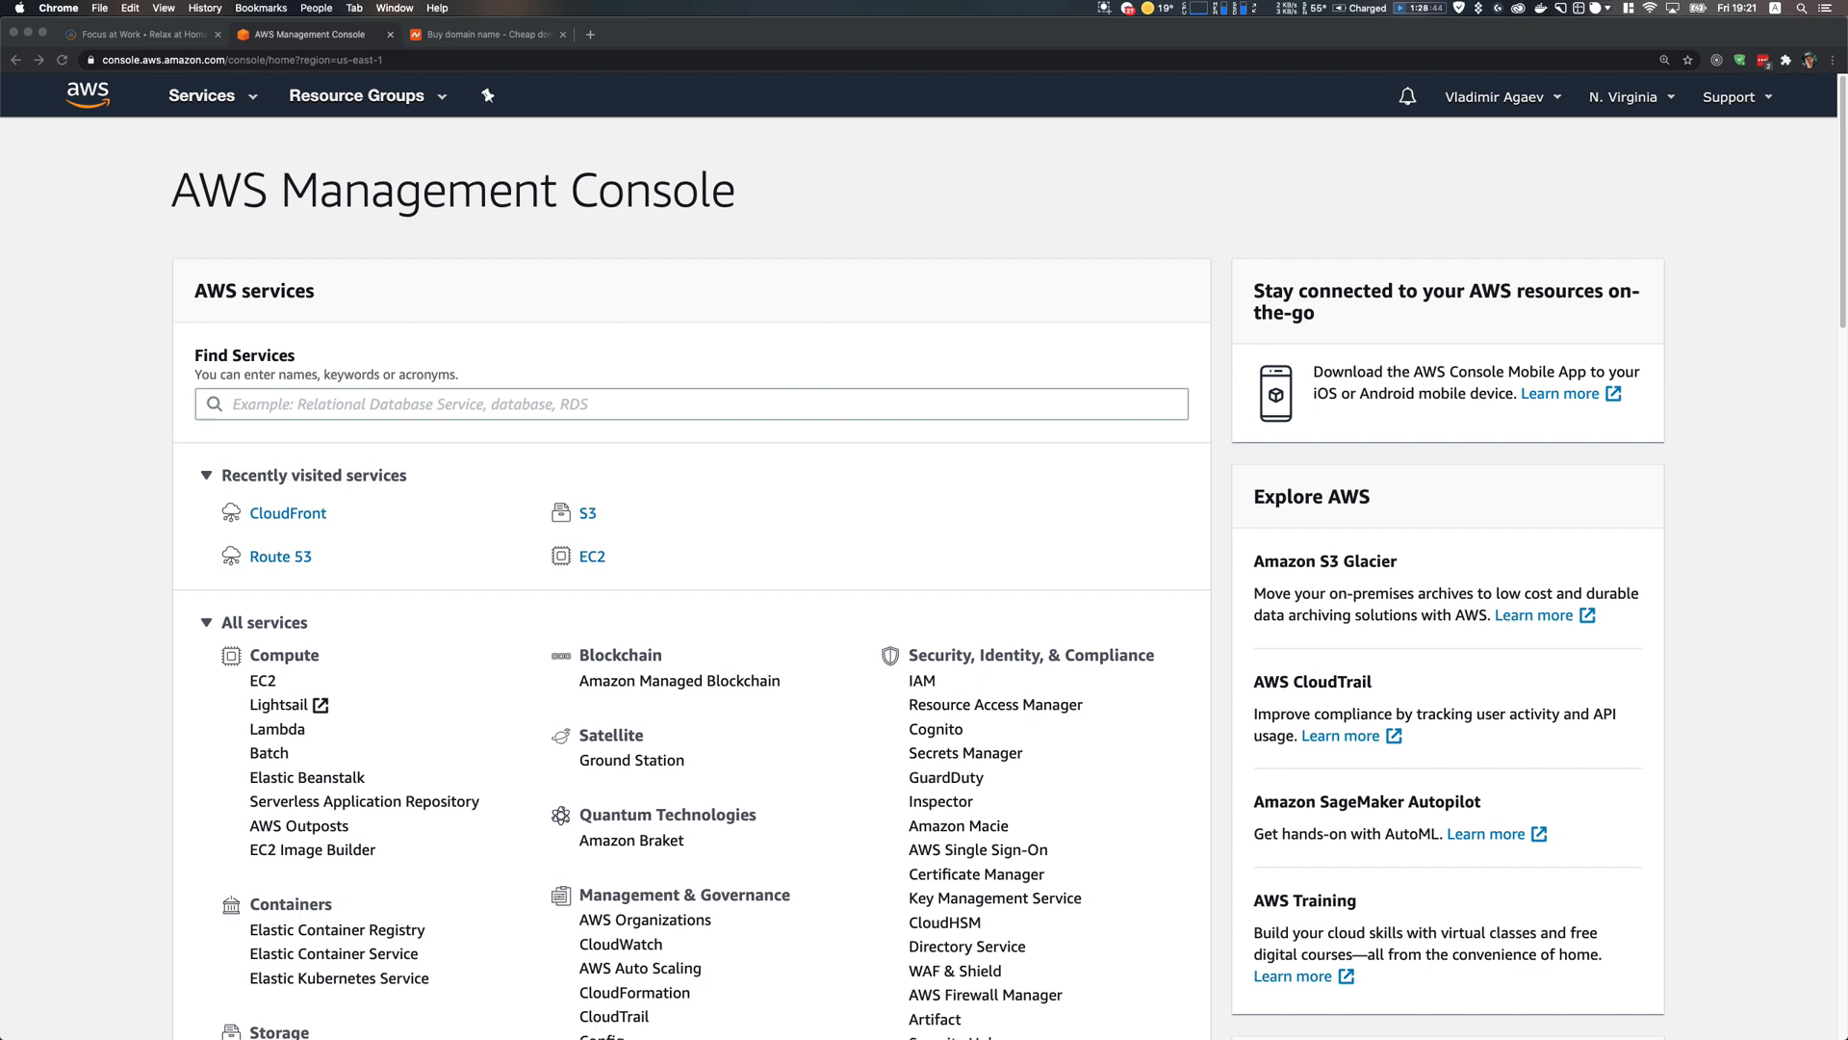
View the DNS servers configured for the Wi-Fi connection in the macOS network preferences, and close the preferences without changes
{"action": "left_click_drag", "start_coordinate": [1847, 352], "coordinate": [1133, 339]}
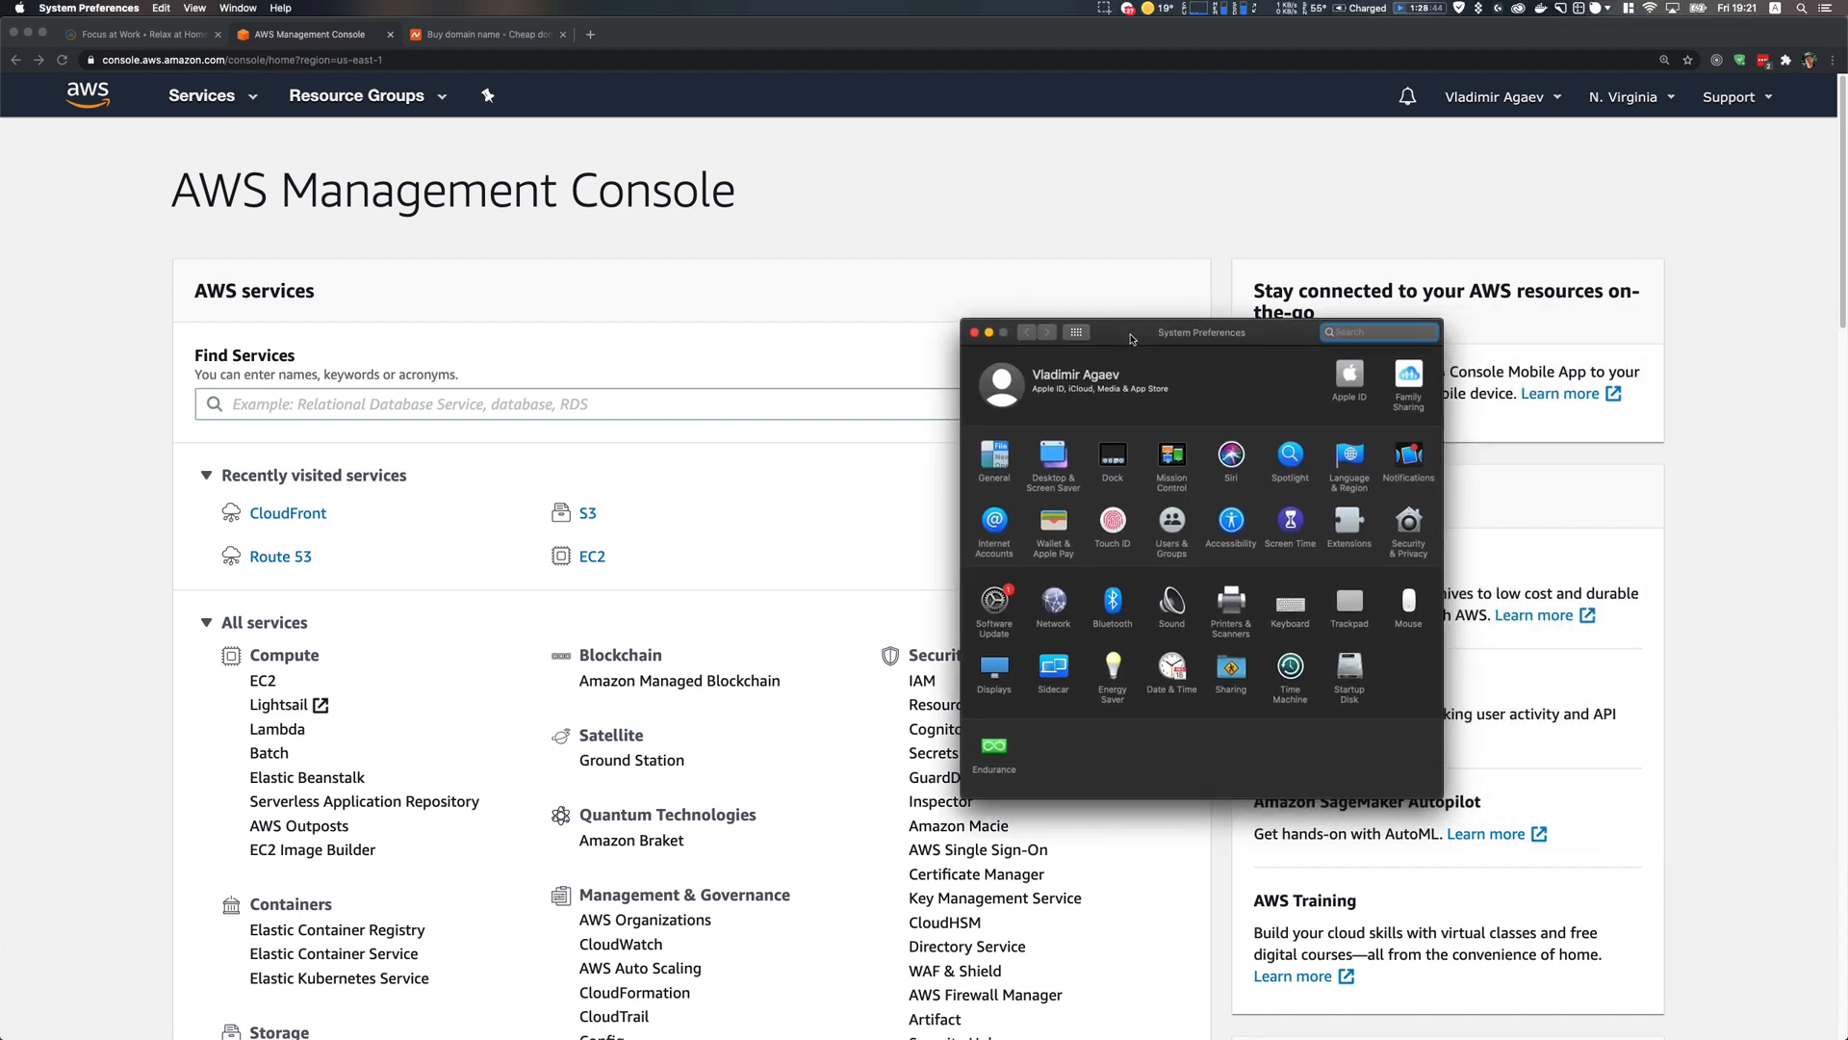
{"action": "left_click", "coordinate": [1056, 604]}
{"action": "left_click", "coordinate": [1336, 646]}
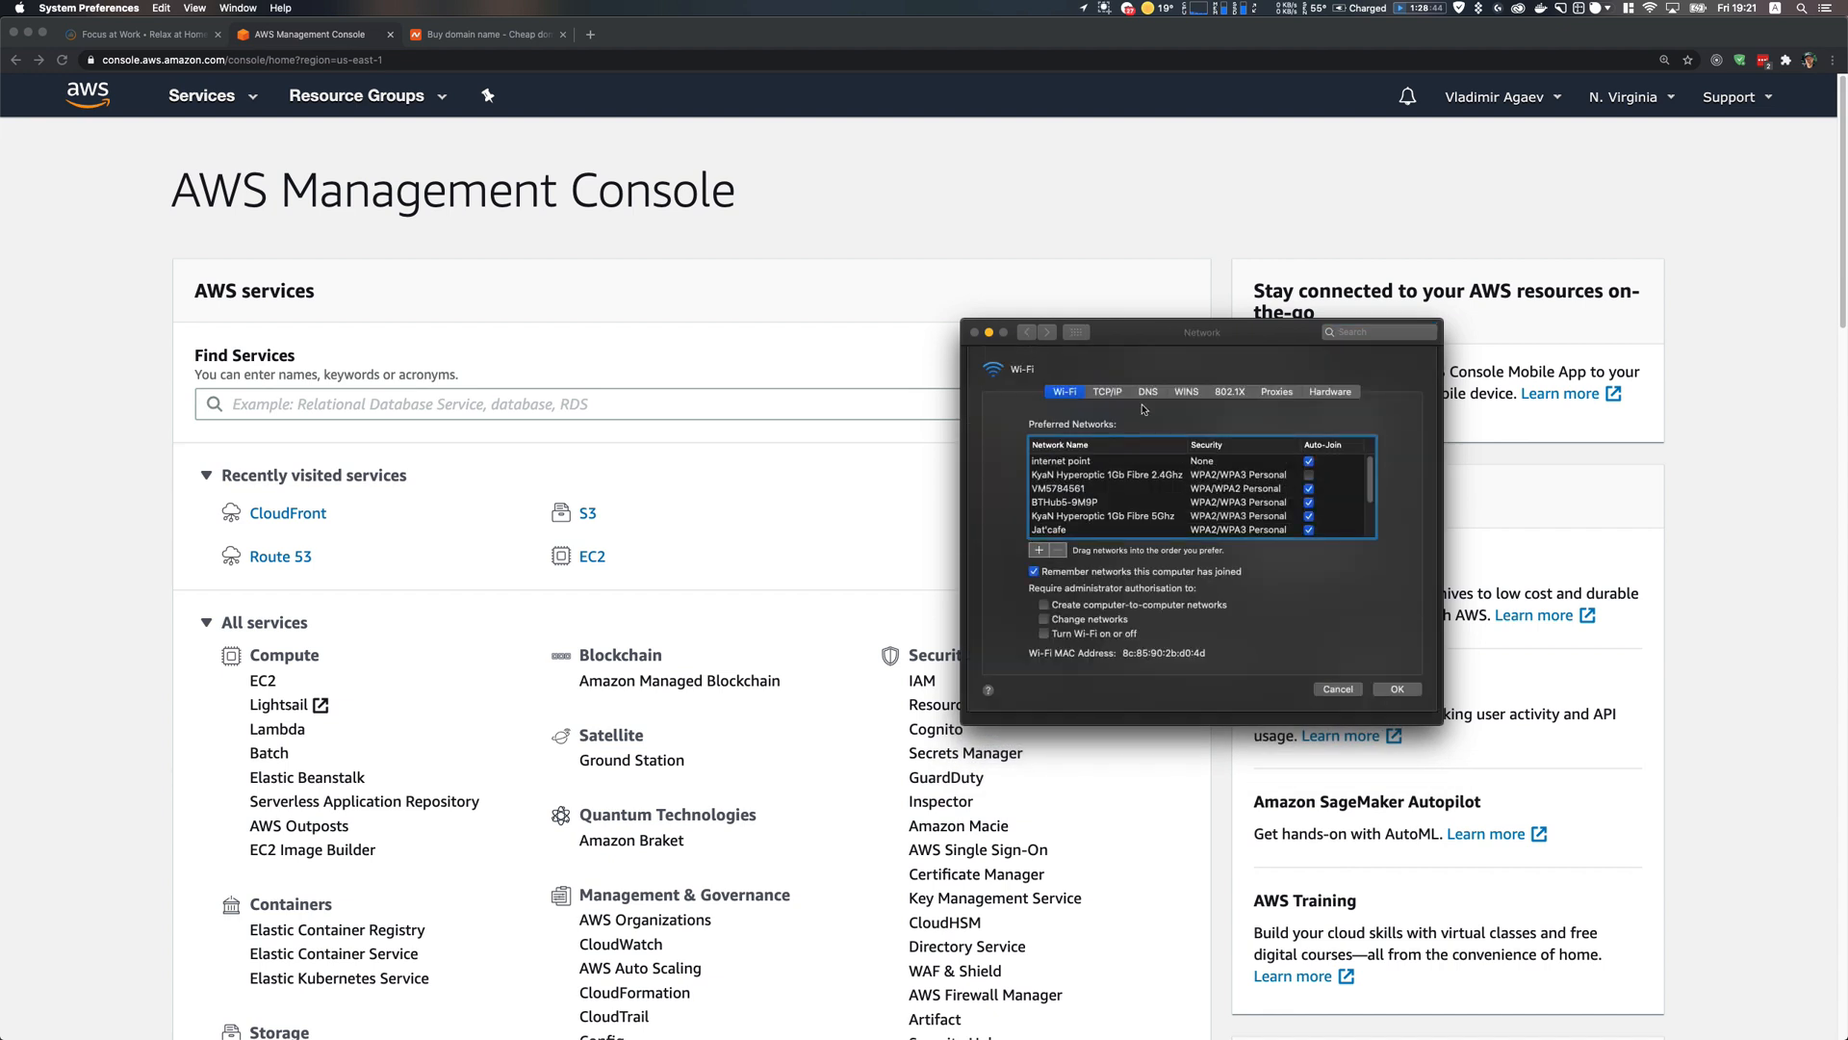
{"action": "left_click", "coordinate": [1150, 393]}
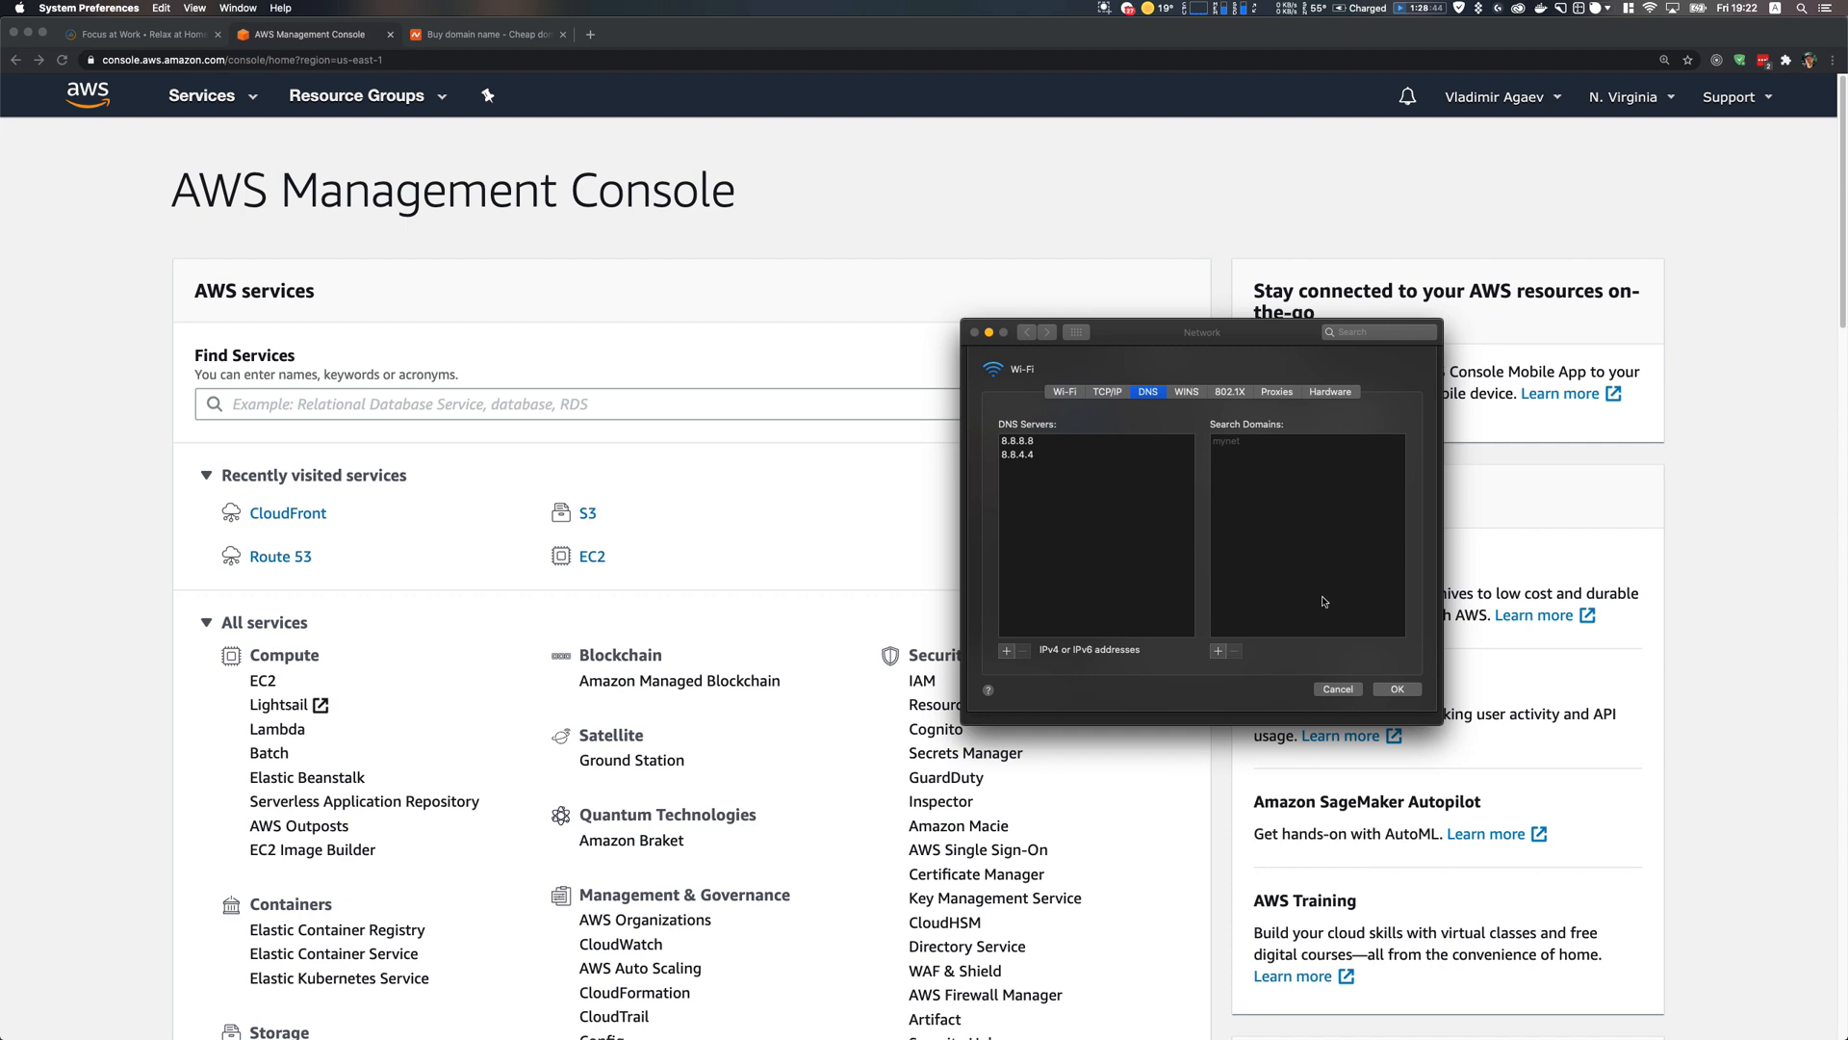
{"action": "left_click", "coordinate": [1337, 690]}
{"action": "left_click", "coordinate": [975, 333]}
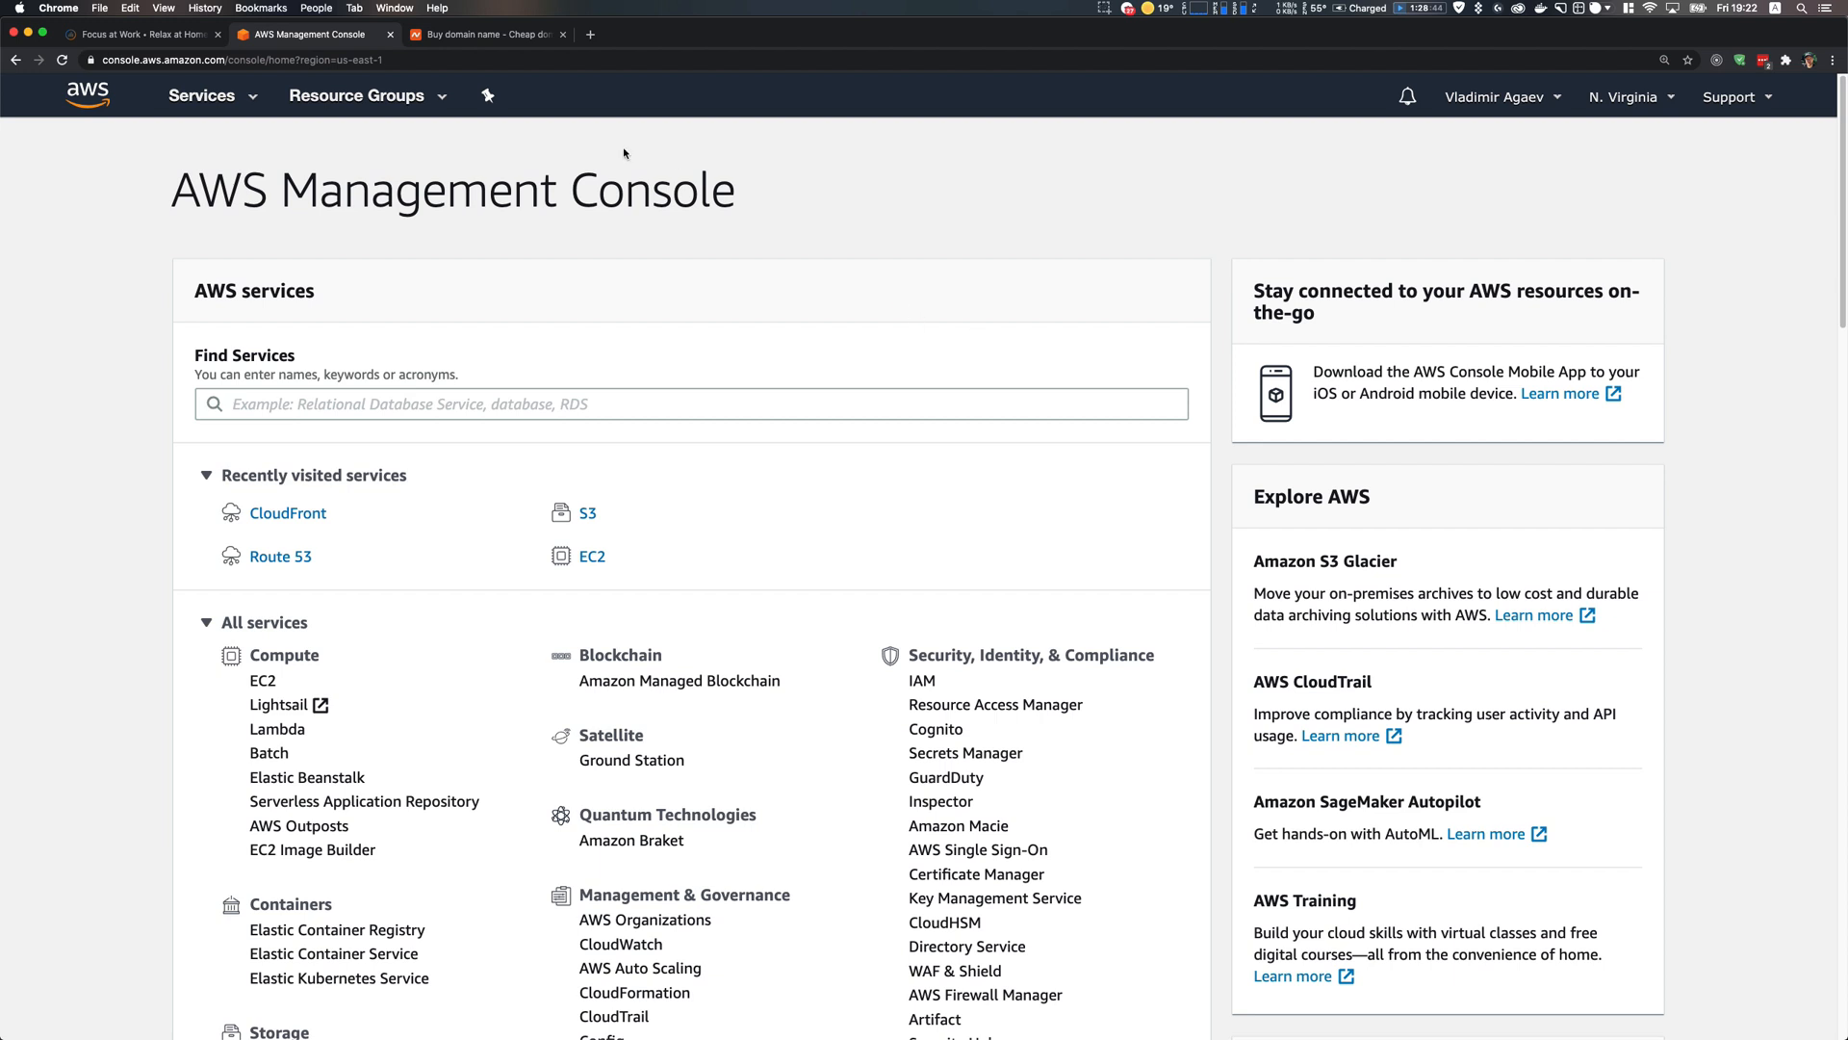
Switch to the Namecheap site and search for the domain name "just a useless domain"
{"action": "left_click", "coordinate": [500, 39]}
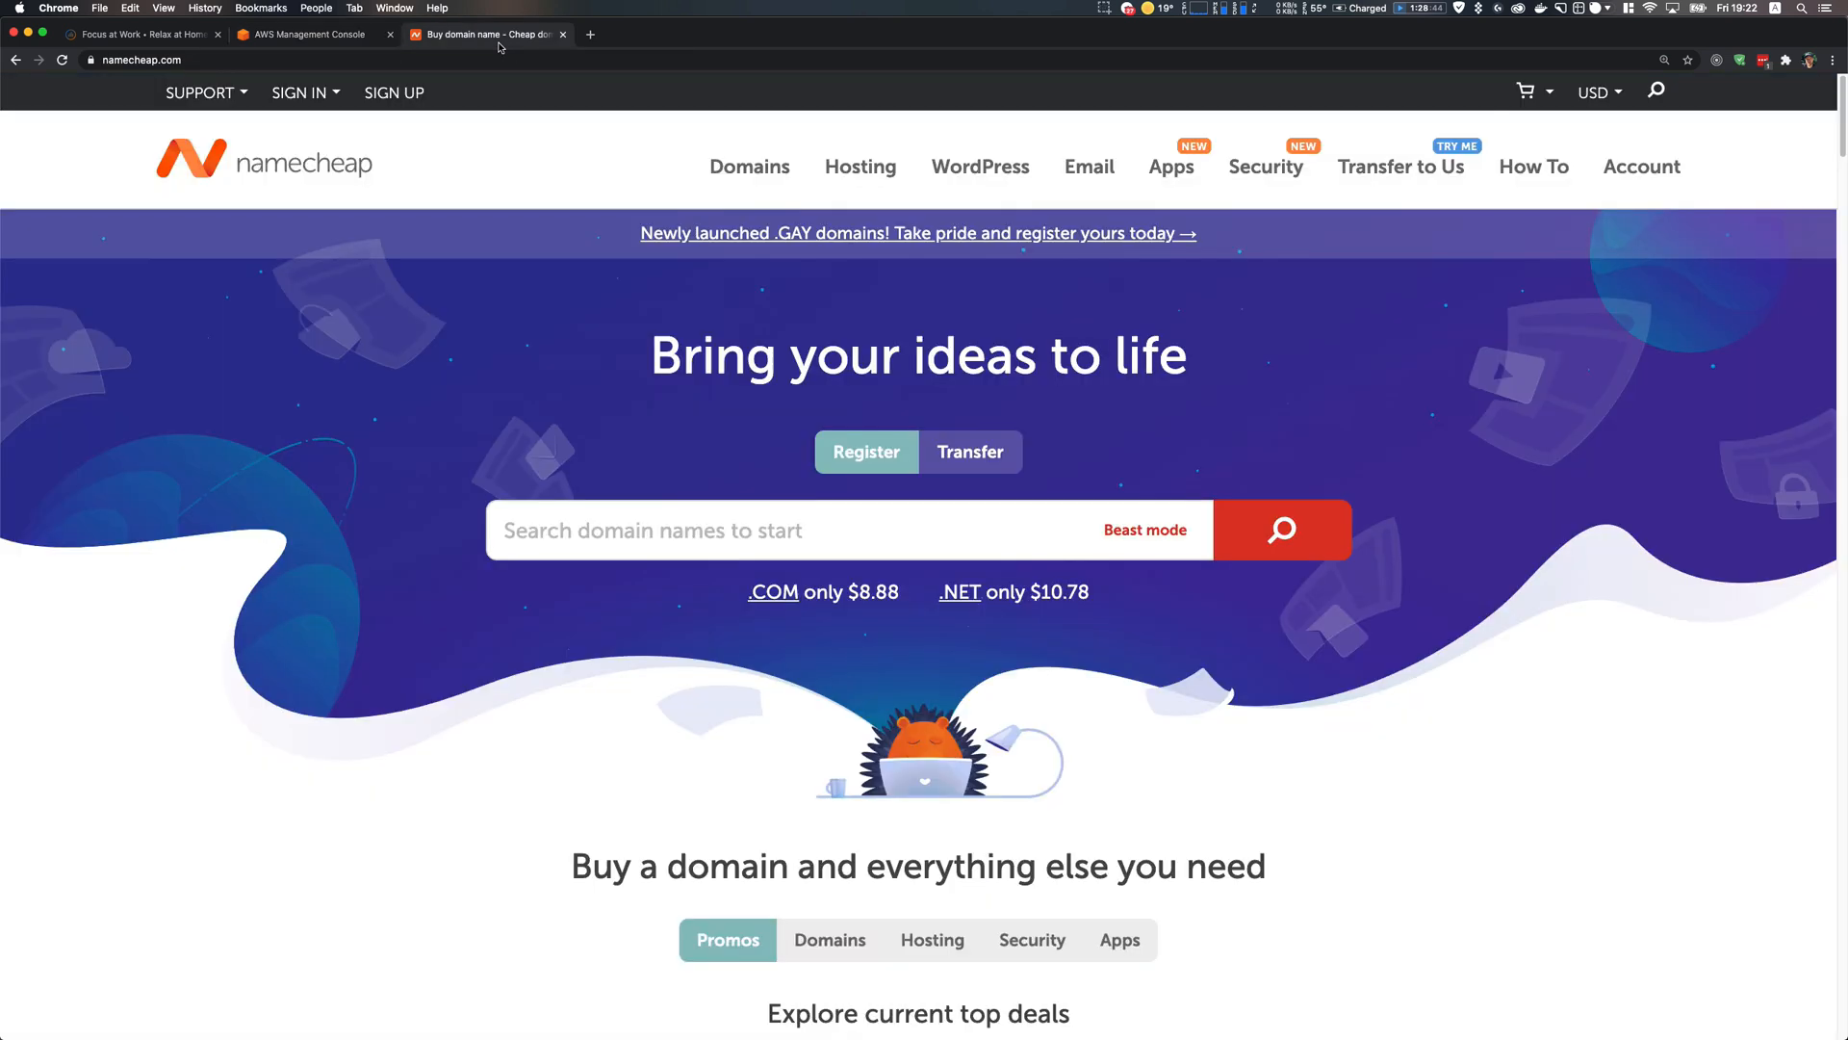
{"action": "left_click", "coordinate": [682, 522]}
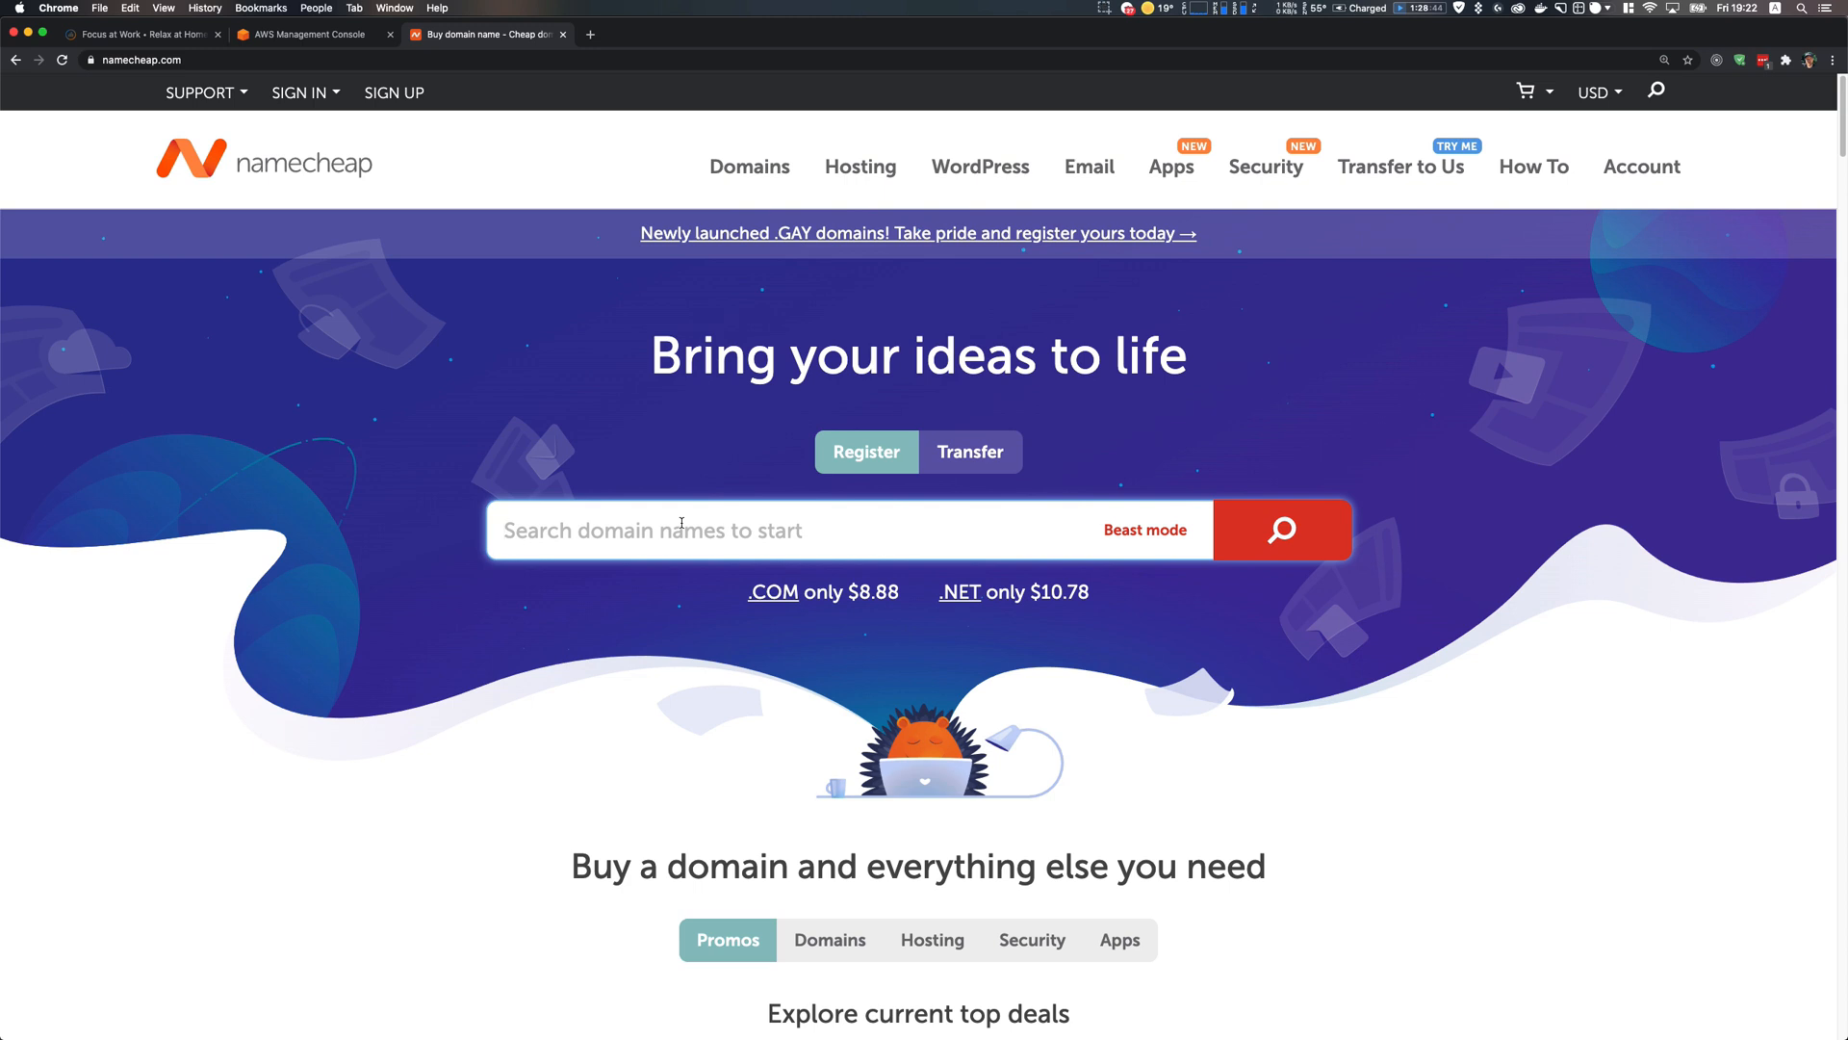
{"action": "type", "text": "just "}
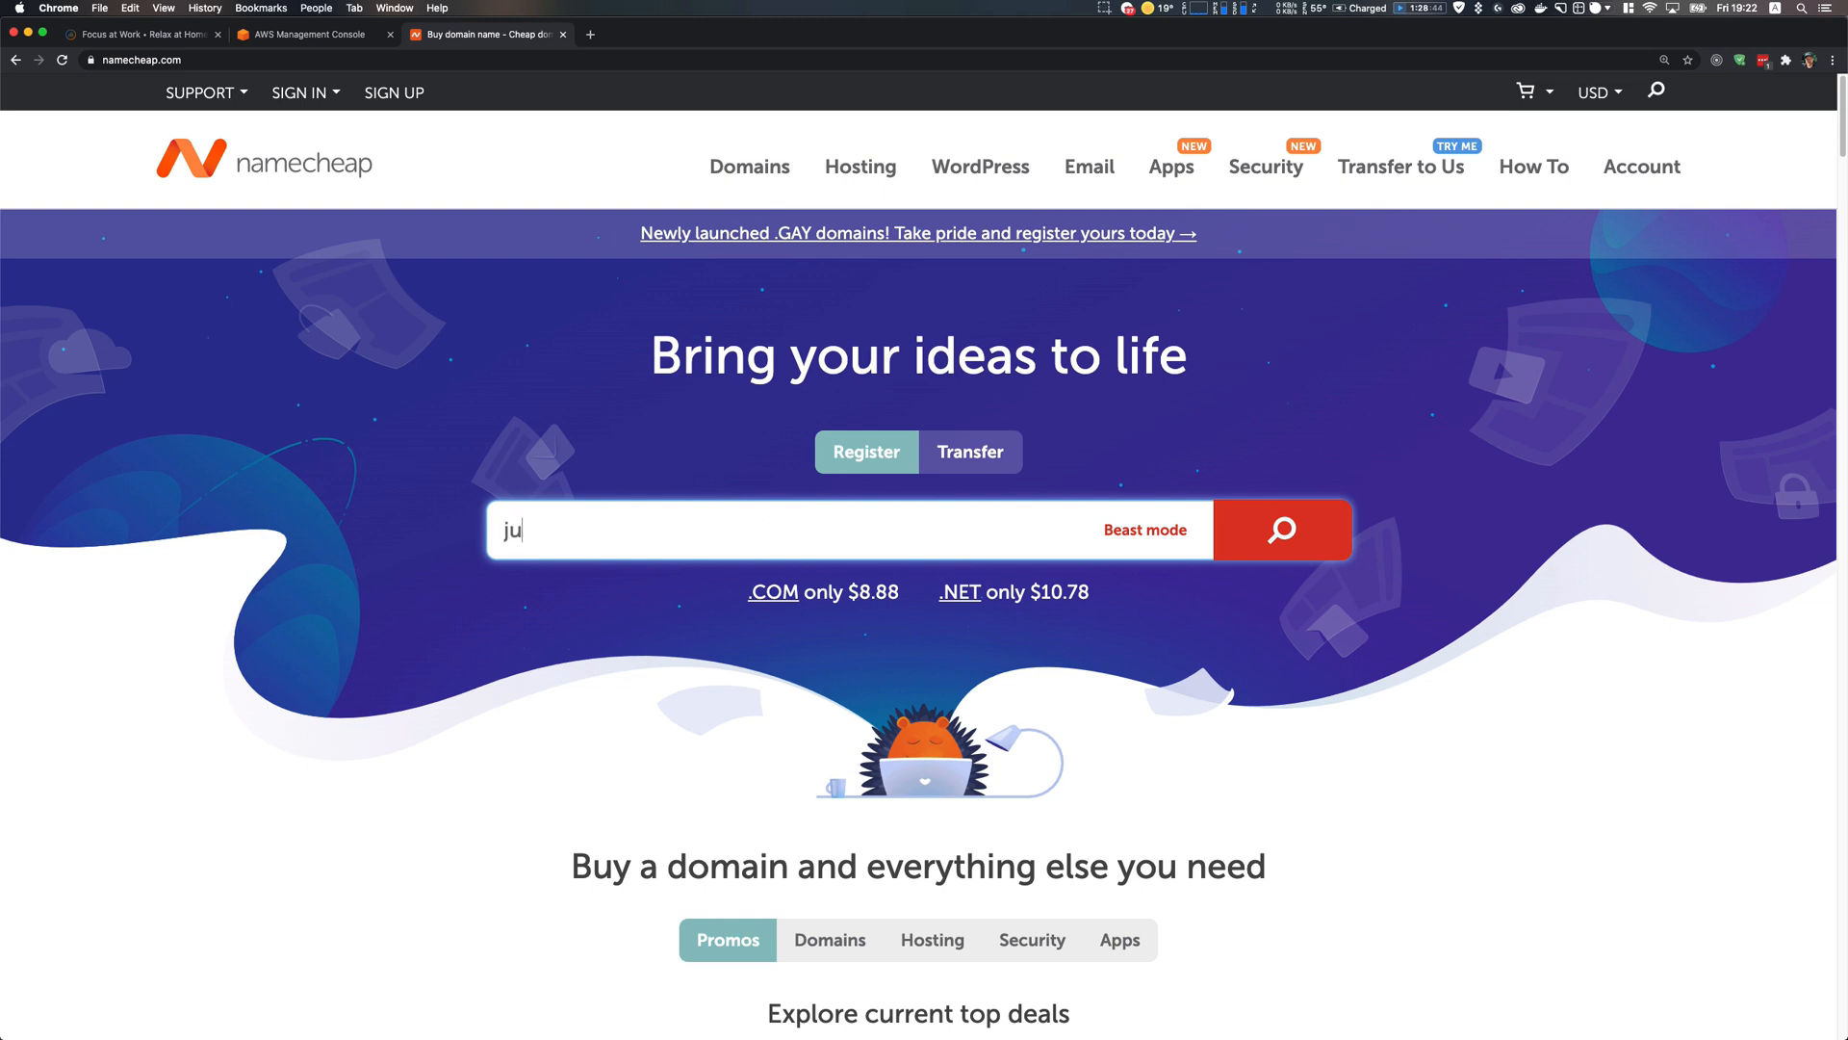
{"action": "type", "text": "a users"}
{"action": "key", "text": "BackSpace"}
{"action": "key", "text": "BackSpace"}
{"action": "type", "text": "less domain"}
{"action": "key", "text": "Return"}
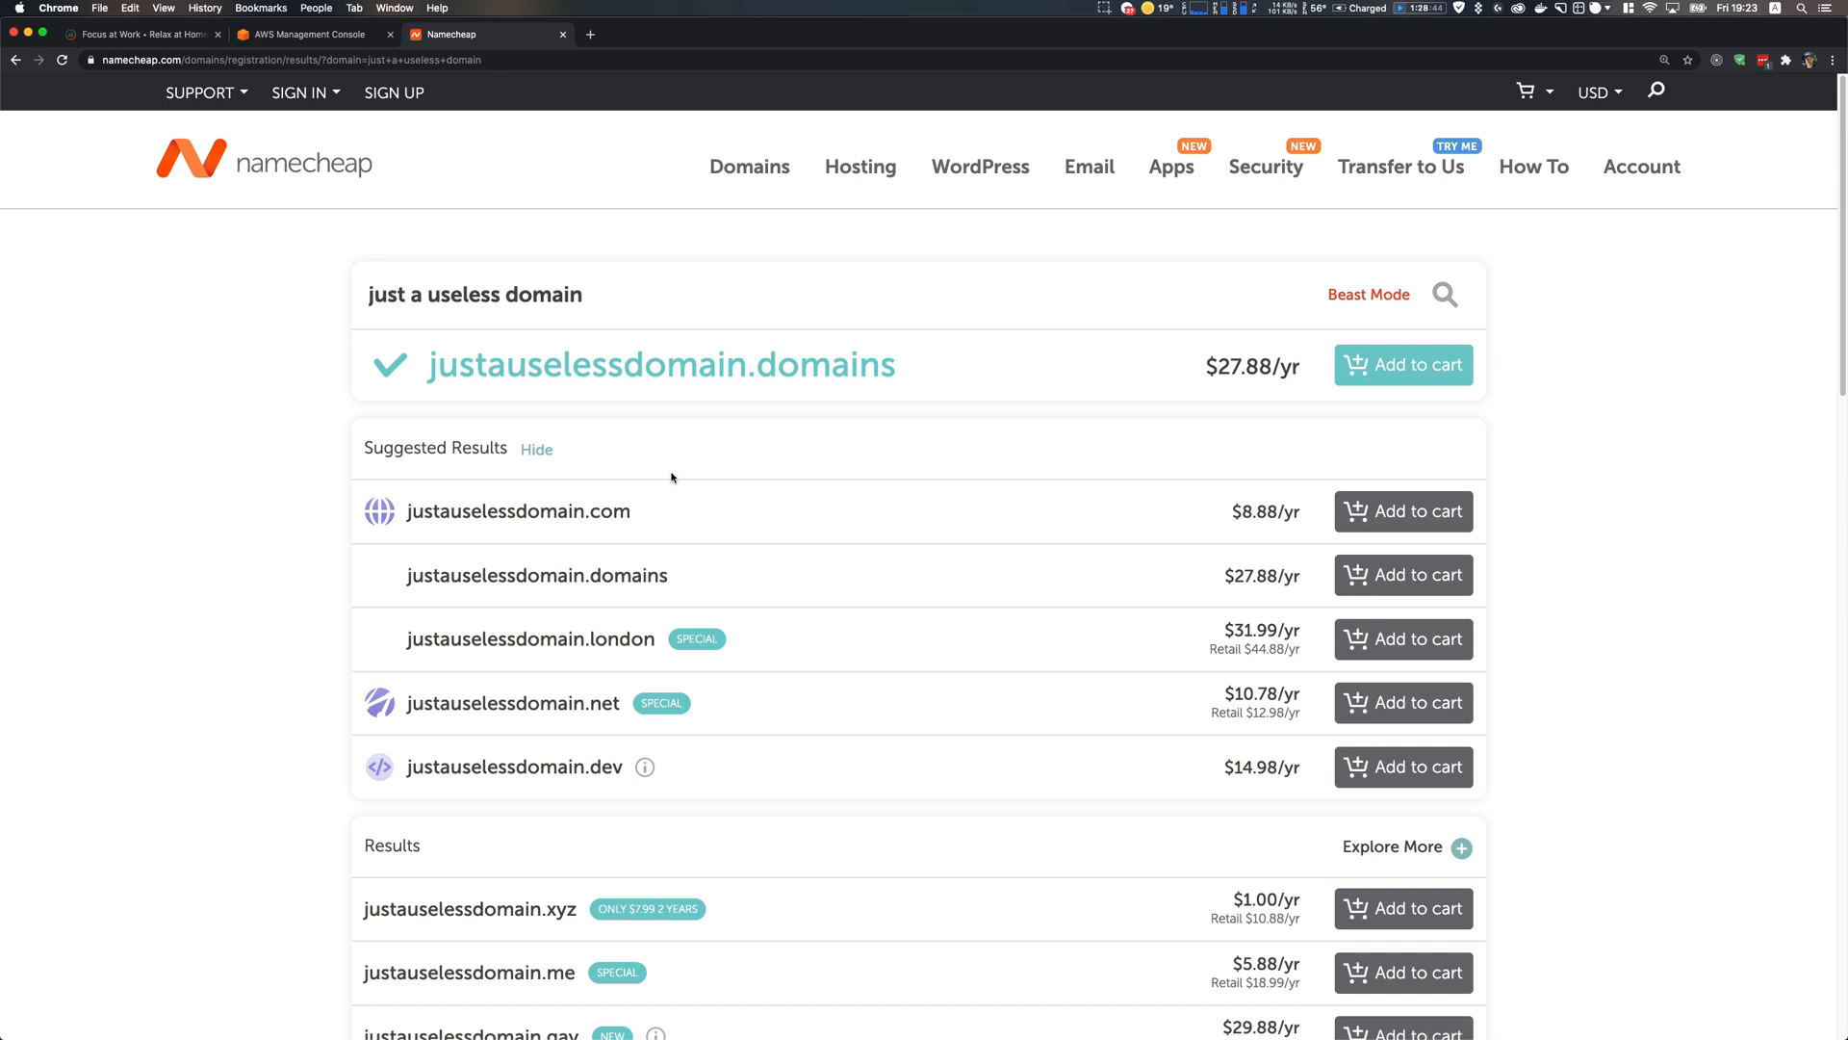
Add justauselessdomain.xyz to the cart and proceed to checkout
{"action": "scroll", "coordinate": [672, 477], "scroll_direction": "down", "scroll_amount": 5}
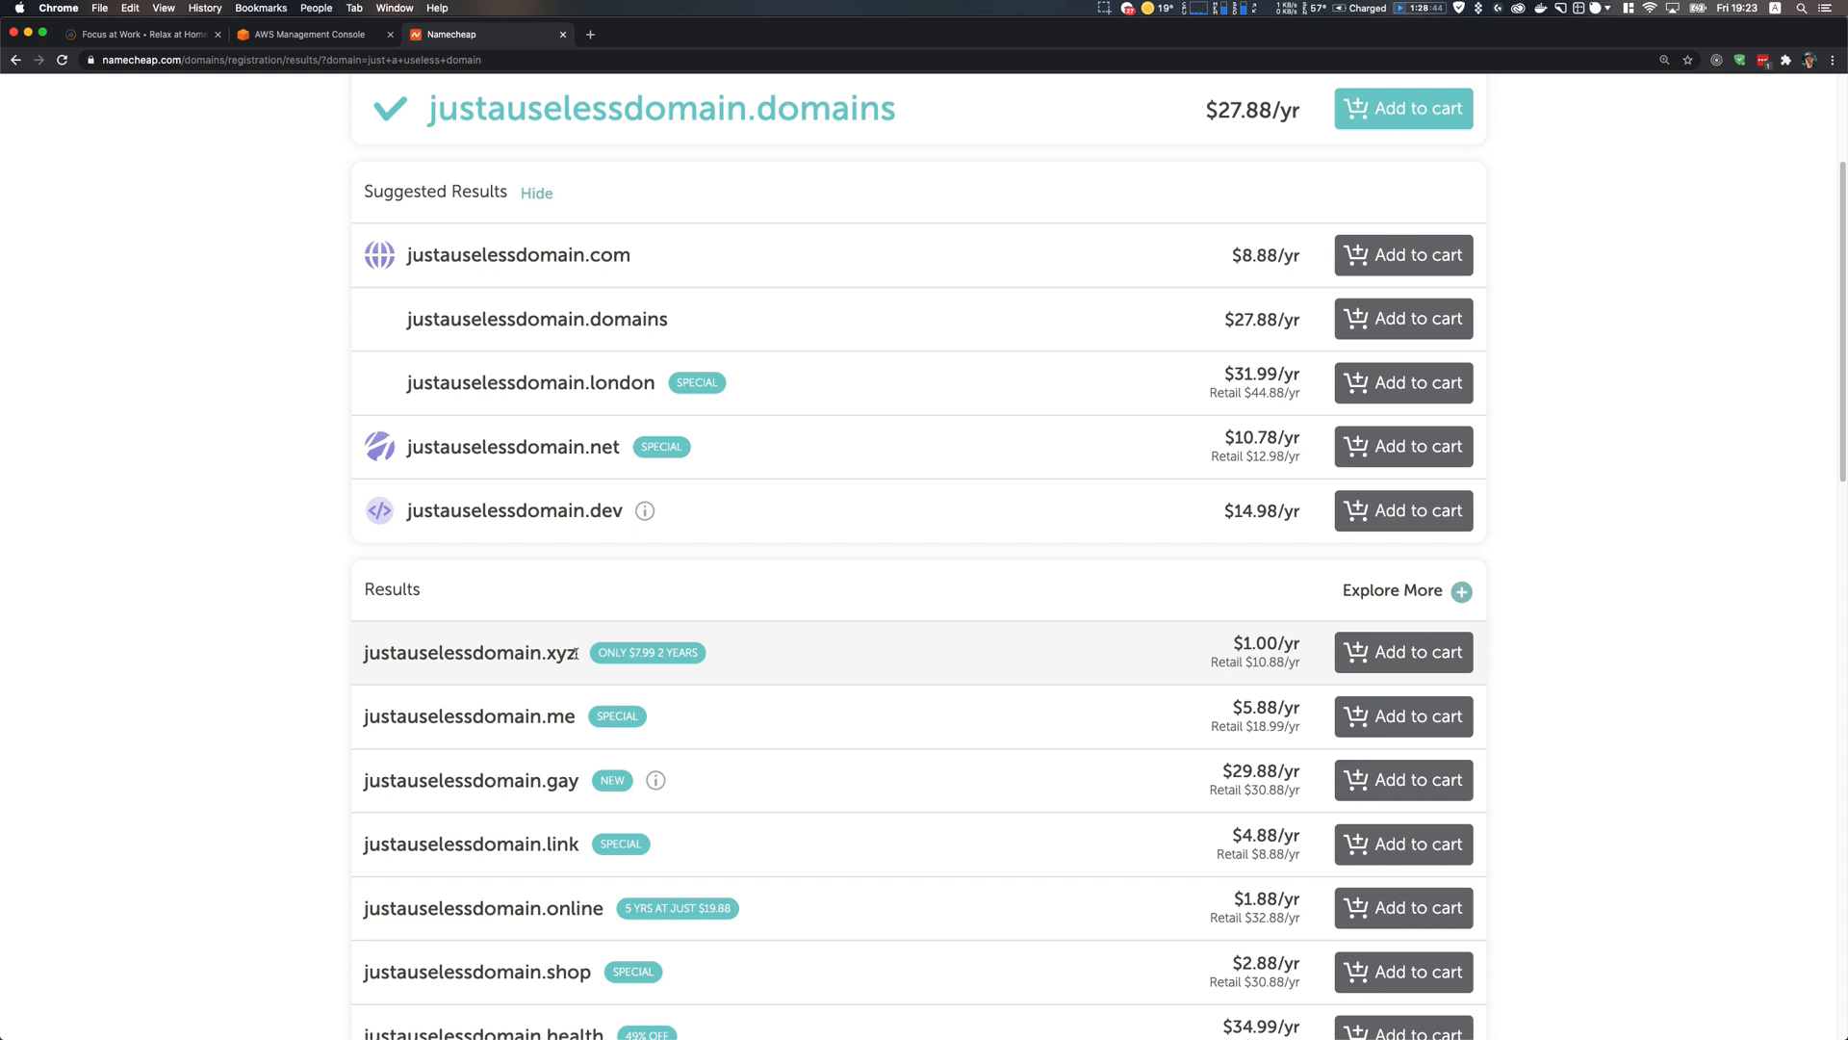
{"action": "left_click", "coordinate": [1400, 658]}
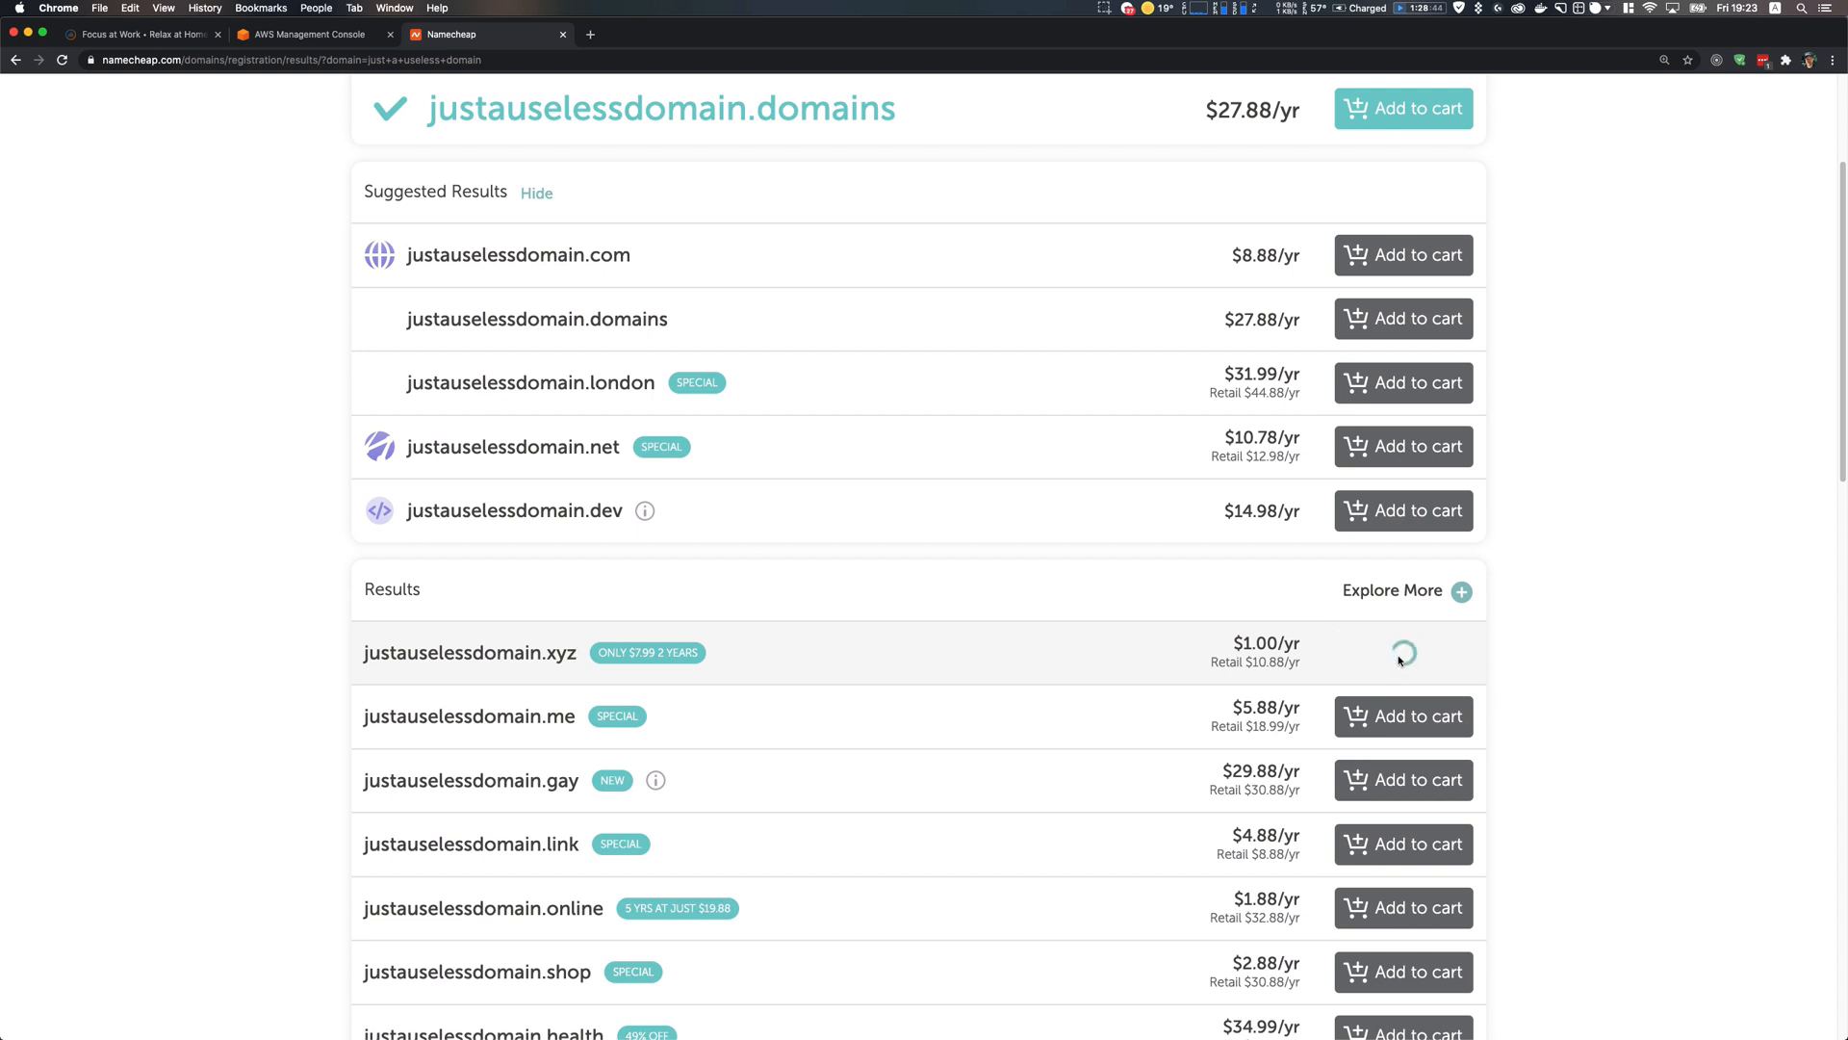
{"action": "left_click", "coordinate": [1709, 218]}
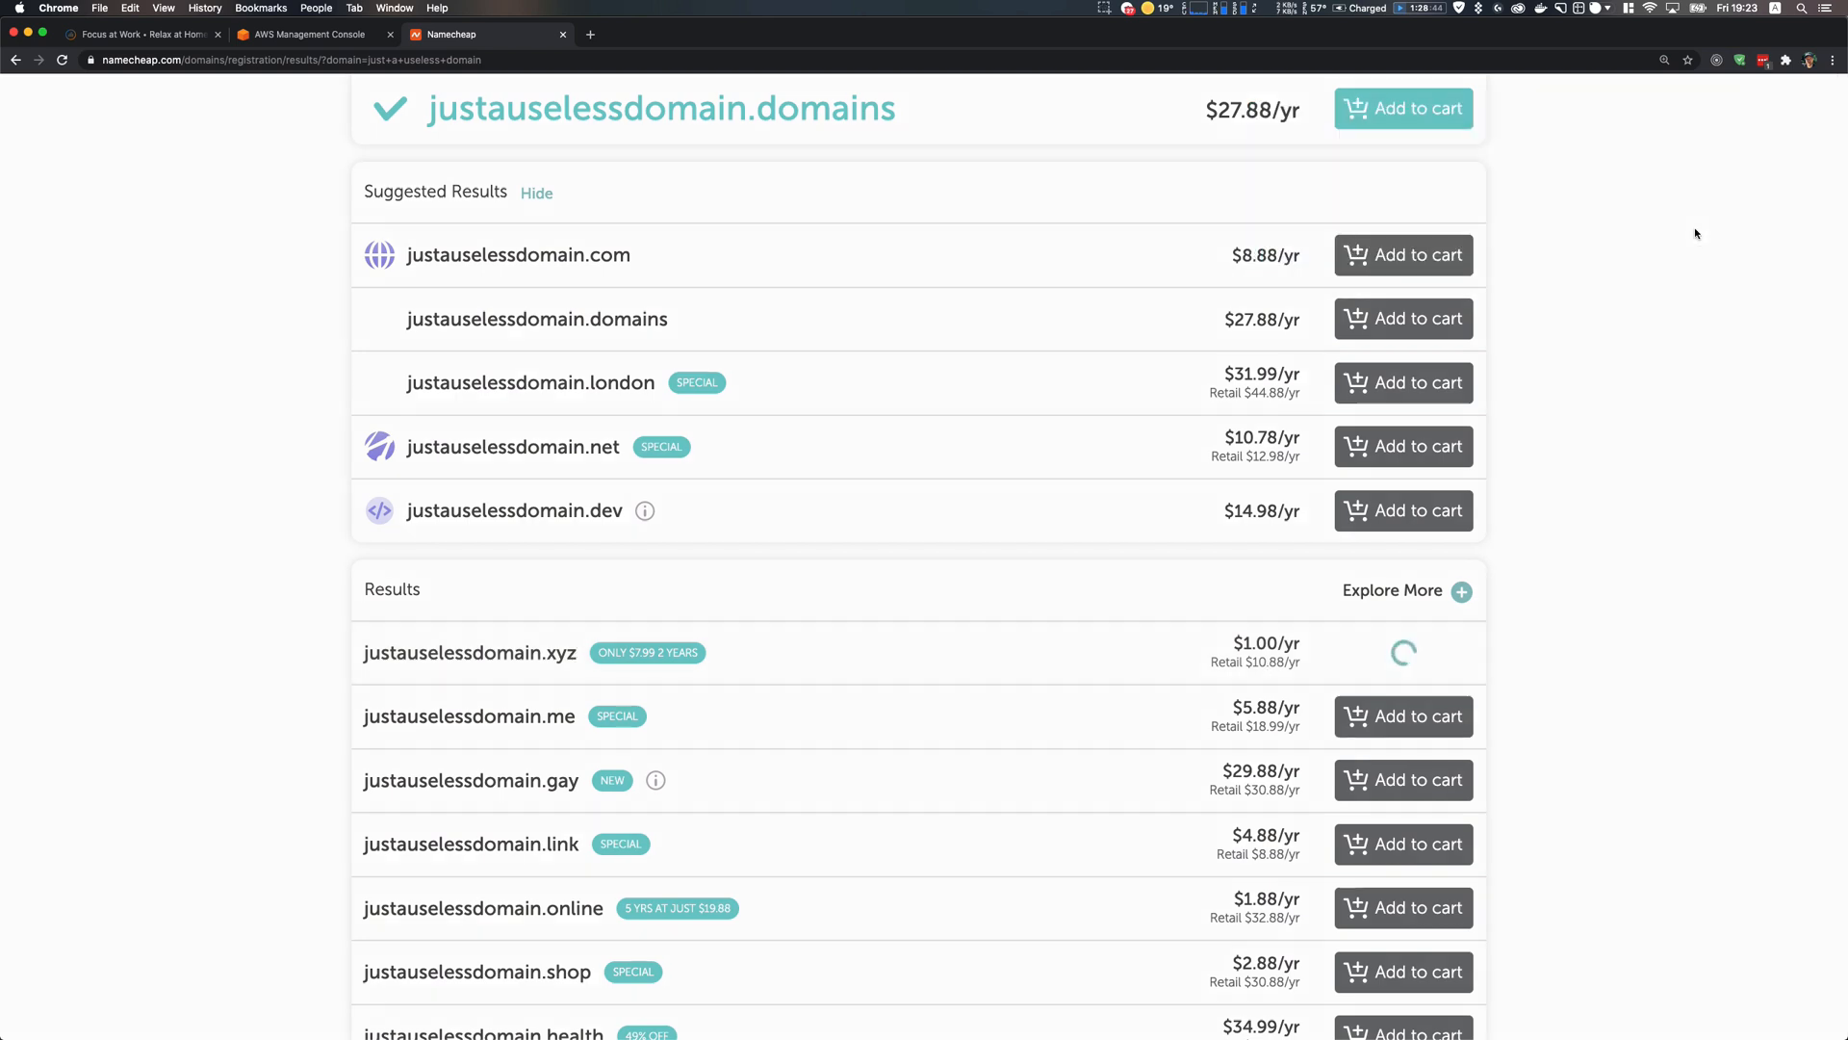
{"action": "left_click", "coordinate": [1531, 992]}
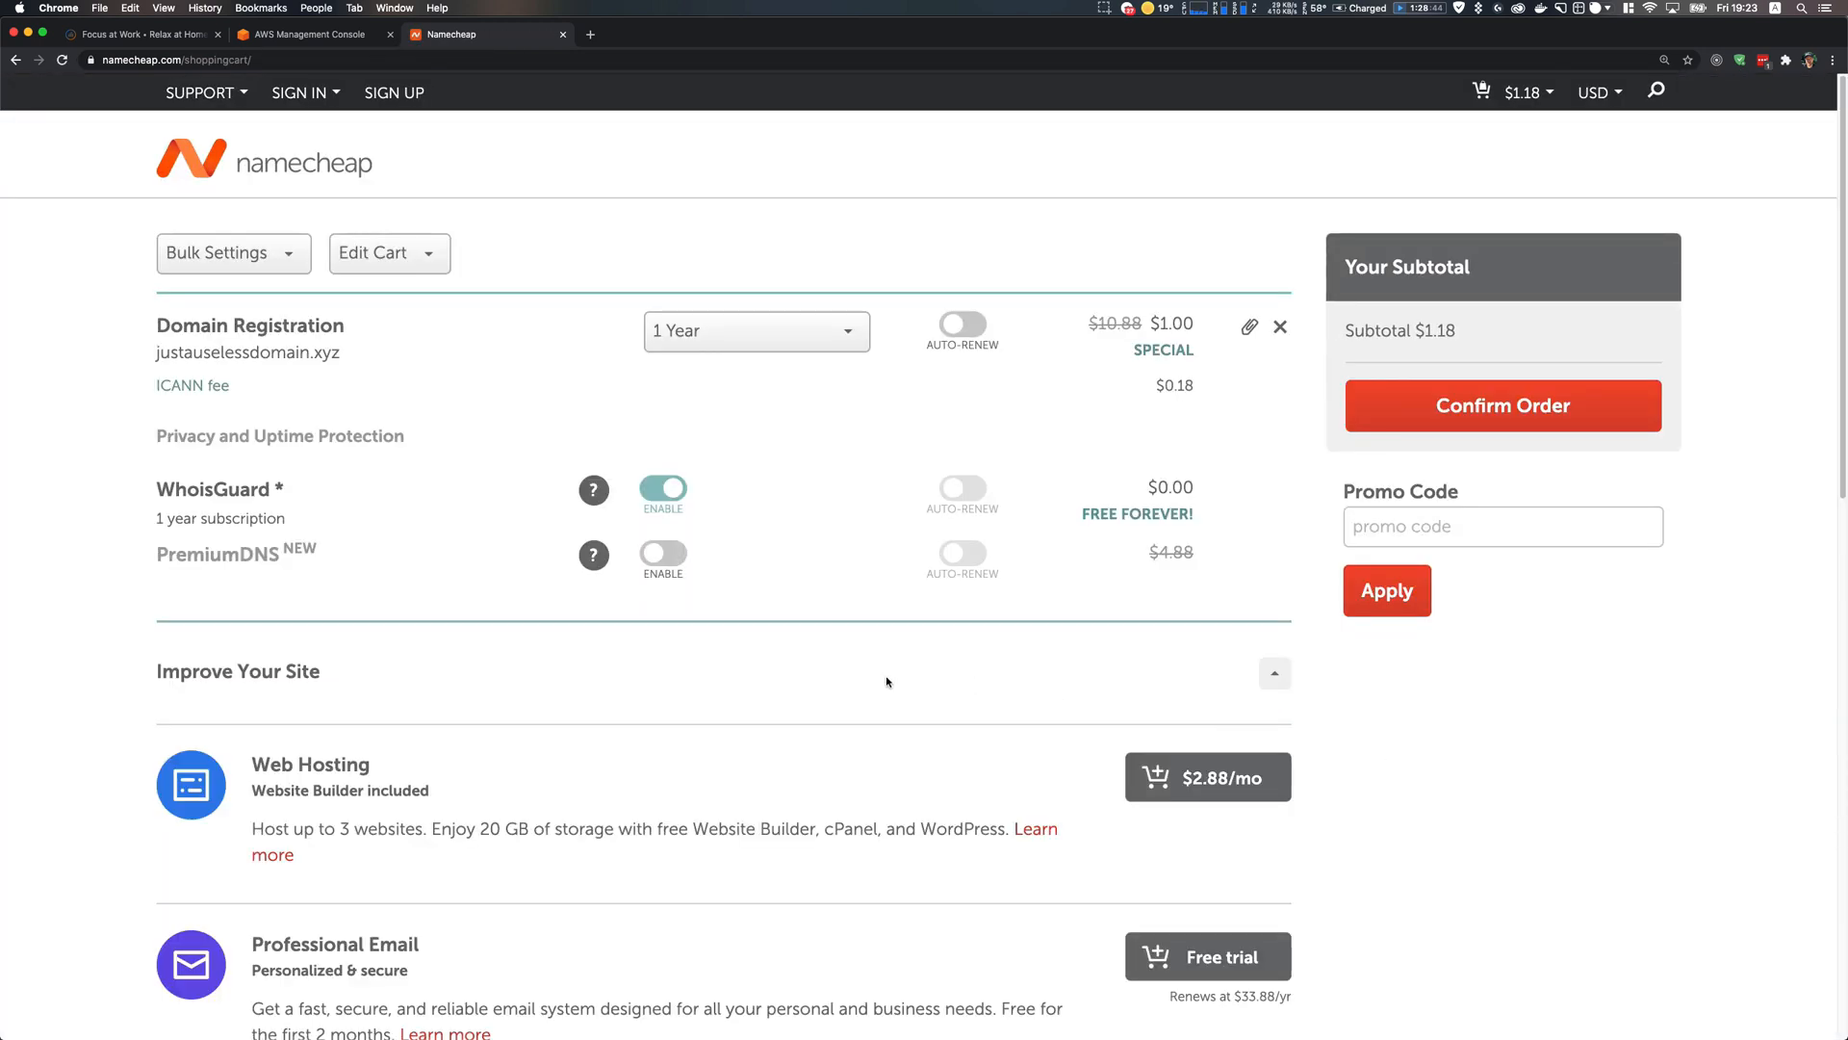
Try to confirm the order and pay for the one-year registration of justauselessdomain.xyz
{"action": "scroll", "coordinate": [885, 682], "scroll_direction": "down", "scroll_amount": 1}
{"action": "scroll", "coordinate": [884, 682], "scroll_direction": "down", "scroll_amount": 3}
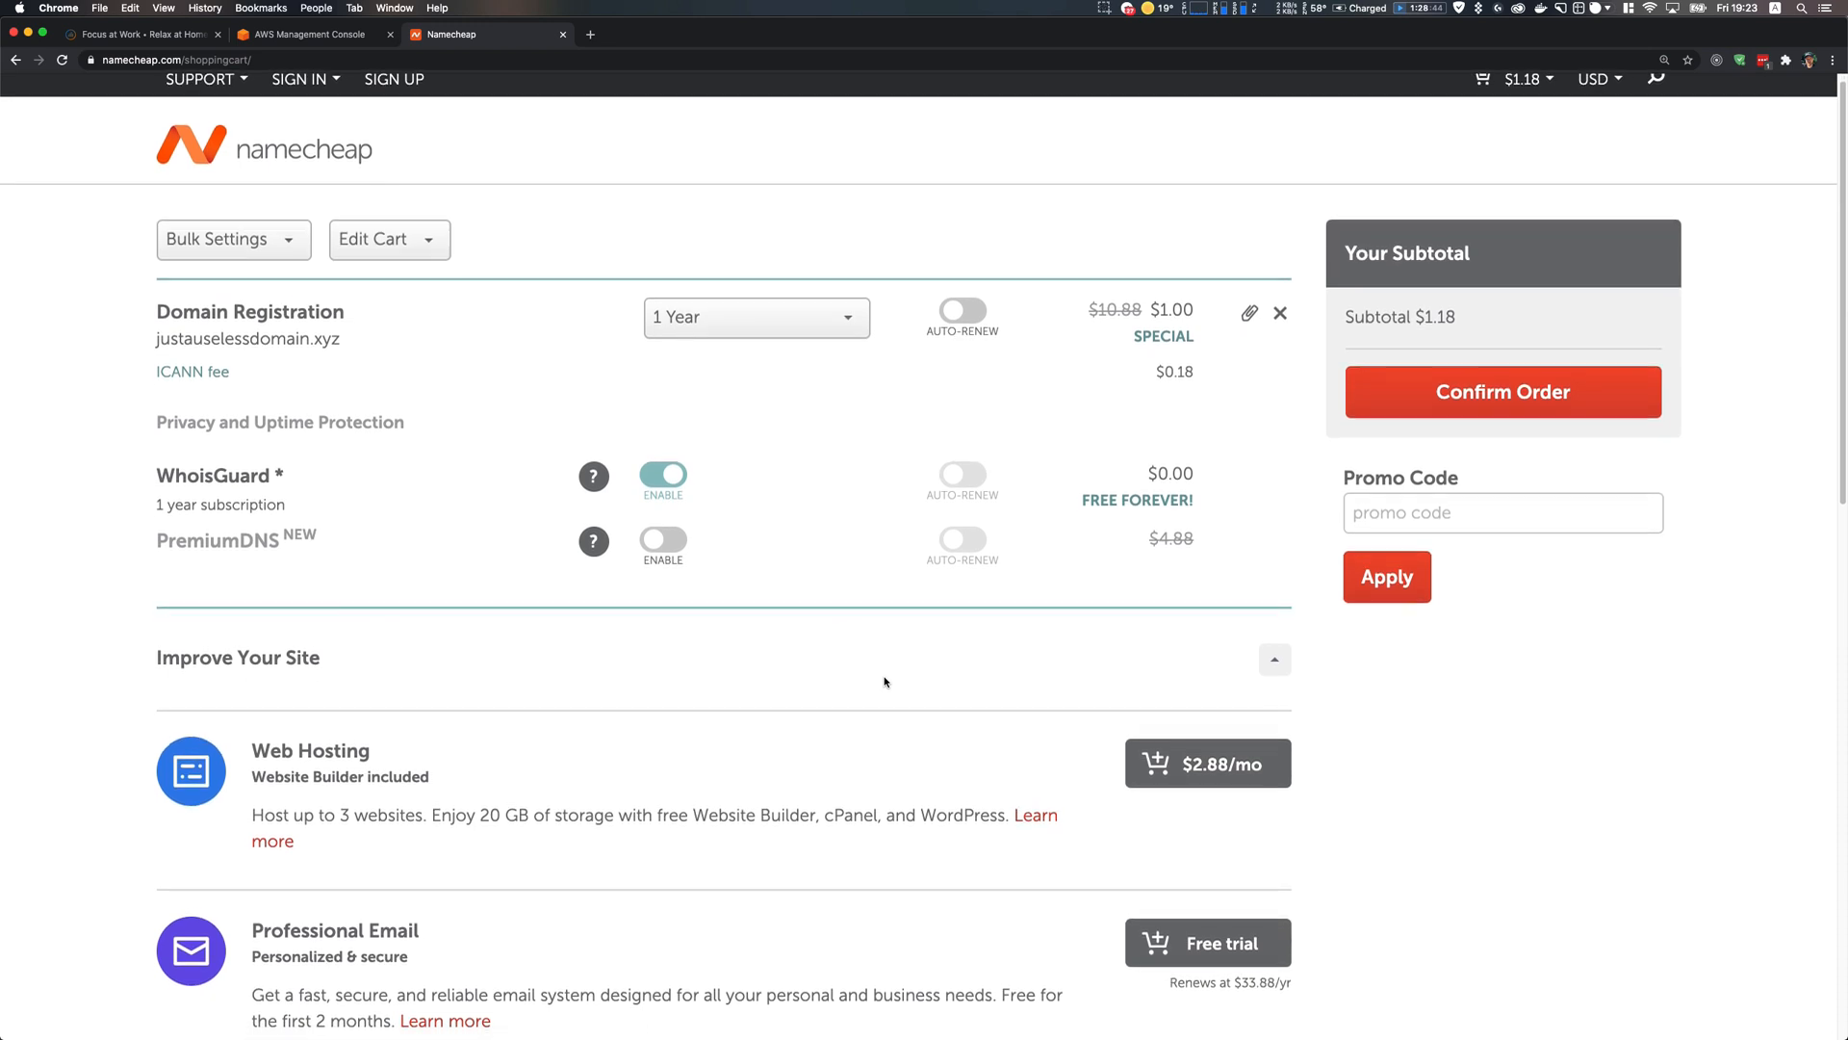
{"action": "scroll", "coordinate": [885, 681], "scroll_direction": "up", "scroll_amount": 5}
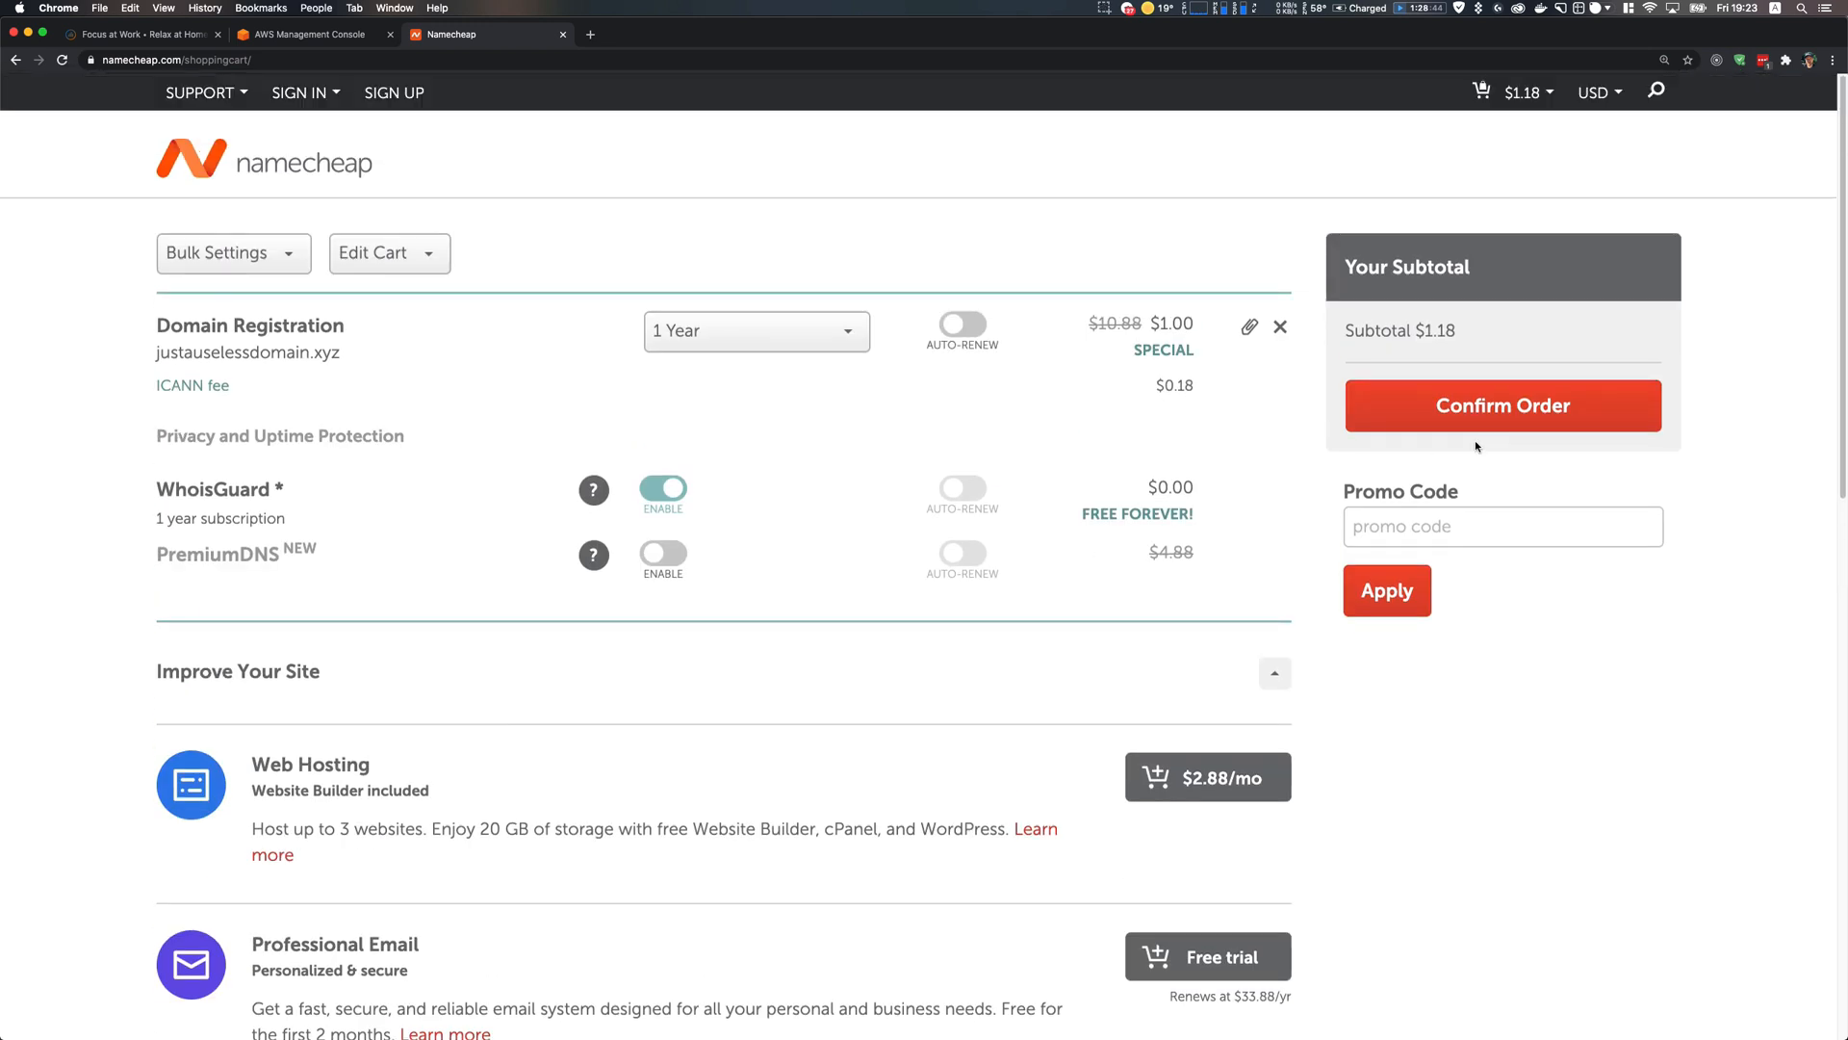
{"action": "left_click", "coordinate": [1483, 428]}
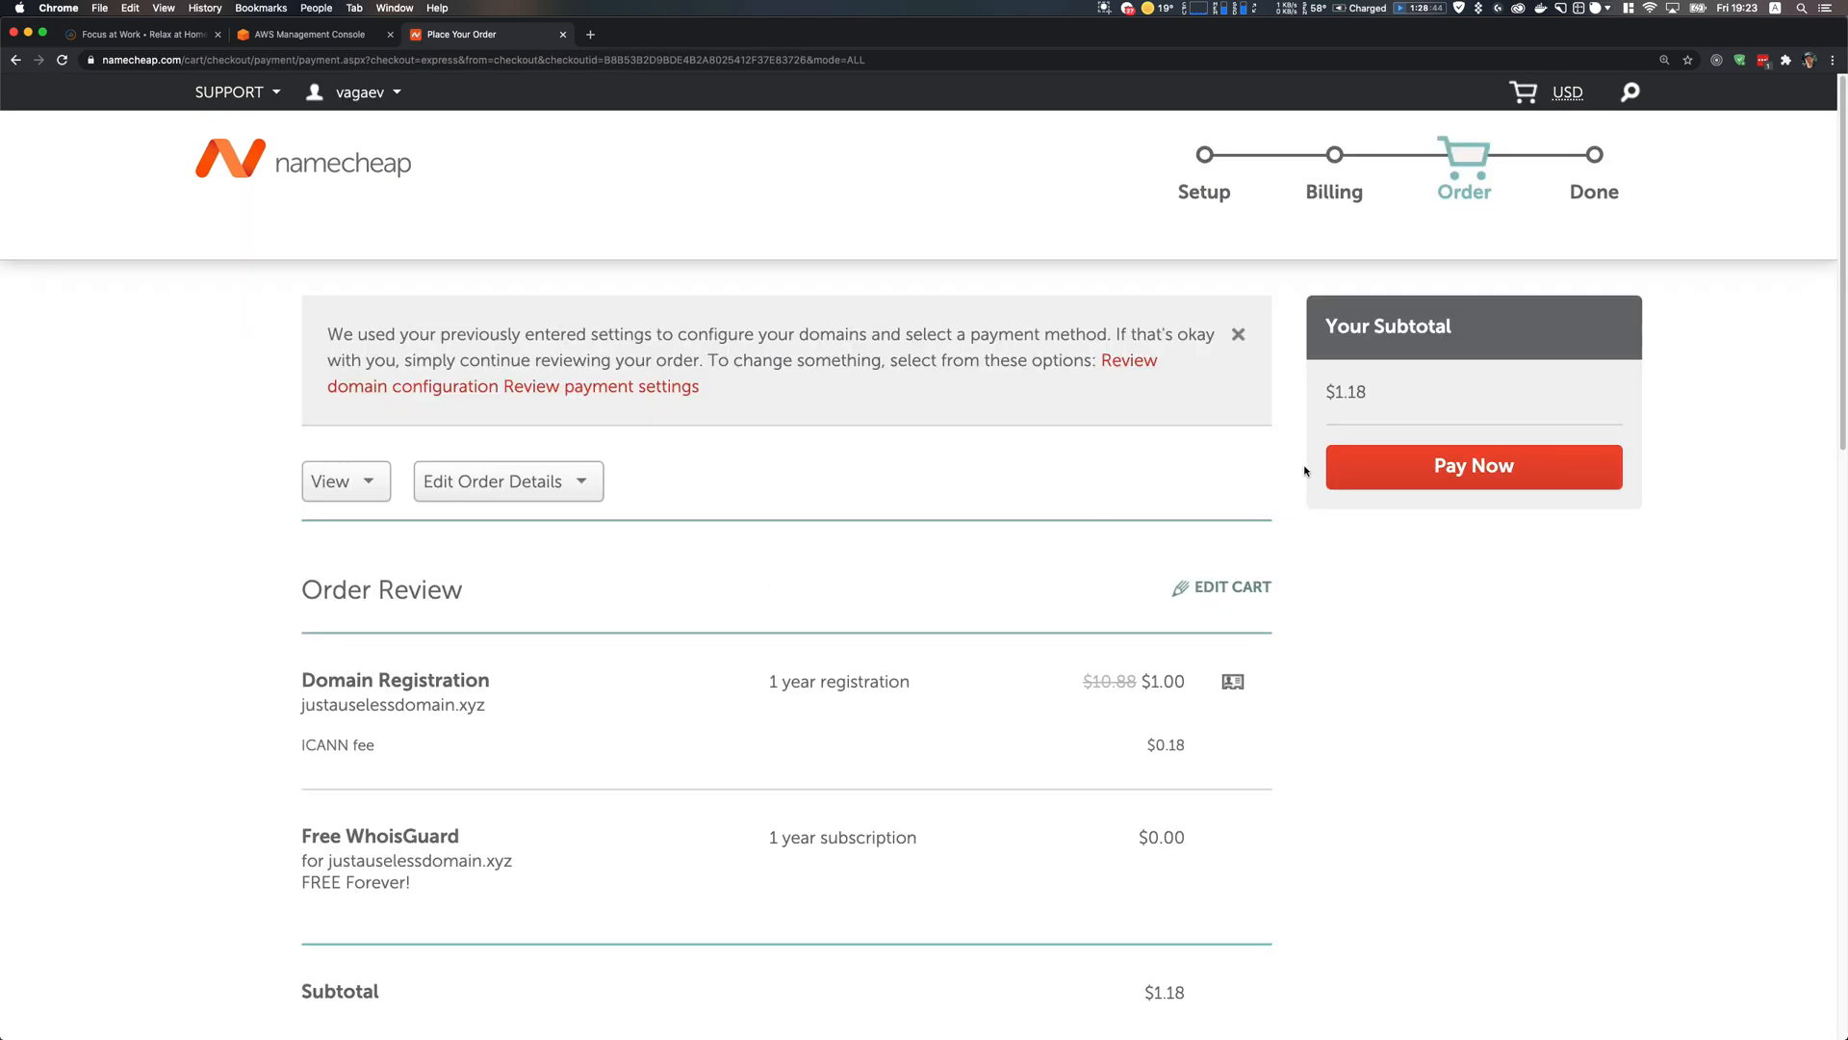
{"action": "left_click", "coordinate": [1391, 463]}
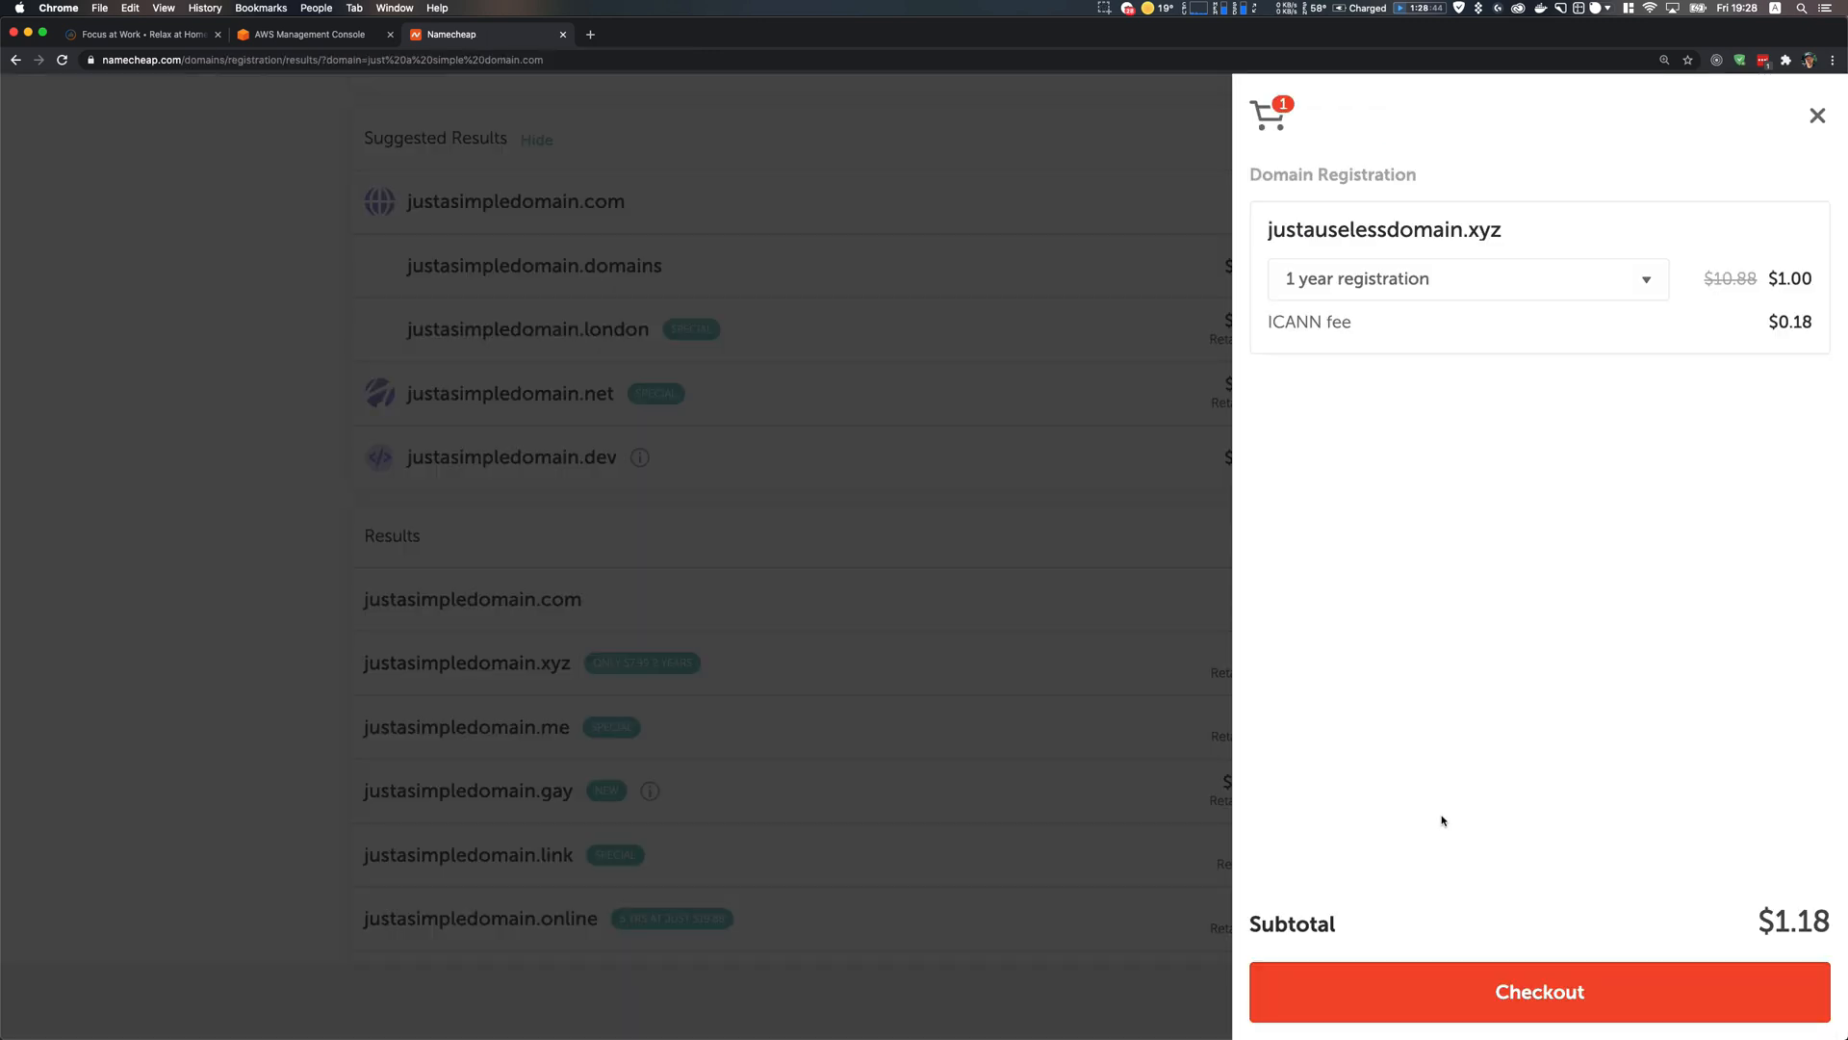
Check out the cart again, confirm the order for justauselessdomain.xyz and pay for it
{"action": "left_click", "coordinate": [1485, 991]}
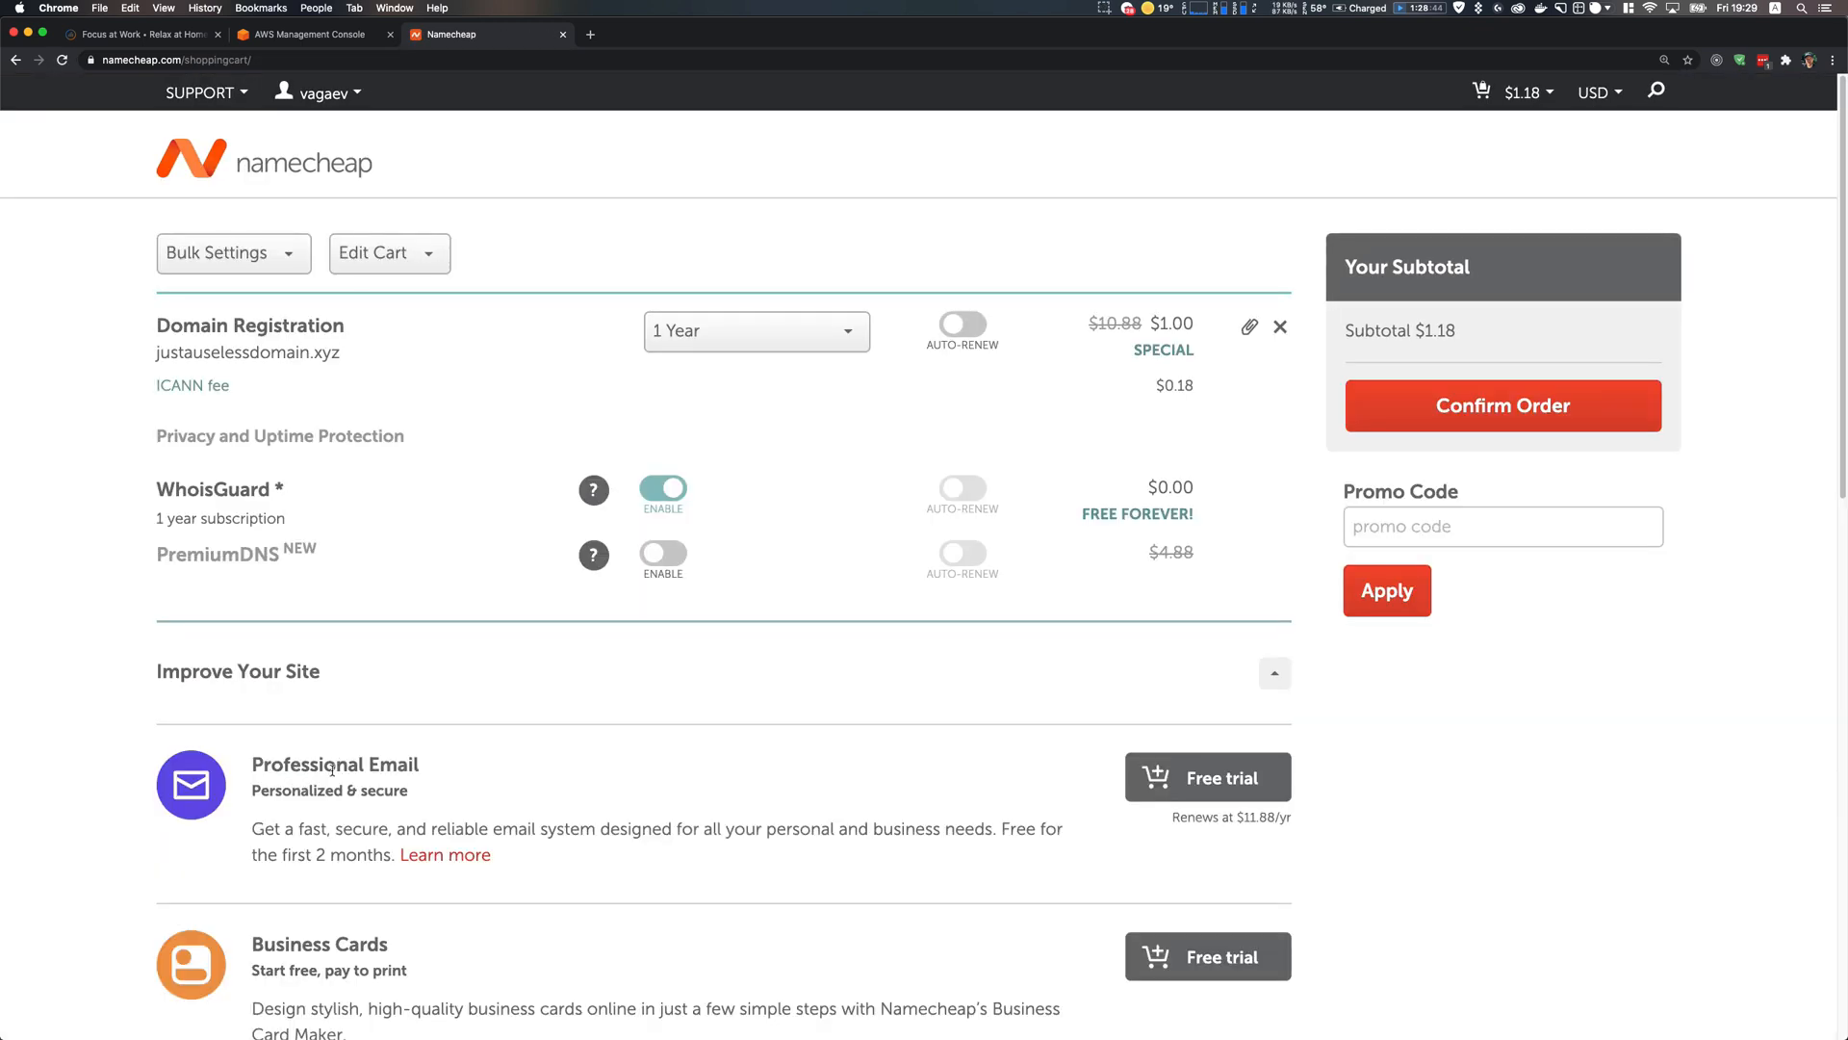
{"action": "scroll", "coordinate": [392, 744], "scroll_direction": "down", "scroll_amount": 10}
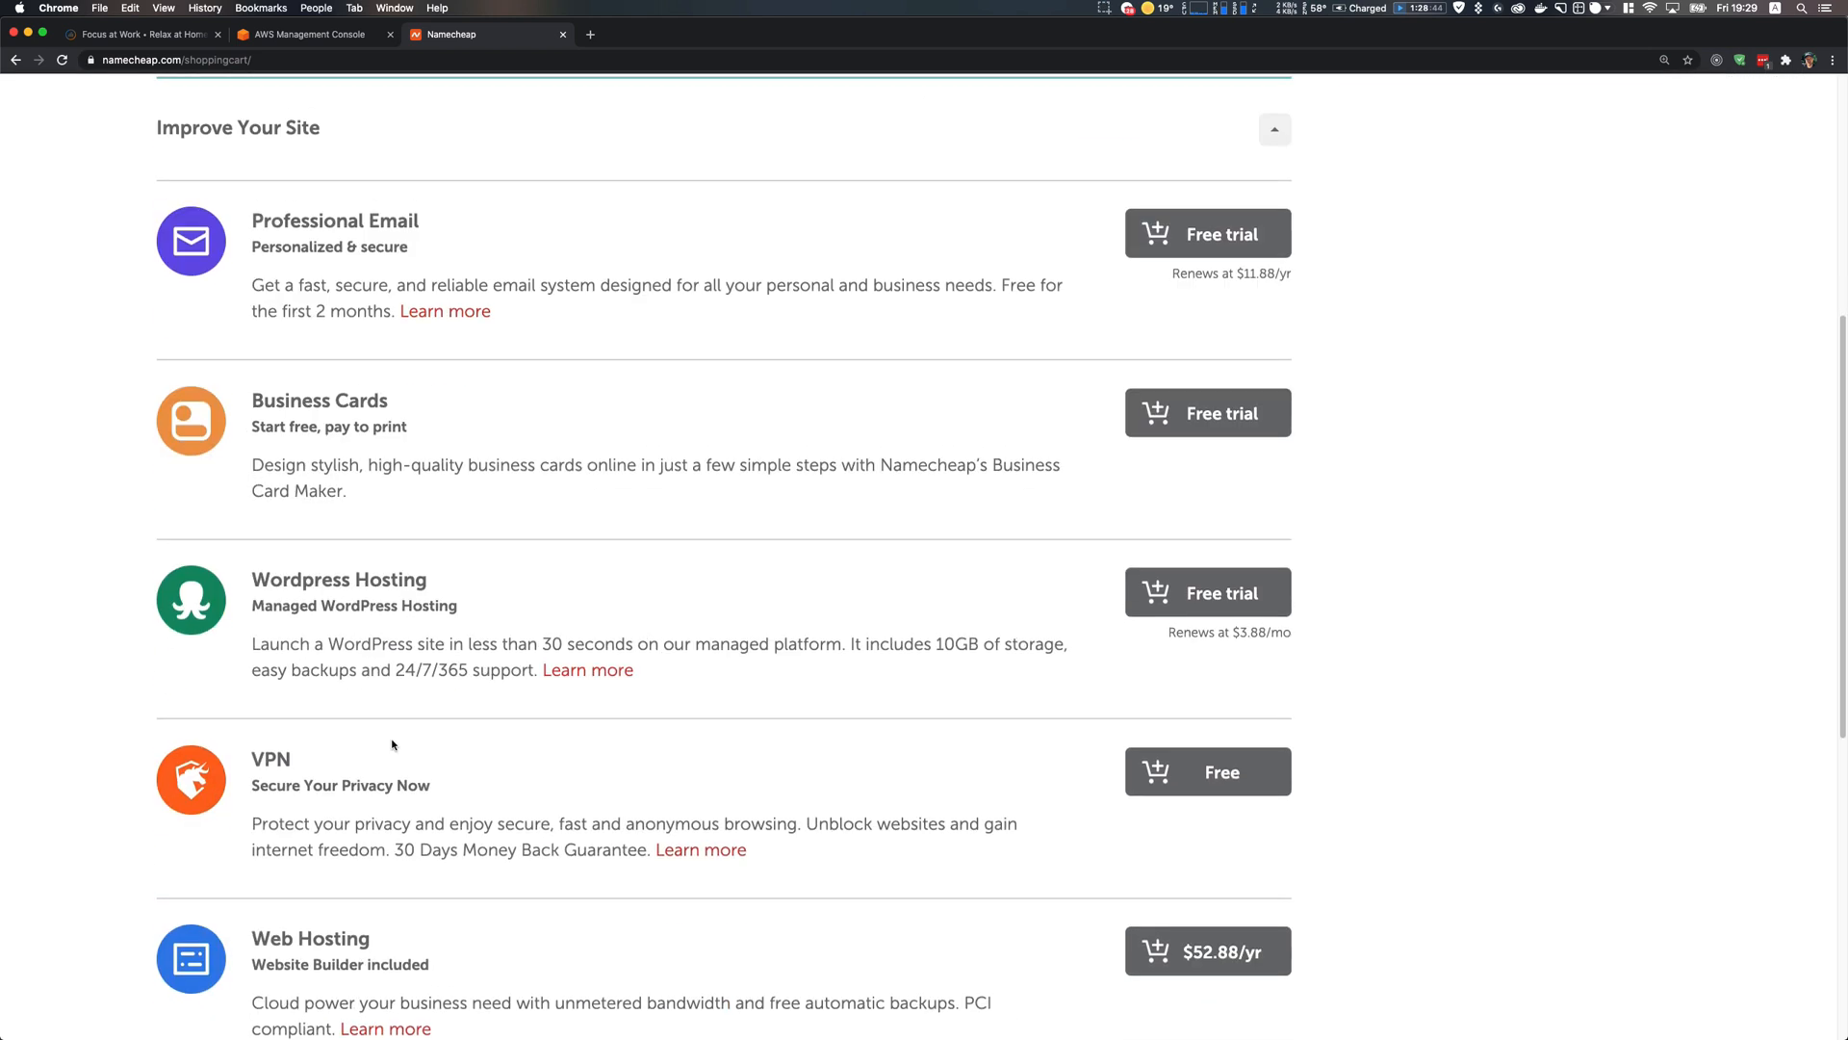
{"action": "left_click", "coordinate": [204, 753]}
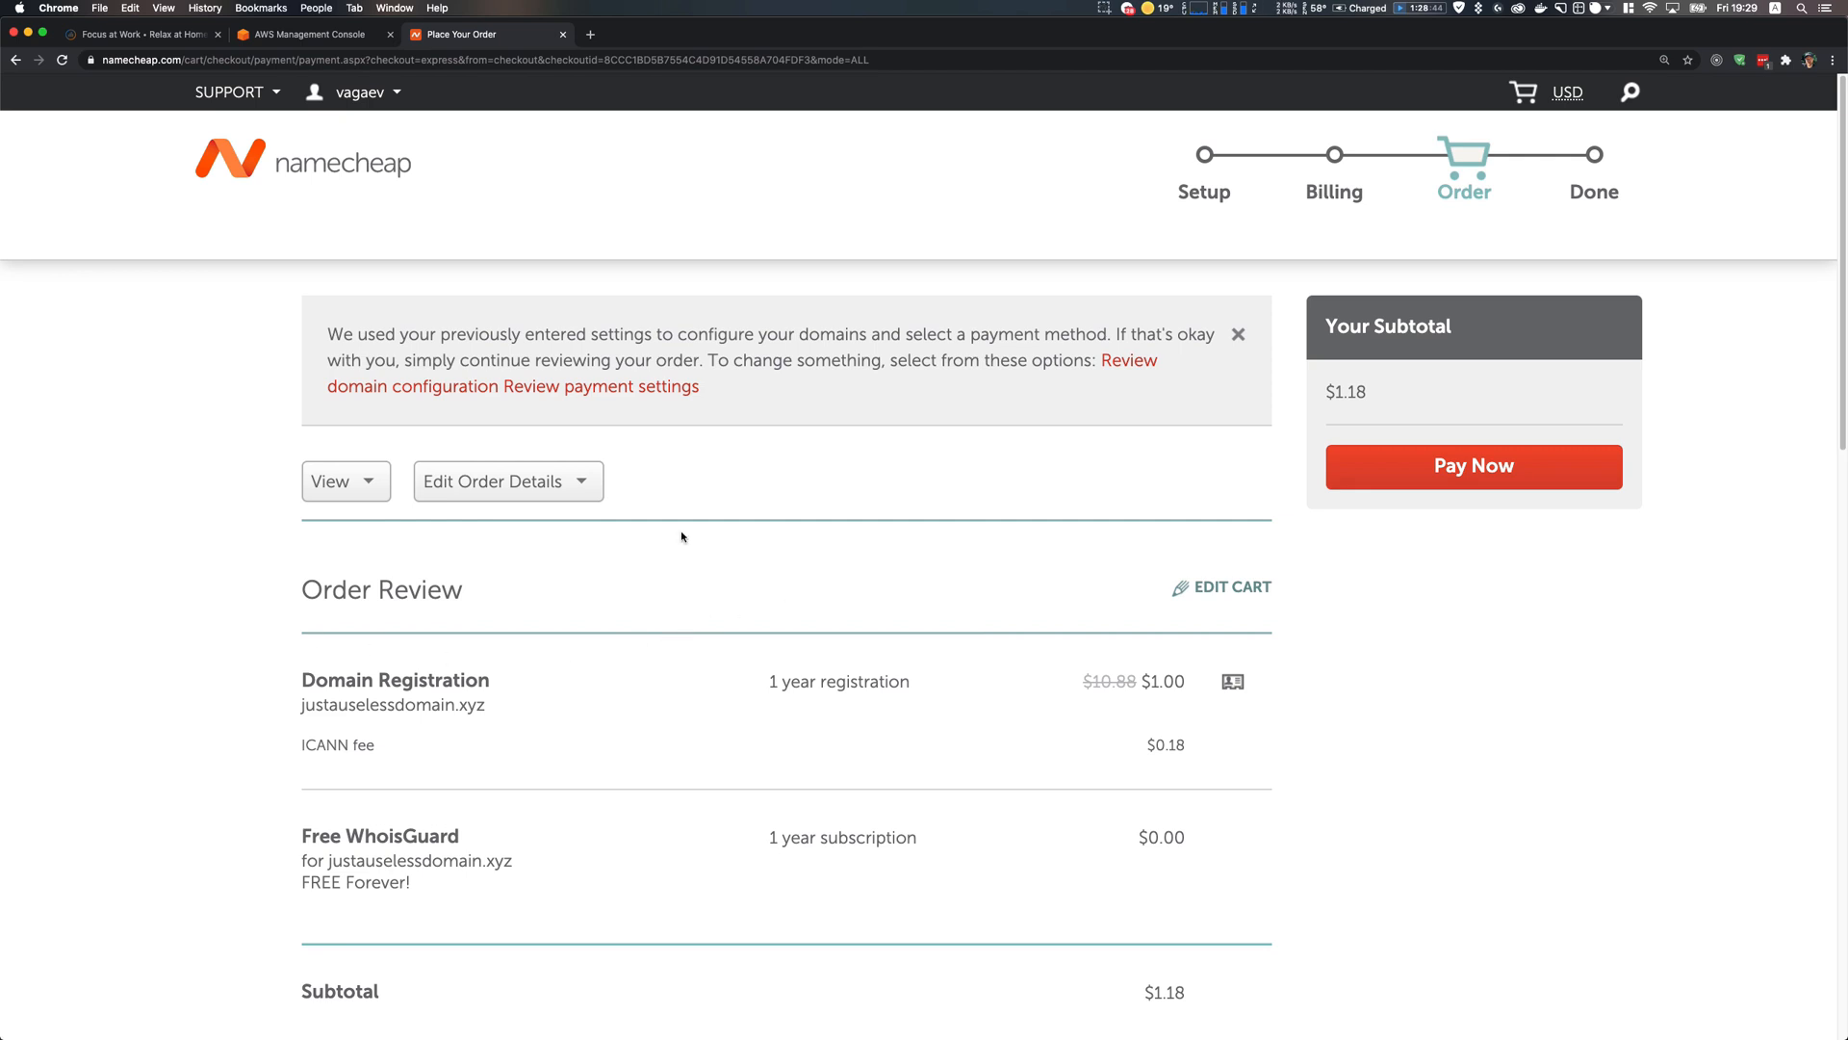
{"action": "left_click", "coordinate": [1398, 471]}
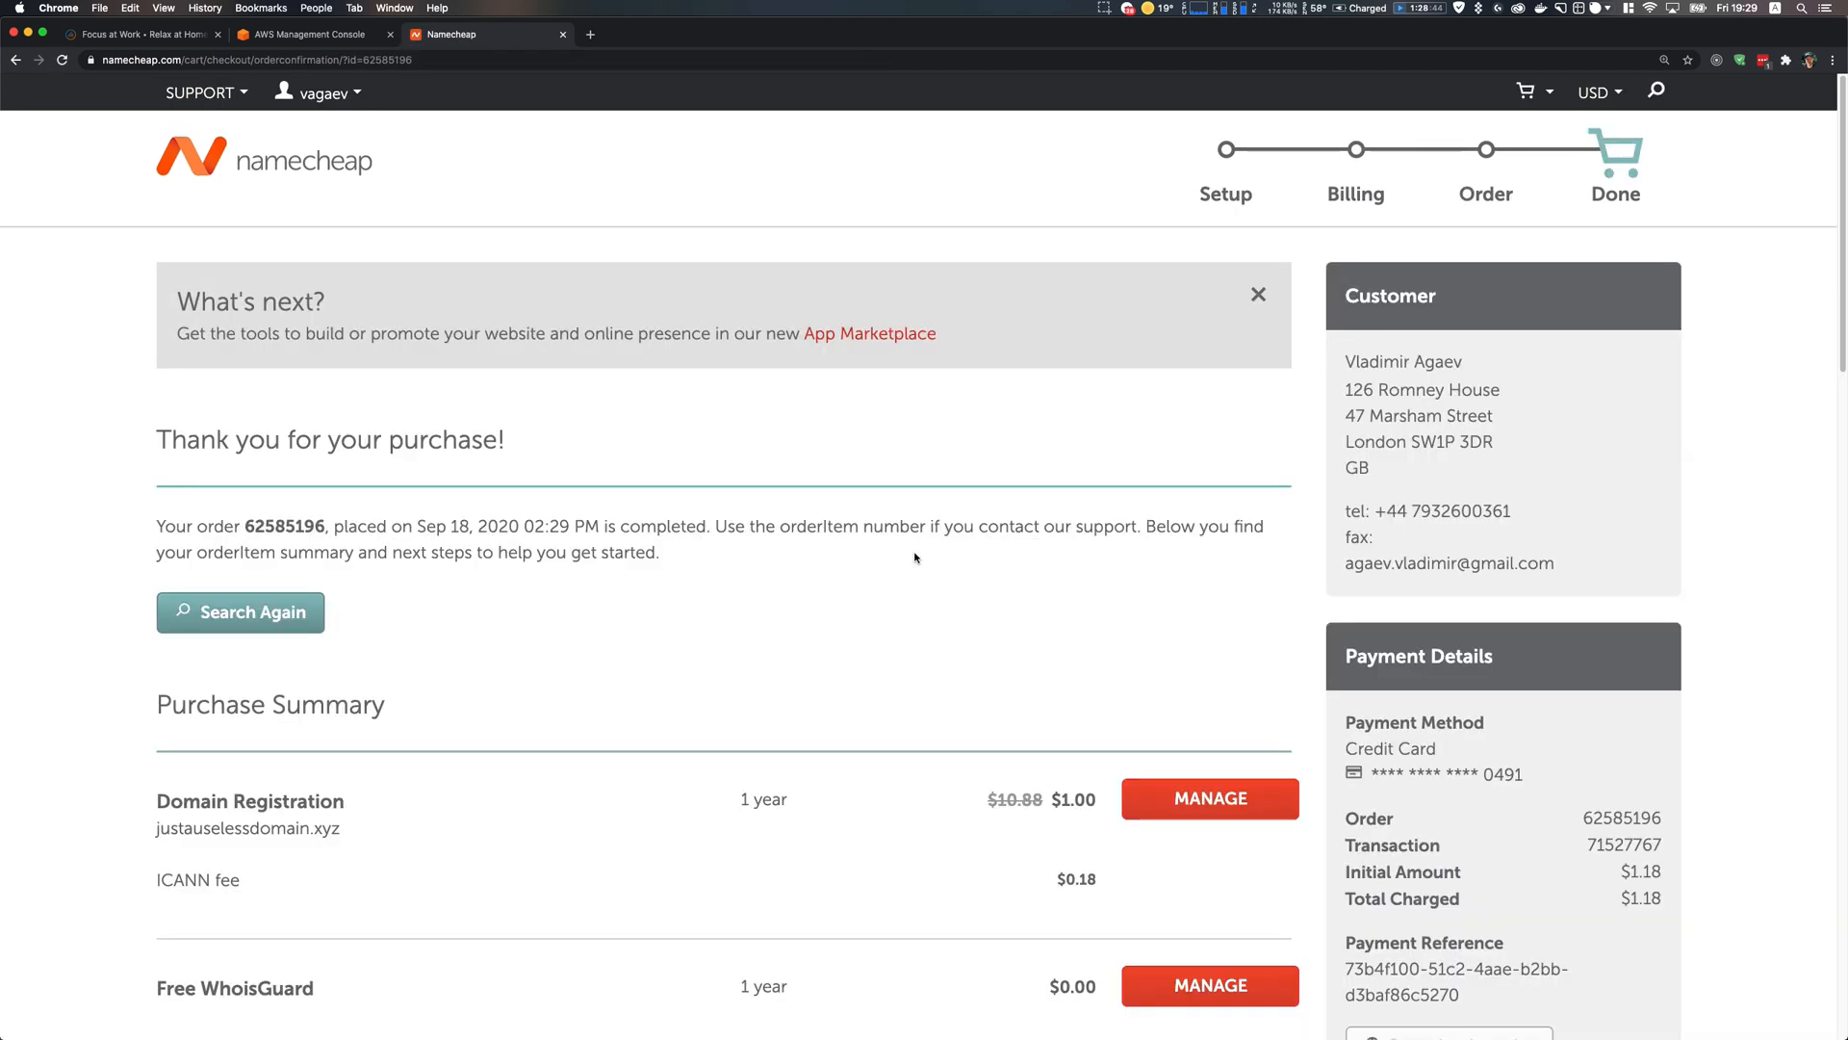
Open the Advanced DNS settings of the purchased domain justauselessdomain.xyz from the domain list and view its host records
{"action": "scroll", "coordinate": [866, 608], "scroll_direction": "down", "scroll_amount": 5}
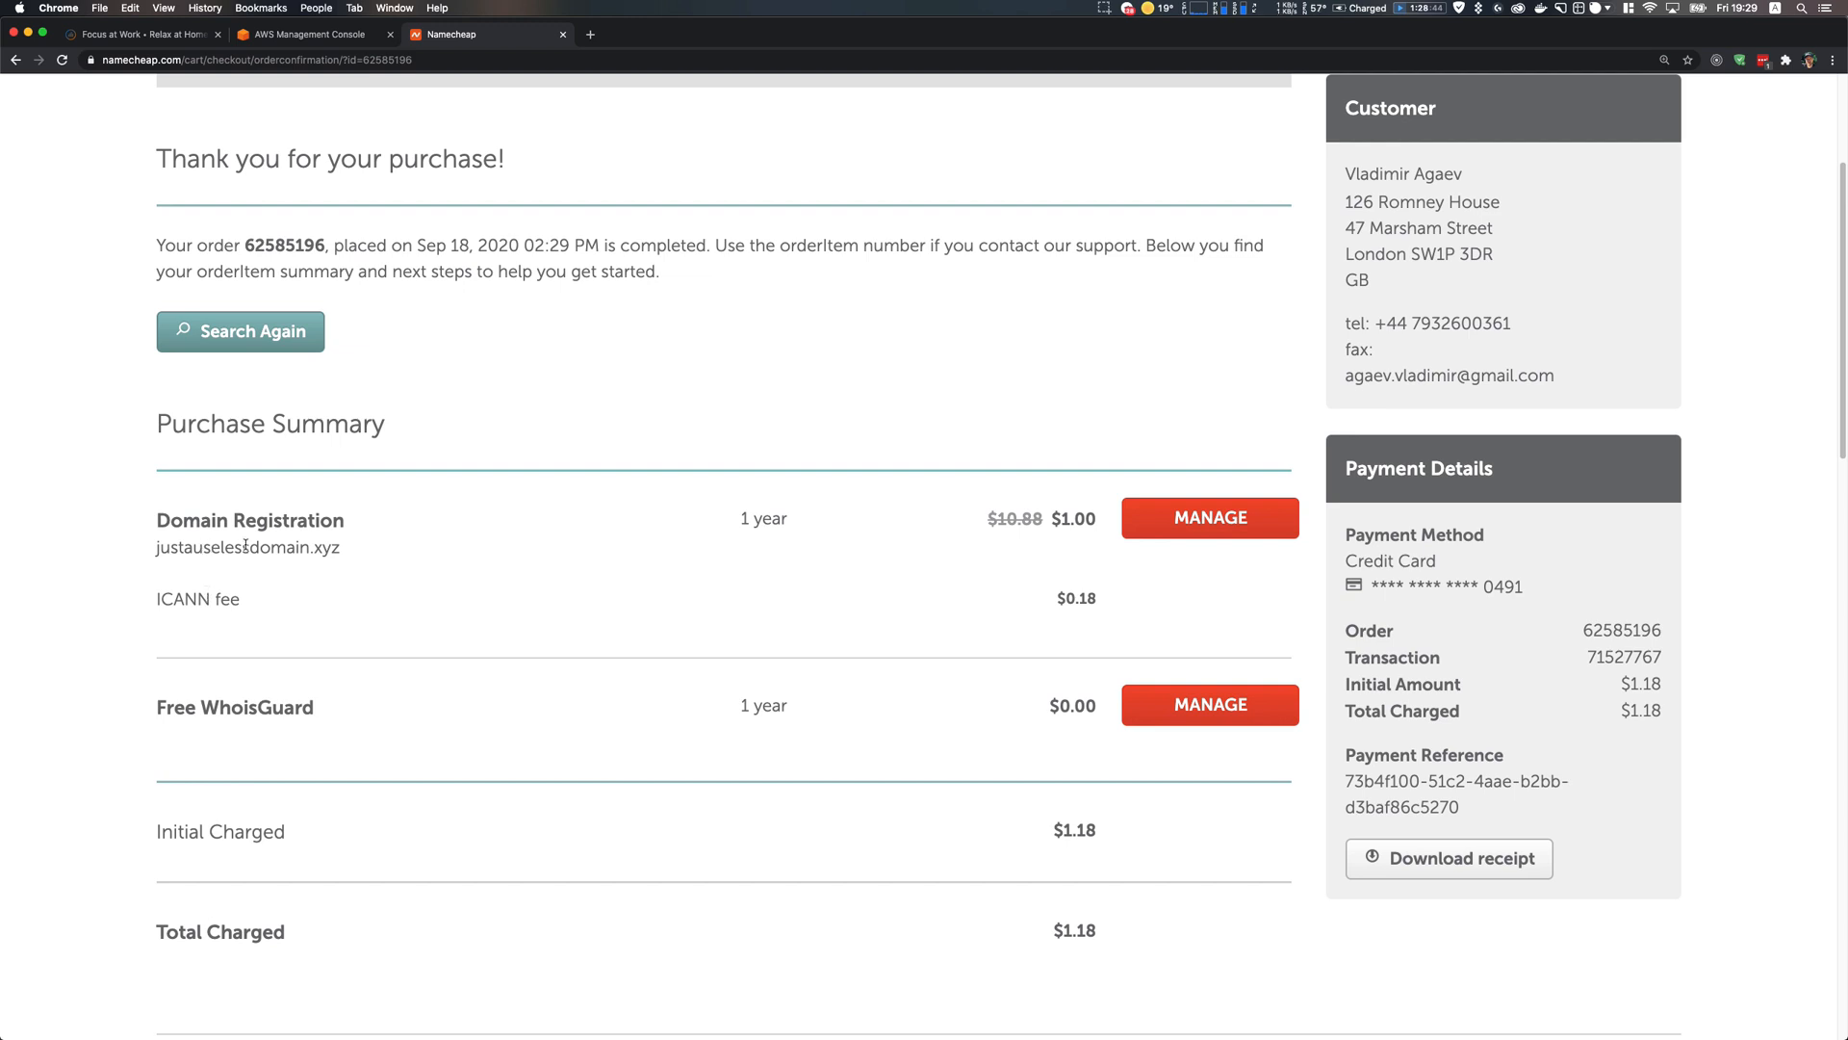
{"action": "scroll", "coordinate": [241, 545], "scroll_direction": "down", "scroll_amount": 10}
{"action": "scroll", "coordinate": [246, 545], "scroll_direction": "up", "scroll_amount": 15}
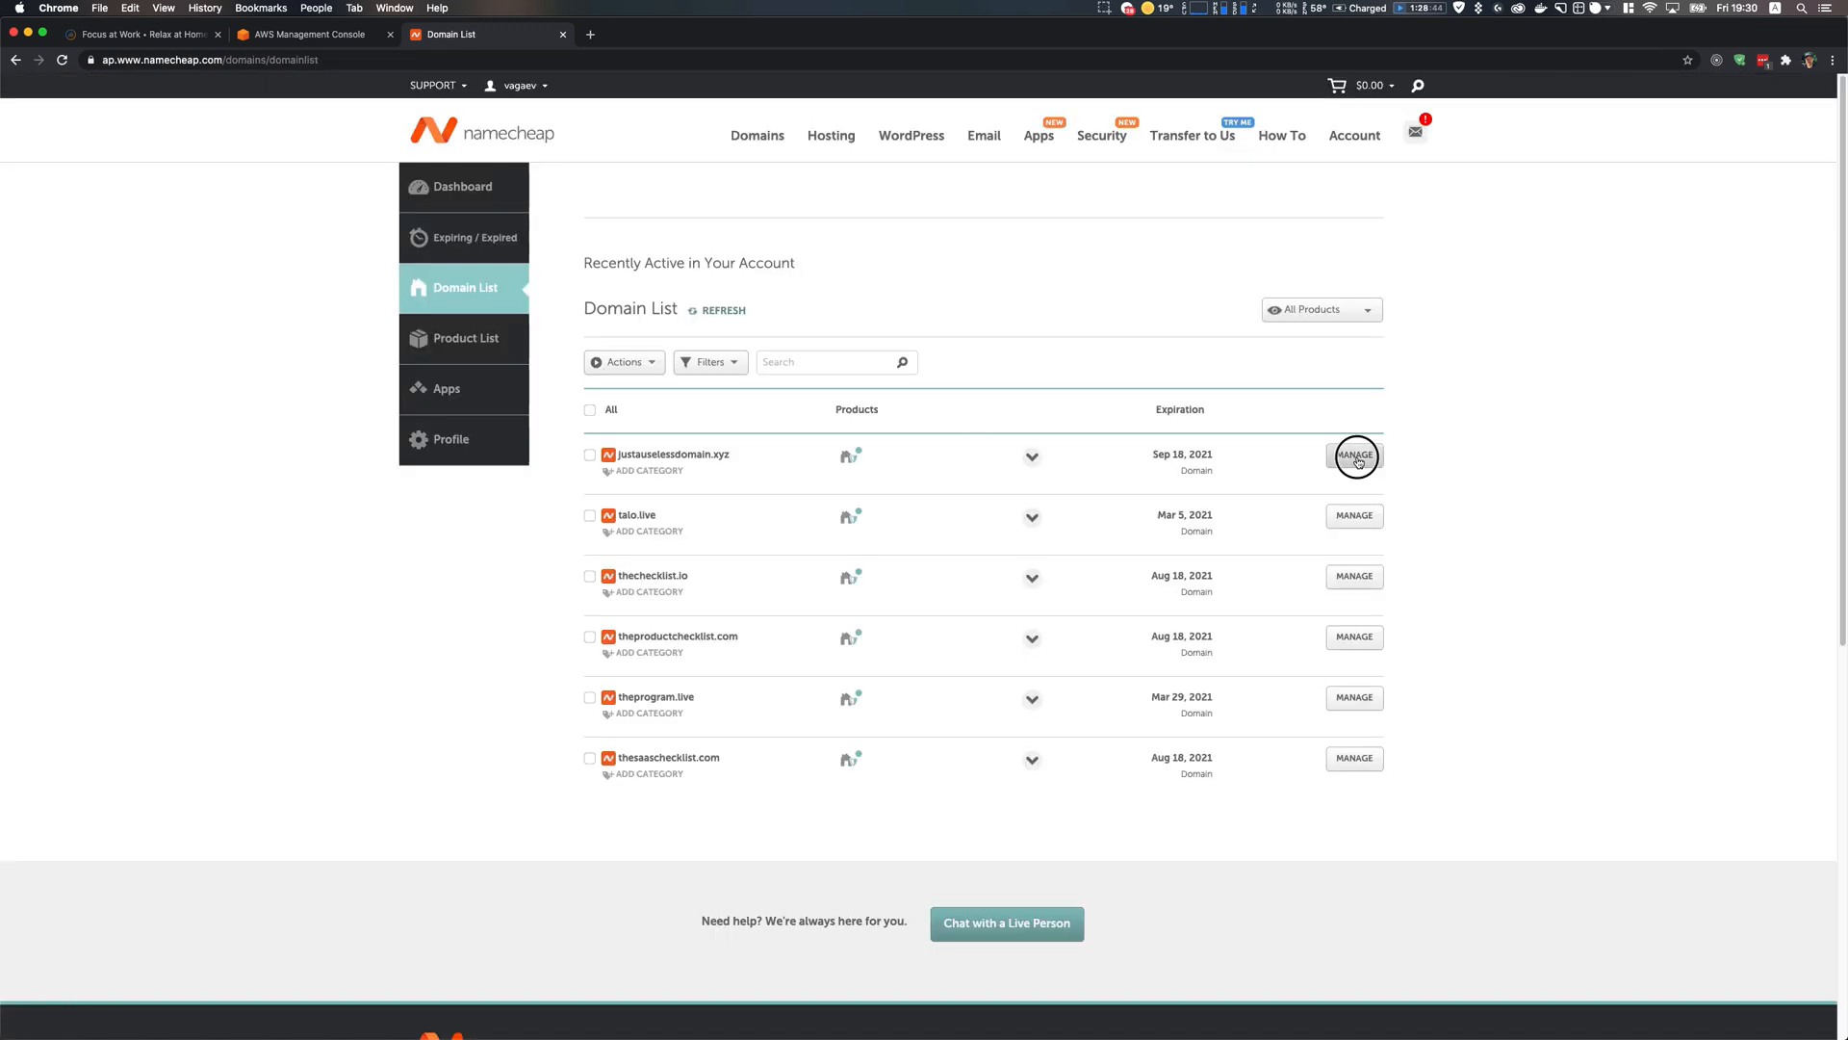
{"action": "left_click", "coordinate": [1354, 457]}
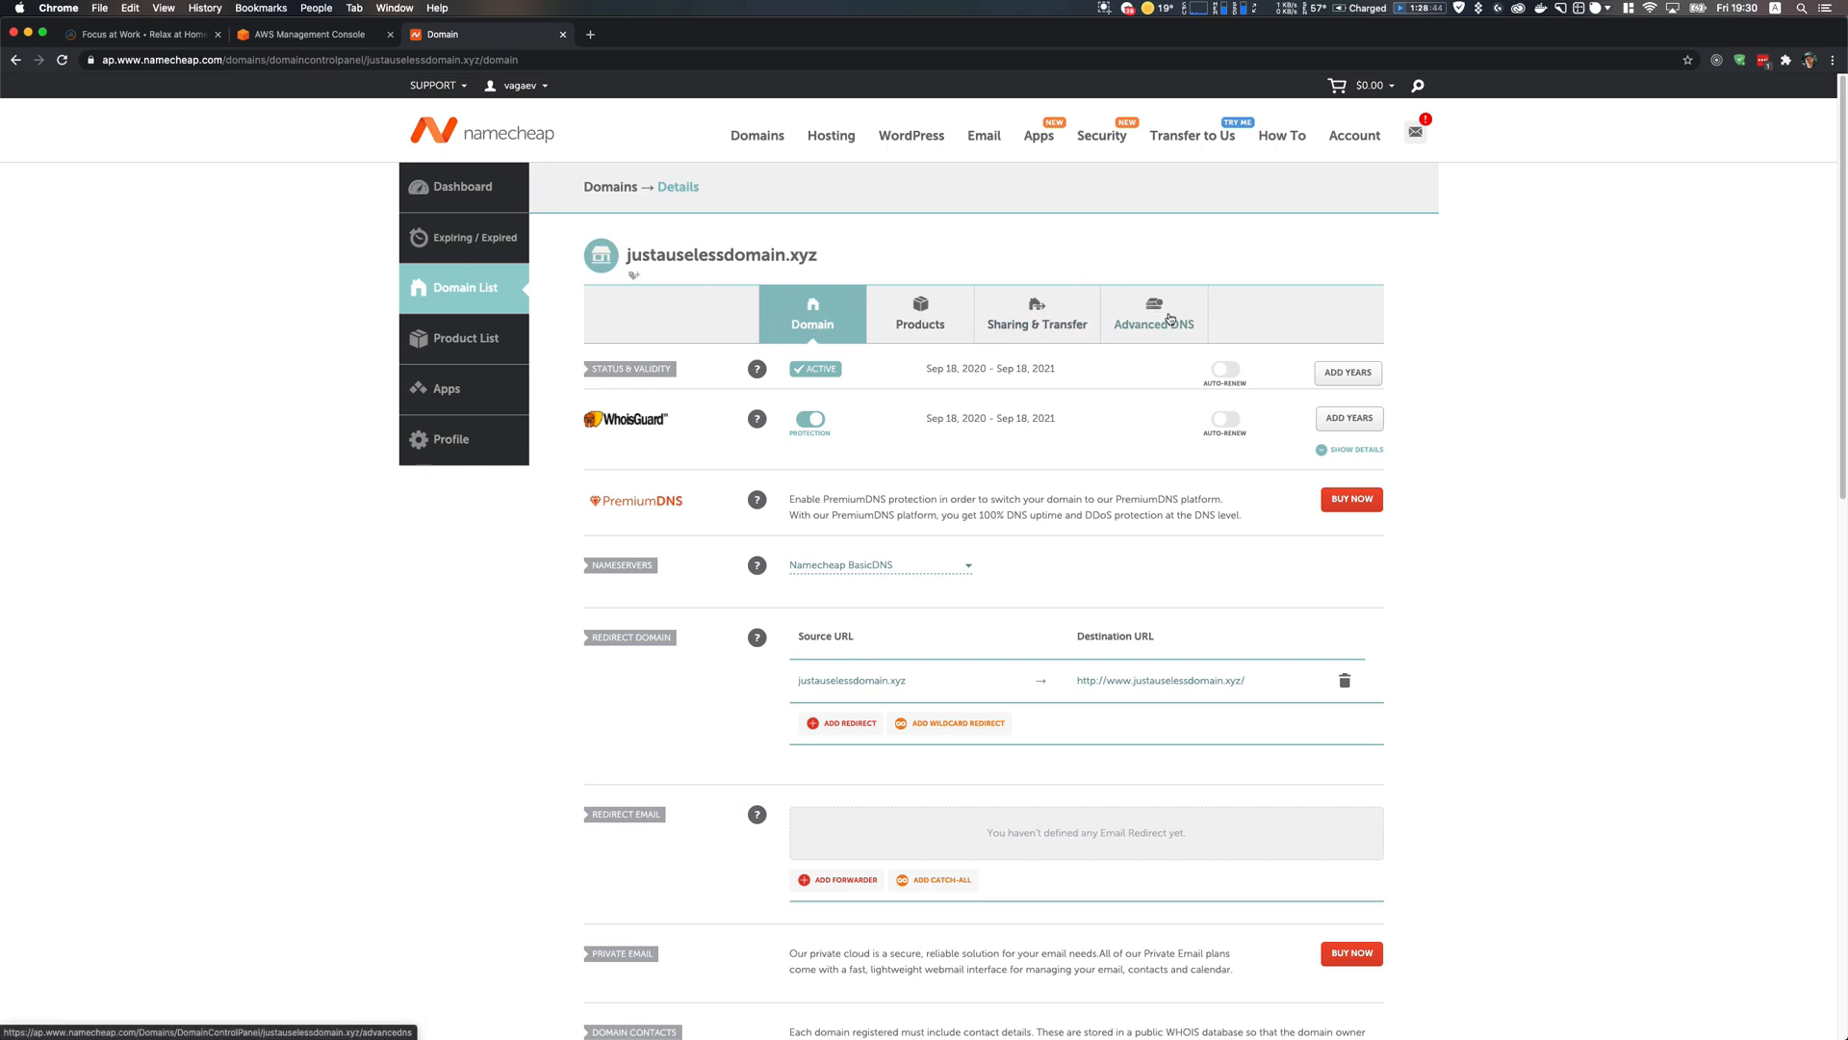
{"action": "left_click", "coordinate": [1171, 310]}
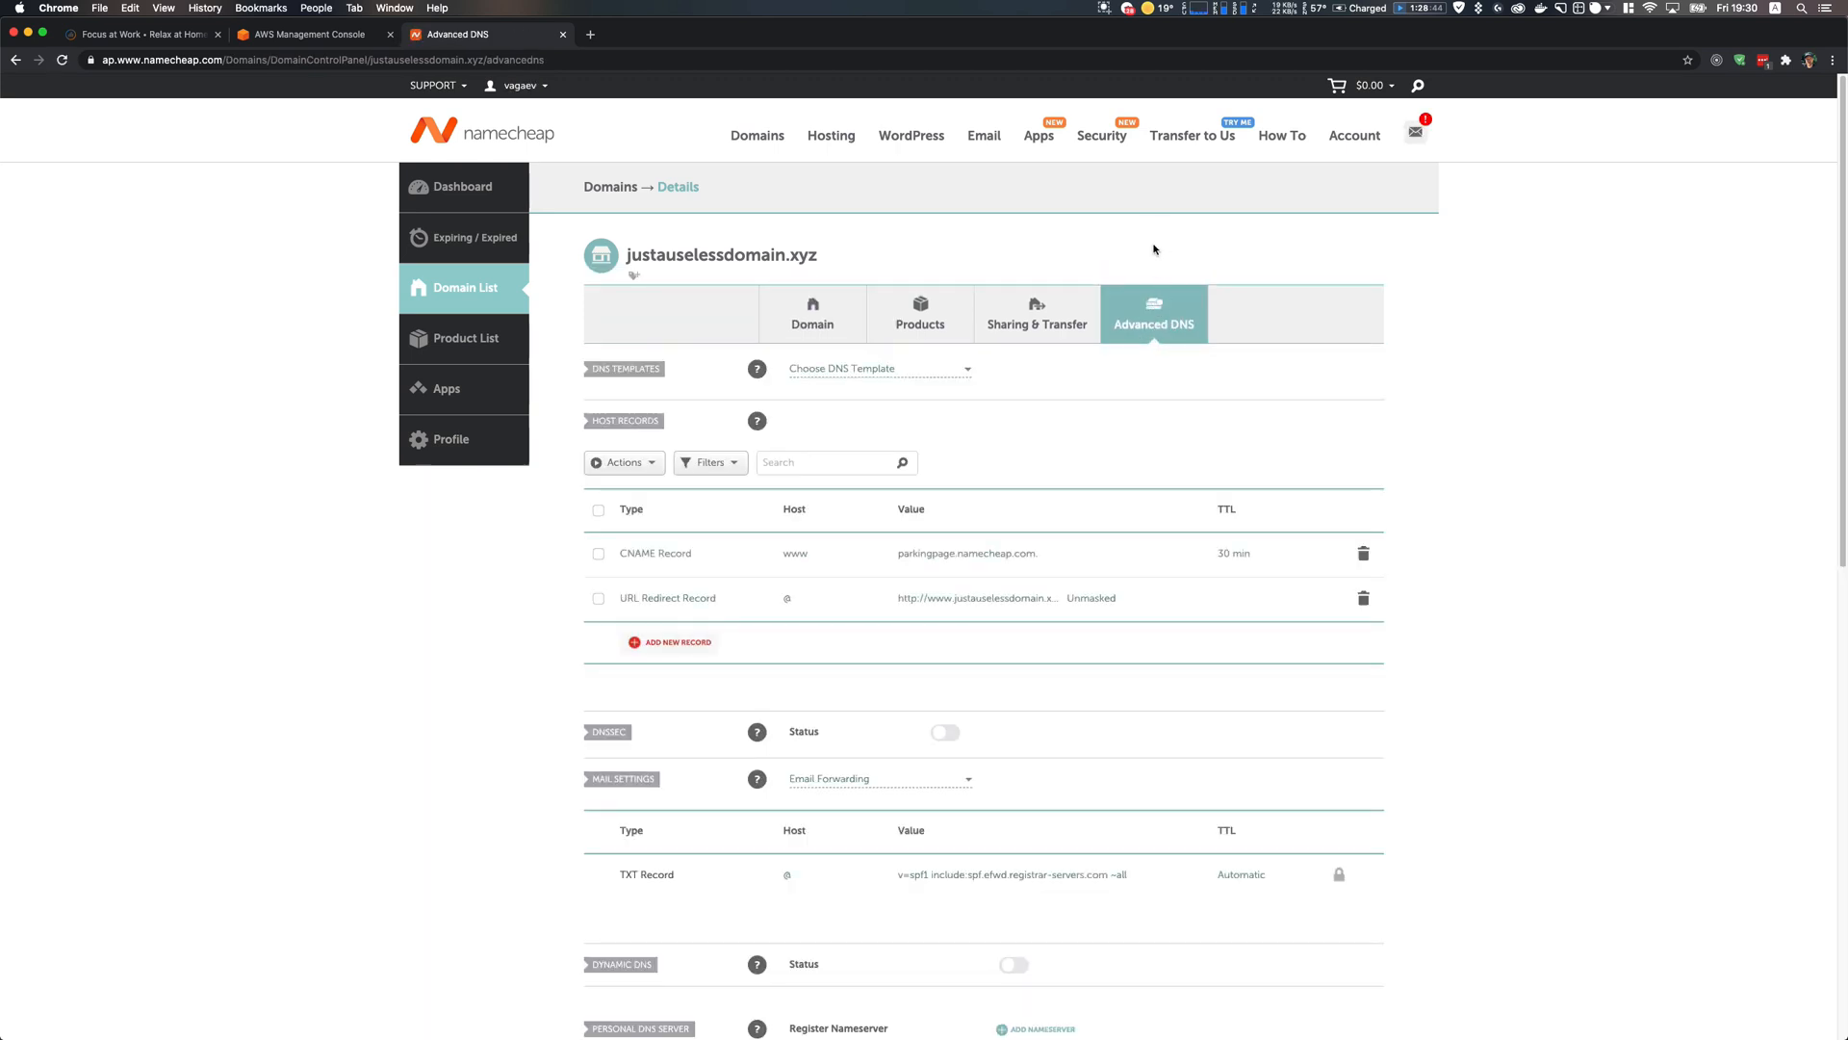
{"action": "key", "text": "super+equal"}
{"action": "key", "text": "super+equal"}
{"action": "key", "text": "super+equal"}
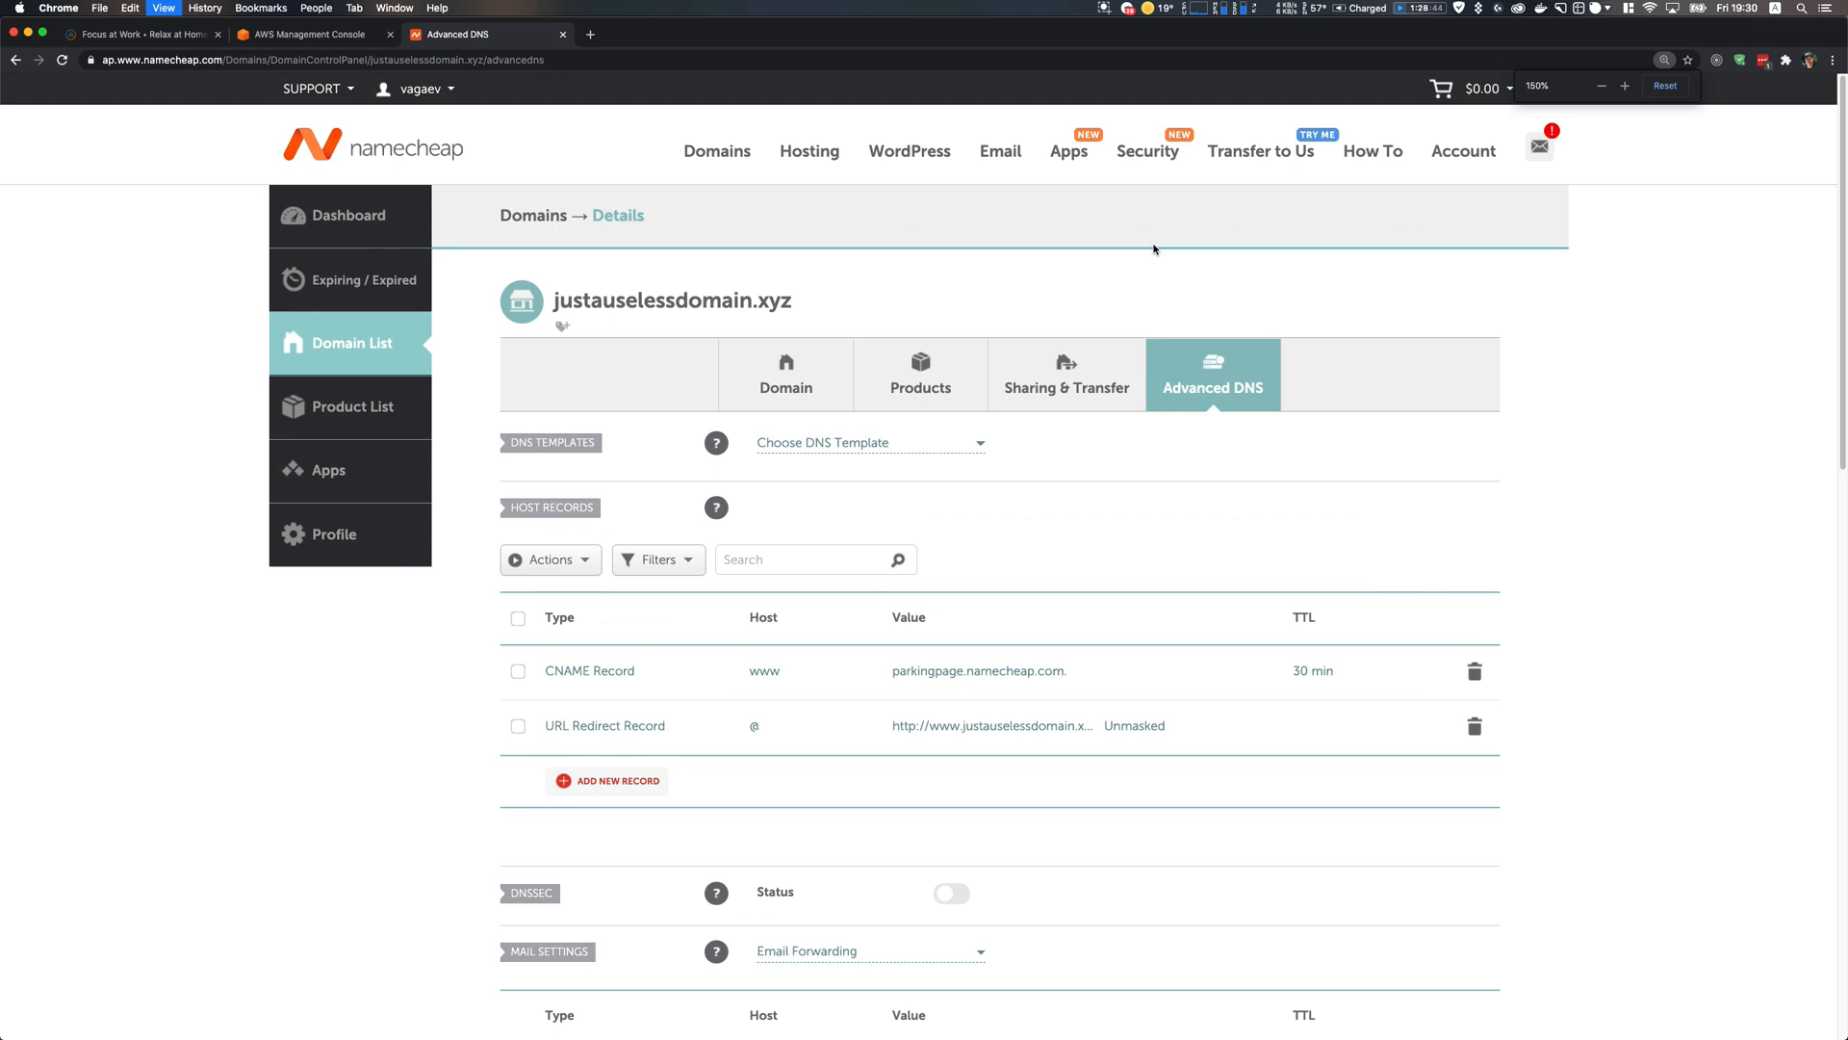
{"action": "scroll", "coordinate": [1146, 253], "scroll_direction": "down", "scroll_amount": 3}
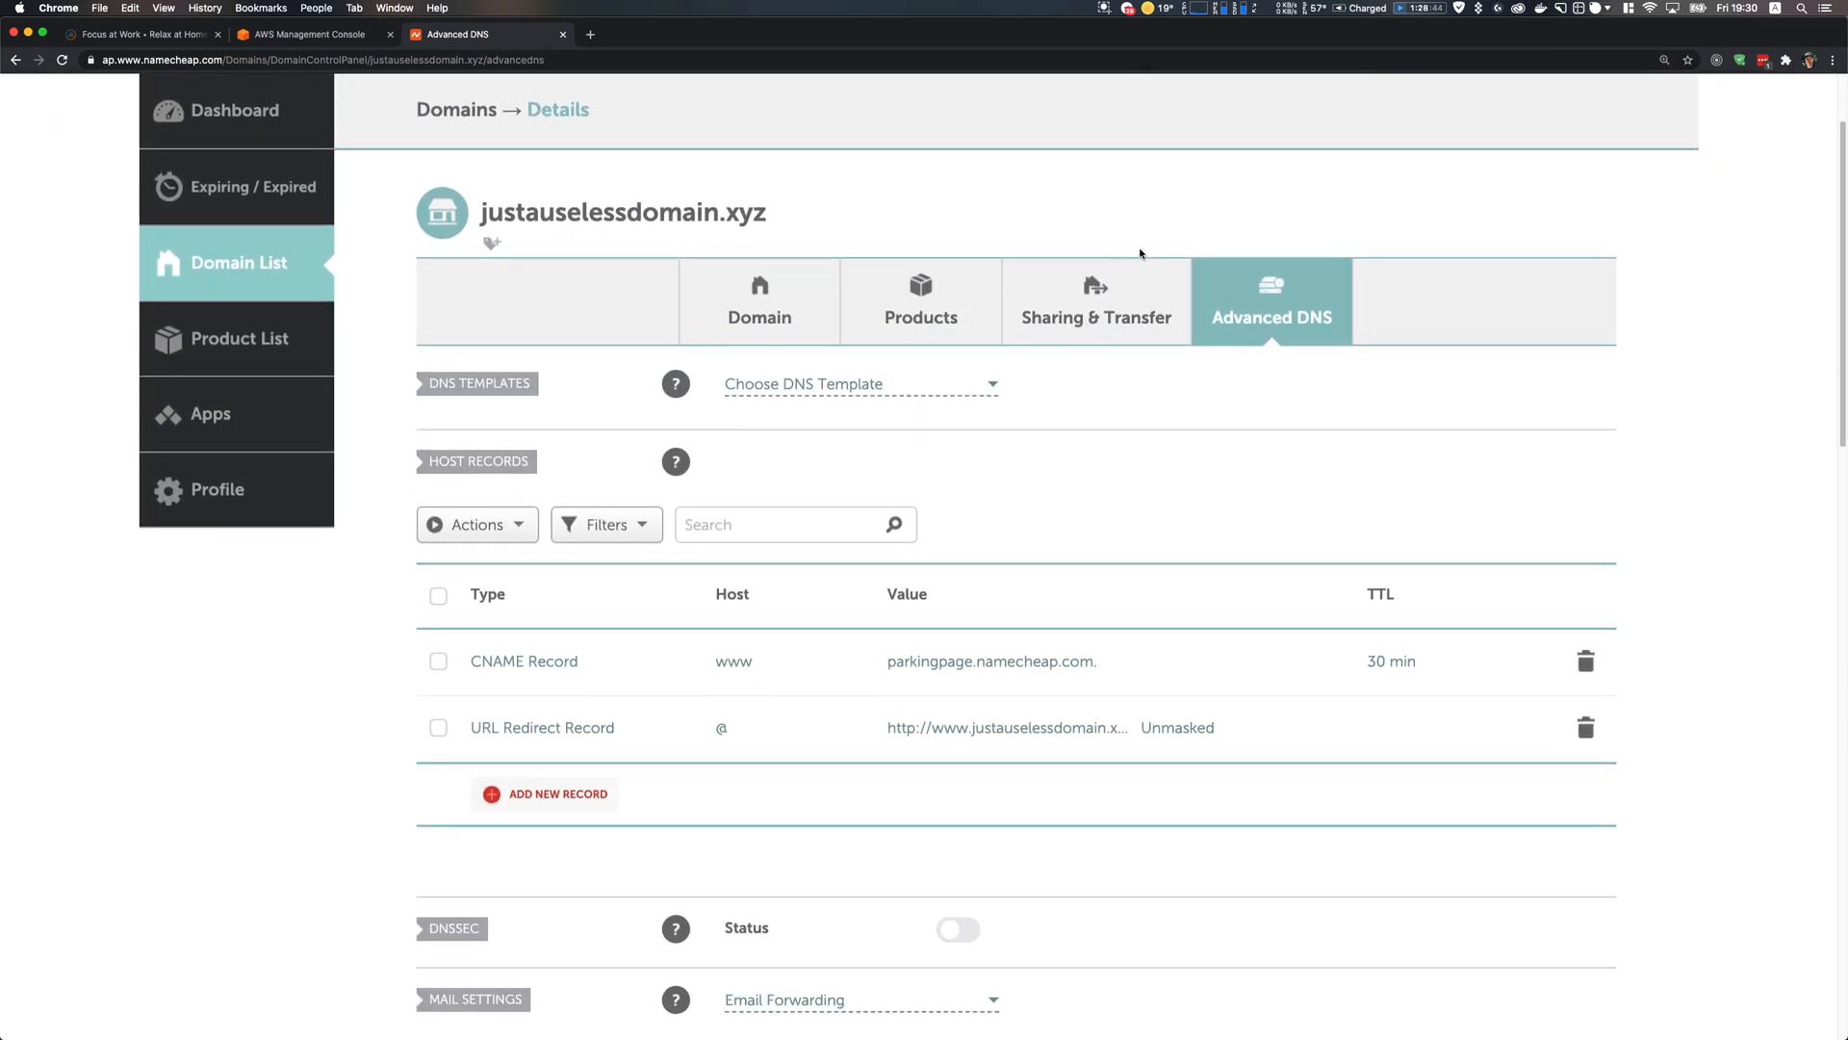
{"action": "scroll", "coordinate": [1140, 253], "scroll_direction": "down", "scroll_amount": 1}
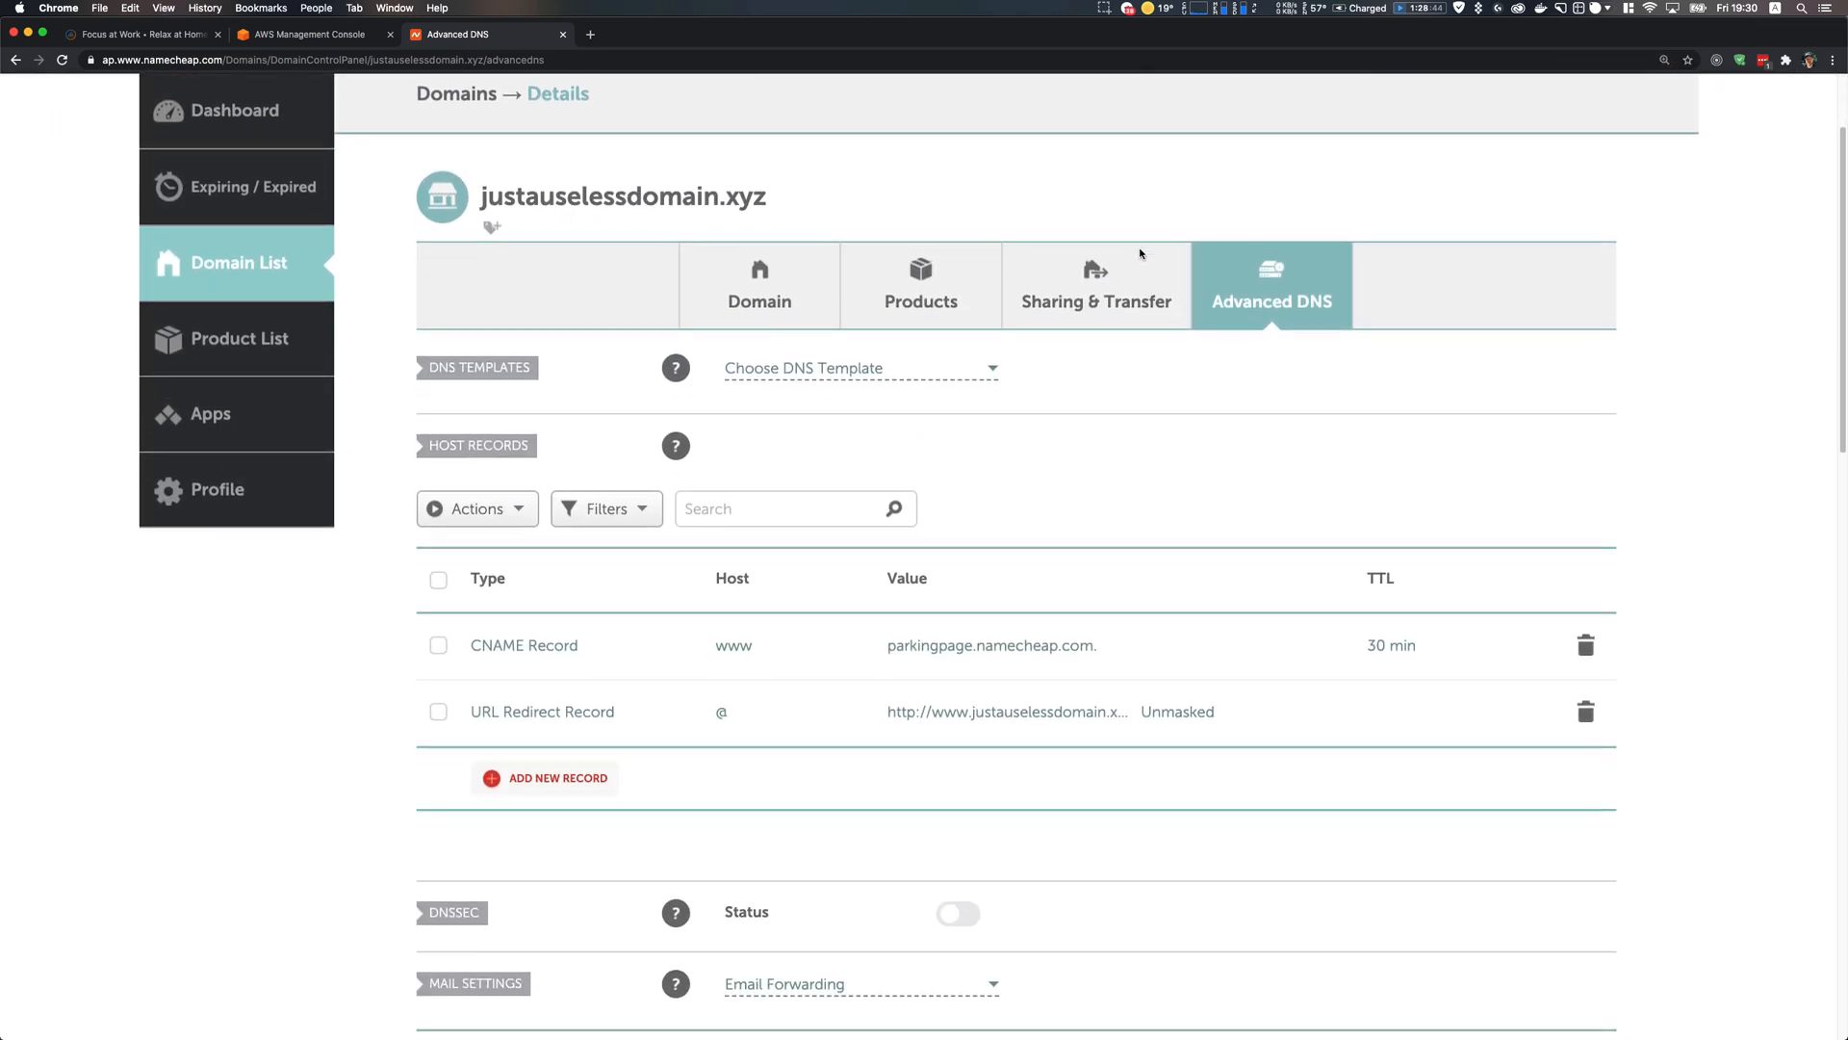
Switch to the AWS Management Console, search for the Certificate Manager service and open it
{"action": "left_click", "coordinate": [286, 38]}
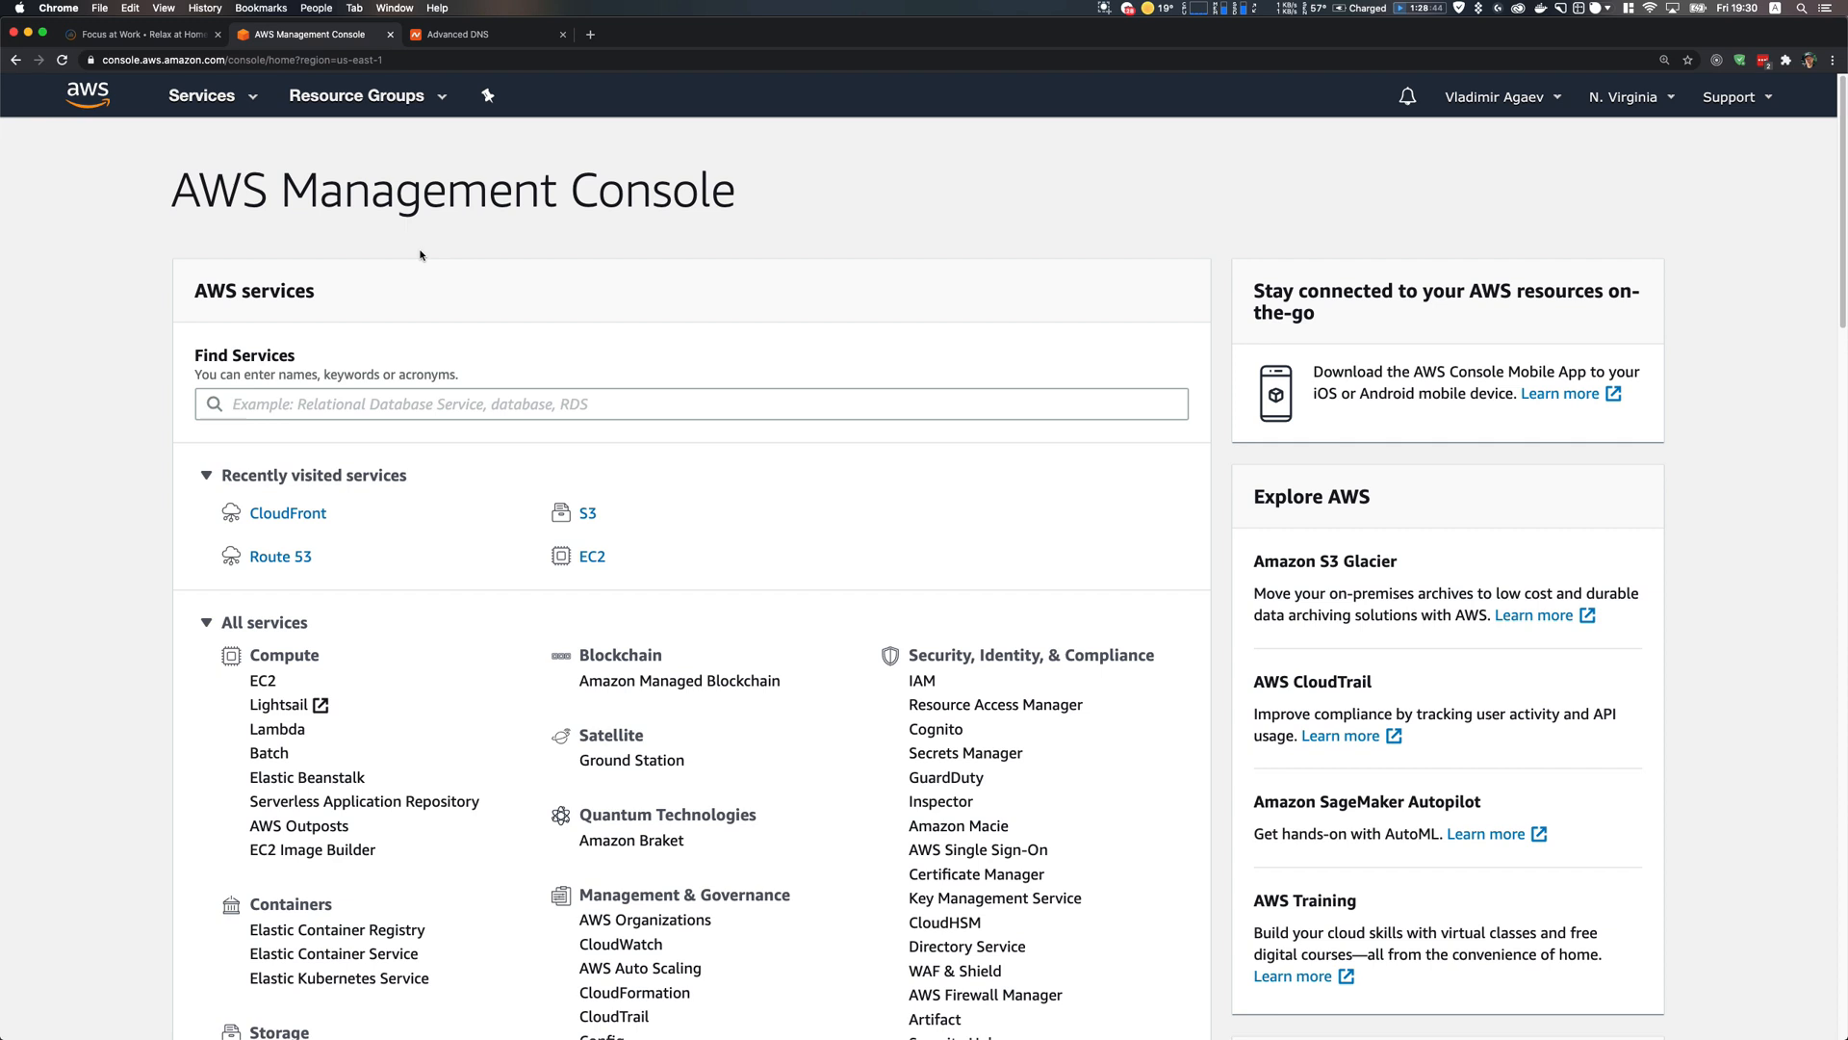
{"action": "left_click", "coordinate": [481, 394]}
{"action": "type", "text": "cewr"}
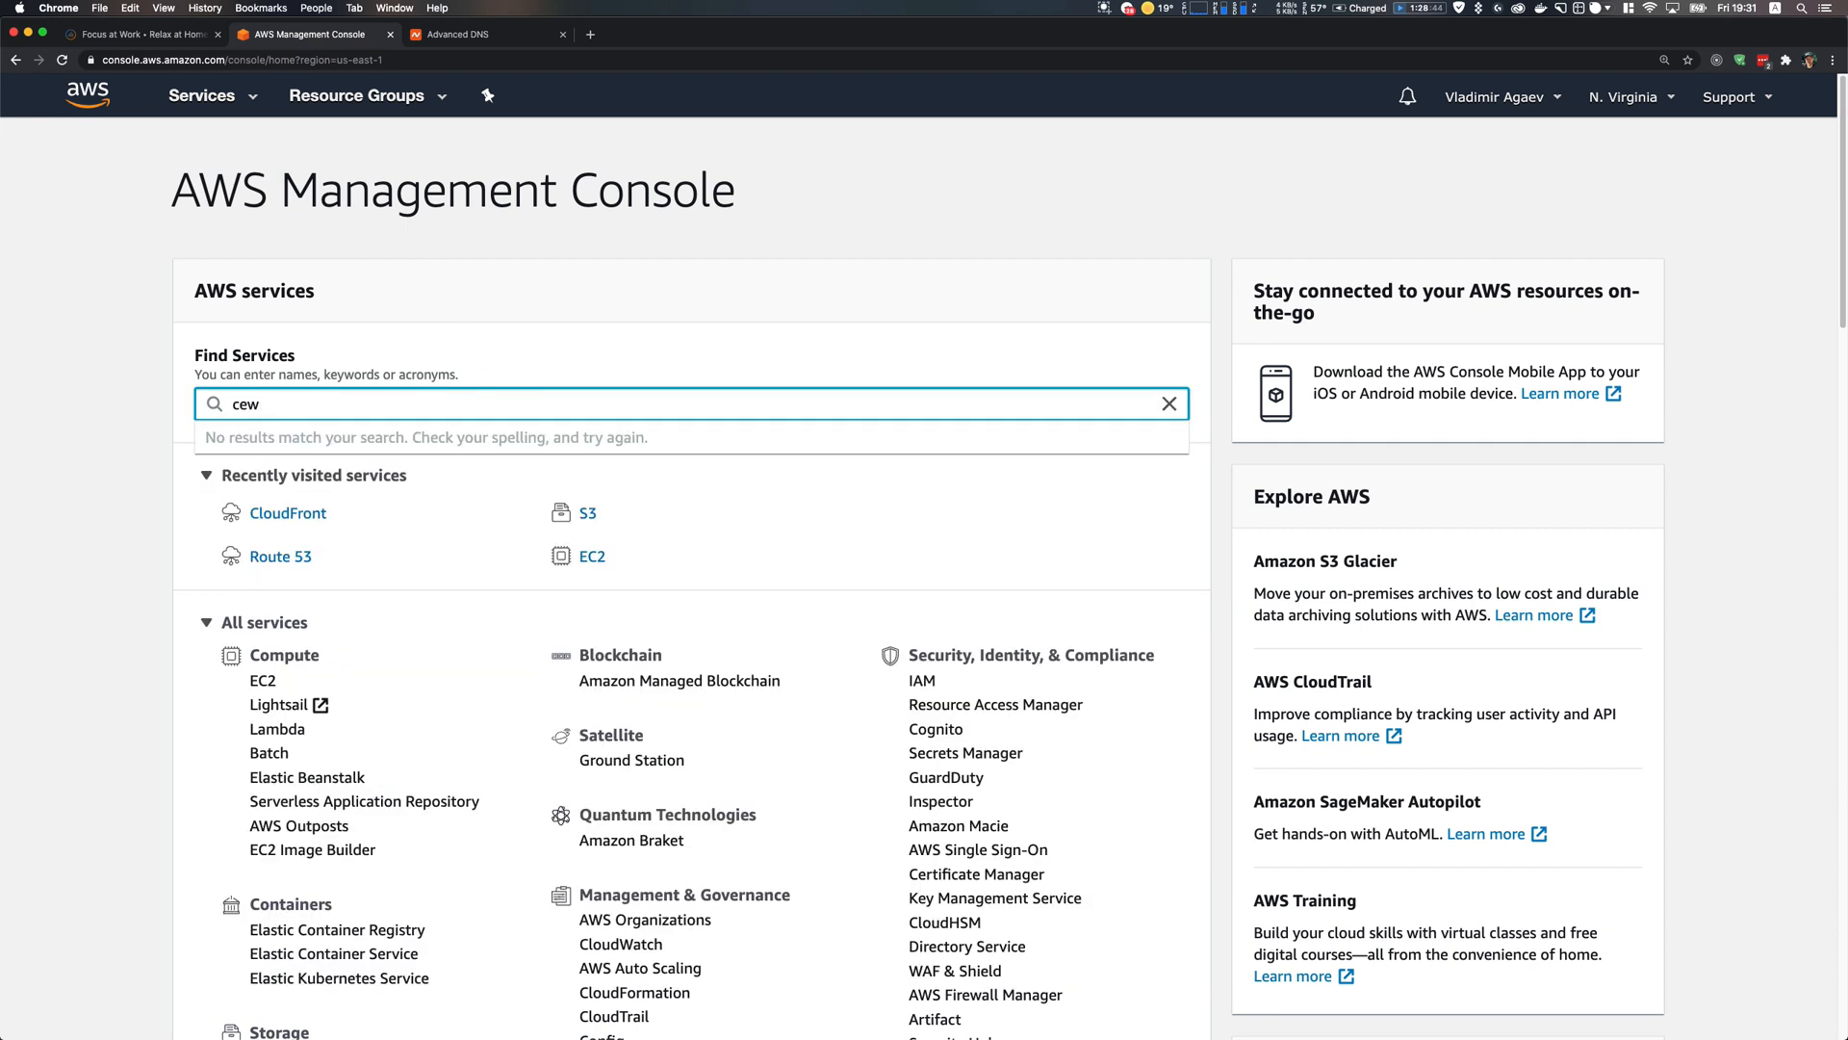
{"action": "key", "text": "BackSpace"}
{"action": "type", "text": "rti"}
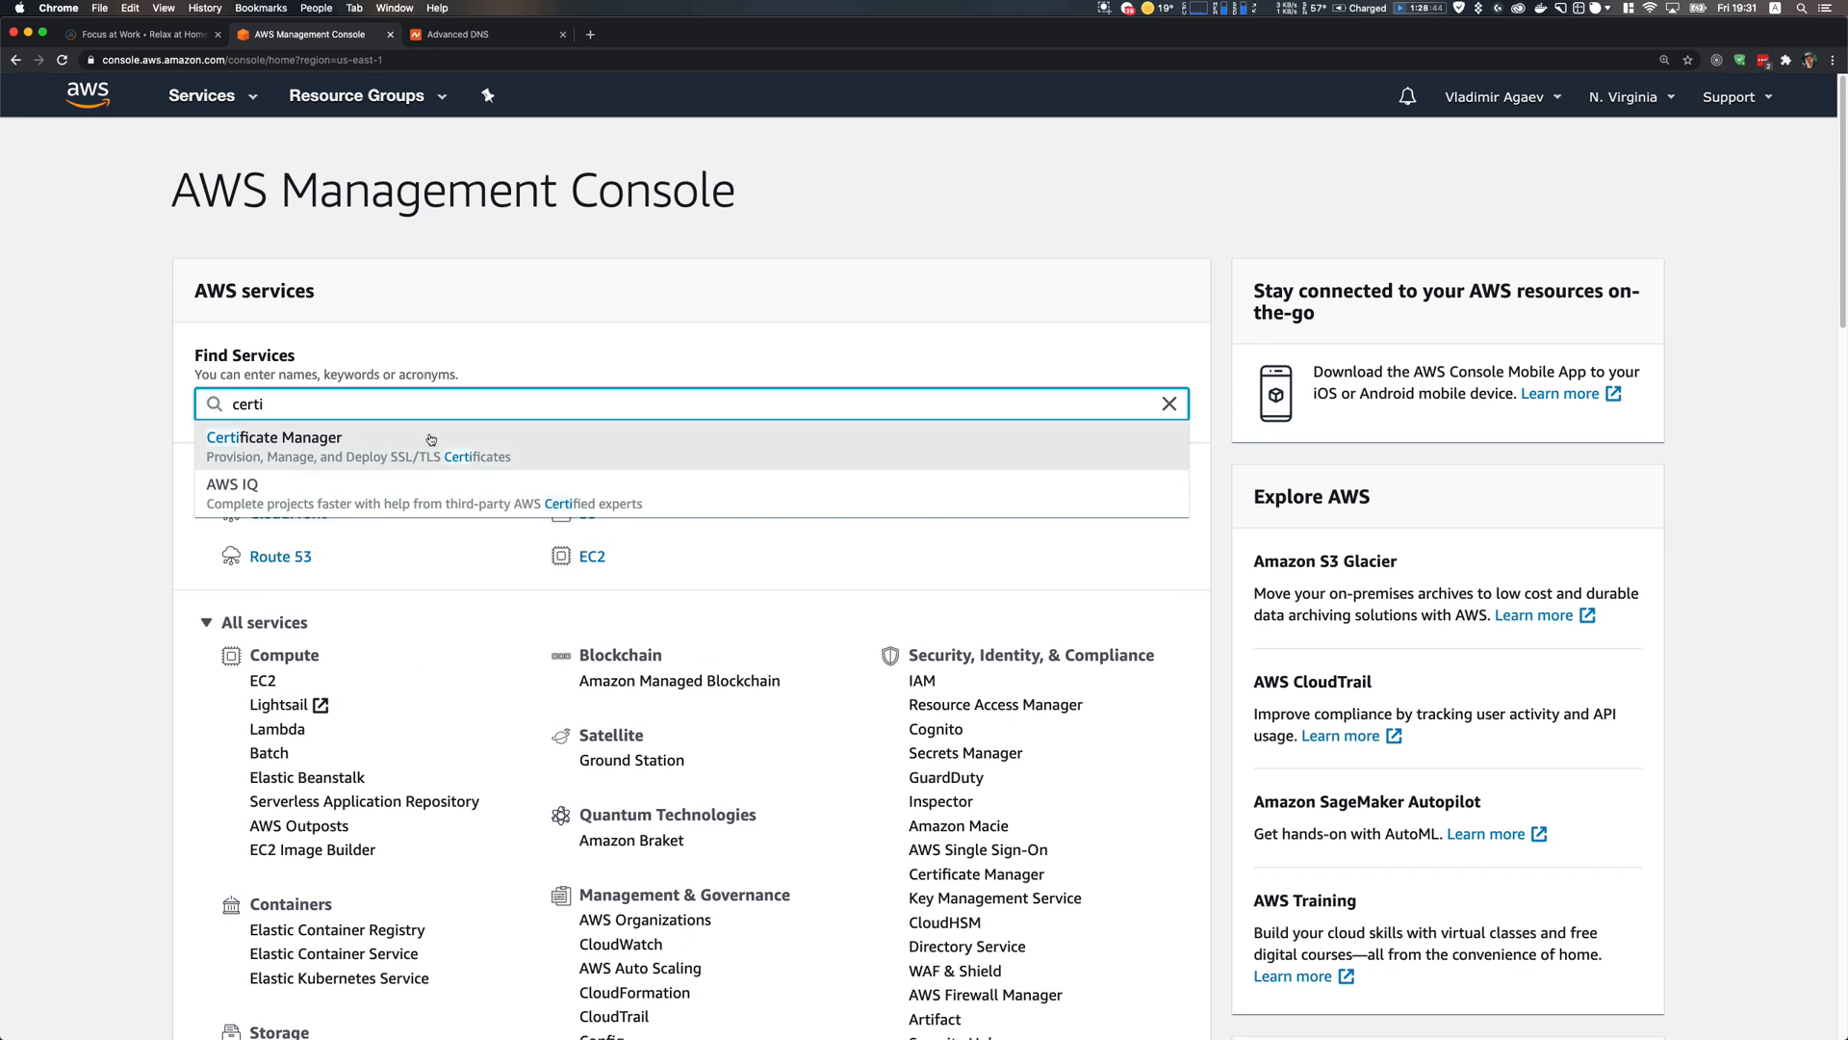
{"action": "left_click", "coordinate": [429, 441]}
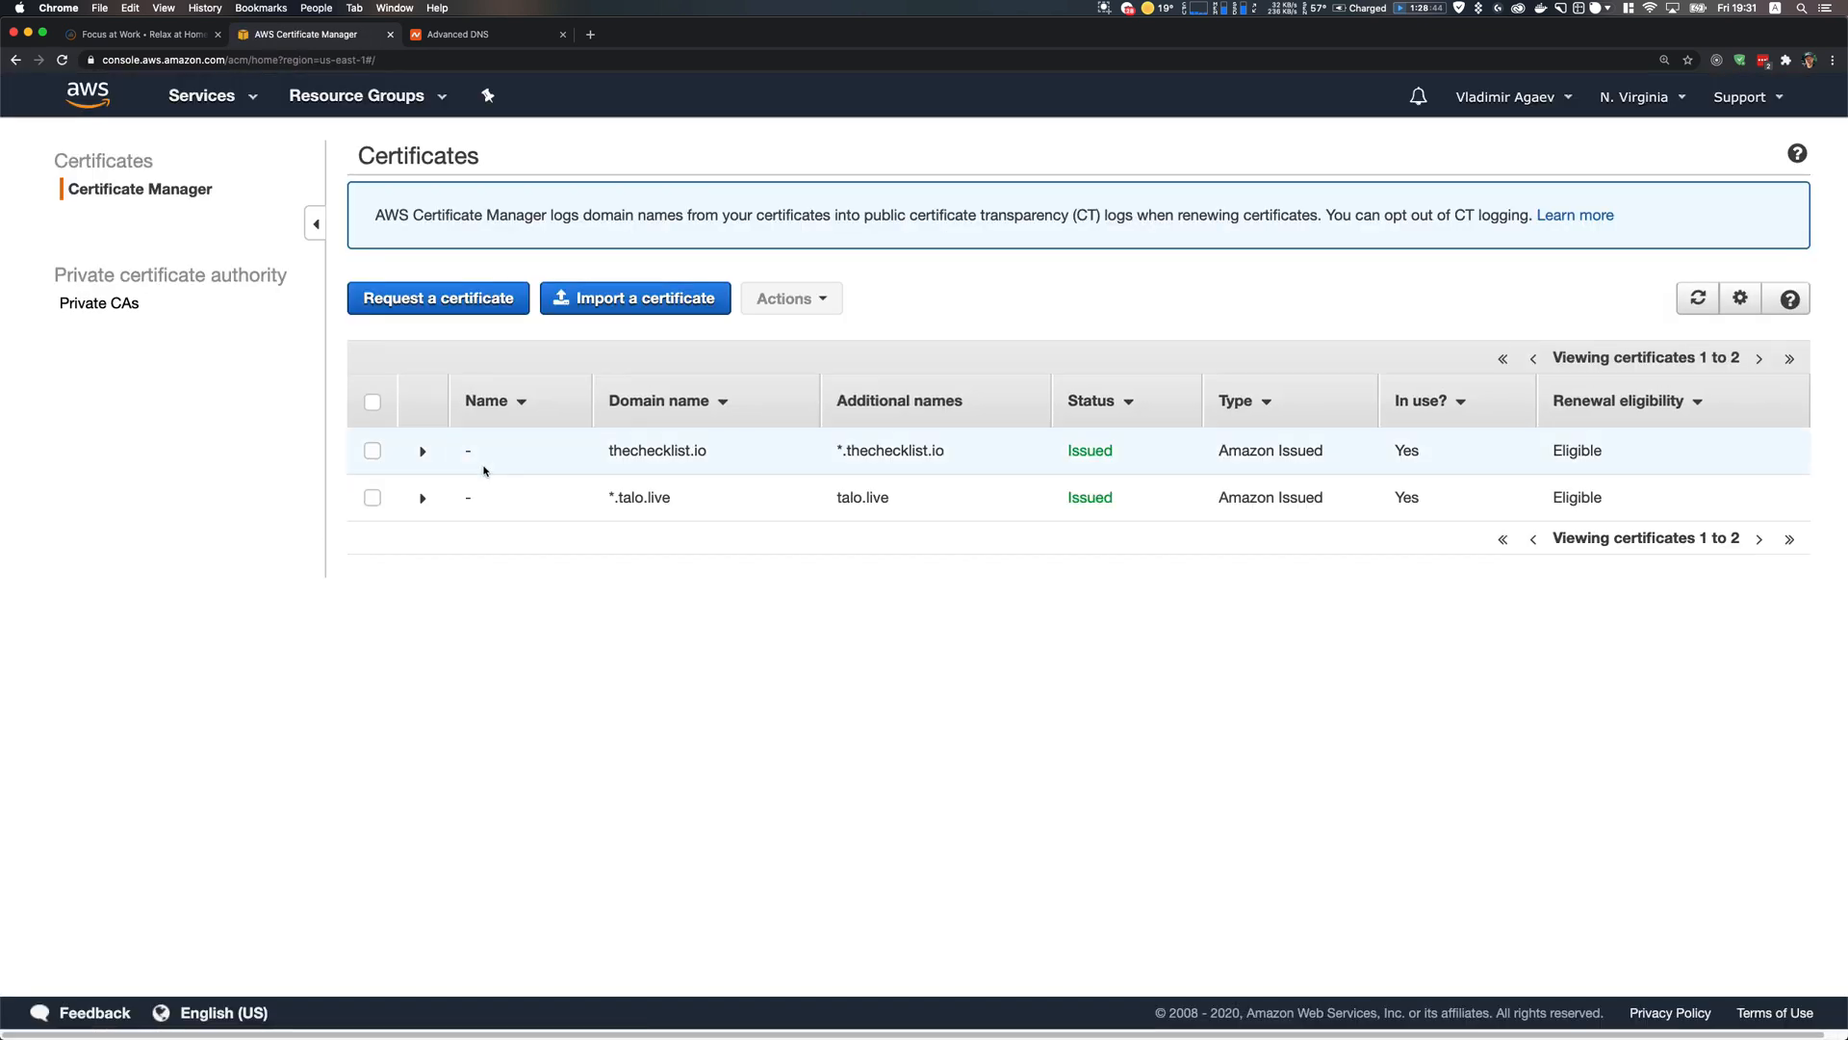
Check that the US East (N. Virginia) region is selected and start a new certificate request
{"action": "left_click", "coordinate": [1667, 103]}
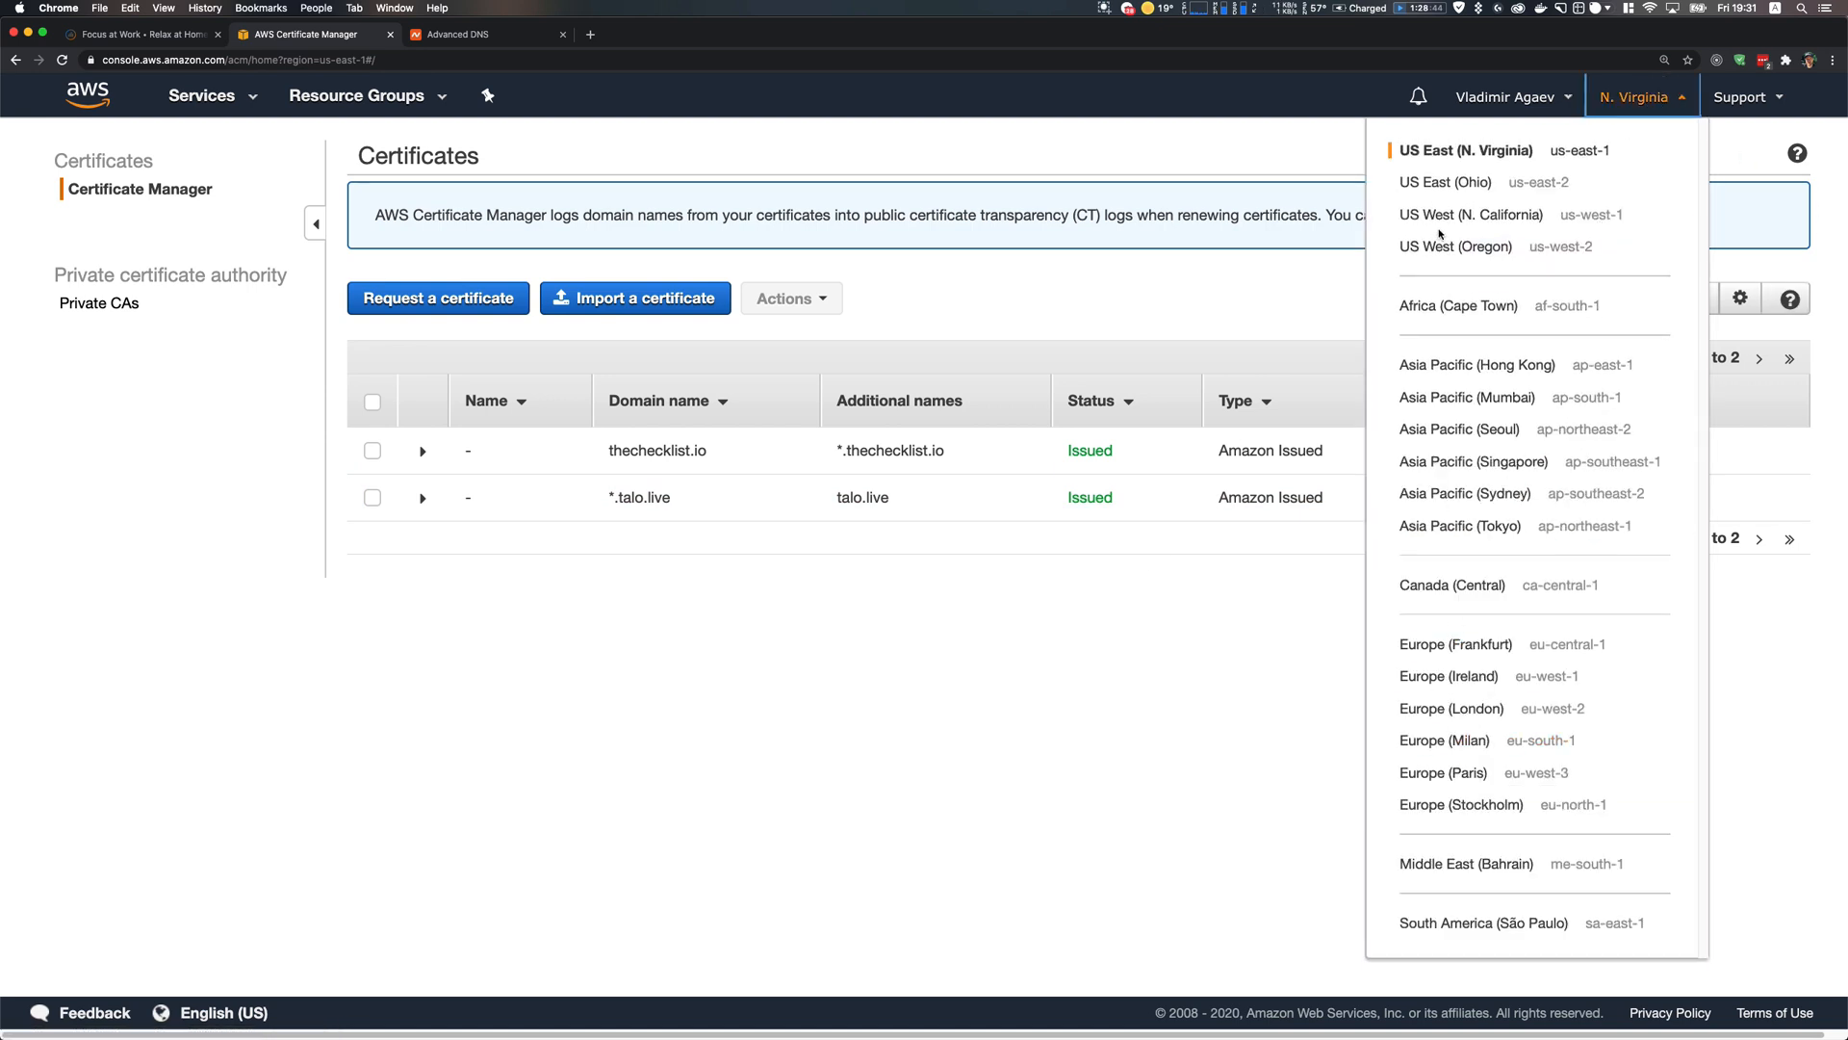
{"action": "left_click", "coordinate": [1259, 153]}
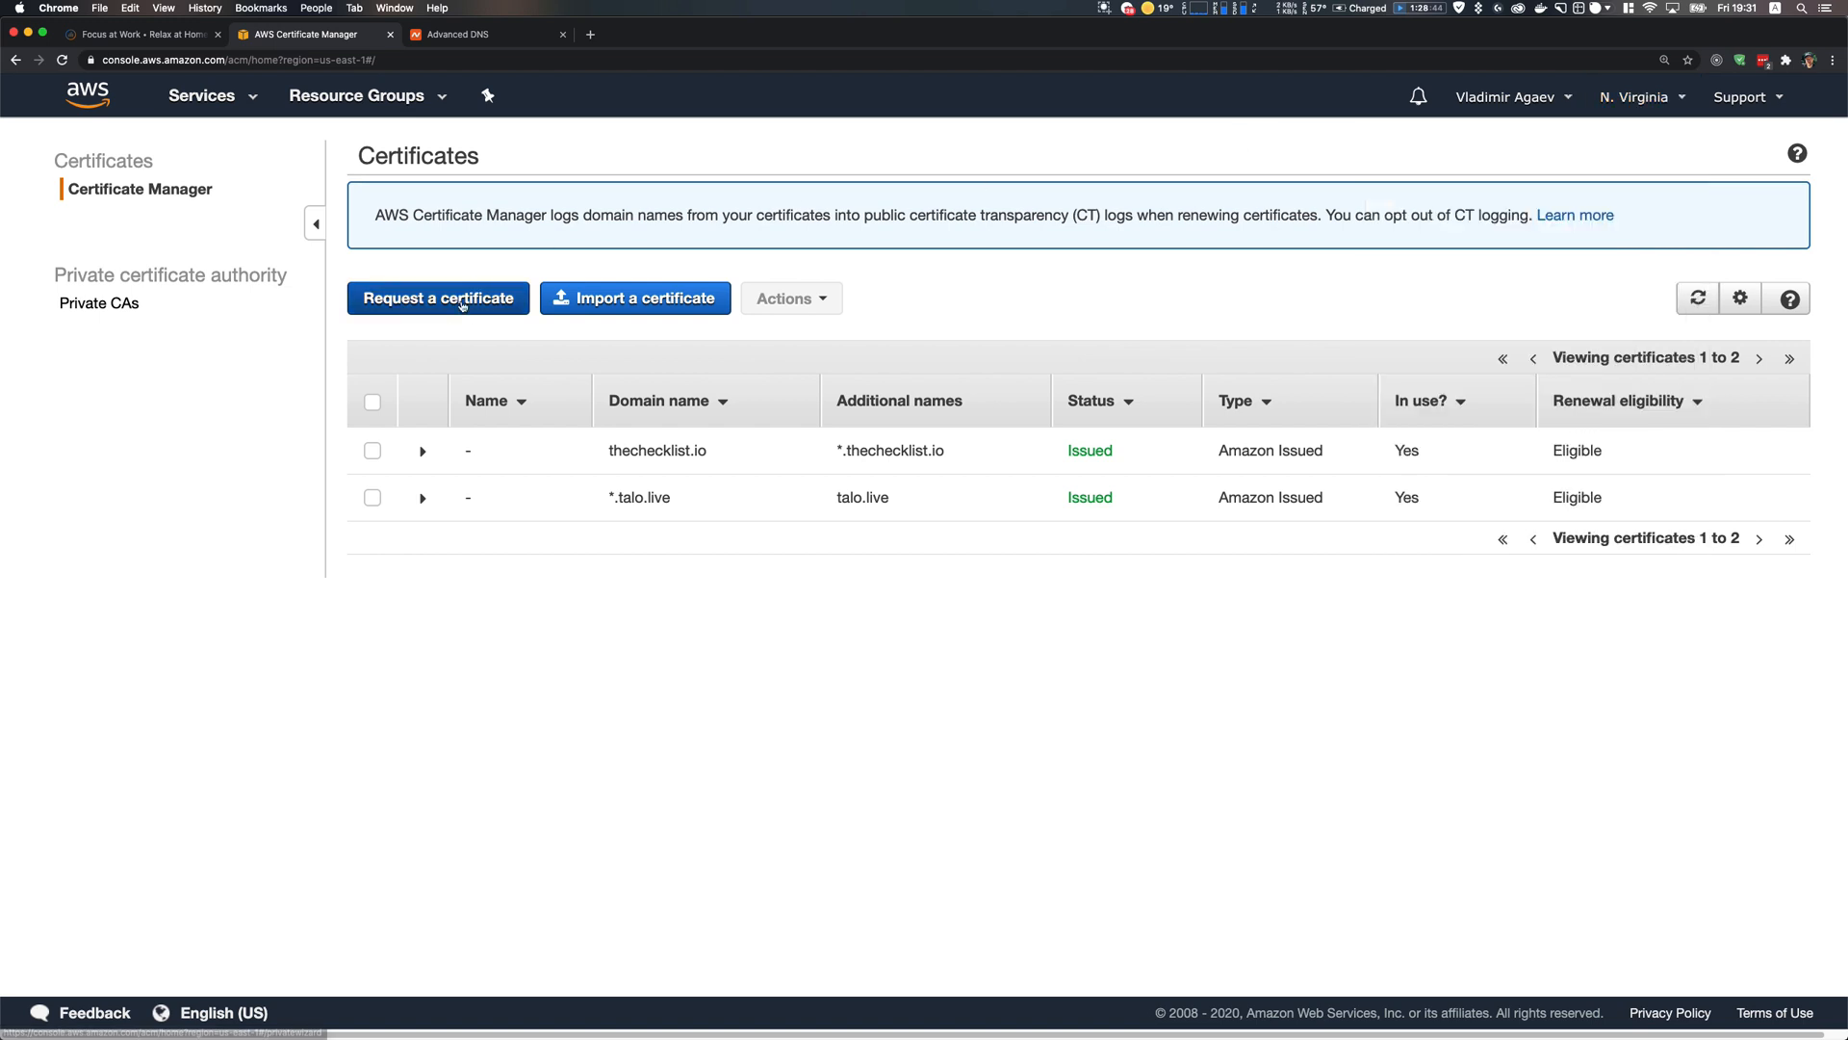
{"action": "left_click", "coordinate": [453, 299]}
{"action": "left_click", "coordinate": [1668, 653]}
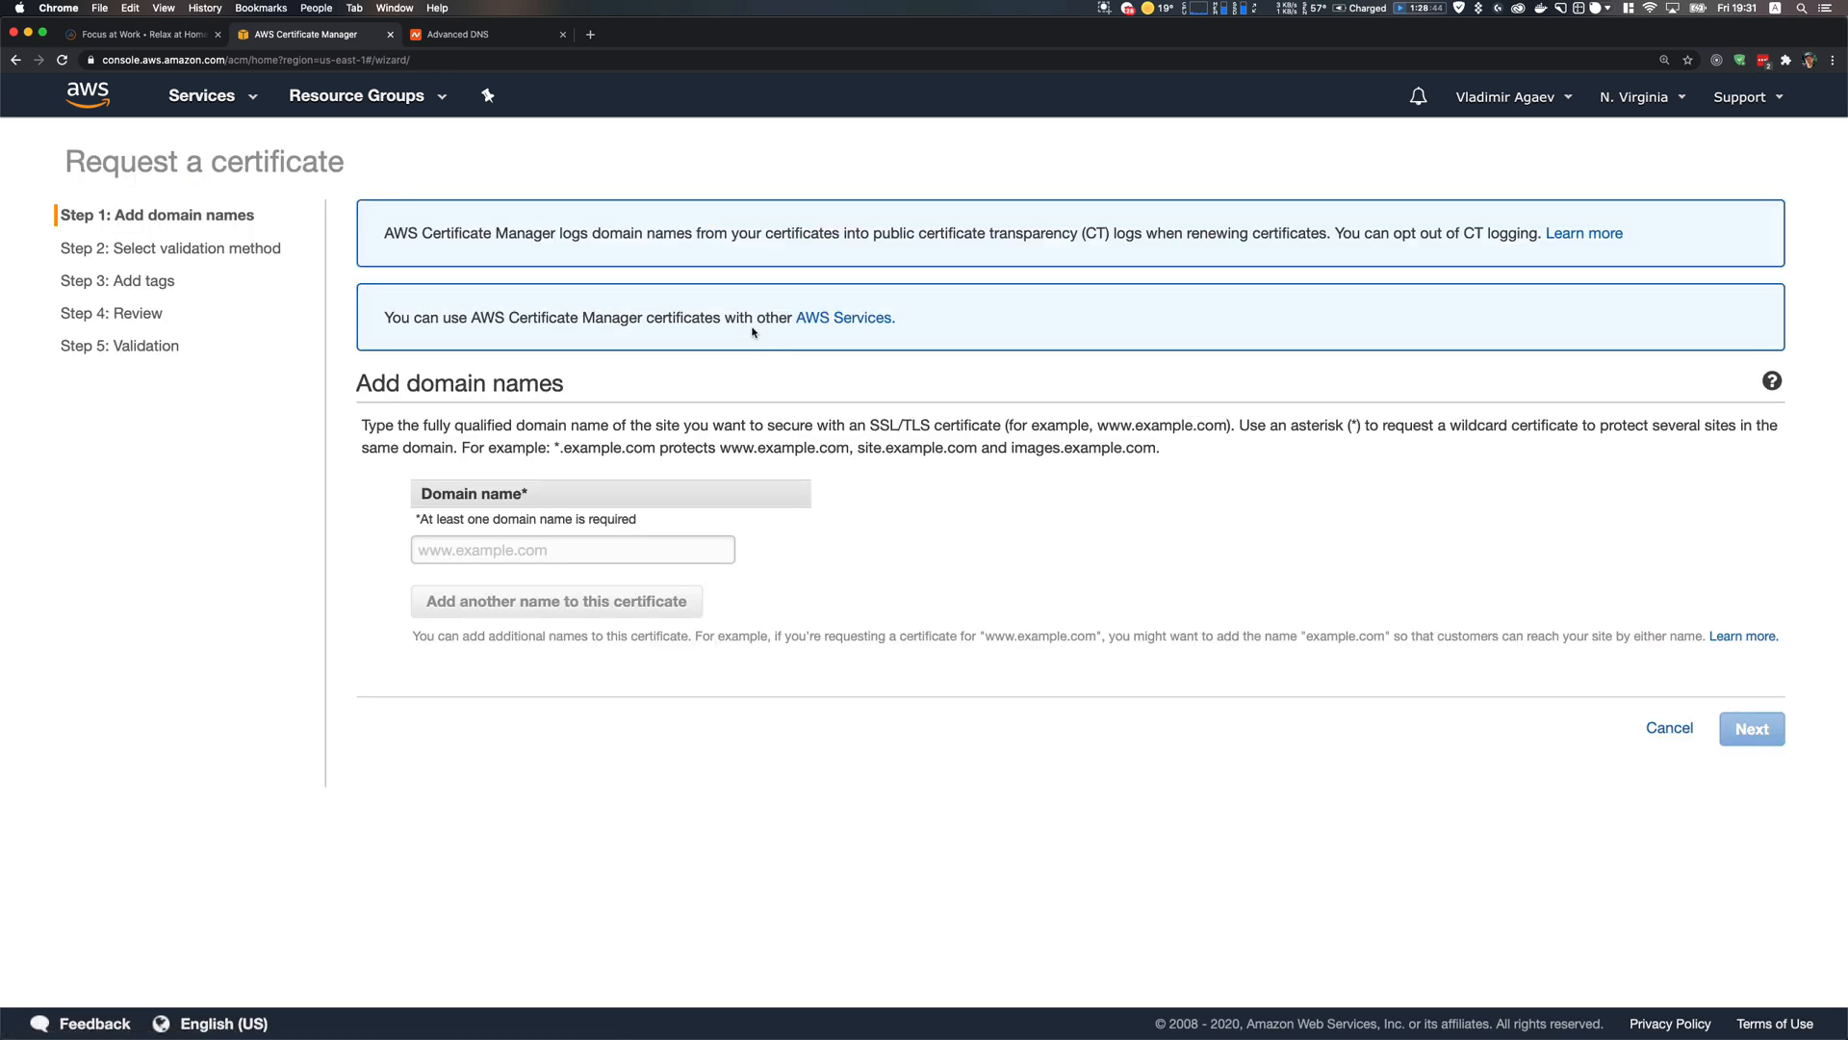
Copy the domain name justauselessdomain.xyz from its Namecheap page and enter it as the domain name of the AWS certificate request
{"action": "left_click", "coordinate": [469, 34]}
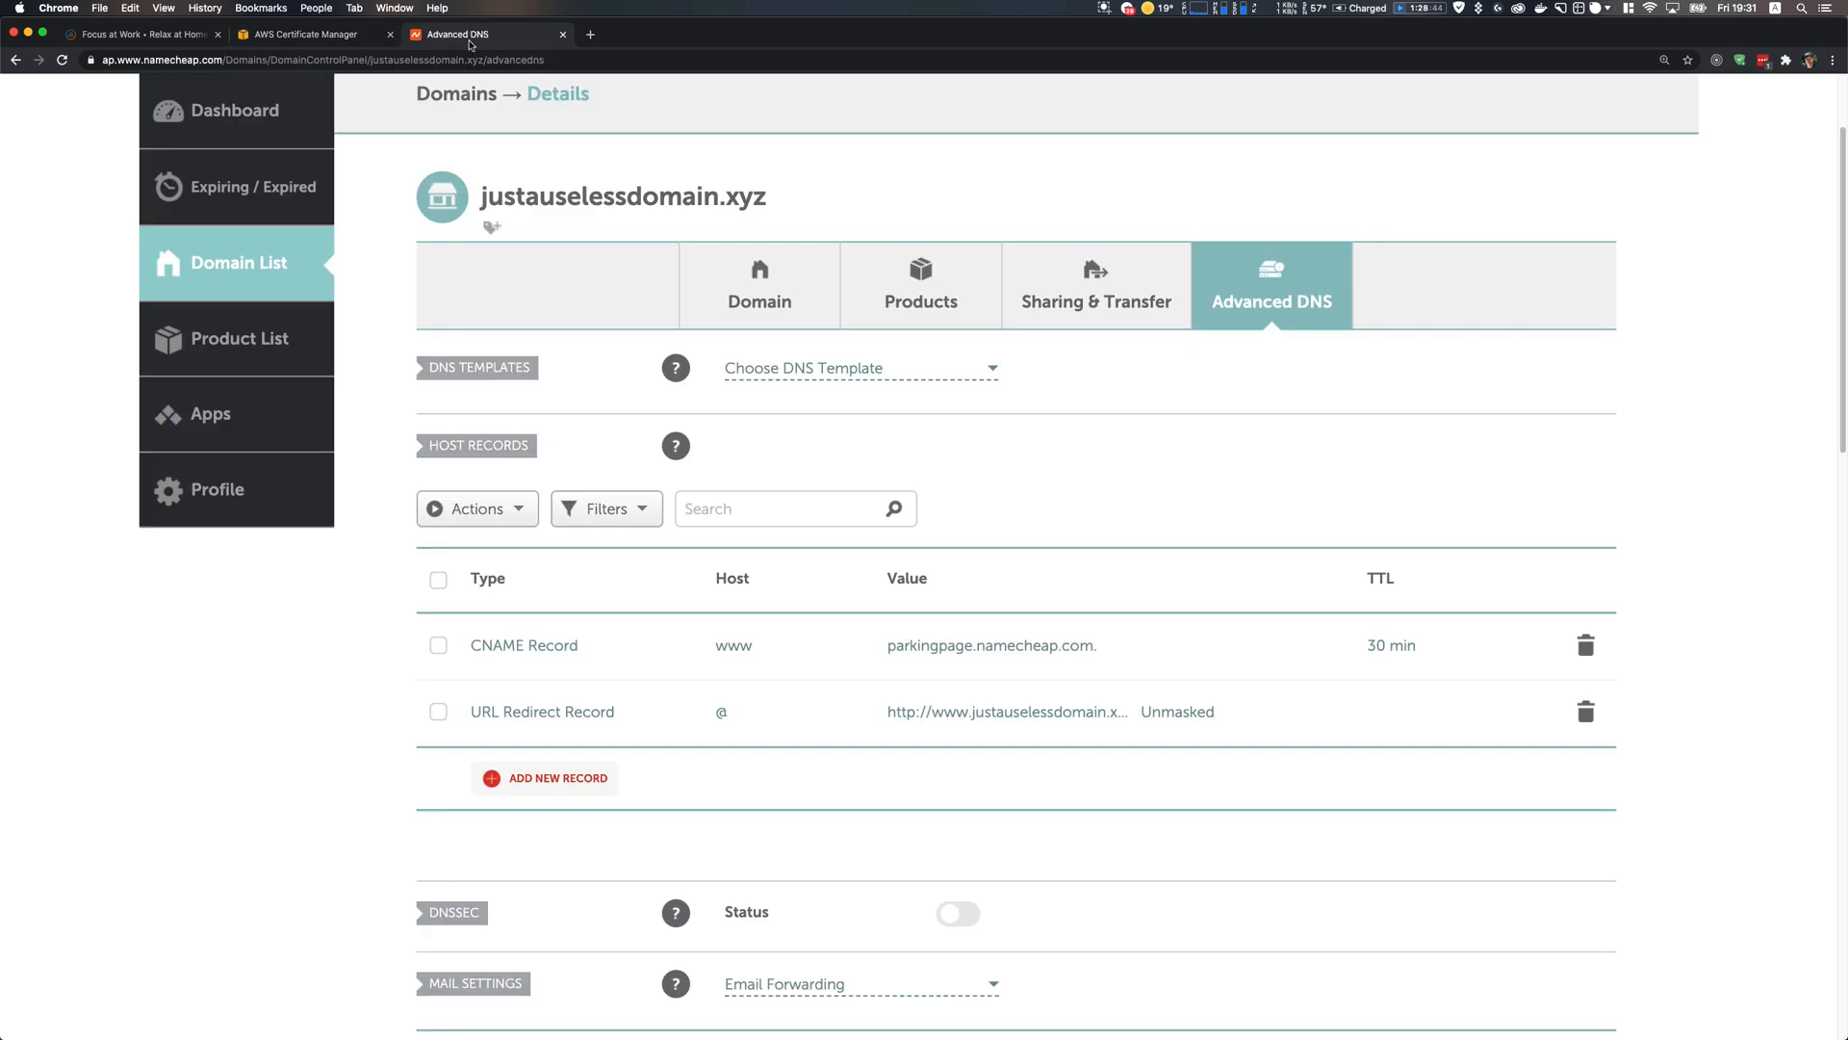
{"action": "left_click_drag", "start_coordinate": [761, 200], "coordinate": [471, 189]}
{"action": "key", "text": "super+c"}
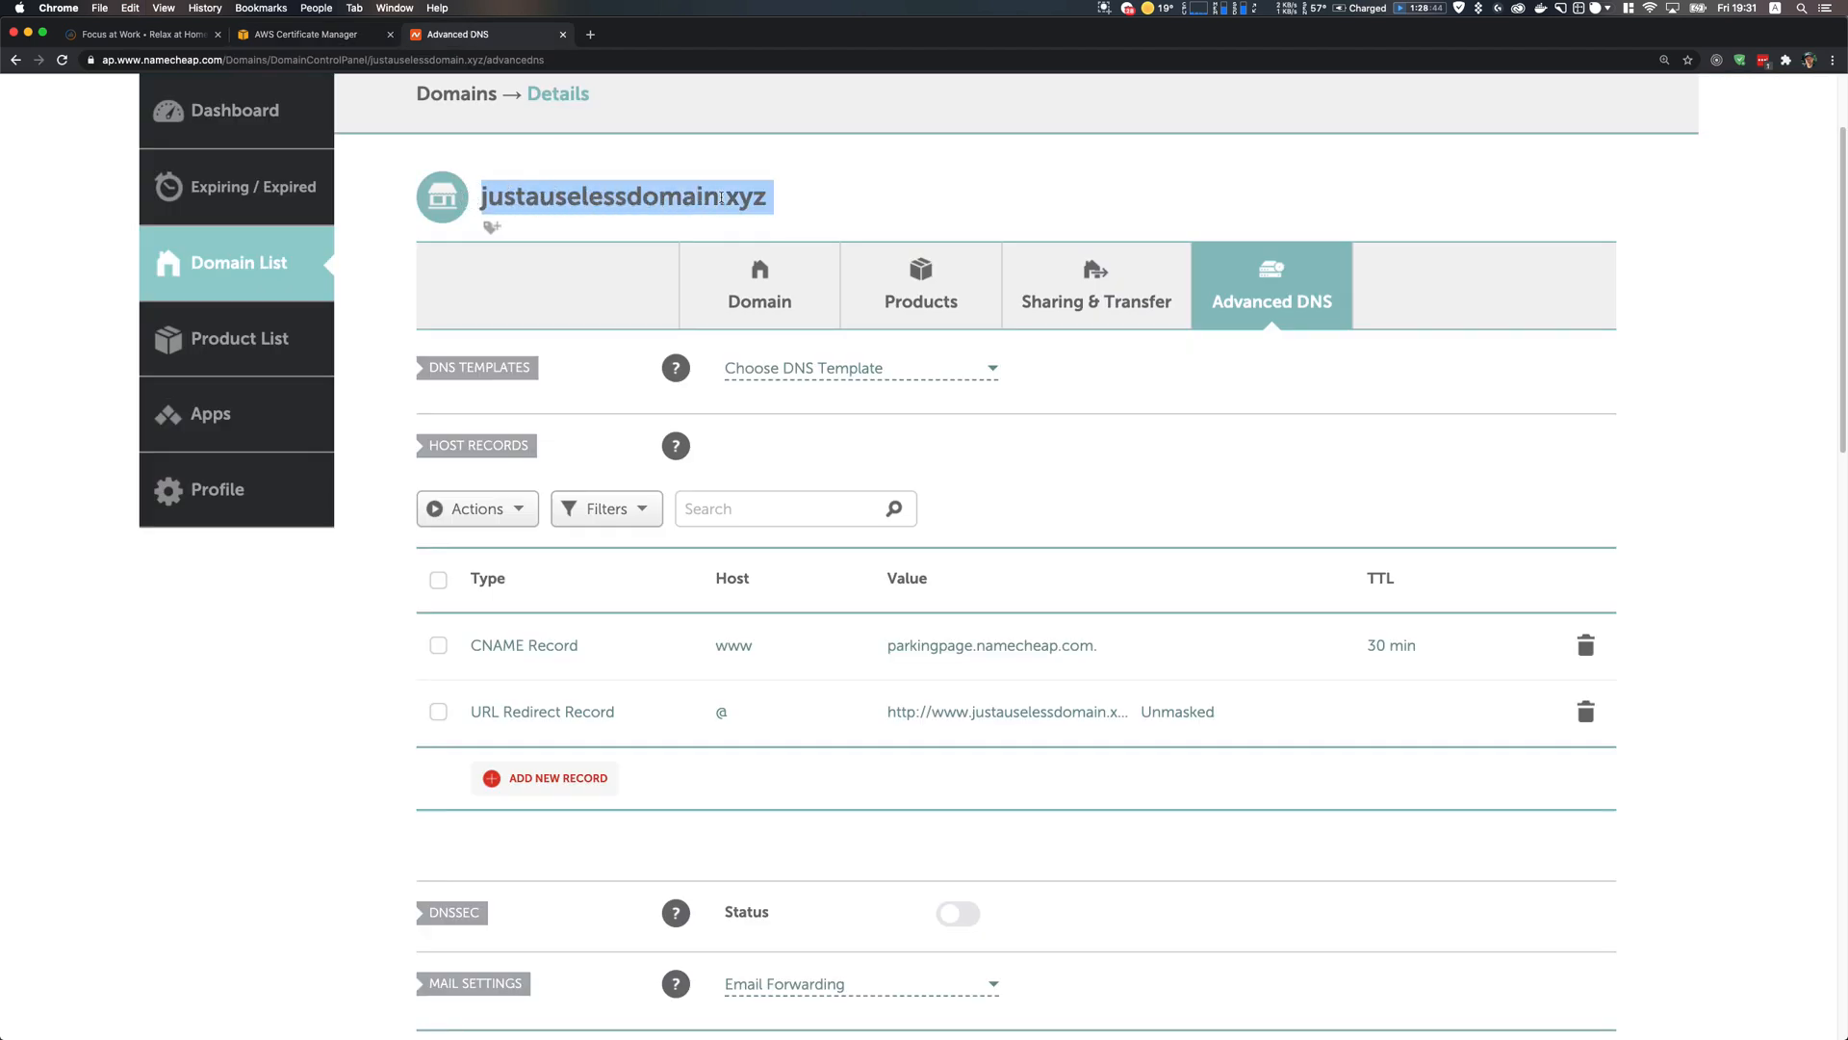
{"action": "left_click", "coordinate": [322, 35]}
{"action": "left_click", "coordinate": [466, 545]}
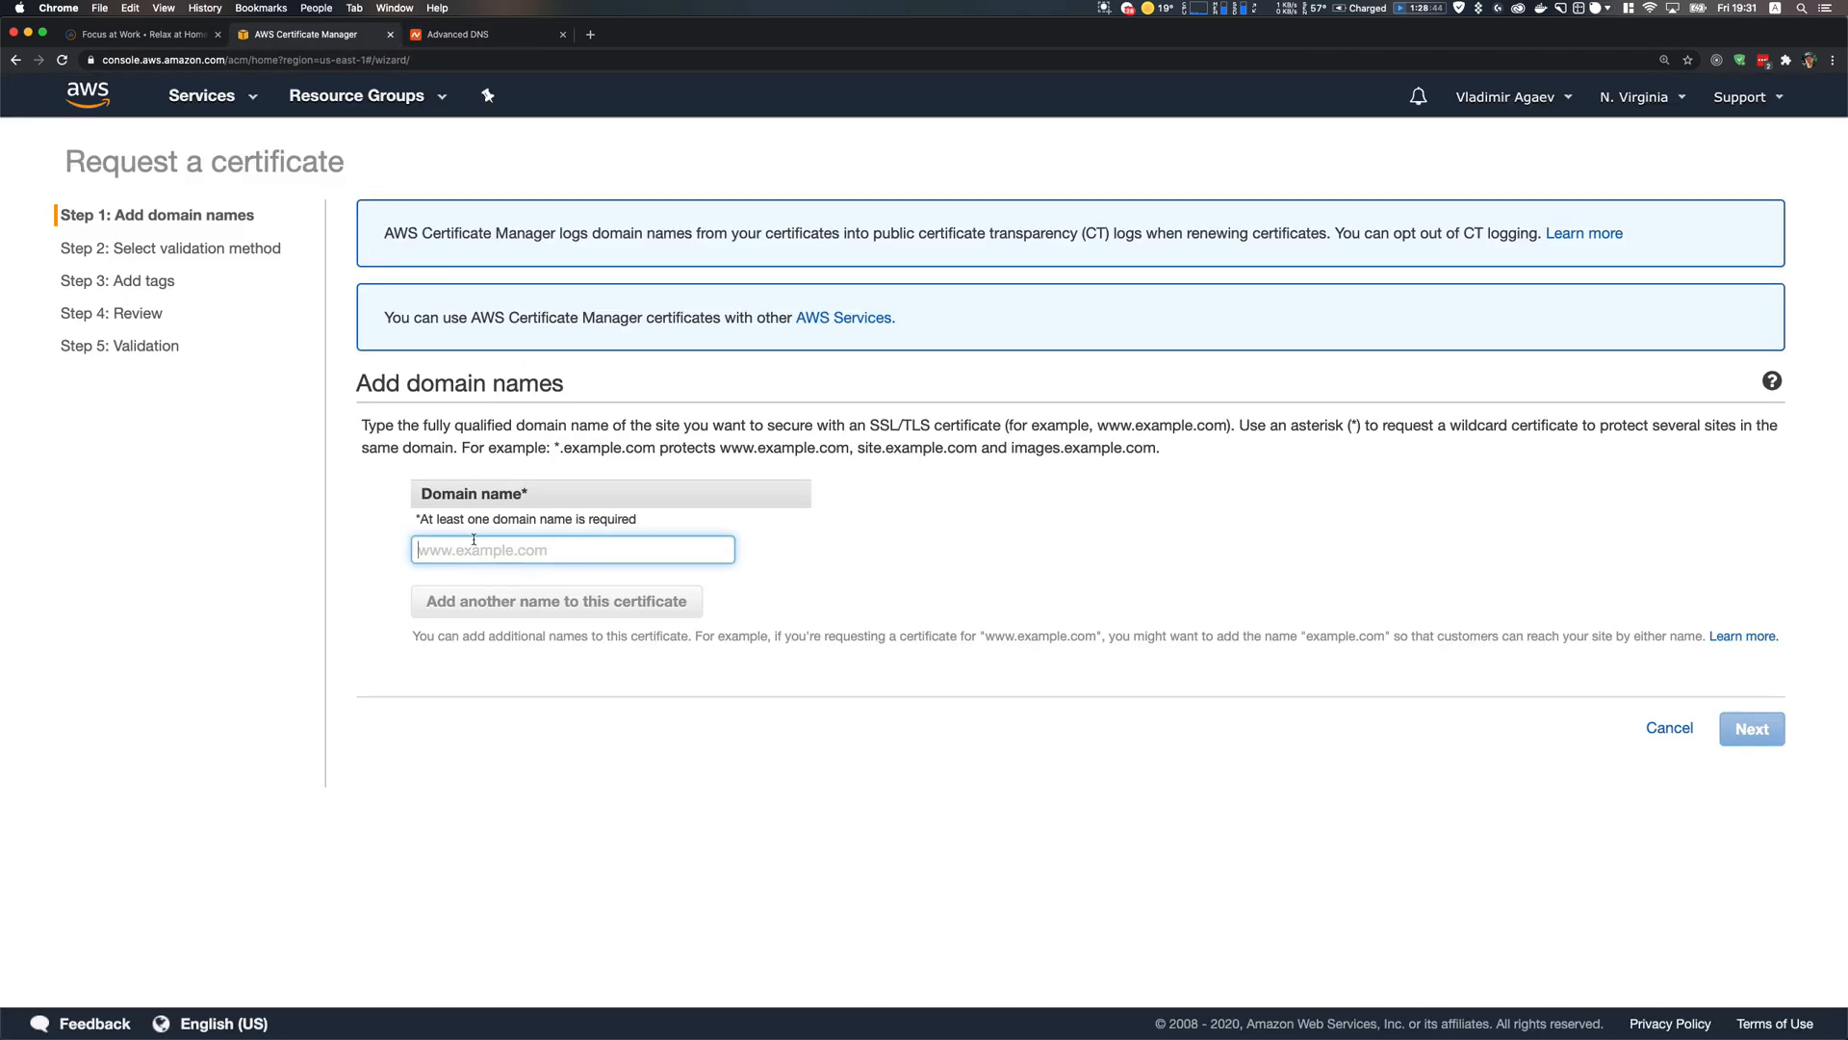
{"action": "key", "text": "super+v"}
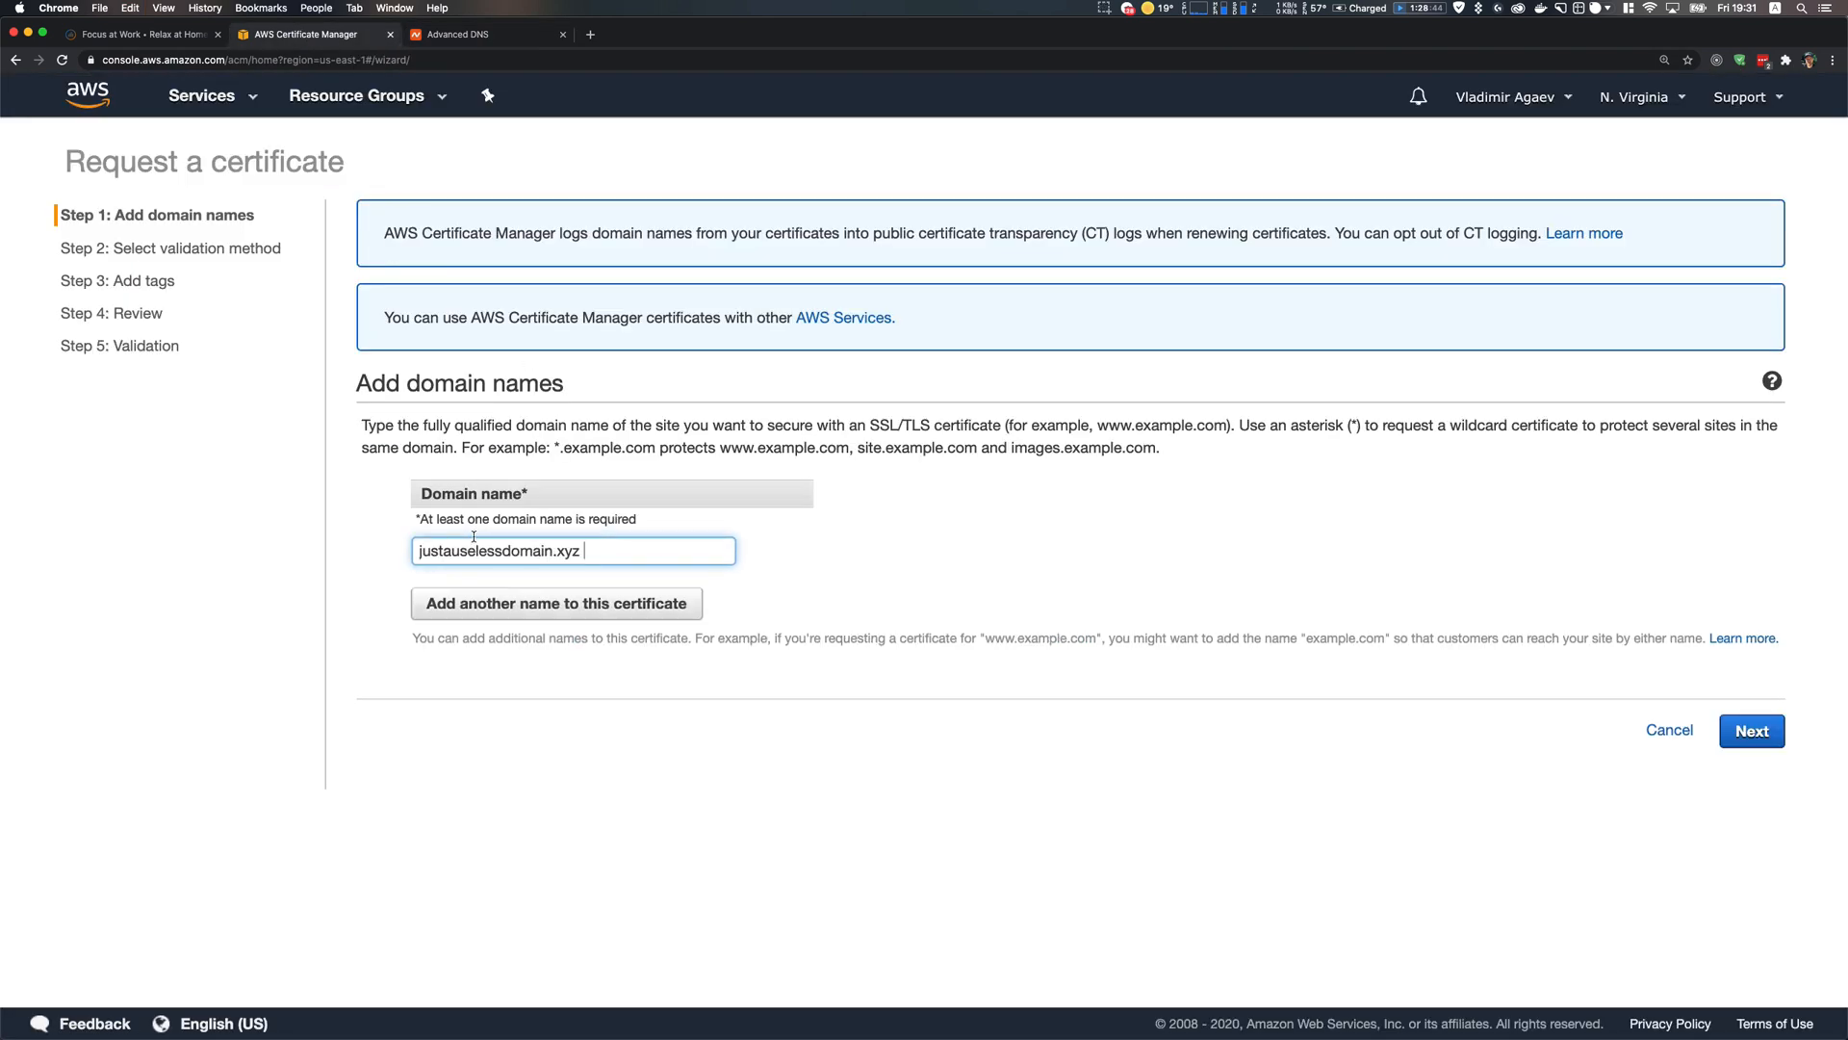
{"action": "double_click", "coordinate": [606, 550]}
{"action": "key", "text": "super+c"}
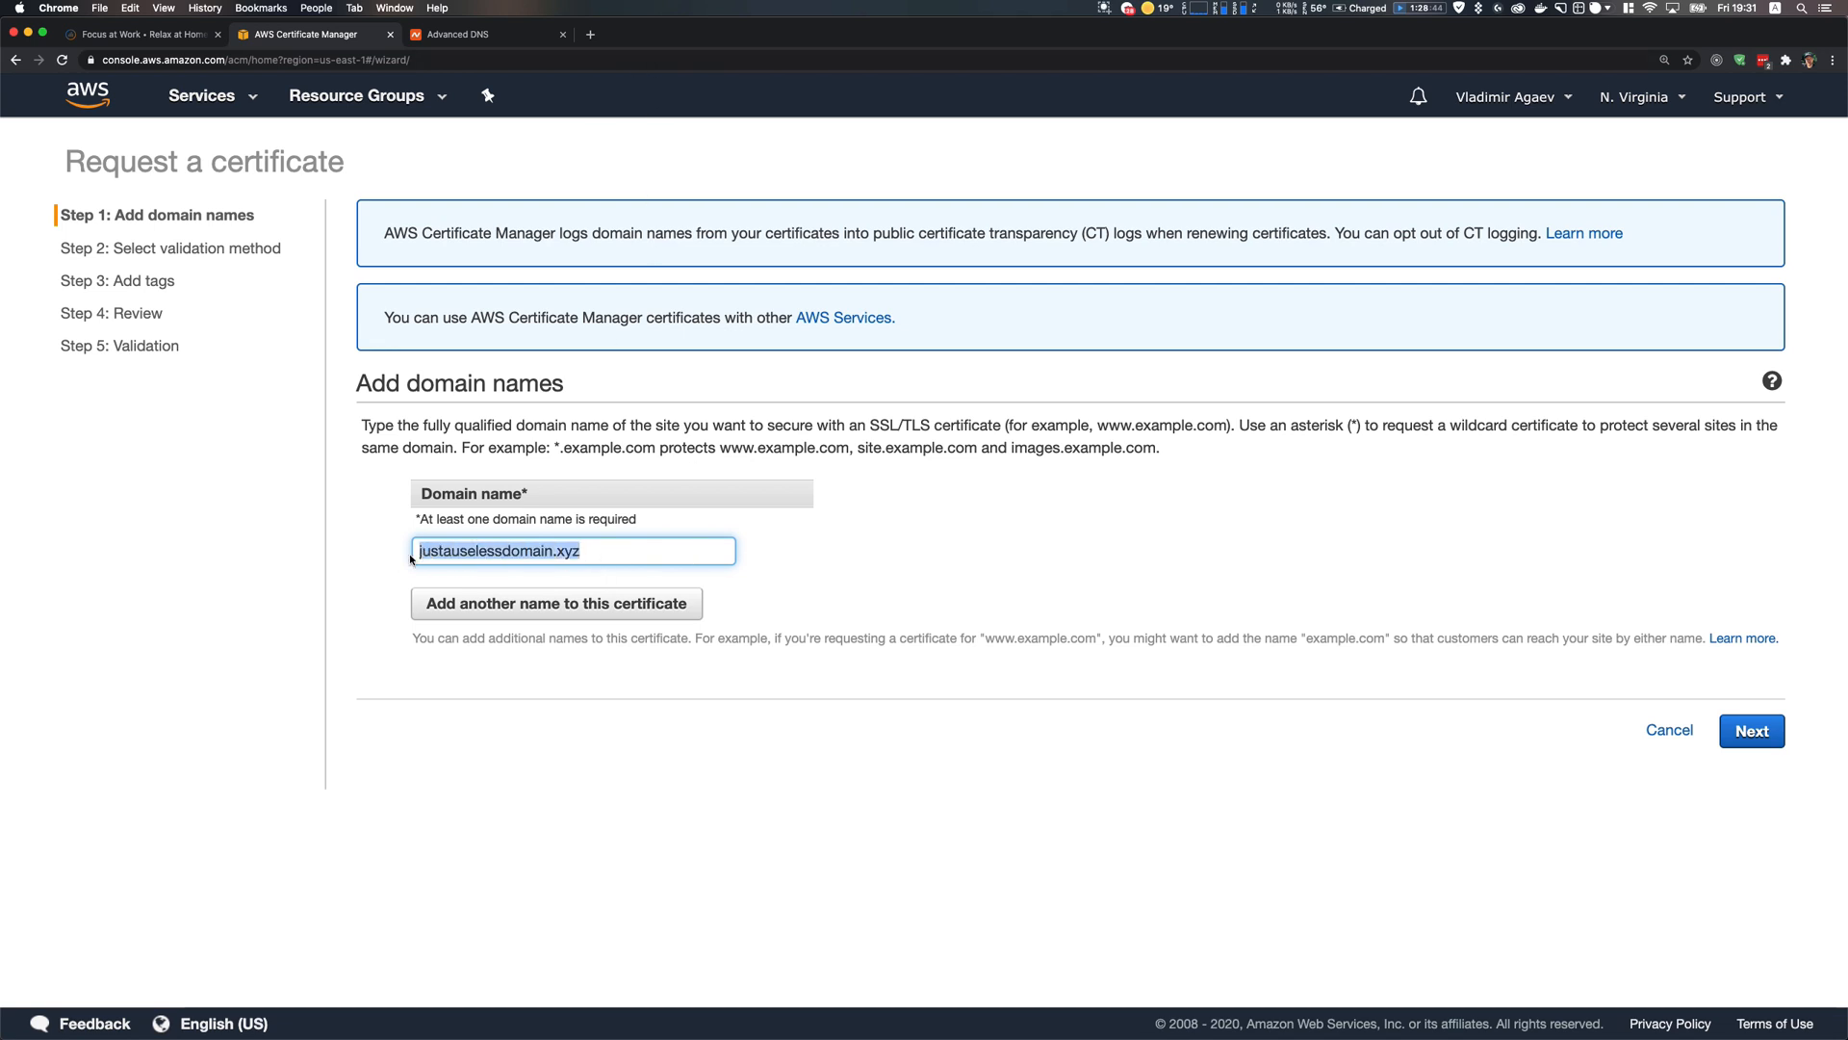
{"action": "left_click", "coordinate": [591, 35]}
{"action": "key", "text": "super+v"}
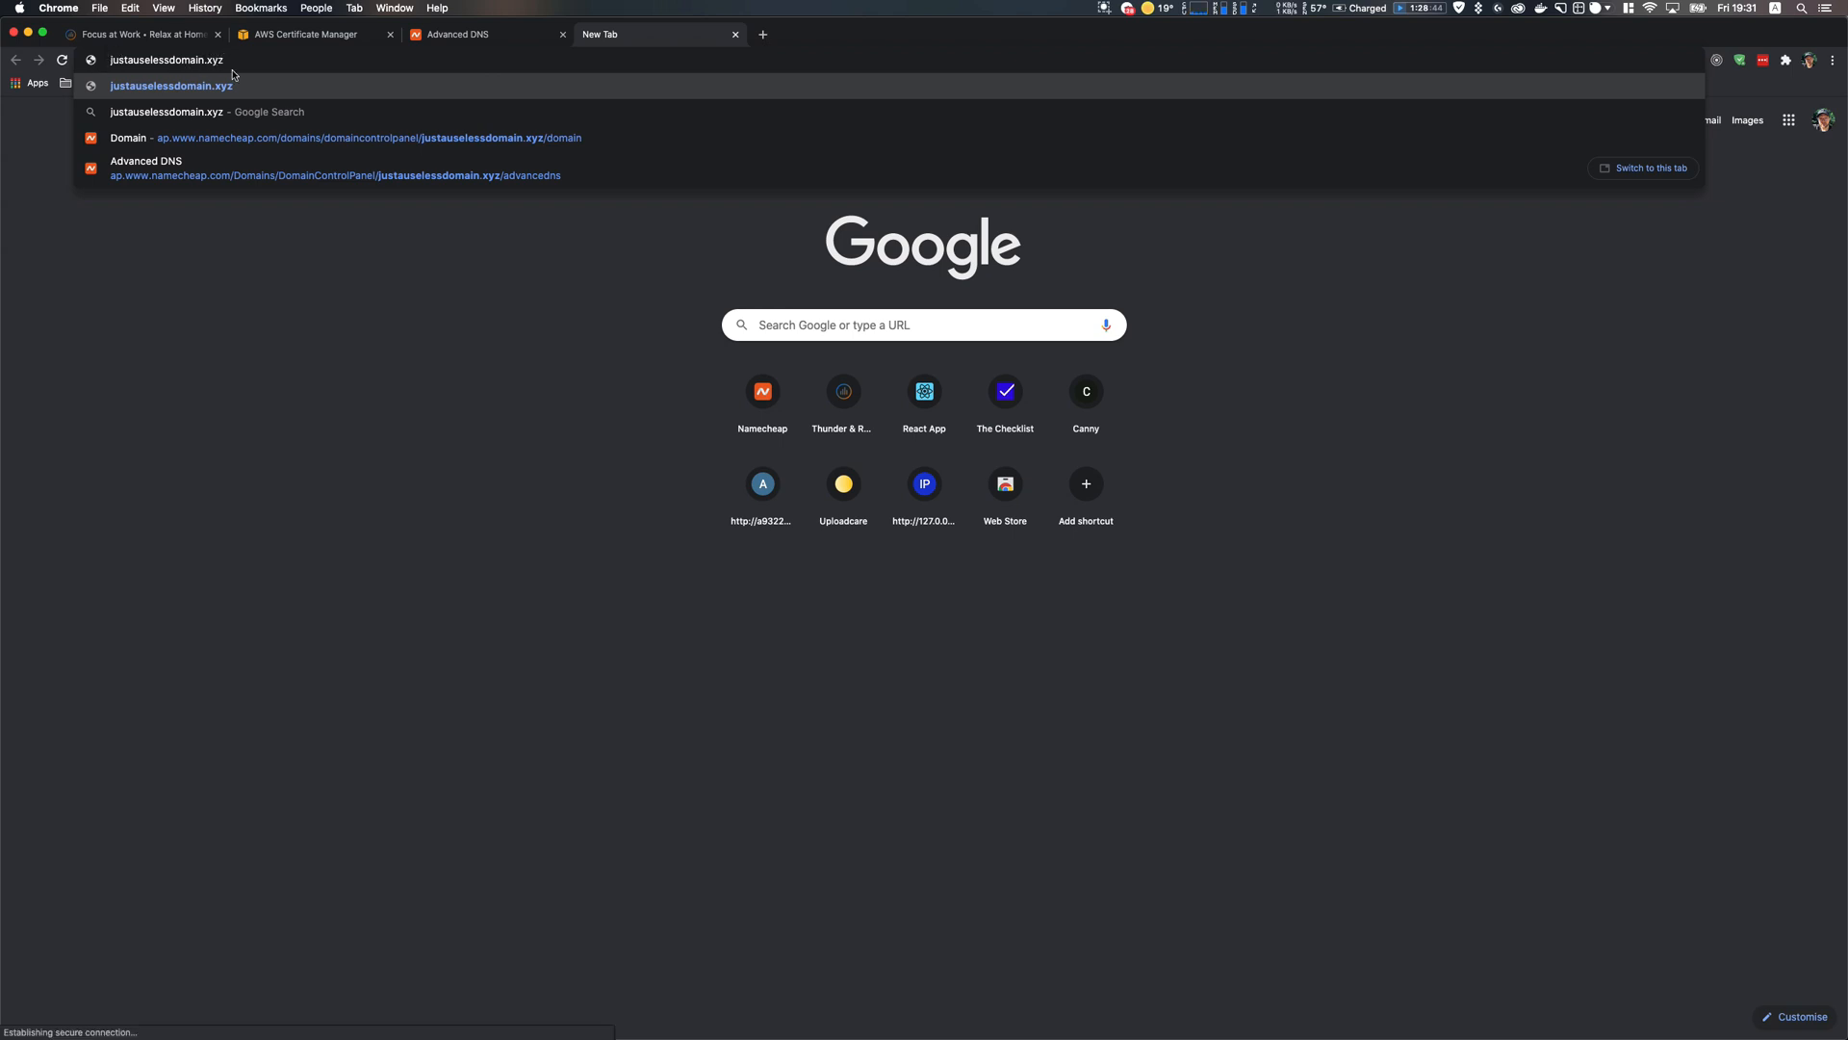
{"action": "key", "text": "super+Left"}
{"action": "type", "text": "www."}
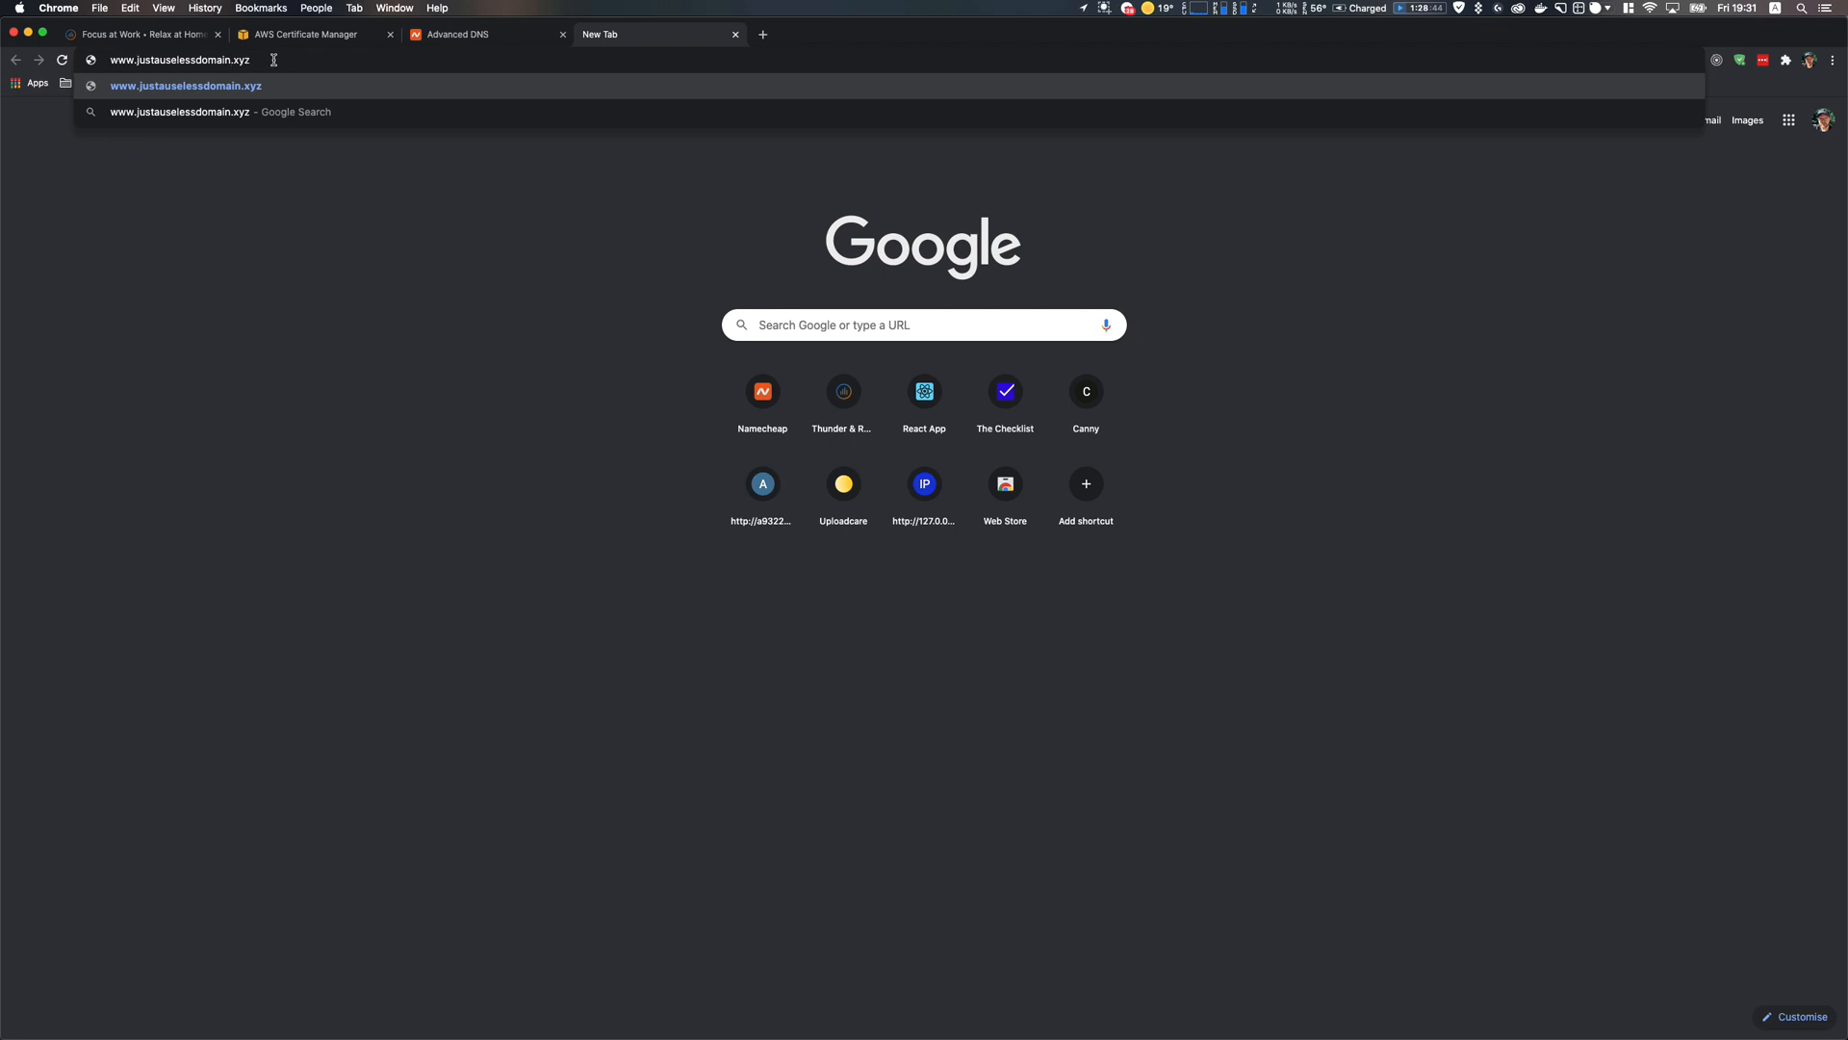
Return to the certificate request and add *.justauselessdomain.xyz as a second, wildcard domain name
{"action": "left_click", "coordinate": [460, 36]}
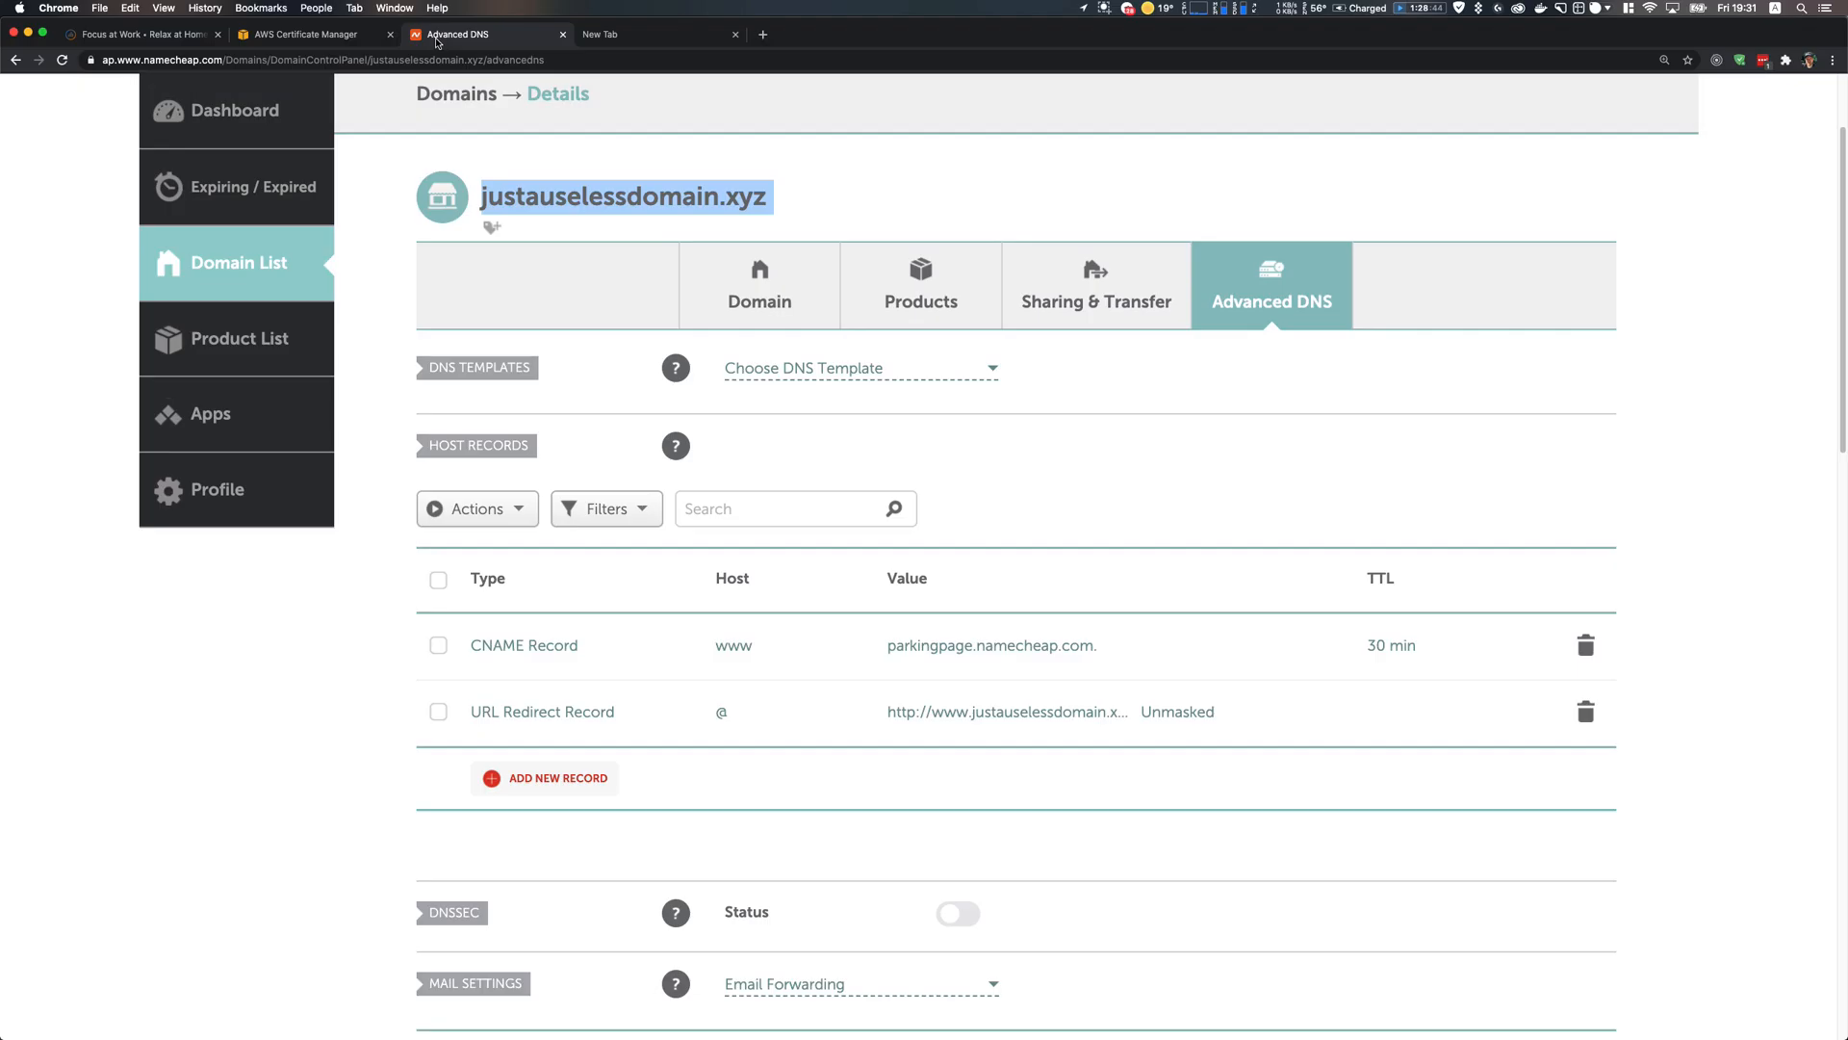
{"action": "left_click", "coordinate": [317, 38]}
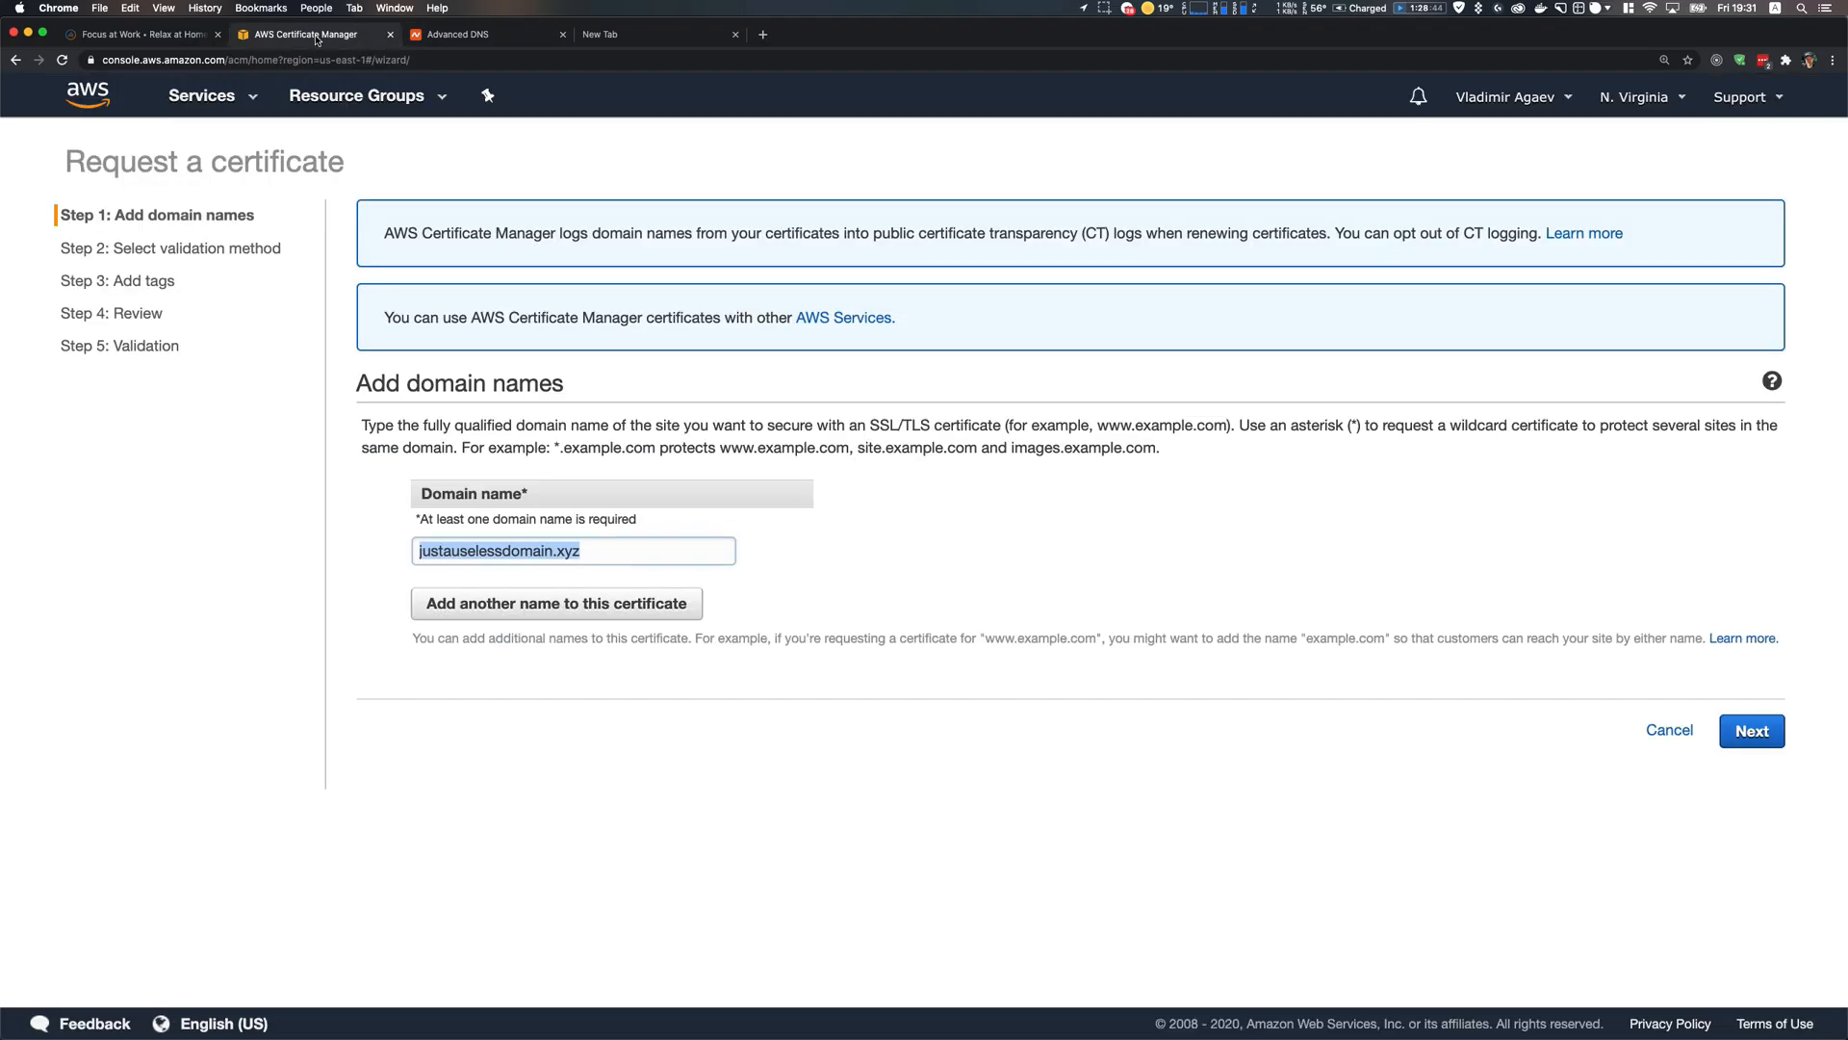
{"action": "left_click", "coordinate": [569, 608]}
{"action": "left_click", "coordinate": [535, 592]}
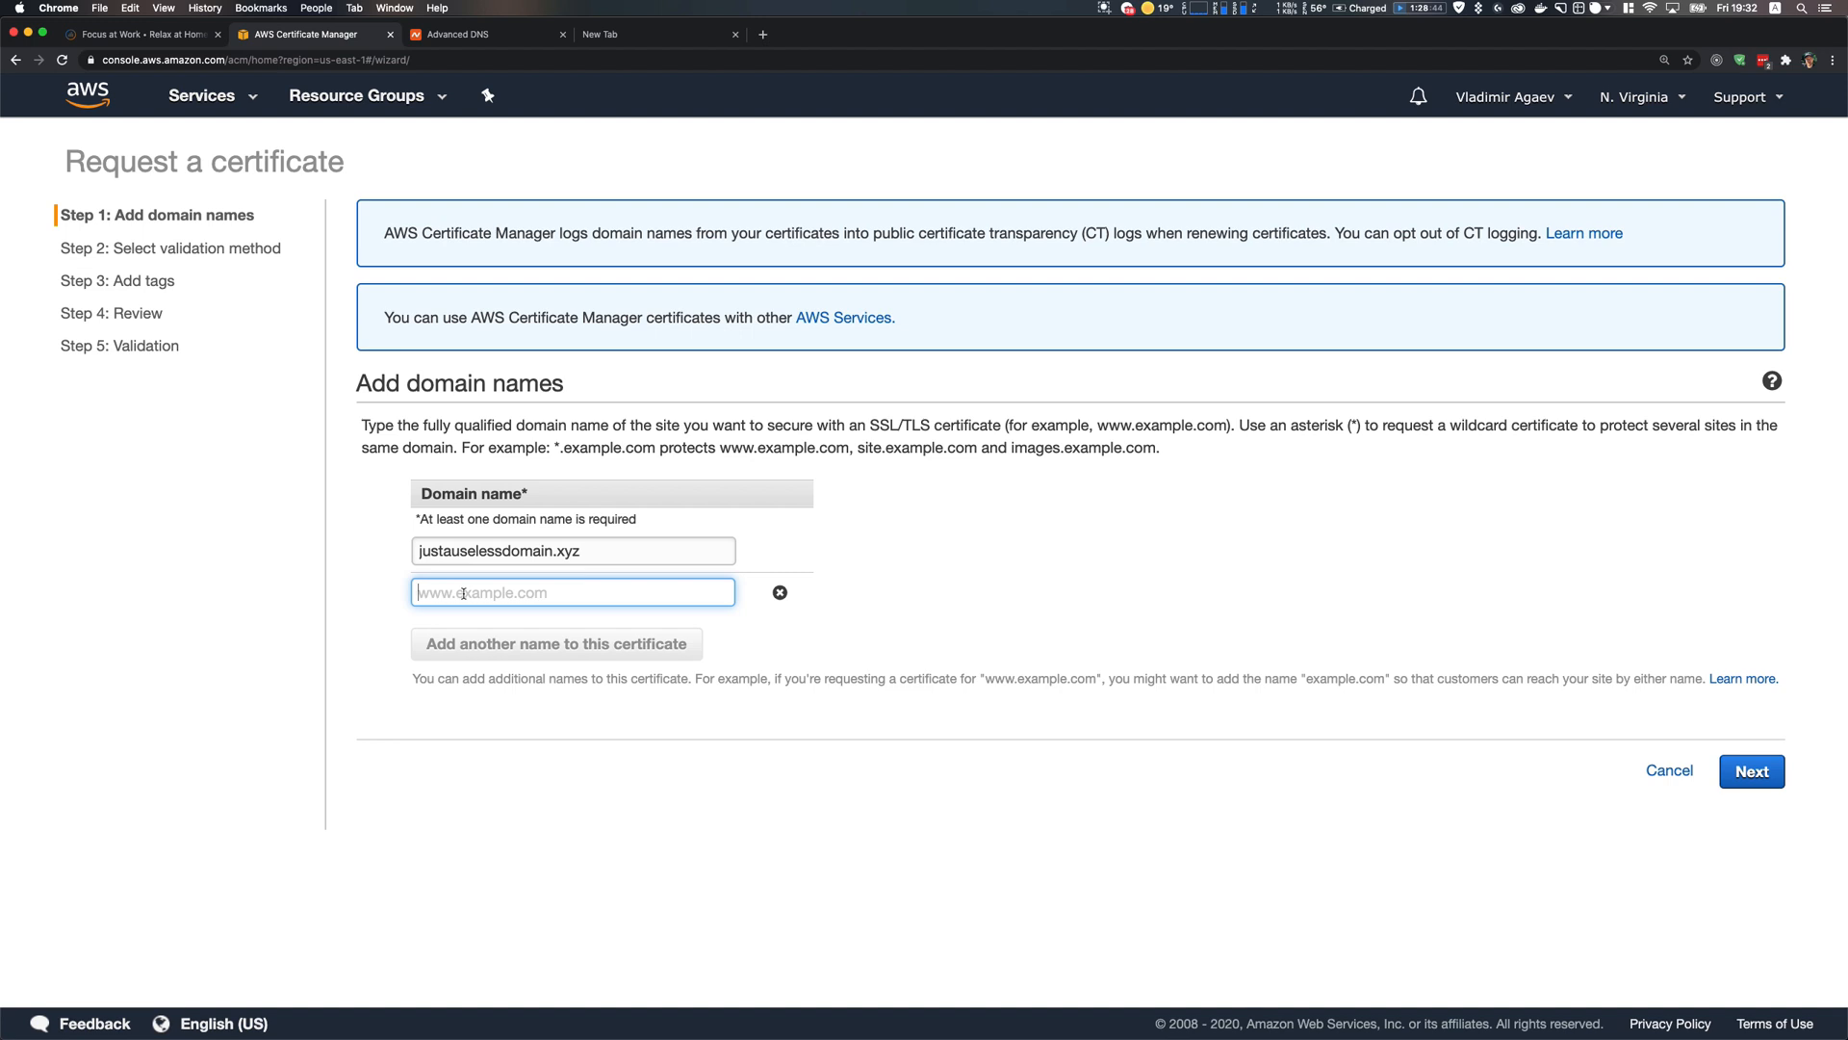
{"action": "key", "text": "super+v"}
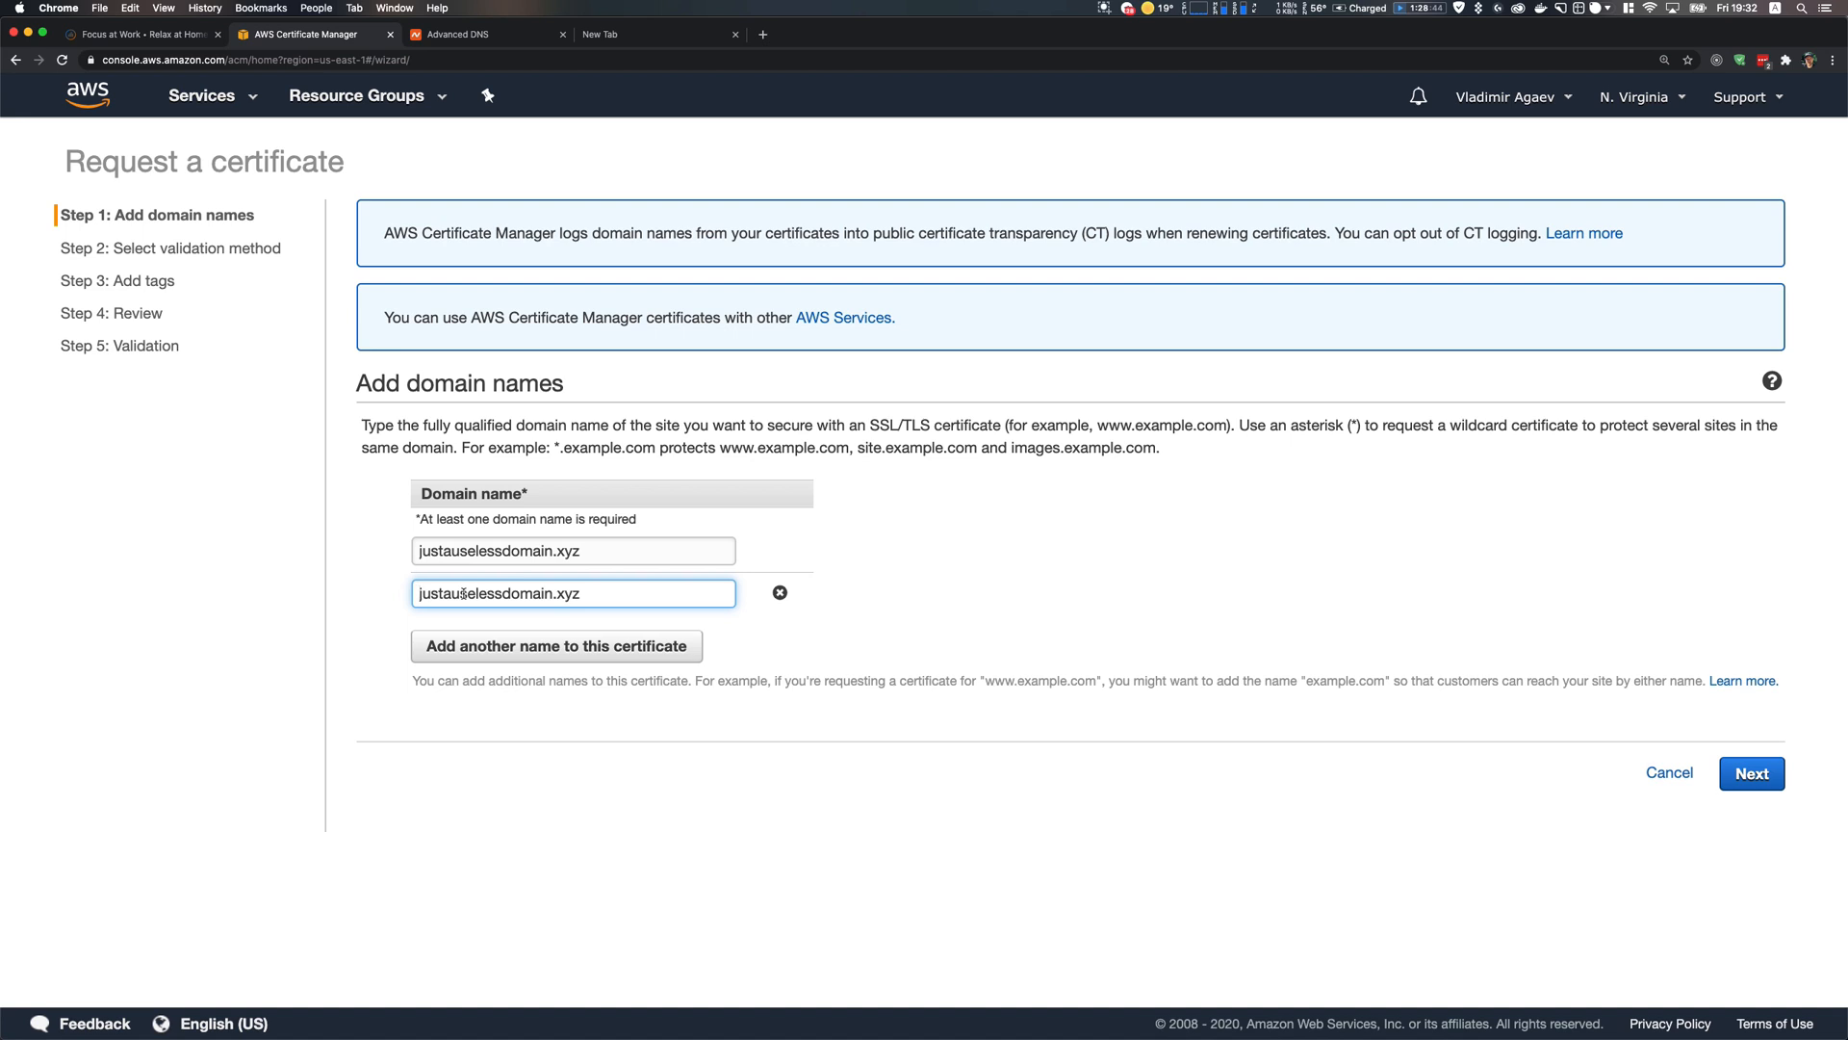
{"action": "left_click", "coordinate": [419, 593]}
{"action": "type", "text": "*"}
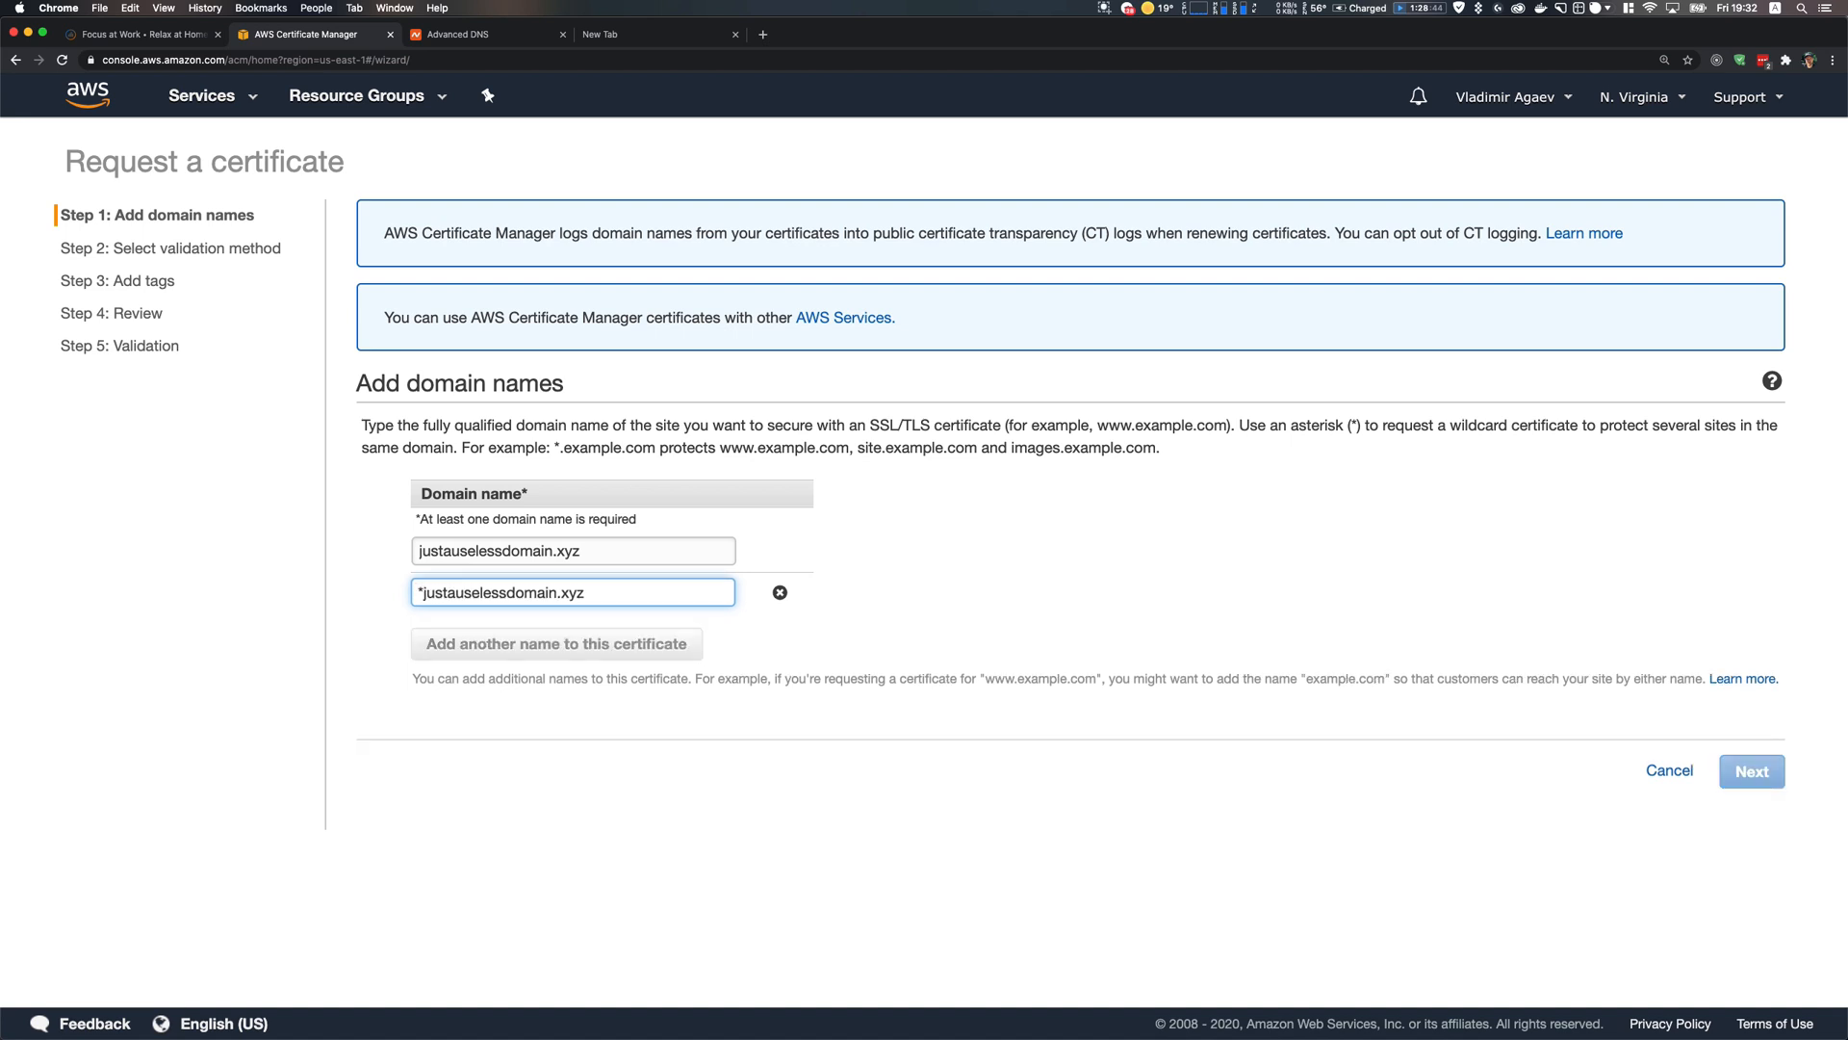
{"action": "type", "text": "."}
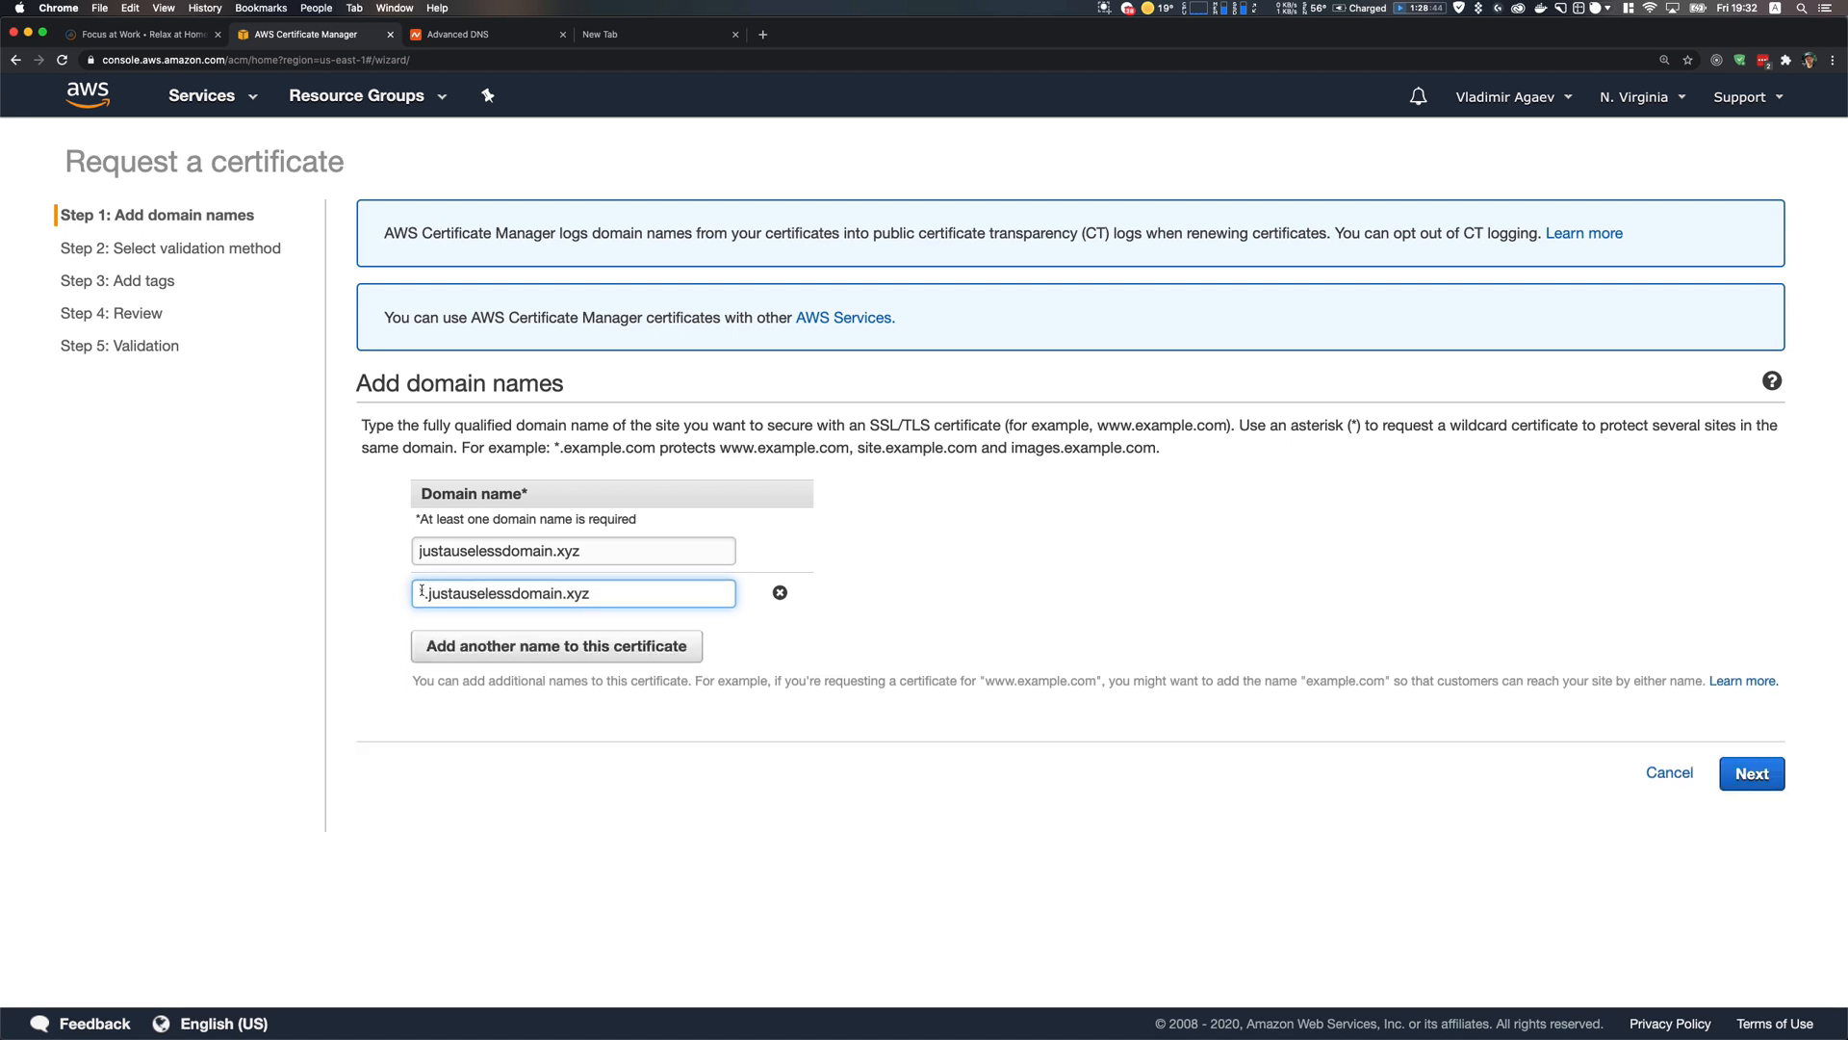
{"action": "left_click_drag", "start_coordinate": [418, 592], "coordinate": [619, 591]}
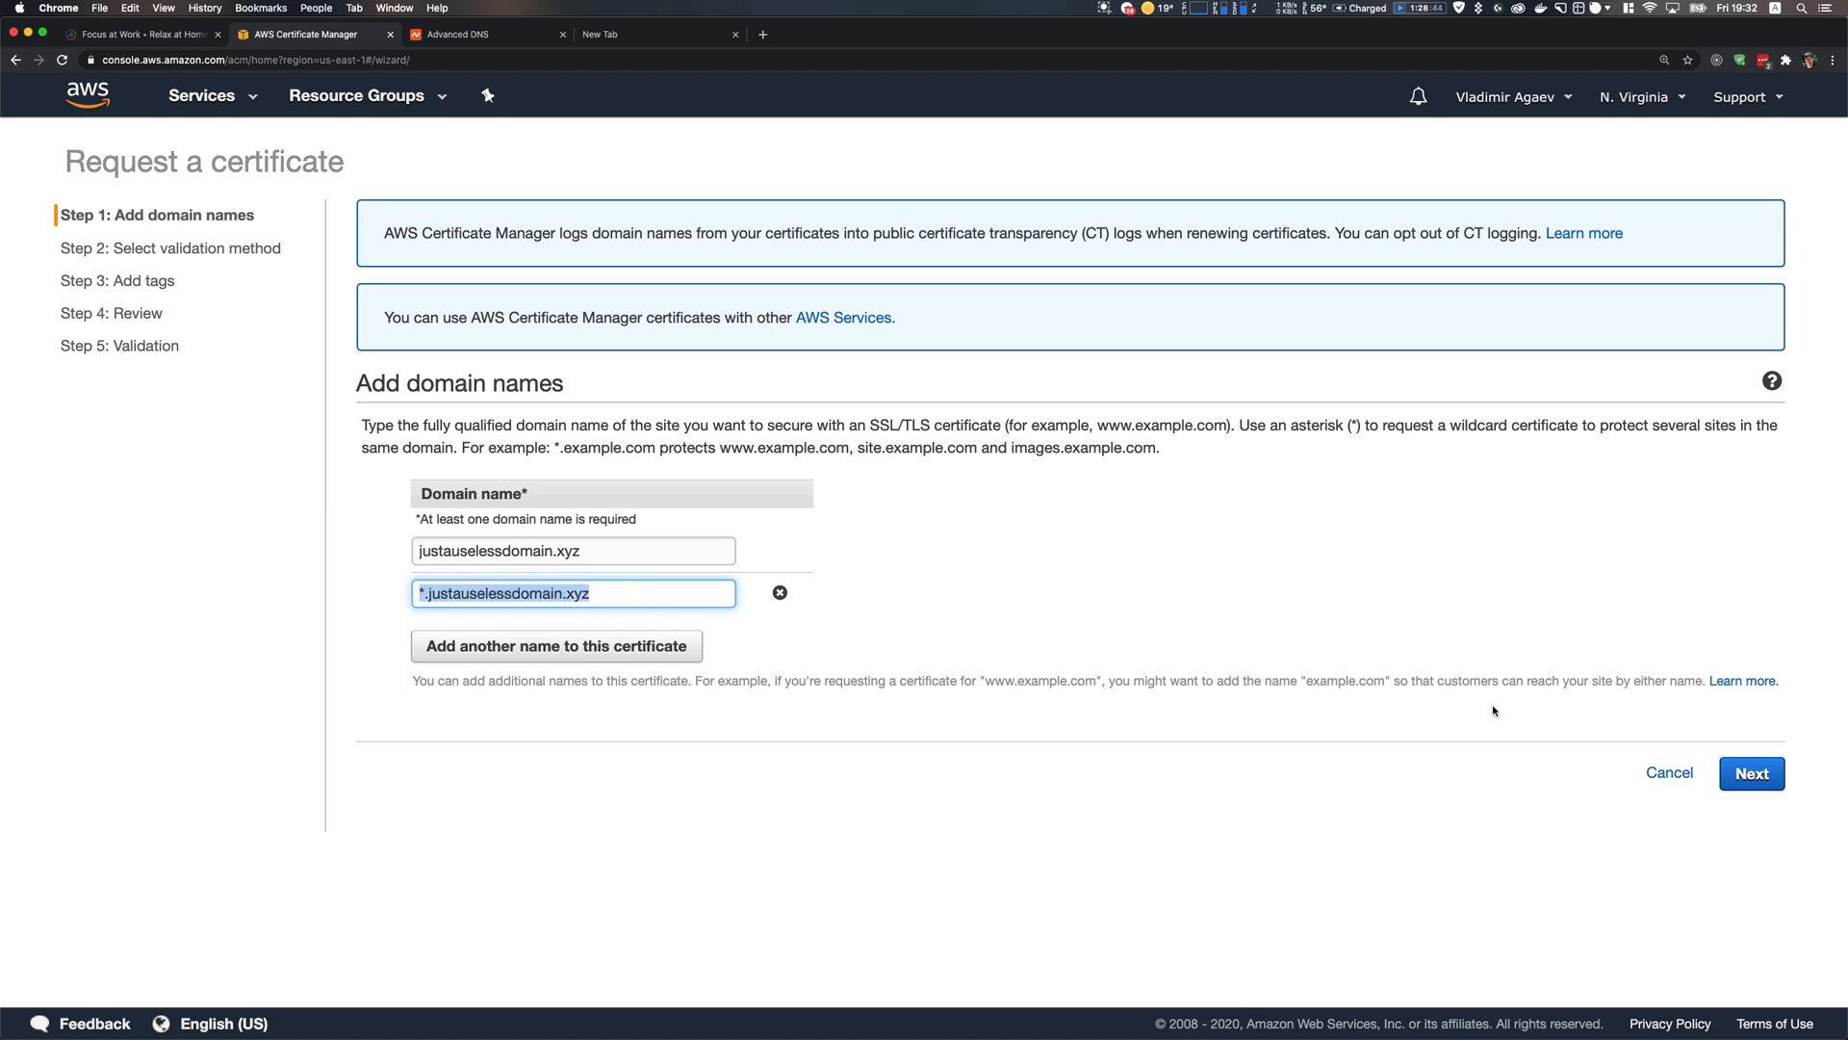
Choose DNS validation, leave the tags empty, and confirm the certificate request for both domain names
{"action": "left_click", "coordinate": [1752, 773]}
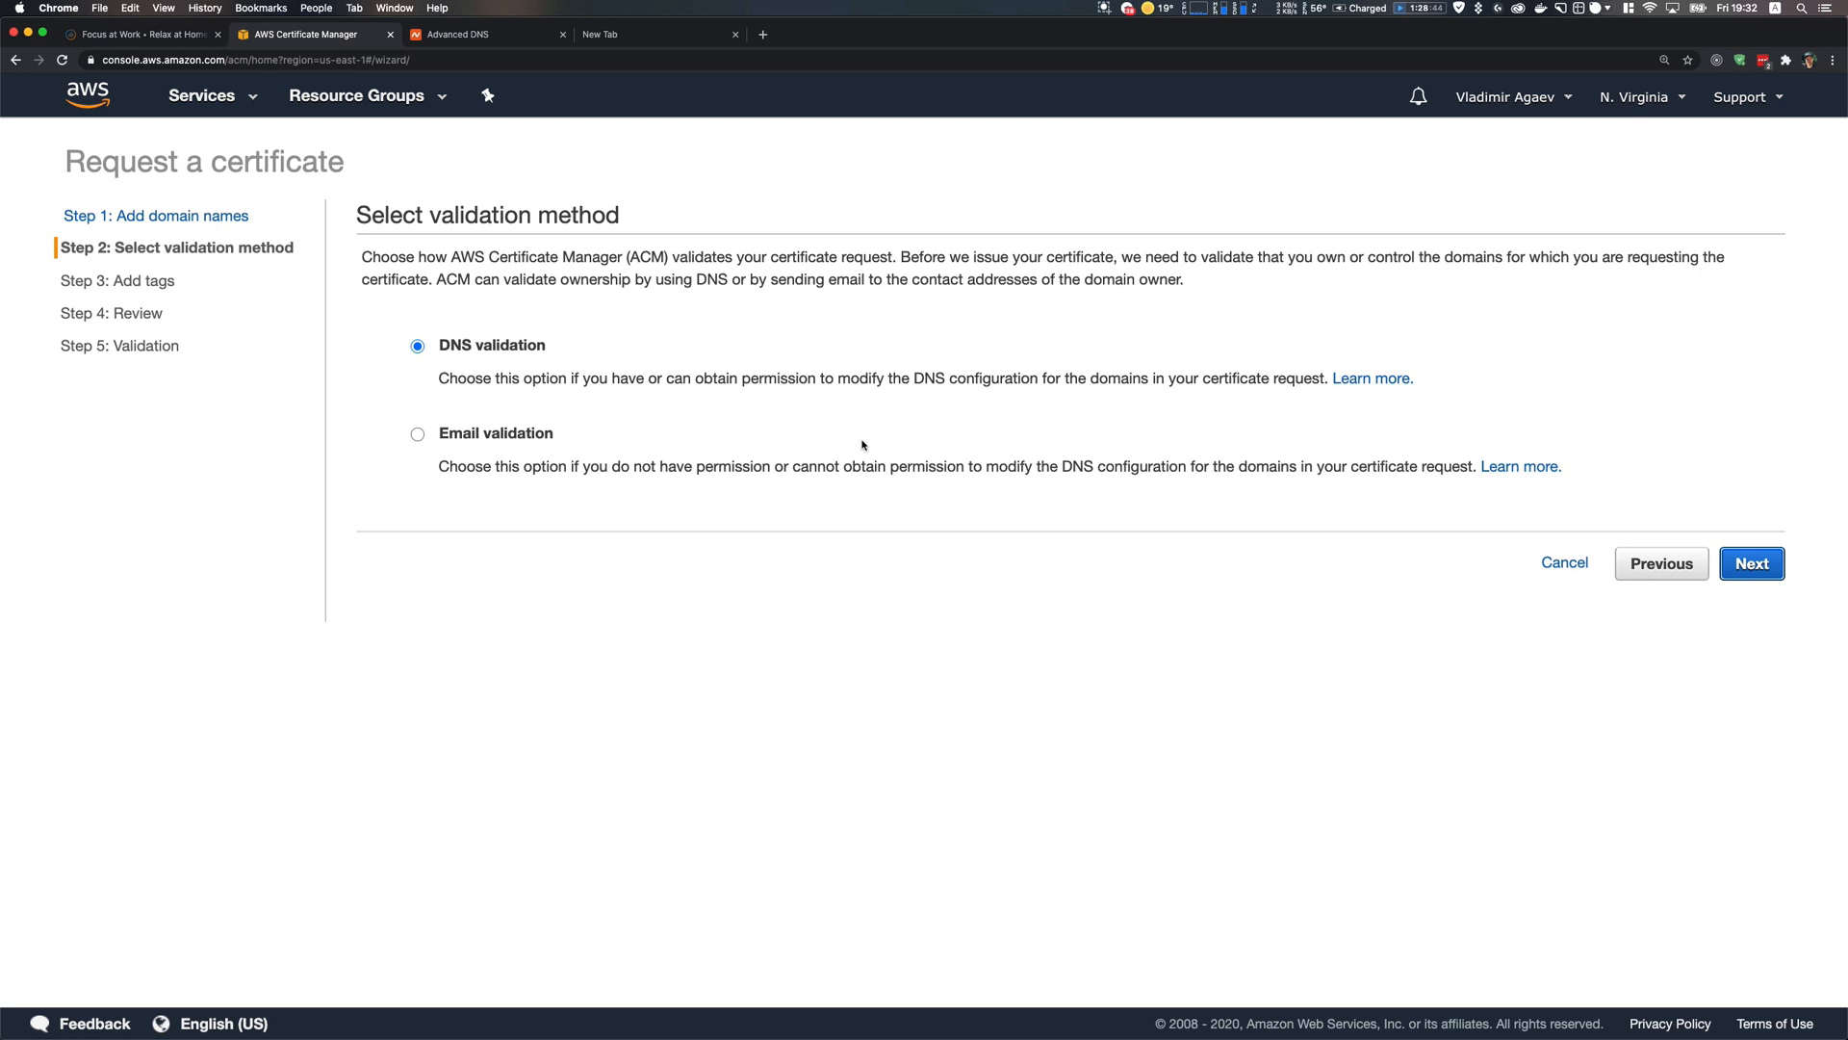
{"action": "left_click", "coordinate": [1739, 563]}
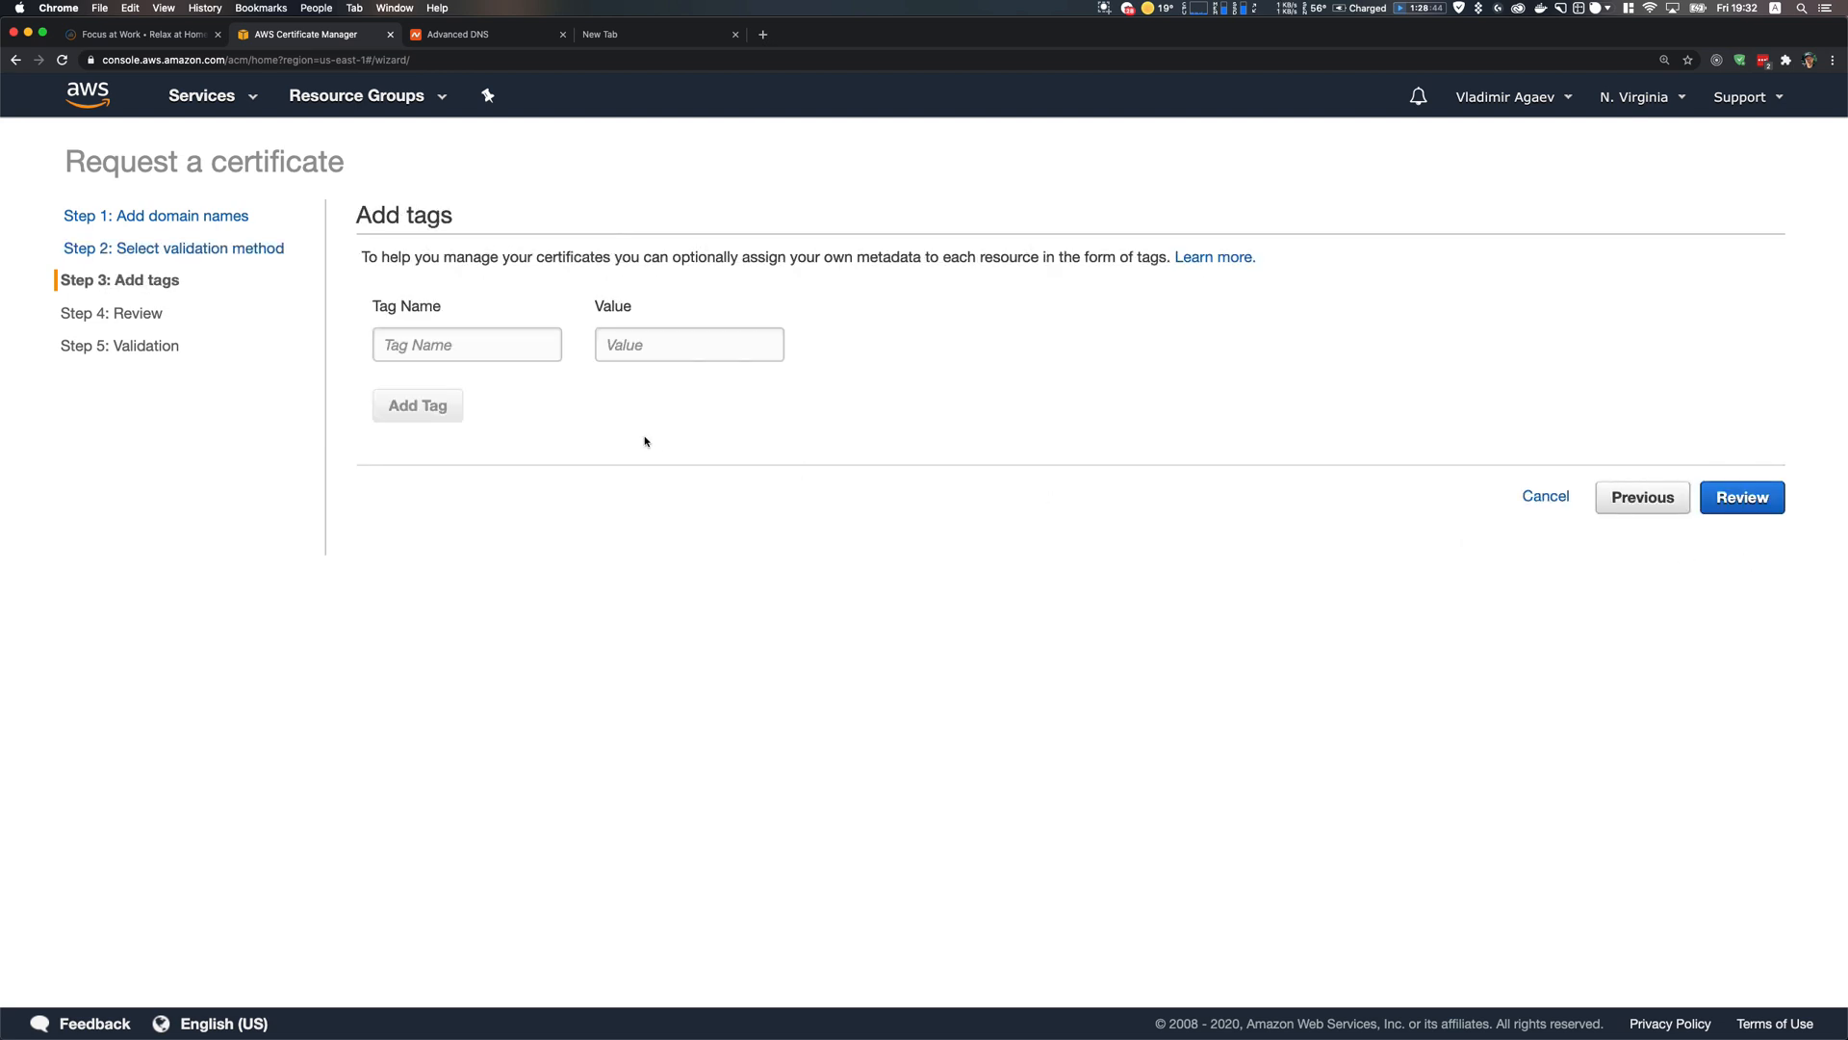
{"action": "left_click", "coordinate": [1738, 508]}
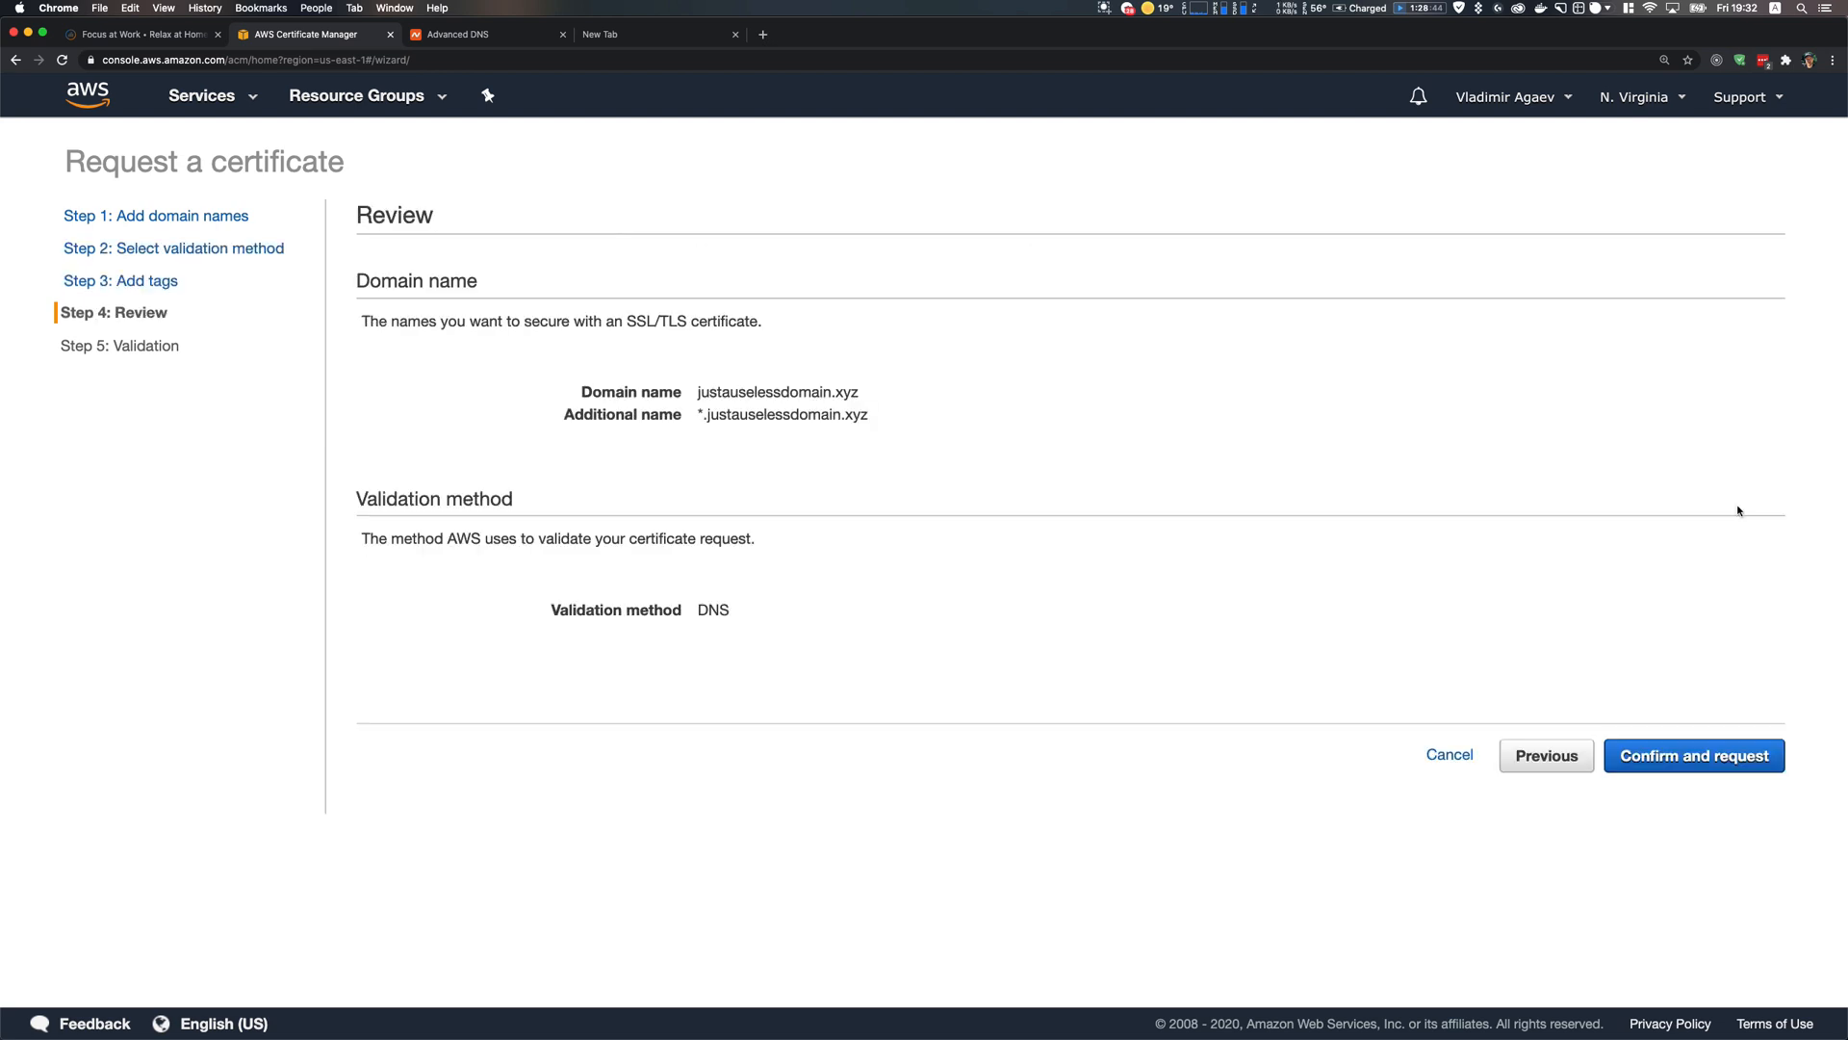
{"action": "left_click", "coordinate": [1687, 753]}
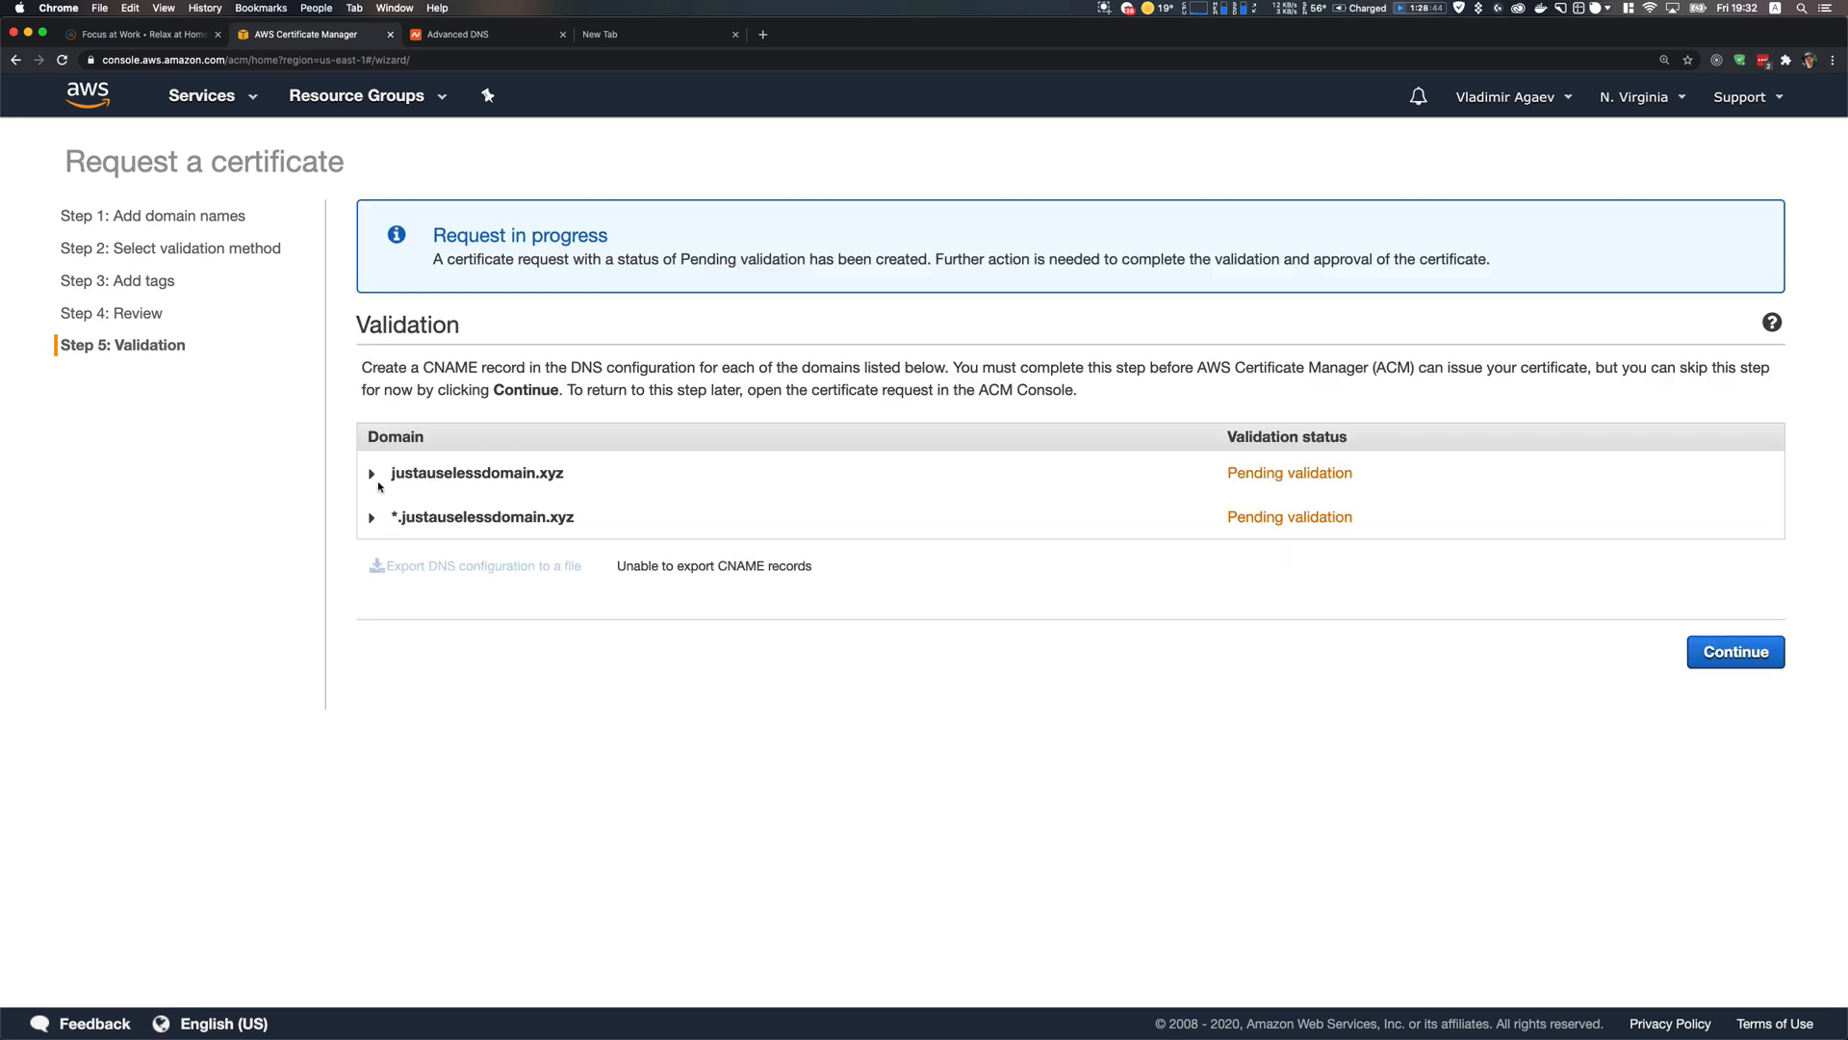
Expand the validation details of justauselessdomain.xyz and copy the CNAME record's name without the domain suffix
{"action": "left_click", "coordinate": [375, 476]}
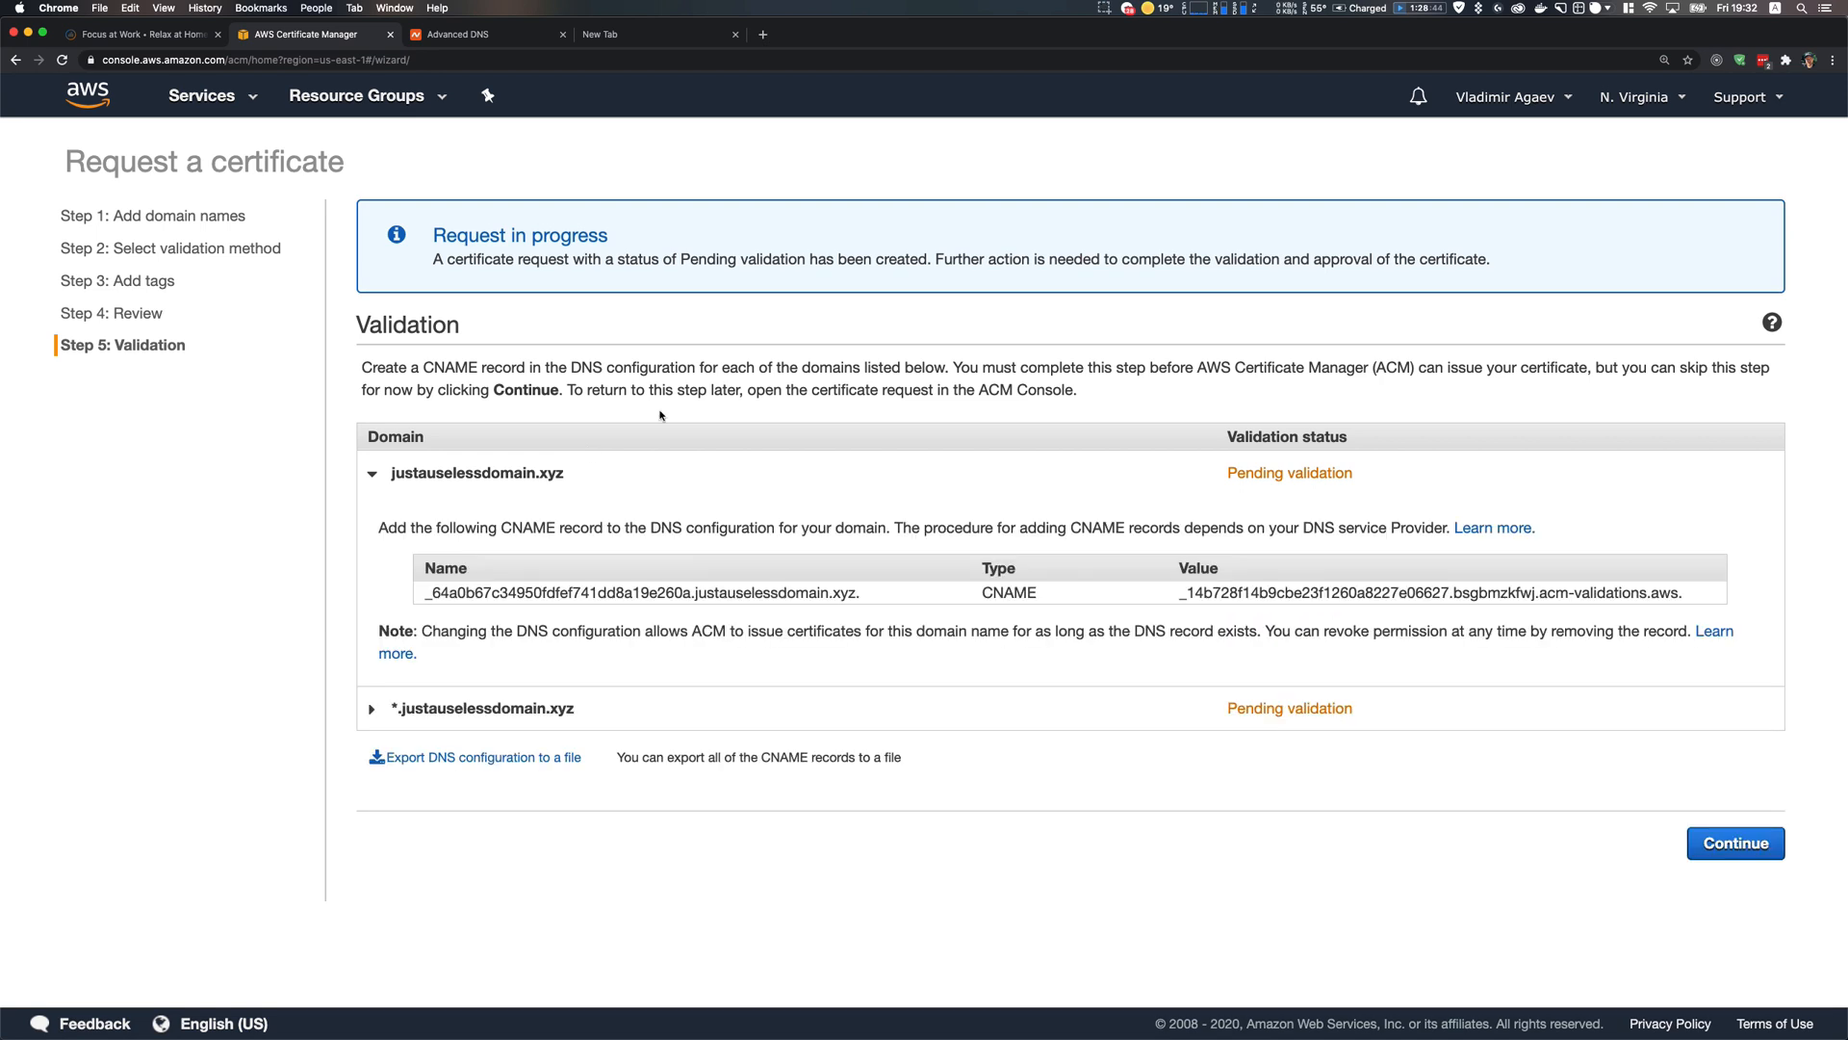
{"action": "left_click", "coordinate": [718, 595]}
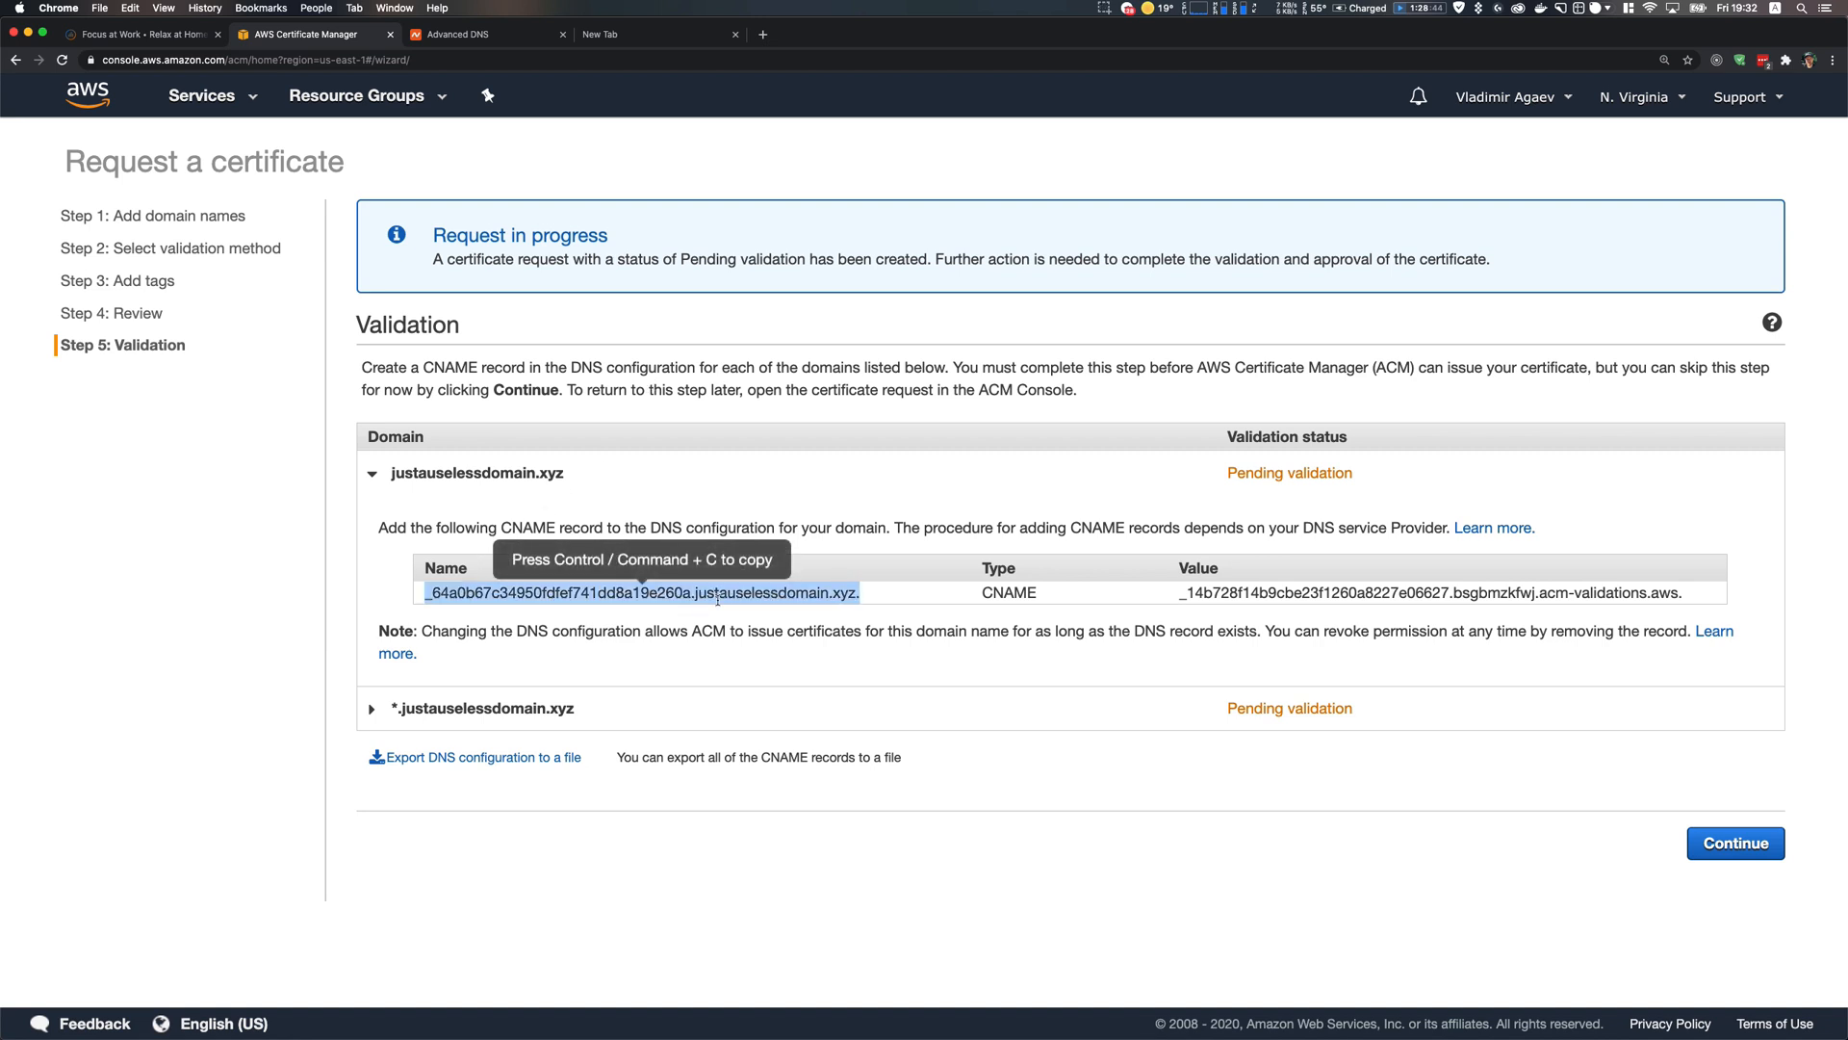
{"action": "left_click", "coordinate": [770, 596]}
{"action": "left_click", "coordinate": [698, 600]}
{"action": "left_click_drag", "start_coordinate": [692, 596], "coordinate": [427, 594]}
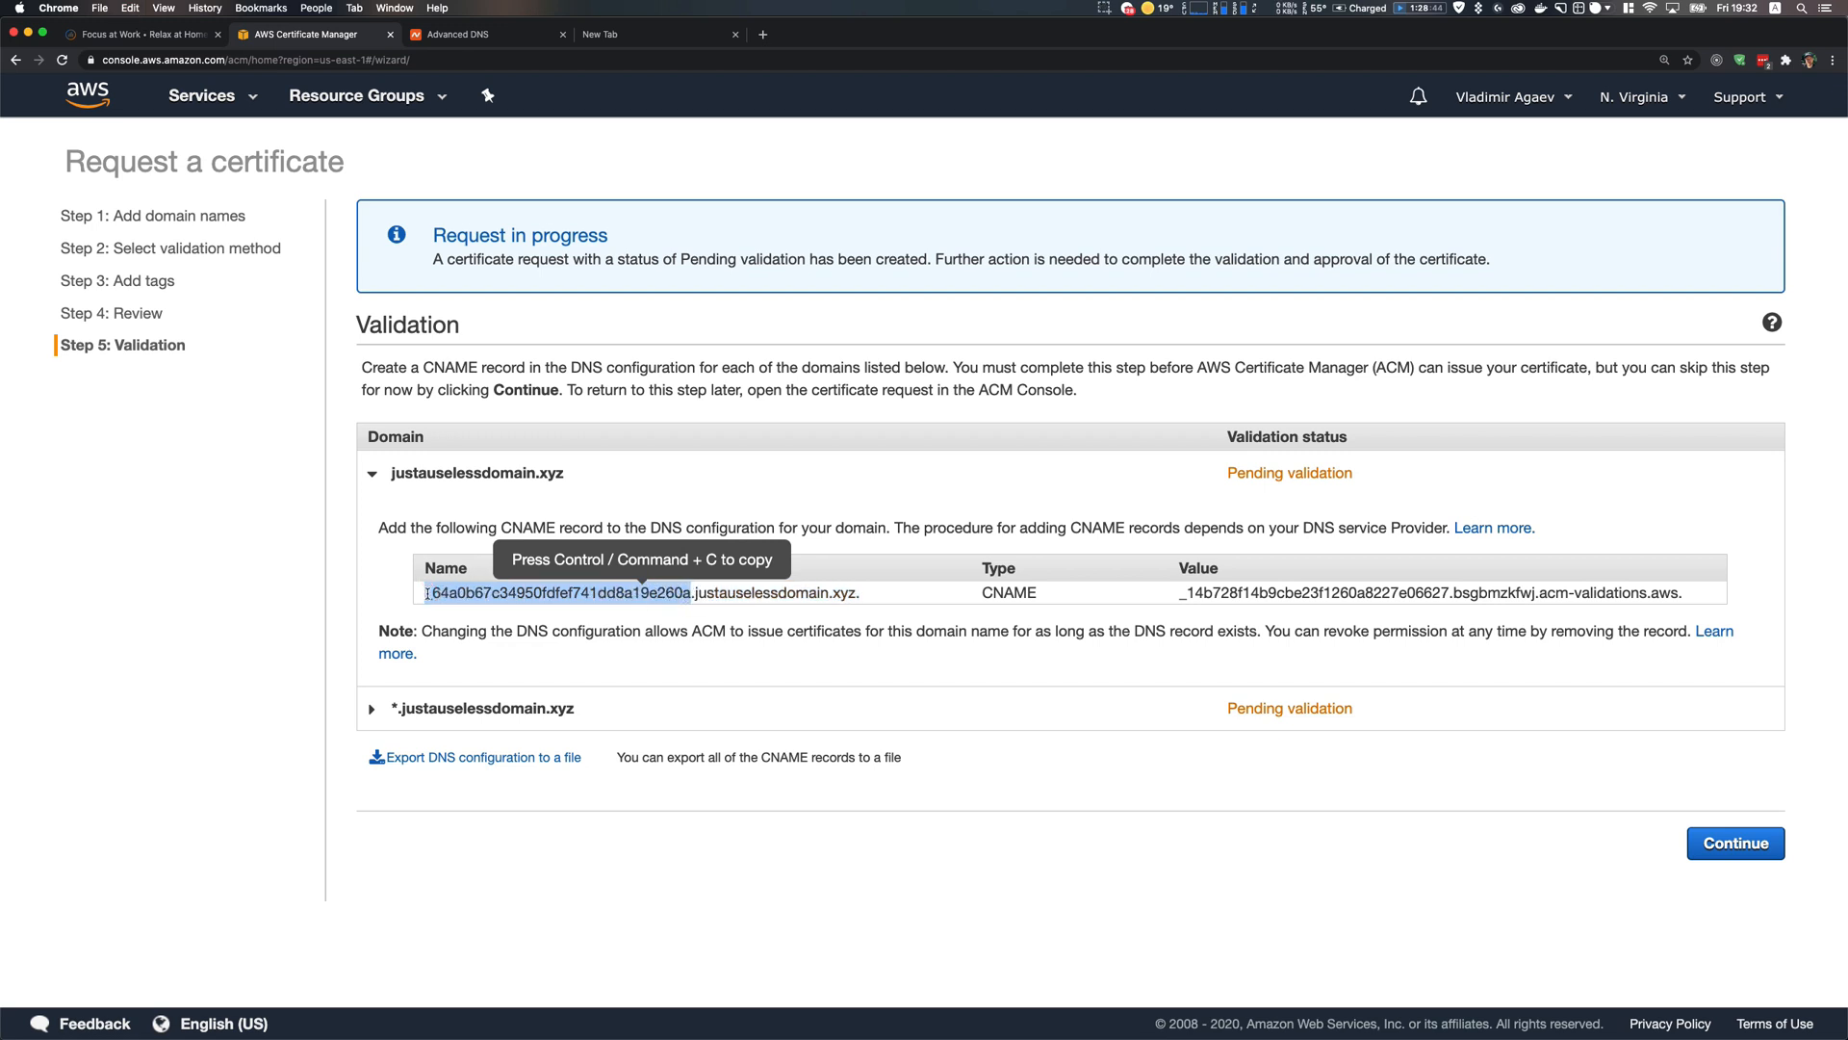
{"action": "key", "text": "super+c"}
Switch to Namecheap's Advanced DNS page, add a new CNAME host record and paste the copied validation name as its host
{"action": "left_click", "coordinate": [463, 44]}
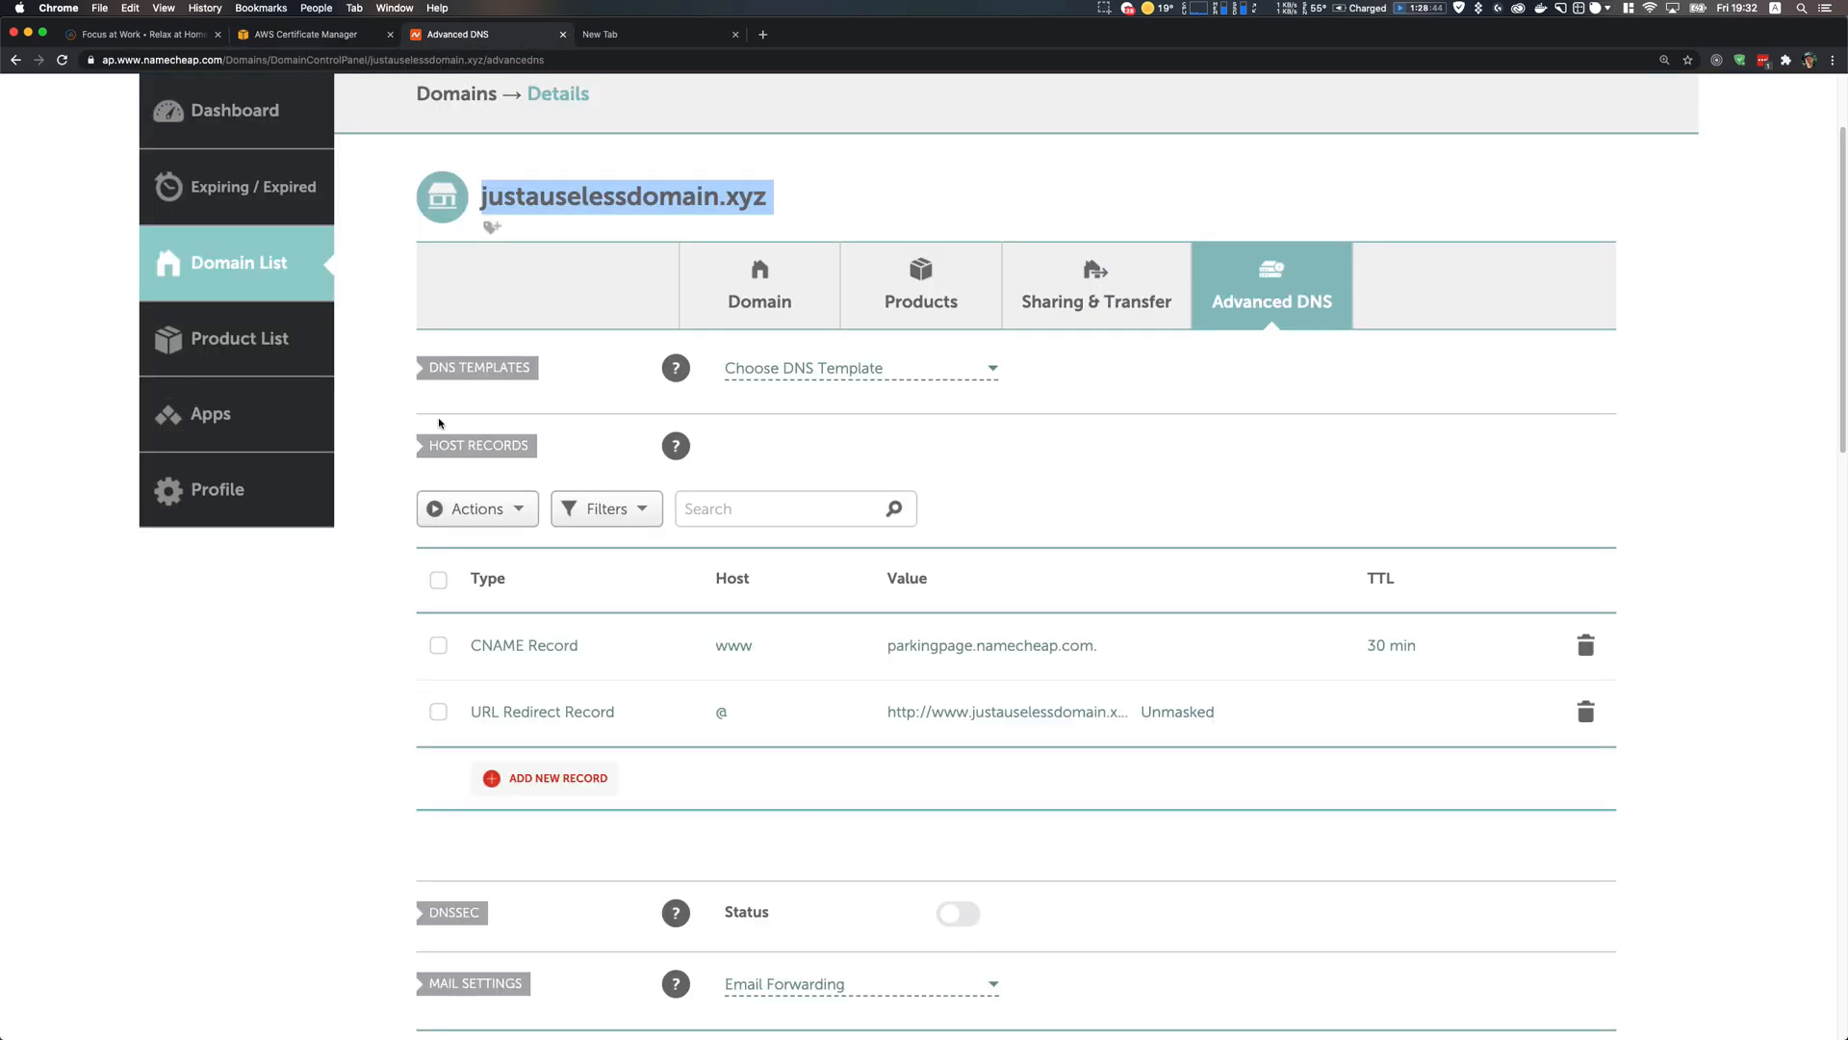
{"action": "left_click", "coordinate": [531, 774]}
{"action": "scroll", "coordinate": [568, 771], "scroll_direction": "down", "scroll_amount": 4}
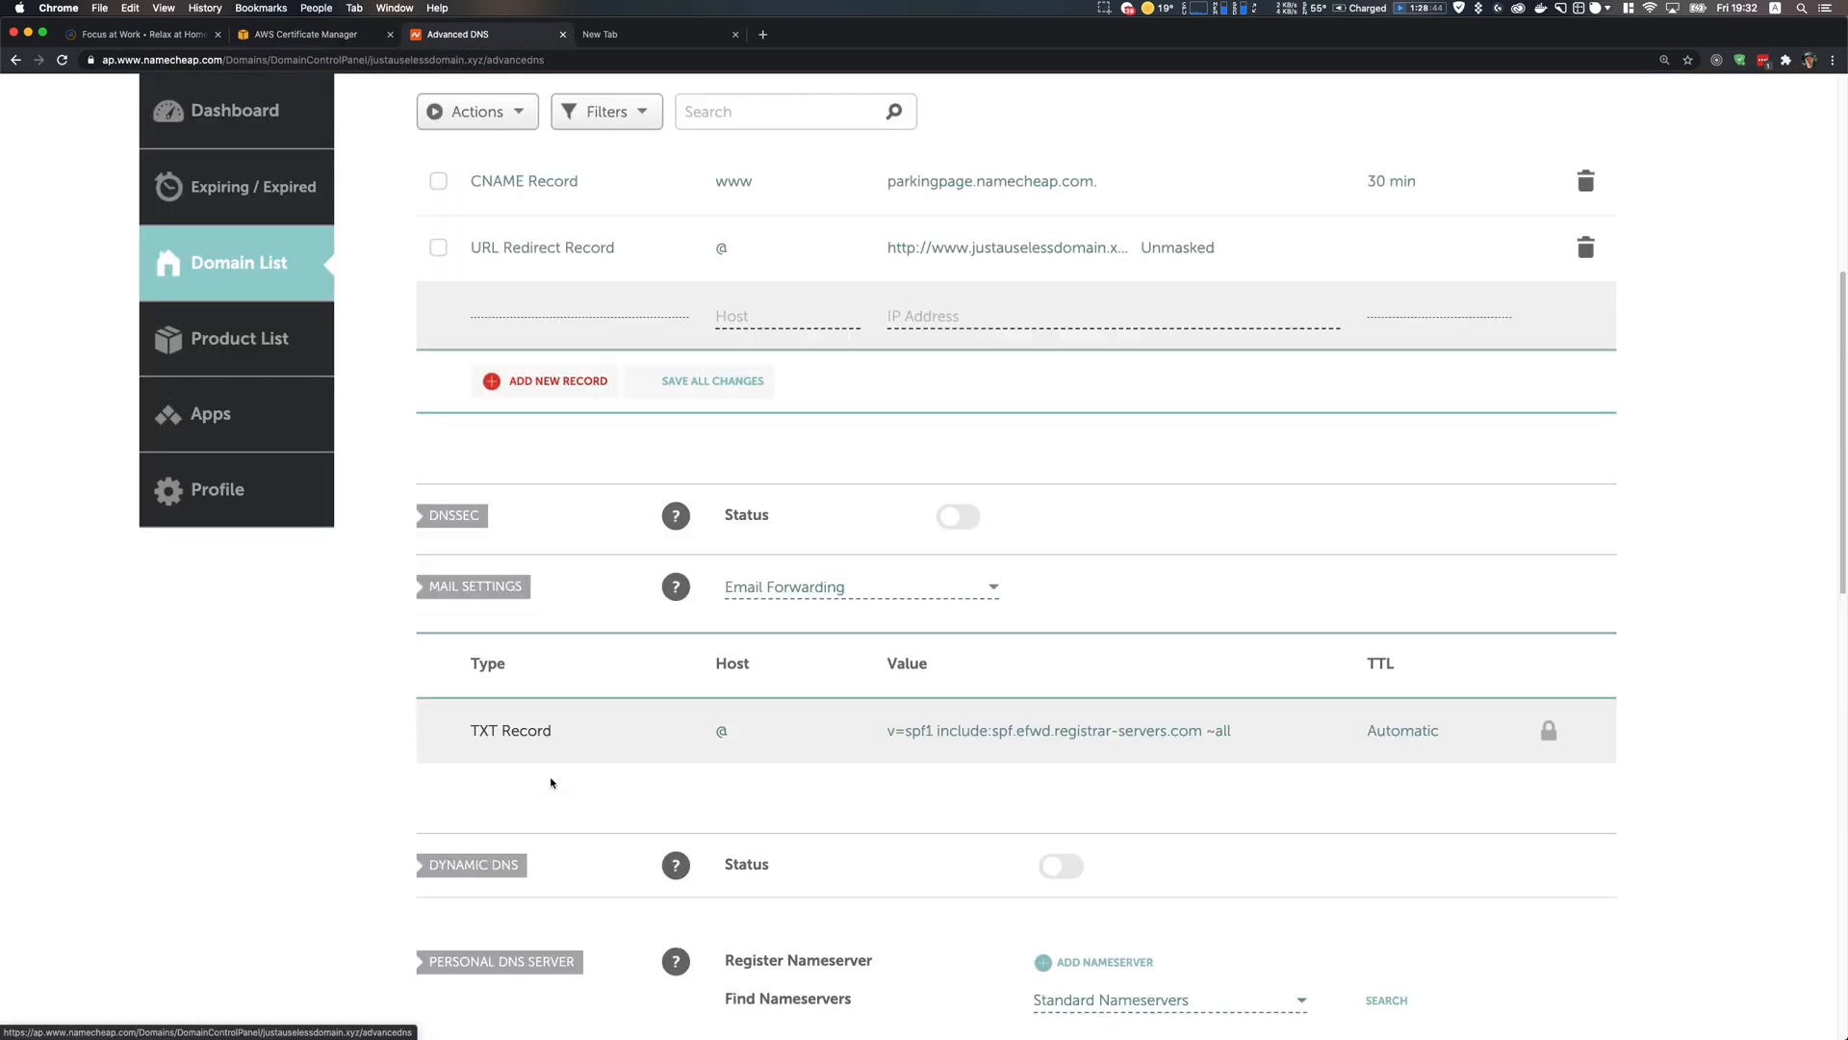
{"action": "scroll", "coordinate": [577, 443], "scroll_direction": "down", "scroll_amount": 2}
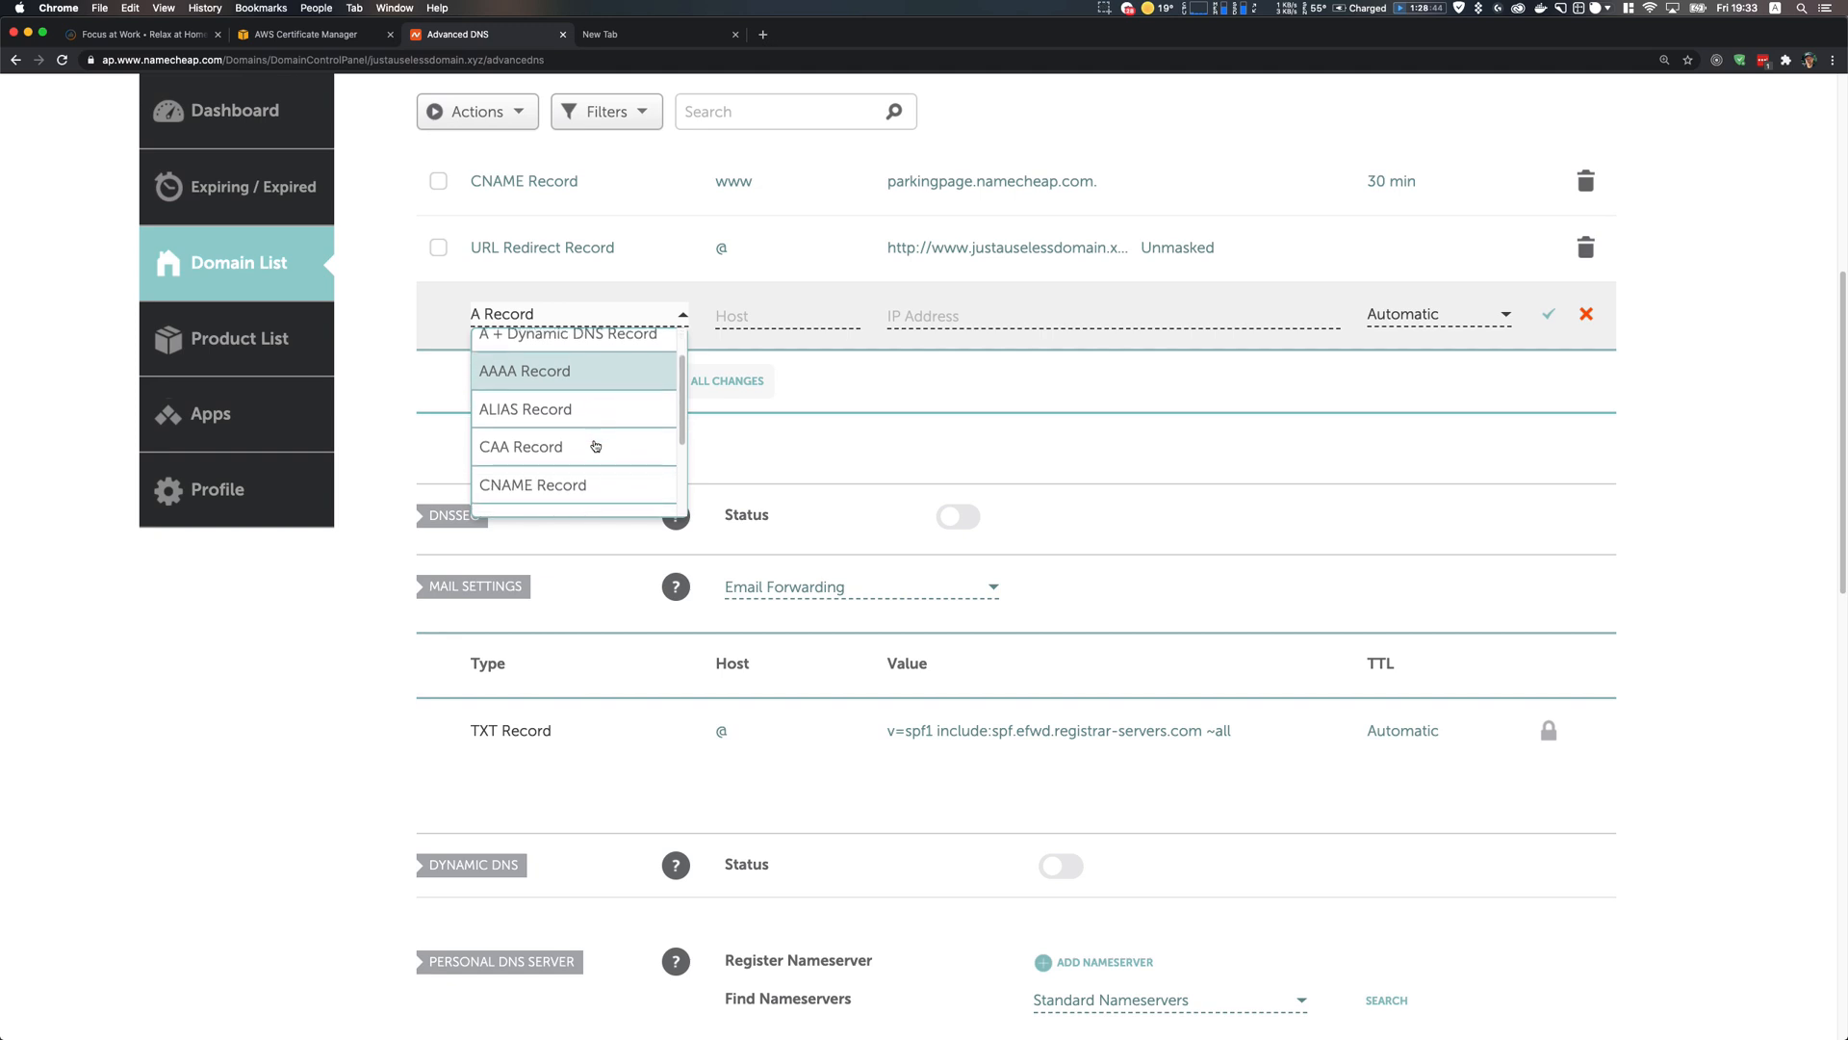
{"action": "left_click", "coordinate": [544, 451]}
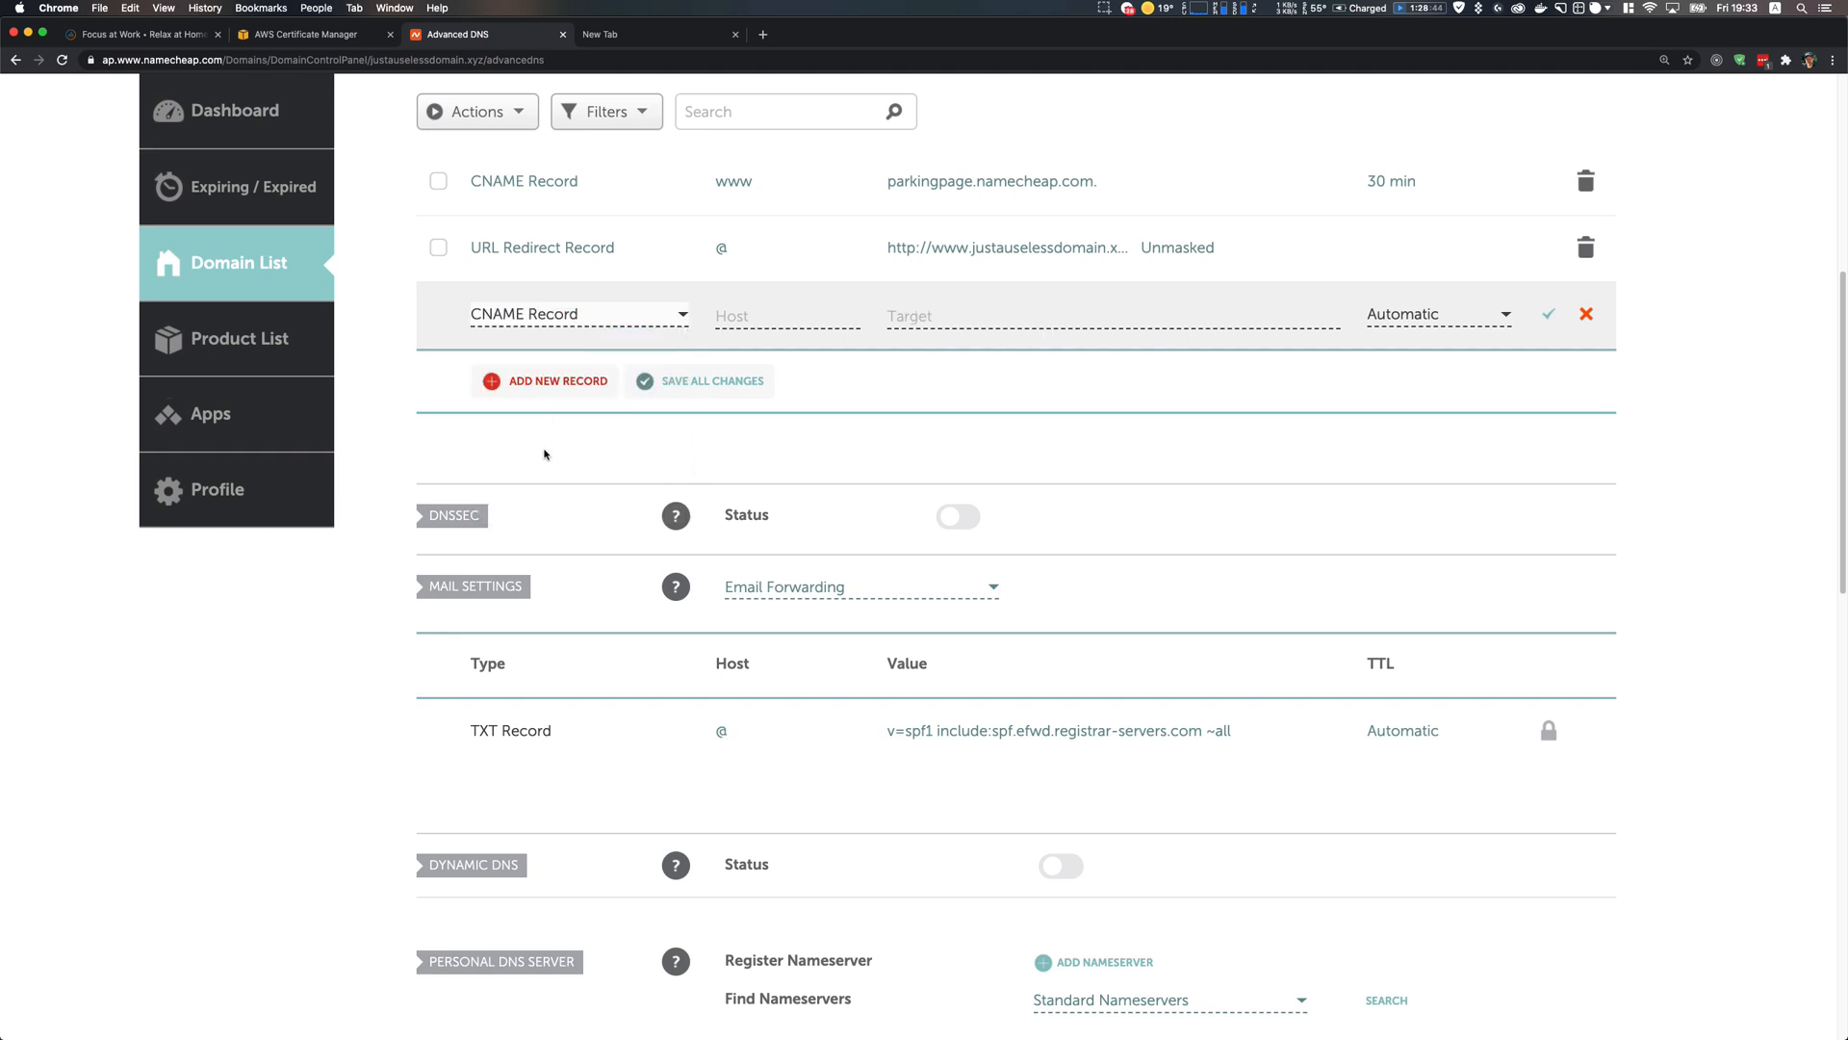
{"action": "scroll", "coordinate": [626, 481], "scroll_direction": "up", "scroll_amount": 3}
{"action": "left_click", "coordinate": [751, 637]}
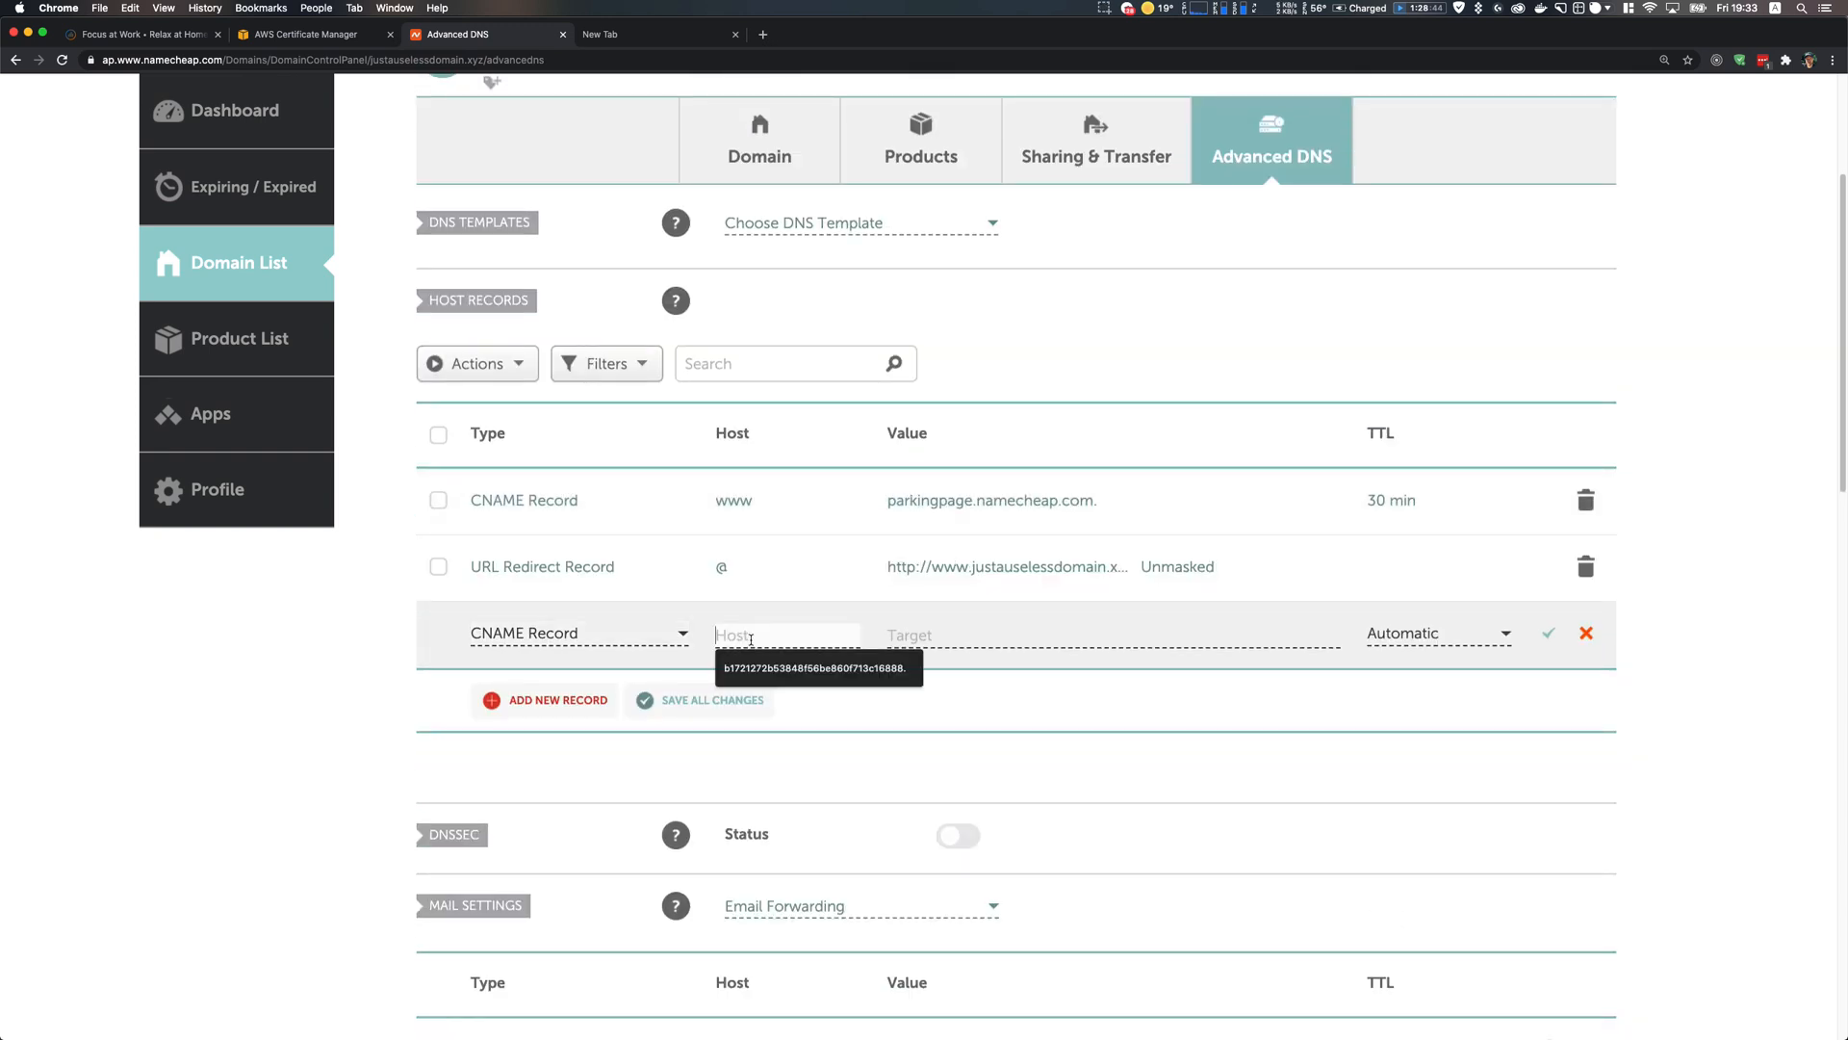
{"action": "key", "text": "super+v"}
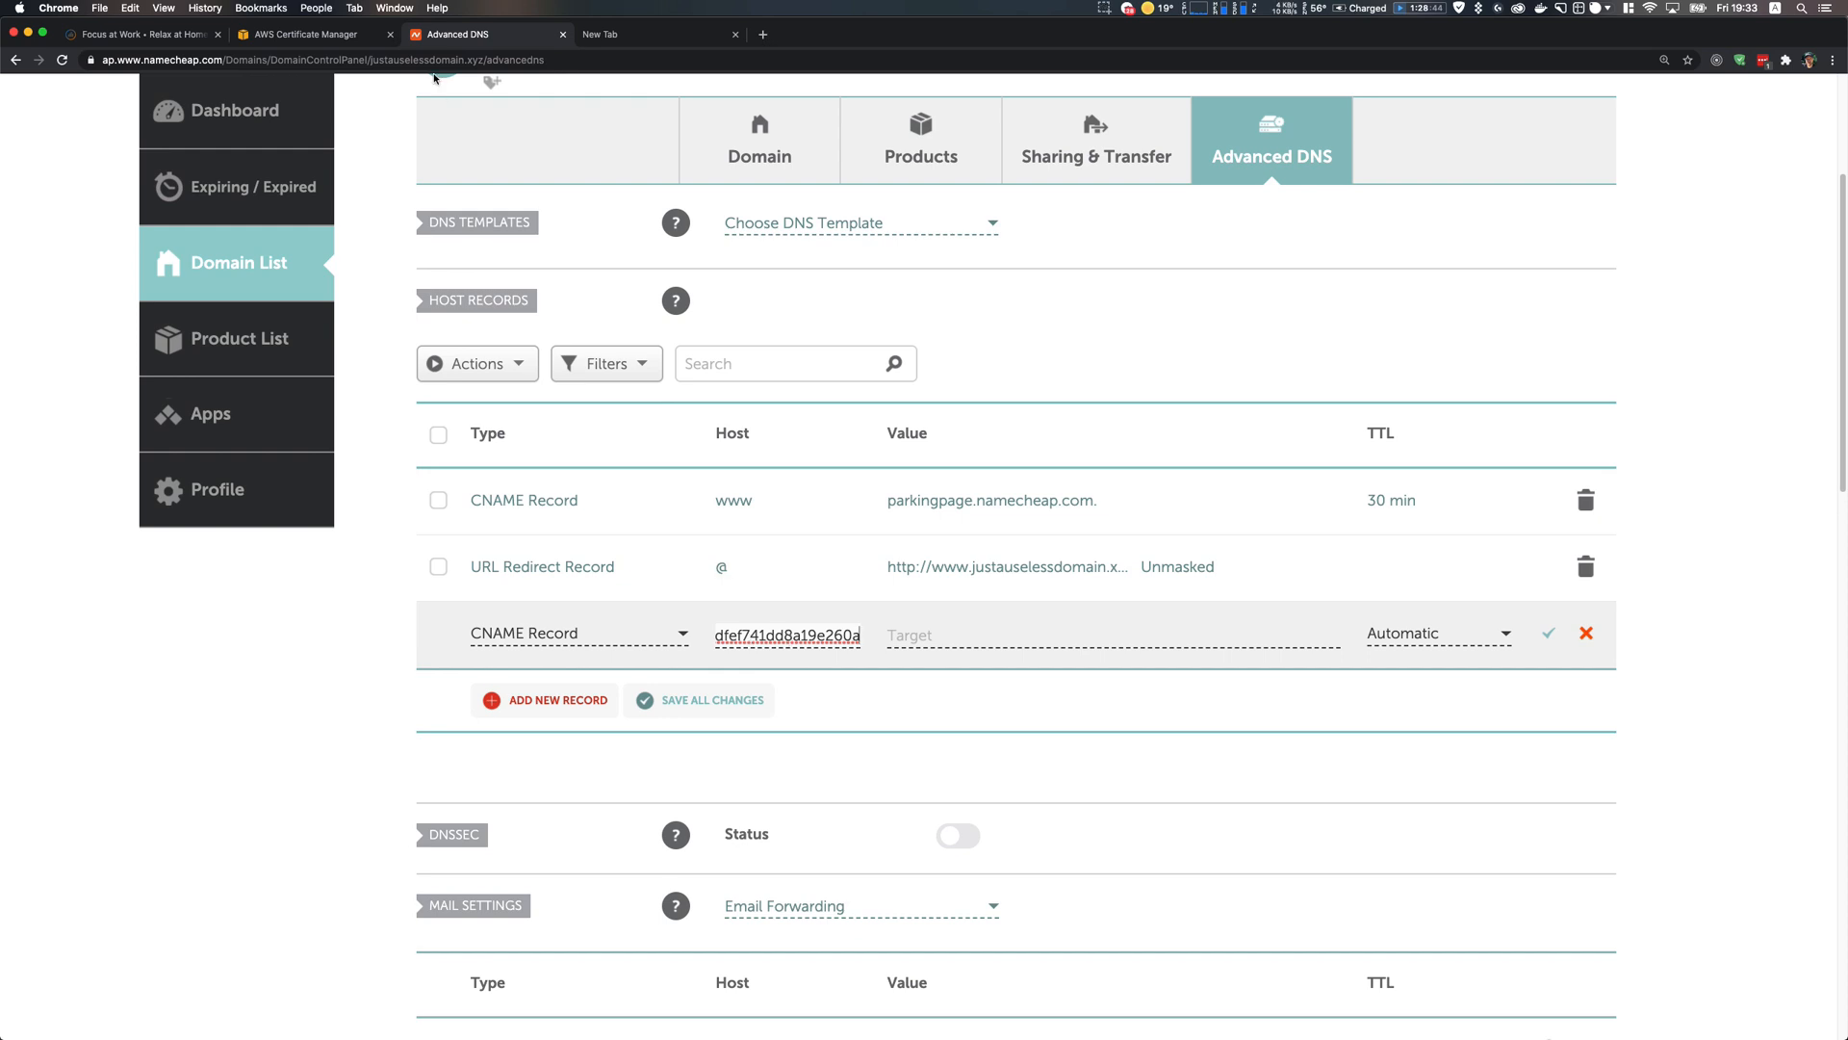
Copy the CNAME value from the AWS validation details and paste it as the target of the new Namecheap record
{"action": "left_click", "coordinate": [313, 36]}
{"action": "left_click", "coordinate": [1257, 594]}
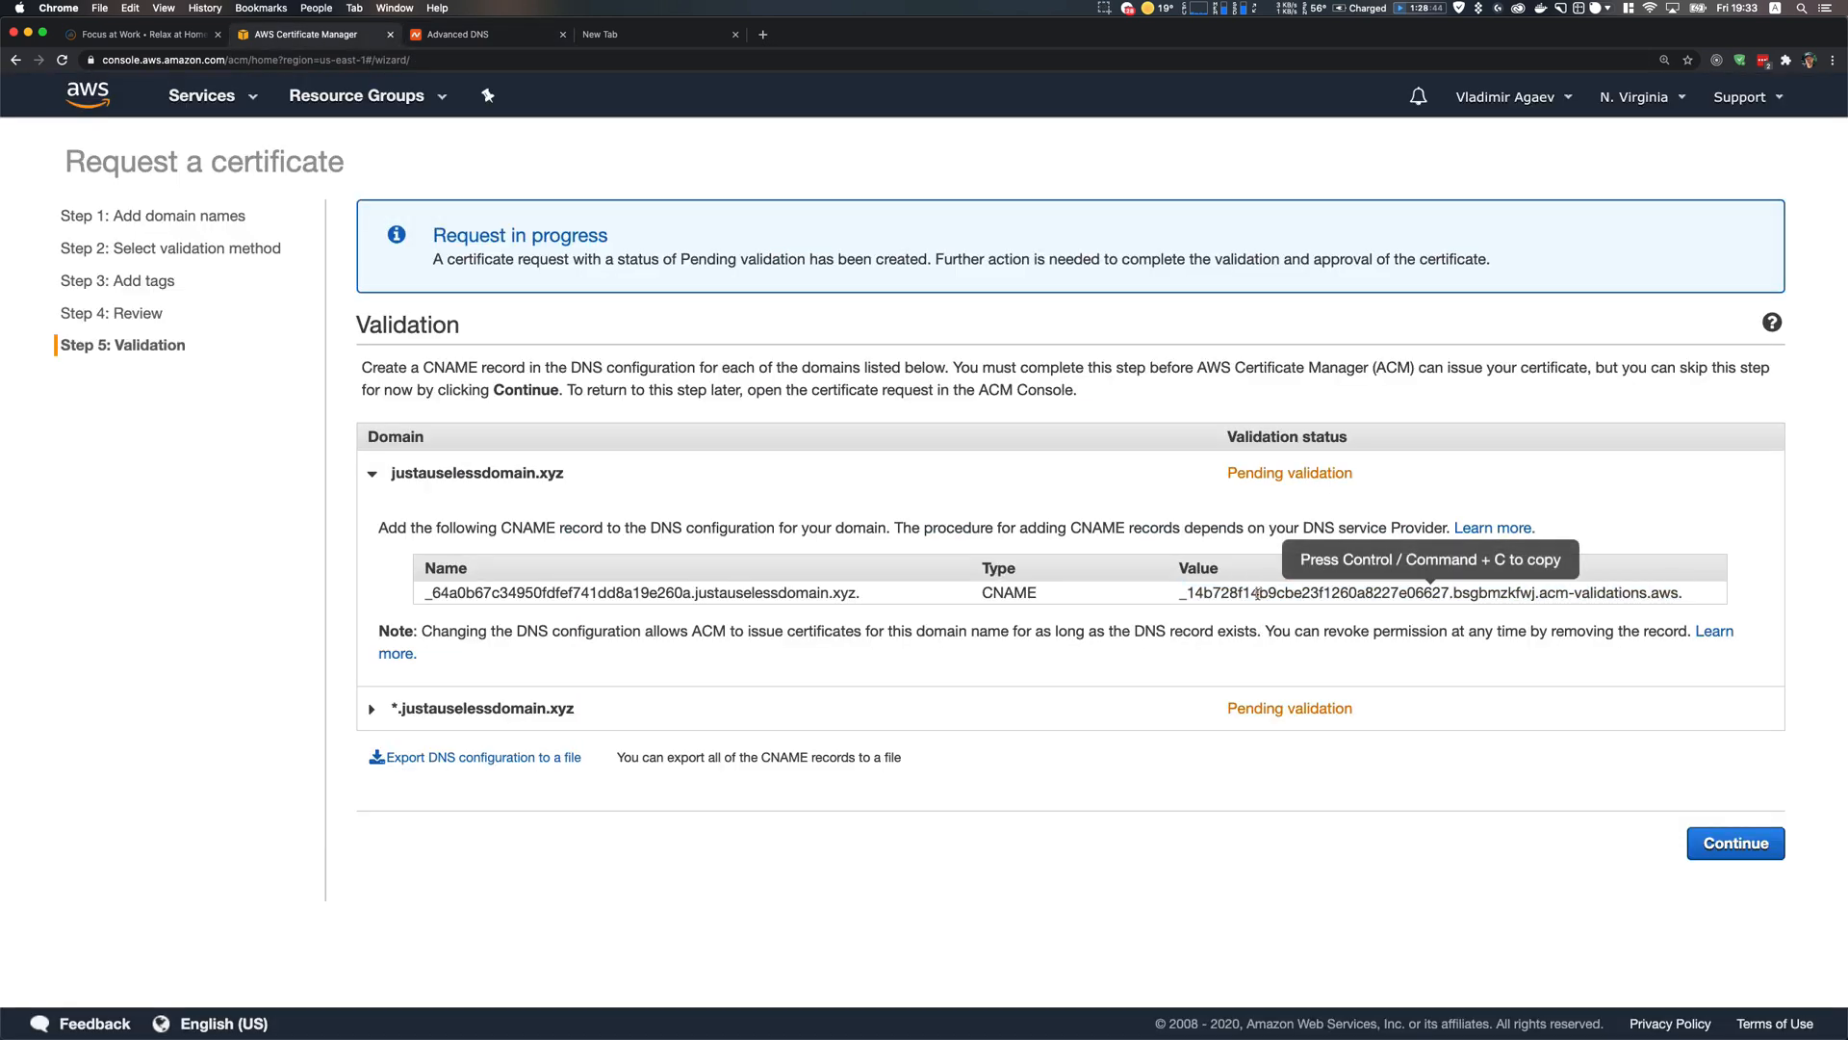
{"action": "key", "text": "super+c"}
{"action": "key", "text": "ctrl+Tab"}
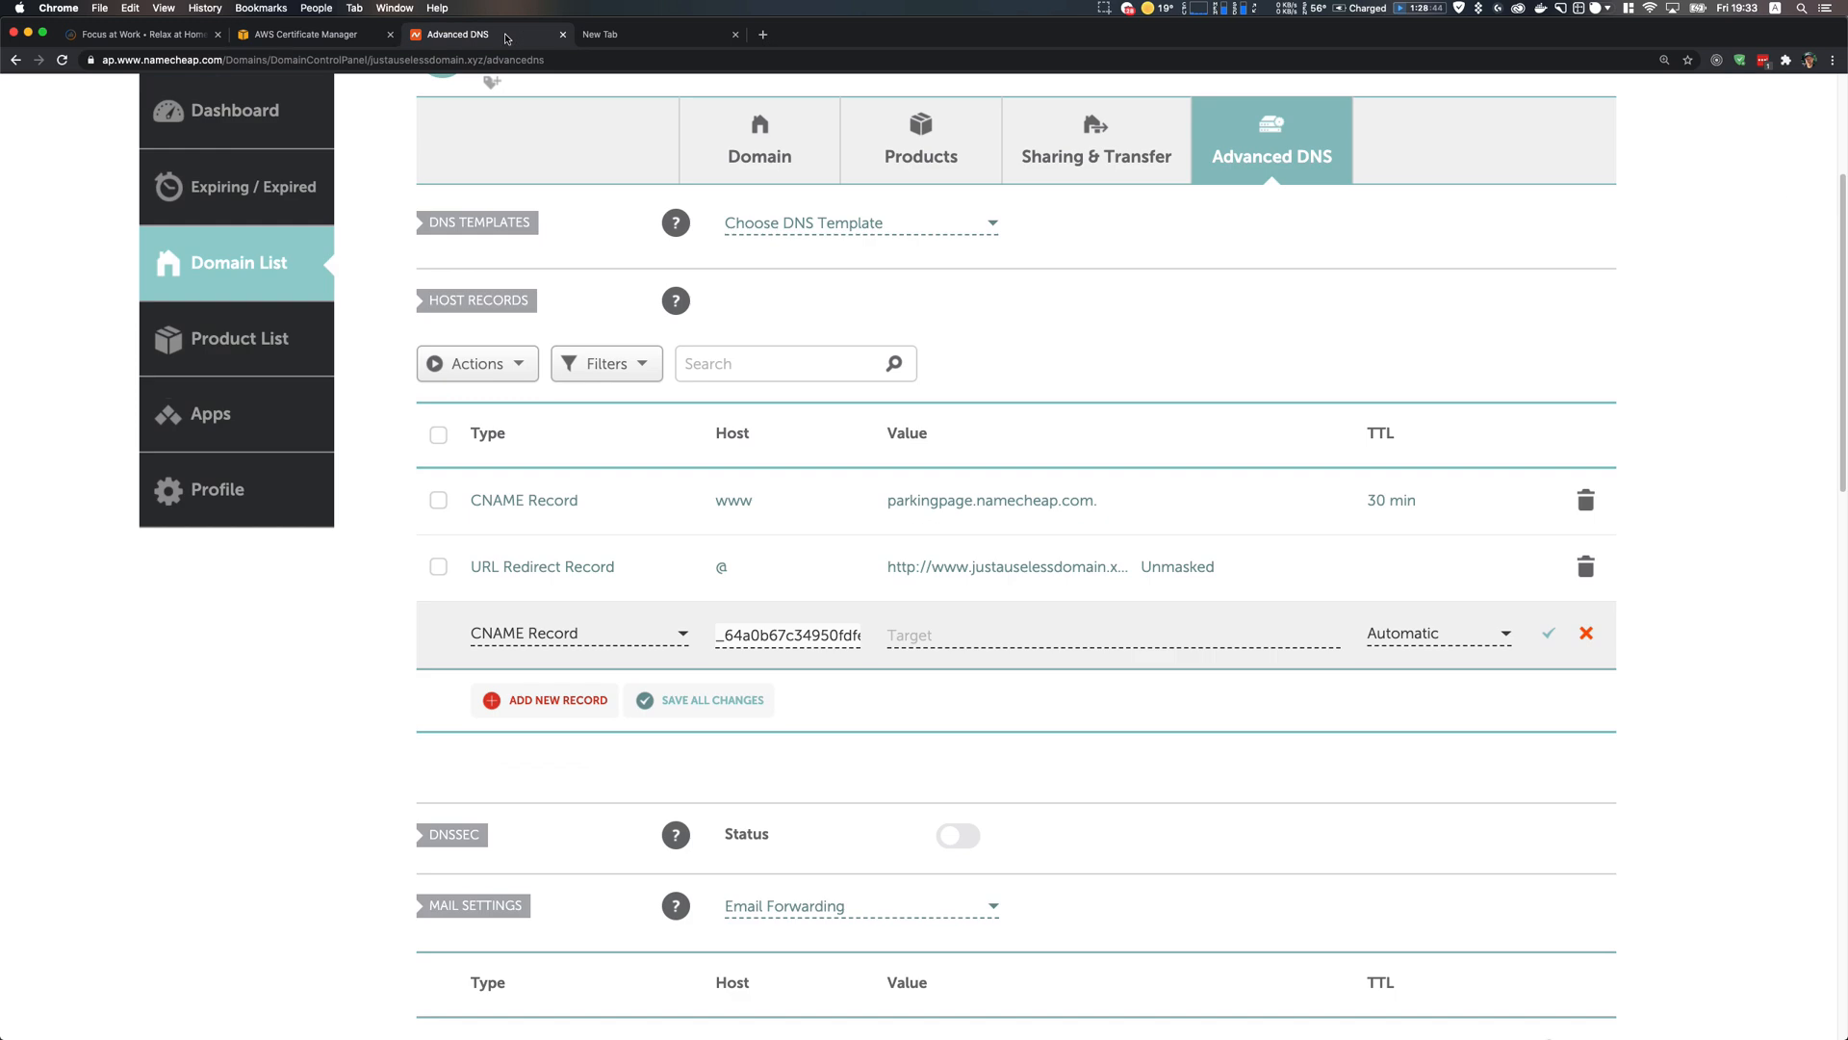
{"action": "left_click", "coordinate": [1080, 640]}
{"action": "key", "text": "super+v"}
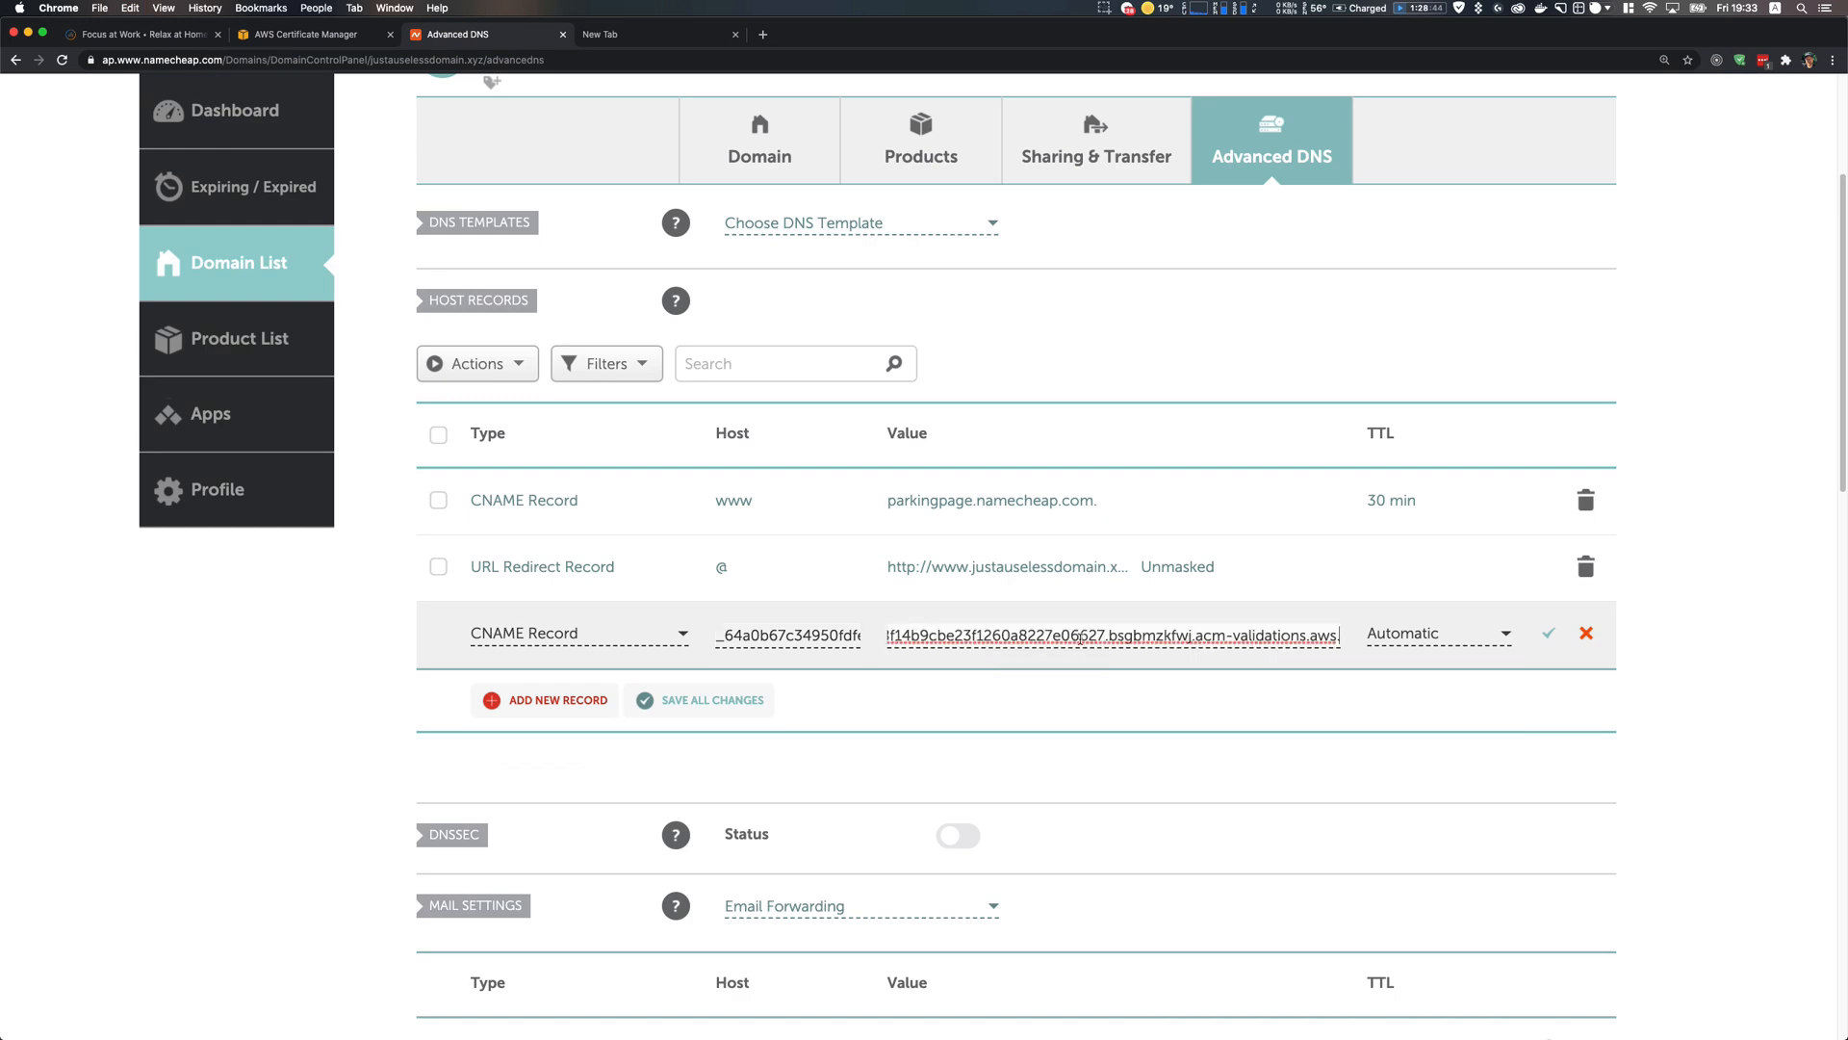
Set the new CNAME record's TTL to 1 min and save the record
{"action": "left_click", "coordinate": [1449, 643]}
{"action": "scroll", "coordinate": [1420, 742], "scroll_direction": "down", "scroll_amount": 2}
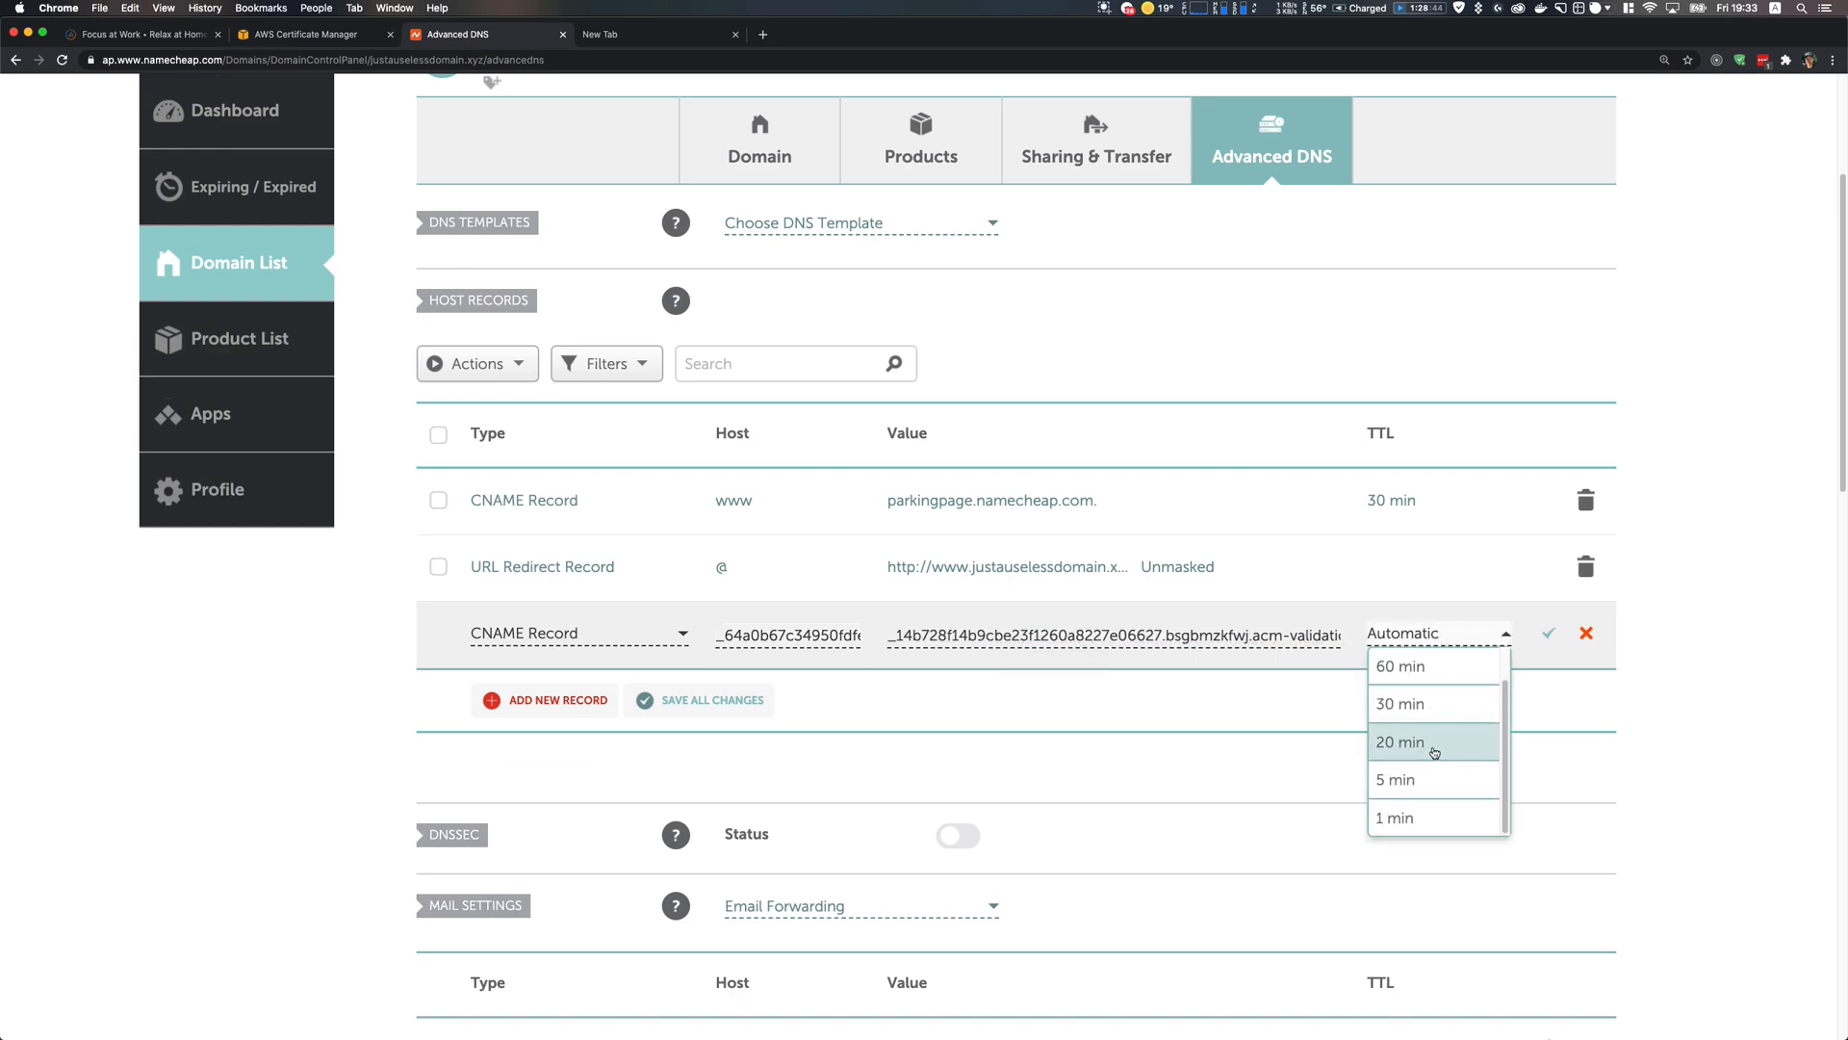
{"action": "left_click", "coordinate": [1421, 807]}
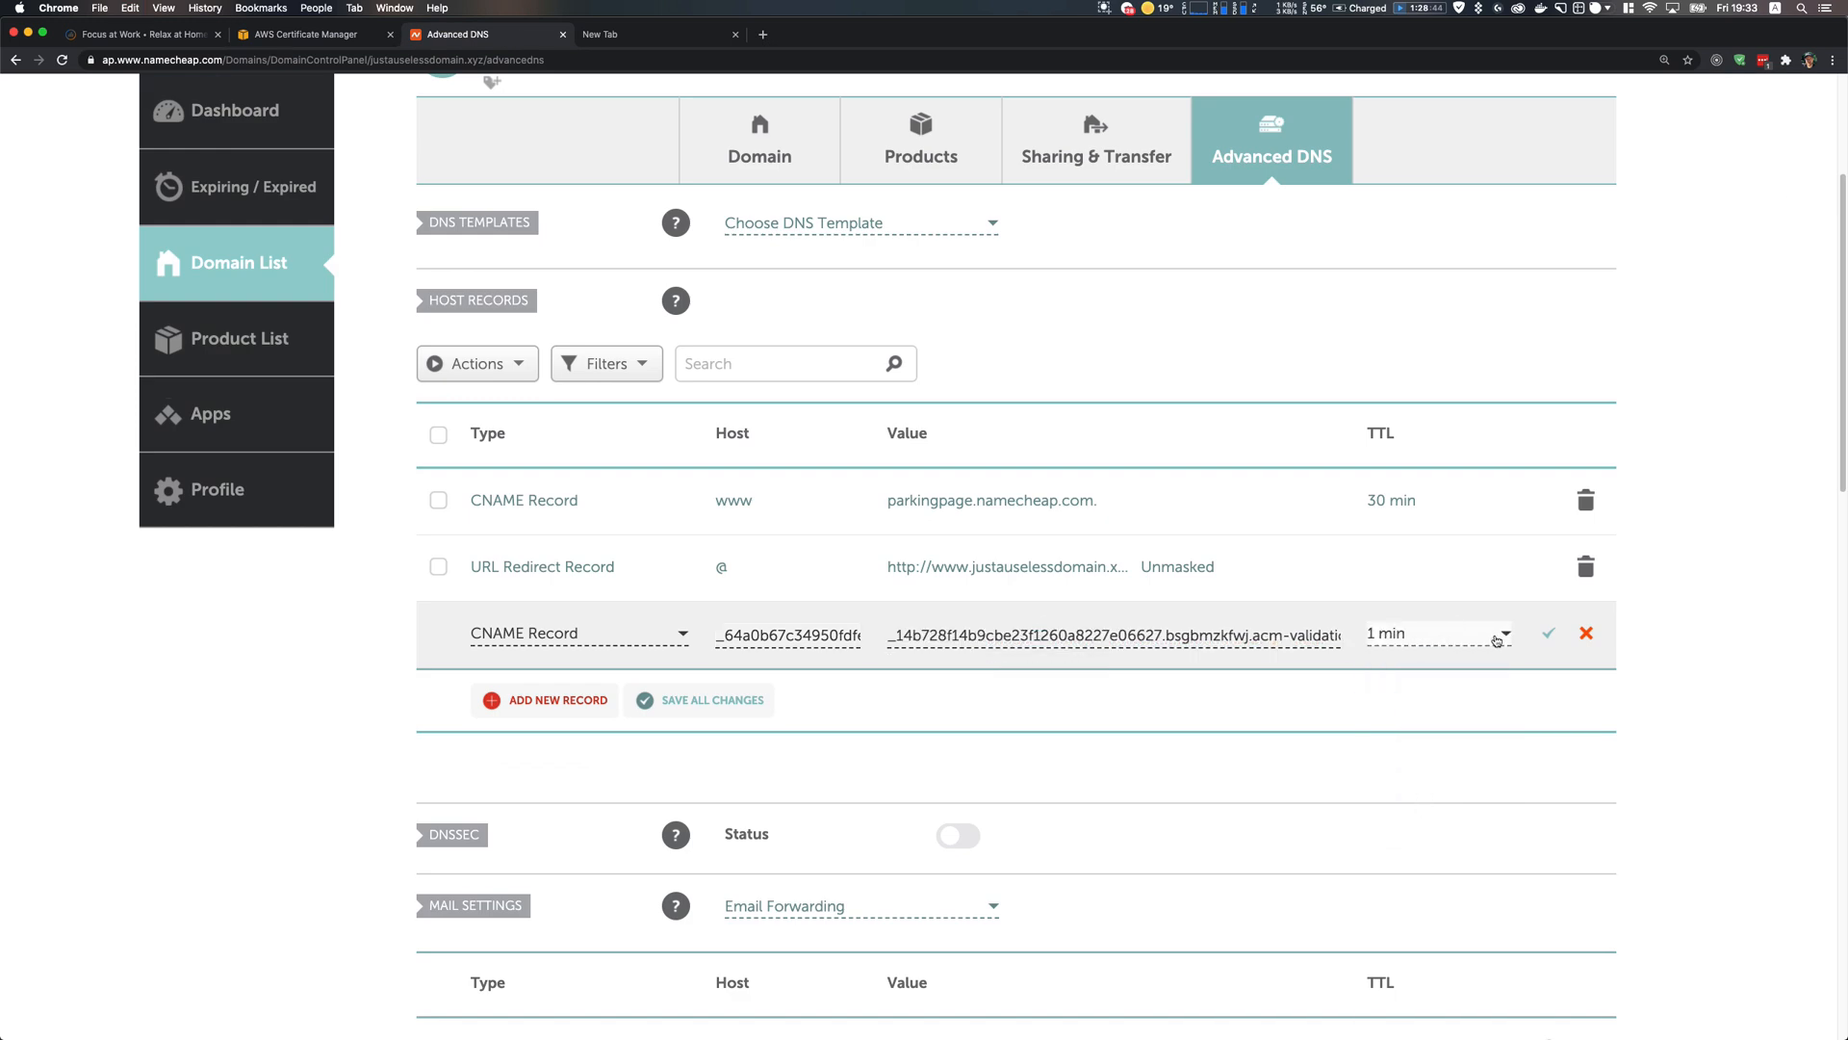
{"action": "left_click", "coordinate": [1549, 636]}
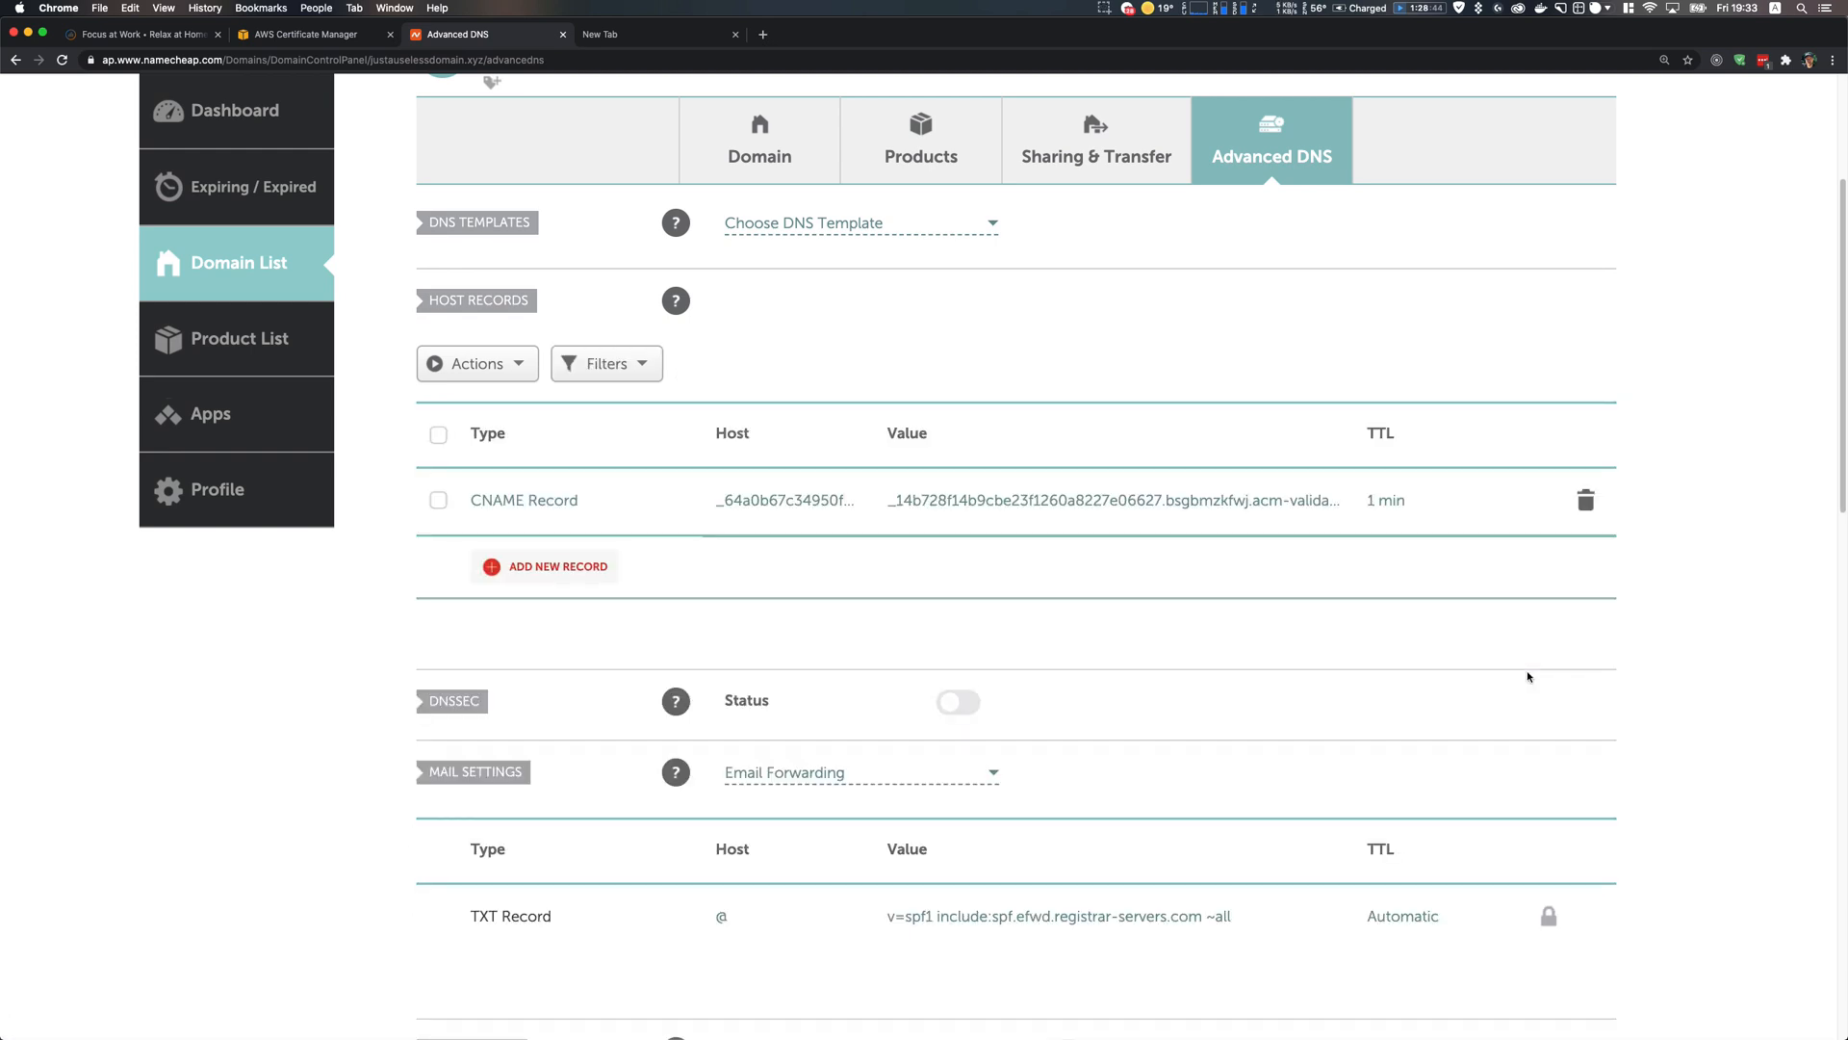
{"action": "scroll", "coordinate": [773, 645], "scroll_direction": "up", "scroll_amount": 3}
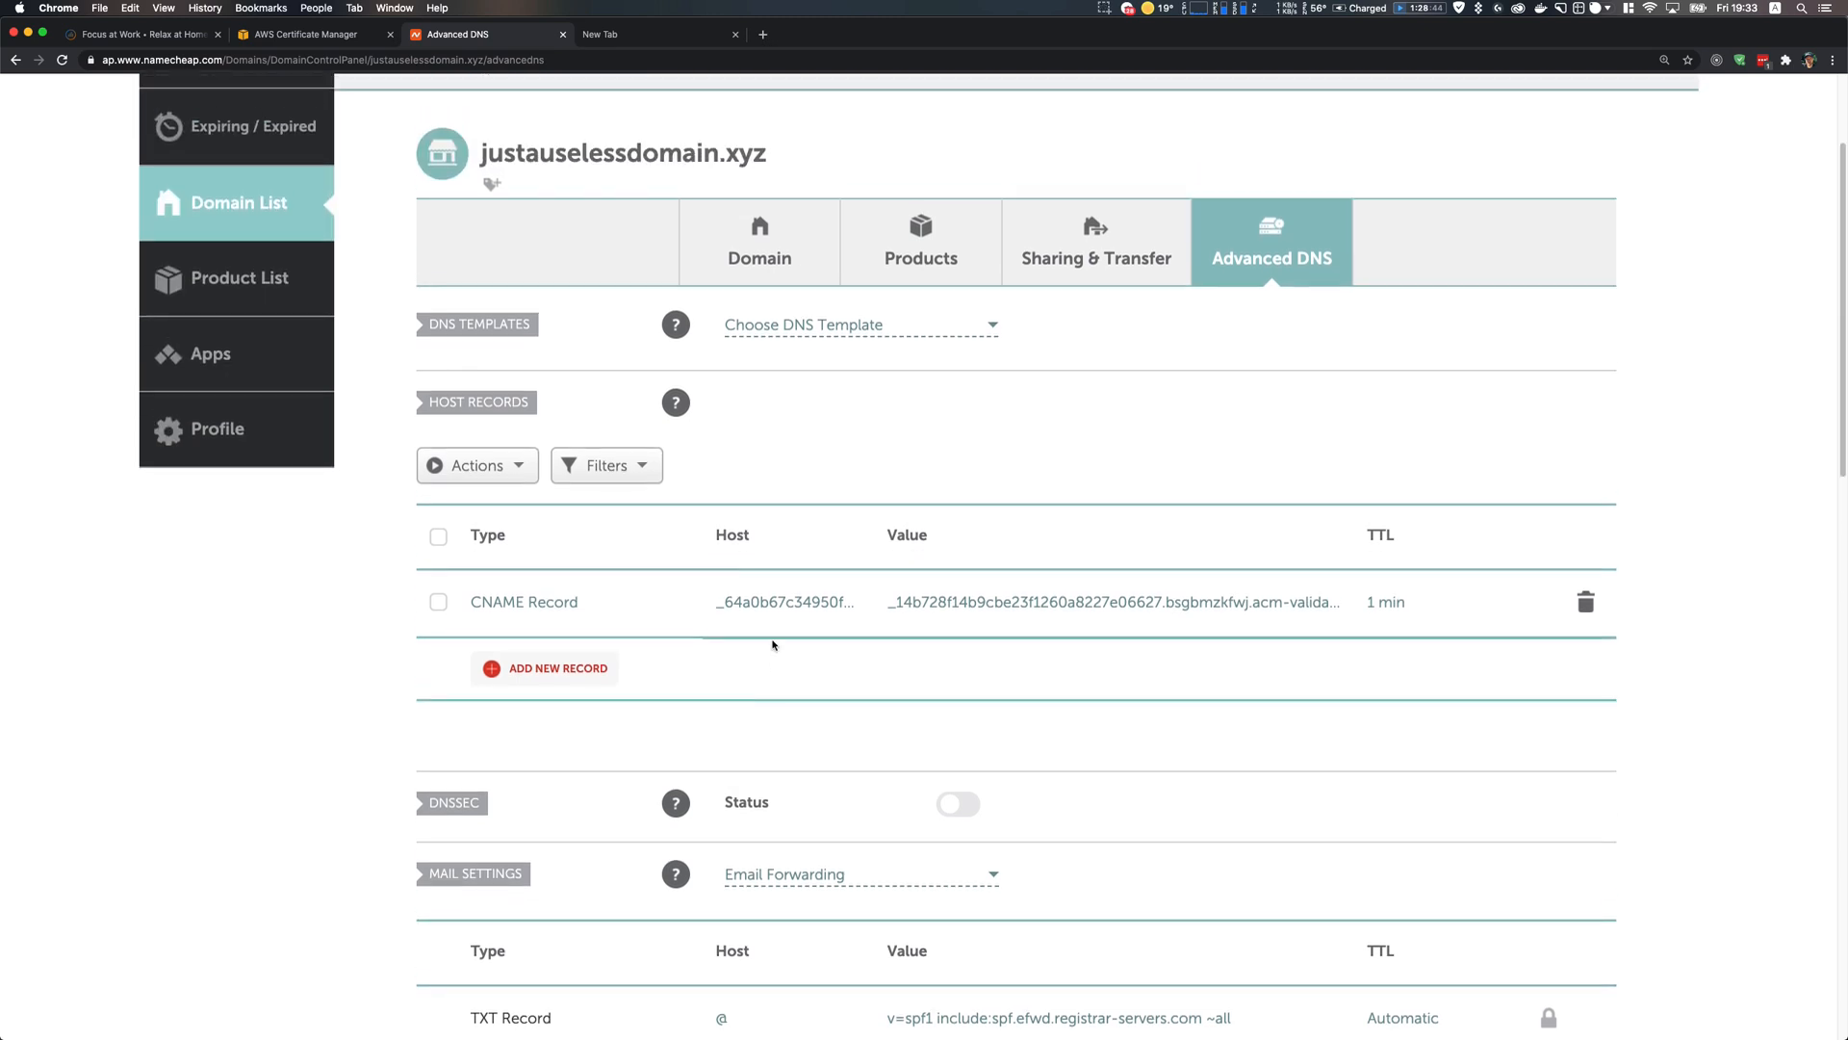
{"action": "scroll", "coordinate": [773, 645], "scroll_direction": "up", "scroll_amount": 3}
{"action": "scroll", "coordinate": [773, 645], "scroll_direction": "down", "scroll_amount": 3}
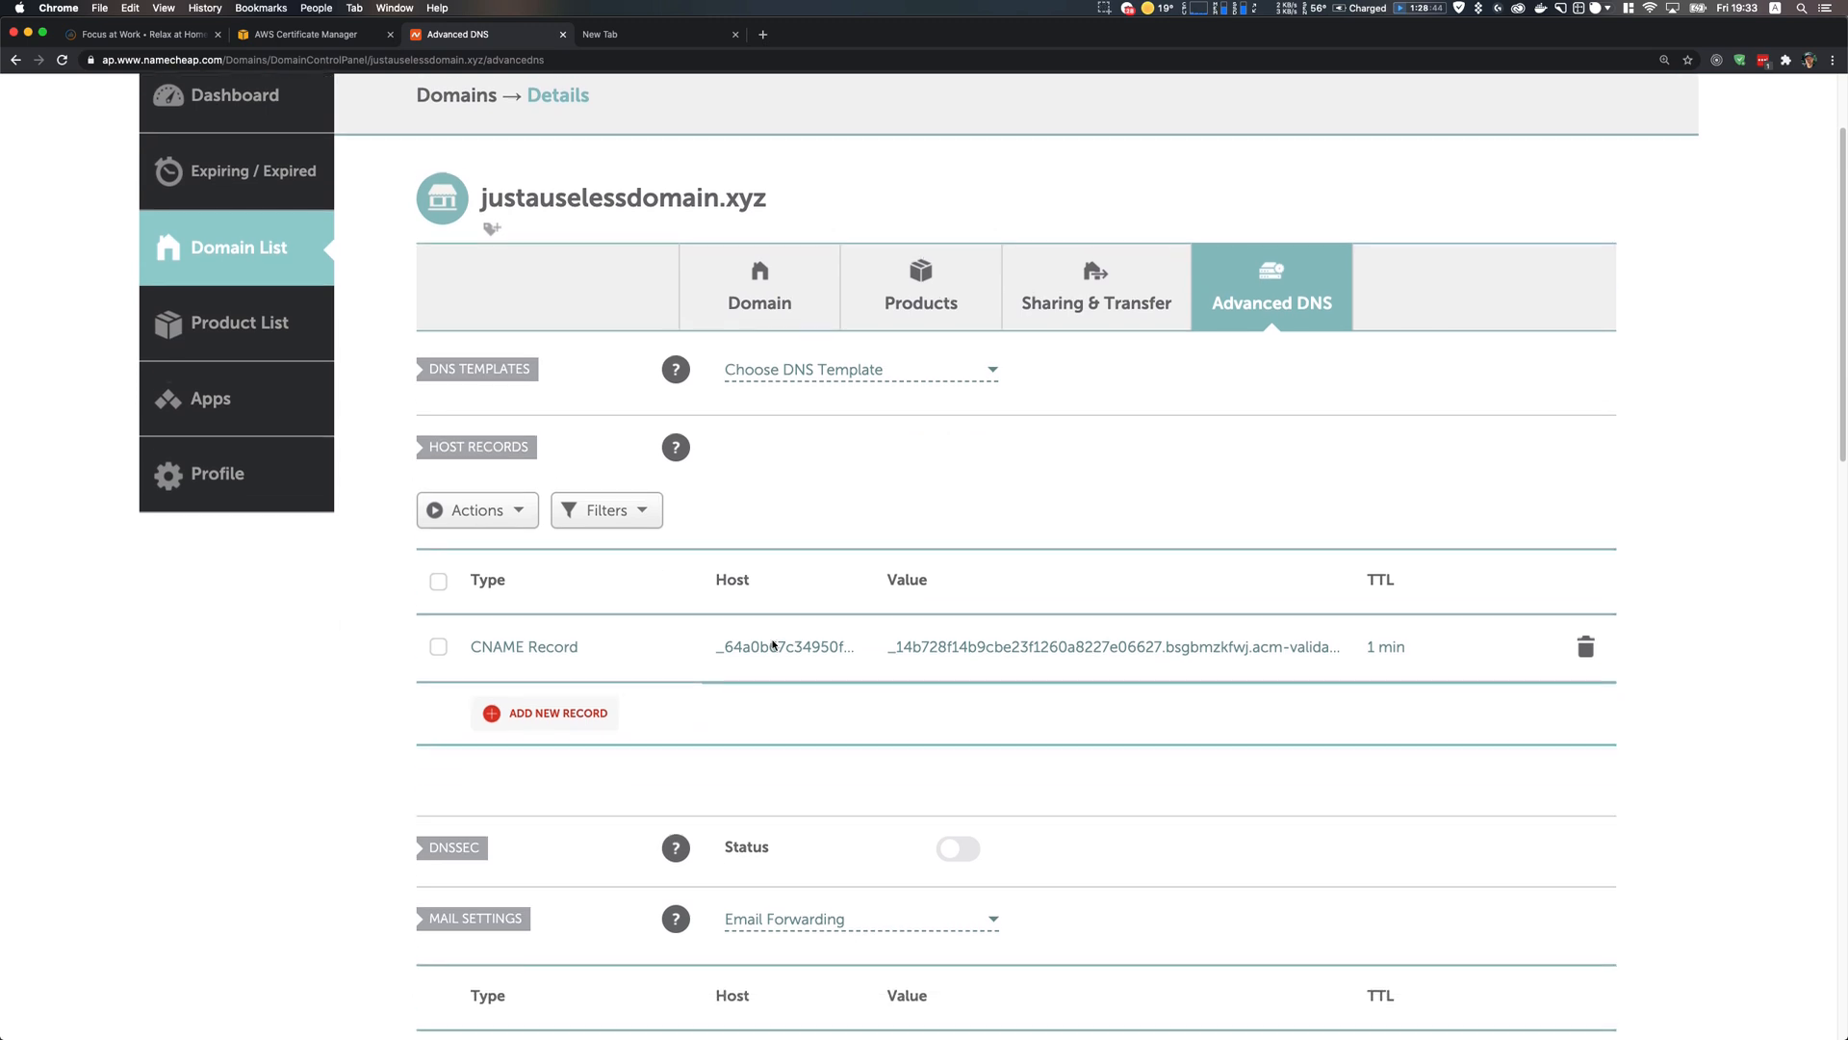
Return to the AWS certificate request, continue past its validation page and refresh the certificate list to check the validation status
{"action": "scroll", "coordinate": [773, 645], "scroll_direction": "down", "scroll_amount": 2}
{"action": "left_click", "coordinate": [308, 34]}
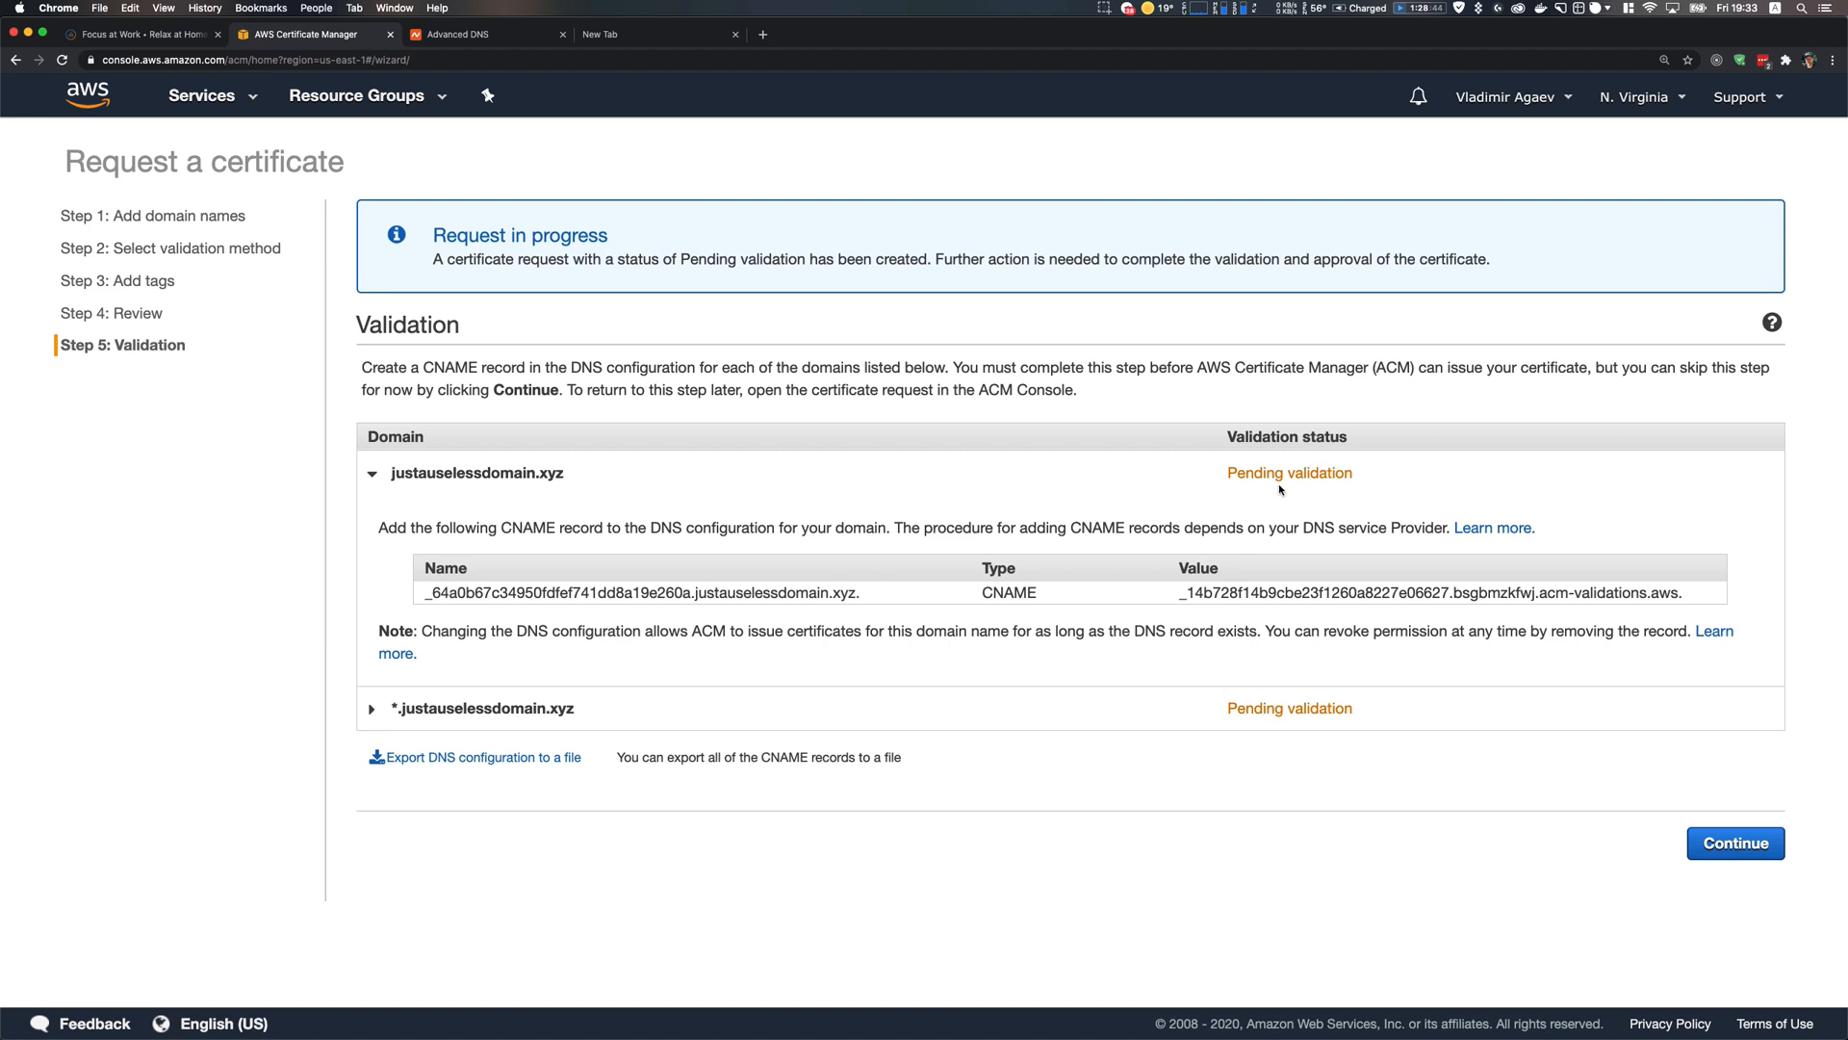
{"action": "left_click", "coordinate": [838, 593]}
{"action": "key", "text": "super+c"}
{"action": "left_click", "coordinate": [1751, 841]}
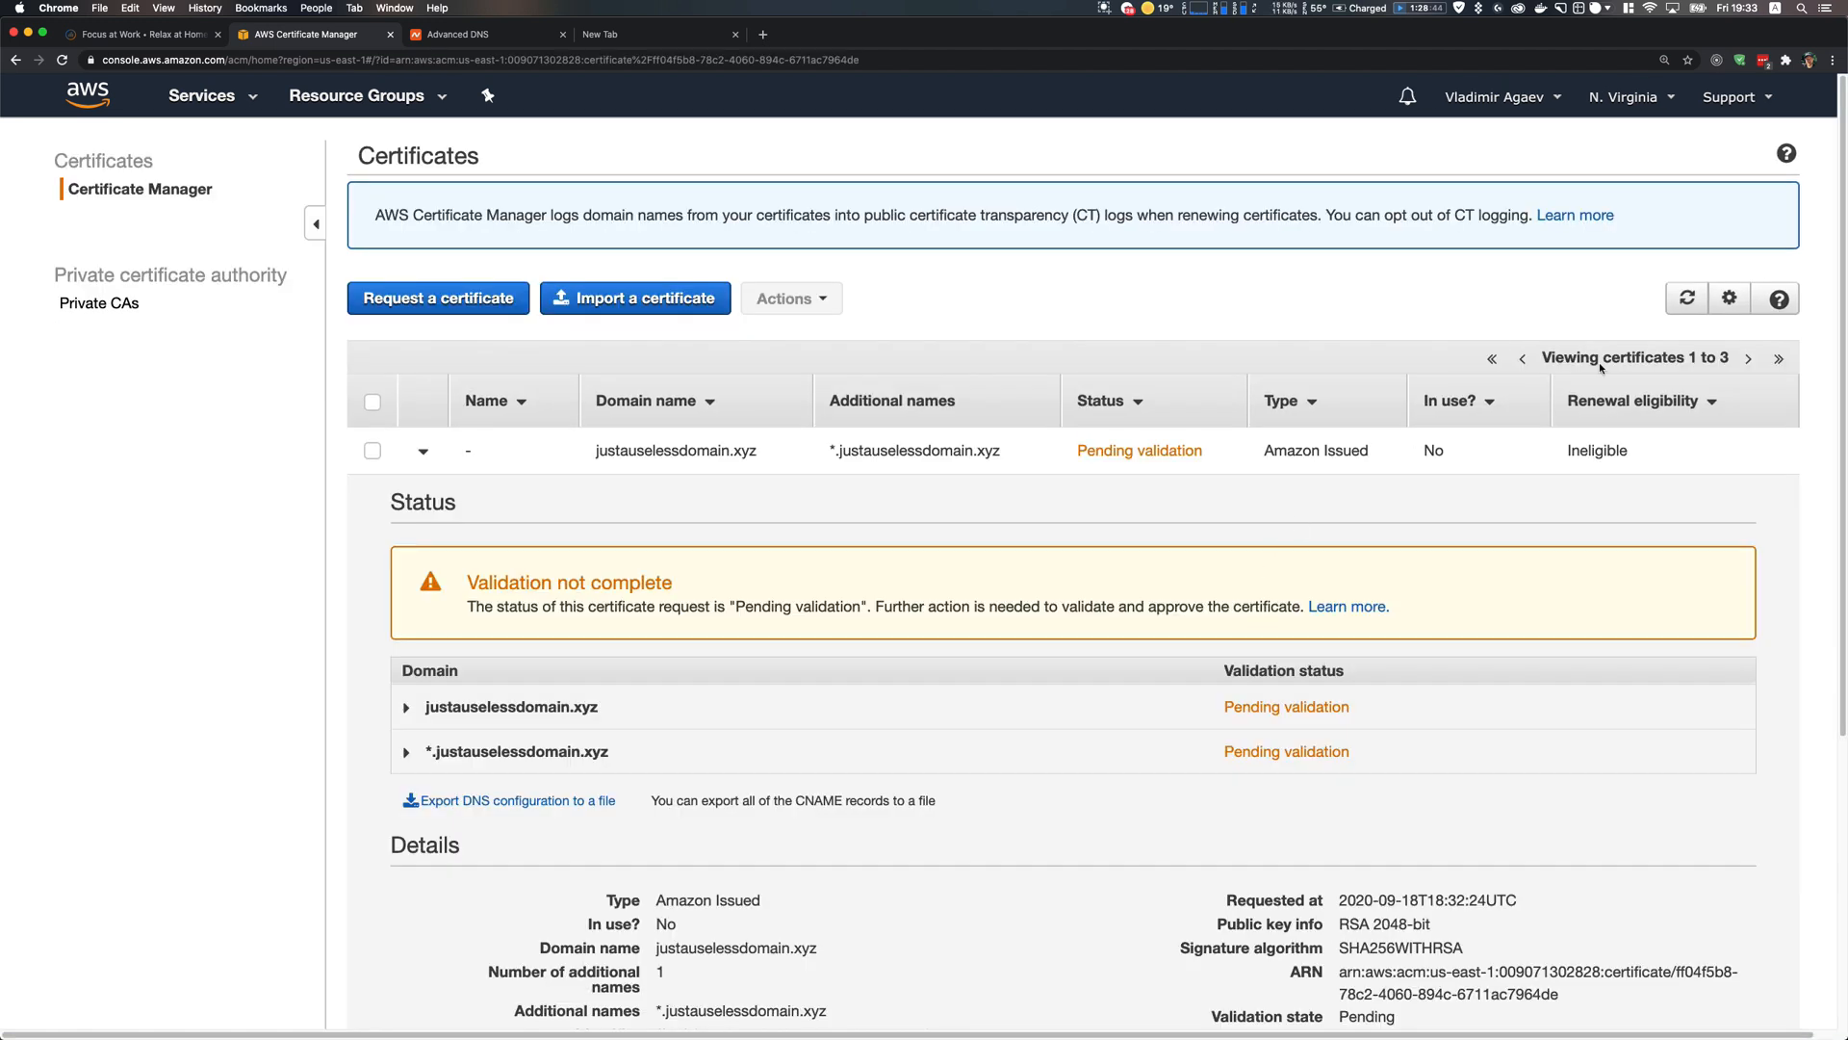
{"action": "left_click", "coordinate": [1688, 298]}
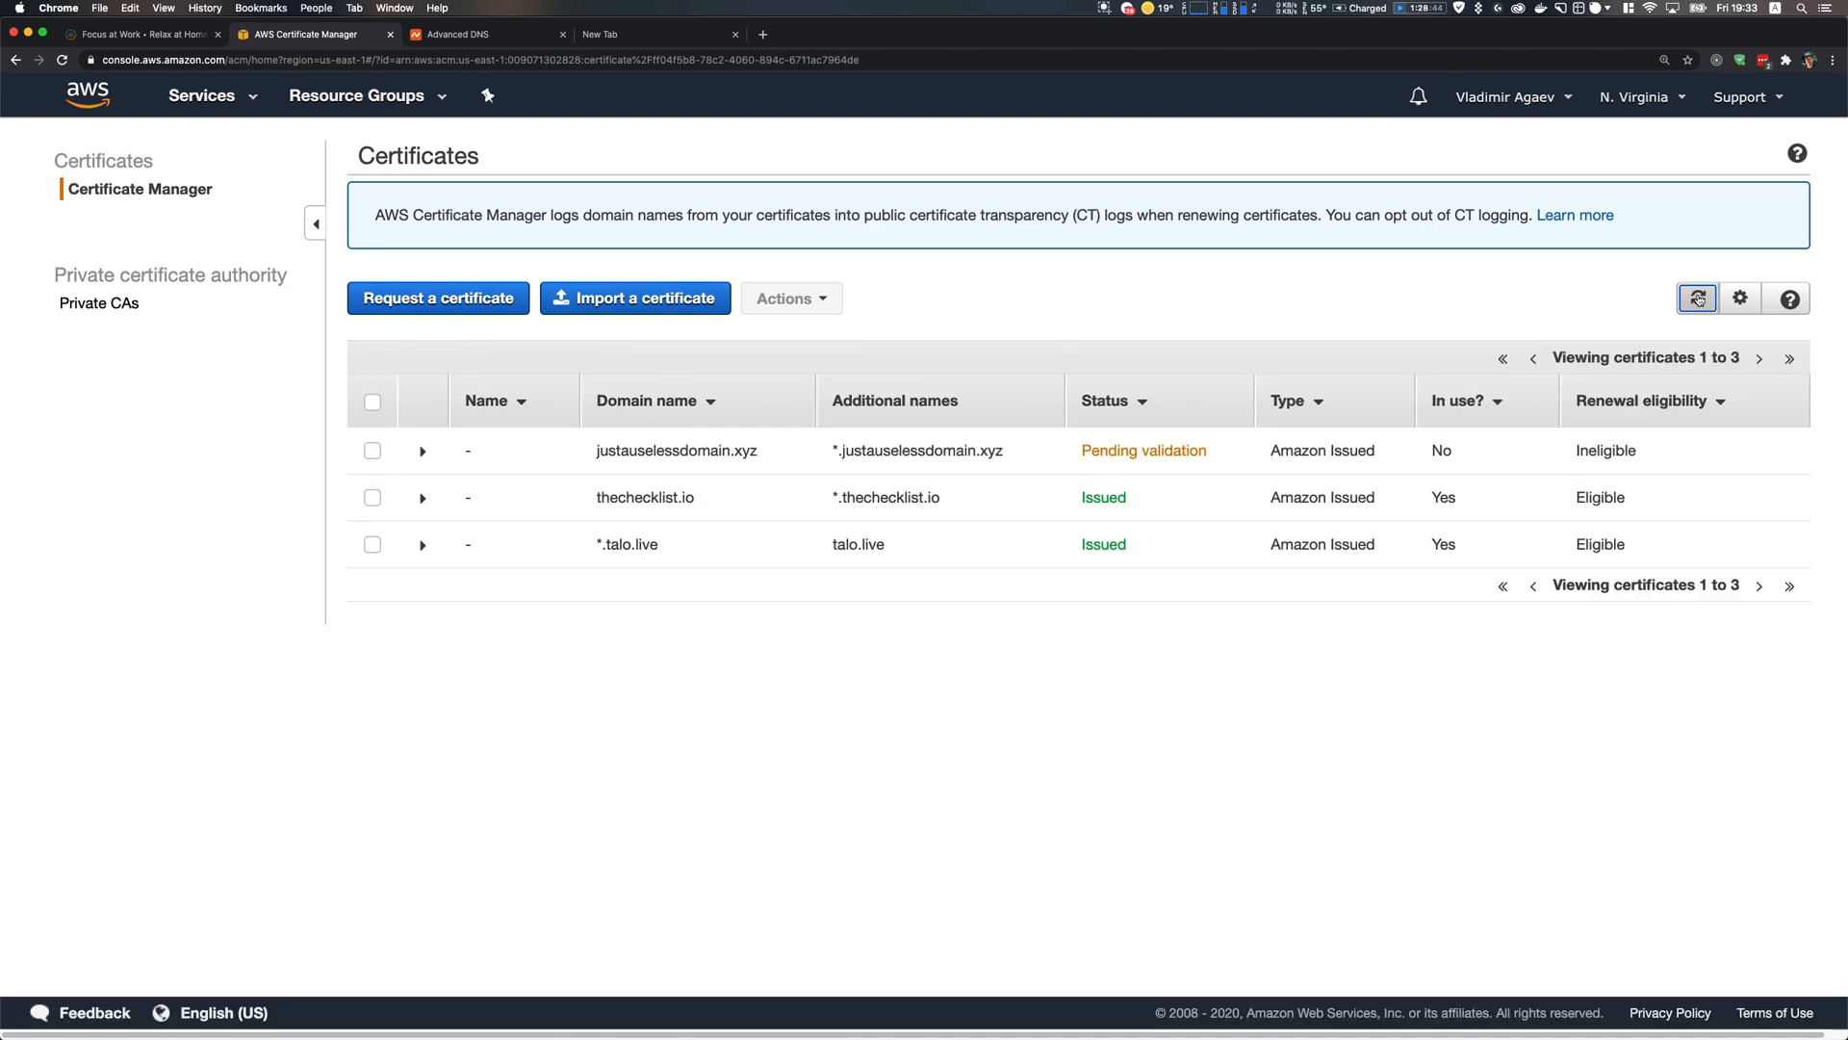
{"action": "left_click", "coordinate": [1699, 300]}
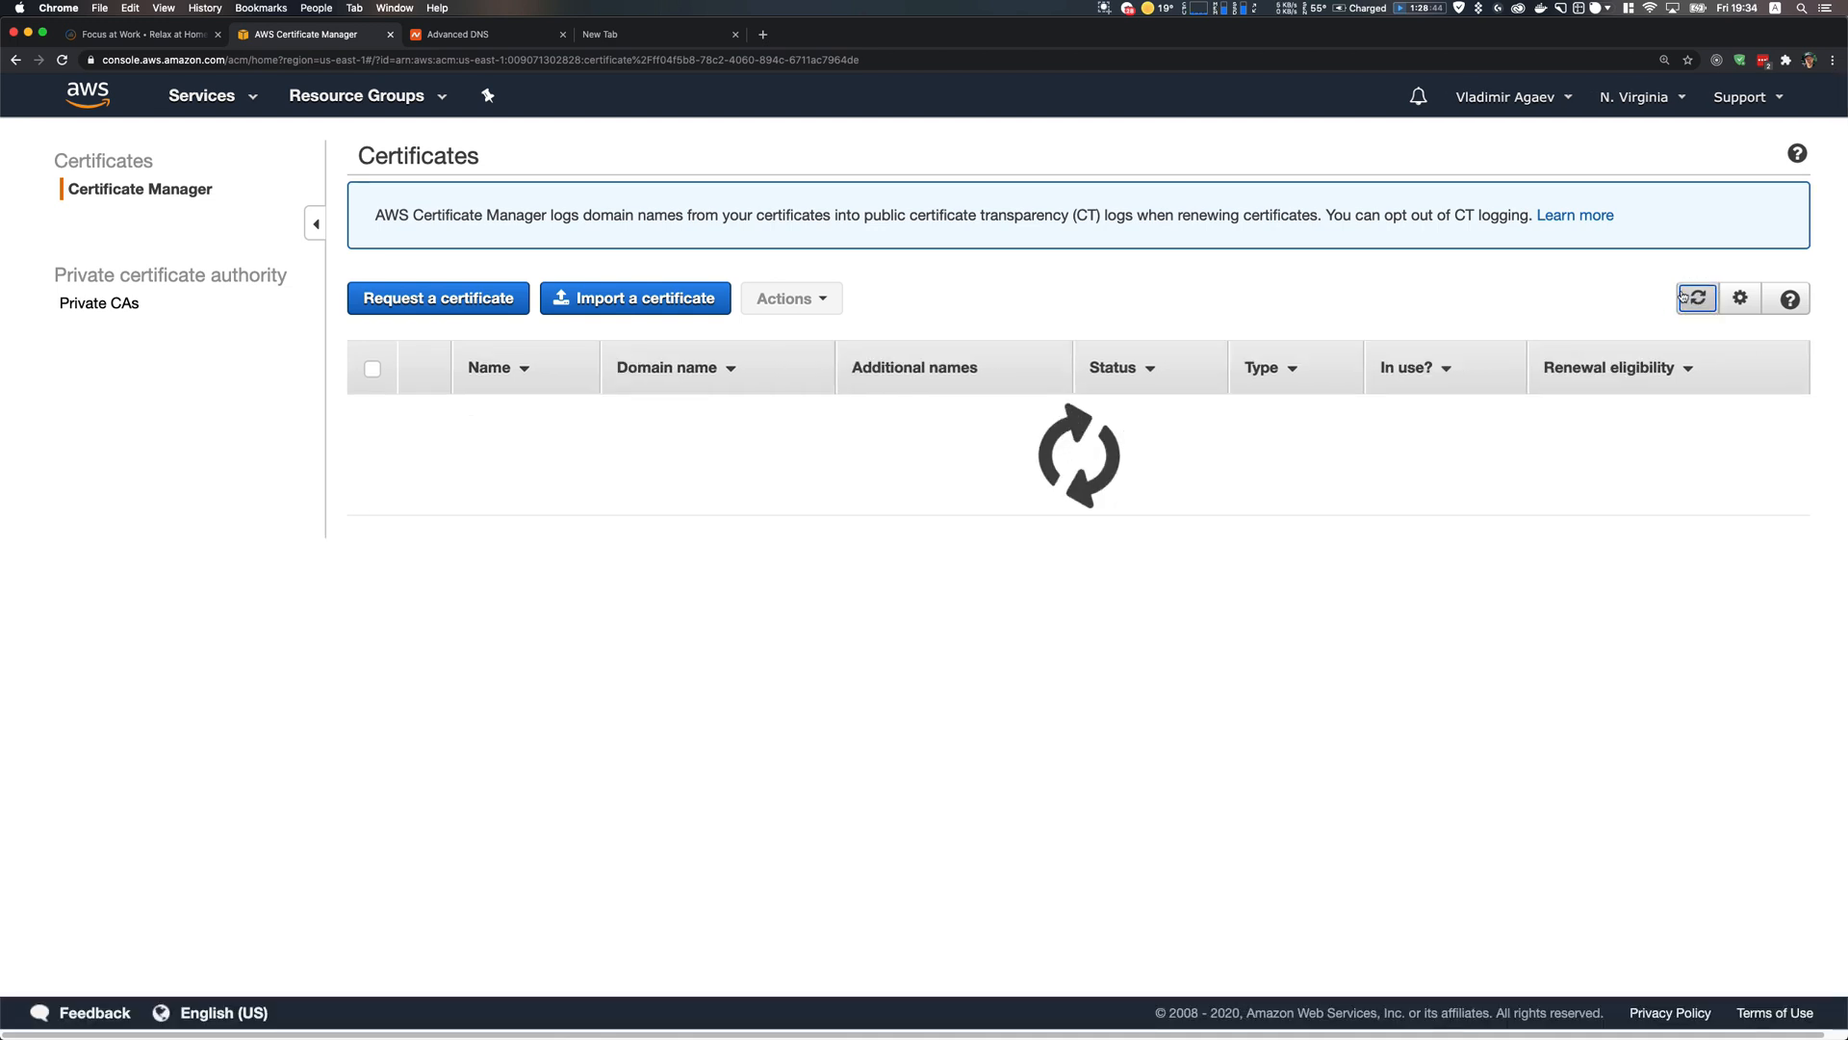
{"action": "left_click", "coordinate": [1107, 10]}
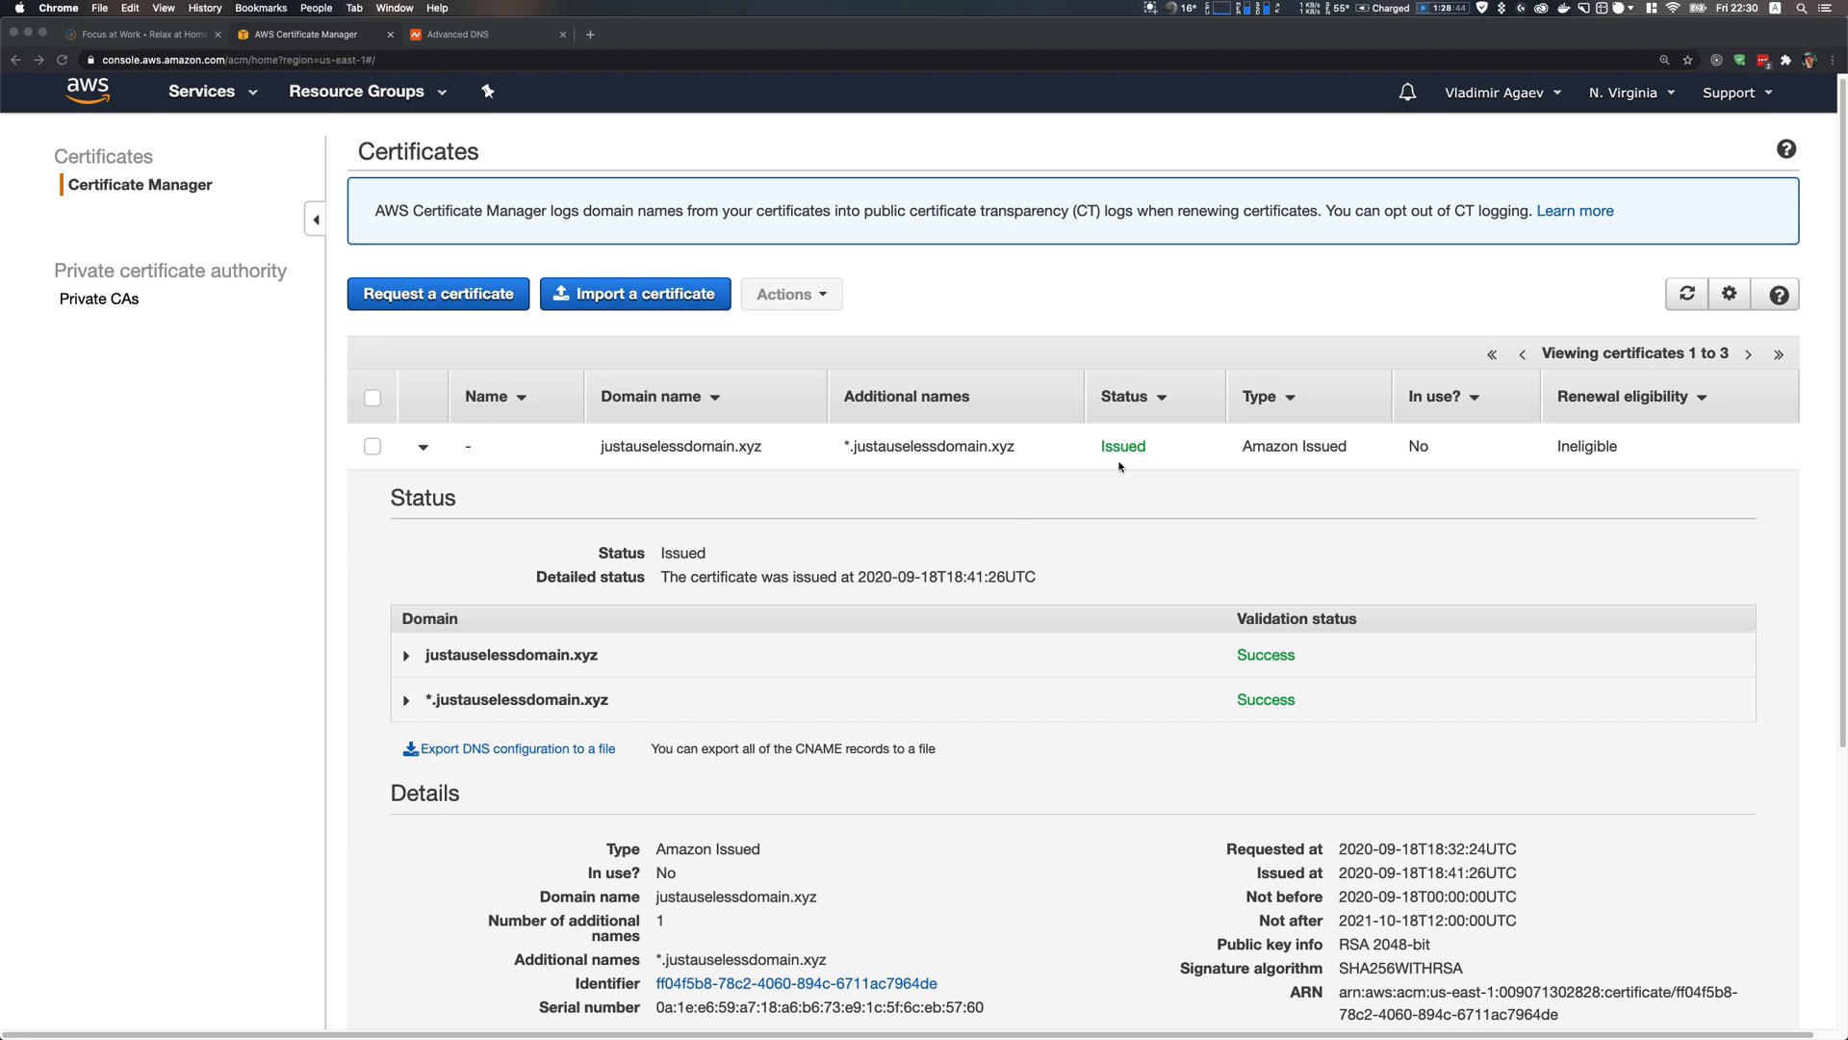
Open the Route 53 service, go to its hosted zones and start creating a new hosted zone
{"action": "left_click", "coordinate": [204, 92]}
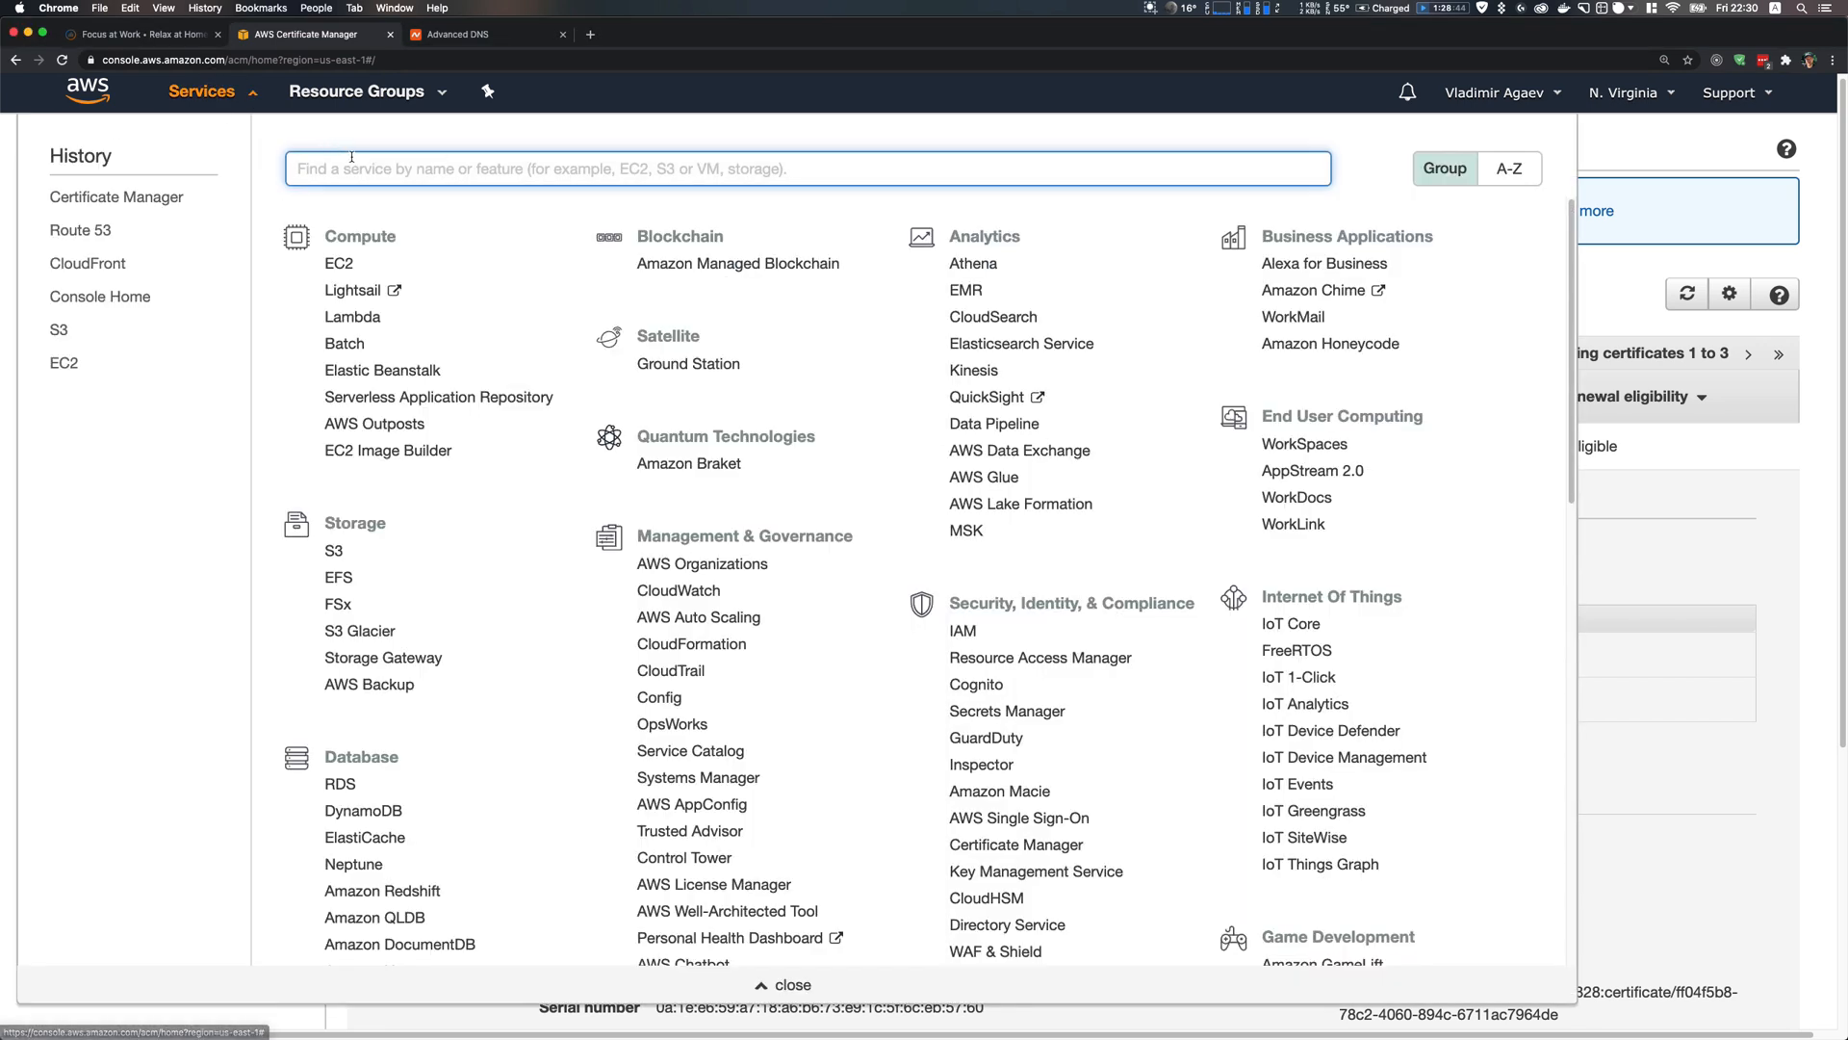
{"action": "type", "text": "route"}
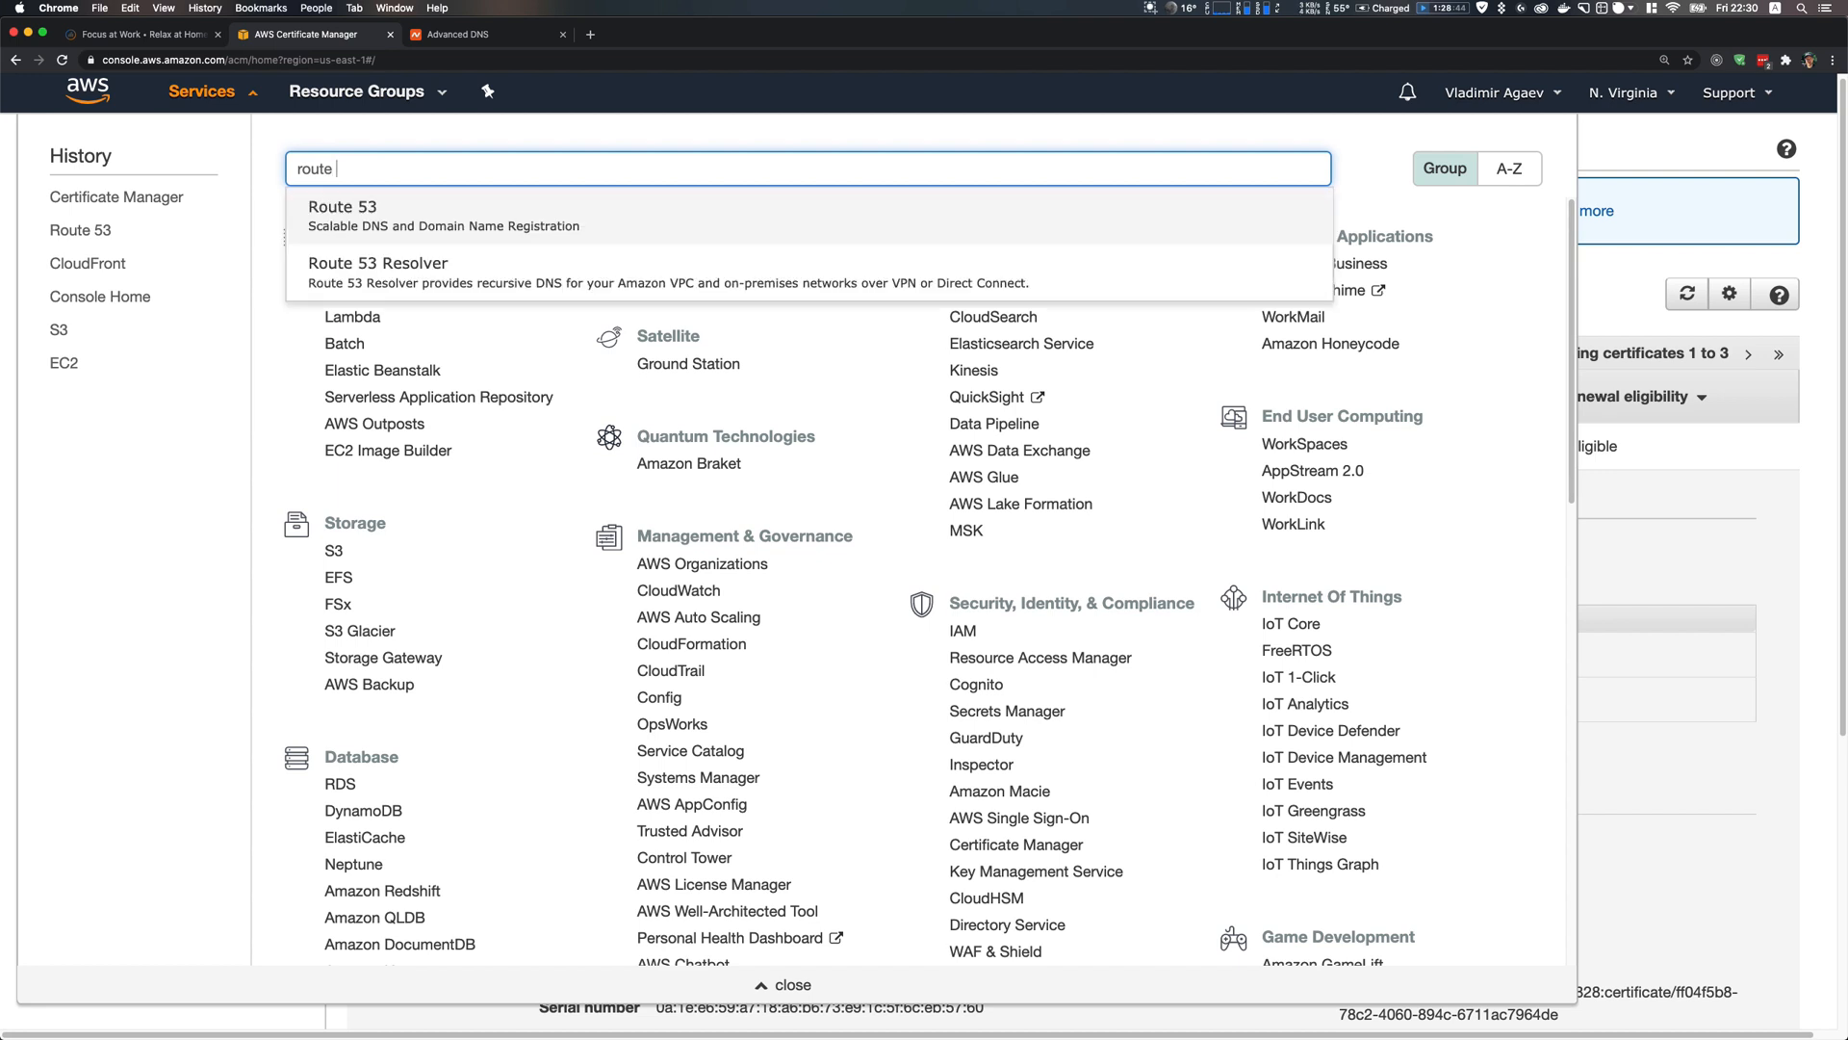
{"action": "left_click", "coordinate": [382, 205]}
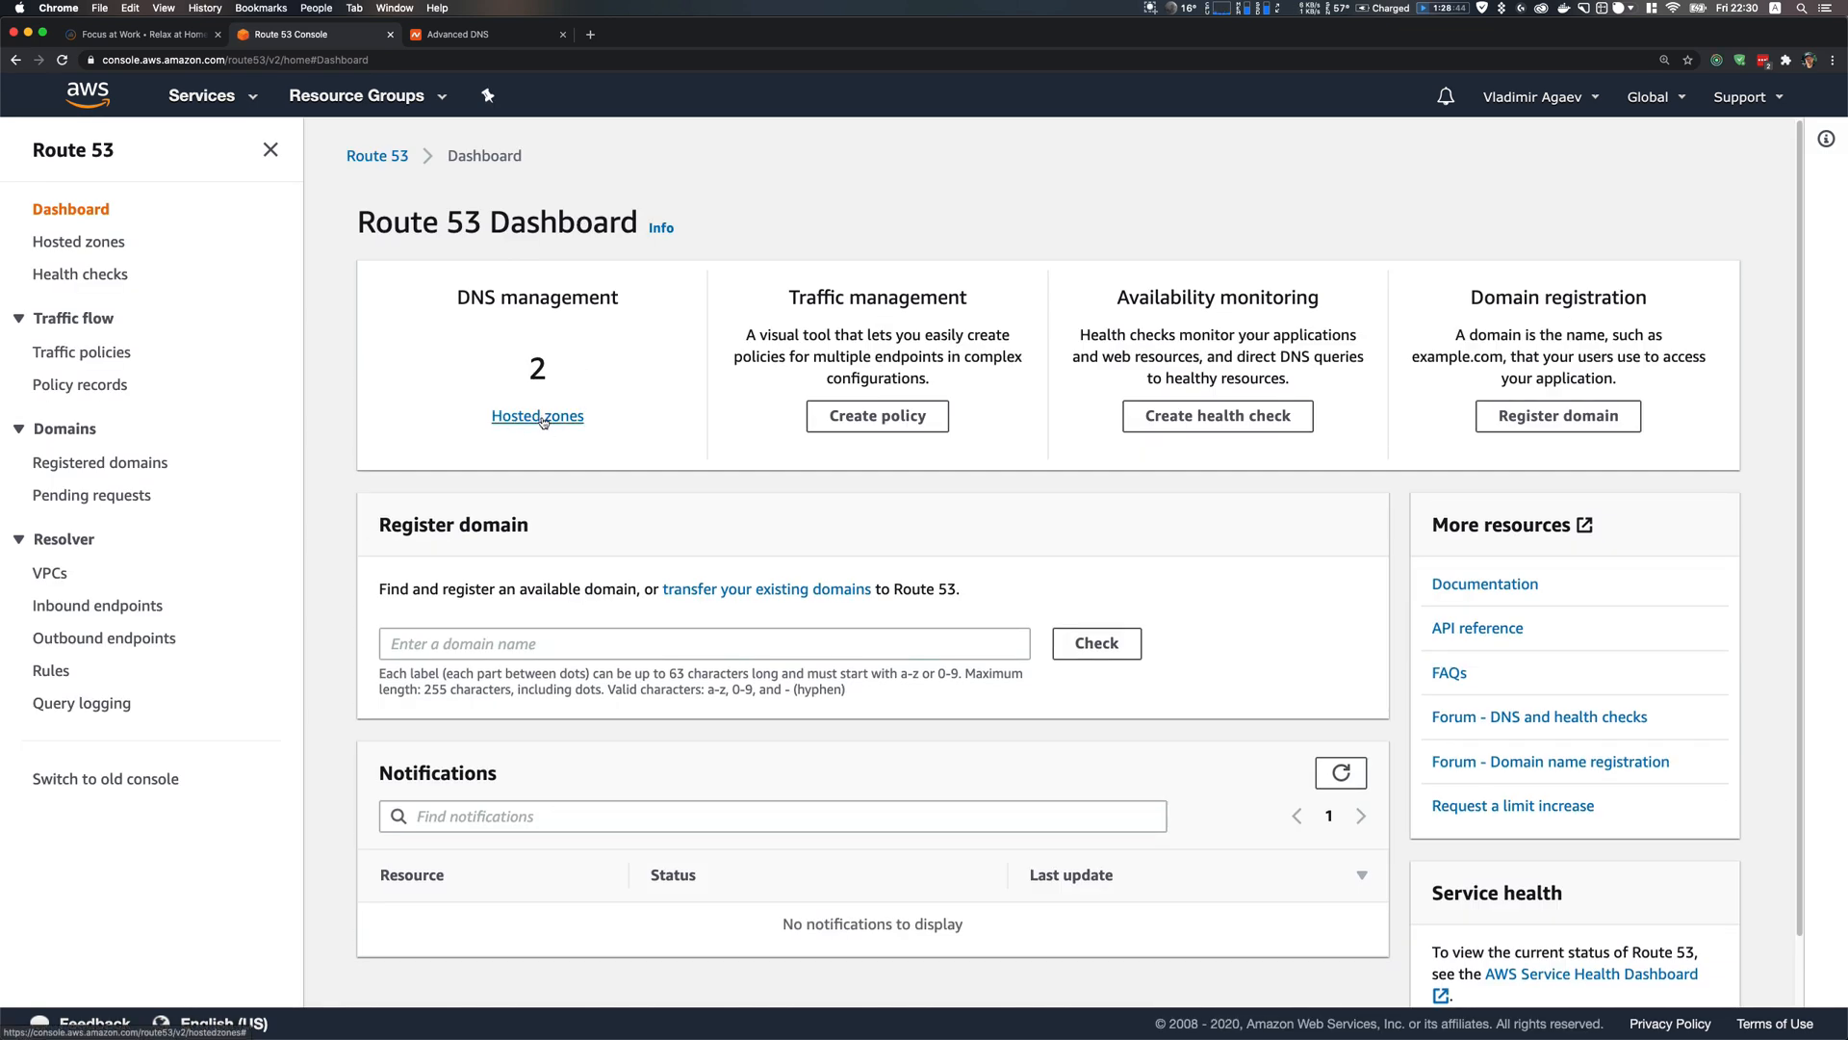
{"action": "left_click", "coordinate": [79, 241]}
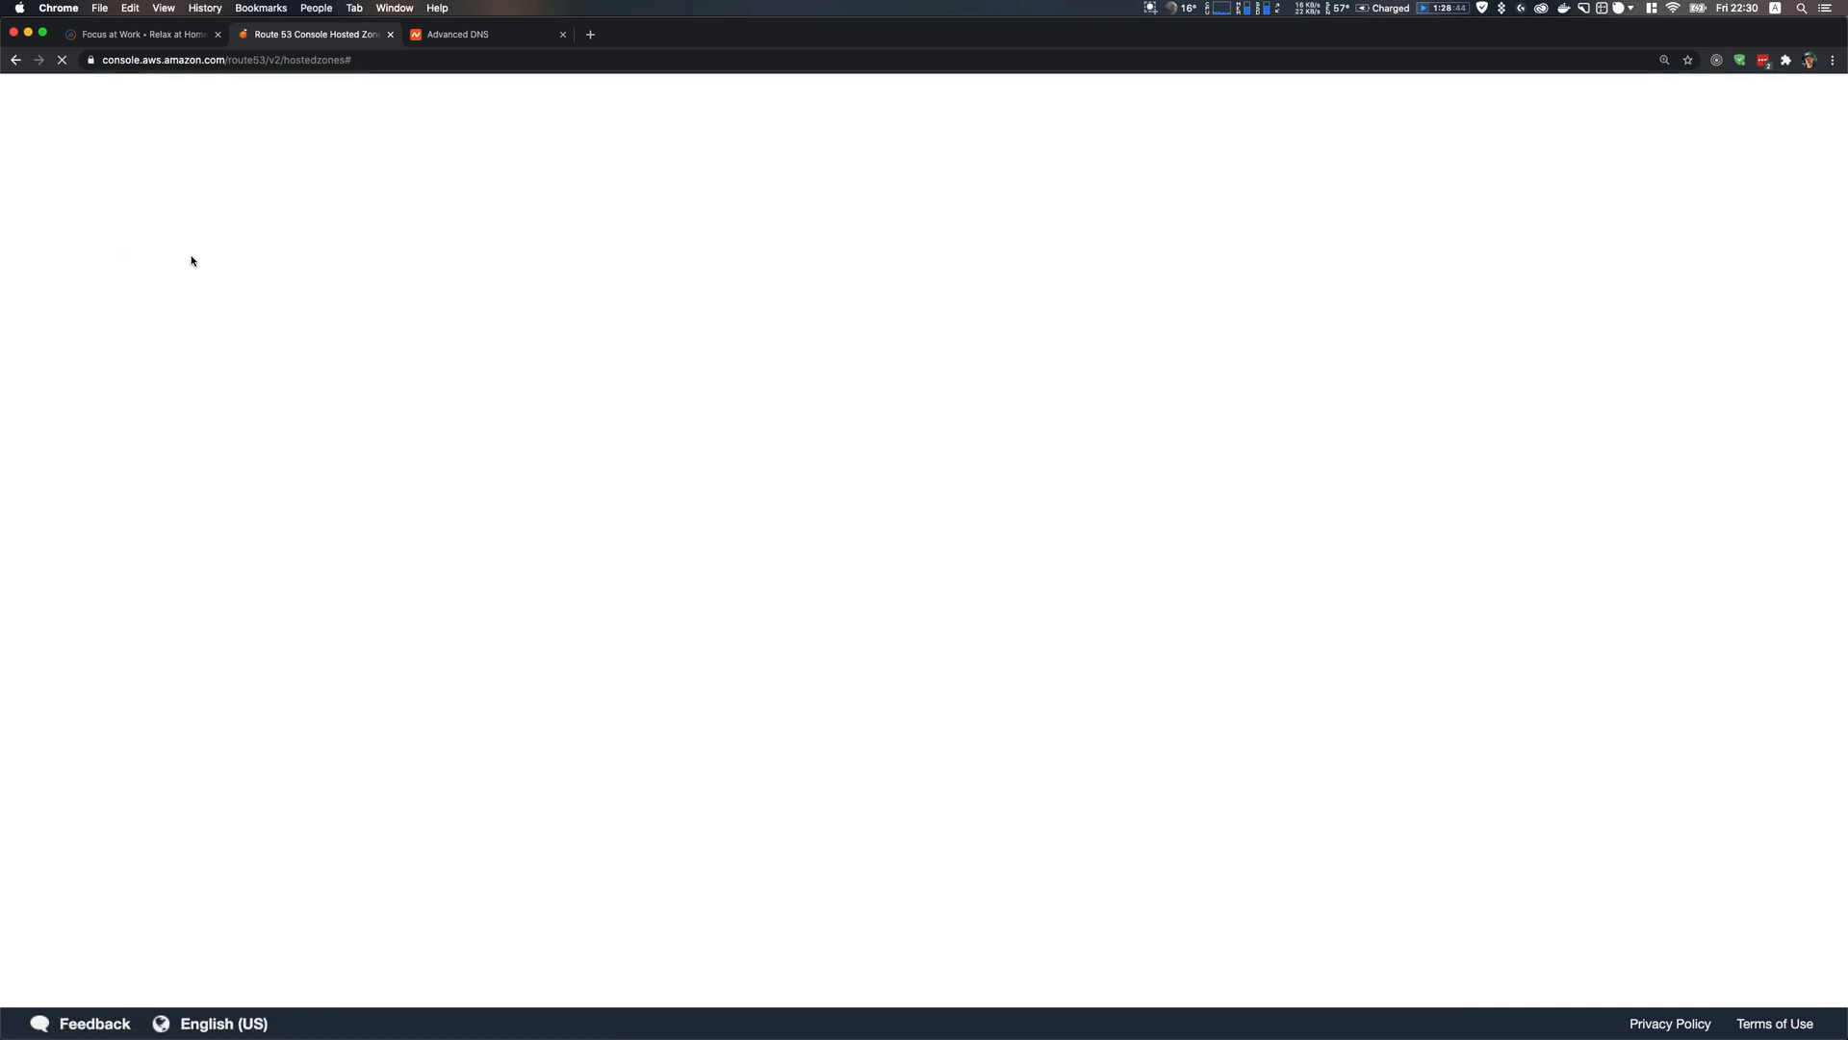
{"action": "left_click", "coordinate": [1623, 479]}
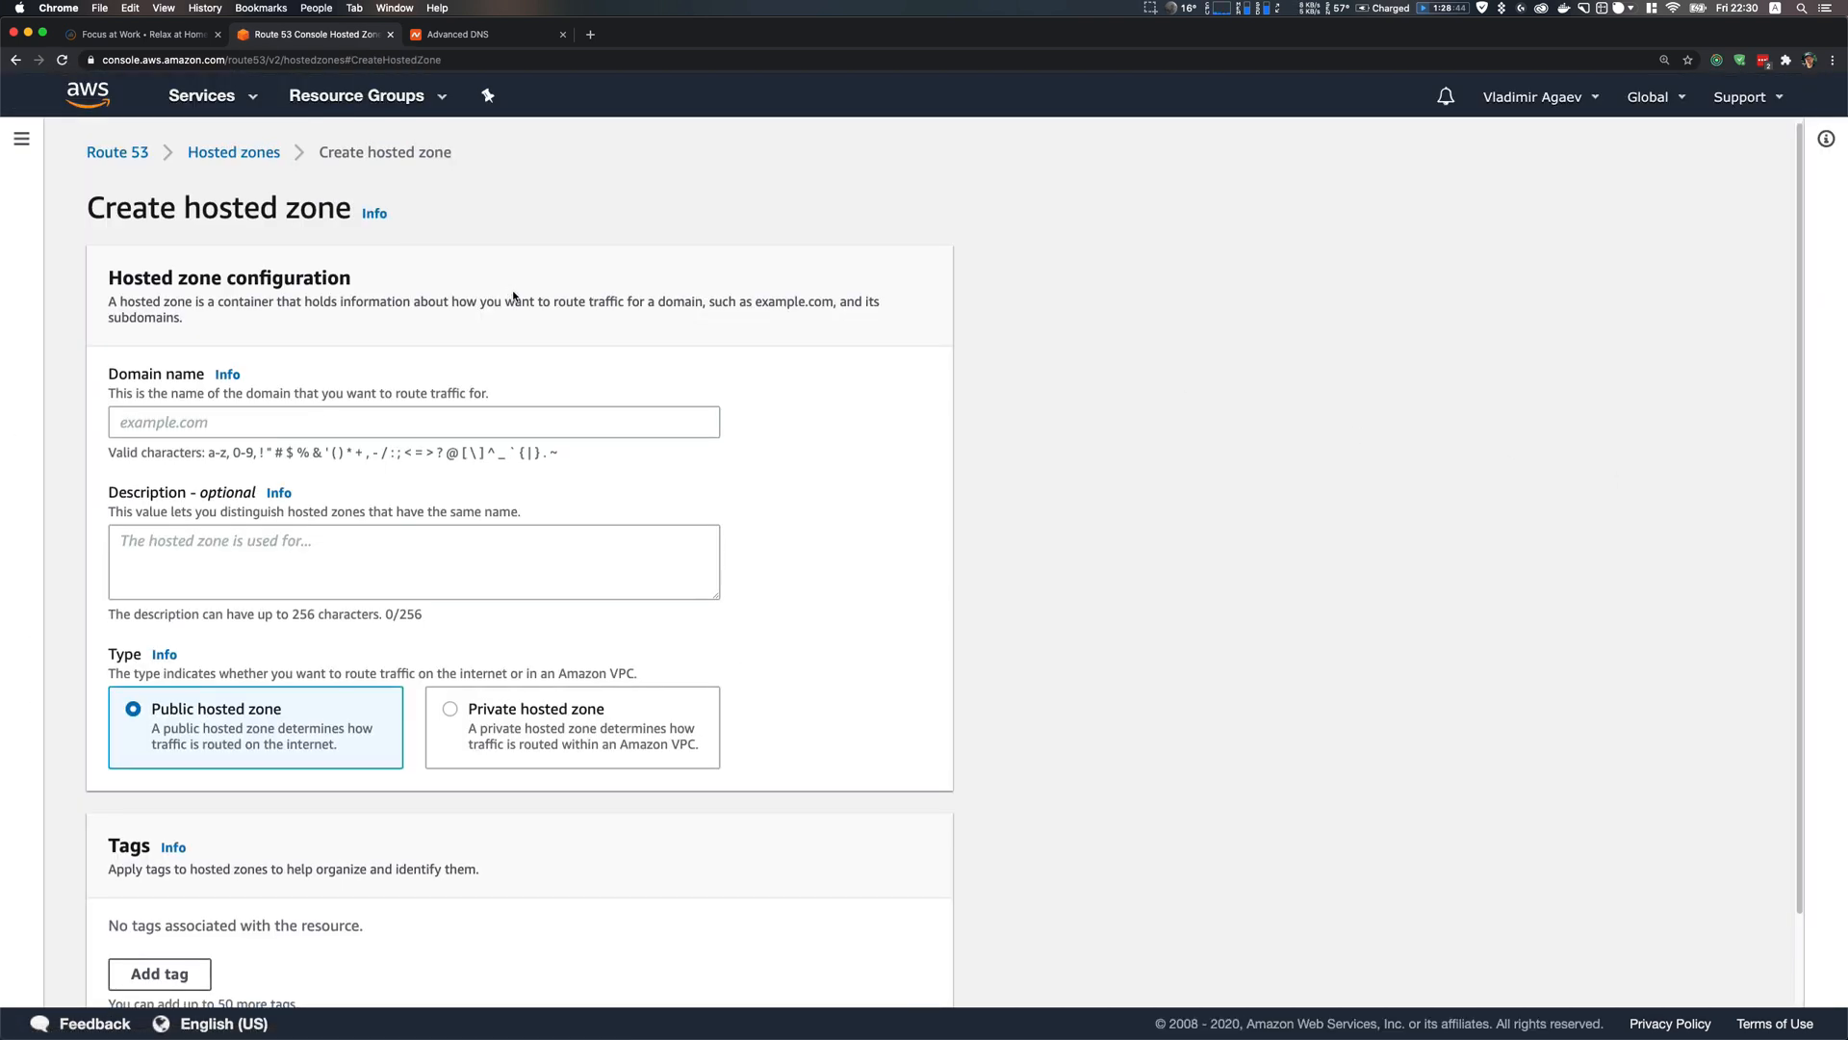
Copy the domain name from Namecheap and create a public hosted zone for justauselessdomain.xyz in Route 53
{"action": "left_click", "coordinate": [479, 42]}
{"action": "left_click_drag", "start_coordinate": [778, 346], "coordinate": [478, 347]}
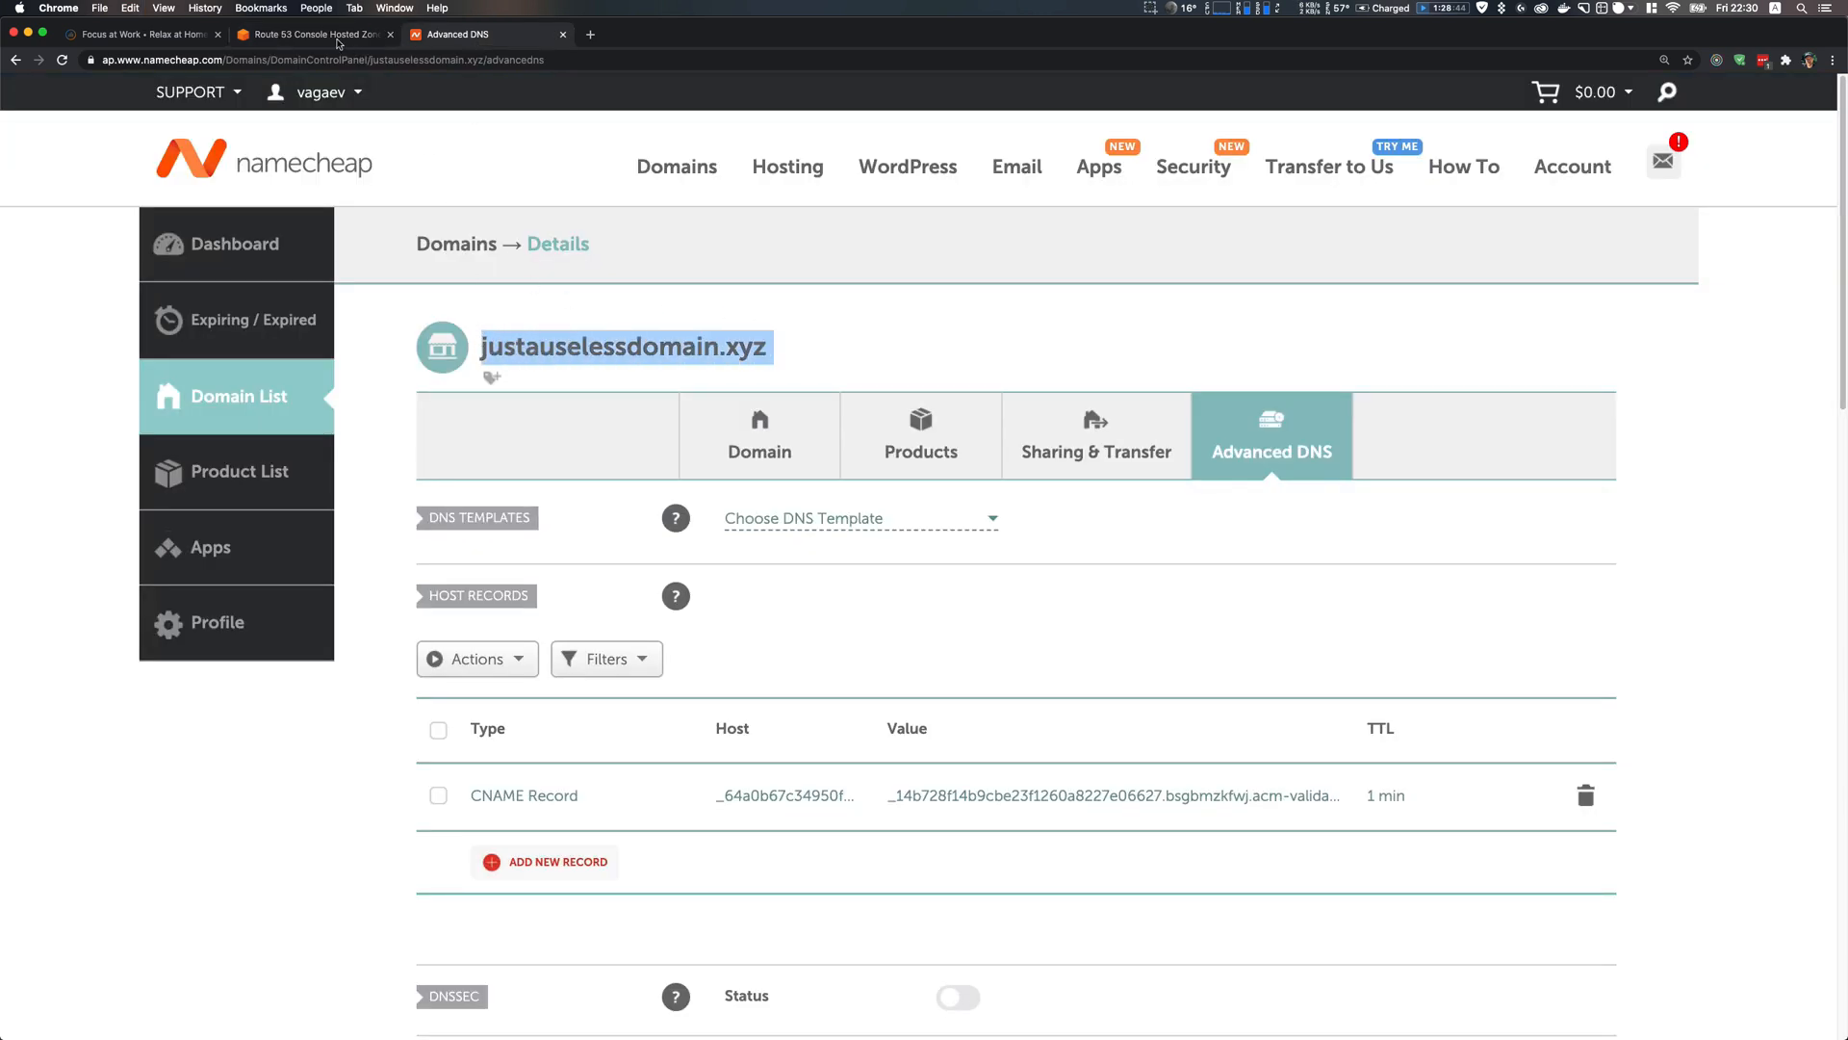
{"action": "left_click", "coordinate": [339, 44]}
{"action": "left_click", "coordinate": [240, 421]}
{"action": "key", "text": "super+v"}
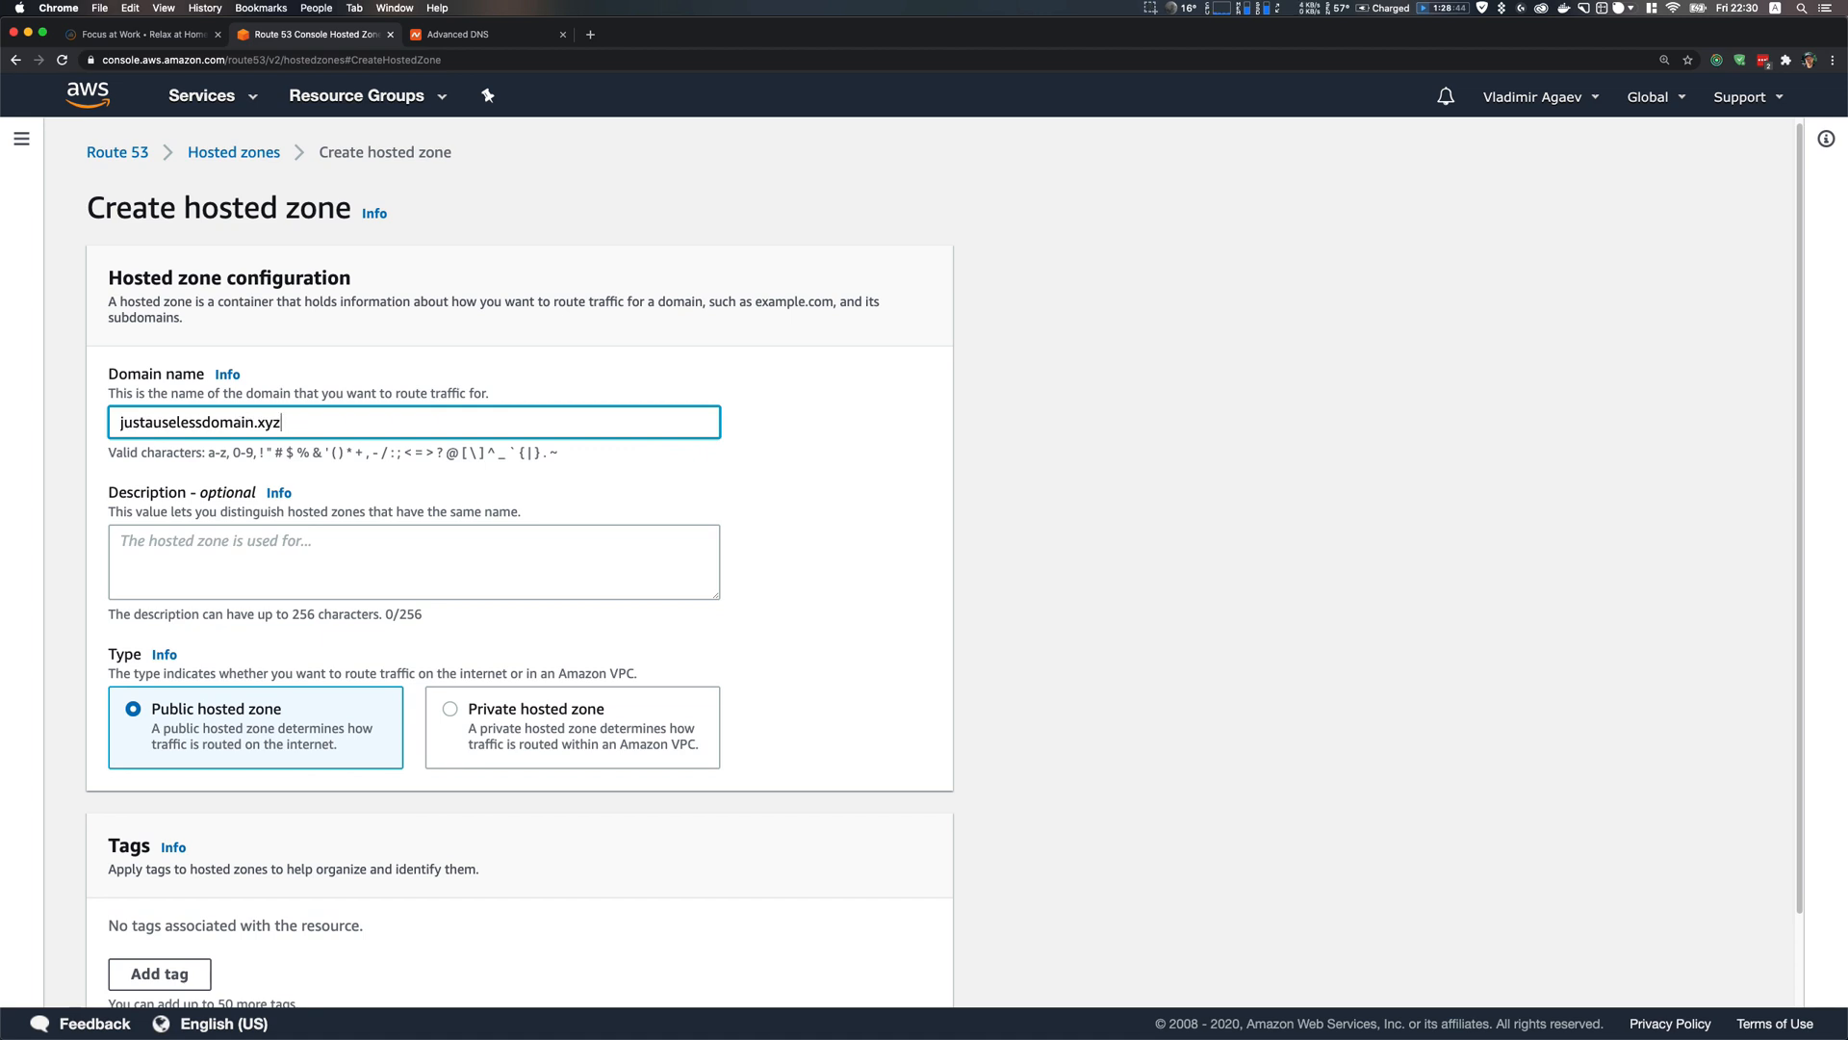
{"action": "scroll", "coordinate": [251, 628], "scroll_direction": "down", "scroll_amount": 3}
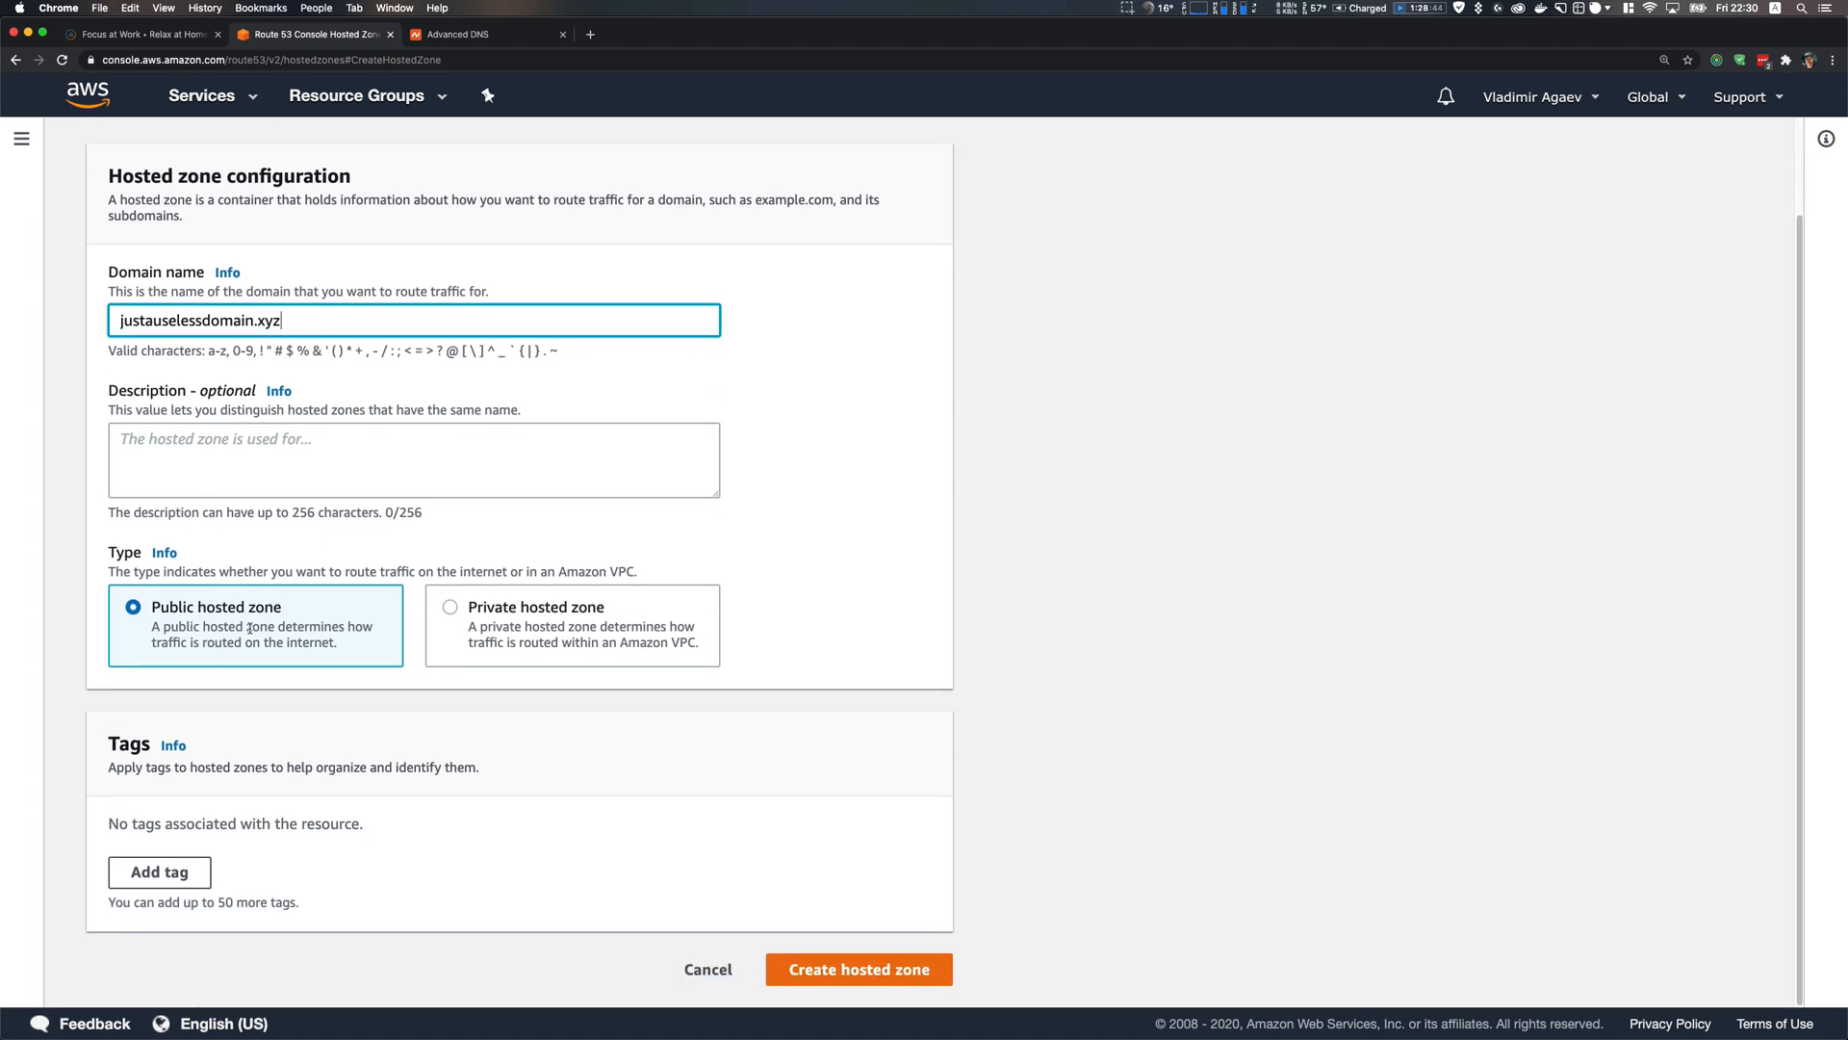
{"action": "left_click", "coordinate": [845, 970]}
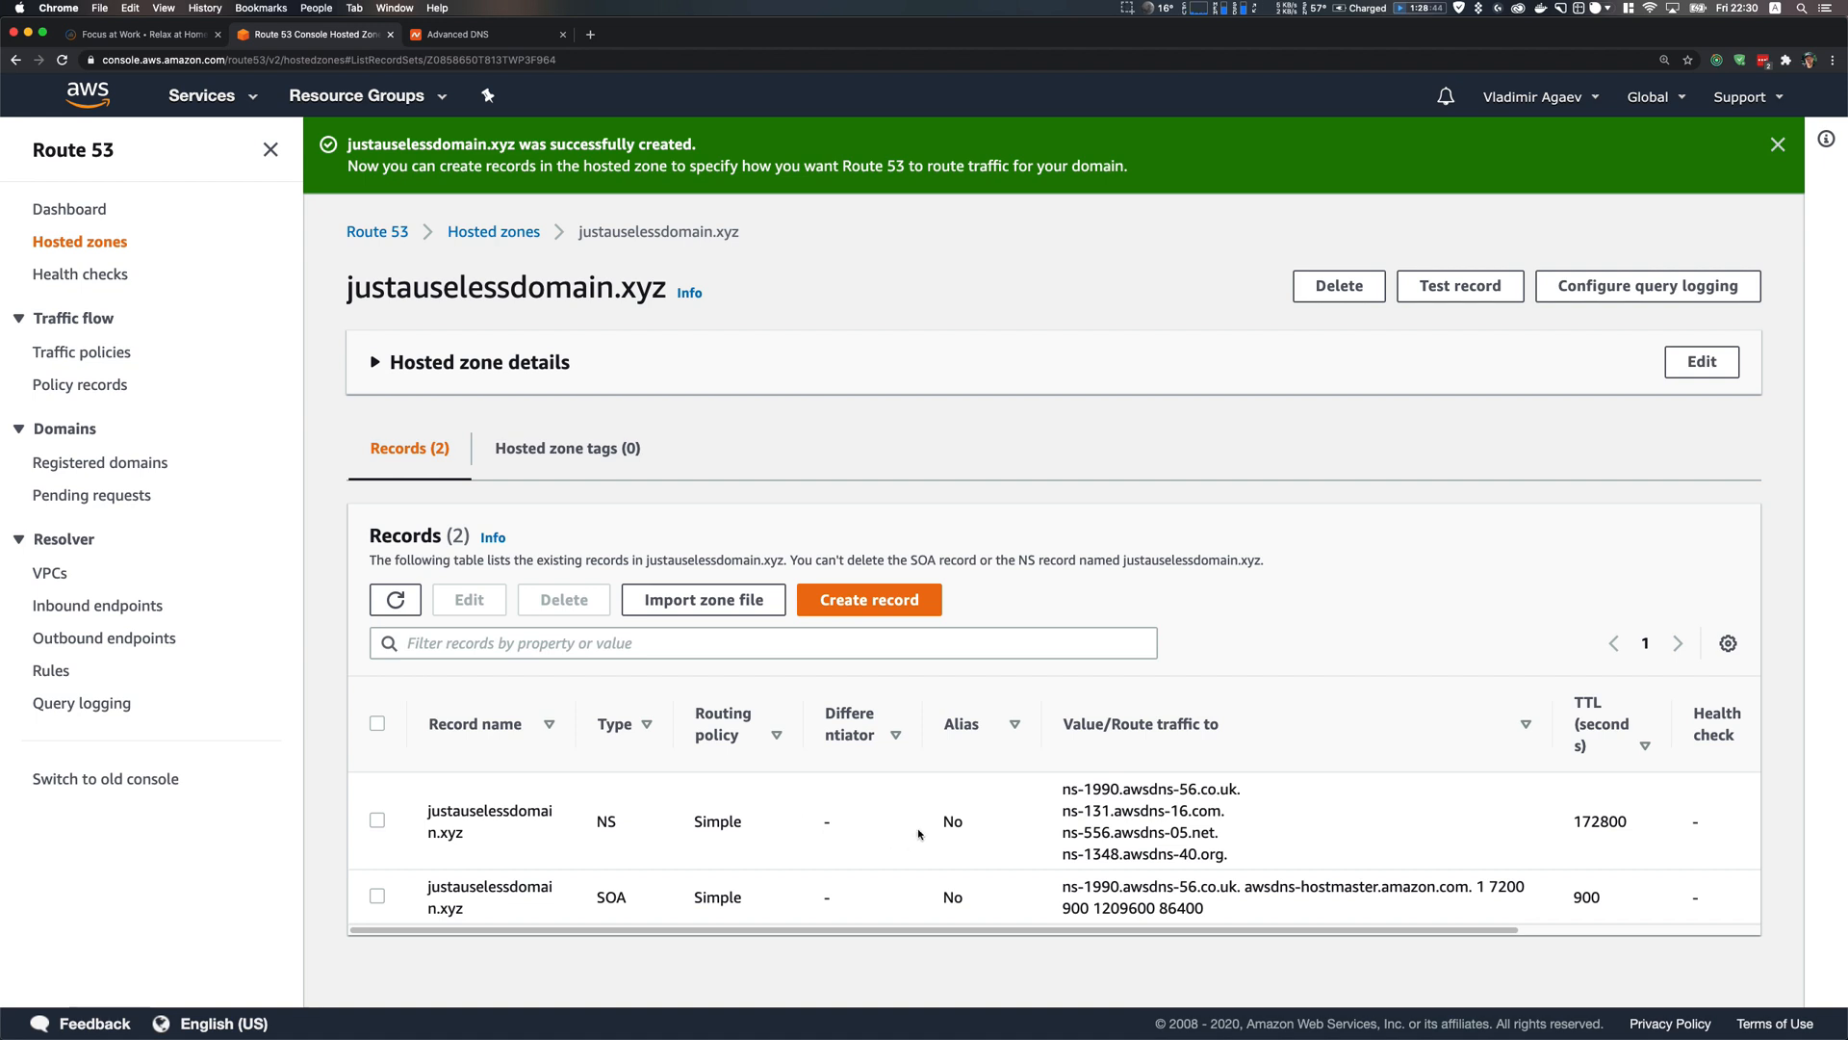
Open the domain's main settings on Namecheap and switch its nameservers to Custom DNS
{"action": "left_click_drag", "start_coordinate": [1238, 860], "coordinate": [1063, 784]}
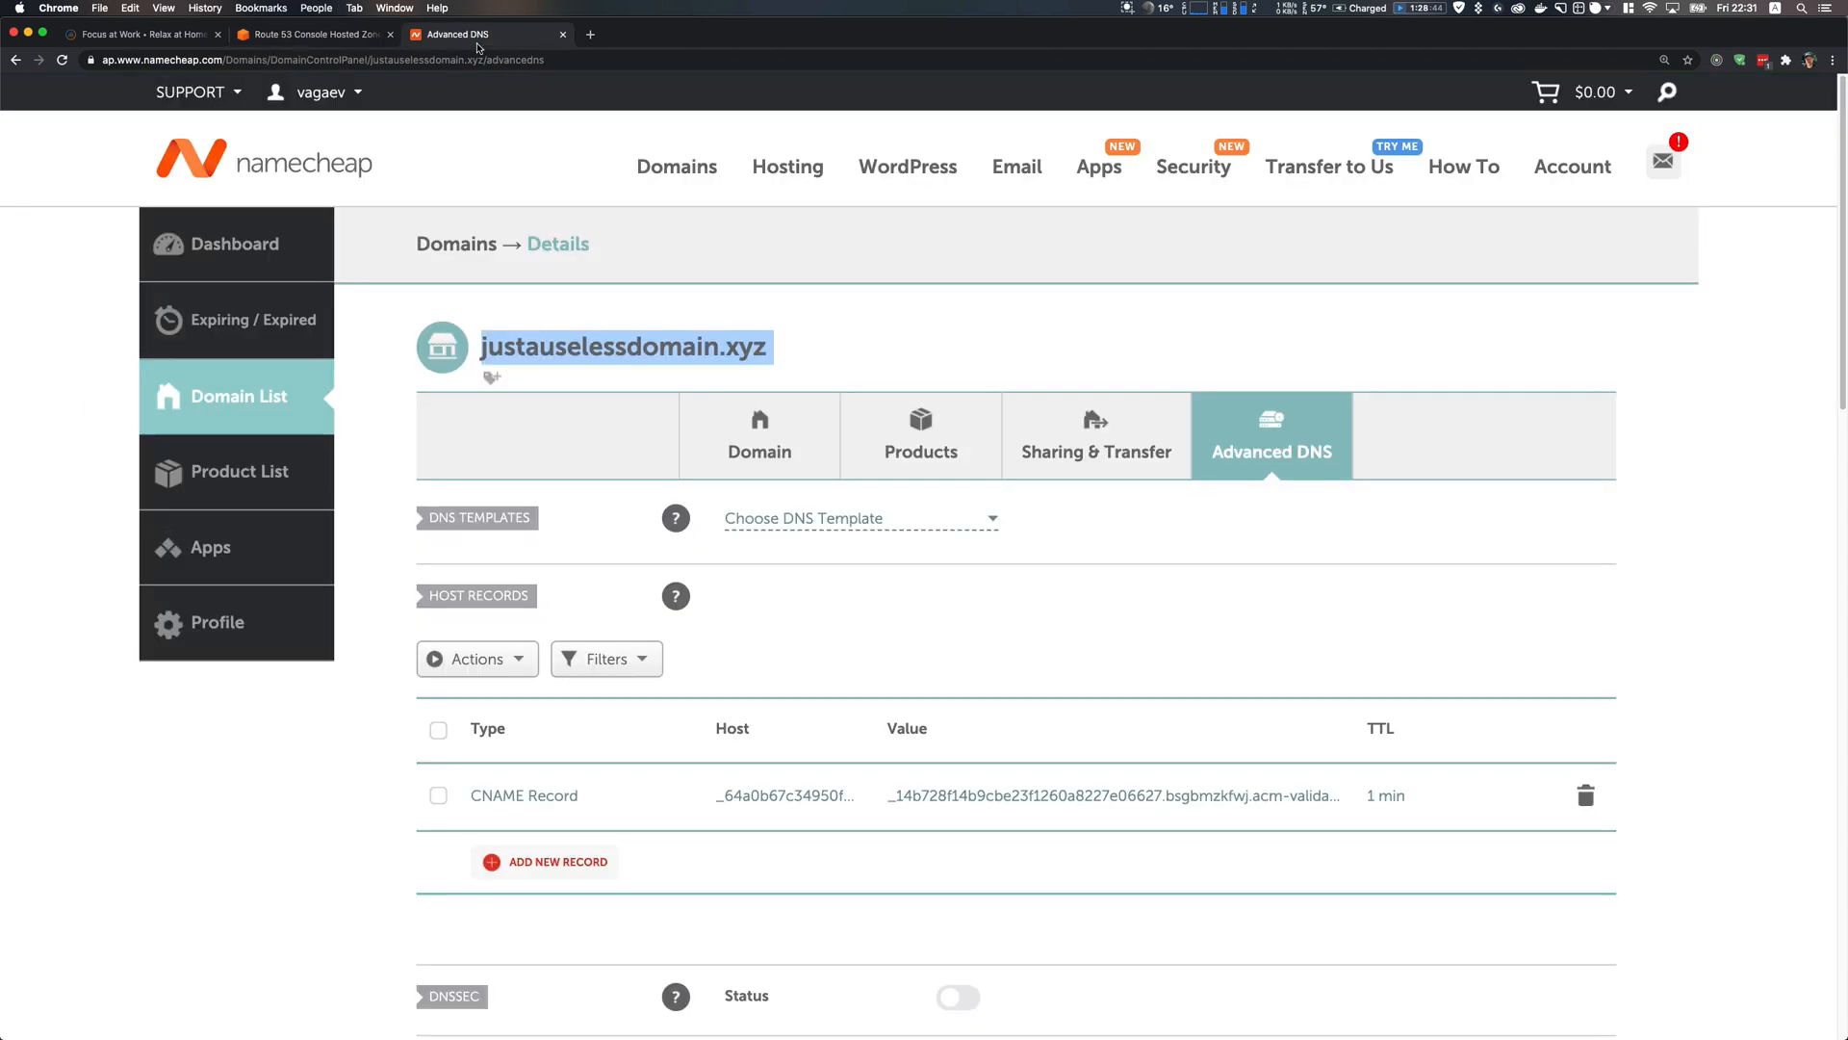
{"action": "left_click", "coordinate": [476, 37]}
{"action": "left_click", "coordinate": [778, 442]}
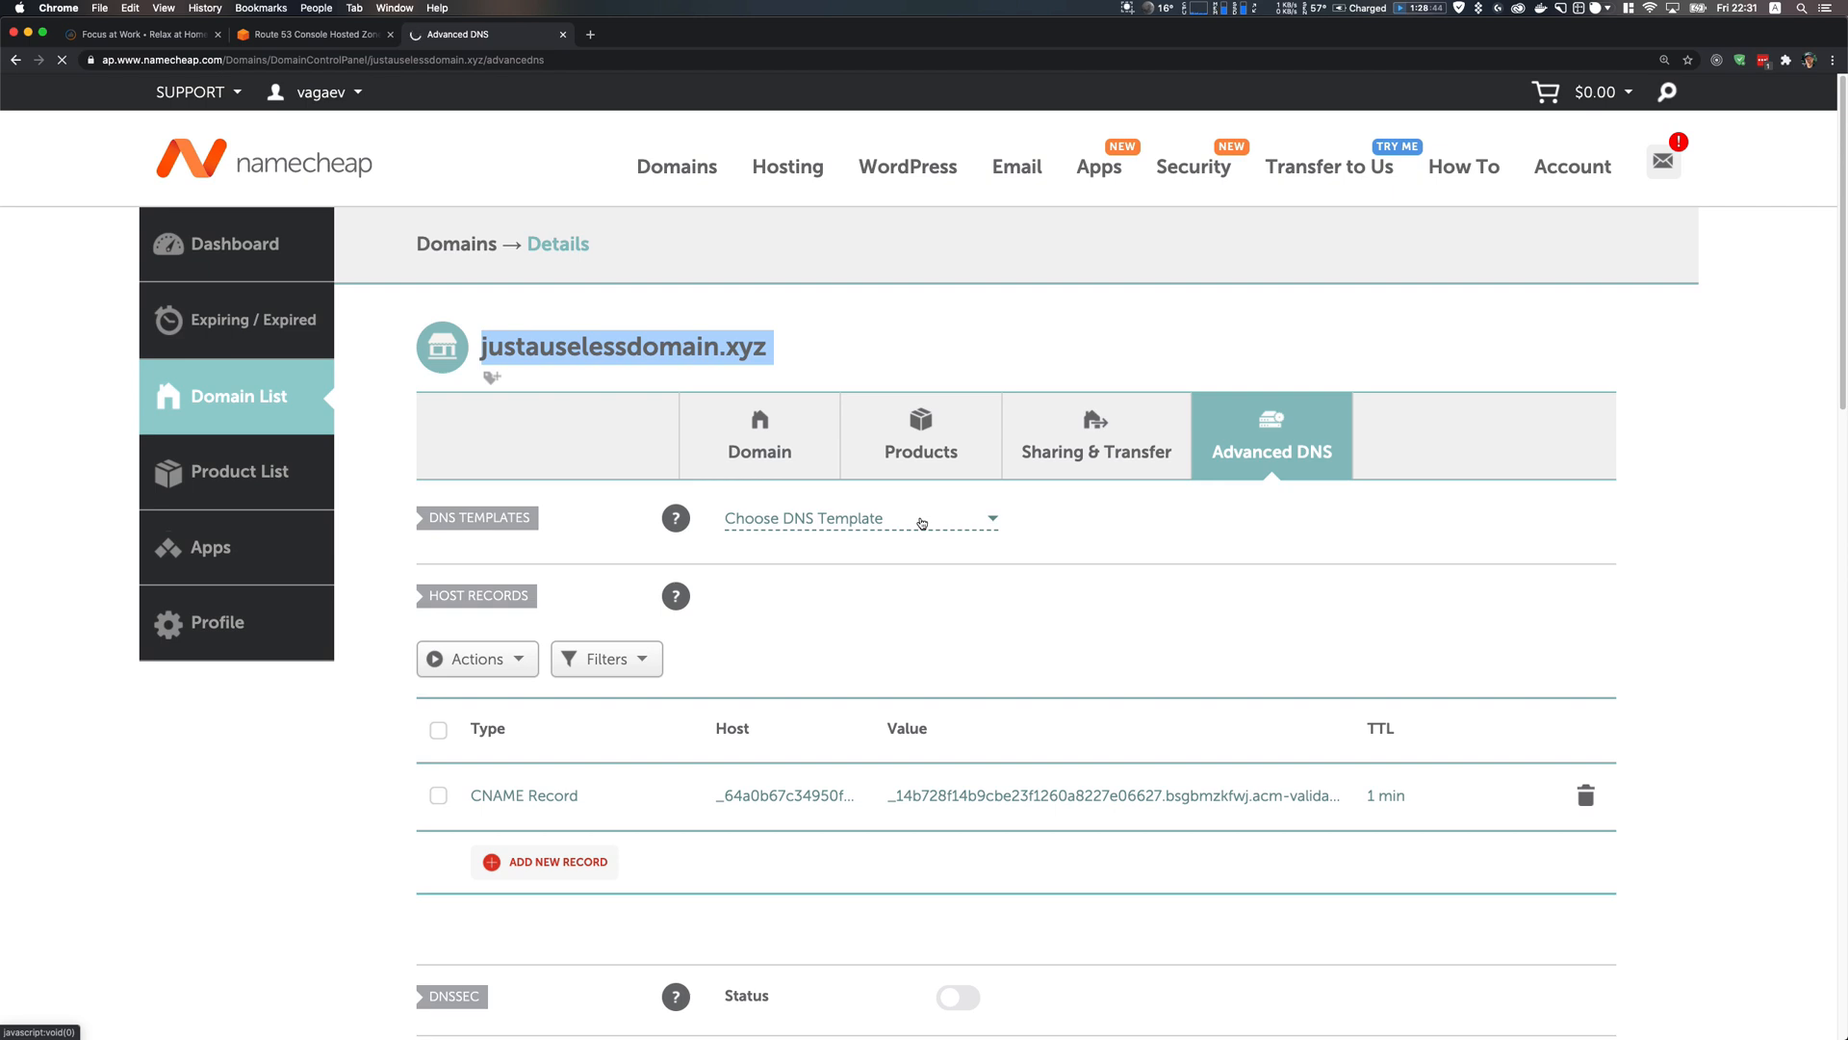
{"action": "scroll", "coordinate": [765, 383], "scroll_direction": "down", "scroll_amount": 4}
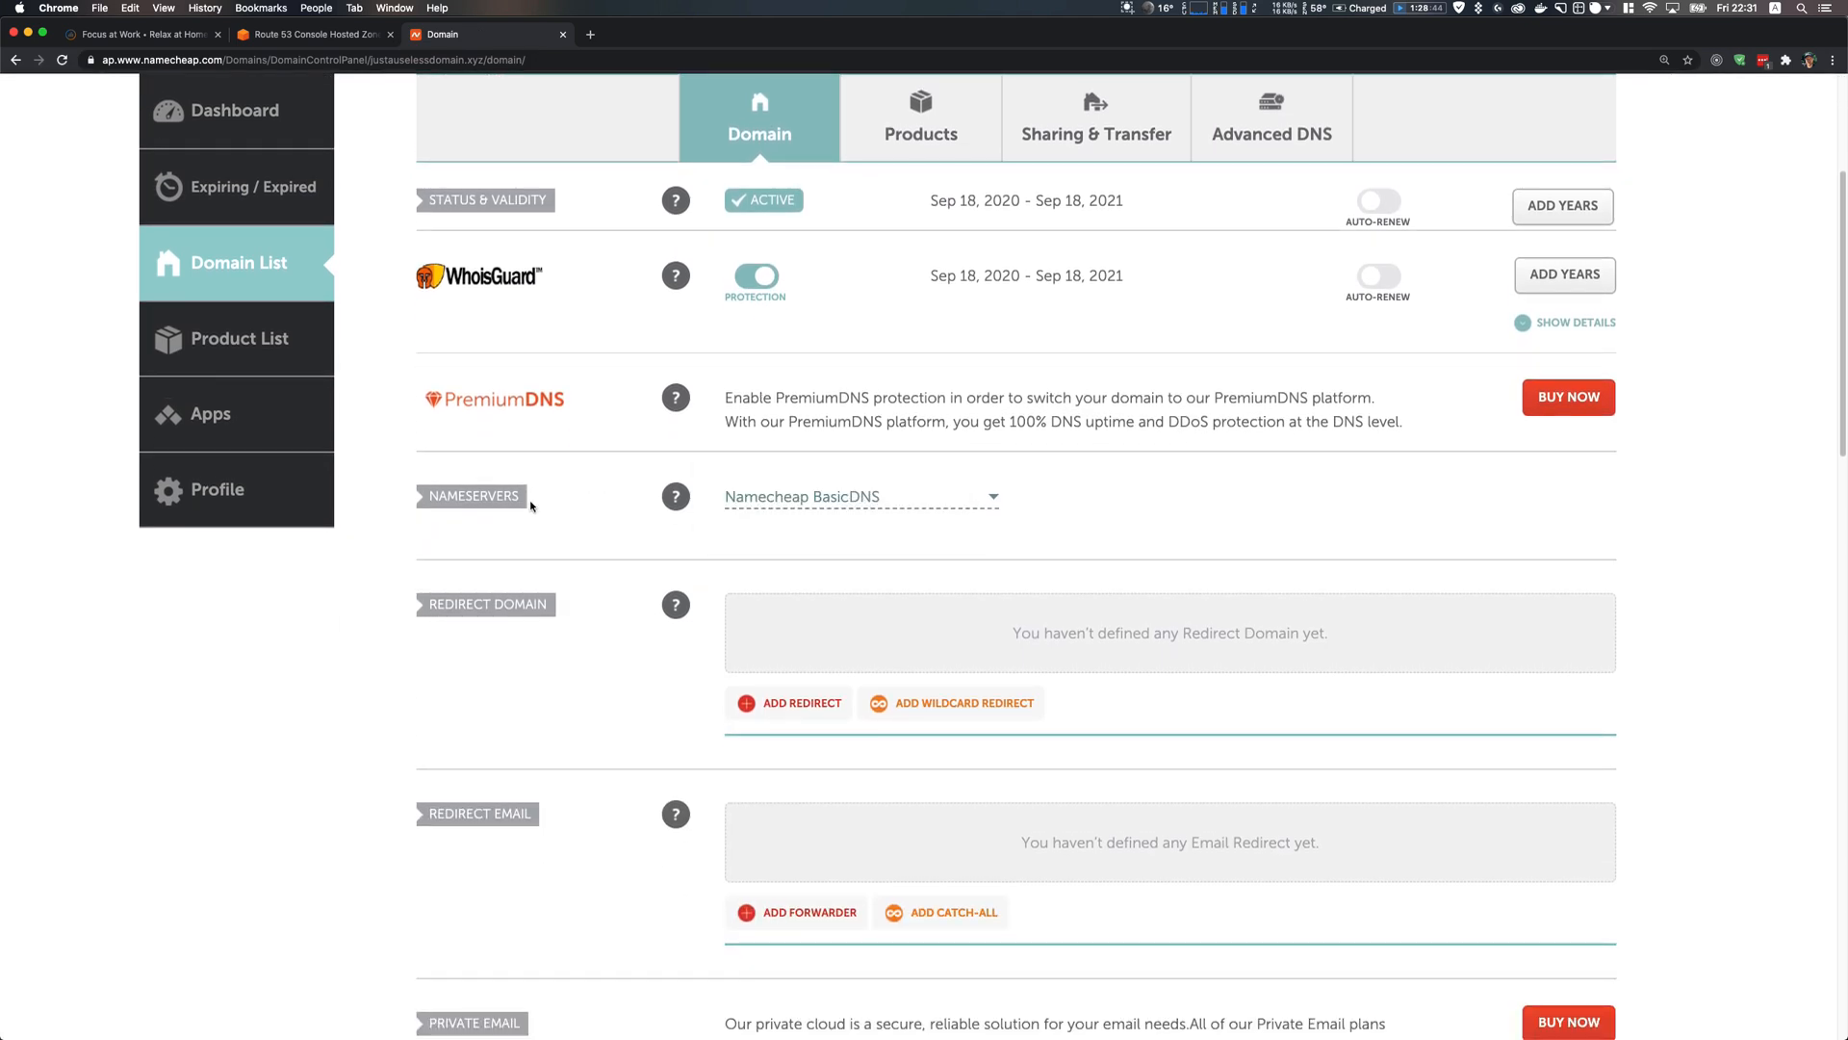
{"action": "left_click", "coordinate": [965, 500]}
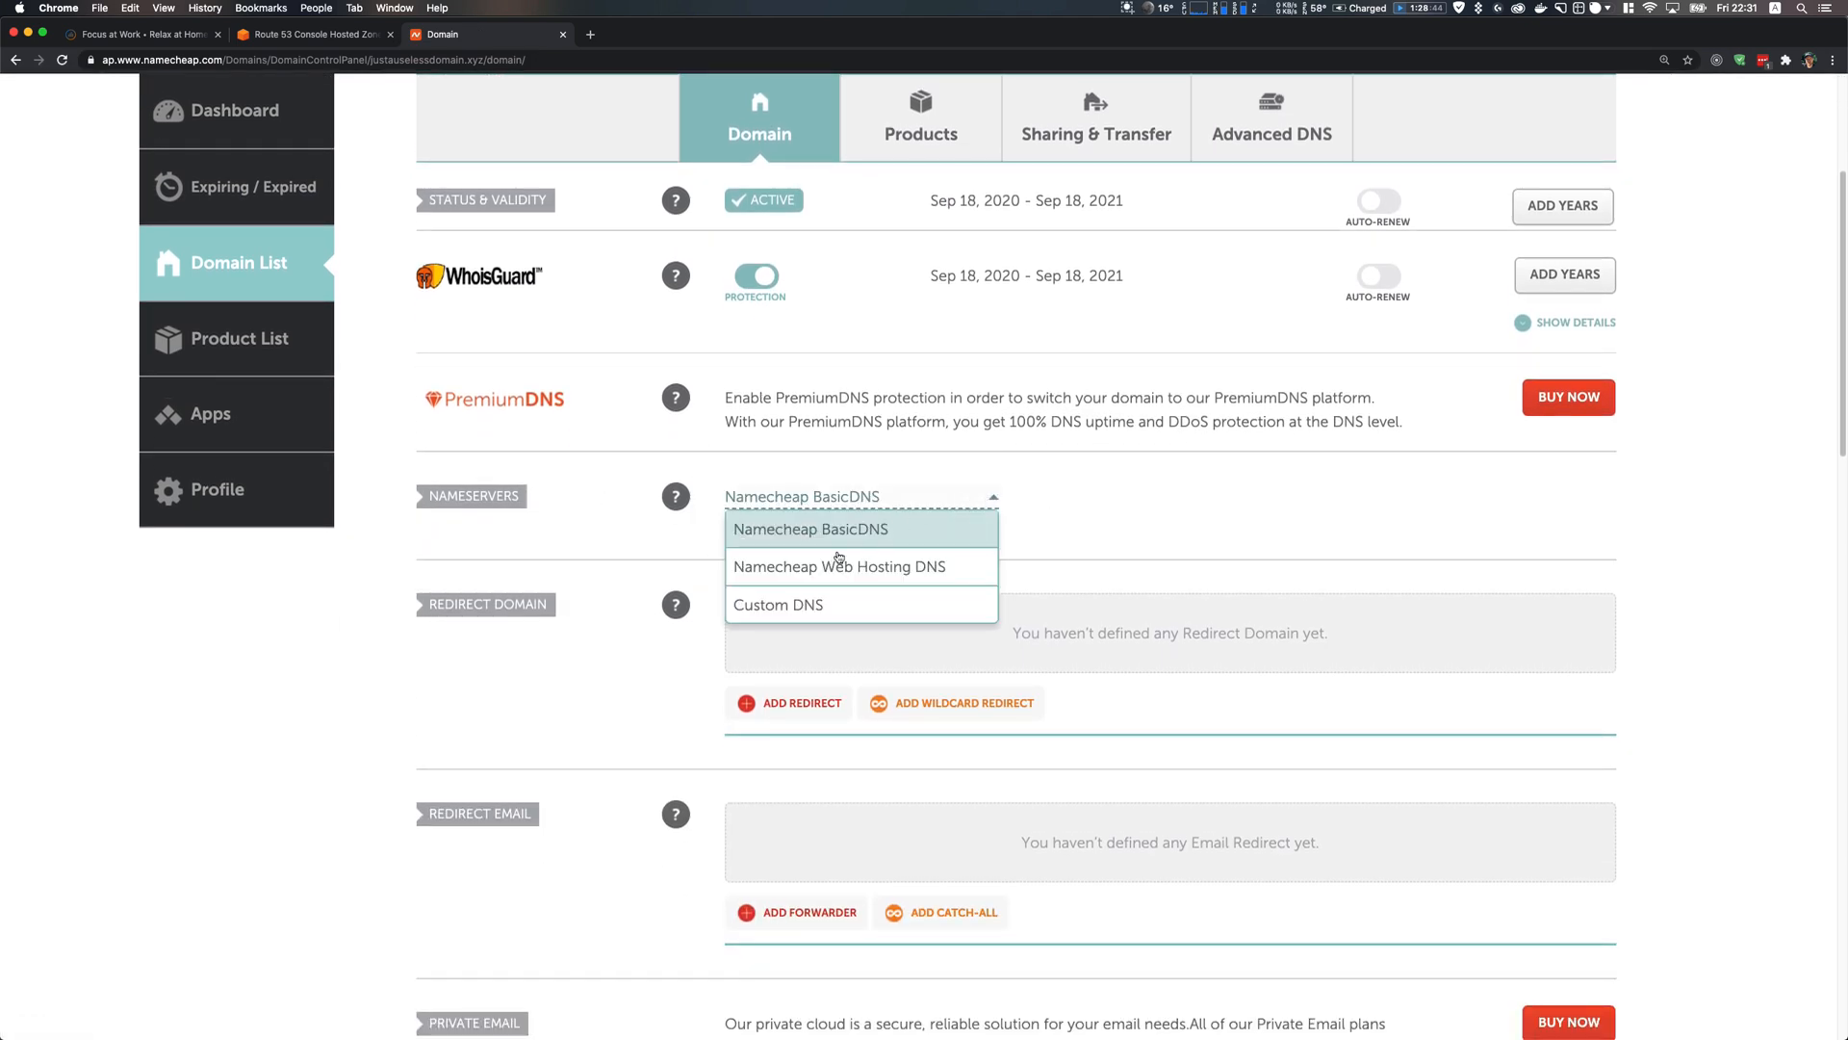
{"action": "left_click", "coordinate": [826, 603]}
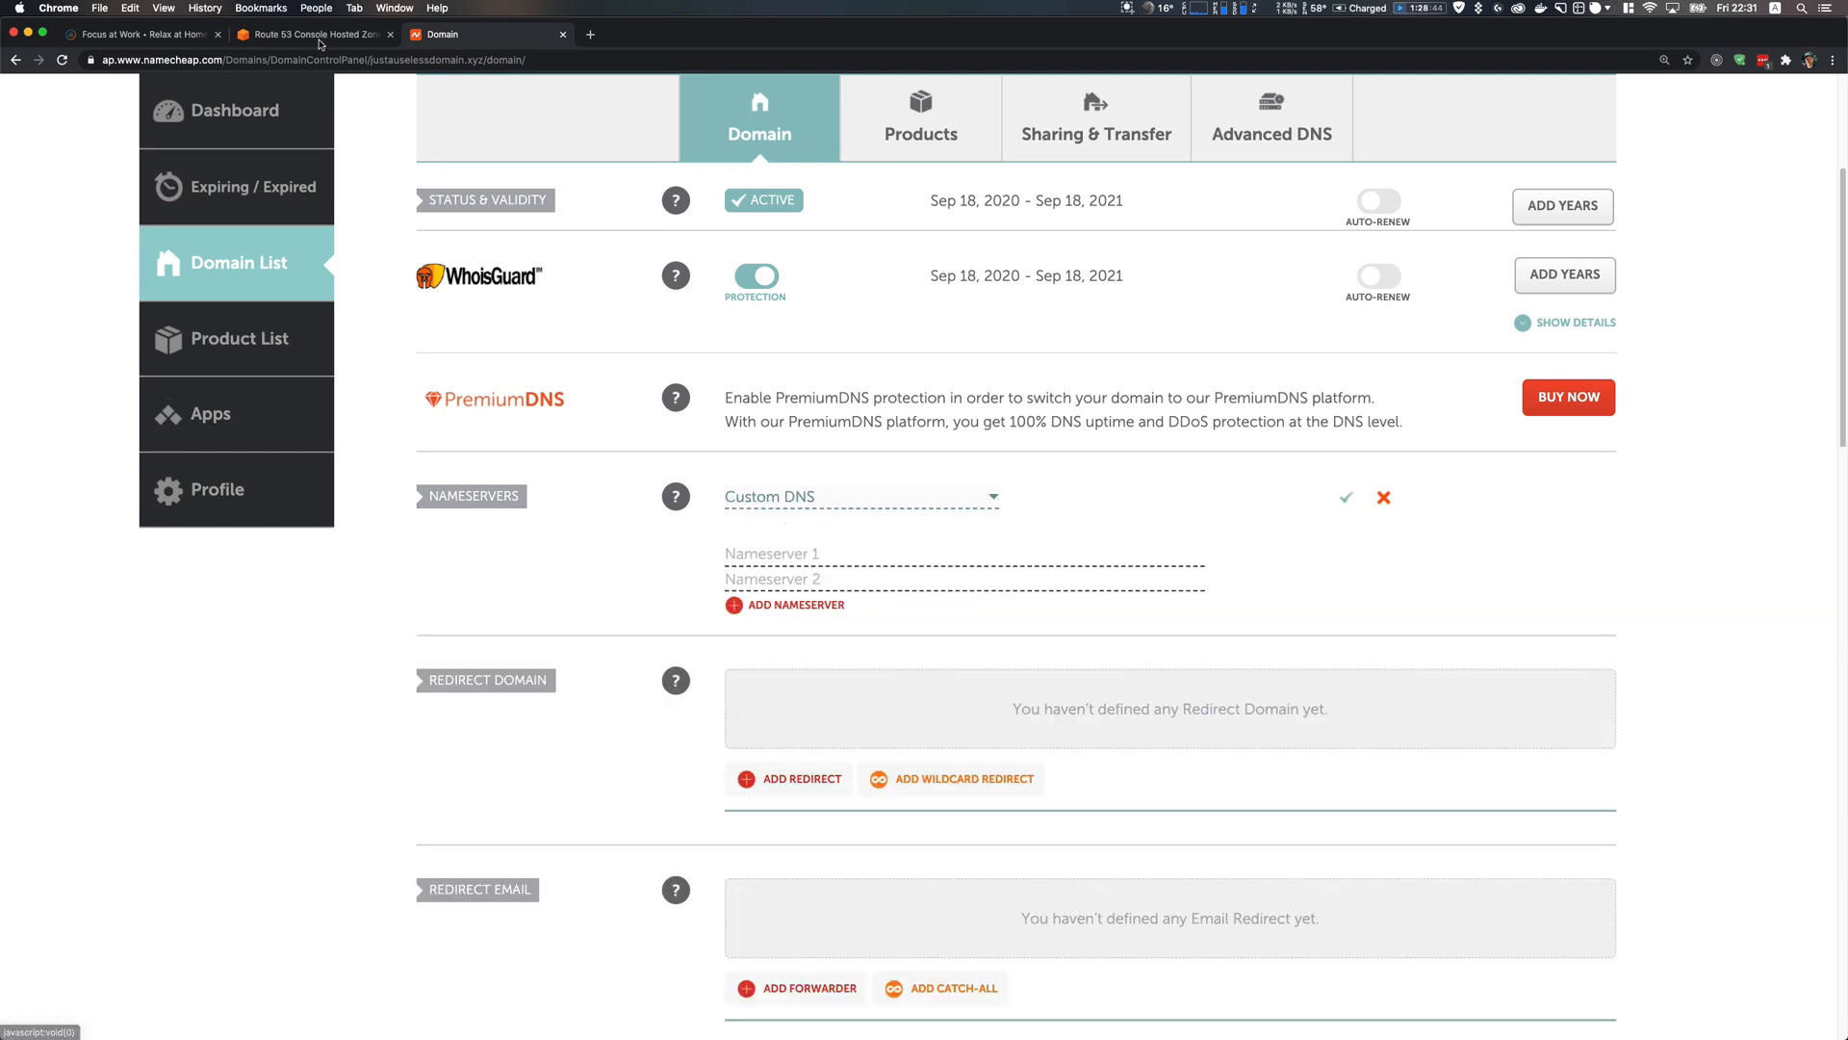
Copy ns-1990.awsdns-56.co.uk. from the Route 53 NS record and paste it as Nameserver 1 on Namecheap
{"action": "left_click", "coordinate": [330, 34]}
{"action": "triple_click", "coordinate": [1161, 791]}
{"action": "key", "text": "super+c"}
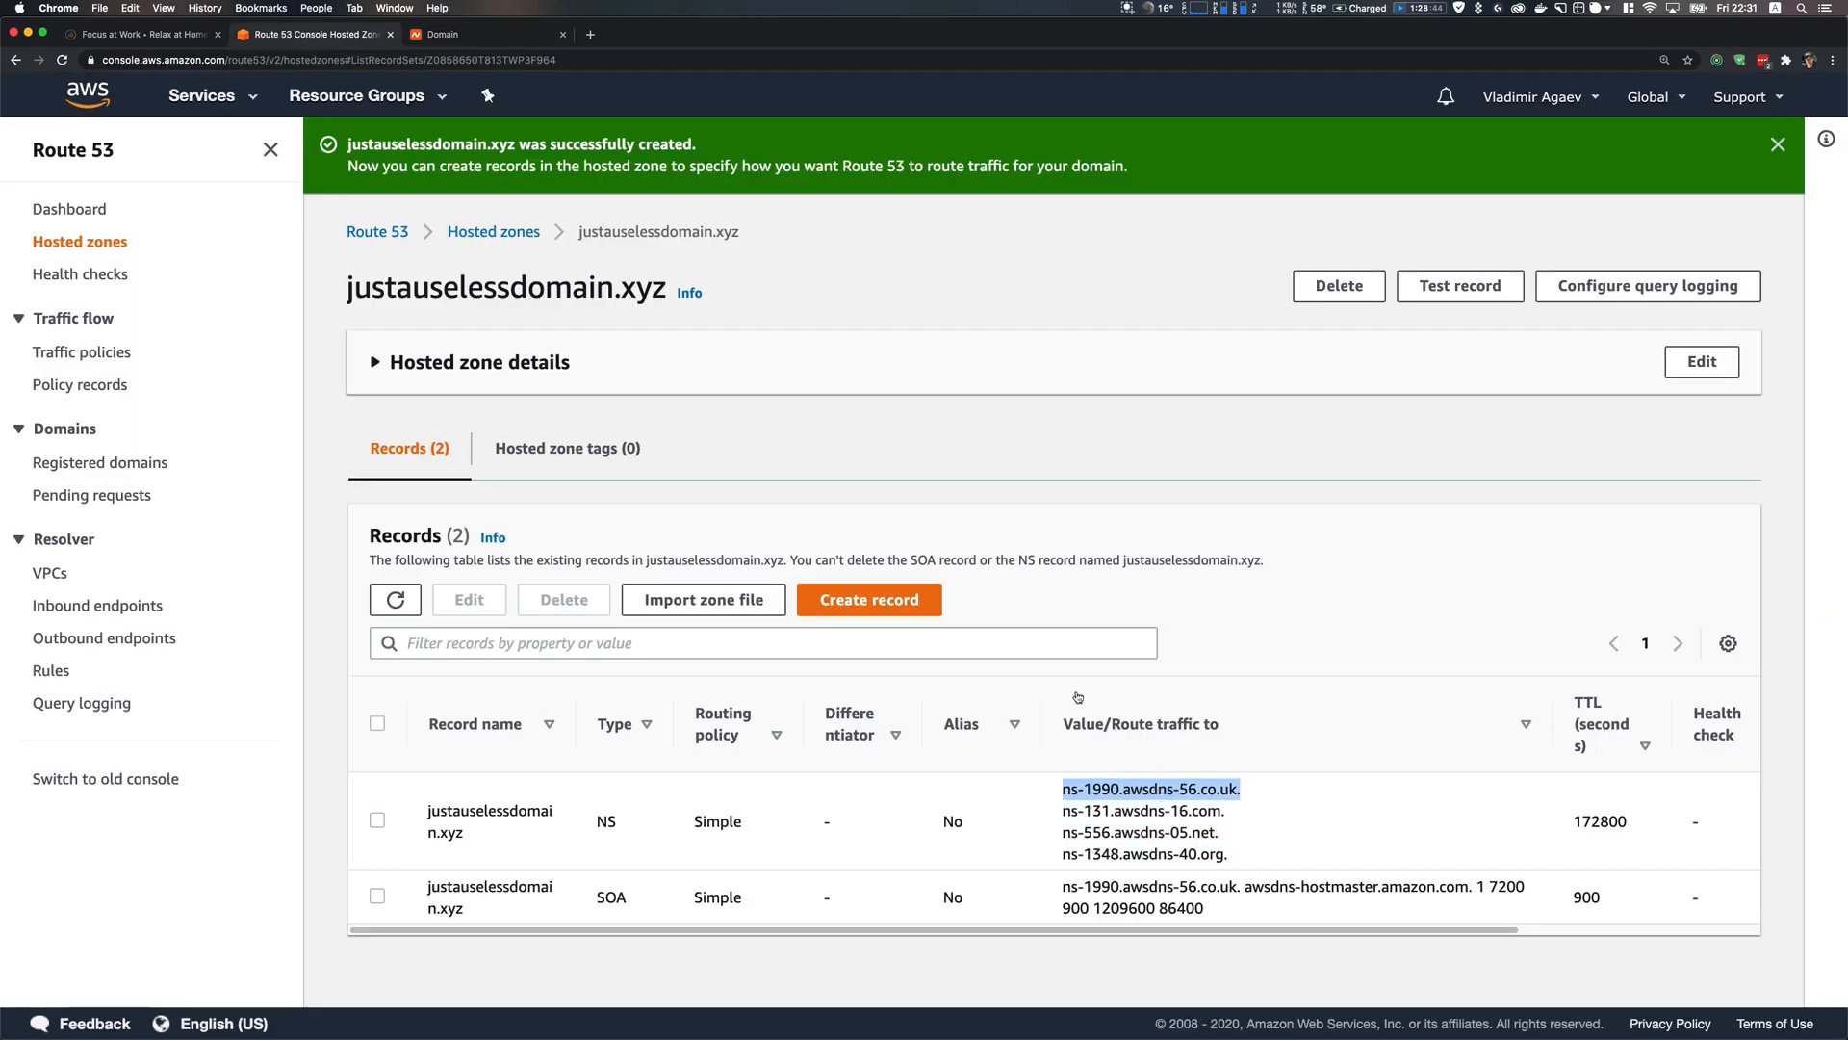
{"action": "left_click", "coordinate": [452, 34]}
{"action": "key", "text": "super+v"}
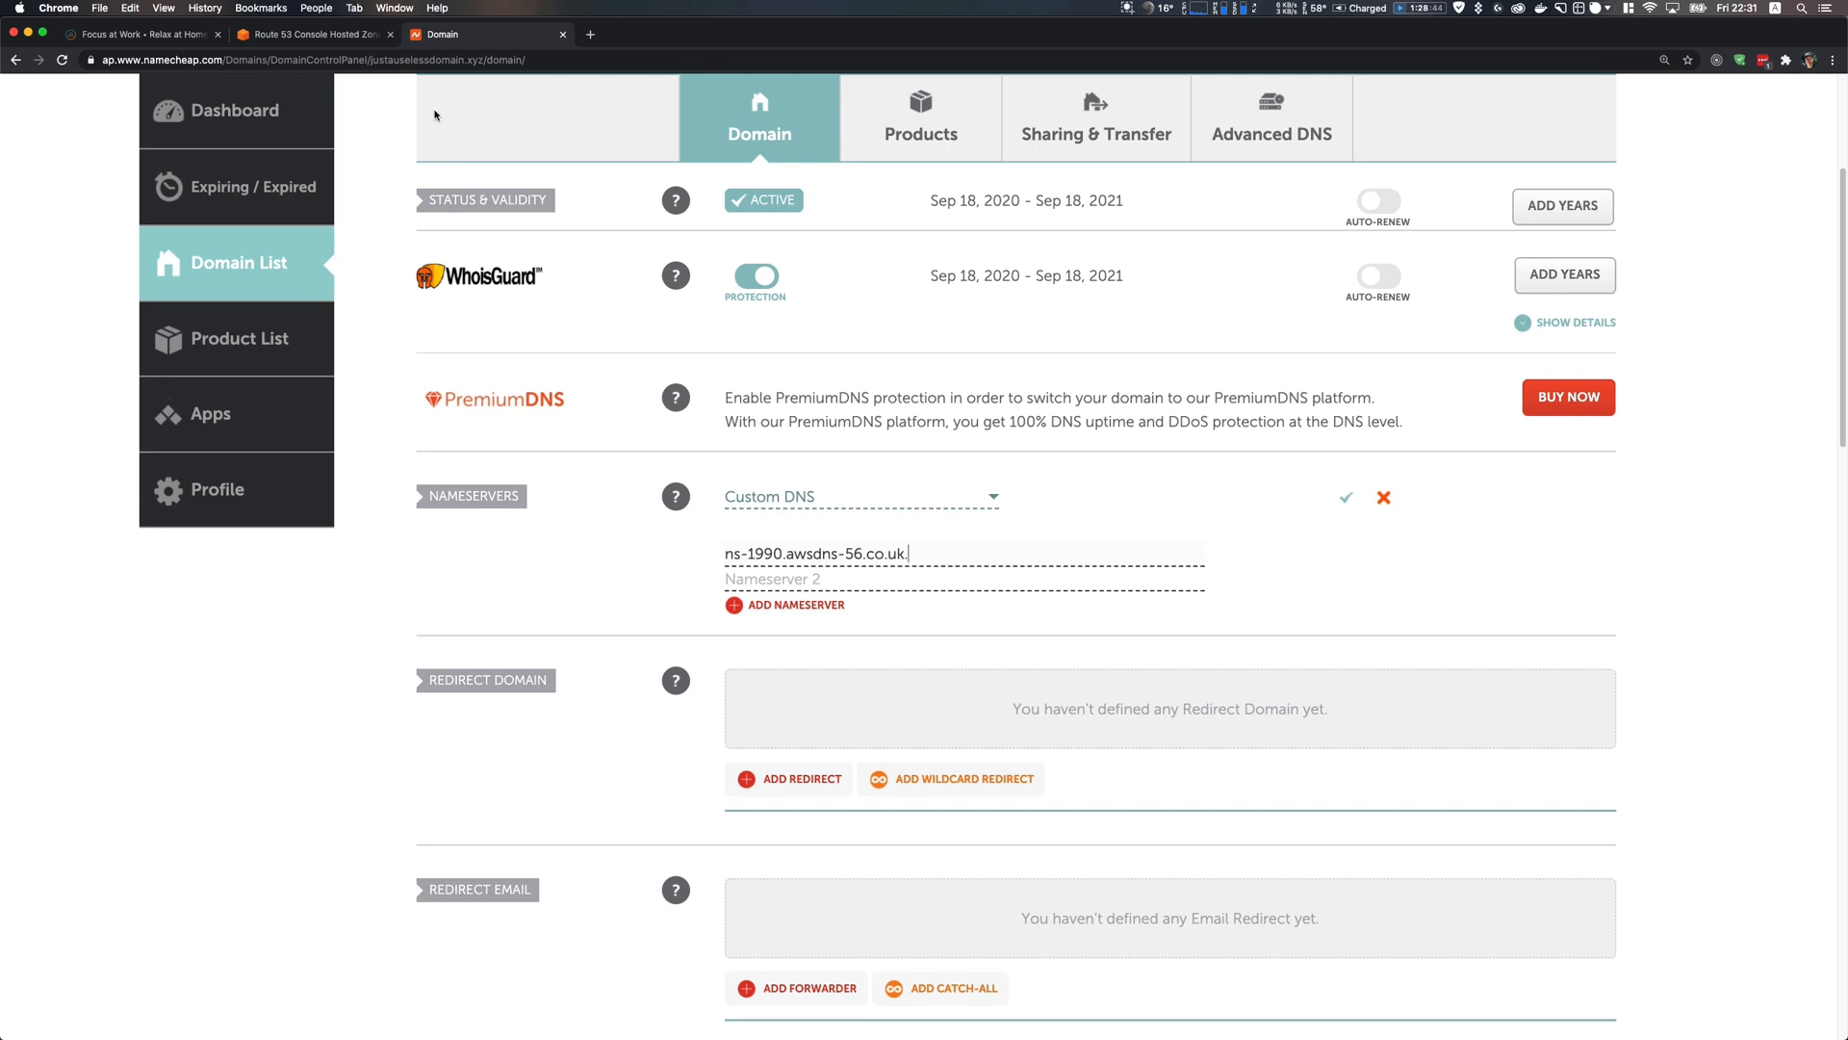
Copy ns-131.awsdns-16.com. from the Route 53 NS record and paste it as Nameserver 2 on Namecheap
{"action": "left_click", "coordinate": [345, 35]}
{"action": "left_click", "coordinate": [1138, 810]}
{"action": "triple_click", "coordinate": [1138, 810]}
{"action": "key", "text": "super+c"}
{"action": "left_click", "coordinate": [496, 34]}
{"action": "left_click", "coordinate": [964, 583]}
{"action": "key", "text": "super+v"}
Copy ns-556.awsdns-05.net. from the Route 53 NS record and paste it as Nameserver 3 on Namecheap
{"action": "left_click", "coordinate": [367, 42]}
{"action": "left_click", "coordinate": [1143, 830]}
{"action": "triple_click", "coordinate": [1143, 830]}
{"action": "key", "text": "super+c"}
{"action": "left_click", "coordinate": [496, 34]}
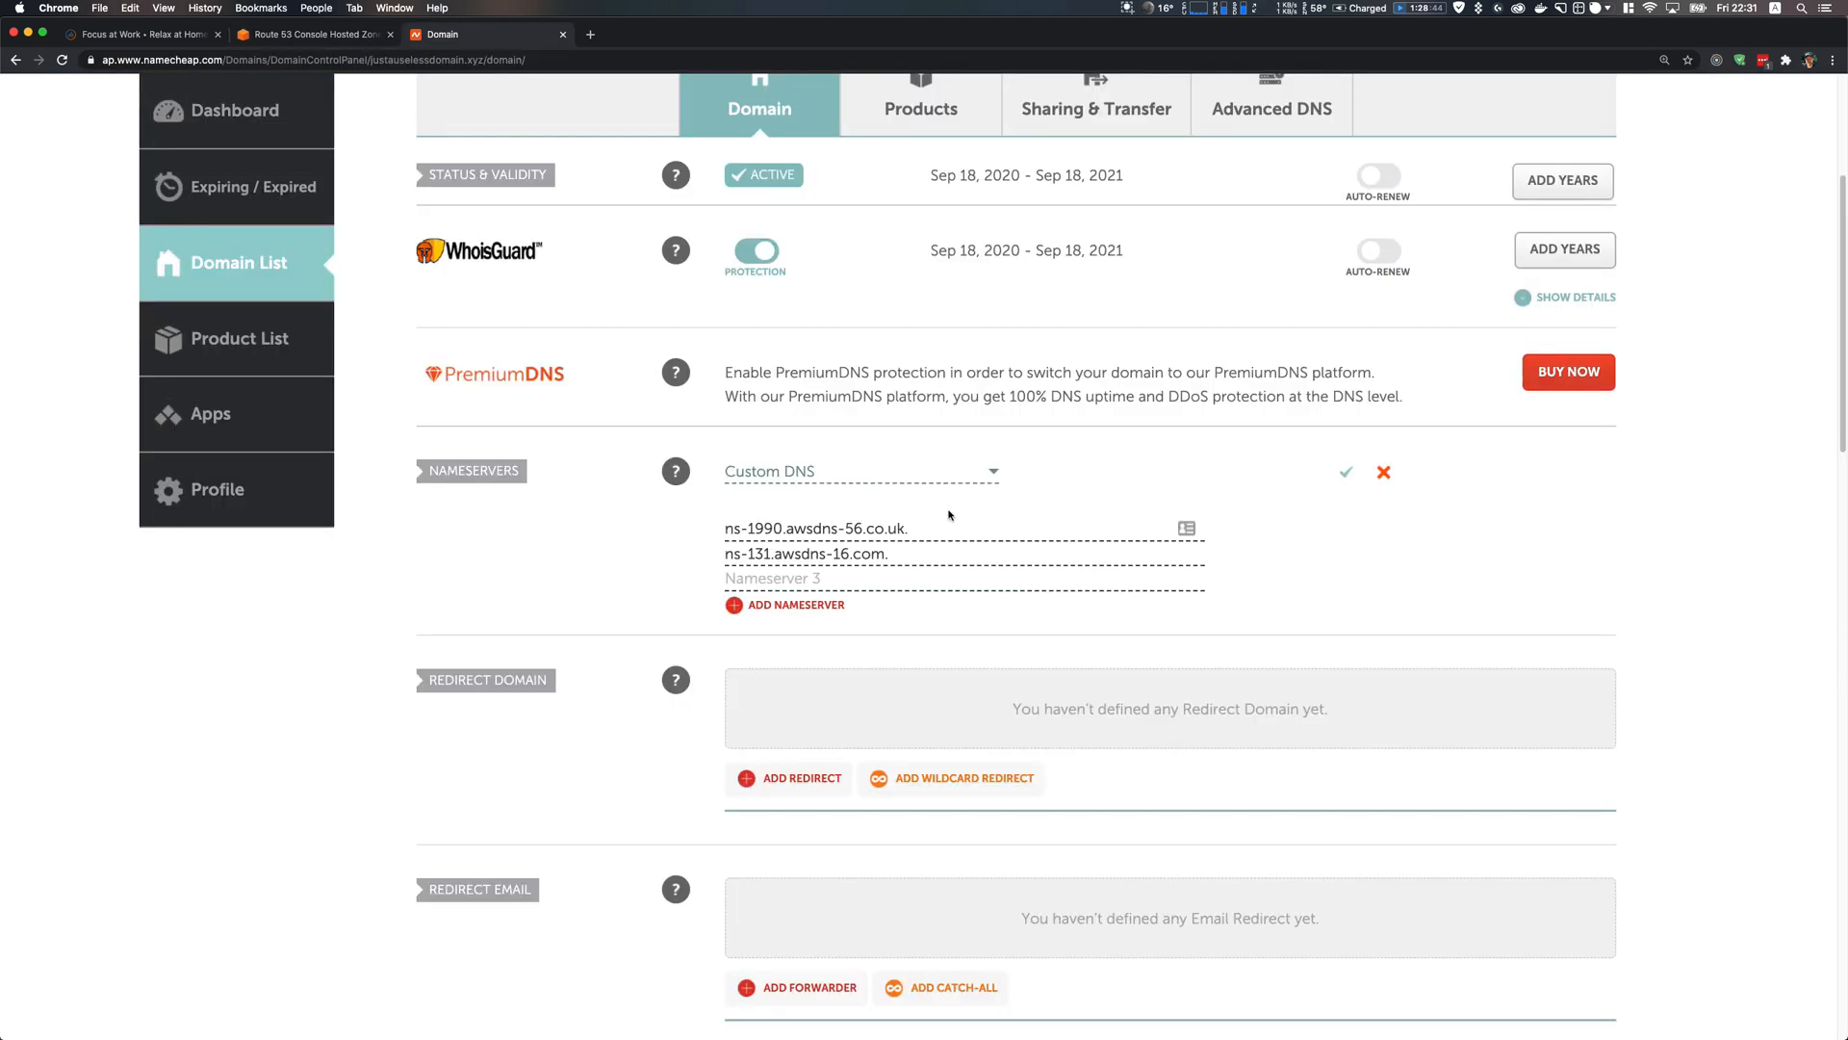
{"action": "left_click", "coordinate": [869, 576]}
{"action": "key", "text": "super+v"}
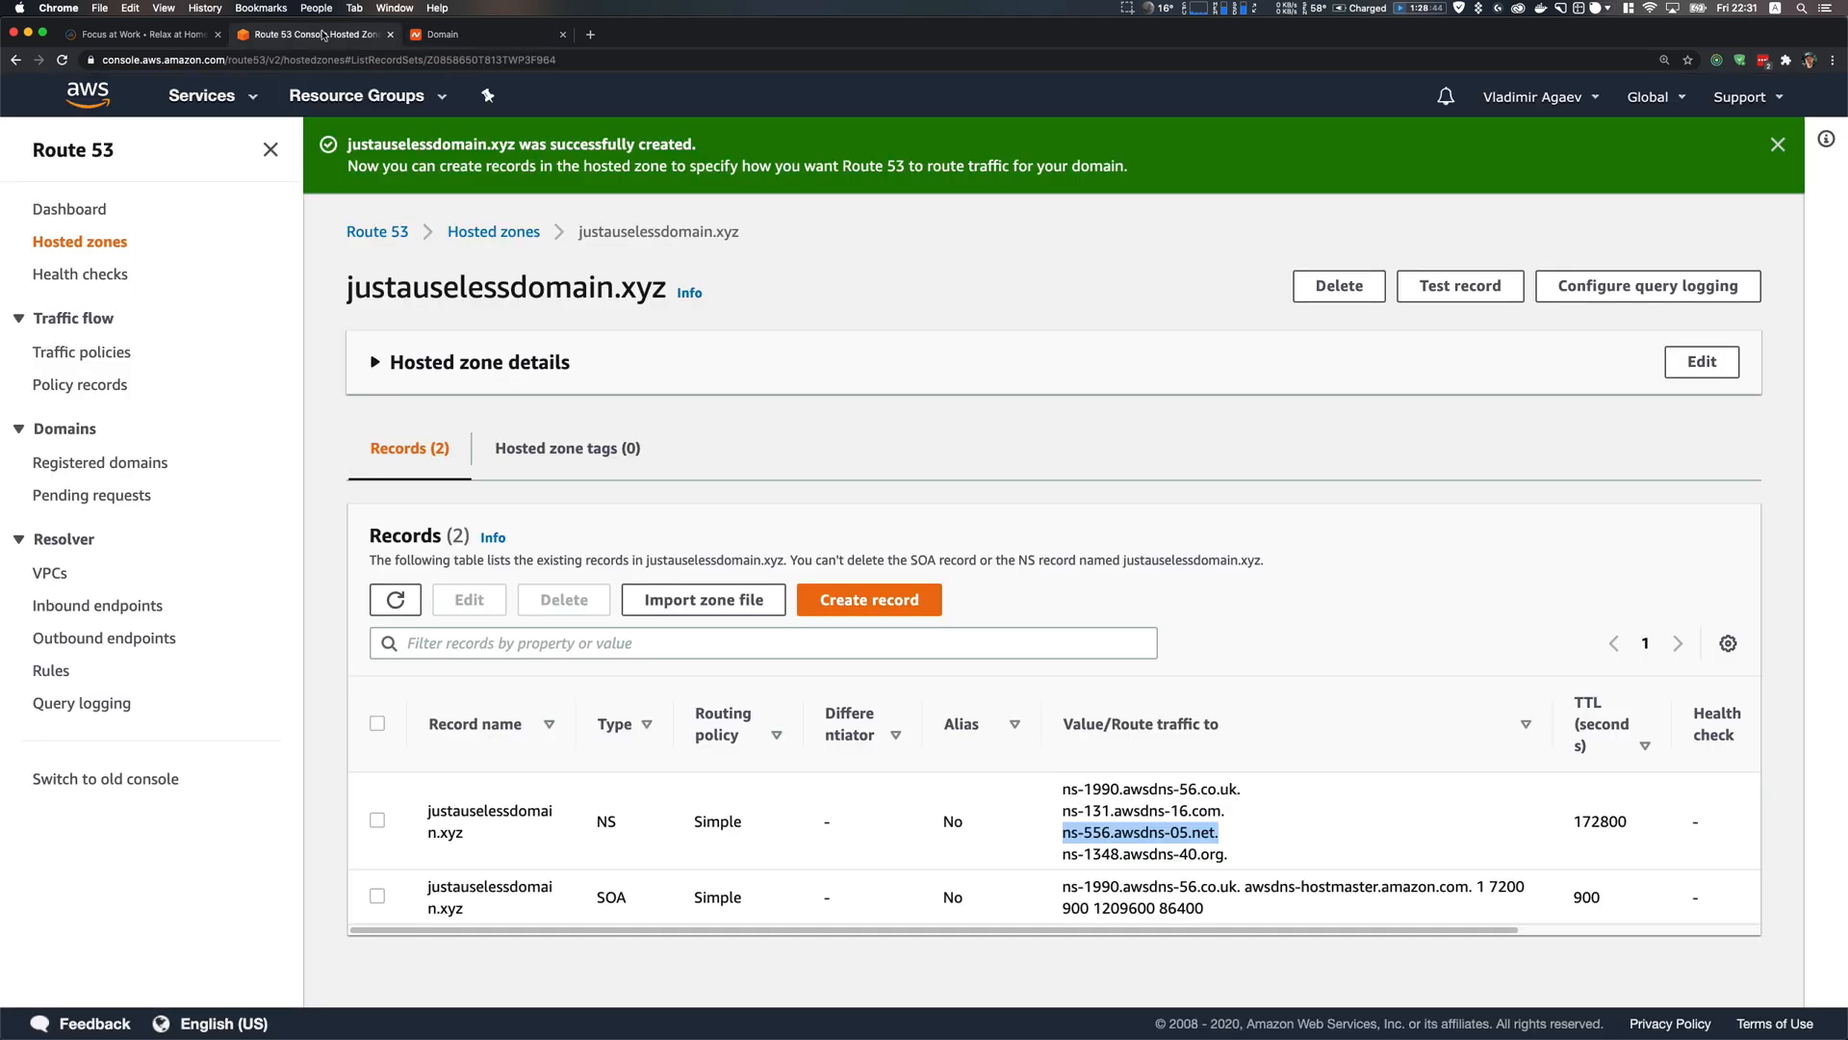
Copy ns-1348.awsdns-40.org. from the Route 53 NS record, paste it as Nameserver 4 on Namecheap and save the custom nameservers
{"action": "left_click", "coordinate": [318, 35]}
{"action": "triple_click", "coordinate": [1107, 844]}
{"action": "key", "text": "super+c"}
{"action": "left_click", "coordinate": [491, 34]}
{"action": "left_click", "coordinate": [833, 578]}
{"action": "key", "text": "super+v"}
{"action": "left_click", "coordinate": [1347, 449]}
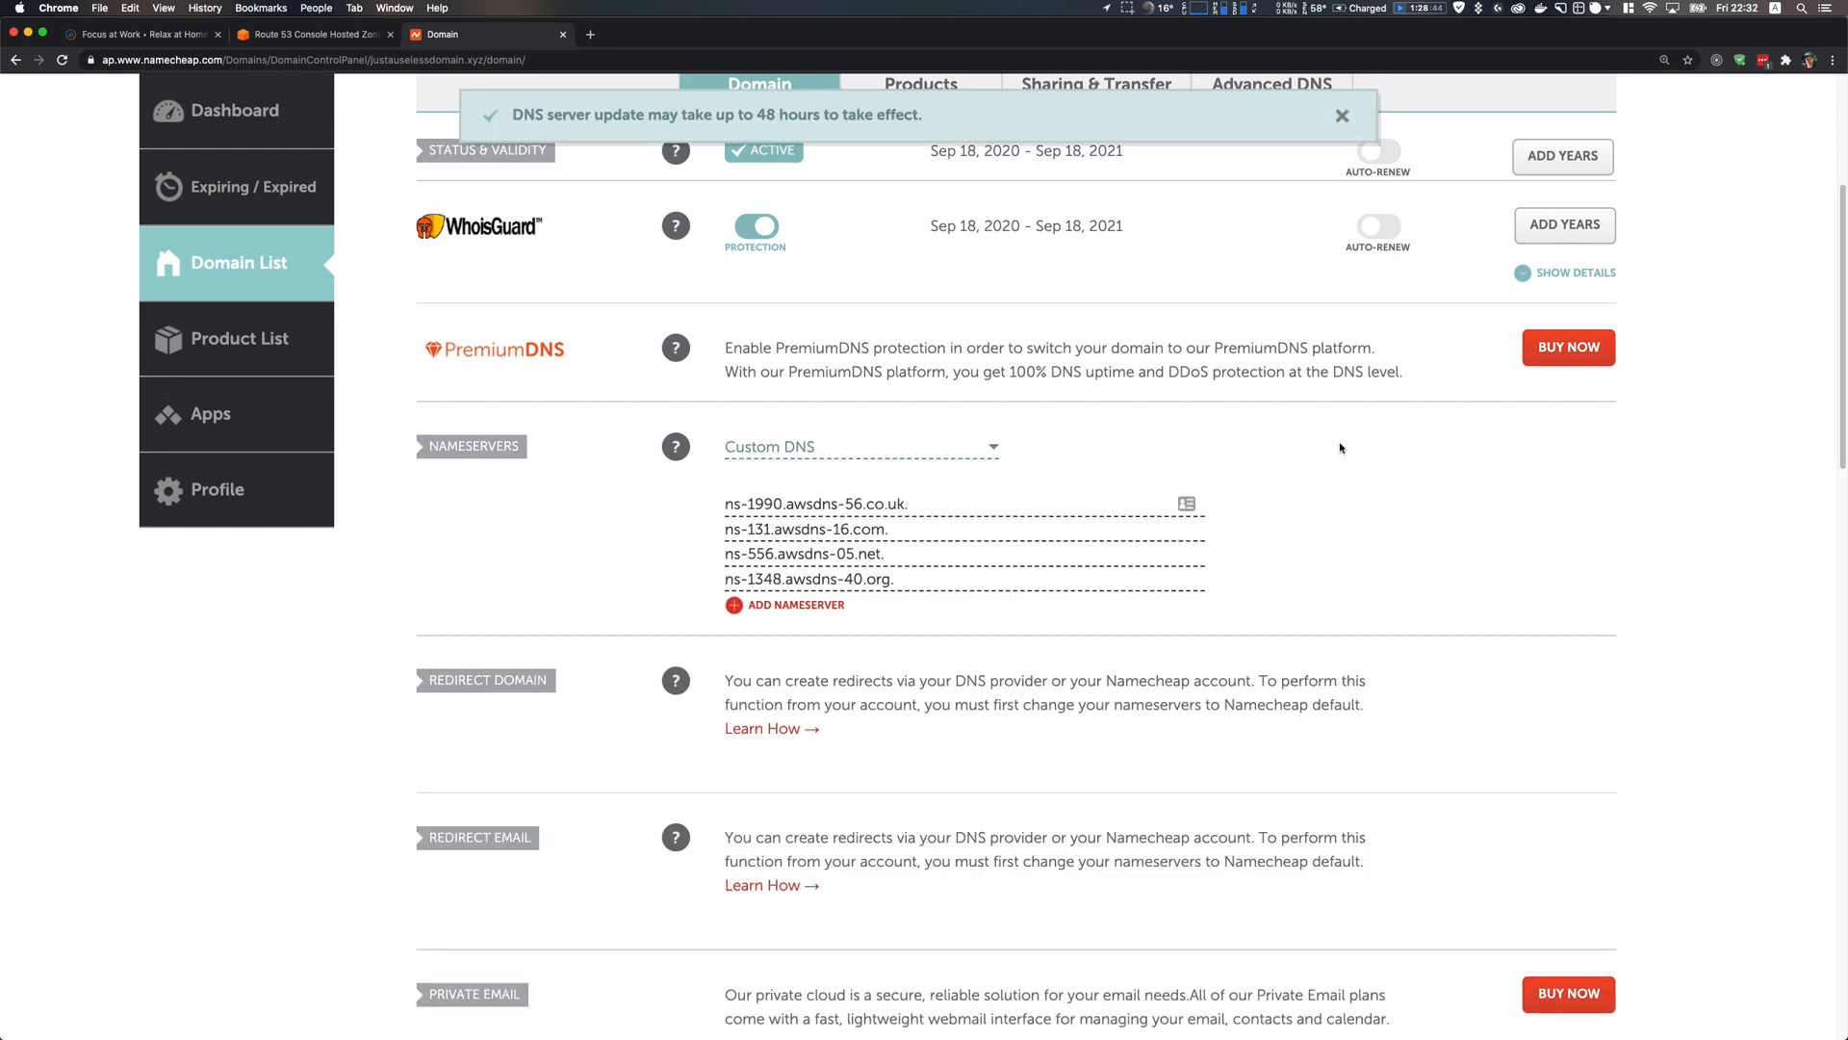
{"action": "scroll", "coordinate": [845, 629], "scroll_direction": "up", "scroll_amount": 5}
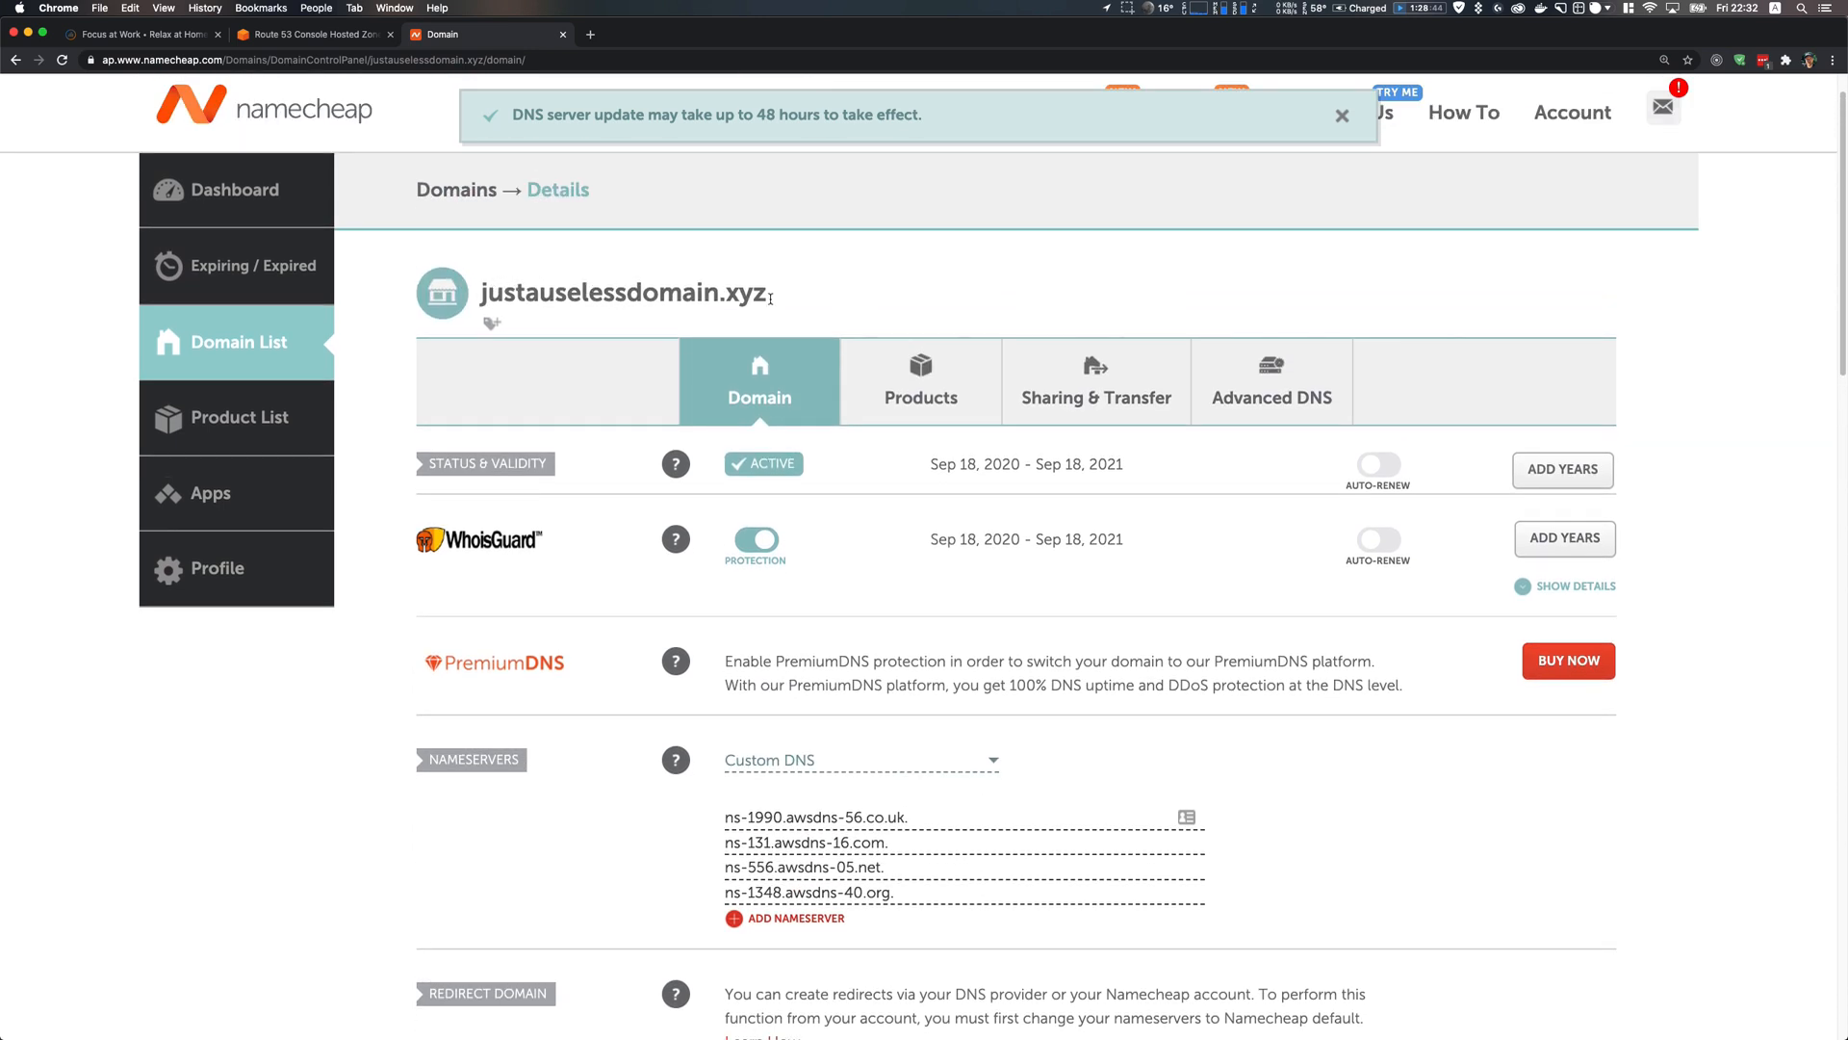
{"action": "scroll", "coordinate": [846, 416], "scroll_direction": "down", "scroll_amount": 5}
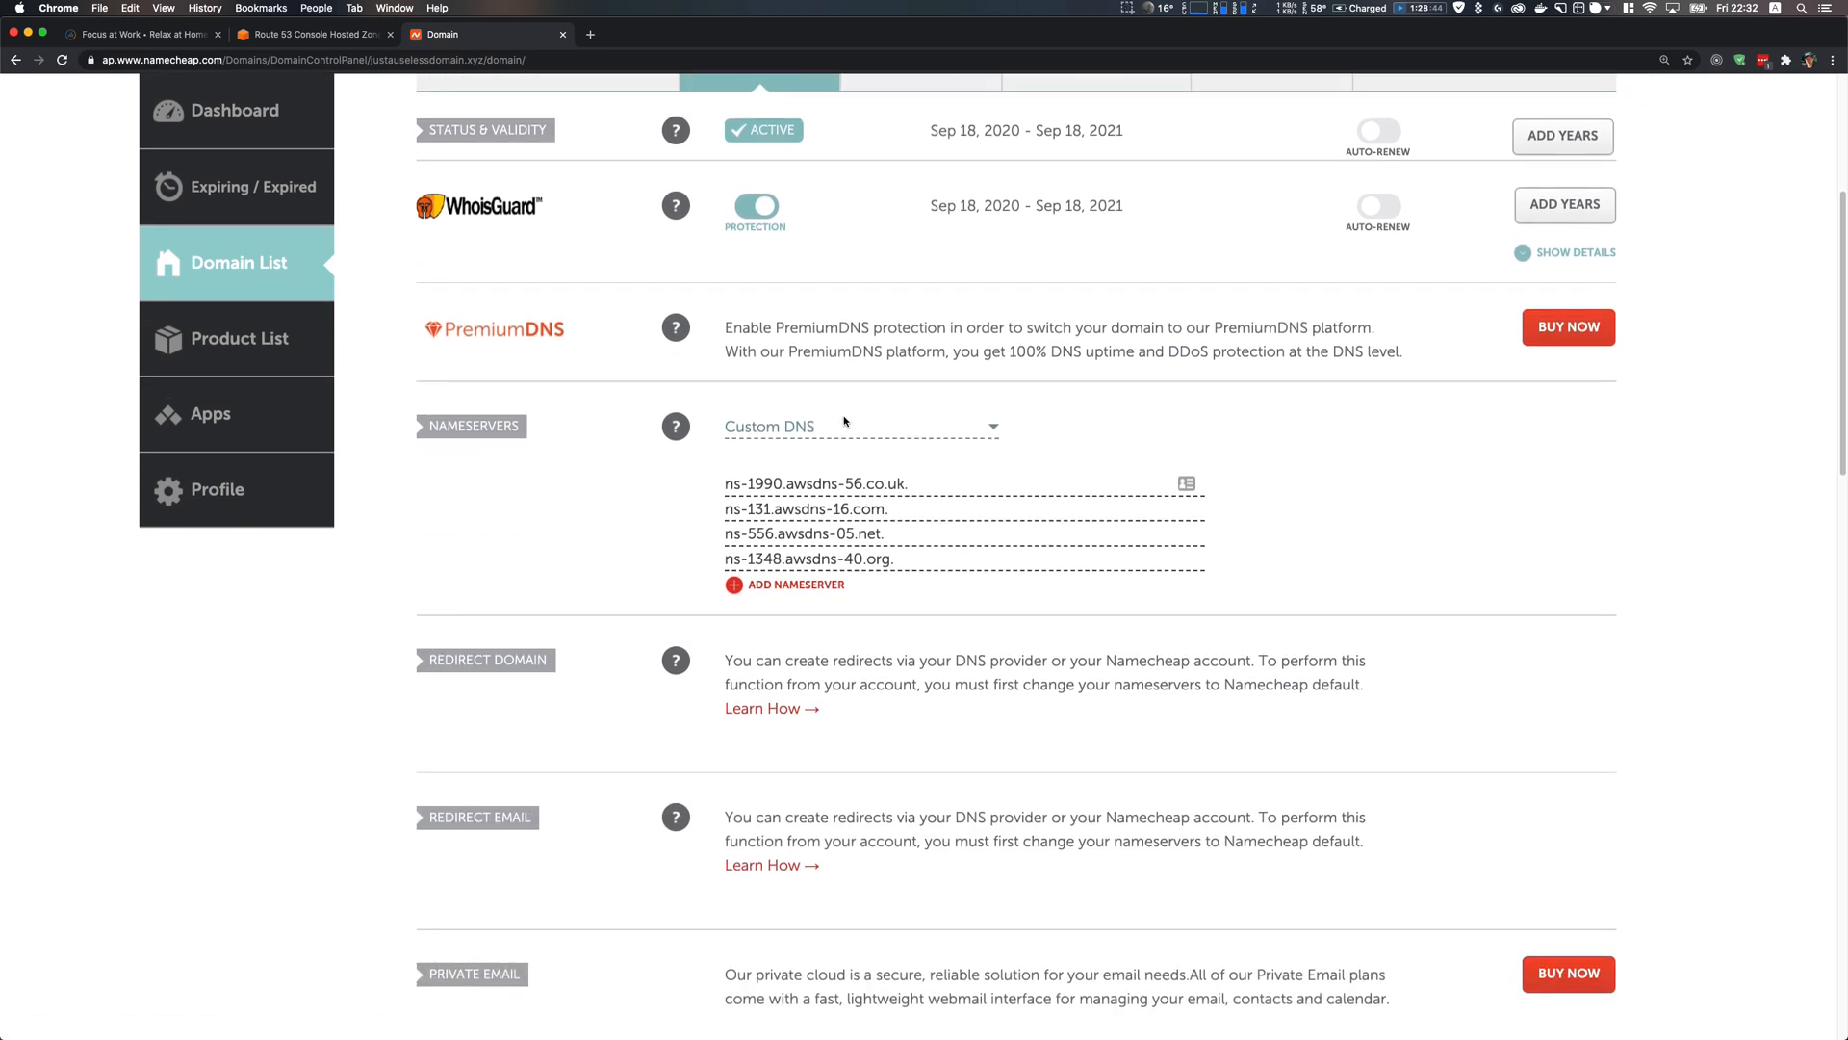
Return to the AWS console, search its services for S3 and open the S3 bucket list
{"action": "left_click", "coordinate": [306, 38]}
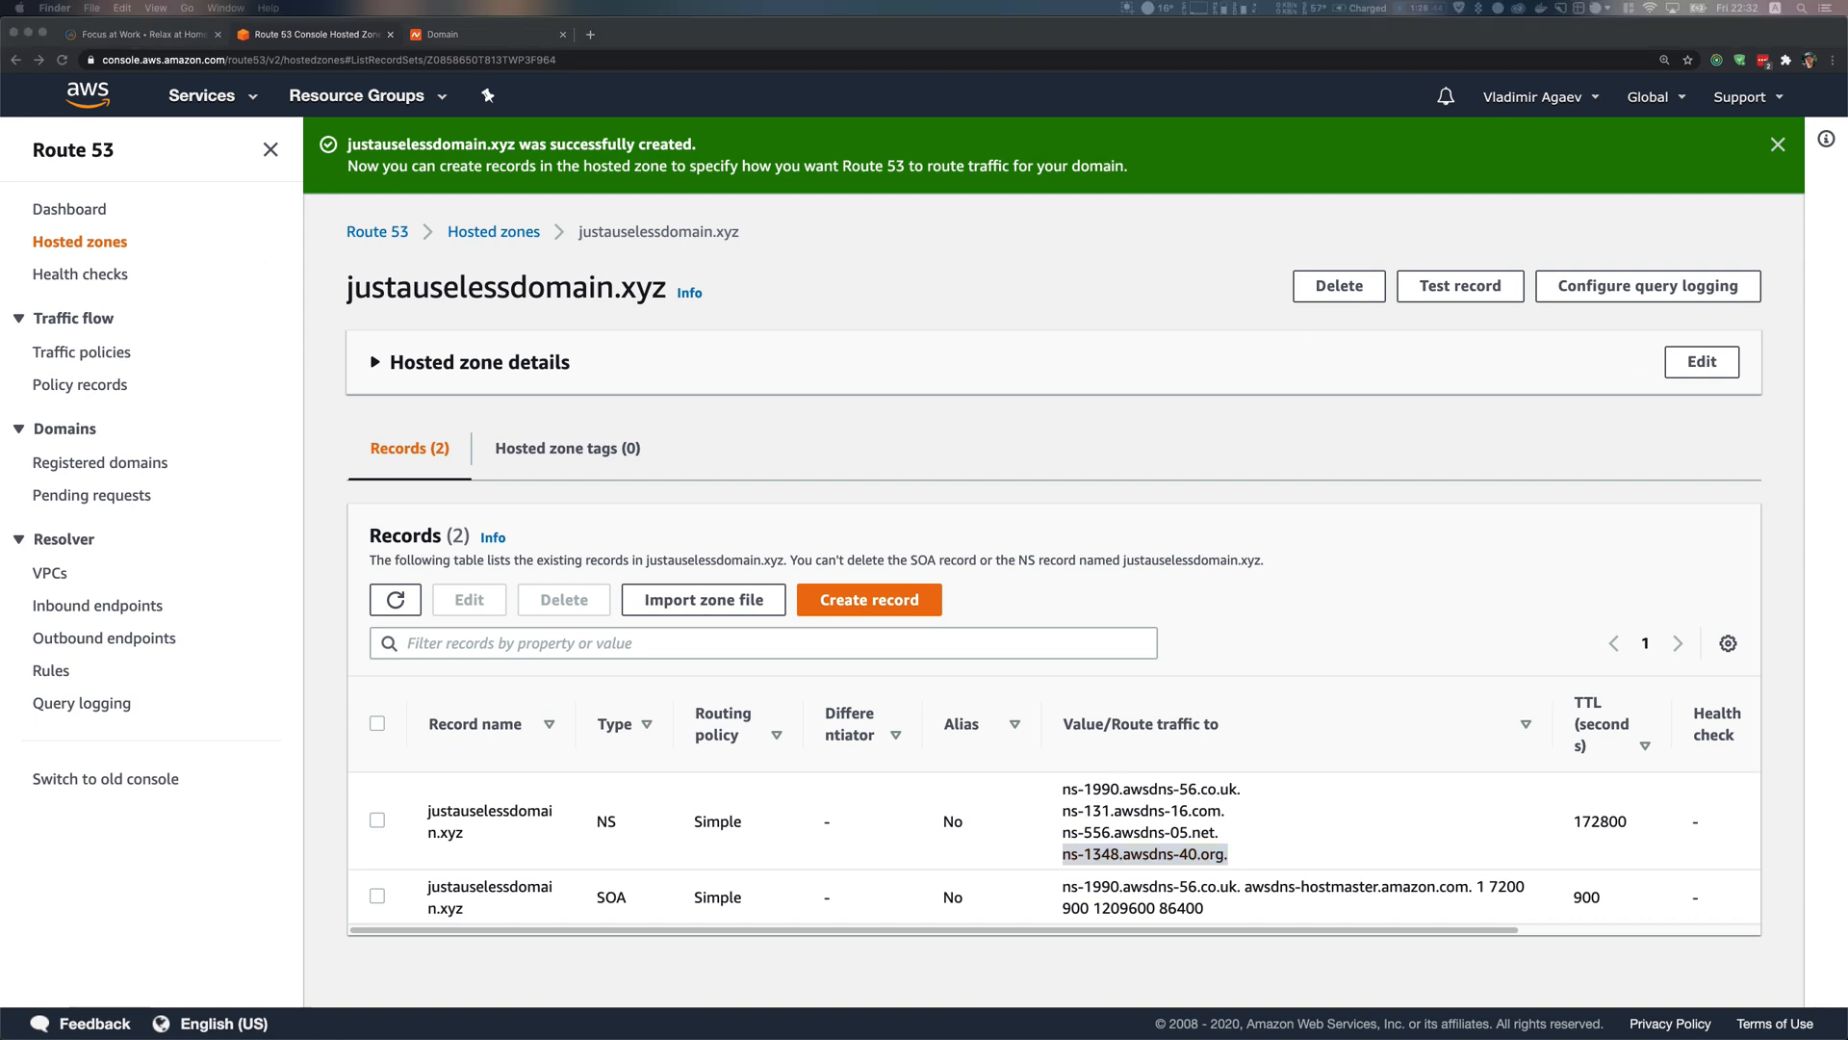
{"action": "mouse_move", "coordinate": [1847, 385]}
{"action": "left_mouse_down"}
{"action": "mouse_move", "coordinate": [861, 243]}
{"action": "mouse_move", "coordinate": [801, 252]}
{"action": "mouse_move", "coordinate": [1847, 385]}
{"action": "left_mouse_up"}
{"action": "left_click", "coordinate": [77, 212]}
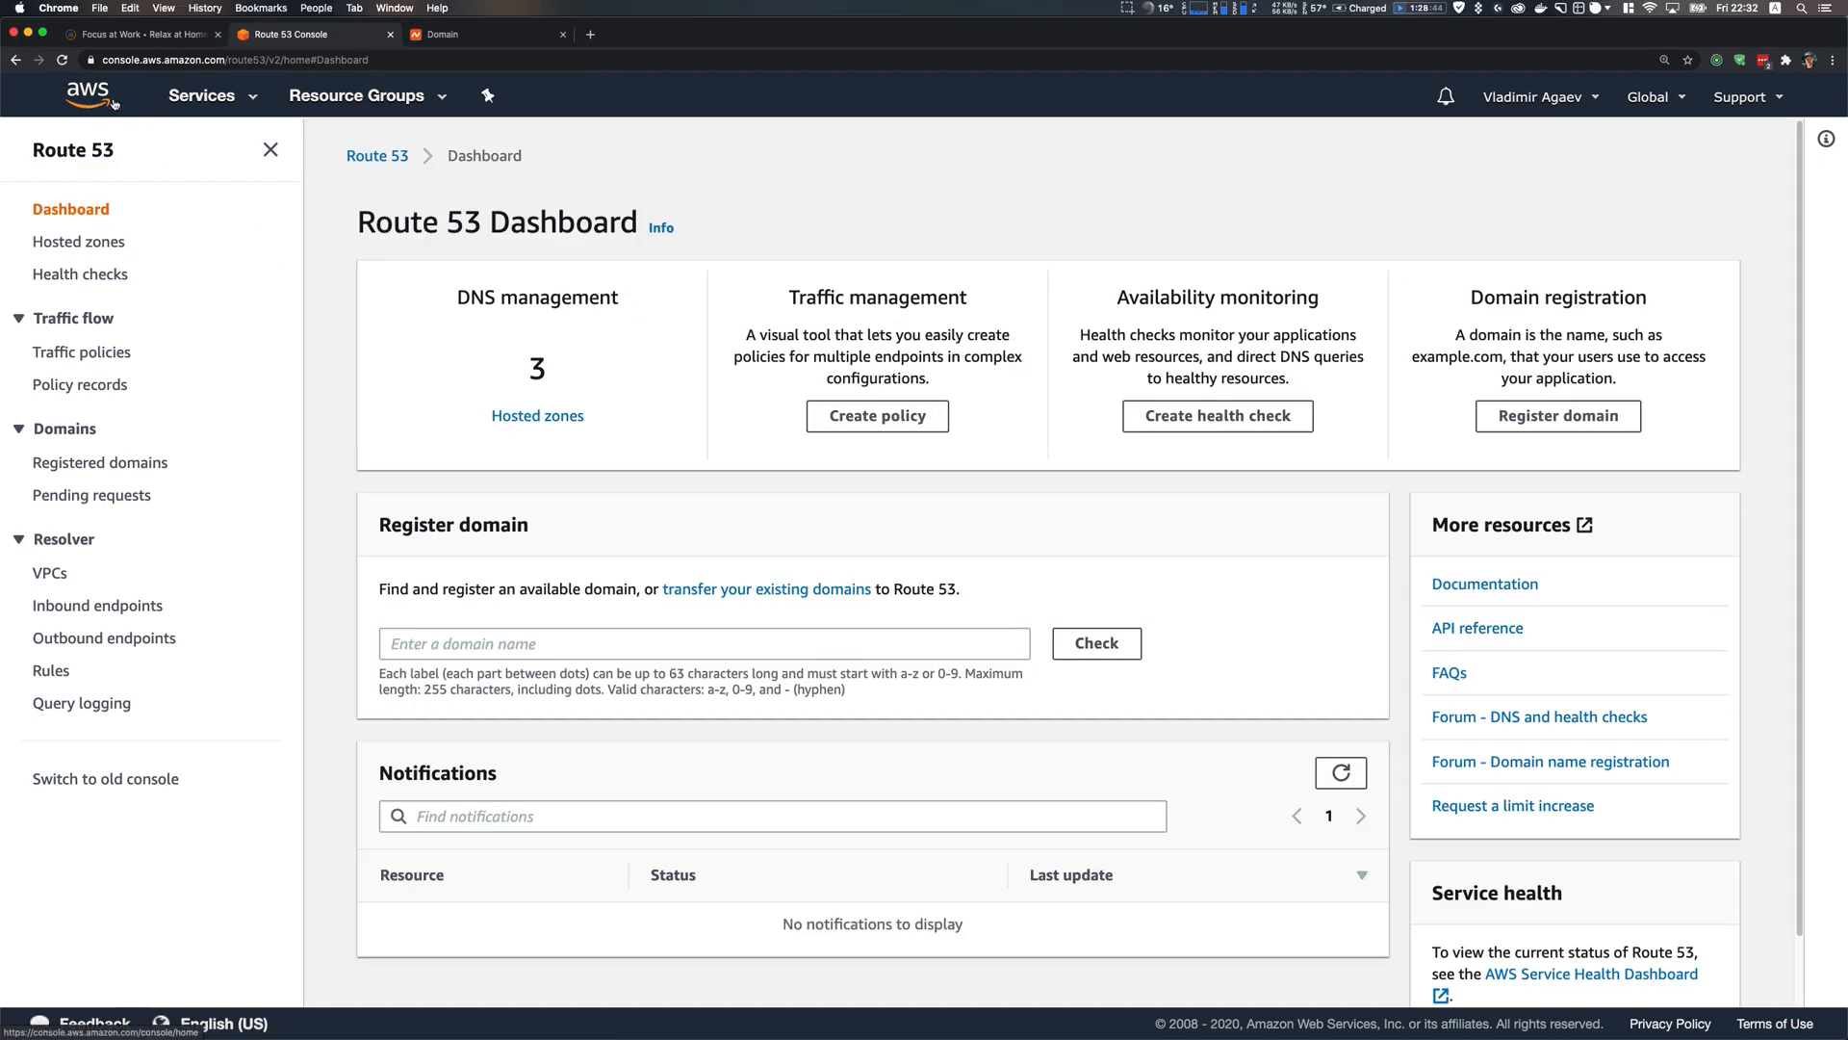
{"action": "left_click", "coordinate": [202, 95]}
{"action": "type", "text": "s3"}
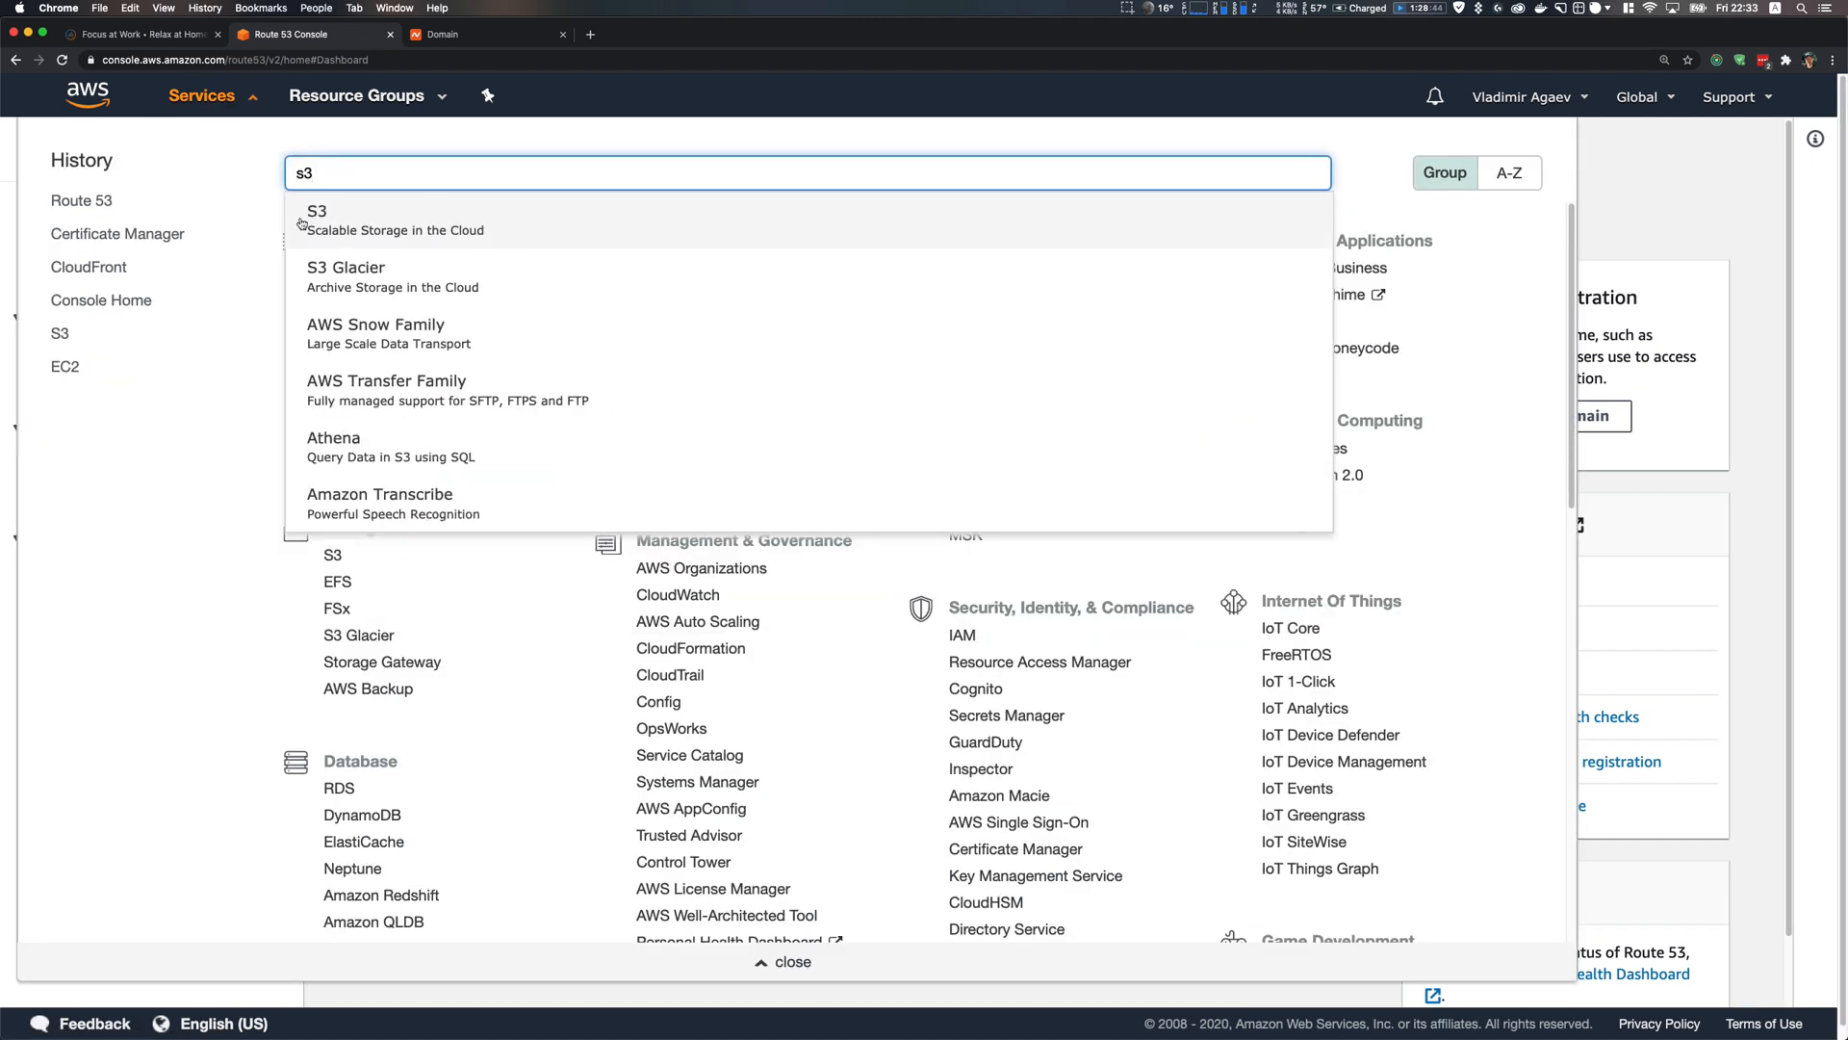
{"action": "left_click", "coordinate": [336, 221]}
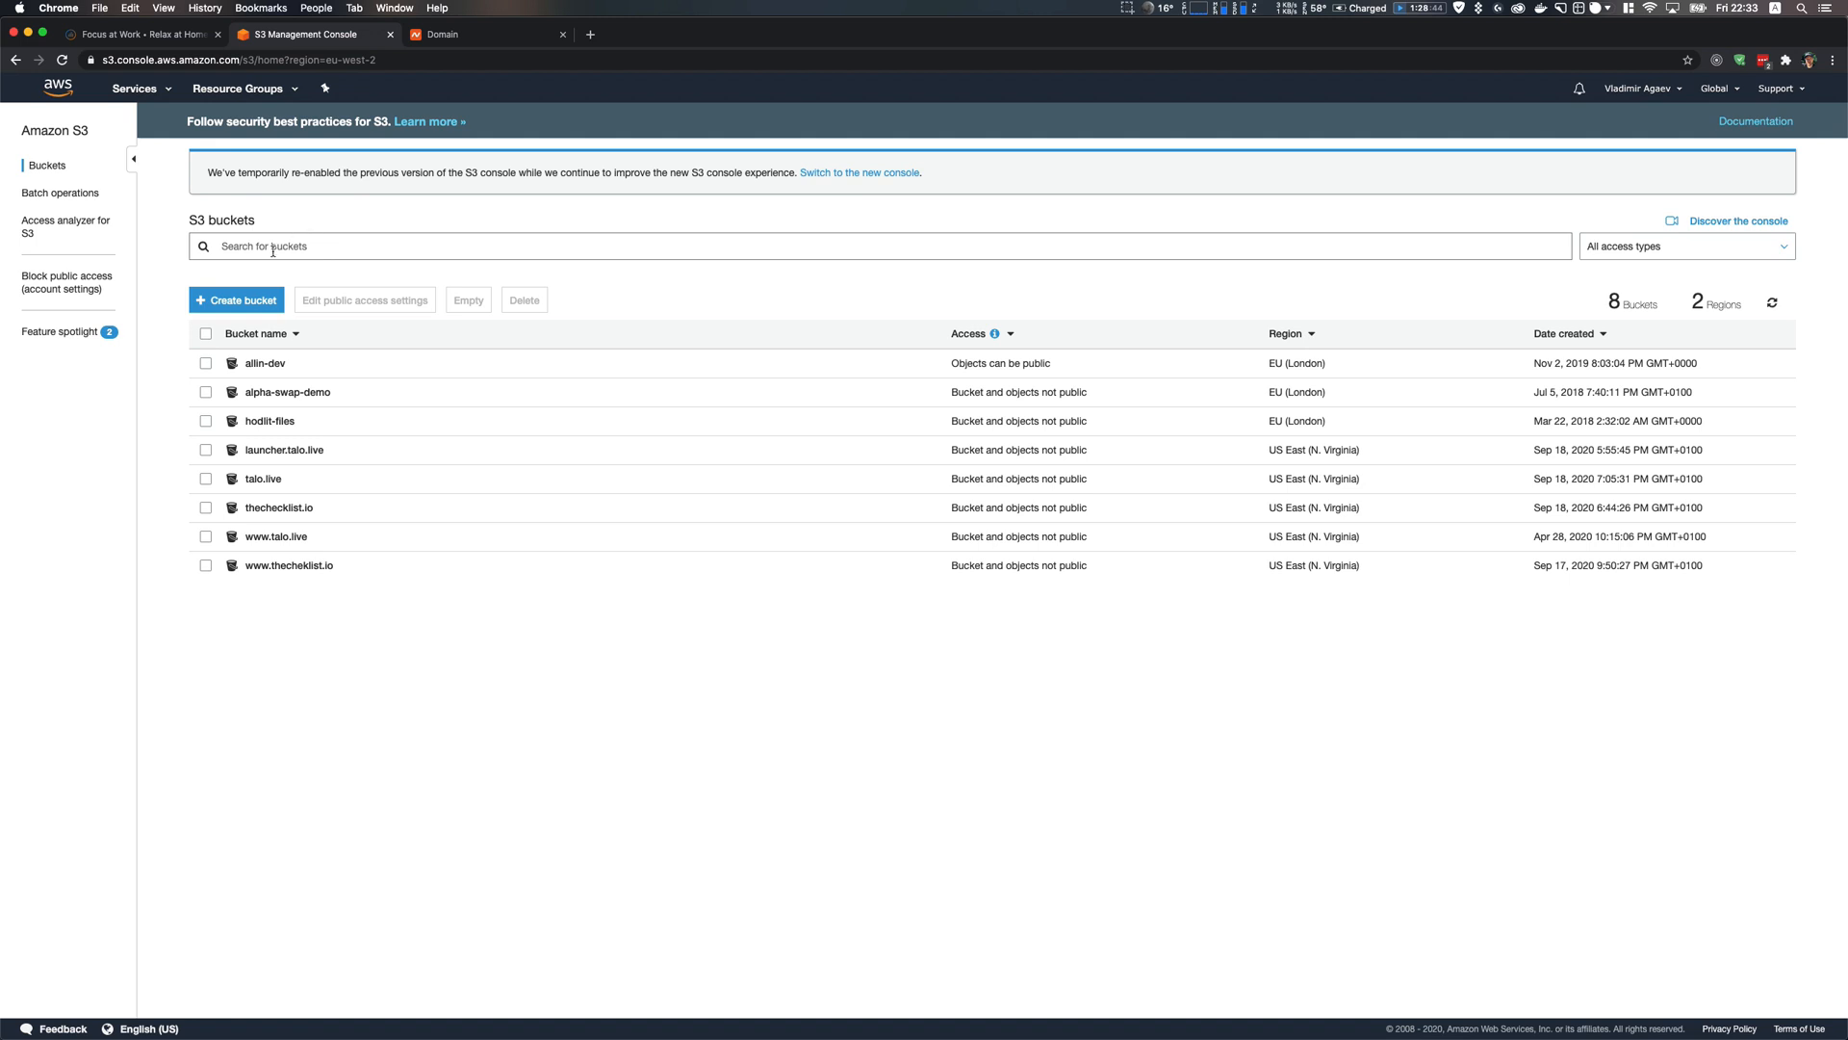
Copy the domain name justauselessdomain.xyz from its Namecheap page and return to the S3 bucket list
{"action": "left_click", "coordinate": [525, 37]}
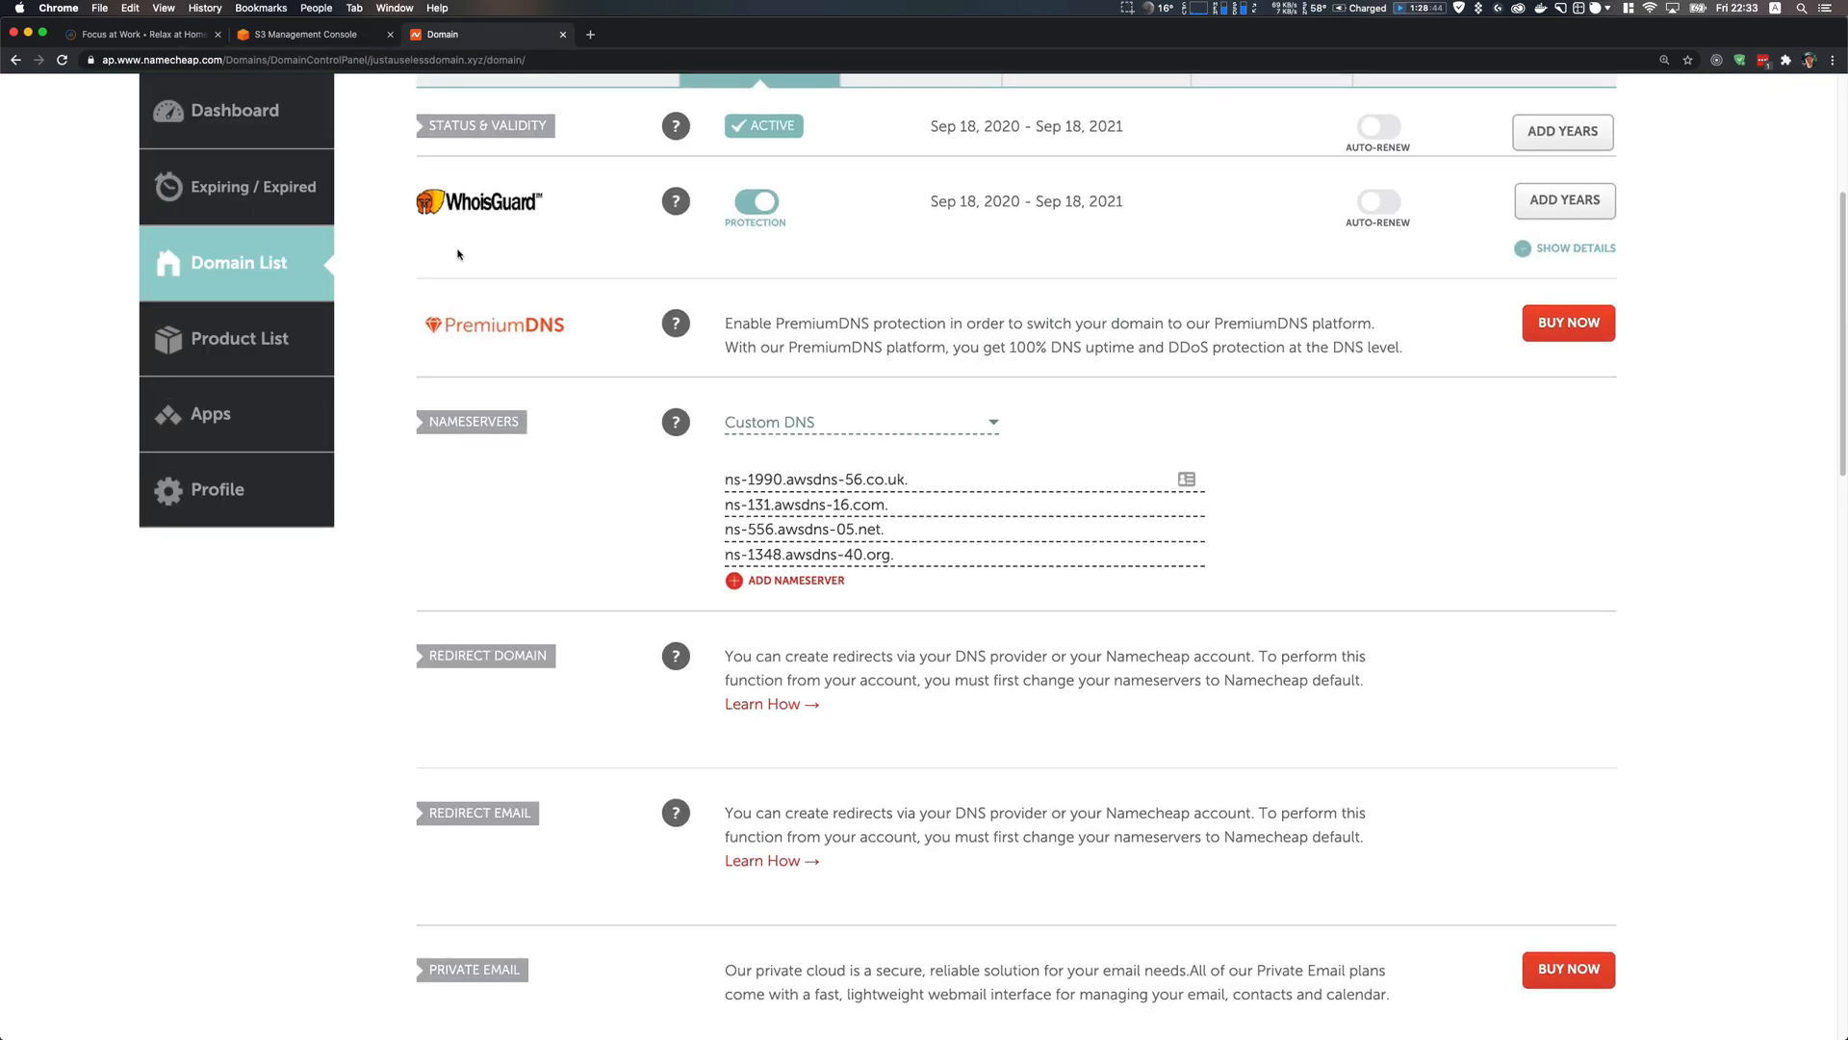
{"action": "scroll", "coordinate": [758, 342], "scroll_direction": "up", "scroll_amount": 5}
{"action": "left_click_drag", "start_coordinate": [770, 342], "coordinate": [472, 342]}
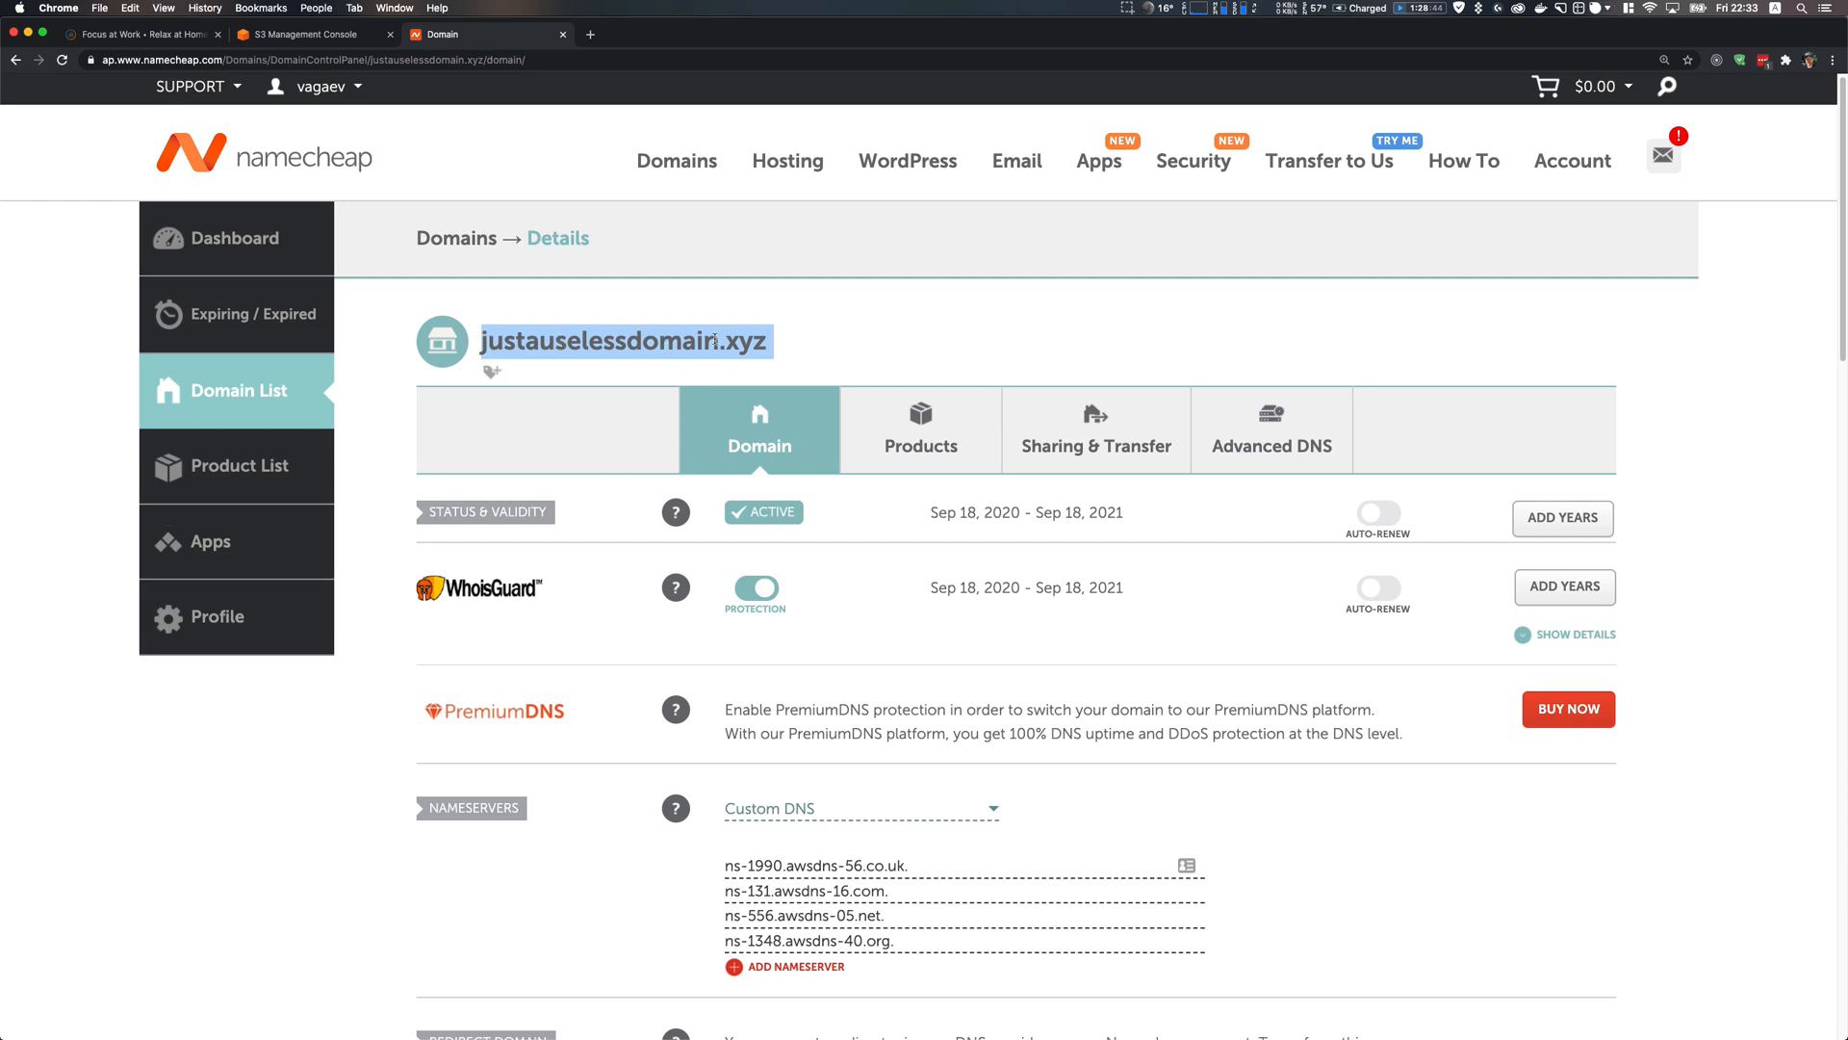
{"action": "left_click_drag", "start_coordinate": [772, 342], "coordinate": [438, 343]}
{"action": "key", "text": "super+c"}
{"action": "left_click", "coordinate": [320, 43]}
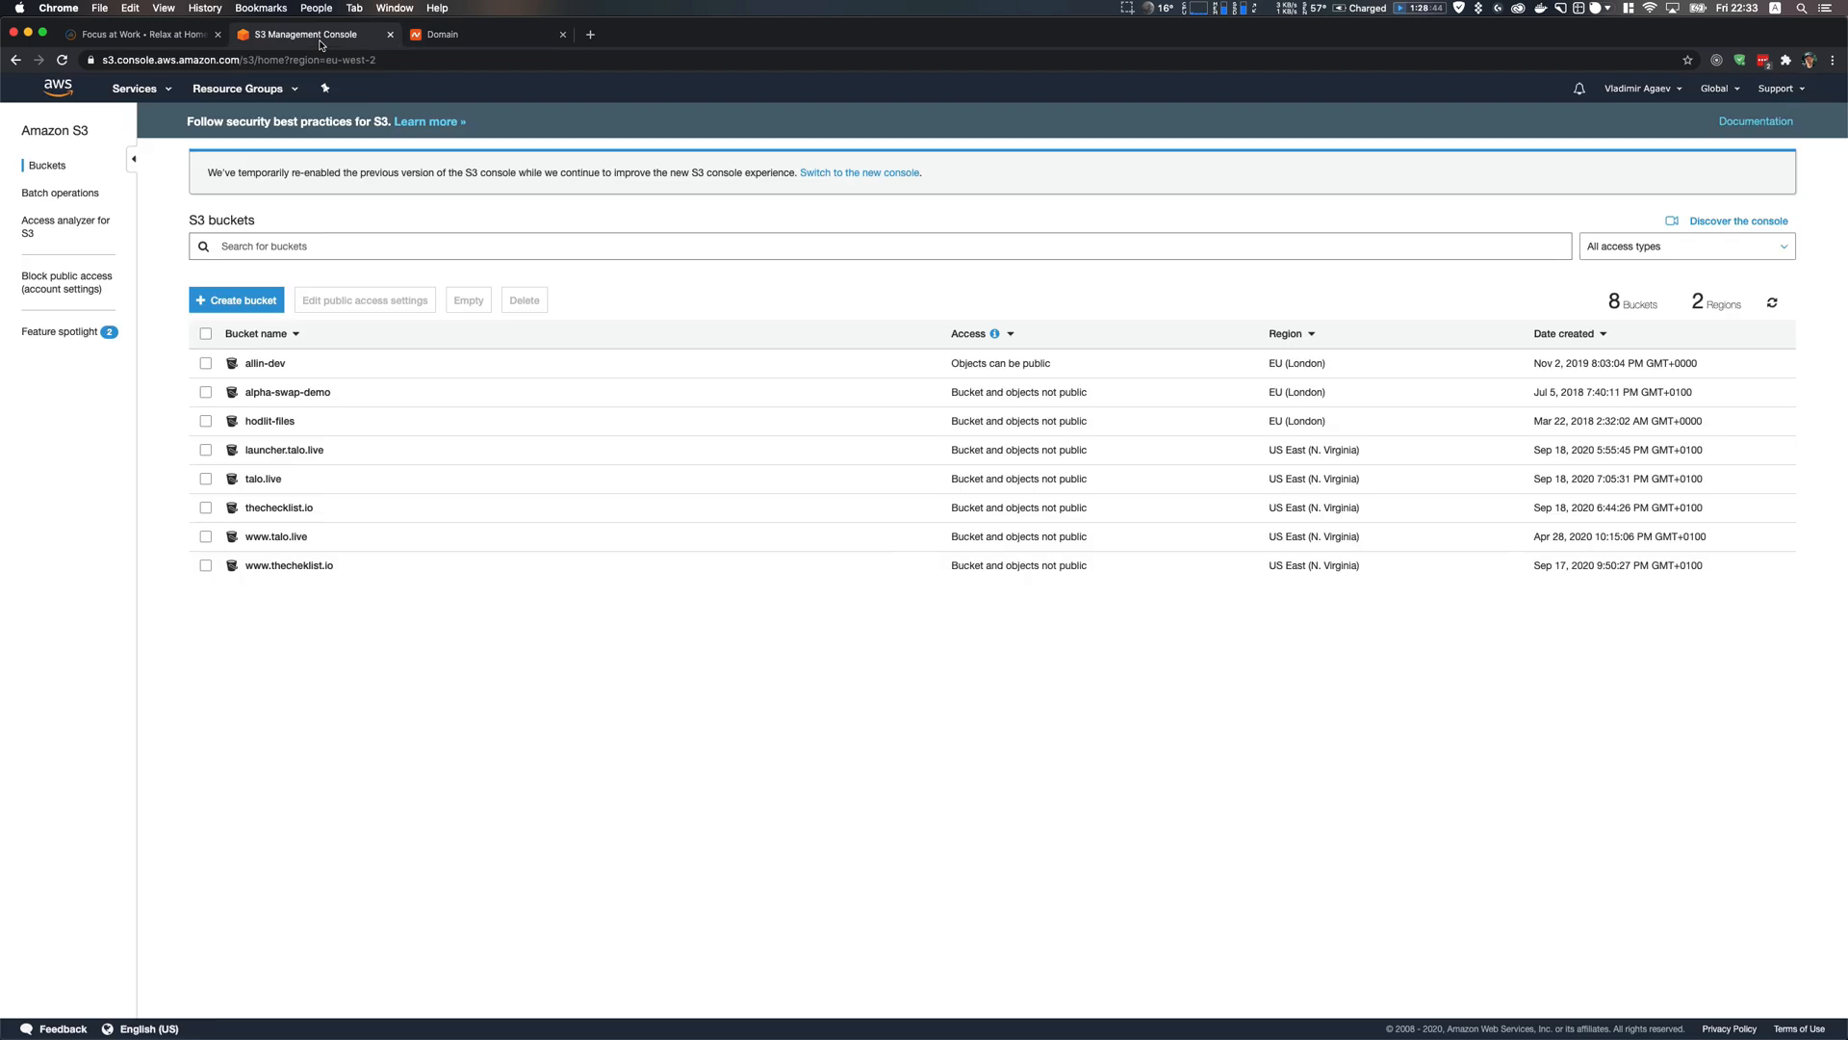
Start creating an S3 bucket and name it justauselessdomain.xyz, without the stray whitespace from the copied text
{"action": "left_click", "coordinate": [240, 299]}
{"action": "left_click", "coordinate": [625, 296]}
{"action": "key", "text": "super+v"}
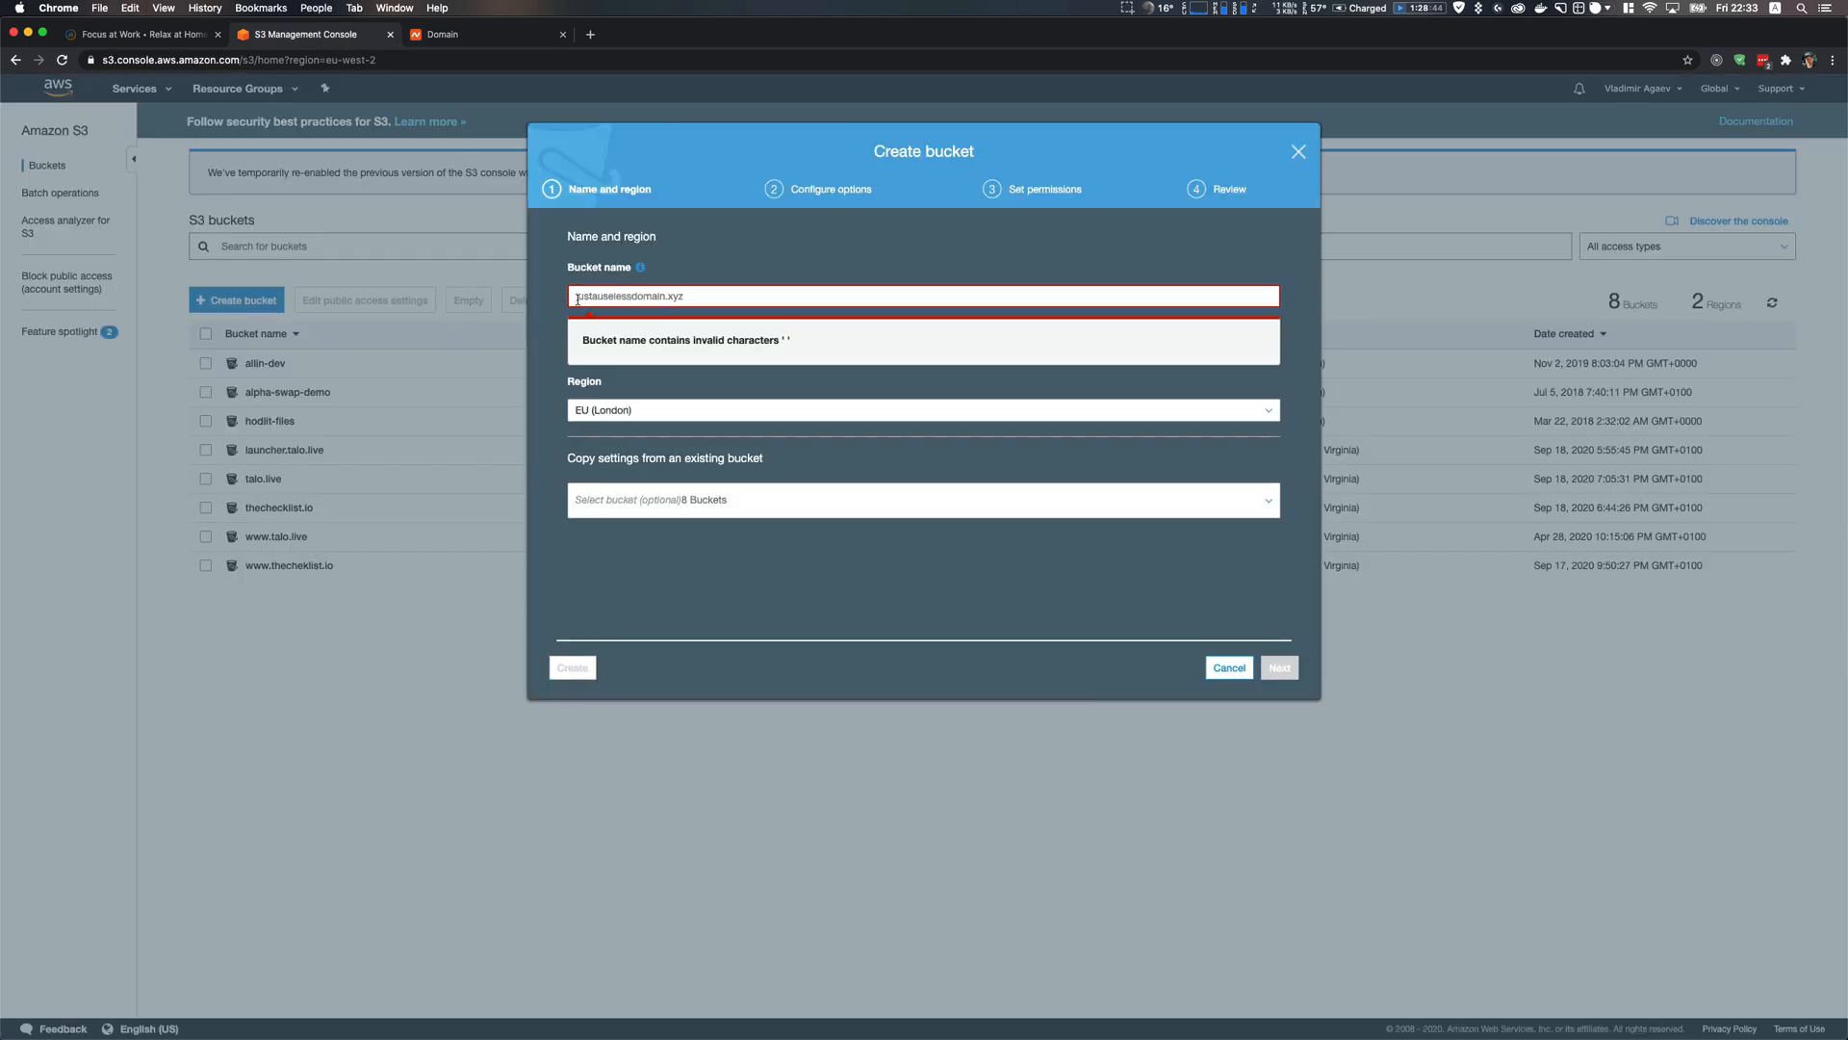
{"action": "key", "text": "BackSpace"}
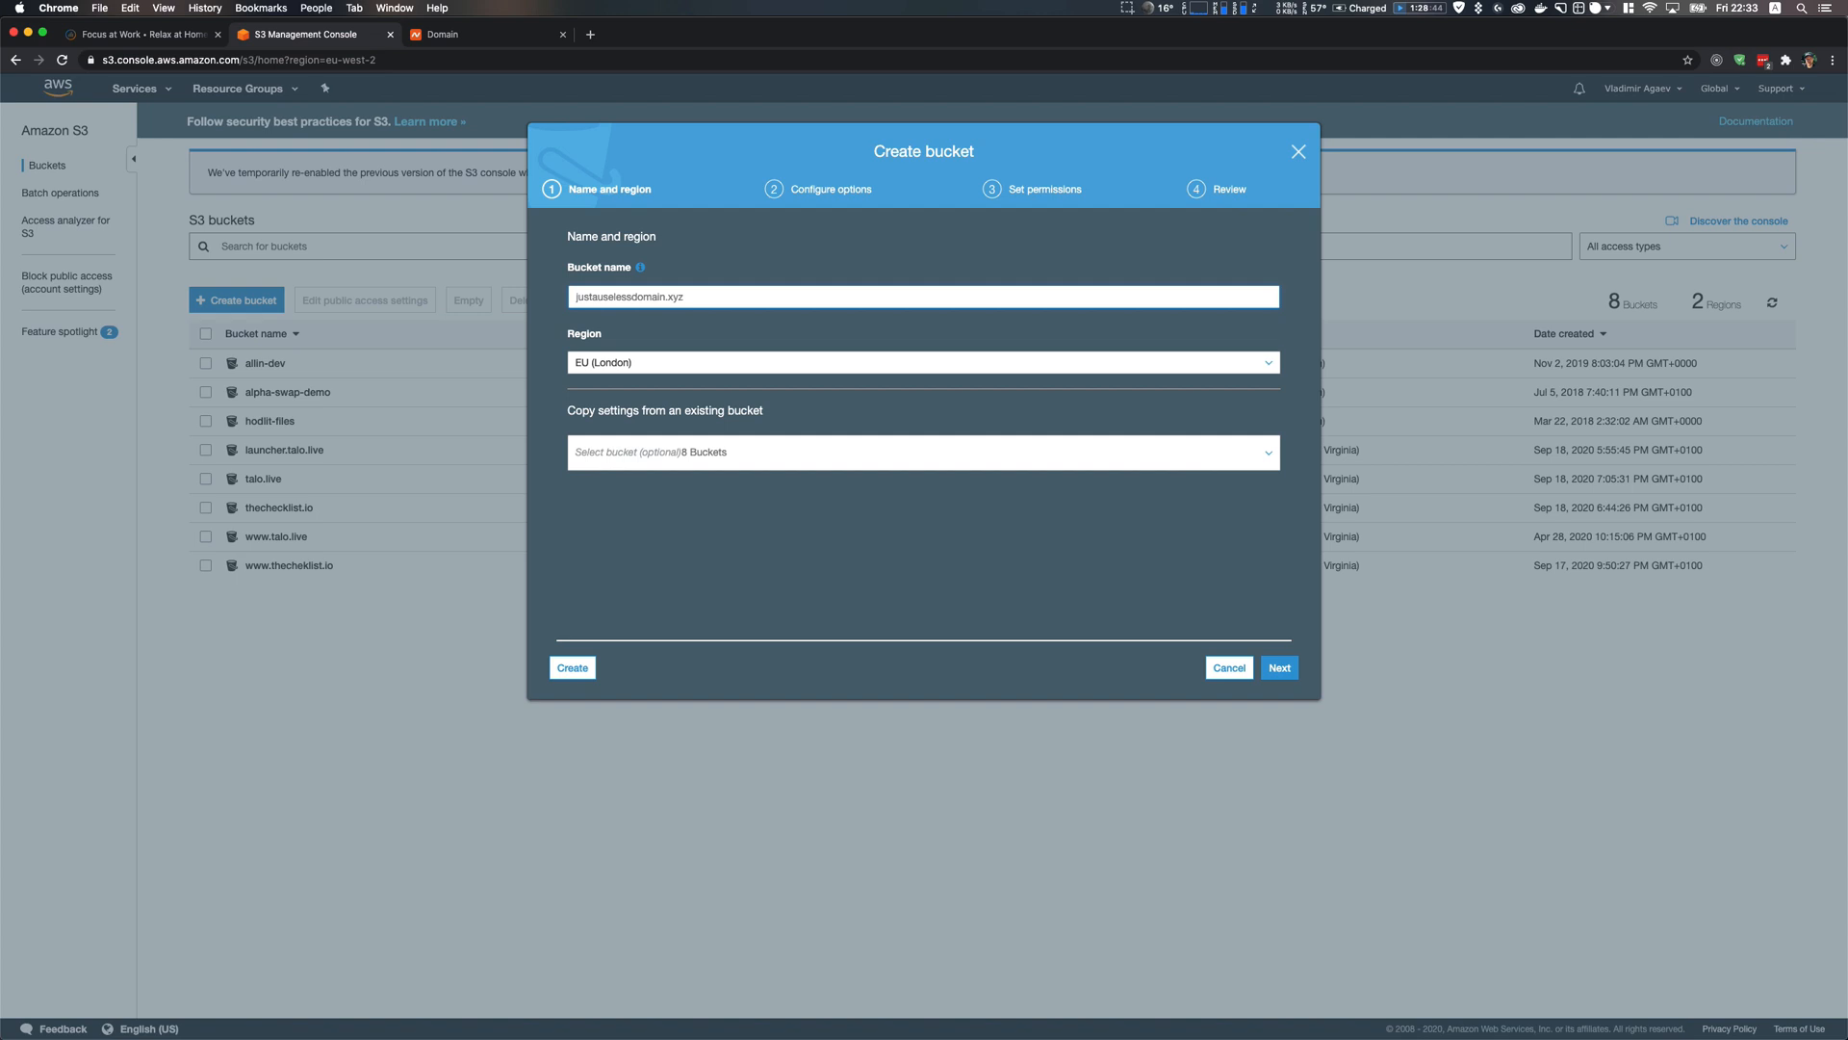
Set the new bucket's region to US East (N. Virginia)
{"action": "left_click", "coordinate": [647, 372]}
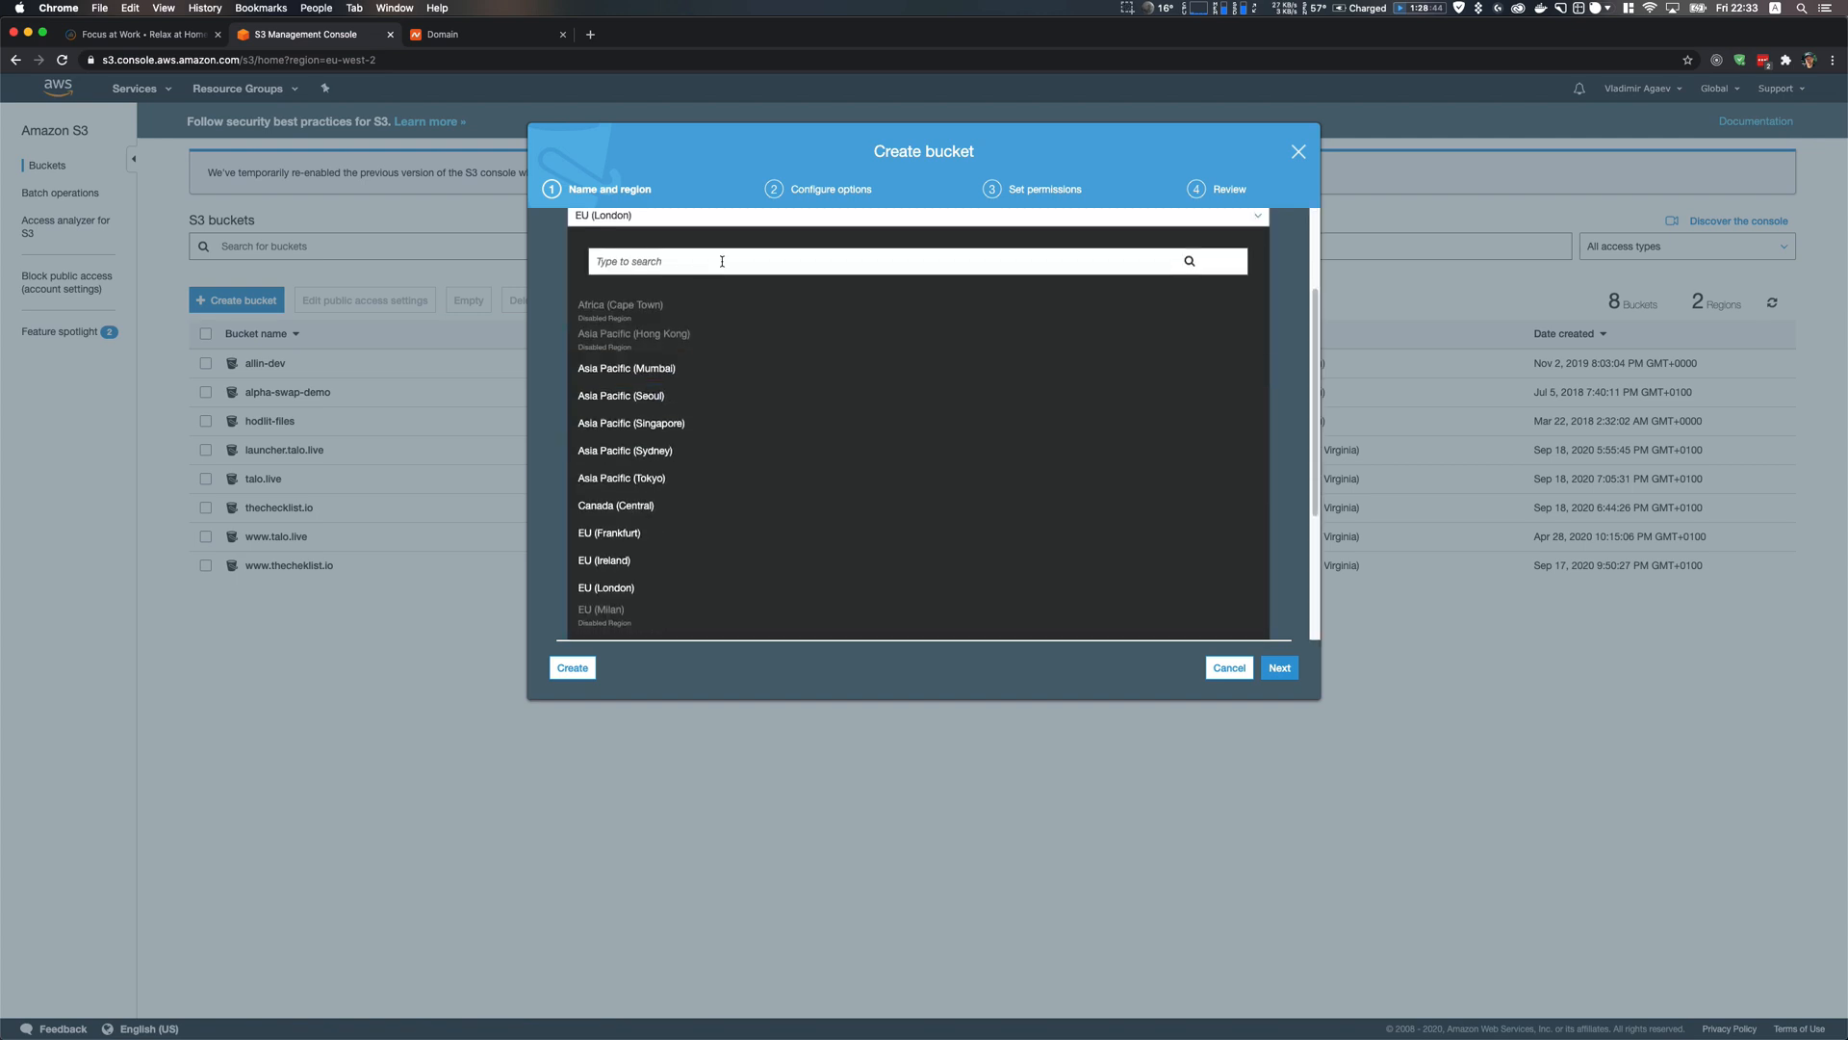
{"action": "type", "text": "virt"}
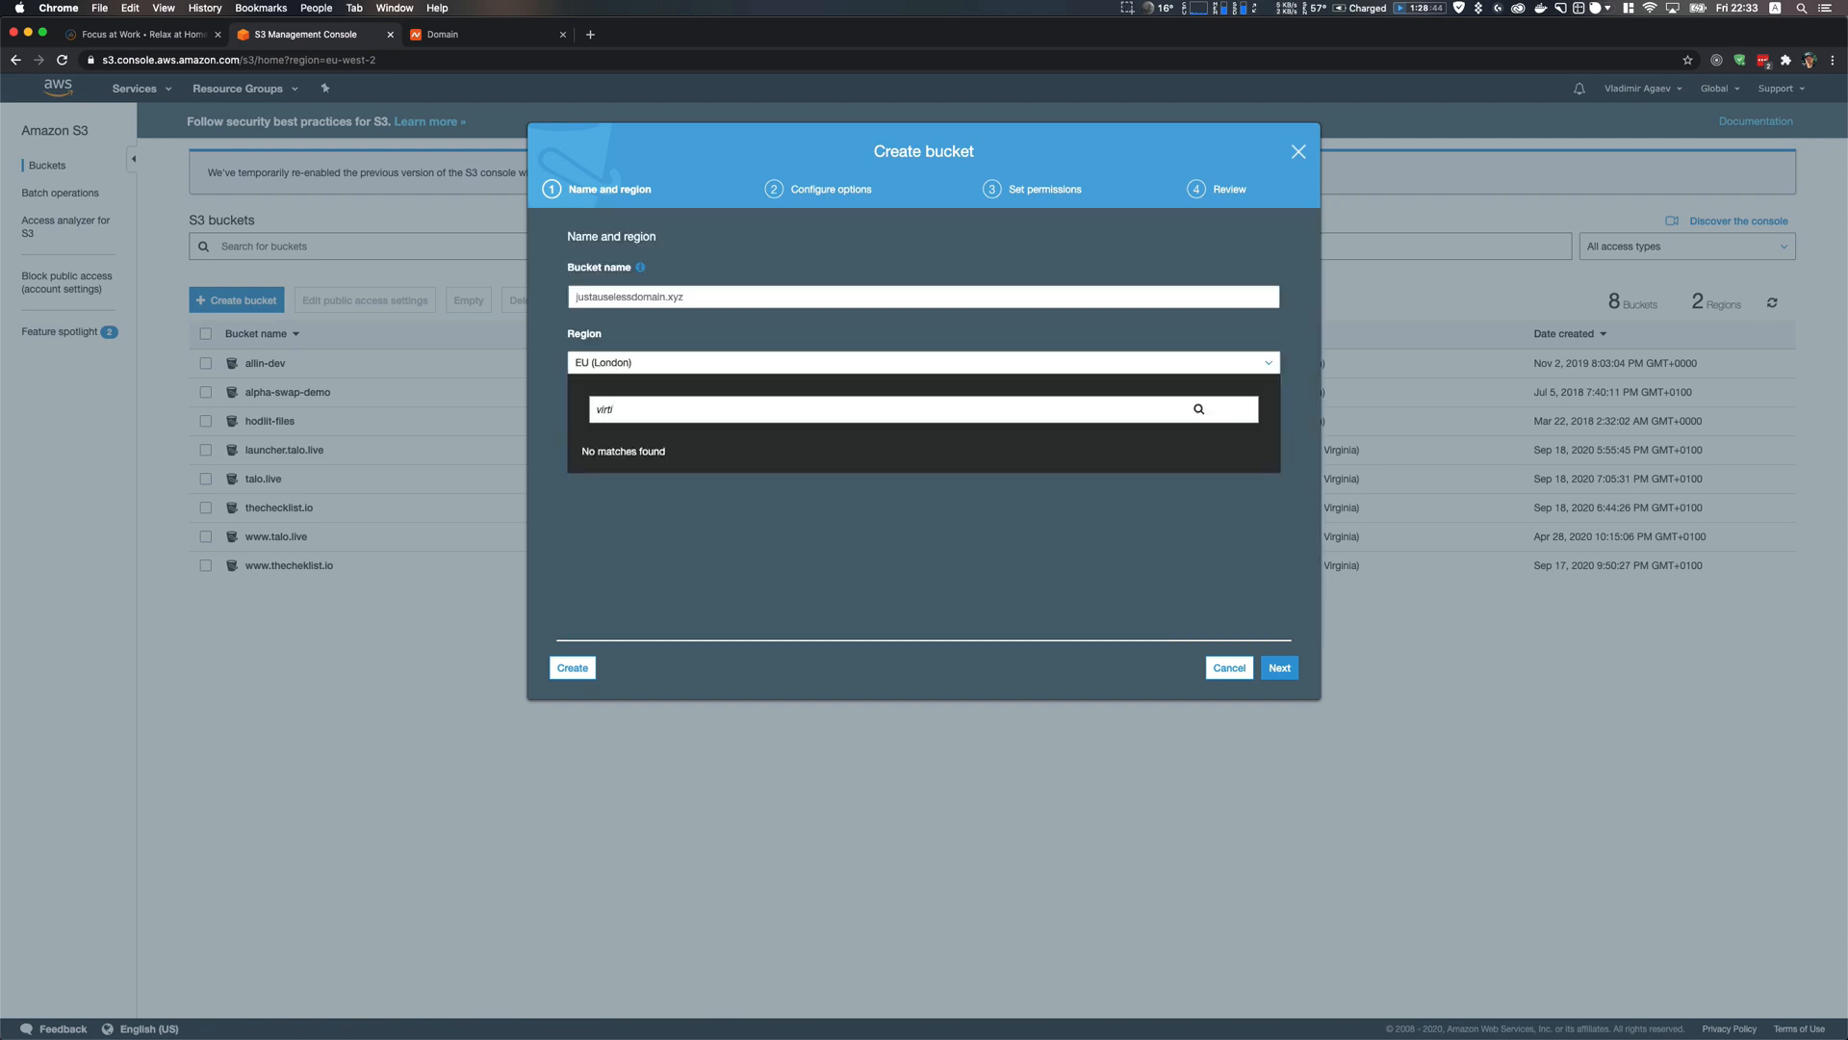
{"action": "key", "text": "BackSpace"}
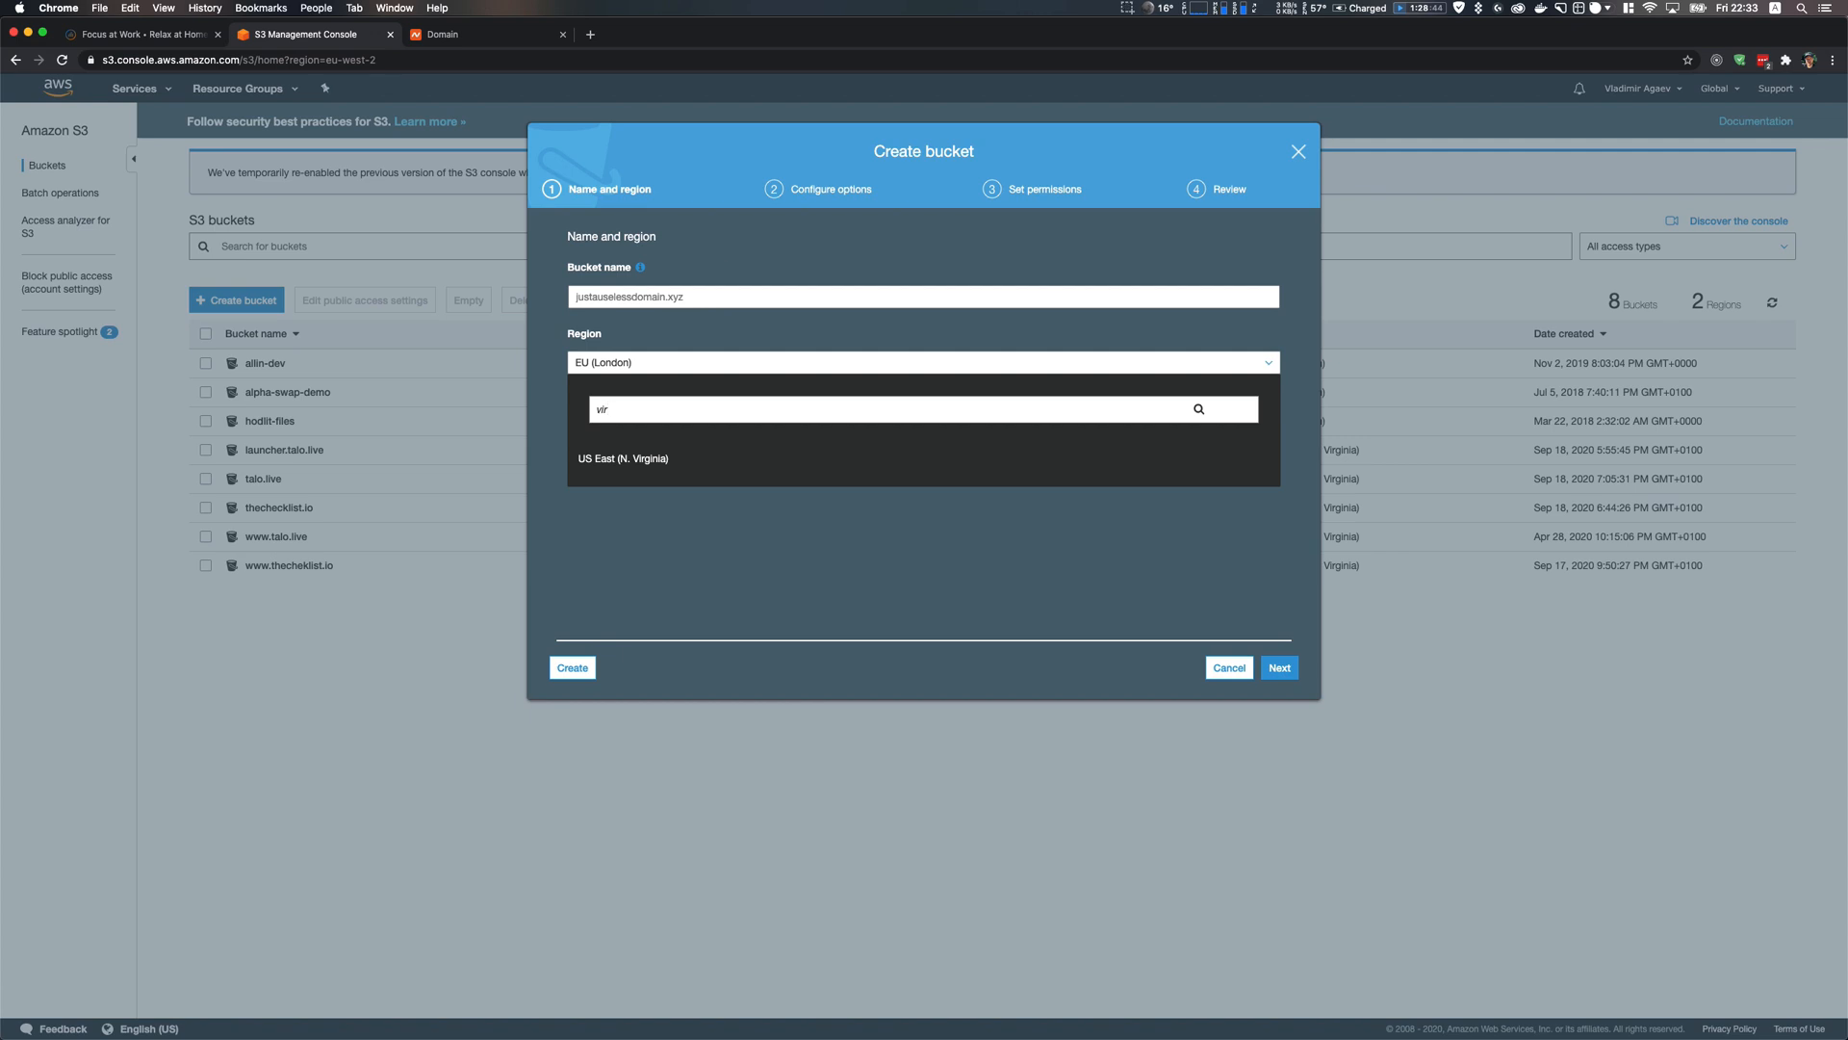
{"action": "left_click", "coordinate": [630, 457]}
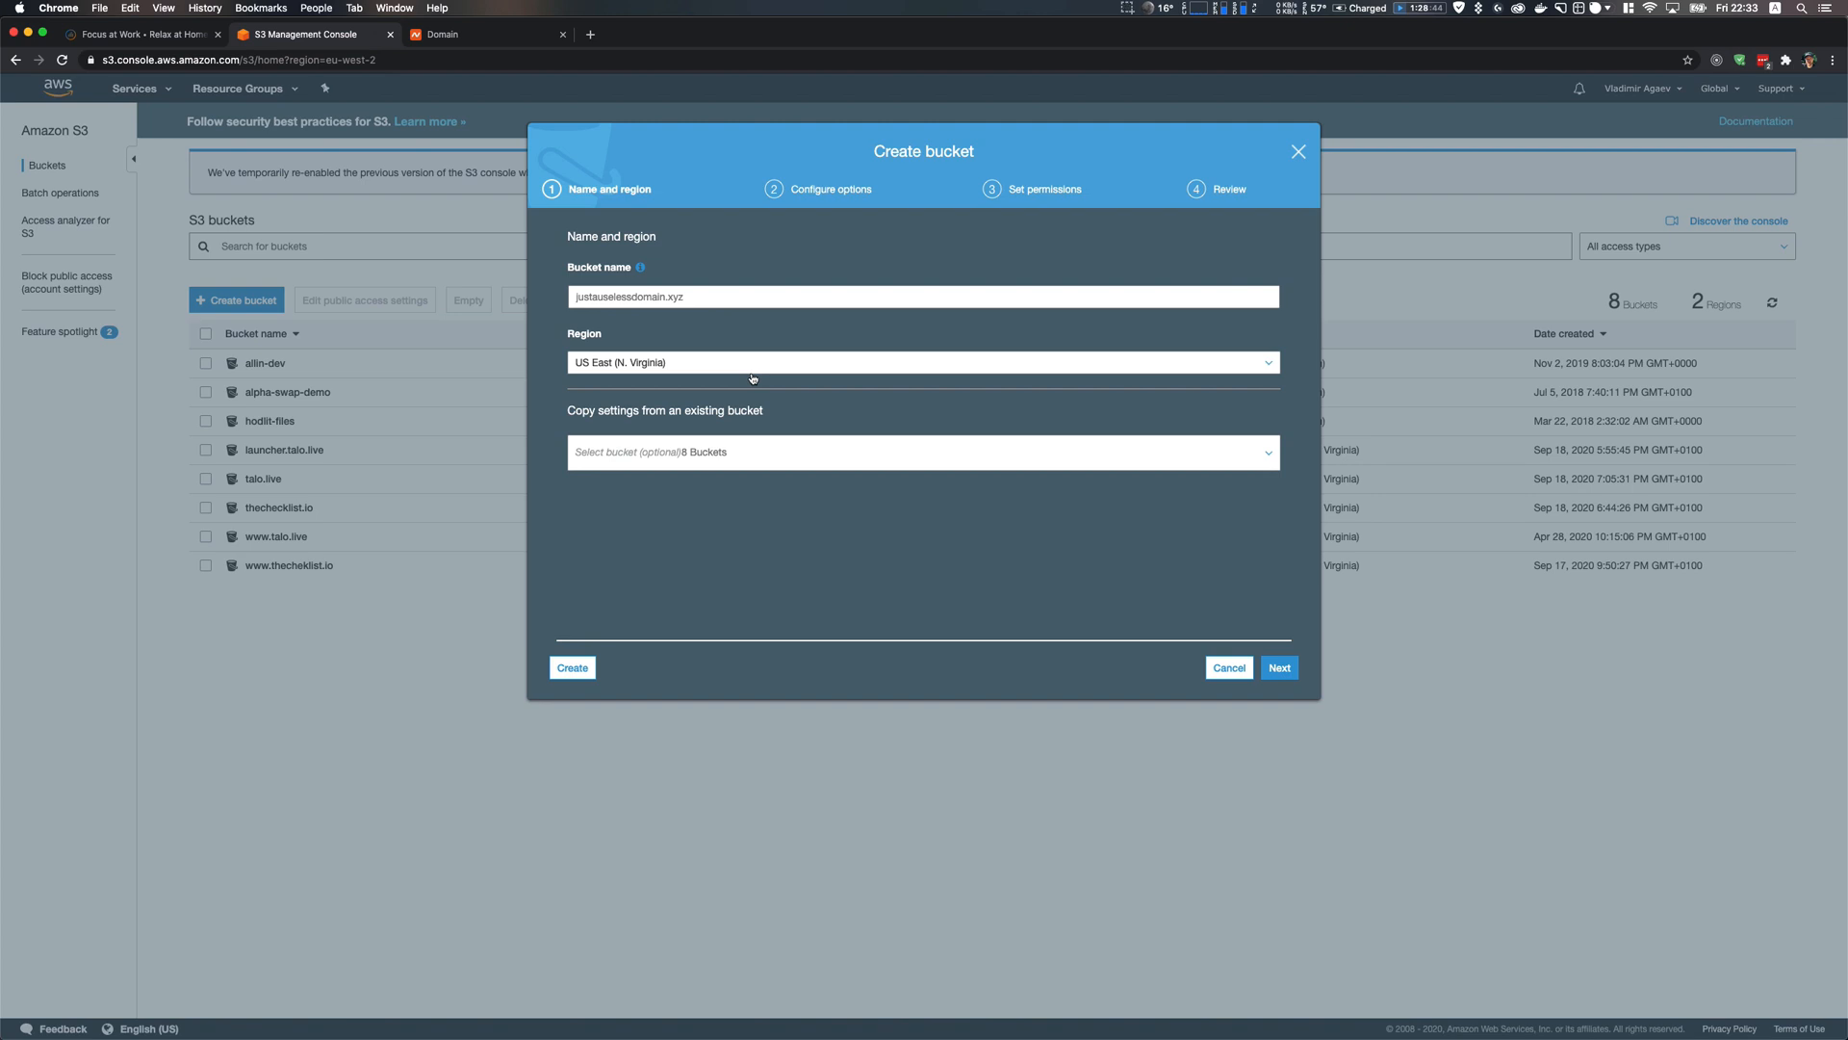
Keep the default bucket options with Block all public access enabled and create the justauselessdomain.xyz bucket
{"action": "left_click", "coordinate": [1283, 666]}
{"action": "left_click", "coordinate": [1280, 668]}
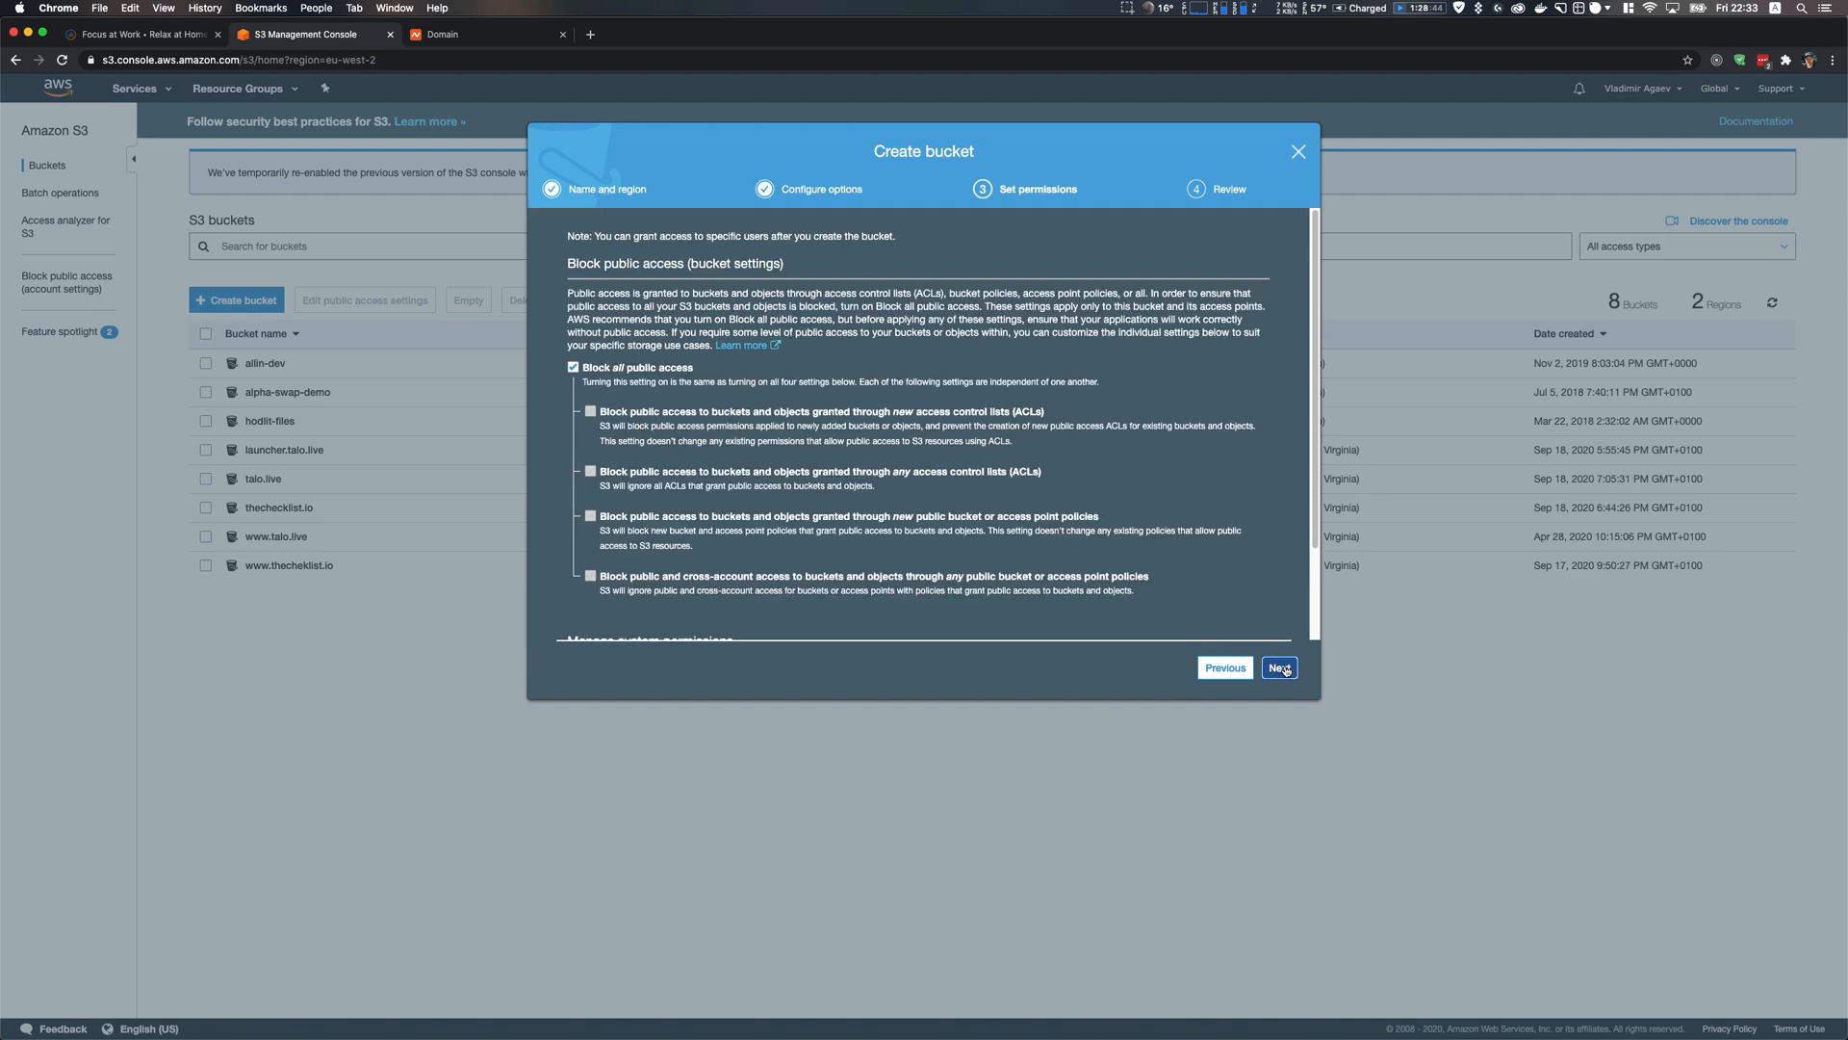
{"action": "scroll", "coordinate": [677, 367], "scroll_direction": "down", "scroll_amount": 2}
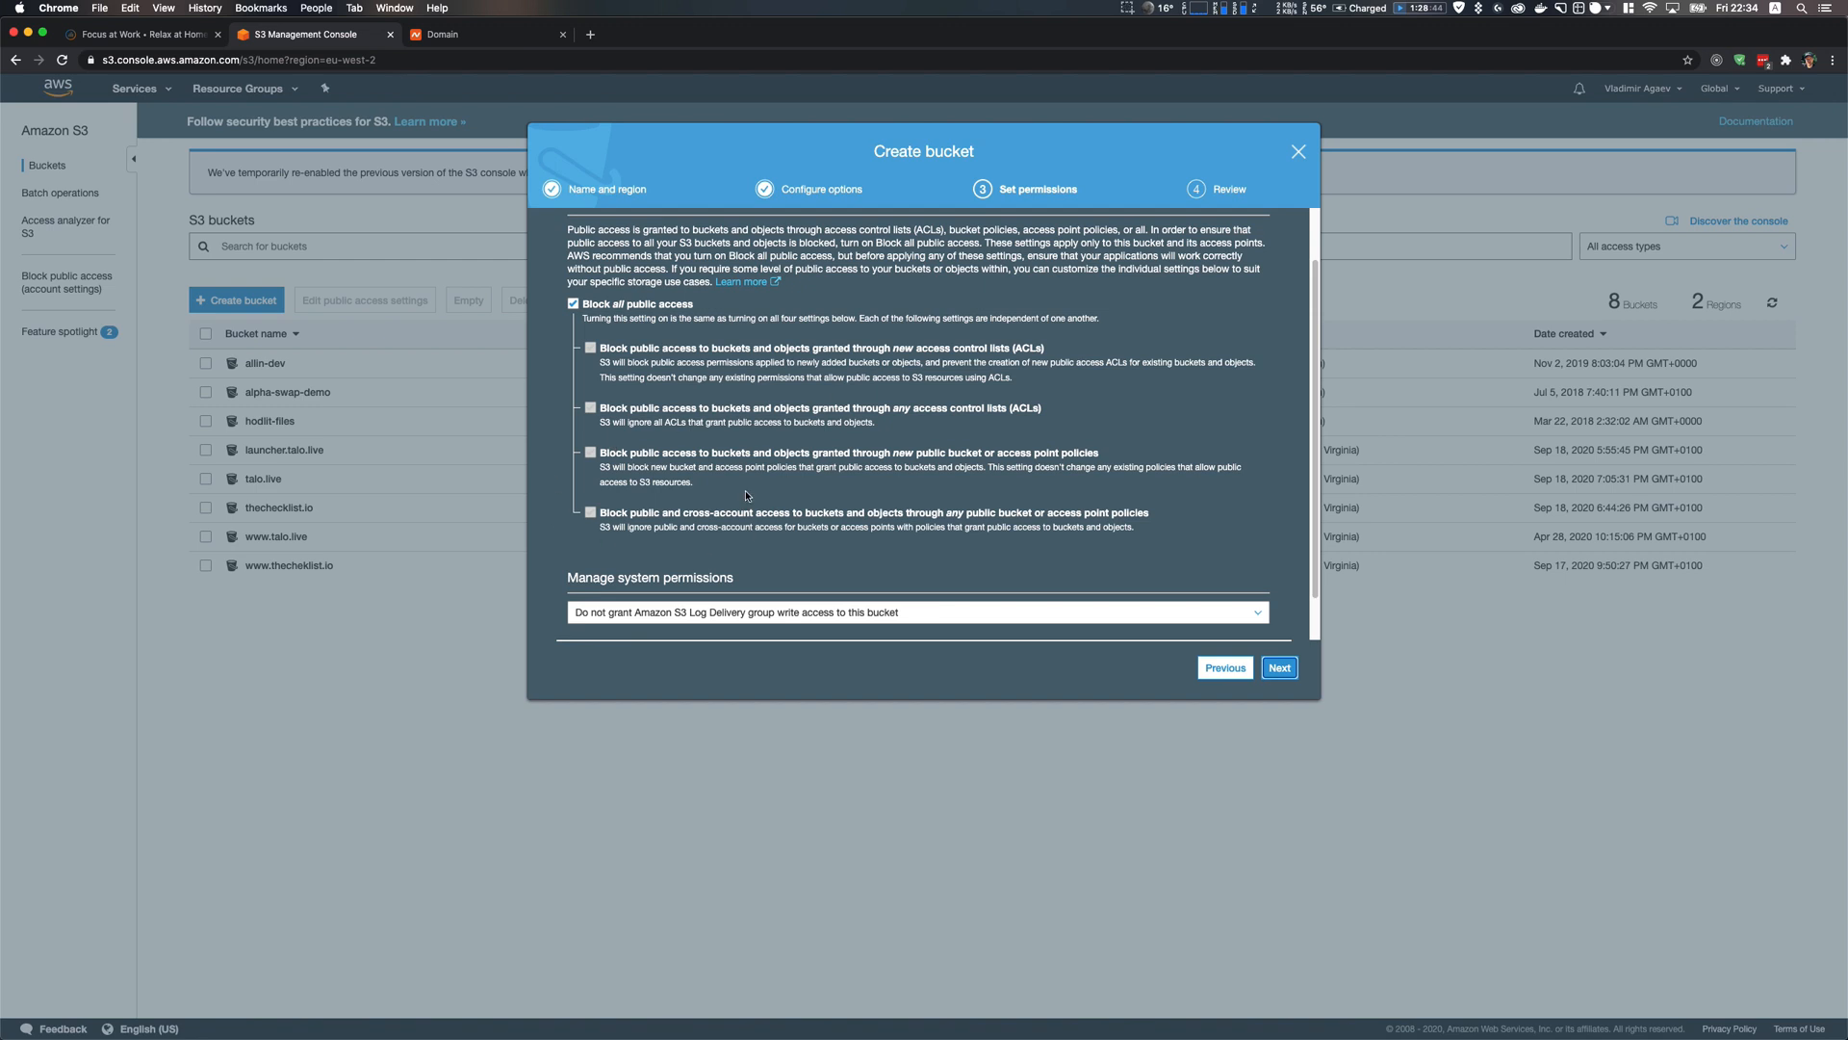
{"action": "scroll", "coordinate": [655, 481], "scroll_direction": "down", "scroll_amount": 1}
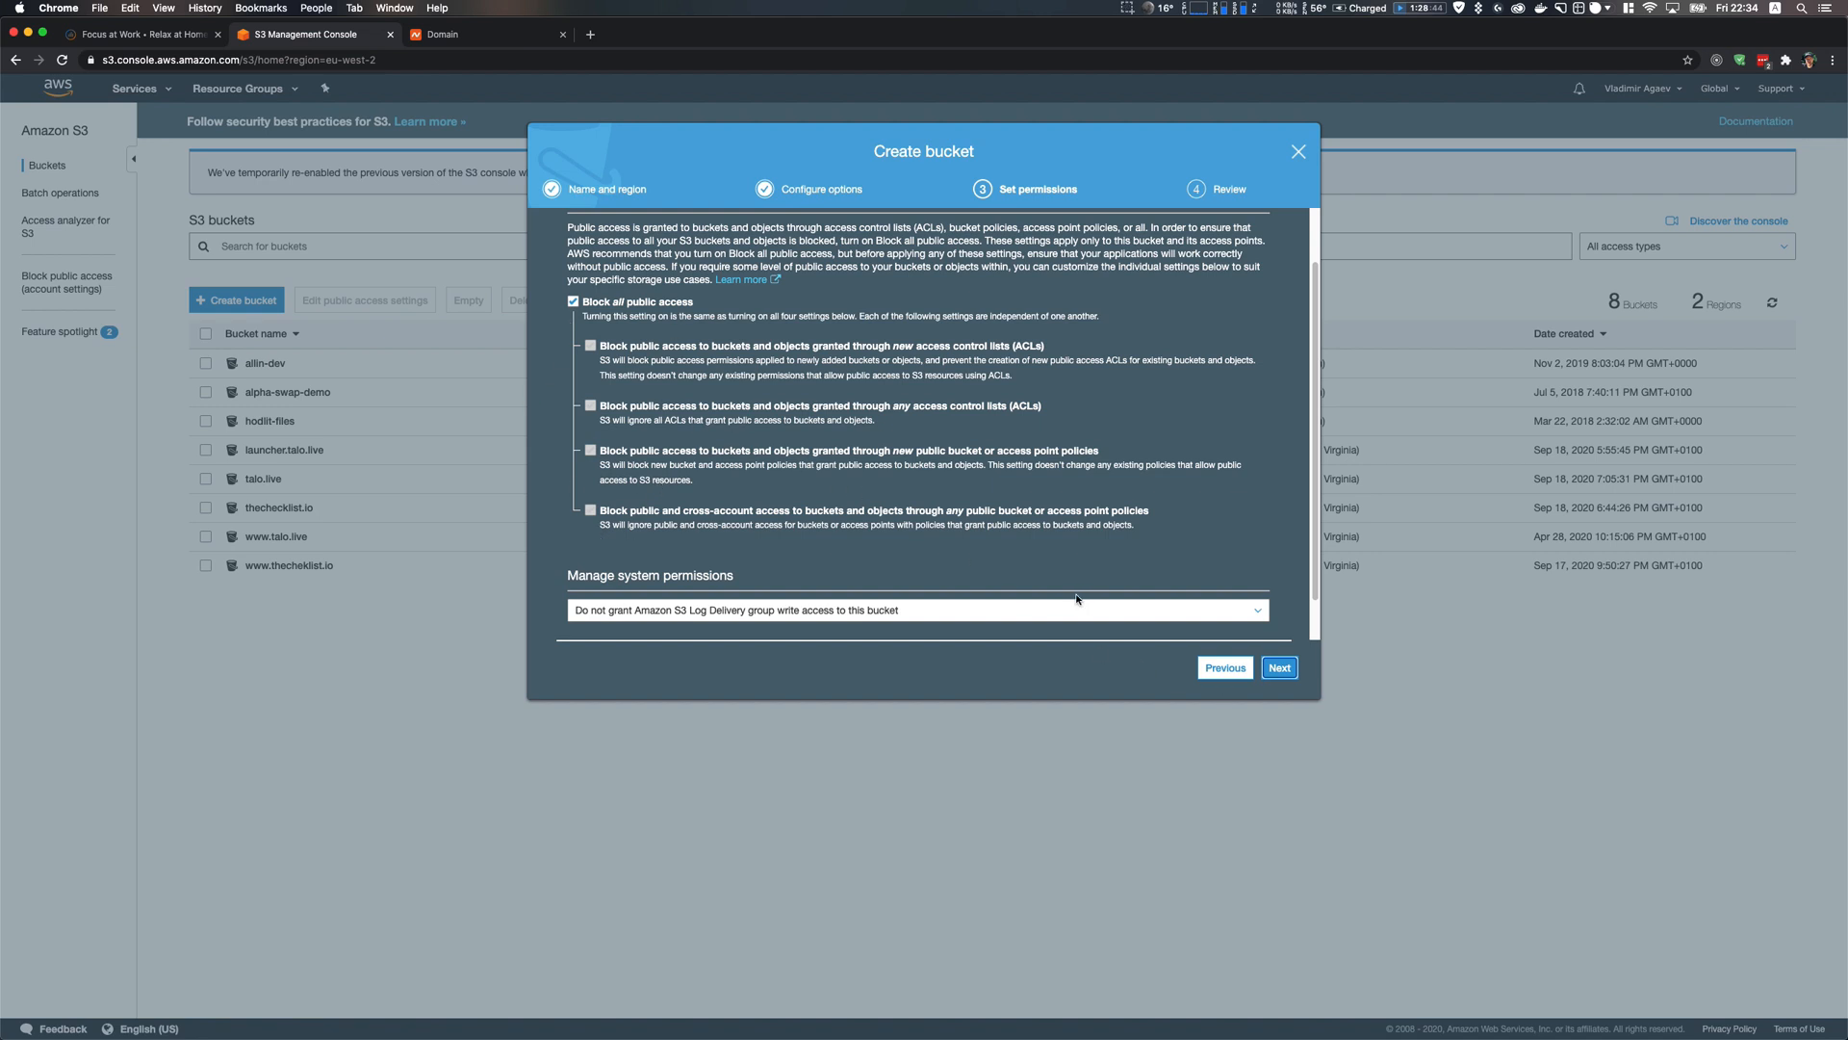
{"action": "left_click", "coordinate": [1285, 670]}
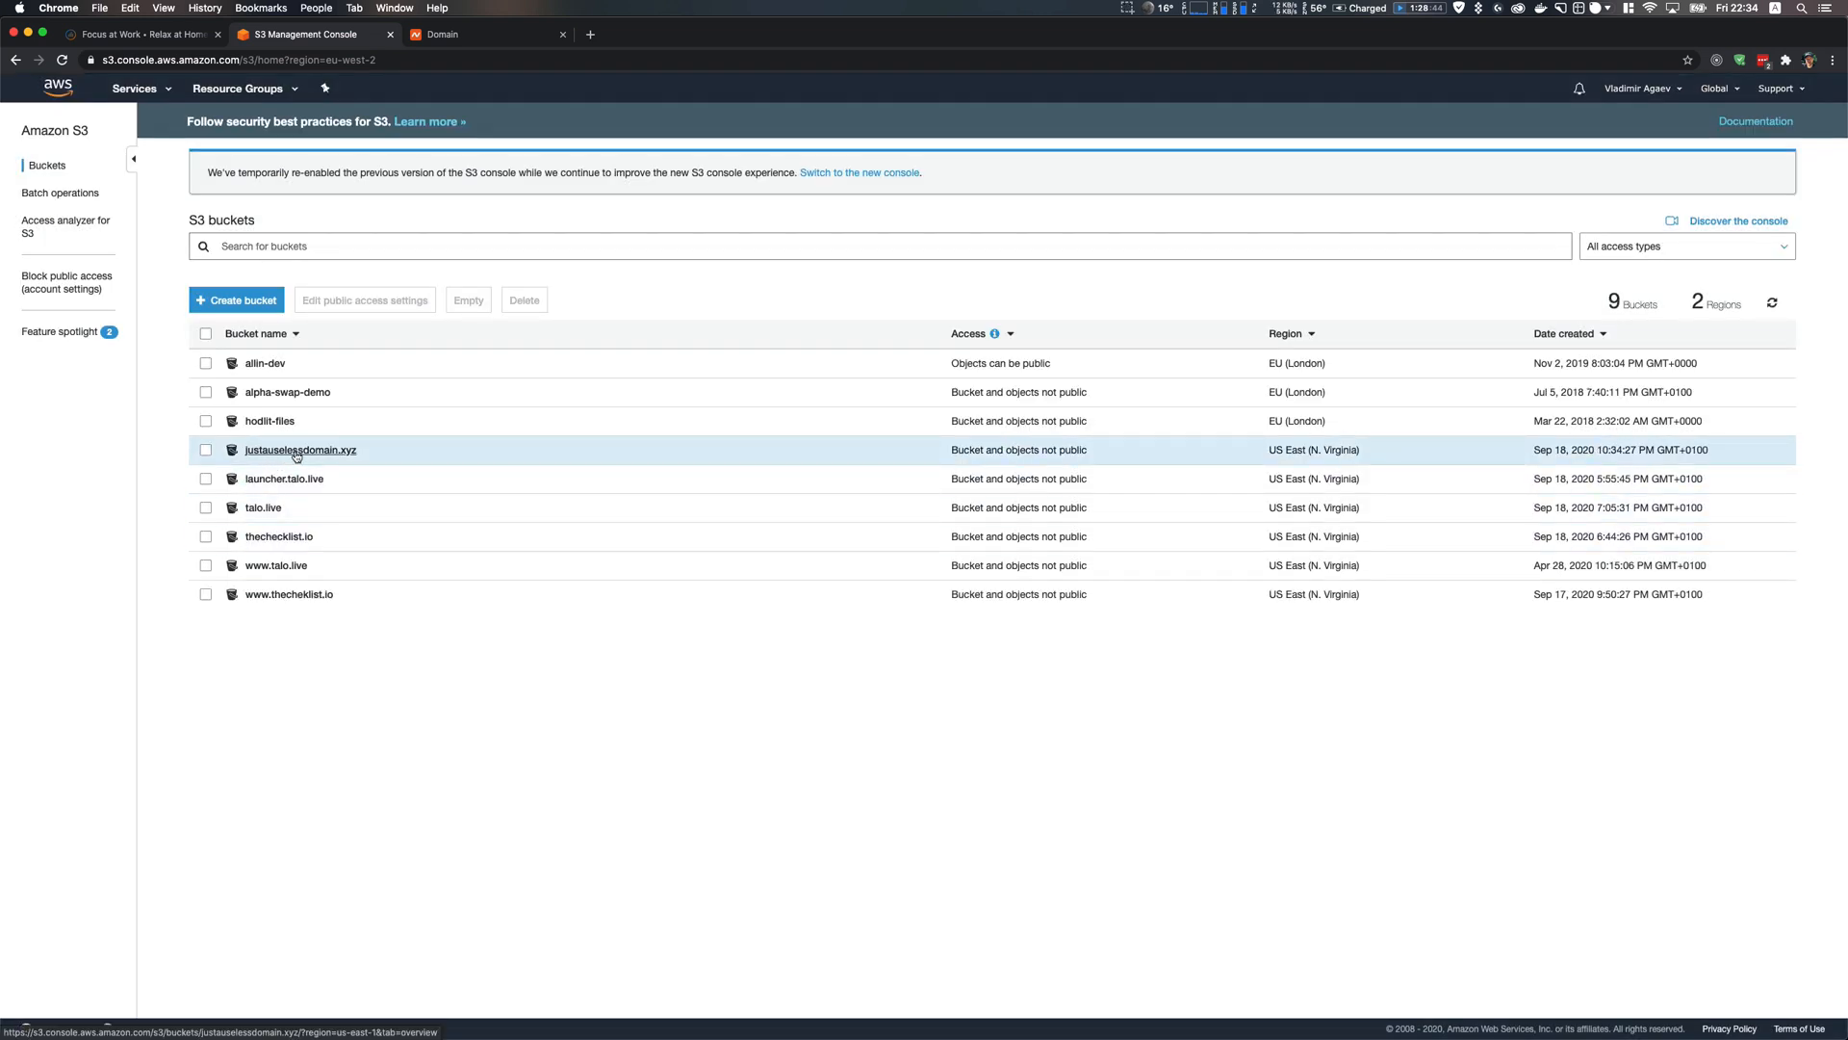
Open the justauselessdomain.xyz bucket and upload all website files and folders from the Finder window with default permissions and properties
{"action": "left_click", "coordinate": [333, 452]}
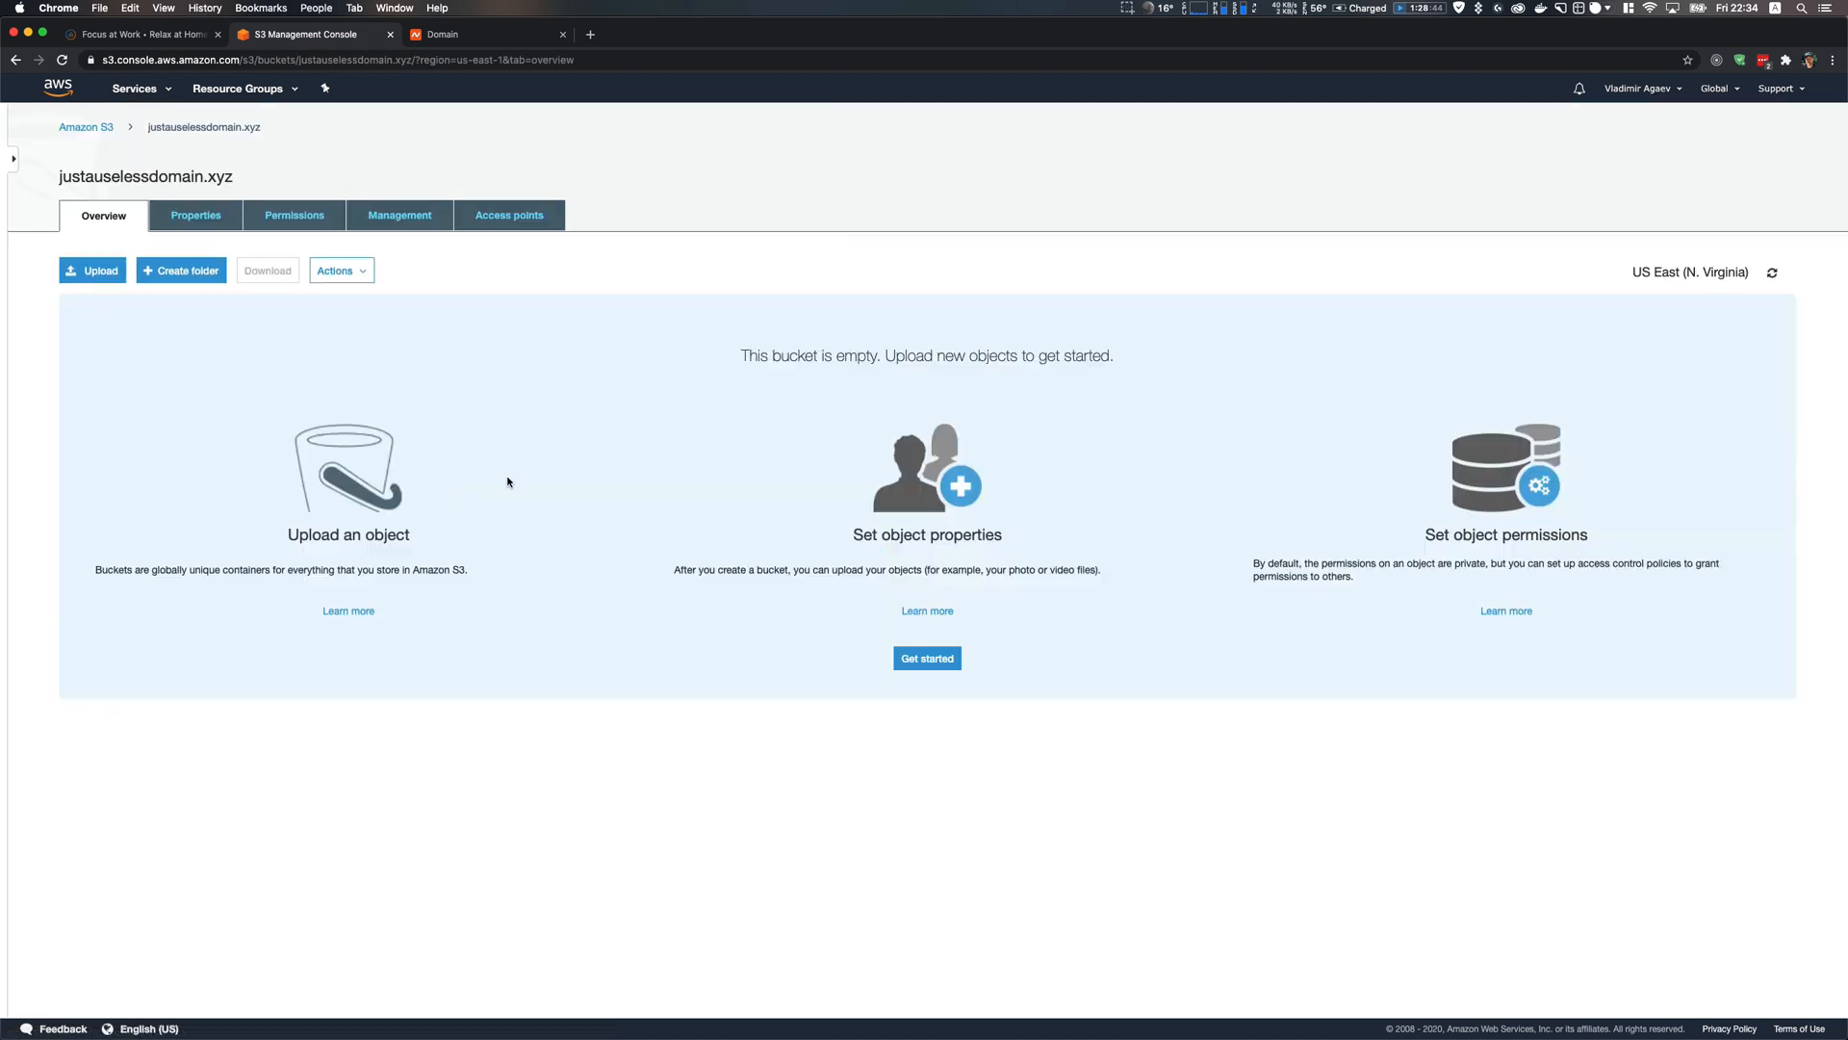
{"action": "key", "text": "super+Tab"}
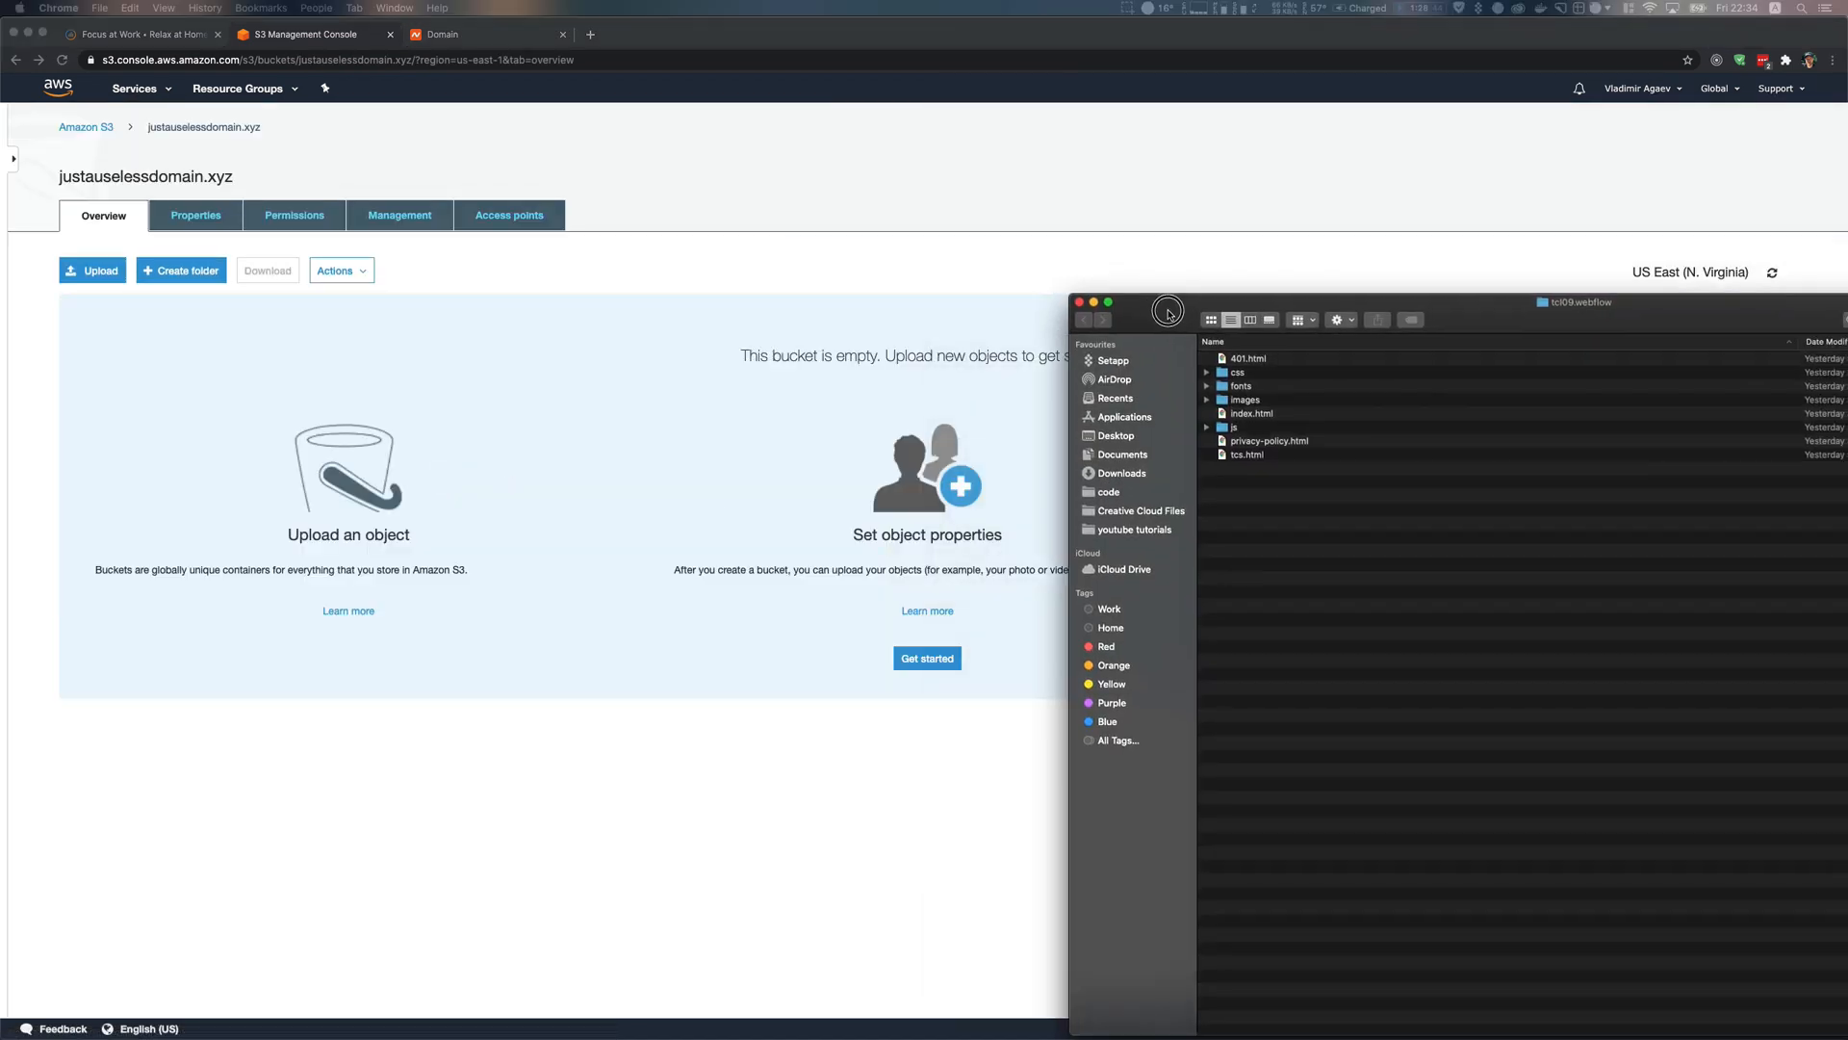
{"action": "key", "text": "super+a"}
{"action": "left_click_drag", "start_coordinate": [1214, 367], "coordinate": [627, 423]}
{"action": "left_click", "coordinate": [1287, 597]}
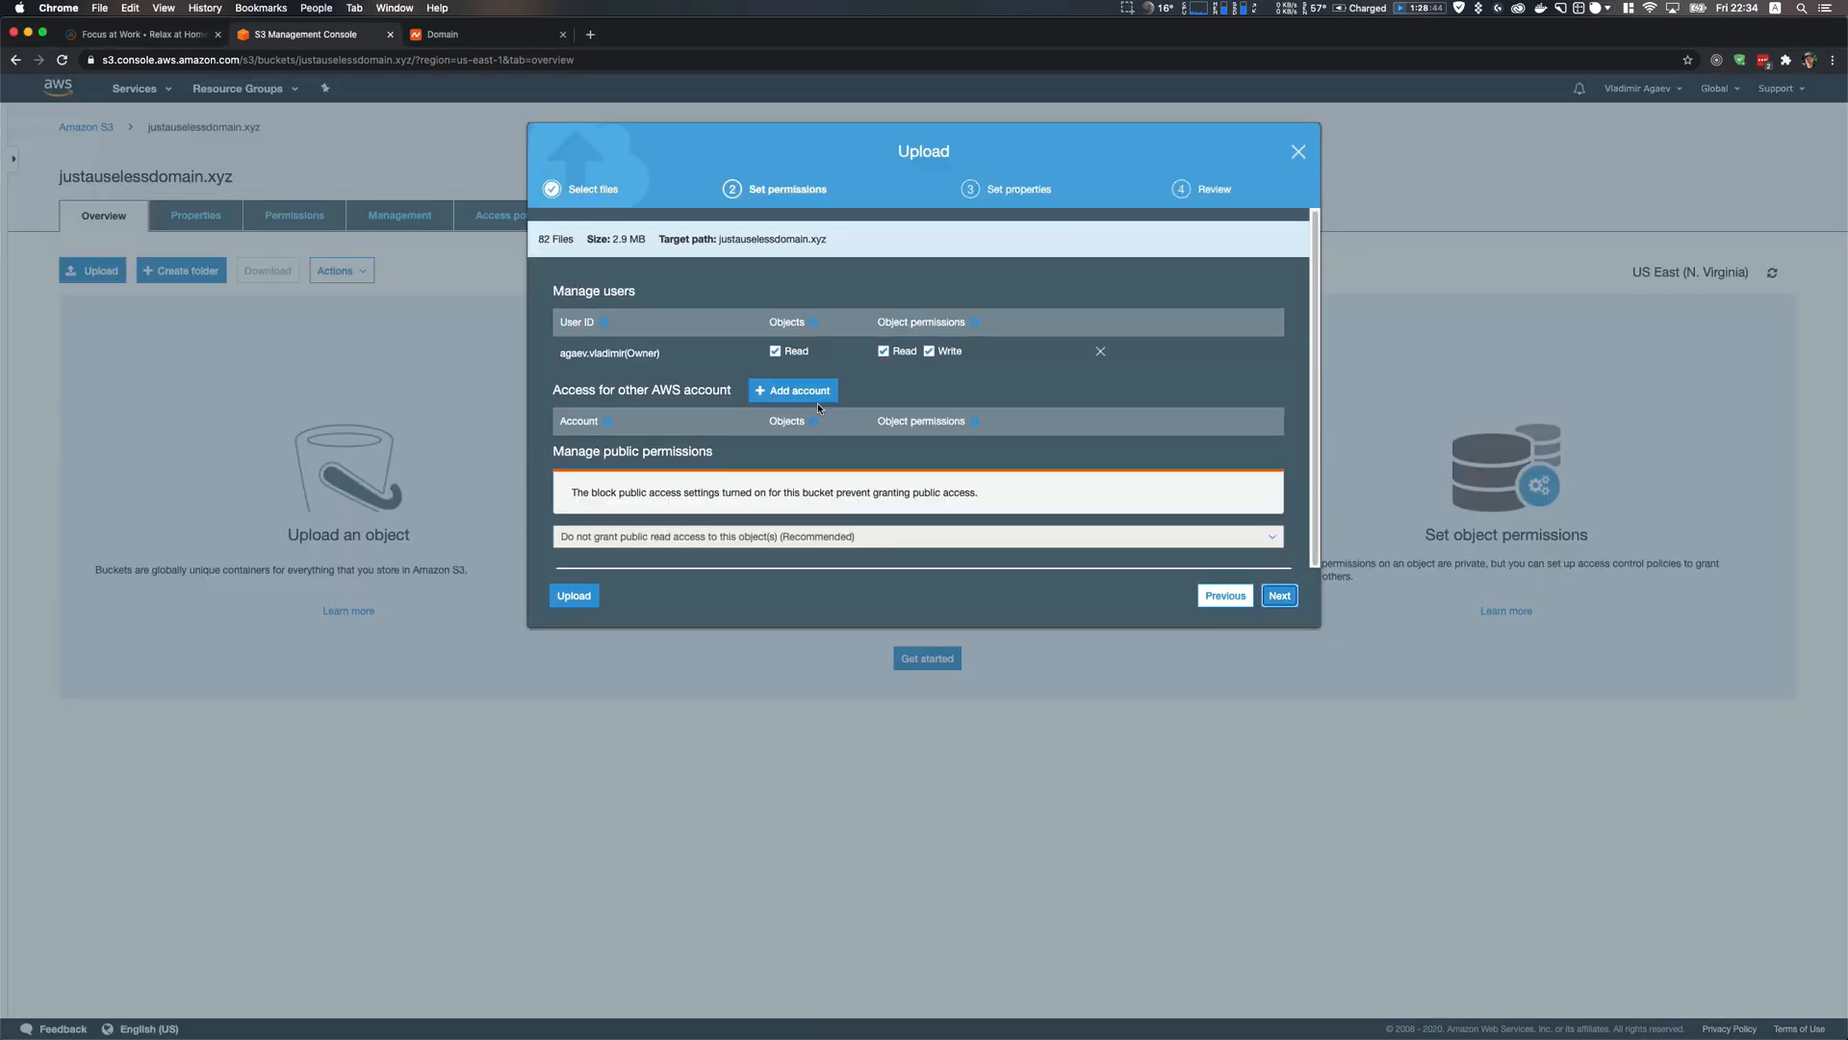
{"action": "left_click", "coordinate": [1280, 596]}
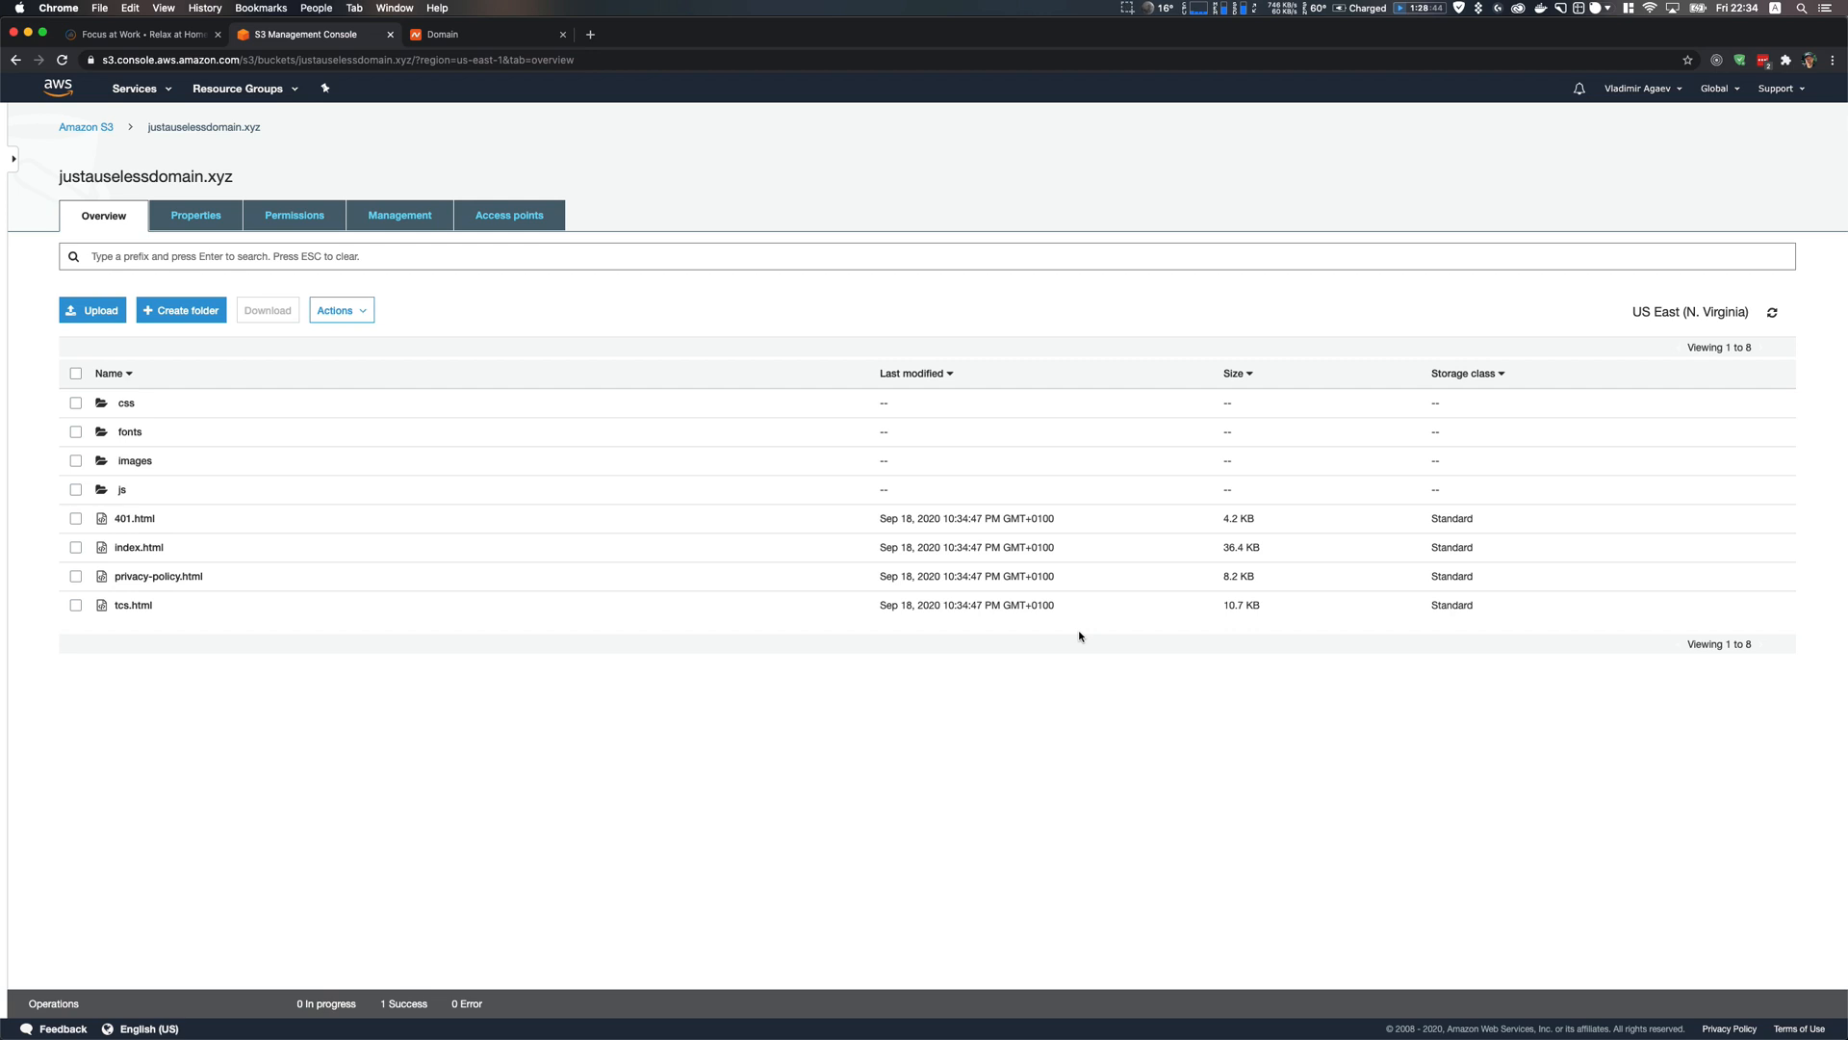
Leave the bucket, search the AWS services for cloudfront and start creating a web distribution
{"action": "left_click", "coordinate": [85, 127]}
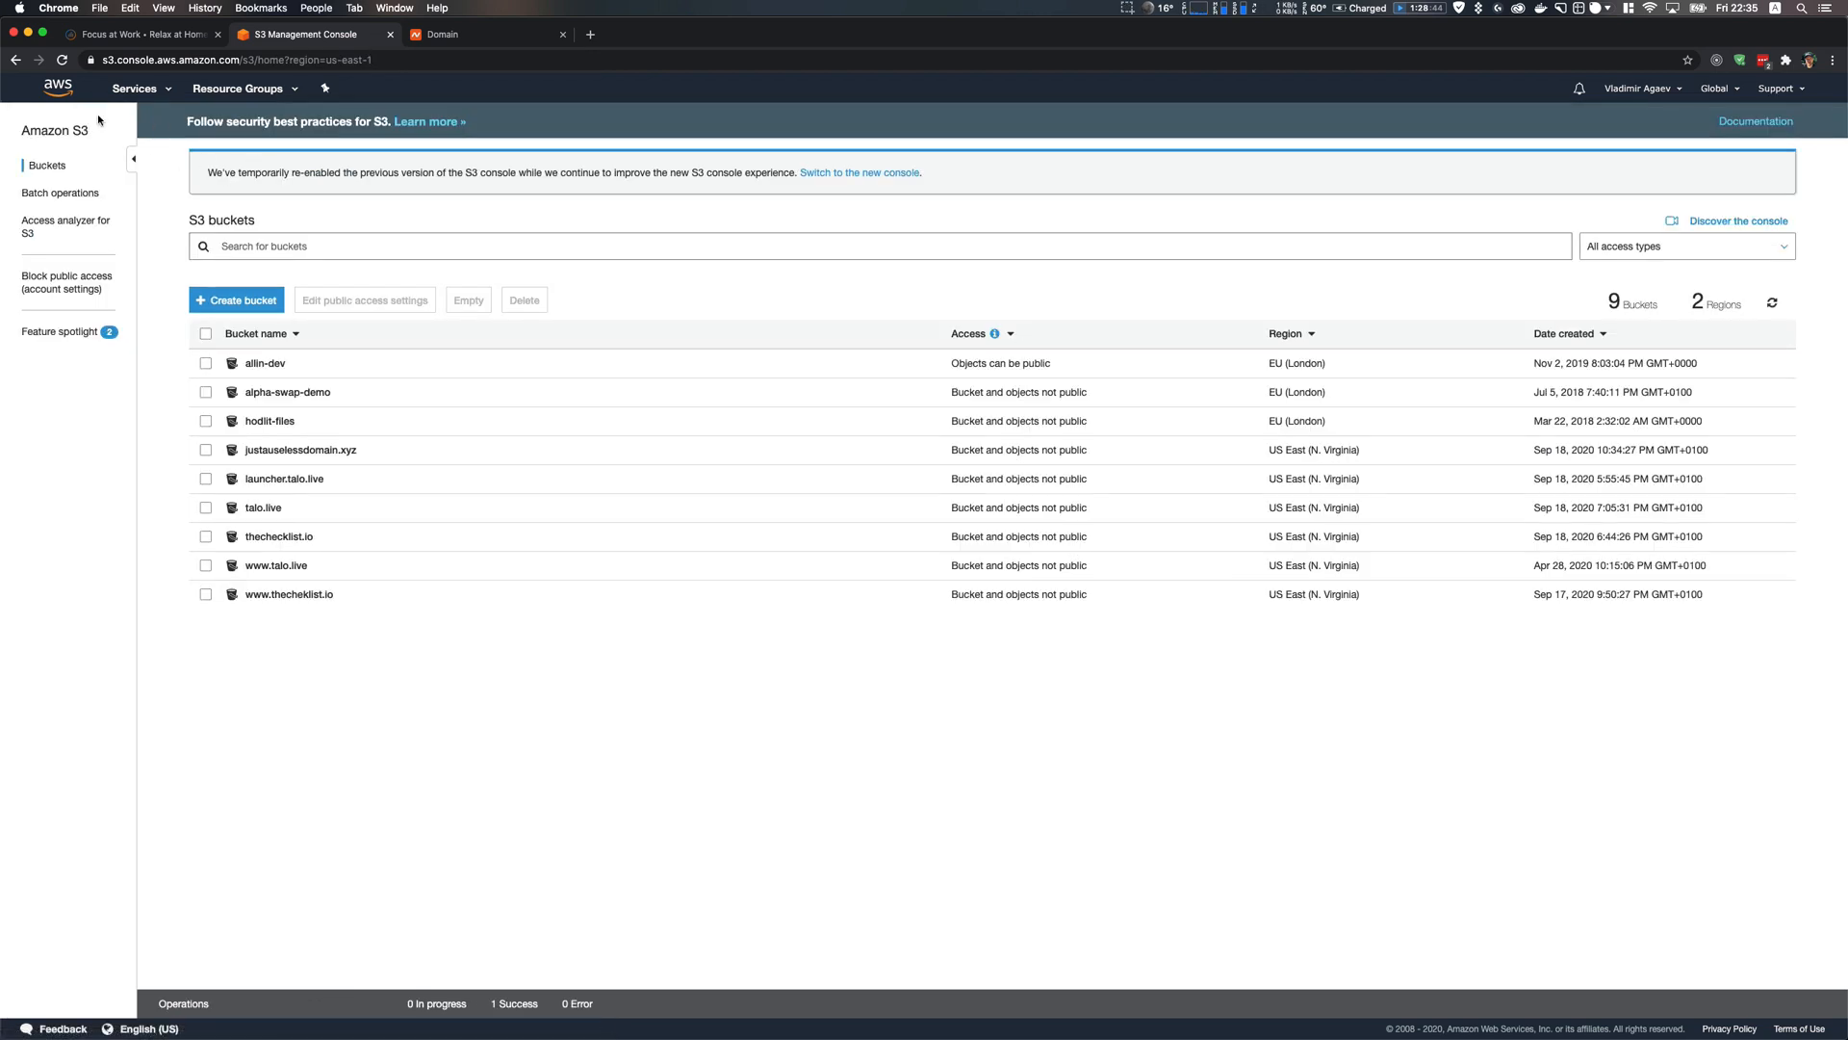
{"action": "left_click", "coordinate": [135, 88]}
{"action": "type", "text": "cloudfront"}
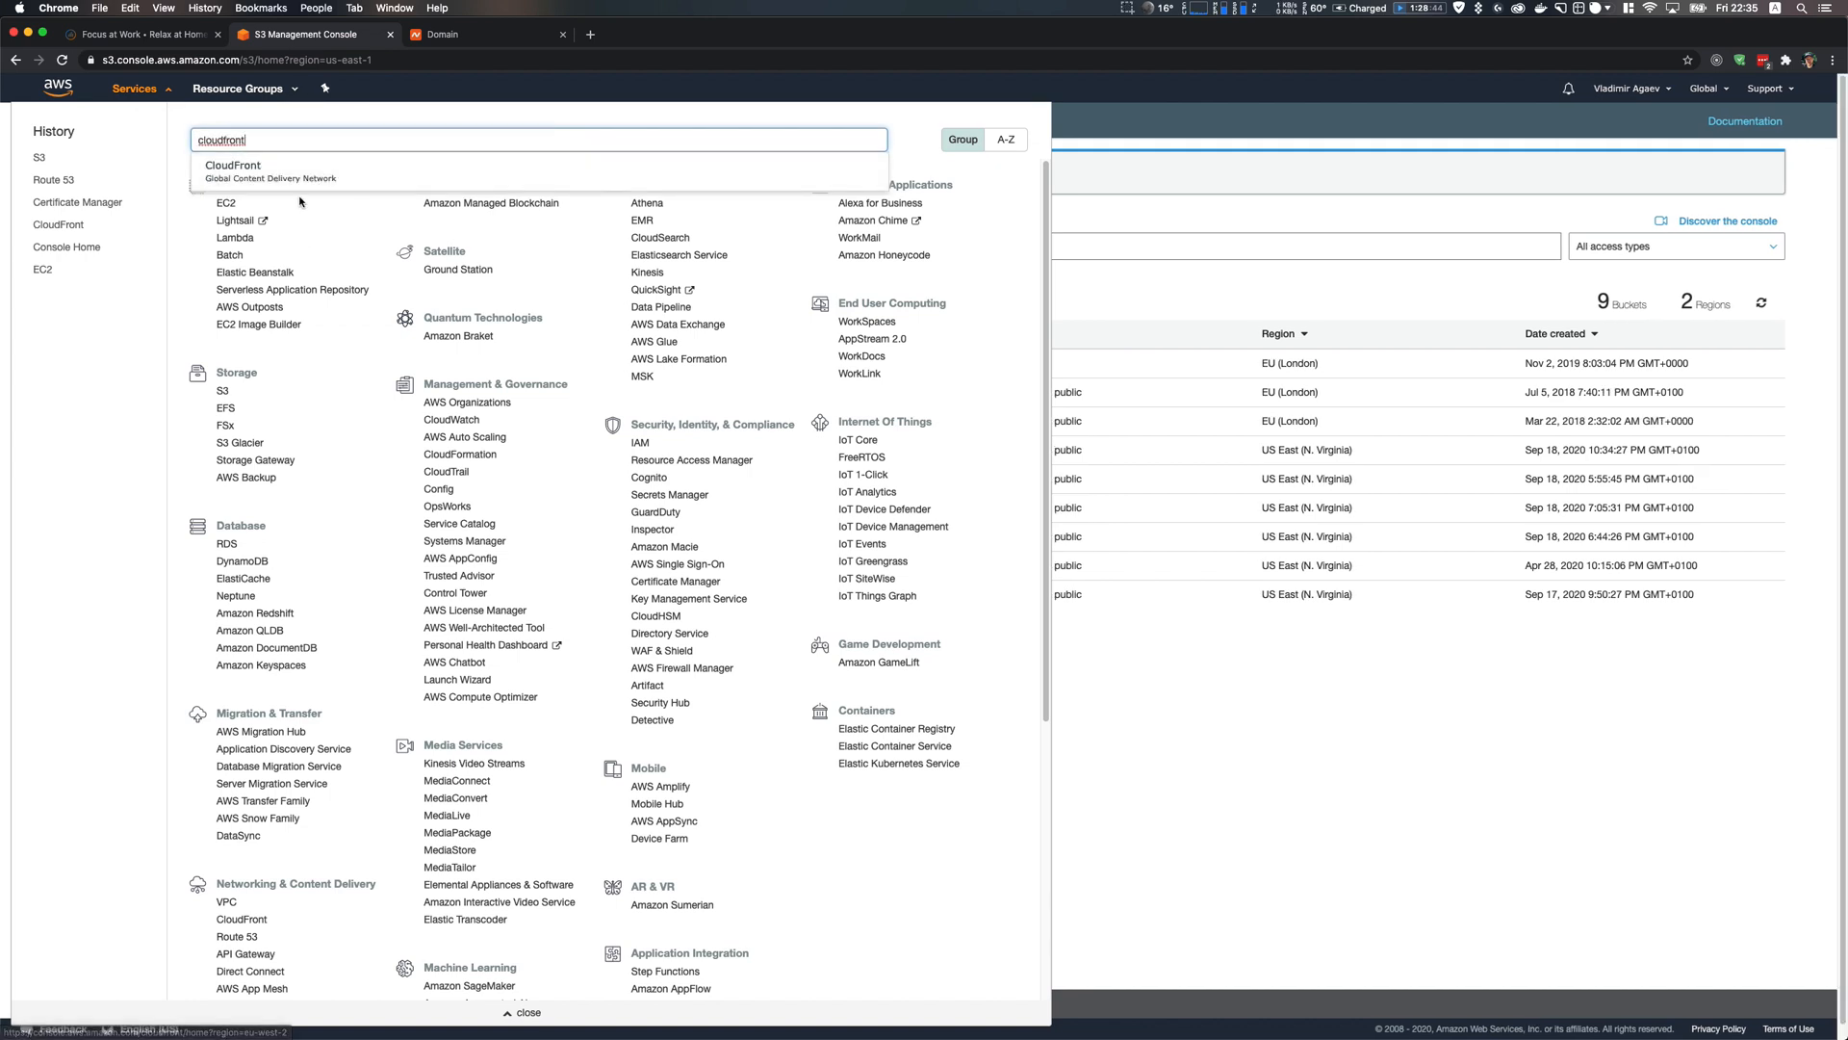
{"action": "key", "text": "Return"}
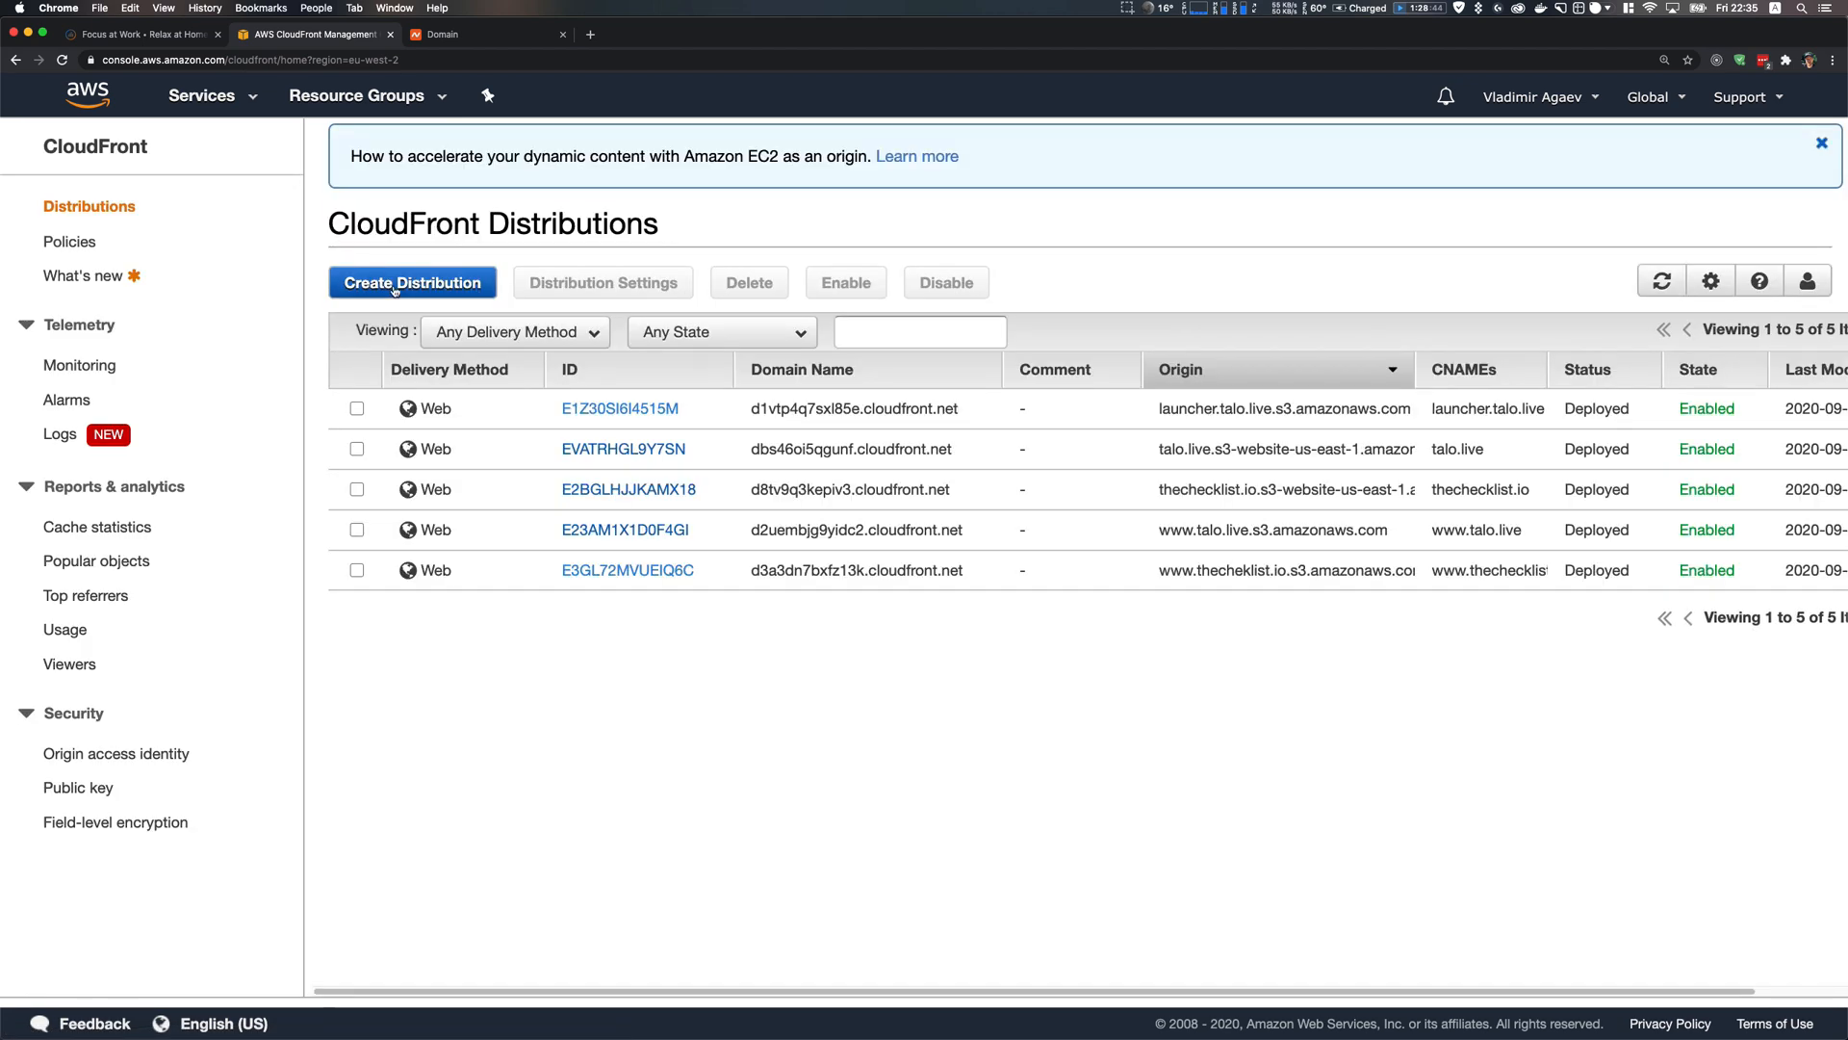
{"action": "left_click", "coordinate": [390, 288]}
{"action": "left_click", "coordinate": [378, 393]}
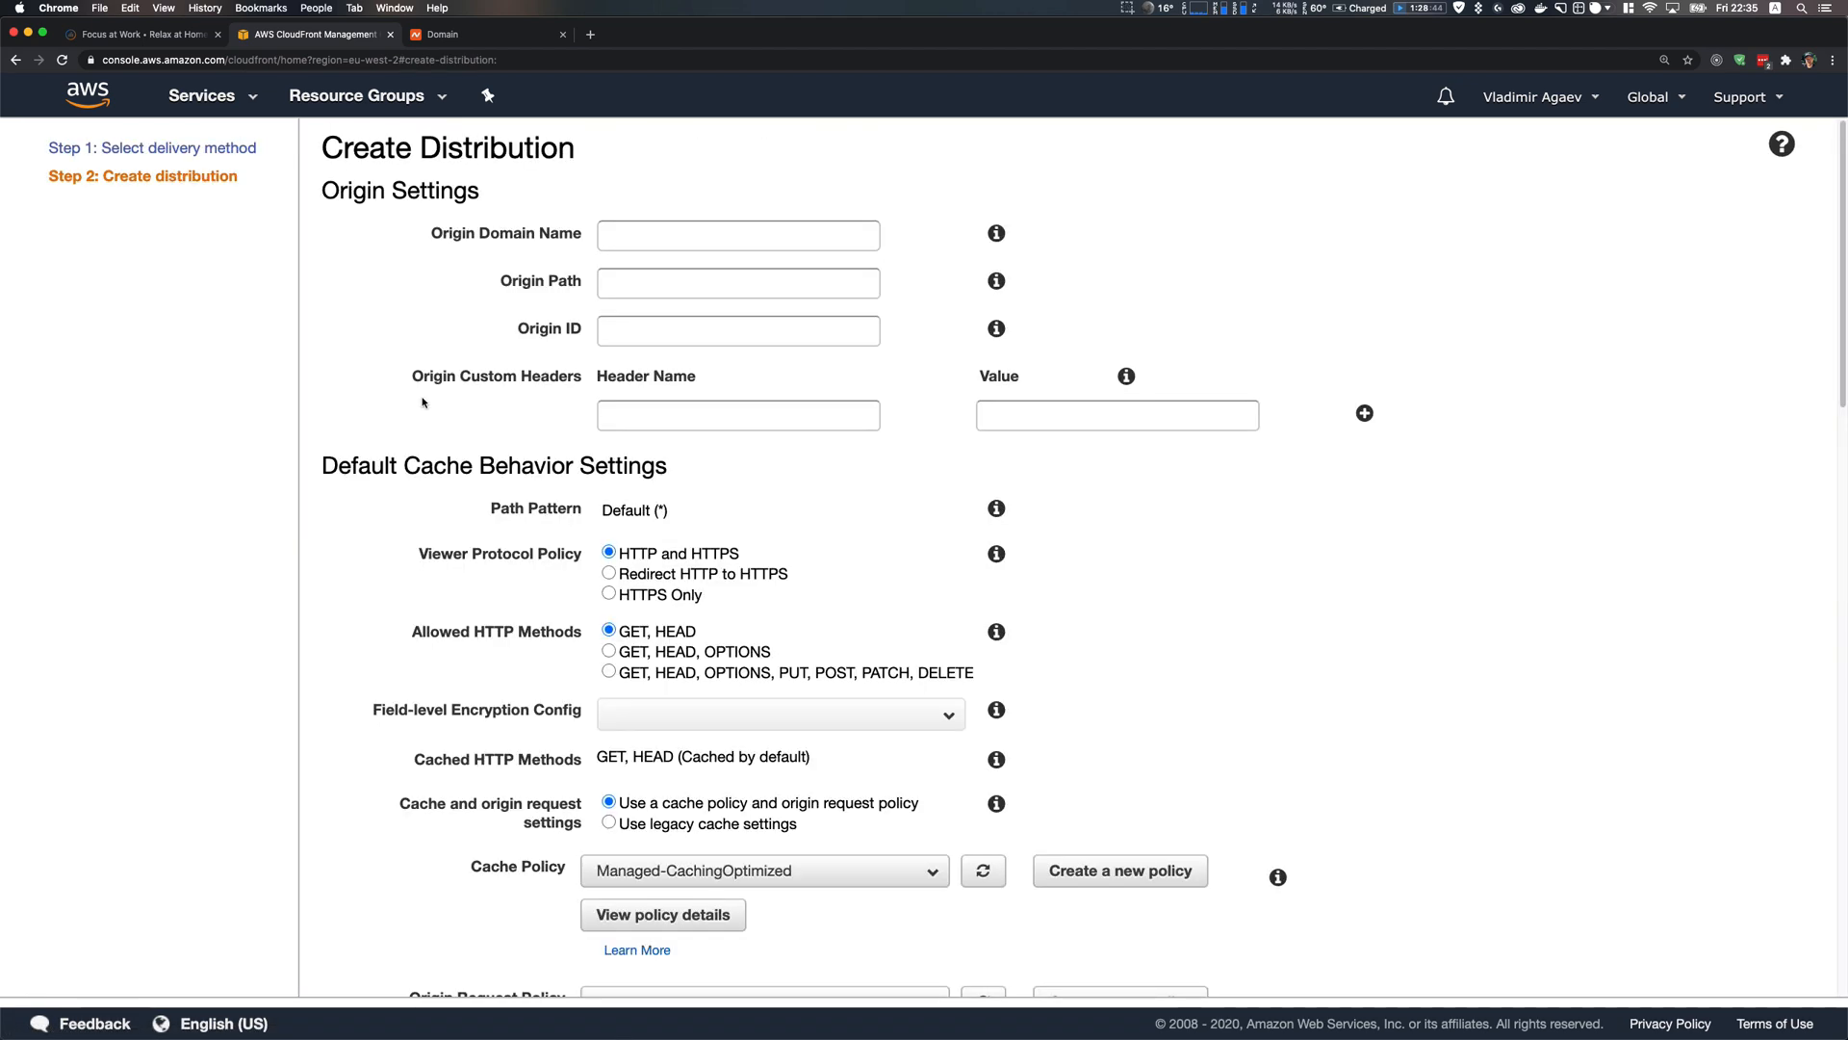
Choose the S3 bucket justauselessdomain.xyz.s3.amazonaws.com as the distribution's origin domain name
{"action": "left_click", "coordinate": [620, 241]}
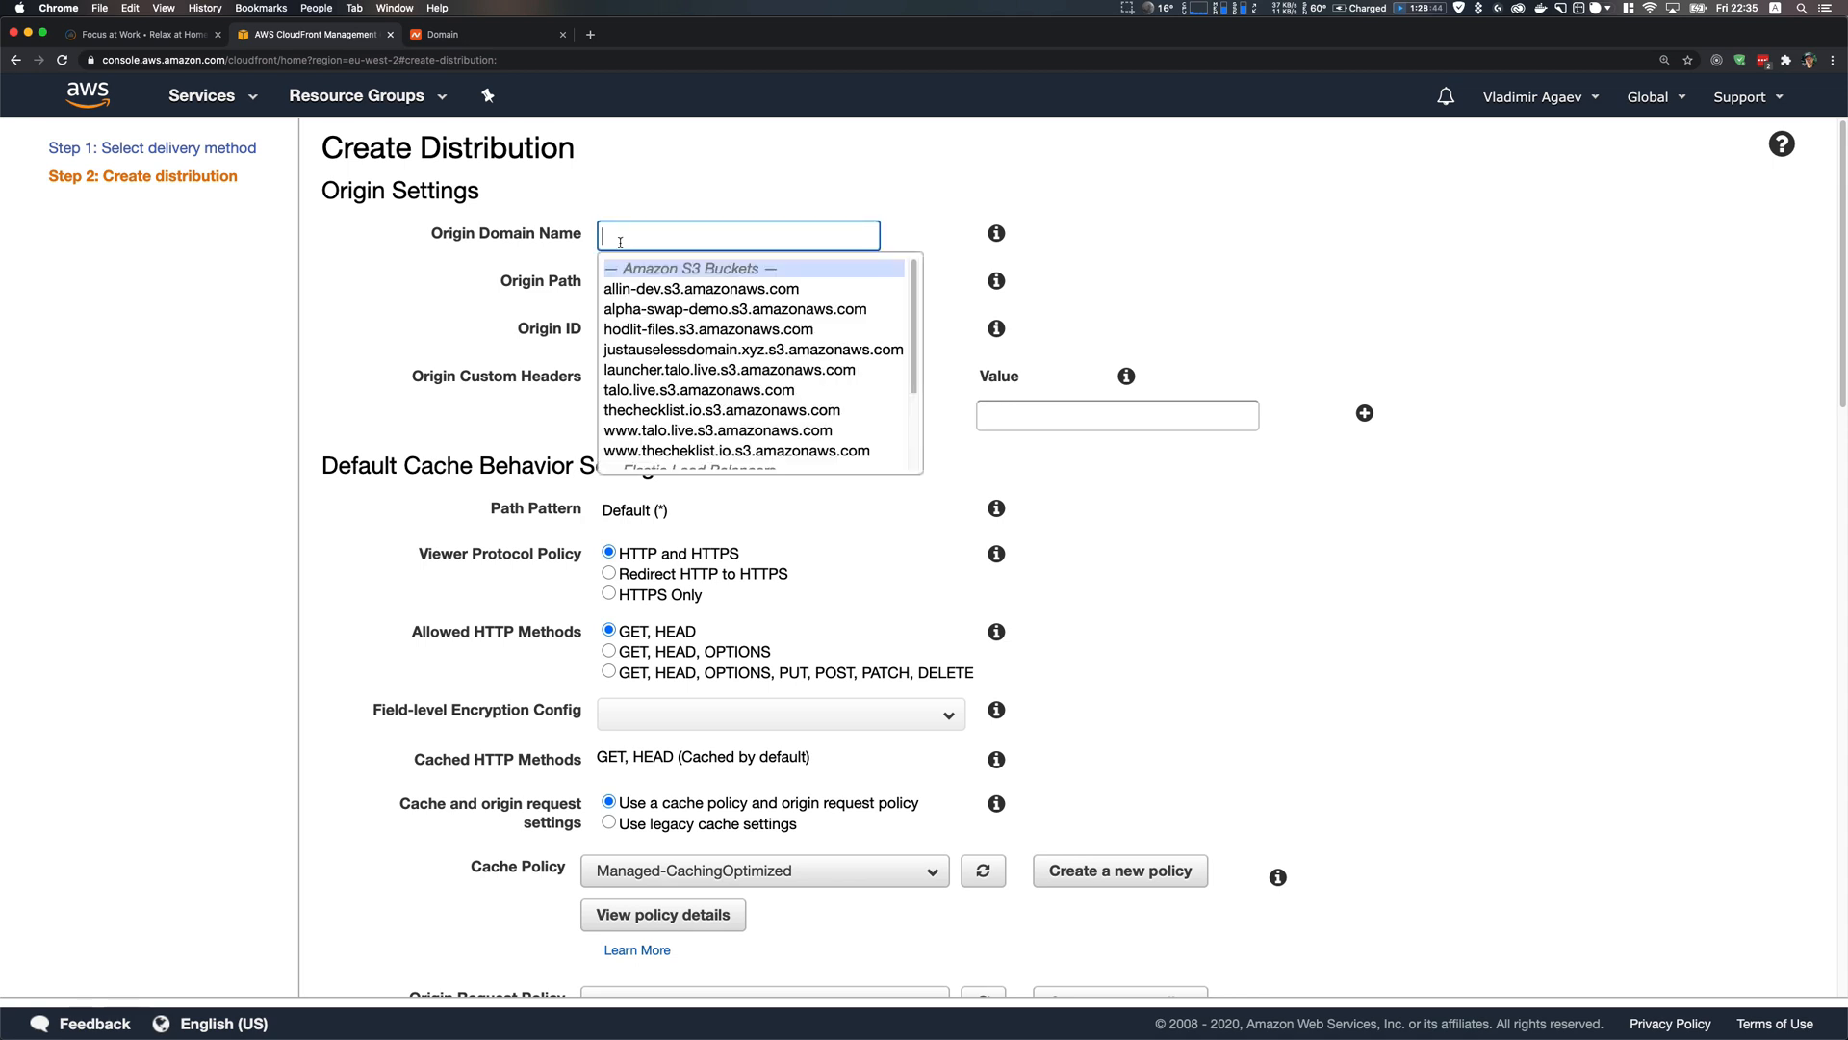
{"action": "scroll", "coordinate": [723, 318], "scroll_direction": "down", "scroll_amount": 1}
{"action": "scroll", "coordinate": [723, 321], "scroll_direction": "up", "scroll_amount": 1}
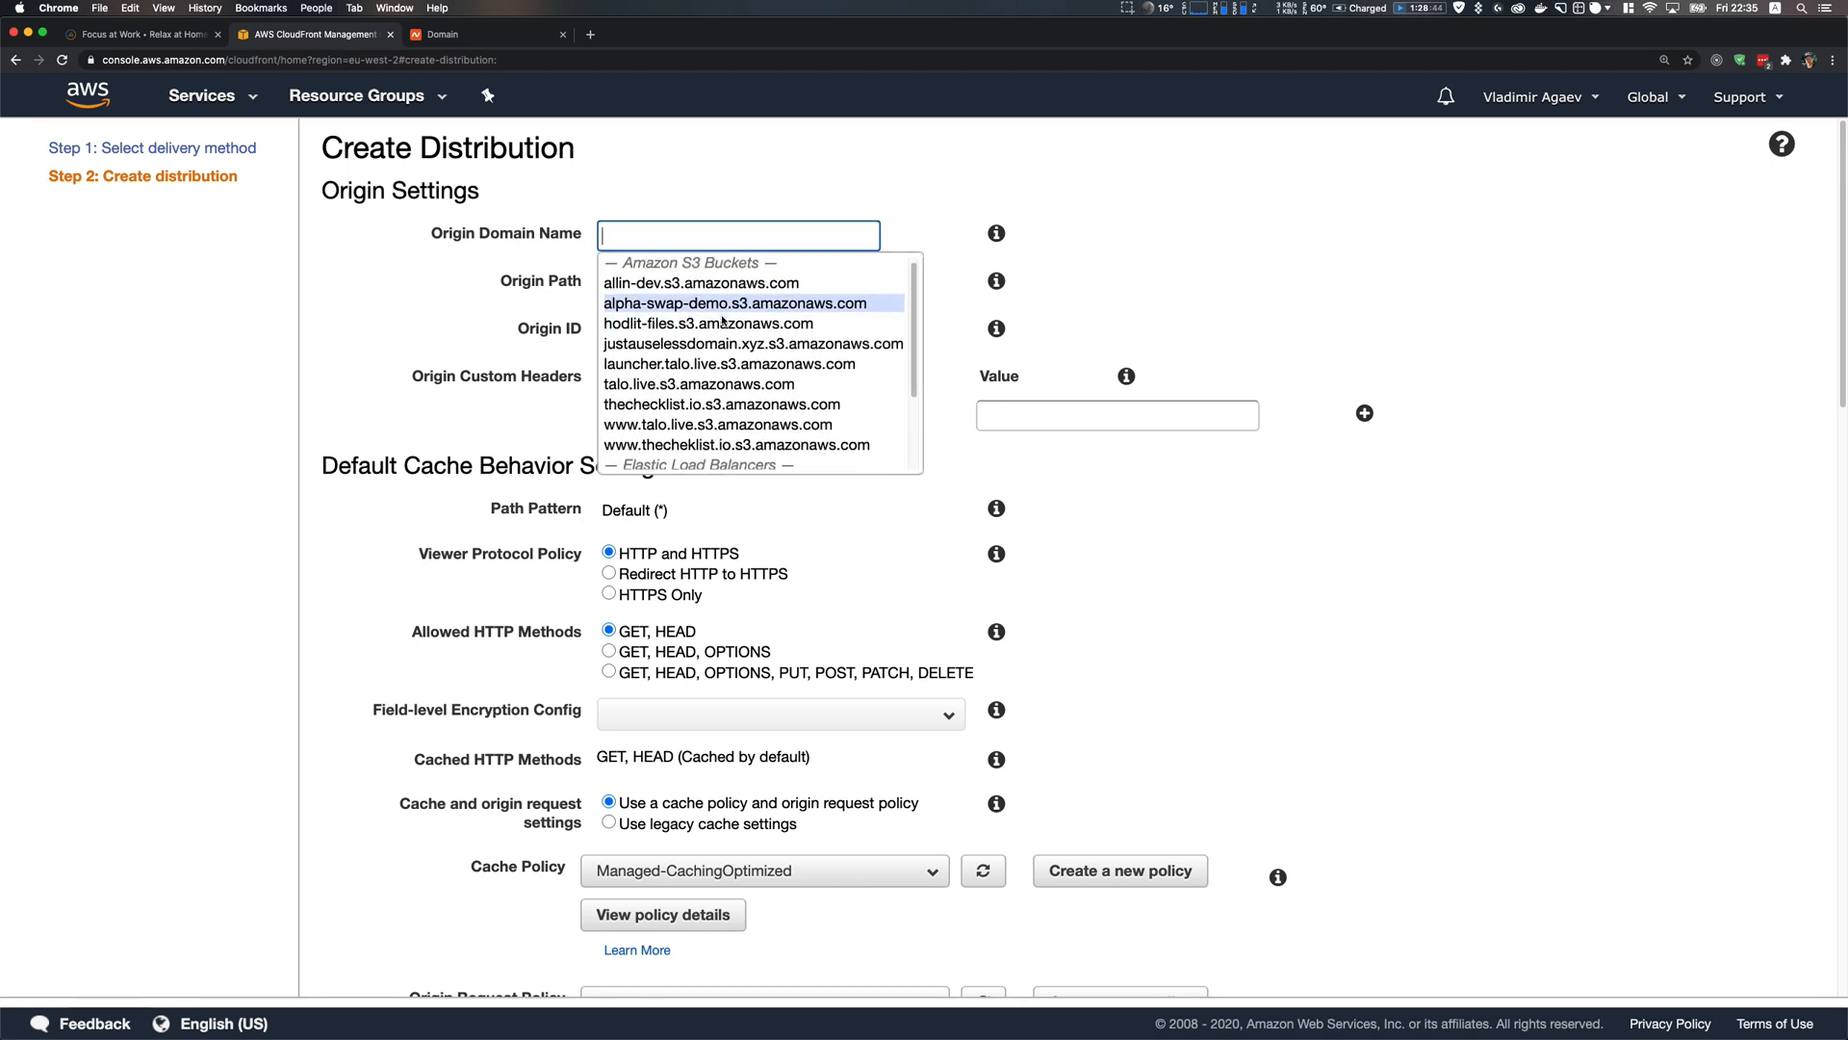
{"action": "left_click", "coordinate": [774, 344]}
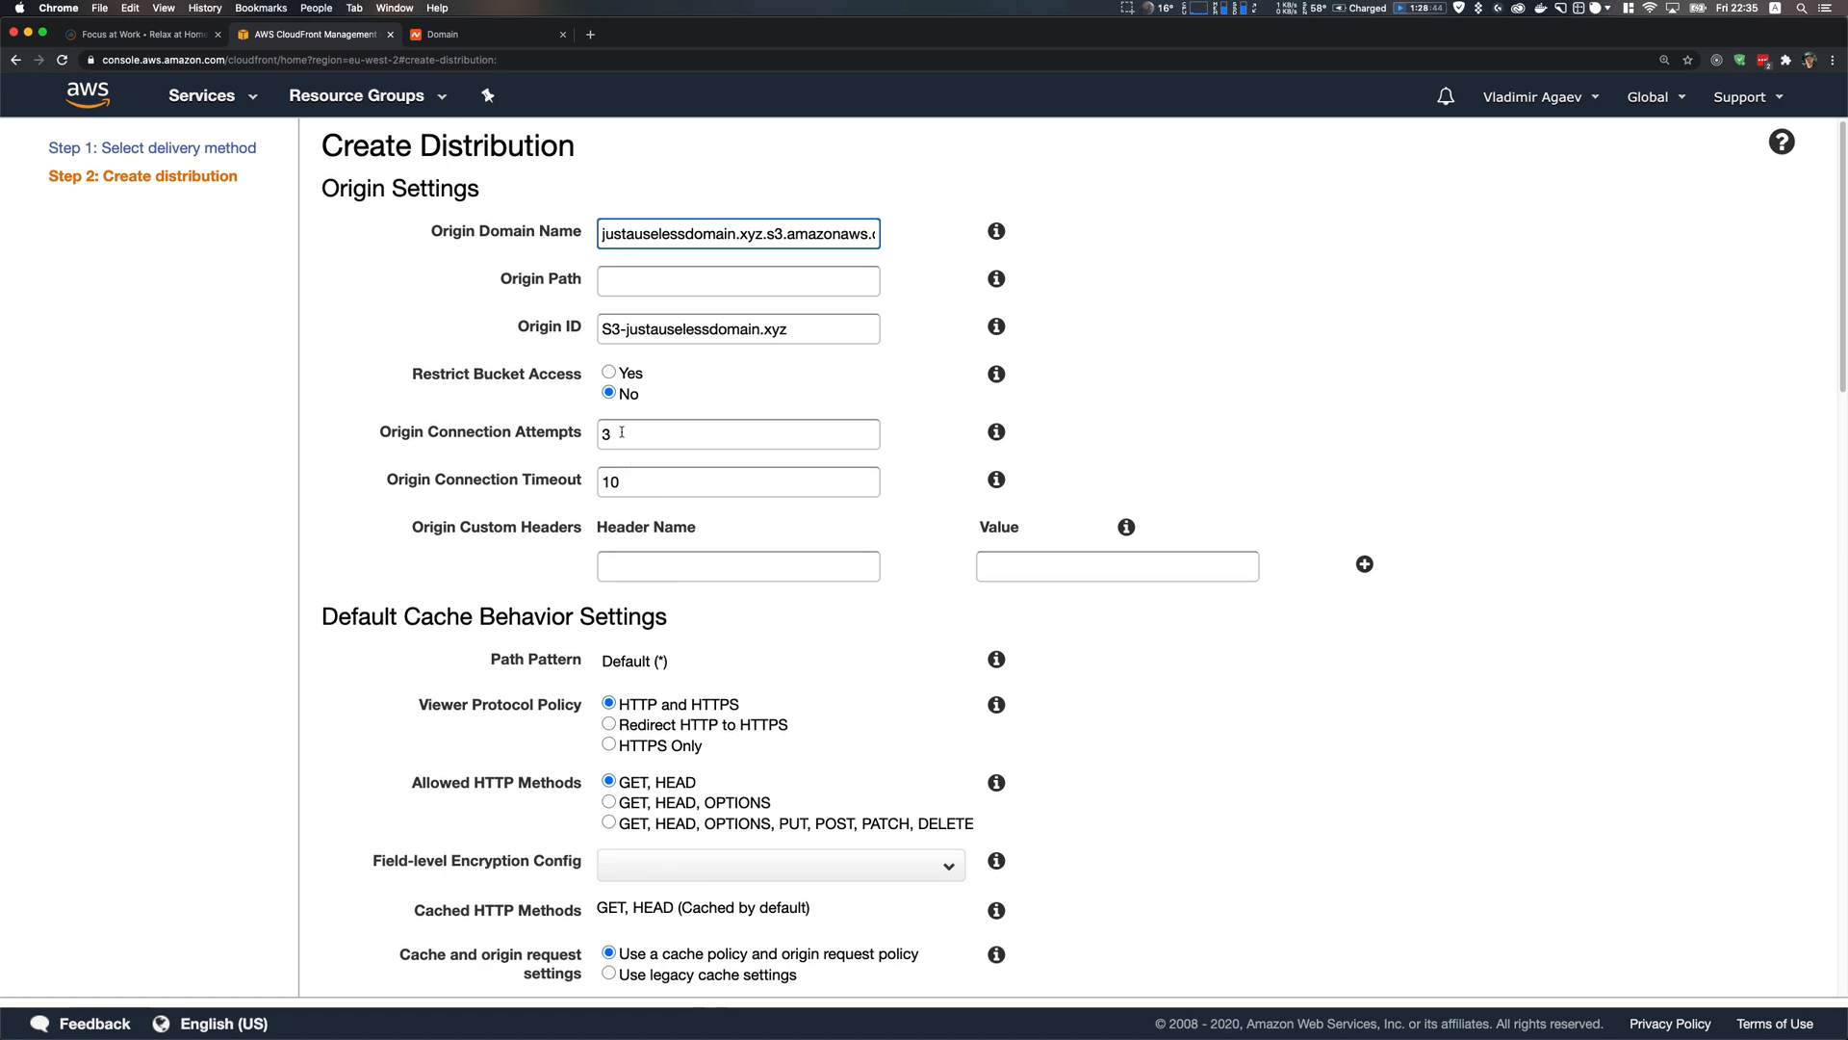
Restrict bucket access with a new origin access identity and grant read permissions by updating the bucket policy
{"action": "left_click", "coordinate": [609, 373]}
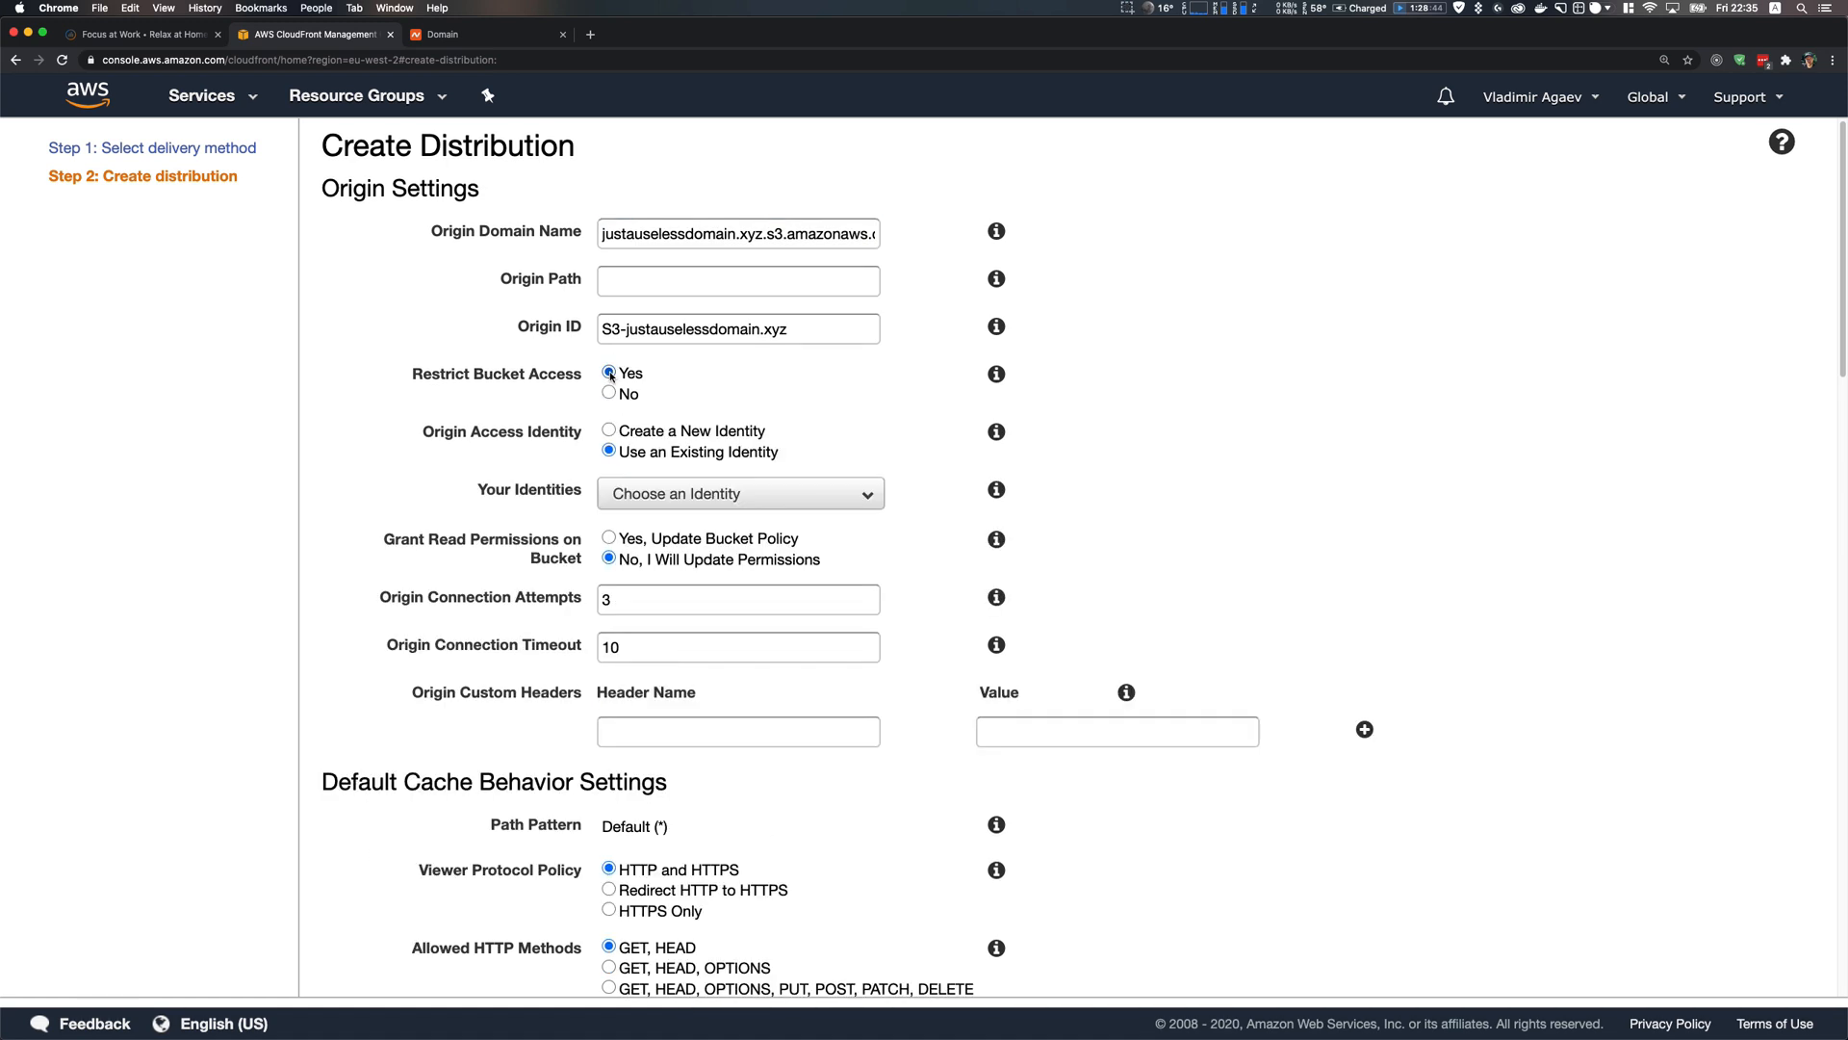
{"action": "left_click", "coordinate": [611, 431]}
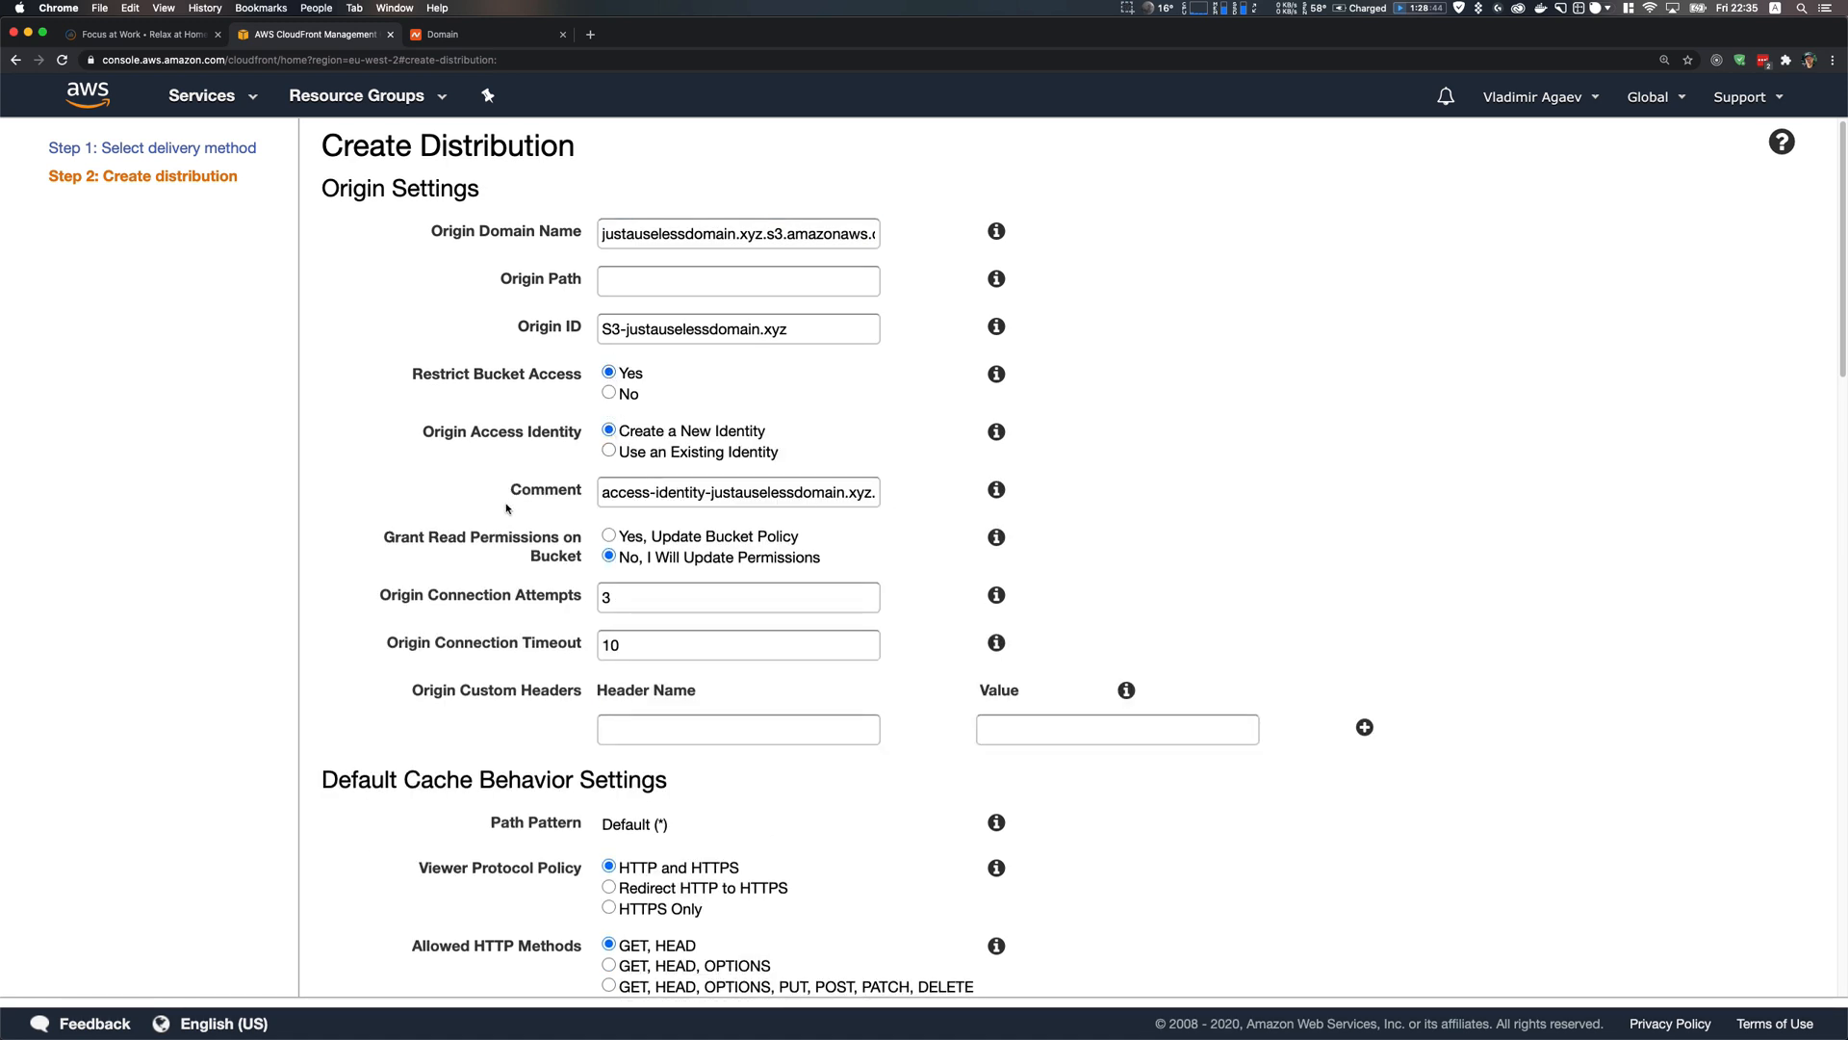
{"action": "scroll", "coordinate": [508, 509], "scroll_direction": "down", "scroll_amount": 2}
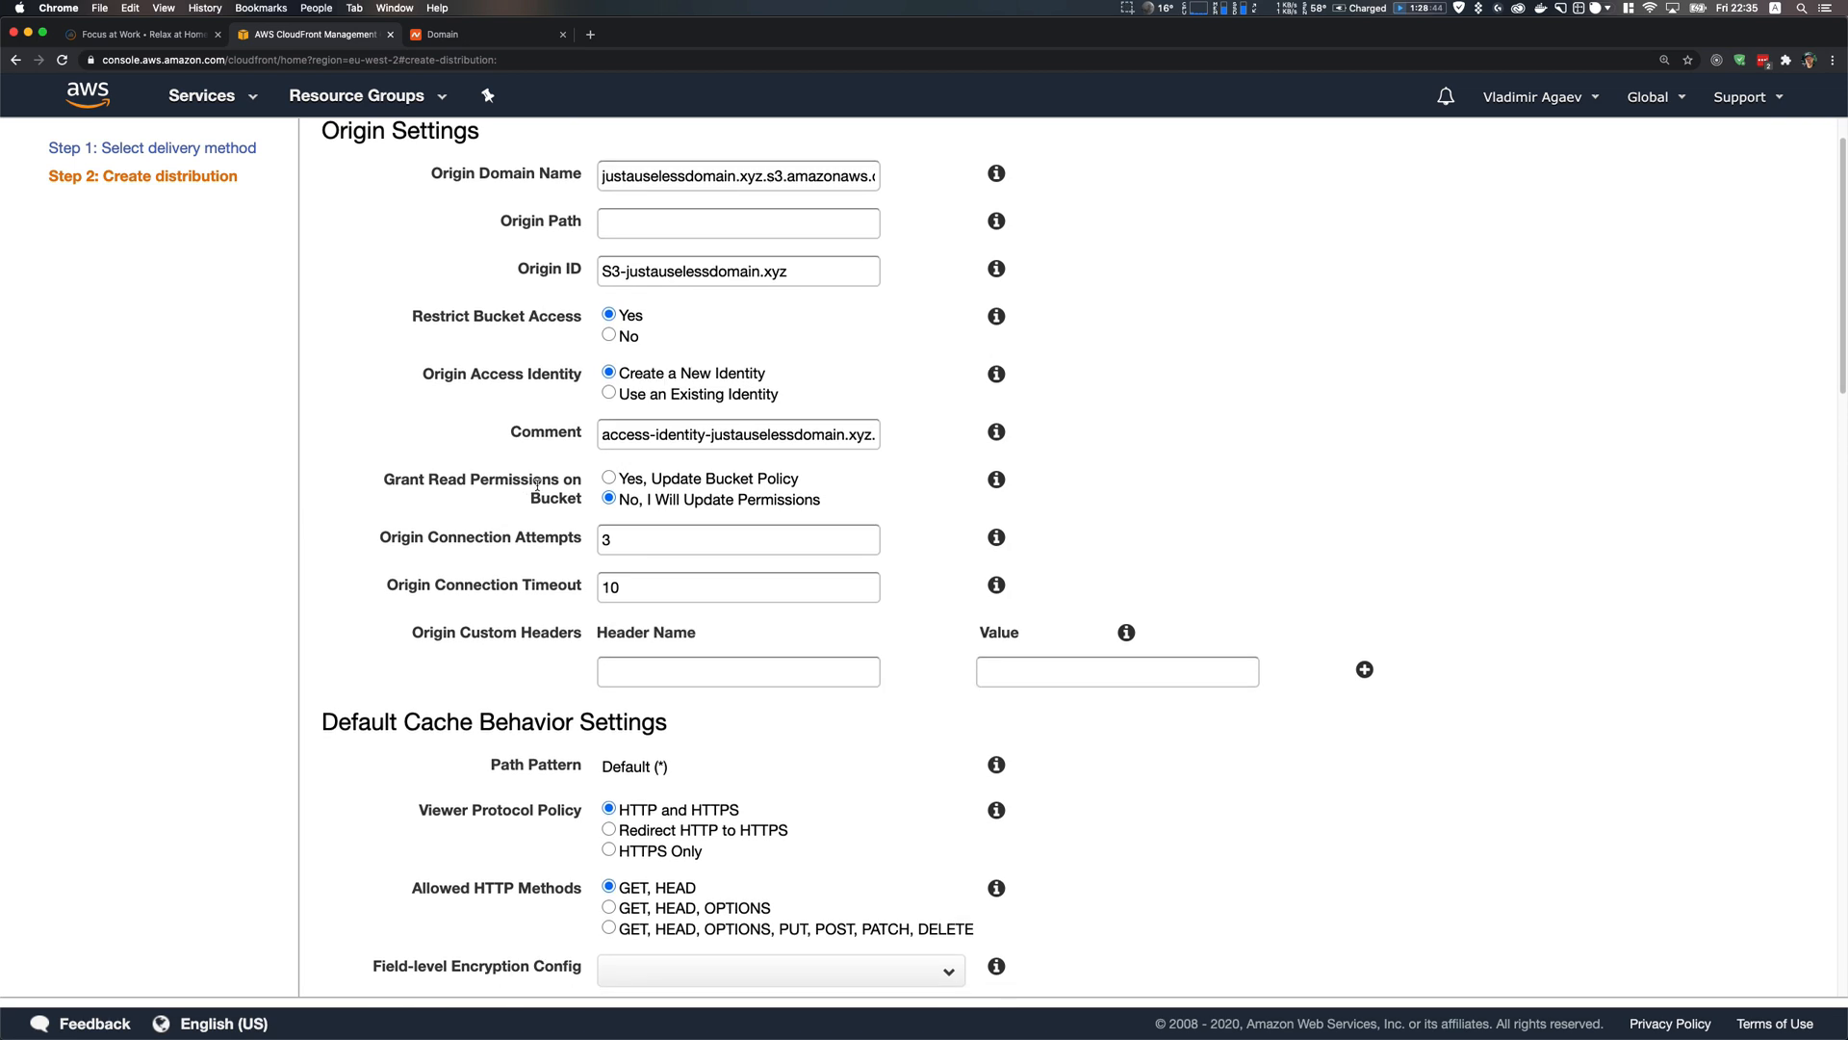
{"action": "left_click", "coordinate": [610, 478]}
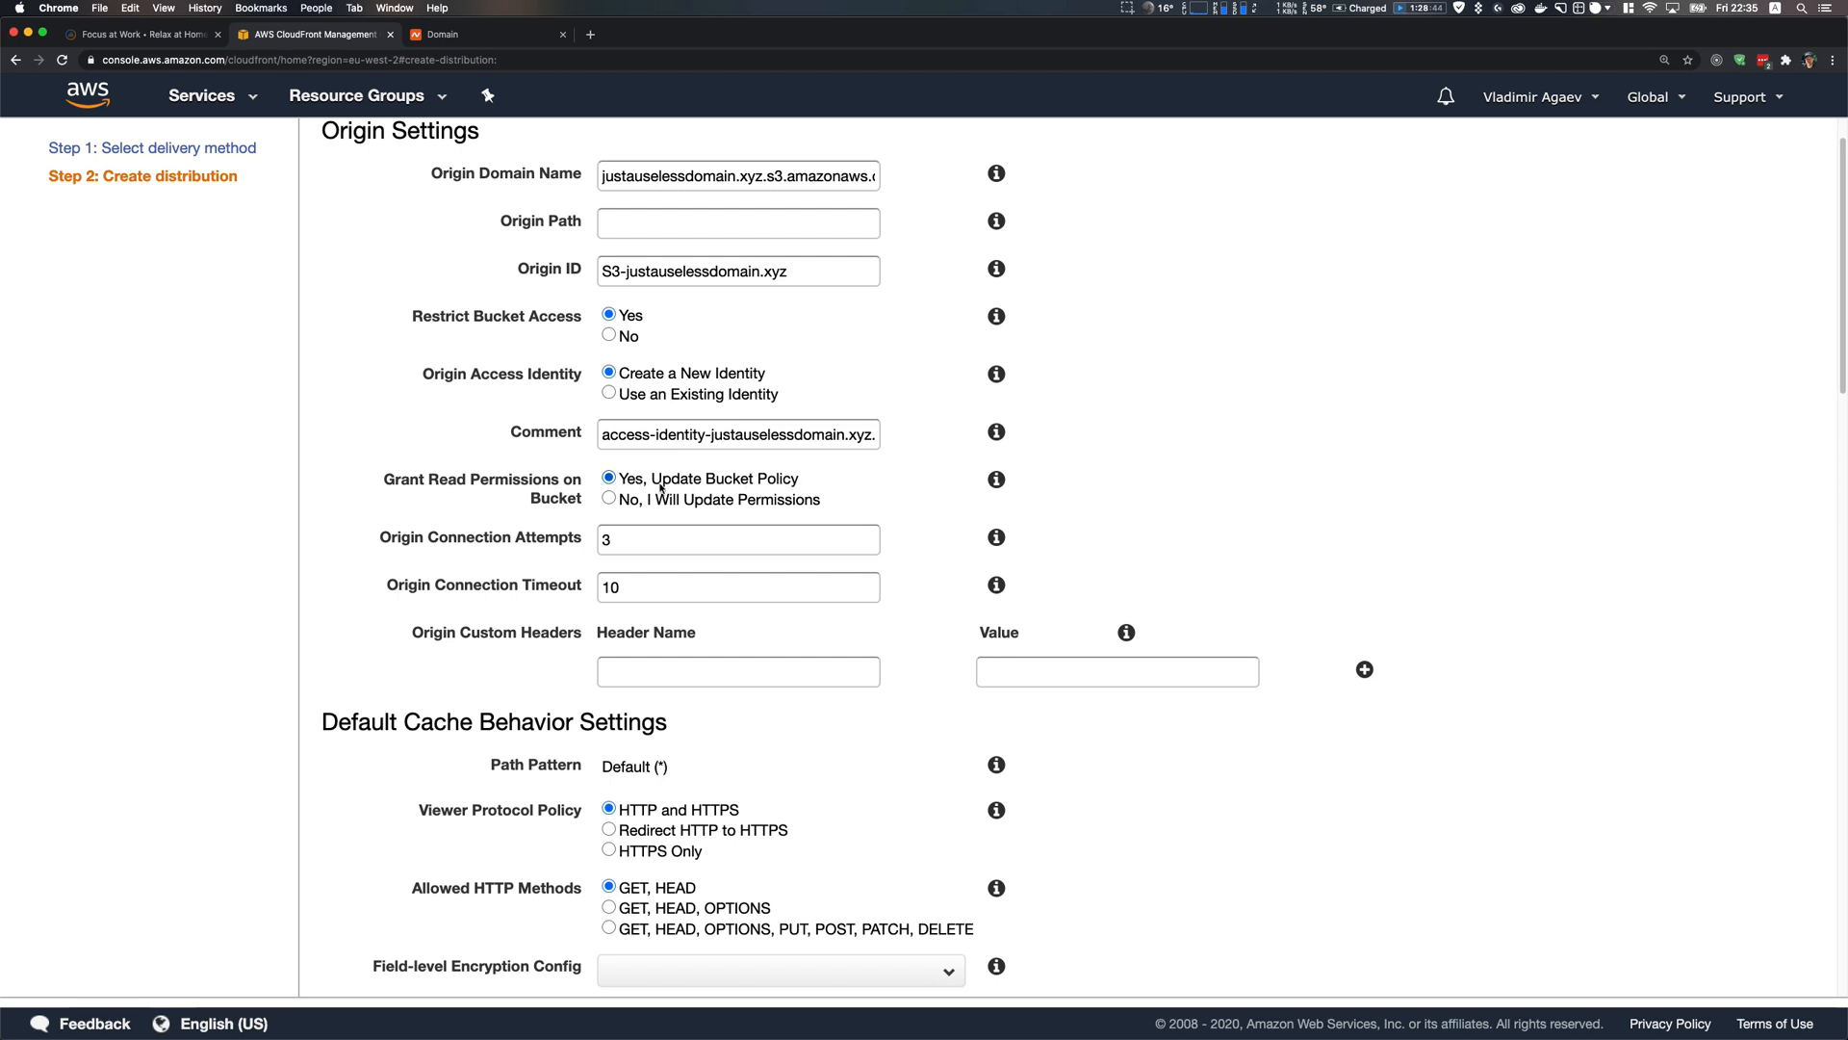
{"action": "left_click", "coordinate": [610, 499]}
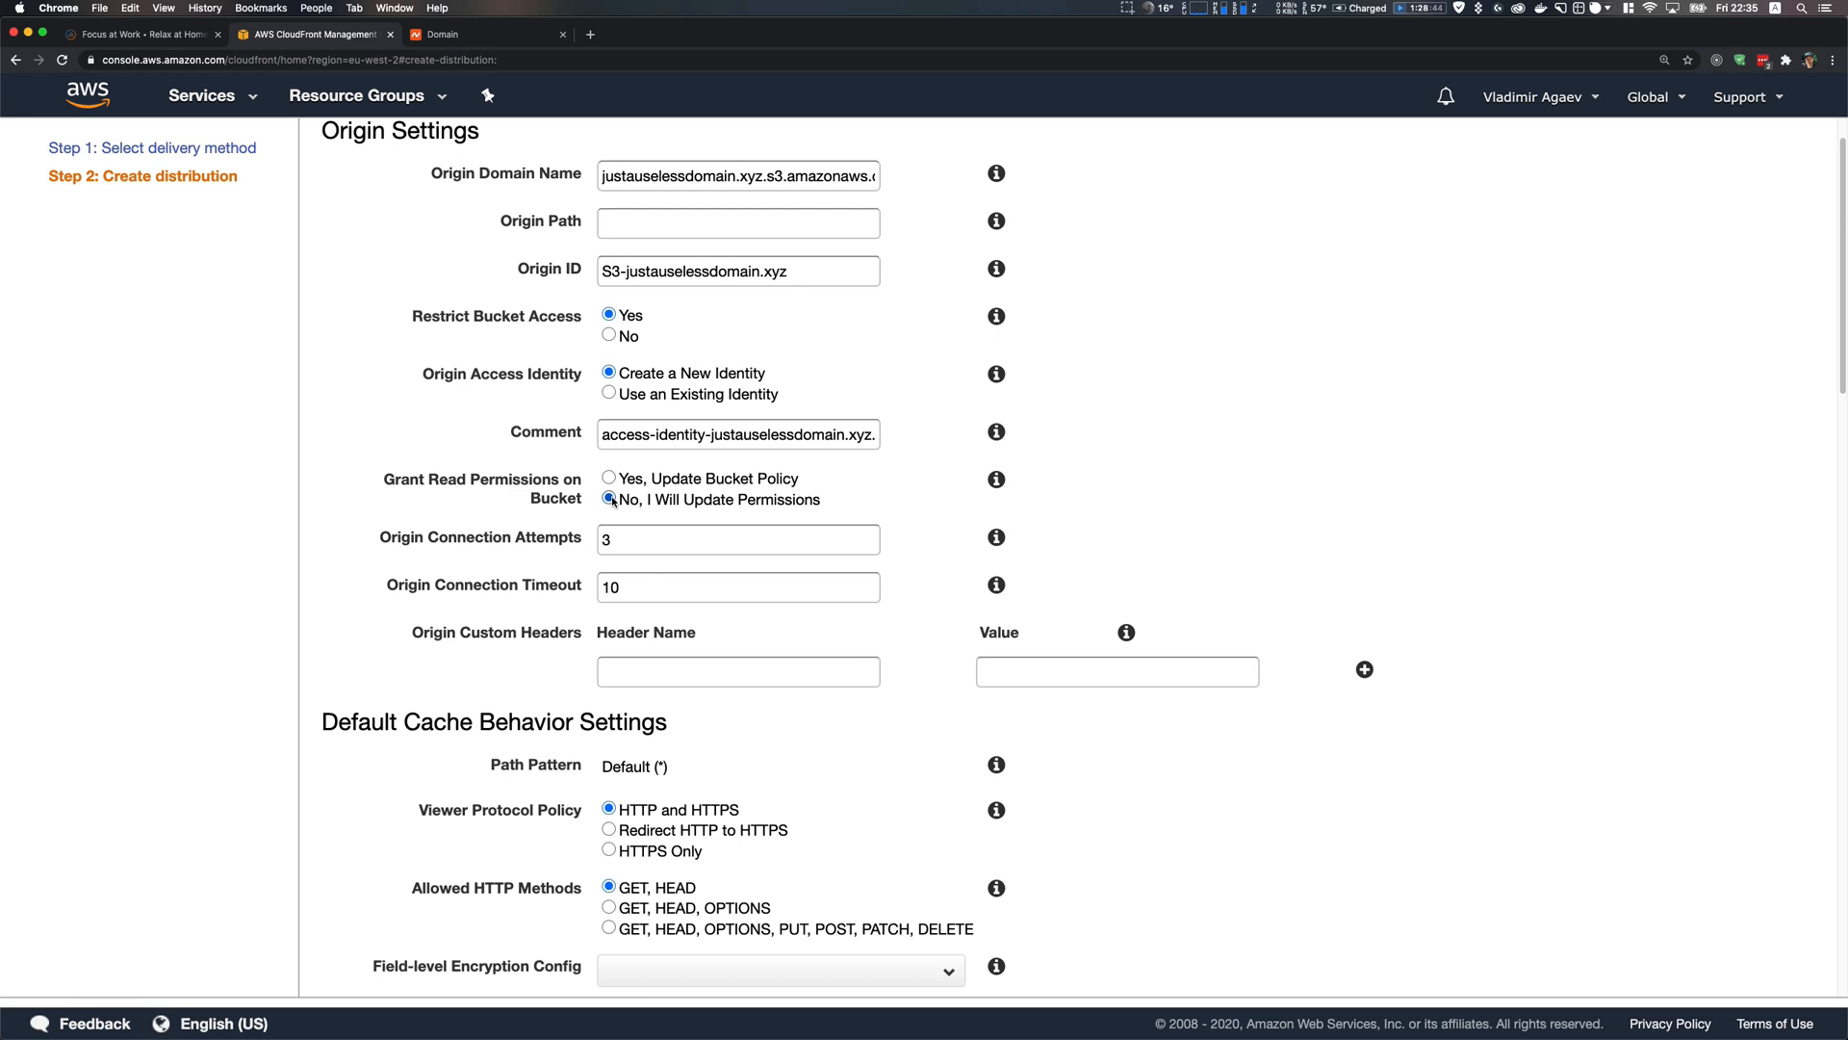
{"action": "left_click", "coordinate": [609, 478]}
Set the viewer protocol policy to Redirect HTTP to HTTPS and enable Compress Objects Automatically
{"action": "scroll", "coordinate": [513, 536], "scroll_direction": "down", "scroll_amount": 3}
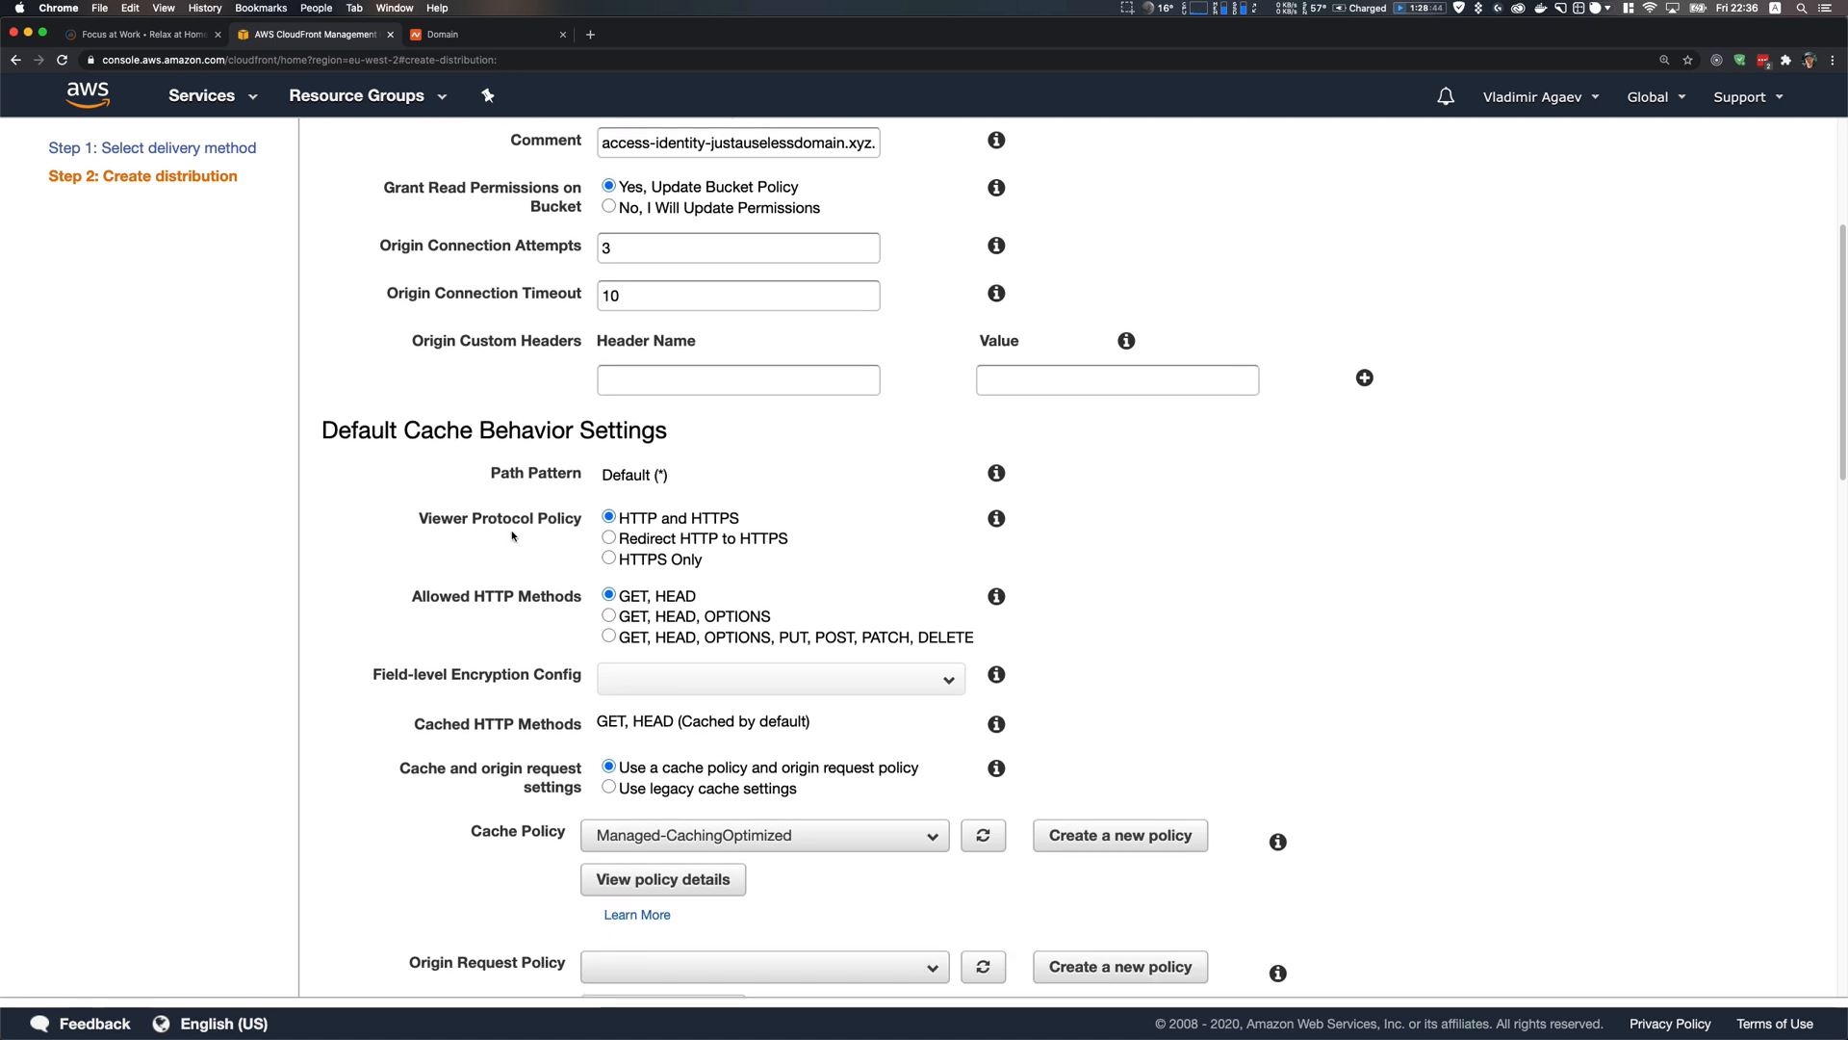
{"action": "left_click", "coordinate": [612, 541]}
{"action": "scroll", "coordinate": [502, 569], "scroll_direction": "down", "scroll_amount": 3}
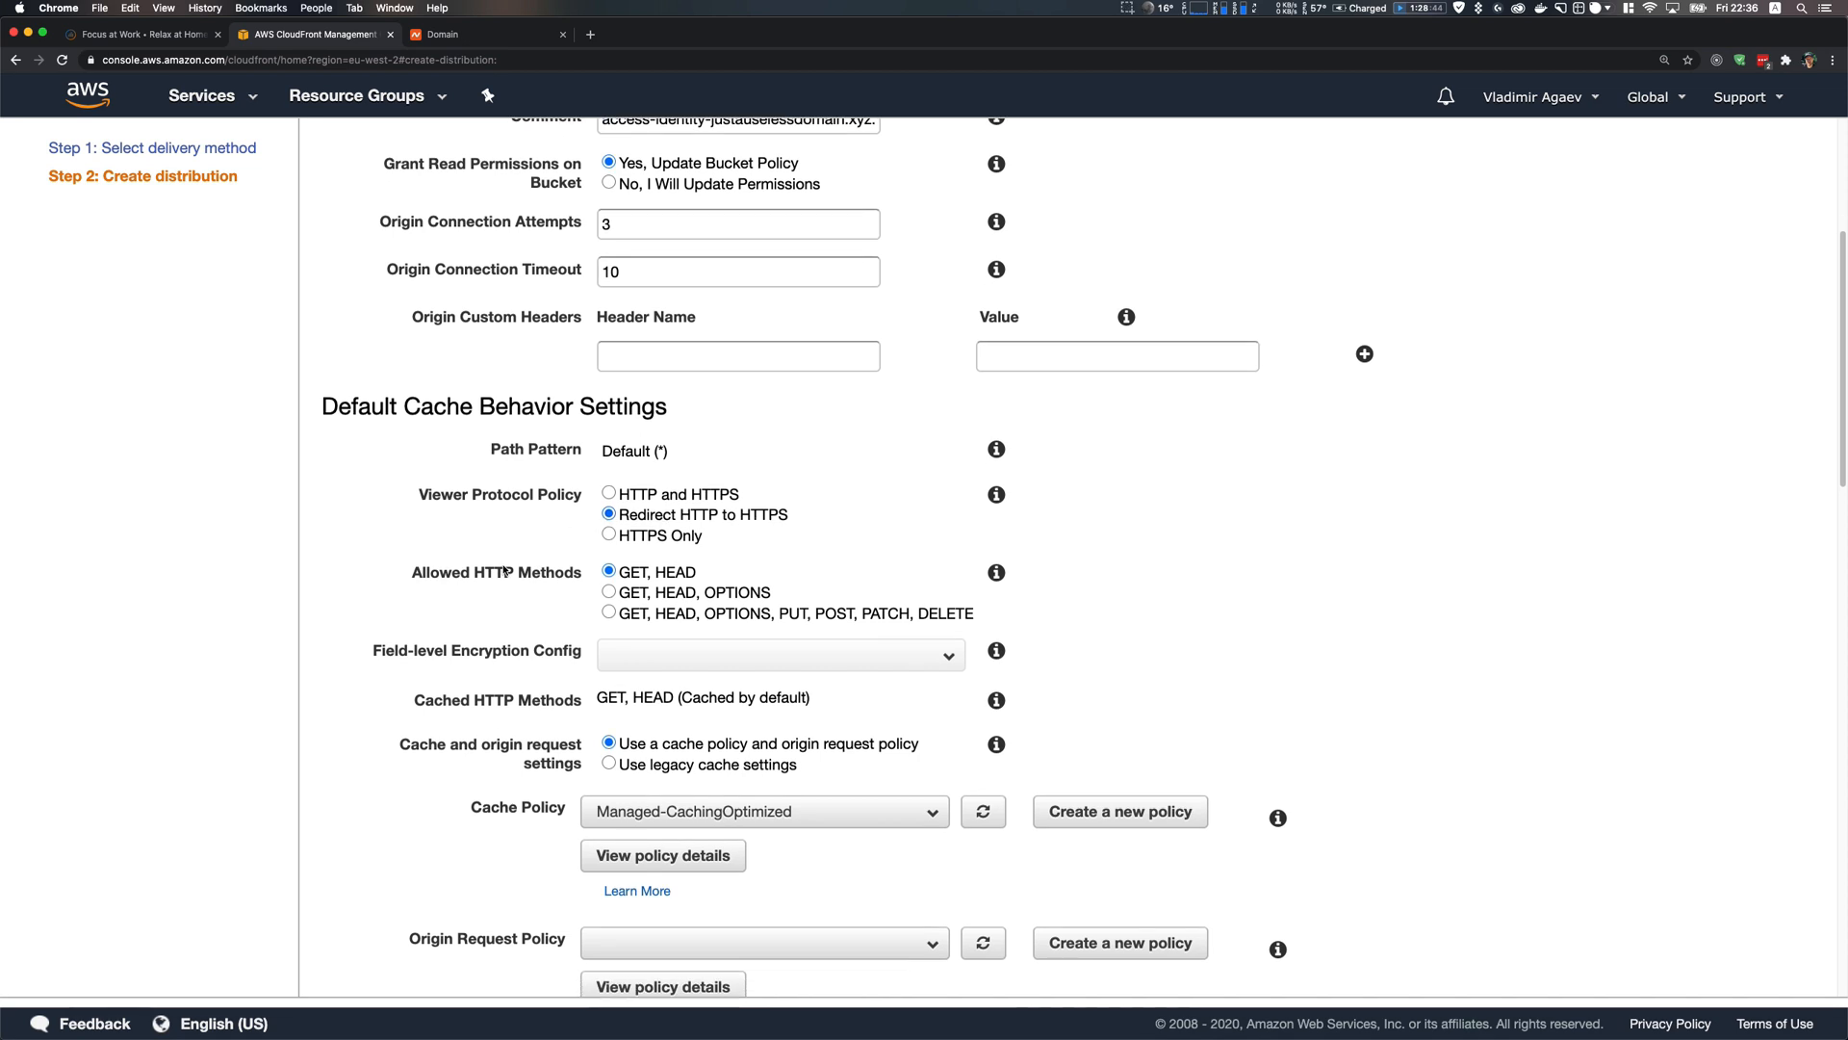
{"action": "scroll", "coordinate": [503, 569], "scroll_direction": "down", "scroll_amount": 8}
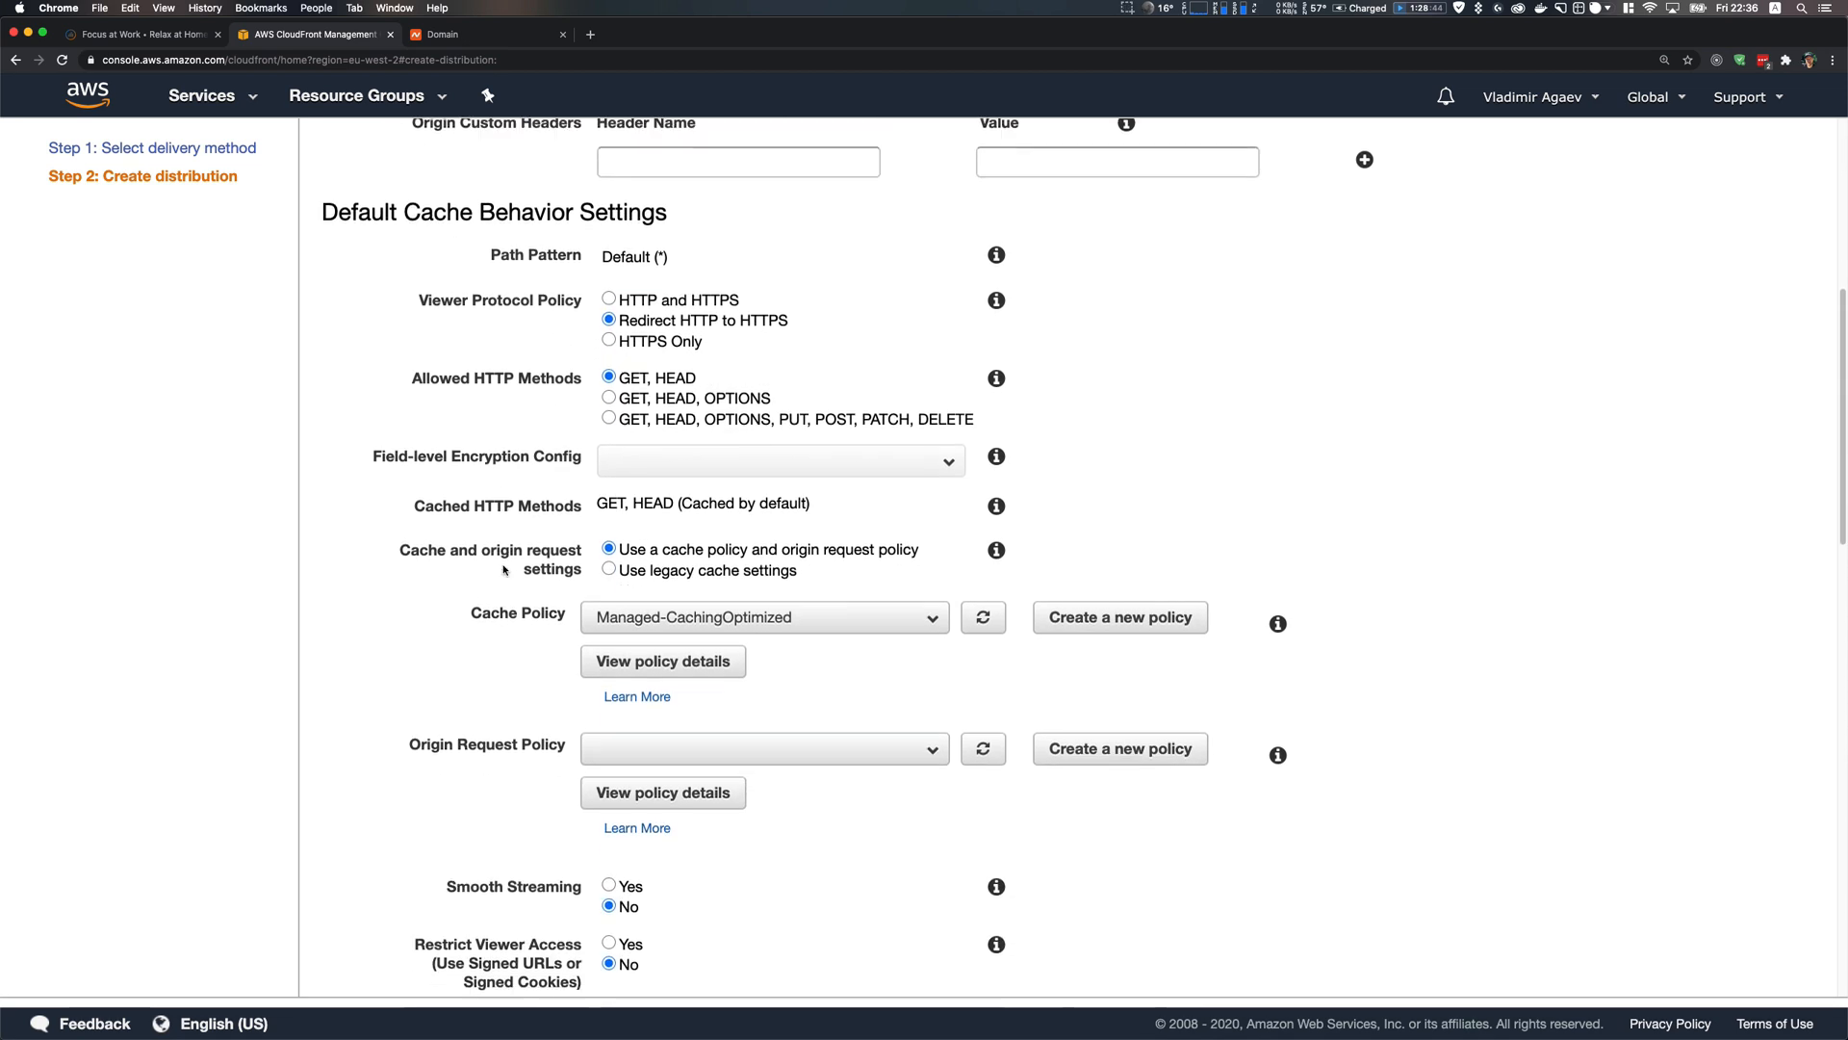
{"action": "scroll", "coordinate": [503, 569], "scroll_direction": "down", "scroll_amount": 5}
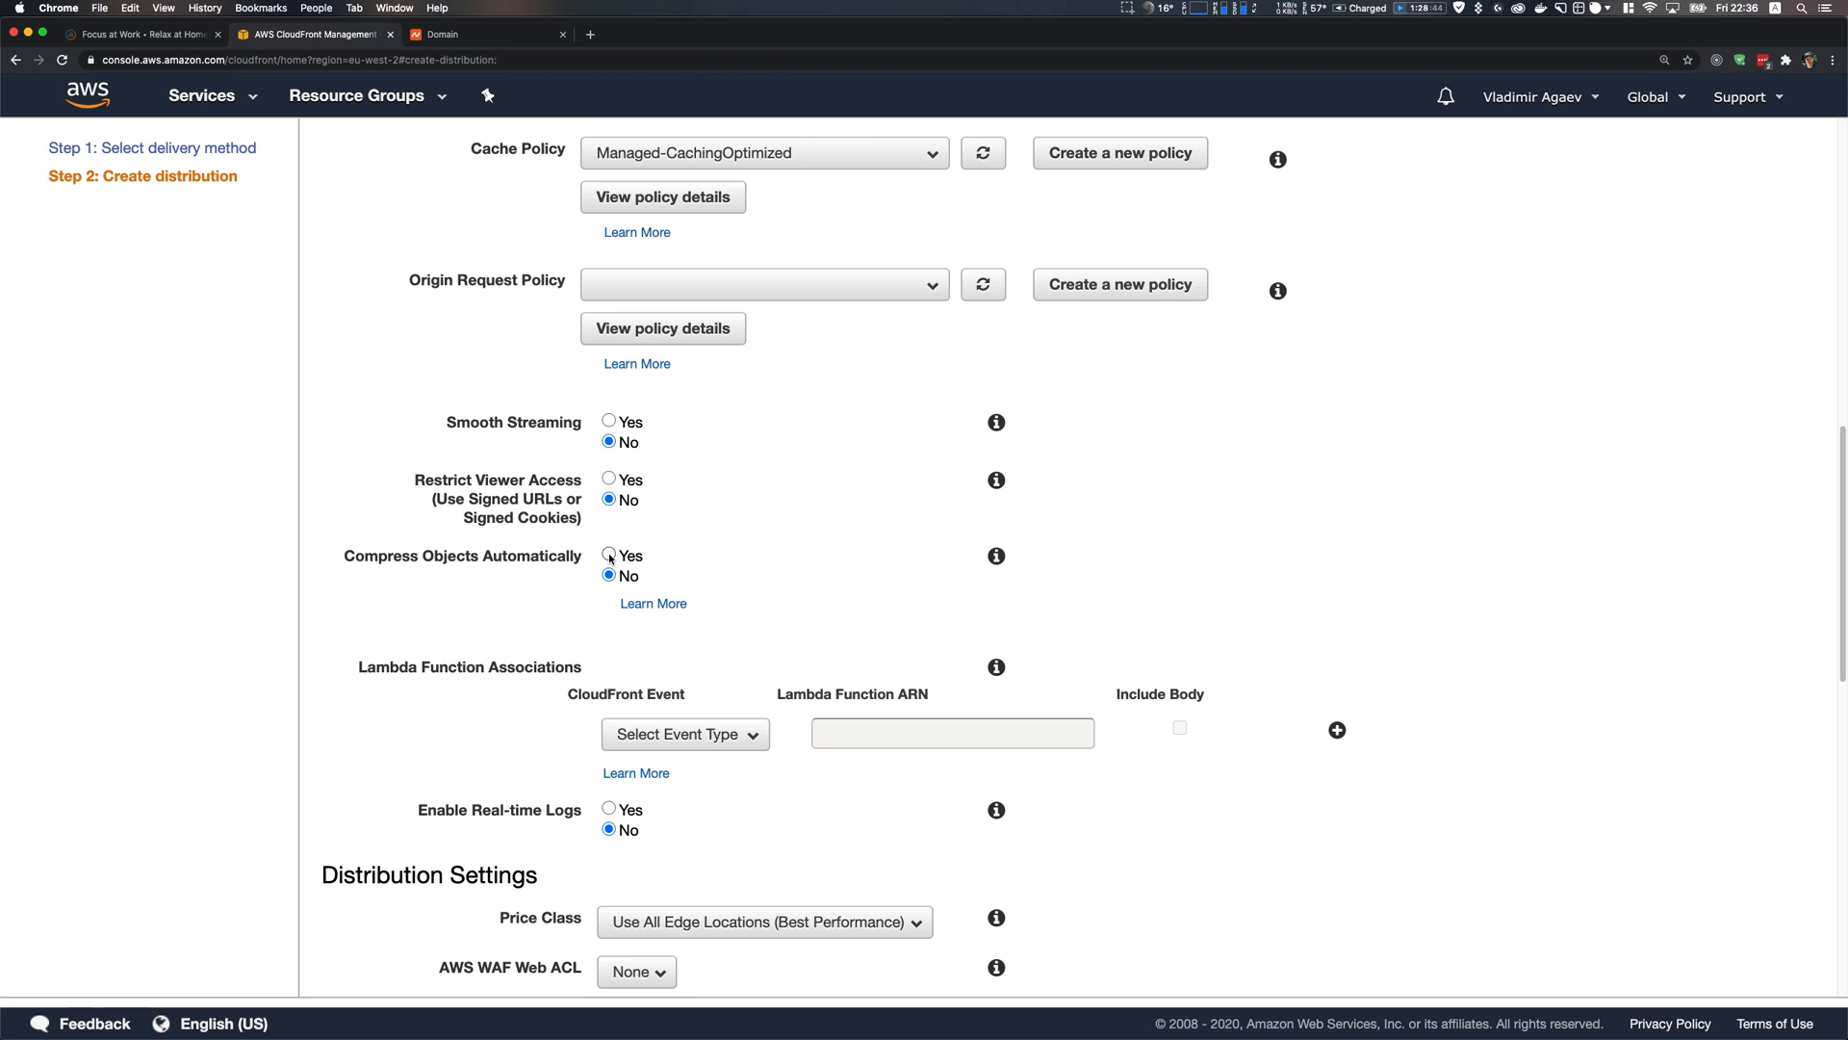
{"action": "left_click", "coordinate": [610, 557]}
Set the distribution's price class to Use Only U.S., Canada and Europe
{"action": "scroll", "coordinate": [610, 557], "scroll_direction": "down", "scroll_amount": 3}
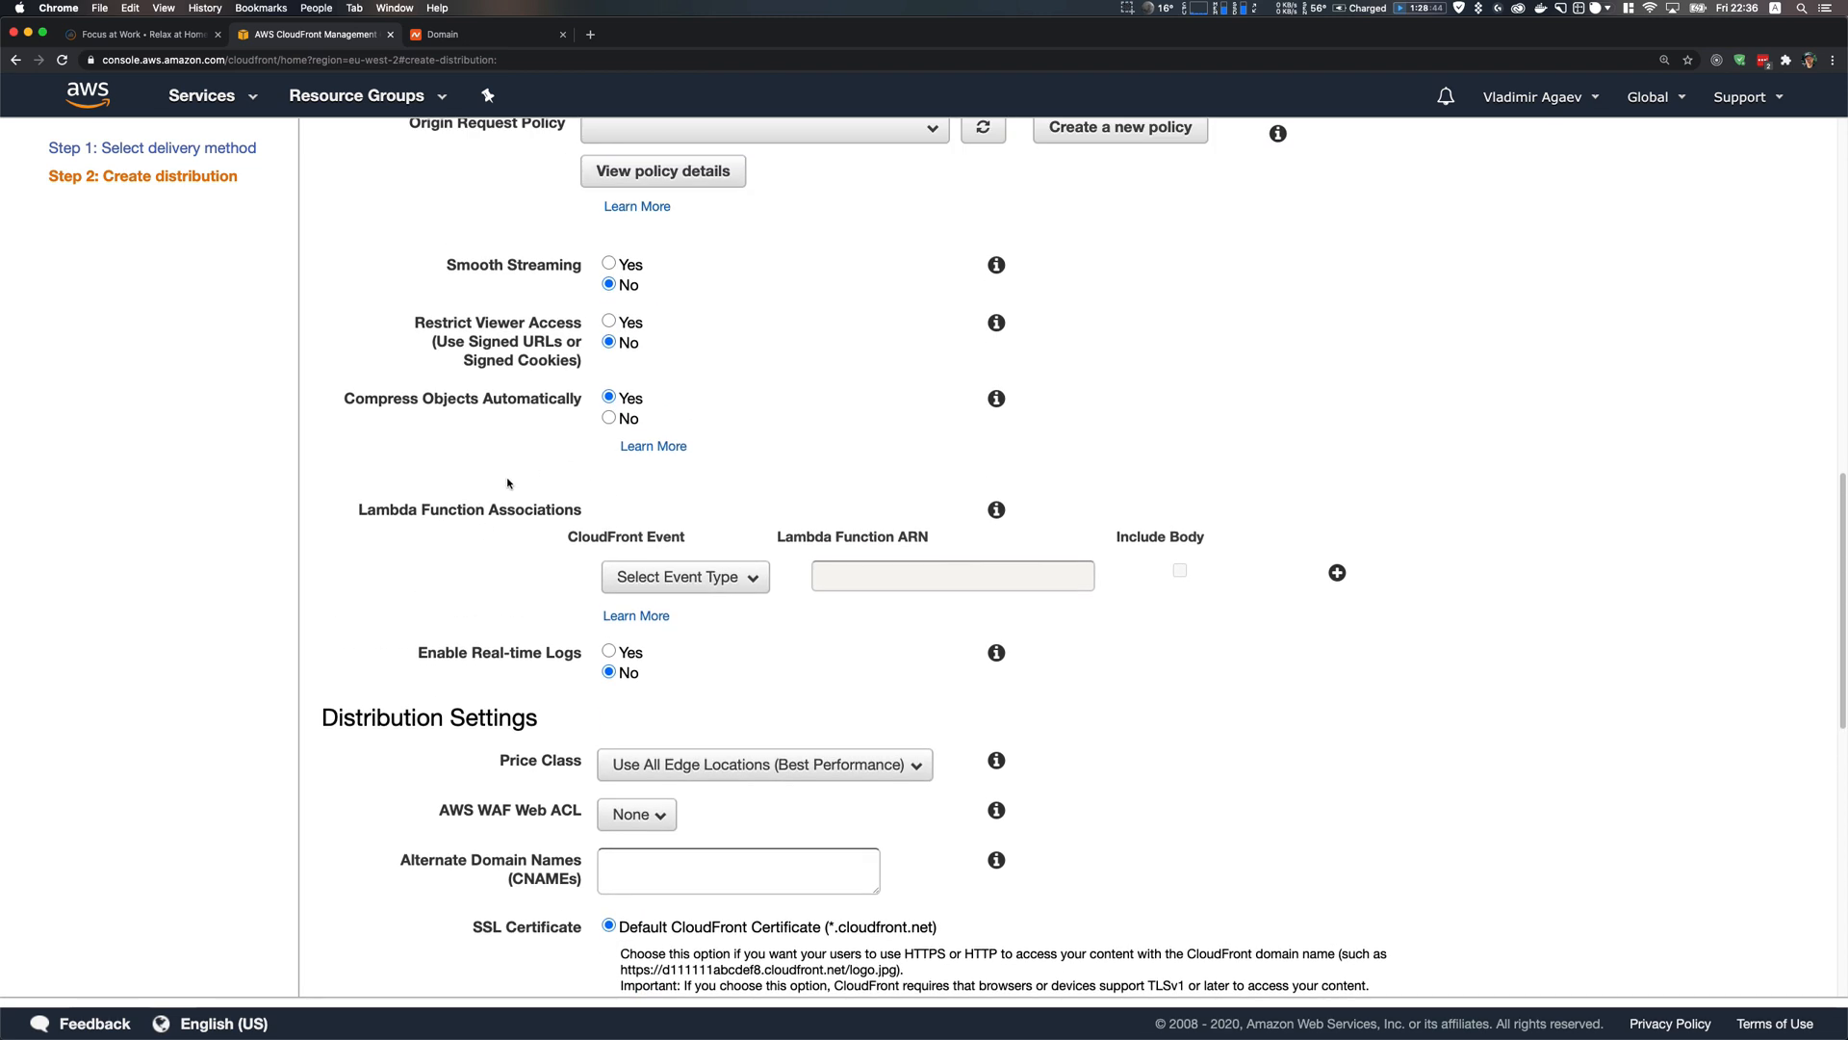
{"action": "scroll", "coordinate": [495, 488], "scroll_direction": "down", "scroll_amount": 3}
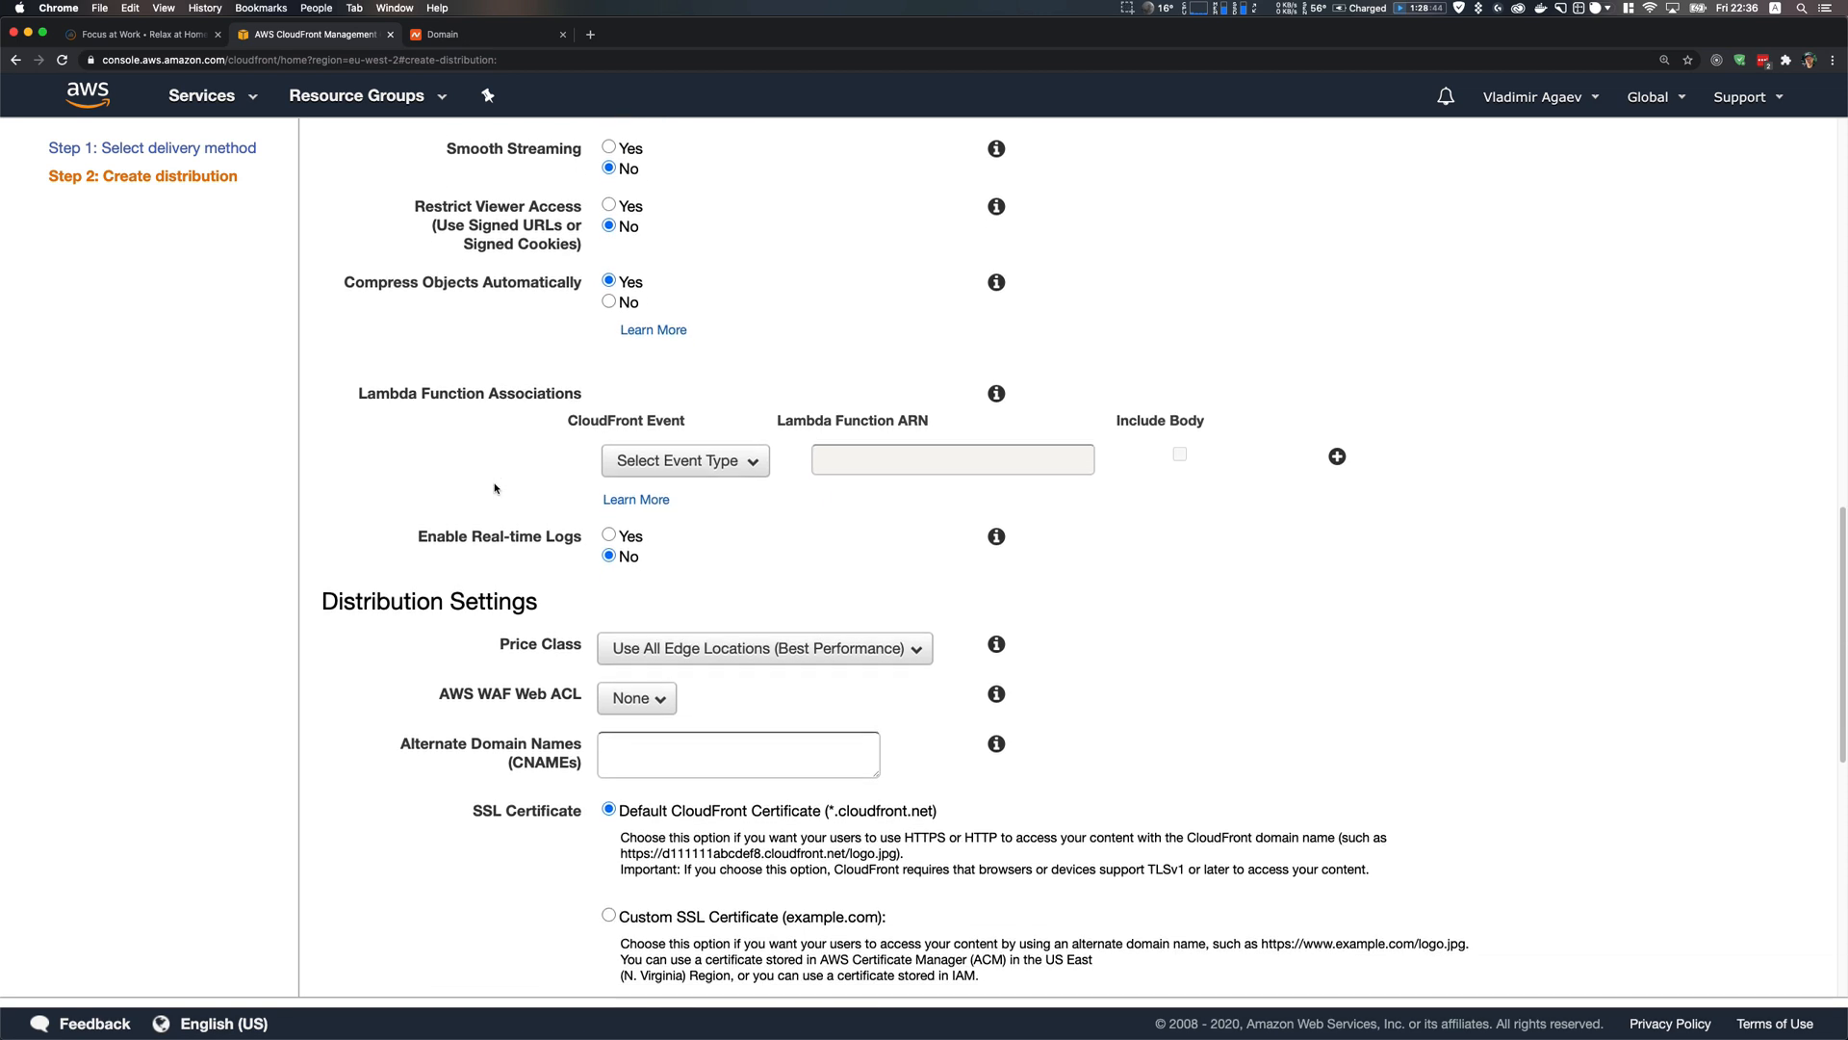
{"action": "scroll", "coordinate": [495, 488], "scroll_direction": "down", "scroll_amount": 2}
{"action": "left_click", "coordinate": [708, 498]}
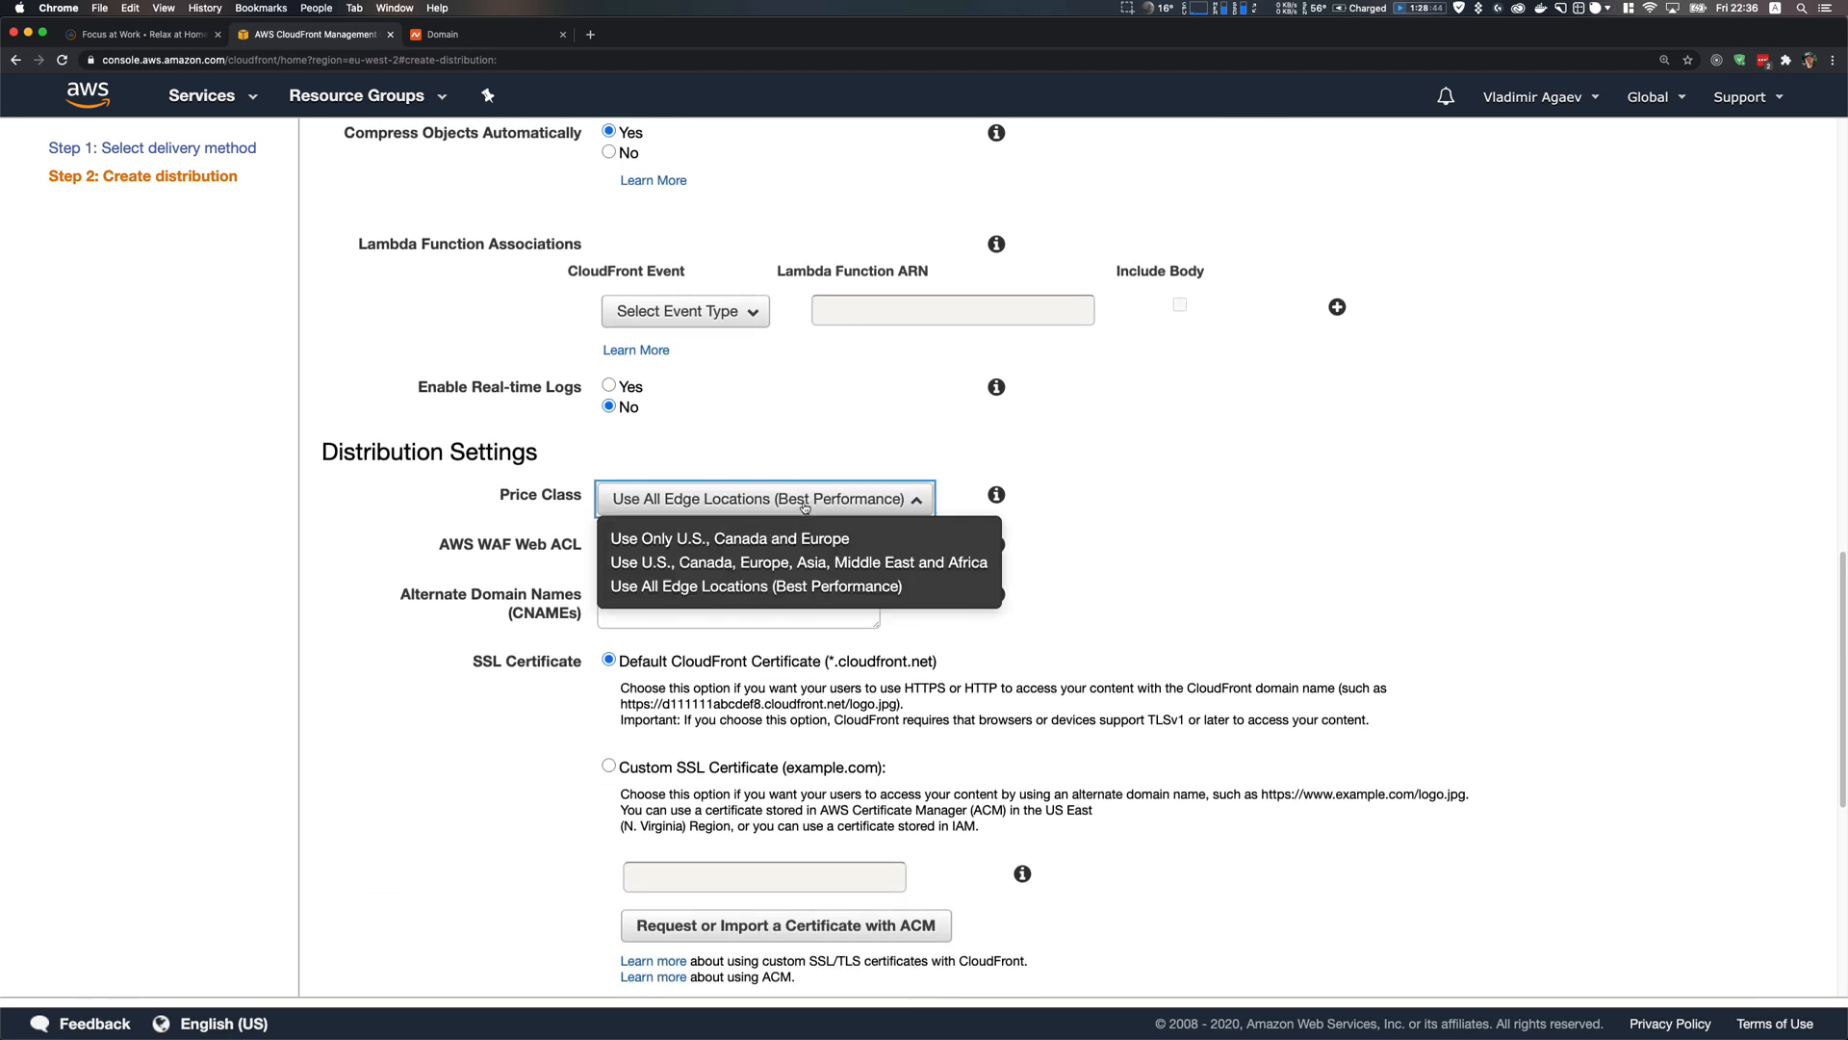
{"action": "left_click", "coordinate": [703, 542]}
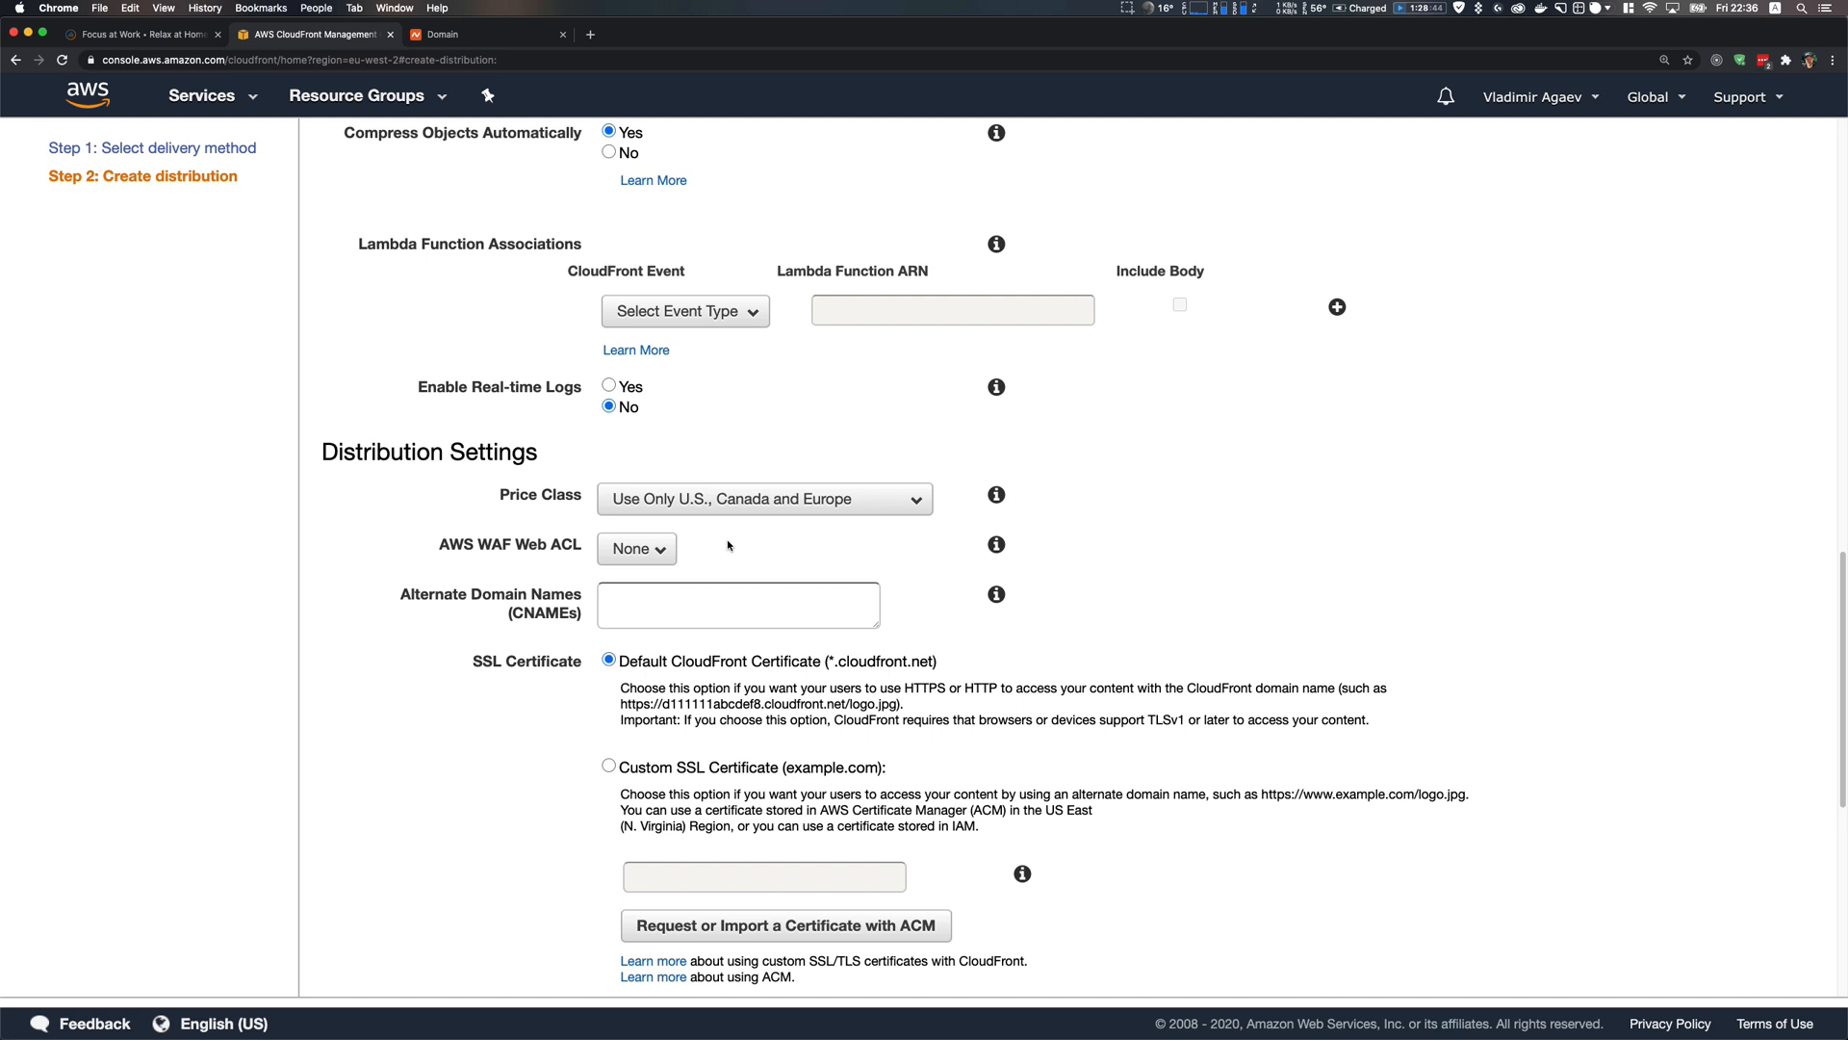
Copy justauselessdomain.xyz from its Namecheap page and enter it as the distribution's alternate domain name (CNAME)
{"action": "left_click", "coordinate": [637, 609]}
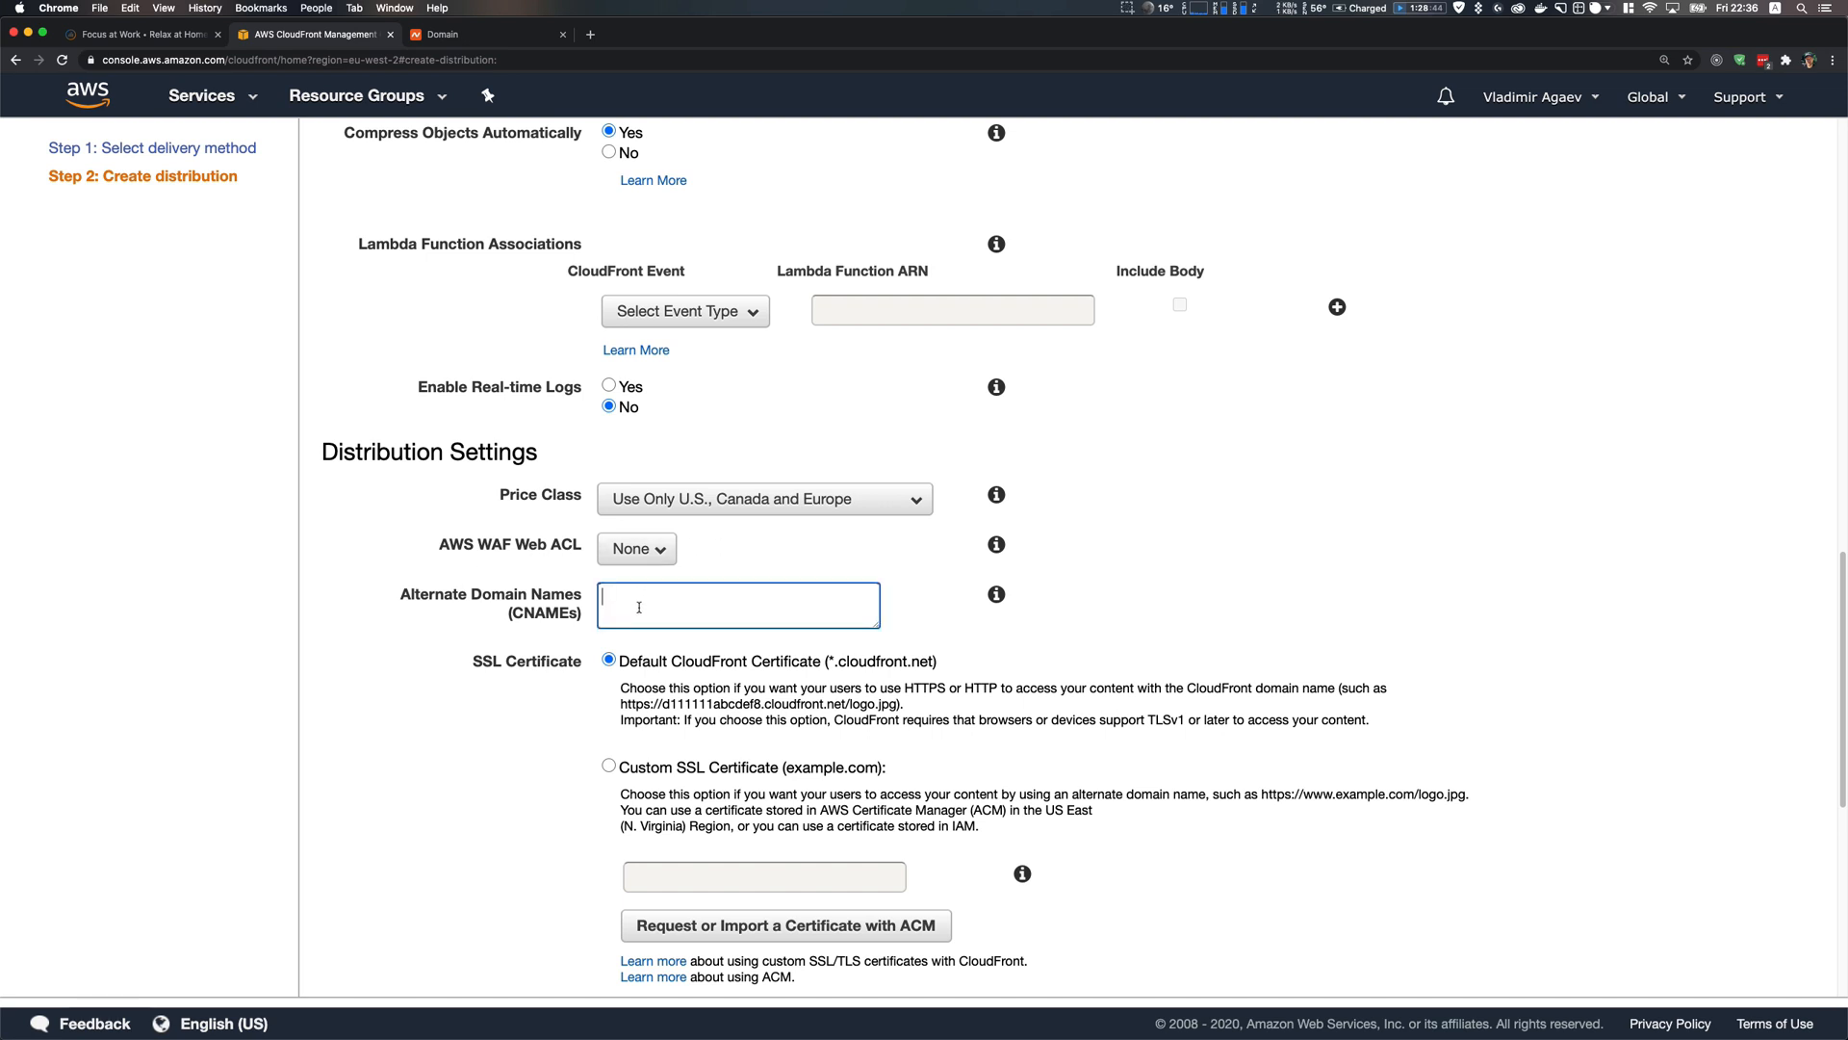
{"action": "left_click", "coordinate": [452, 35]}
{"action": "left_click", "coordinate": [781, 348]}
{"action": "left_click_drag", "start_coordinate": [781, 348], "coordinate": [472, 340]}
{"action": "key", "text": "super+c"}
{"action": "left_click", "coordinate": [335, 35]}
{"action": "key", "text": "super+v"}
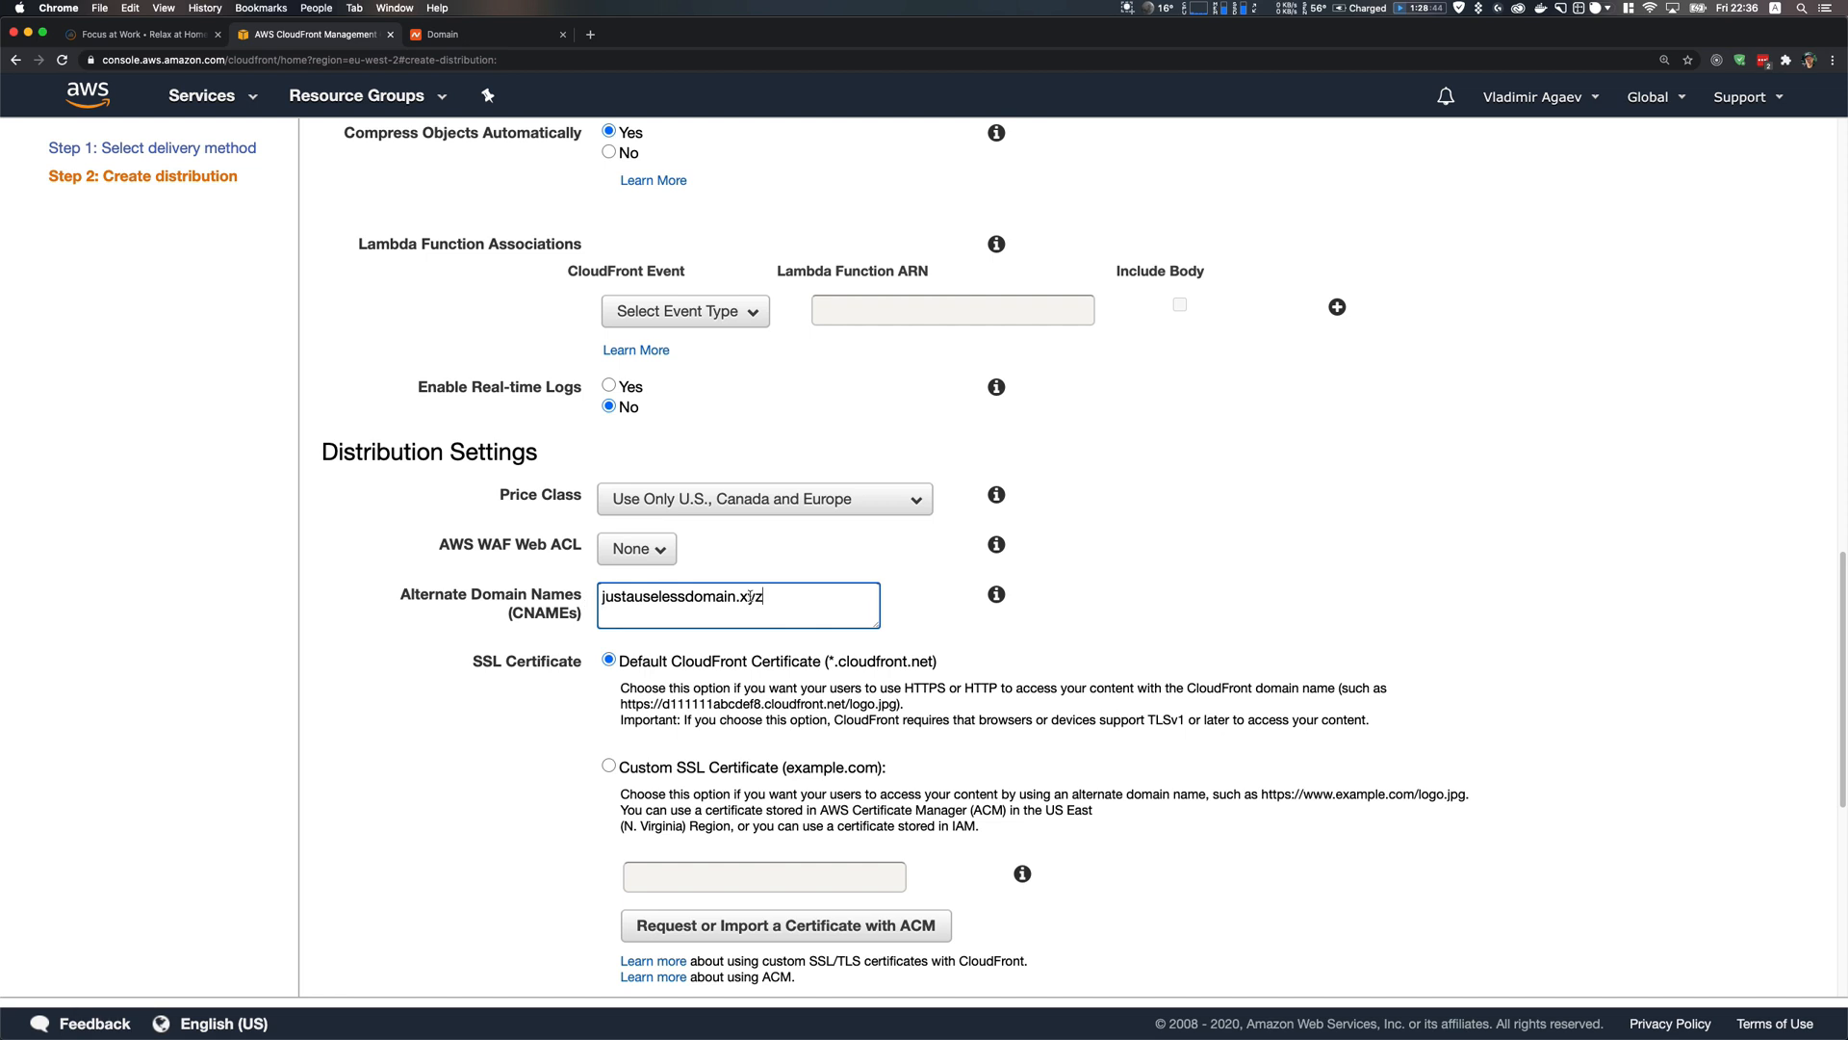
{"action": "scroll", "coordinate": [442, 616], "scroll_direction": "down", "scroll_amount": 3}
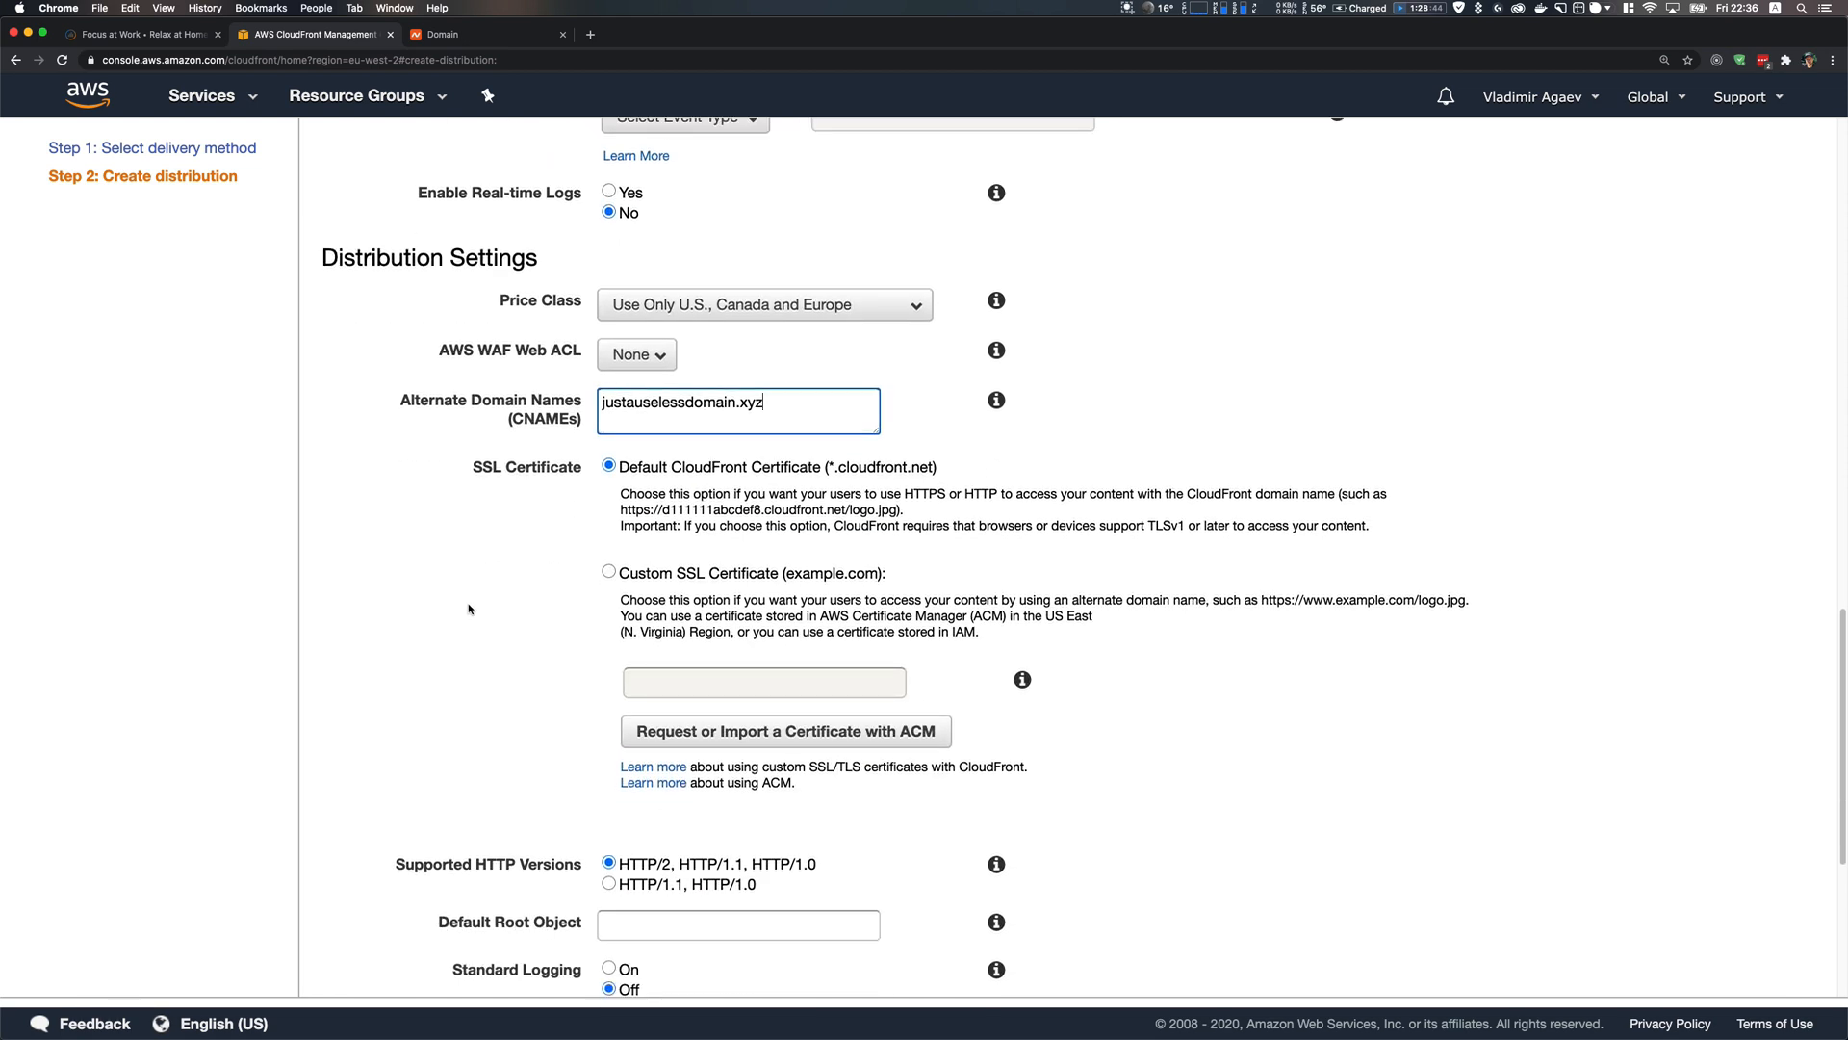
Switch the distribution to a custom SSL certificate and select the justauselessdomain.xyz certificate
{"action": "left_click", "coordinate": [609, 574]}
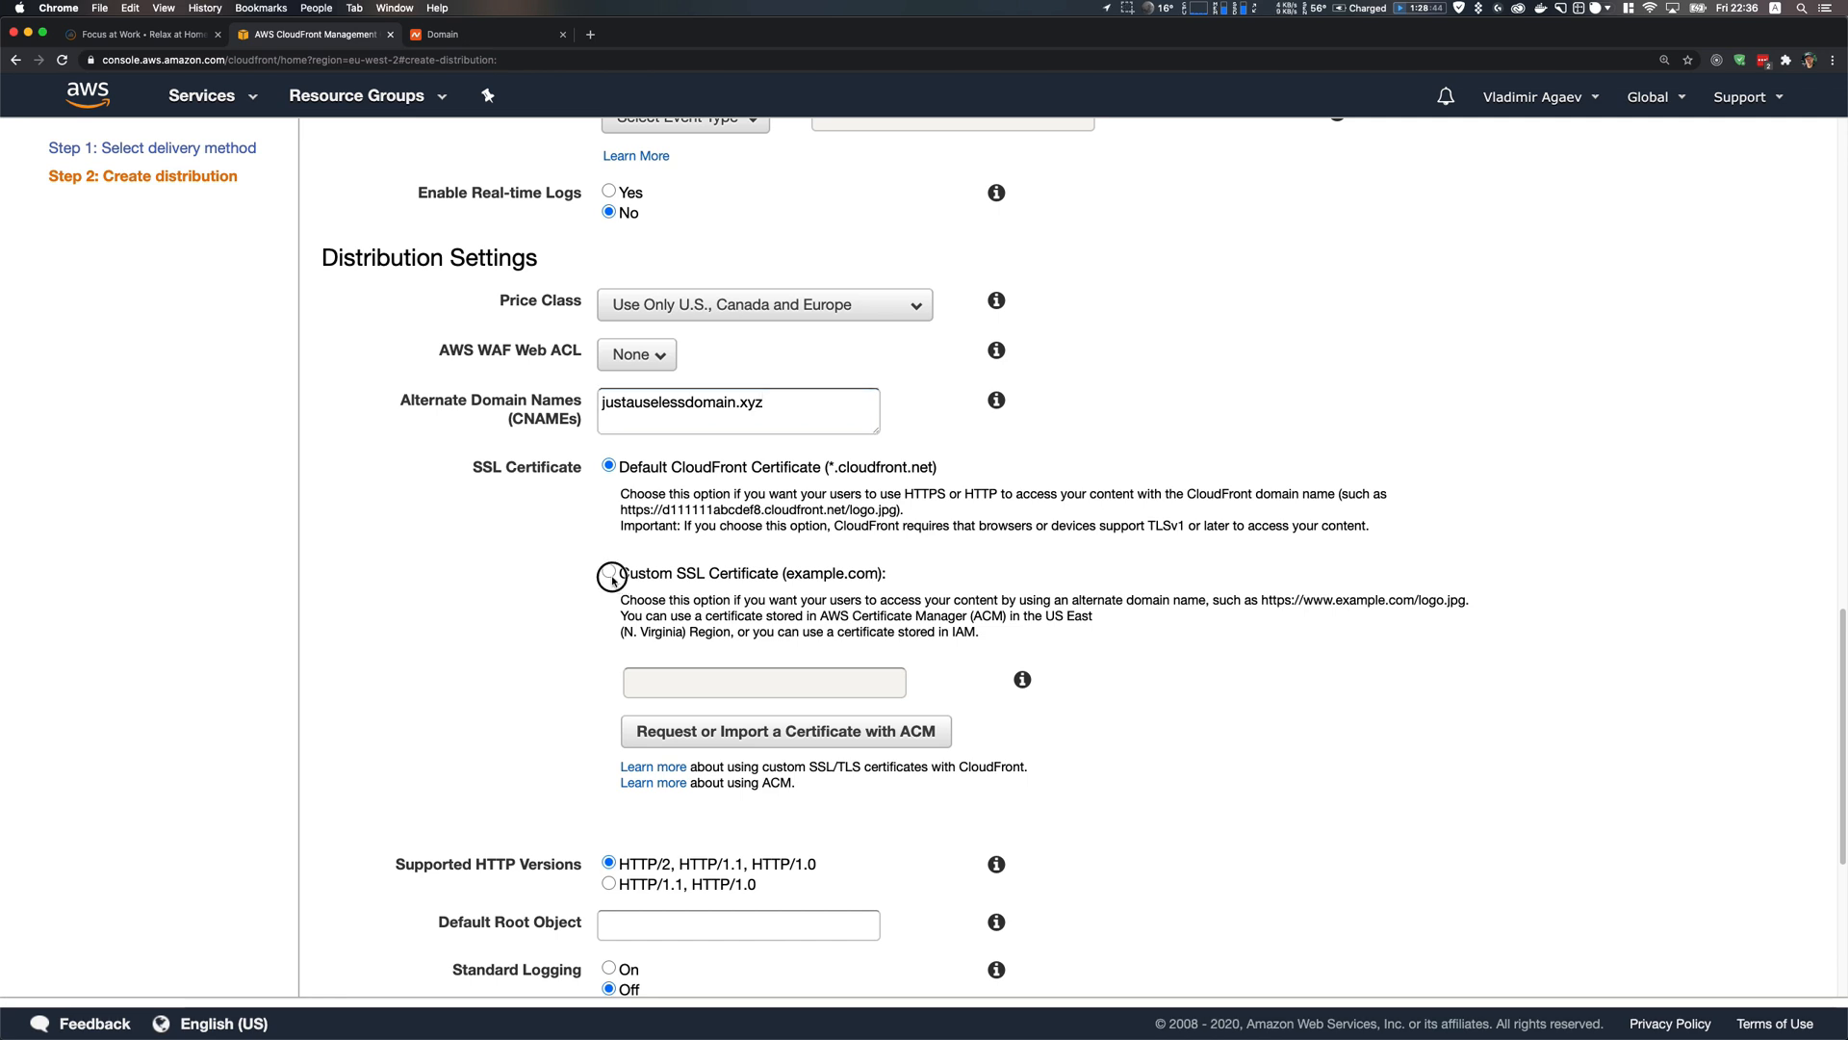
{"action": "left_click", "coordinate": [691, 682]}
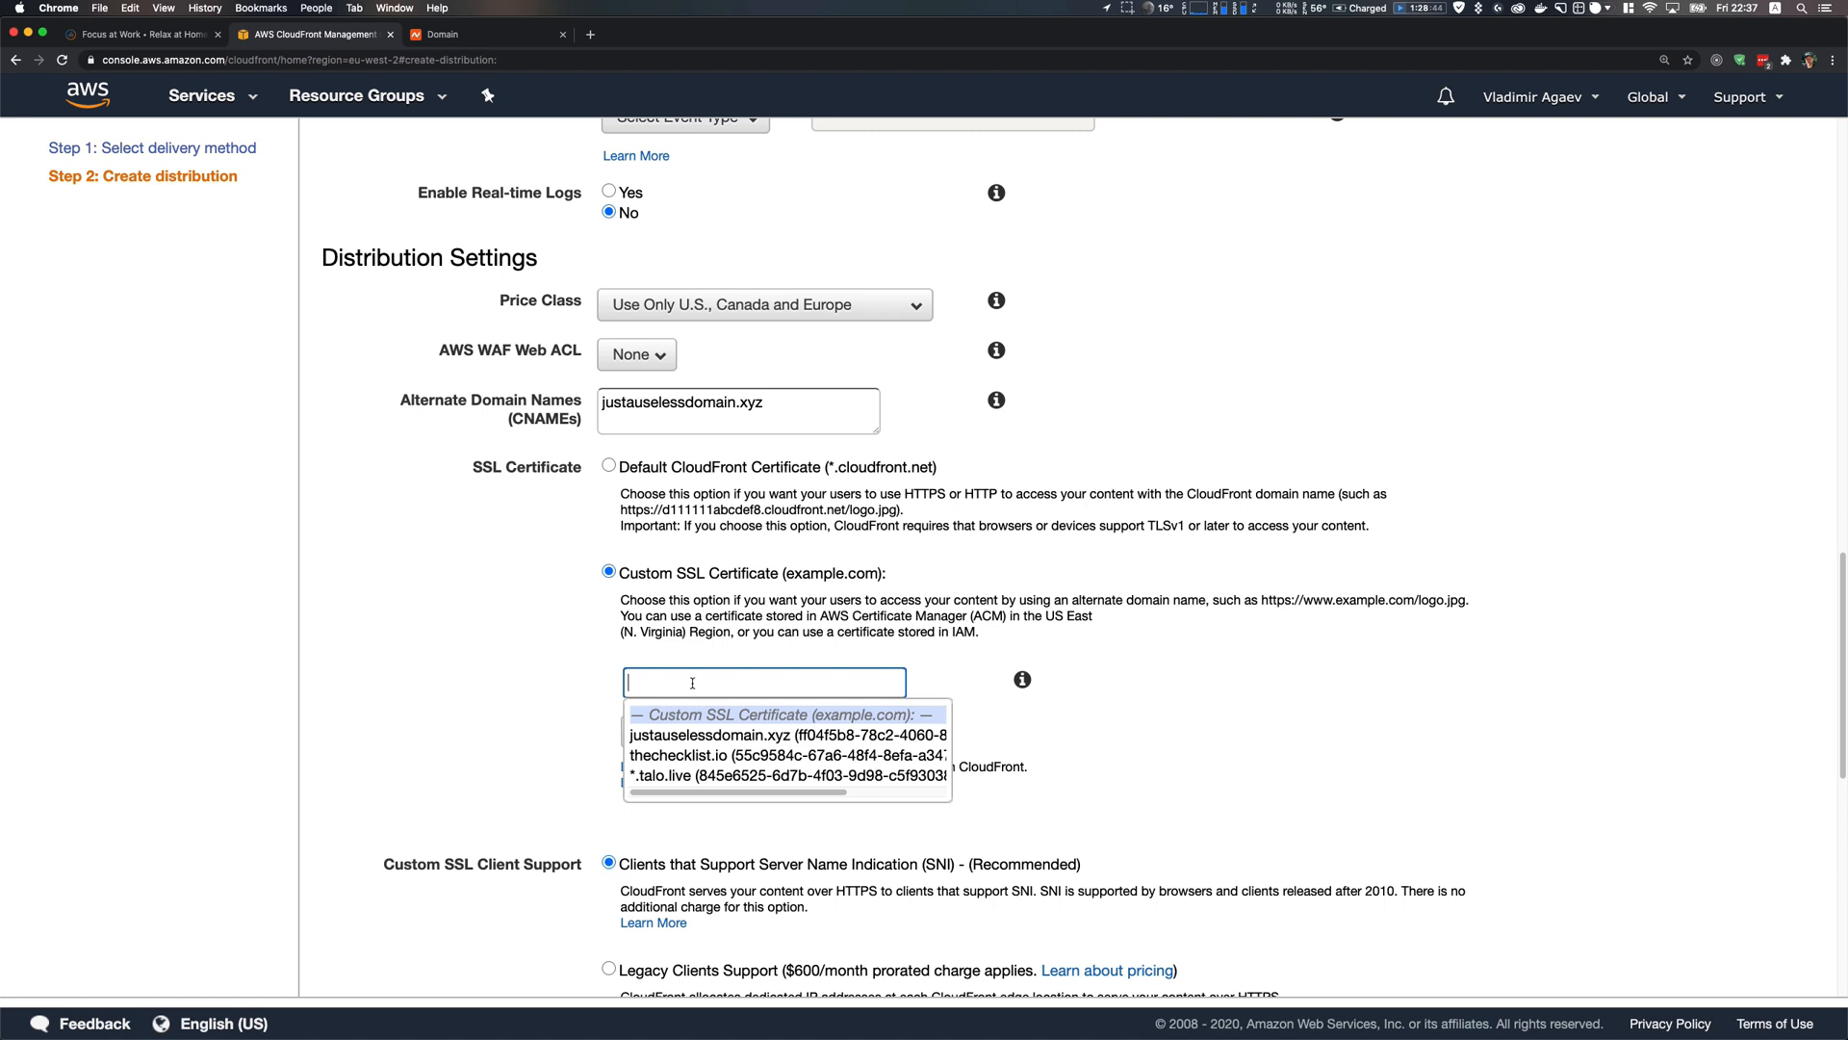
{"action": "left_click", "coordinate": [782, 739]}
Set the distribution's default root object to index.html, without a leading slash
{"action": "scroll", "coordinate": [537, 680], "scroll_direction": "down", "scroll_amount": 3}
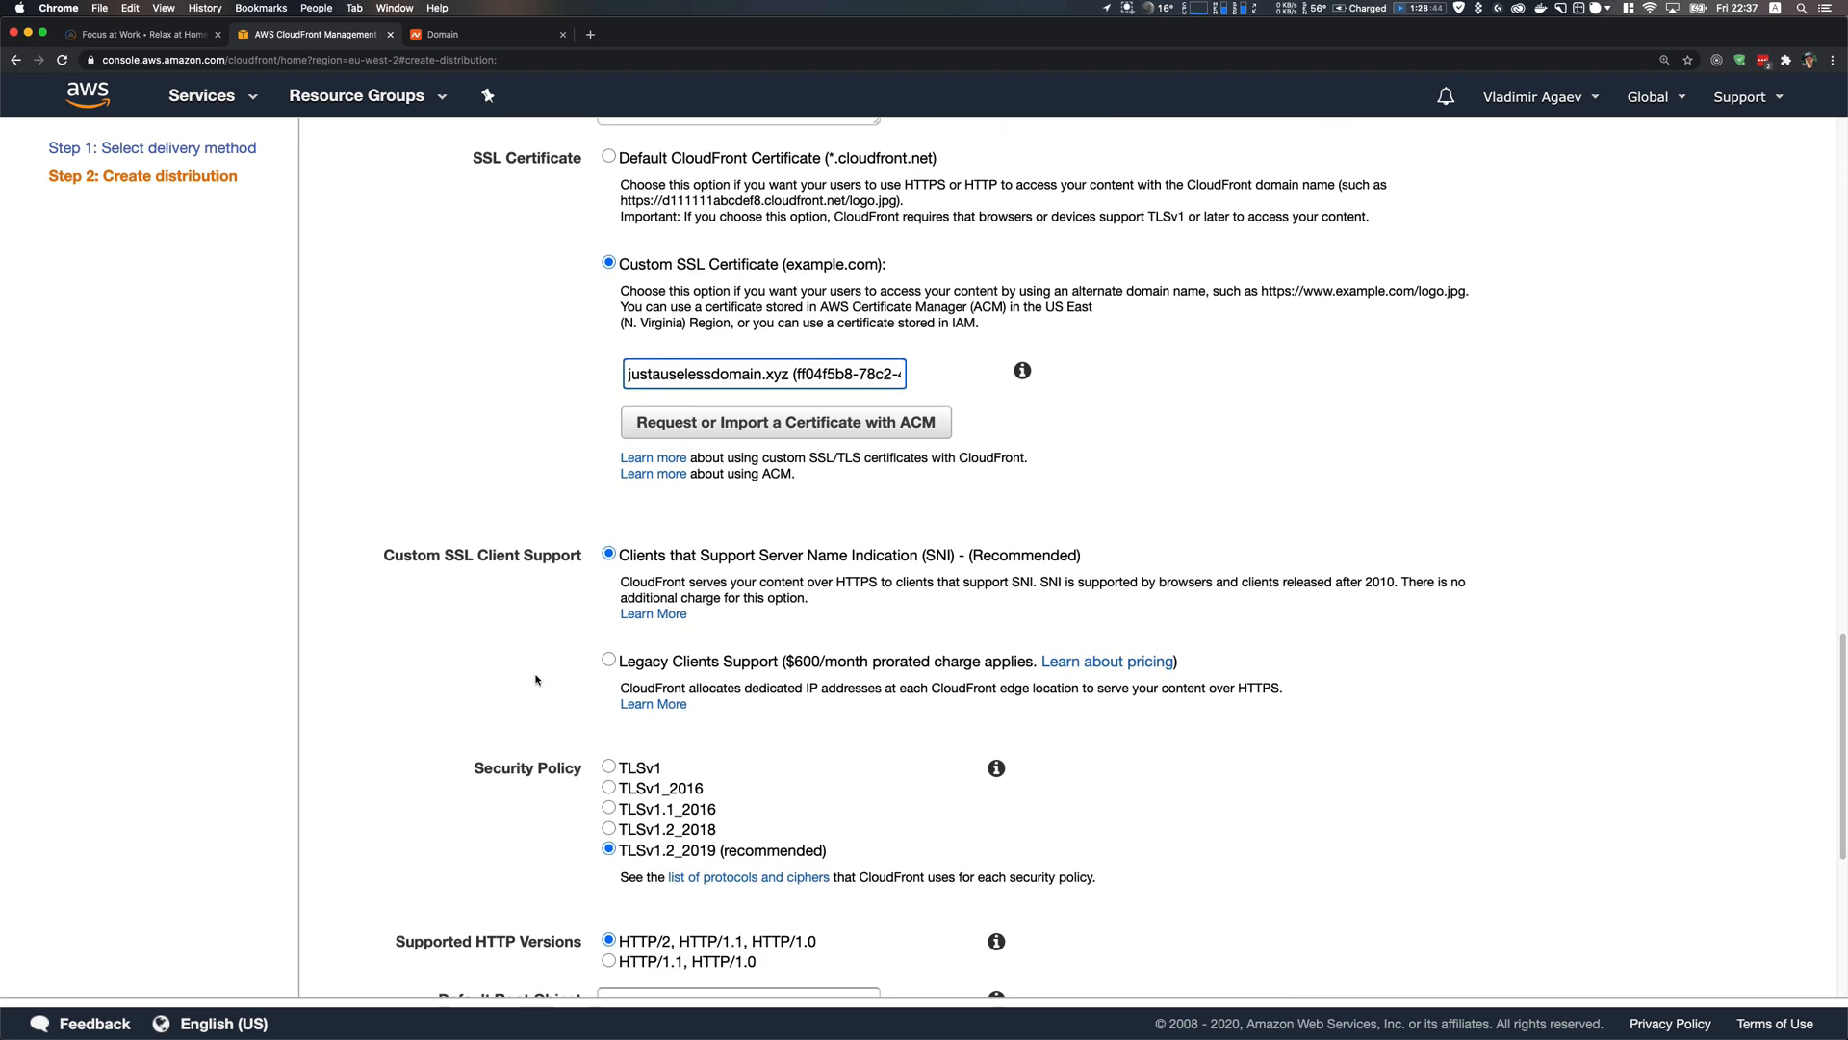
{"action": "scroll", "coordinate": [536, 680], "scroll_direction": "down", "scroll_amount": 3}
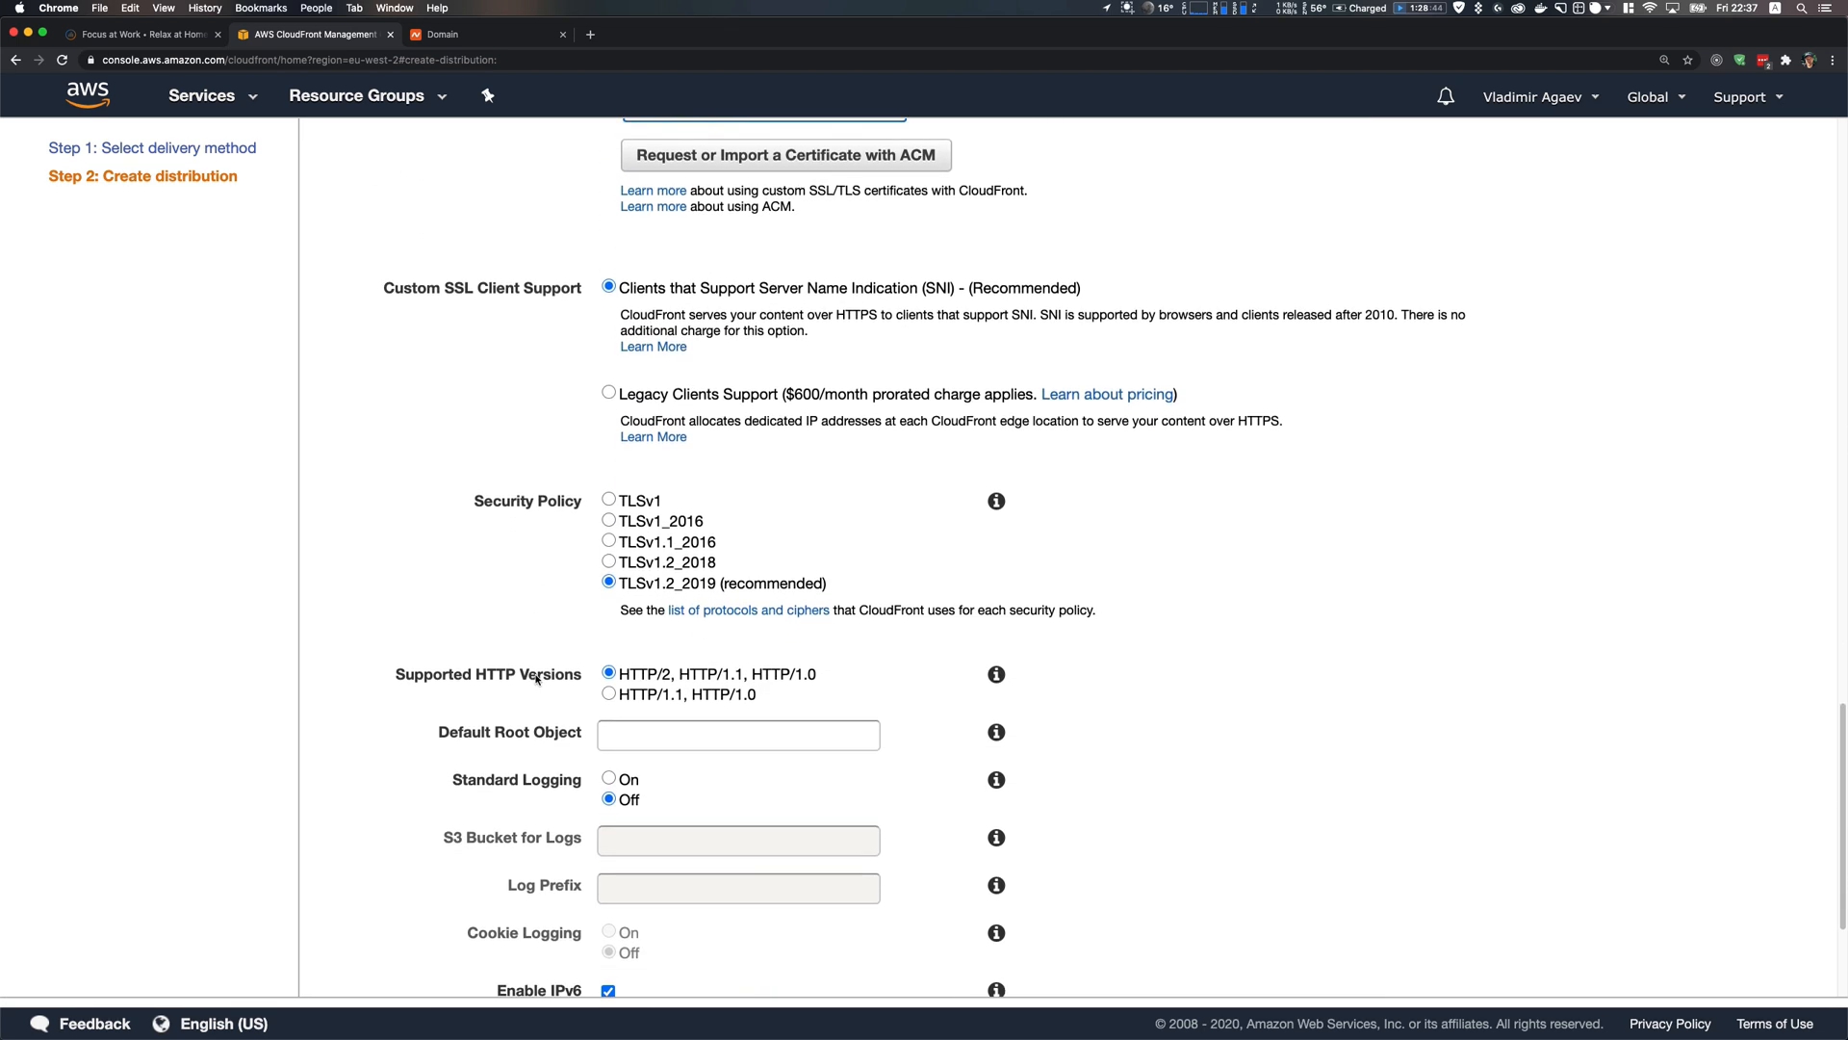
{"action": "scroll", "coordinate": [568, 778], "scroll_direction": "down", "scroll_amount": 1}
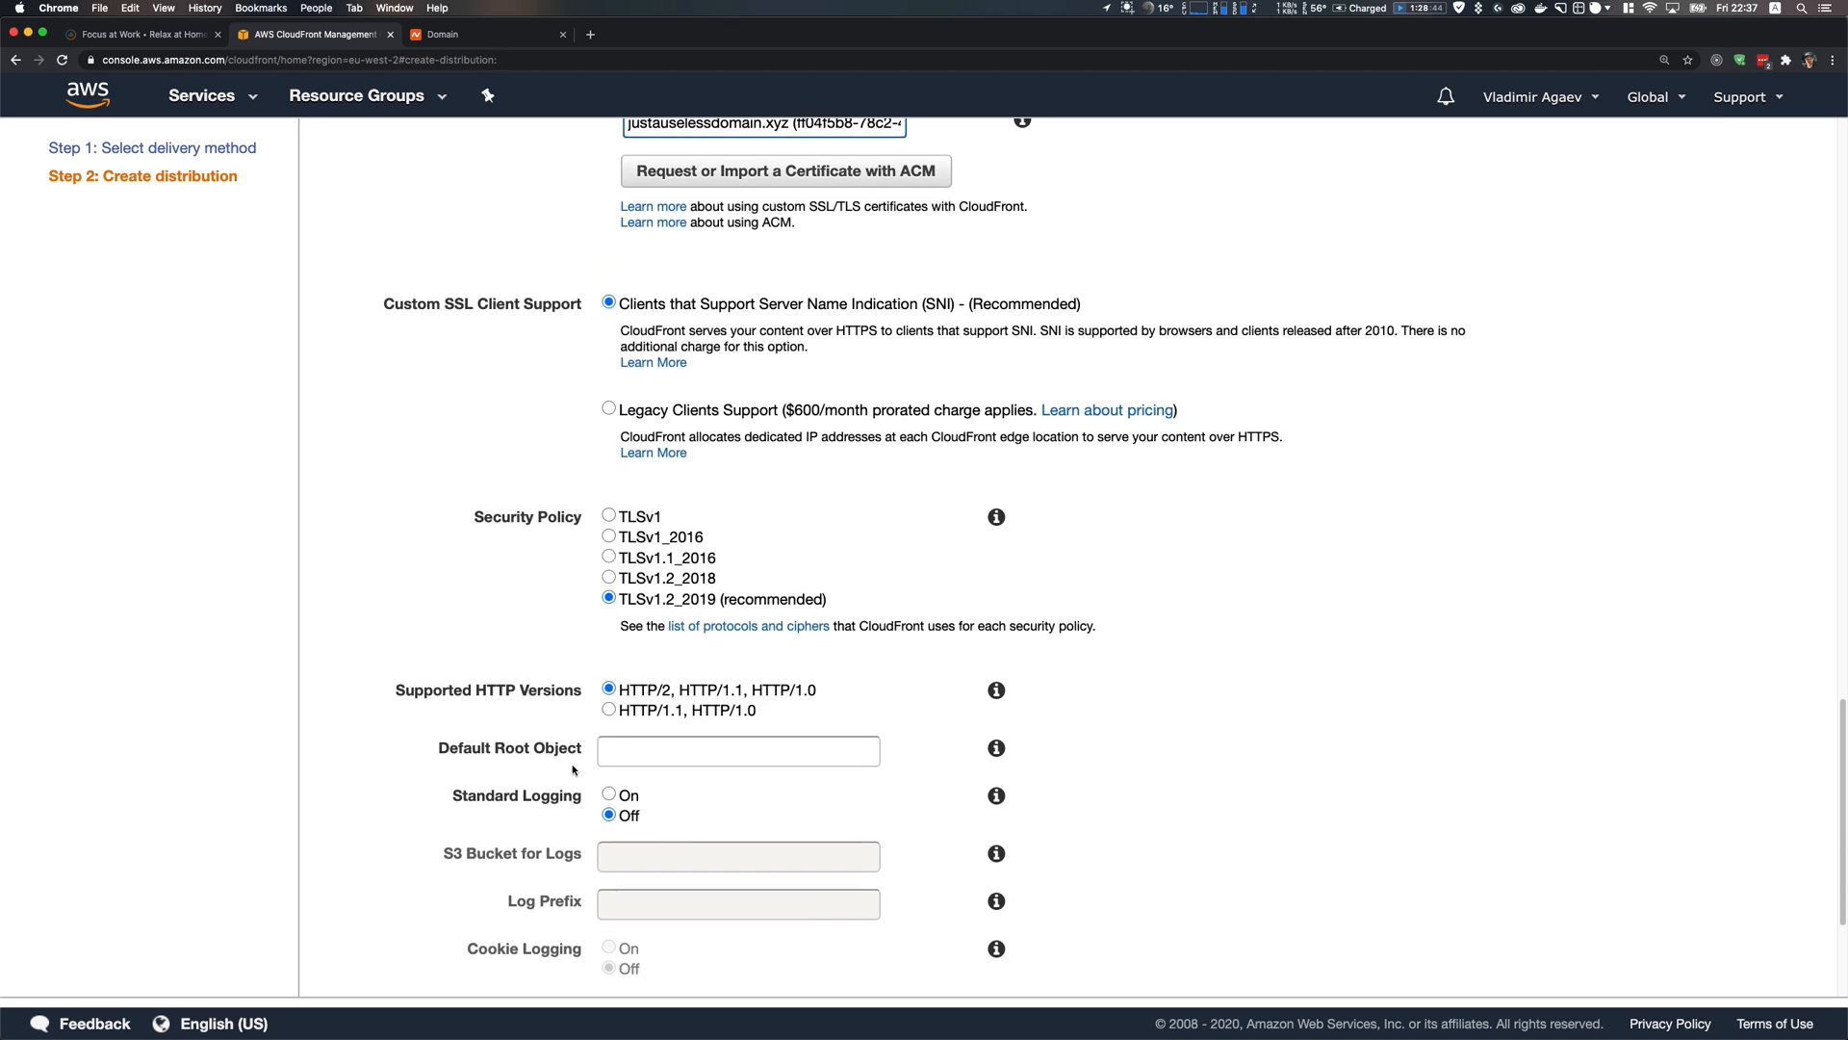
{"action": "scroll", "coordinate": [567, 763], "scroll_direction": "down", "scroll_amount": 1}
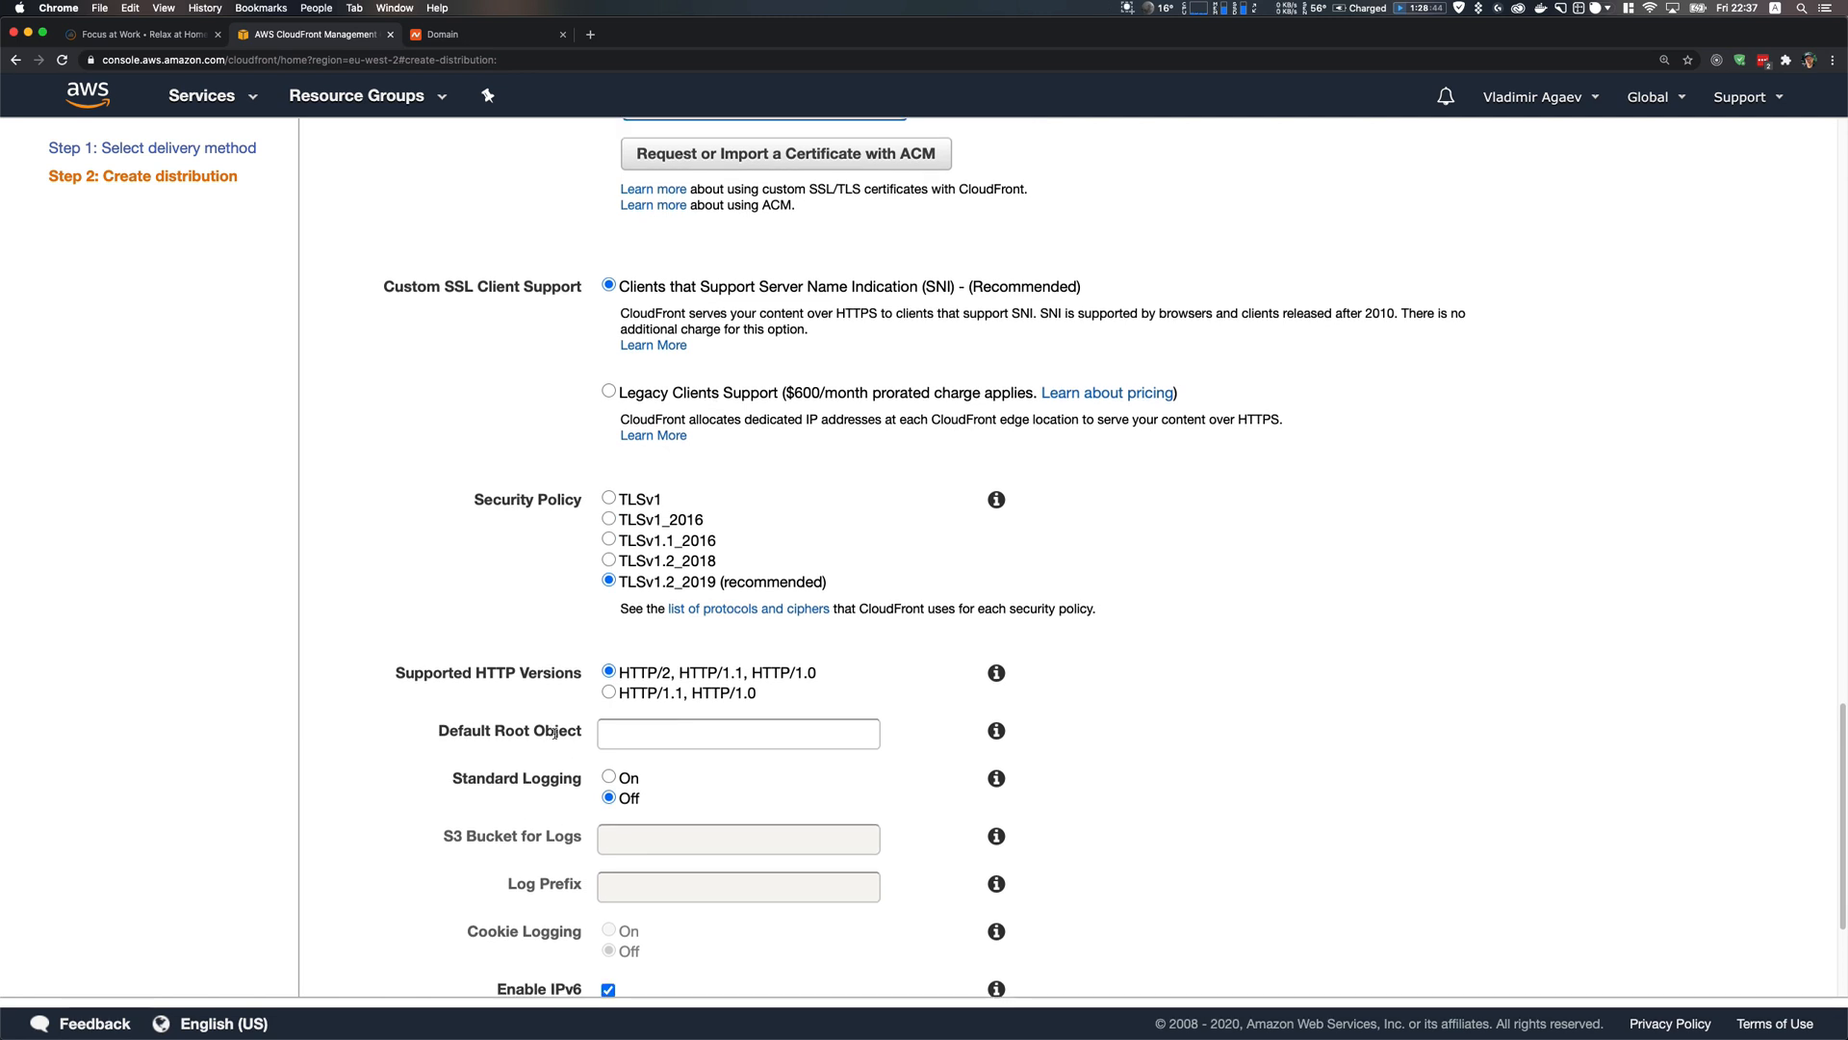
{"action": "left_click", "coordinate": [634, 734]}
{"action": "type", "text": "index.jht"}
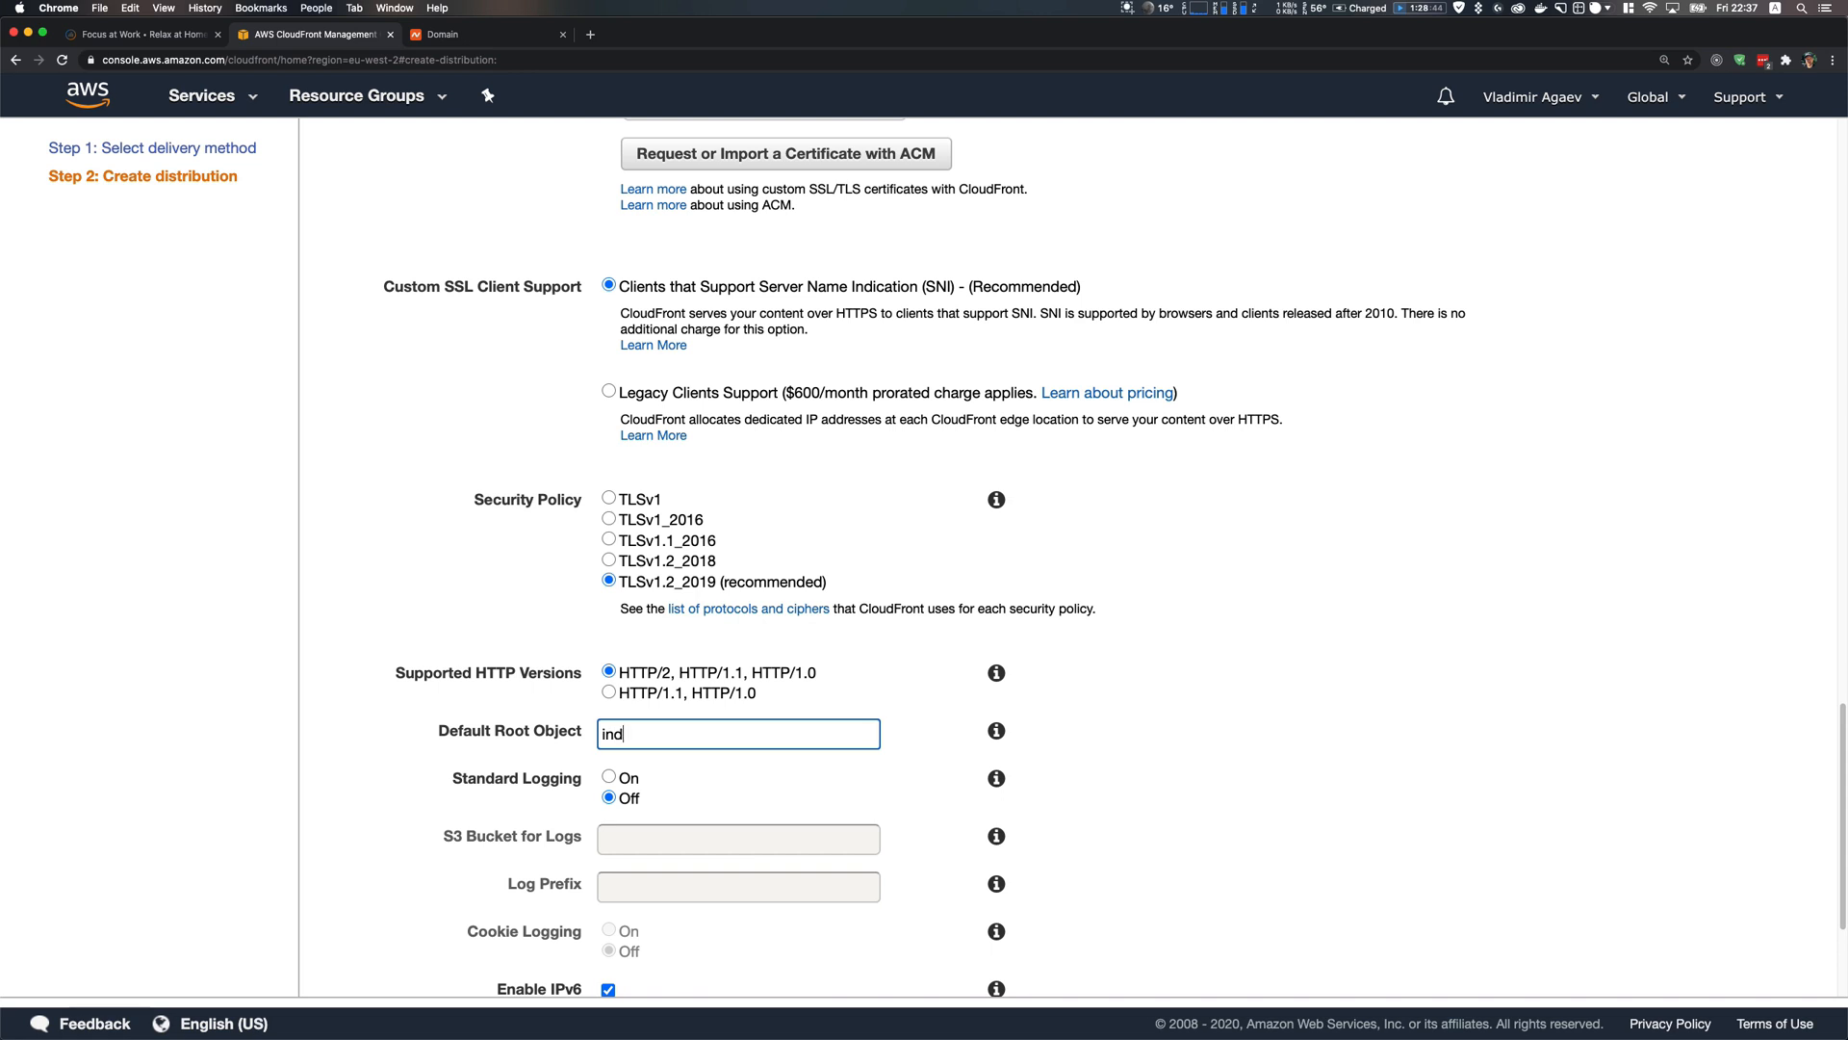
{"action": "key", "text": "BackSpace"}
{"action": "key", "text": "BackSpace"}
{"action": "type", "text": "html"}
{"action": "left_click", "coordinate": [600, 734]}
{"action": "type", "text": "/"}
{"action": "key", "text": "BackSpace"}
Review the remaining distribution settings and create the distribution
{"action": "scroll", "coordinate": [483, 691], "scroll_direction": "down", "scroll_amount": 3}
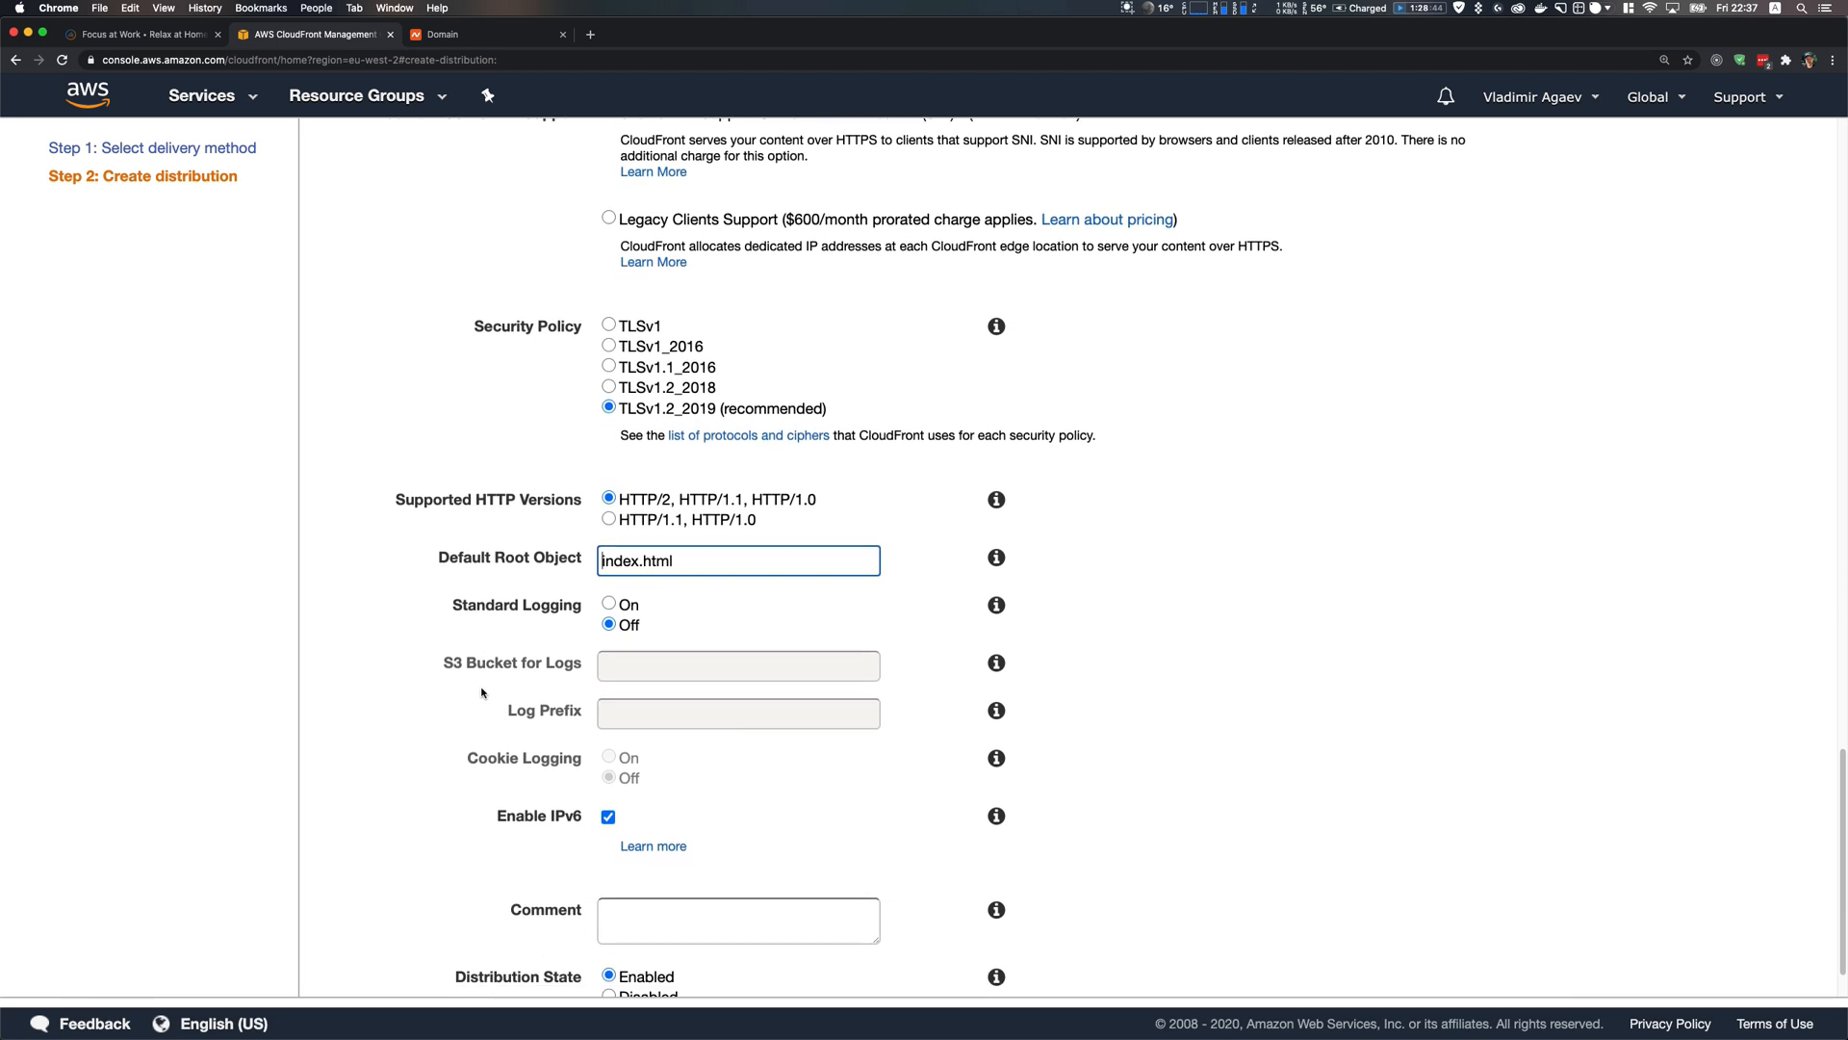
{"action": "scroll", "coordinate": [482, 691], "scroll_direction": "up", "scroll_amount": 2}
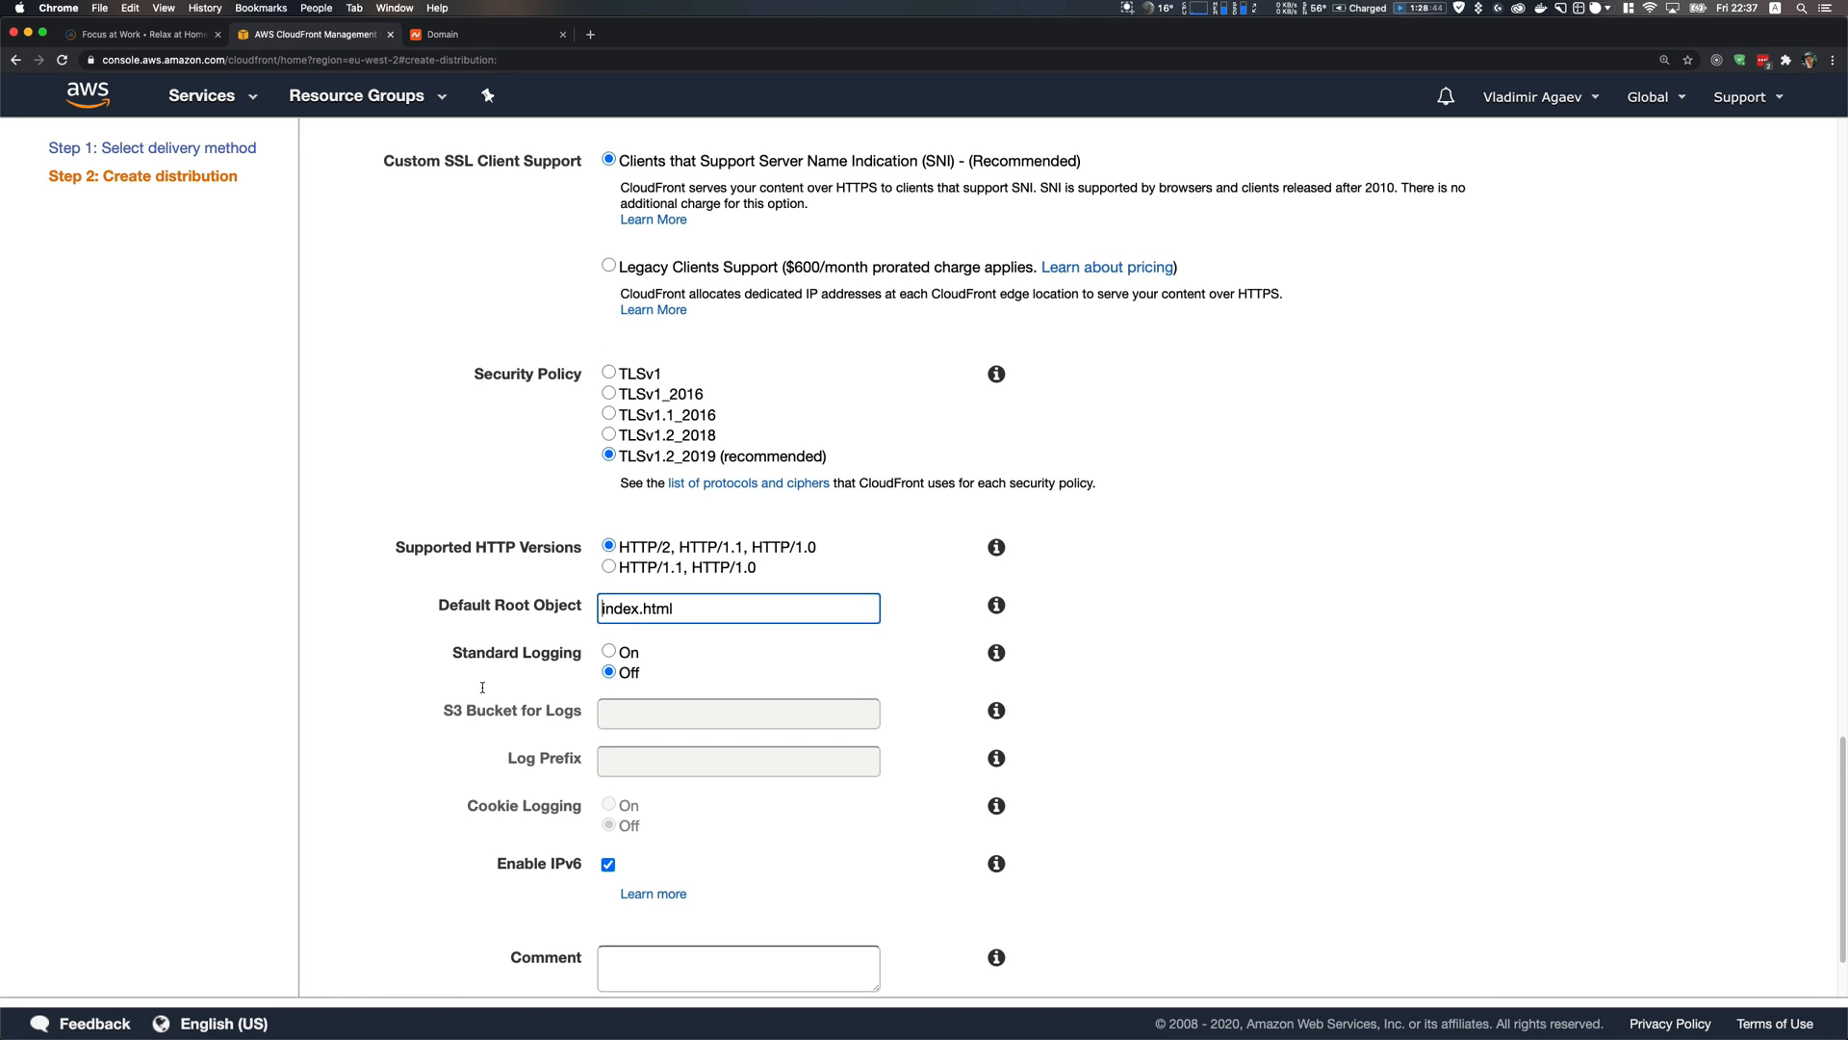
{"action": "scroll", "coordinate": [482, 686], "scroll_direction": "down", "scroll_amount": 1}
{"action": "scroll", "coordinate": [483, 687], "scroll_direction": "down", "scroll_amount": 1}
{"action": "left_click", "coordinate": [1704, 965]}
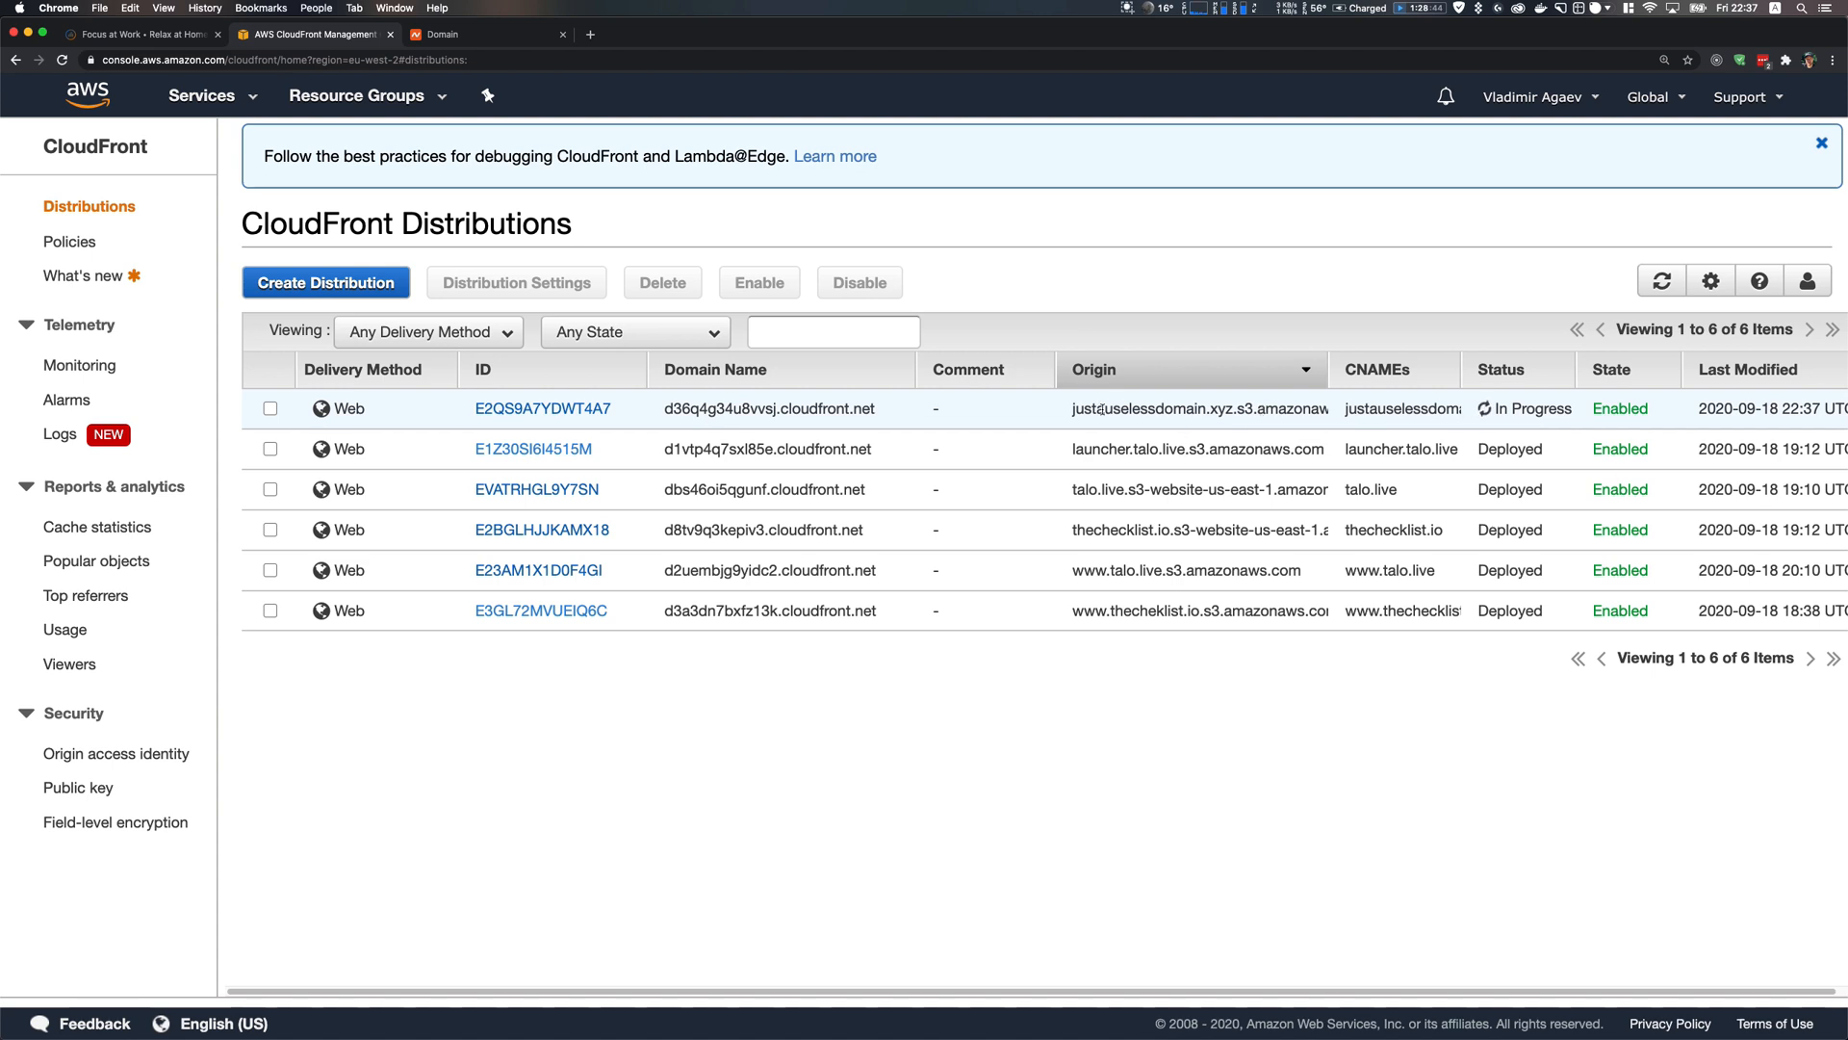
Copy the justauselessdomain.xyz distribution's CloudFront domain name, load it in a new browser tab and return to the distributions list
{"action": "left_click_drag", "start_coordinate": [665, 408], "coordinate": [876, 416]}
{"action": "key", "text": "super+c"}
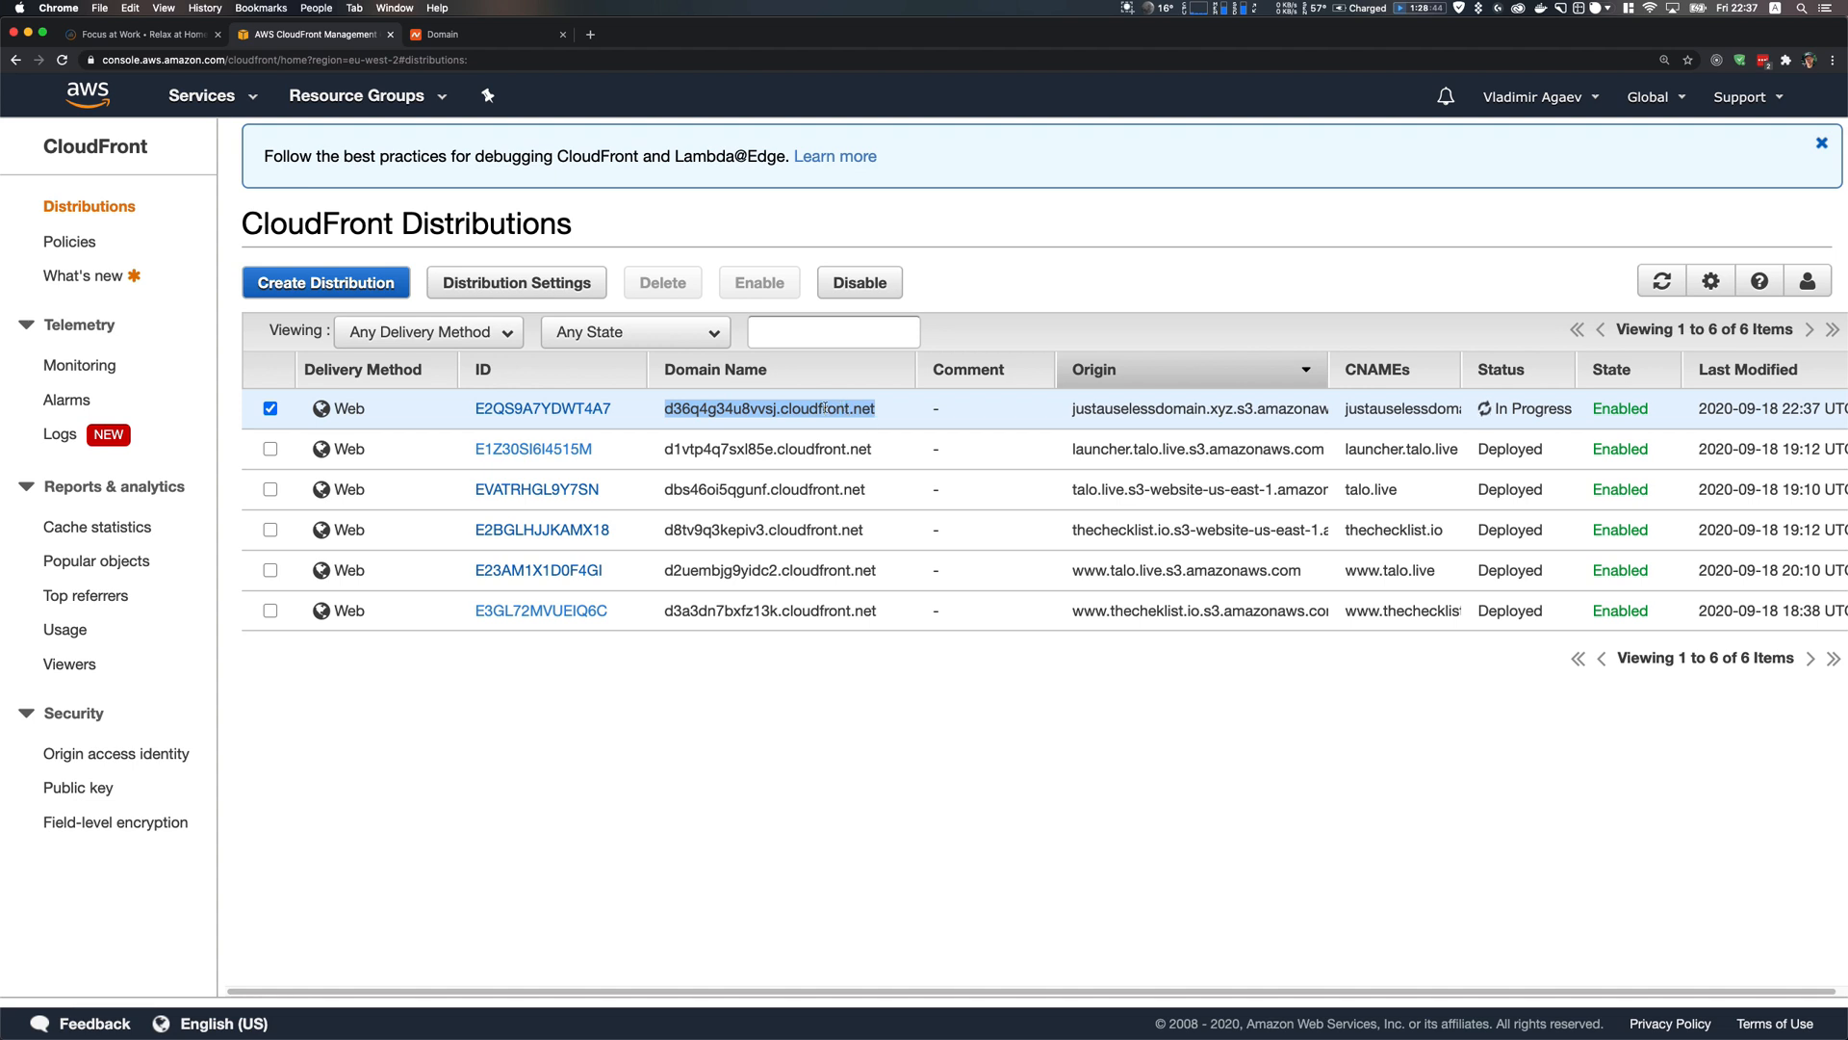
{"action": "right_click", "coordinate": [828, 407]}
{"action": "left_click", "coordinate": [855, 438]}
{"action": "left_click", "coordinate": [590, 34]}
{"action": "right_click", "coordinate": [589, 59]}
{"action": "left_click", "coordinate": [645, 142]}
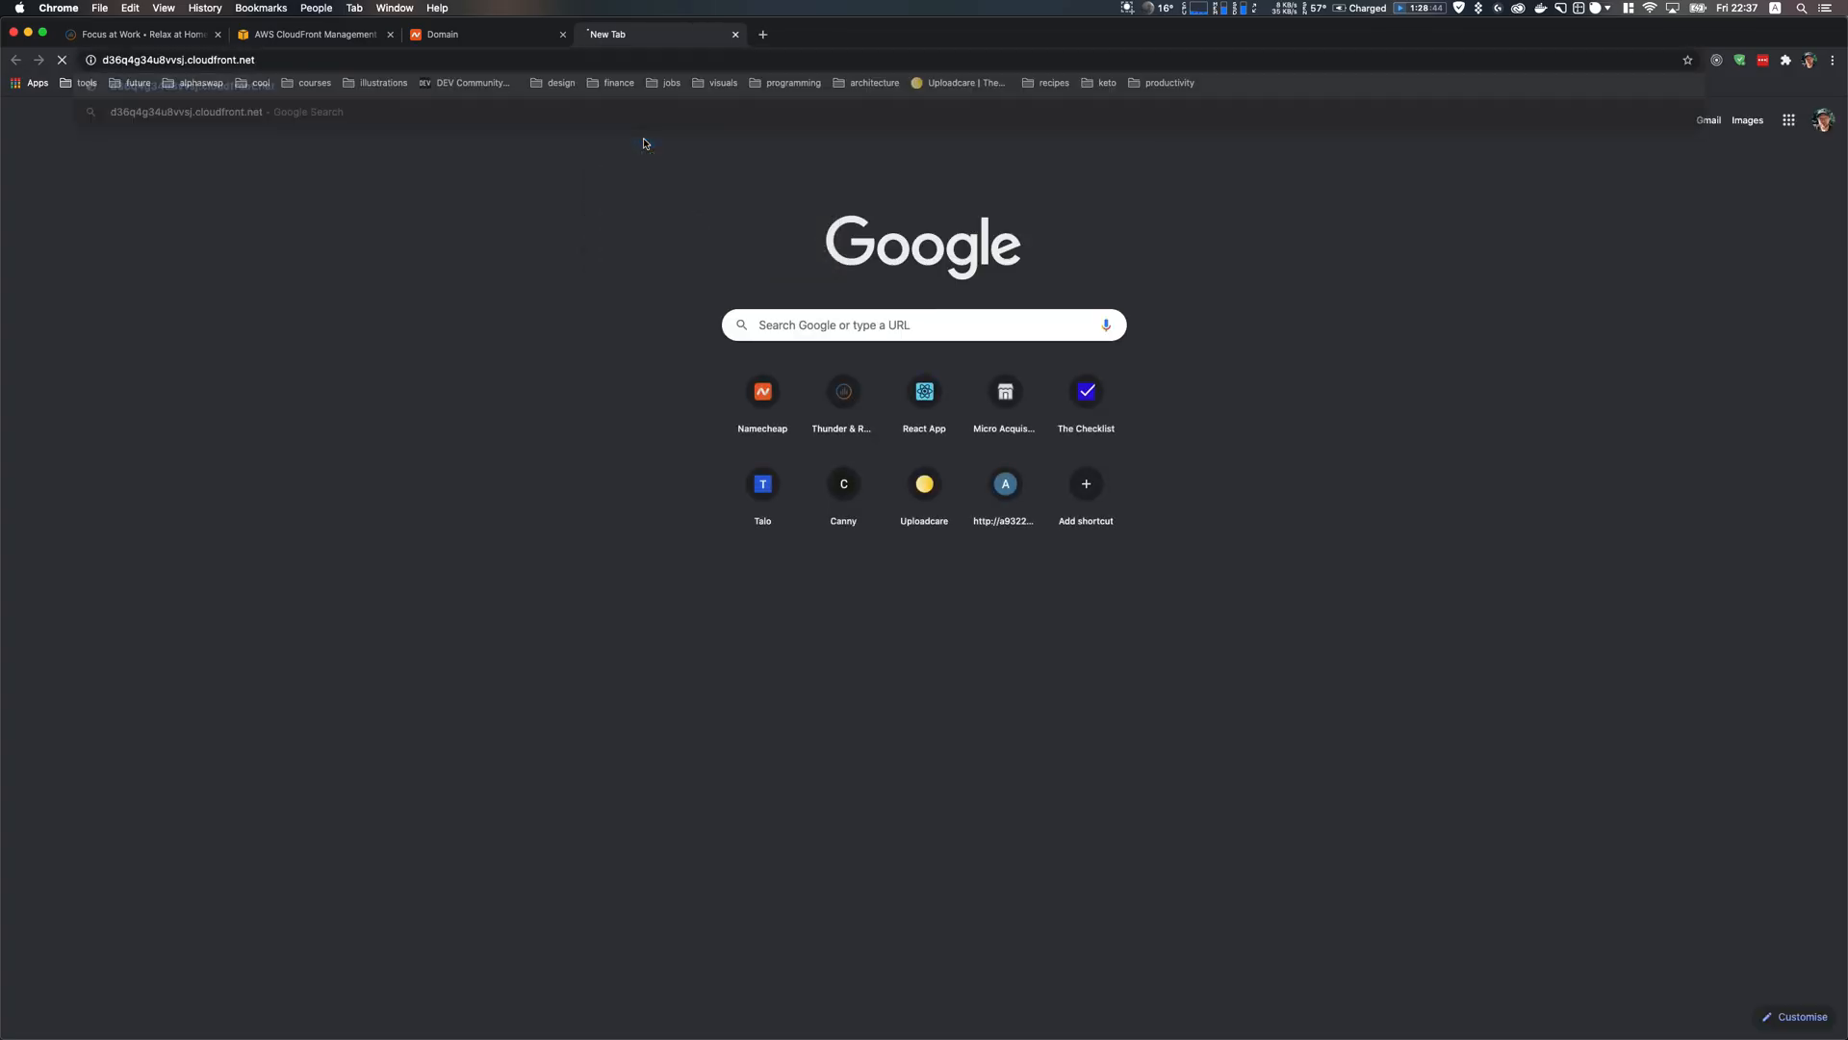
{"action": "key", "text": "Return"}
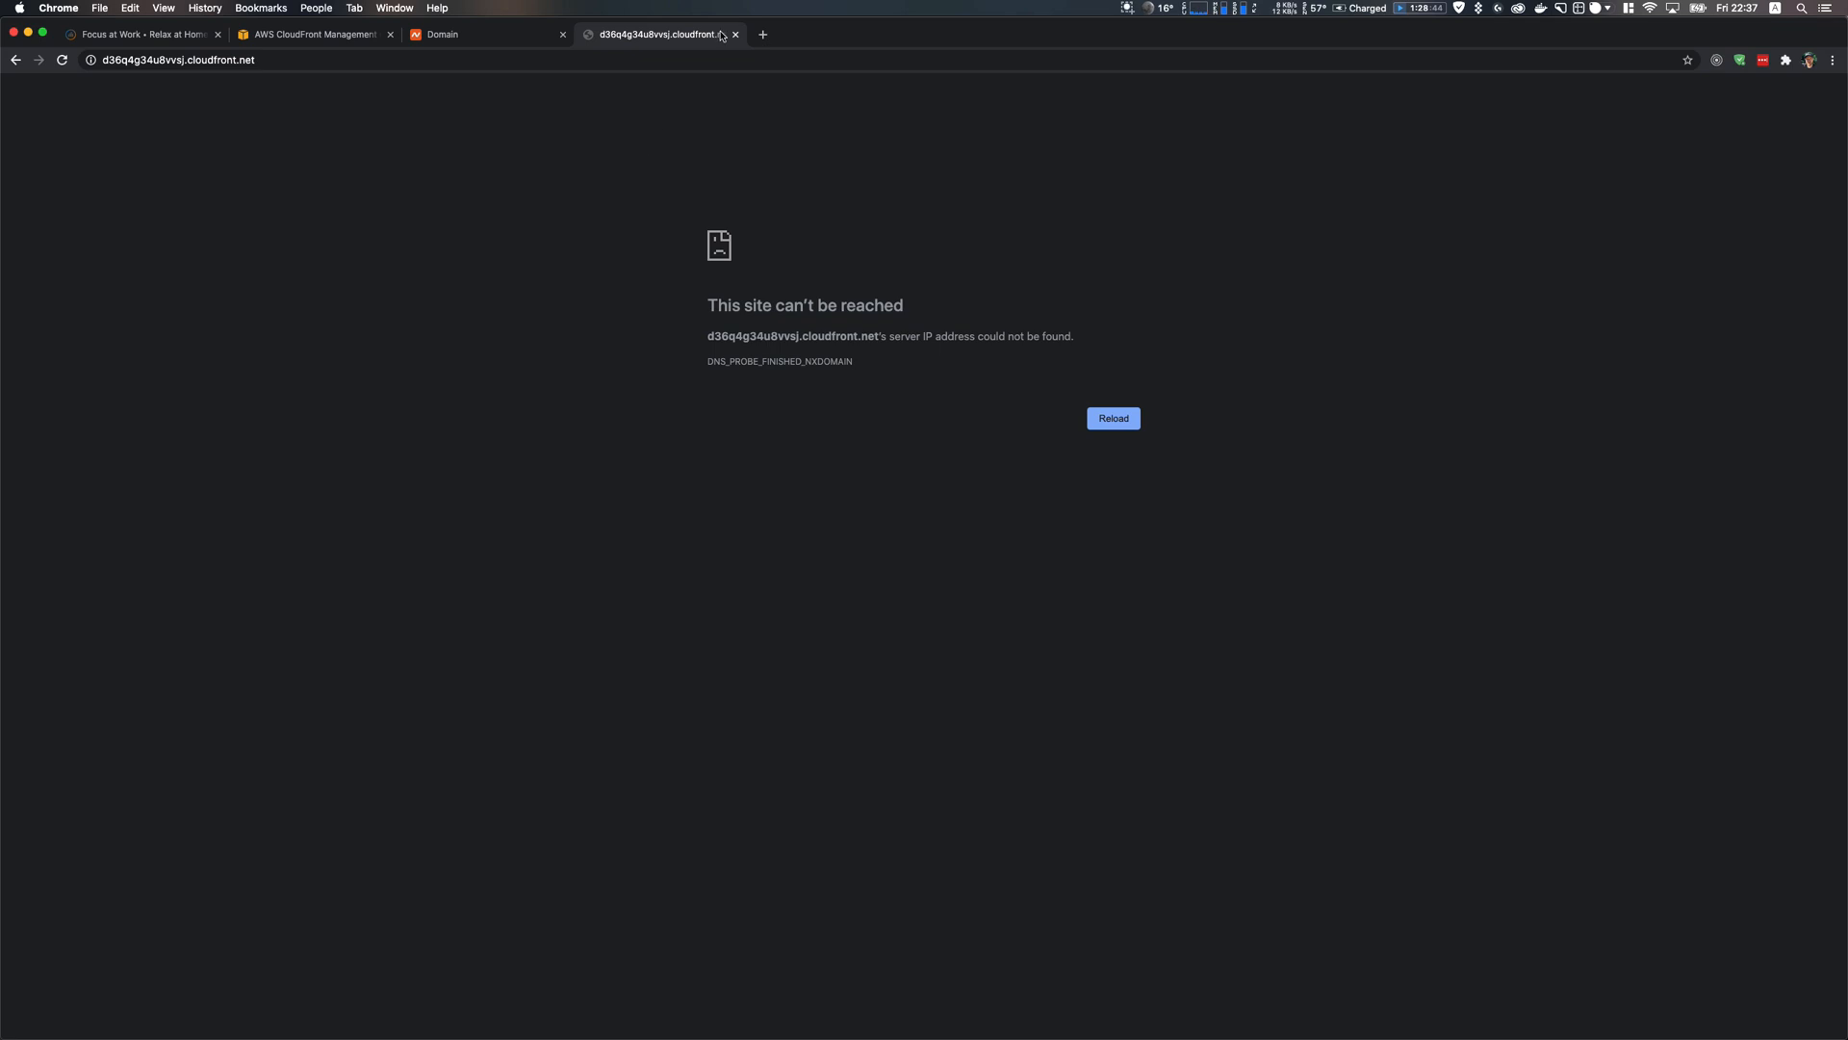
{"action": "left_click", "coordinate": [318, 33]}
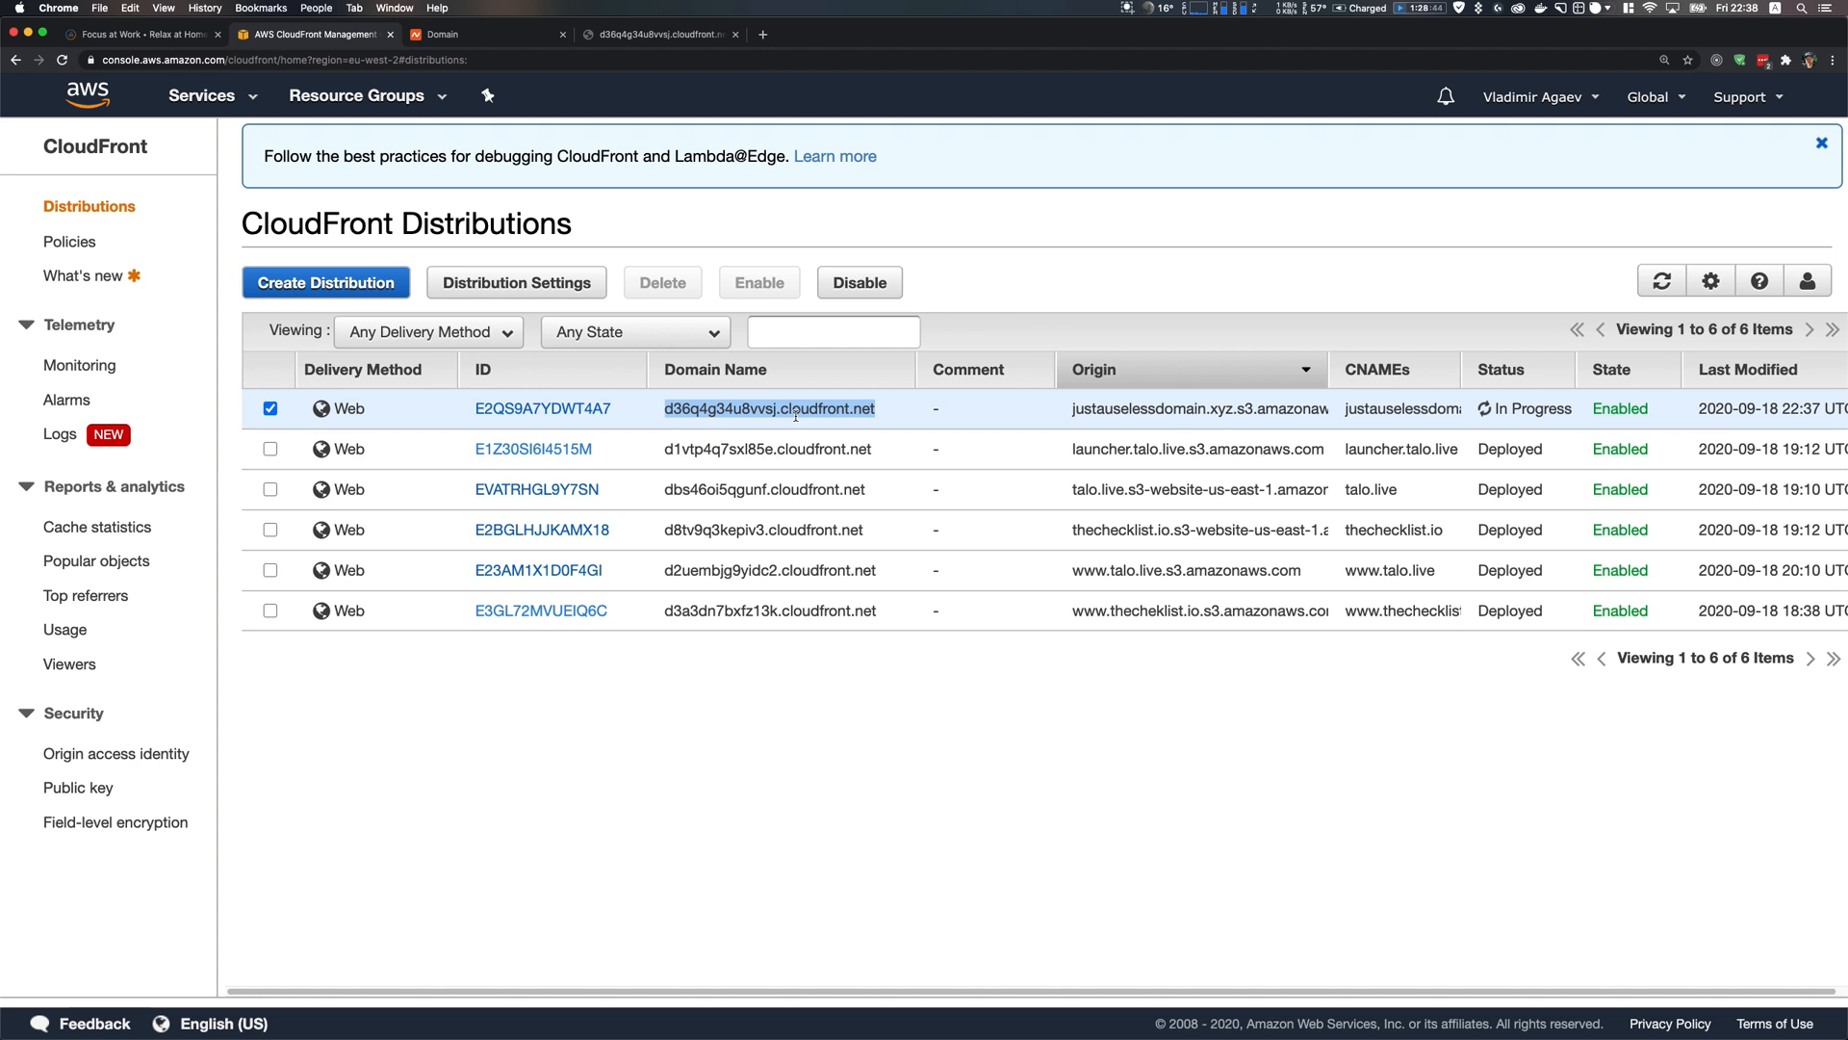
{"action": "left_click", "coordinate": [705, 422]}
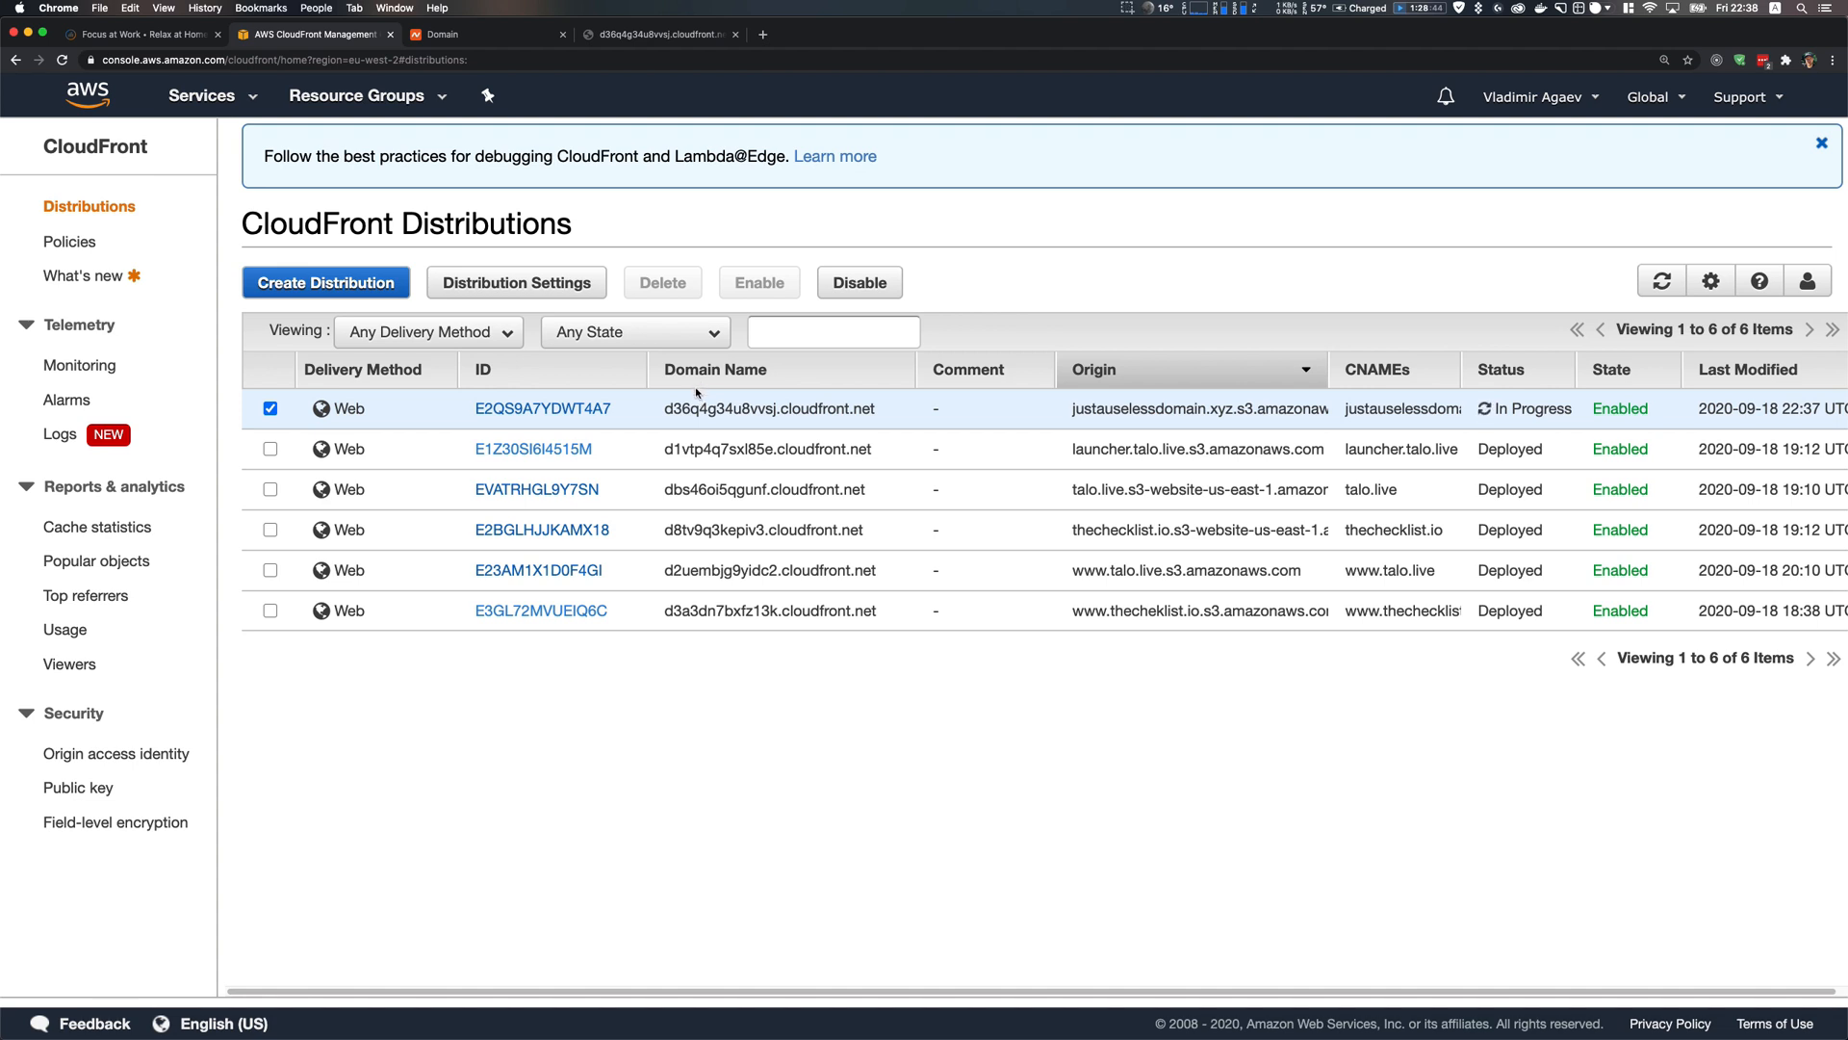
{"action": "left_click", "coordinate": [766, 35]}
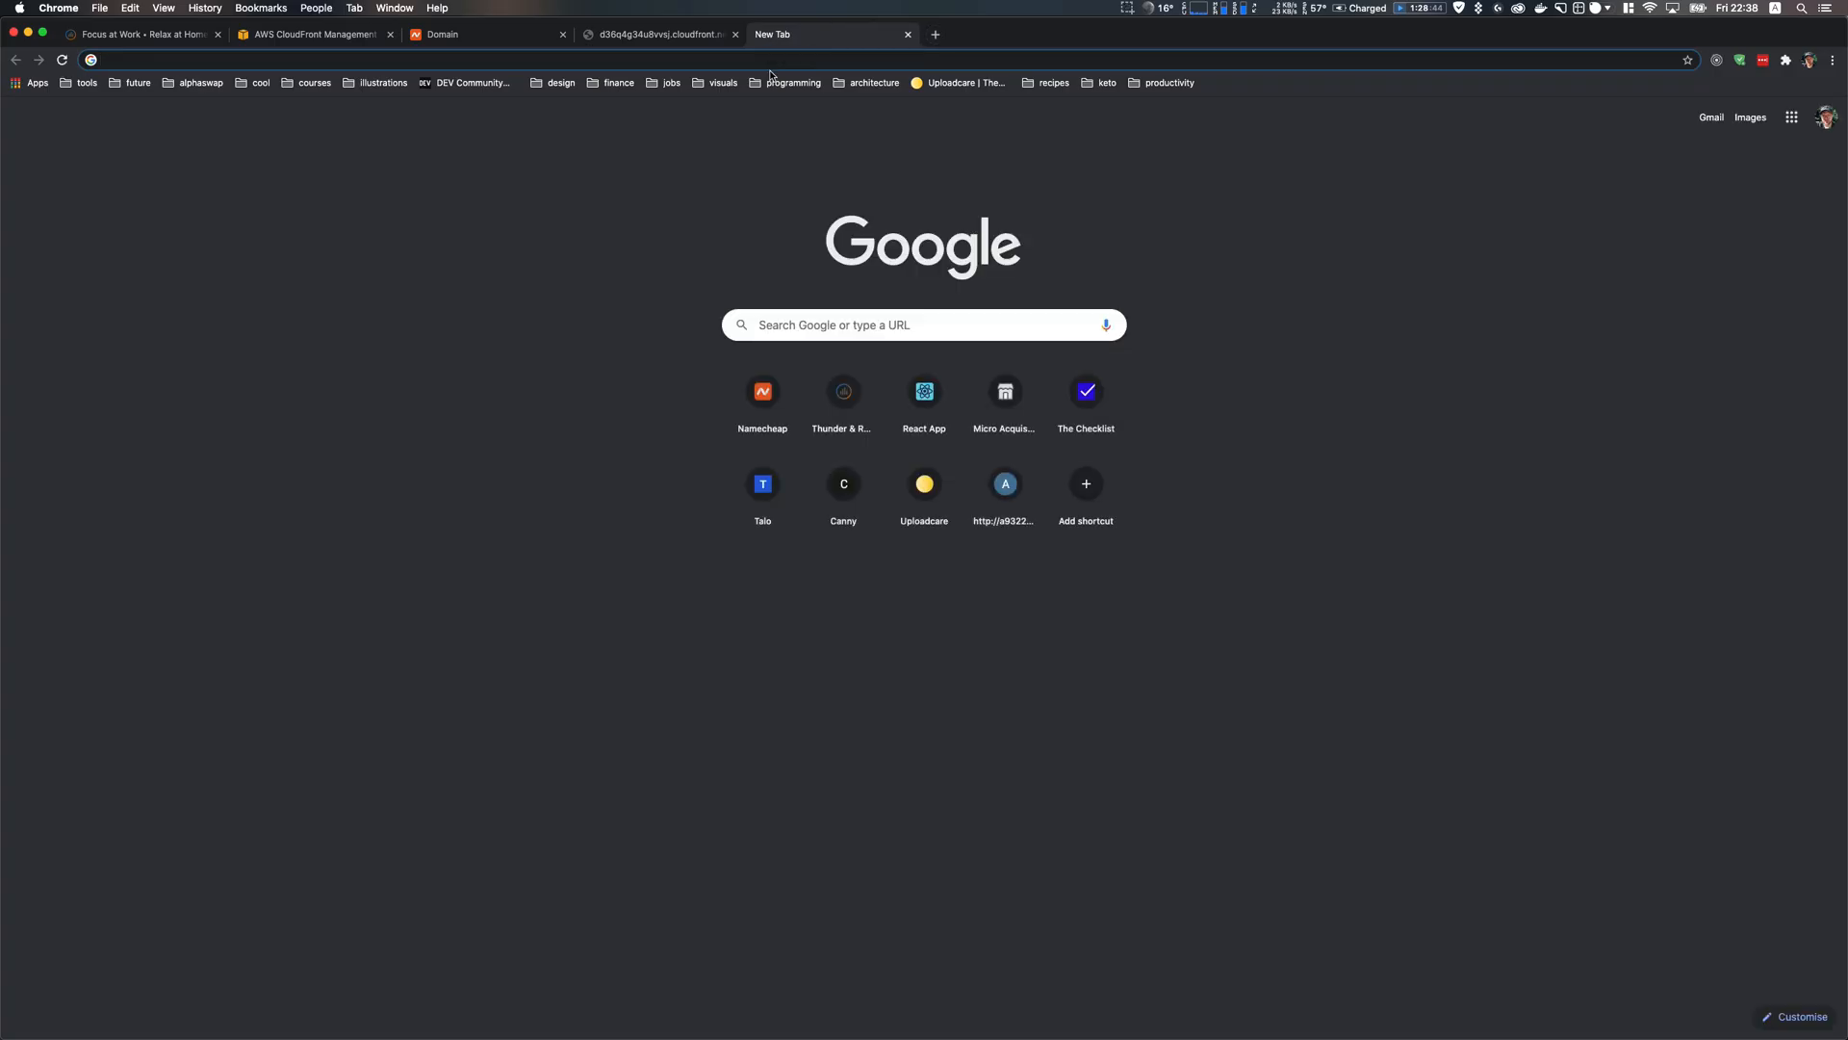
{"action": "type", "text": "the"}
{"action": "key", "text": "Return"}
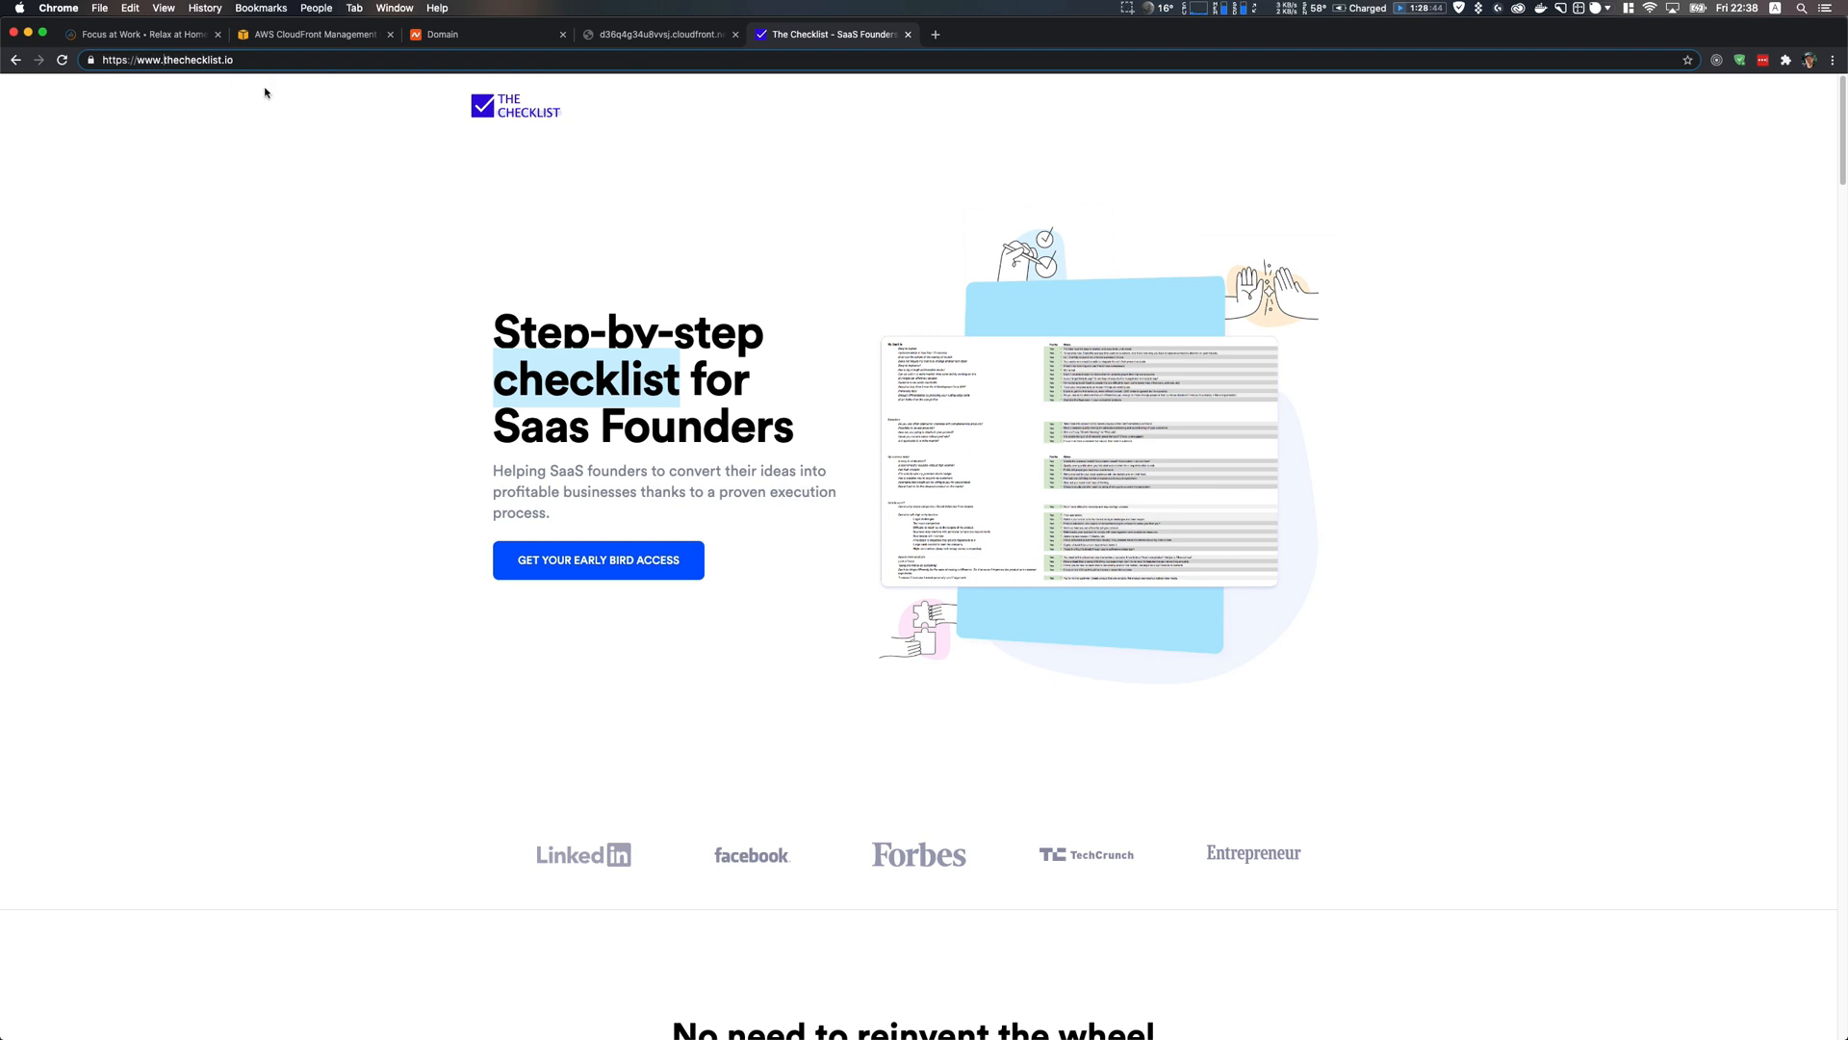
{"action": "key", "text": "BackSpace"}
{"action": "key", "text": "BackSpace"}
{"action": "key", "text": "BackSpace"}
{"action": "key", "text": "BackSpace"}
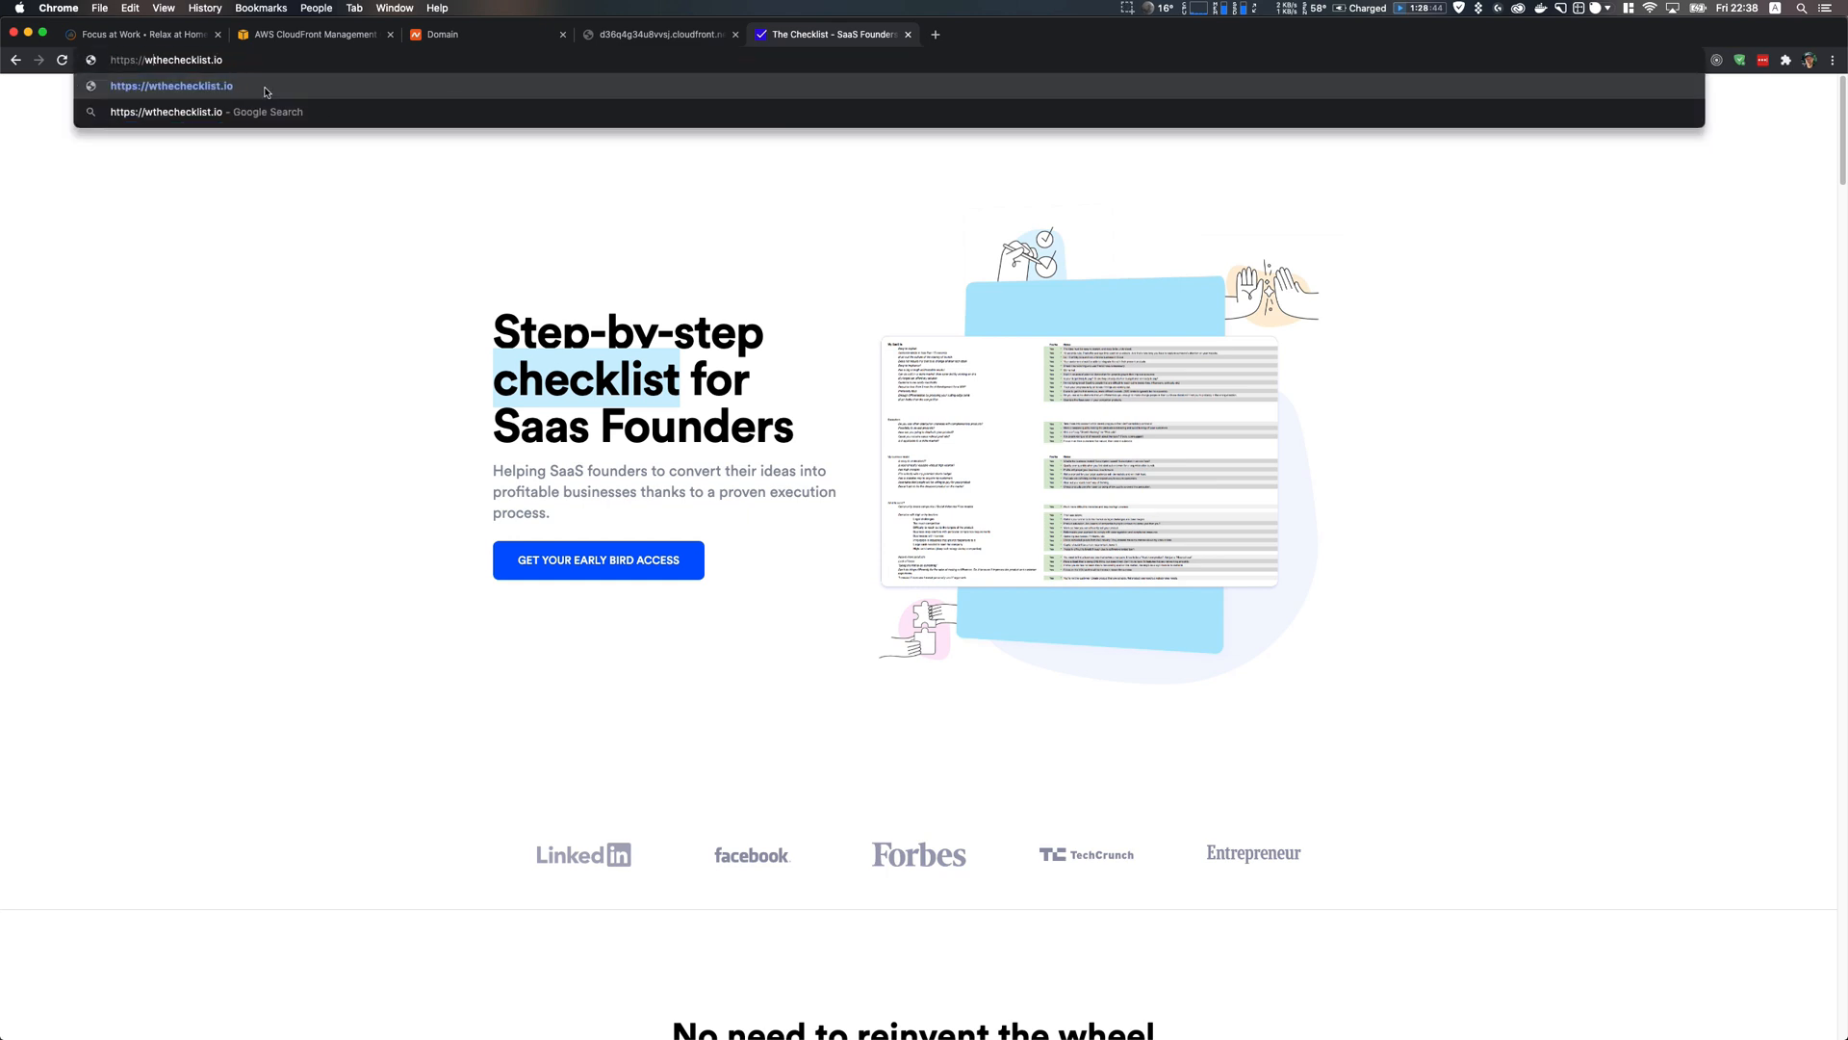
{"action": "key", "text": "Return"}
{"action": "left_click", "coordinate": [96, 60]}
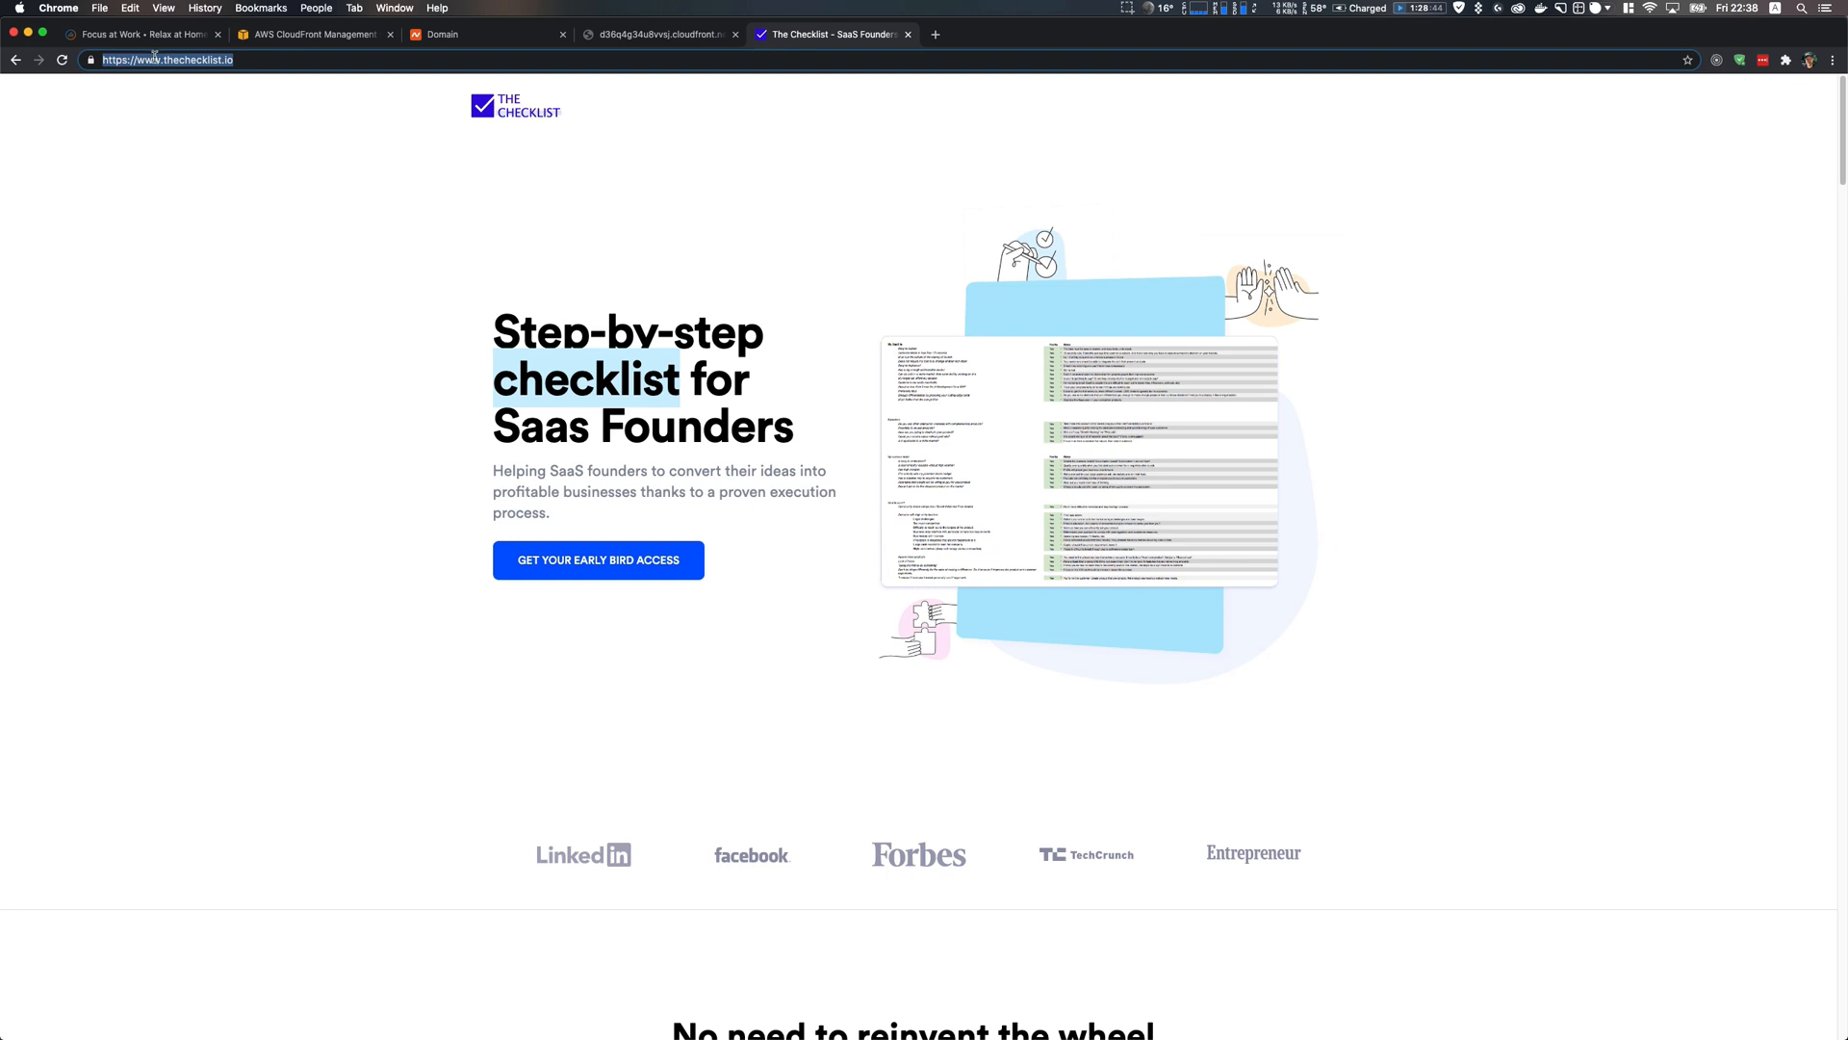
{"action": "left_click", "coordinate": [184, 72]}
{"action": "left_click_drag", "start_coordinate": [135, 61], "coordinate": [237, 61]}
{"action": "left_click", "coordinate": [133, 61]}
{"action": "left_click", "coordinate": [166, 61]}
{"action": "key", "text": "BackSpace"}
{"action": "key", "text": "BackSpace"}
{"action": "key", "text": "BackSpace"}
{"action": "key", "text": "BackSpace"}
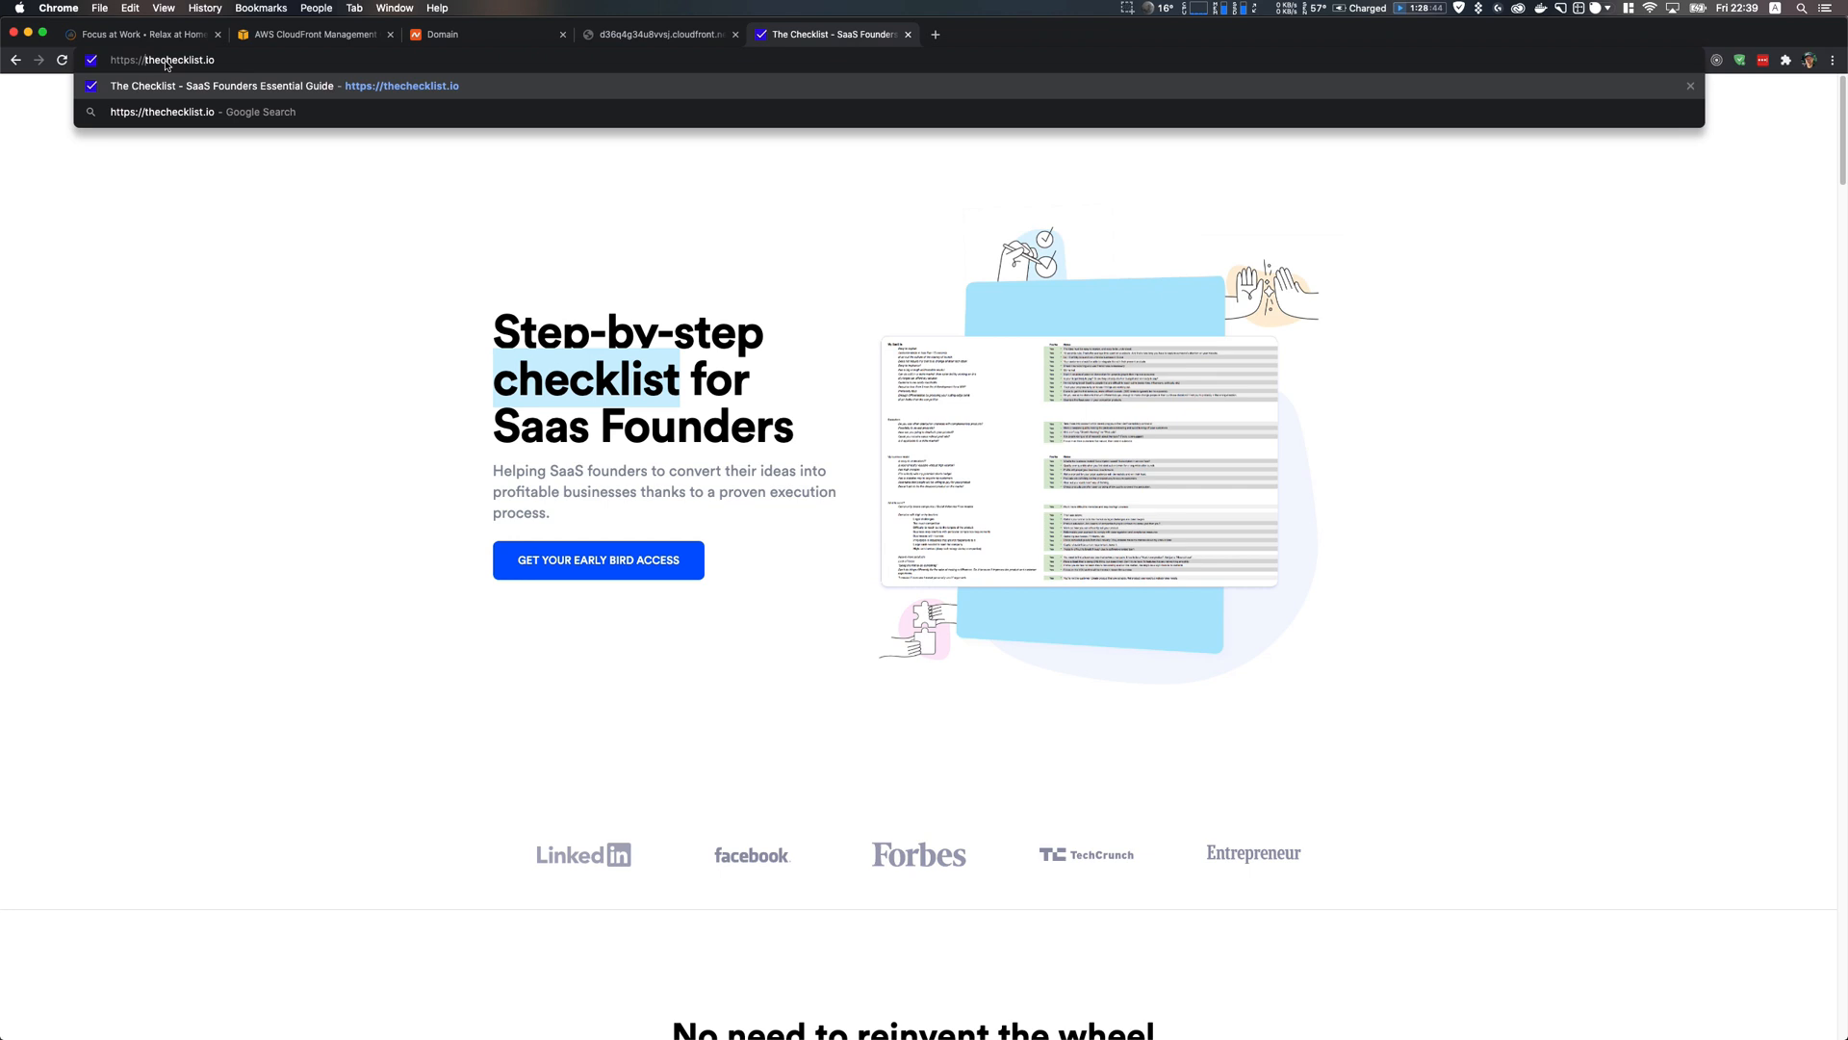
{"action": "type", "text": "www."}
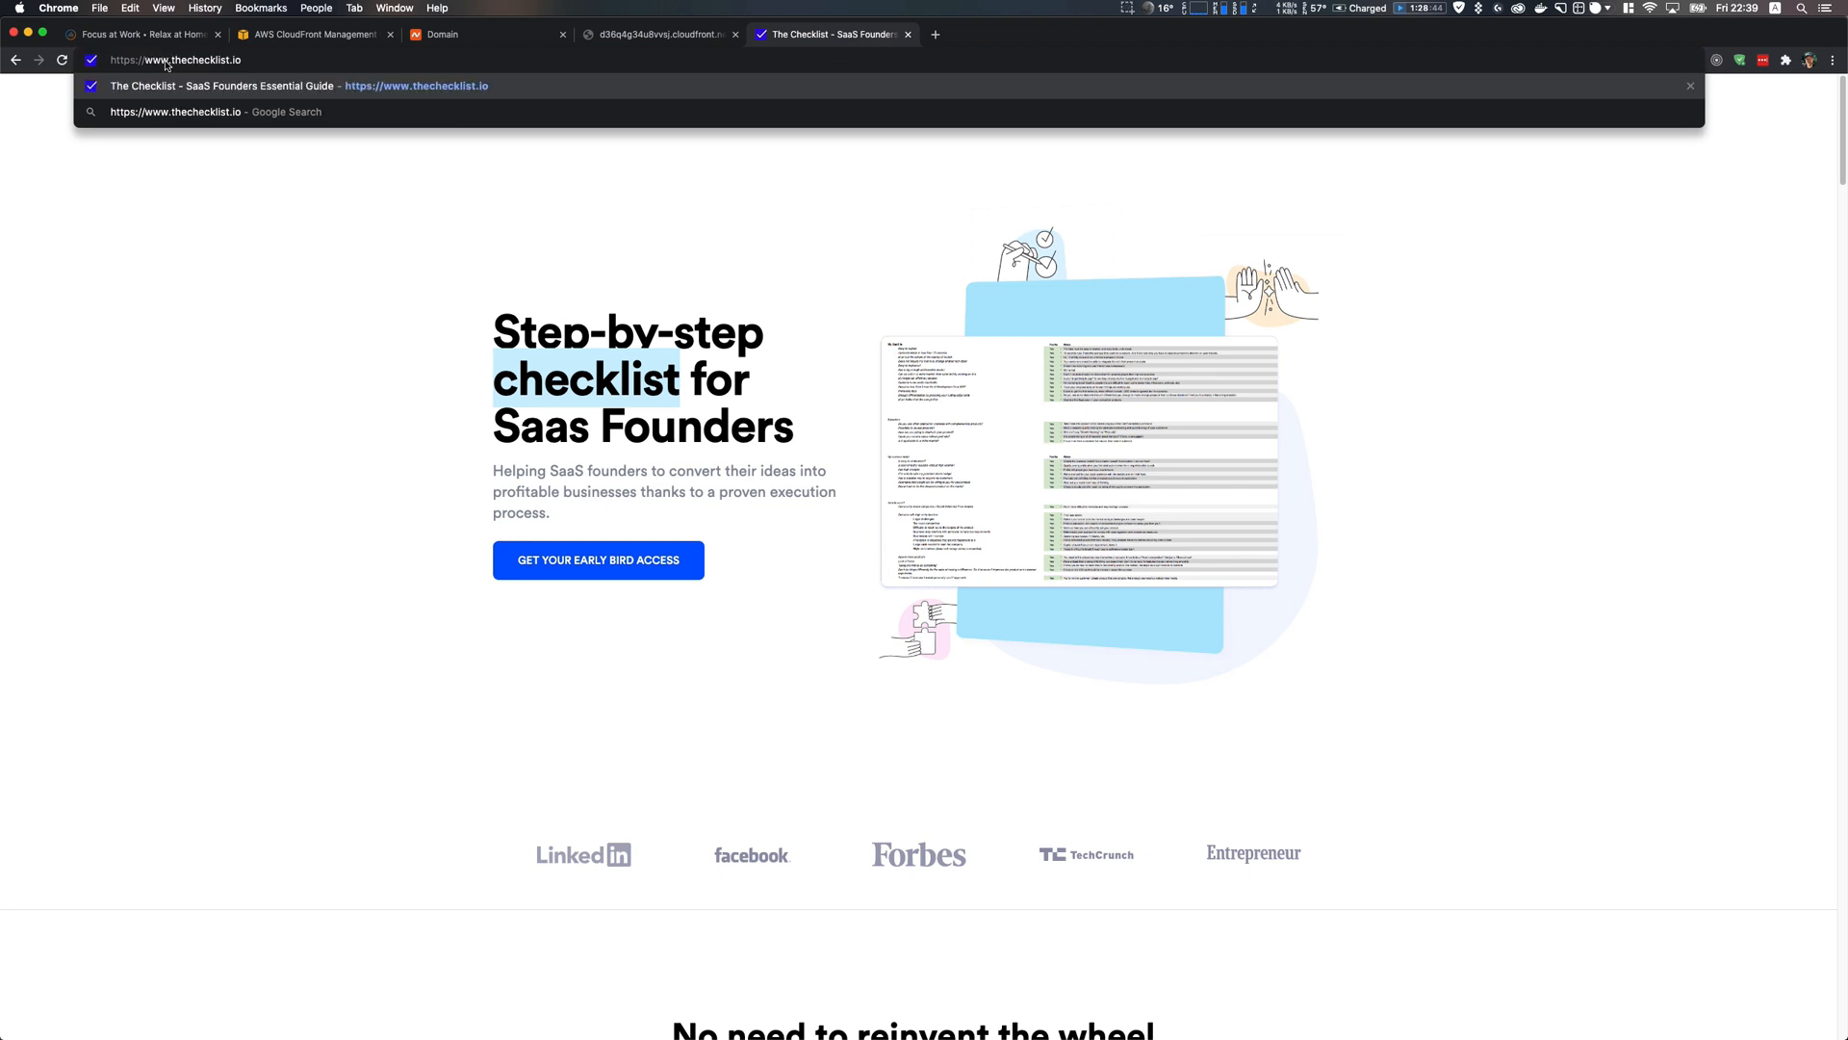
{"action": "key", "text": "BackSpace"}
{"action": "key", "text": "BackSpace"}
{"action": "key", "text": "BackSpace"}
{"action": "key", "text": "BackSpace"}
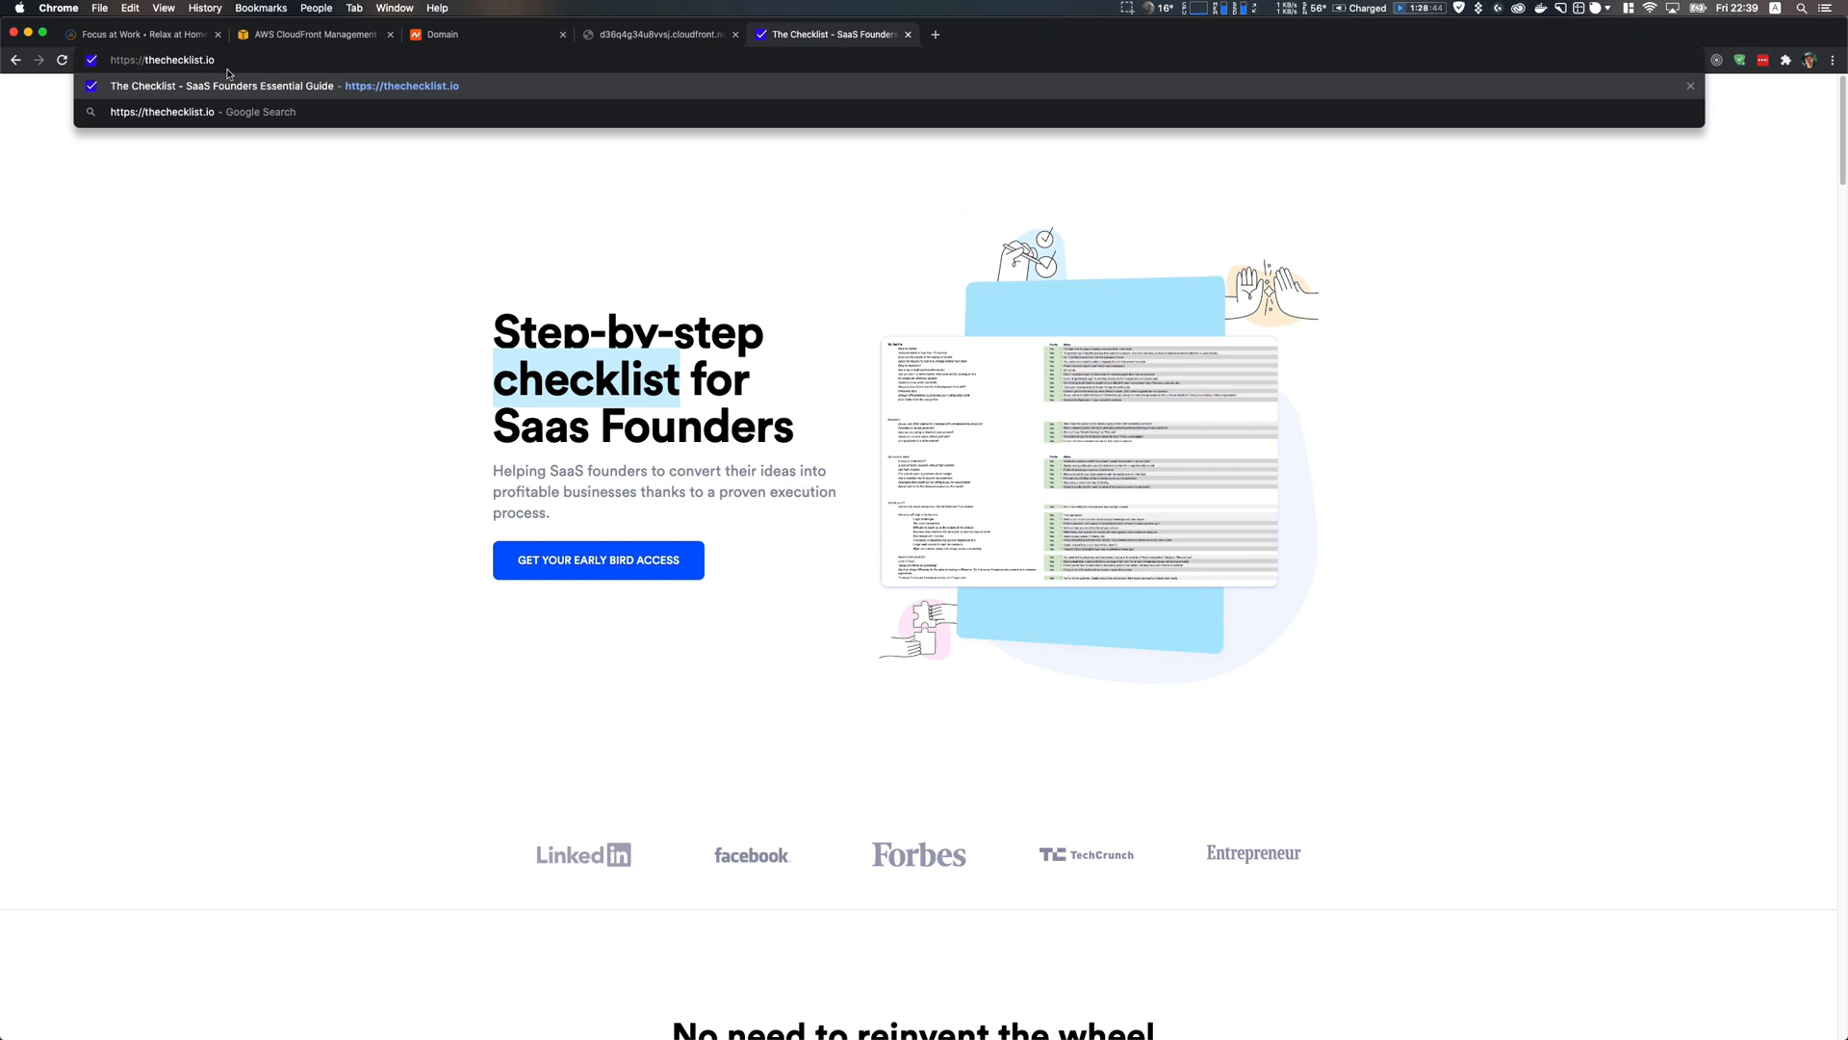
Copy the justauselessdomain.xyz distribution's domain name again, load it in a new browser tab and close the old thechecklist.io tab
{"action": "left_click", "coordinate": [291, 36]}
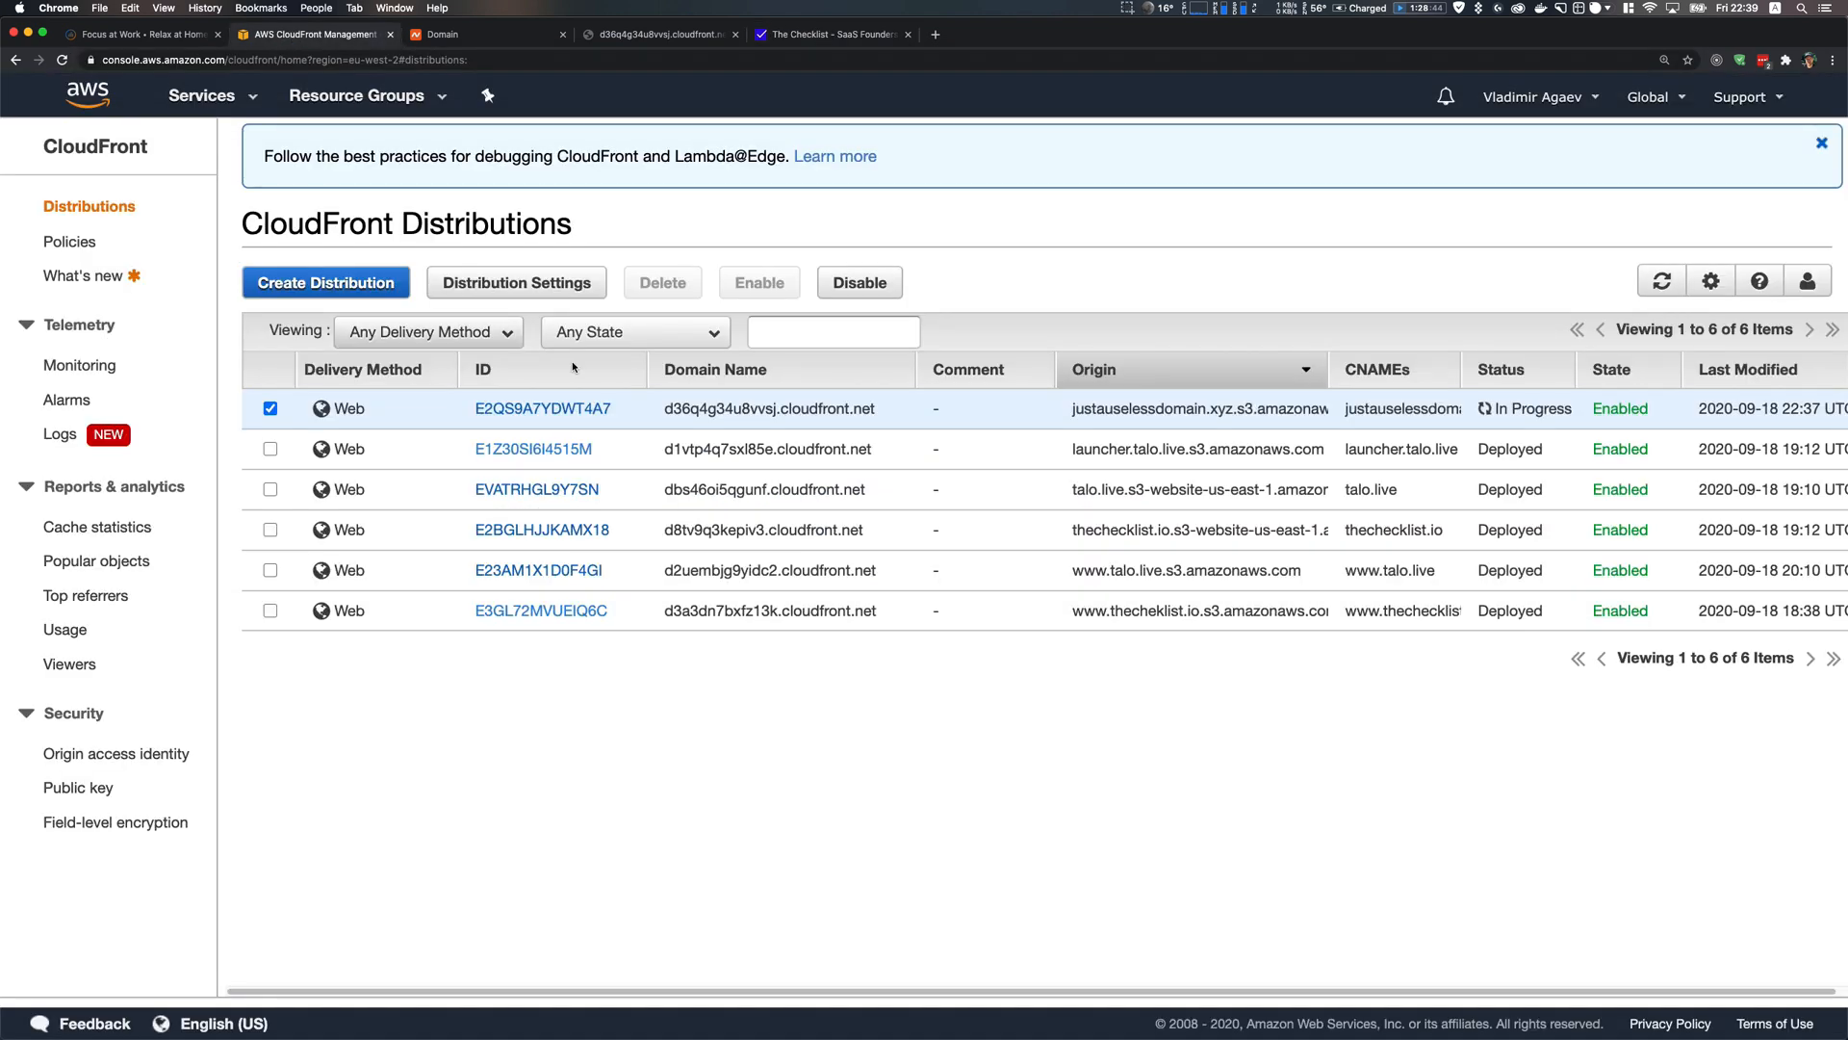
{"action": "mouse_move", "coordinate": [664, 410]}
{"action": "left_mouse_down"}
{"action": "mouse_move", "coordinate": [805, 414]}
{"action": "mouse_move", "coordinate": [655, 414]}
{"action": "left_mouse_up"}
{"action": "key", "text": "super+c"}
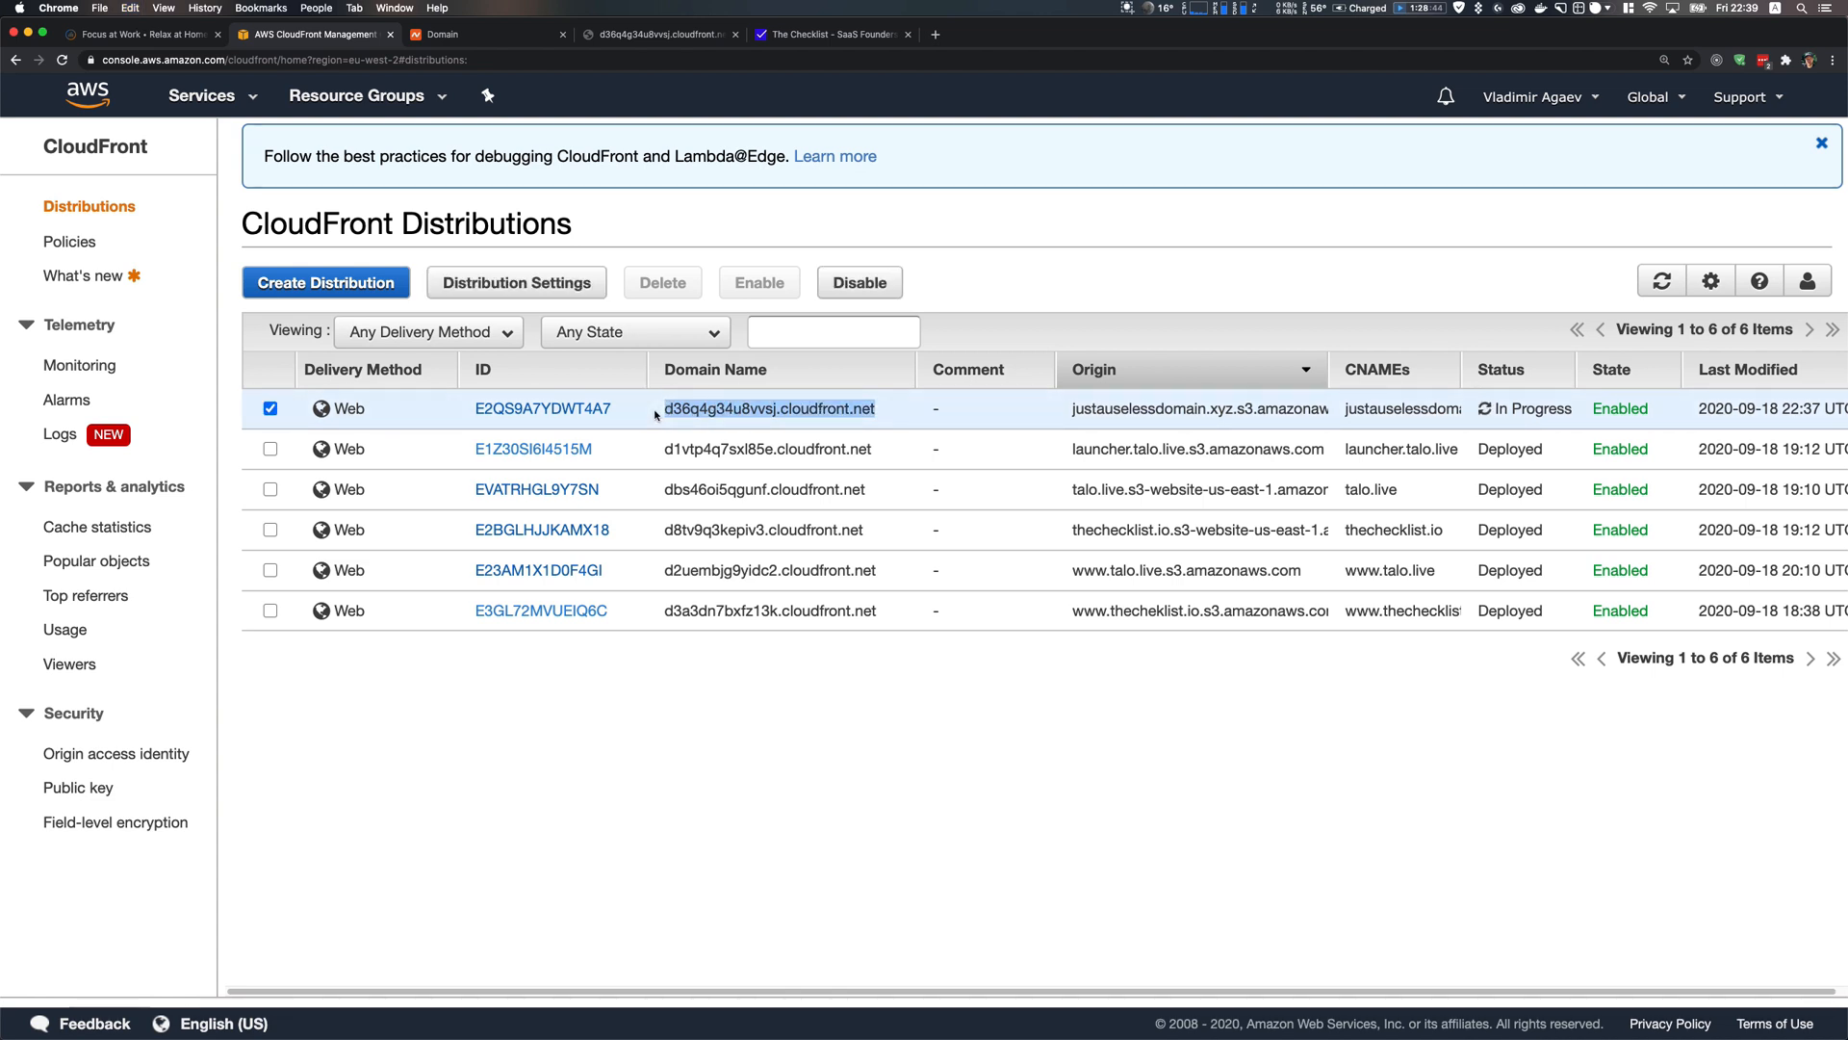
{"action": "left_click", "coordinate": [935, 34]}
{"action": "key", "text": "super+v"}
{"action": "key", "text": "Return"}
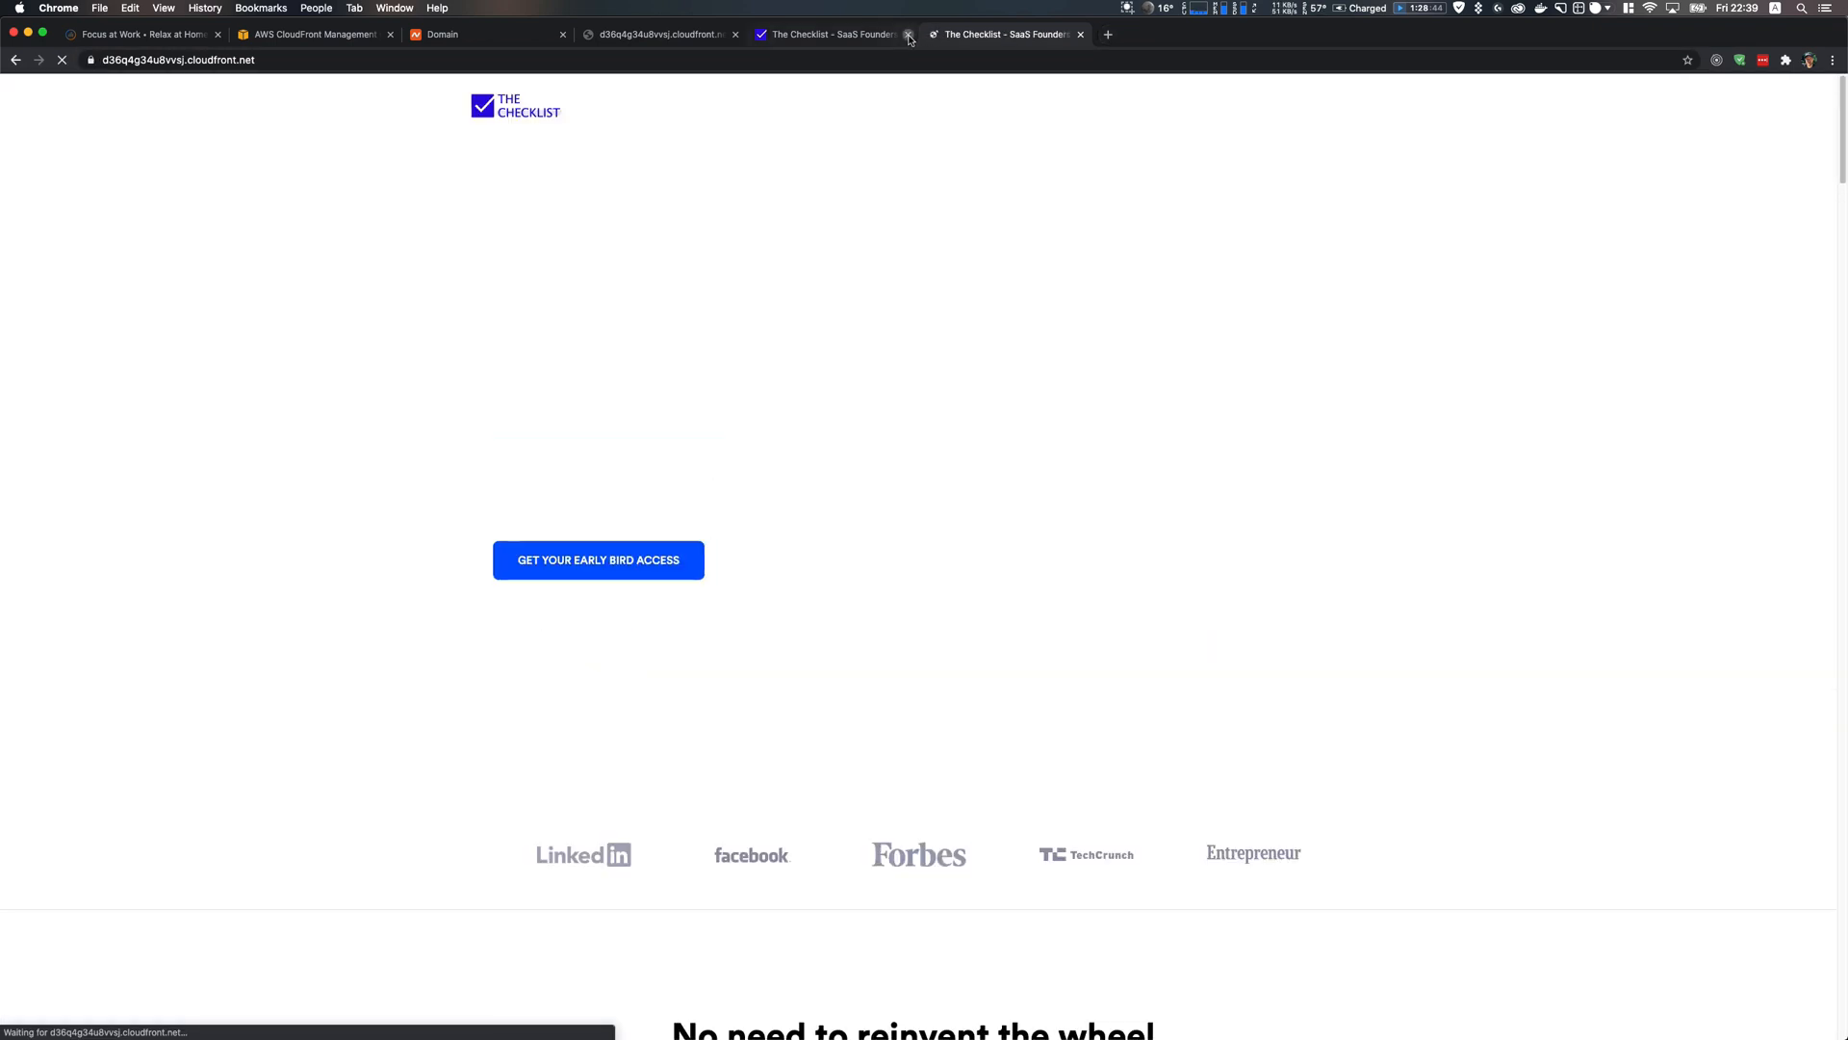
{"action": "left_click", "coordinate": [907, 35]}
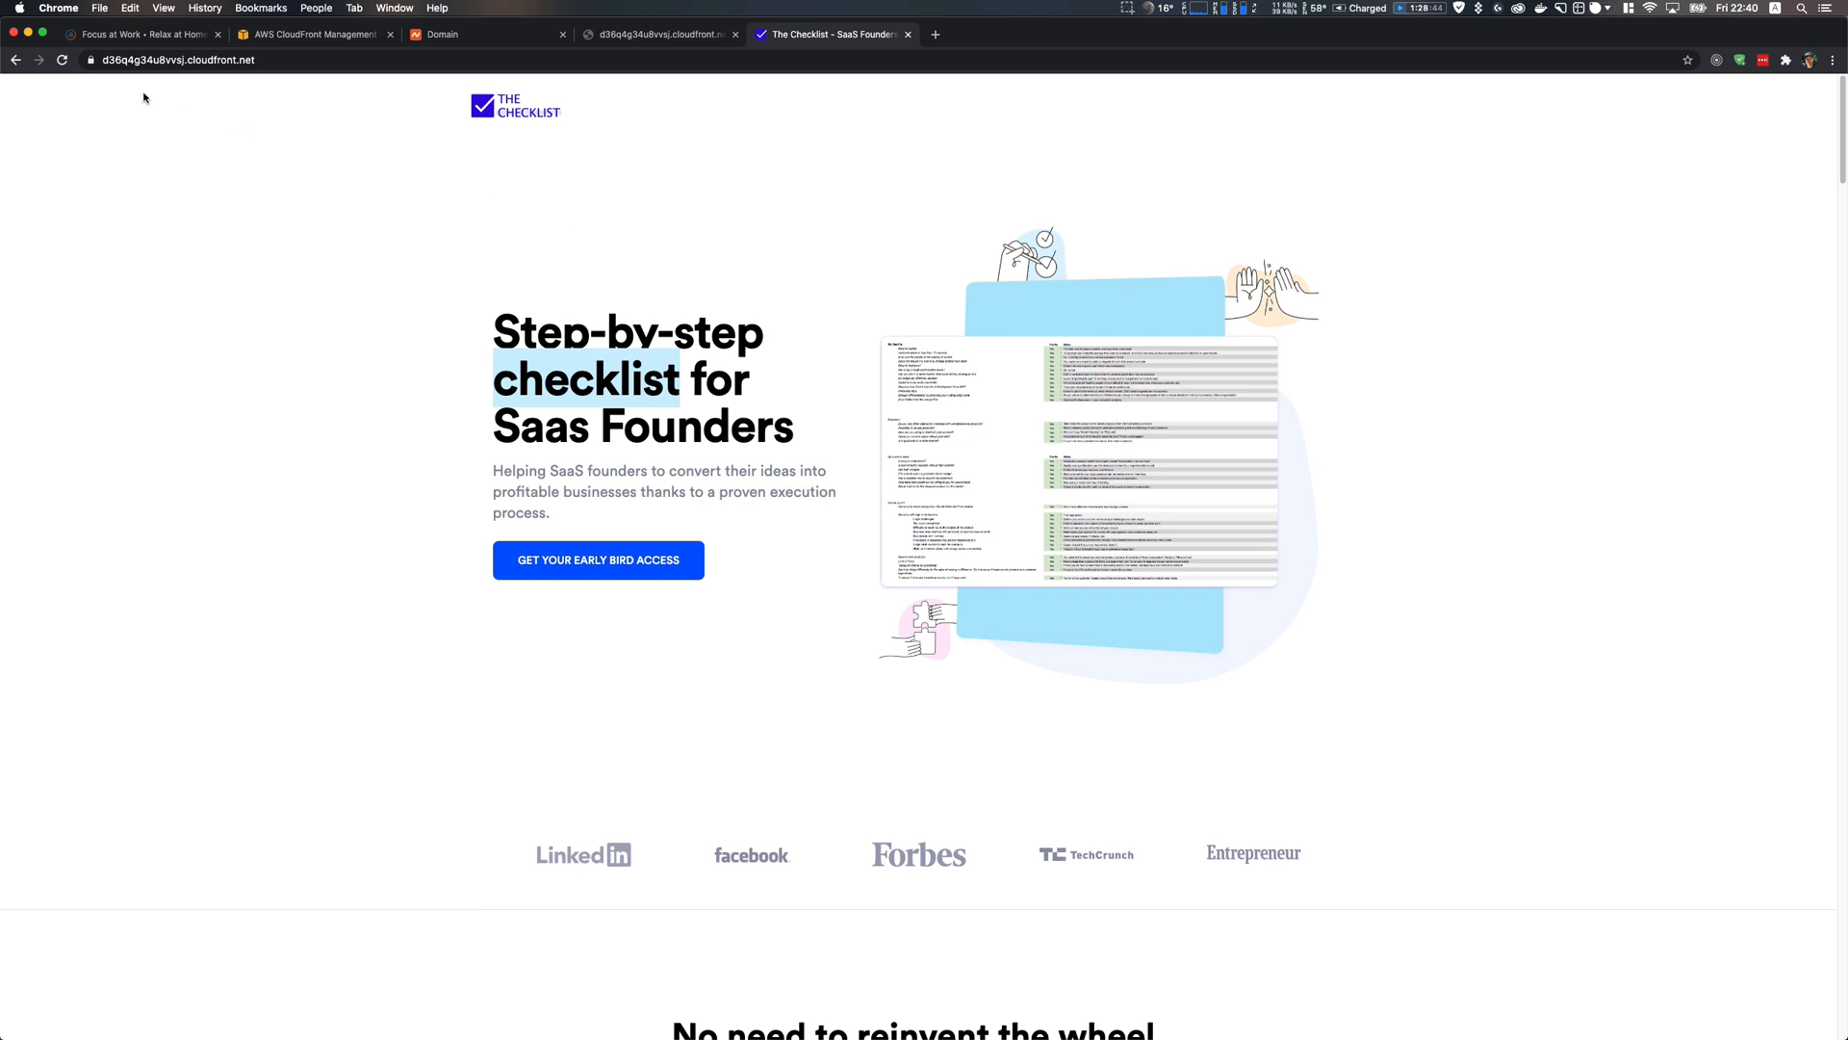
Compare the loaded site's cloudfront.net address with the justauselessdomain.xyz name on its Namecheap page
{"action": "left_click_drag", "start_coordinate": [278, 64], "coordinate": [97, 62]}
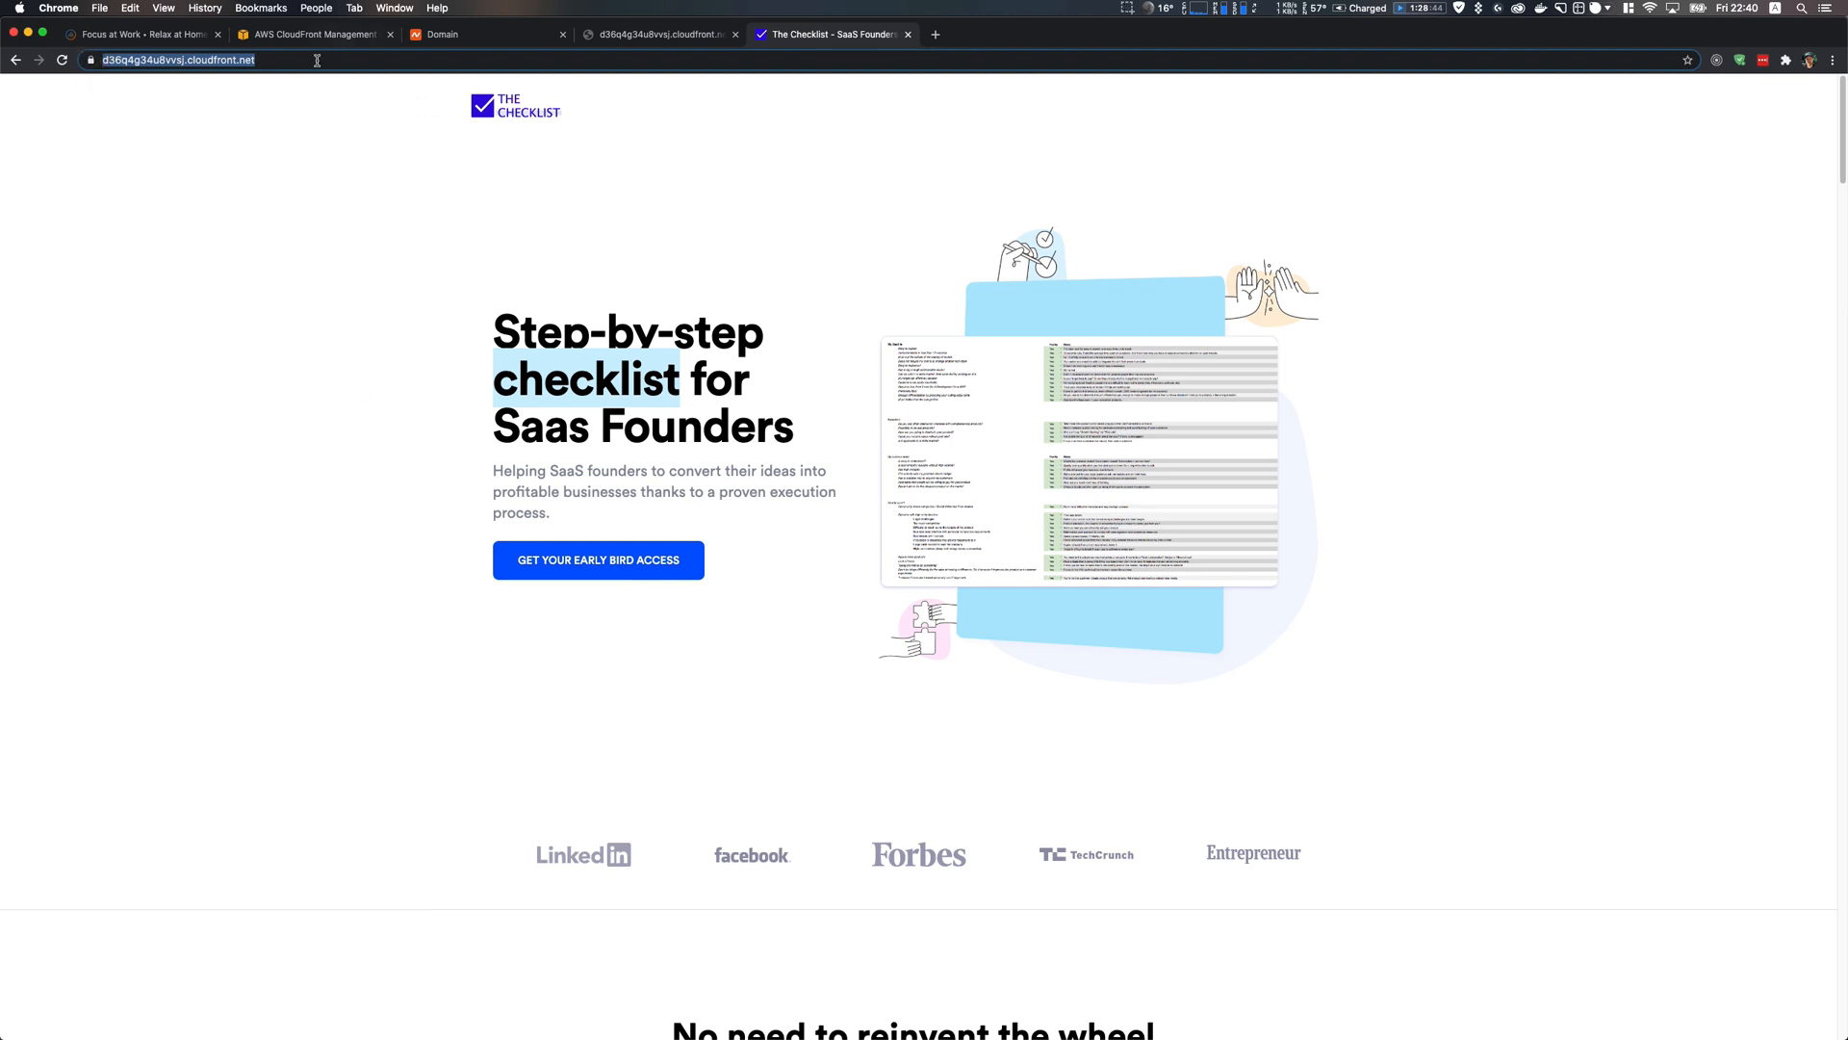
{"action": "left_click", "coordinate": [452, 35]}
{"action": "left_click_drag", "start_coordinate": [492, 344], "coordinate": [771, 344]}
{"action": "left_click", "coordinate": [825, 43]}
Find Route 53 among the AWS services and open the records of the justauselessdomain.xyz hosted zone
{"action": "left_click", "coordinate": [325, 39]}
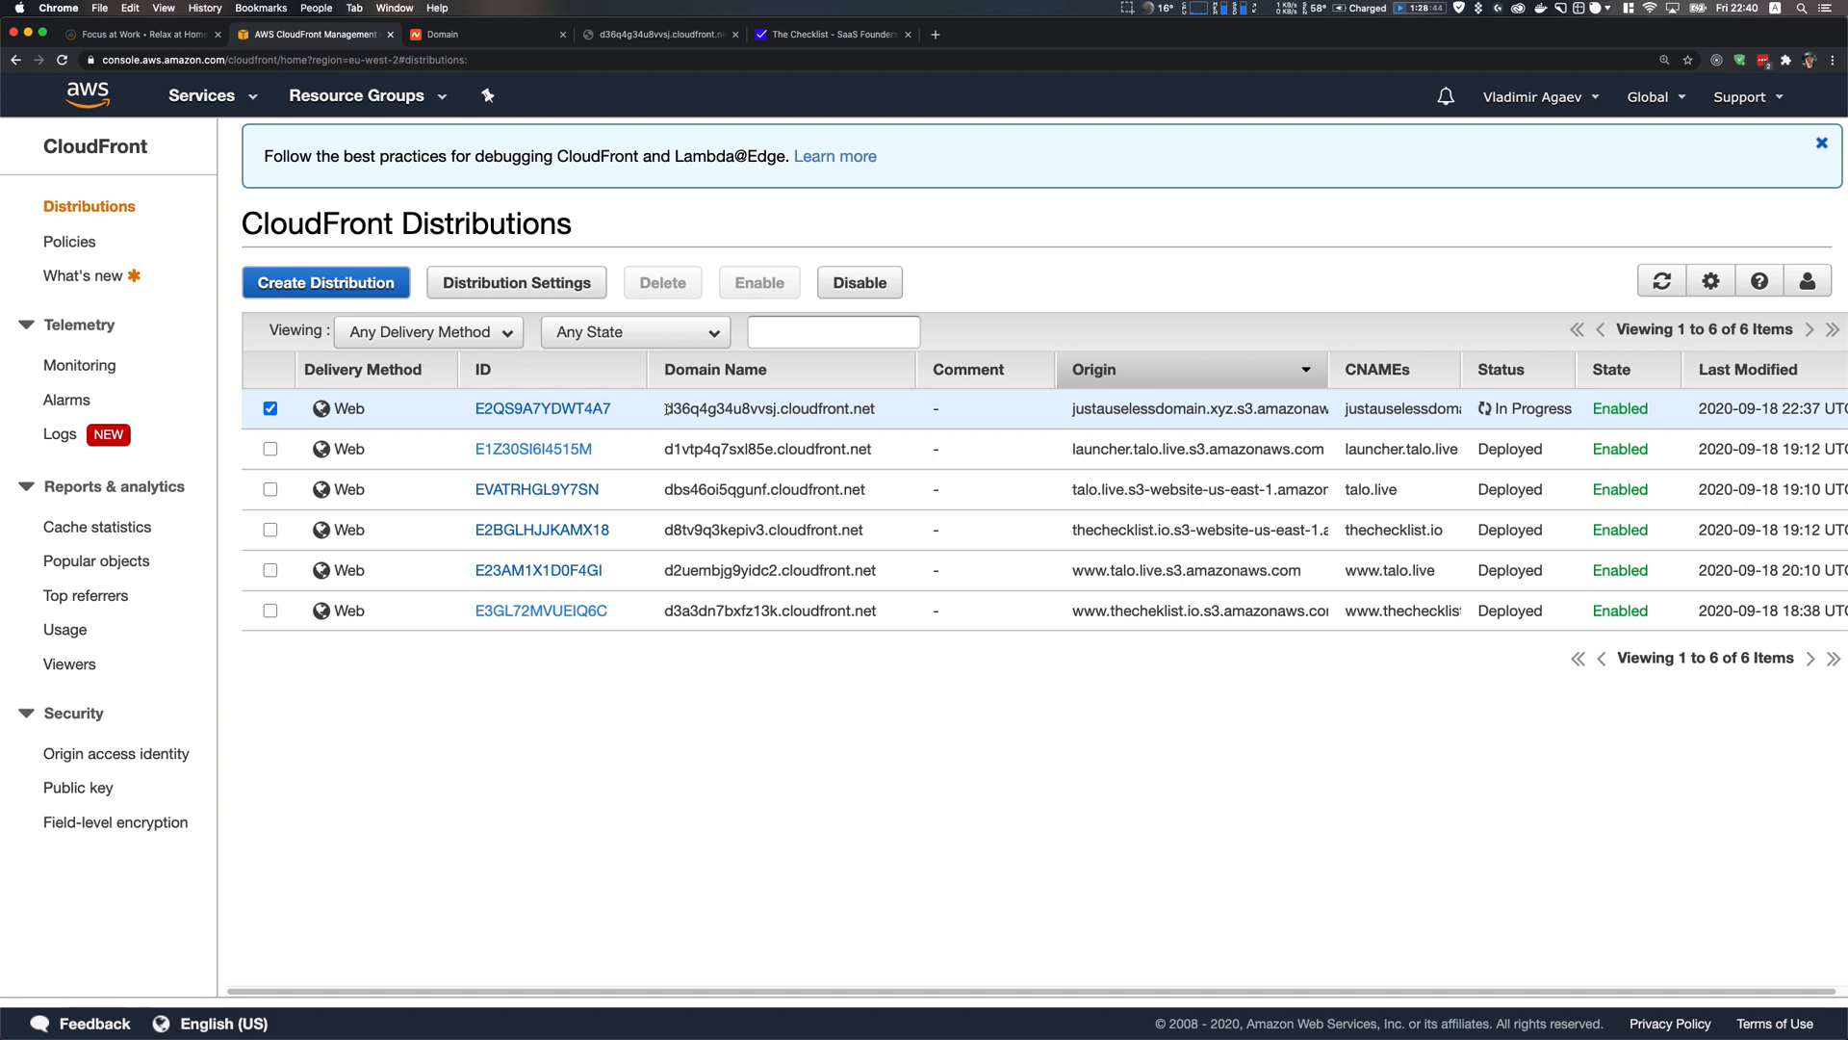
{"action": "left_click", "coordinate": [203, 95]}
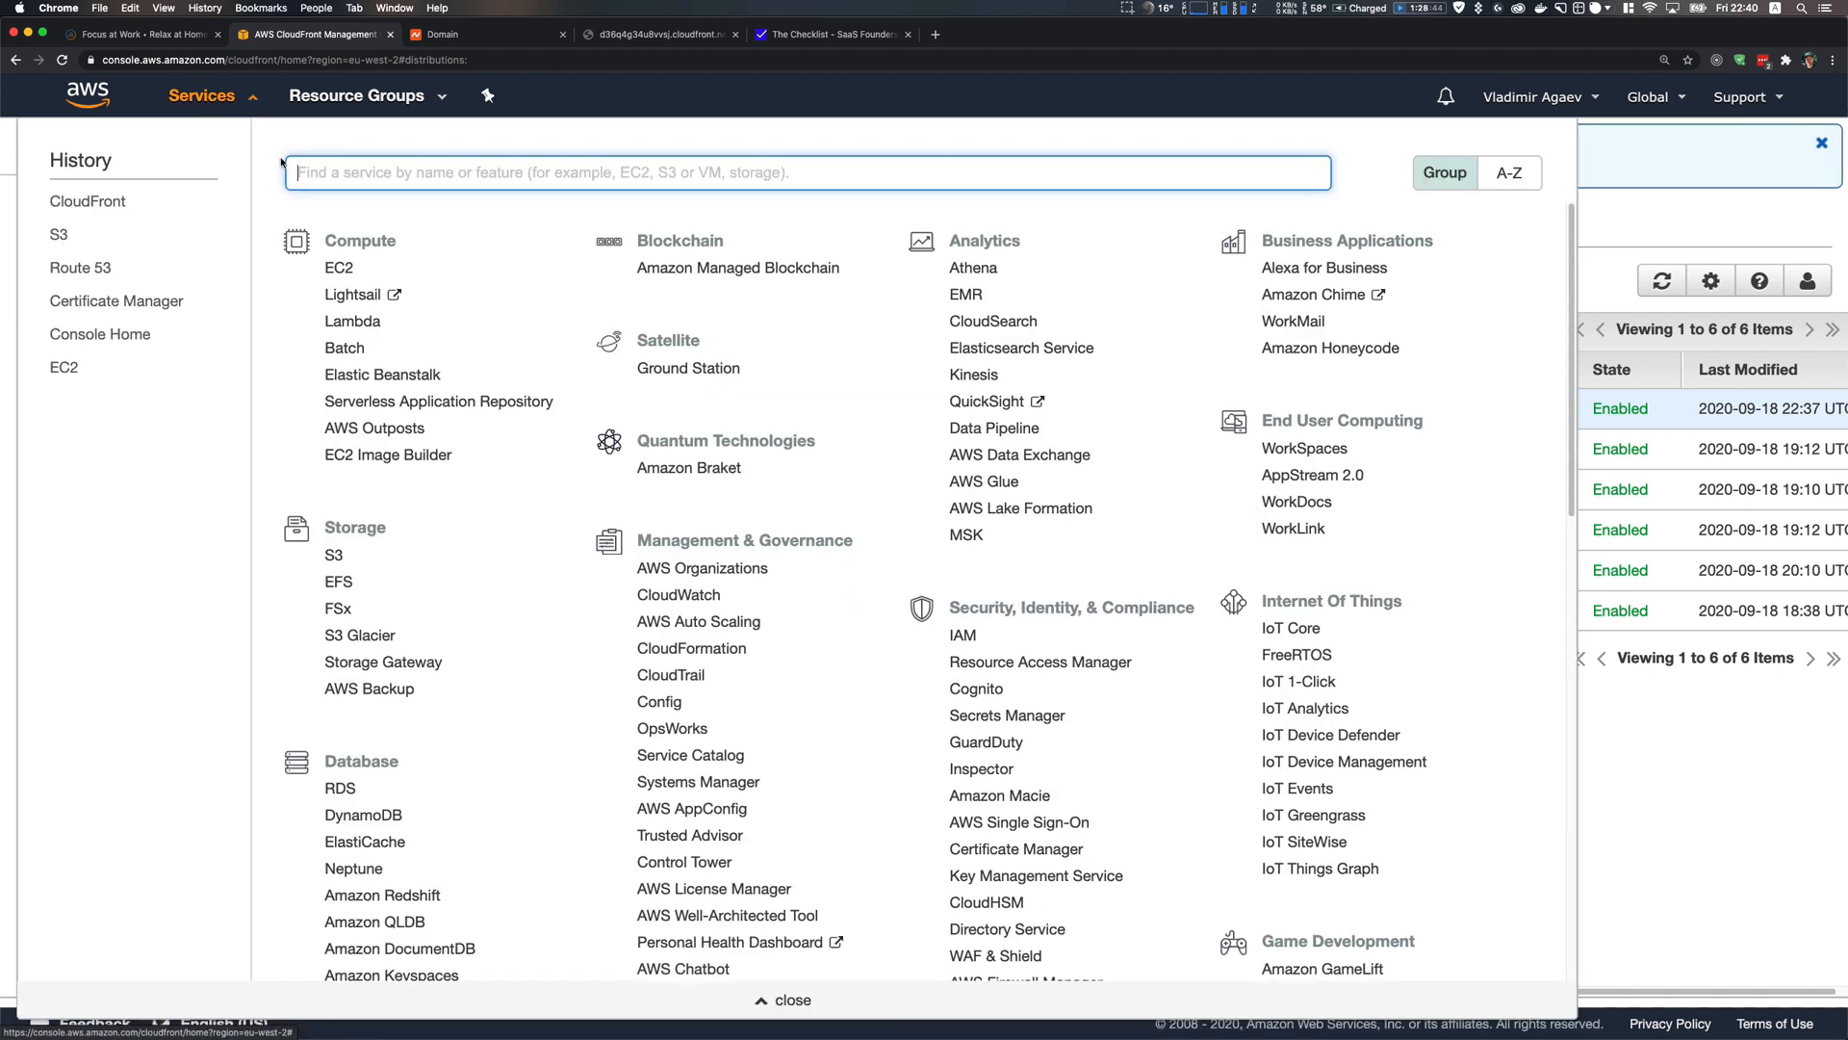
{"action": "type", "text": "route"}
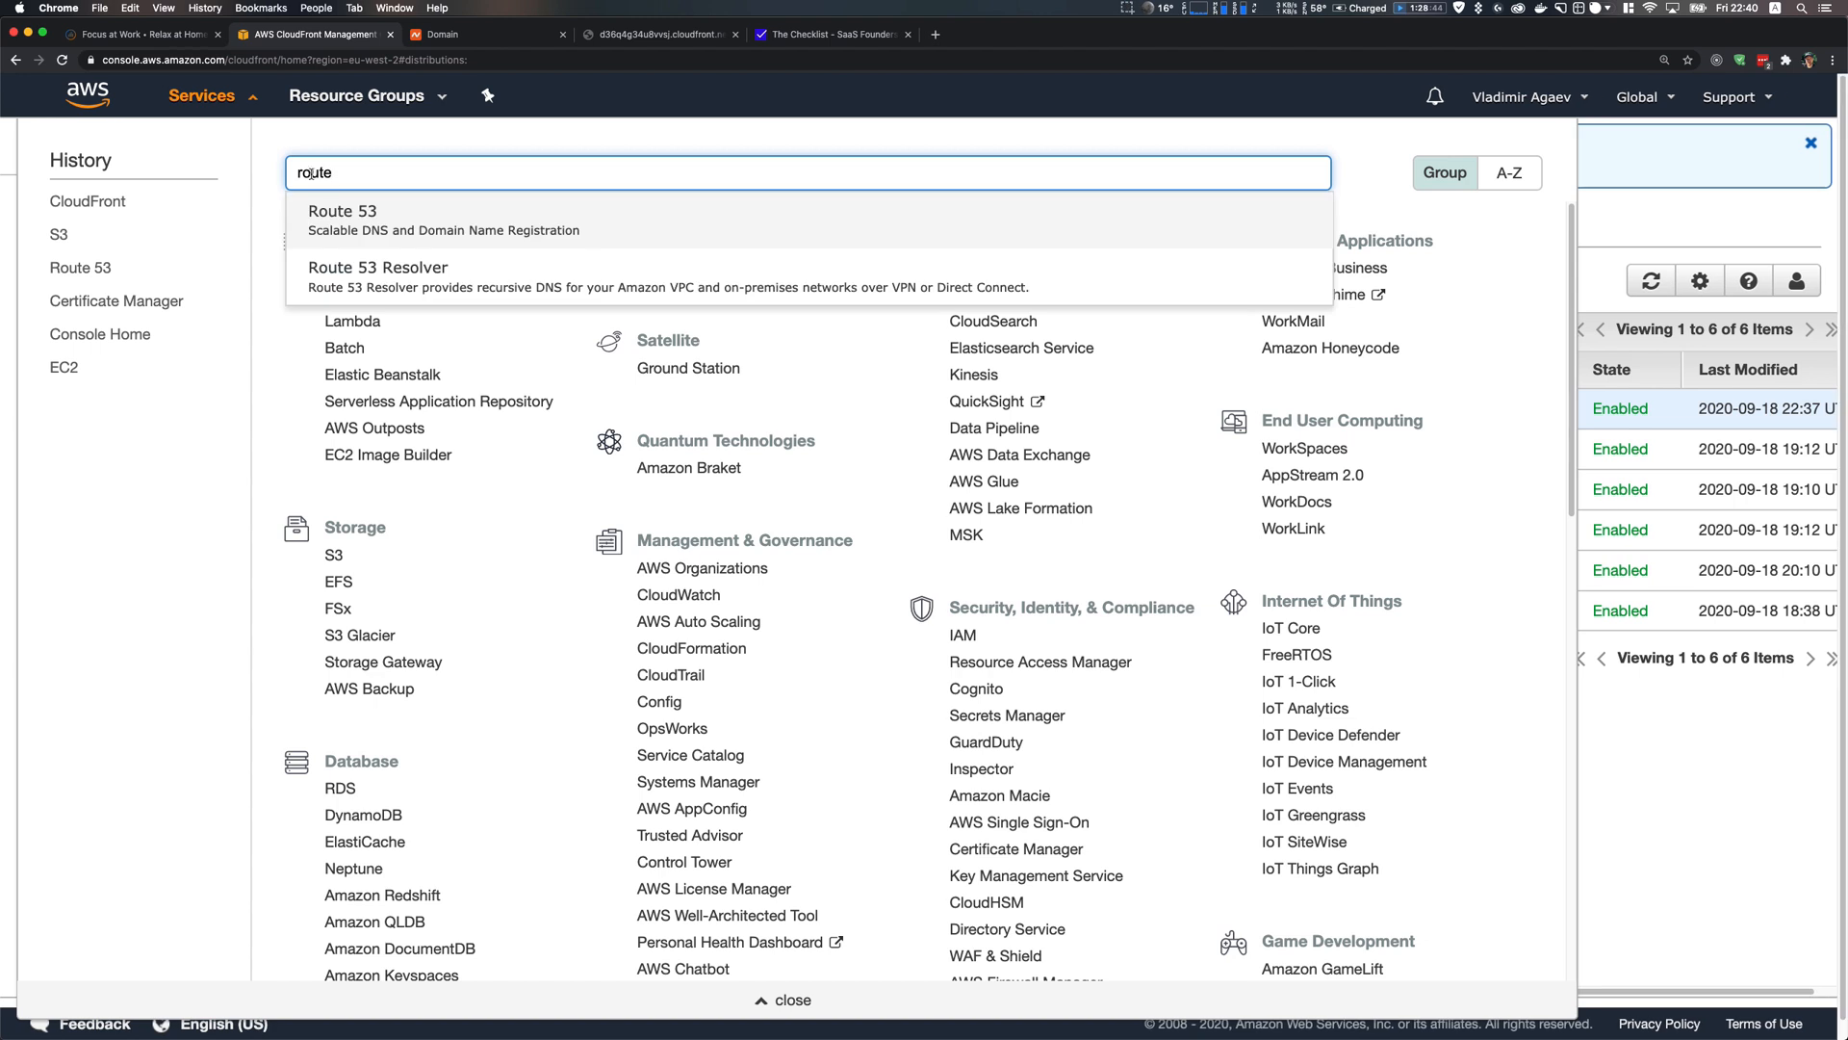
{"action": "left_click", "coordinate": [391, 233]}
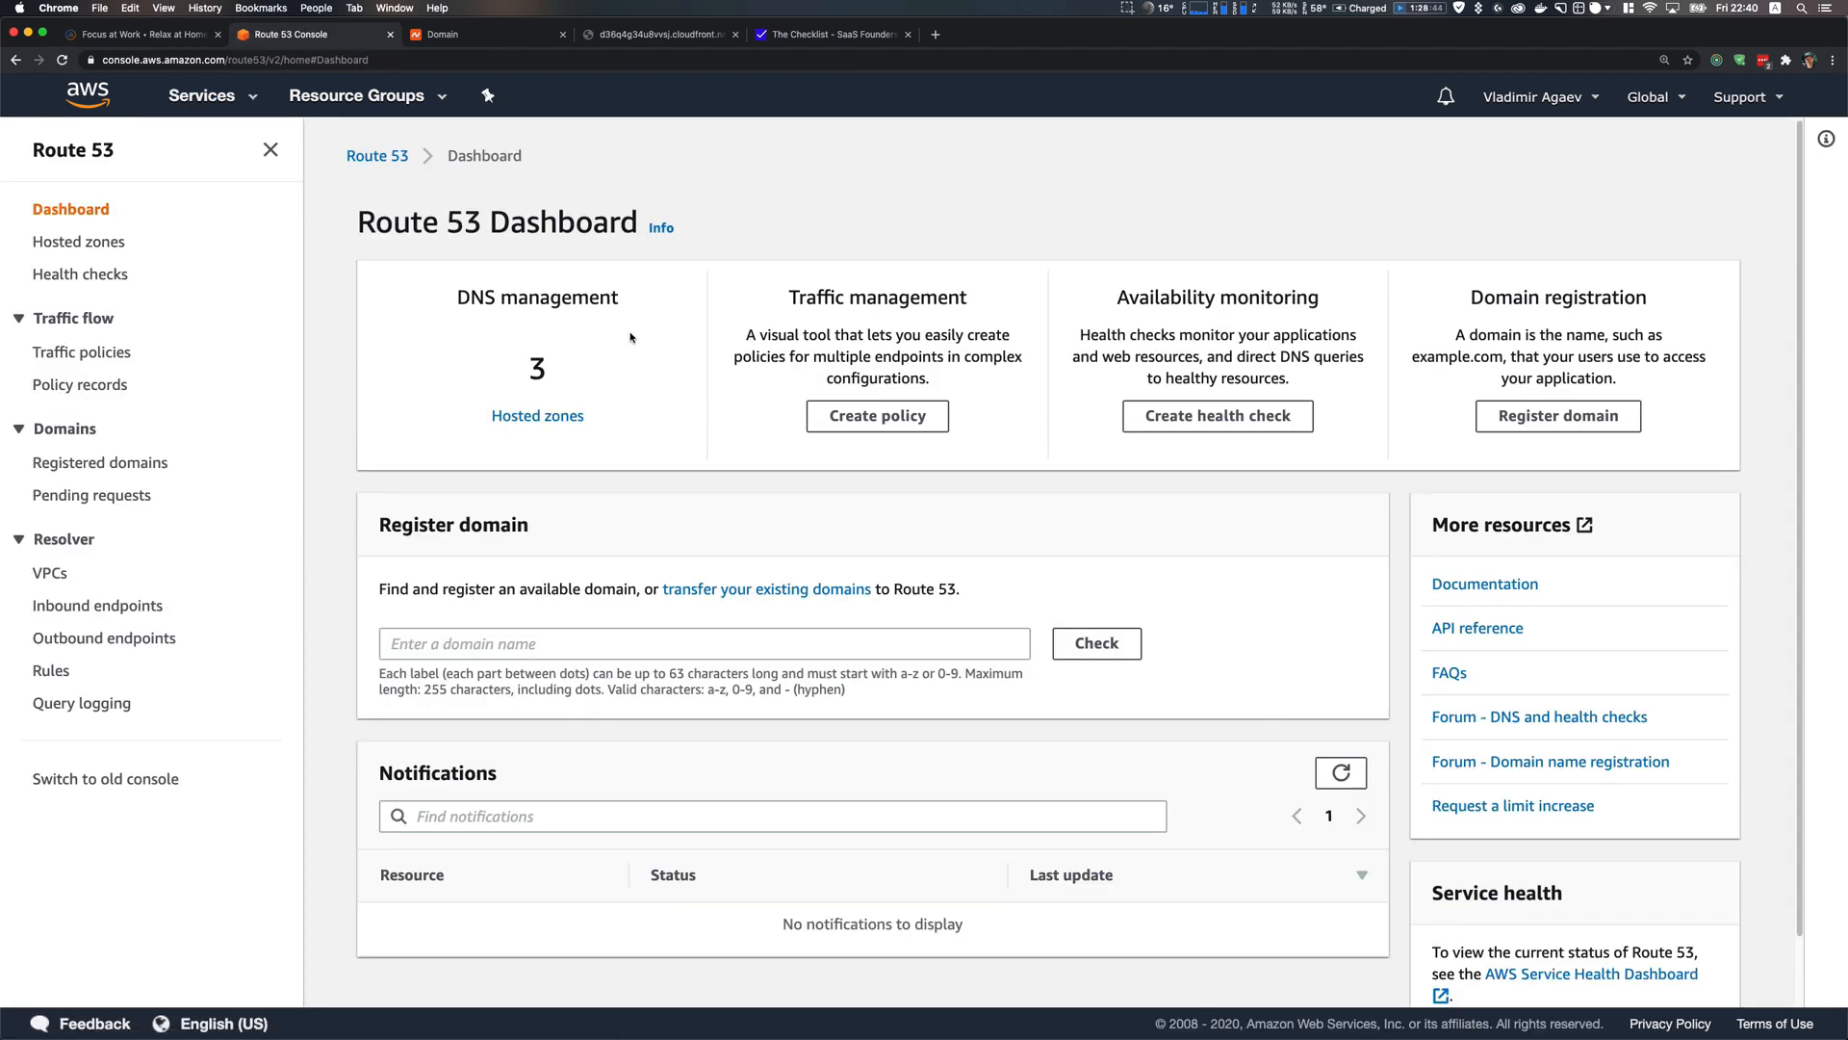
{"action": "left_click", "coordinate": [549, 423]}
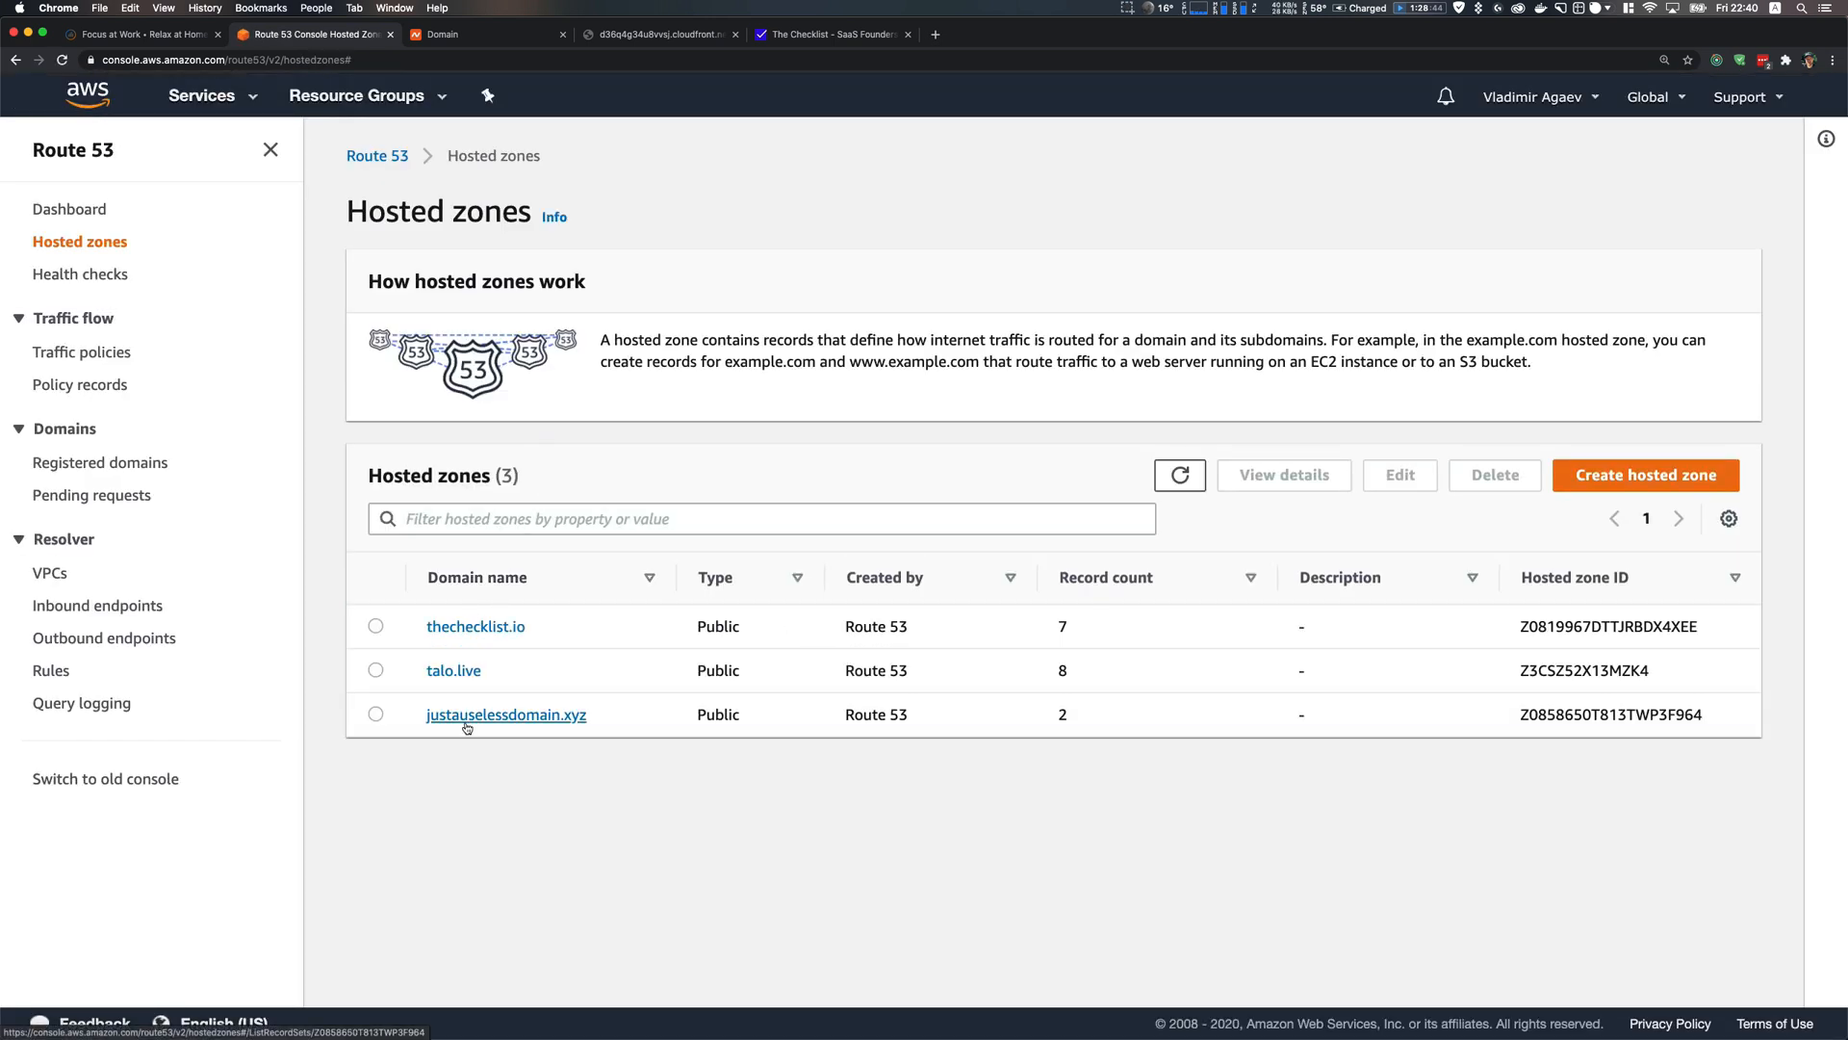
{"action": "left_click", "coordinate": [533, 717]}
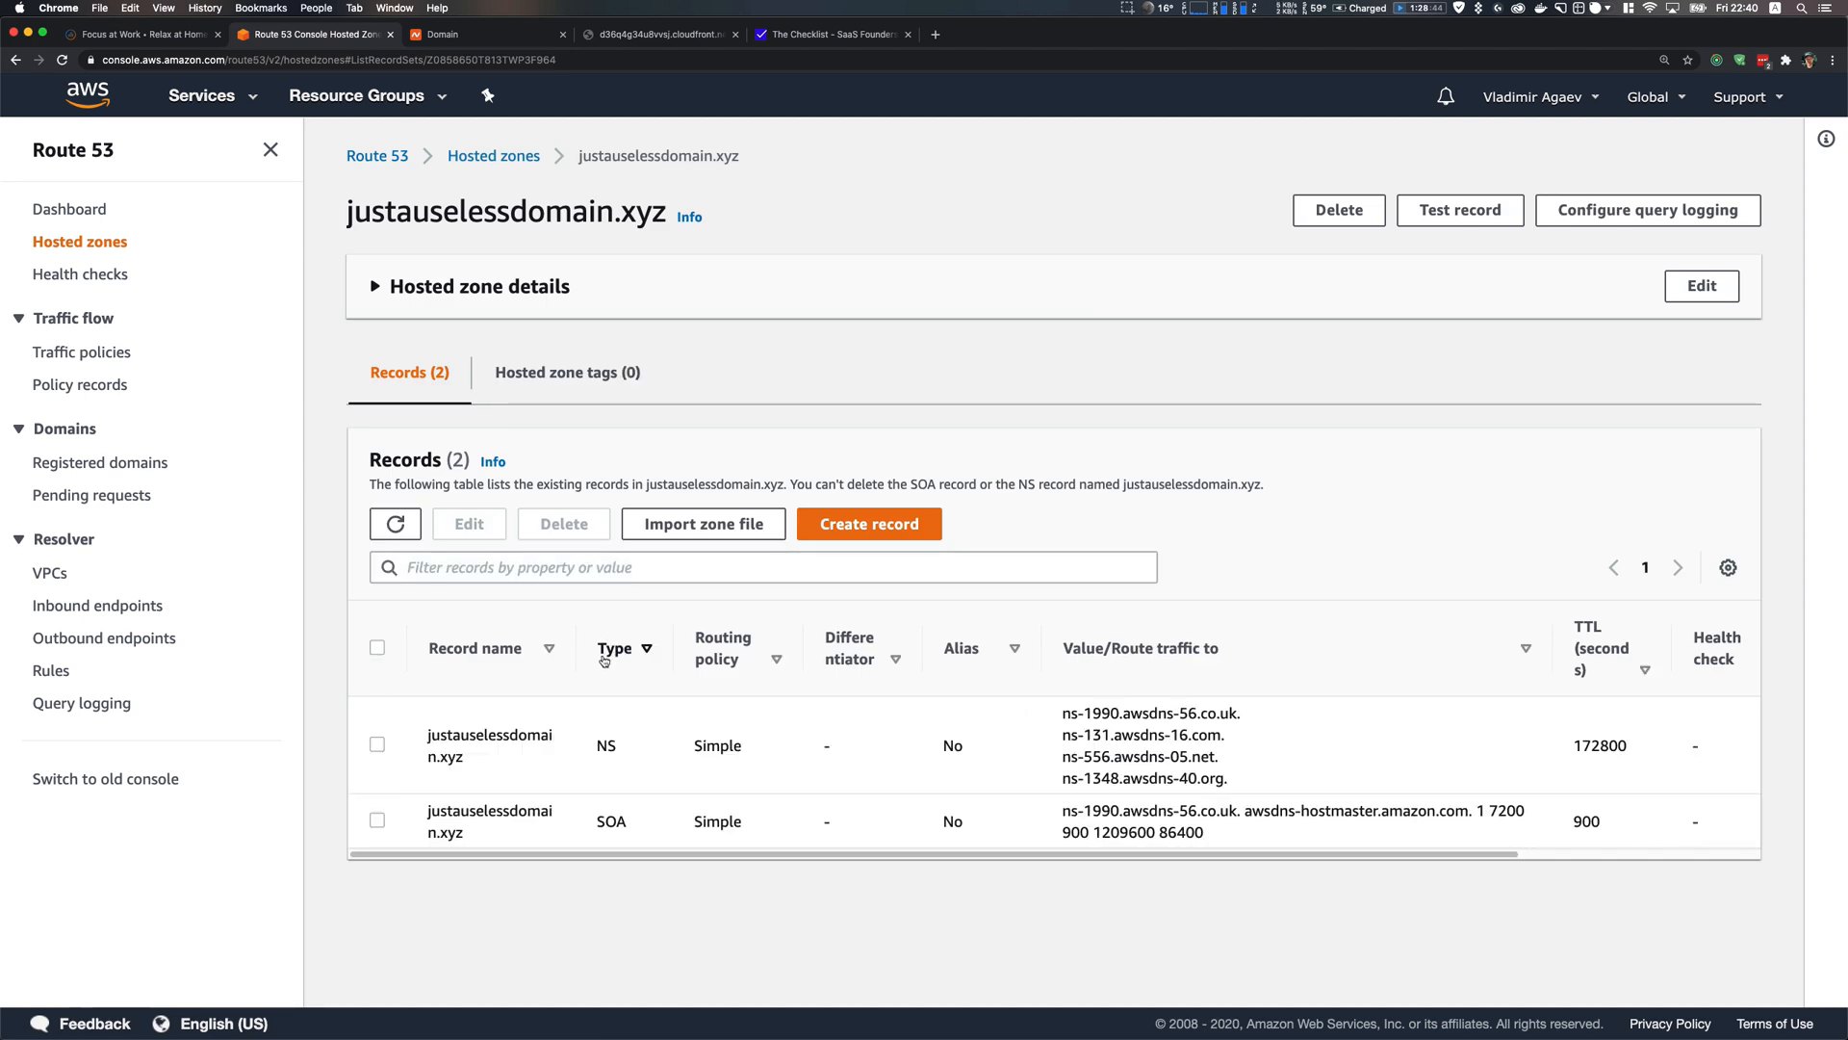
Close the unreachable cloudfront.net browser tab and return to the justauselessdomain.xyz hosted zone
{"action": "key", "text": "super+4"}
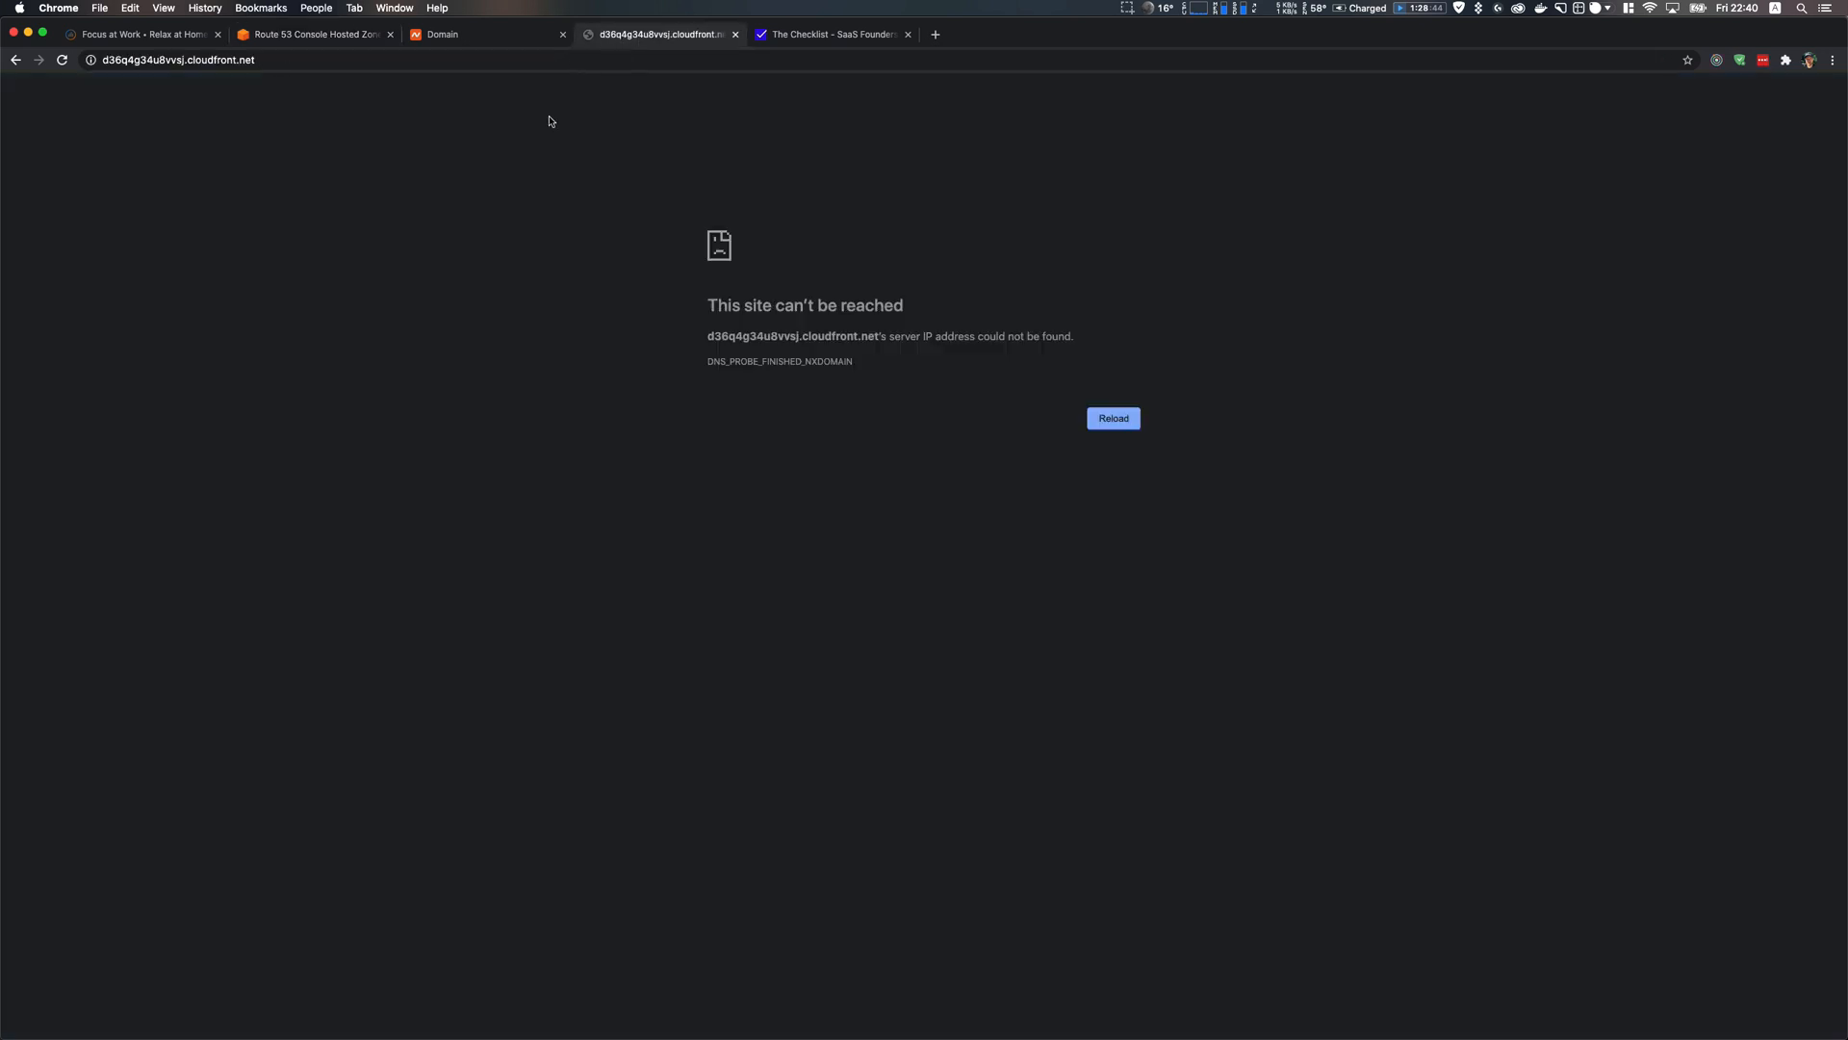
{"action": "left_click", "coordinate": [735, 34]}
{"action": "key", "text": "super+2"}
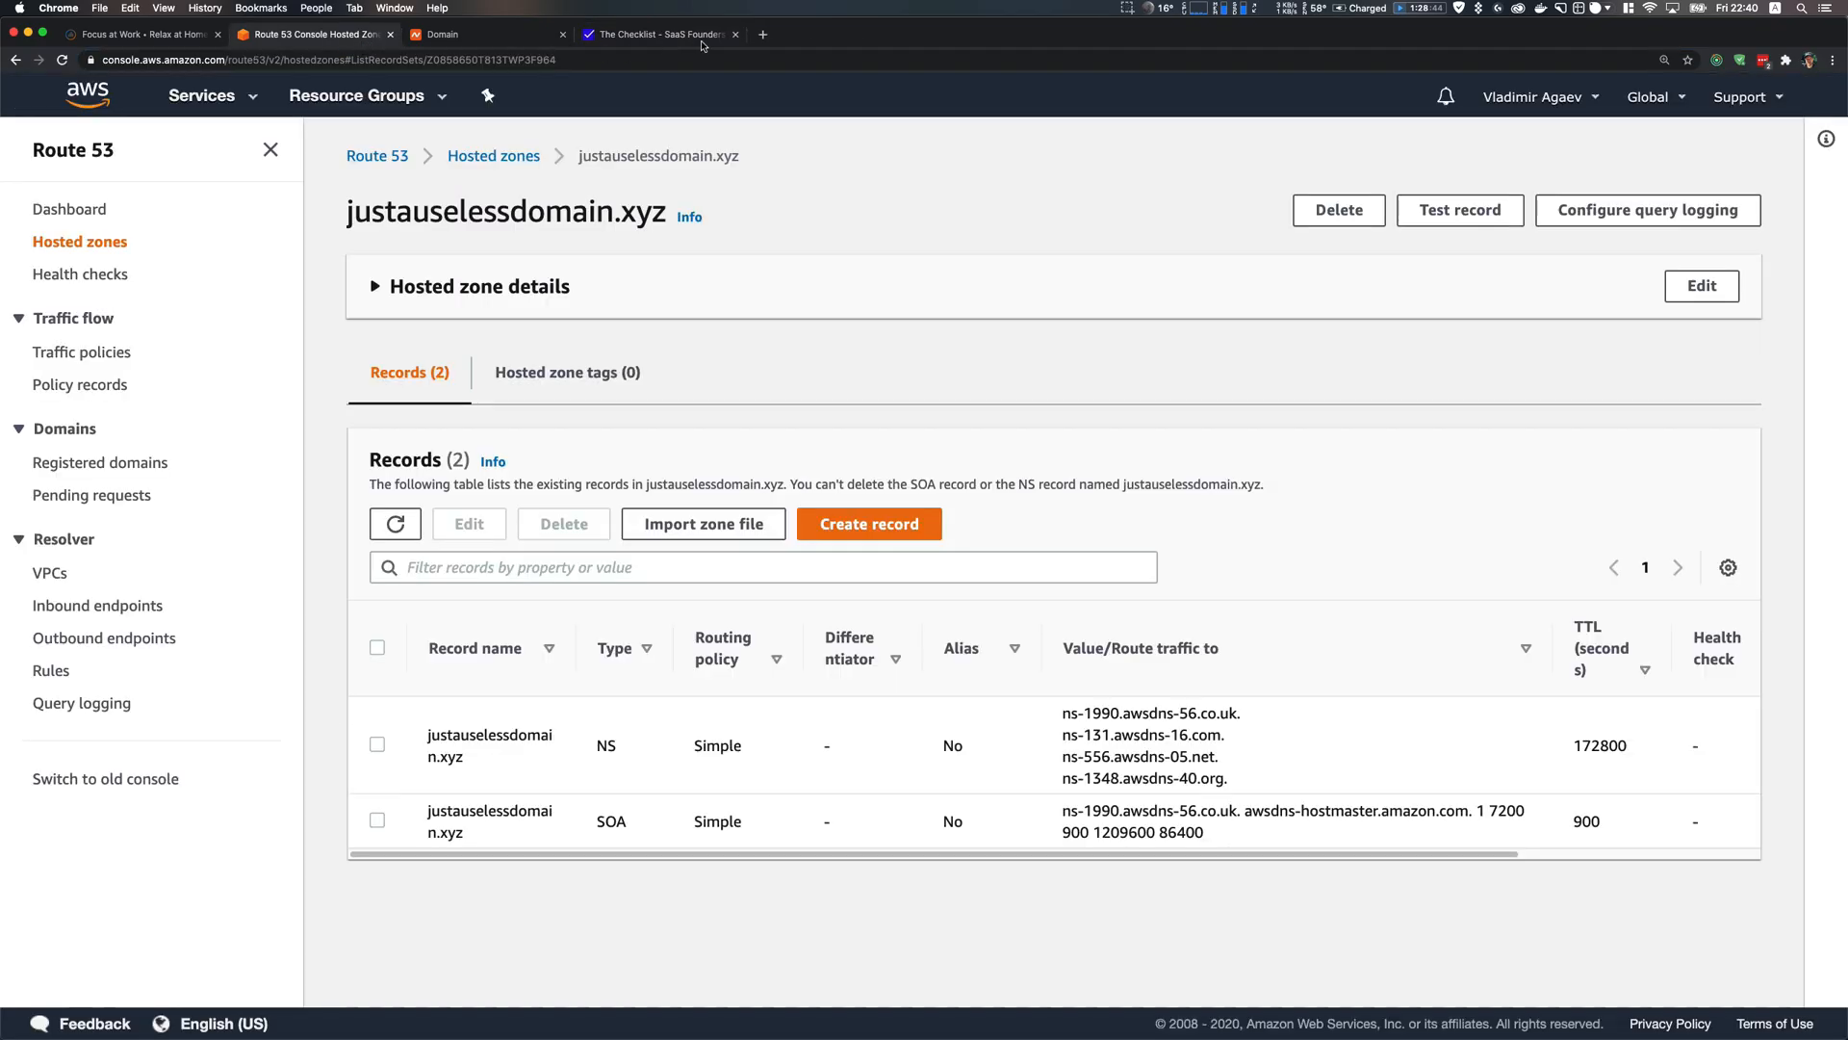
Close The Checklist browser tab and begin defining a simple-routing record for justauselessdomain.xyz
{"action": "left_click", "coordinate": [737, 34]}
{"action": "left_click", "coordinate": [870, 524]}
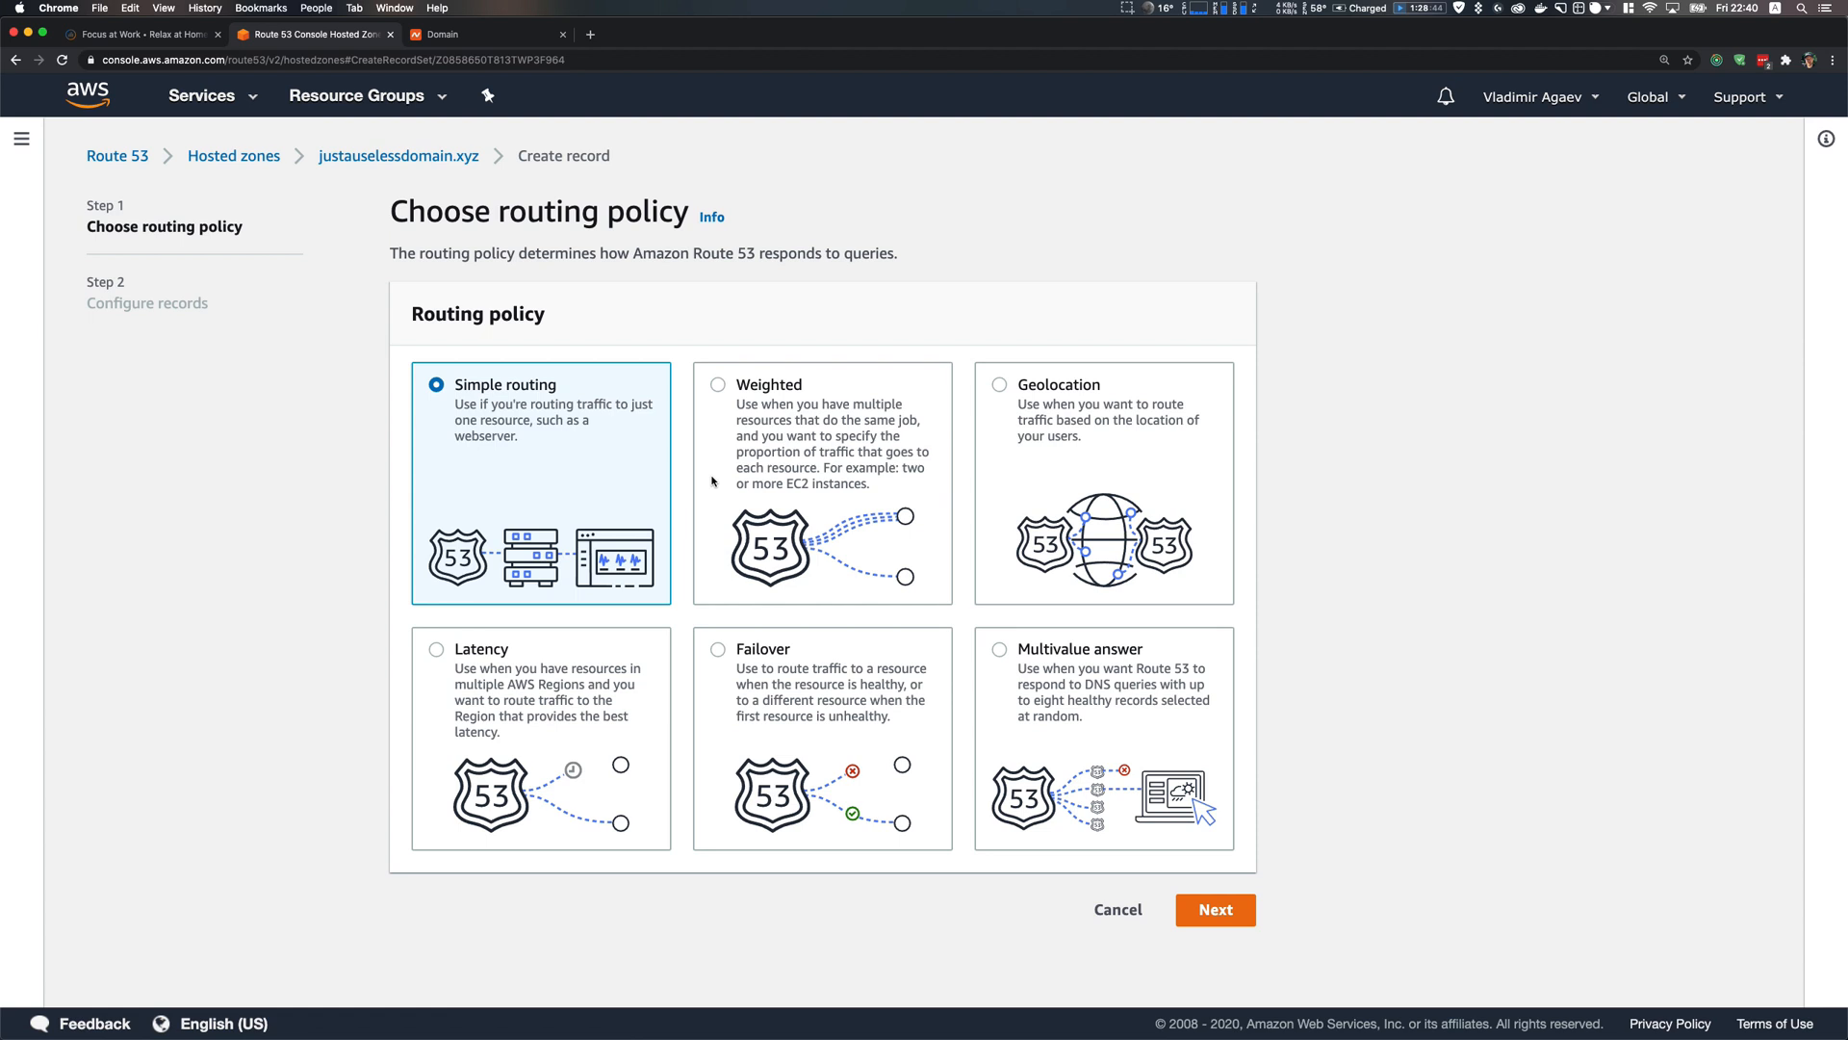
{"action": "left_click", "coordinate": [1209, 909]}
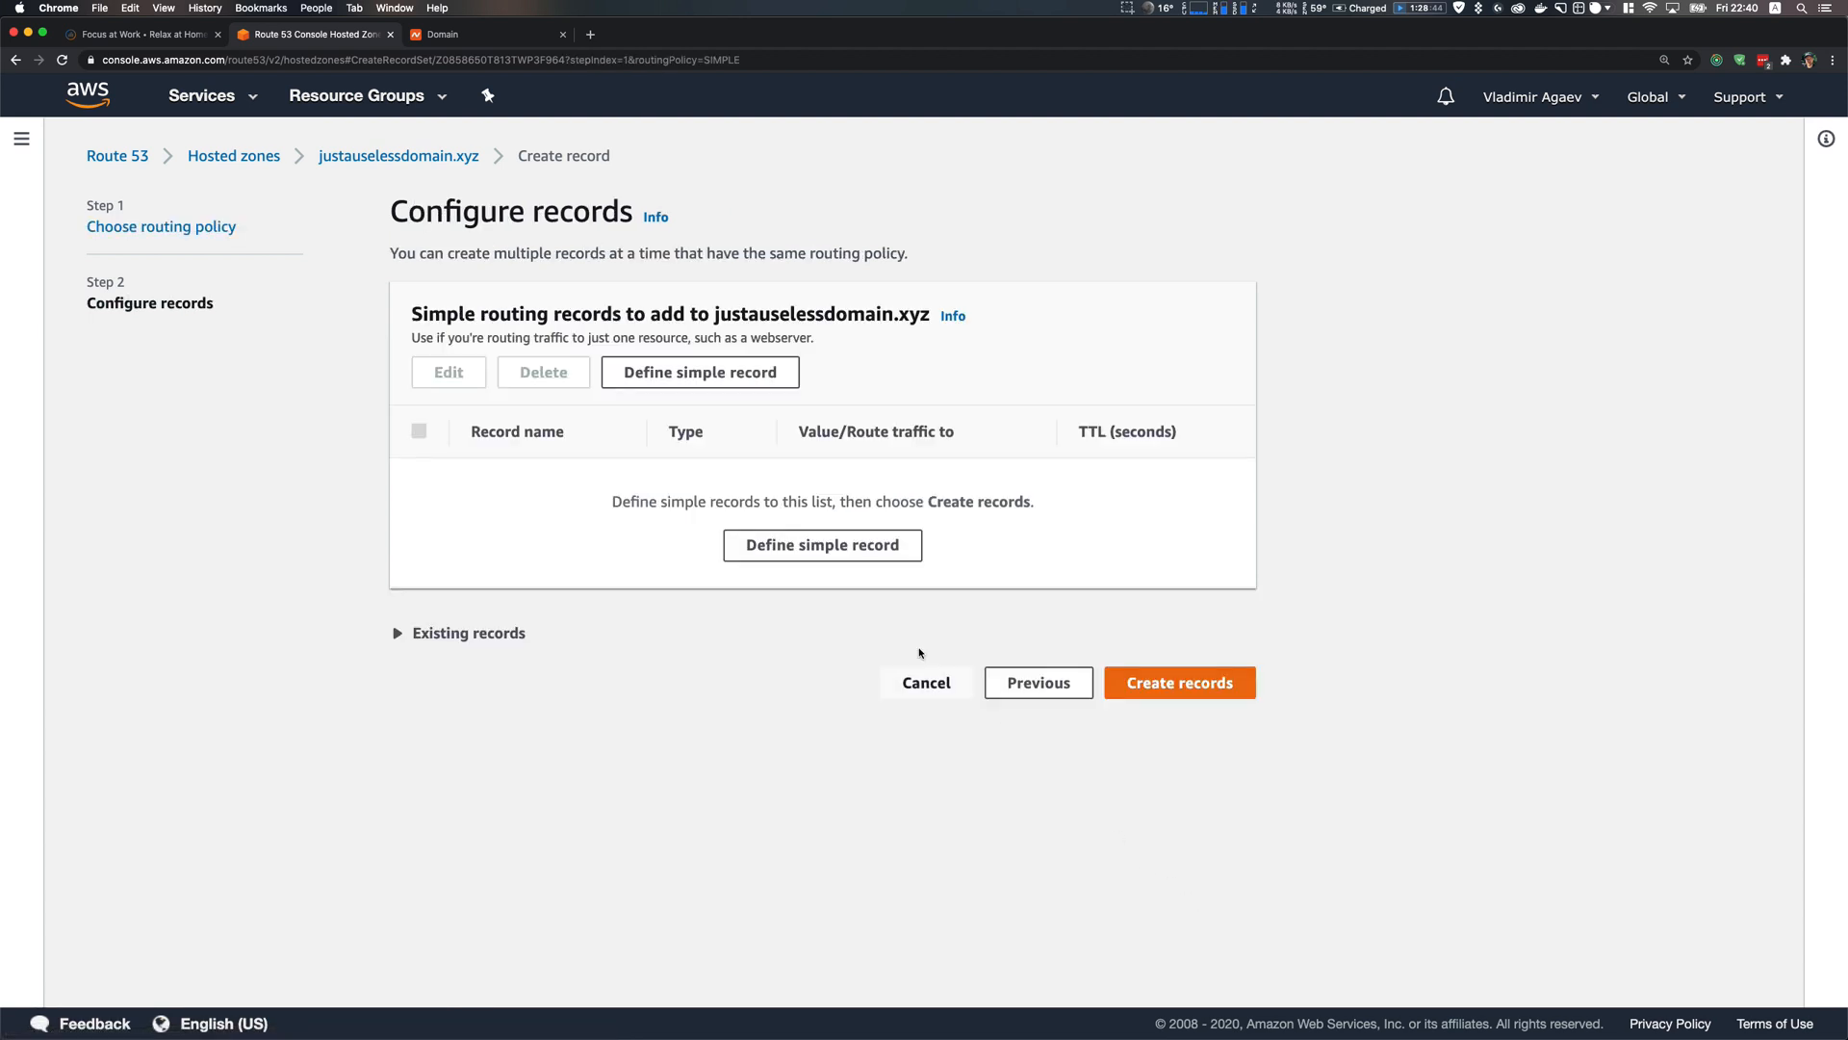
{"action": "left_click", "coordinate": [792, 549]}
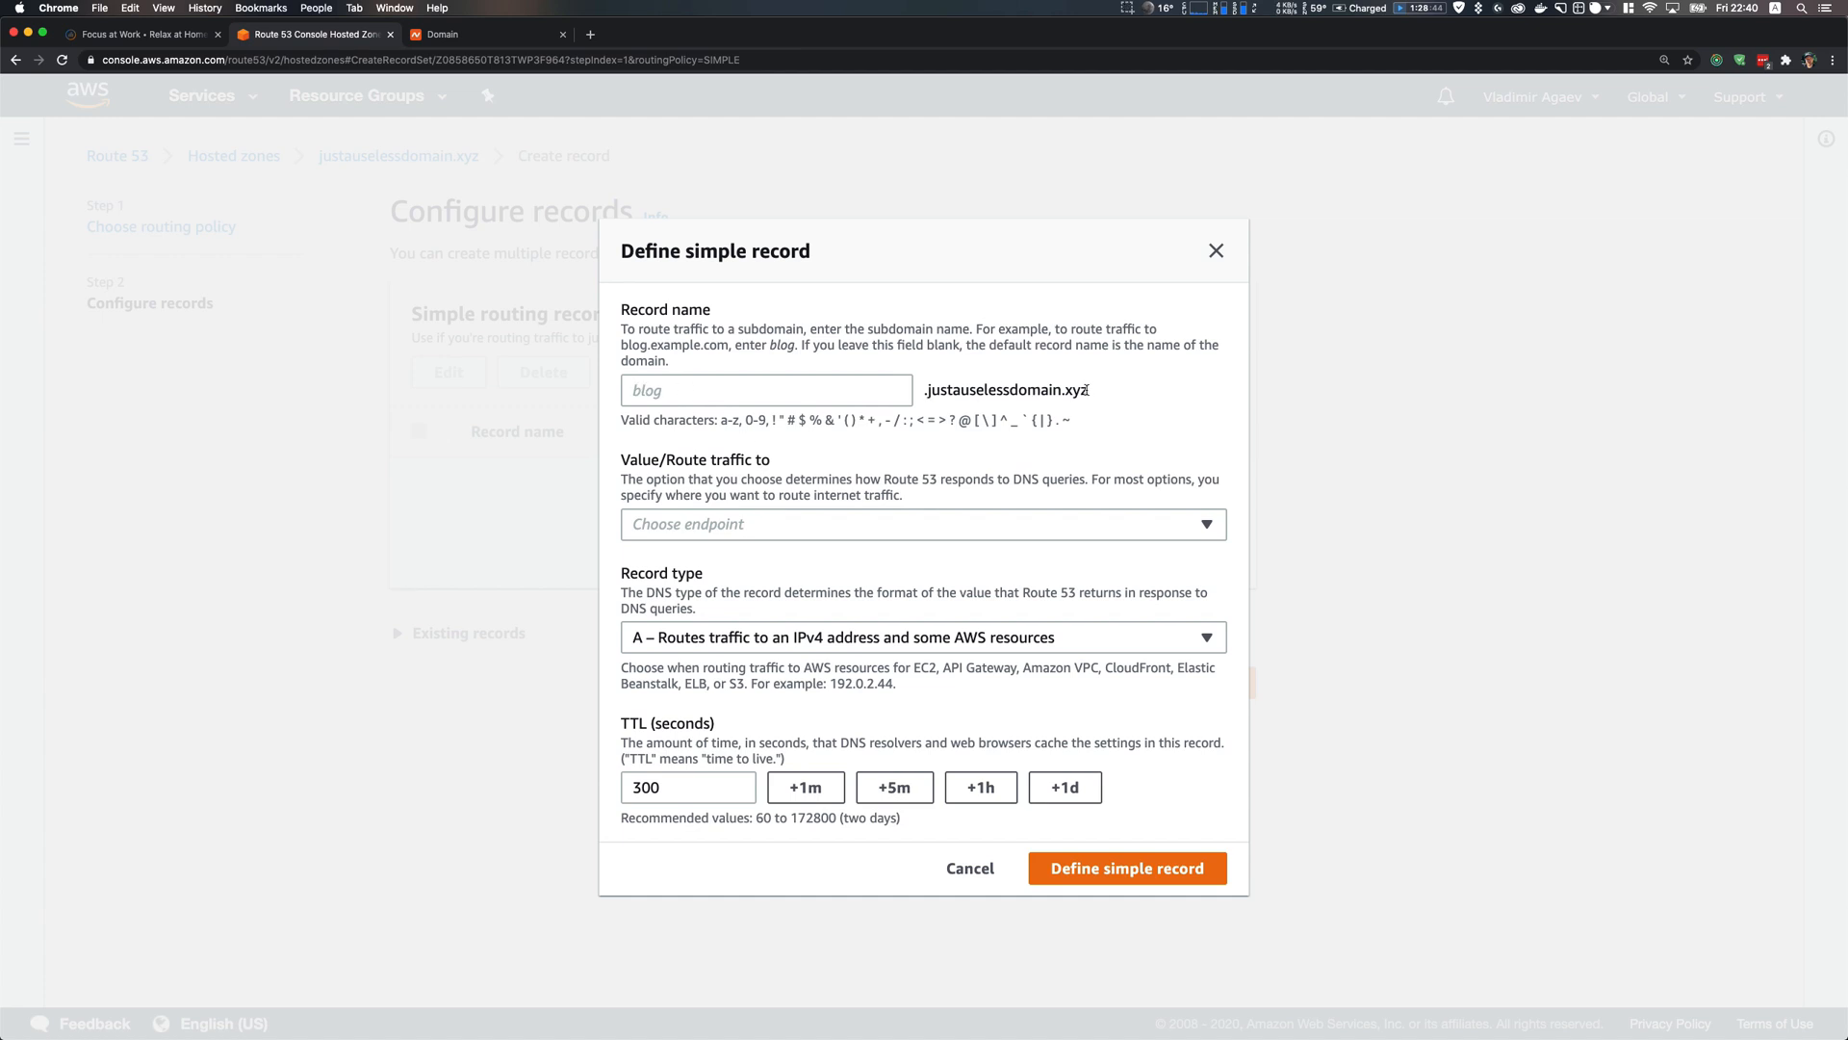
Try to define a www record as an alias to a CloudFront distribution in US East (N. Virginia), and discard it
{"action": "left_click", "coordinate": [820, 393]}
{"action": "type", "text": "www"}
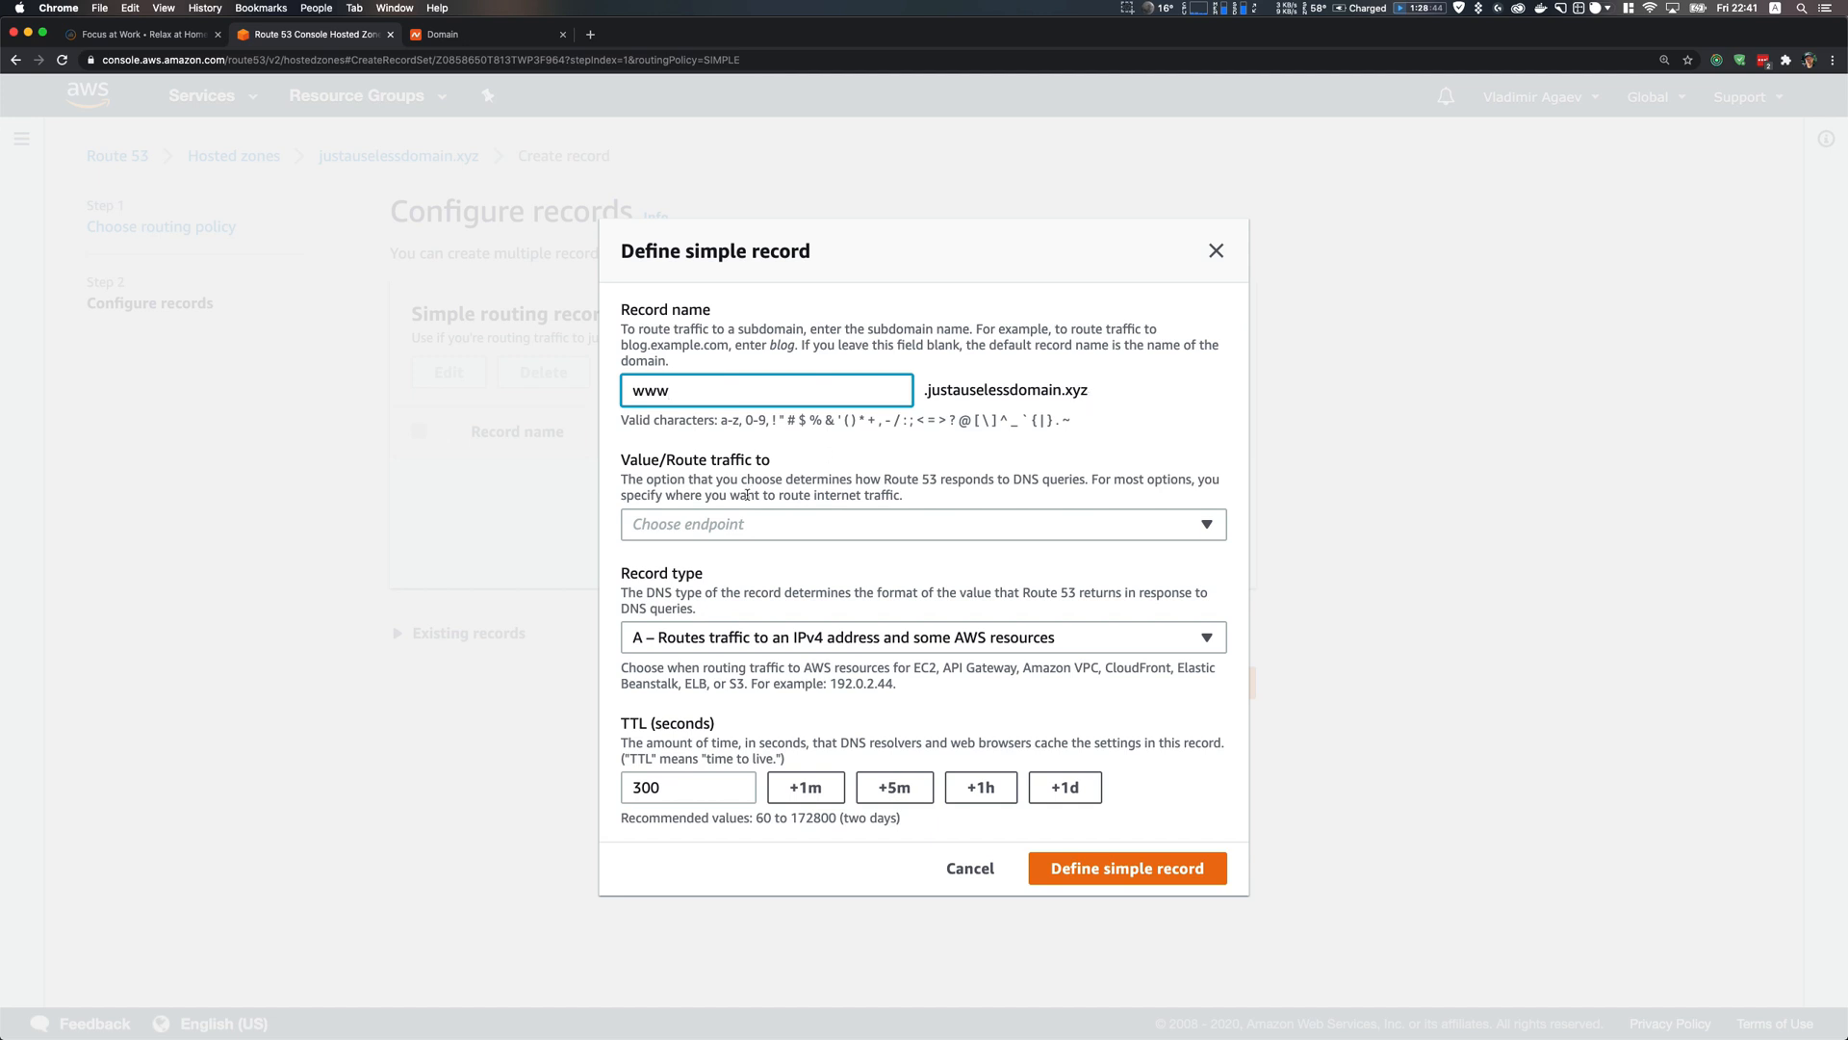
{"action": "left_click", "coordinate": [806, 637]}
{"action": "left_click", "coordinate": [803, 639]}
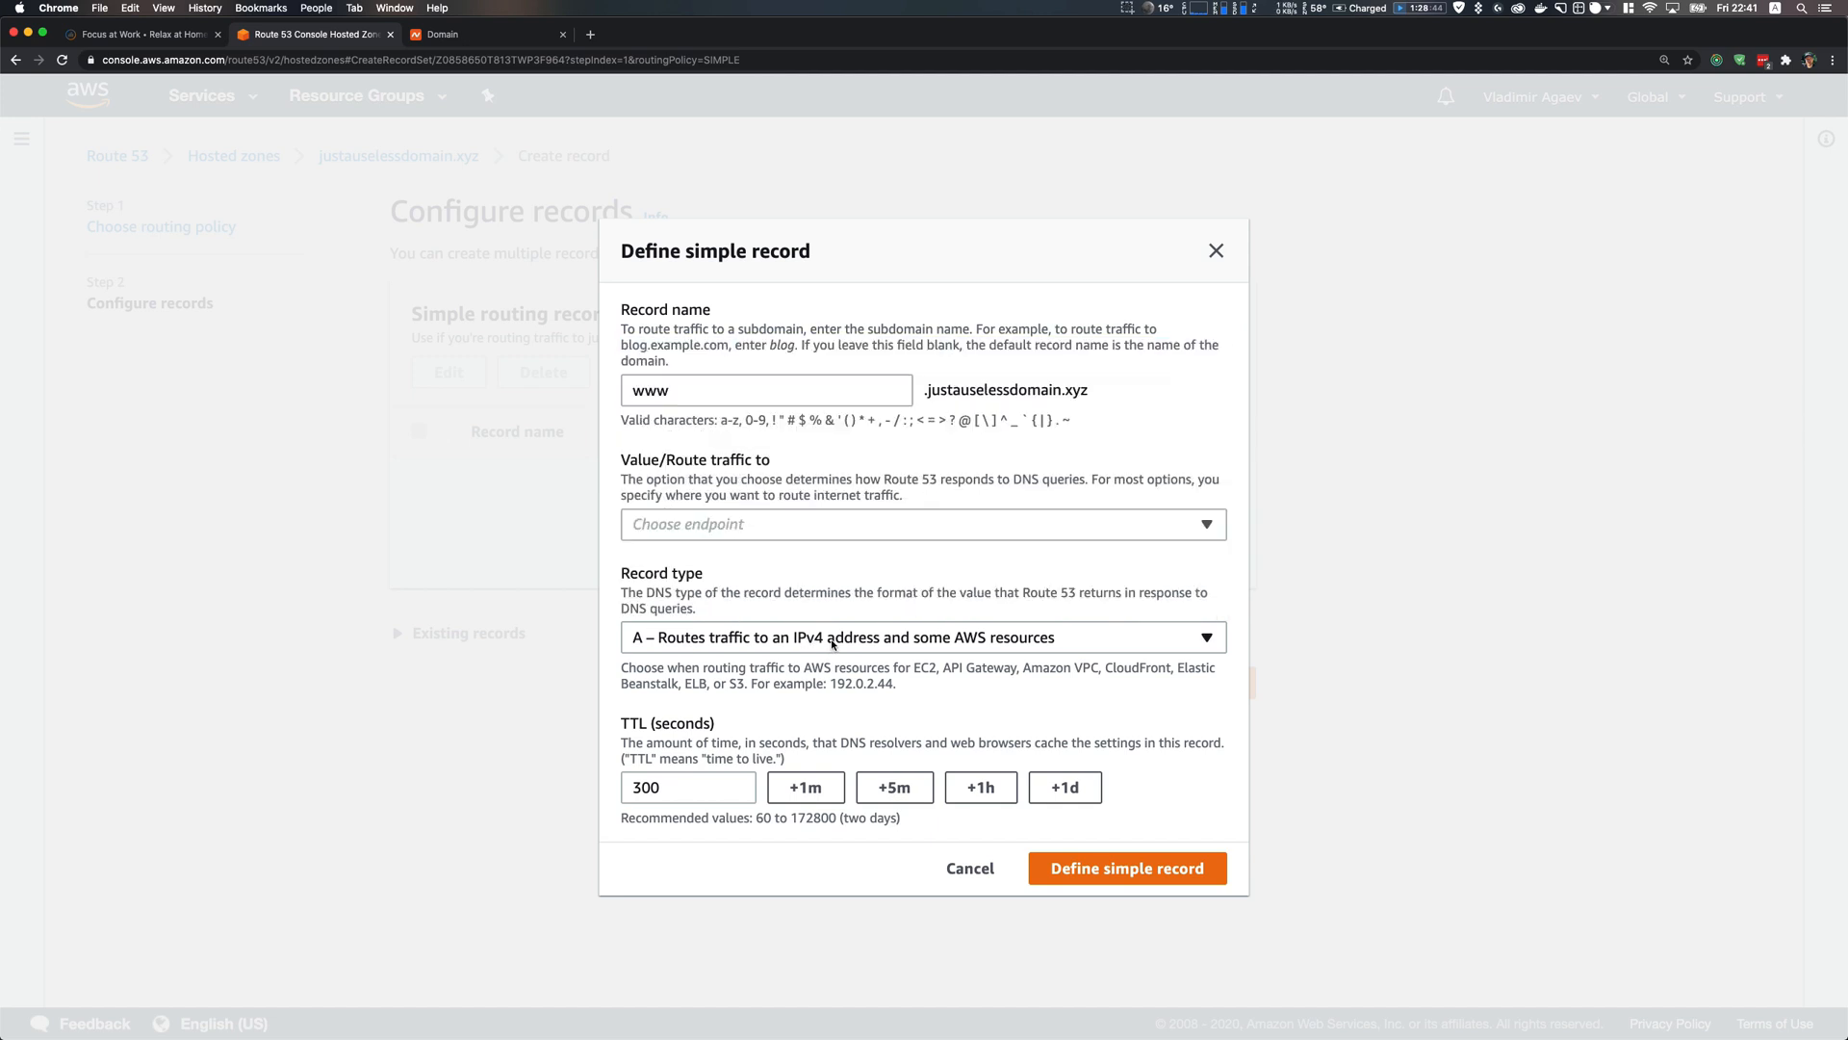
{"action": "left_click", "coordinate": [895, 522]}
{"action": "scroll", "coordinate": [732, 635], "scroll_direction": "down", "scroll_amount": 1}
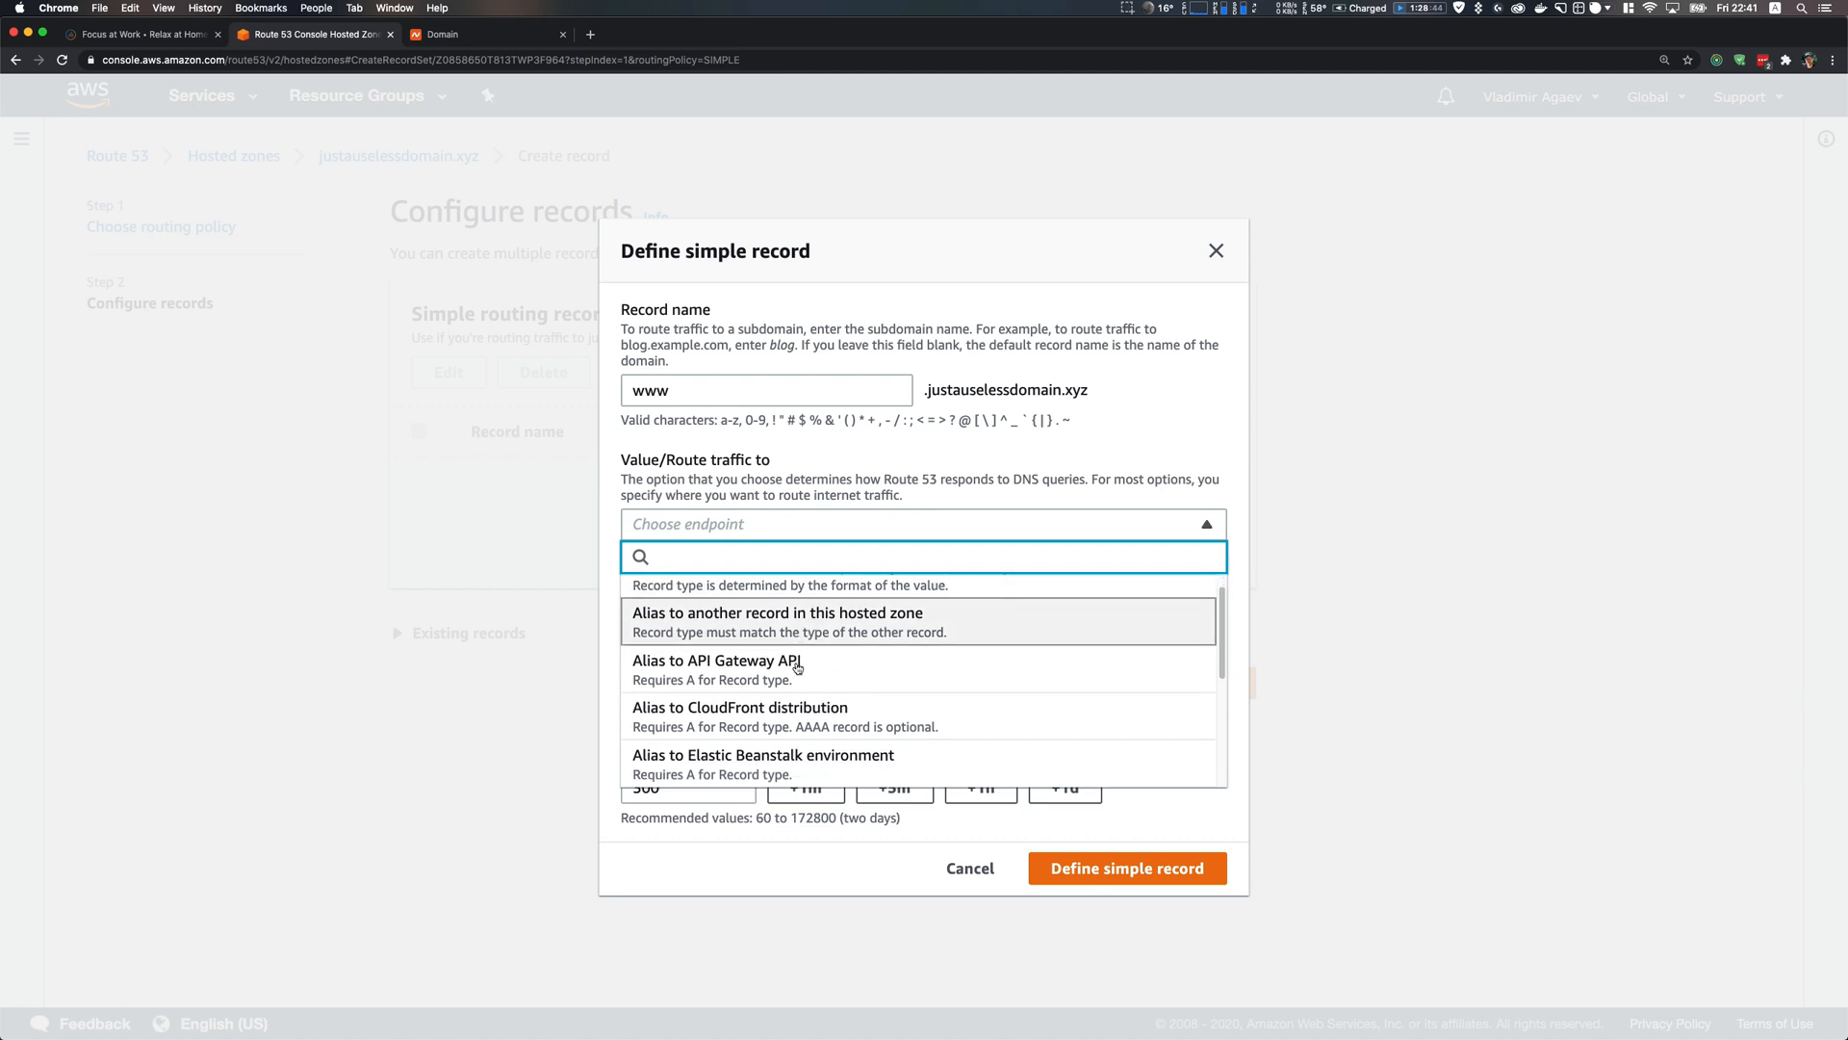
{"action": "left_click", "coordinate": [859, 715]}
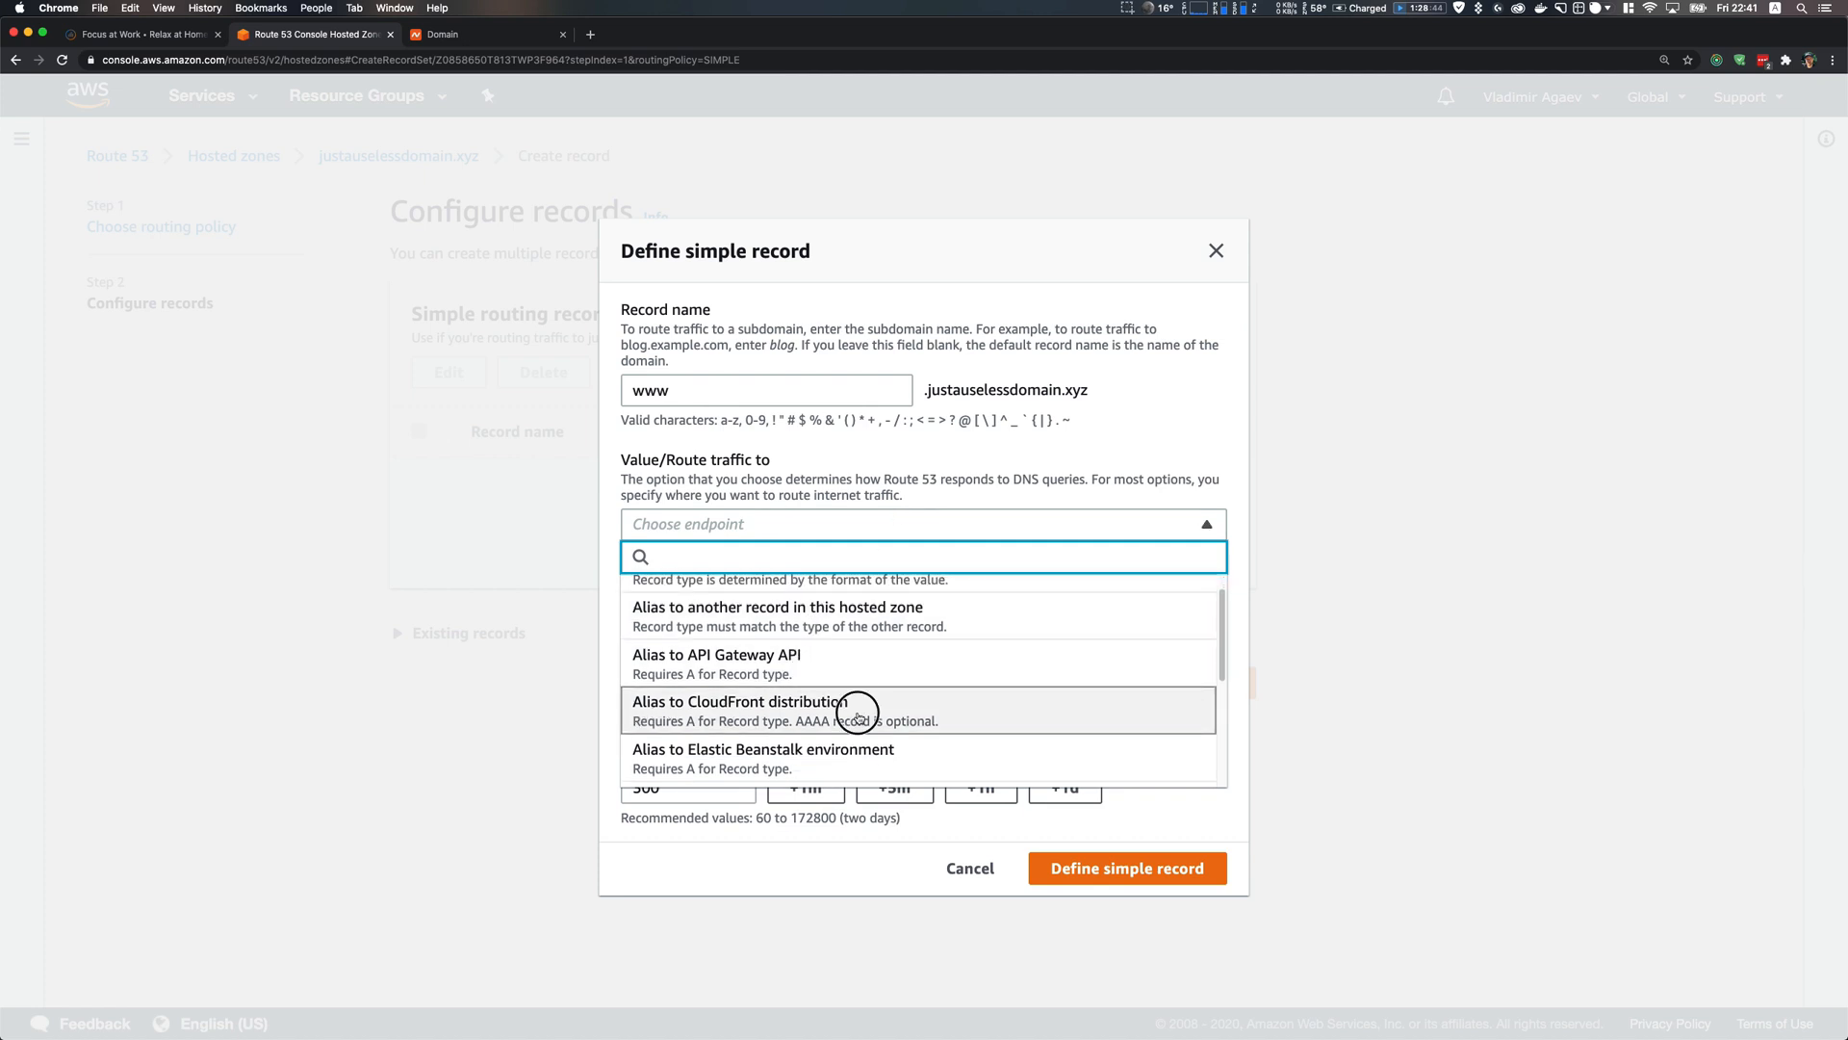
{"action": "left_click", "coordinate": [764, 580]}
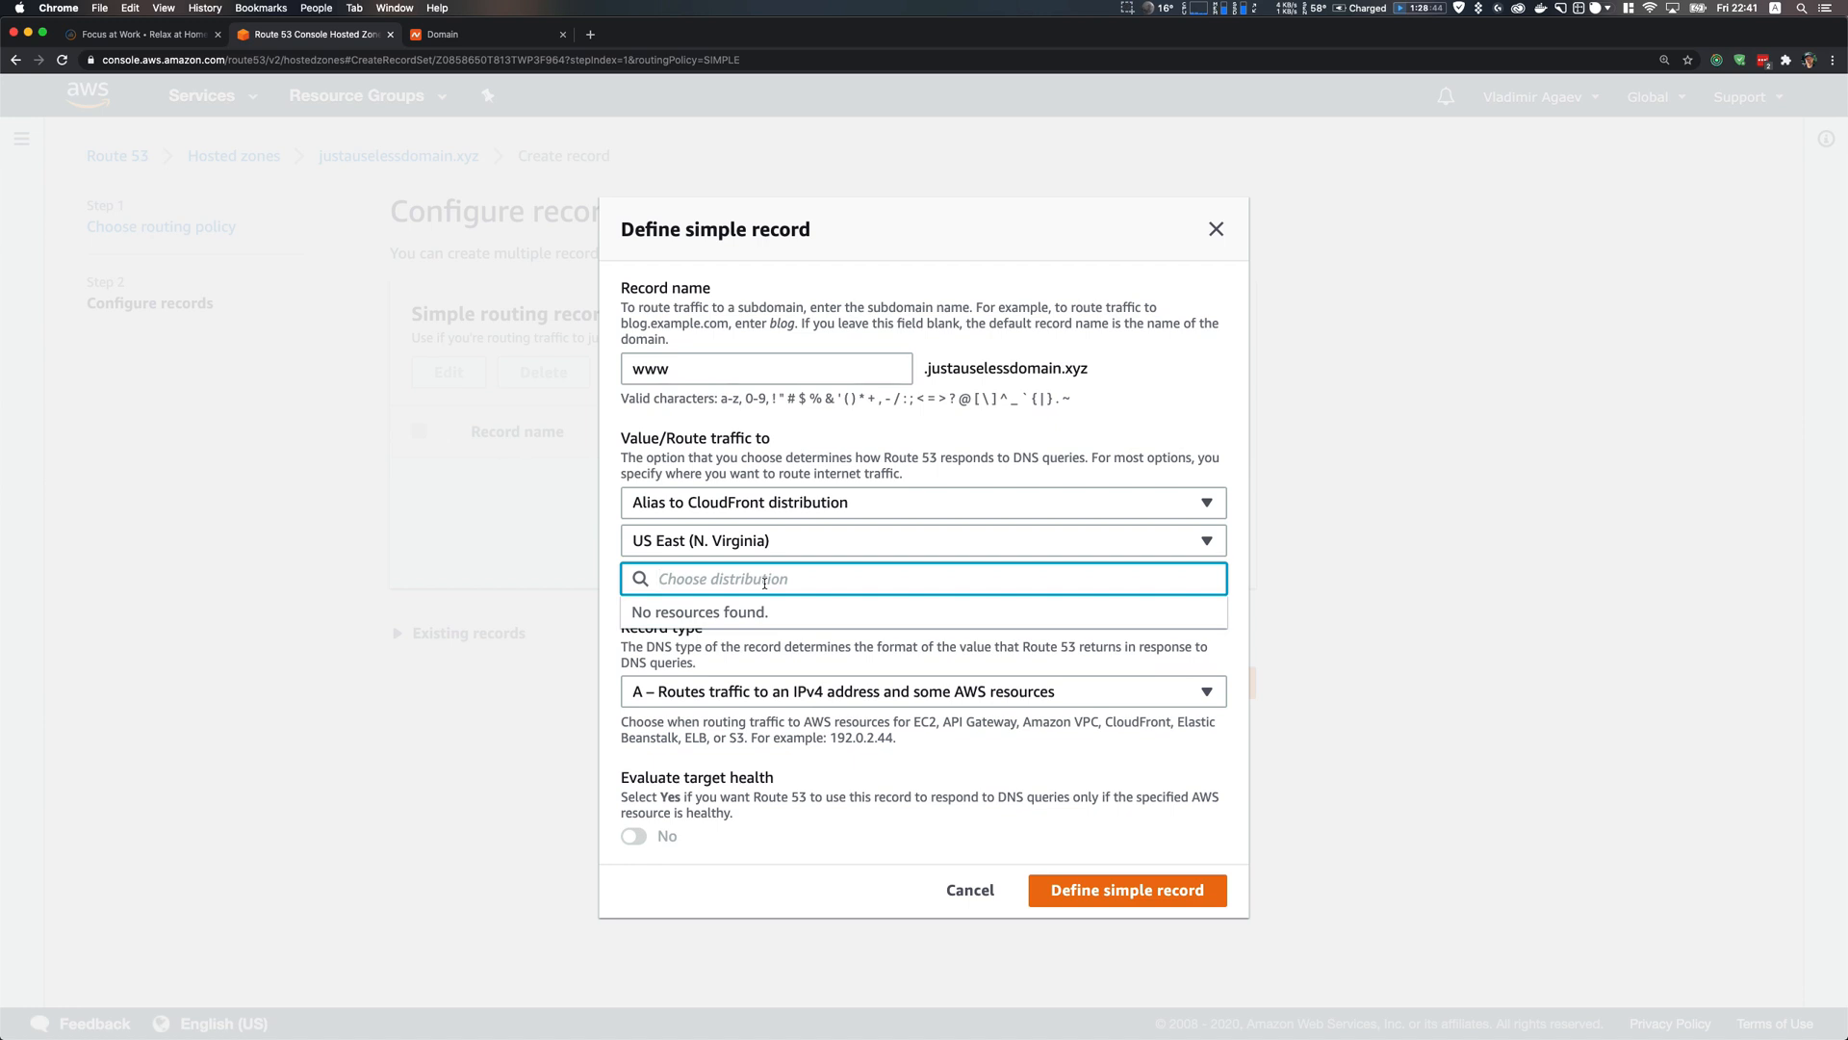
{"action": "left_click", "coordinate": [1205, 542]}
{"action": "left_click", "coordinate": [1024, 636]}
{"action": "left_click", "coordinate": [811, 581]}
{"action": "left_click", "coordinate": [1216, 229]}
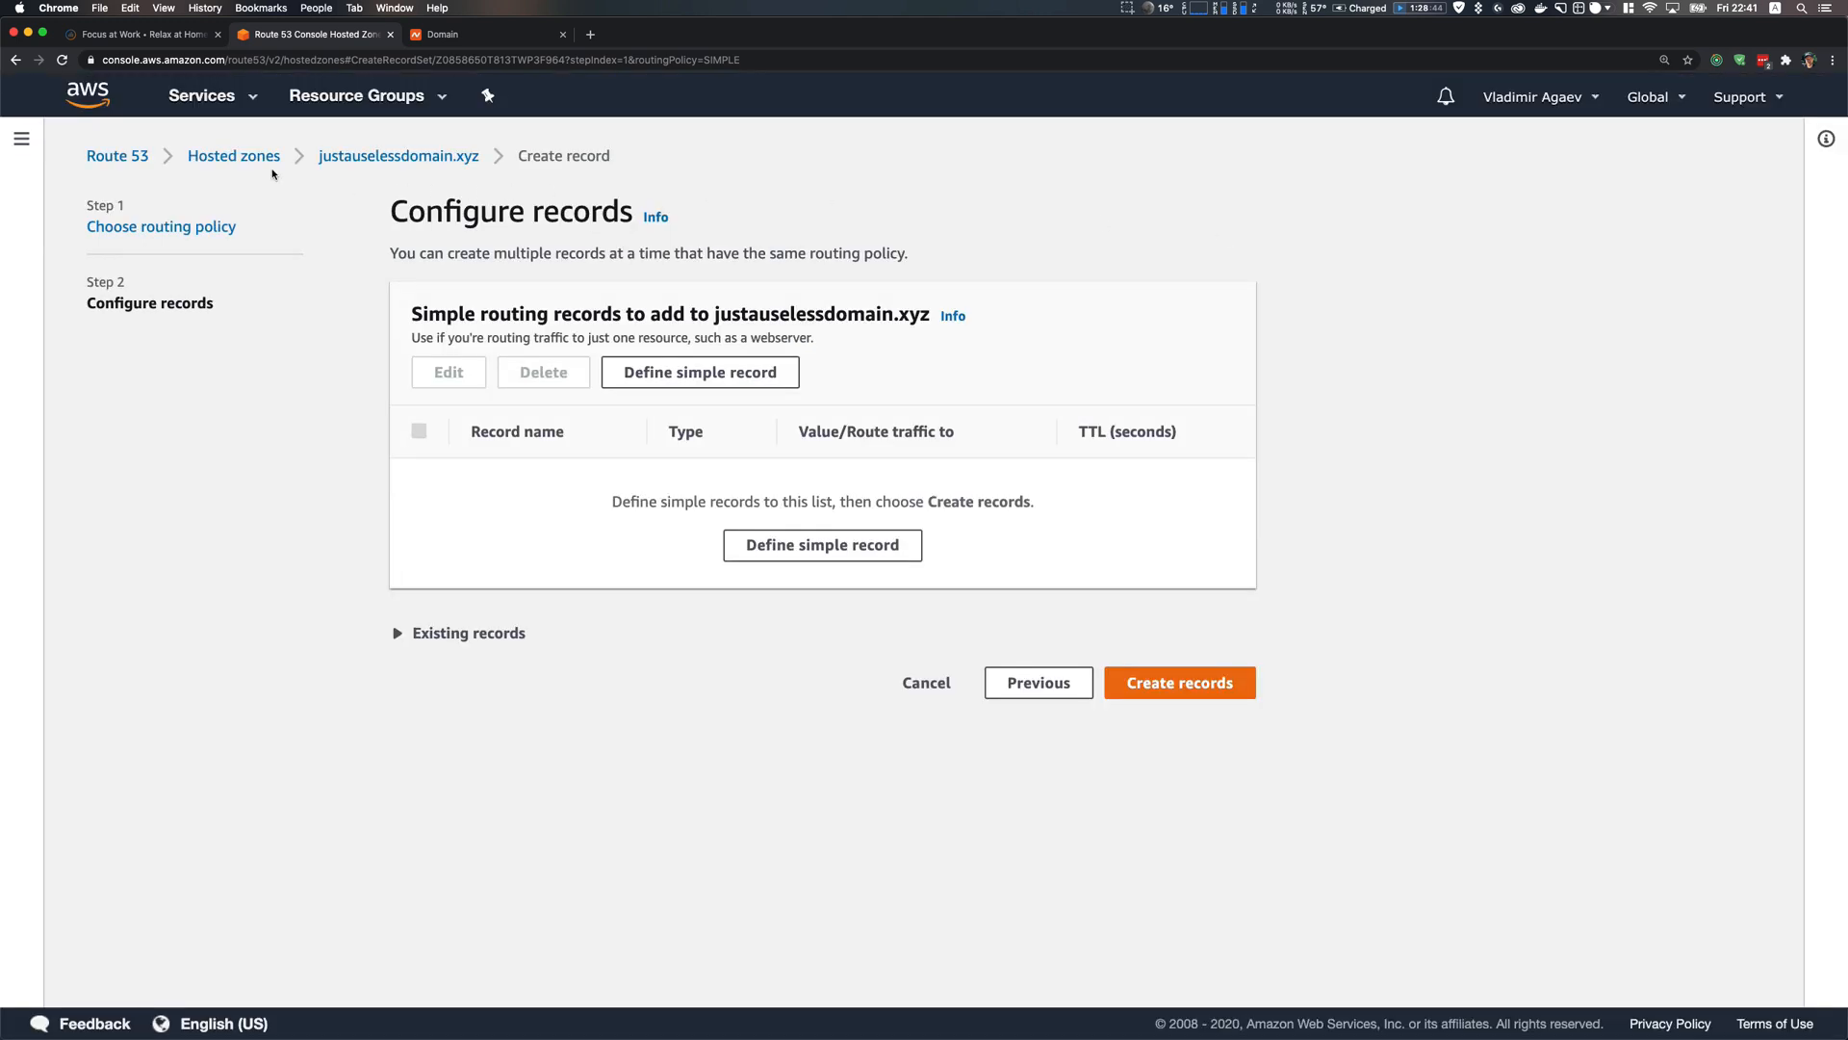
Find CloudFront among the AWS services and view the origins of the justauselessdomain.xyz distribution
{"action": "left_click", "coordinate": [190, 93]}
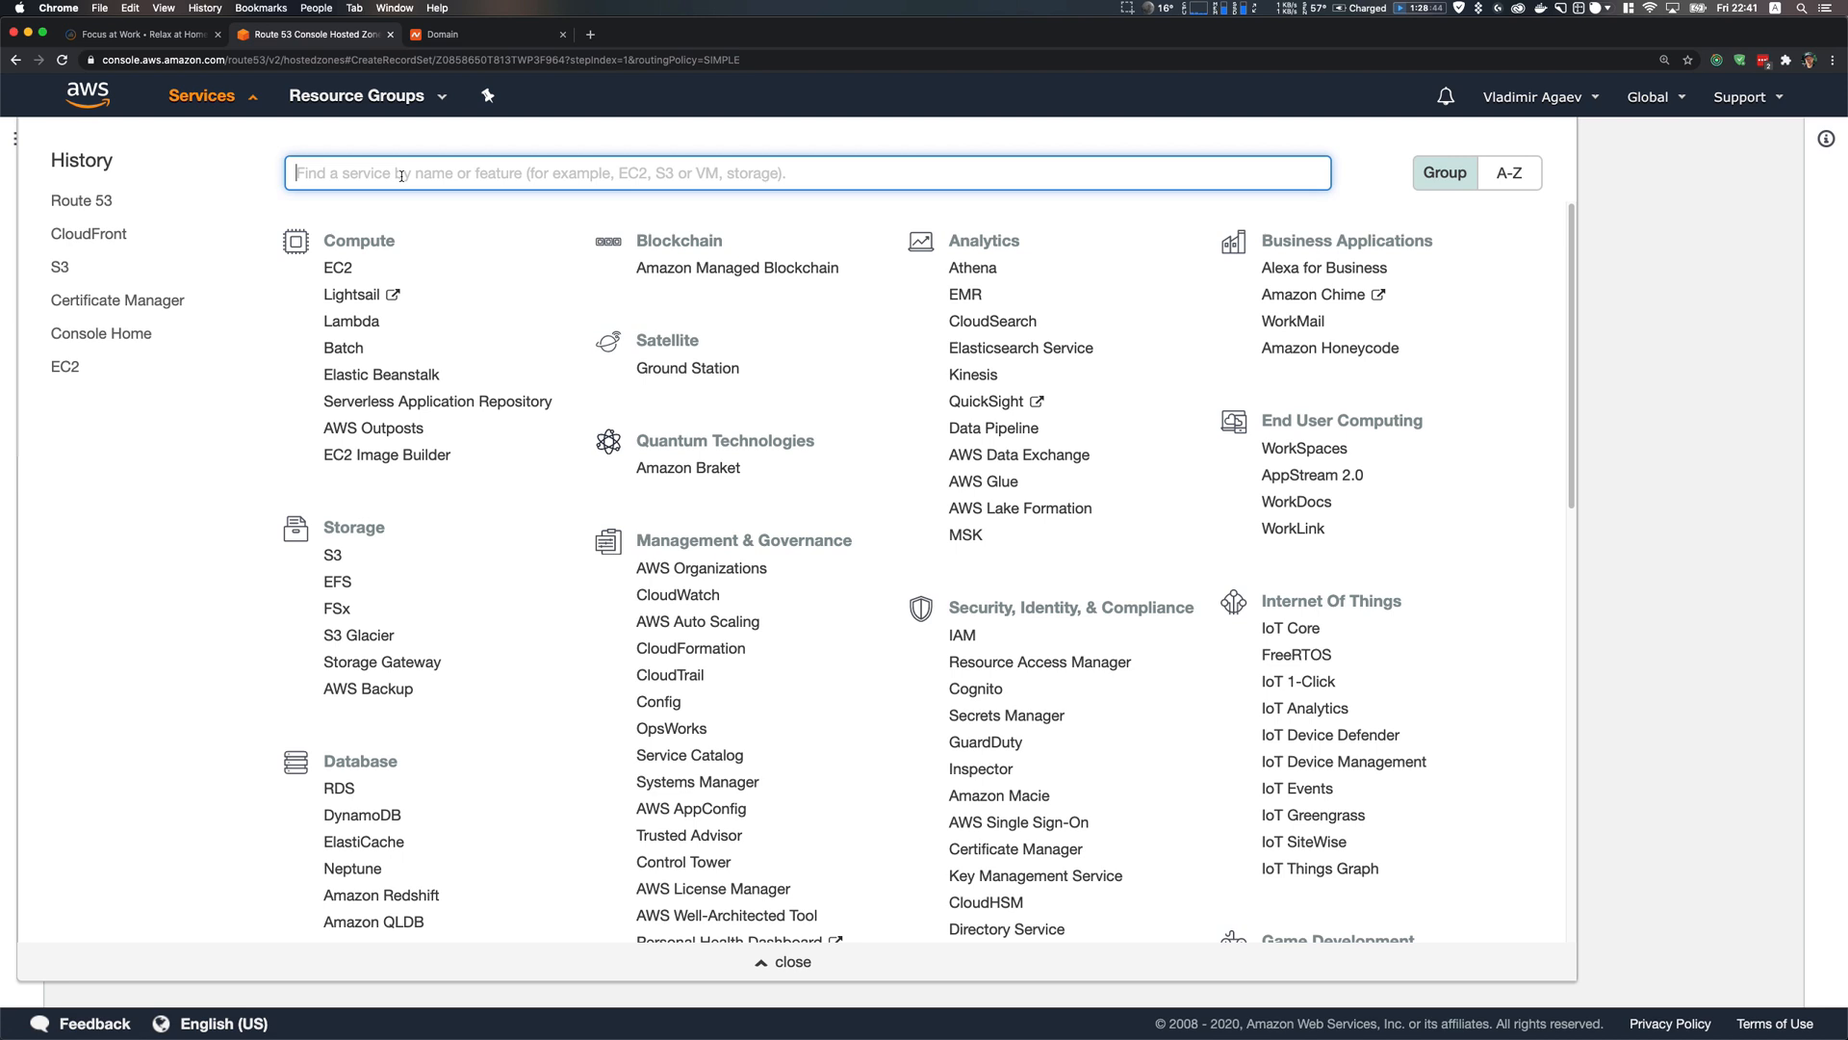
{"action": "type", "text": "cloudf"}
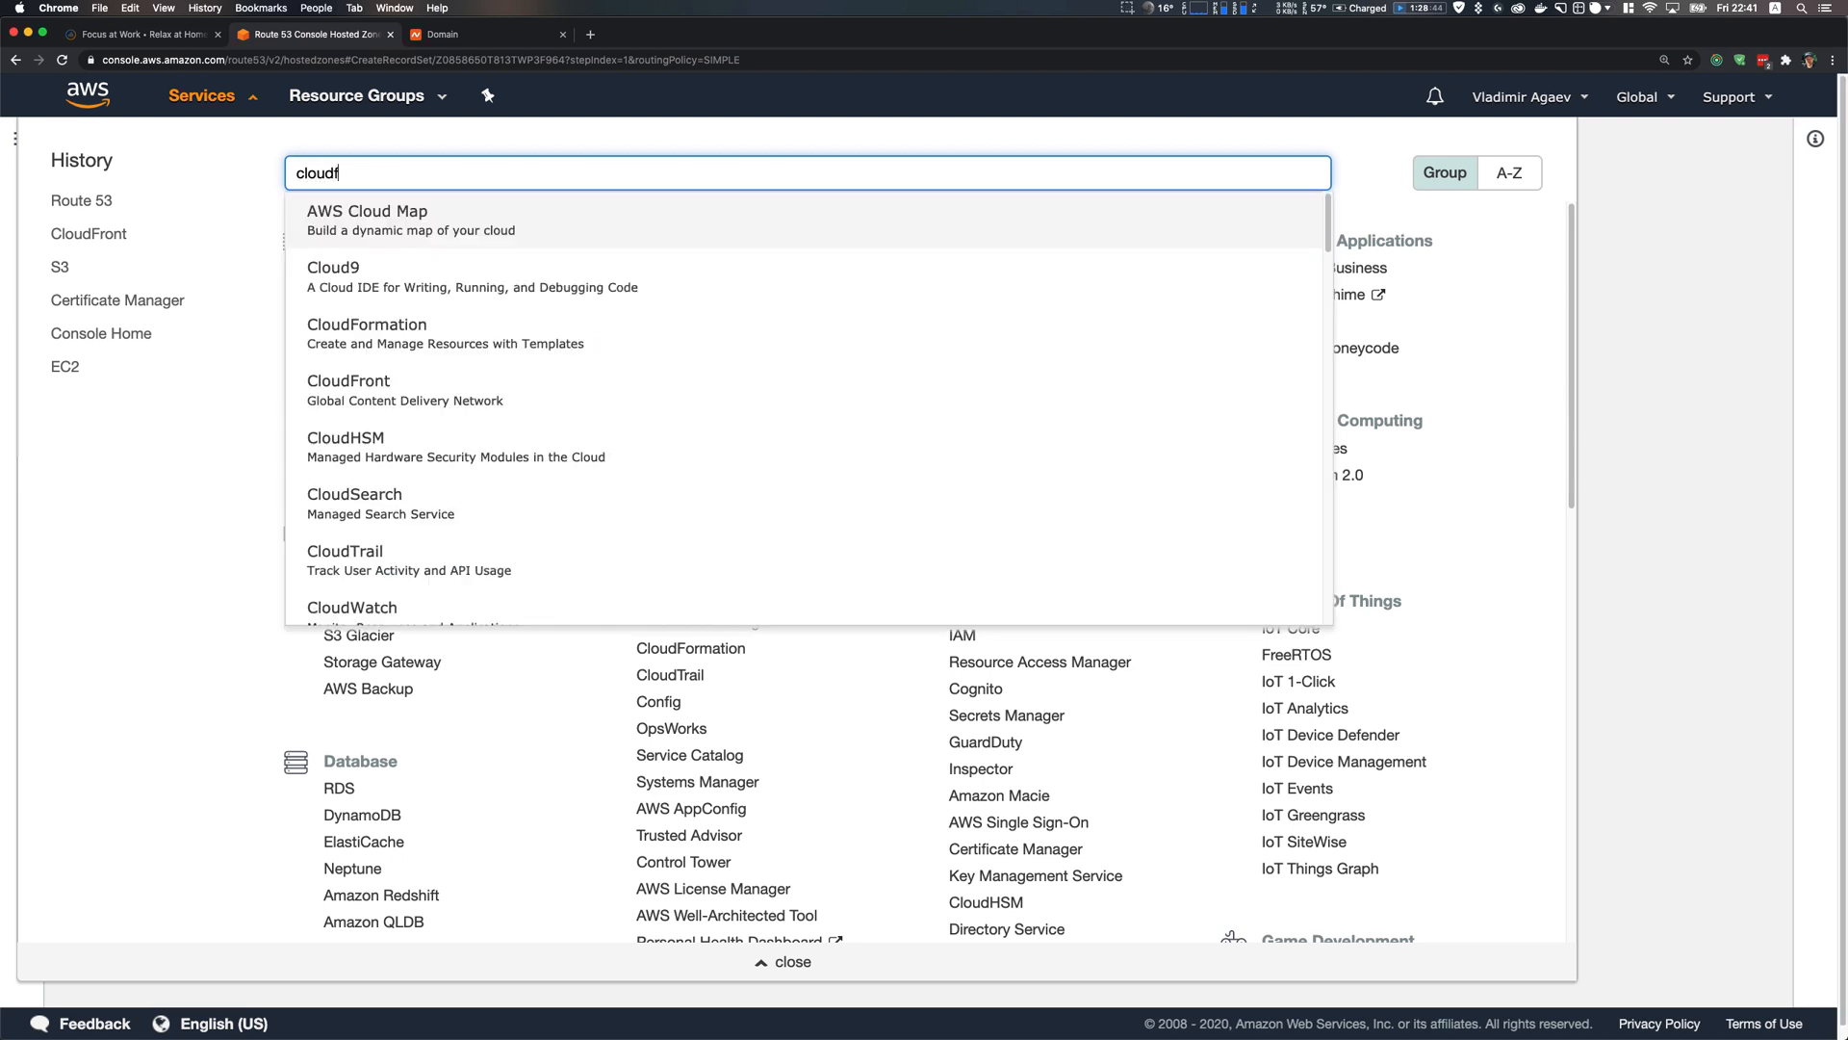
{"action": "type", "text": "r"}
{"action": "left_click", "coordinate": [646, 330]}
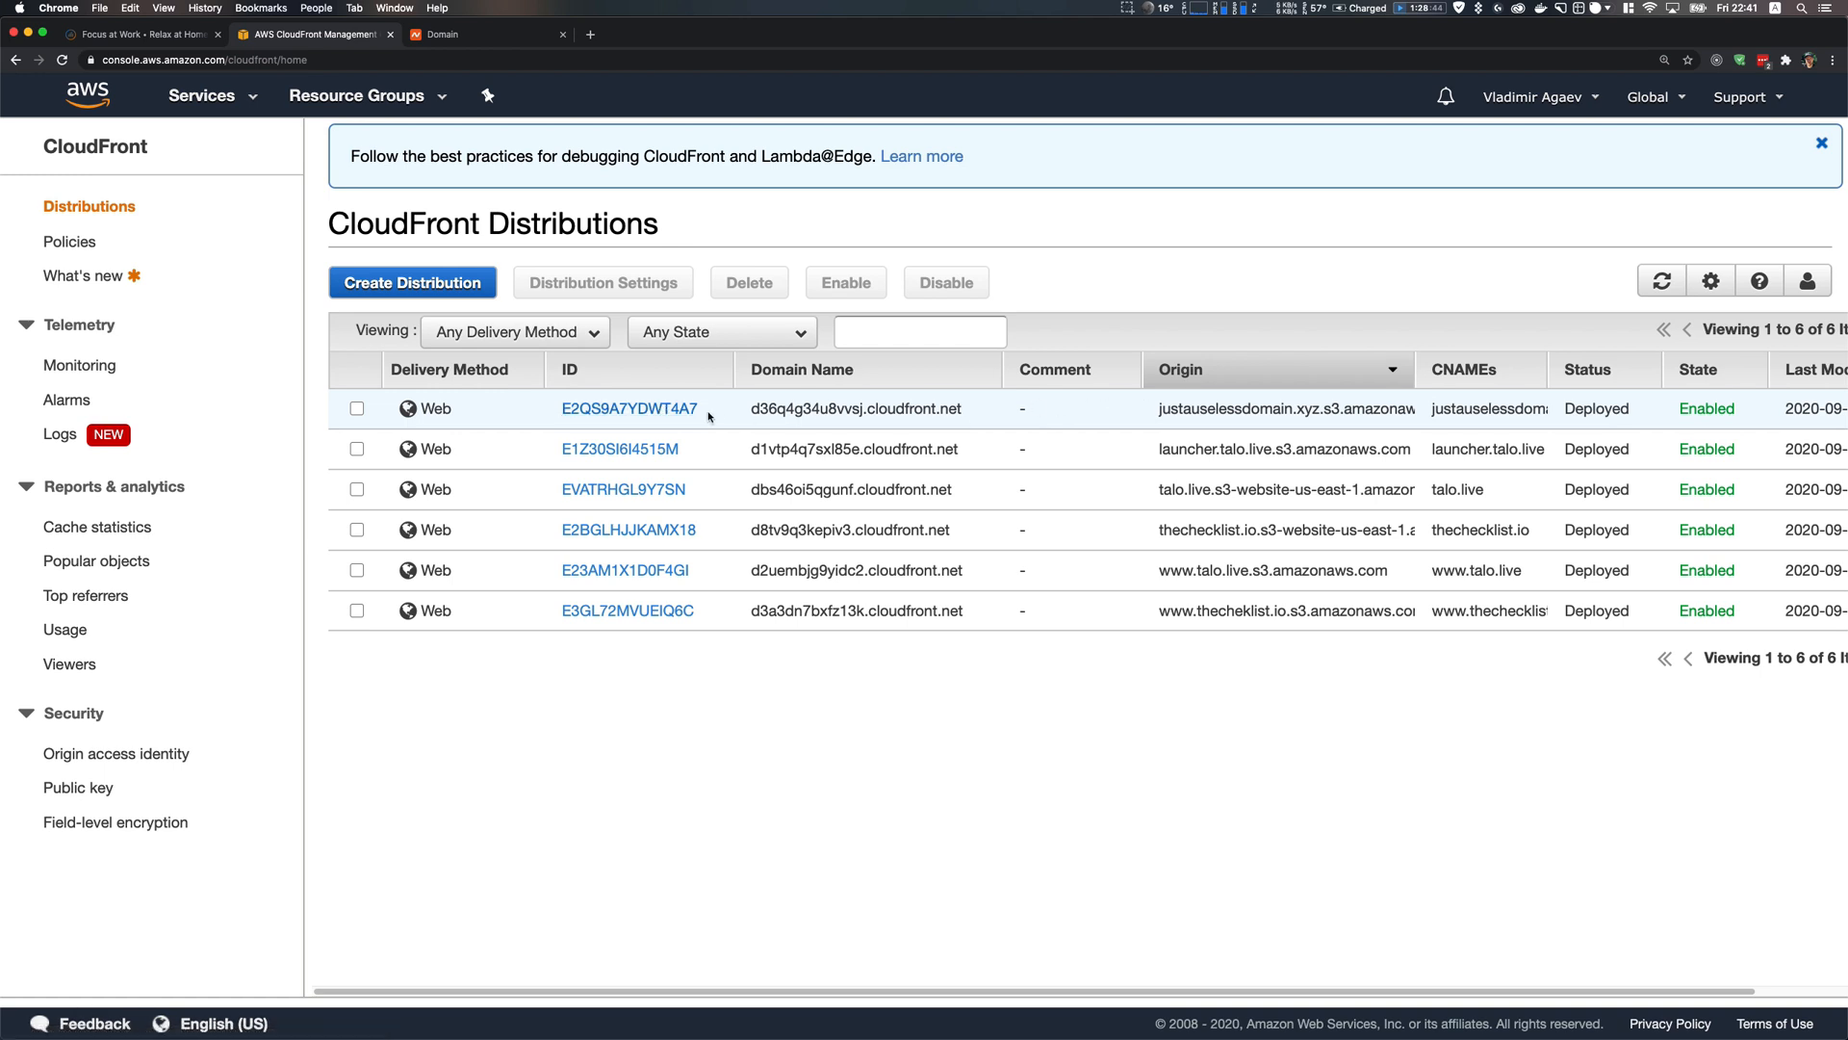
{"action": "left_click", "coordinate": [664, 410]}
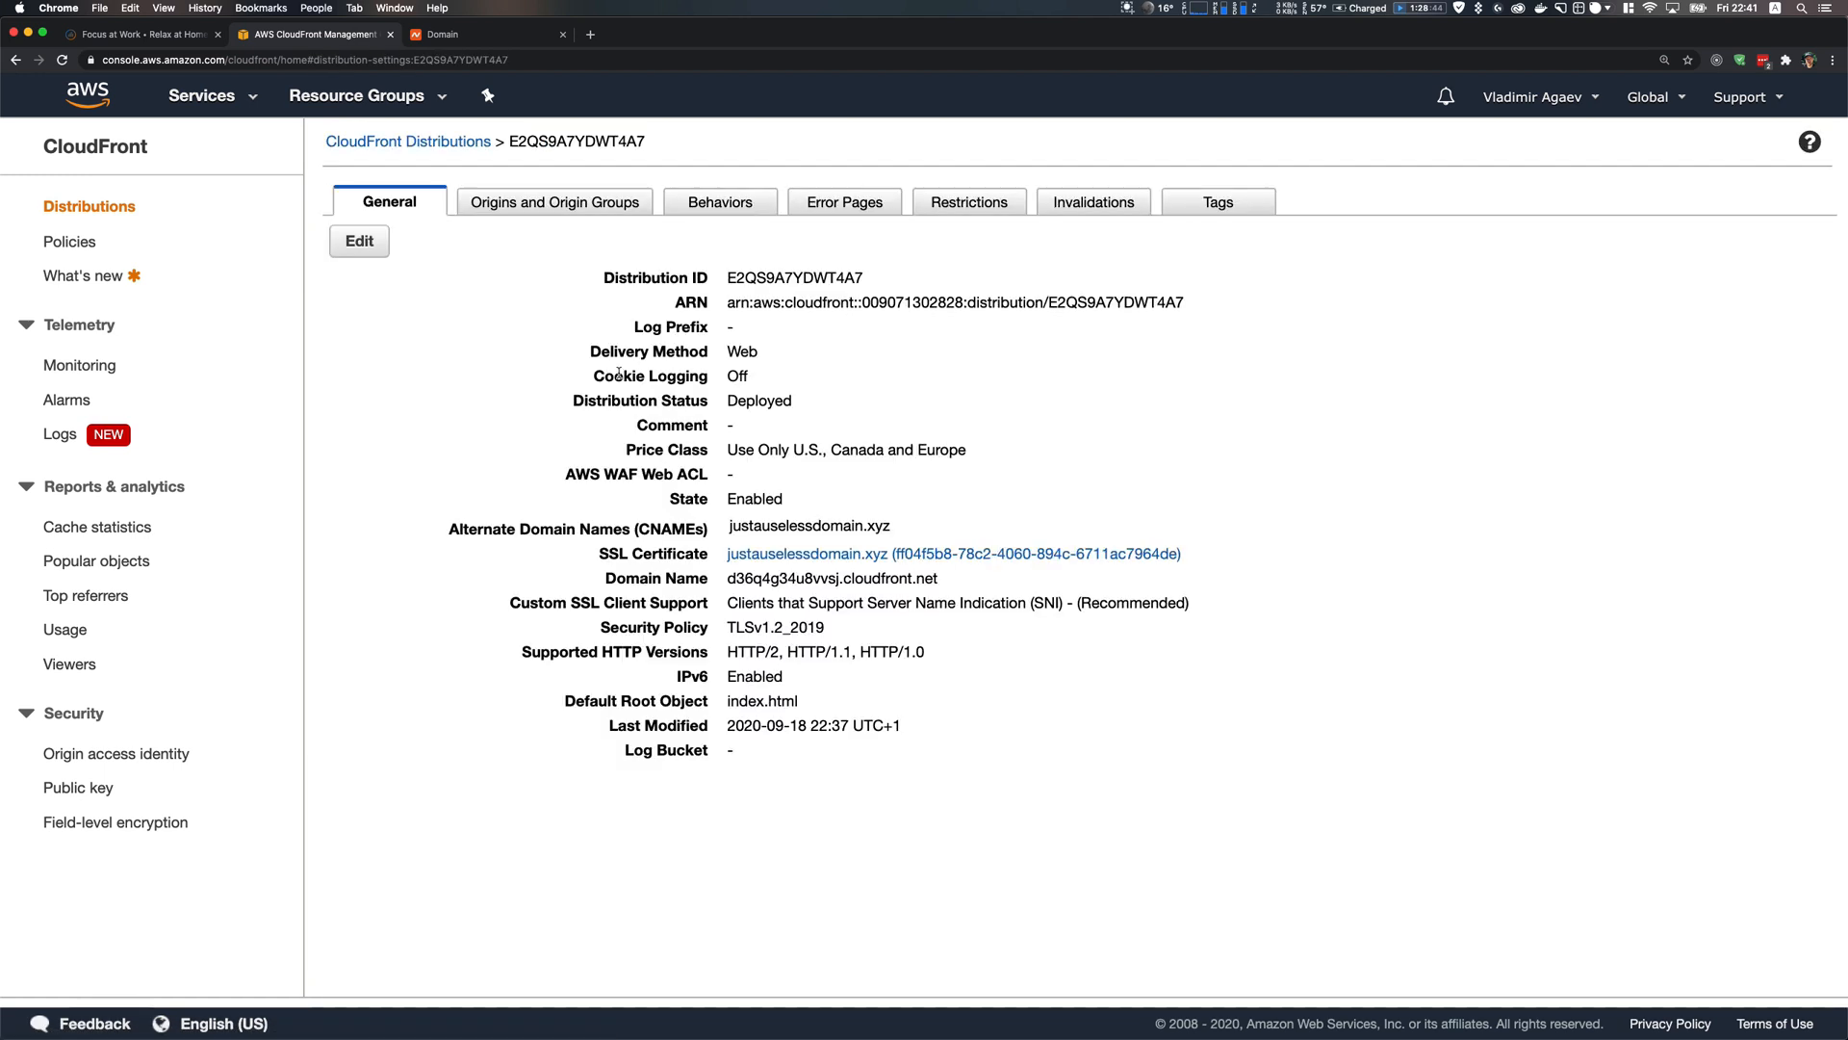
{"action": "left_click", "coordinate": [544, 210]}
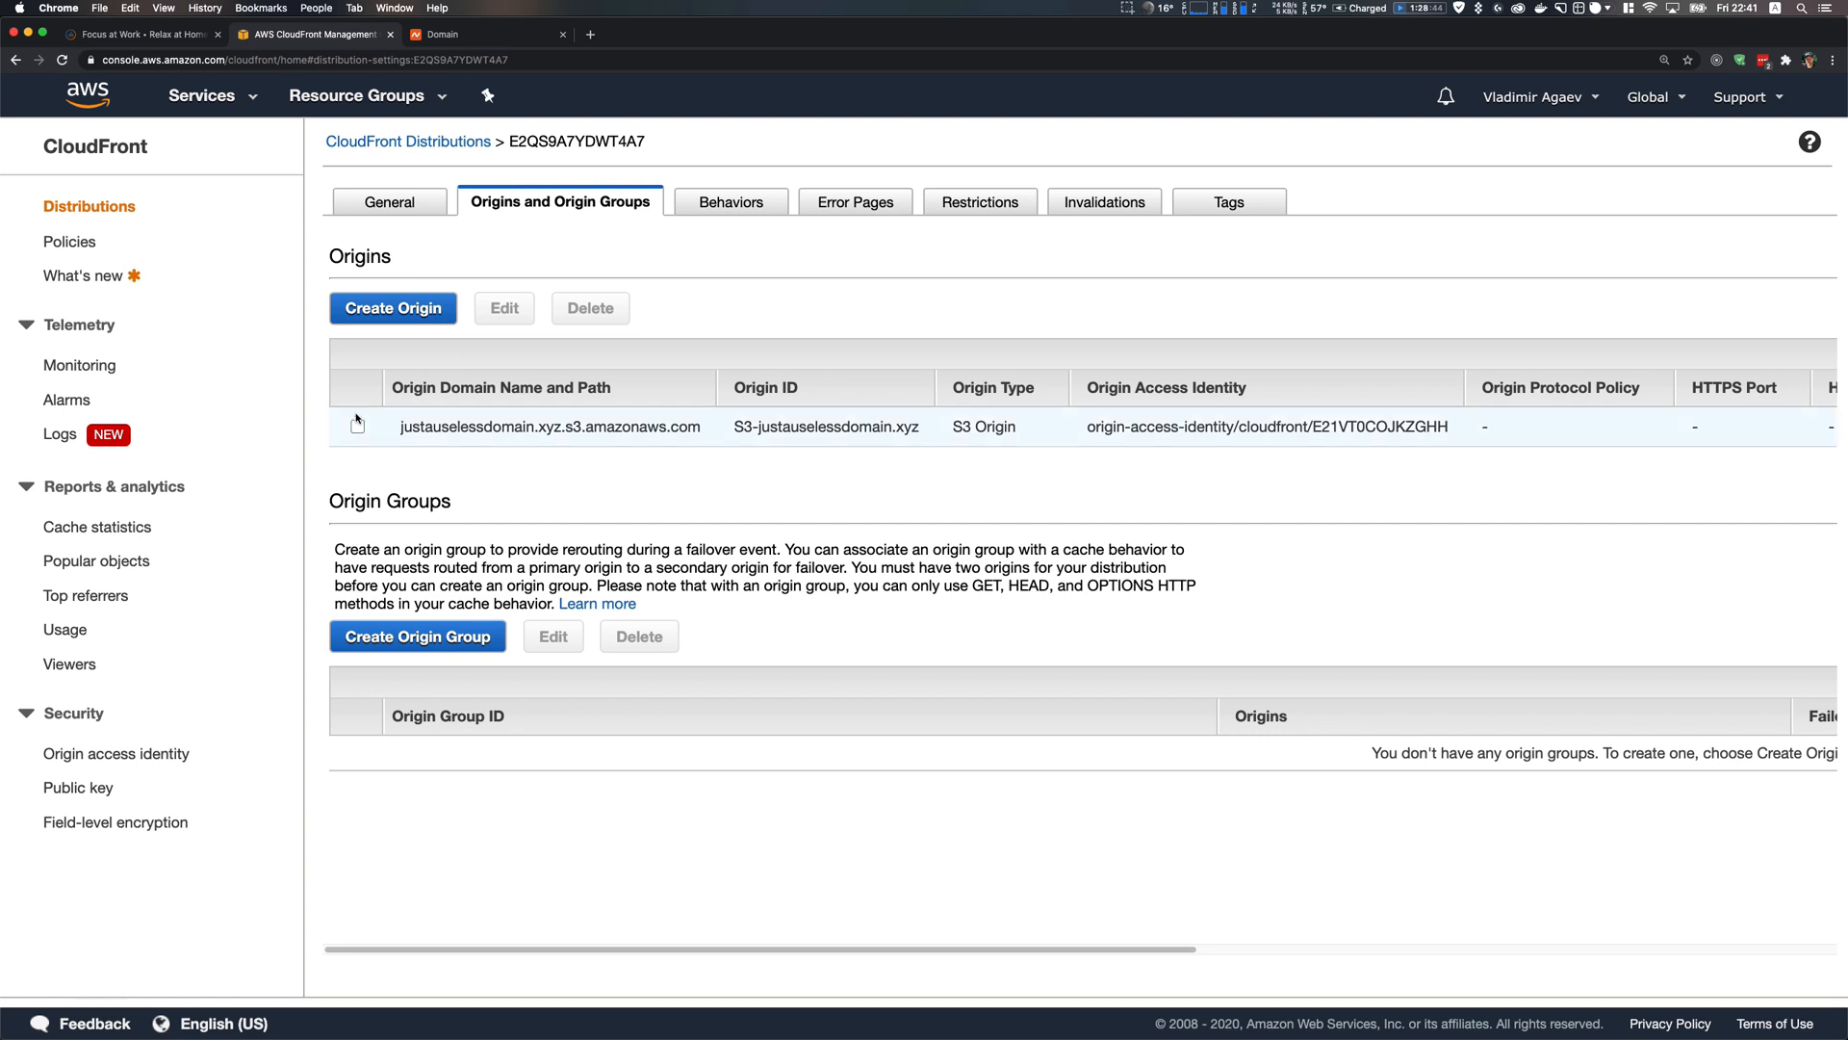
{"action": "left_click", "coordinate": [404, 202]}
{"action": "left_click", "coordinate": [360, 242]}
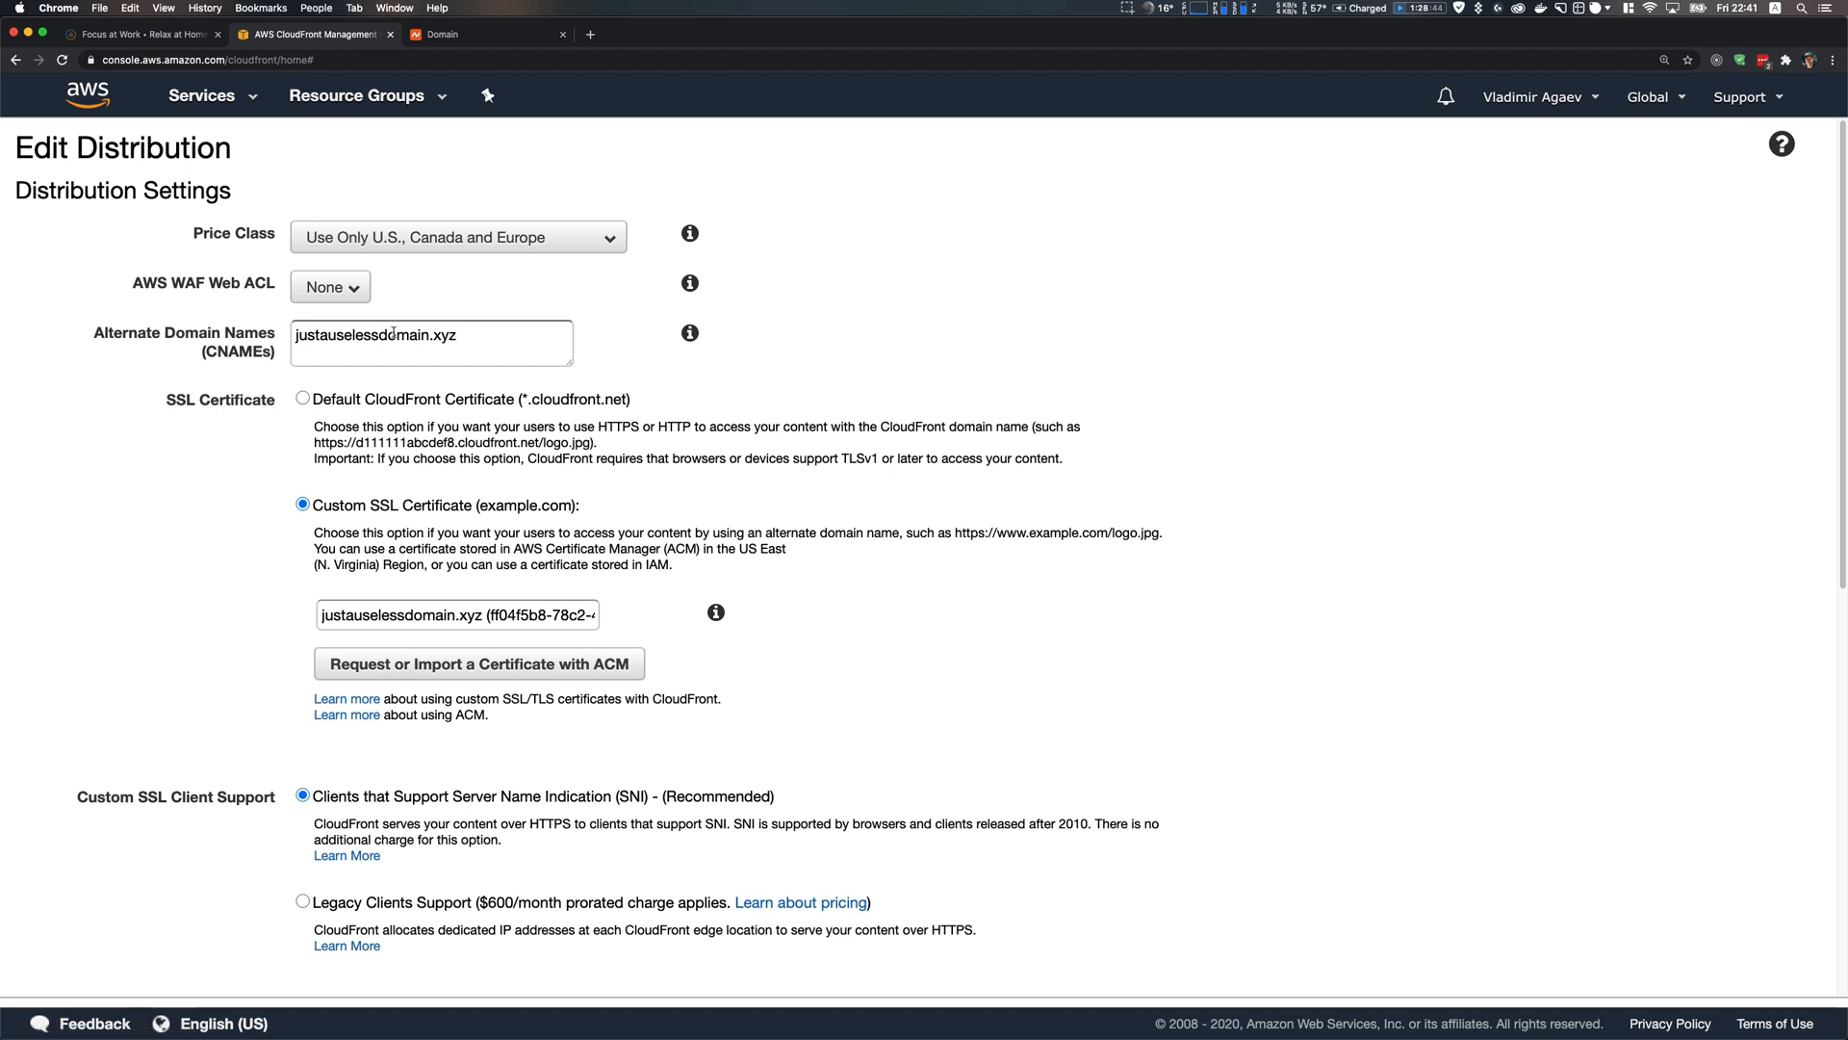
{"action": "left_click", "coordinate": [493, 338]}
{"action": "scroll", "coordinate": [289, 366], "scroll_direction": "down", "scroll_amount": 1}
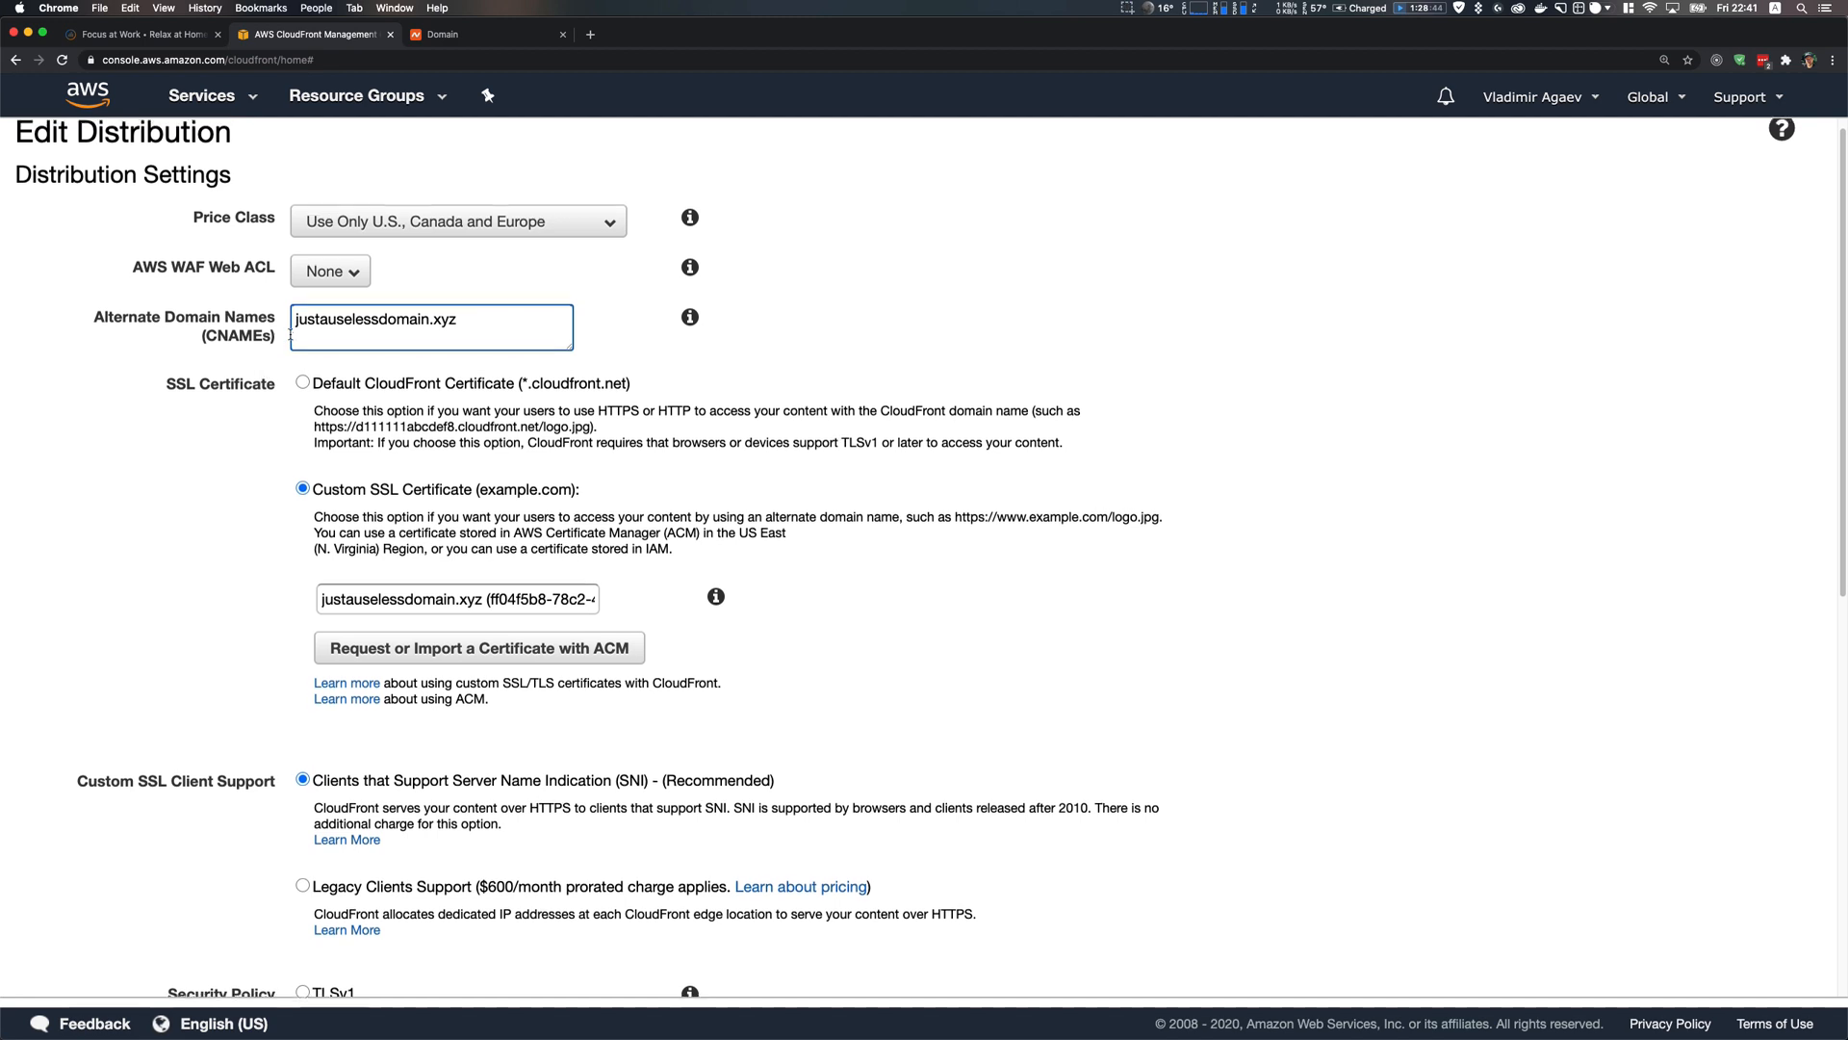
{"action": "scroll", "coordinate": [308, 365], "scroll_direction": "up", "scroll_amount": 1}
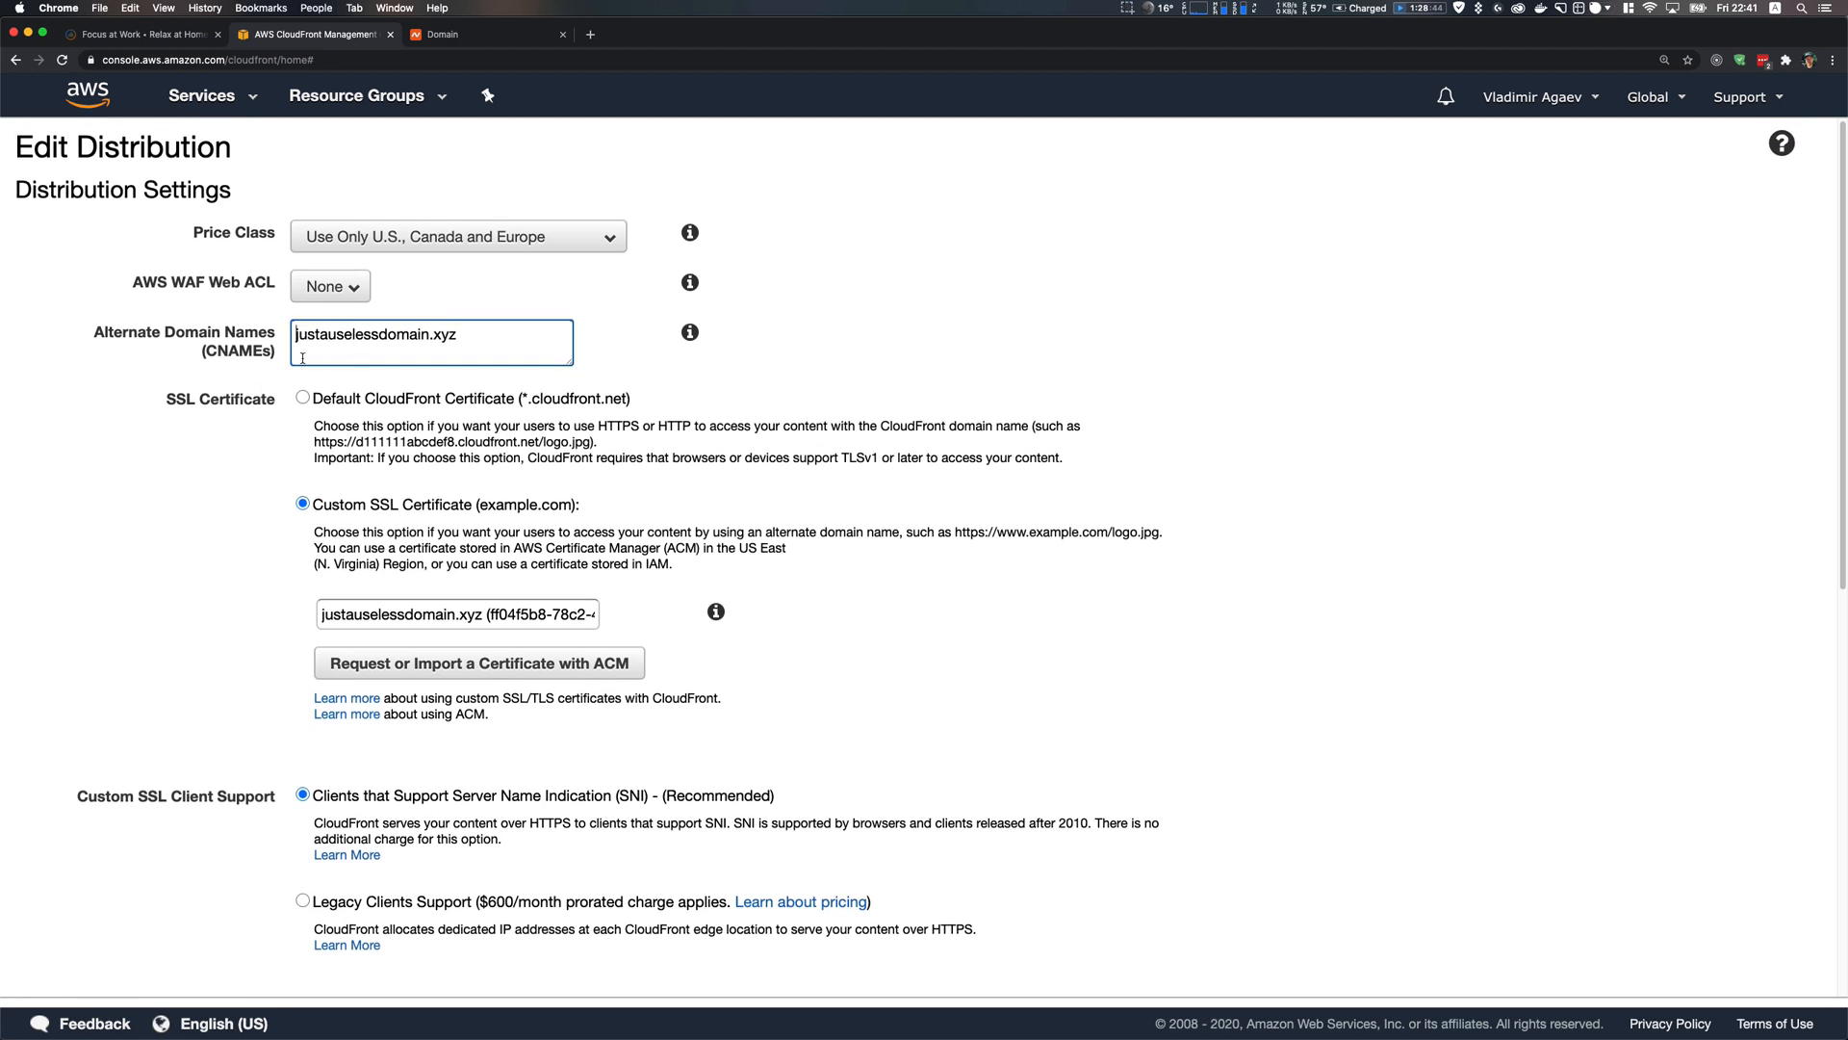
{"action": "type", "text": "www."}
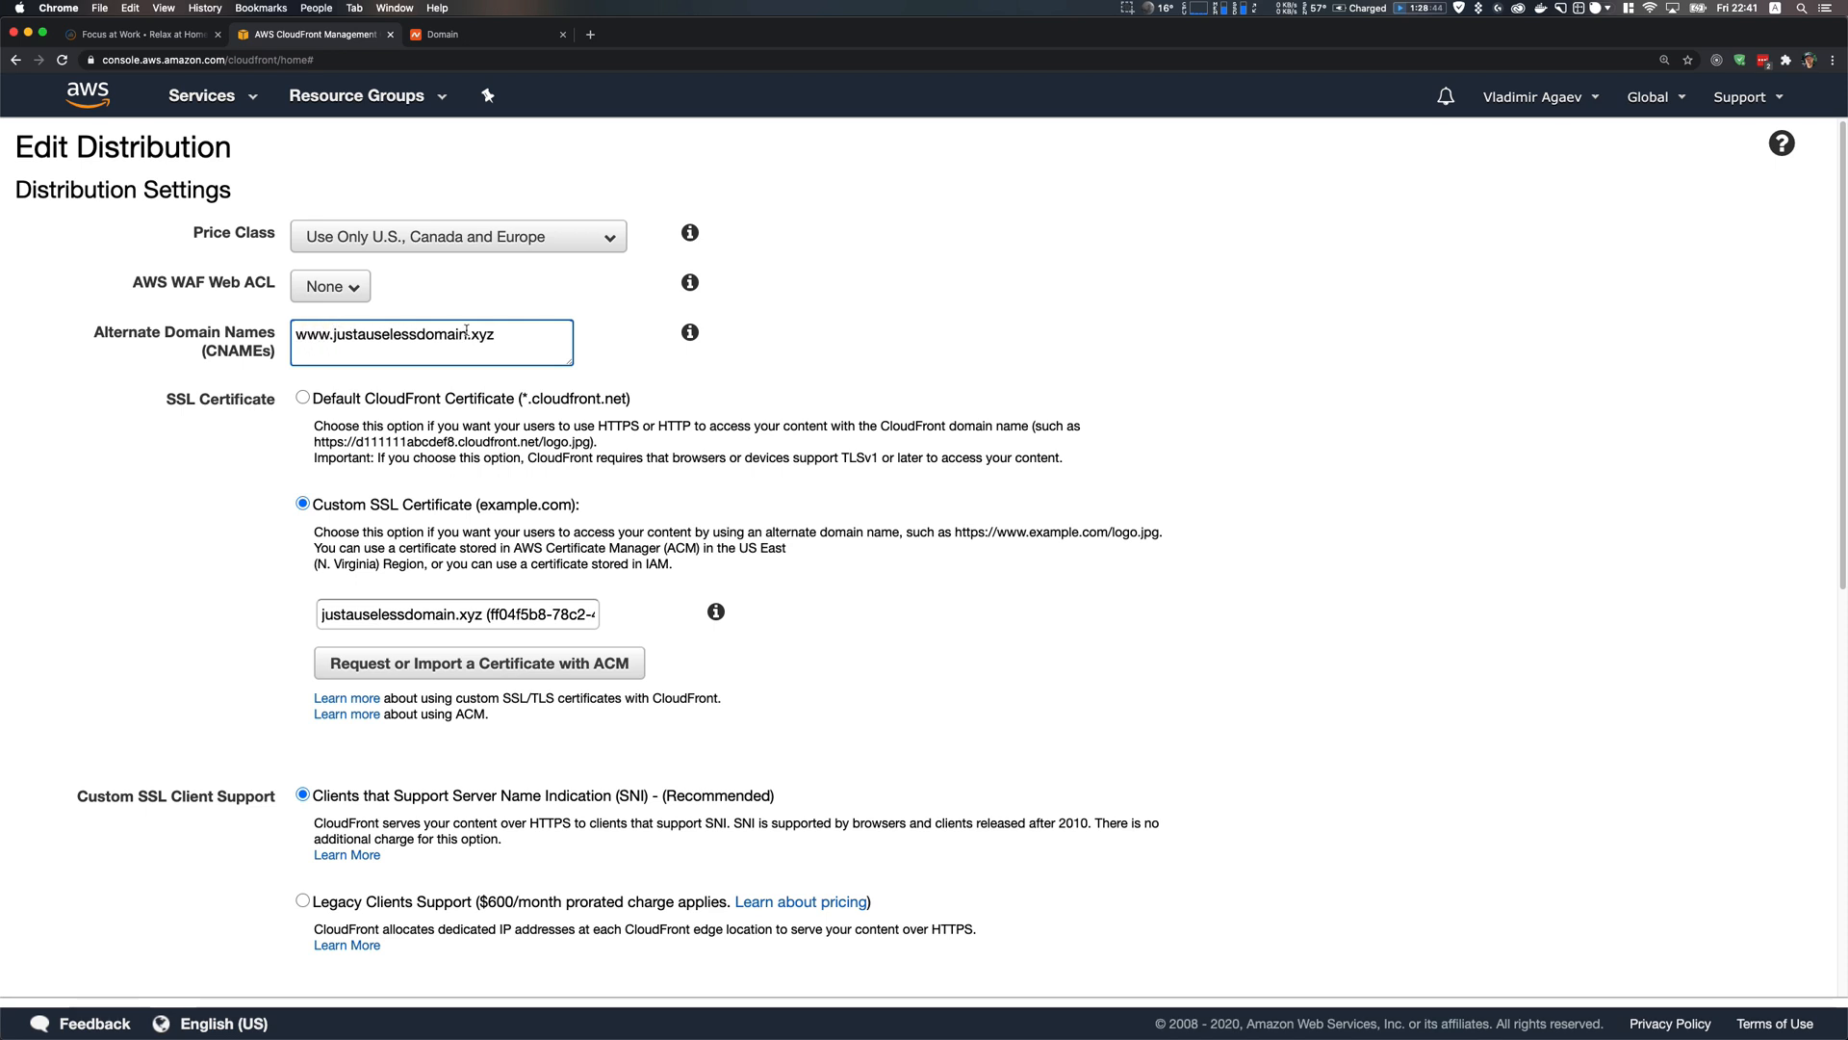
{"action": "scroll", "coordinate": [287, 429], "scroll_direction": "down", "scroll_amount": 1}
{"action": "left_click", "coordinate": [376, 584]}
{"action": "left_click", "coordinate": [371, 641]}
{"action": "scroll", "coordinate": [370, 640], "scroll_direction": "down", "scroll_amount": 10}
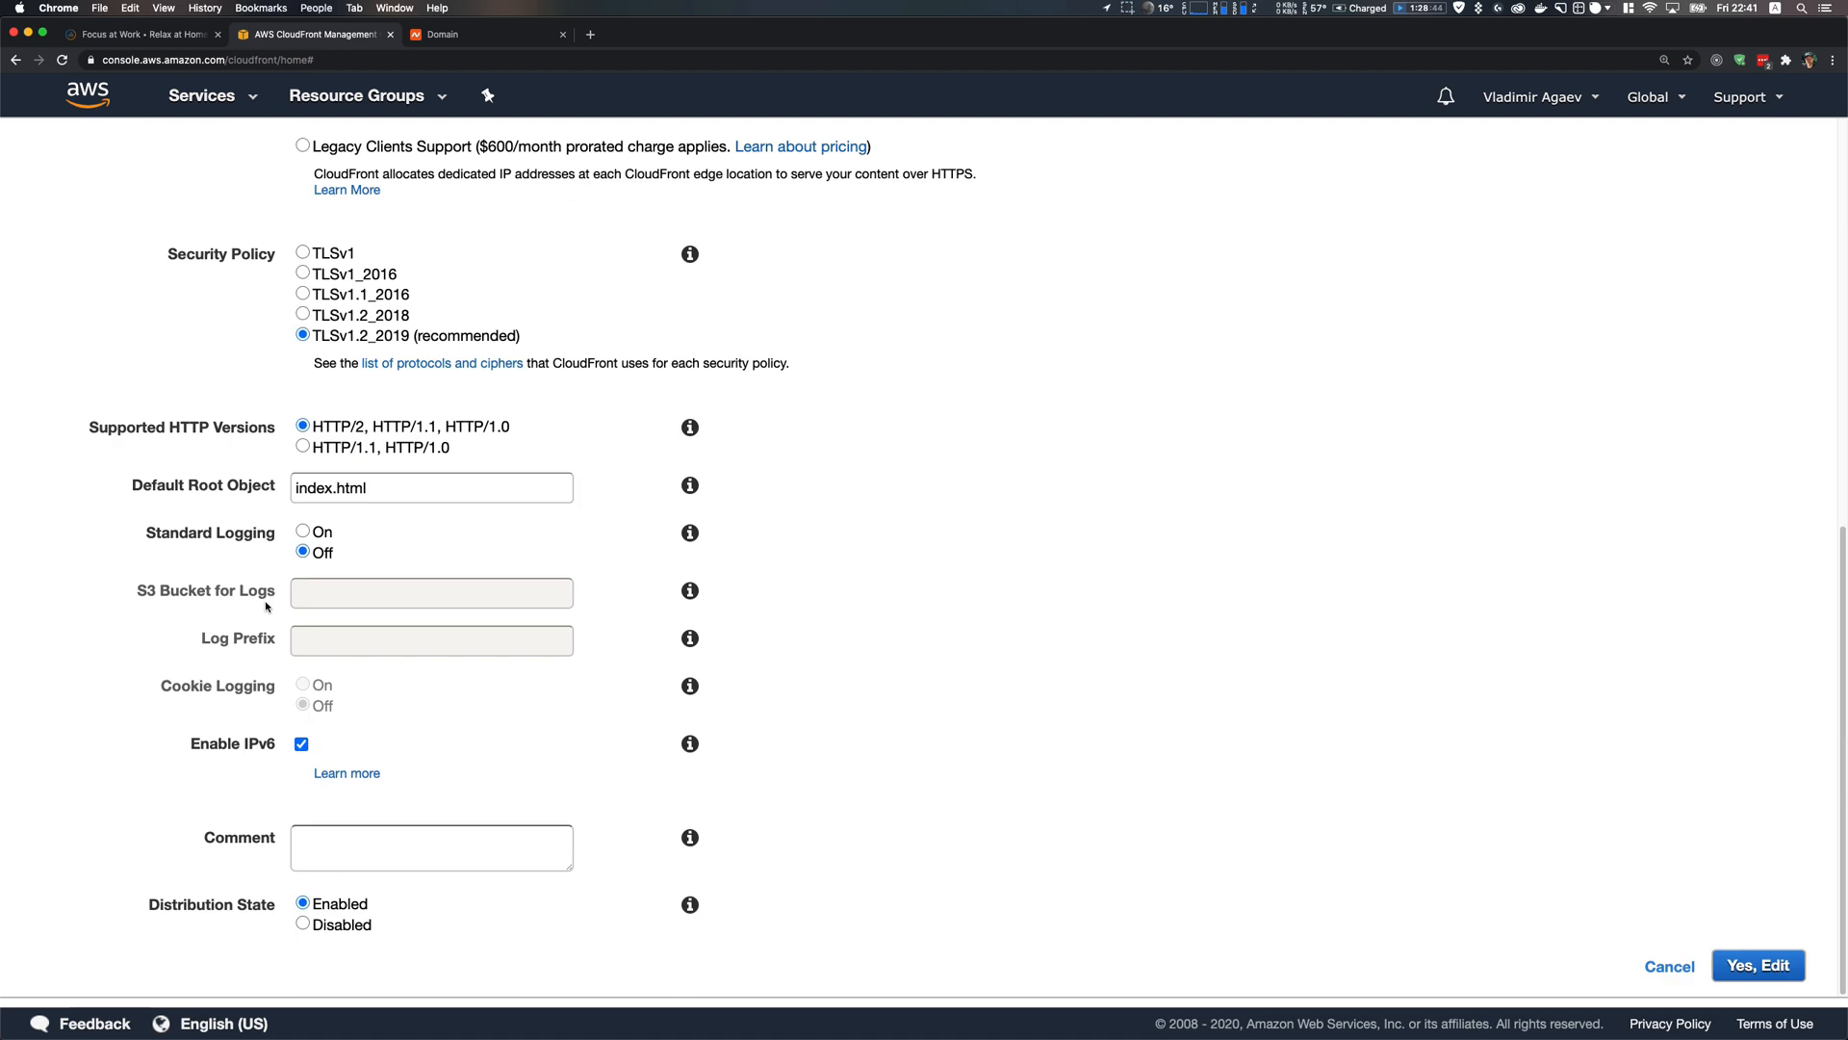
{"action": "left_click", "coordinate": [1762, 966]}
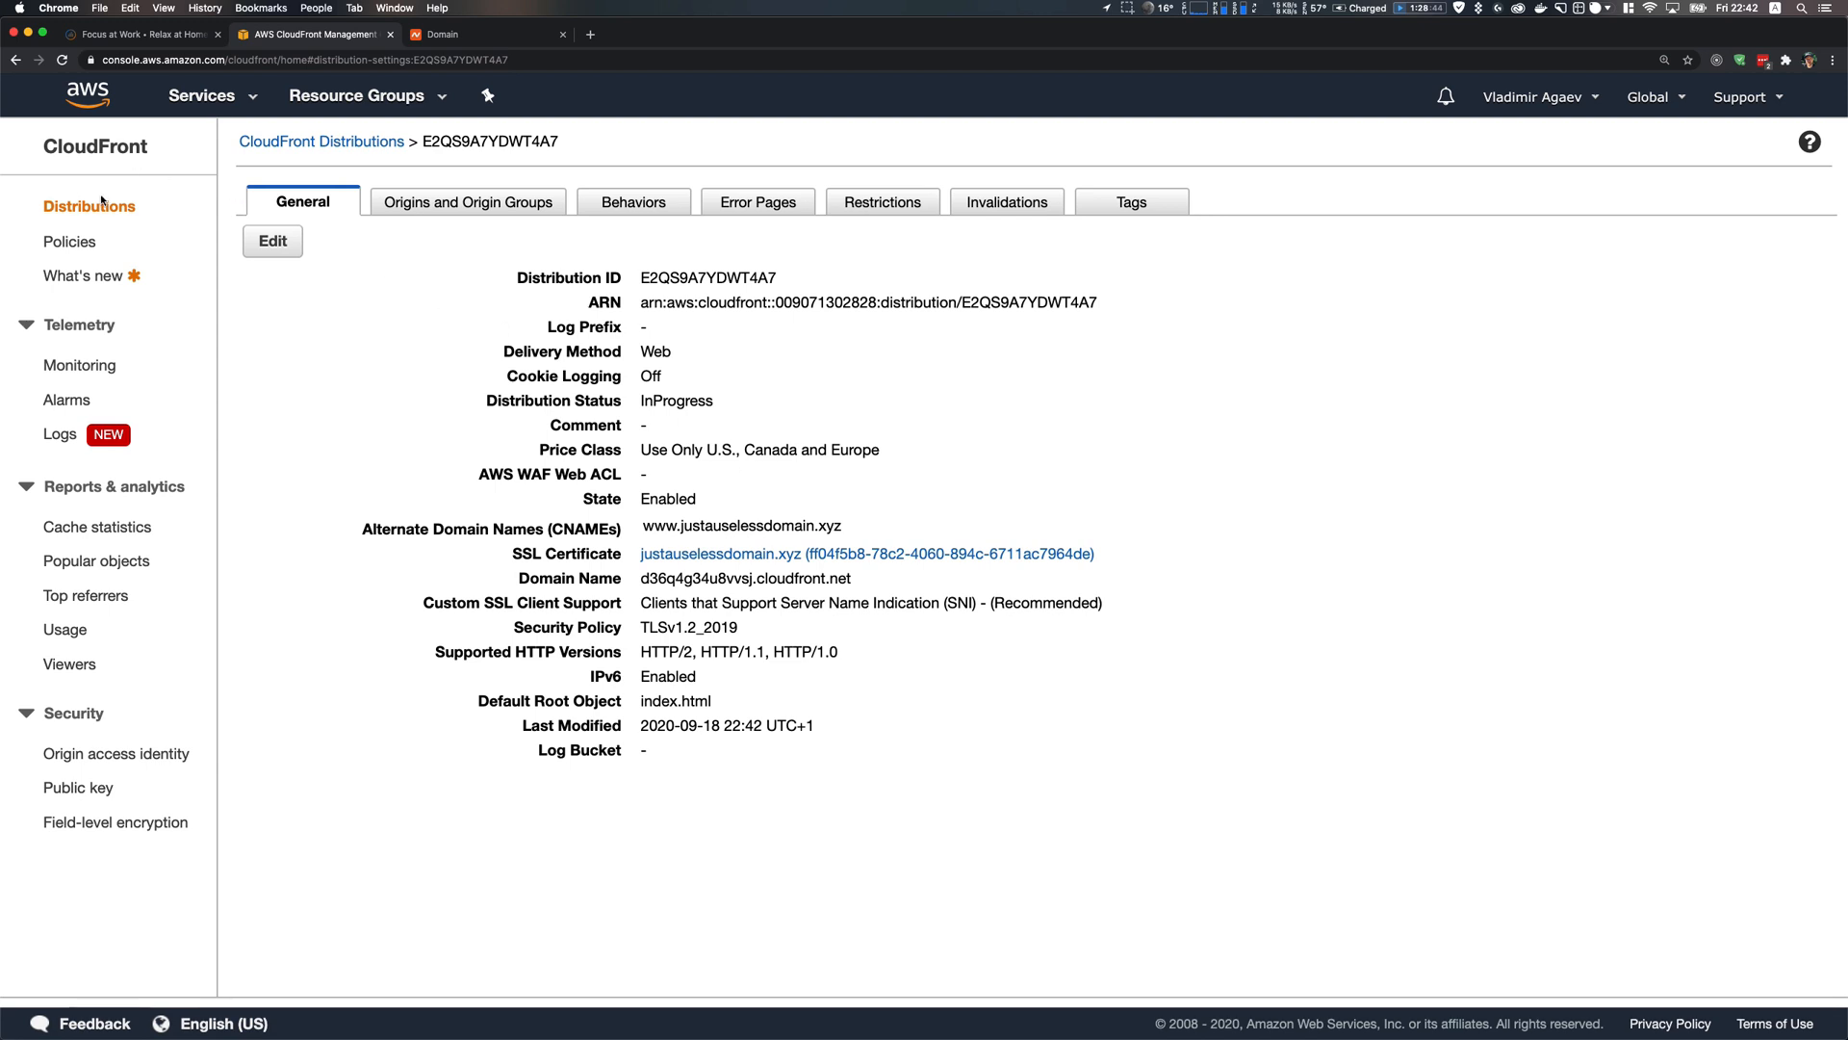
Leave the distribution's settings and open the records of the justauselessdomain.xyz hosted zone in Route 53
{"action": "left_click", "coordinate": [101, 205]}
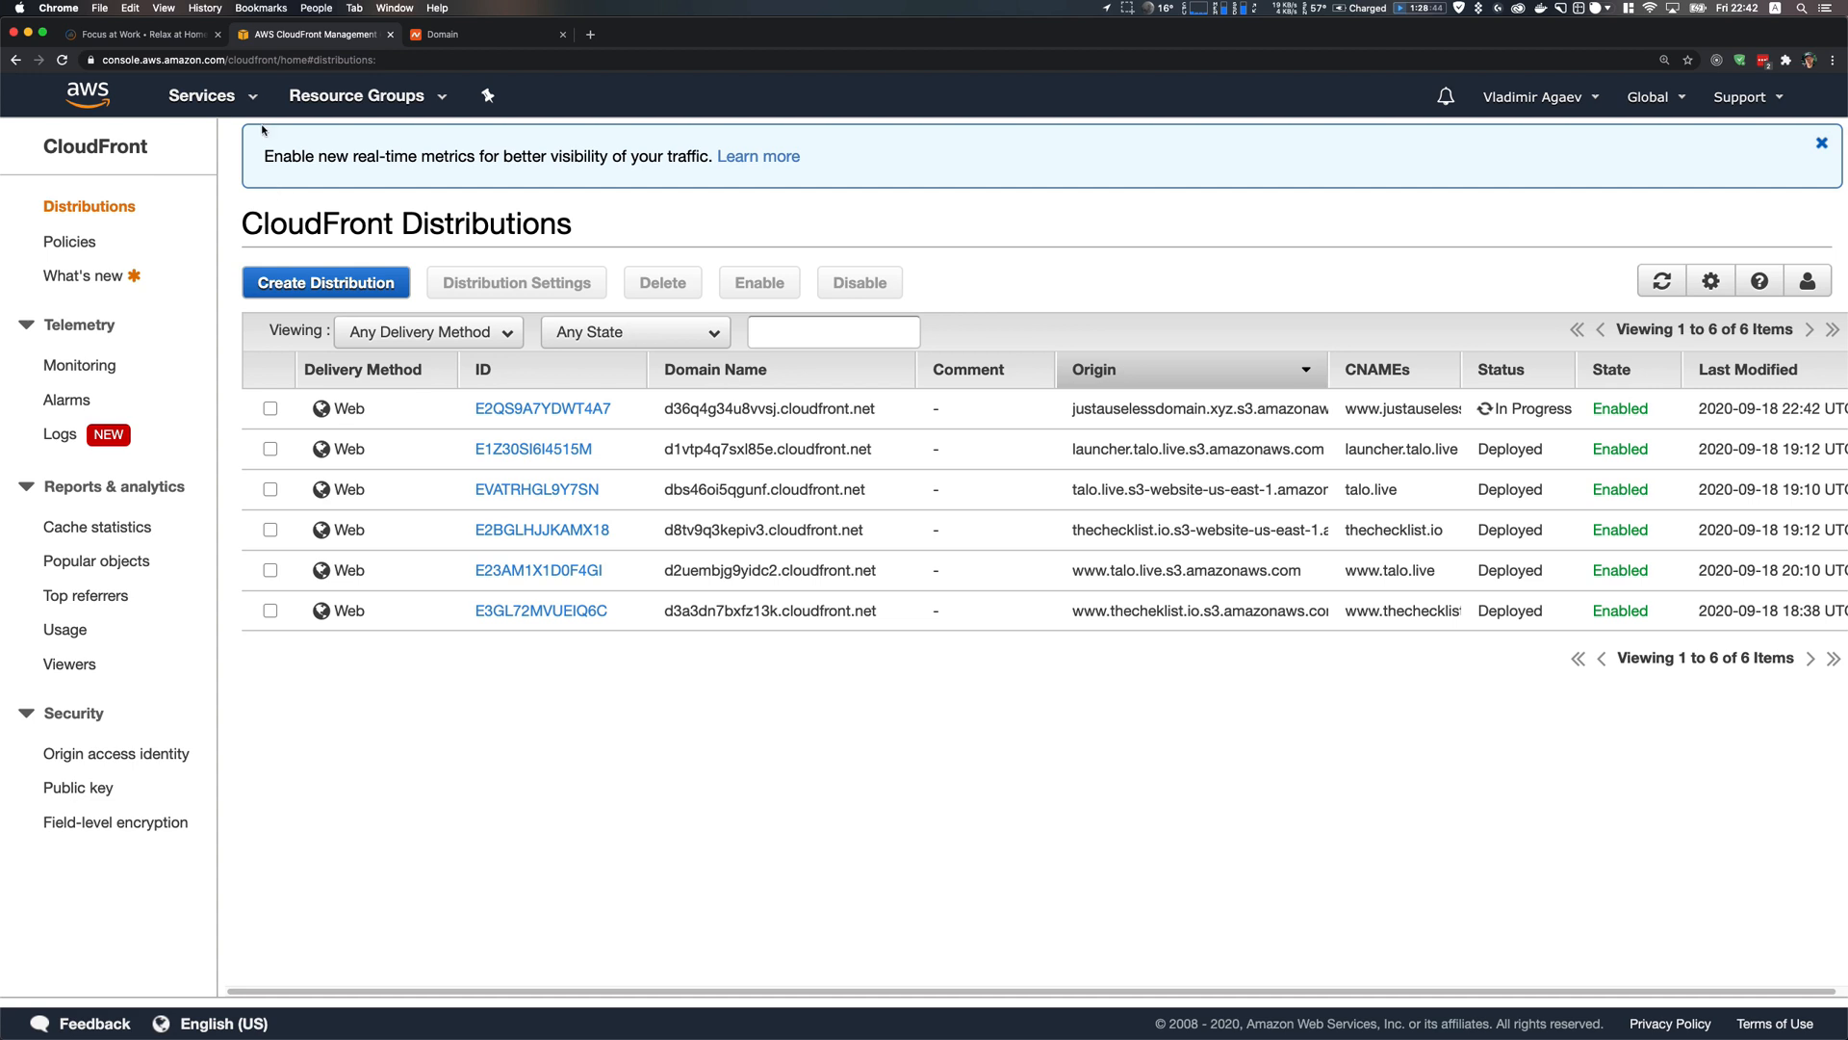
{"action": "left_click", "coordinate": [206, 95]}
{"action": "type", "text": "rout"}
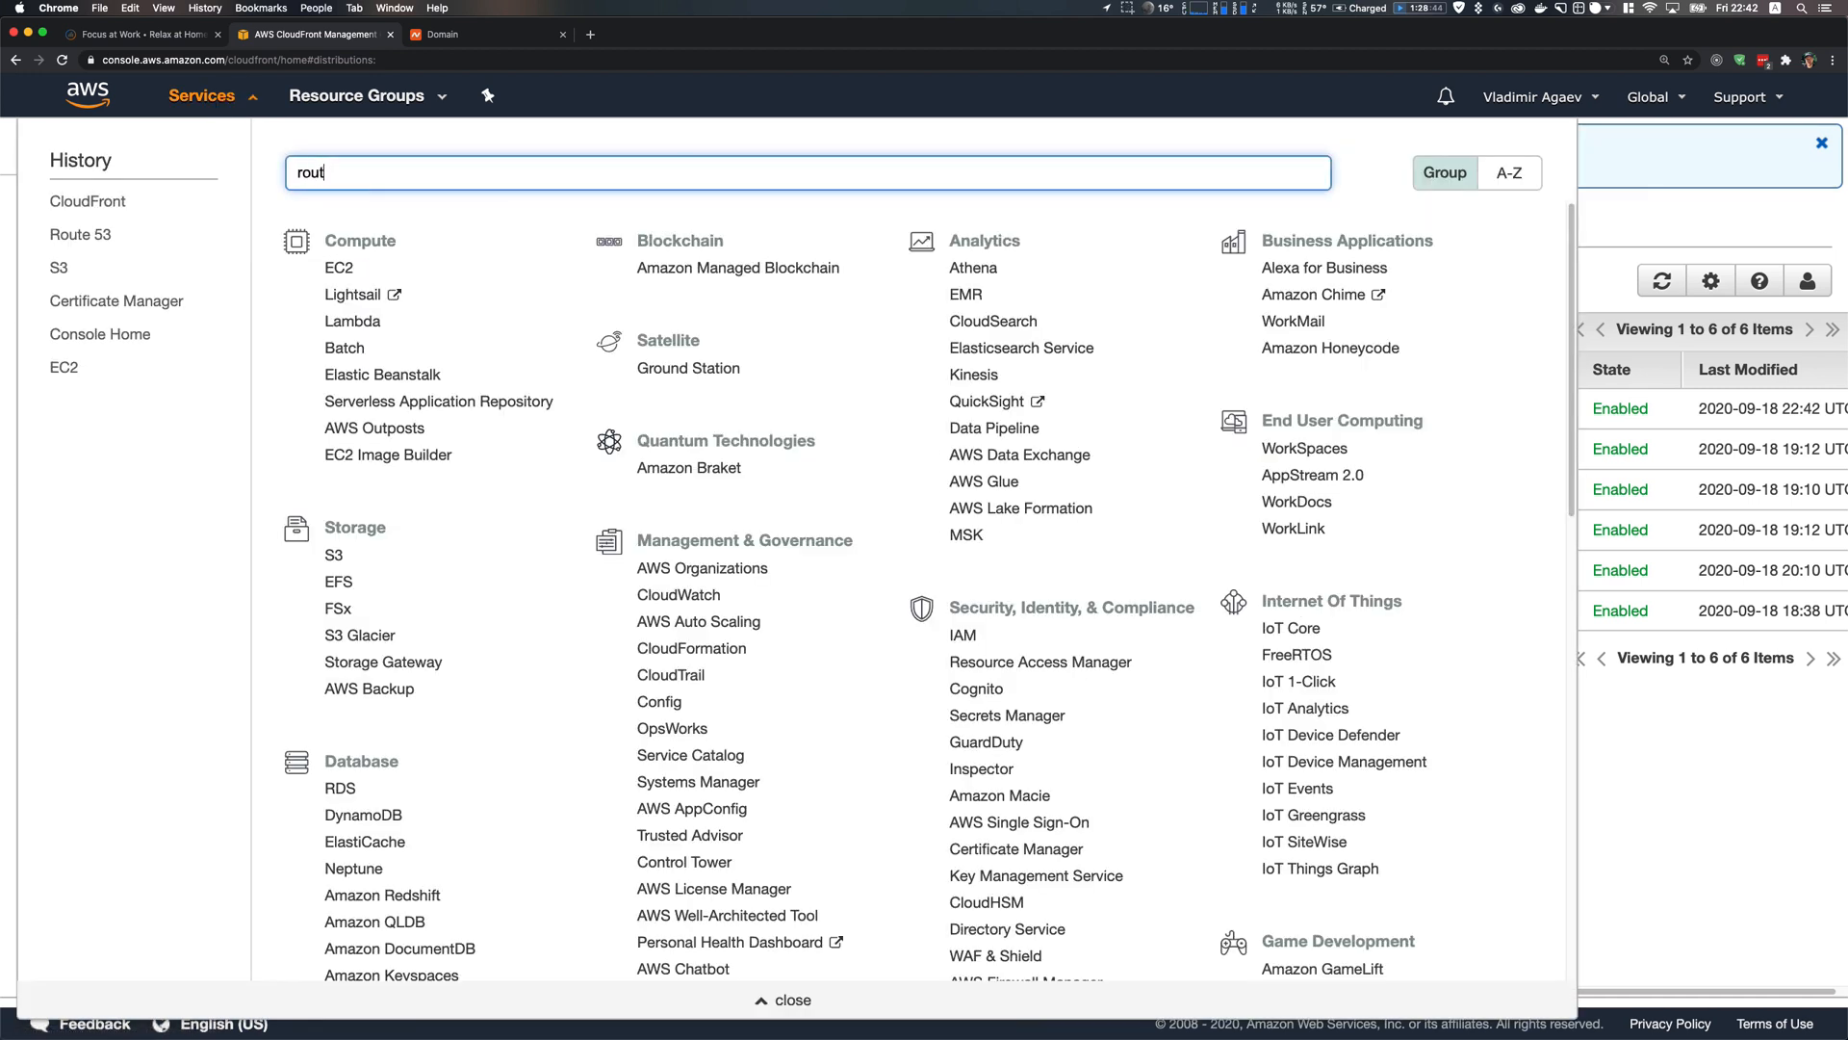
{"action": "type", "text": "e"}
{"action": "left_click", "coordinate": [377, 231]}
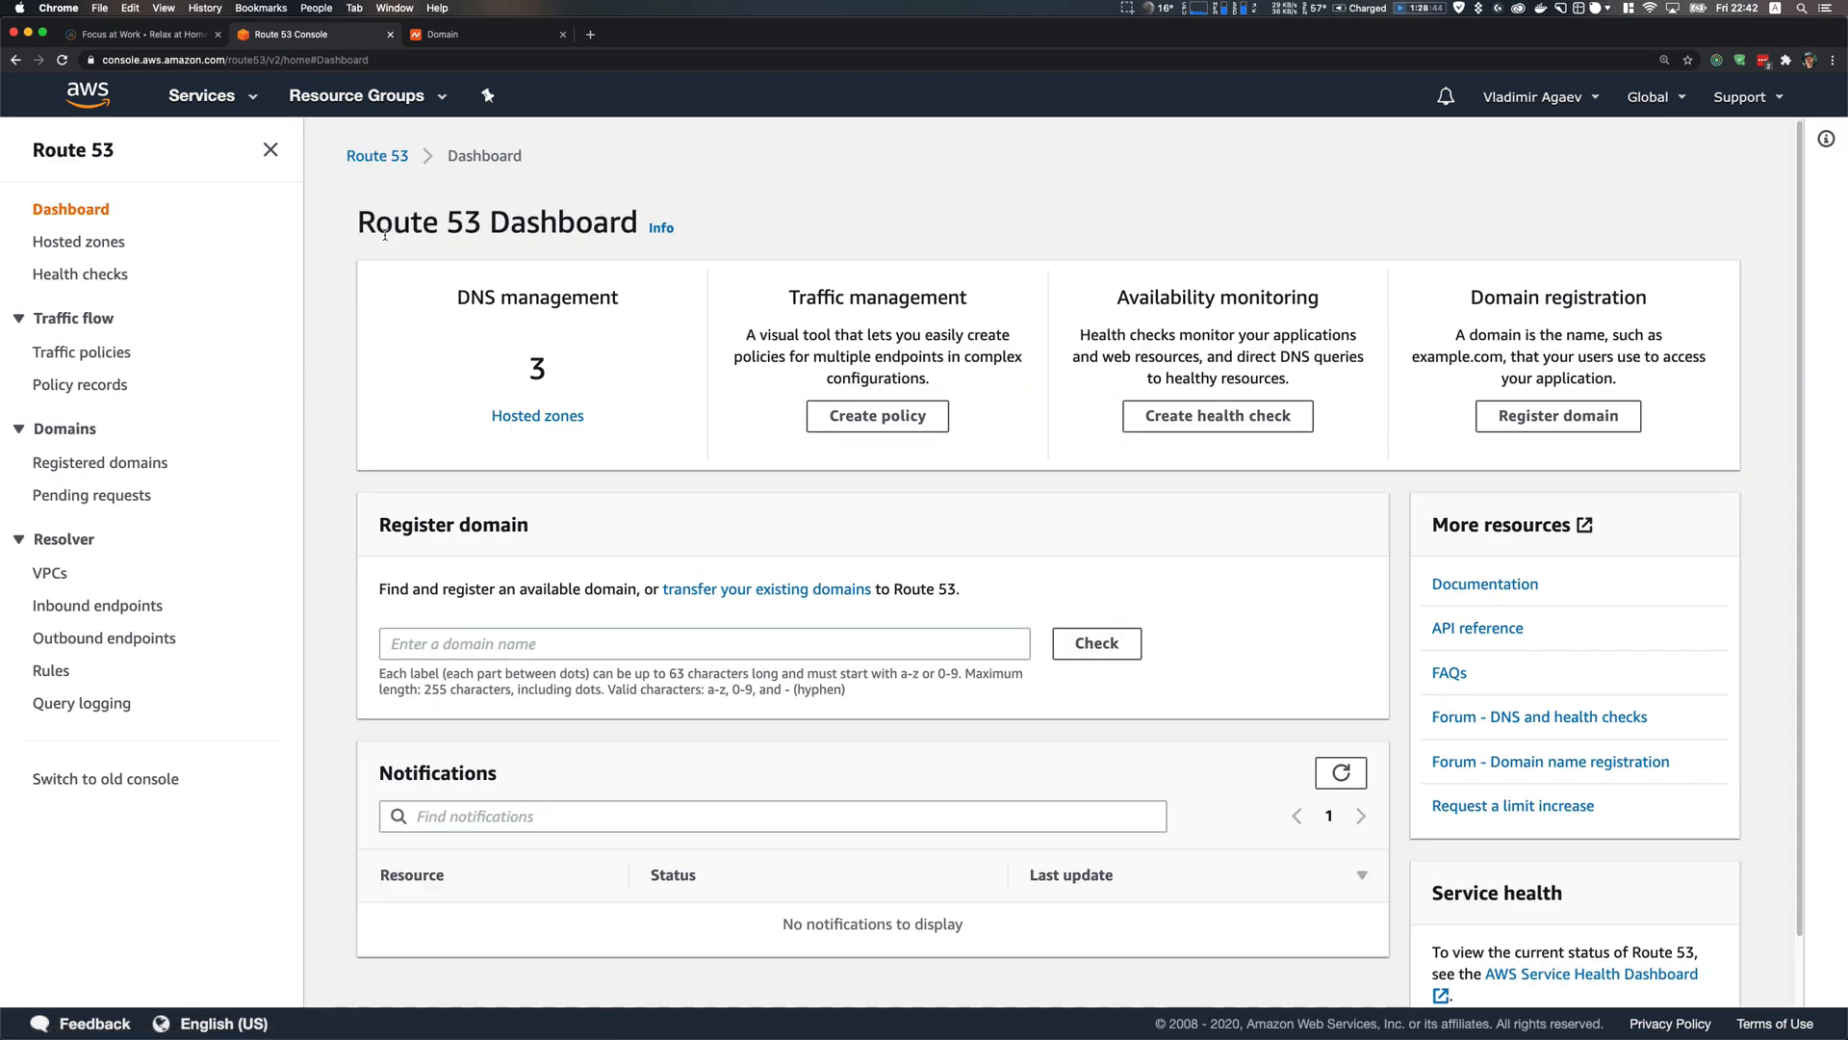
{"action": "left_click", "coordinate": [532, 420]}
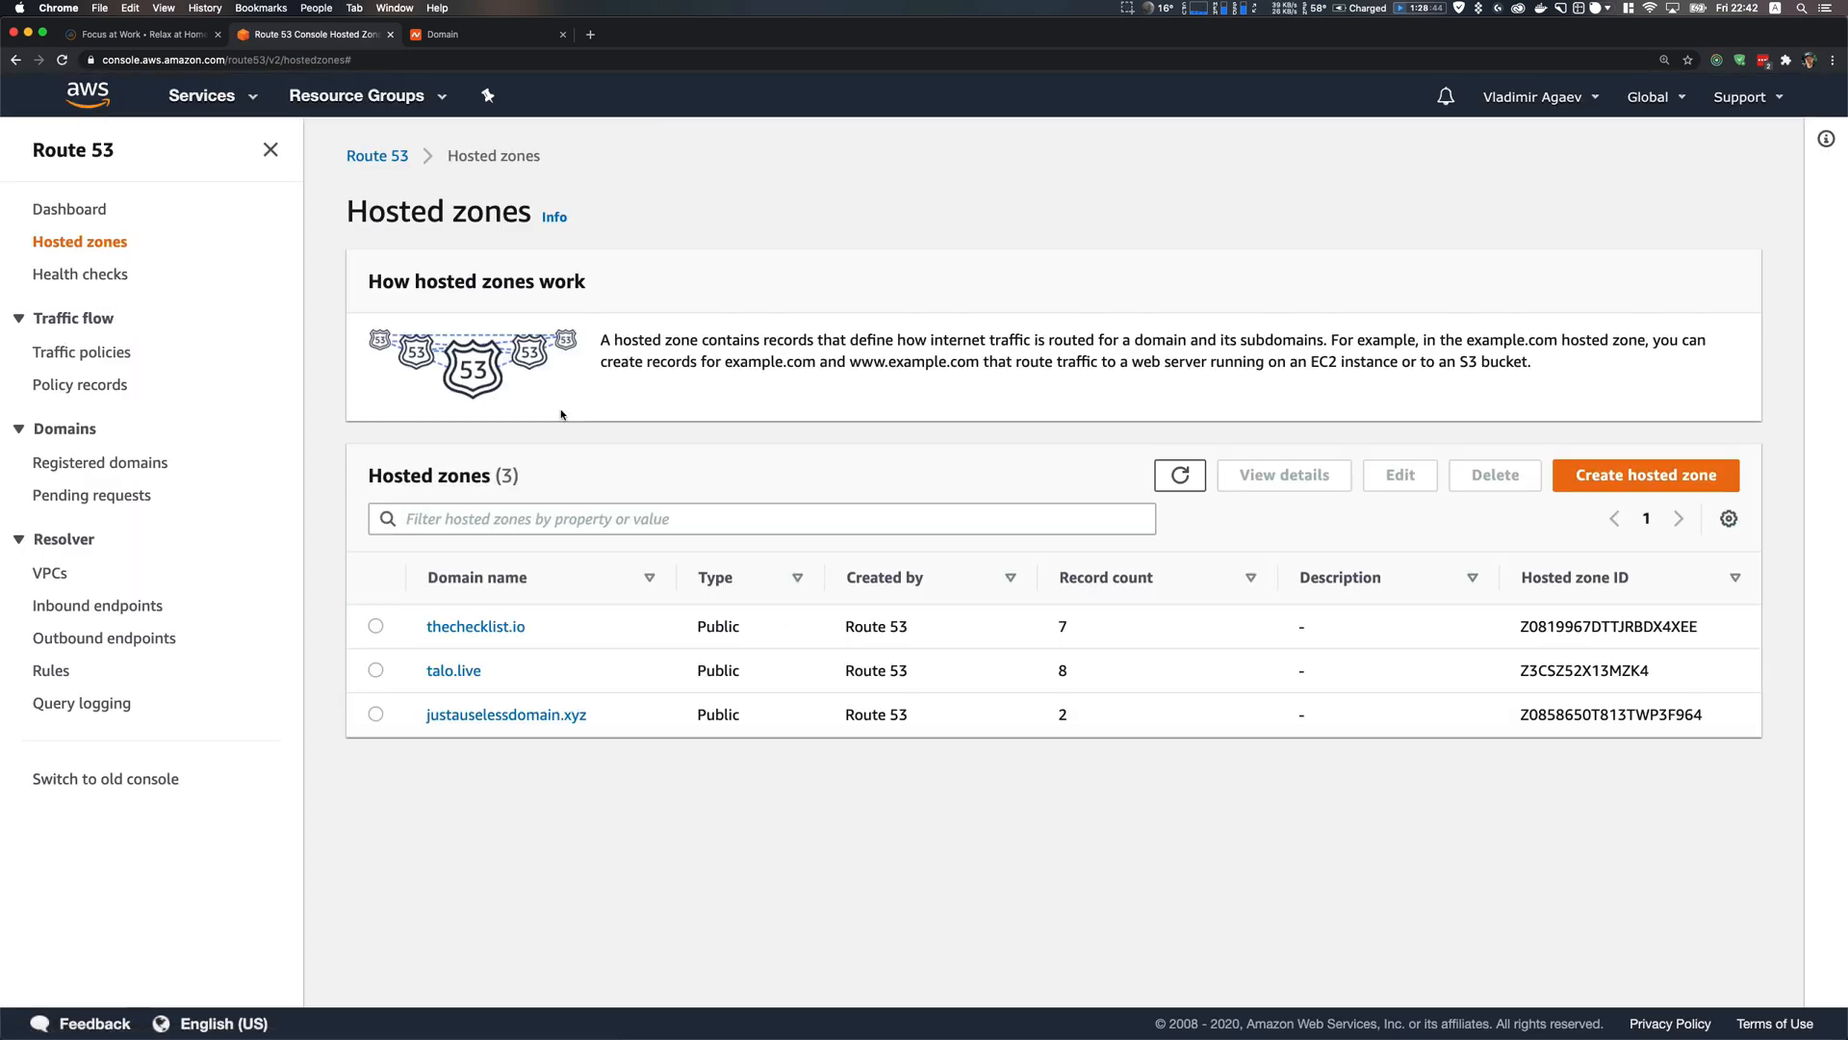
{"action": "left_click", "coordinate": [553, 714]}
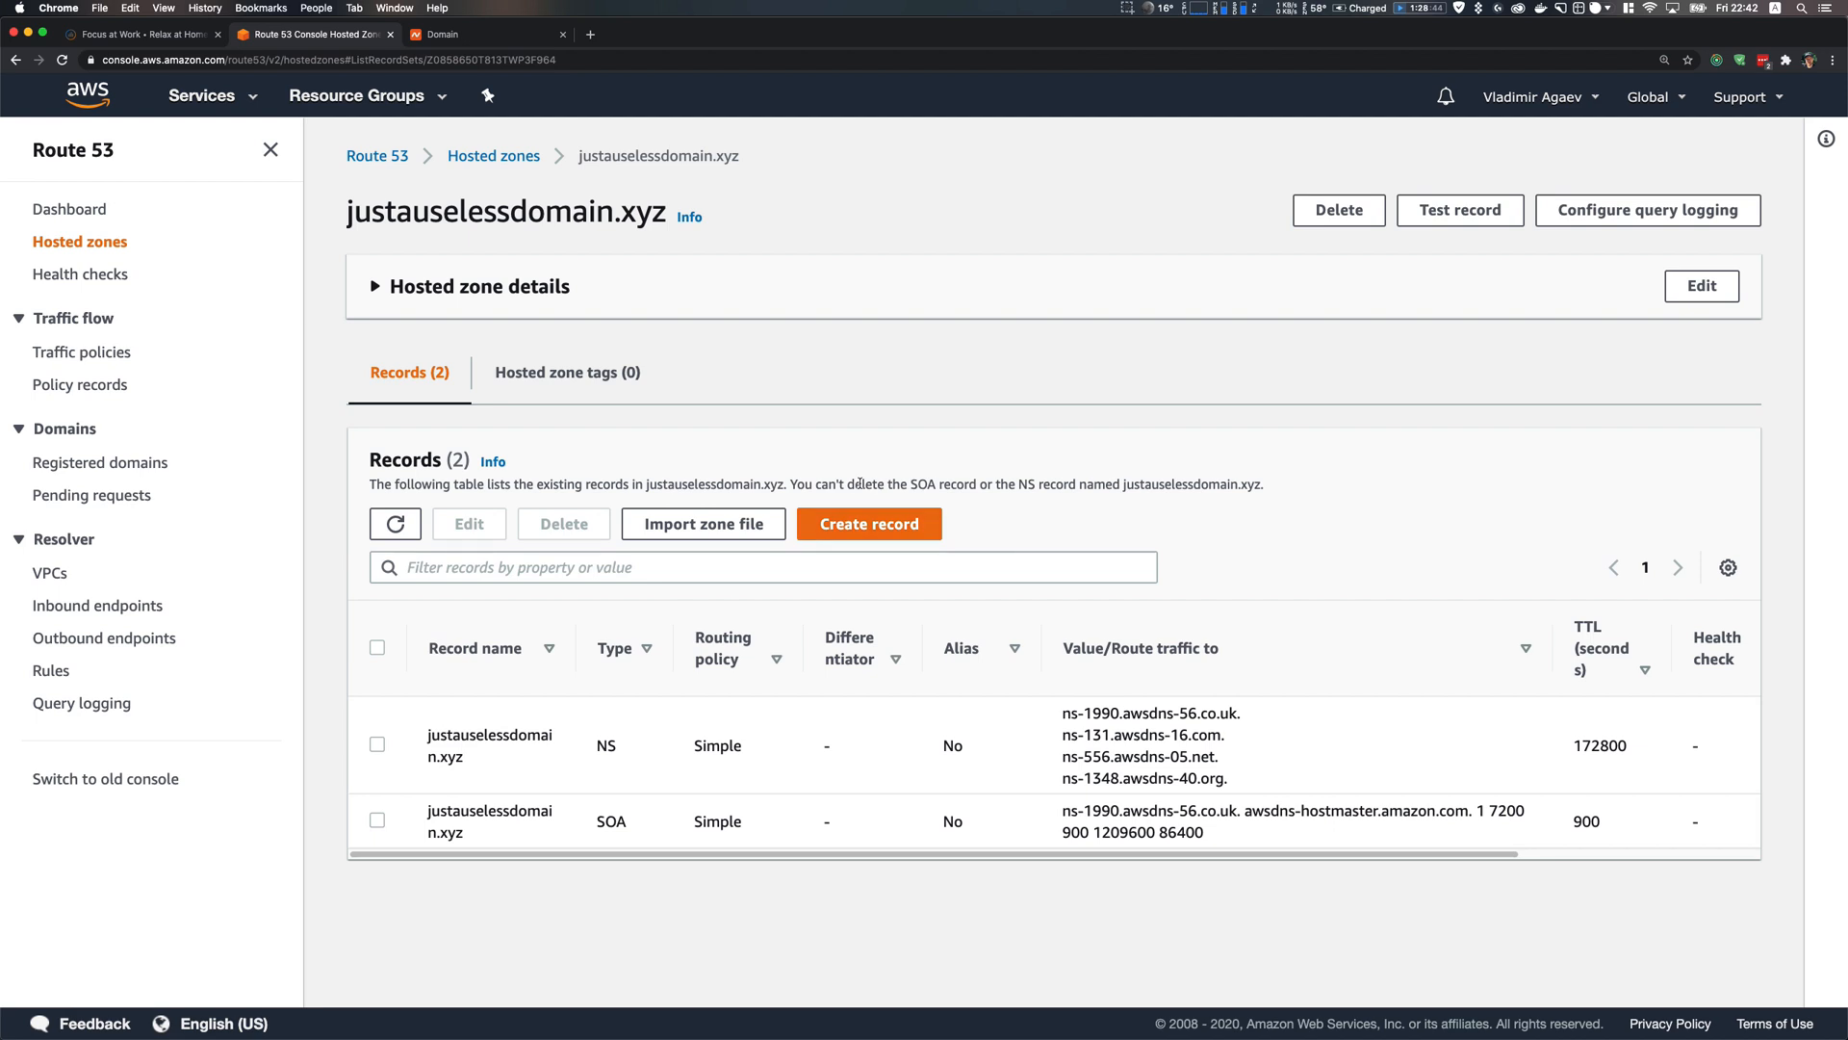
{"action": "left_click", "coordinate": [866, 520]}
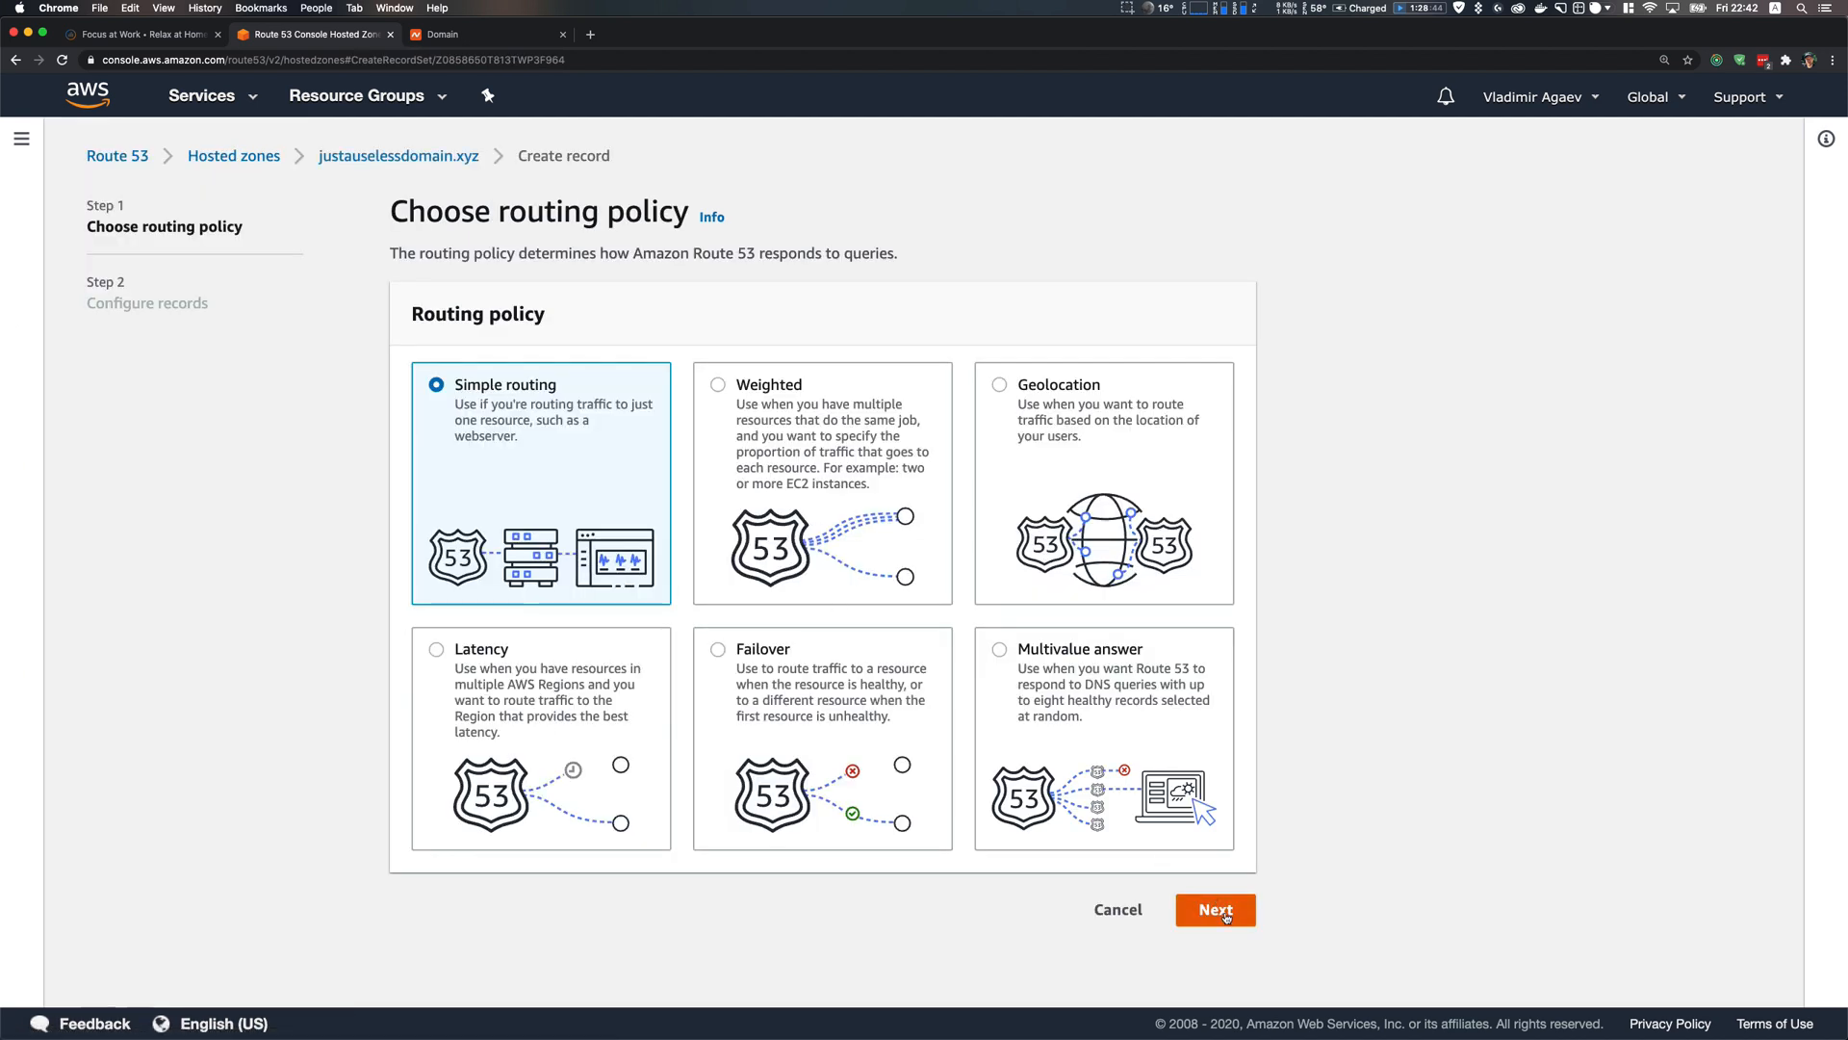
{"action": "left_click", "coordinate": [1216, 911]}
{"action": "left_click", "coordinate": [821, 553]}
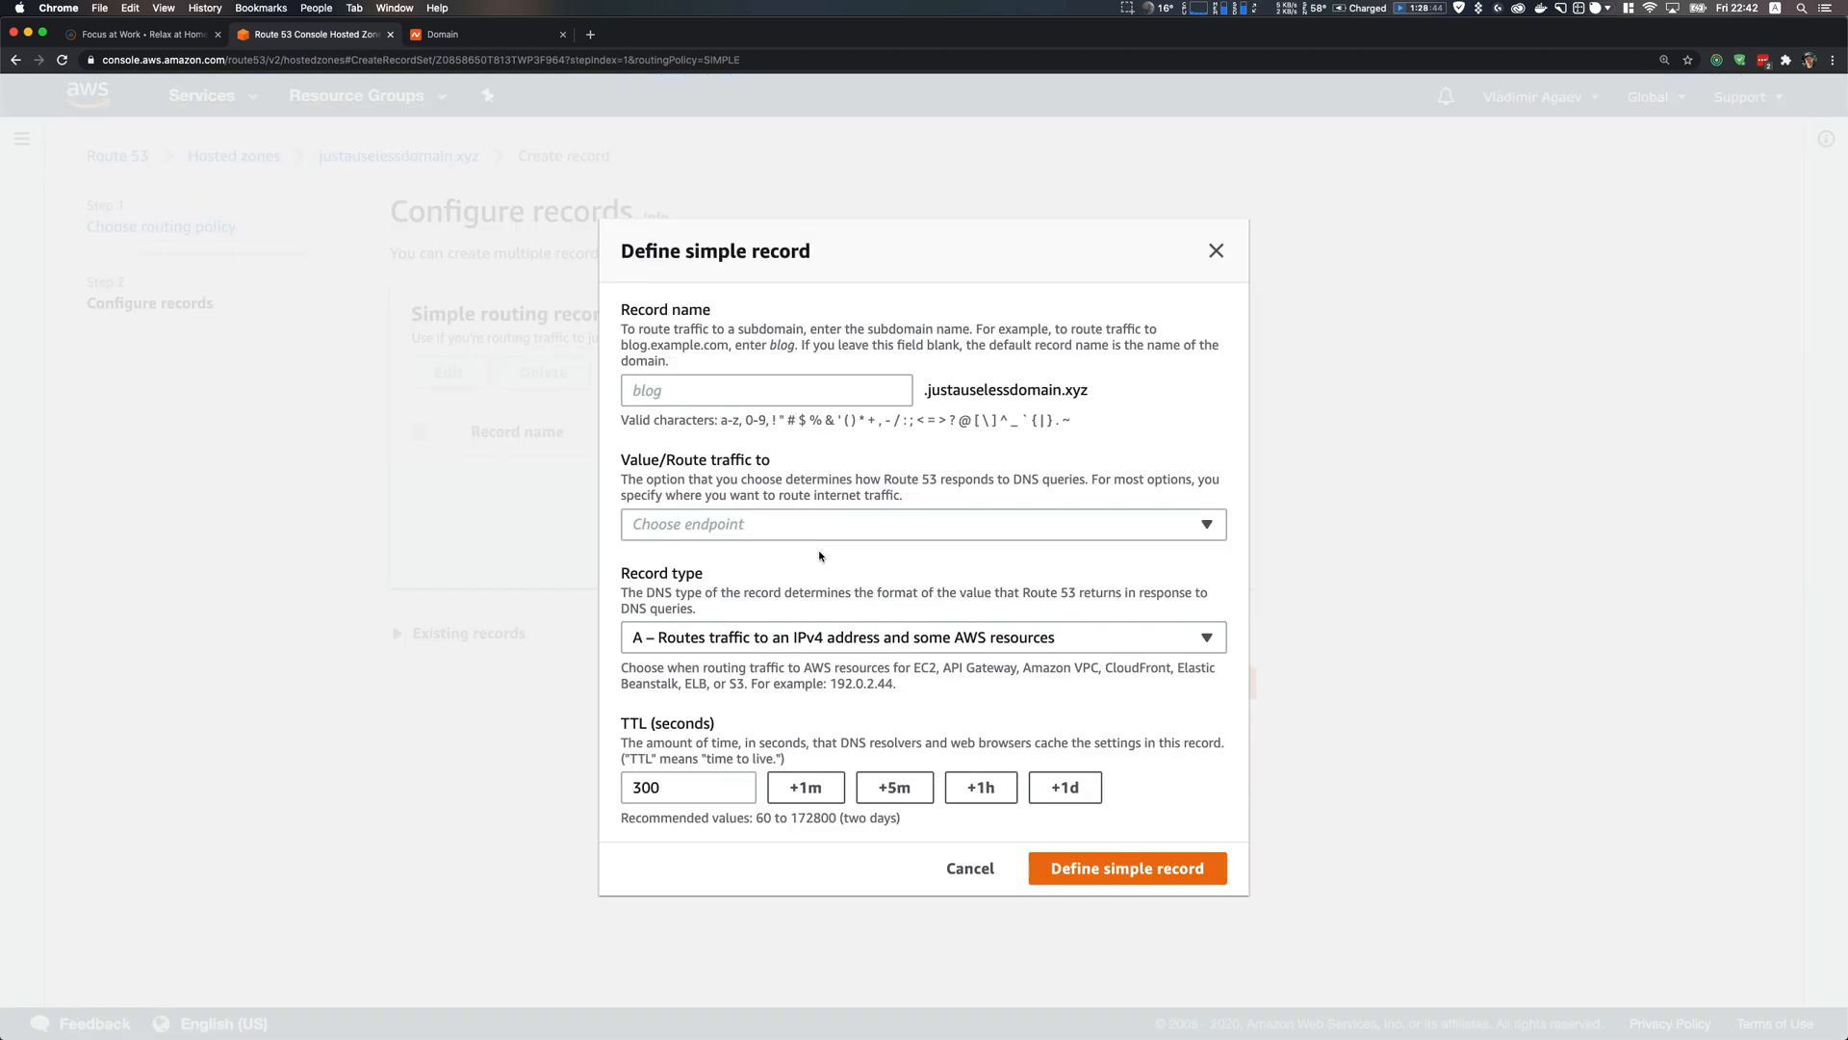
{"action": "left_click", "coordinate": [795, 391]}
{"action": "type", "text": "ww"}
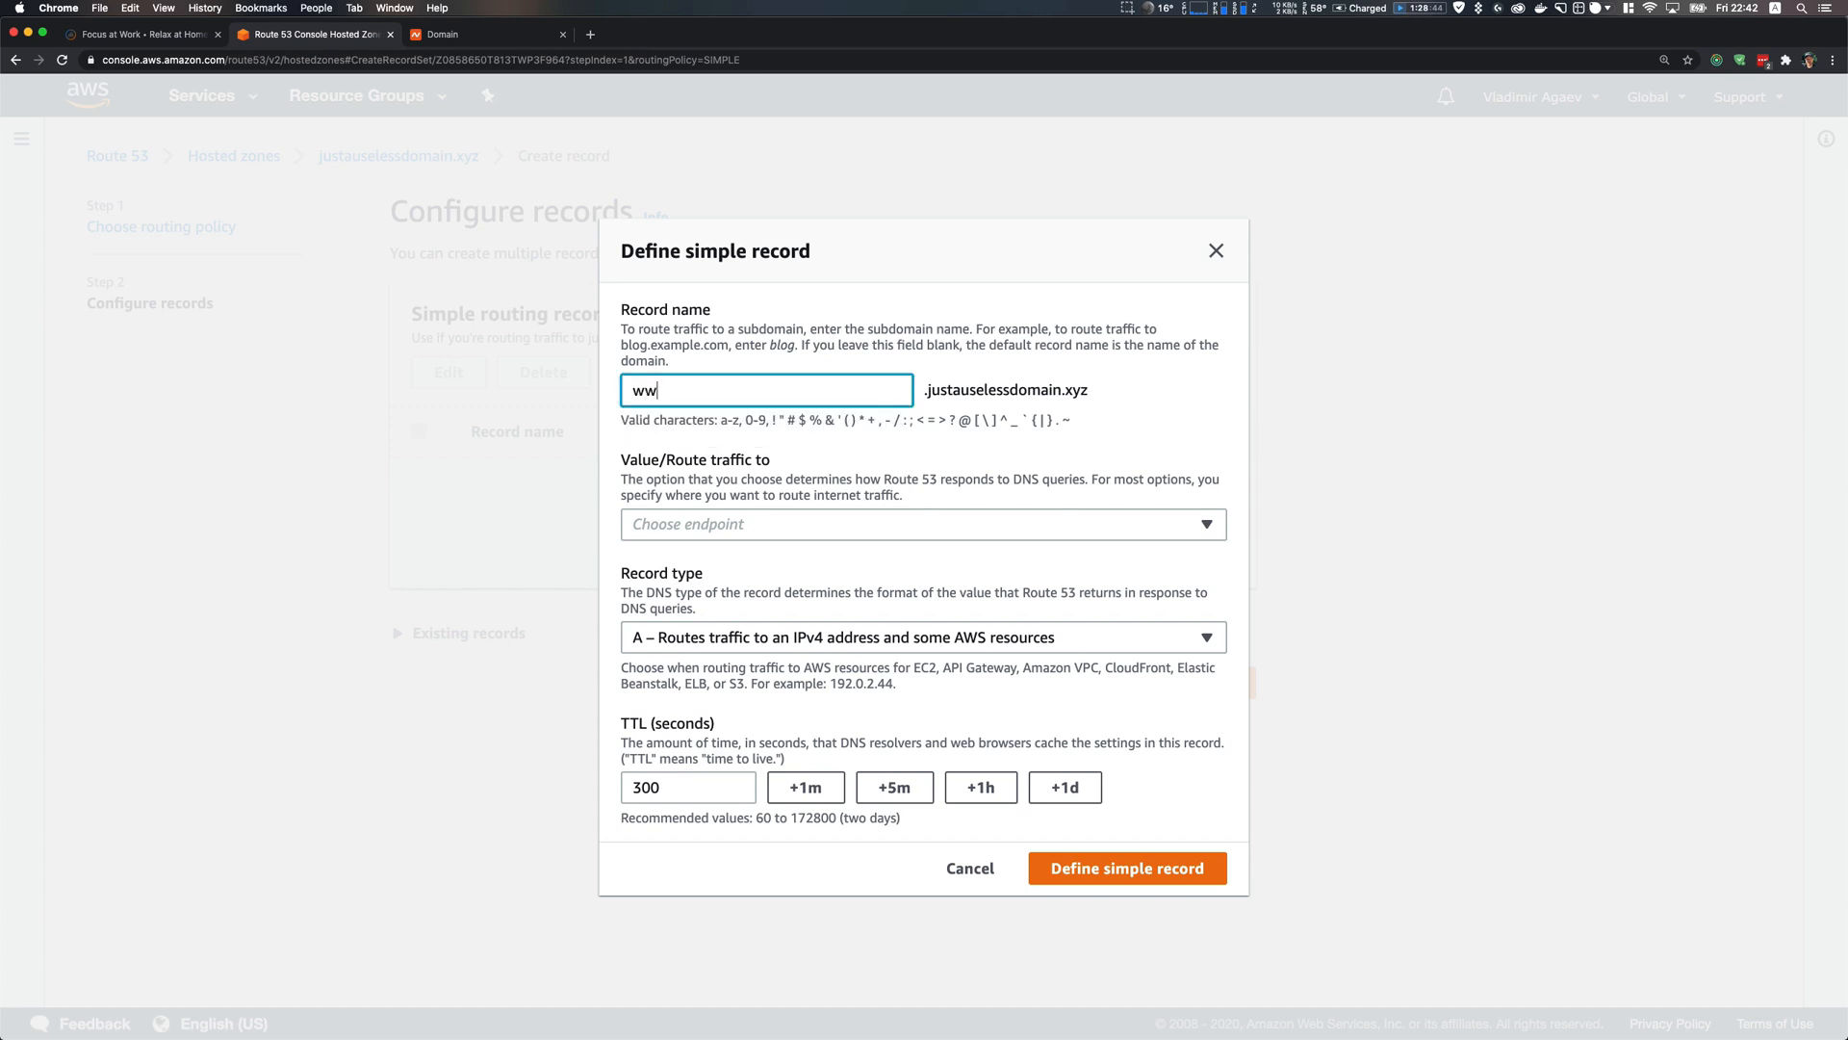
{"action": "type", "text": "w"}
Route the www record as an alias to the CloudFront distribution d36q4g34u8vvsj.cloudfront.net and create it
{"action": "left_click", "coordinate": [814, 532]}
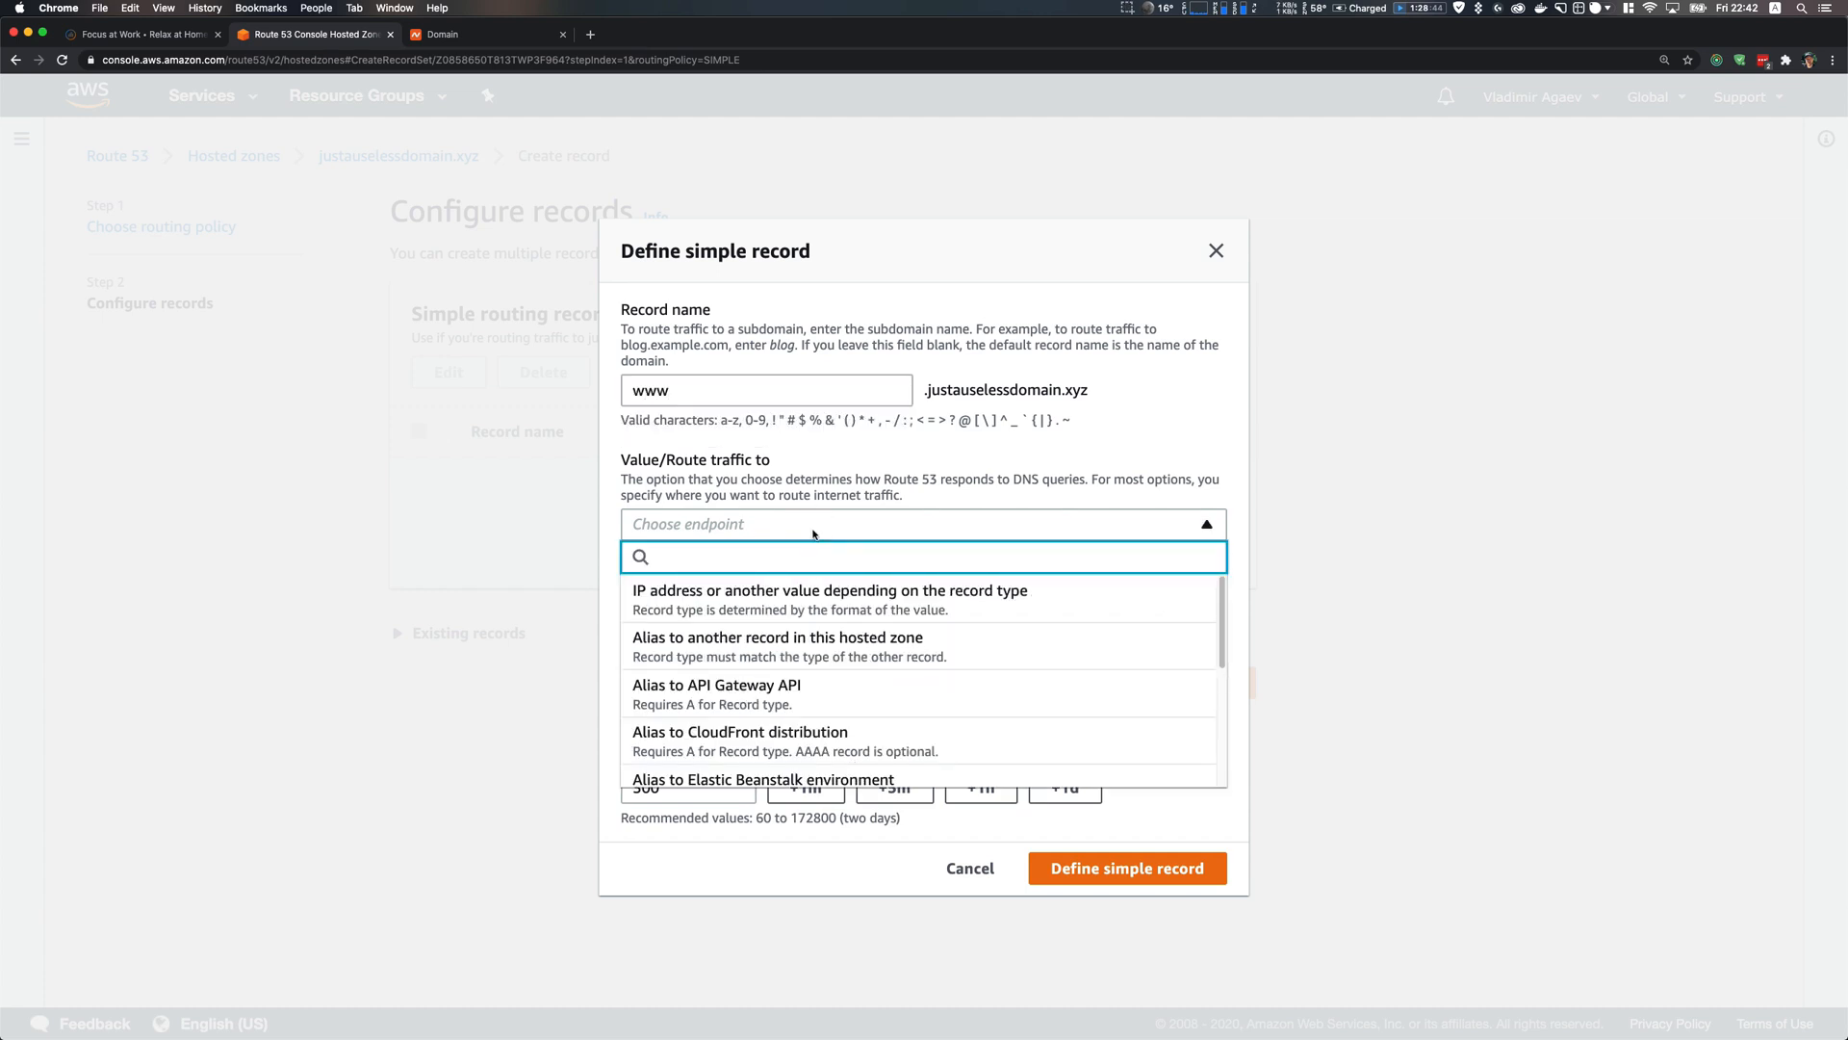
{"action": "scroll", "coordinate": [785, 654], "scroll_direction": "down", "scroll_amount": 2}
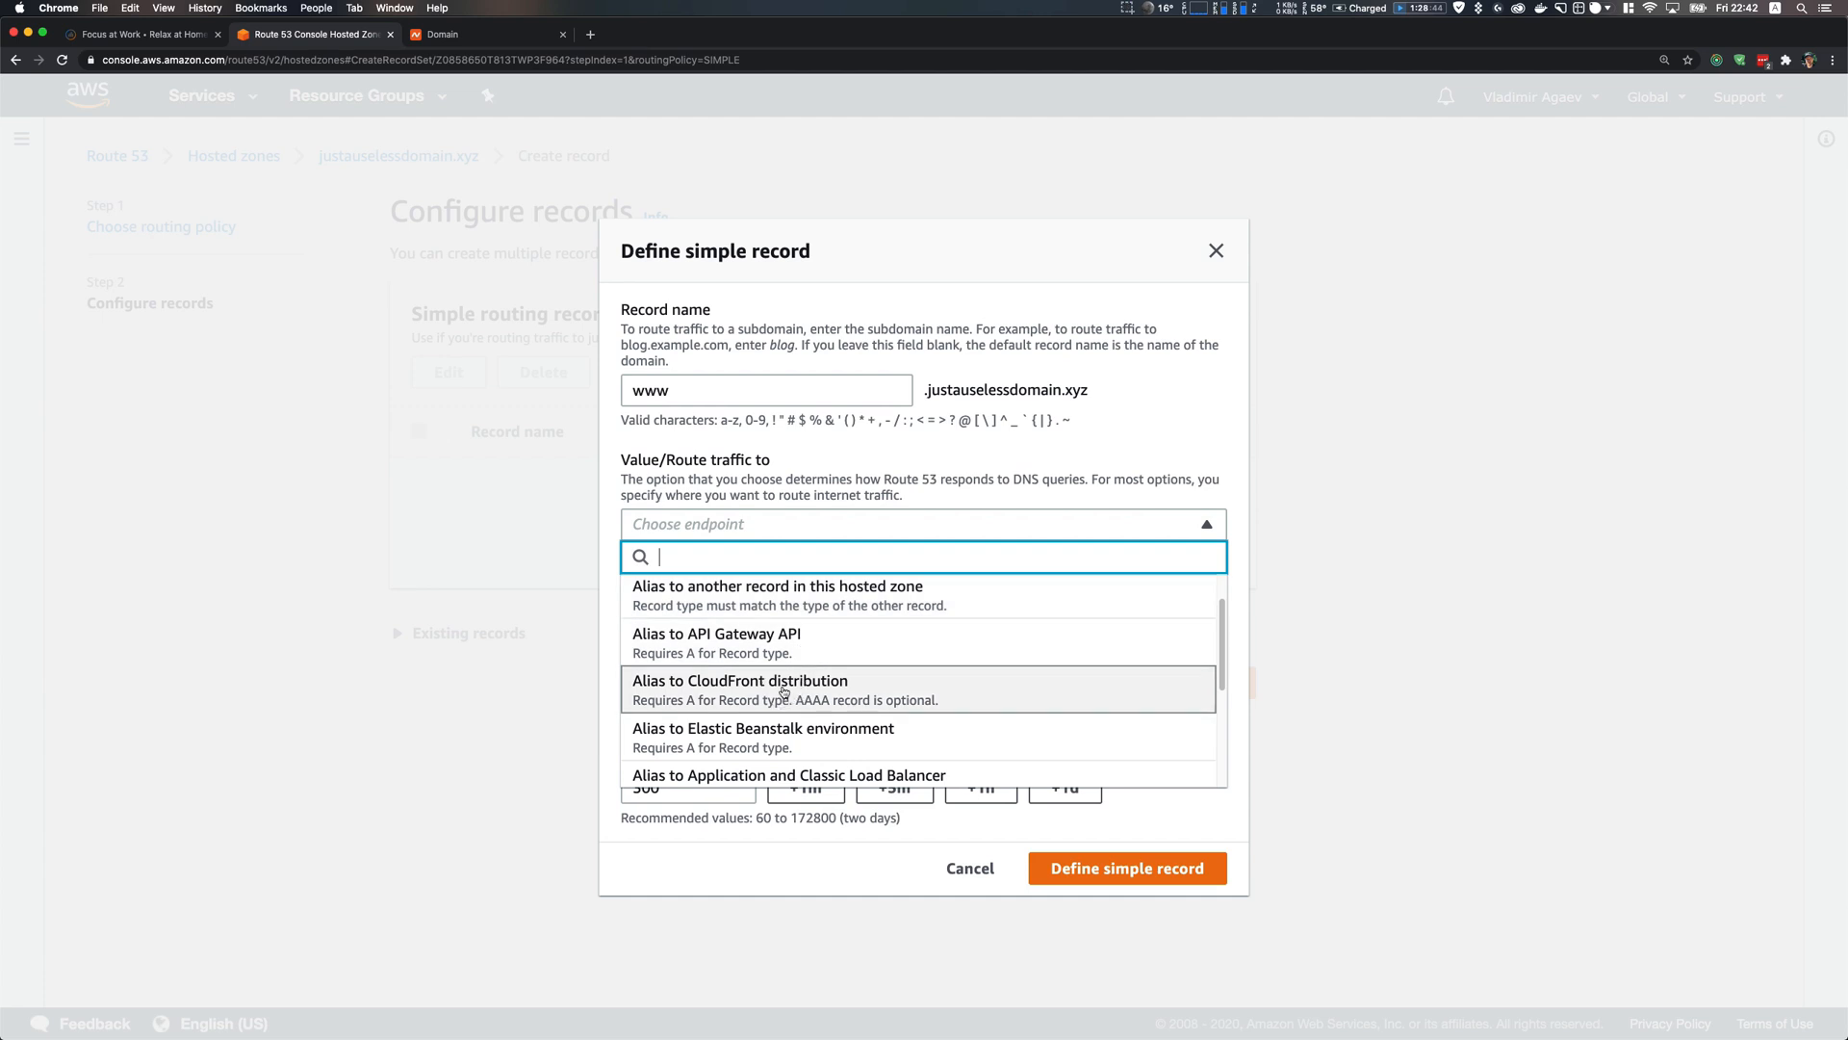
{"action": "left_click", "coordinate": [785, 689]}
{"action": "left_click", "coordinate": [748, 579]}
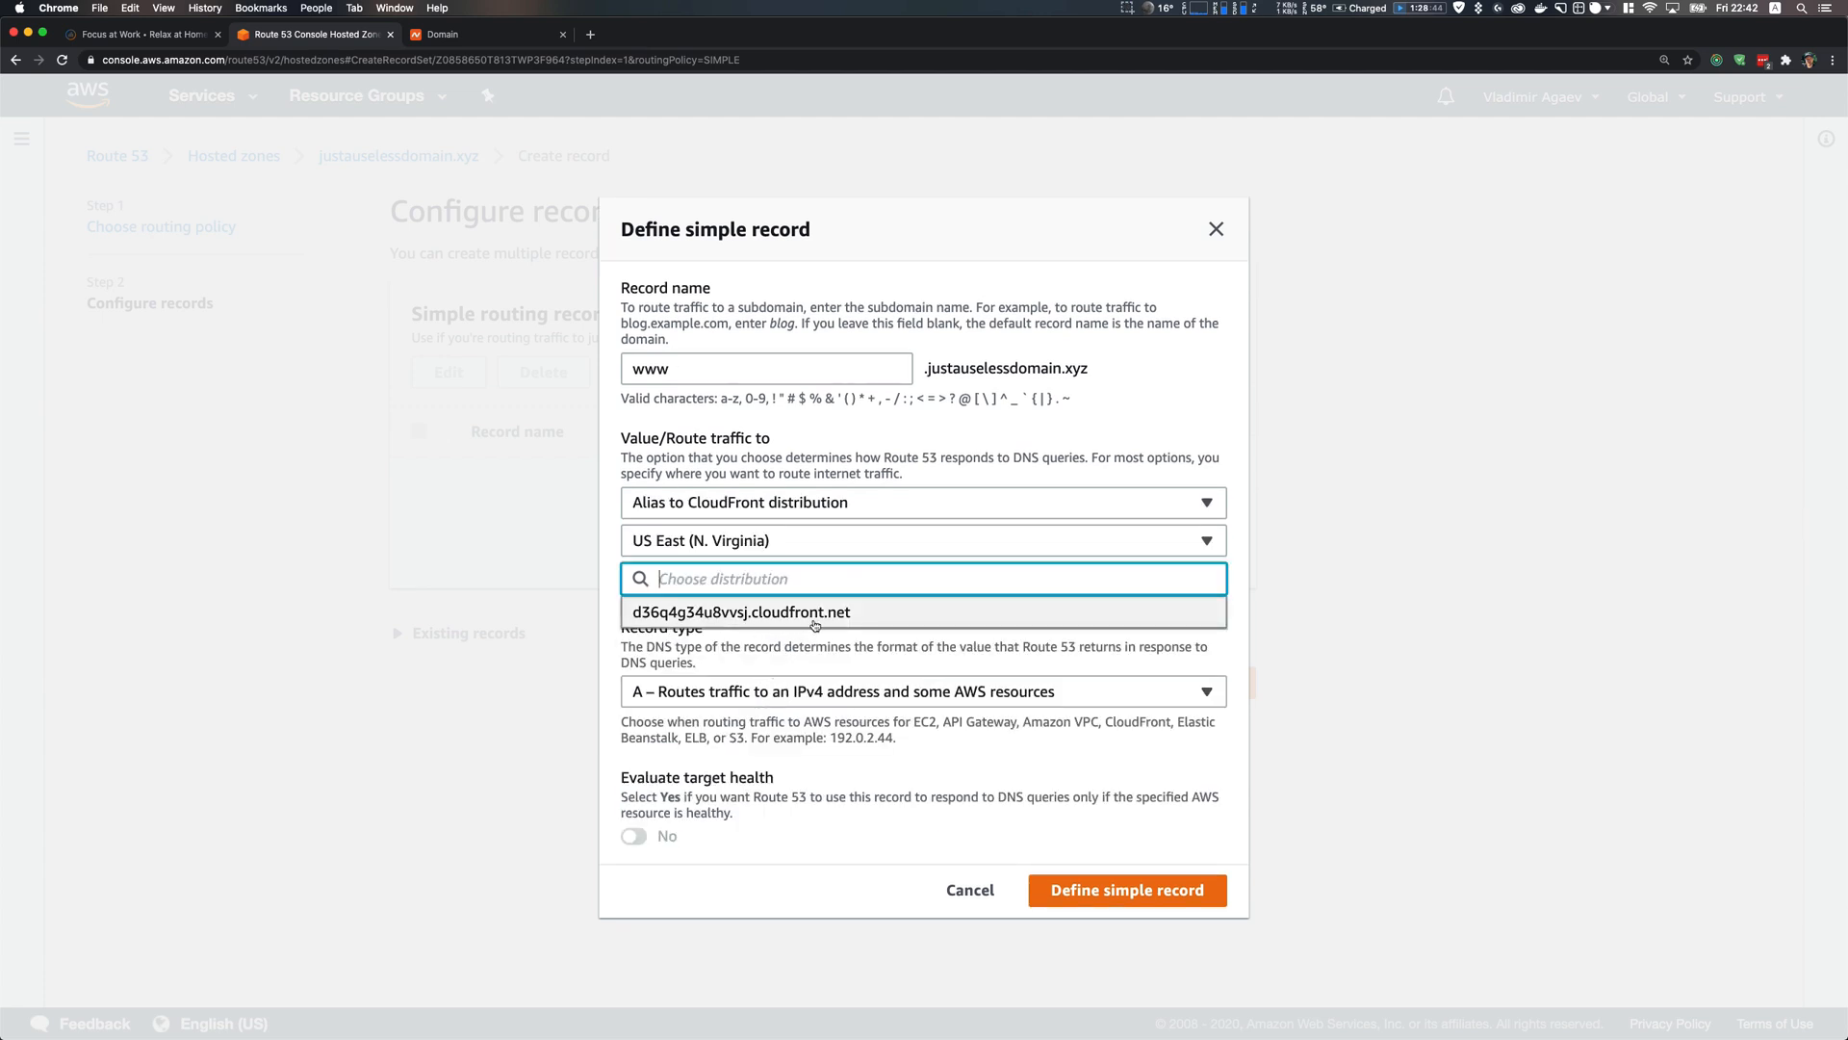
{"action": "left_click", "coordinate": [816, 613]}
{"action": "left_click", "coordinate": [1170, 903]}
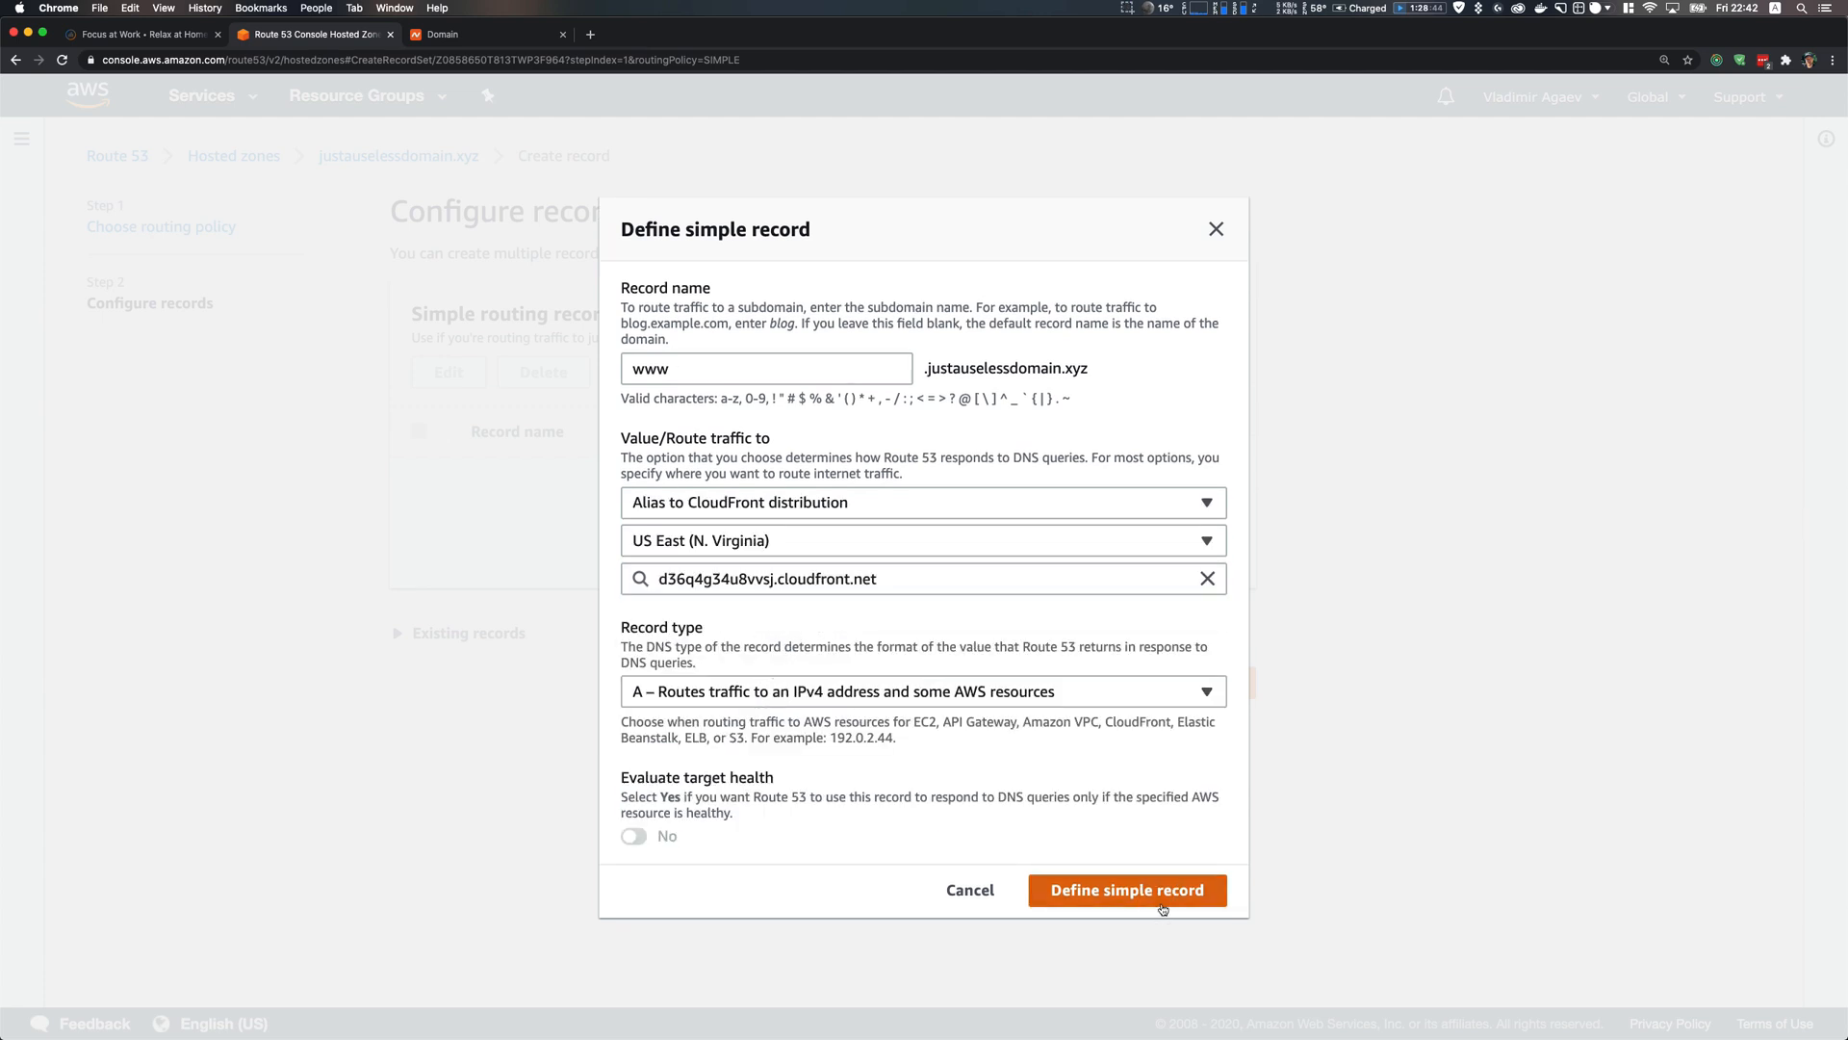
{"action": "left_click", "coordinate": [1154, 610]}
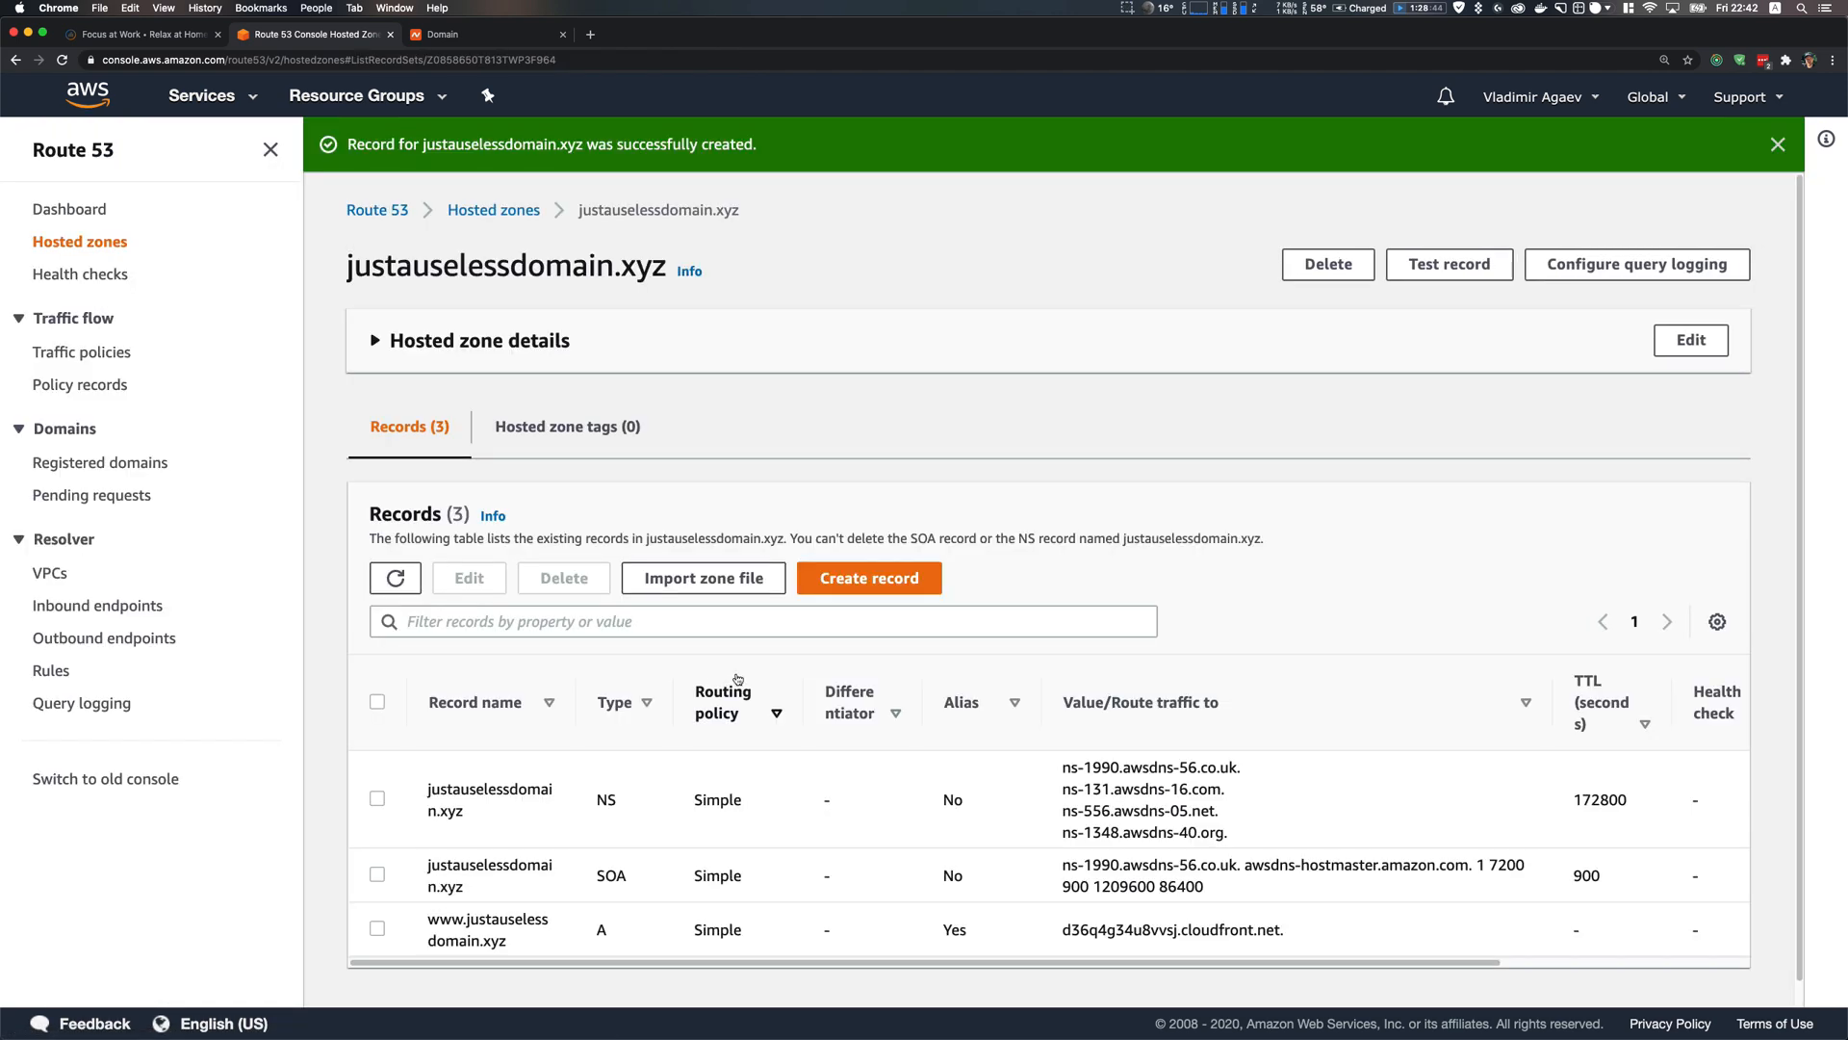
{"action": "left_click", "coordinate": [1777, 145]}
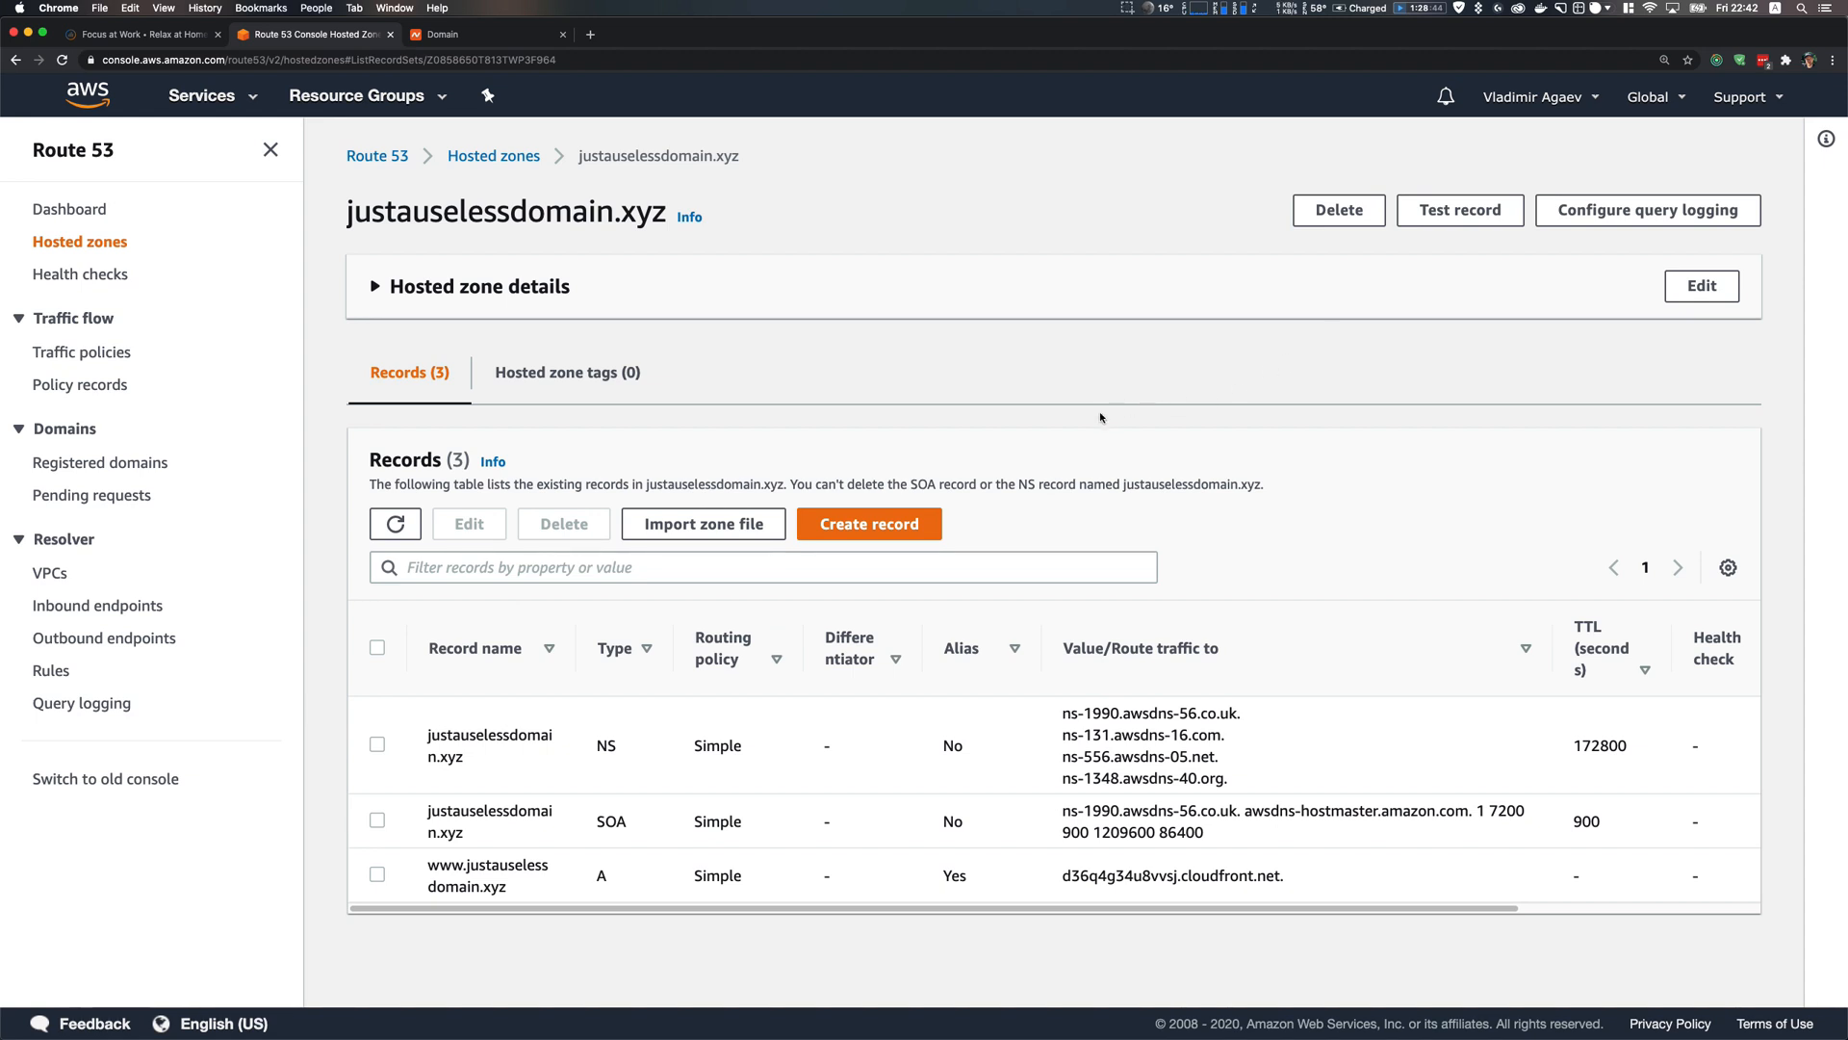
{"action": "left_click_drag", "start_coordinate": [429, 870], "coordinate": [523, 884]}
{"action": "key", "text": "super+c"}
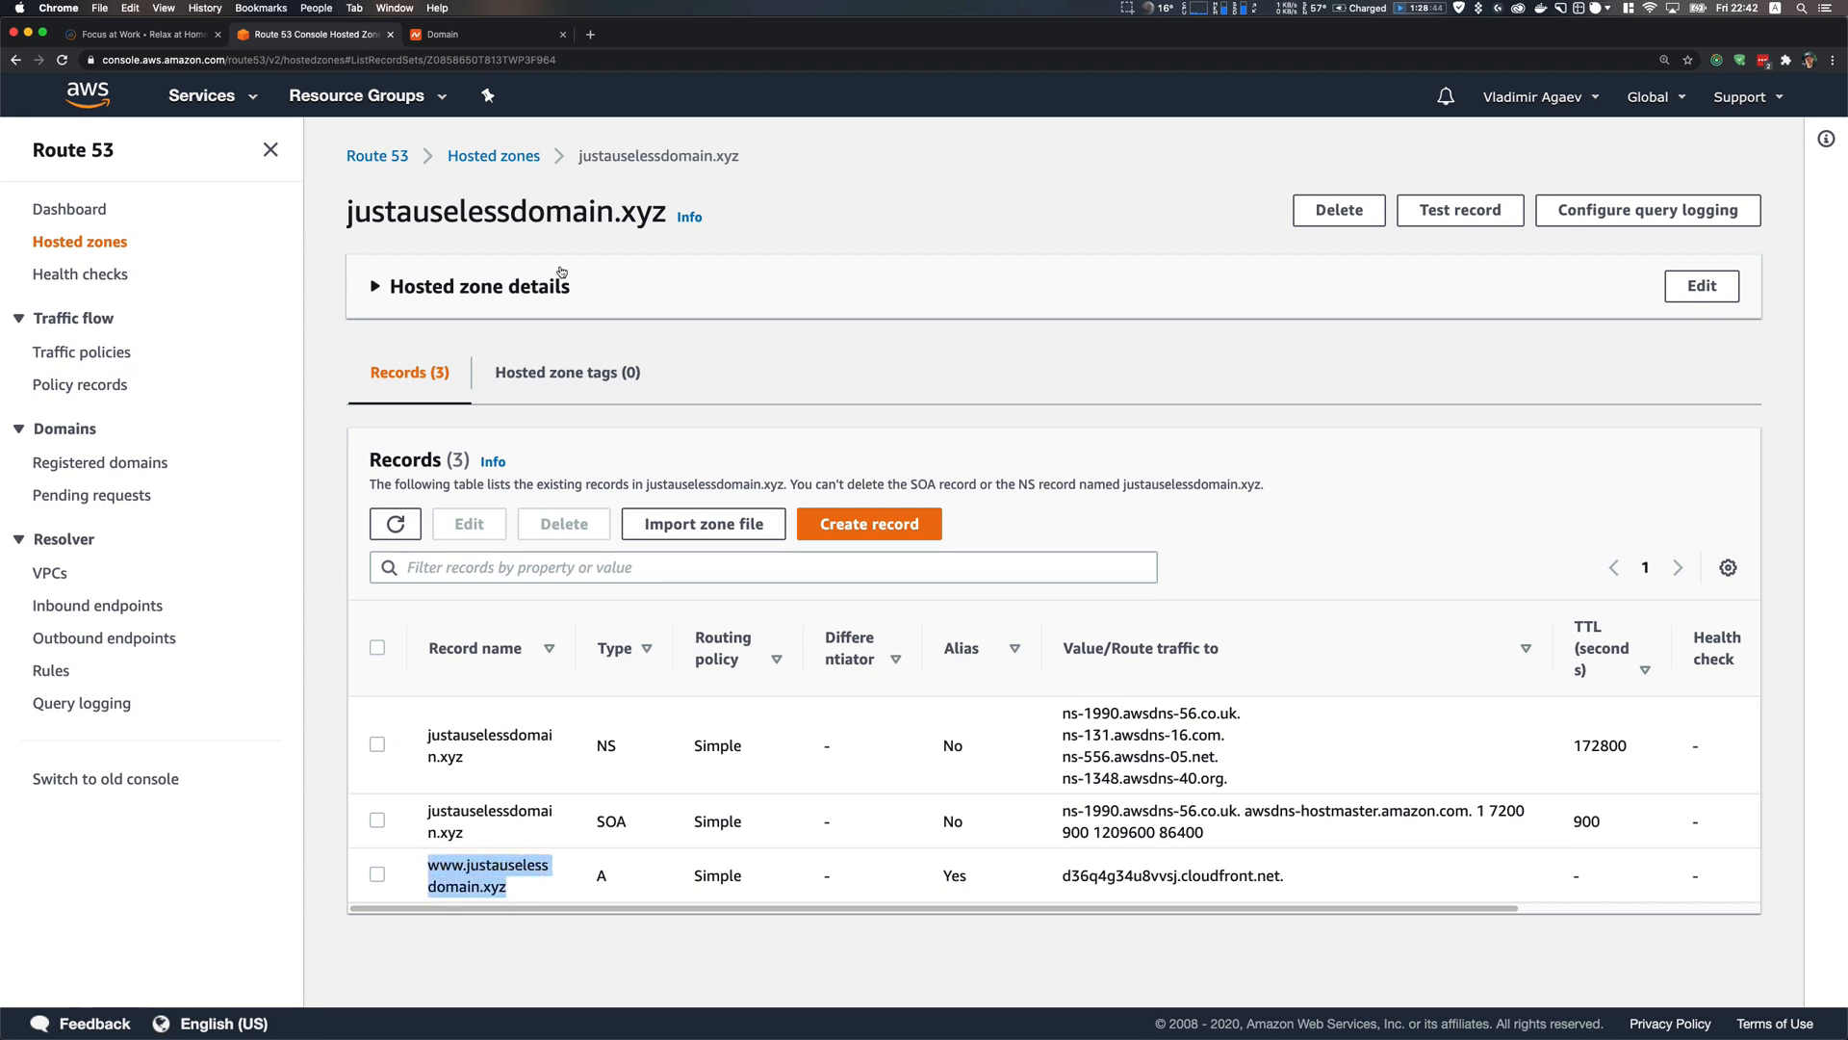
{"action": "left_click", "coordinate": [591, 34]}
{"action": "key", "text": "super+v"}
{"action": "key", "text": "Return"}
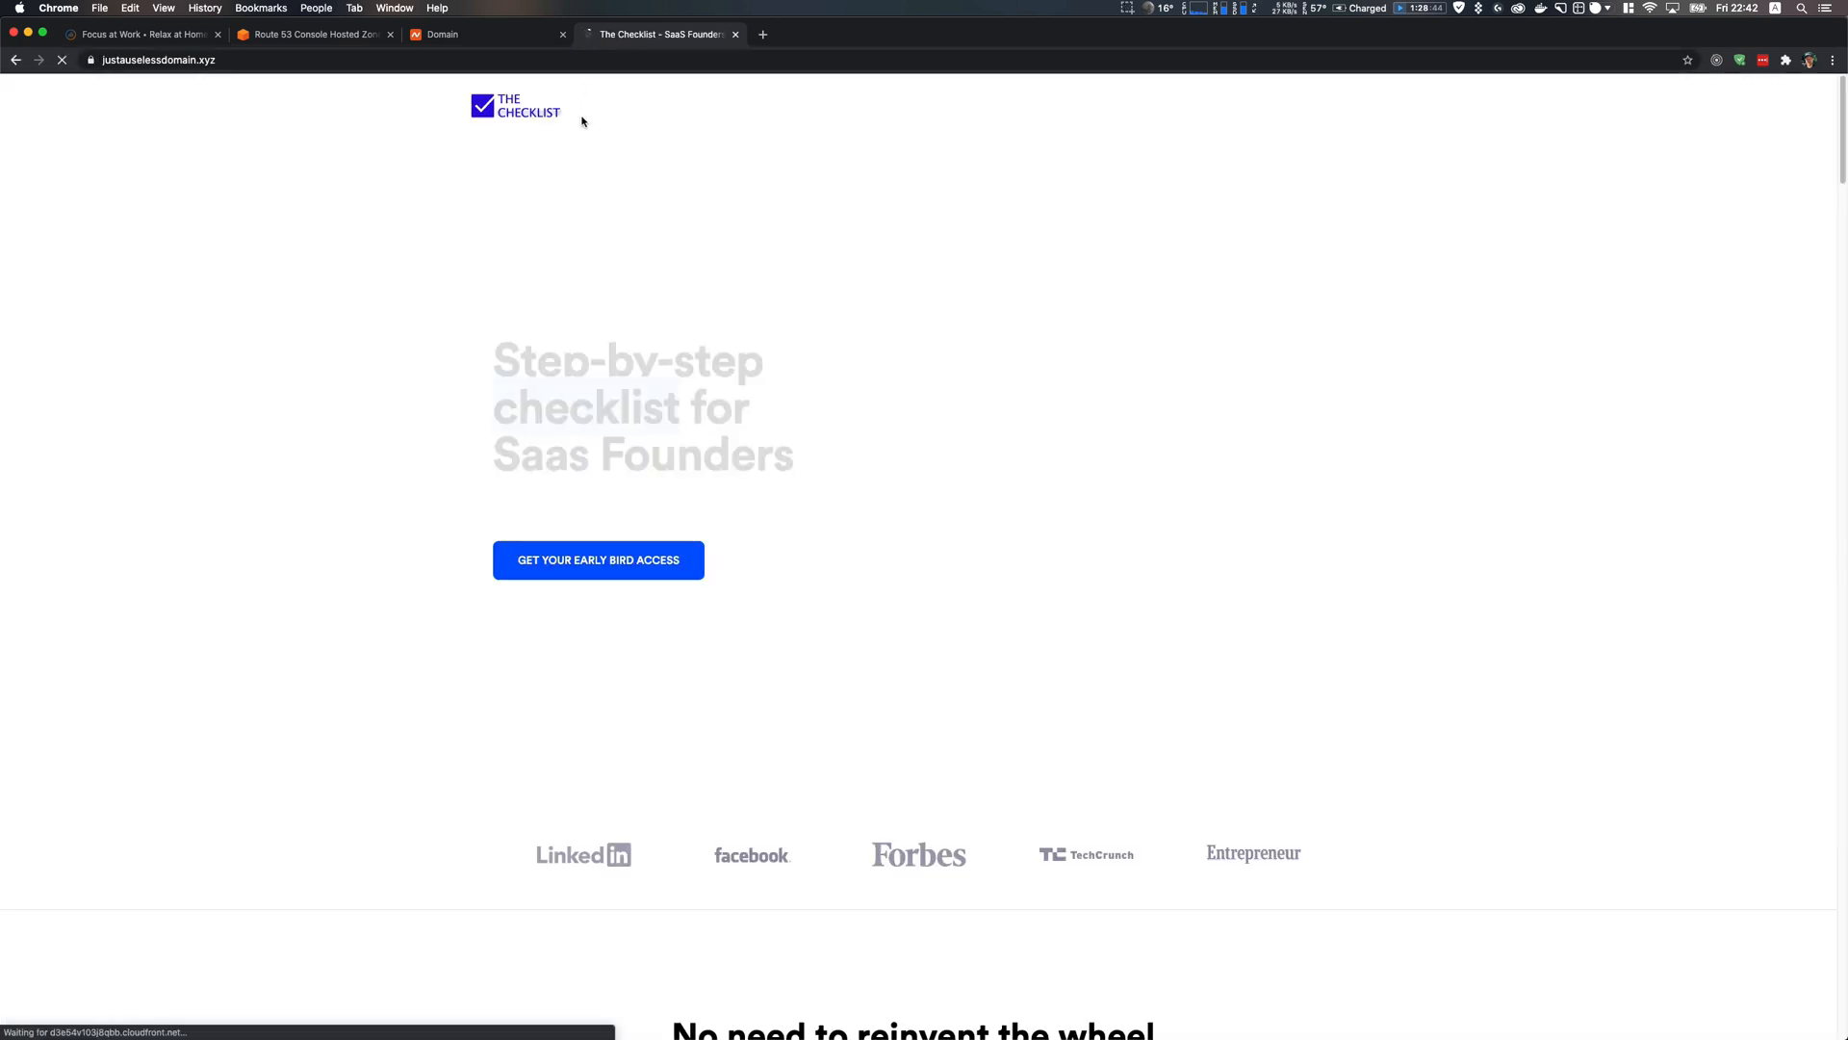
{"action": "left_click", "coordinate": [292, 64]}
{"action": "key", "text": "Left"}
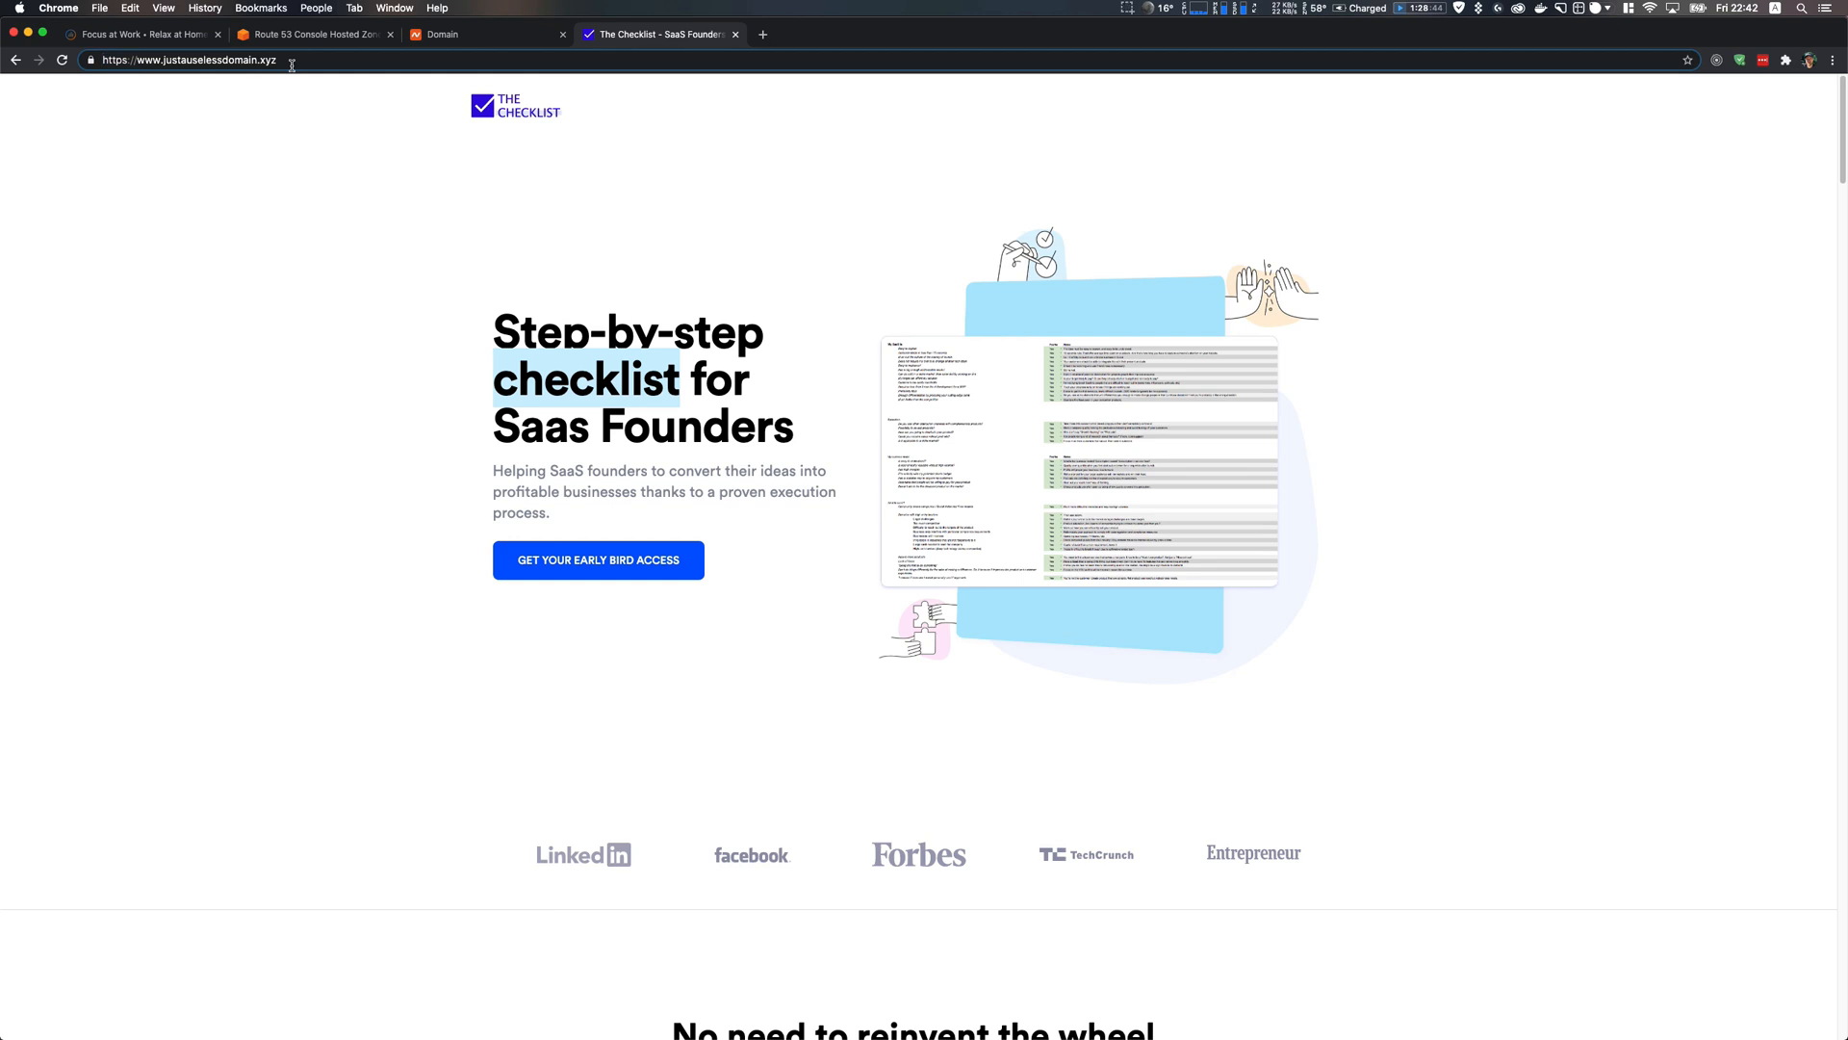
{"action": "left_click", "coordinate": [174, 62]}
{"action": "type", "text": "facebook"}
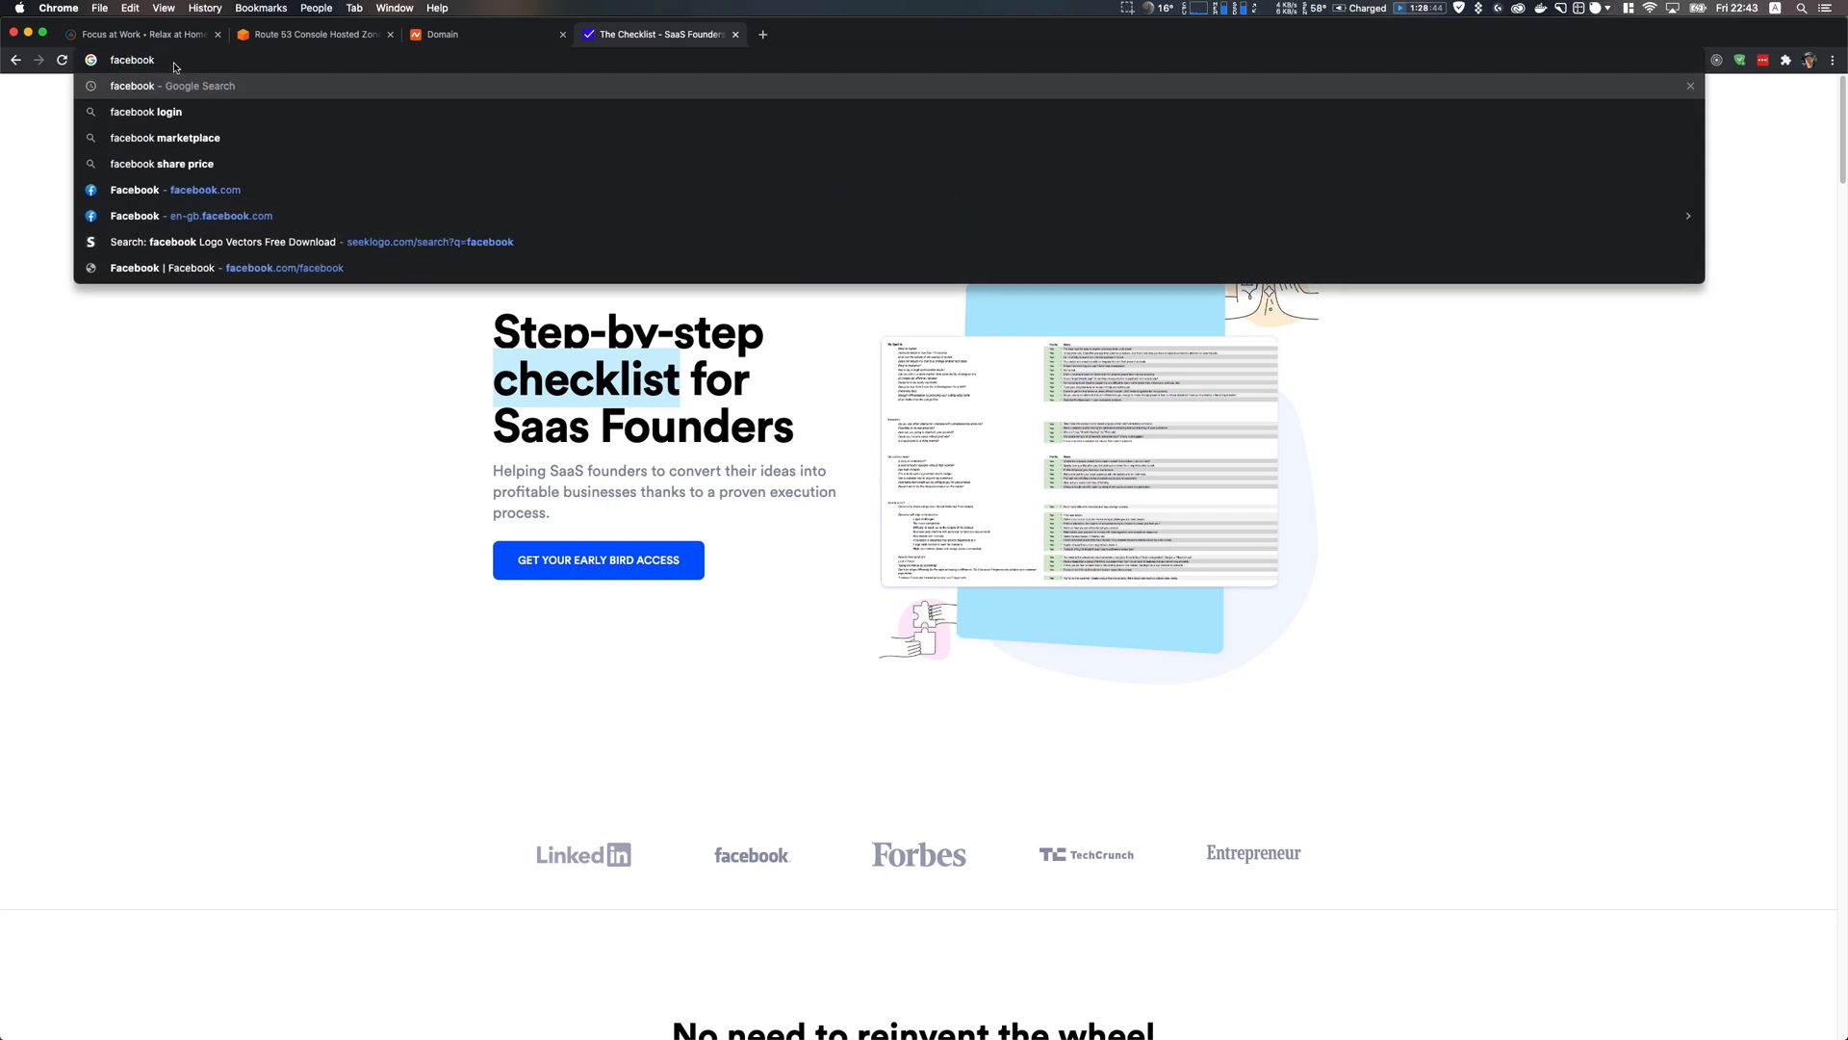
{"action": "key", "text": "super+BackSpace"}
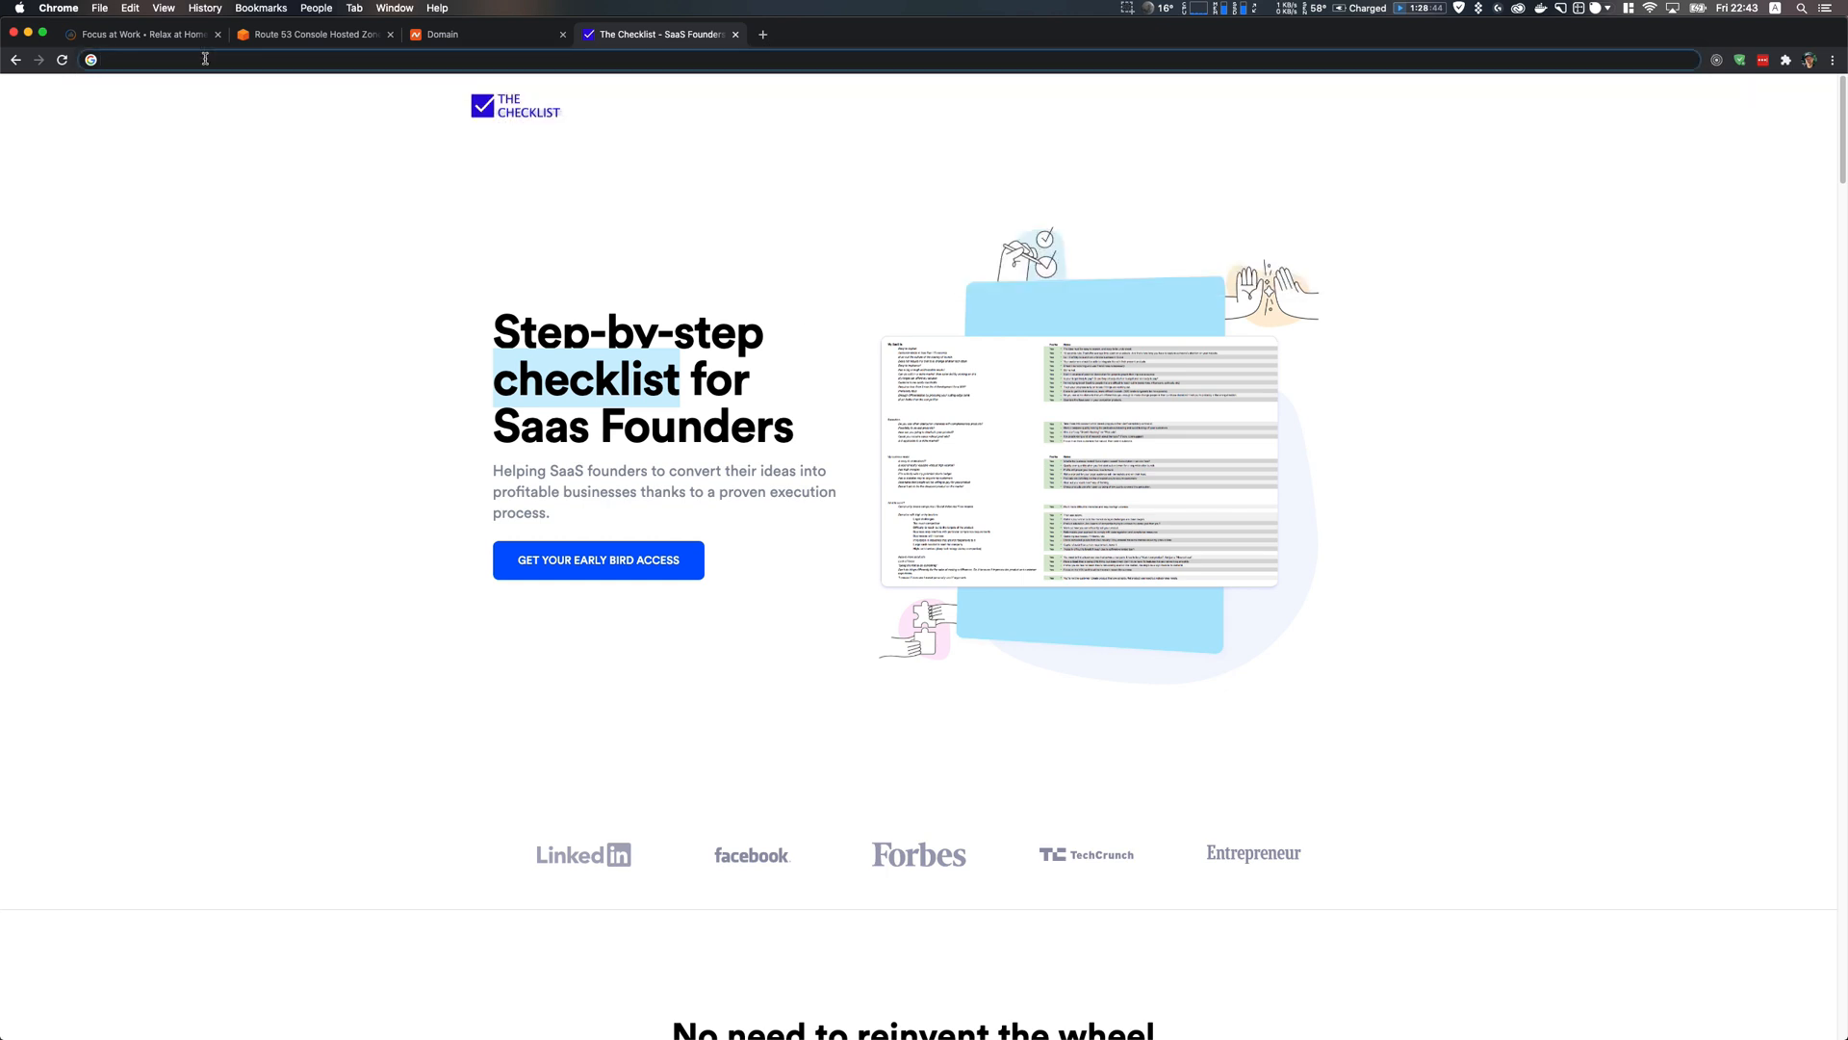
{"action": "left_click", "coordinate": [443, 33]}
{"action": "mouse_move", "coordinate": [457, 339]}
{"action": "left_mouse_down"}
{"action": "mouse_move", "coordinate": [771, 345]}
{"action": "mouse_move", "coordinate": [475, 350]}
{"action": "left_mouse_up"}
{"action": "key", "text": "super+c"}
{"action": "triple_click", "coordinate": [371, 65]}
{"action": "key", "text": "super+v"}
{"action": "key", "text": "Return"}
{"action": "key", "text": "BackSpace"}
{"action": "key", "text": "BackSpace"}
{"action": "key", "text": "BackSpace"}
{"action": "key", "text": "BackSpace"}
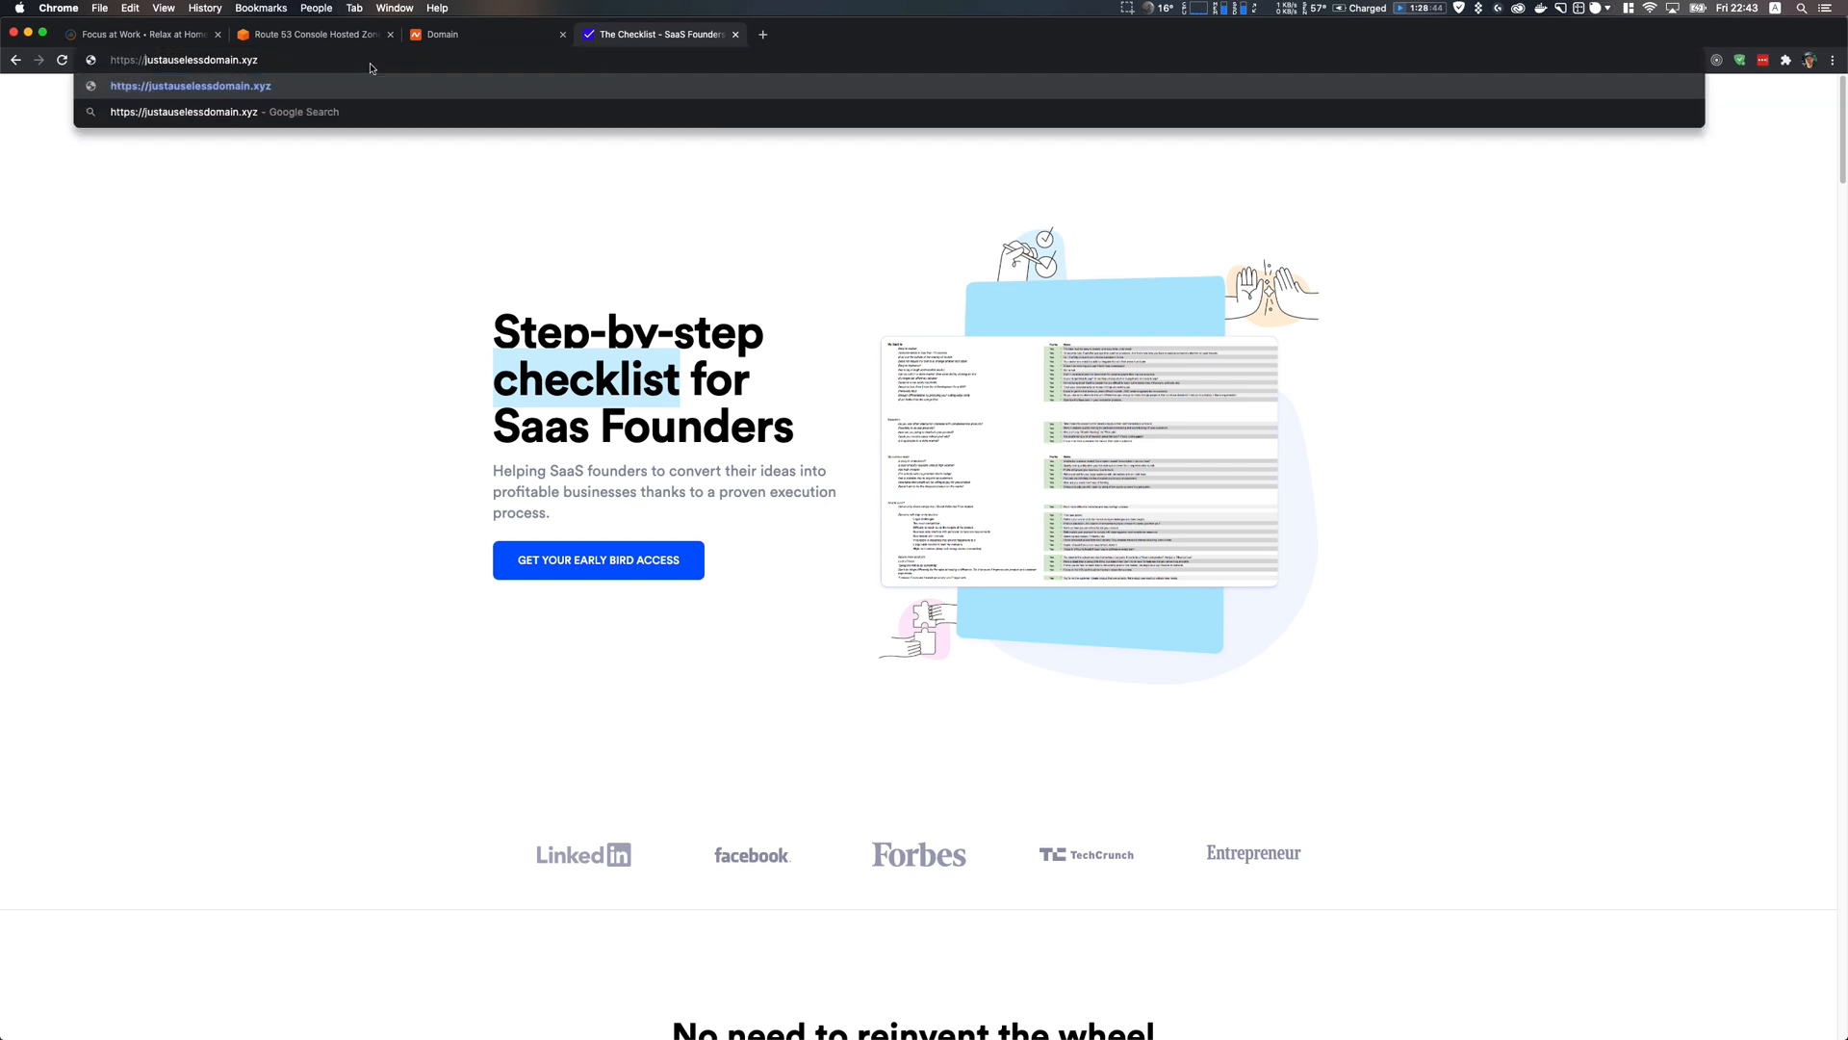
{"action": "key", "text": "Return"}
{"action": "left_click", "coordinate": [370, 61]}
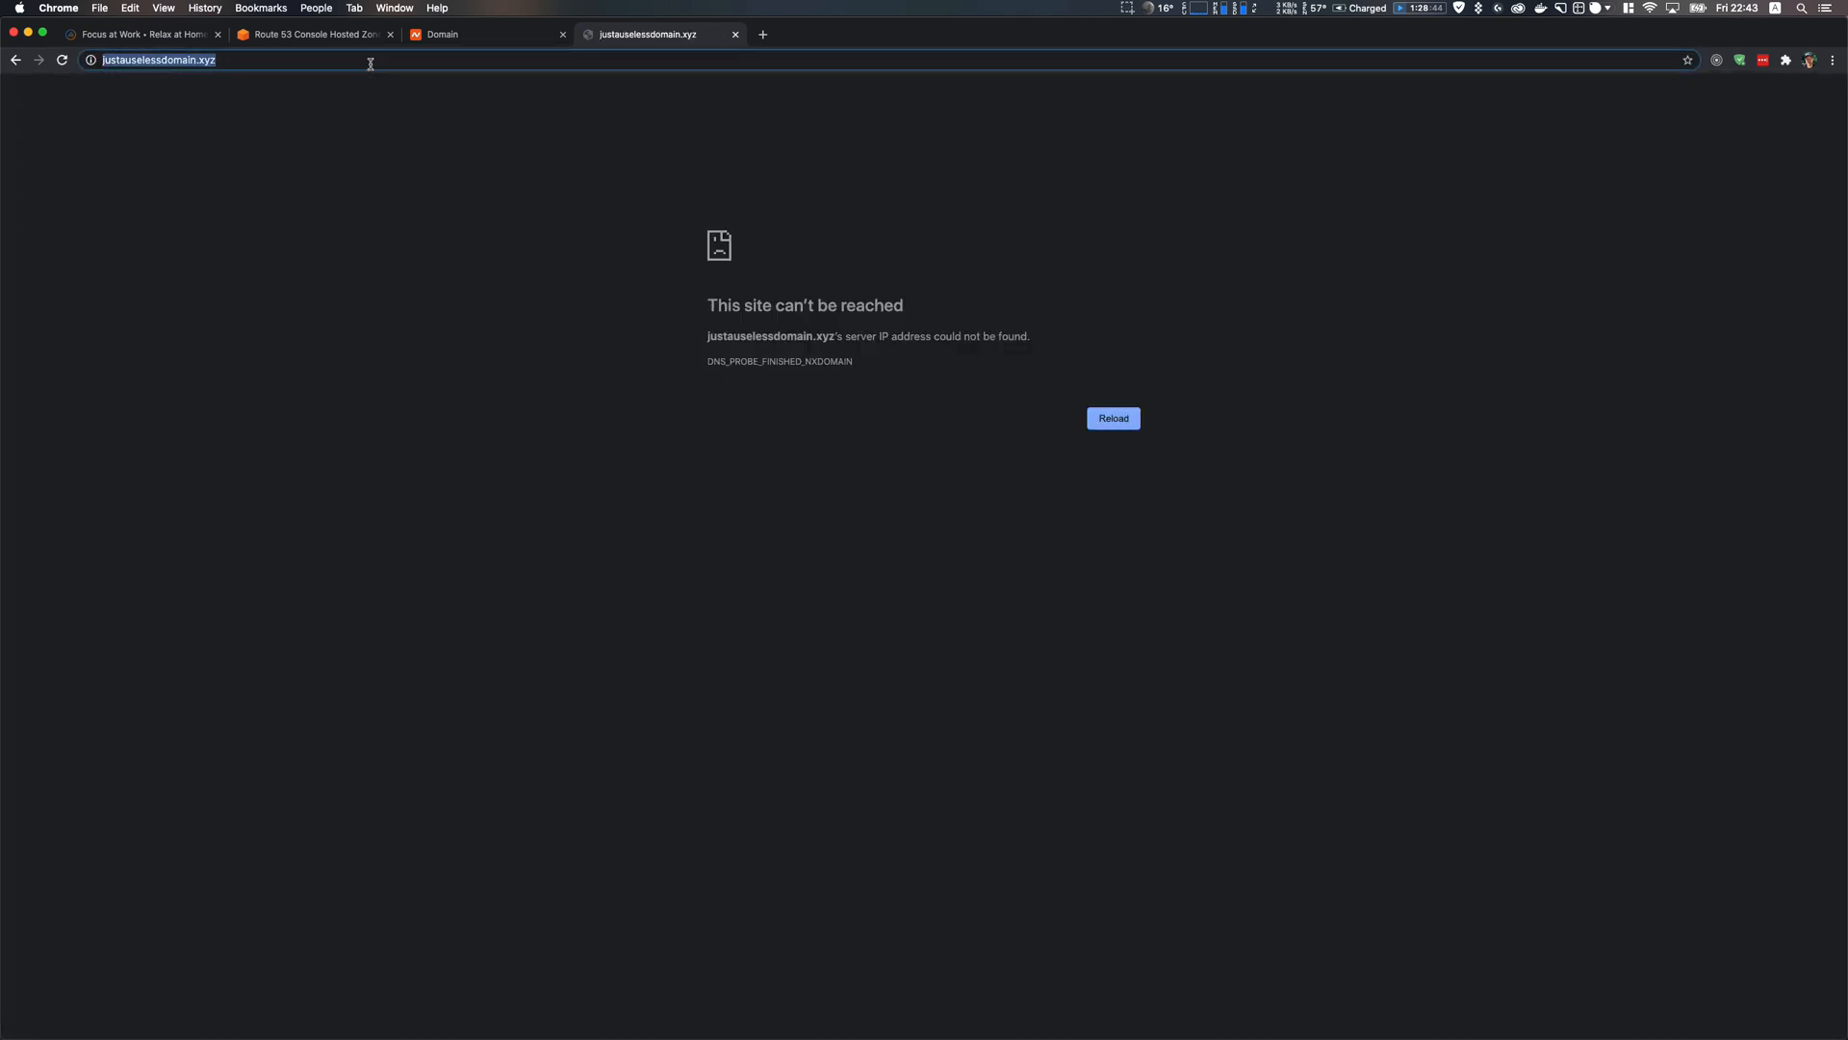
{"action": "key", "text": "Left"}
{"action": "key", "text": "Right"}
{"action": "key", "text": "Right"}
{"action": "key", "text": "Right"}
{"action": "key", "text": "Right"}
{"action": "key", "text": "Right"}
{"action": "key", "text": "Right"}
{"action": "key", "text": "Right"}
{"action": "key", "text": "Right"}
{"action": "type", "text": "www/"}
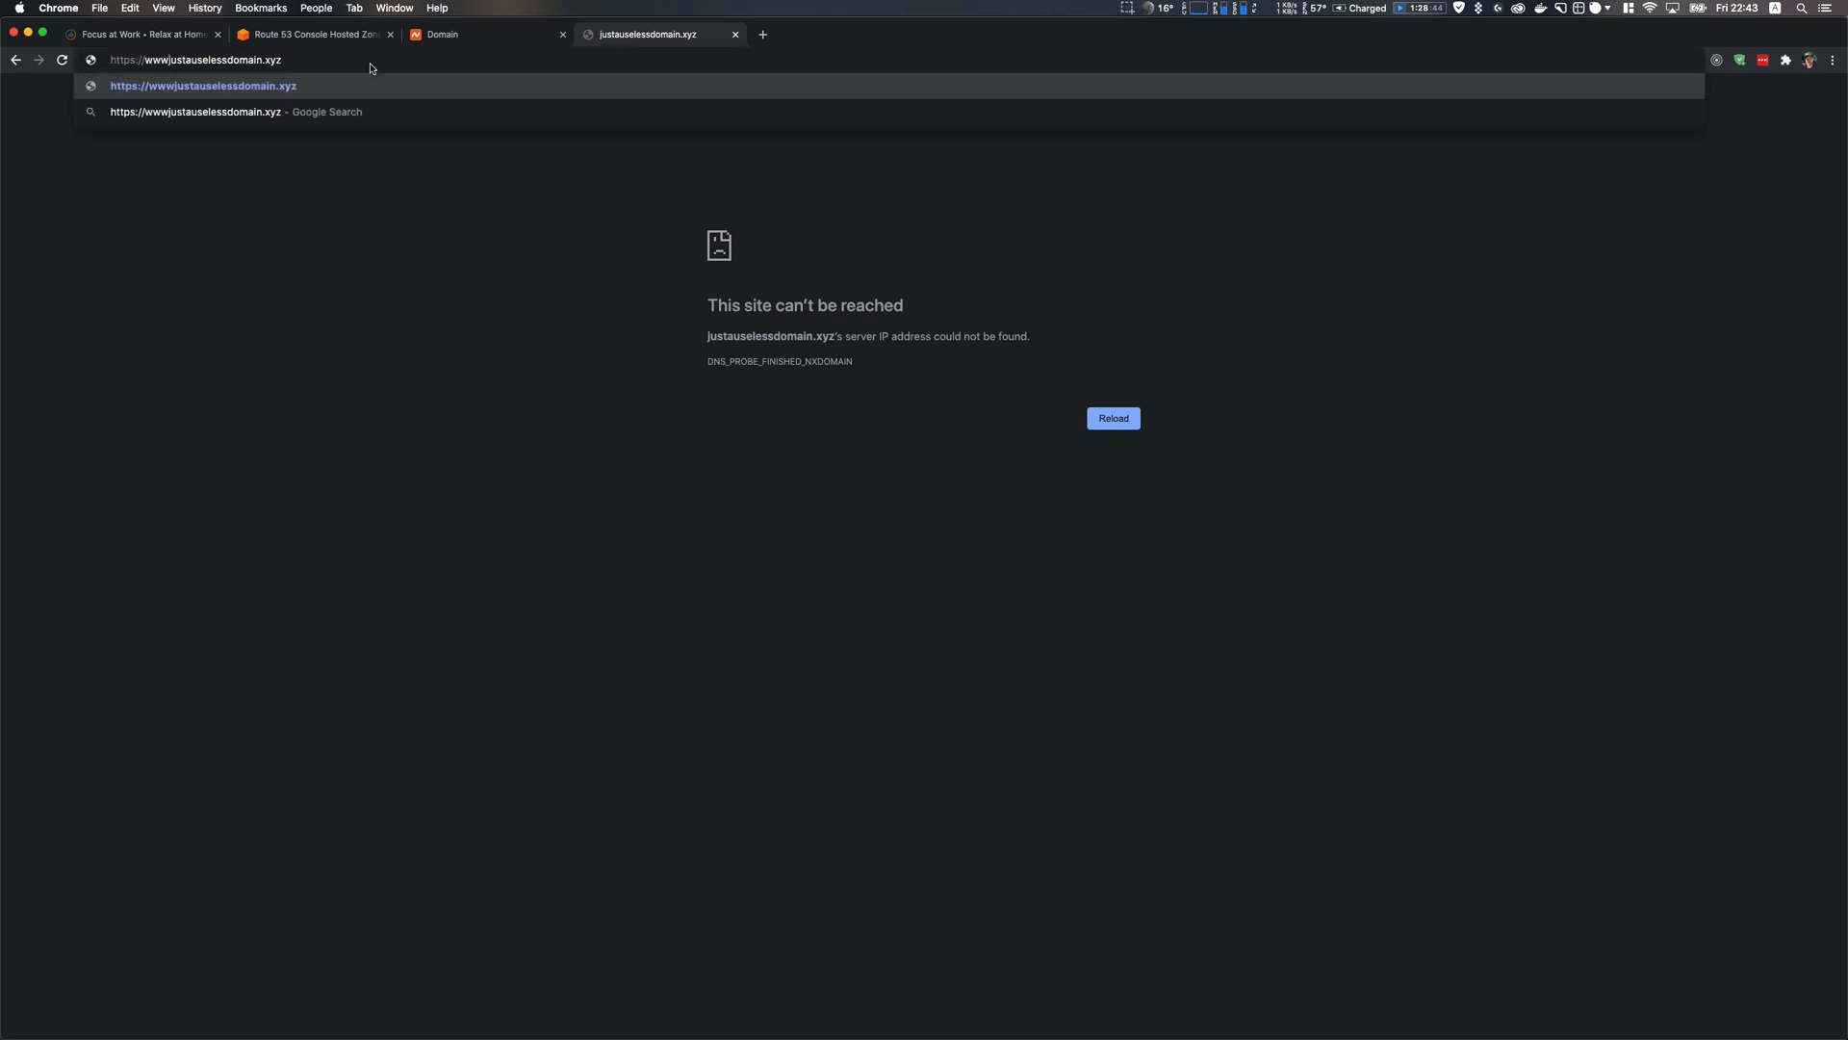
{"action": "key", "text": "BackSpace"}
{"action": "type", "text": "."}
{"action": "key", "text": "Return"}
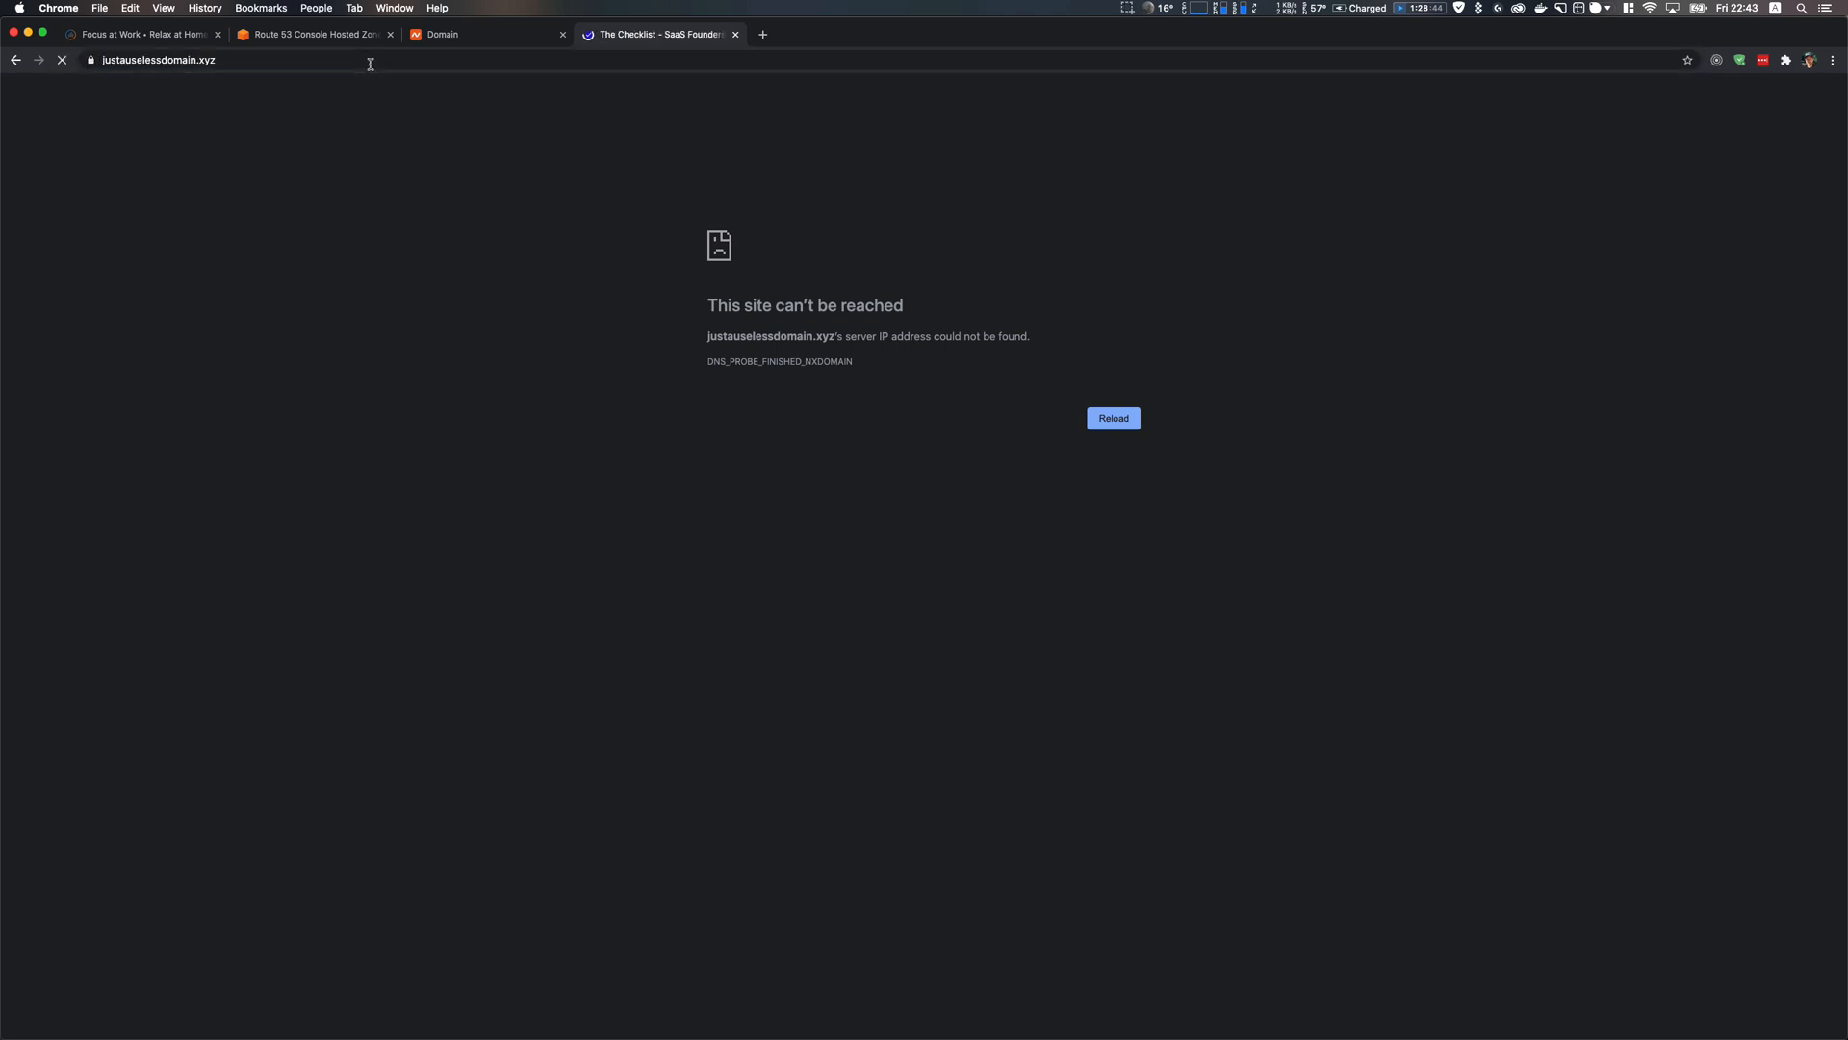
Return to the hosted zone's records to review the www record, and go to the CloudFront distributions list
{"action": "left_click", "coordinate": [297, 35]}
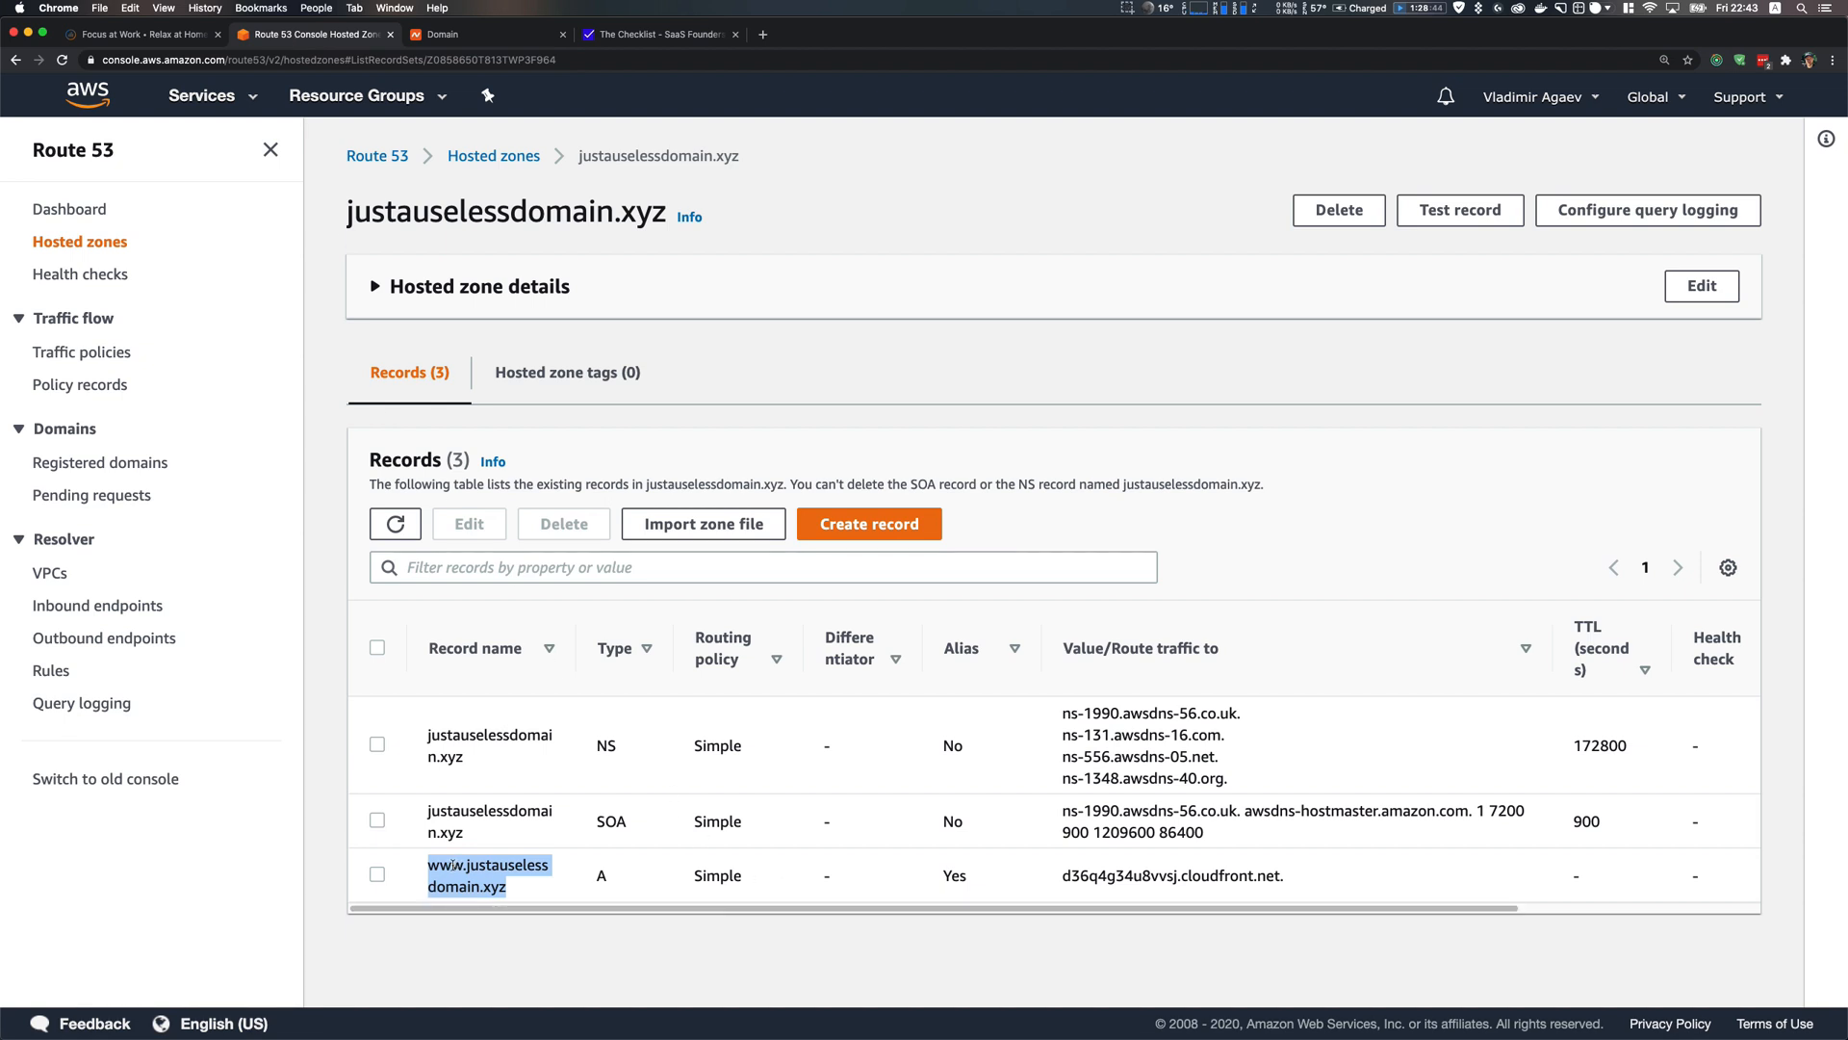
{"action": "left_click_drag", "start_coordinate": [468, 865], "coordinate": [470, 869]}
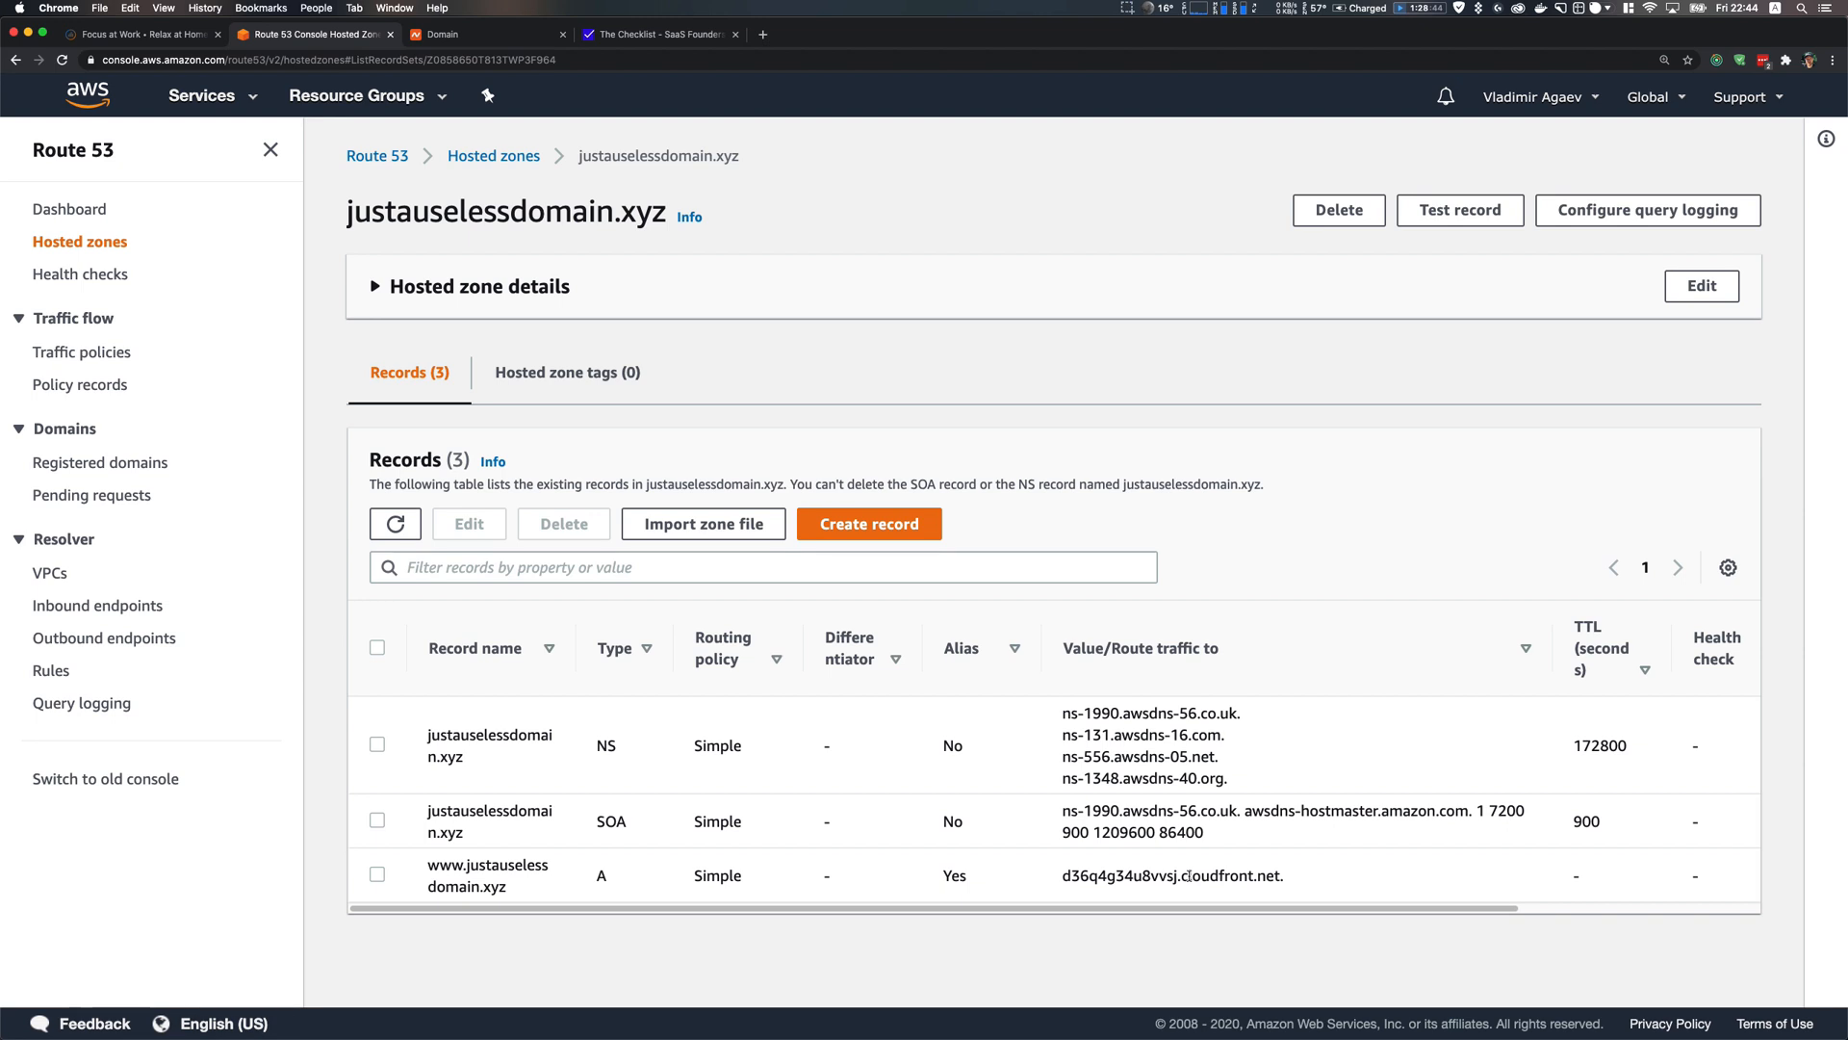
{"action": "left_click", "coordinate": [252, 98]}
{"action": "type", "text": "cloudfr5ont"}
{"action": "key", "text": "BackSpace"}
{"action": "key", "text": "BackSpace"}
{"action": "key", "text": "BackSpace"}
{"action": "key", "text": "BackSpace"}
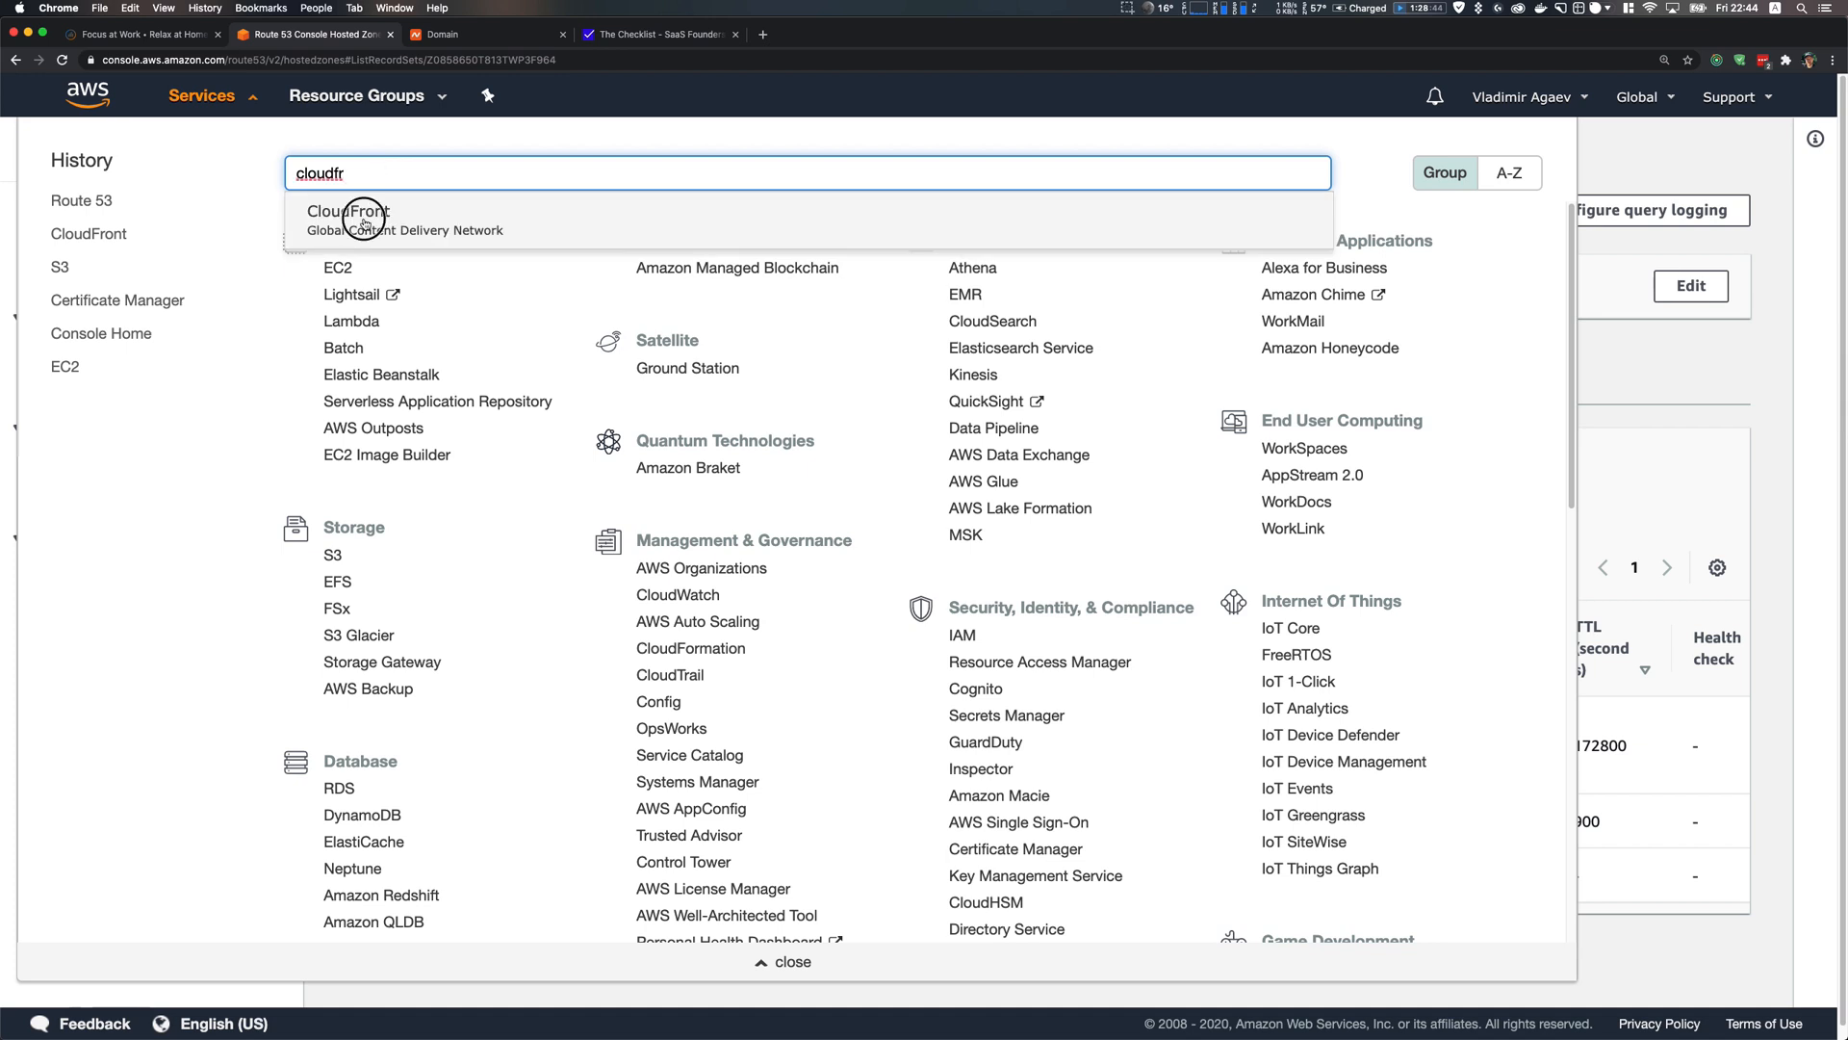
{"action": "left_click", "coordinate": [364, 221]}
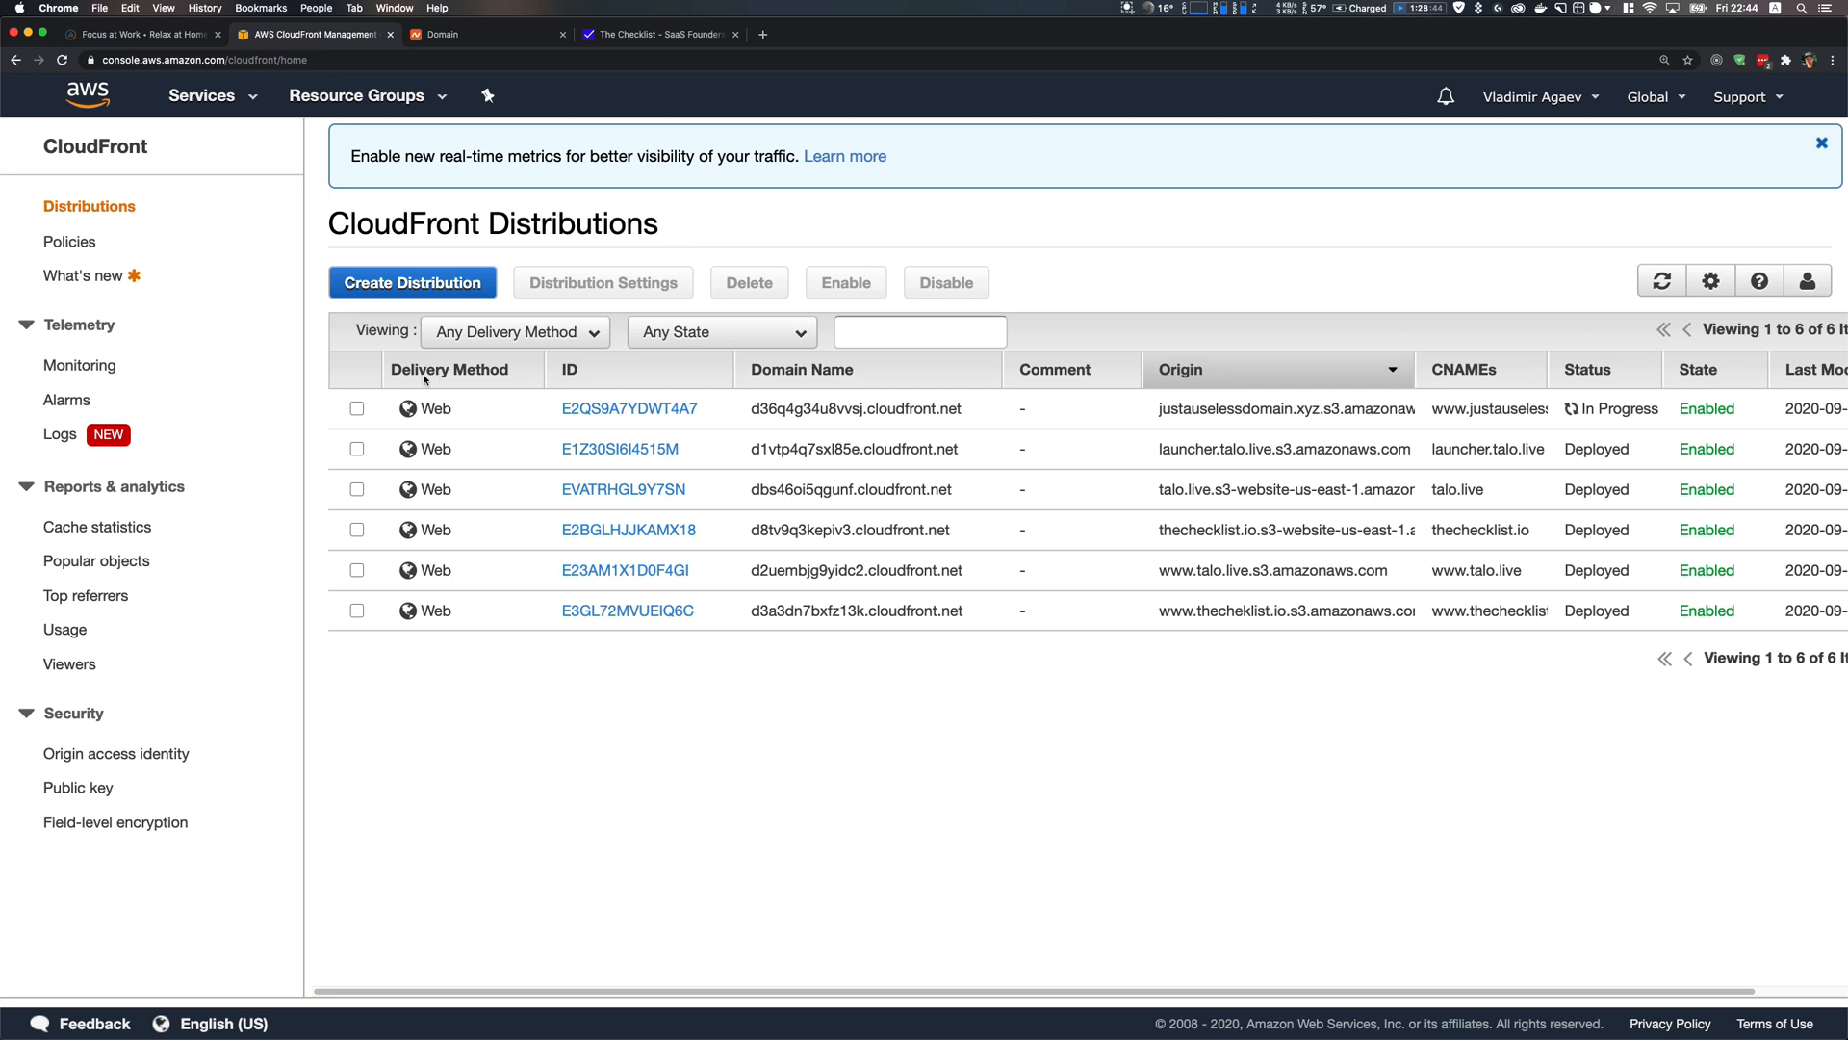
Add justauselessdomain.xyz as a second alternate domain name of distribution d36q4g34u8vvsj.cloudfront.net and save the change
{"action": "left_click", "coordinate": [358, 409]}
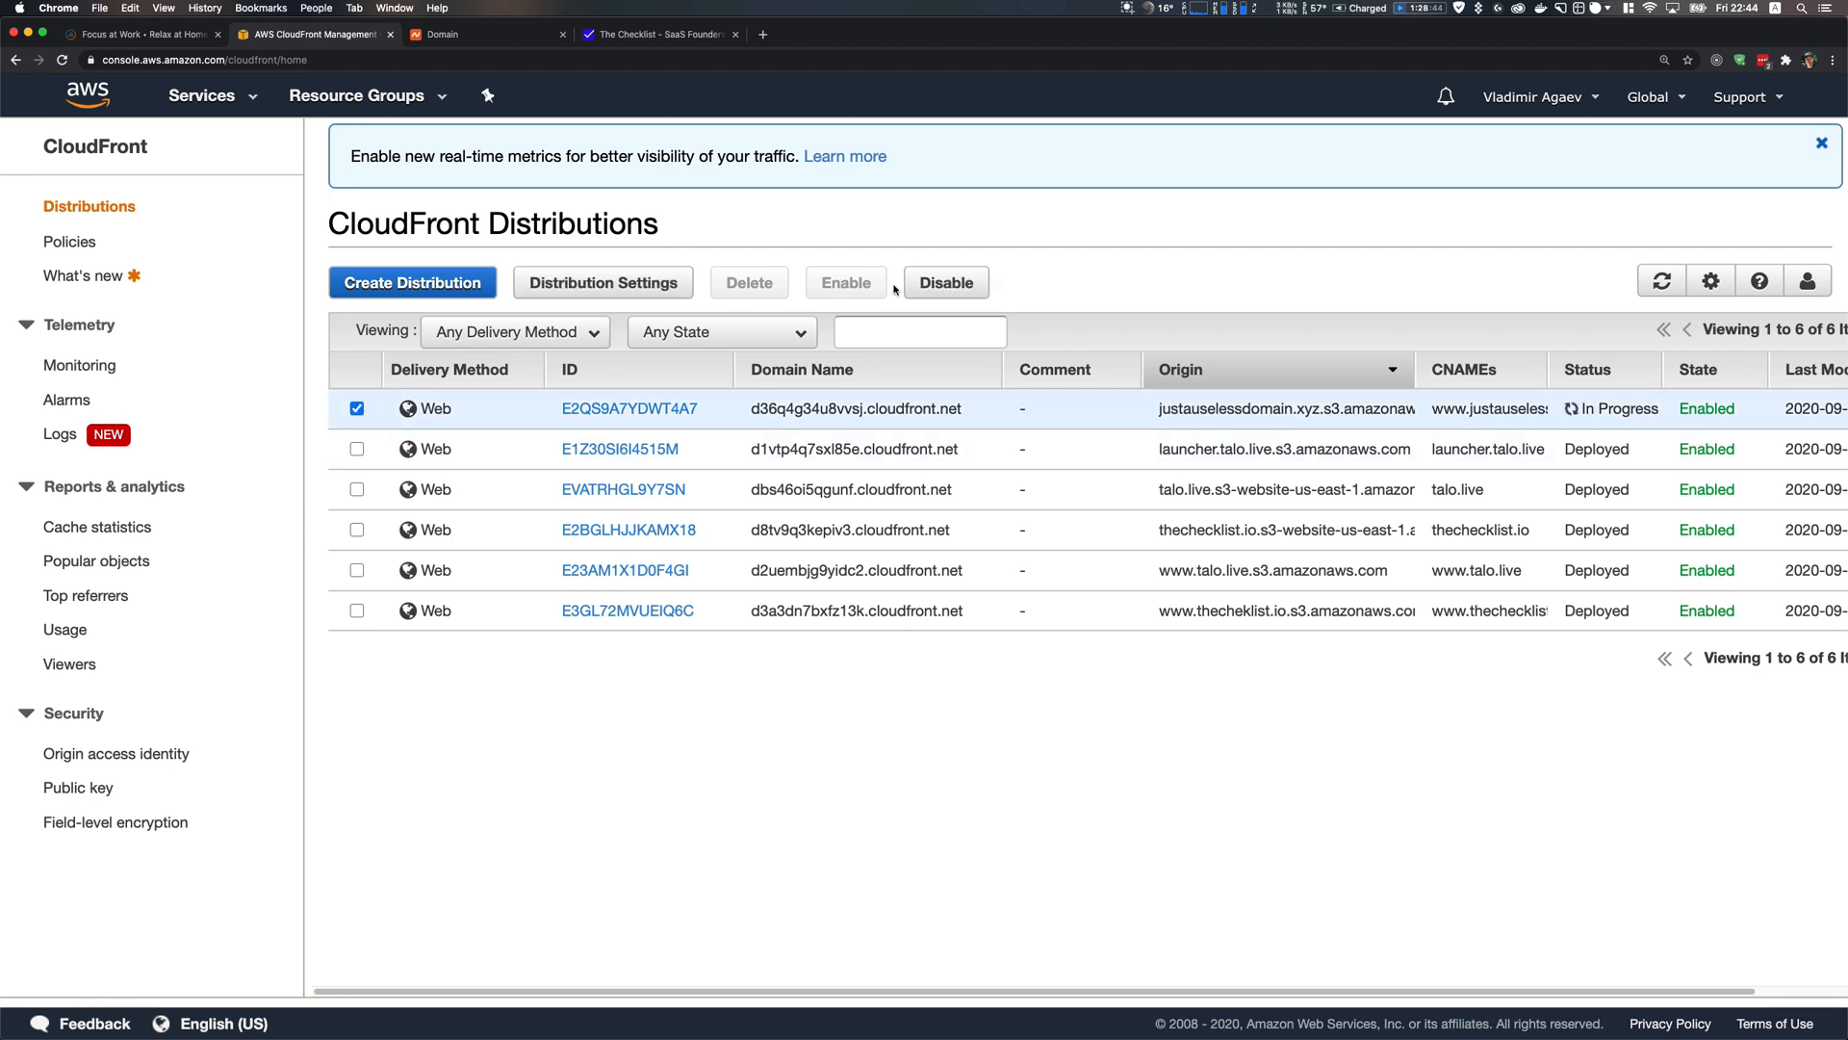
{"action": "left_click", "coordinate": [578, 409]}
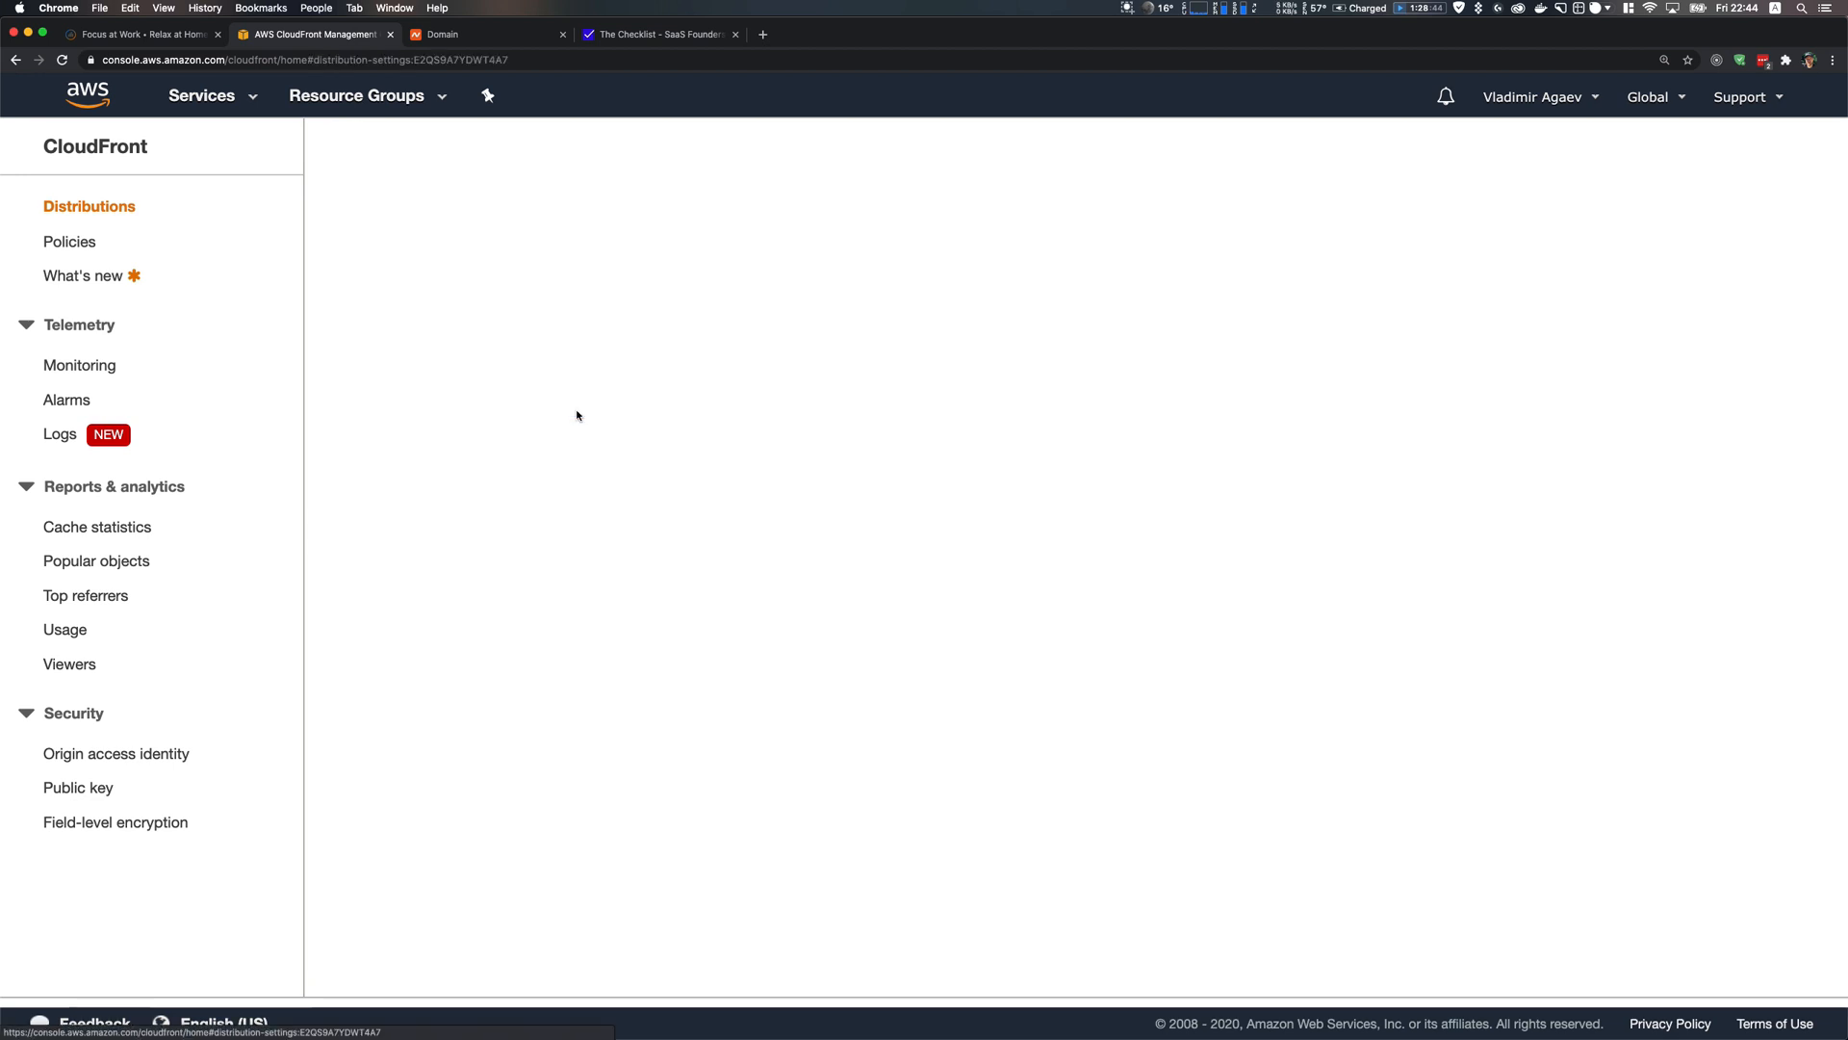
{"action": "left_click", "coordinate": [359, 240]}
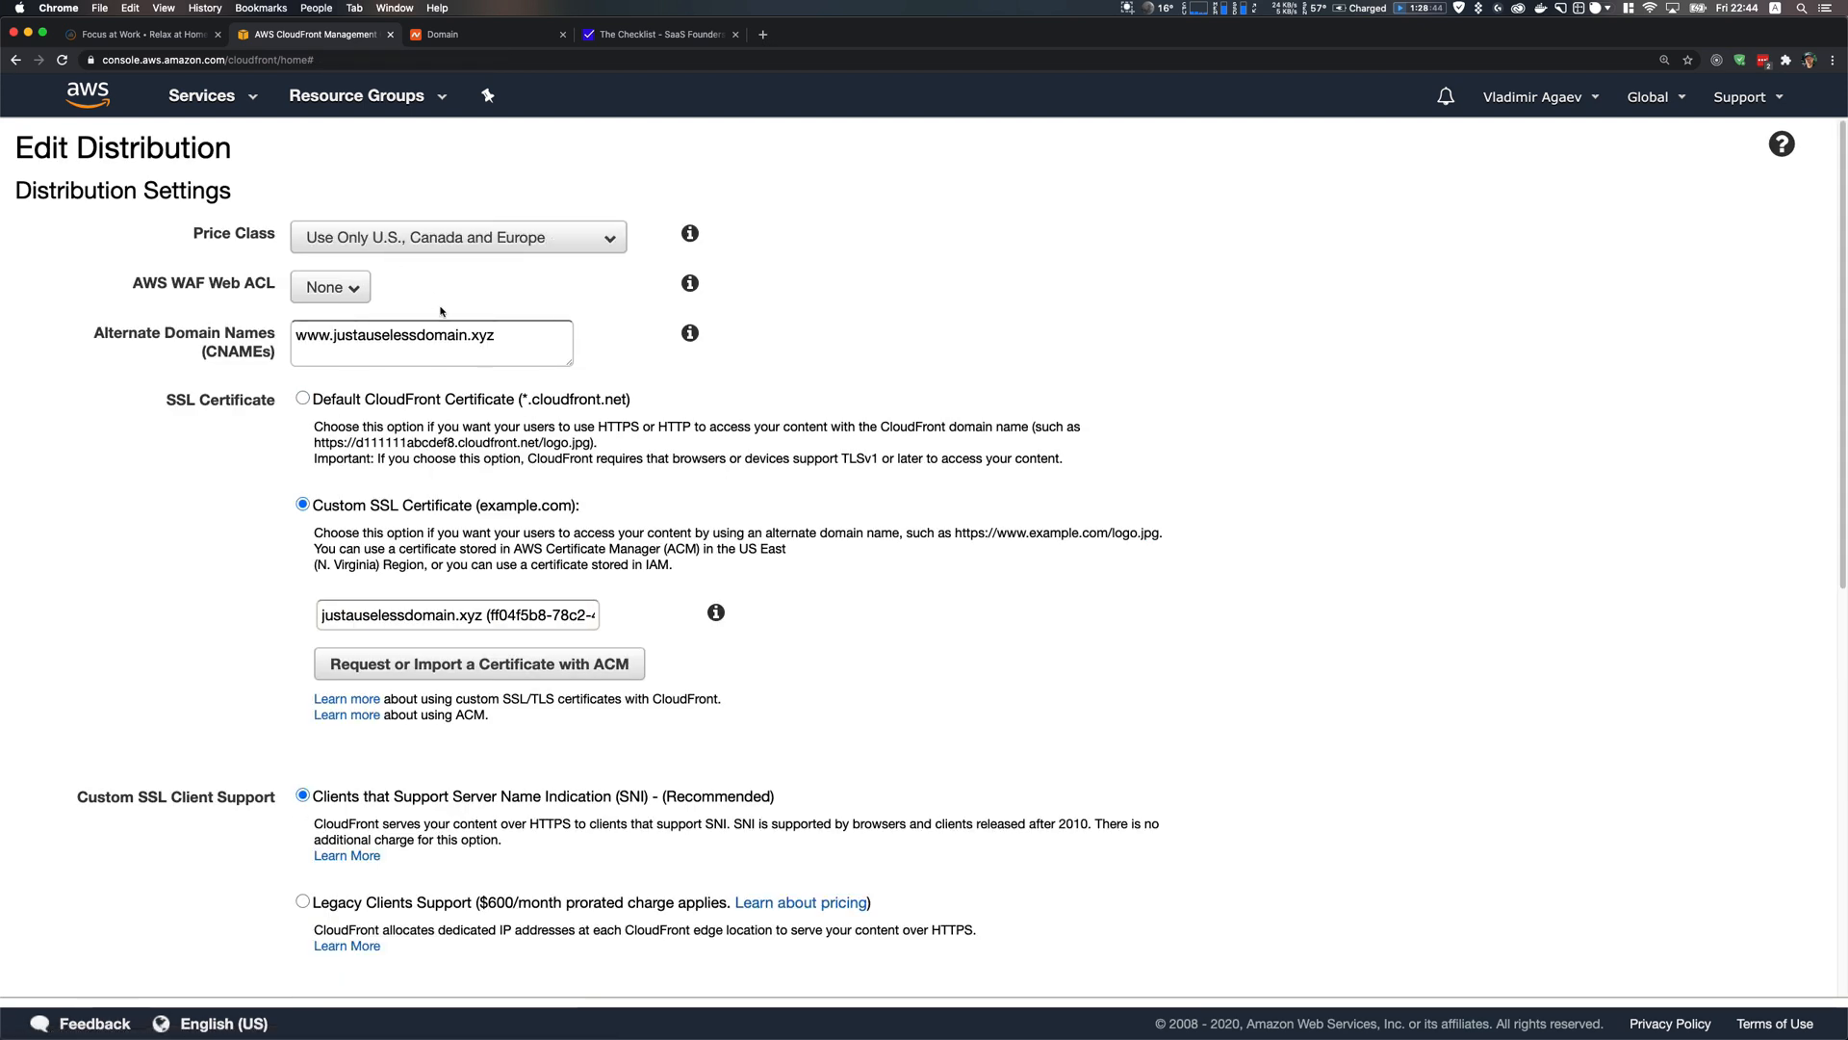
{"action": "triple_click", "coordinate": [520, 338]}
{"action": "key", "text": "super+c"}
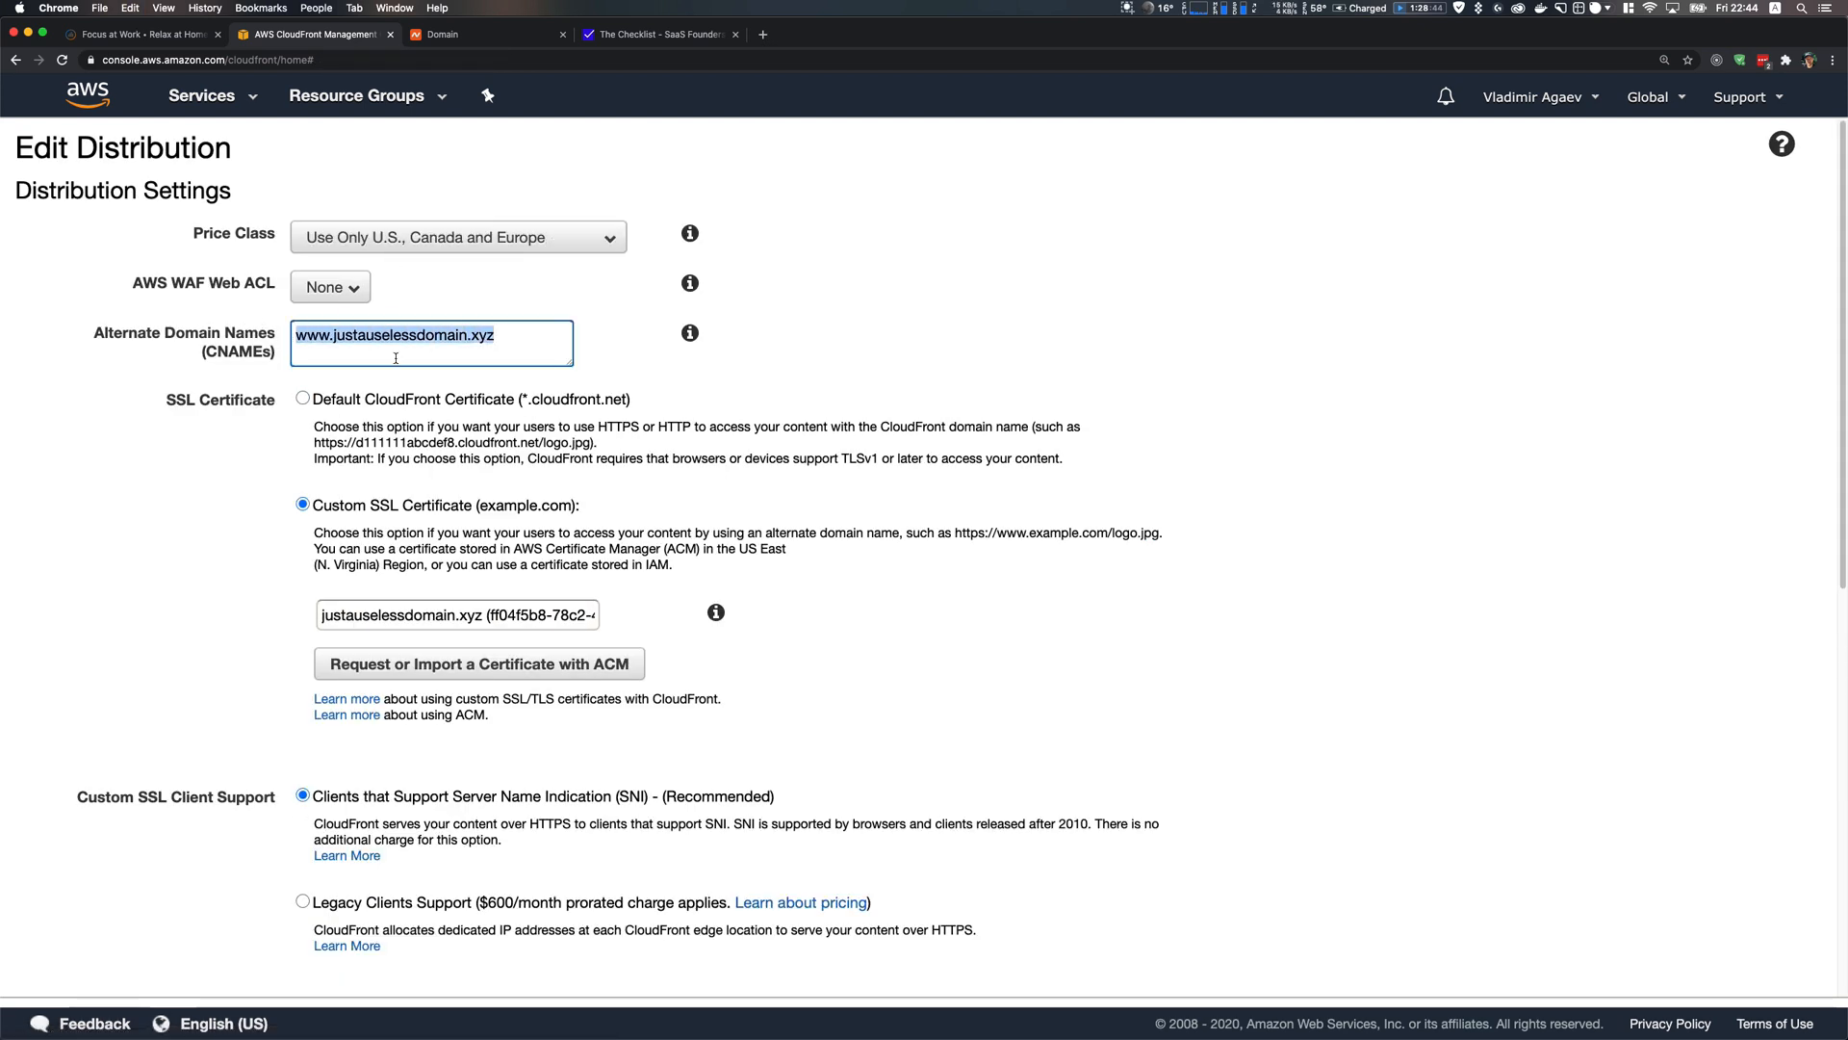
{"action": "left_click", "coordinate": [396, 357]}
{"action": "key", "text": "Return"}
{"action": "key", "text": "super+v"}
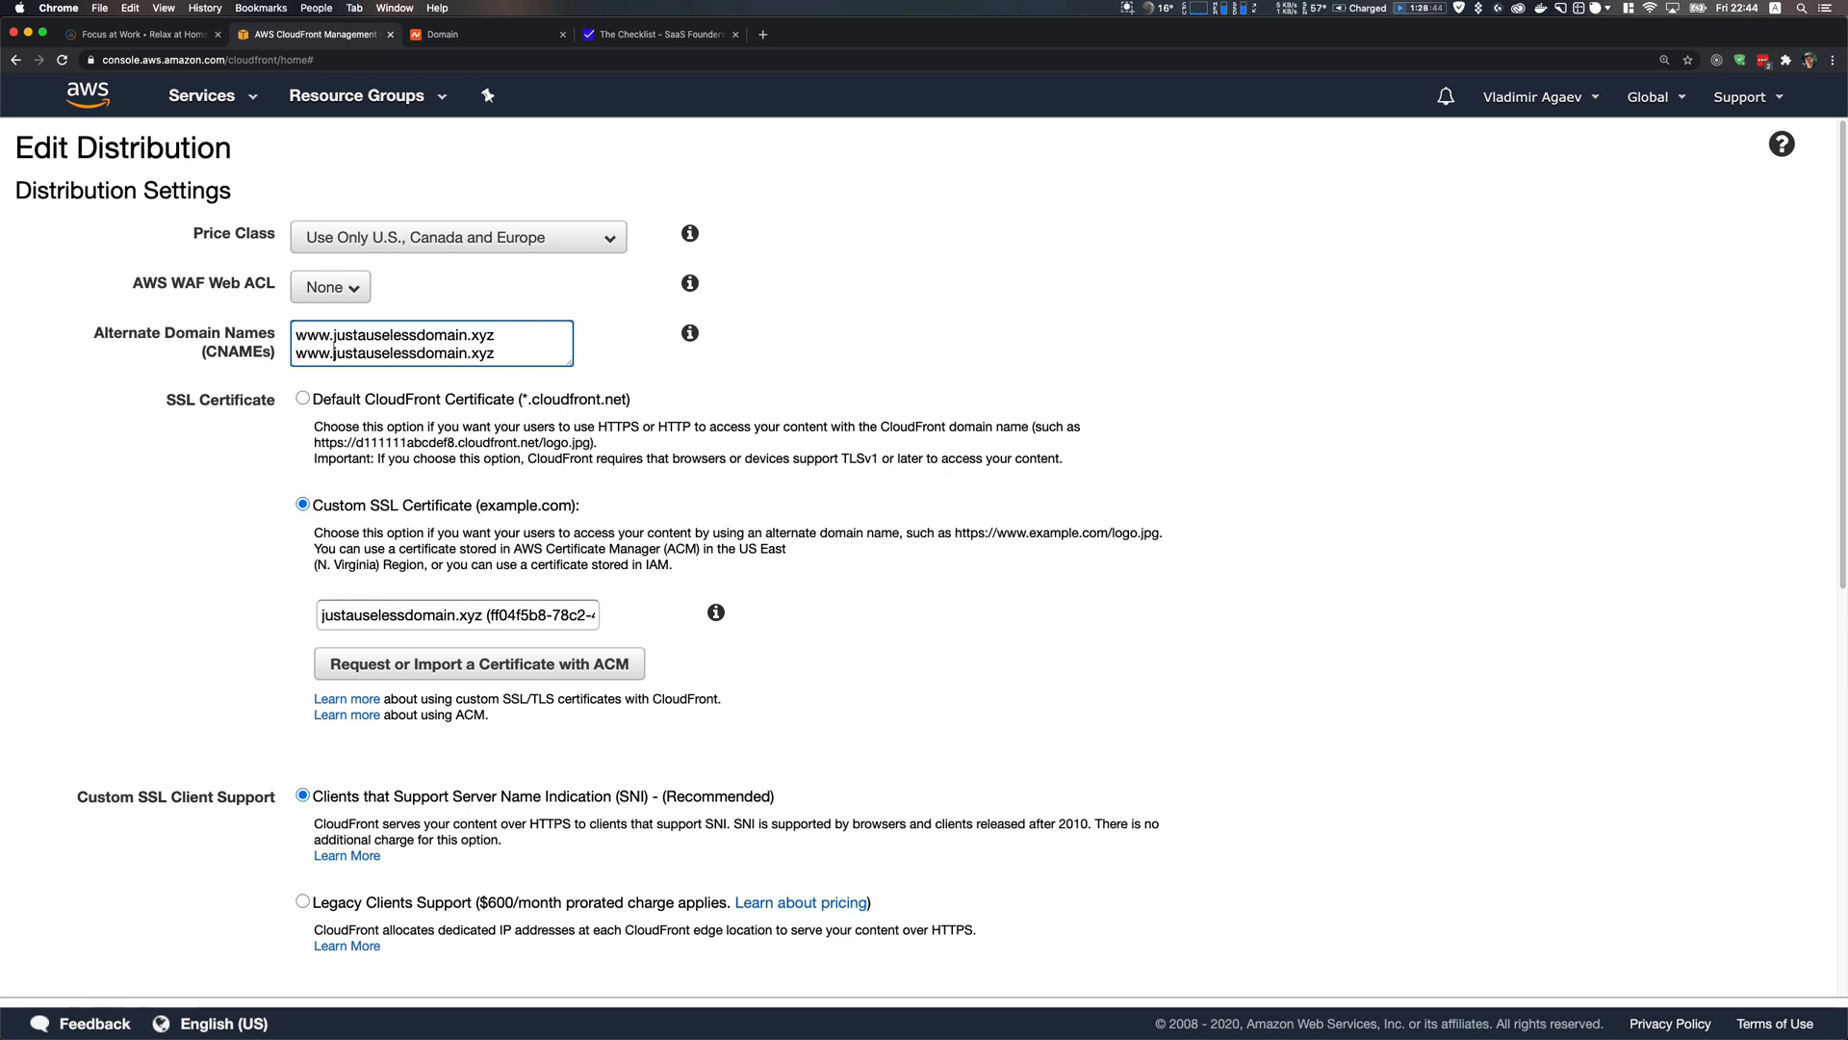
{"action": "scroll", "coordinate": [905, 510], "scroll_direction": "down", "scroll_amount": 10}
{"action": "left_click", "coordinate": [1730, 963]}
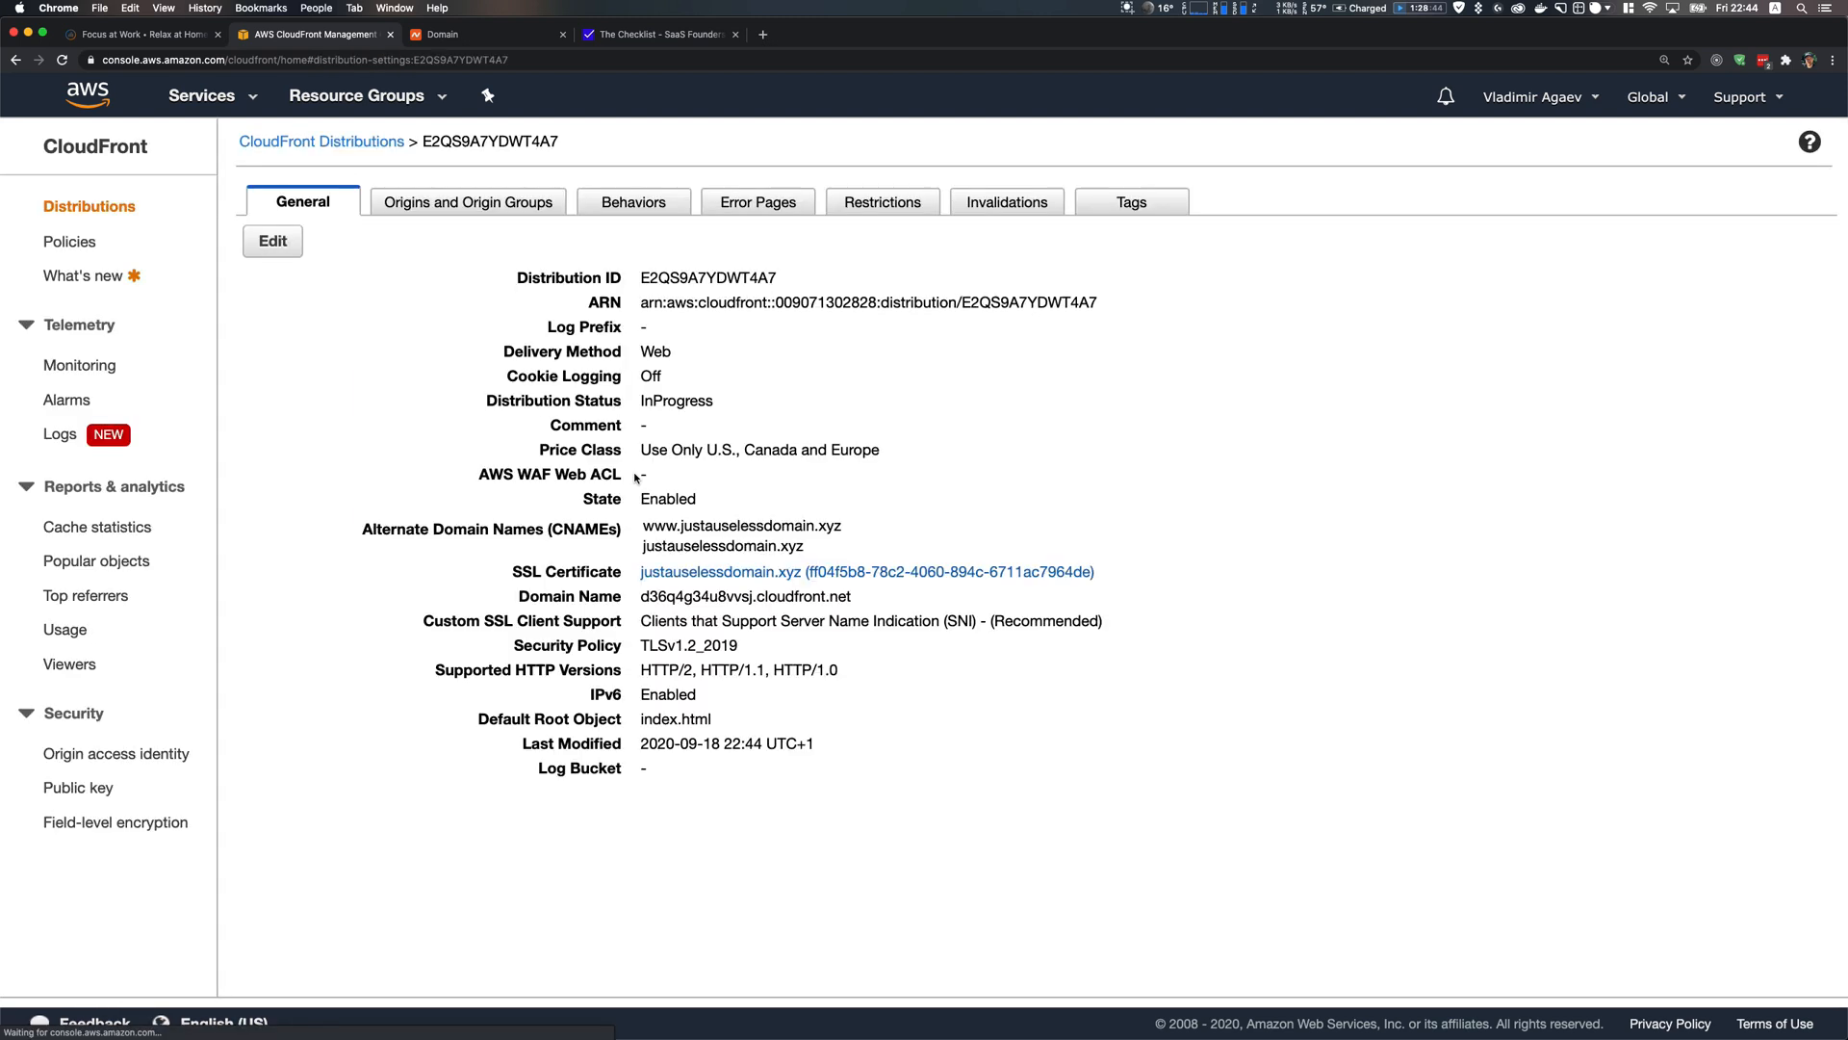
Go to Route 53 and open the records of the justauselessdomain.xyz hosted zone
{"action": "left_click", "coordinate": [190, 108]}
{"action": "type", "text": "route"}
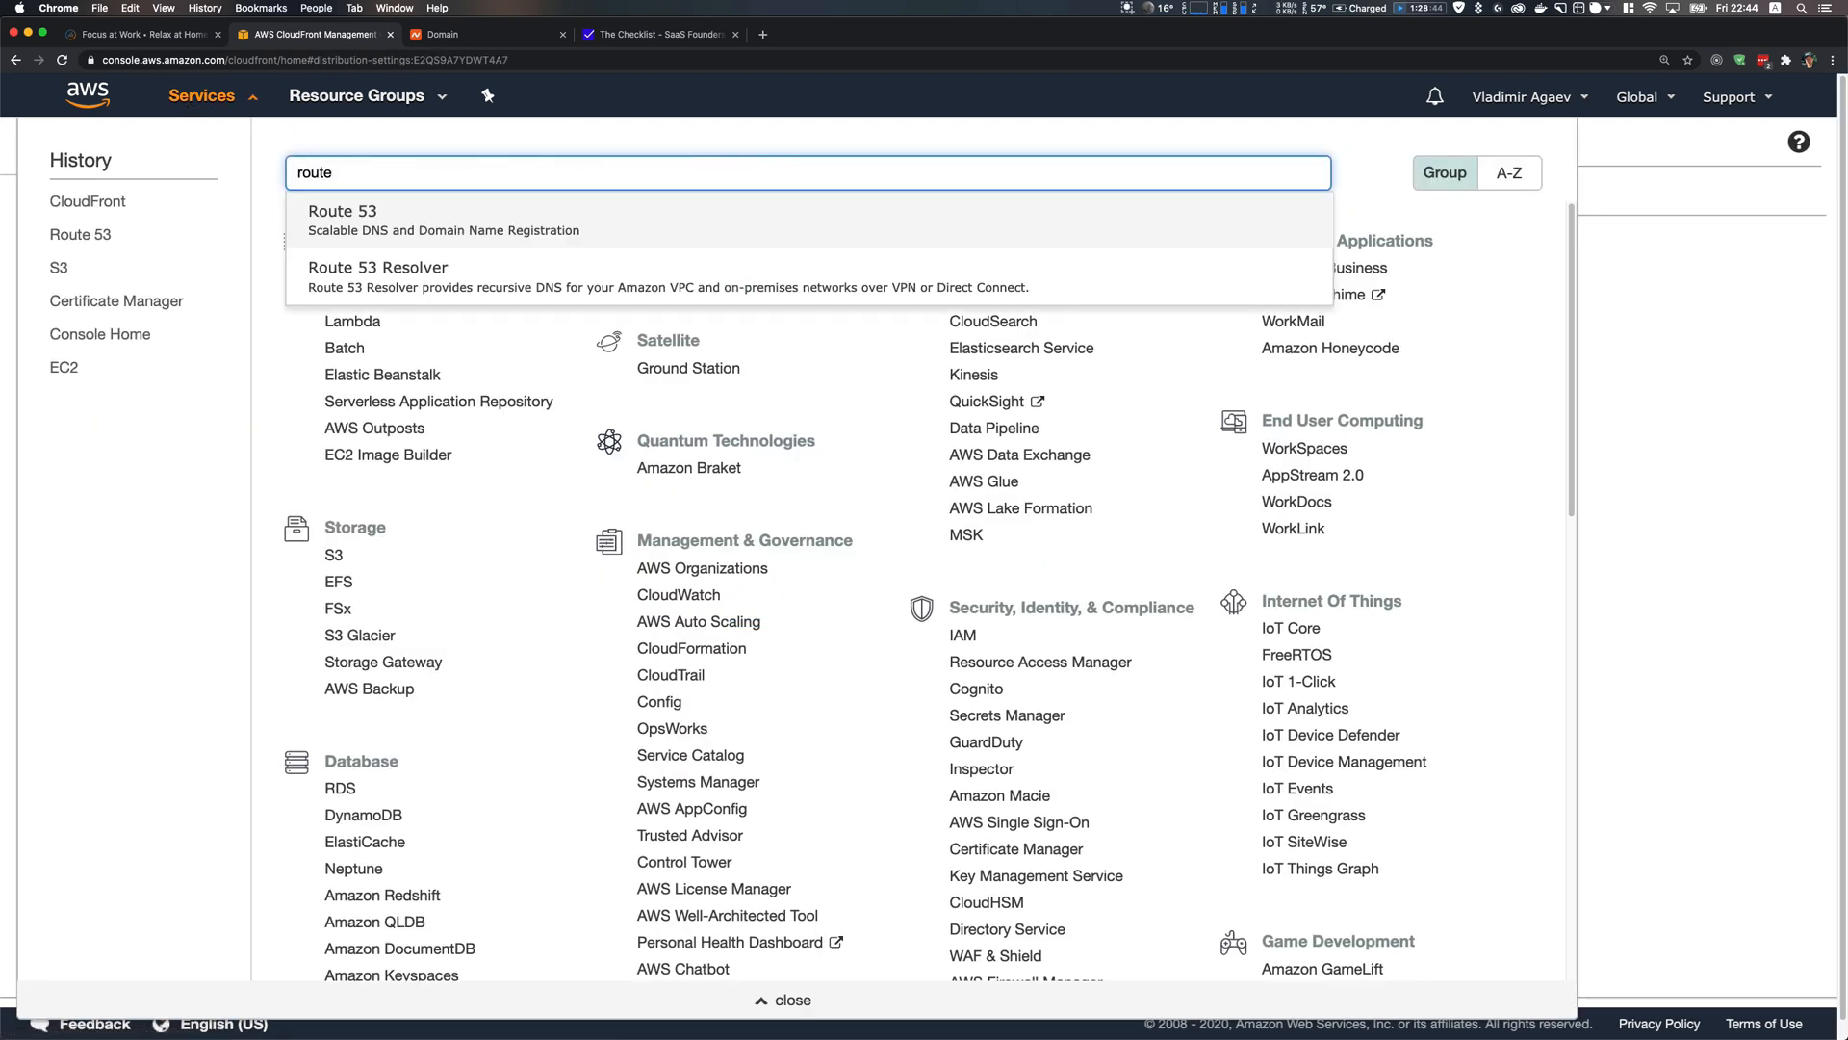
{"action": "left_click", "coordinate": [350, 229]}
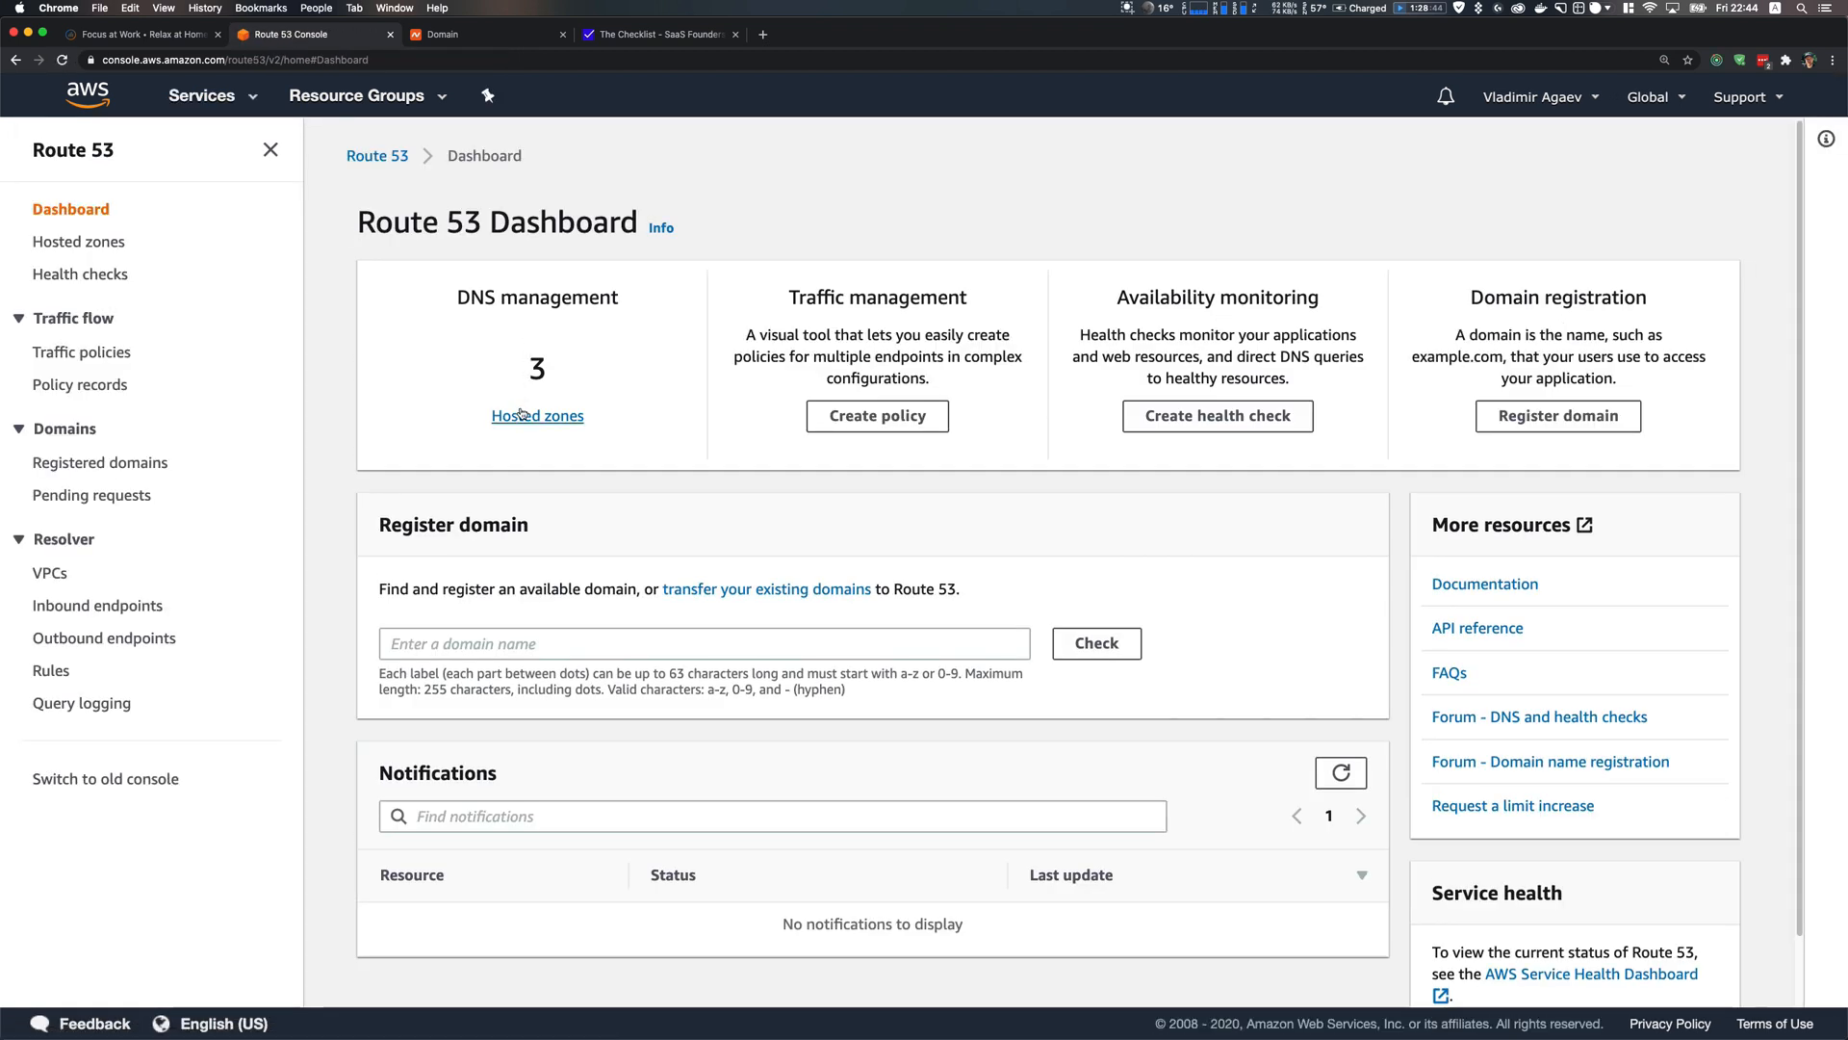
{"action": "left_click", "coordinate": [521, 414]}
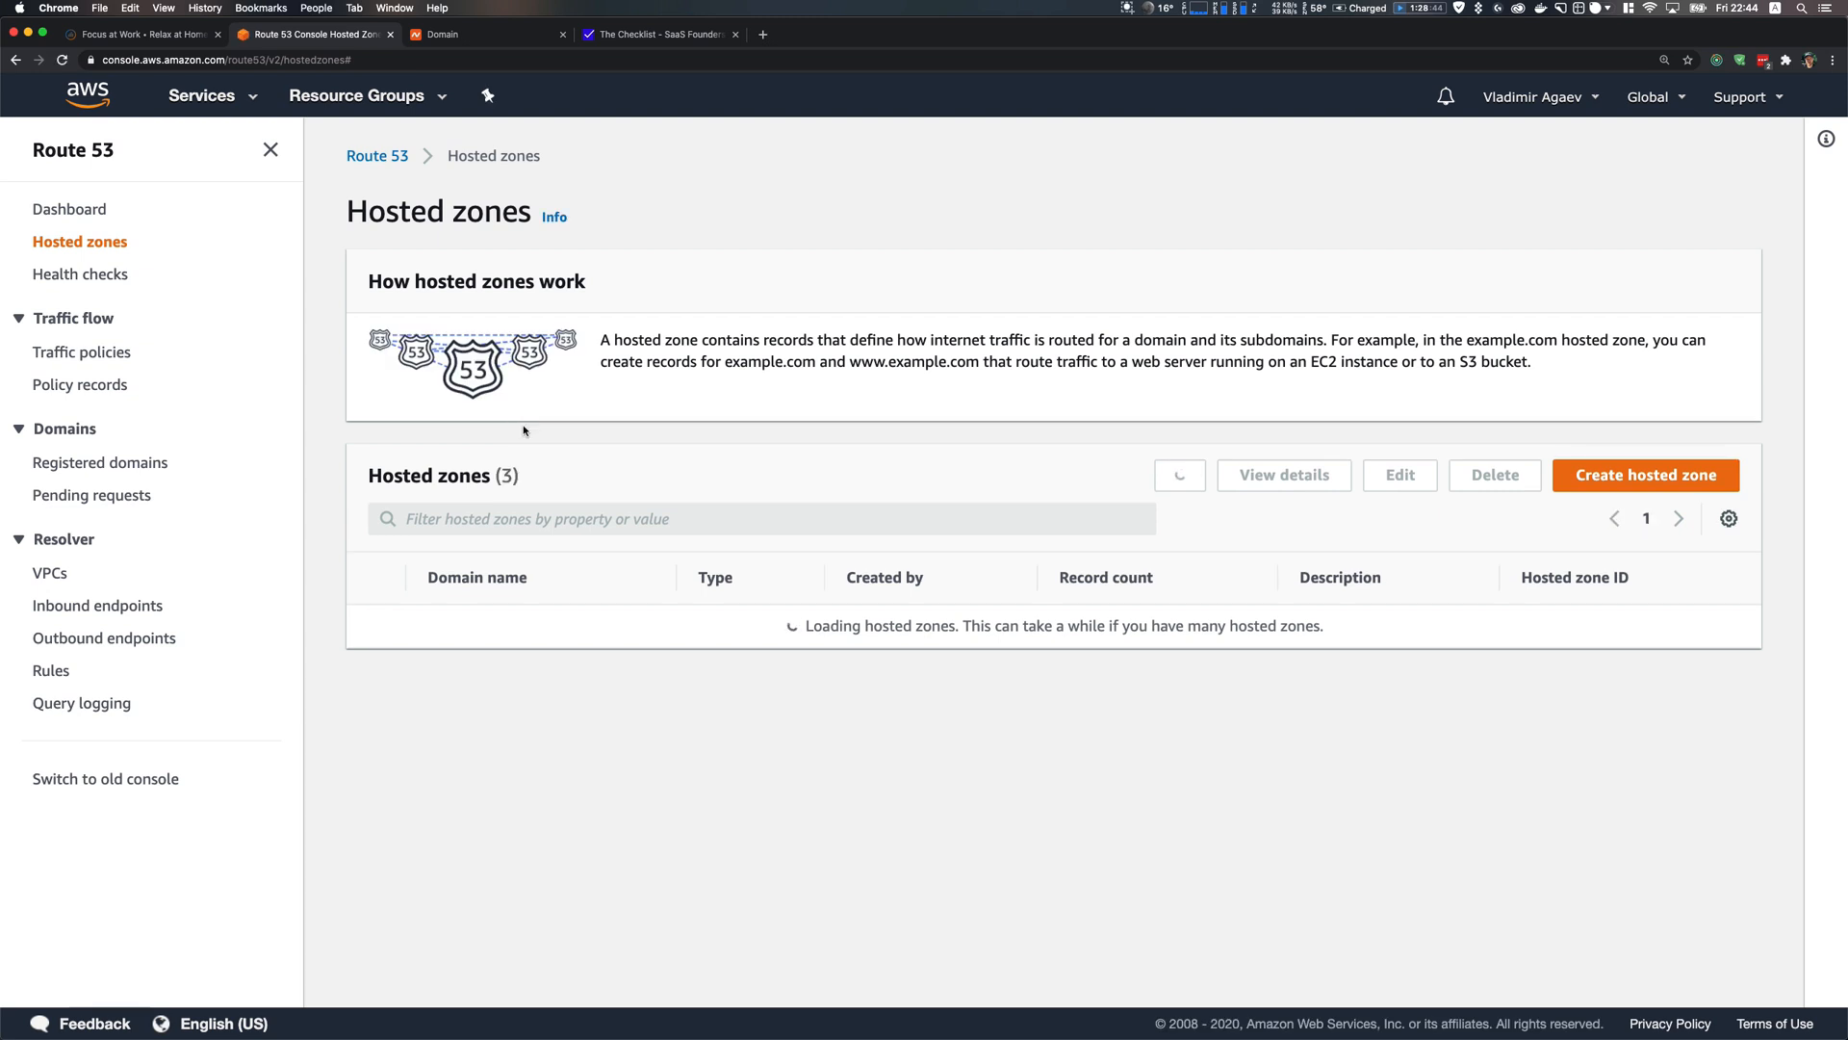
{"action": "left_click", "coordinate": [518, 724]}
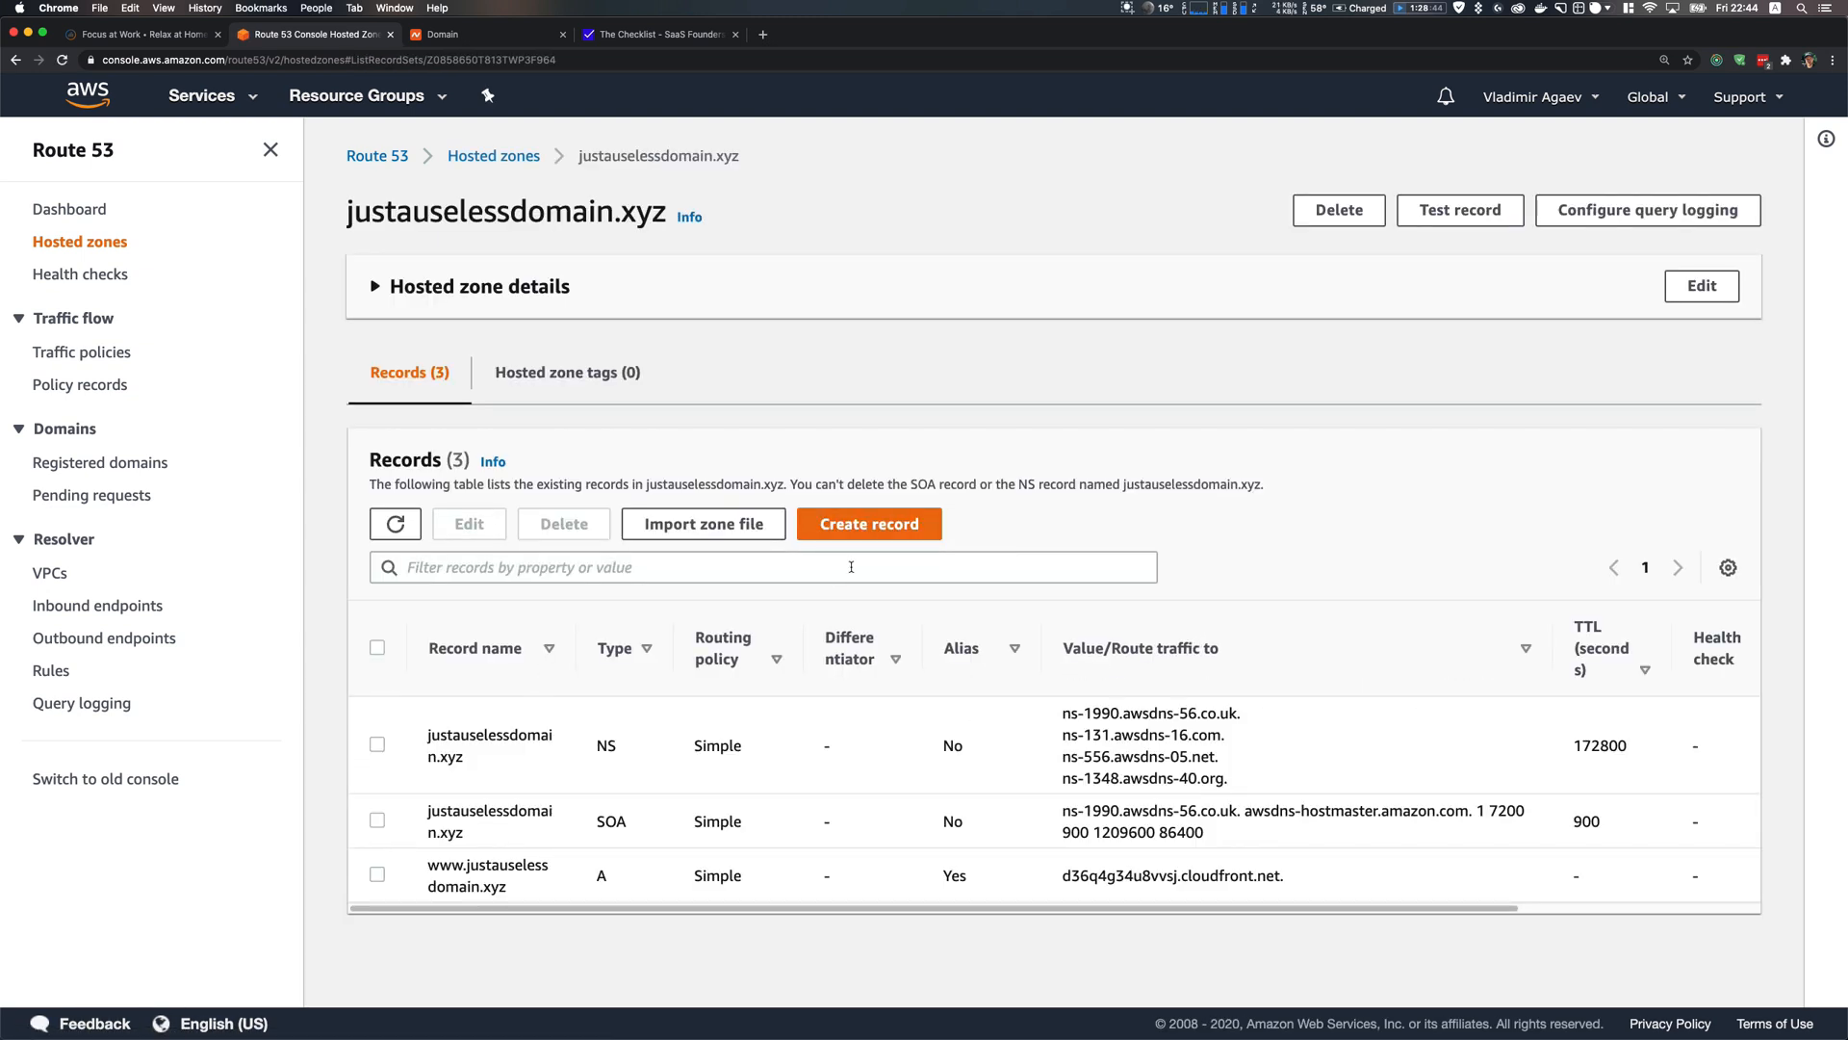
Check the www record's target and start defining a new simple routing record with its name left blank
{"action": "left_click_drag", "start_coordinate": [463, 866], "coordinate": [499, 883]}
{"action": "left_click_drag", "start_coordinate": [1063, 876], "coordinate": [1277, 876]}
{"action": "left_click", "coordinate": [867, 534]}
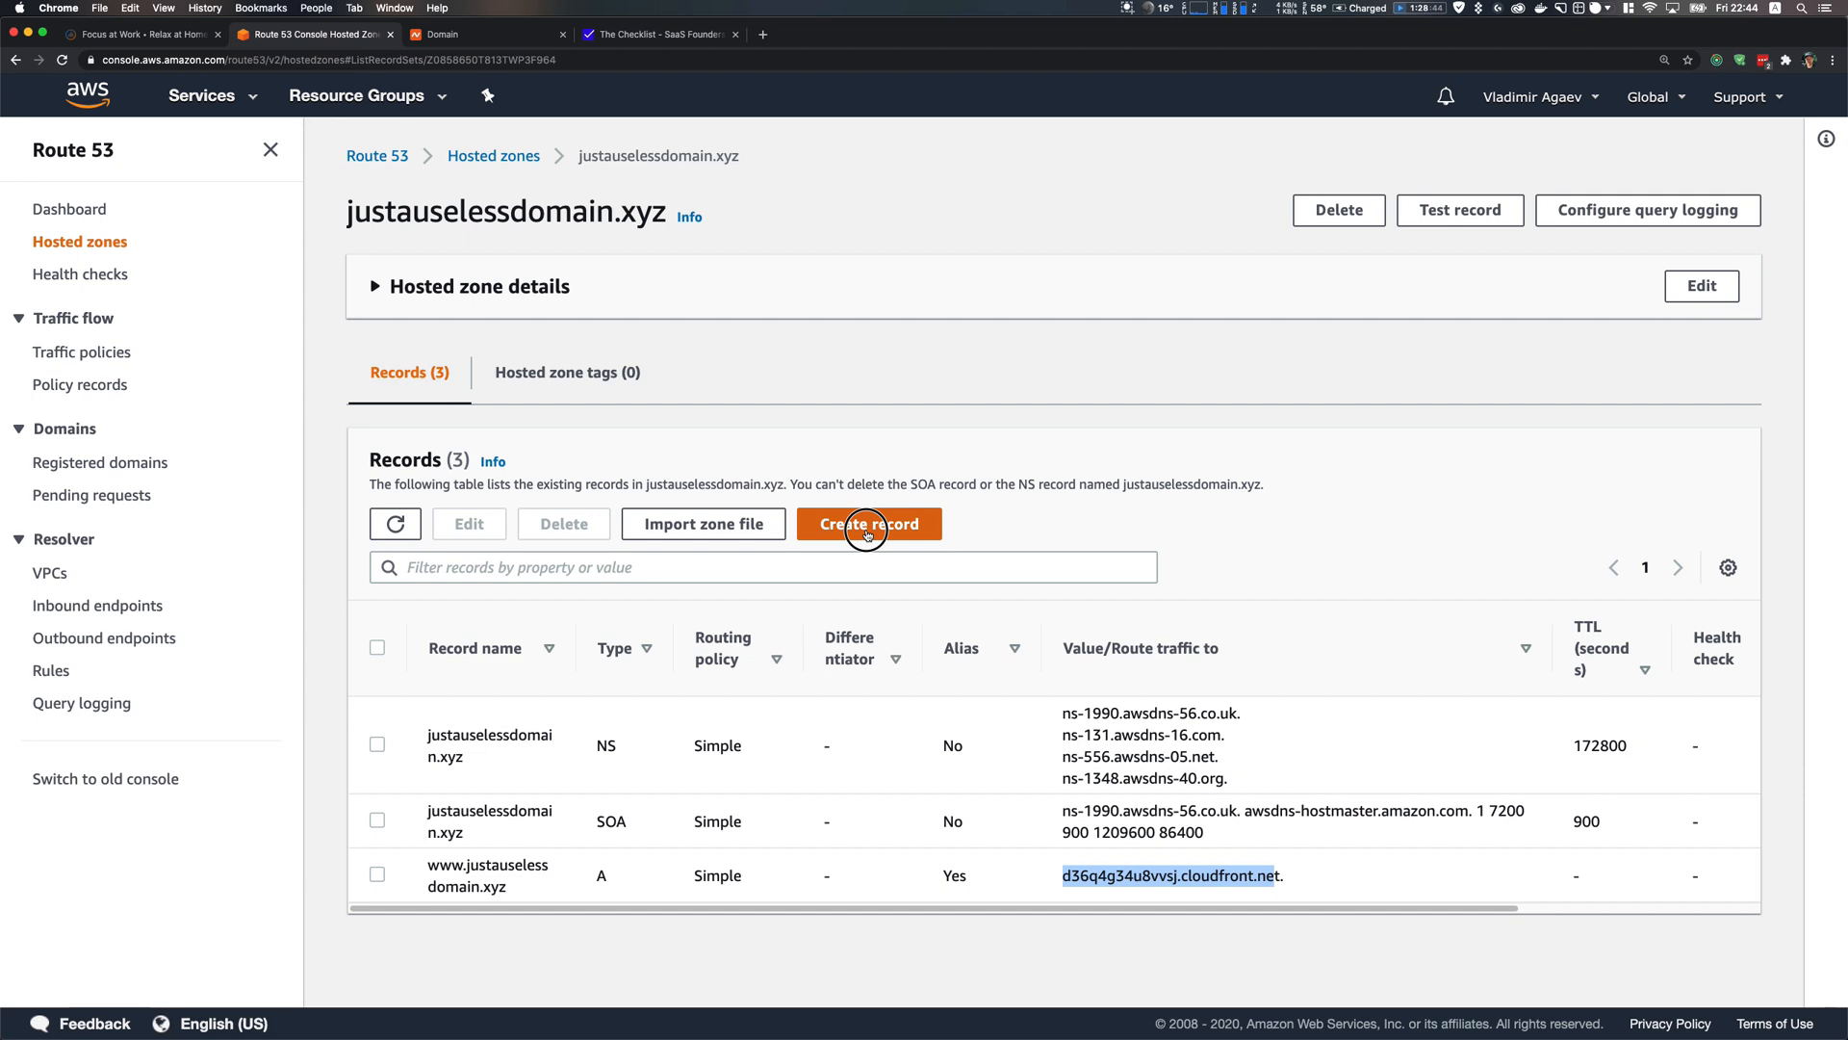
{"action": "left_click", "coordinate": [1211, 911]}
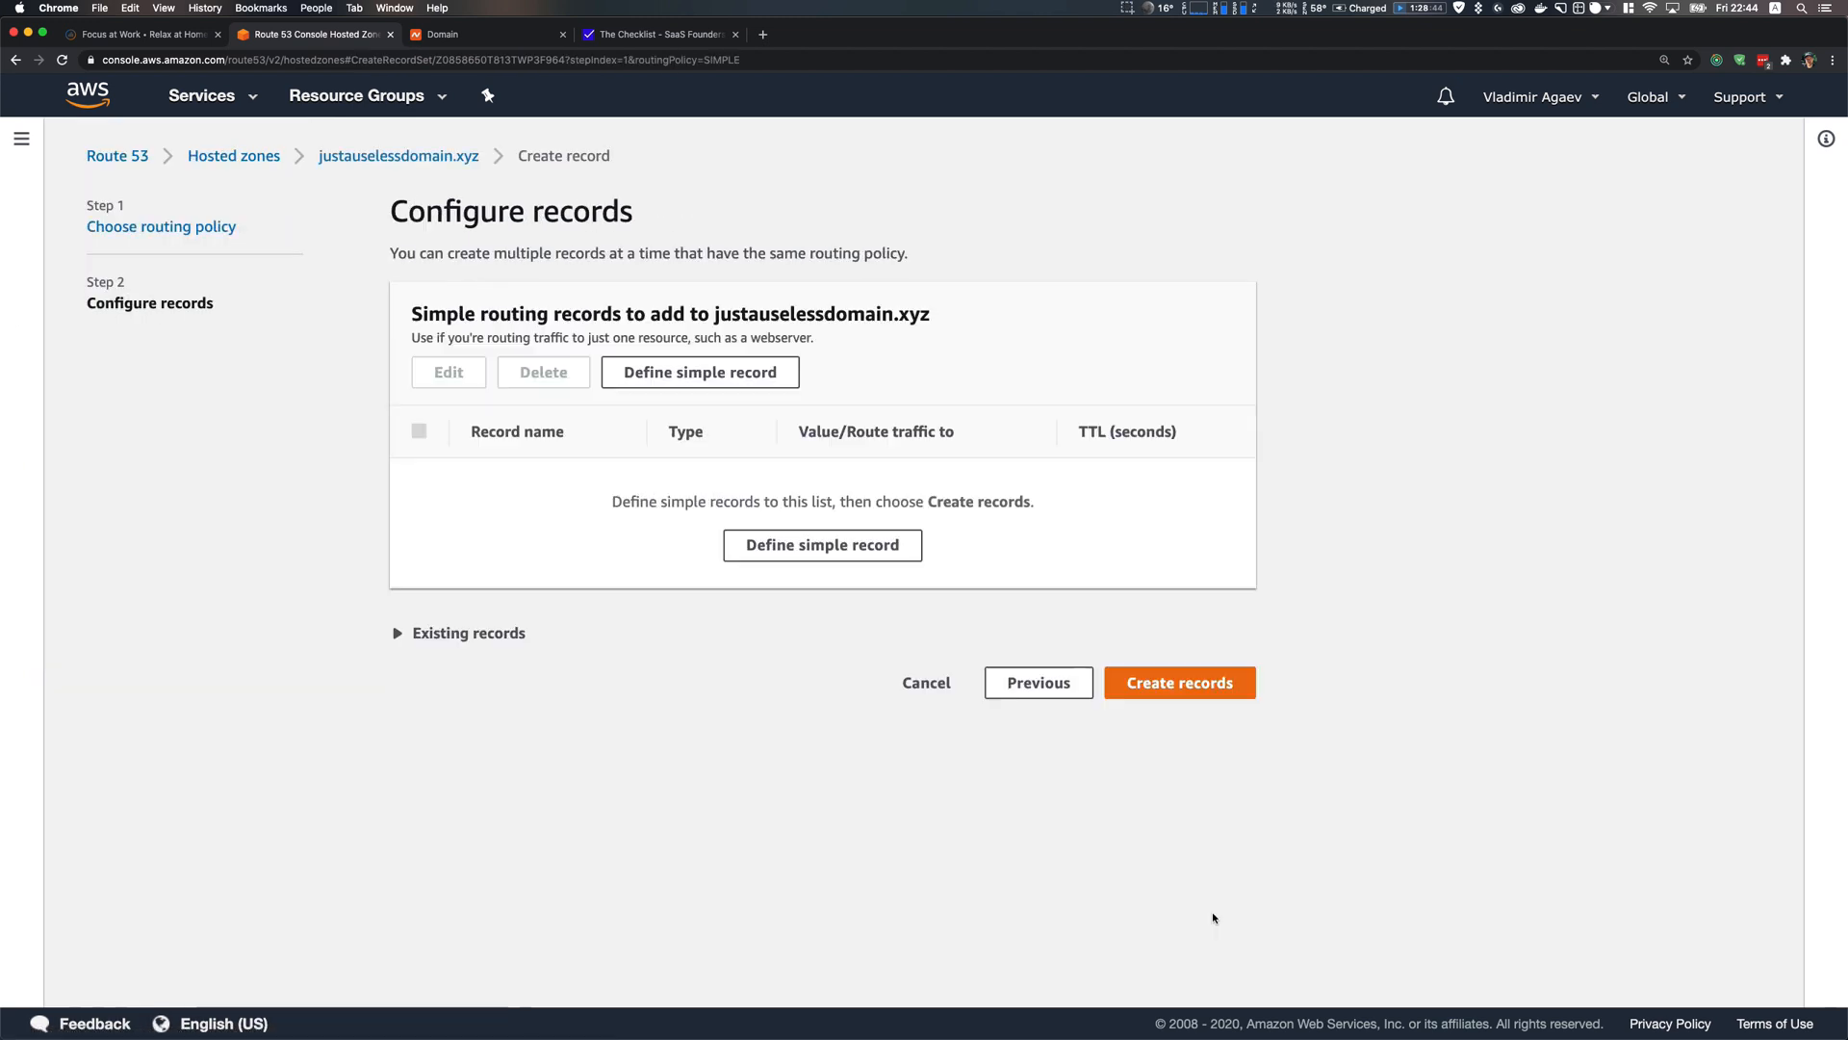
{"action": "left_click", "coordinate": [825, 545]}
{"action": "left_click", "coordinate": [635, 394]}
Route the root-domain record as an alias to the CloudFront distribution d36q4g34u8vvsj.cloudfront.net and create it
{"action": "left_click", "coordinate": [842, 520]}
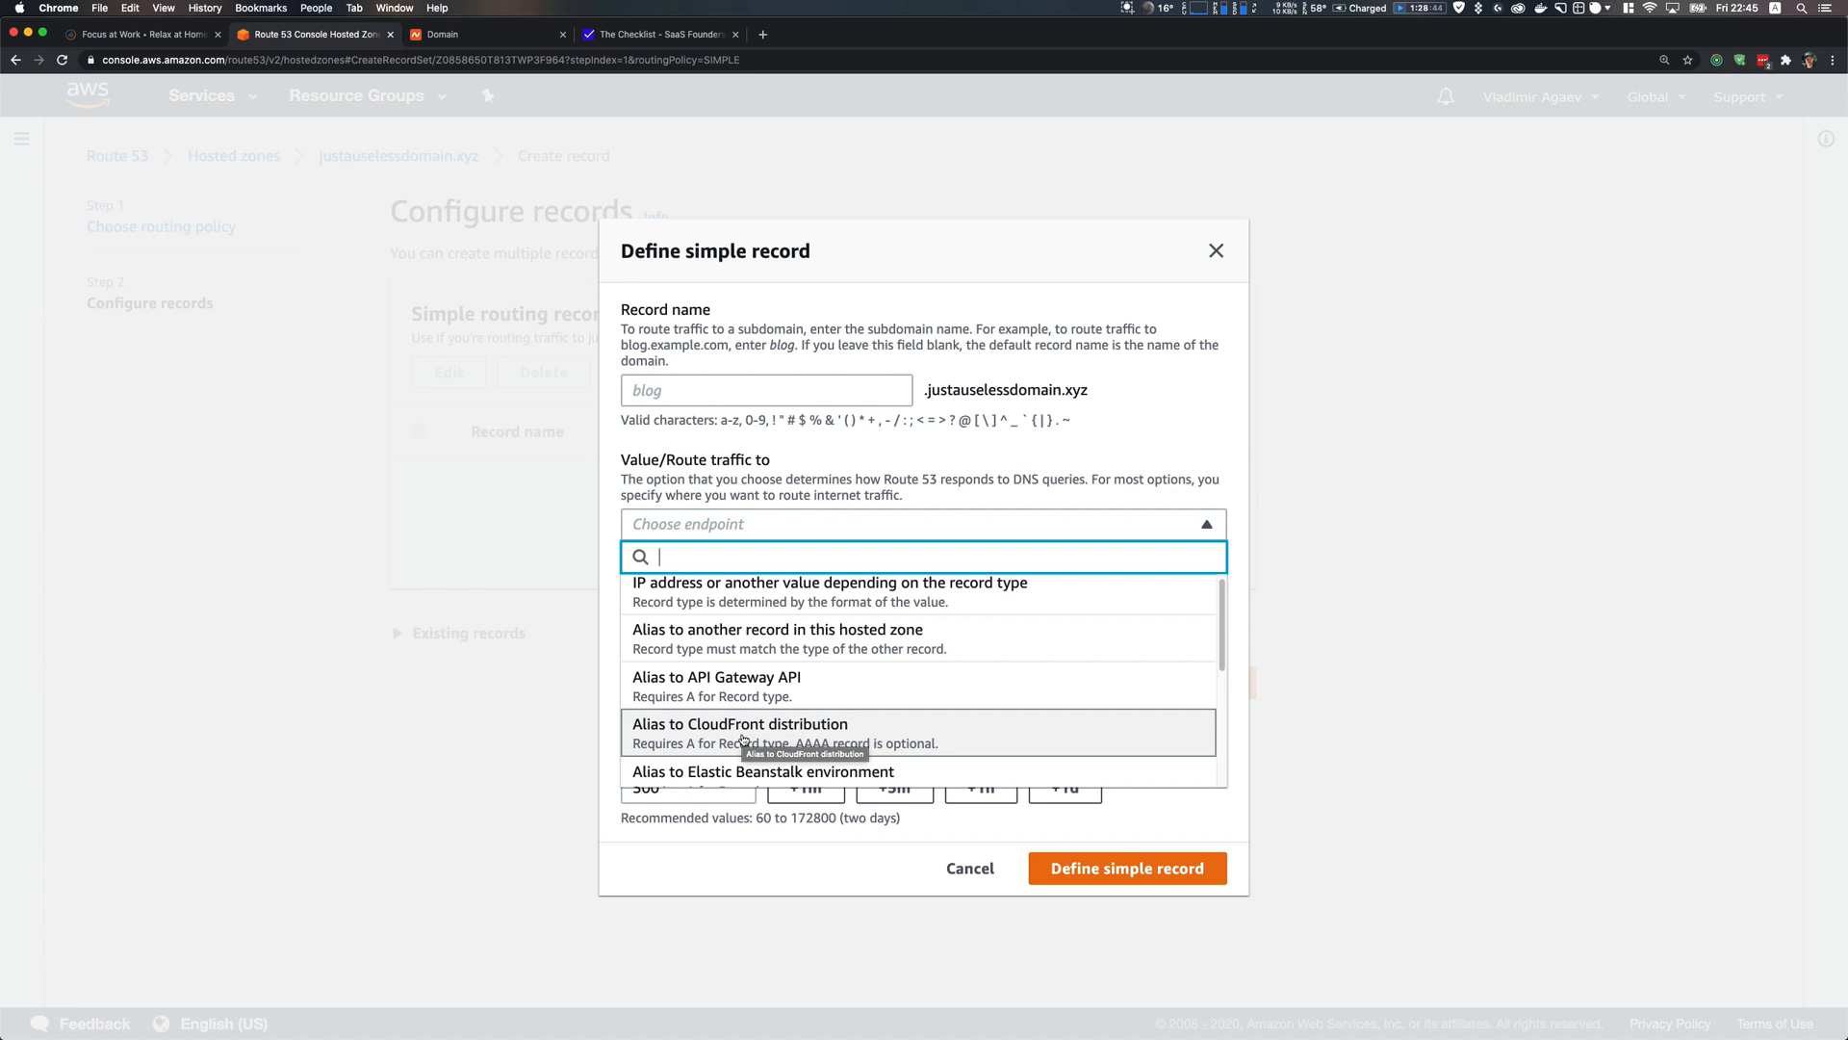
{"action": "left_click", "coordinate": [742, 740]}
{"action": "left_click", "coordinate": [743, 575]}
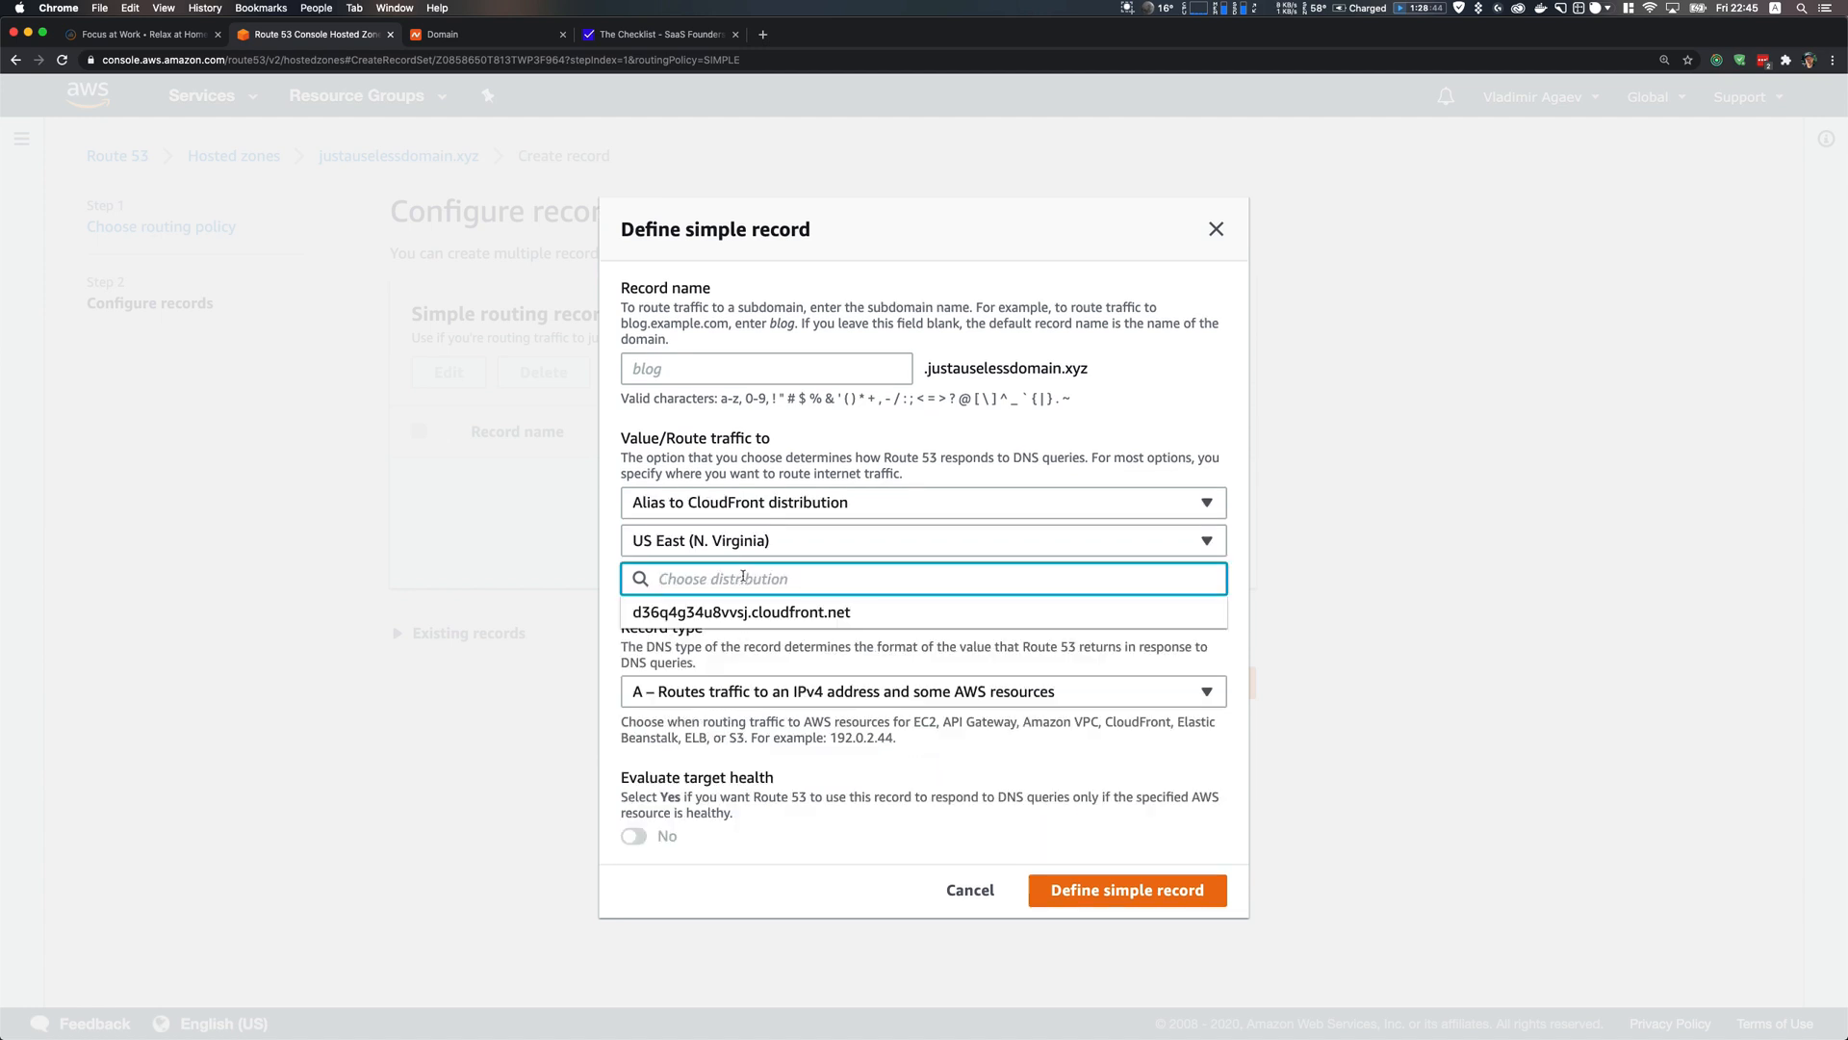
{"action": "left_click", "coordinate": [738, 614]}
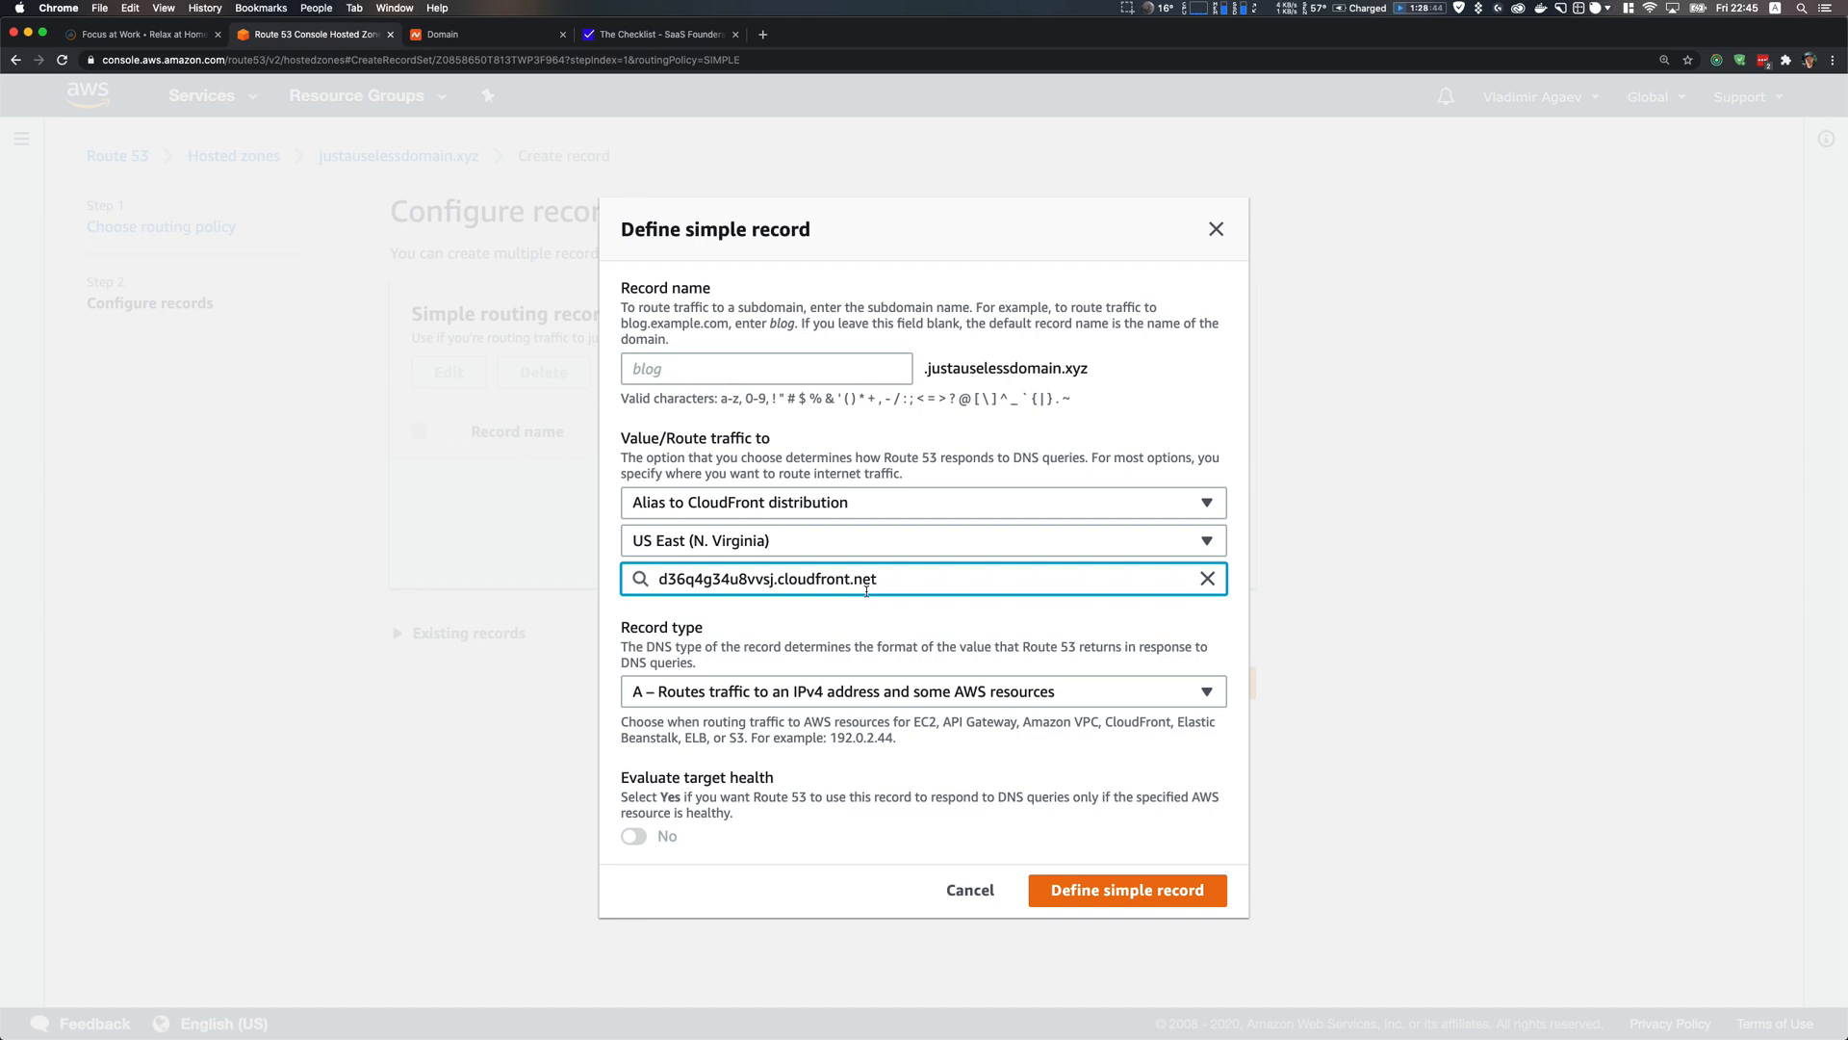
{"action": "left_click", "coordinate": [1112, 890]}
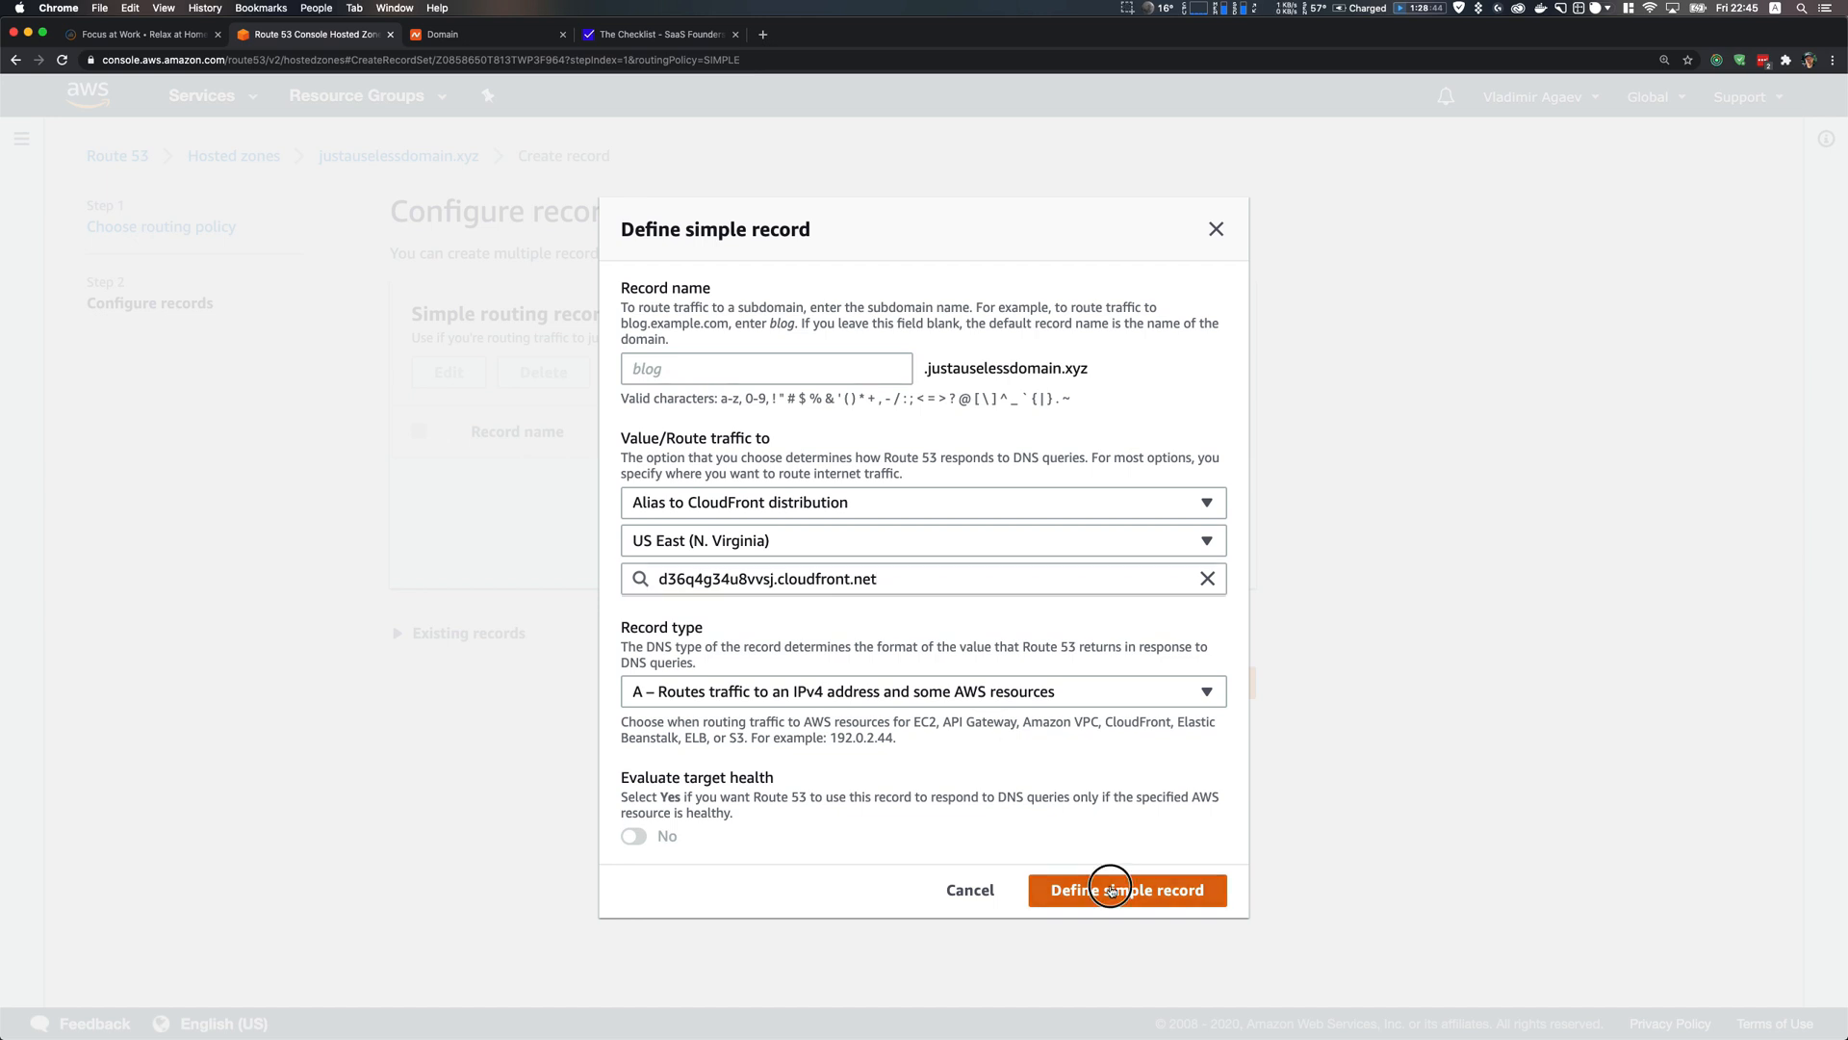
{"action": "left_click", "coordinate": [1155, 607]}
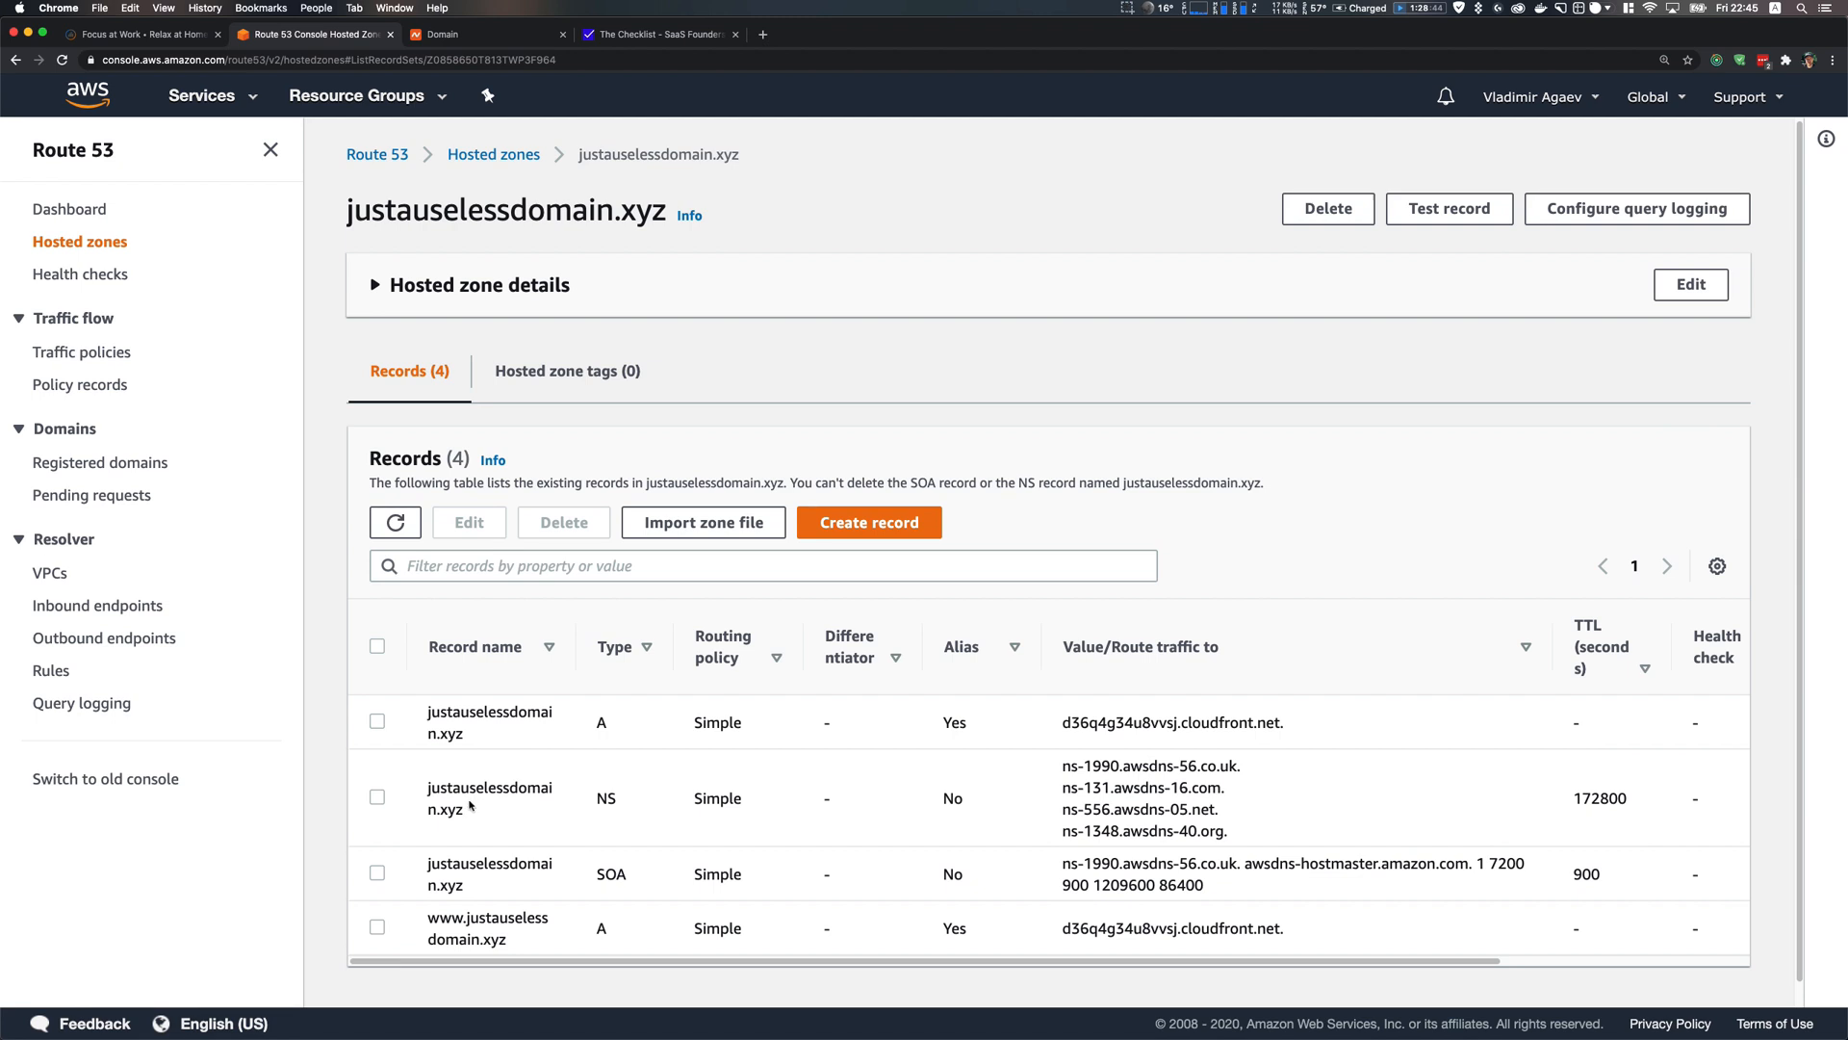
Open an incognito window and arrange it side by side with the main browser window
{"action": "left_click", "coordinate": [1832, 60]}
{"action": "left_click", "coordinate": [1750, 123]}
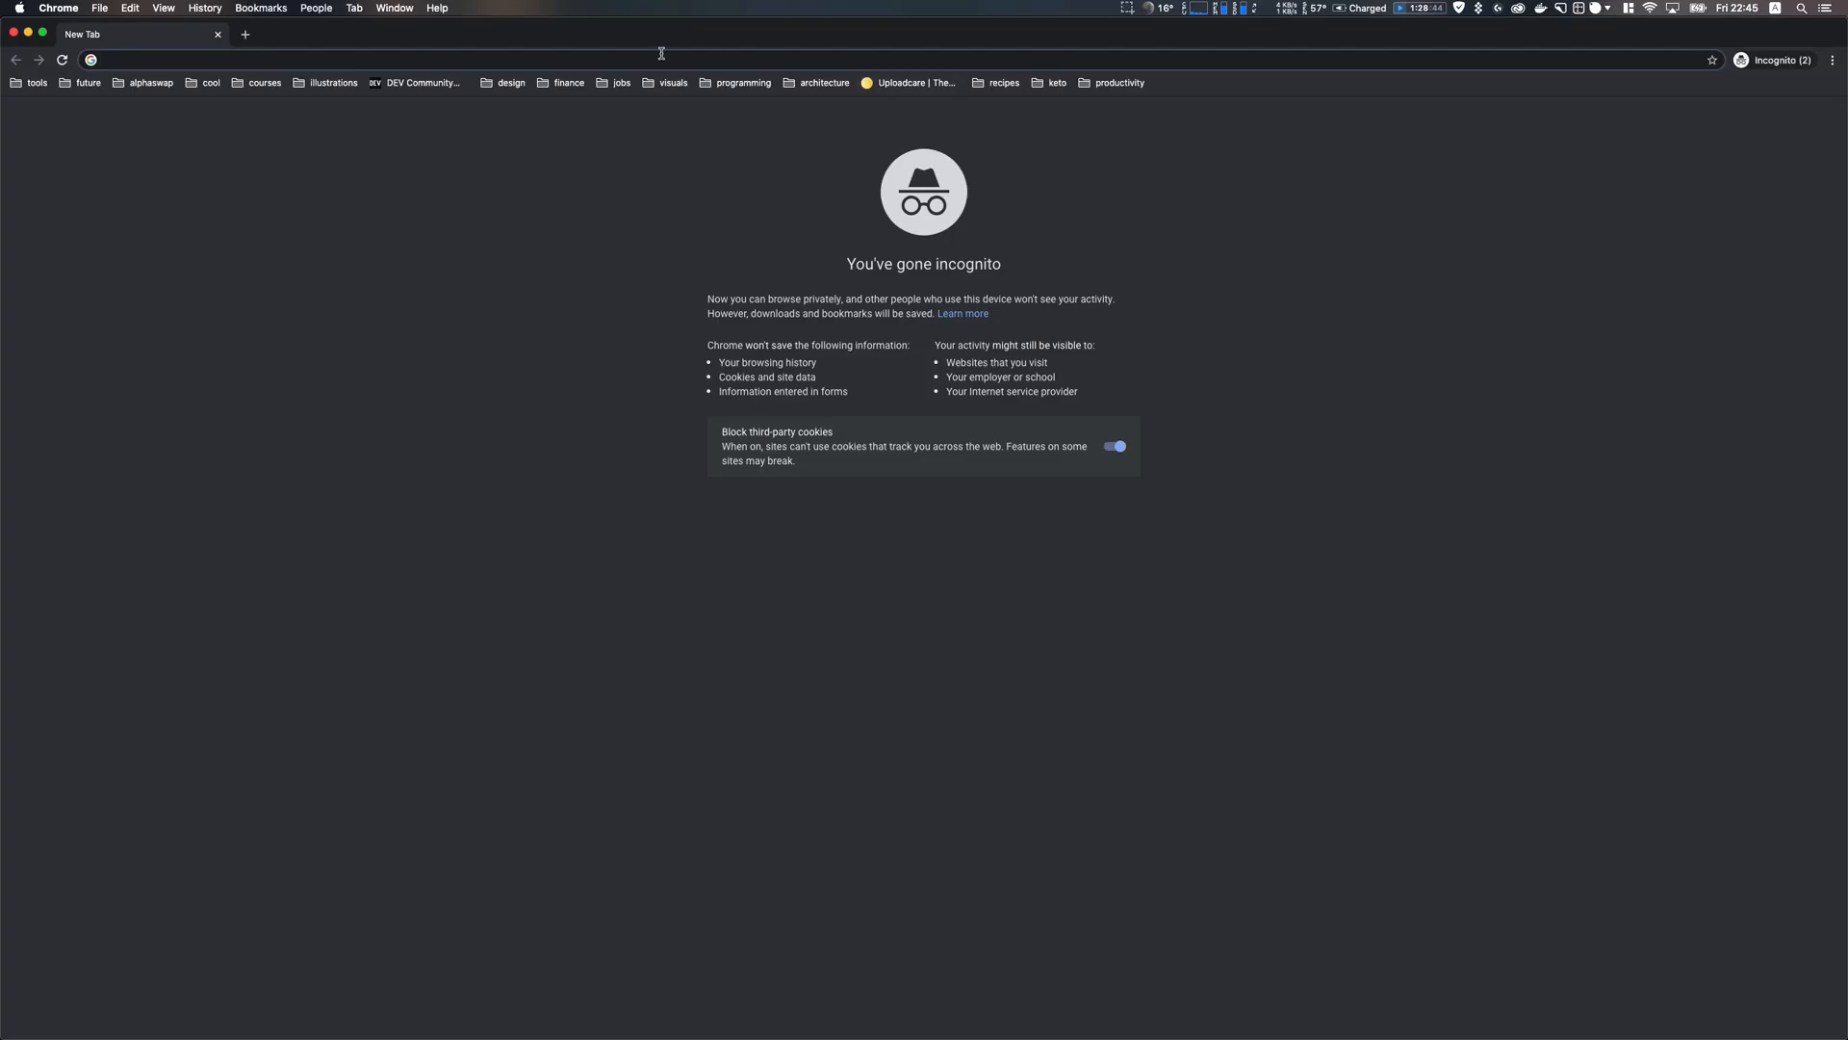
{"action": "left_click_drag", "start_coordinate": [485, 41], "coordinate": [642, 130]}
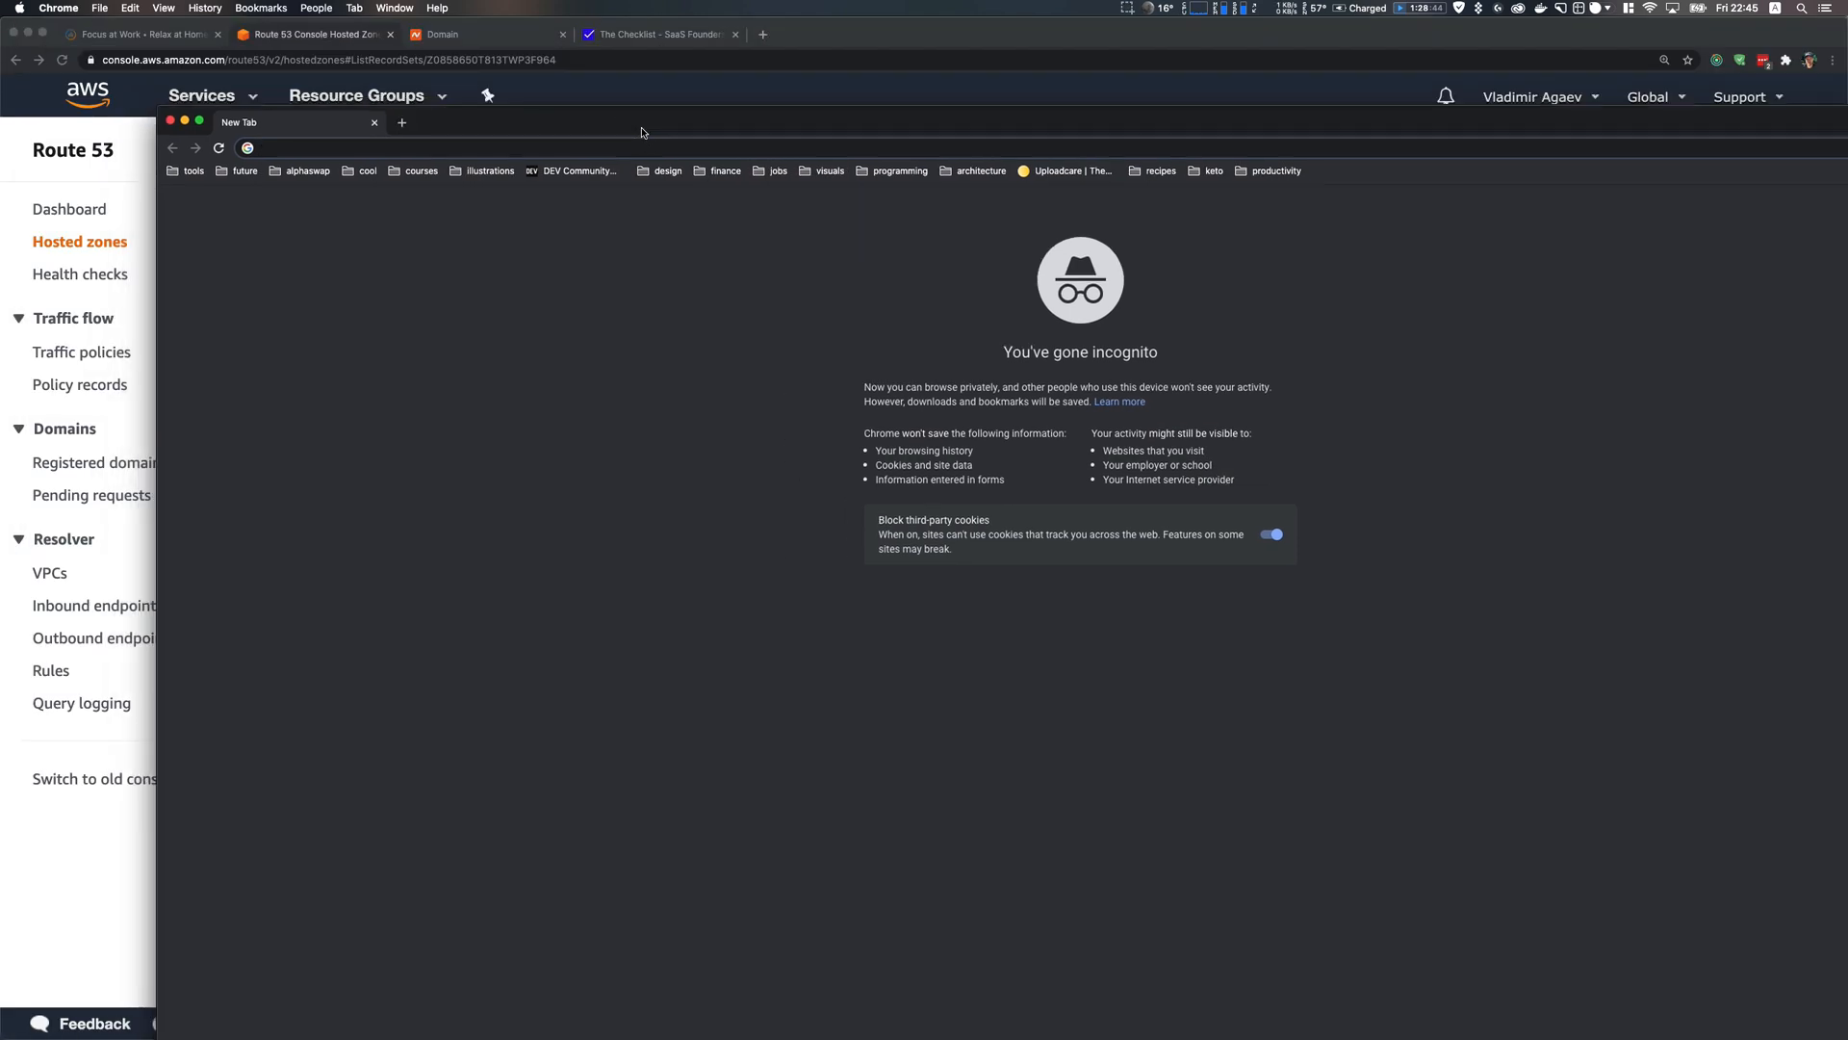
{"action": "key", "text": "ctrl+alt+Right"}
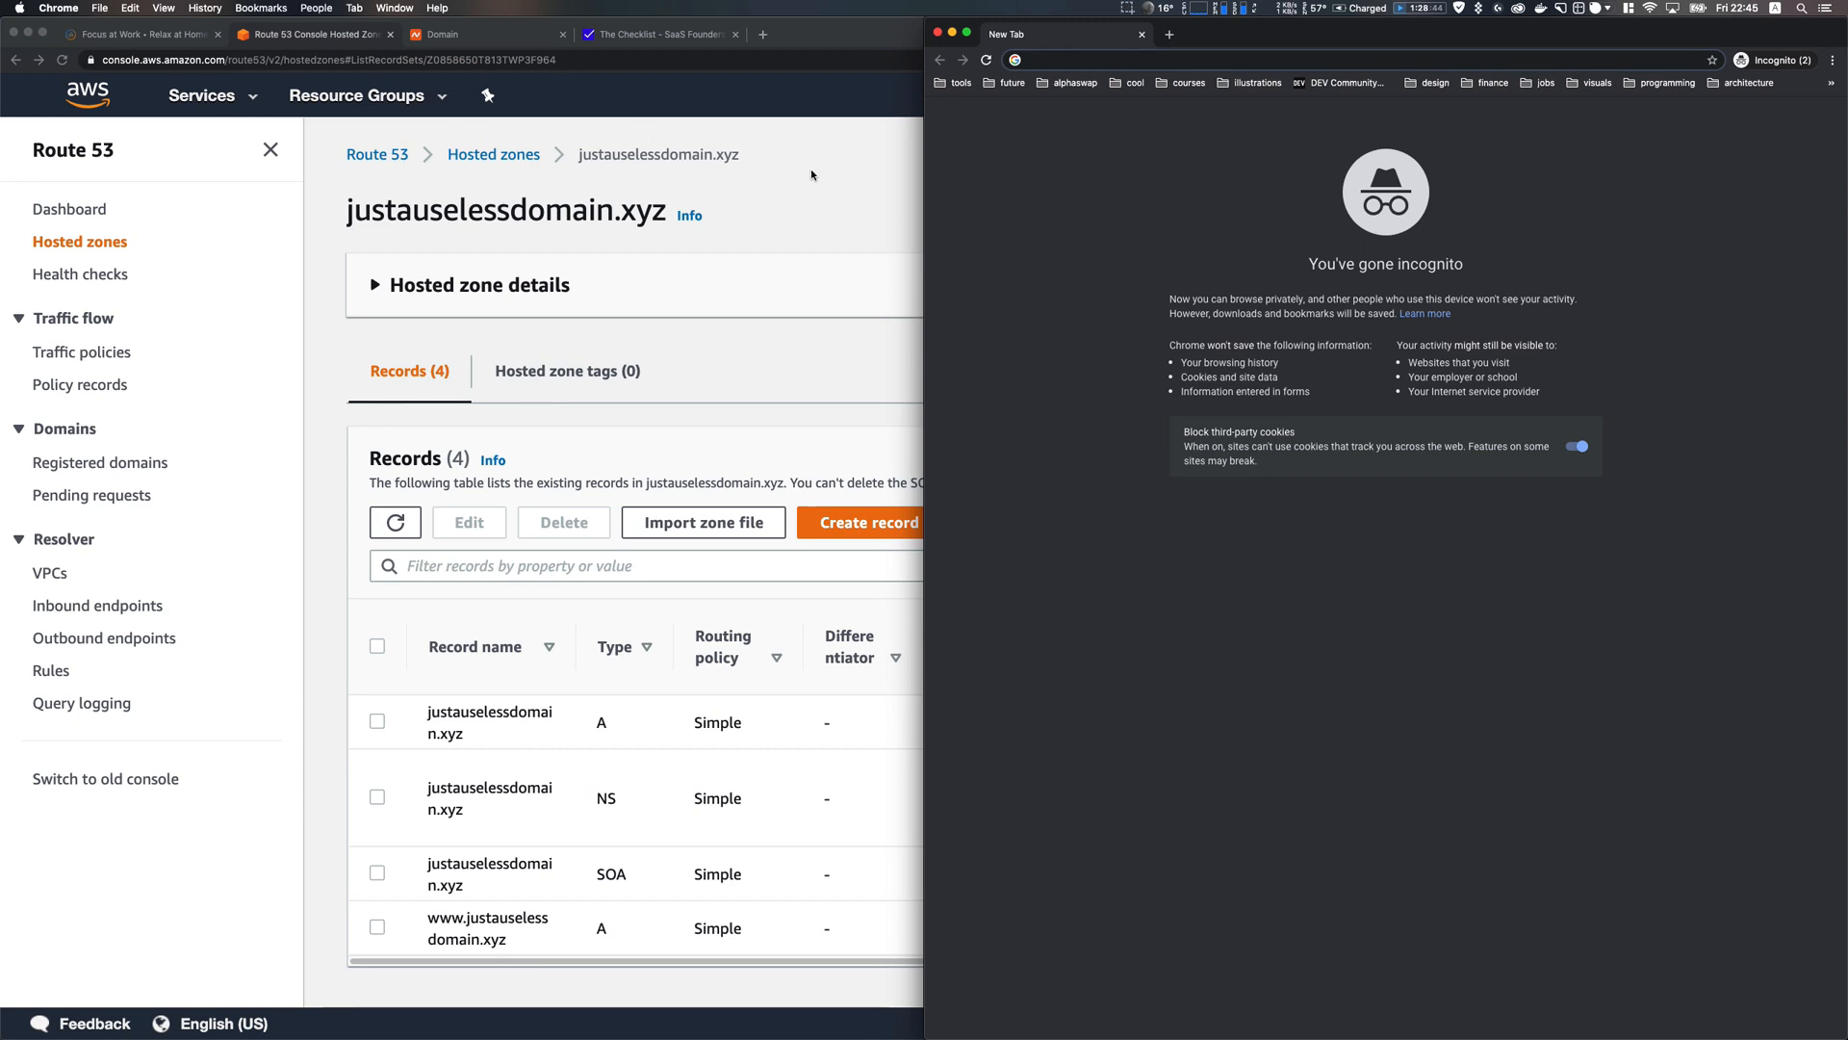
{"action": "left_click", "coordinate": [812, 171]}
{"action": "key", "text": "ctrl+alt+Left"}
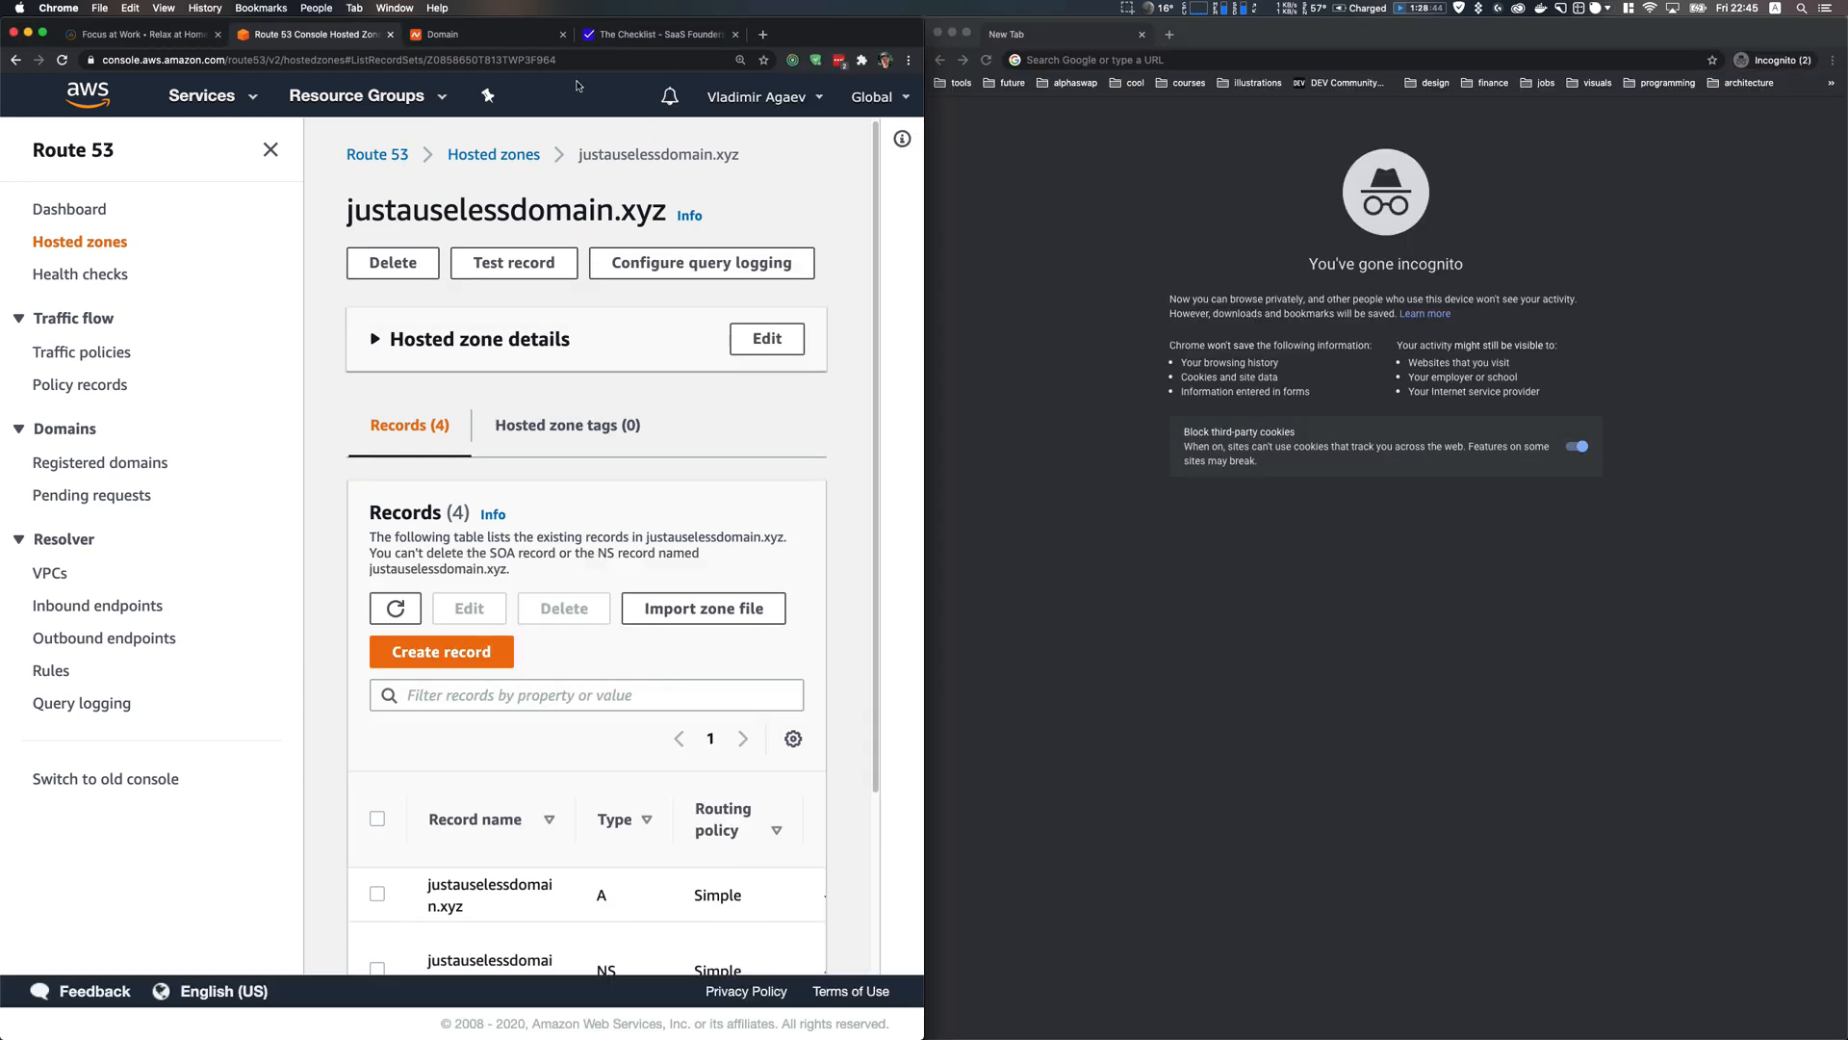
{"action": "left_click", "coordinate": [640, 39]}
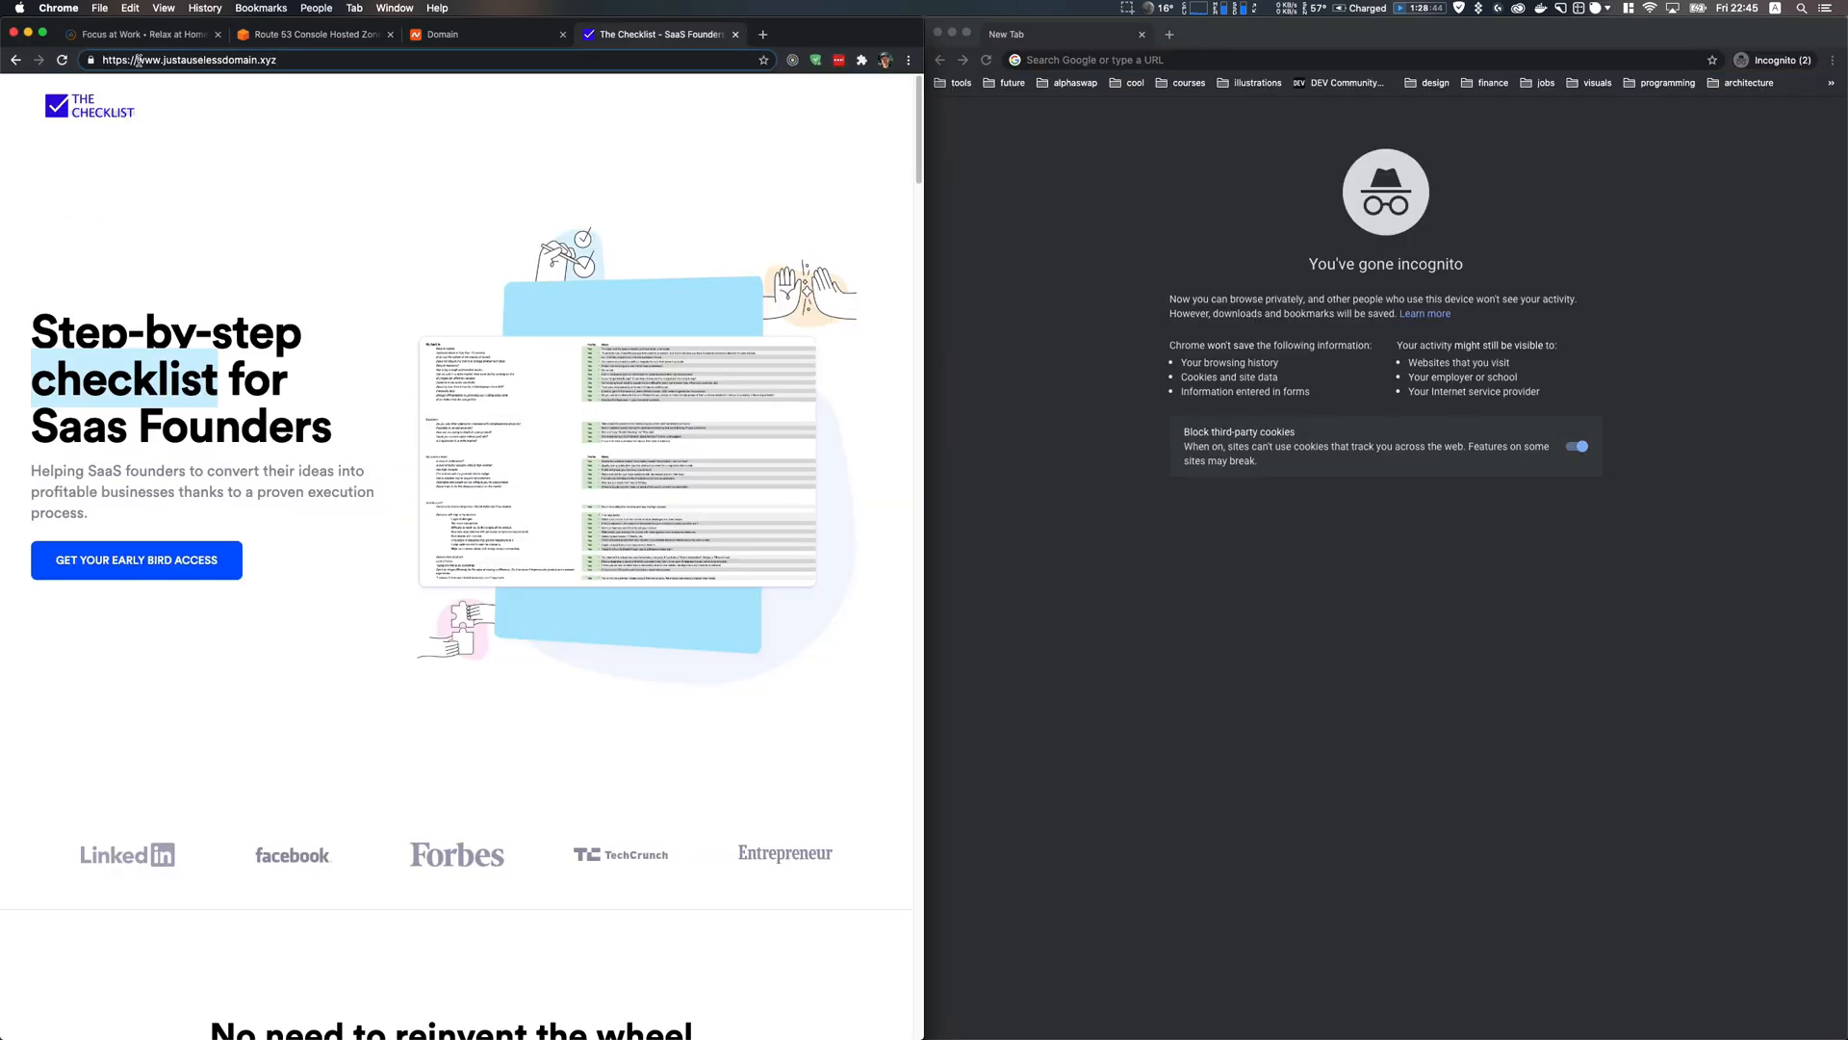
{"action": "left_click_drag", "start_coordinate": [103, 59], "coordinate": [324, 63]}
{"action": "key", "text": "super+c"}
{"action": "left_click", "coordinate": [1172, 59]}
{"action": "key", "text": "super+v"}
{"action": "key", "text": "Return"}
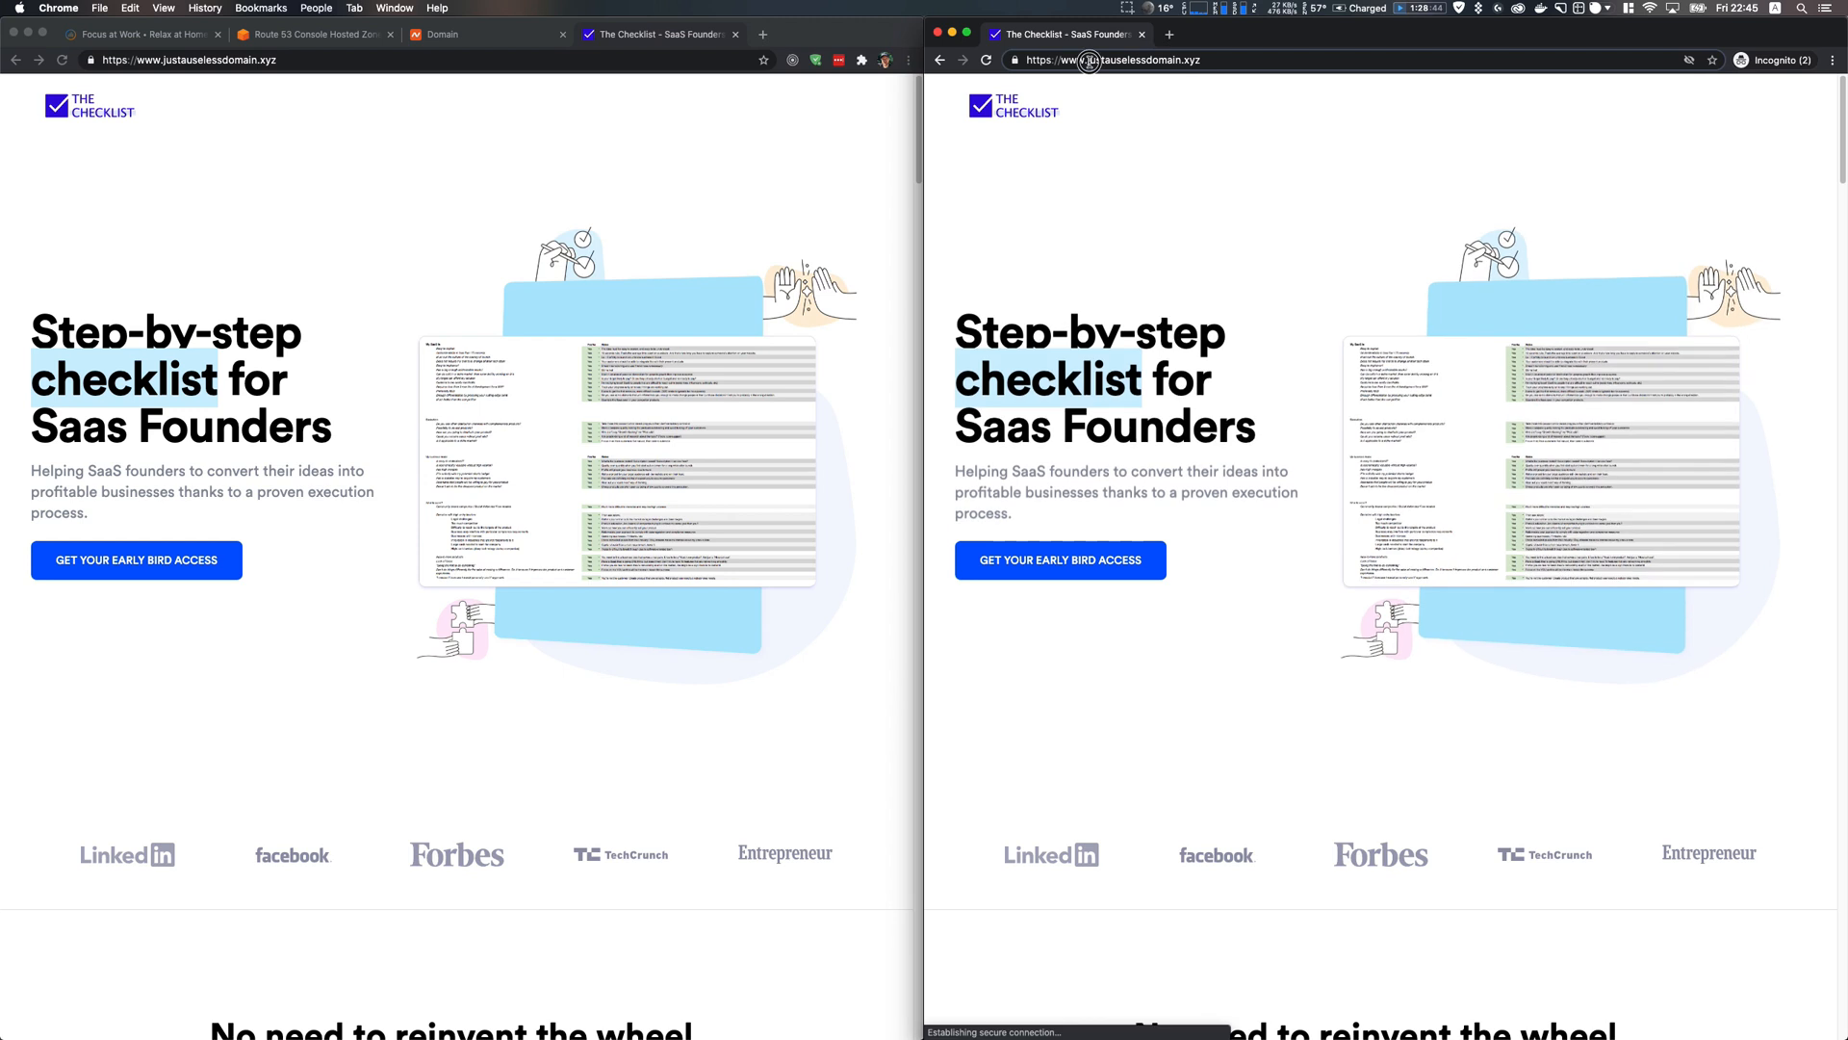
{"action": "key", "text": "BackSpace"}
{"action": "key", "text": "BackSpace"}
{"action": "key", "text": "BackSpace"}
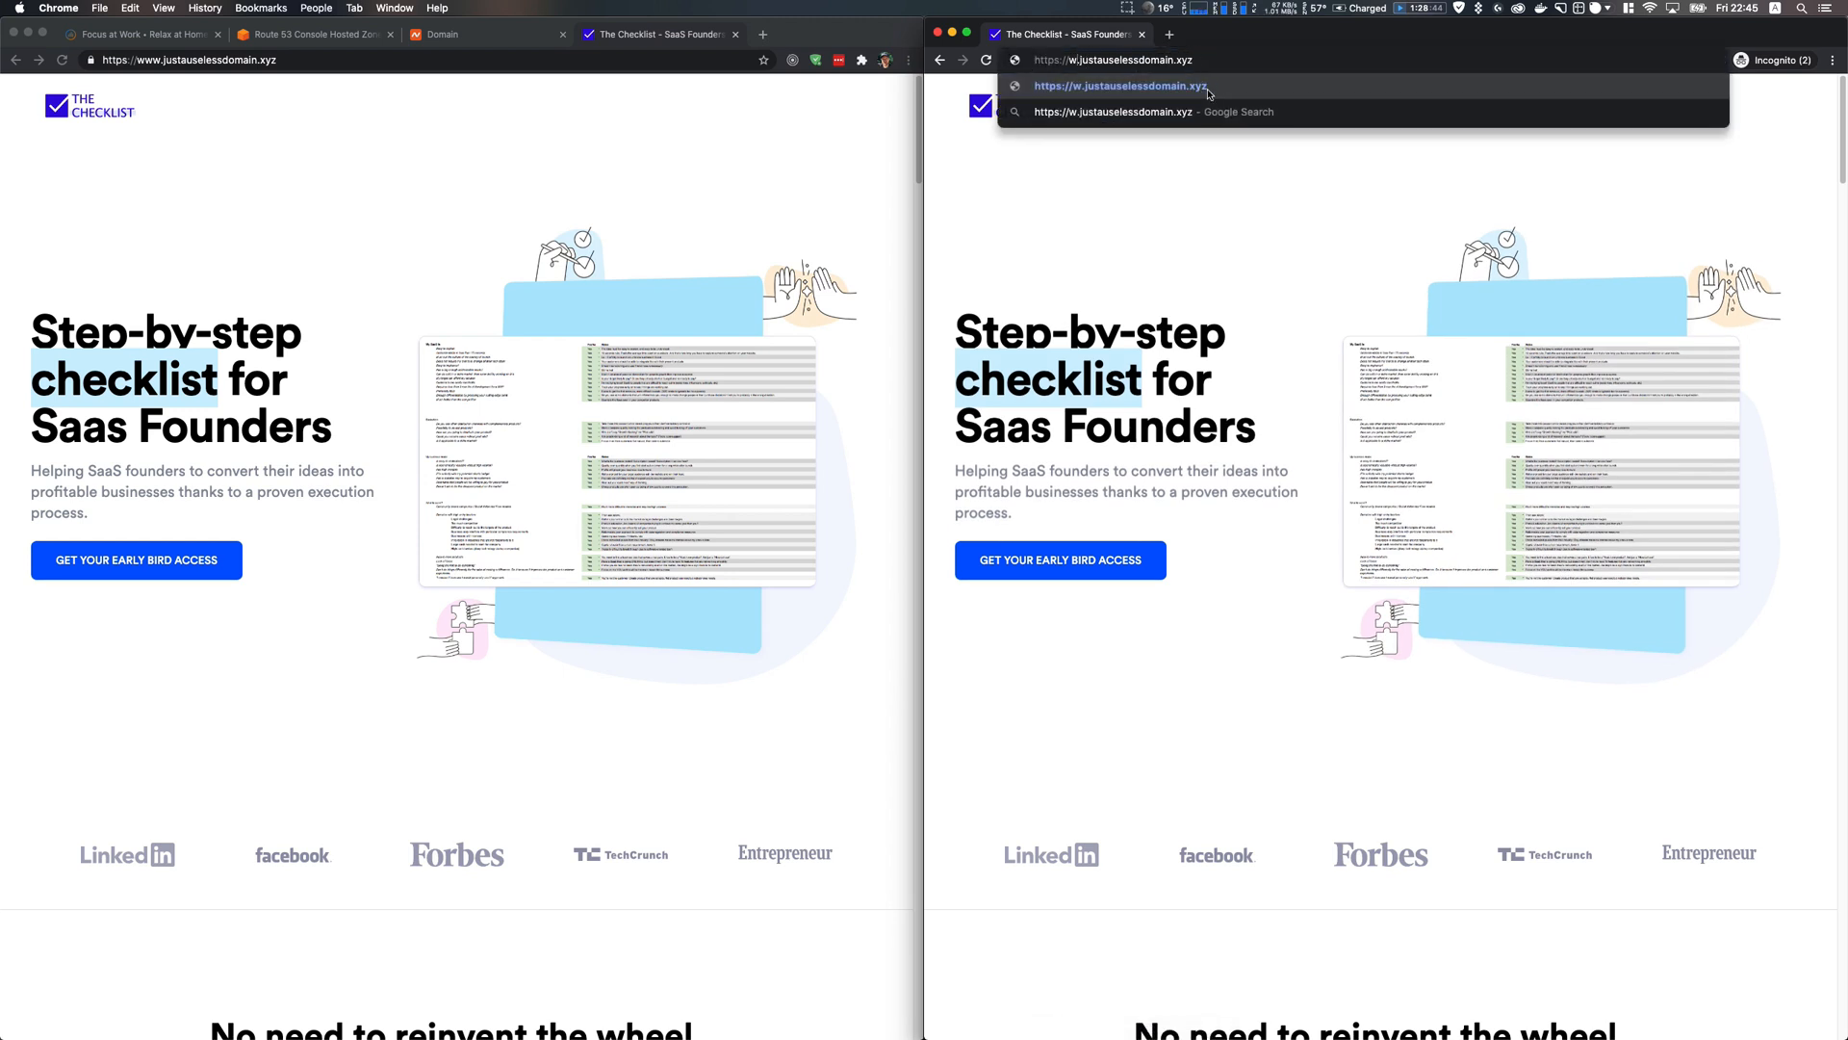
{"action": "key", "text": "BackSpace"}
{"action": "key", "text": "Return"}
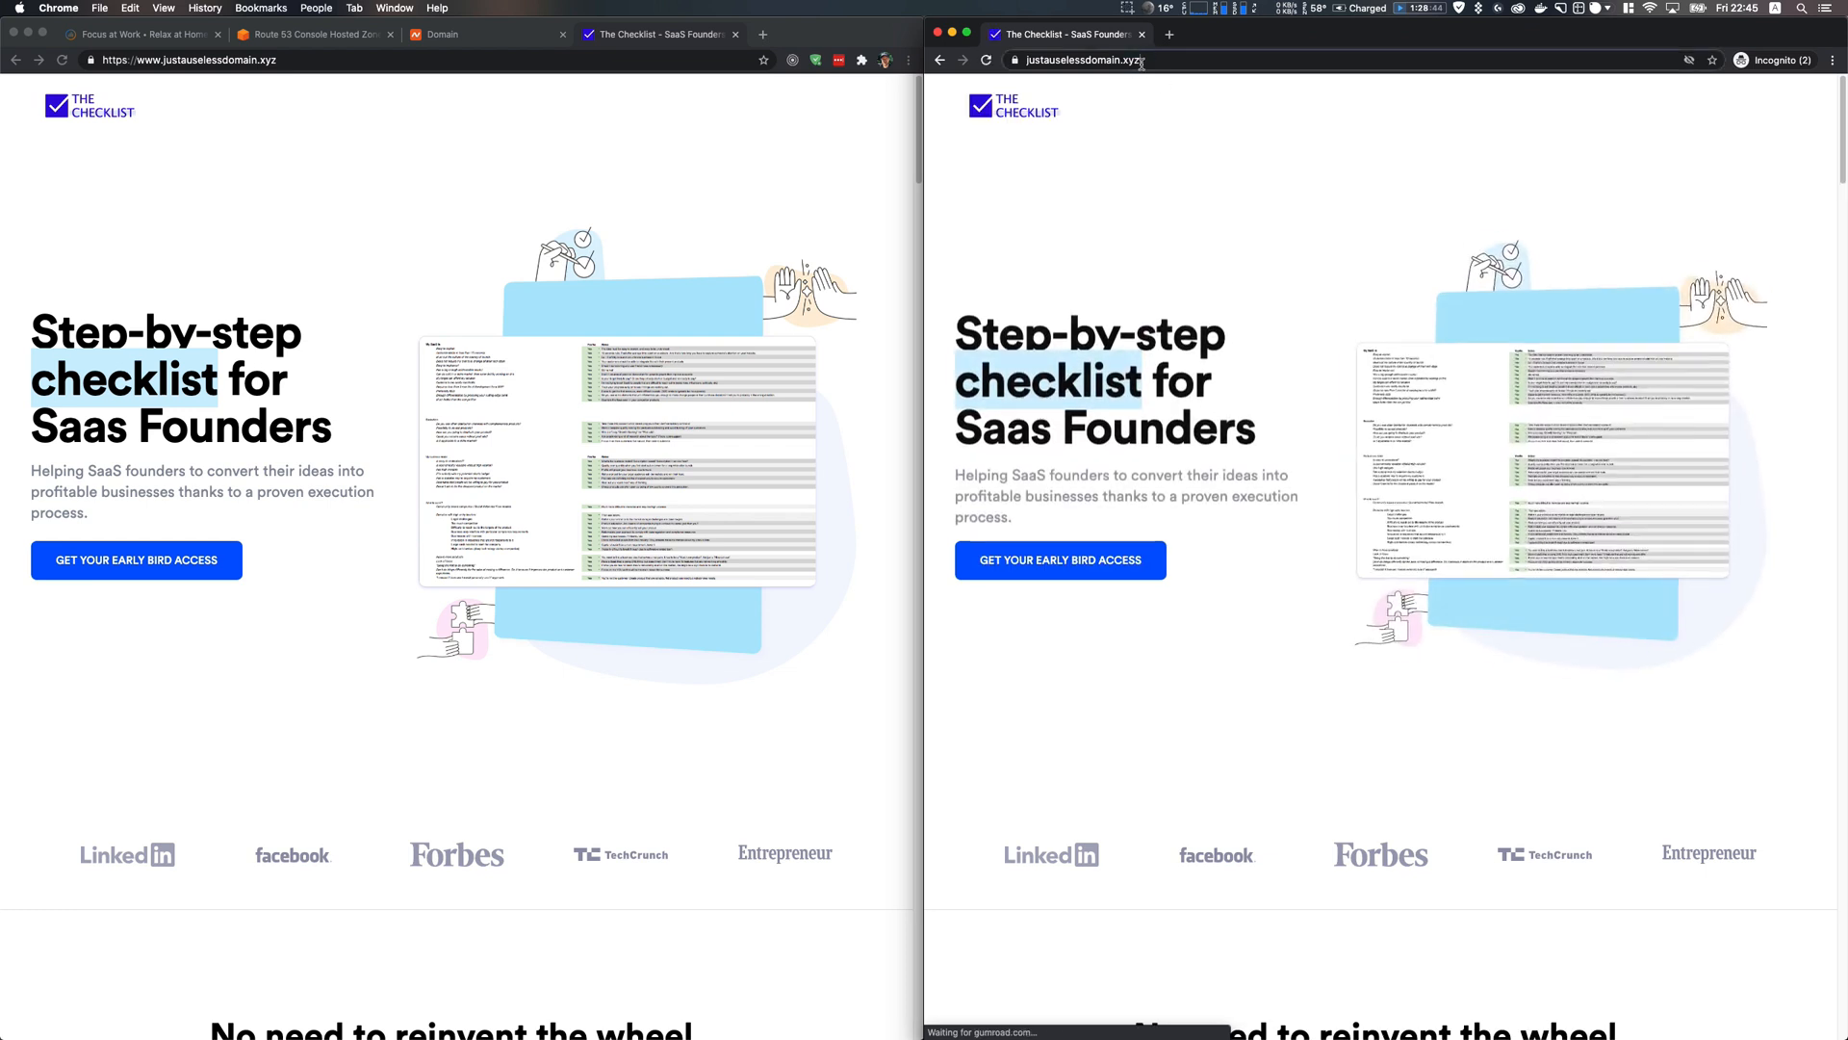
Replace the entire incognito address with justauselessdomain.xyz, without the protocol, and load it
{"action": "double_click", "coordinate": [1165, 61]}
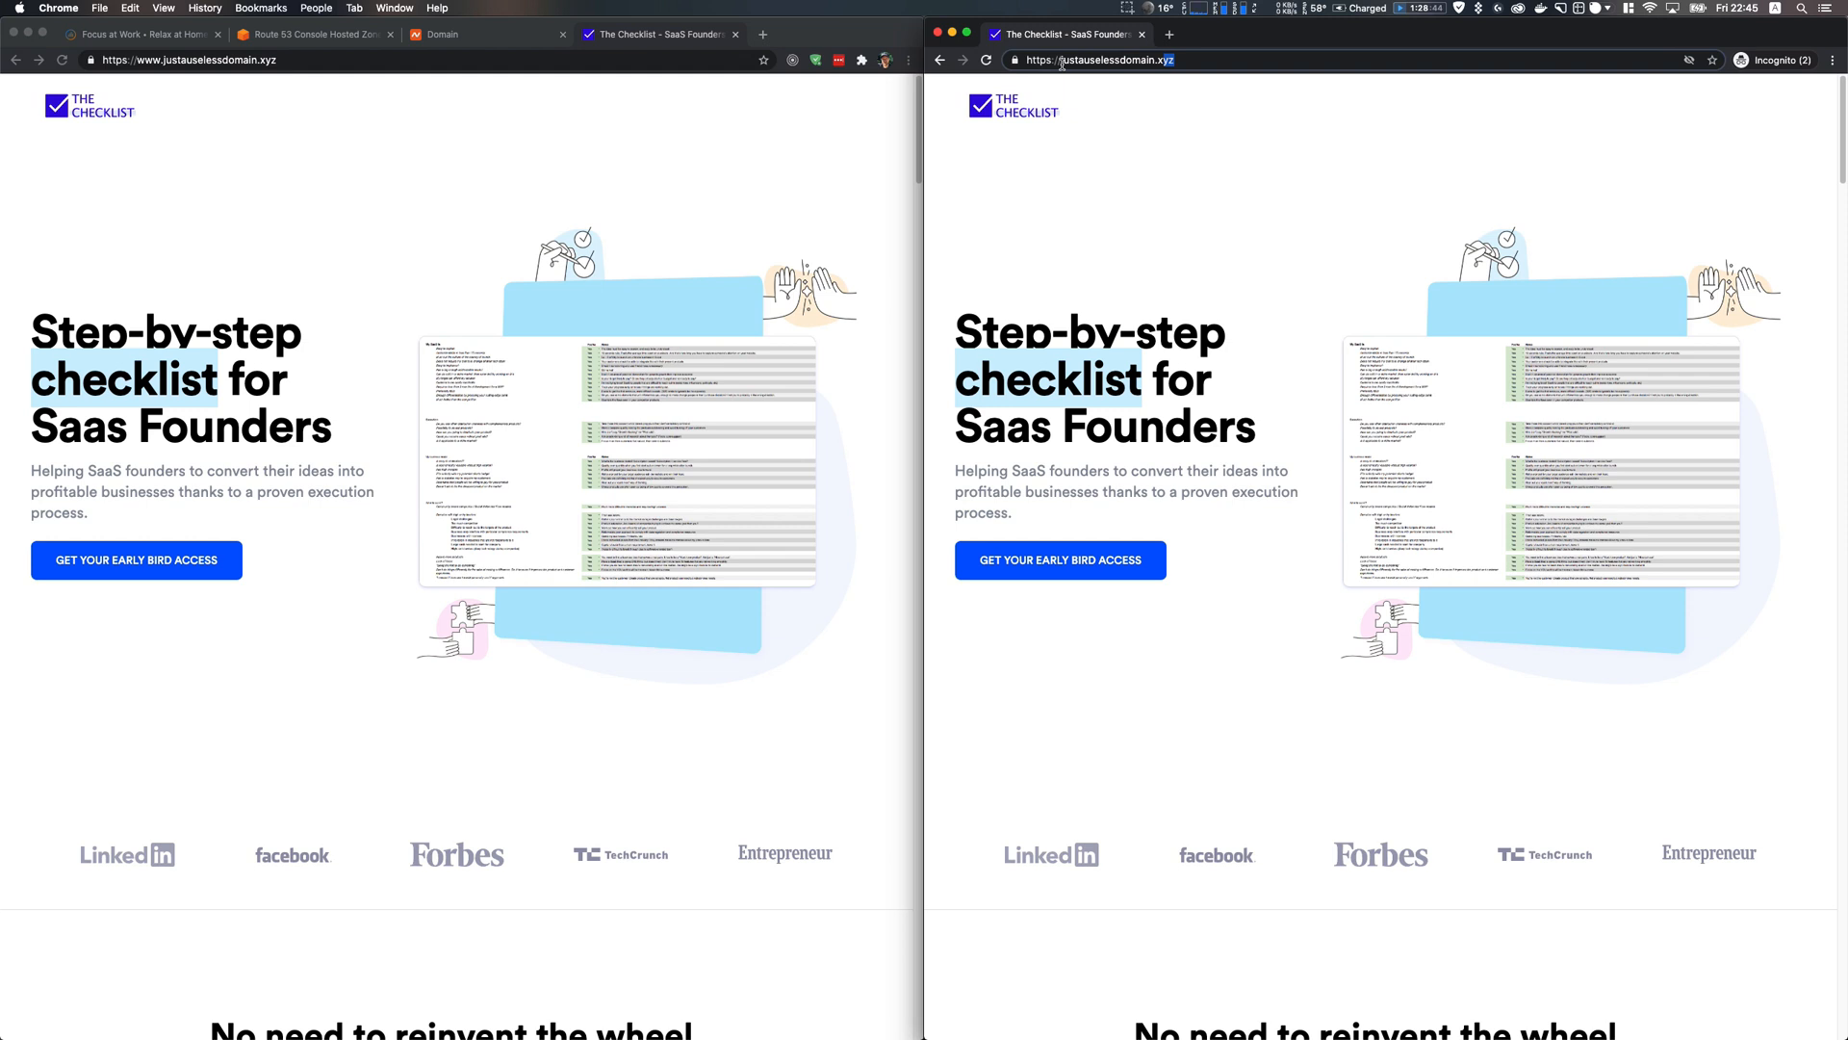
{"action": "left_click_drag", "start_coordinate": [1177, 60], "coordinate": [1062, 59]}
{"action": "left_click", "coordinate": [1190, 59]}
{"action": "key", "text": "super+a"}
{"action": "key", "text": "super+v"}
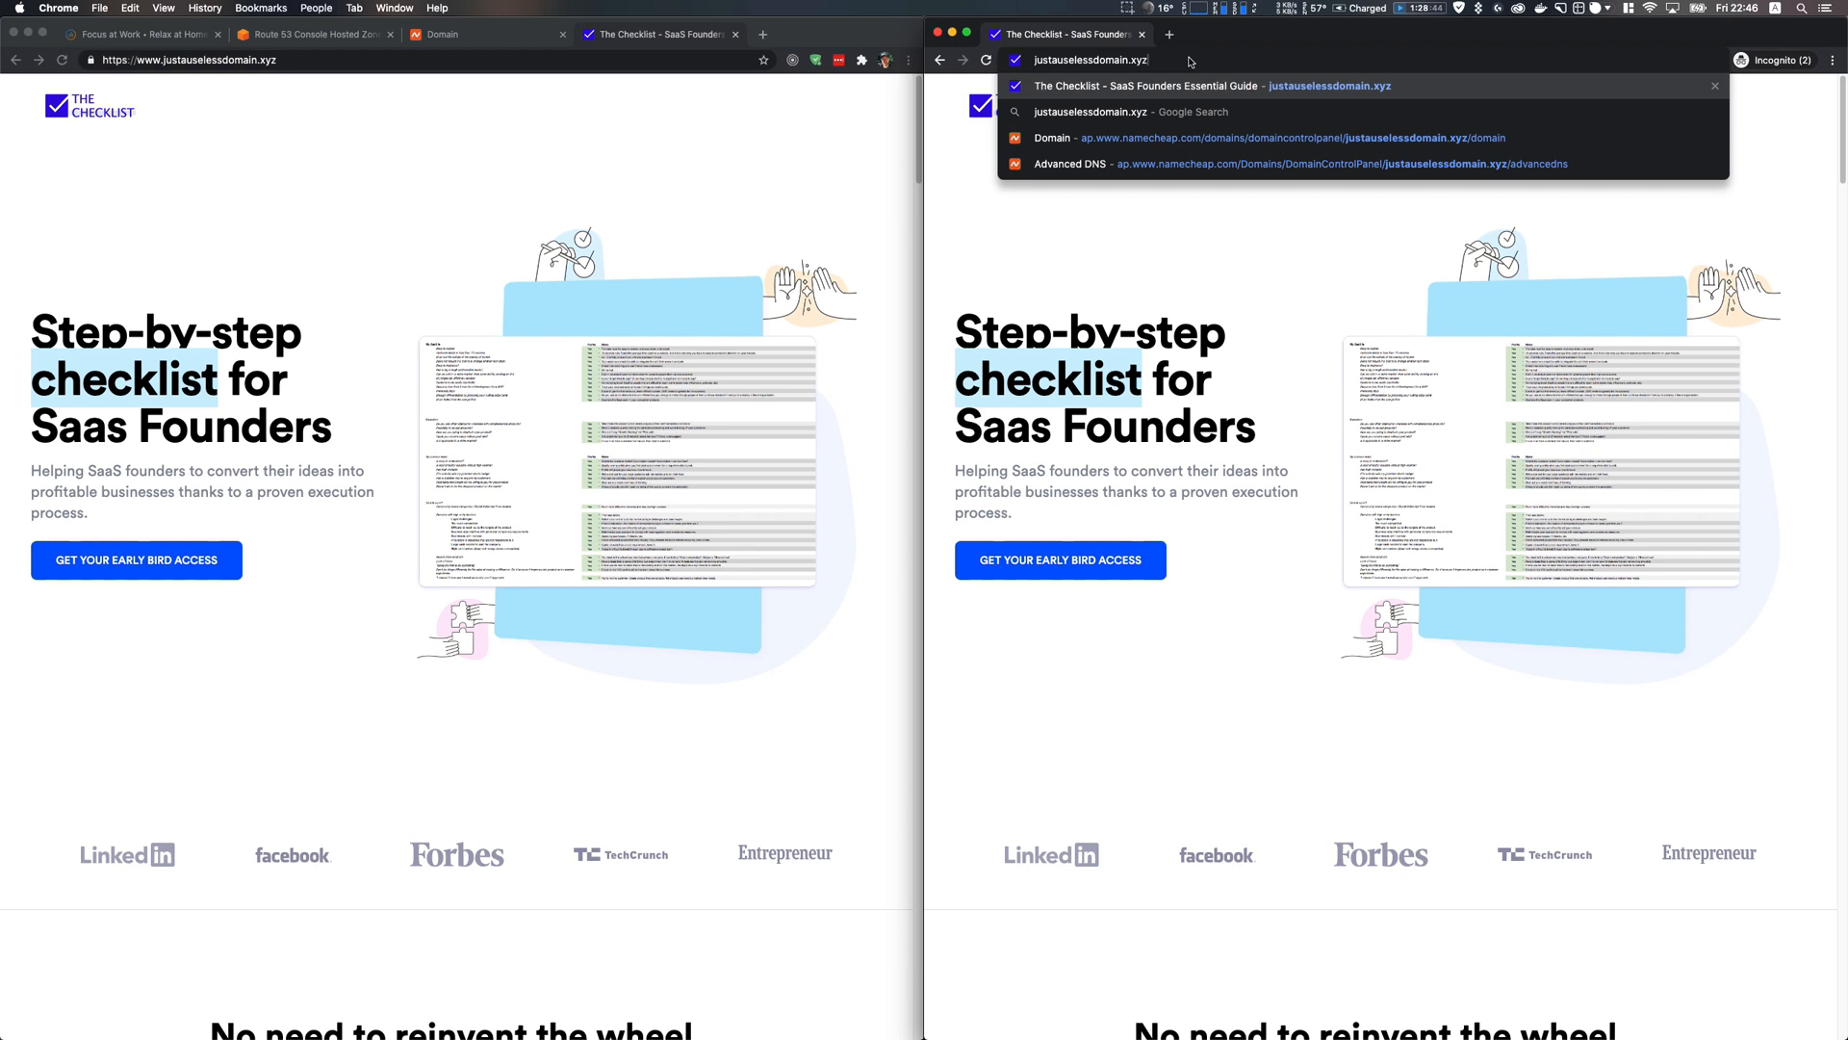
{"action": "key", "text": "Return"}
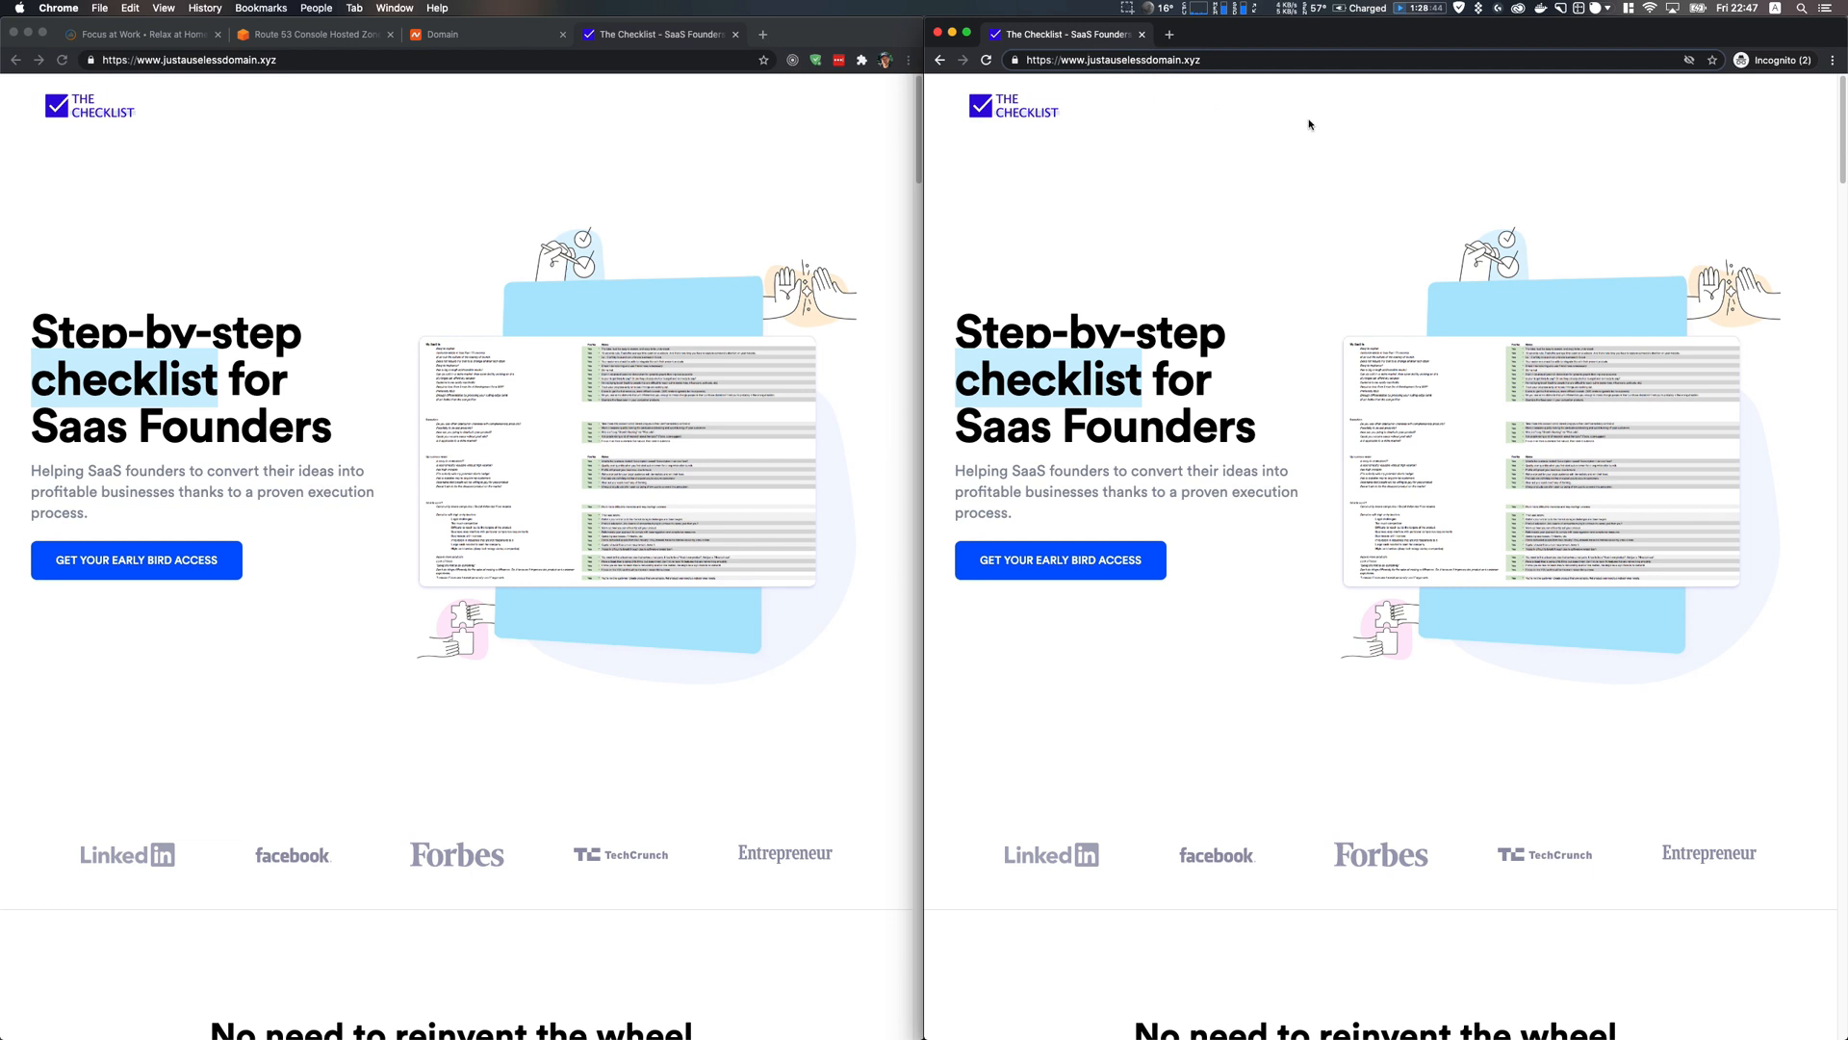
{"action": "key", "text": "BackSpace"}
{"action": "key", "text": "BackSpace"}
{"action": "key", "text": "BackSpace"}
{"action": "key", "text": "BackSpace"}
{"action": "key", "text": "Return"}
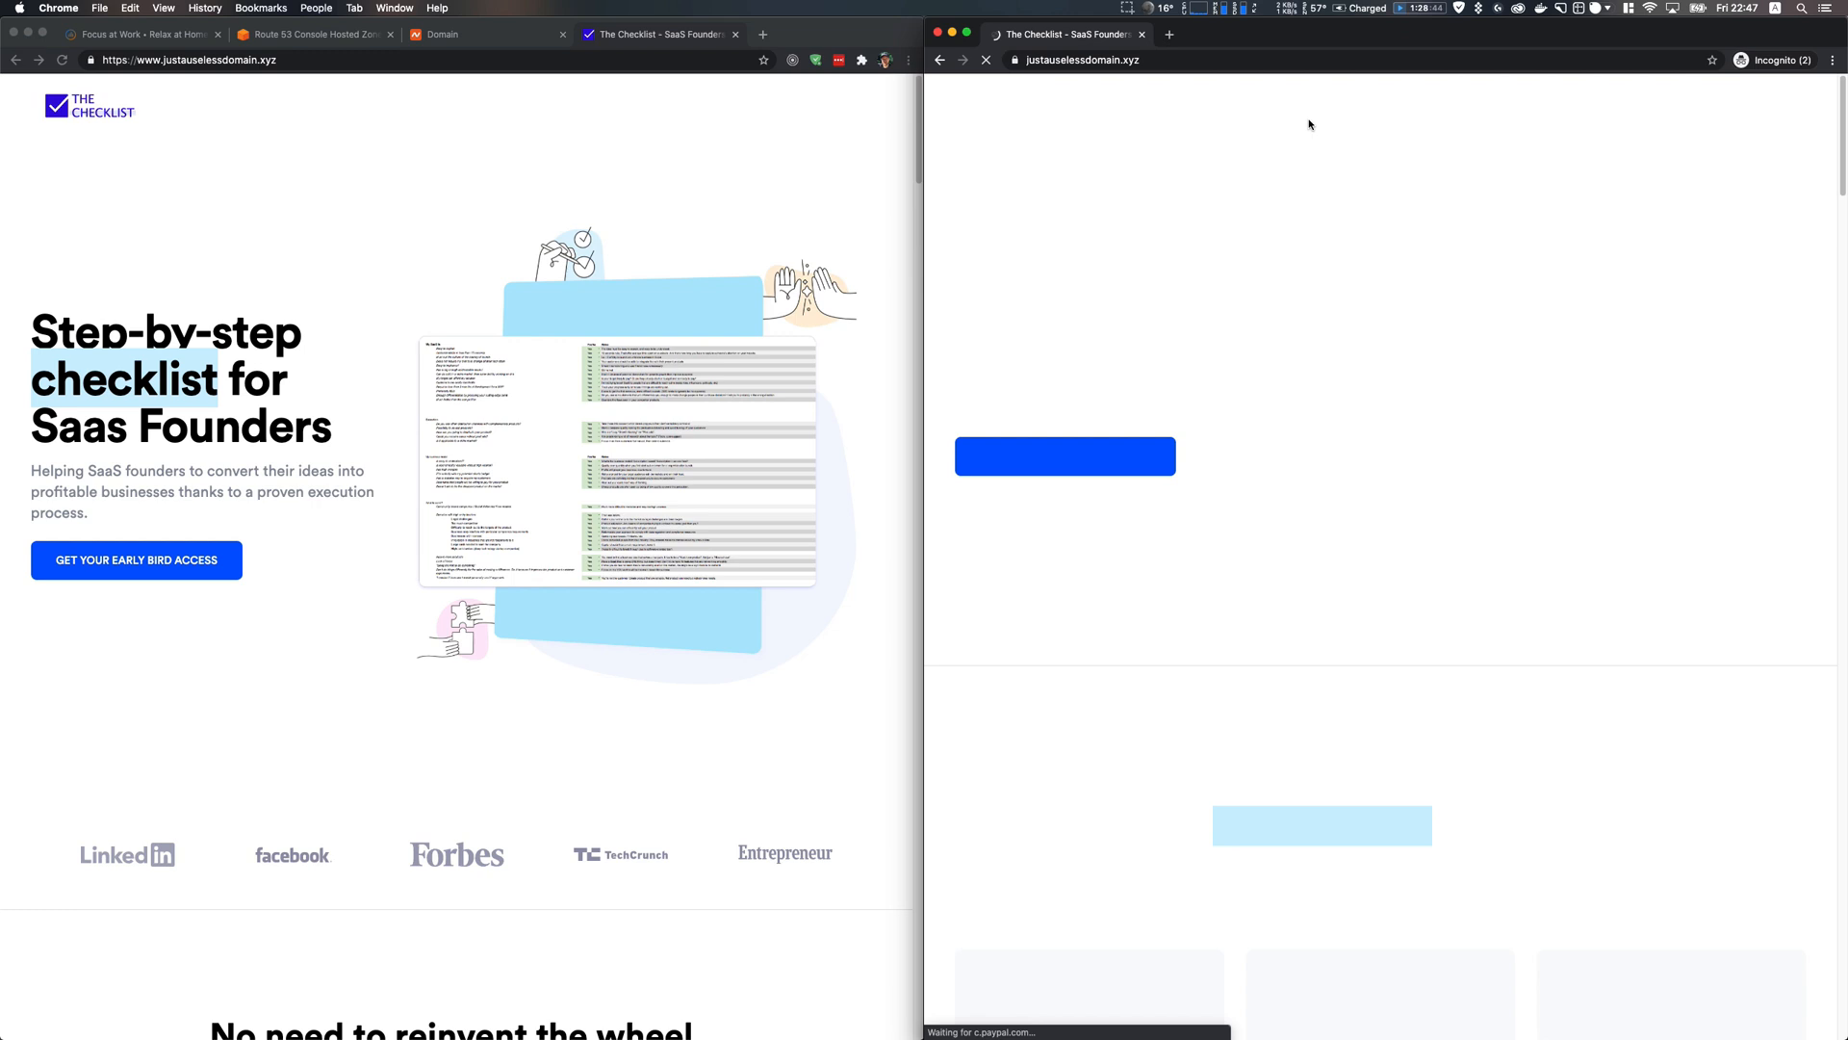
{"action": "double_click", "coordinate": [1102, 60]}
{"action": "left_click_drag", "start_coordinate": [1103, 59], "coordinate": [1053, 60]}
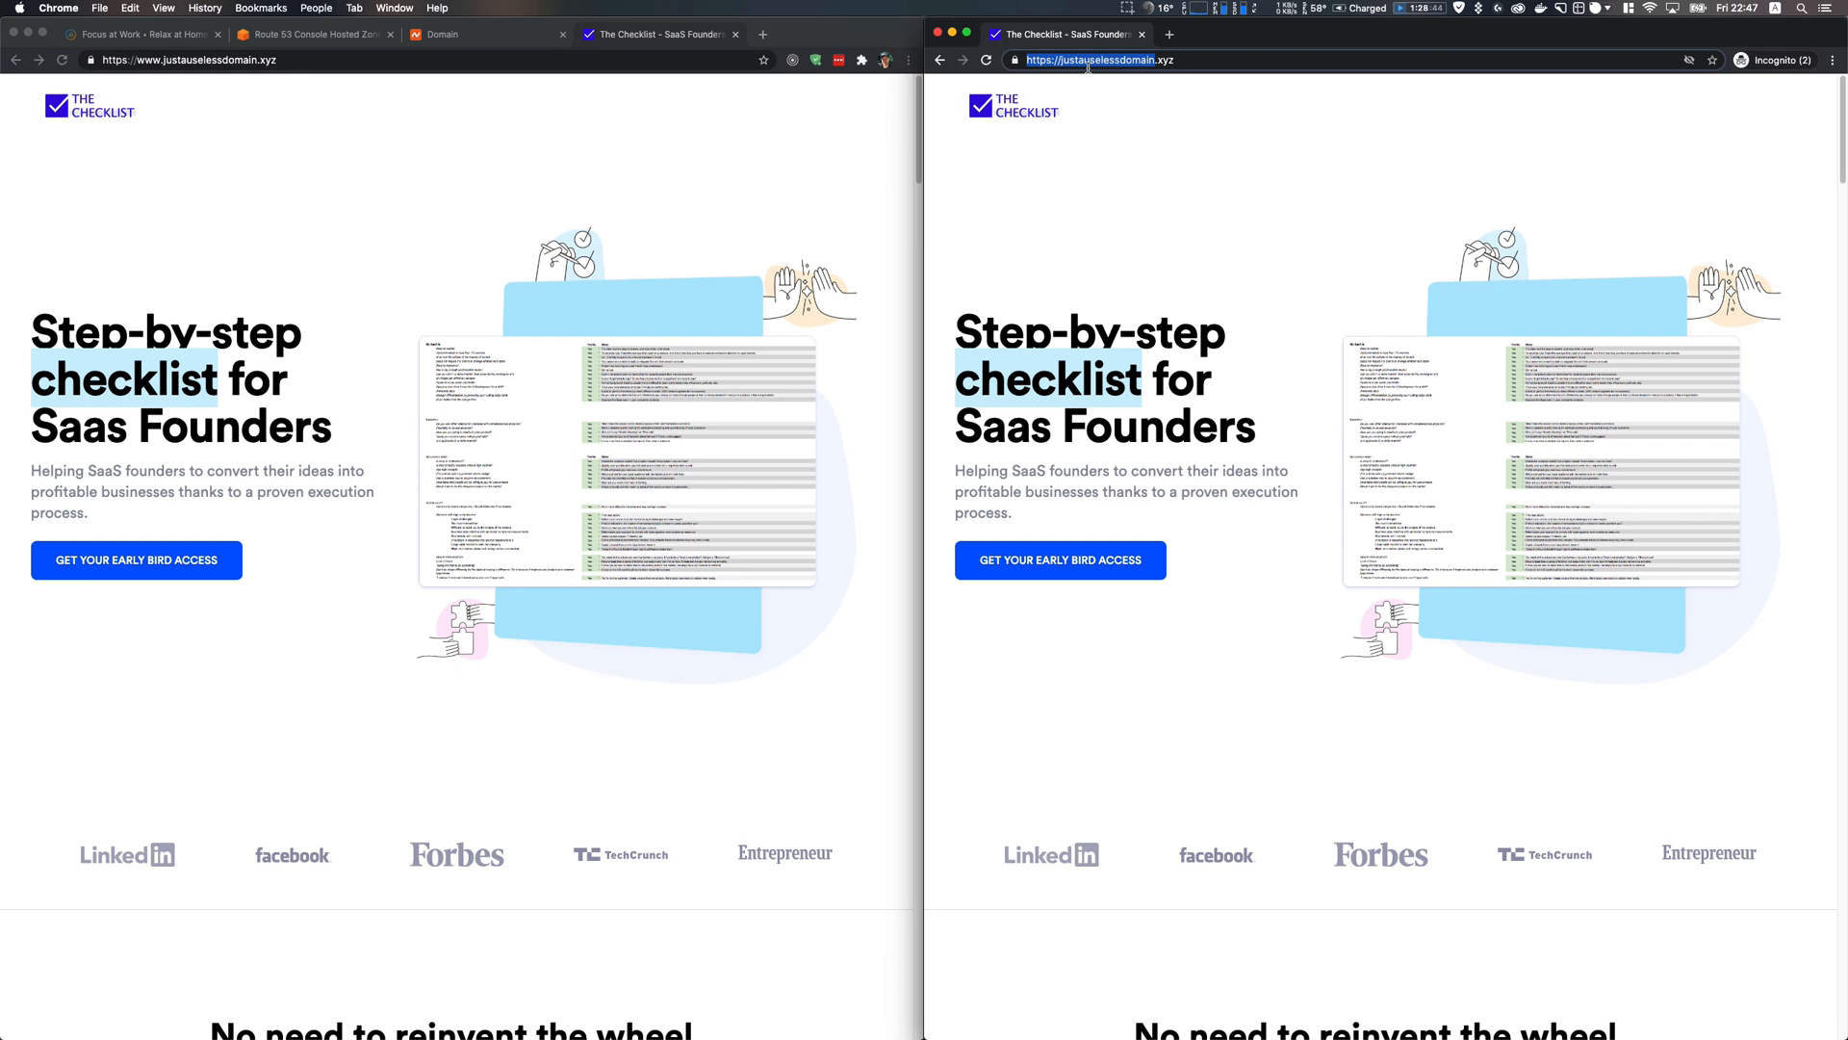
Close the incognito tab, return to the Route 53 hosted zone and expand the browser window to full width
{"action": "left_click", "coordinate": [1142, 34]}
{"action": "left_click", "coordinate": [347, 35]}
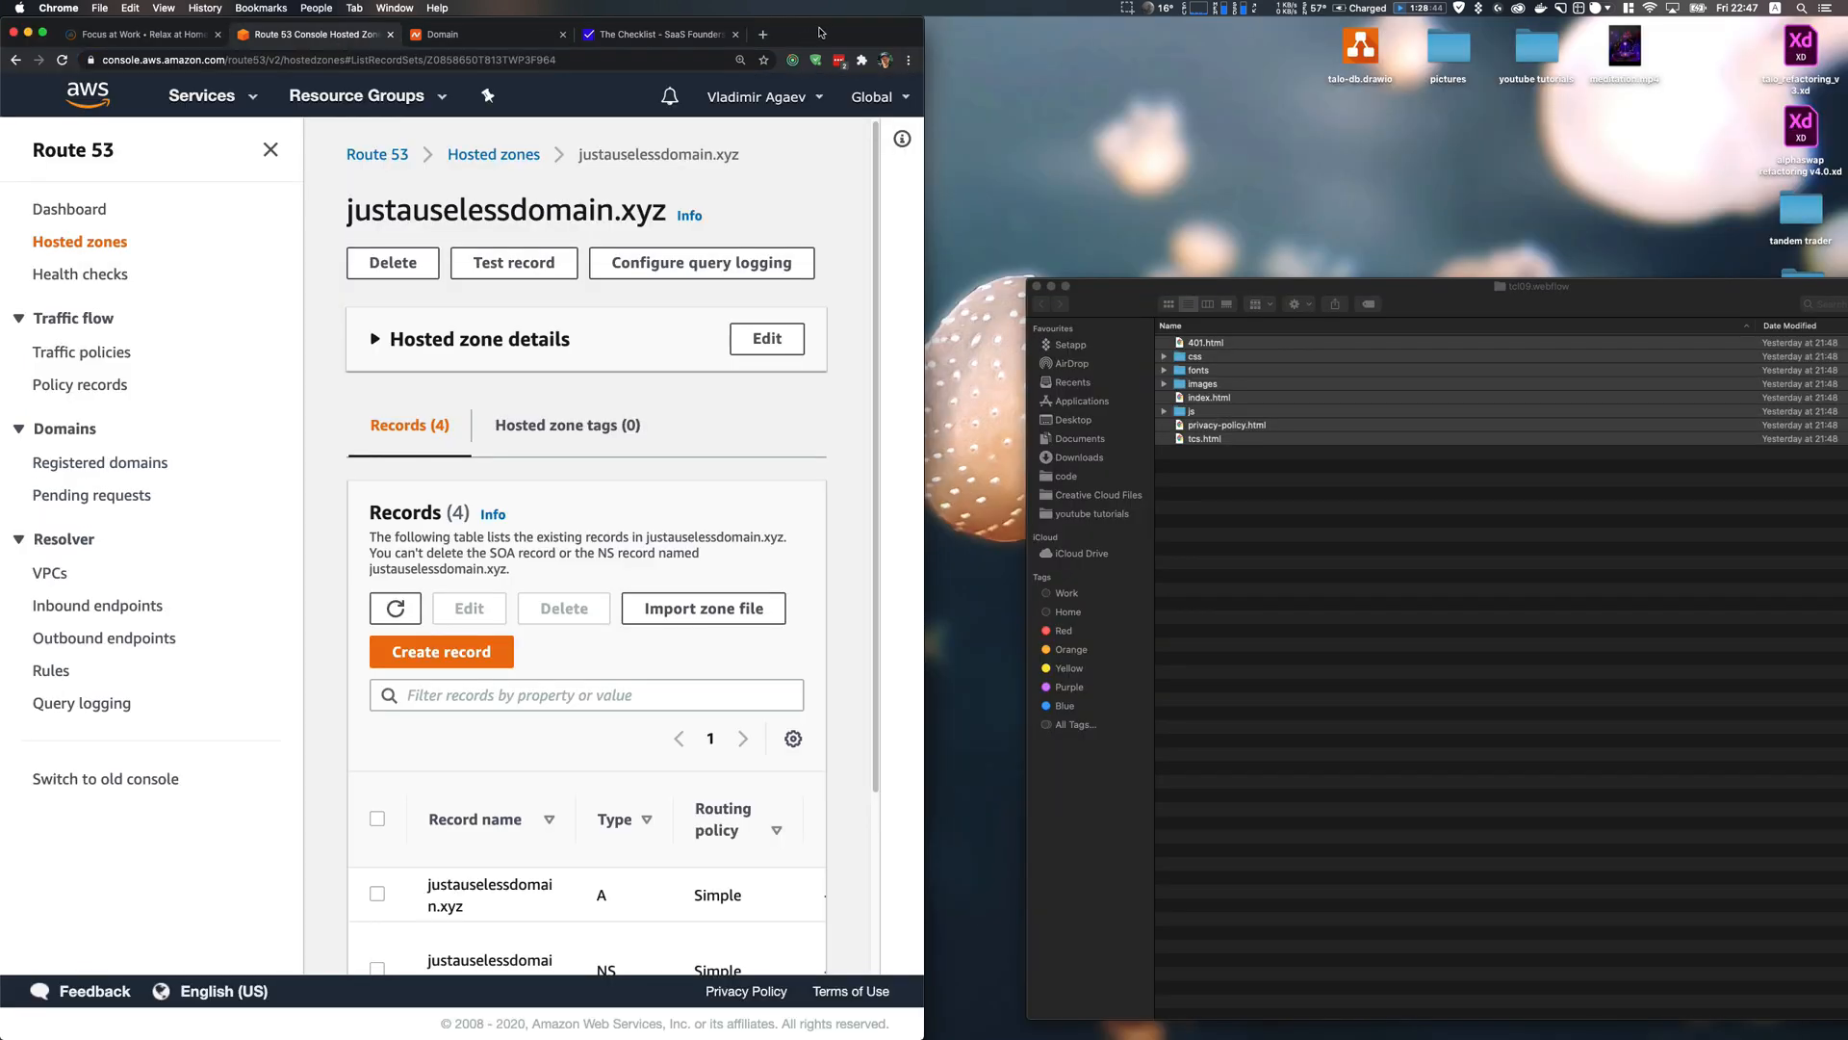
{"action": "double_click", "coordinate": [819, 33]}
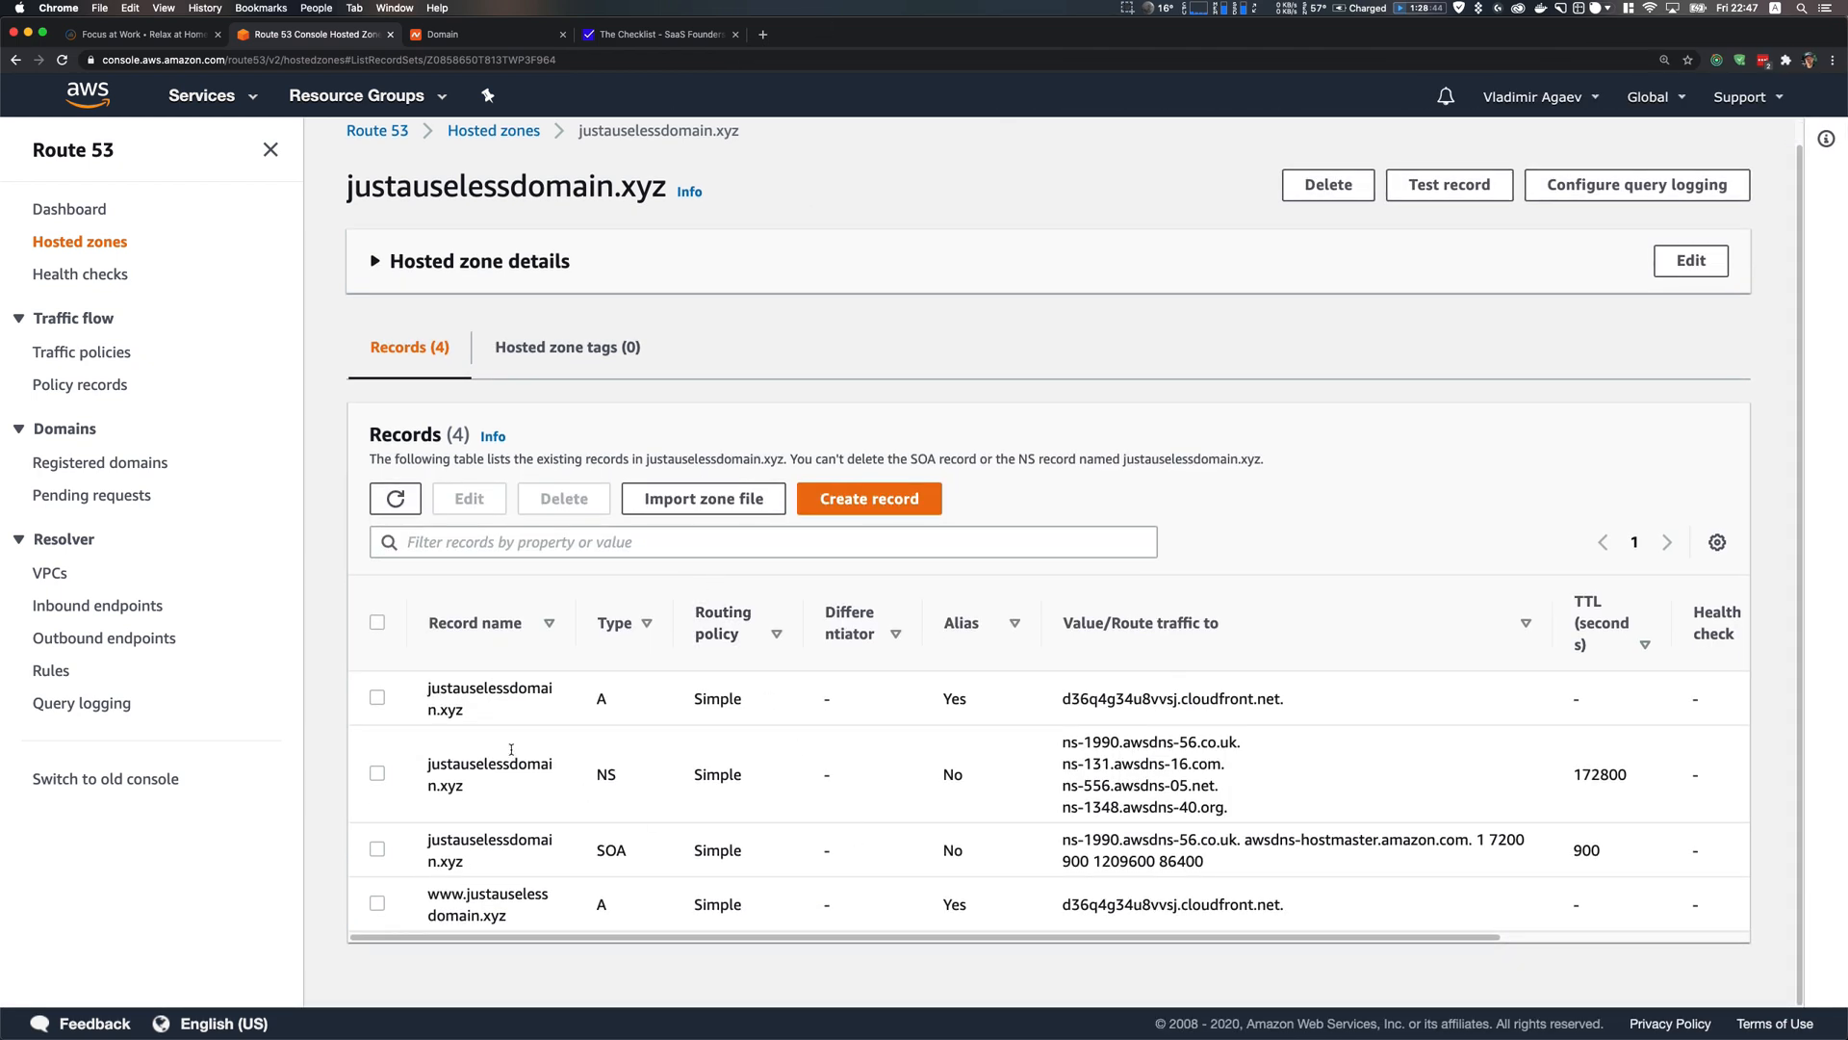
{"action": "left_click", "coordinate": [378, 697]}
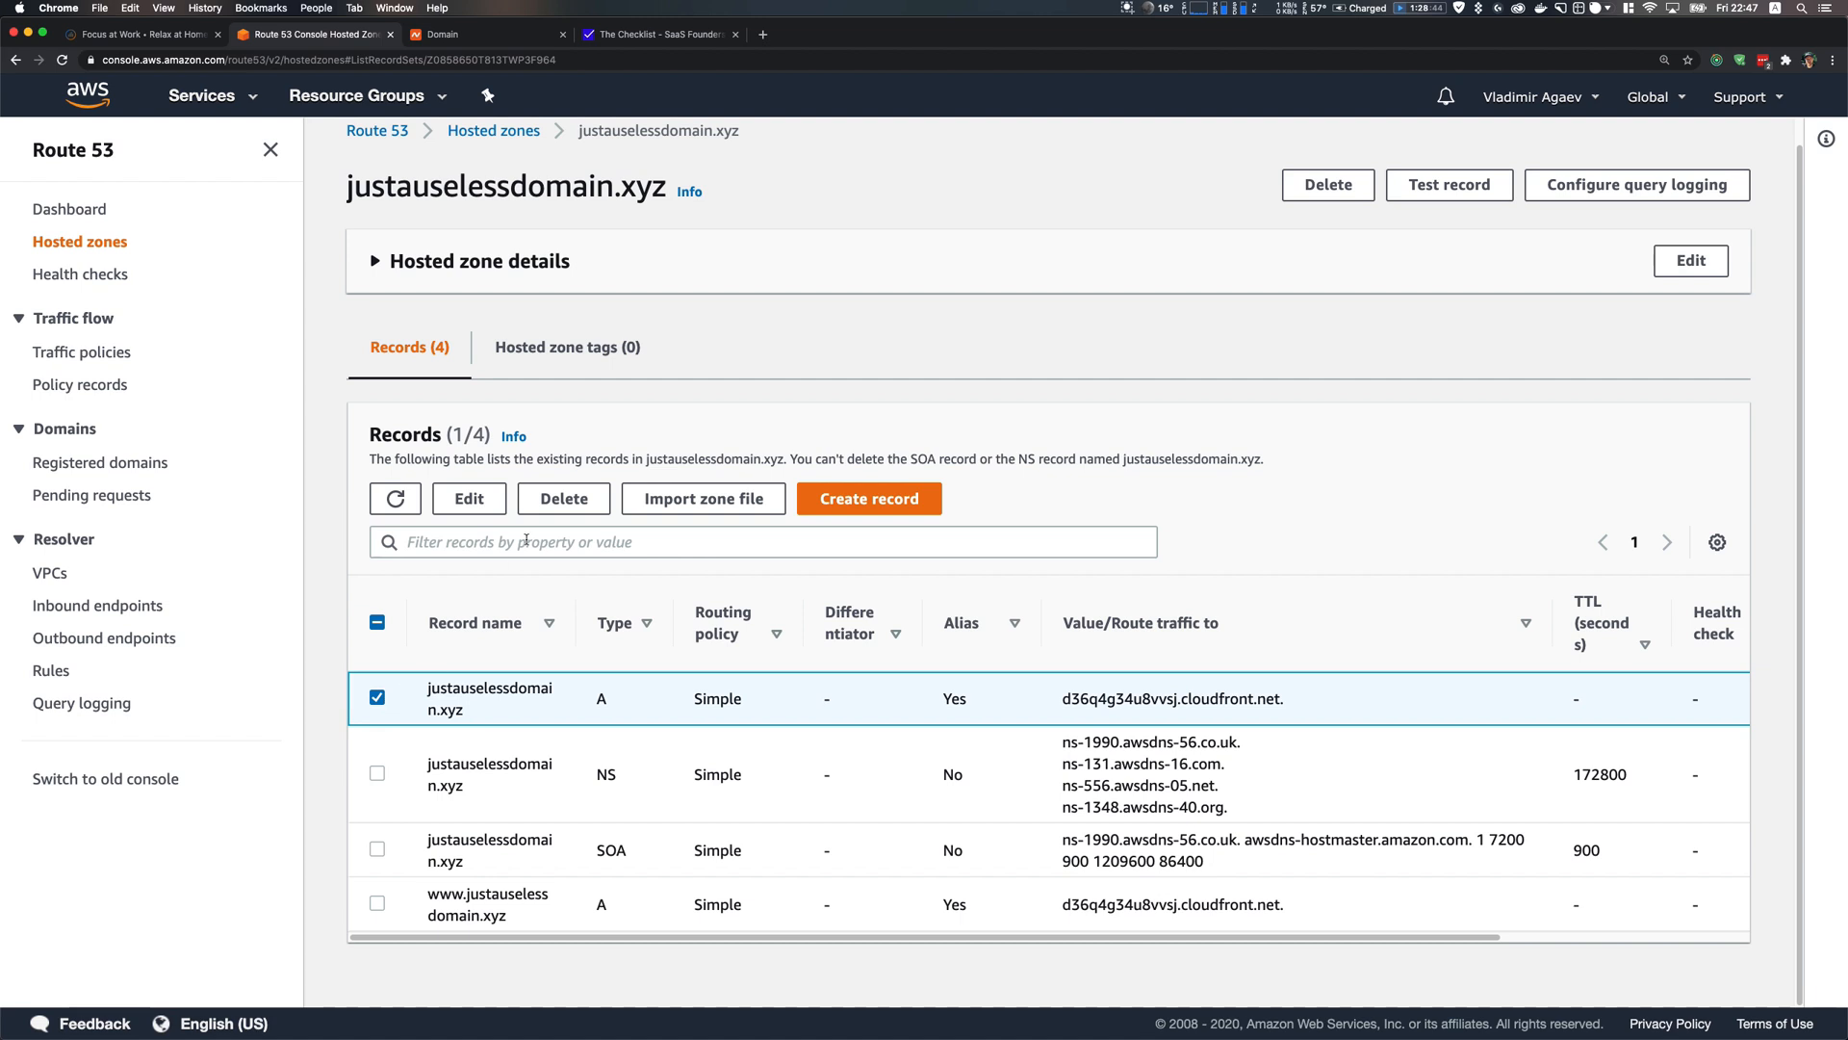
{"action": "left_click", "coordinate": [470, 499]}
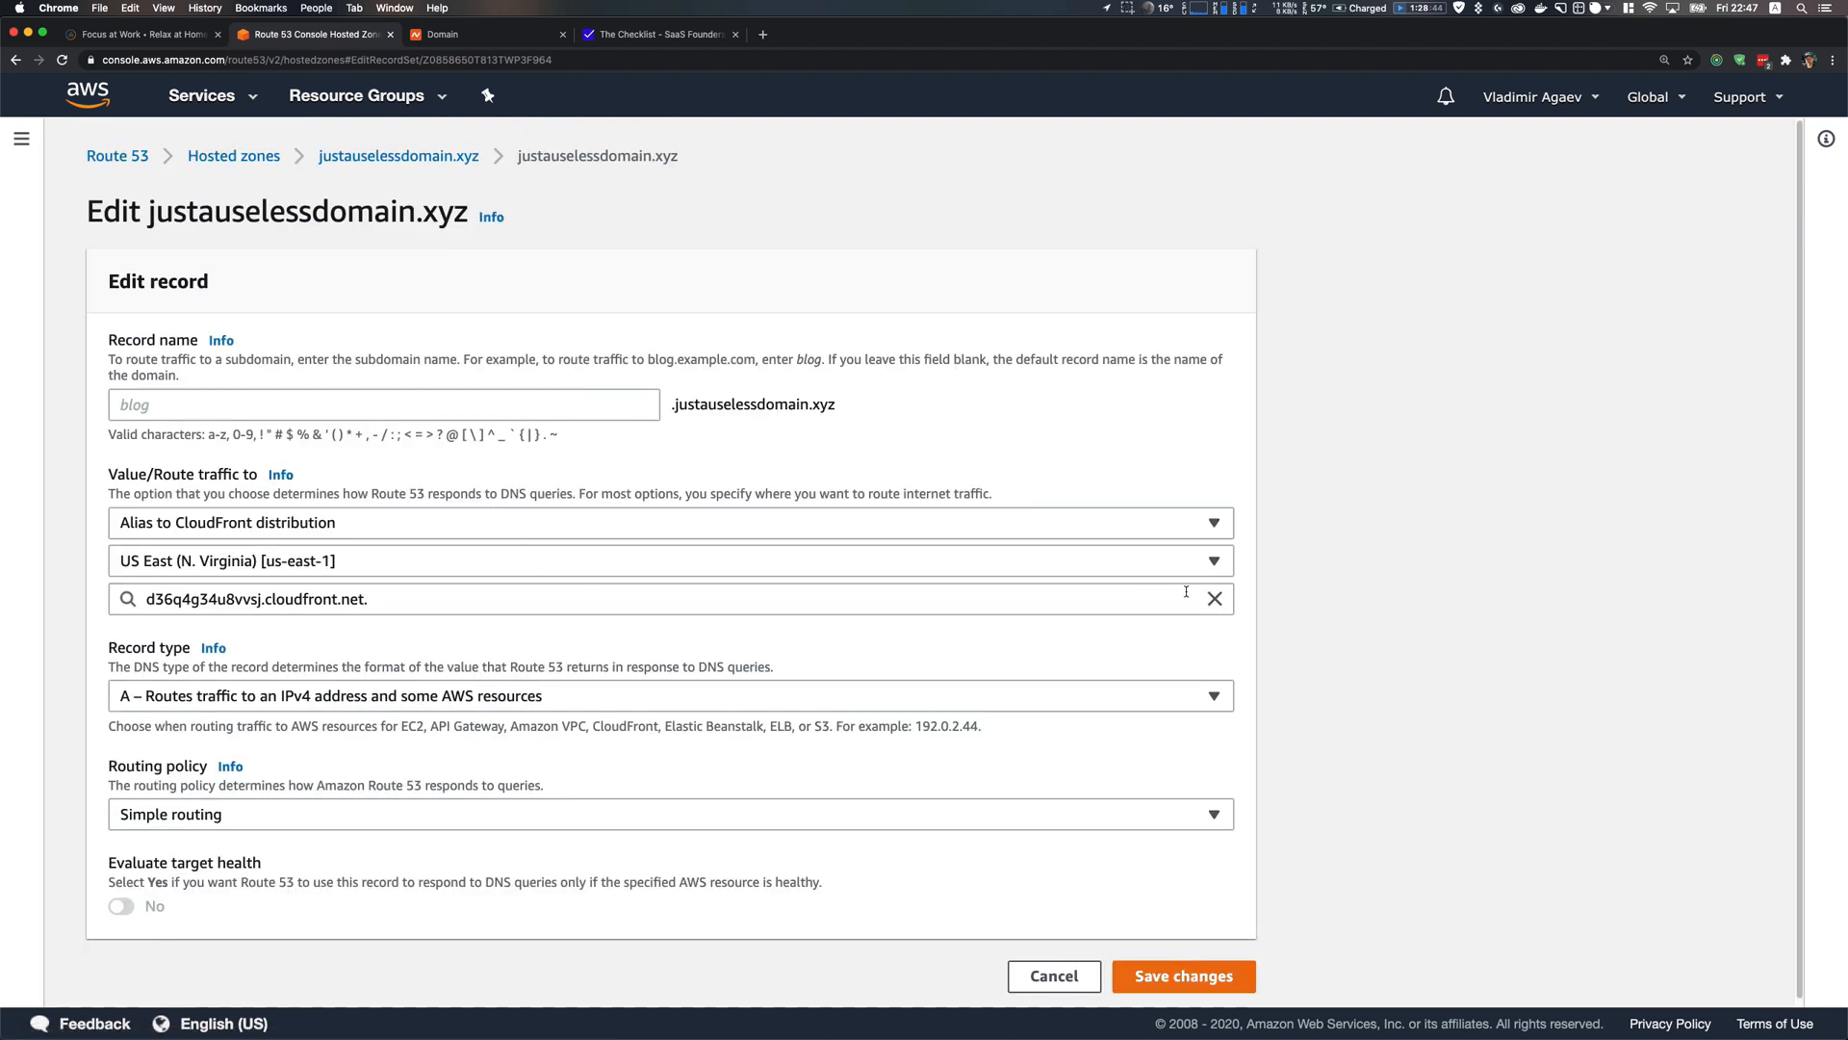
{"action": "left_click", "coordinate": [1215, 598]}
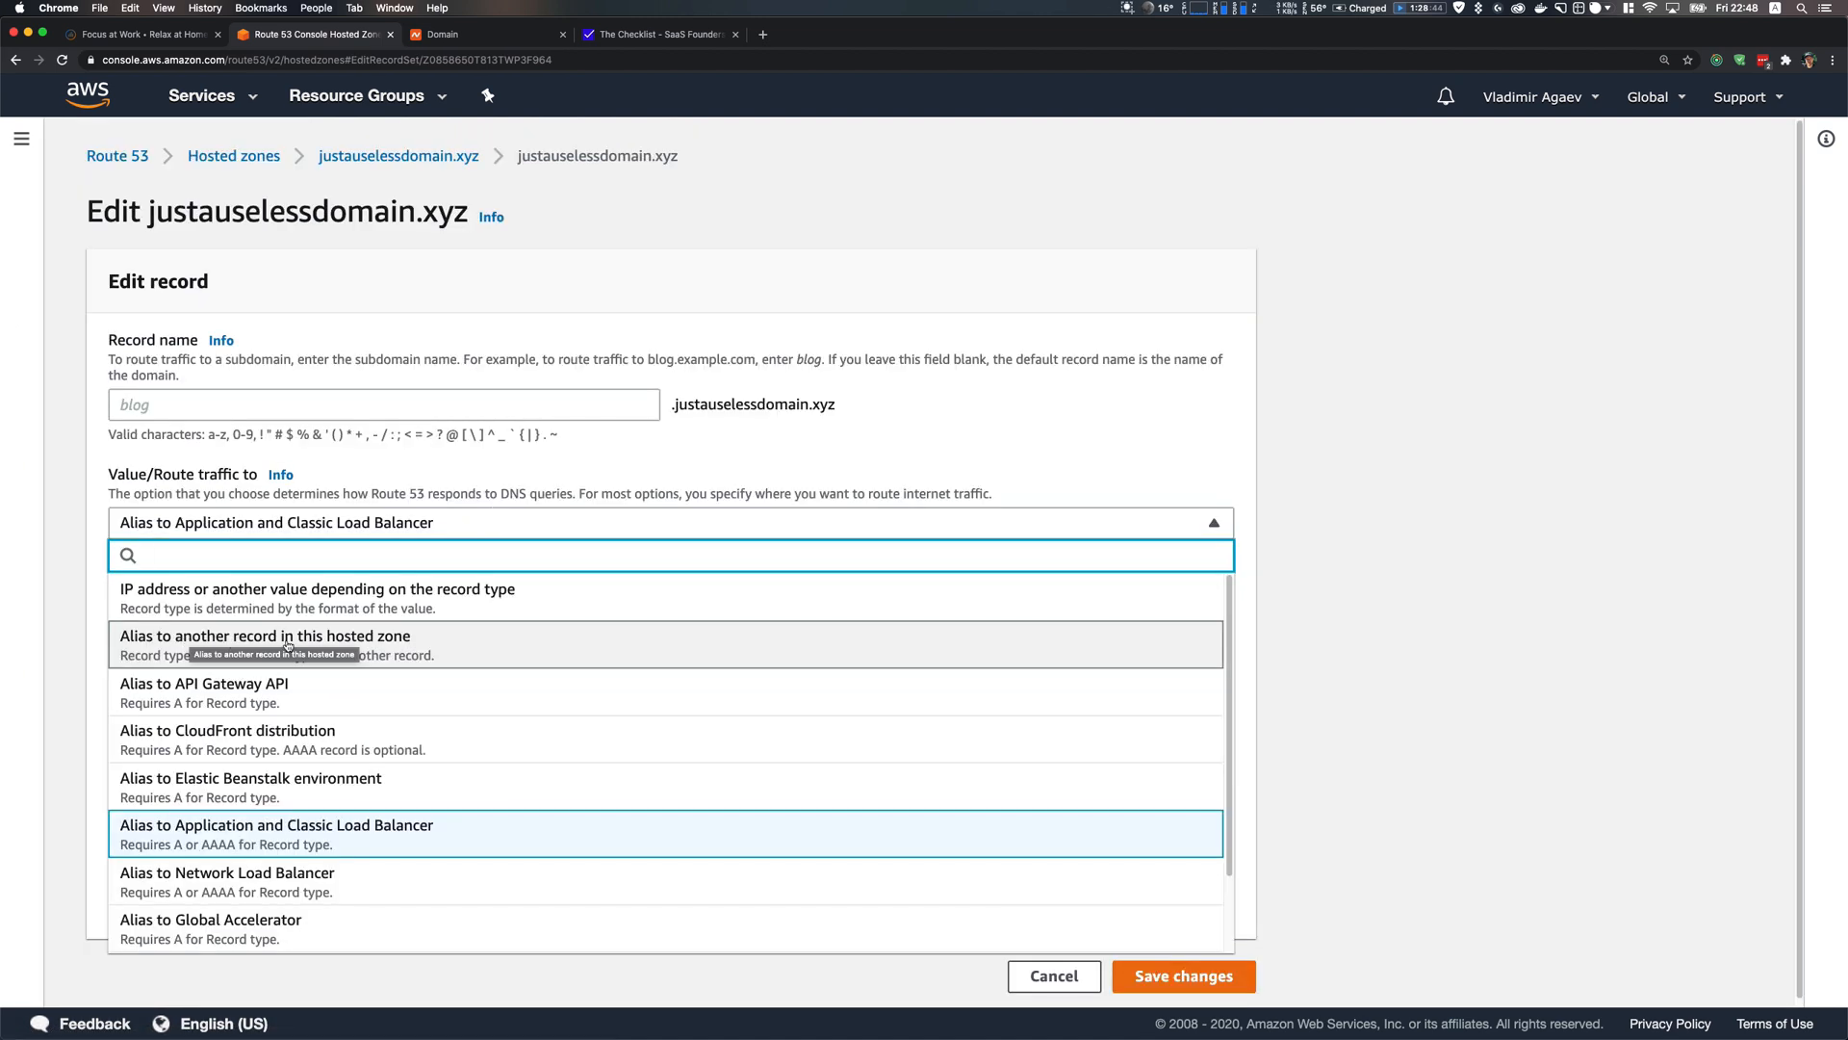
{"action": "left_click", "coordinate": [349, 643]}
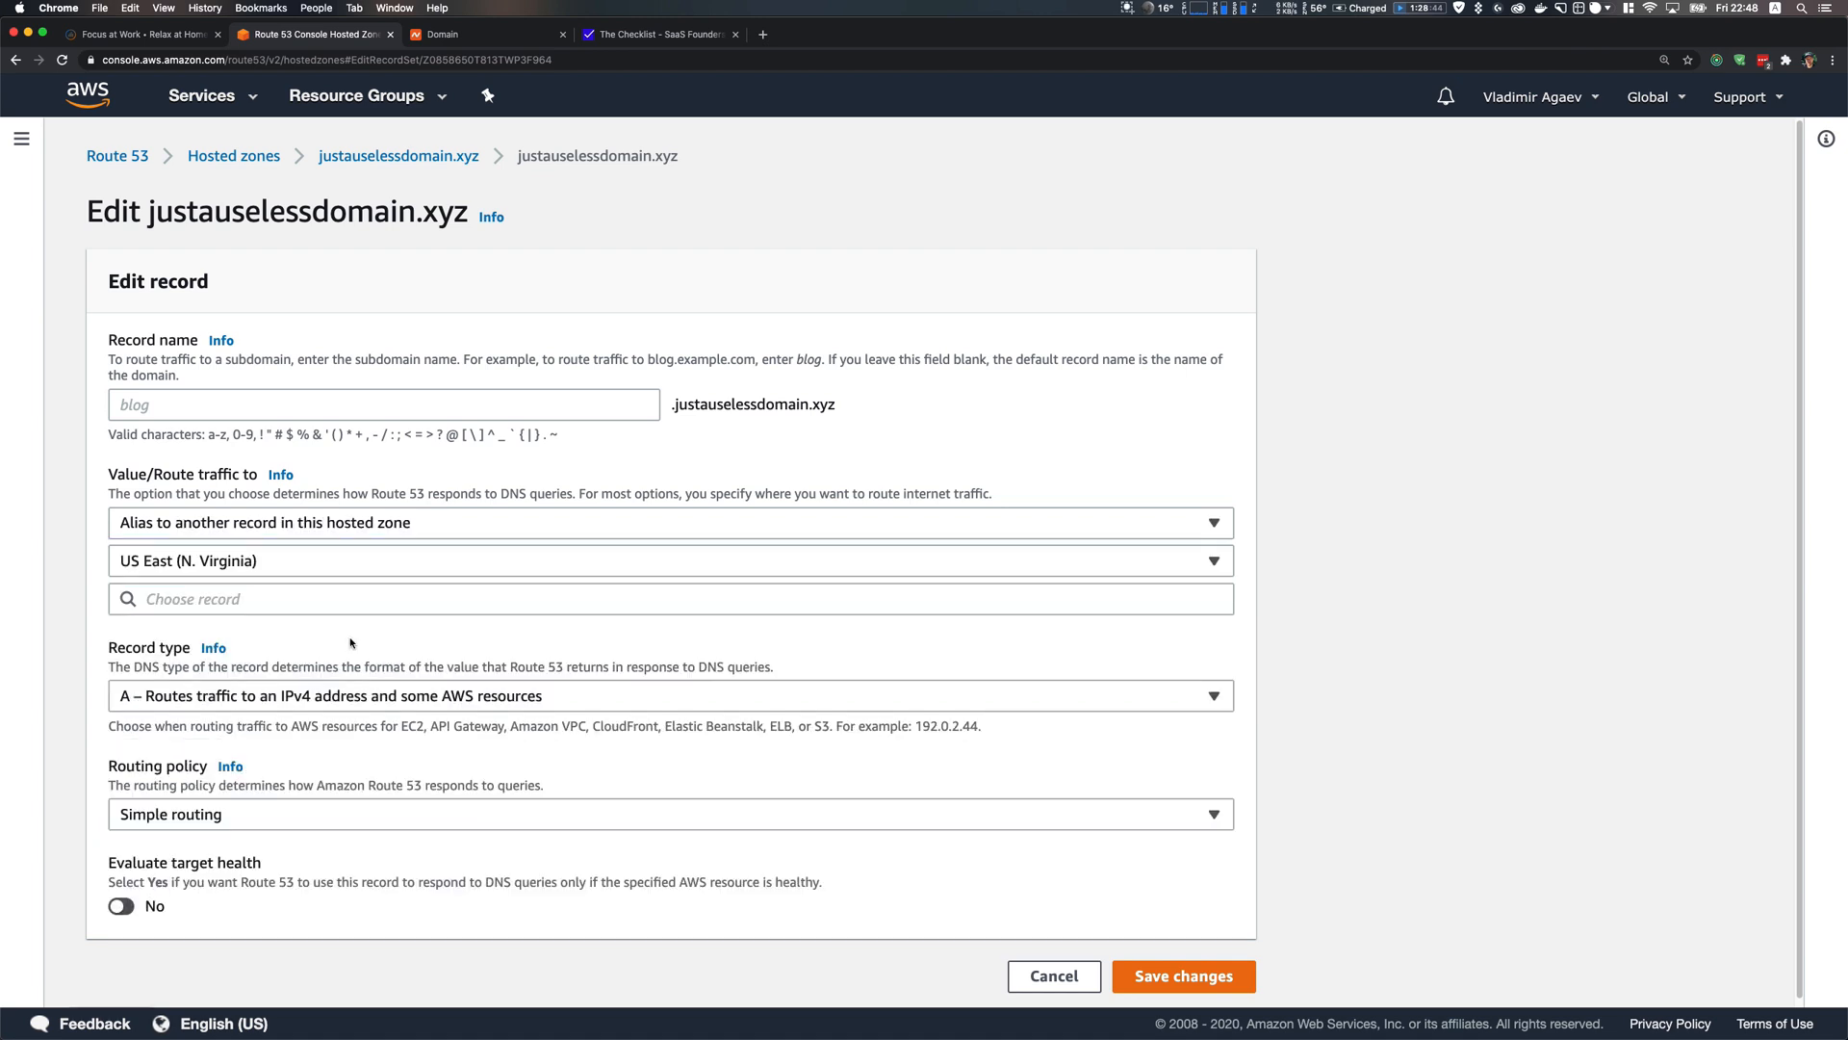
{"action": "left_click", "coordinate": [333, 600]}
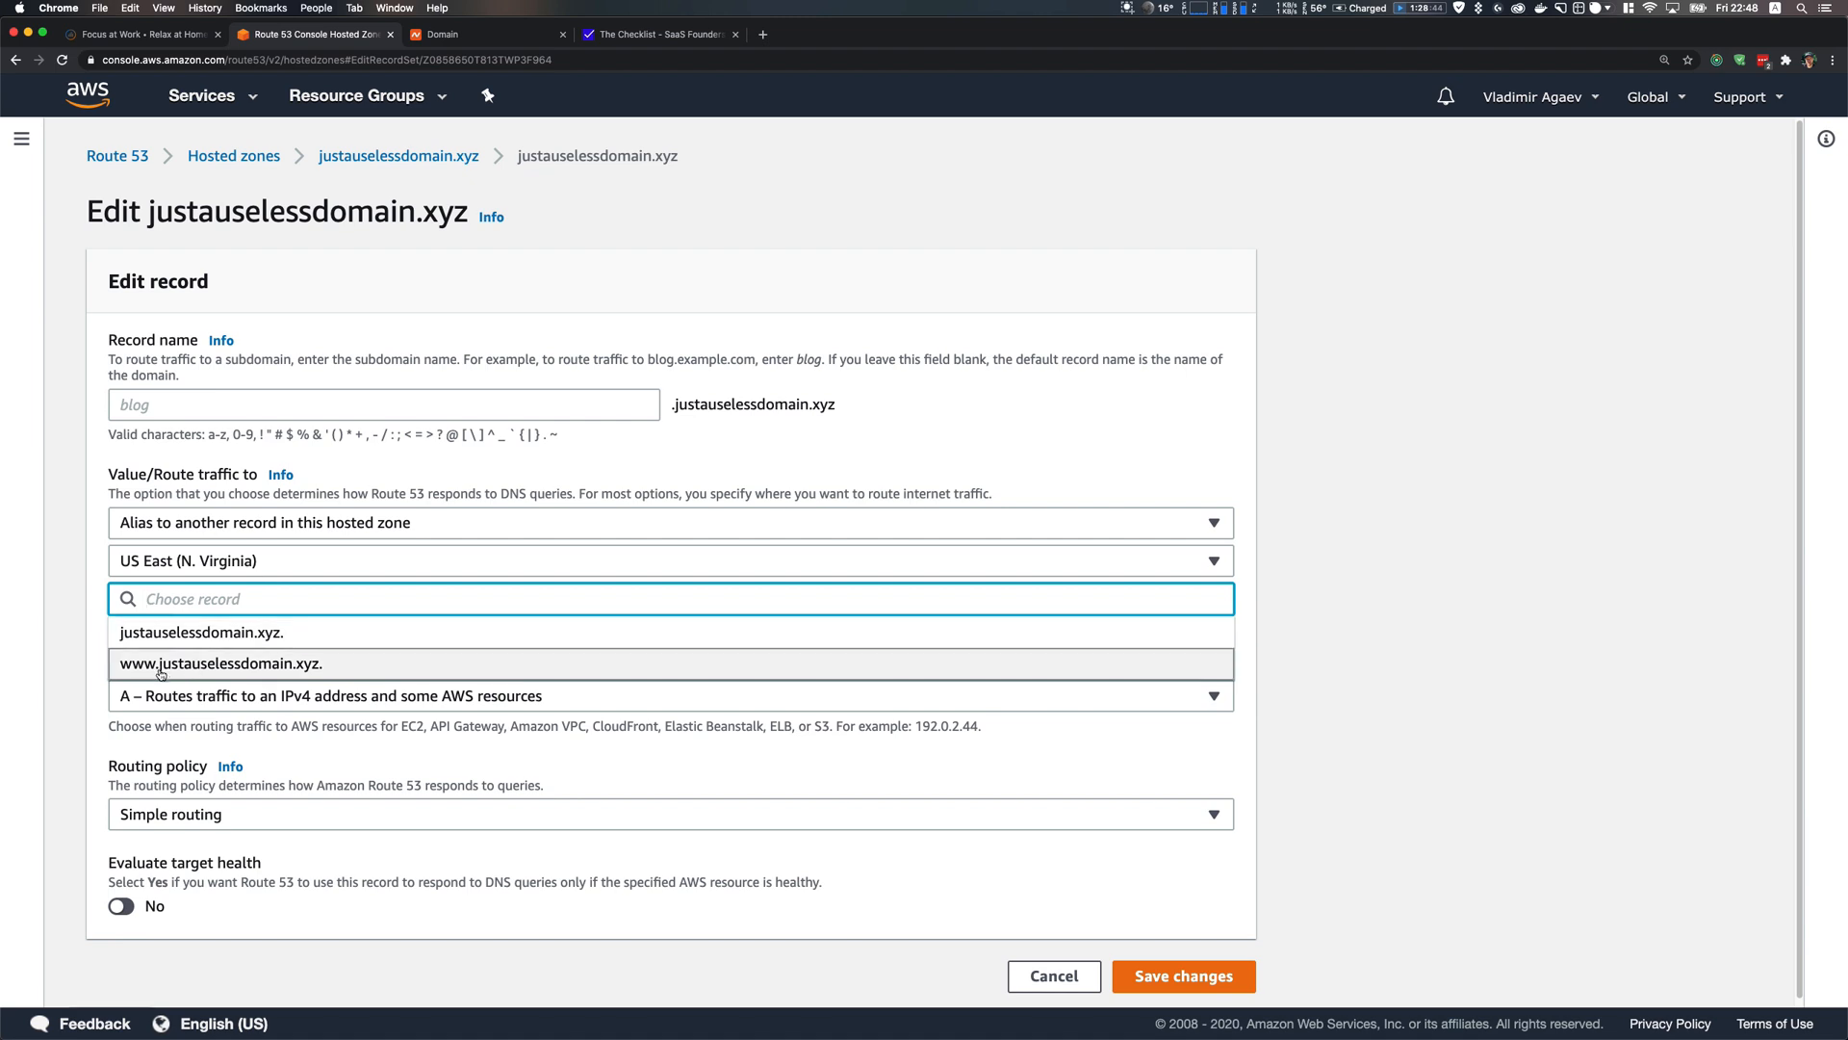
{"action": "left_click", "coordinate": [216, 671]}
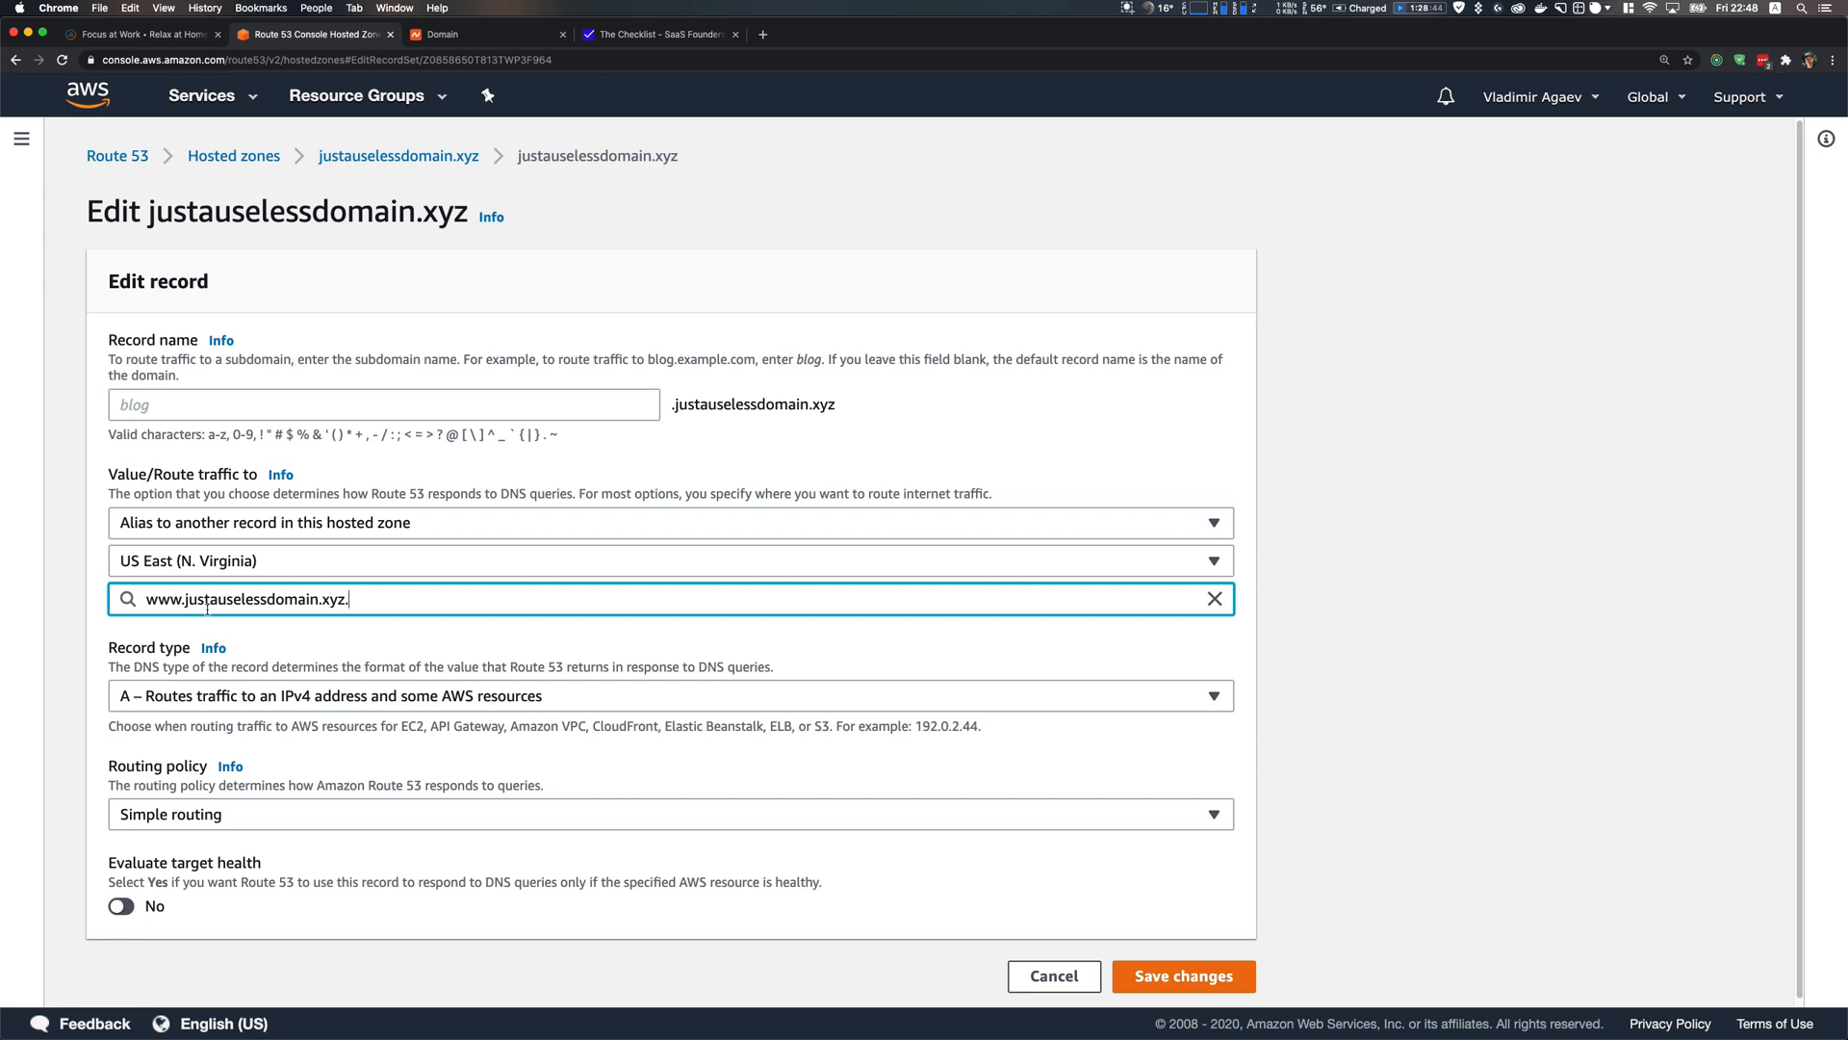
{"action": "left_click_drag", "start_coordinate": [397, 595], "coordinate": [117, 595]}
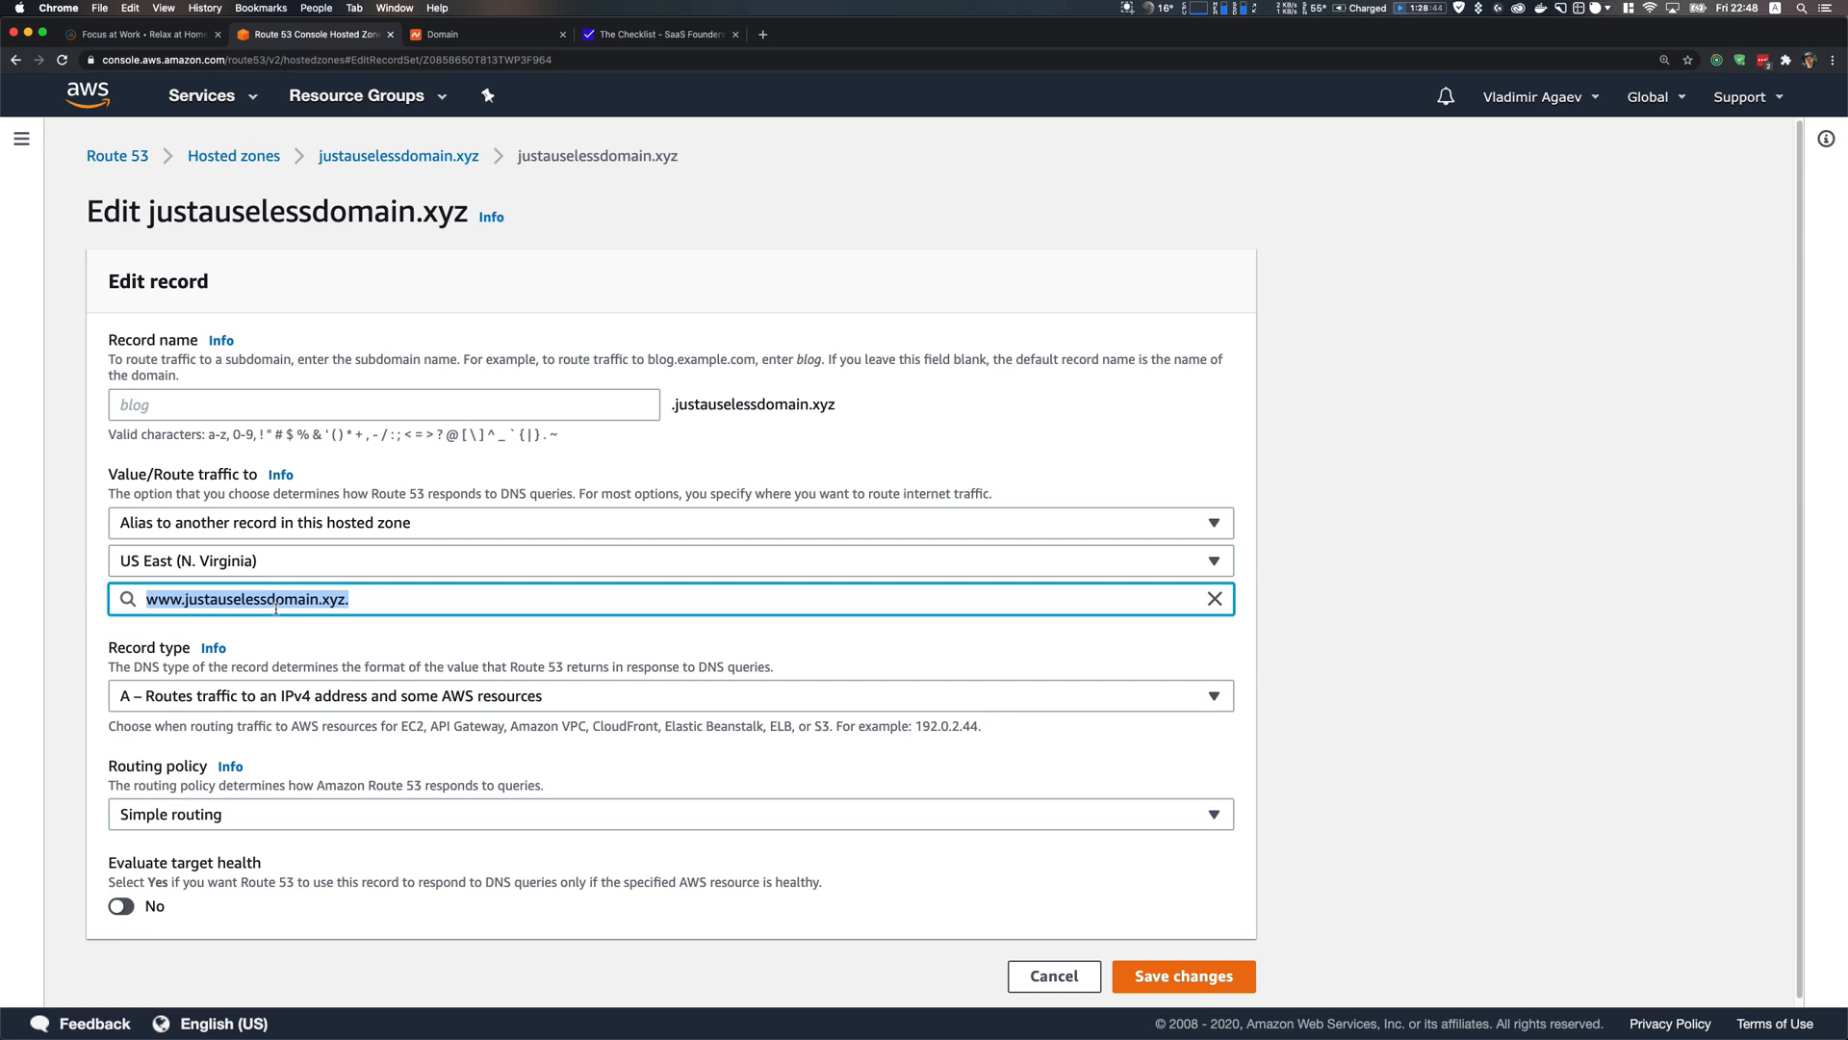
Find the S3 service and open its bucket list at a larger page zoom
{"action": "left_click", "coordinate": [207, 95]}
{"action": "type", "text": "s3"}
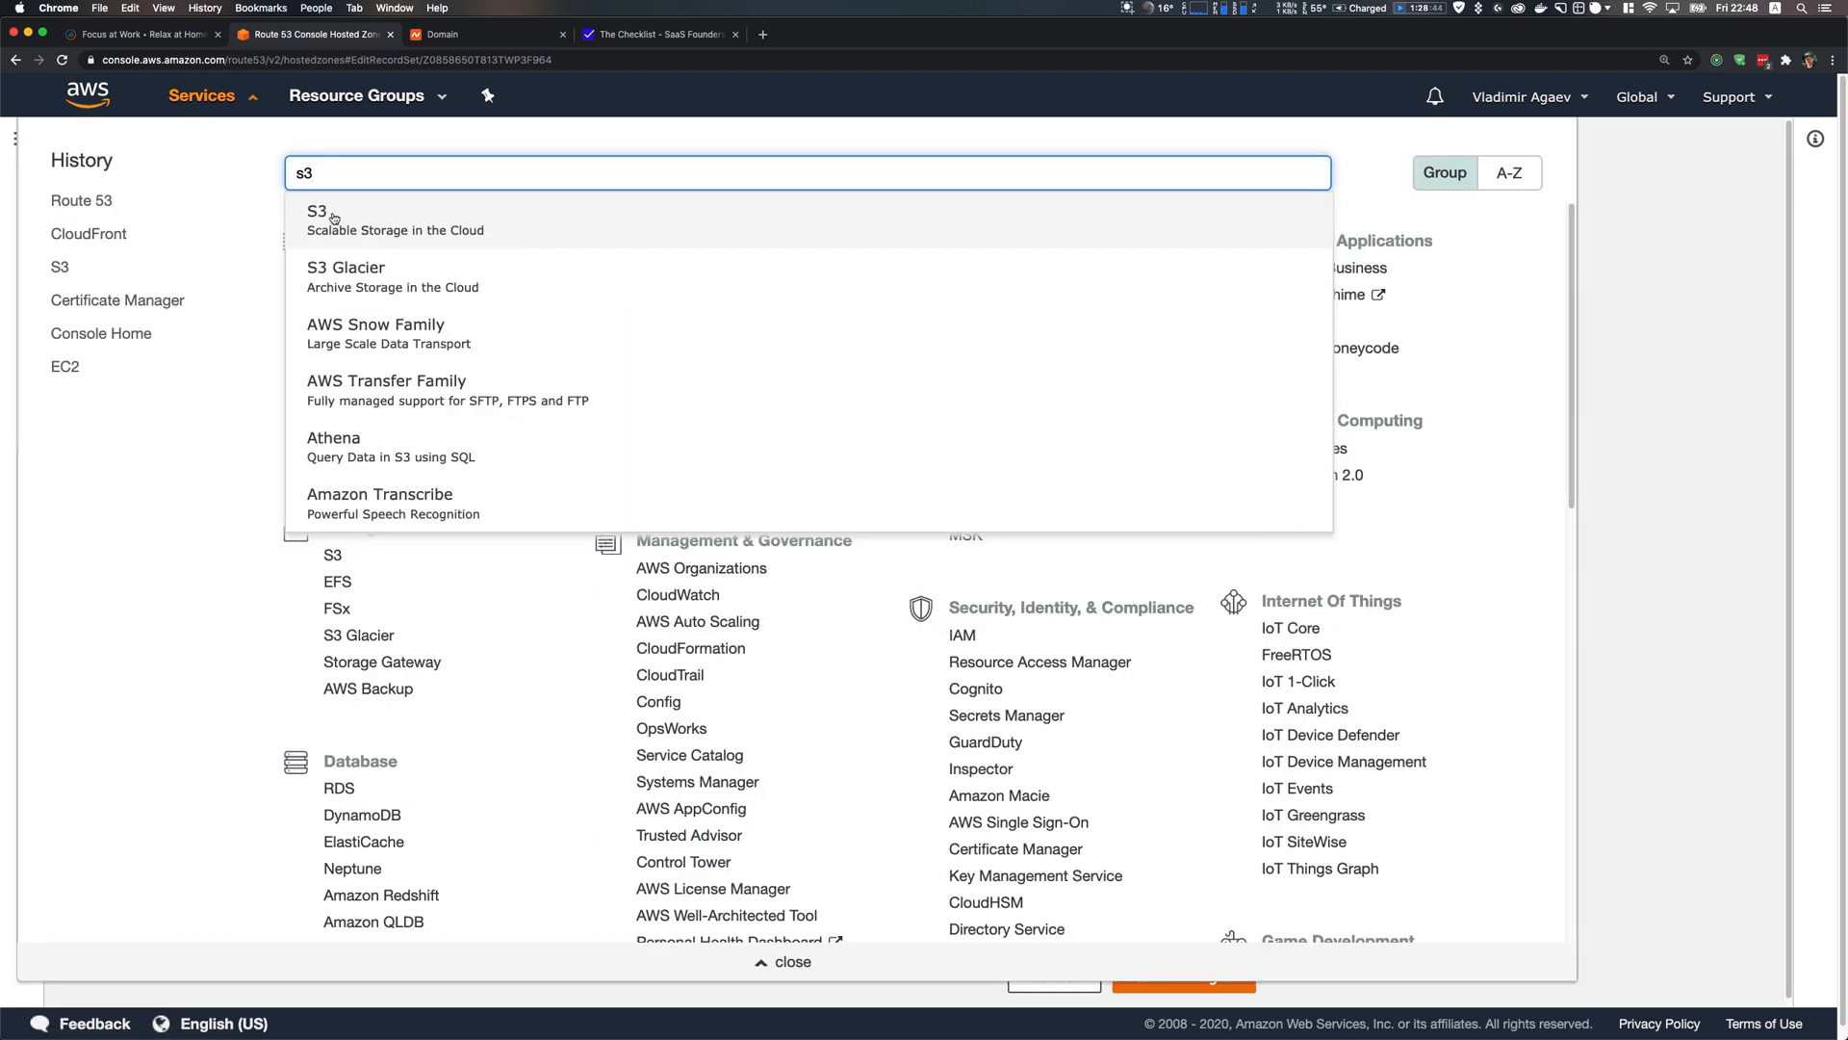
{"action": "left_click", "coordinate": [338, 220]}
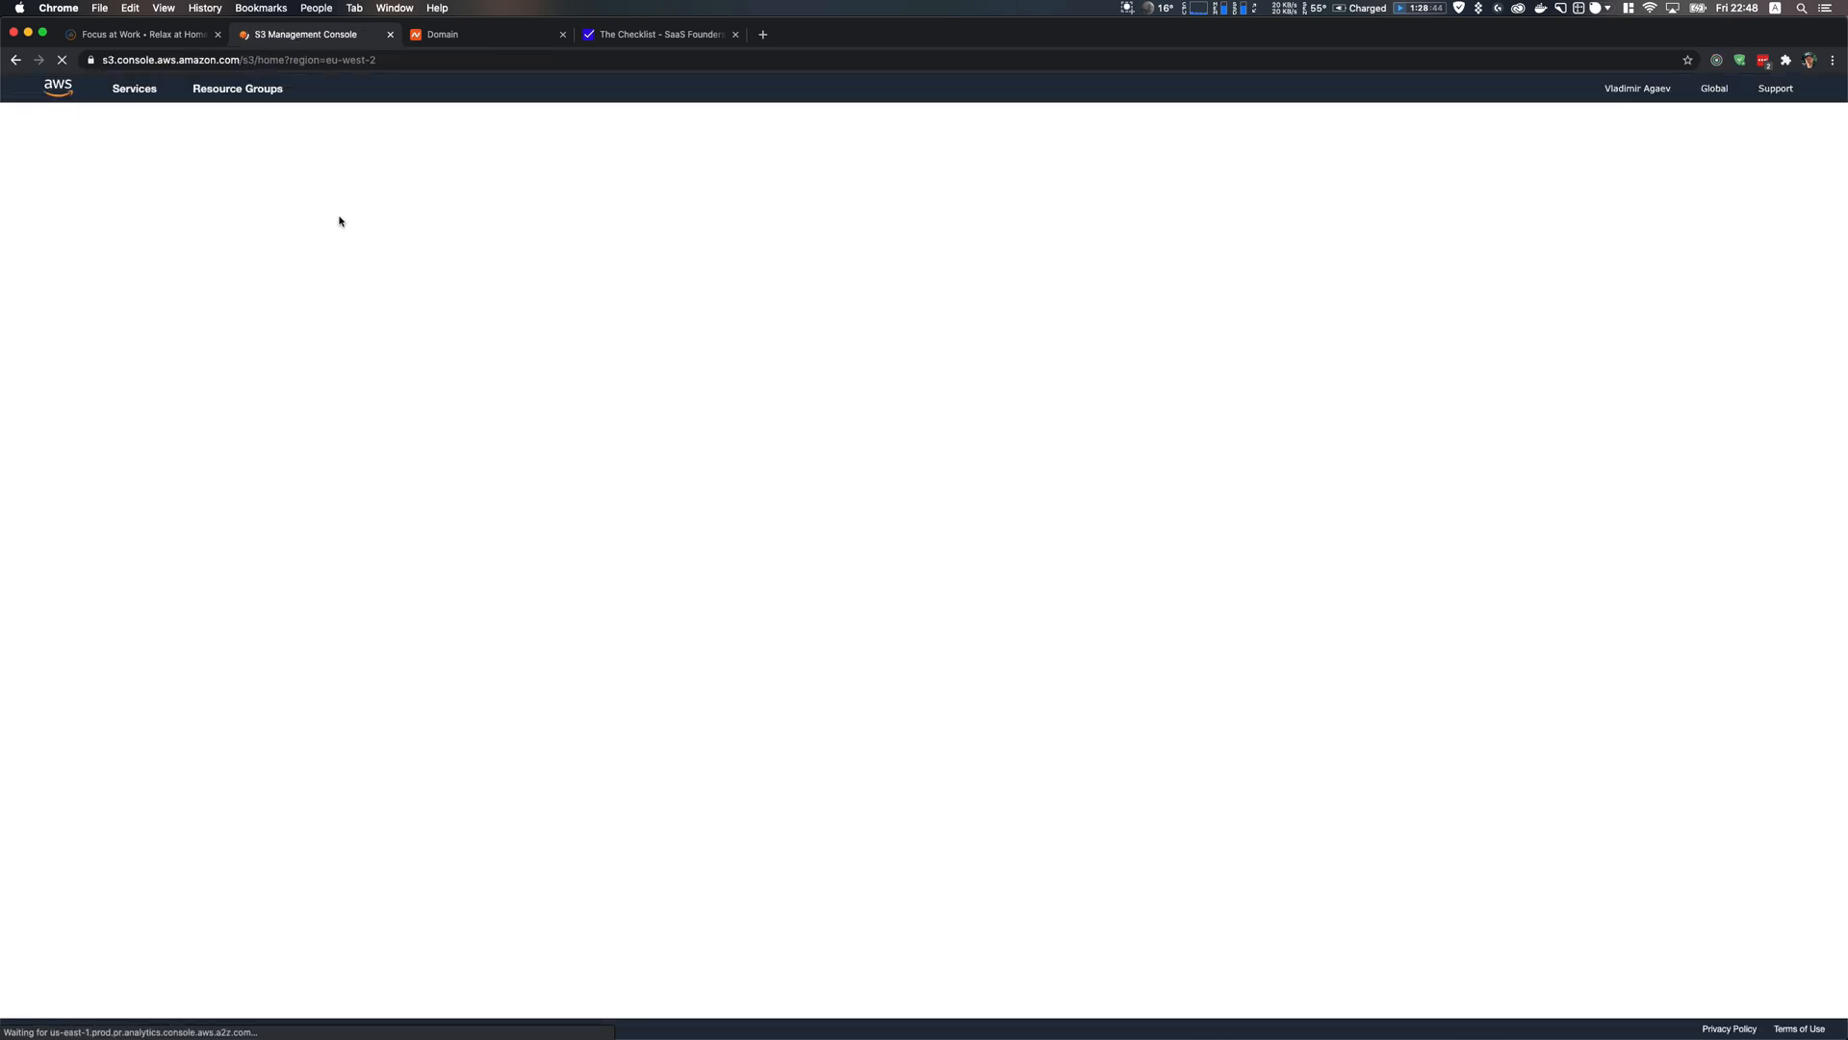
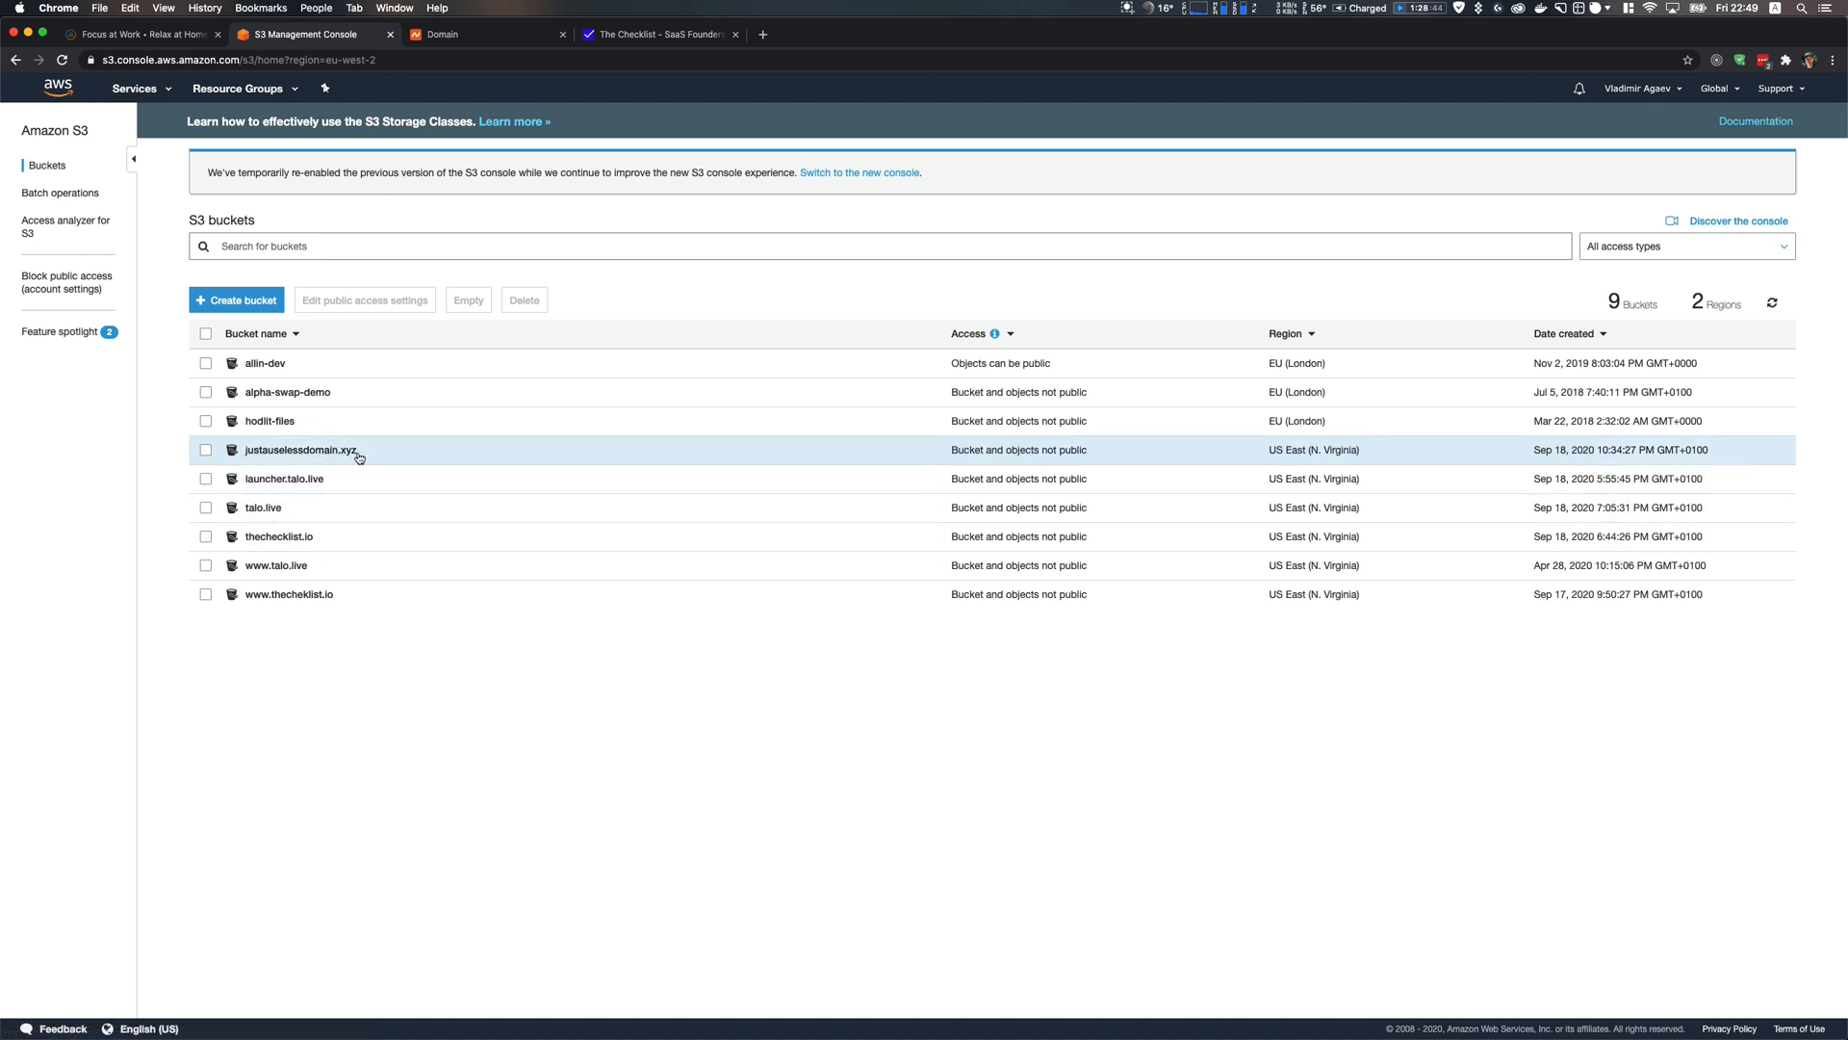
{"action": "key", "text": "super+equal"}
{"action": "key", "text": "super+equal"}
{"action": "key", "text": "super+equal"}
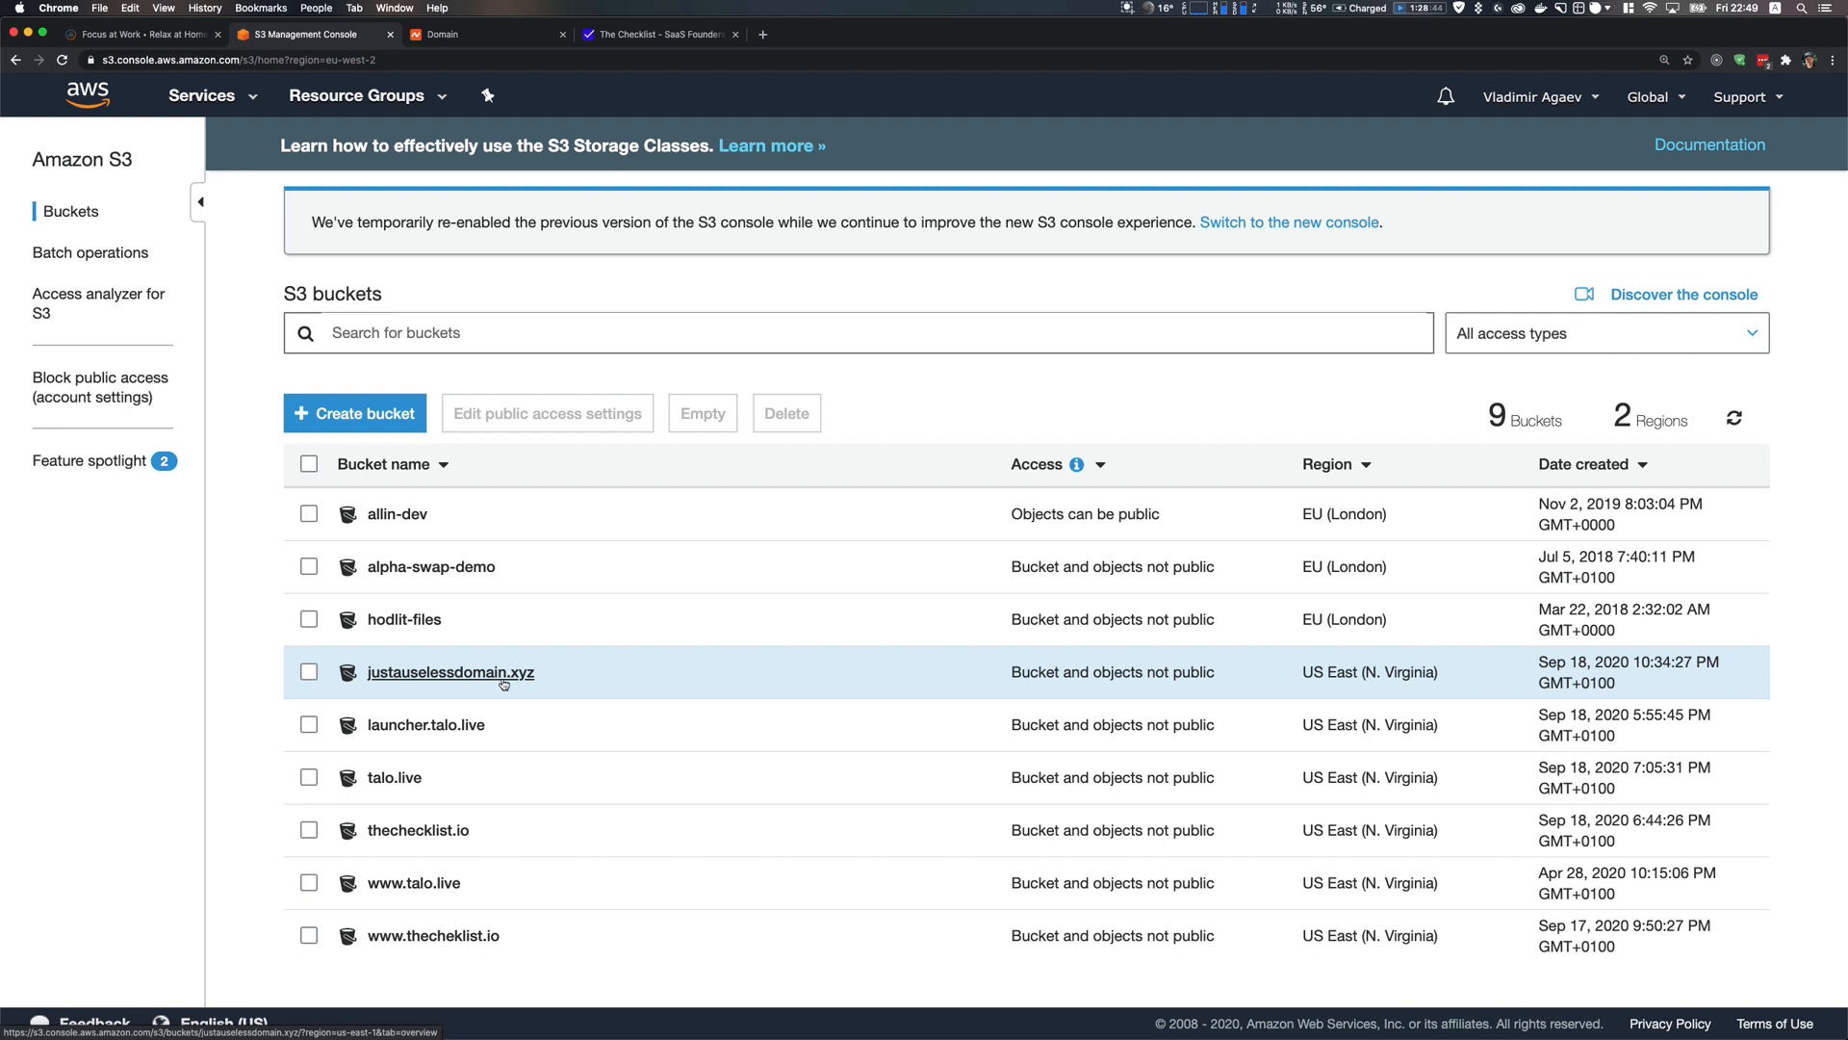
Copy the domain name justauselessdomain.xyz from the Namecheap domain page and dismiss the empty bucket creation dialog
{"action": "left_click", "coordinate": [395, 413]}
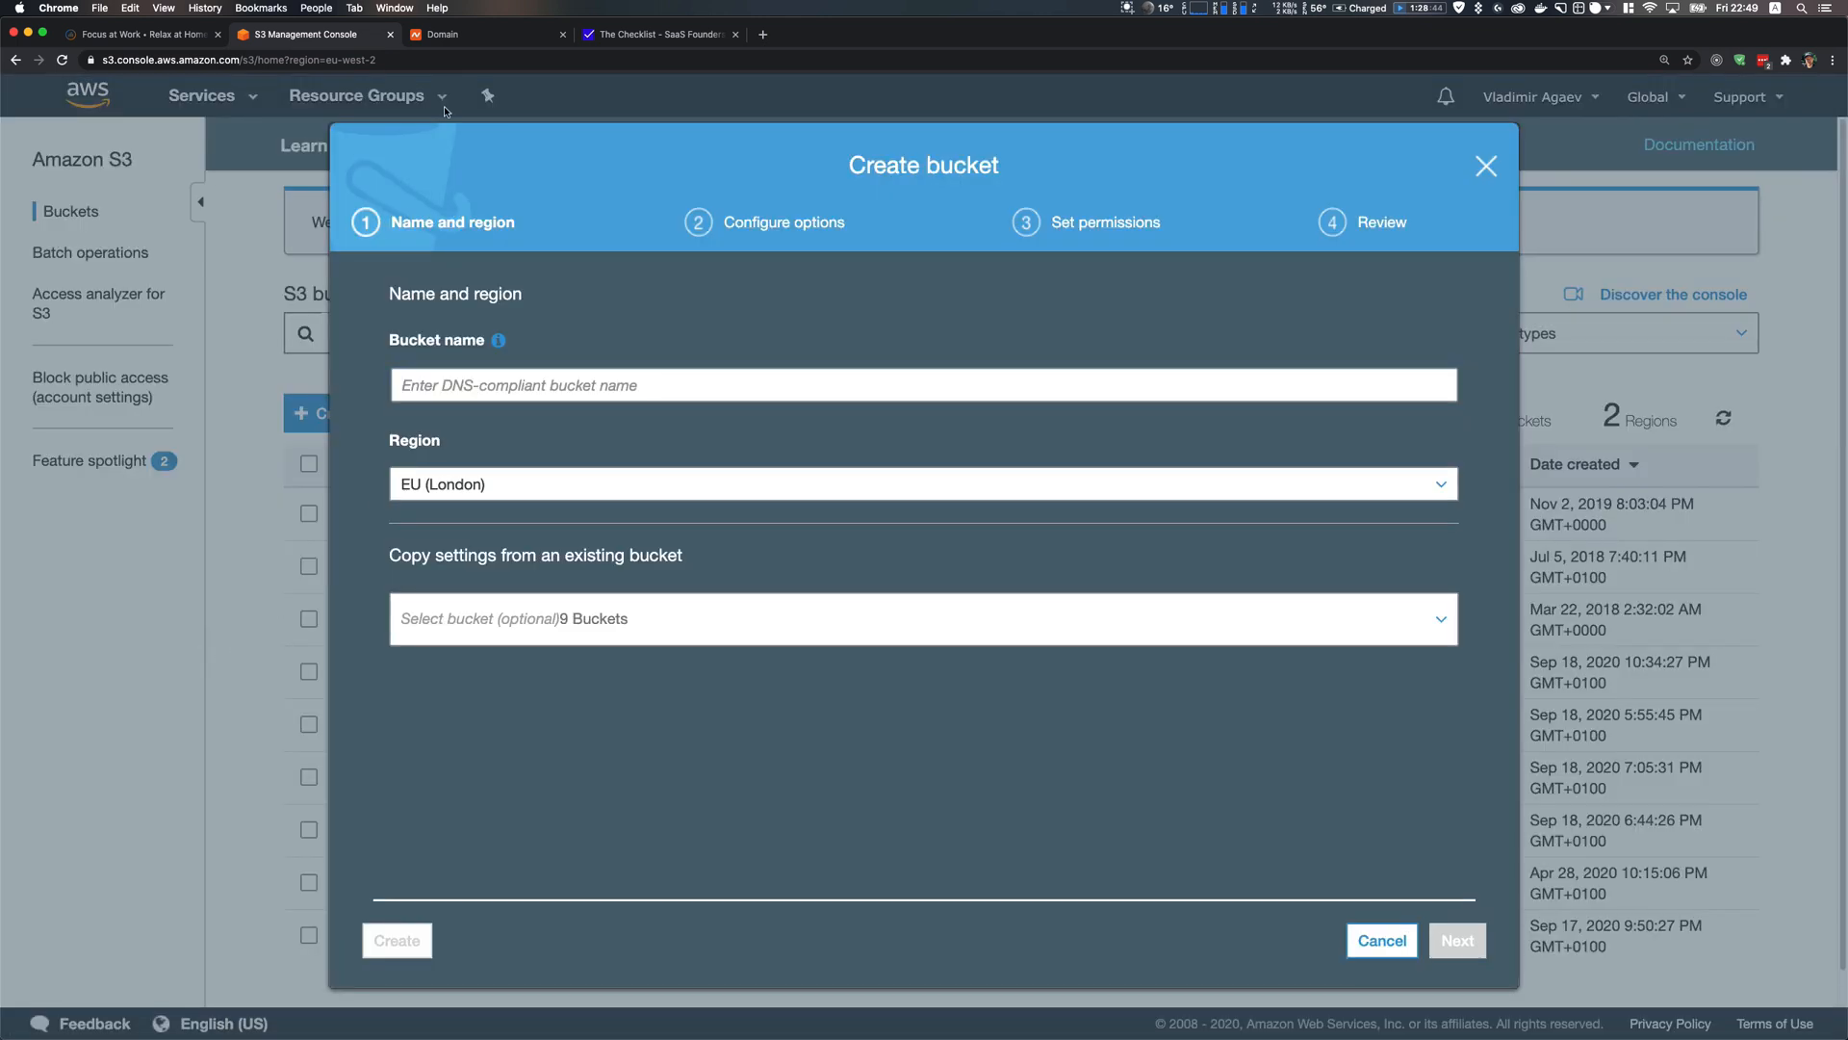
{"action": "left_click", "coordinate": [478, 37]}
{"action": "left_click_drag", "start_coordinate": [775, 340], "coordinate": [482, 340]}
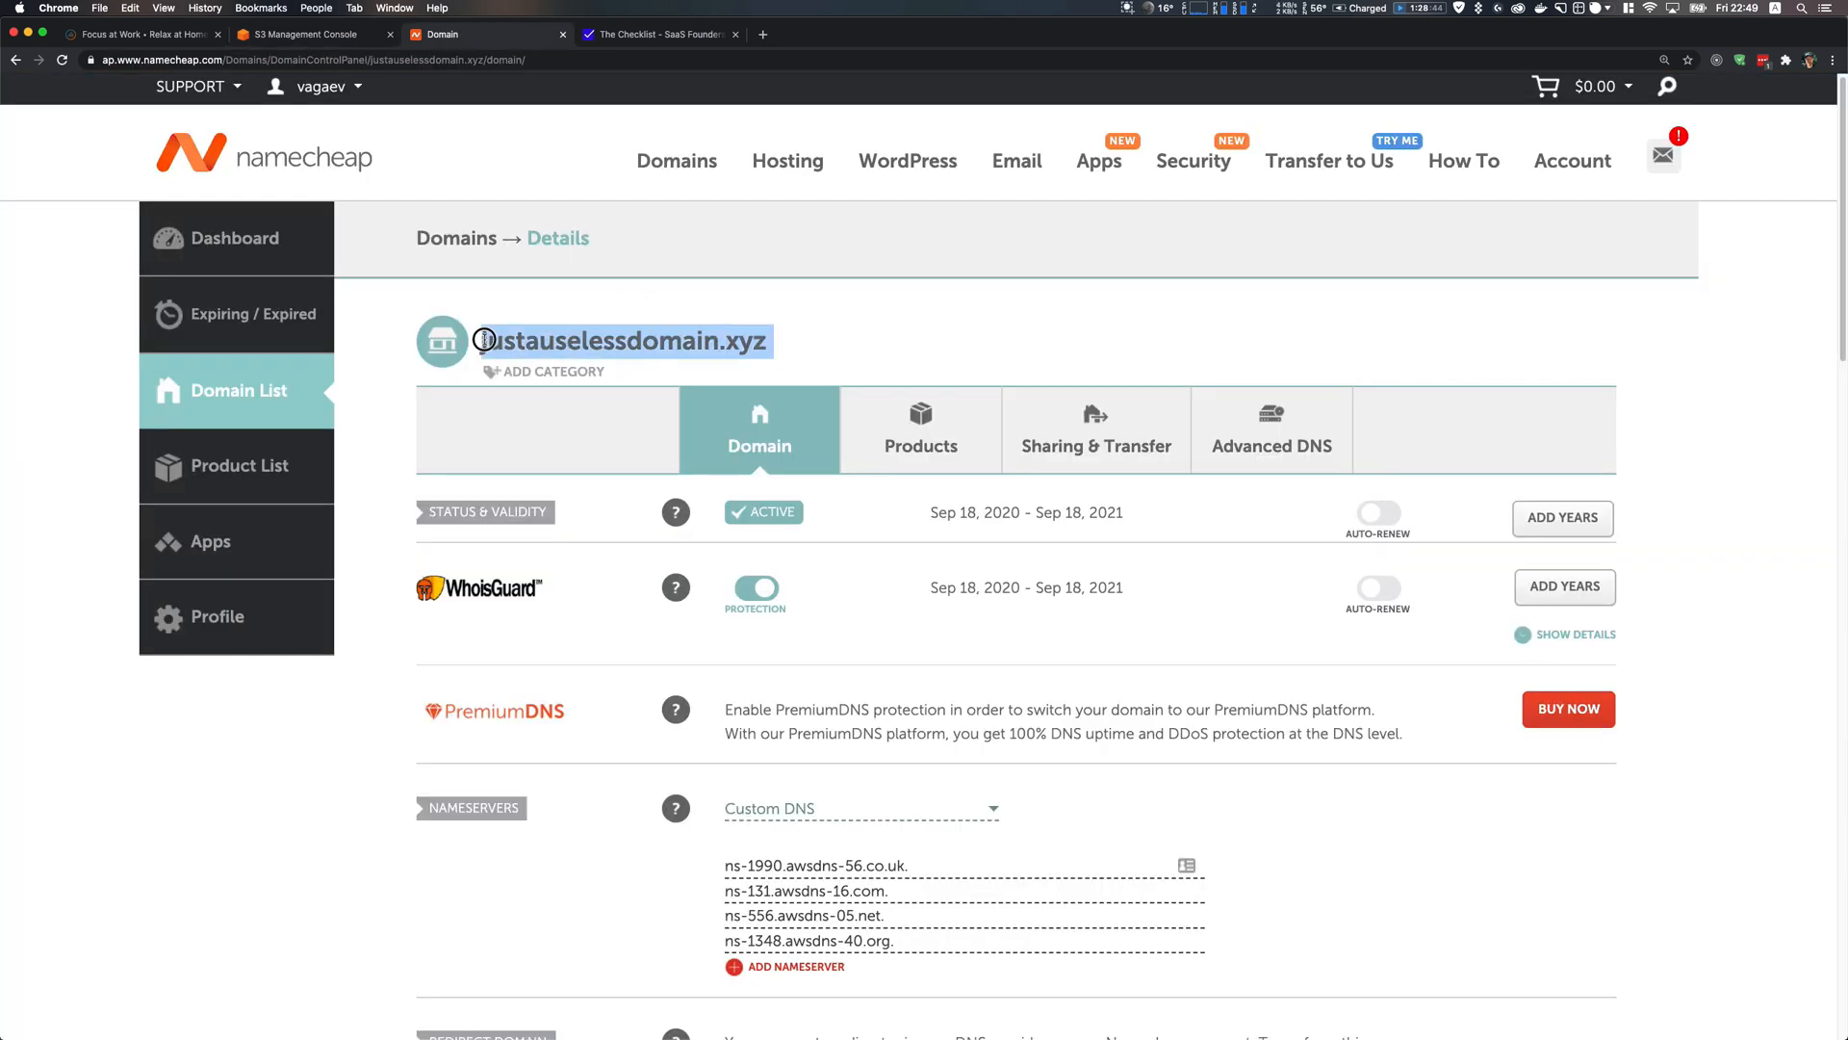
{"action": "key", "text": "super+c"}
{"action": "left_click", "coordinate": [318, 38]}
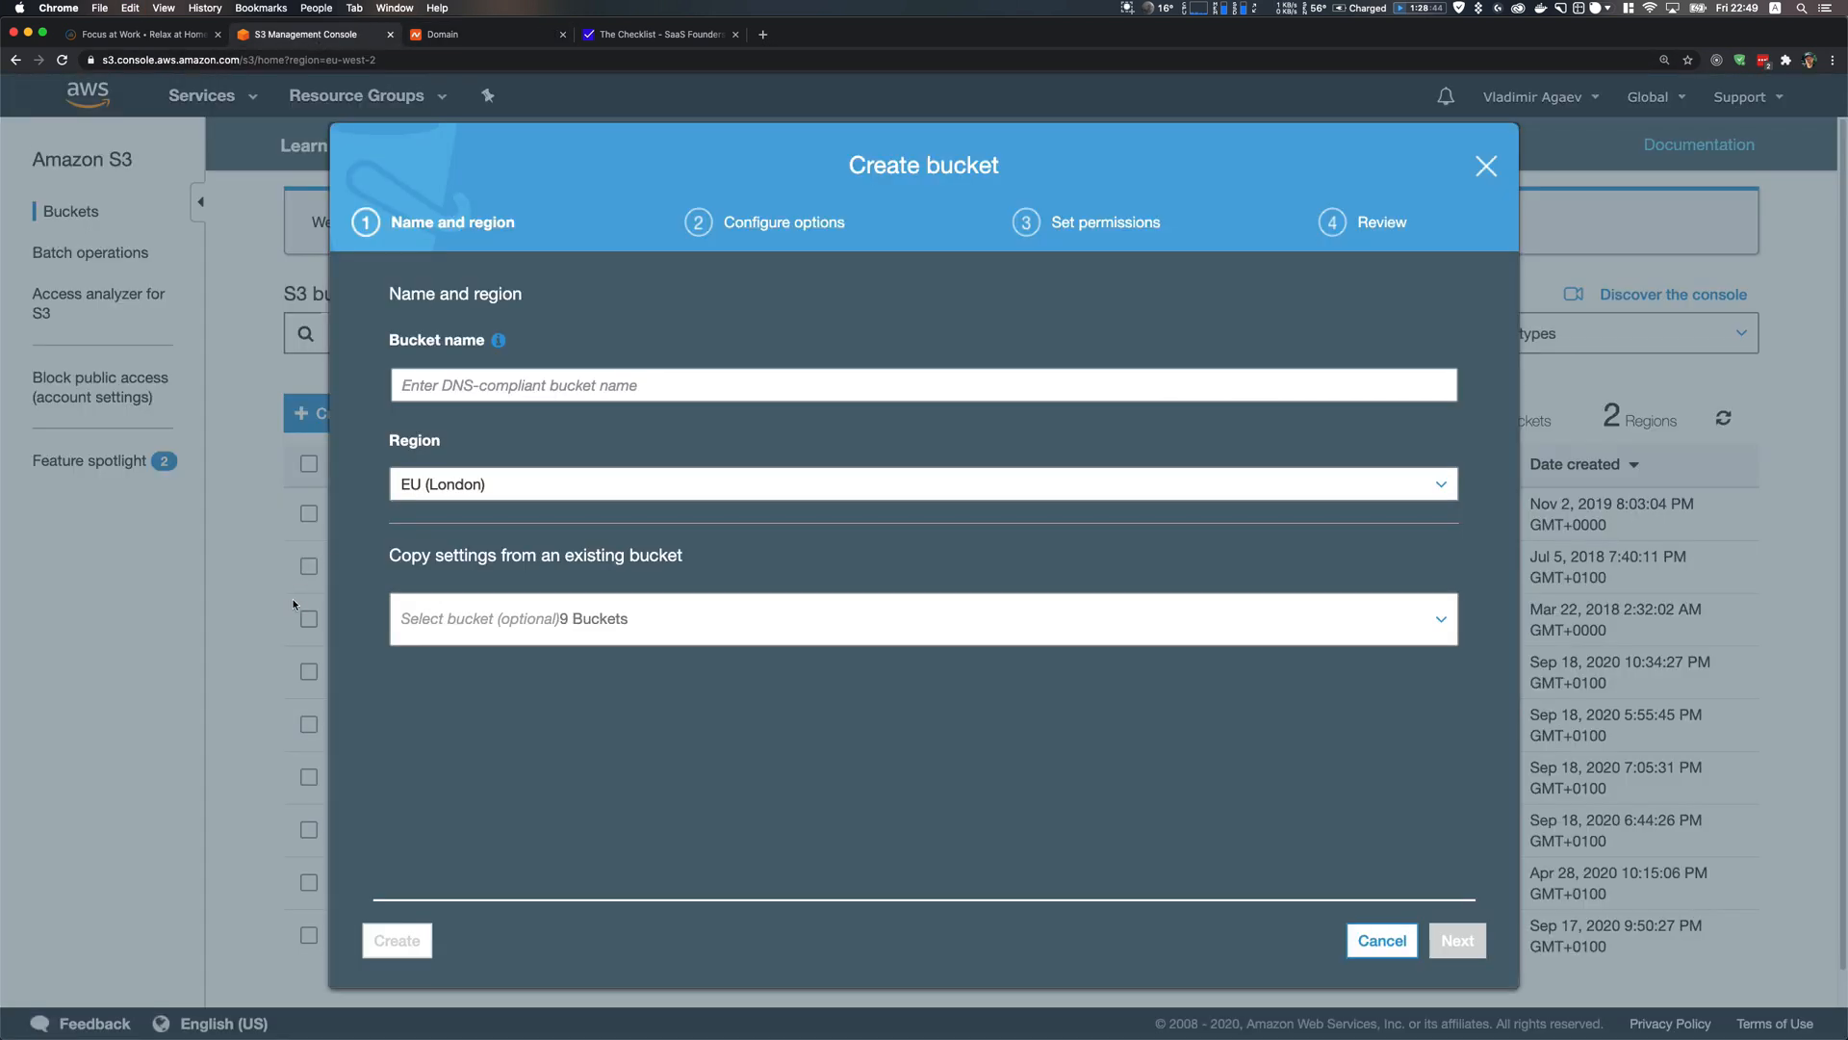
{"action": "left_click", "coordinate": [1382, 941]}
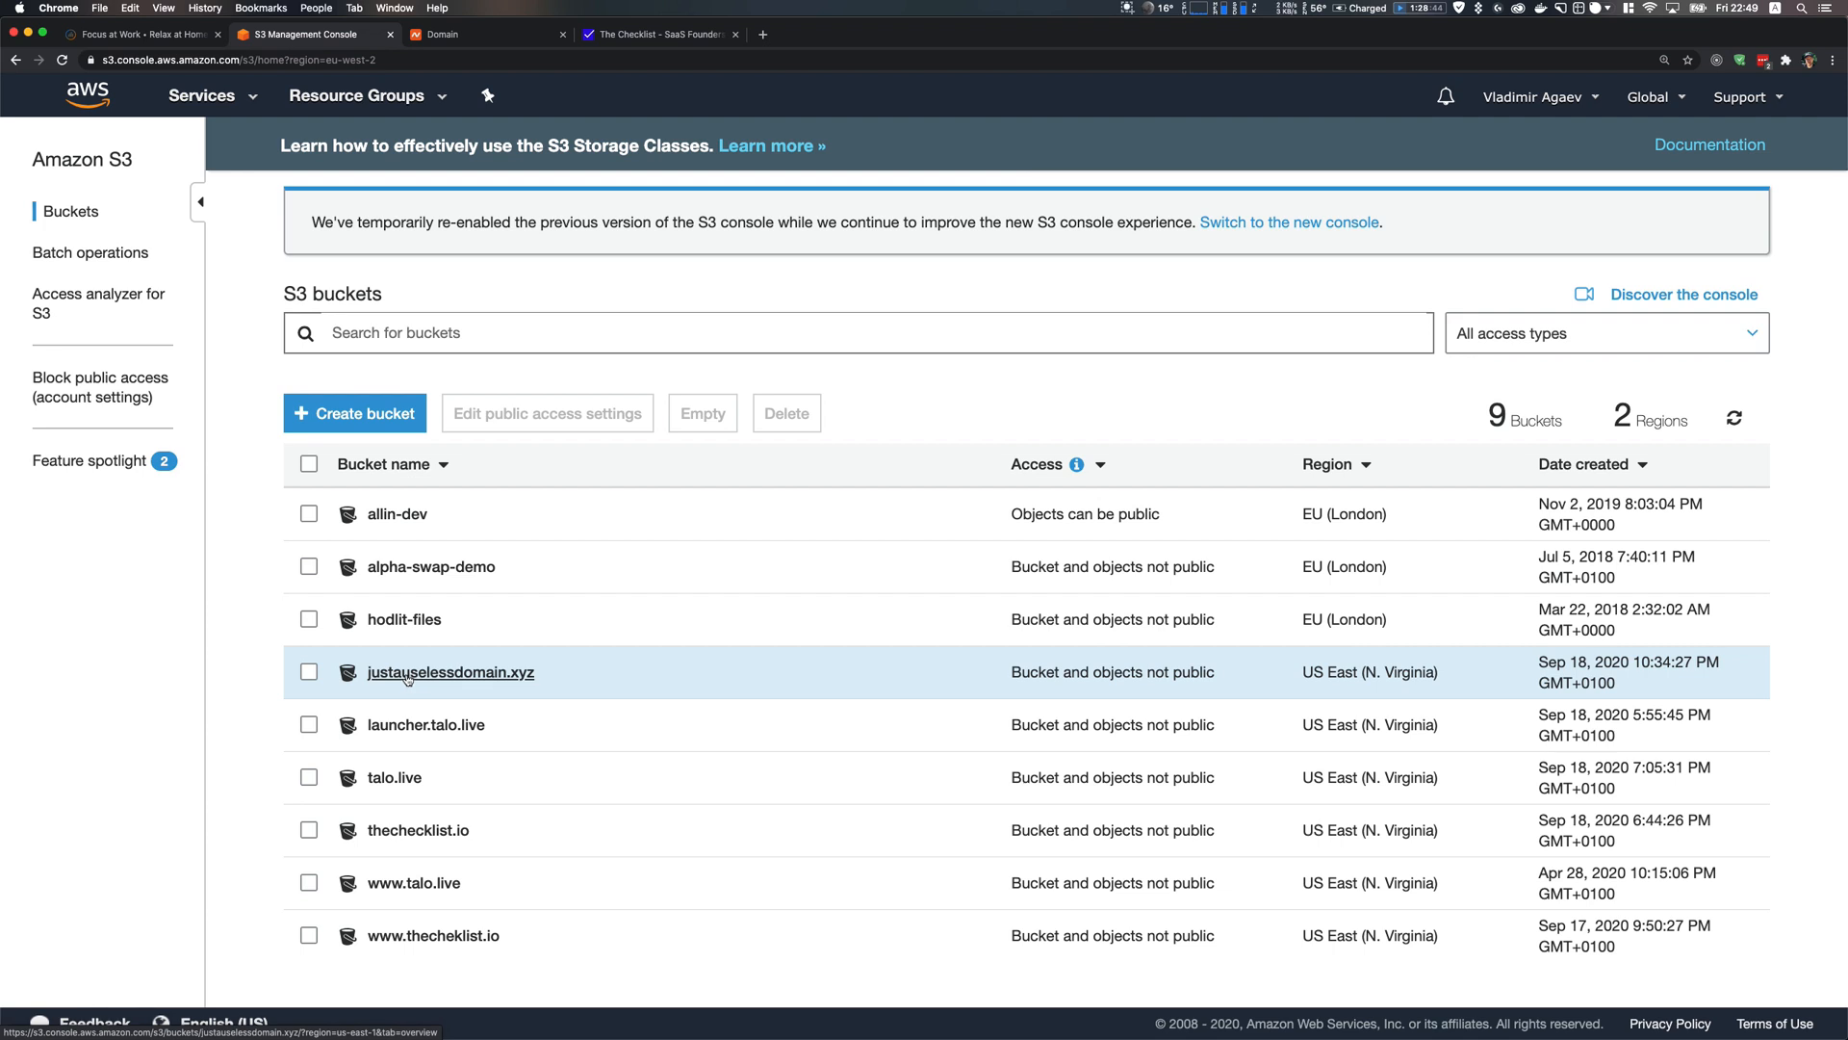
{"action": "left_click", "coordinate": [364, 416]}
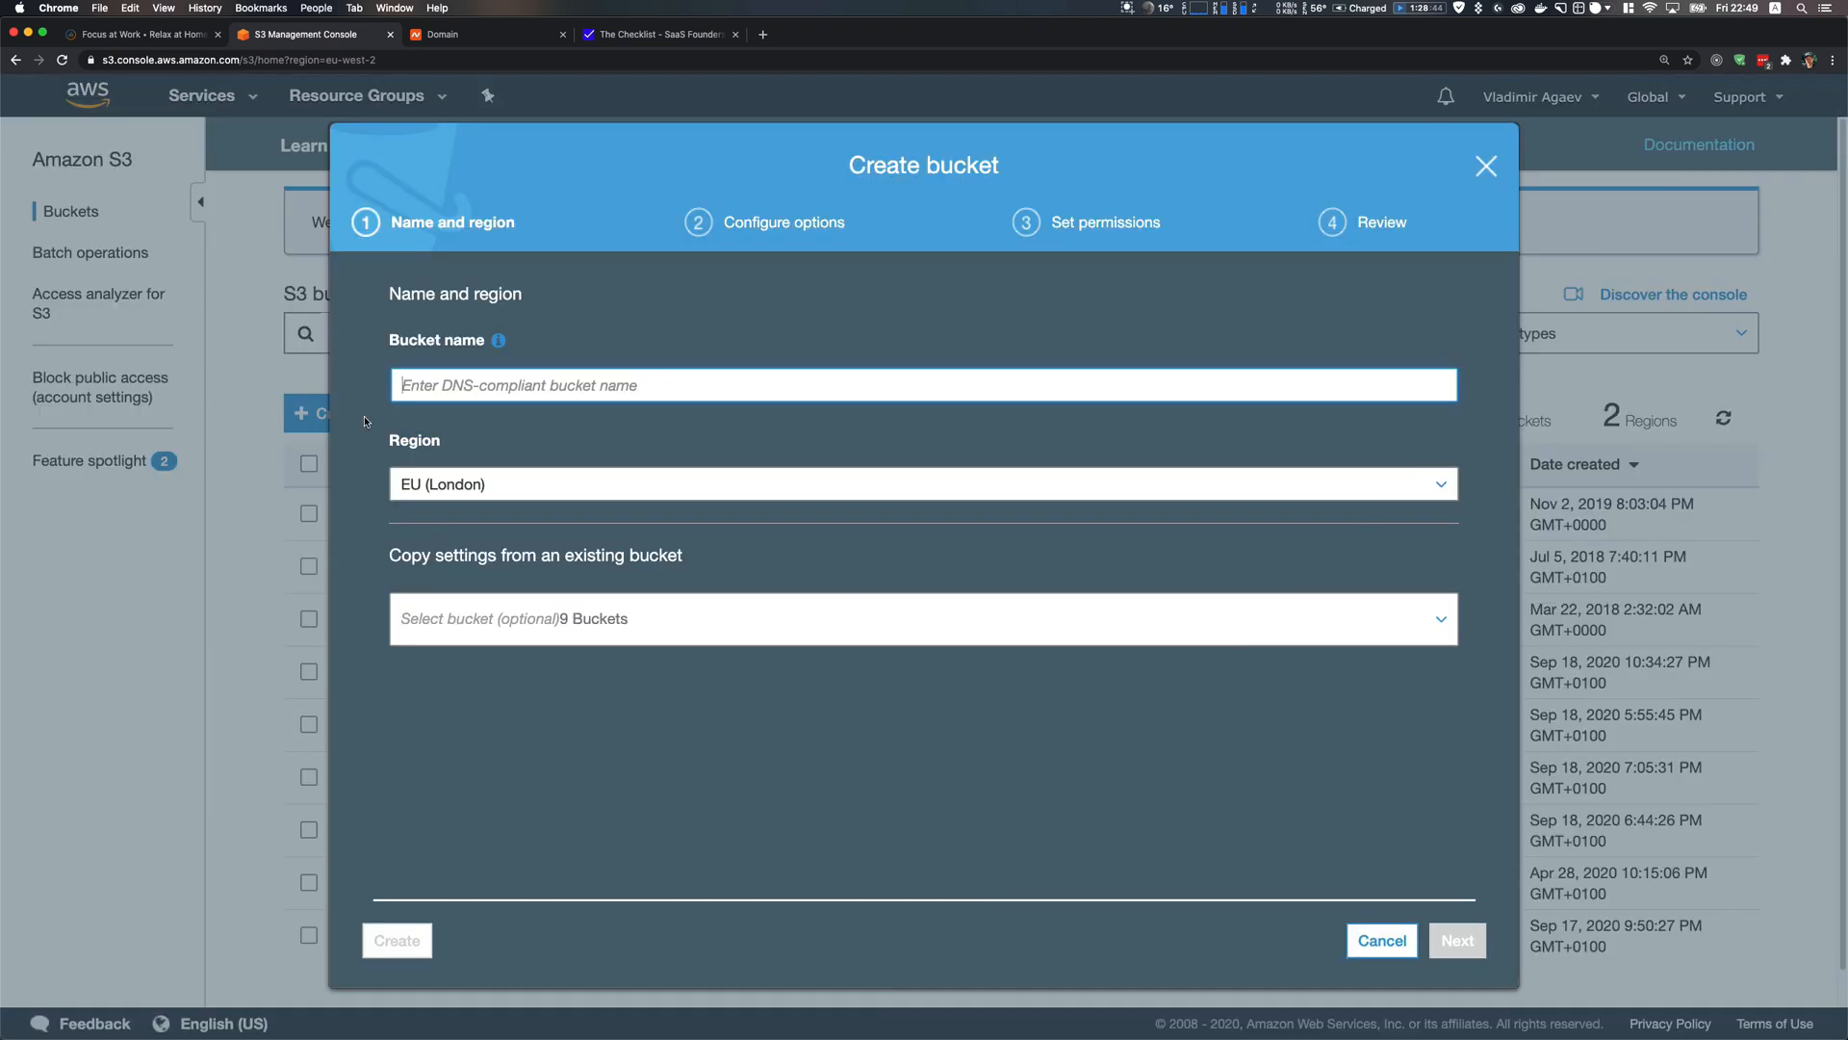
{"action": "key", "text": "super+v"}
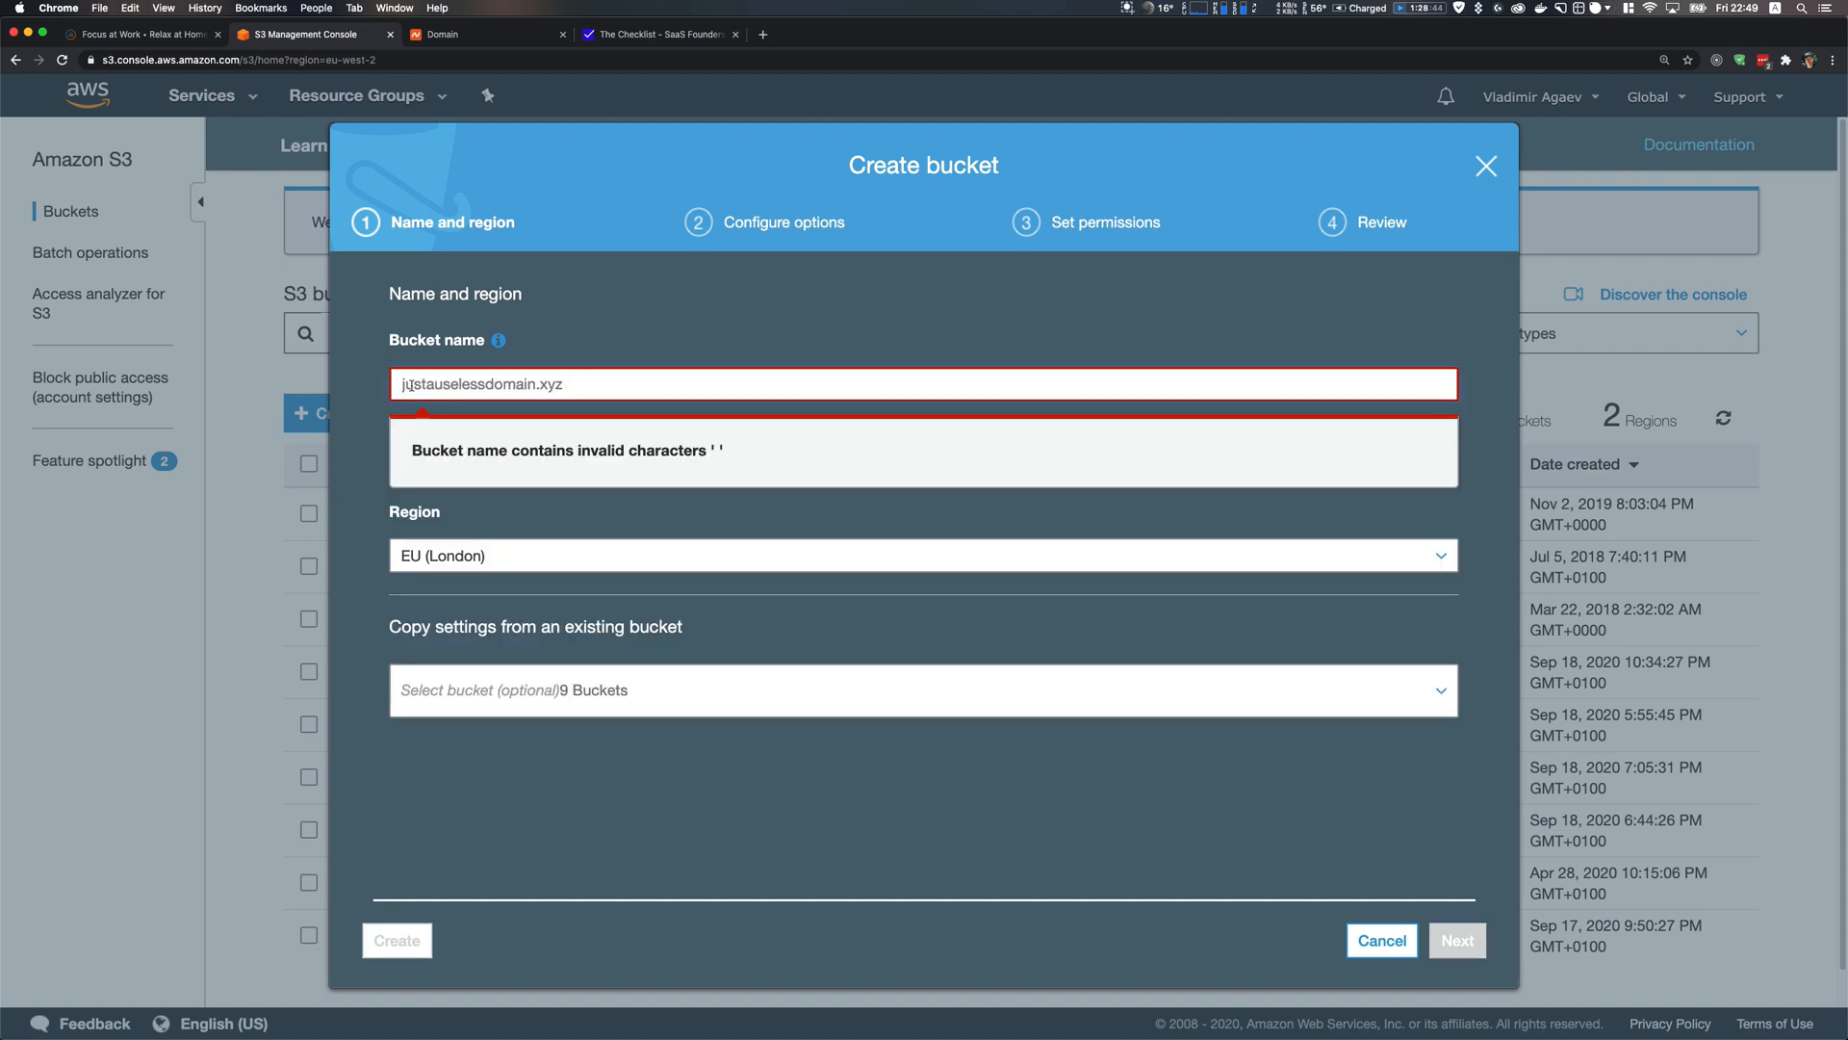
{"action": "left_click", "coordinate": [404, 385]}
{"action": "type", "text": "www."}
{"action": "key", "text": "BackSpace"}
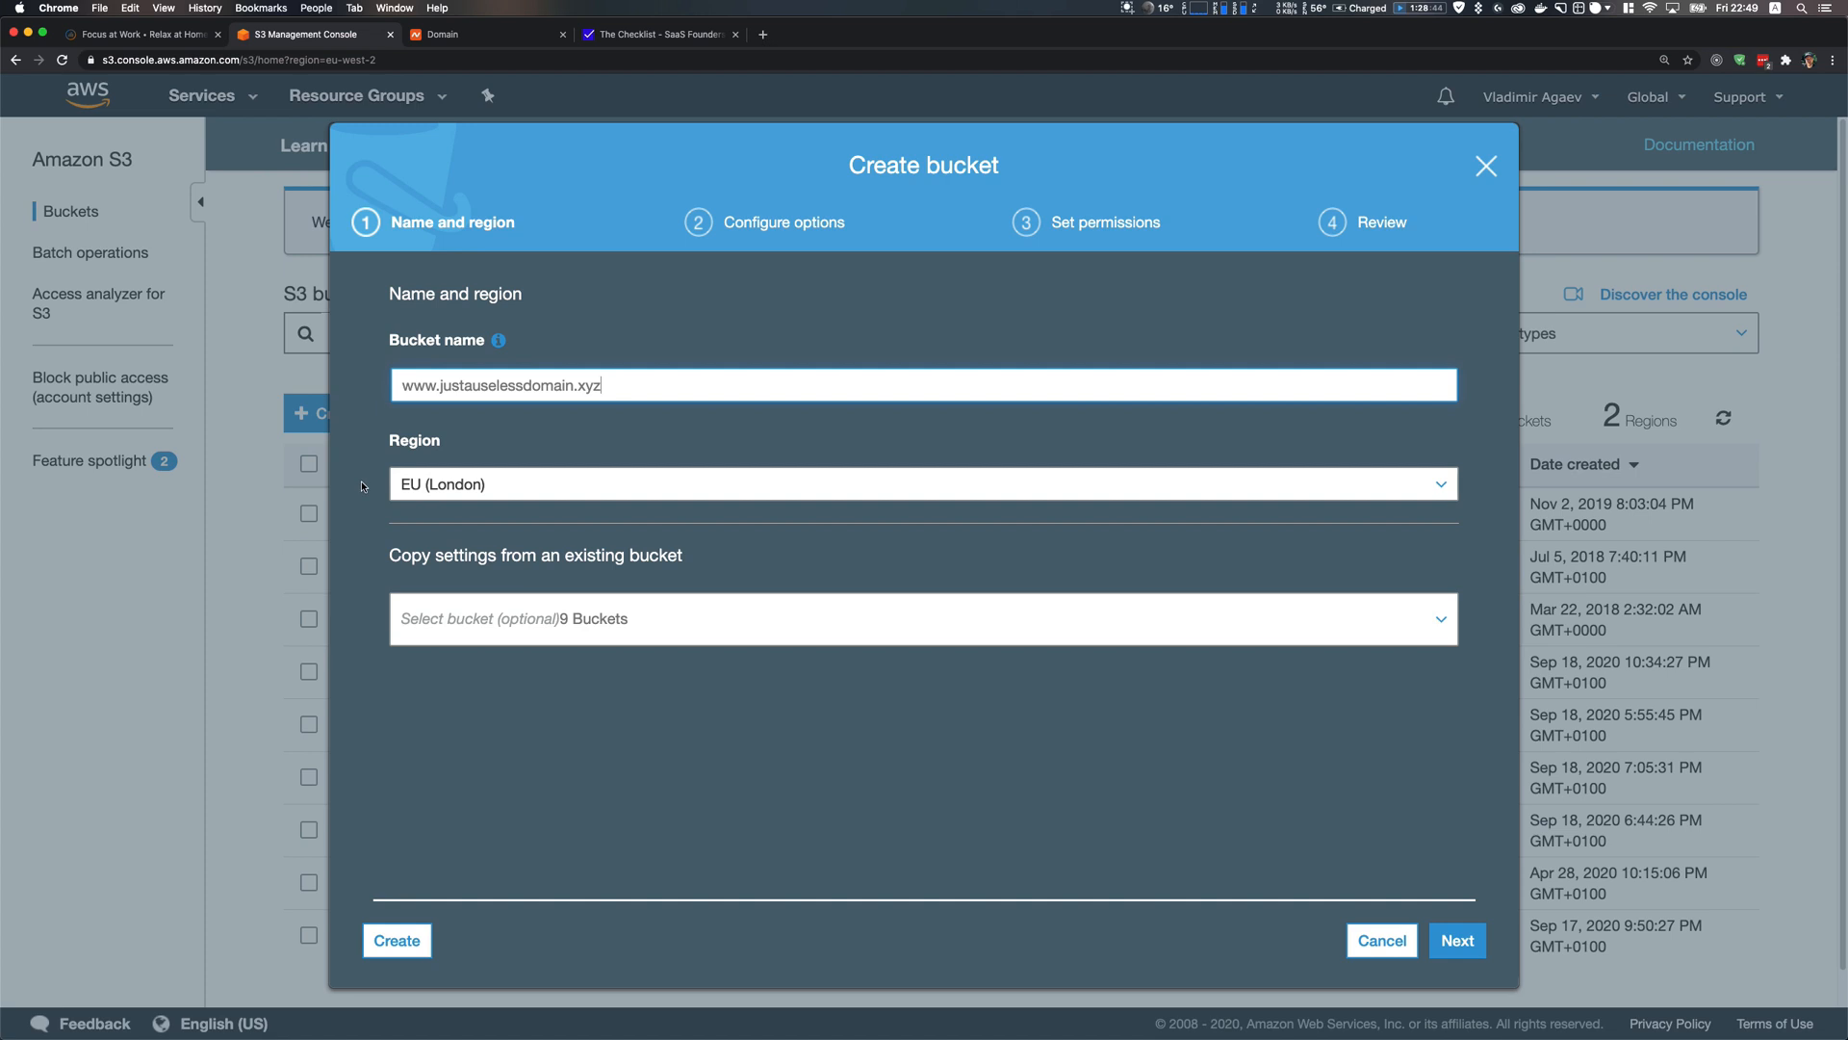
{"action": "left_click", "coordinate": [424, 484]}
{"action": "type", "text": "virgi"}
{"action": "left_click", "coordinate": [525, 626]}
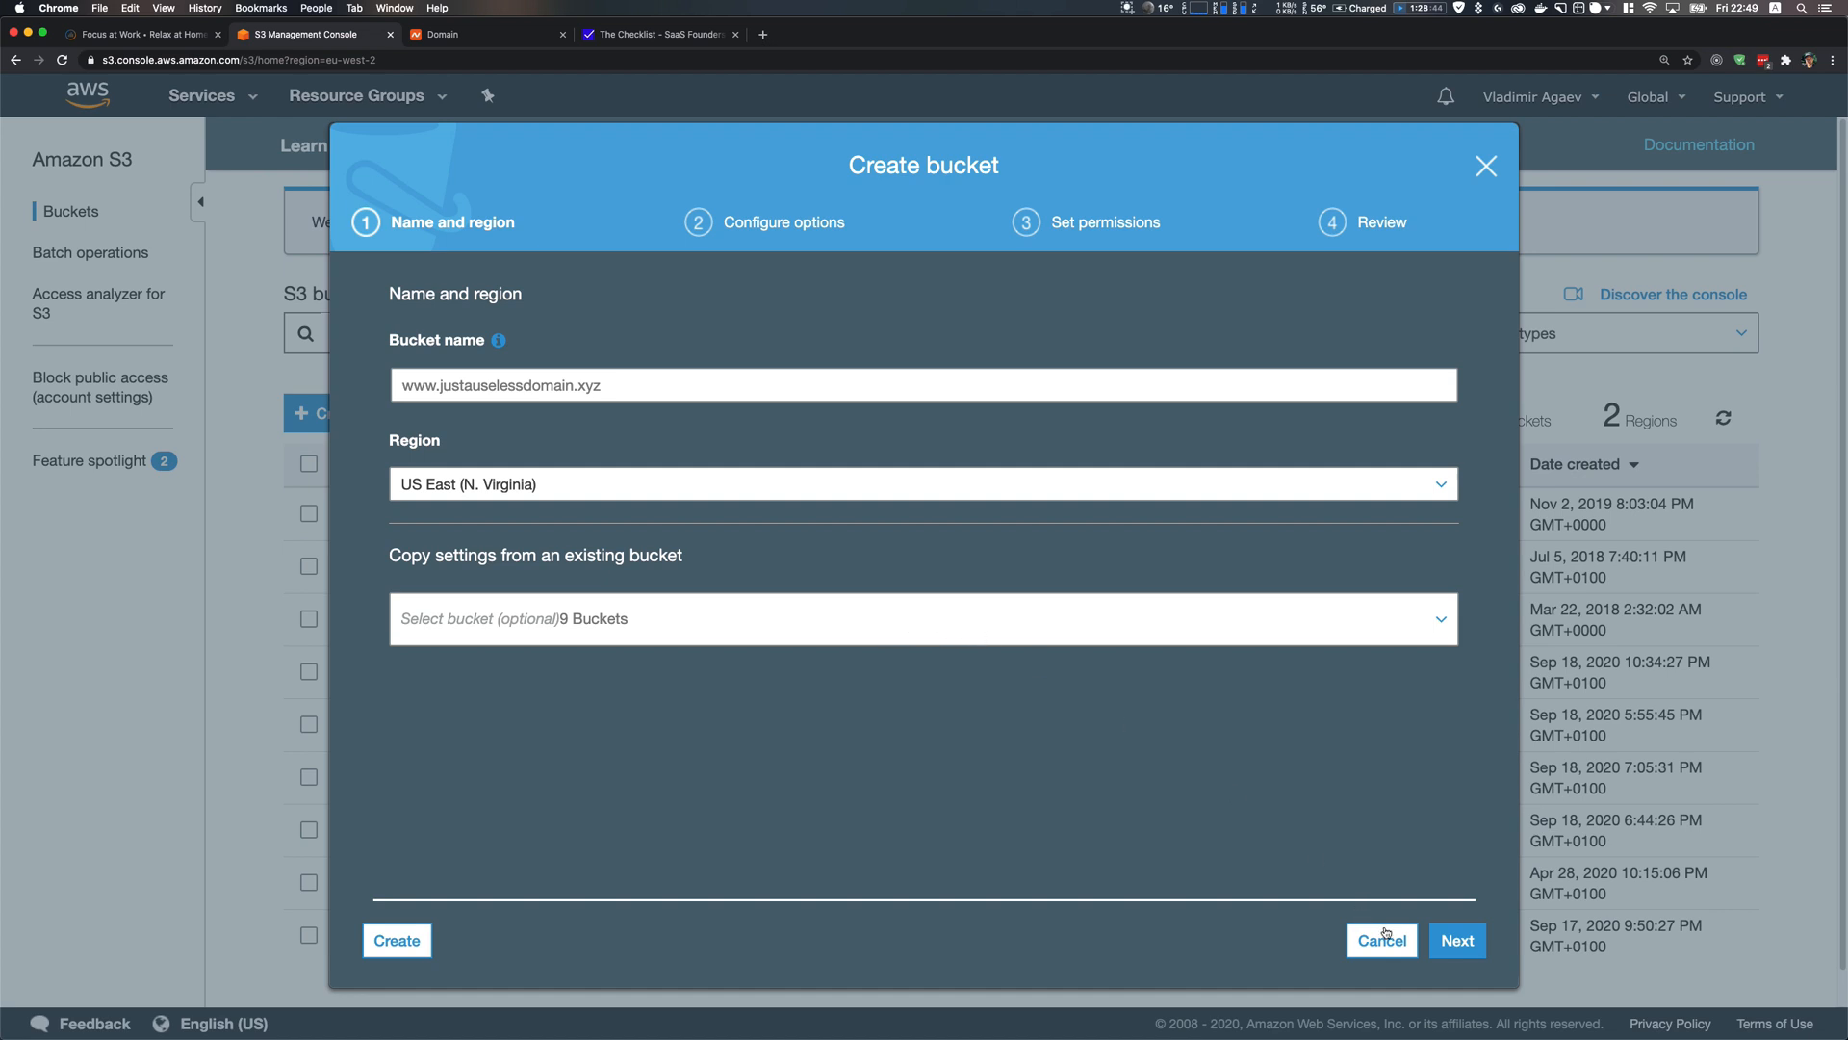
Keep the default options and permissions and create the bucket
{"action": "left_click", "coordinate": [1468, 943]}
{"action": "left_click", "coordinate": [1457, 940]}
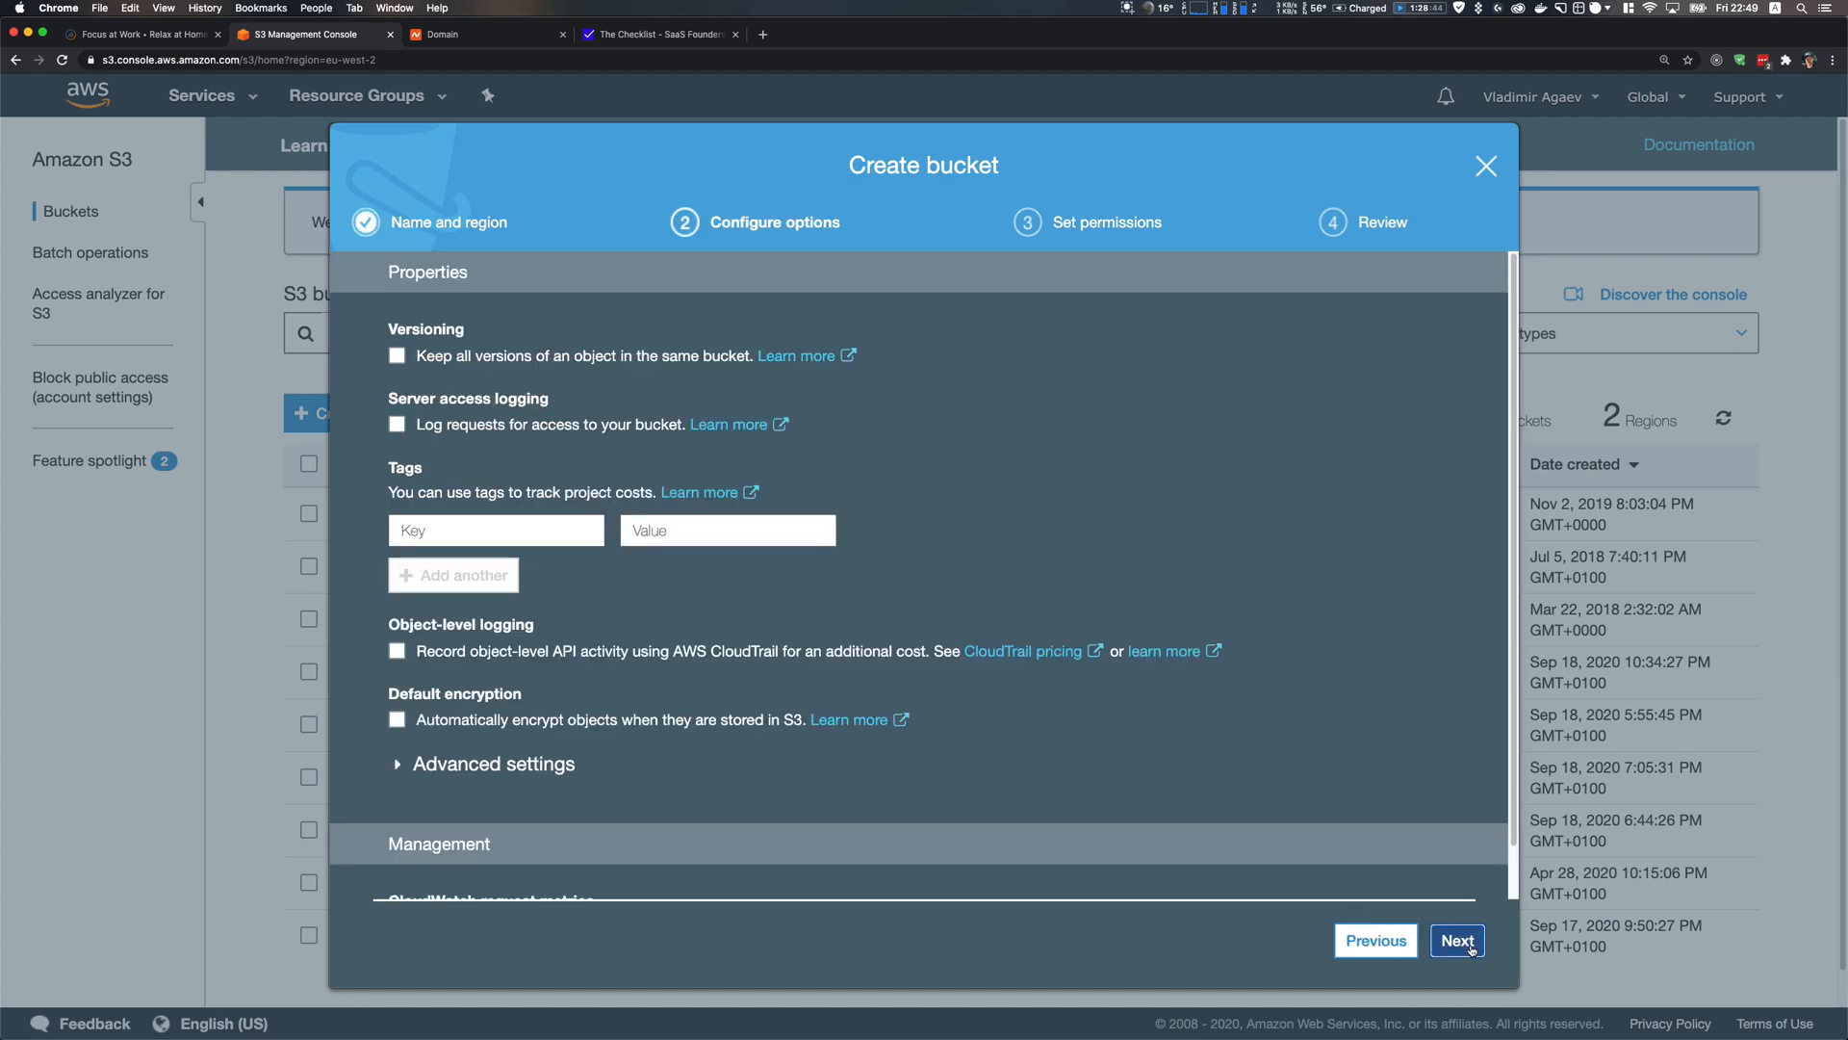
{"action": "left_click", "coordinate": [1457, 941]}
{"action": "left_click", "coordinate": [1470, 948]}
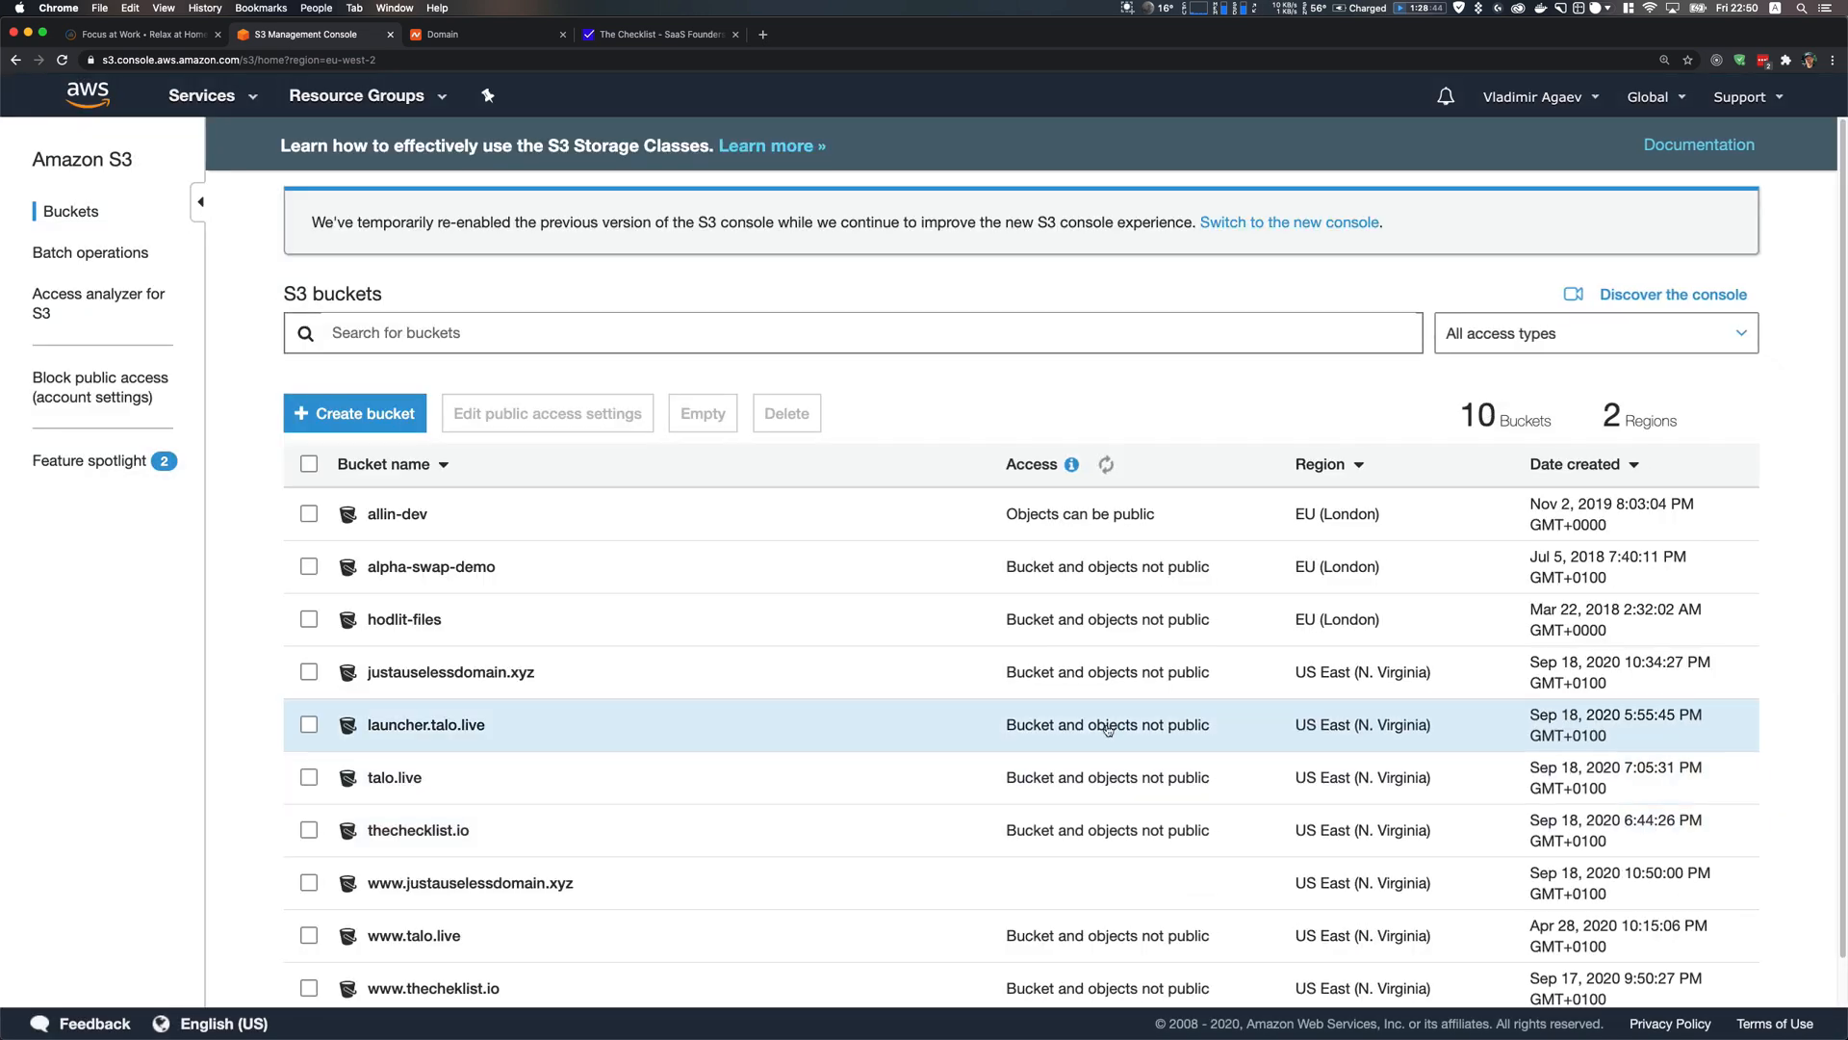
{"action": "scroll", "coordinate": [718, 734], "scroll_direction": "down", "scroll_amount": 1}
{"action": "left_click", "coordinate": [1440, 1009]}
{"action": "left_click", "coordinate": [1242, 498]}
{"action": "left_click_drag", "start_coordinate": [1380, 527], "coordinate": [1219, 343]}
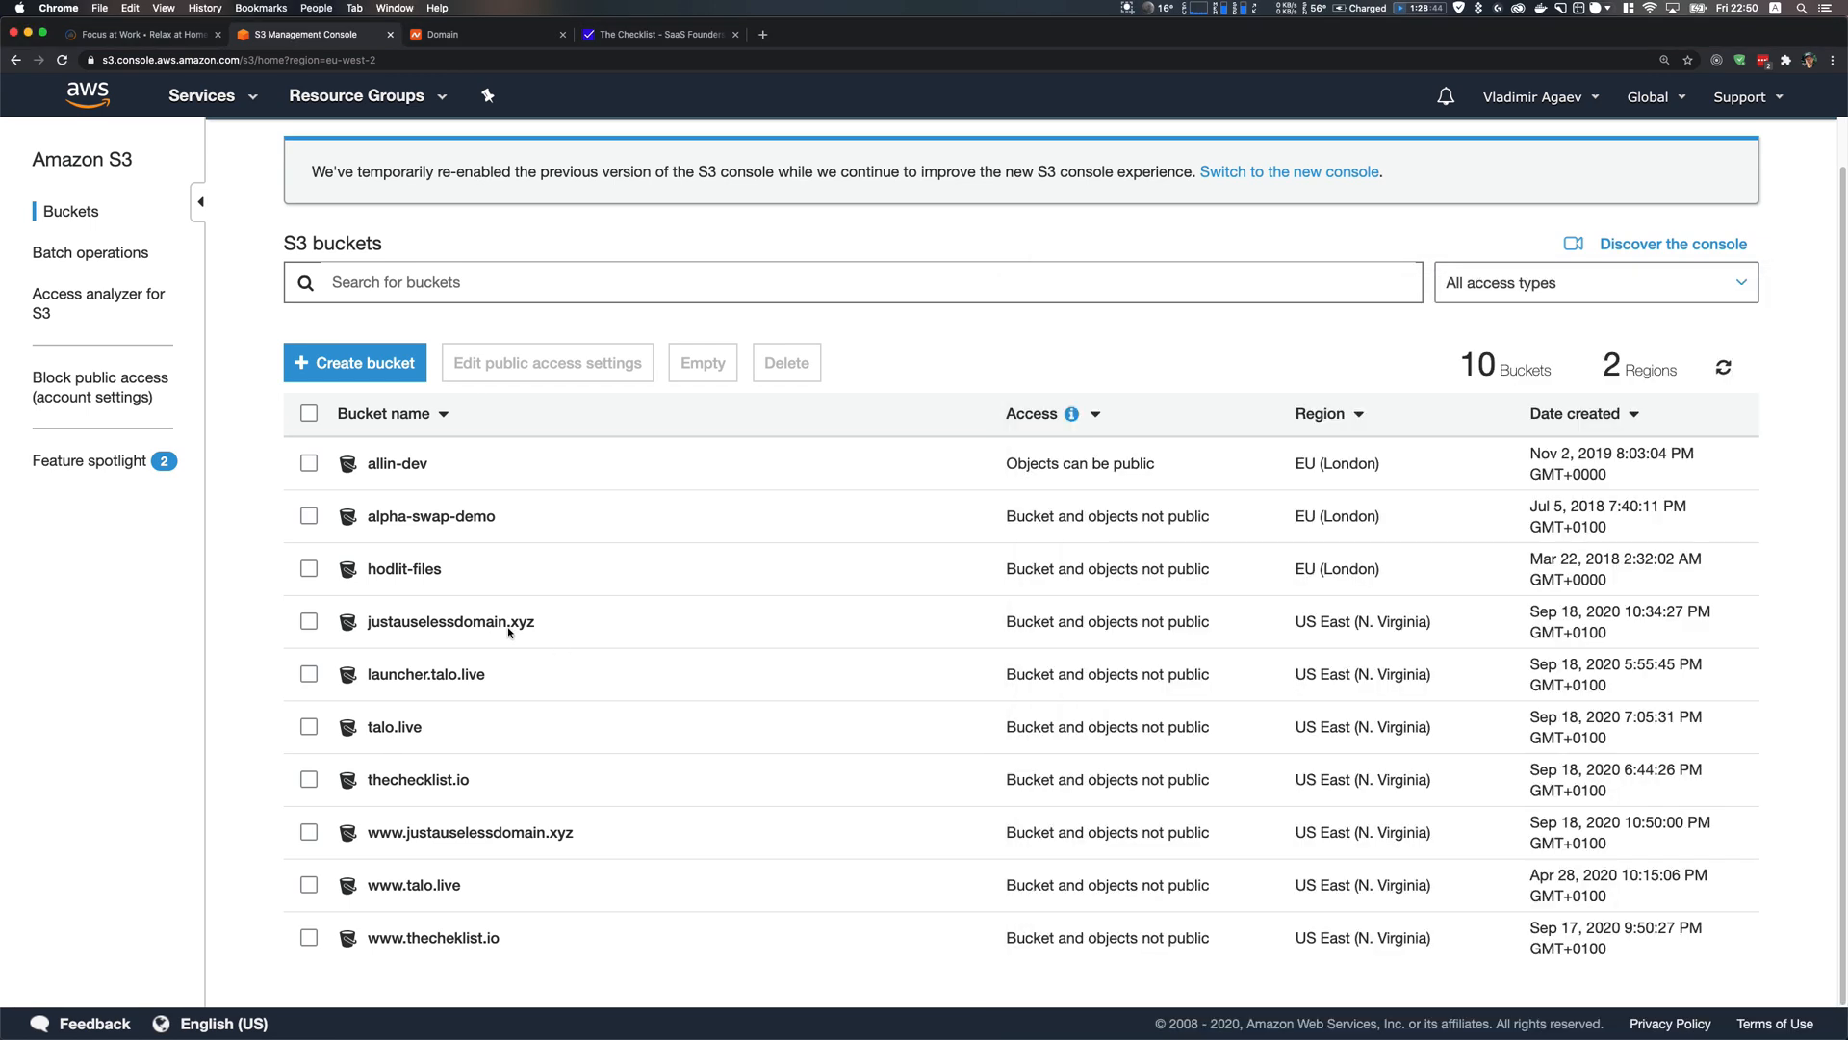
{"action": "left_click", "coordinate": [514, 631]}
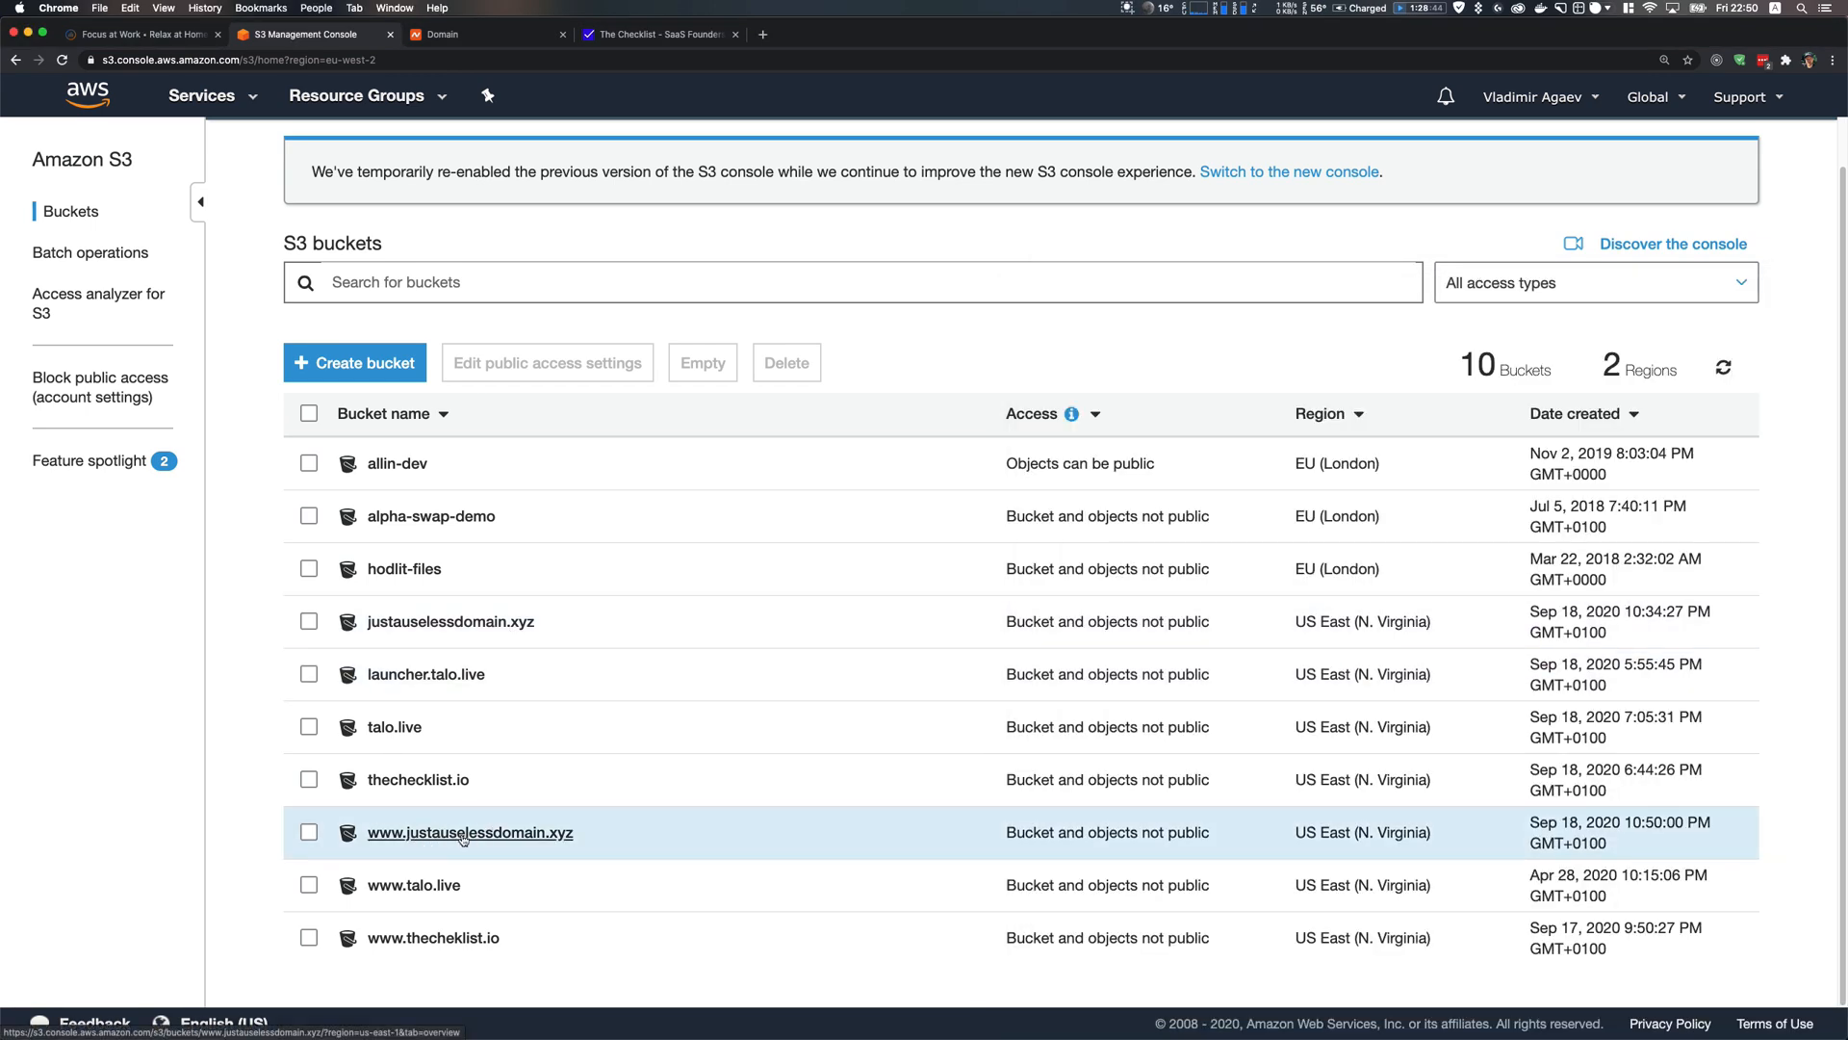
{"action": "left_click", "coordinate": [462, 840]}
{"action": "key", "text": "ctrl+Up"}
{"action": "left_click", "coordinate": [1626, 546]}
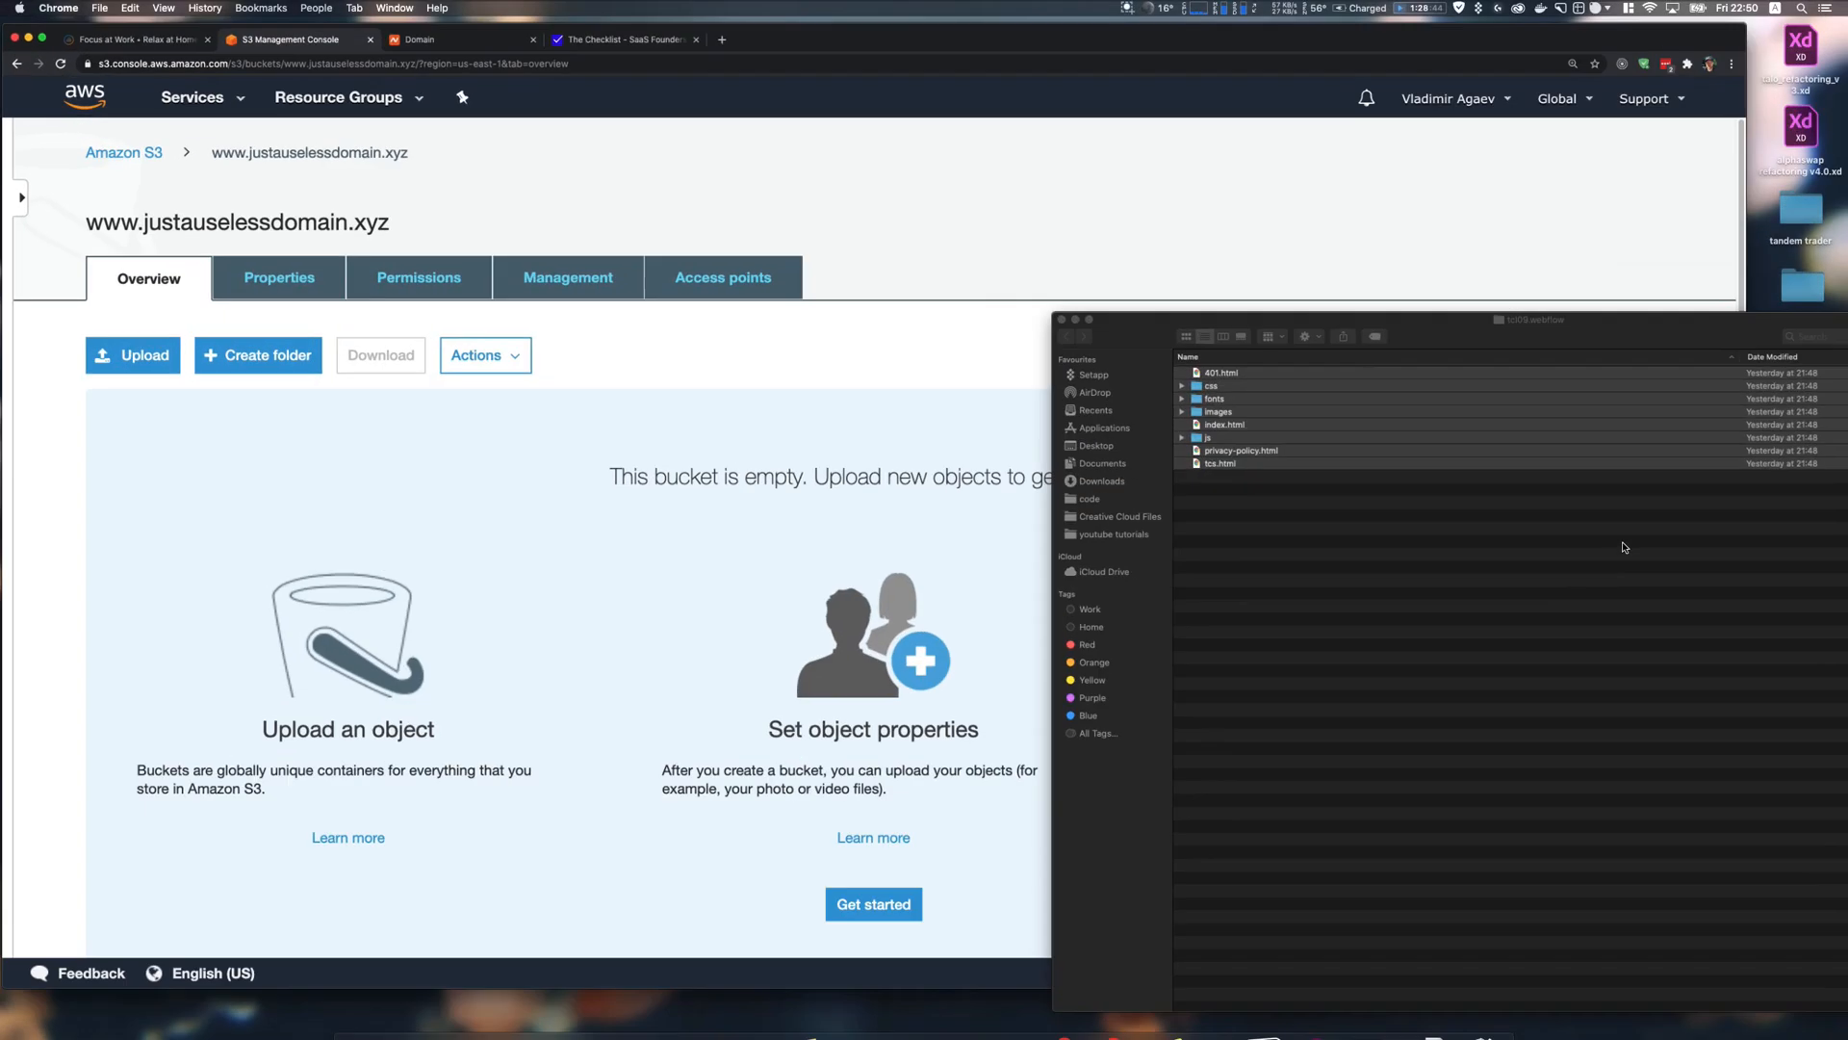
{"action": "left_click_drag", "start_coordinate": [1333, 517], "coordinate": [628, 679]}
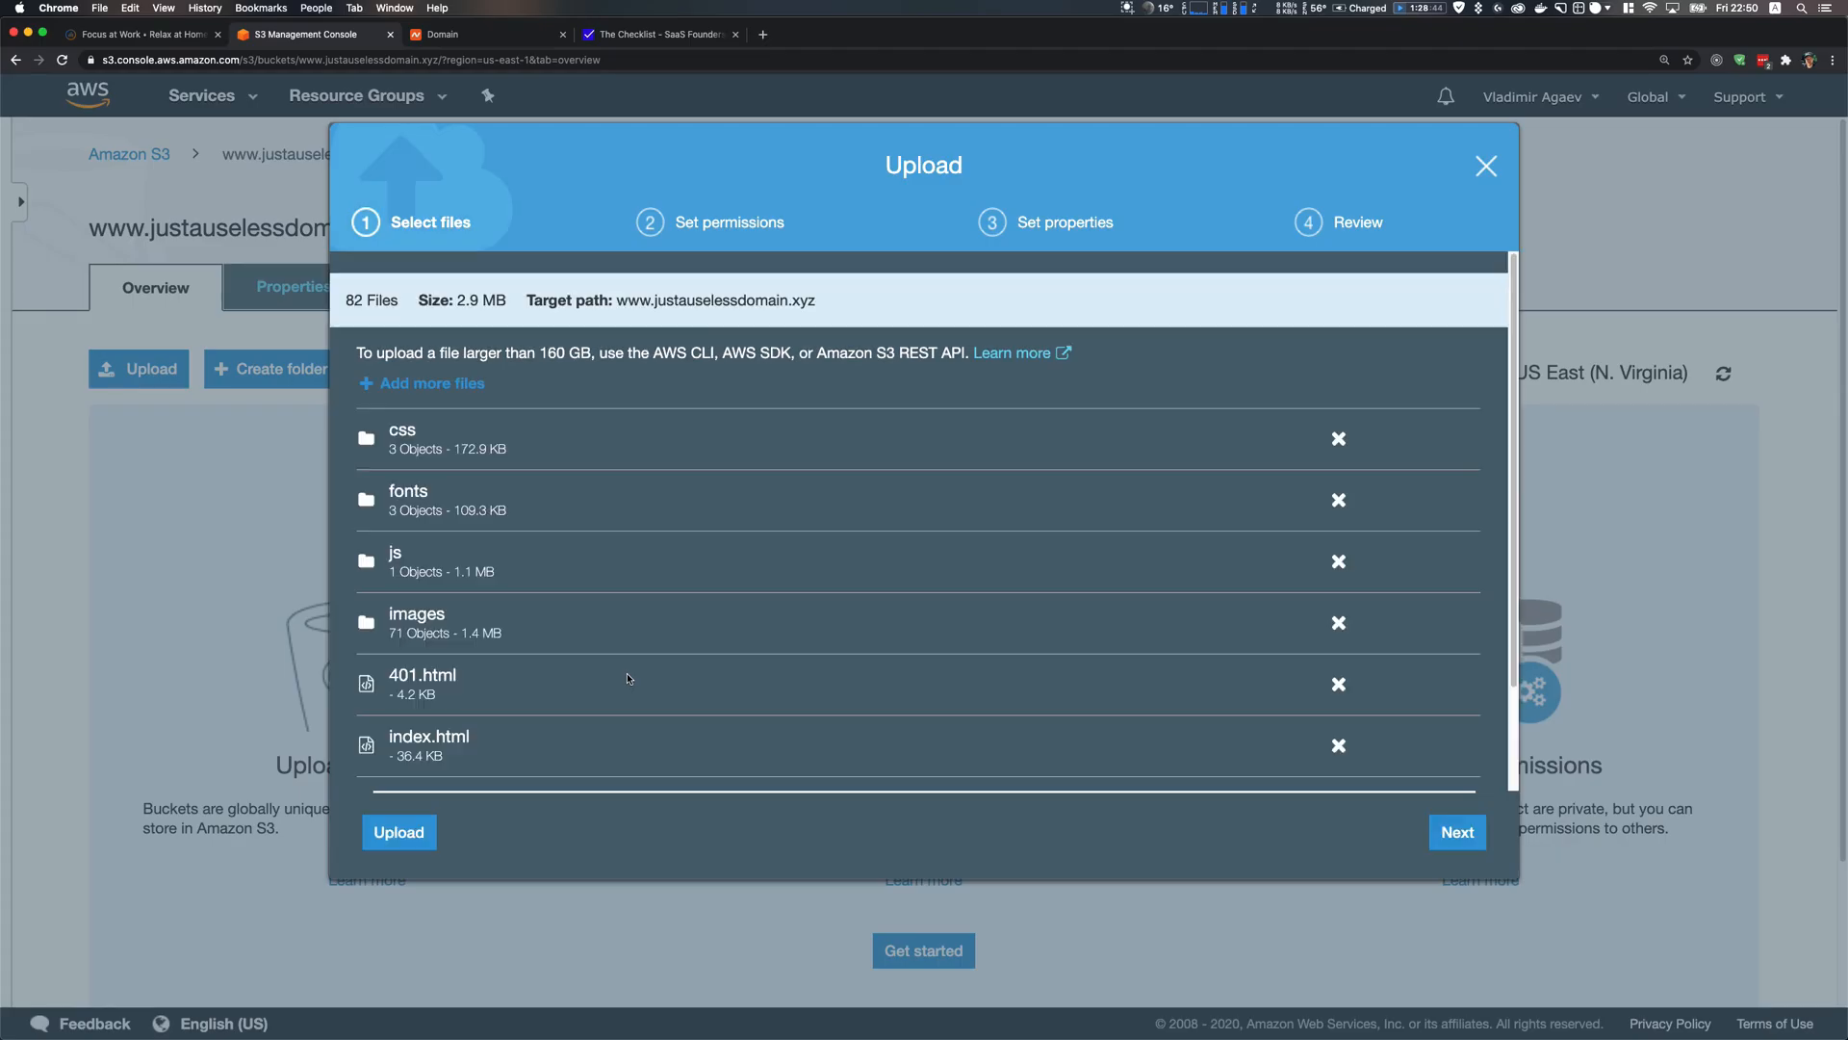
{"action": "left_click", "coordinate": [1457, 832]}
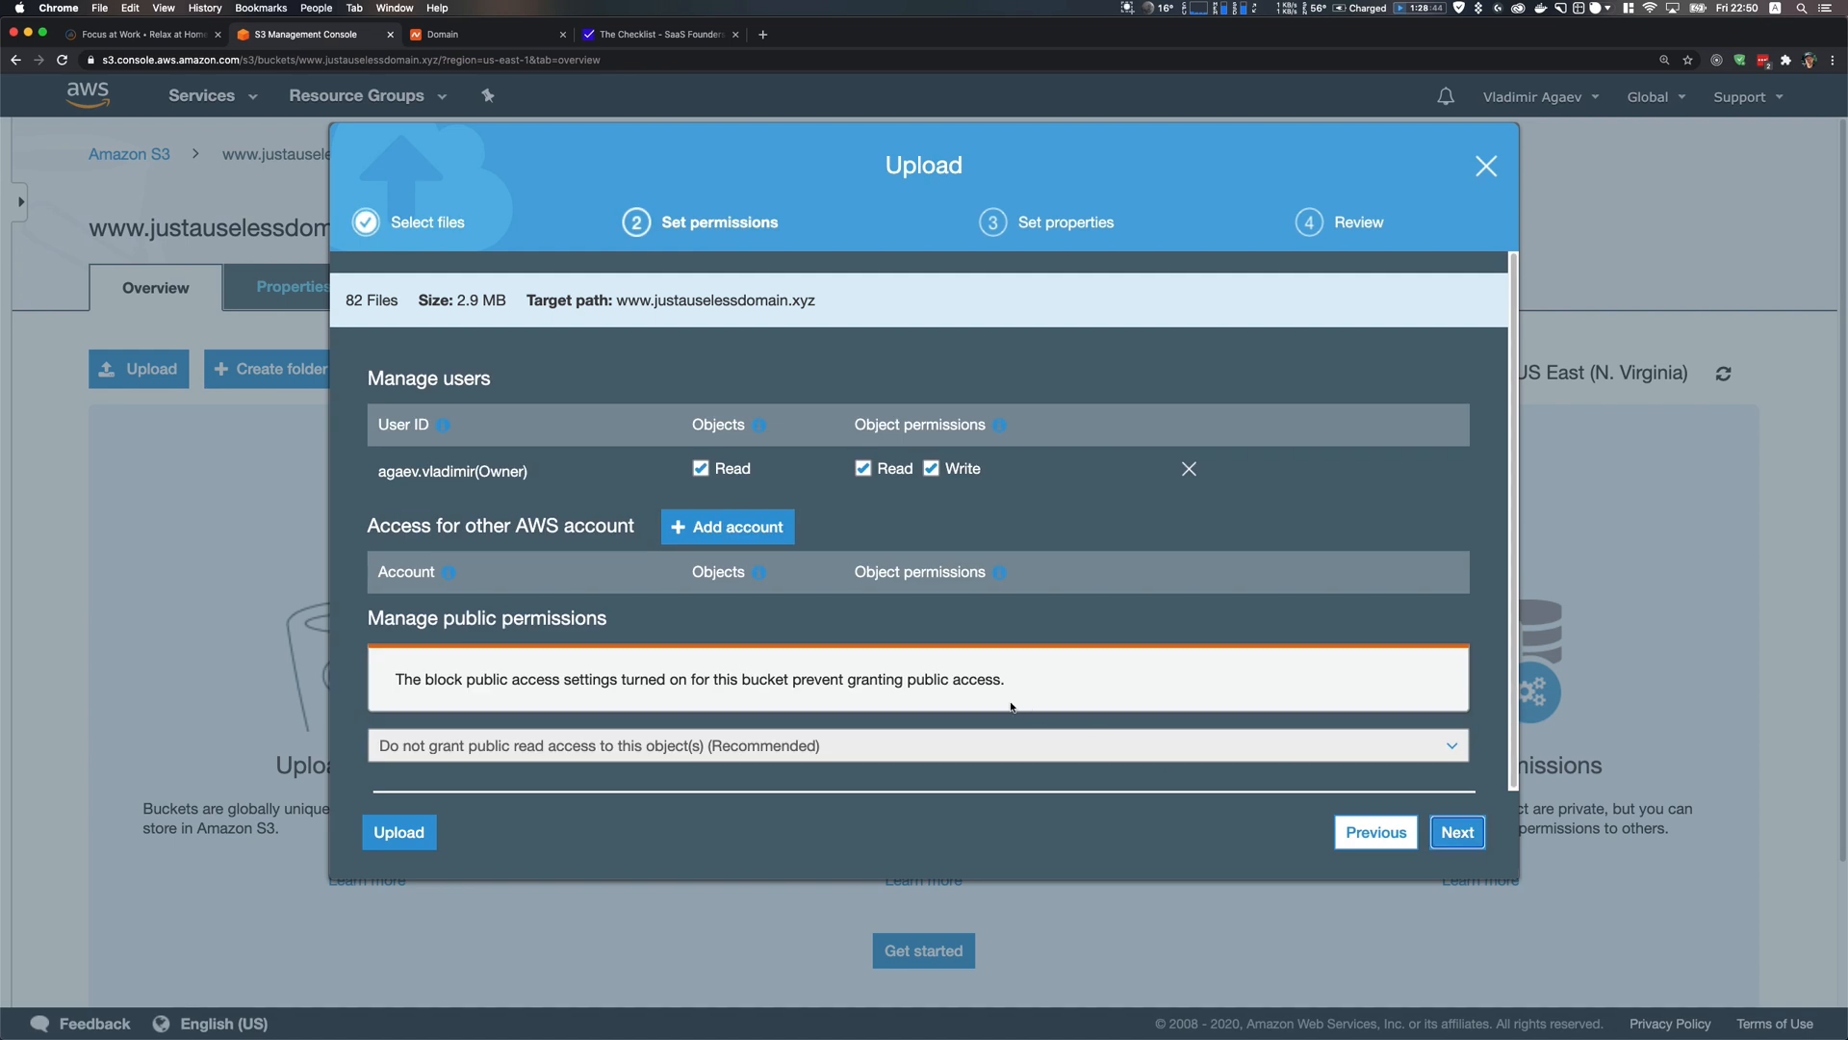
{"action": "left_click", "coordinate": [1458, 832]}
{"action": "left_click", "coordinate": [1457, 832]}
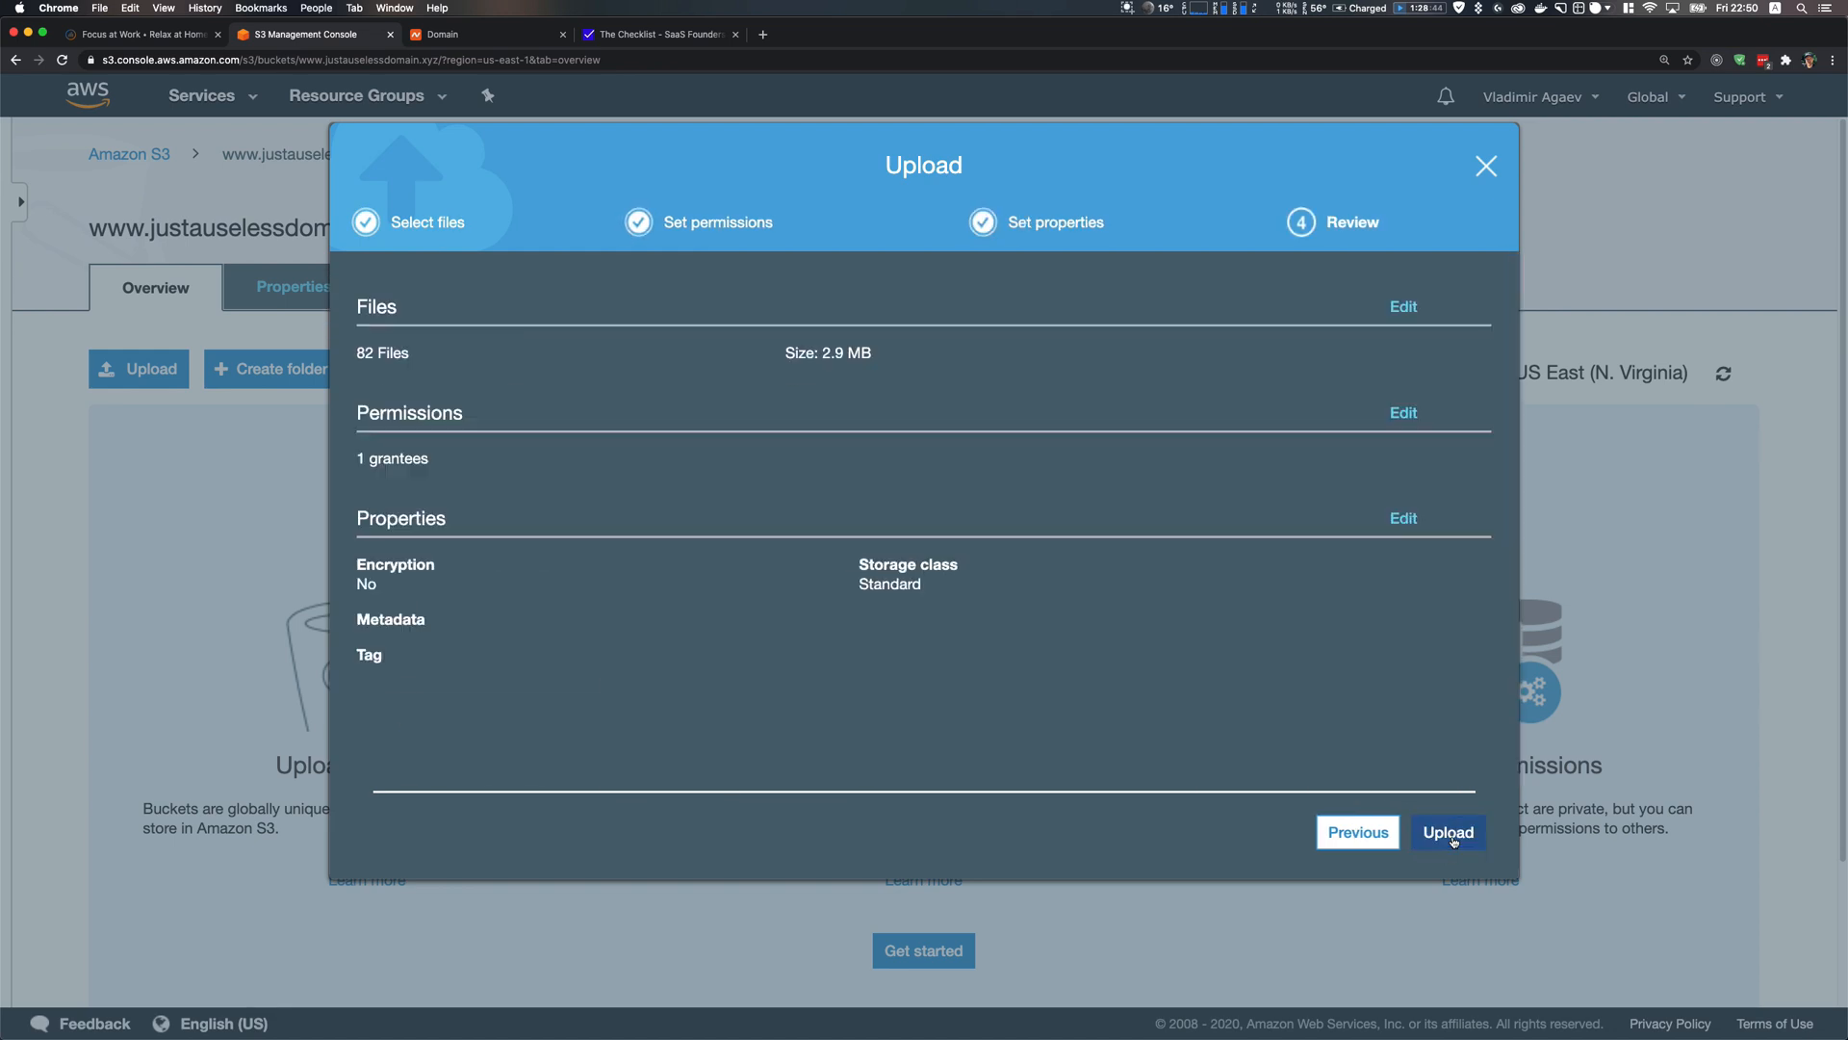
{"action": "left_click", "coordinate": [1450, 834]}
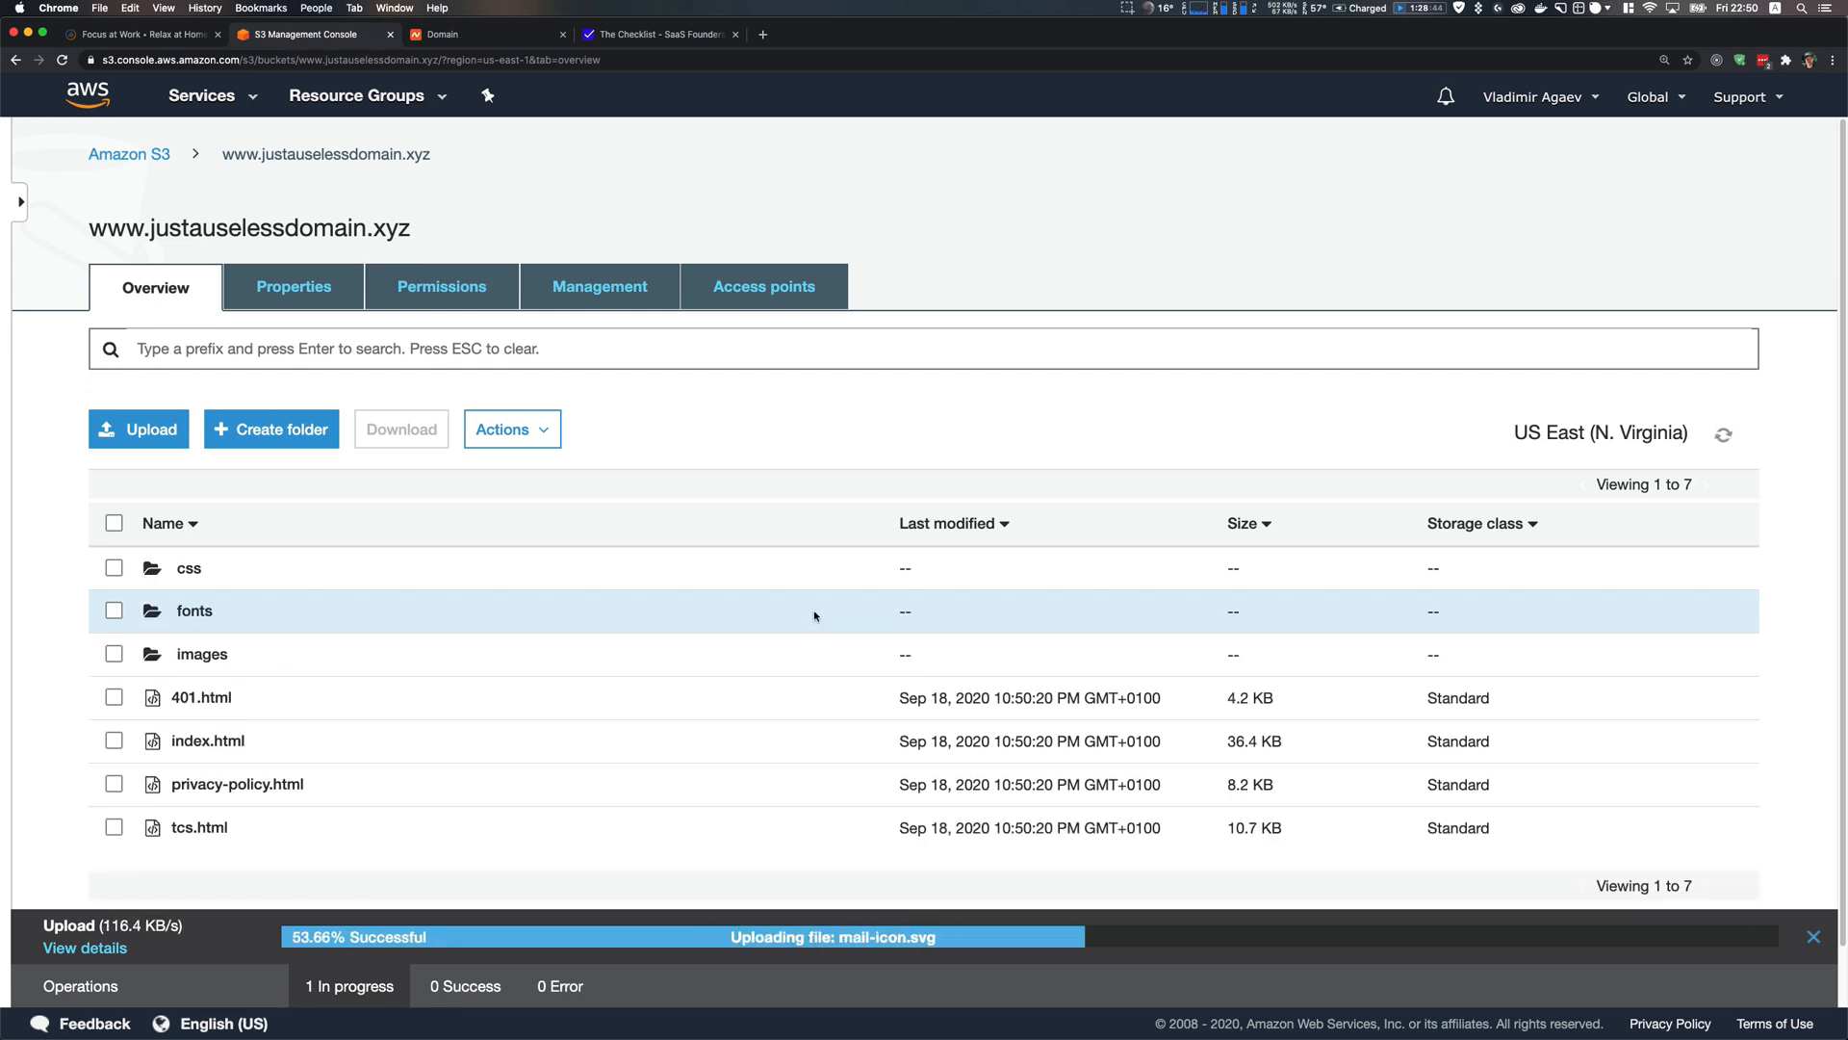
{"action": "scroll", "coordinate": [816, 617], "scroll_direction": "down", "scroll_amount": 1}
{"action": "scroll", "coordinate": [816, 618], "scroll_direction": "down", "scroll_amount": 2}
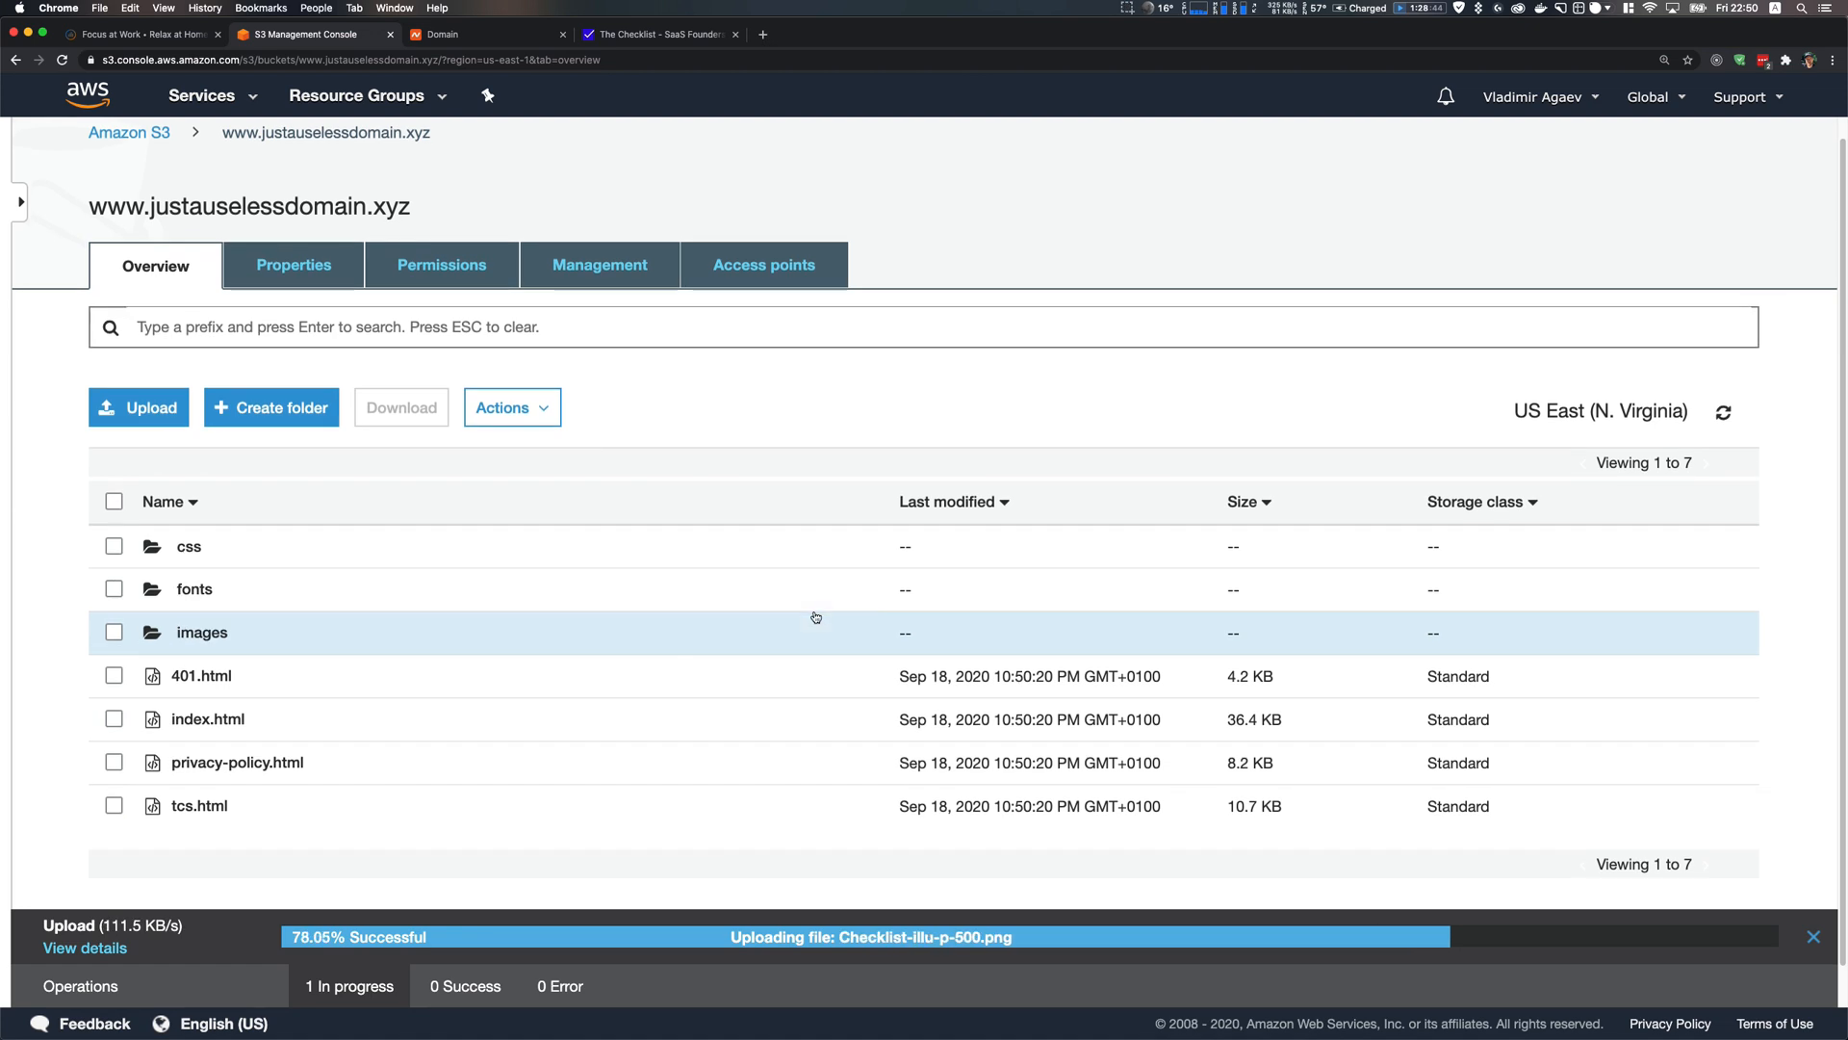
{"action": "scroll", "coordinate": [813, 611], "scroll_direction": "down", "scroll_amount": 1}
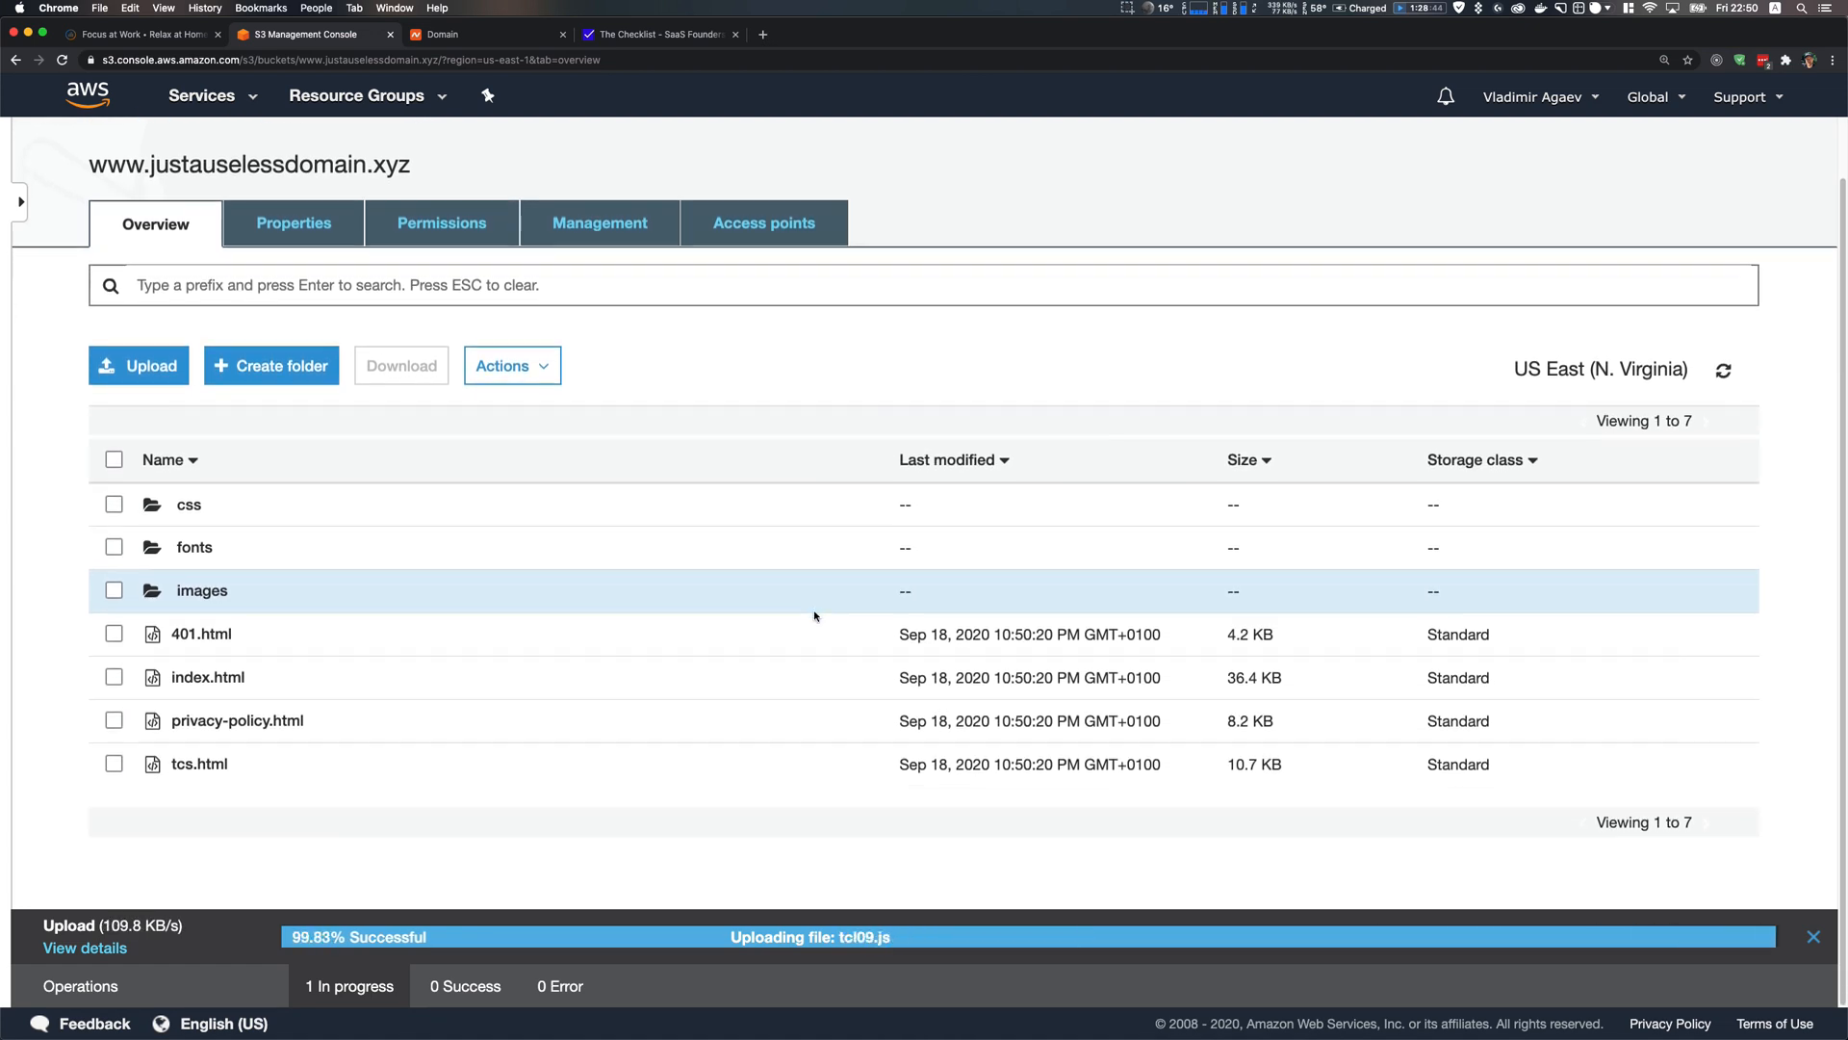
{"action": "scroll", "coordinate": [593, 605], "scroll_direction": "up", "scroll_amount": 3}
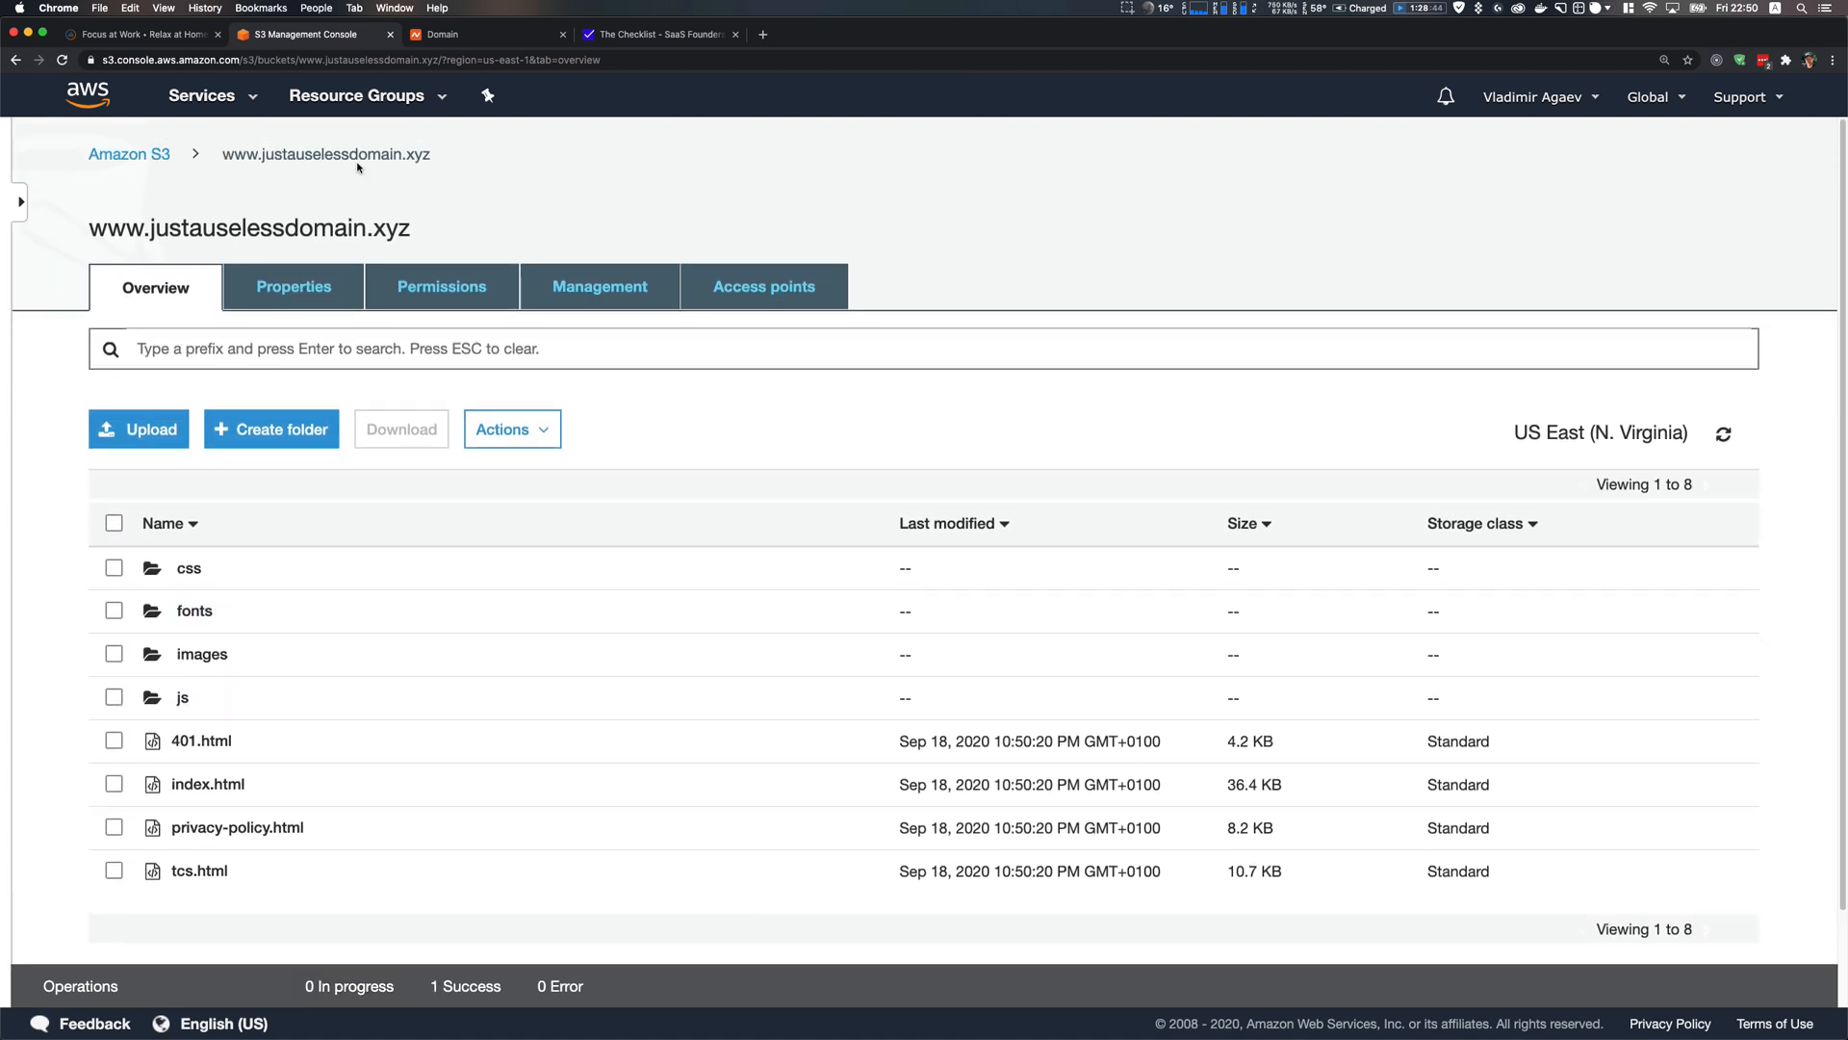
Find the CloudFront service and open the distribution whose origin is the justauselessdomain.xyz bucket
{"action": "left_click", "coordinate": [246, 93]}
{"action": "type", "text": "clo"}
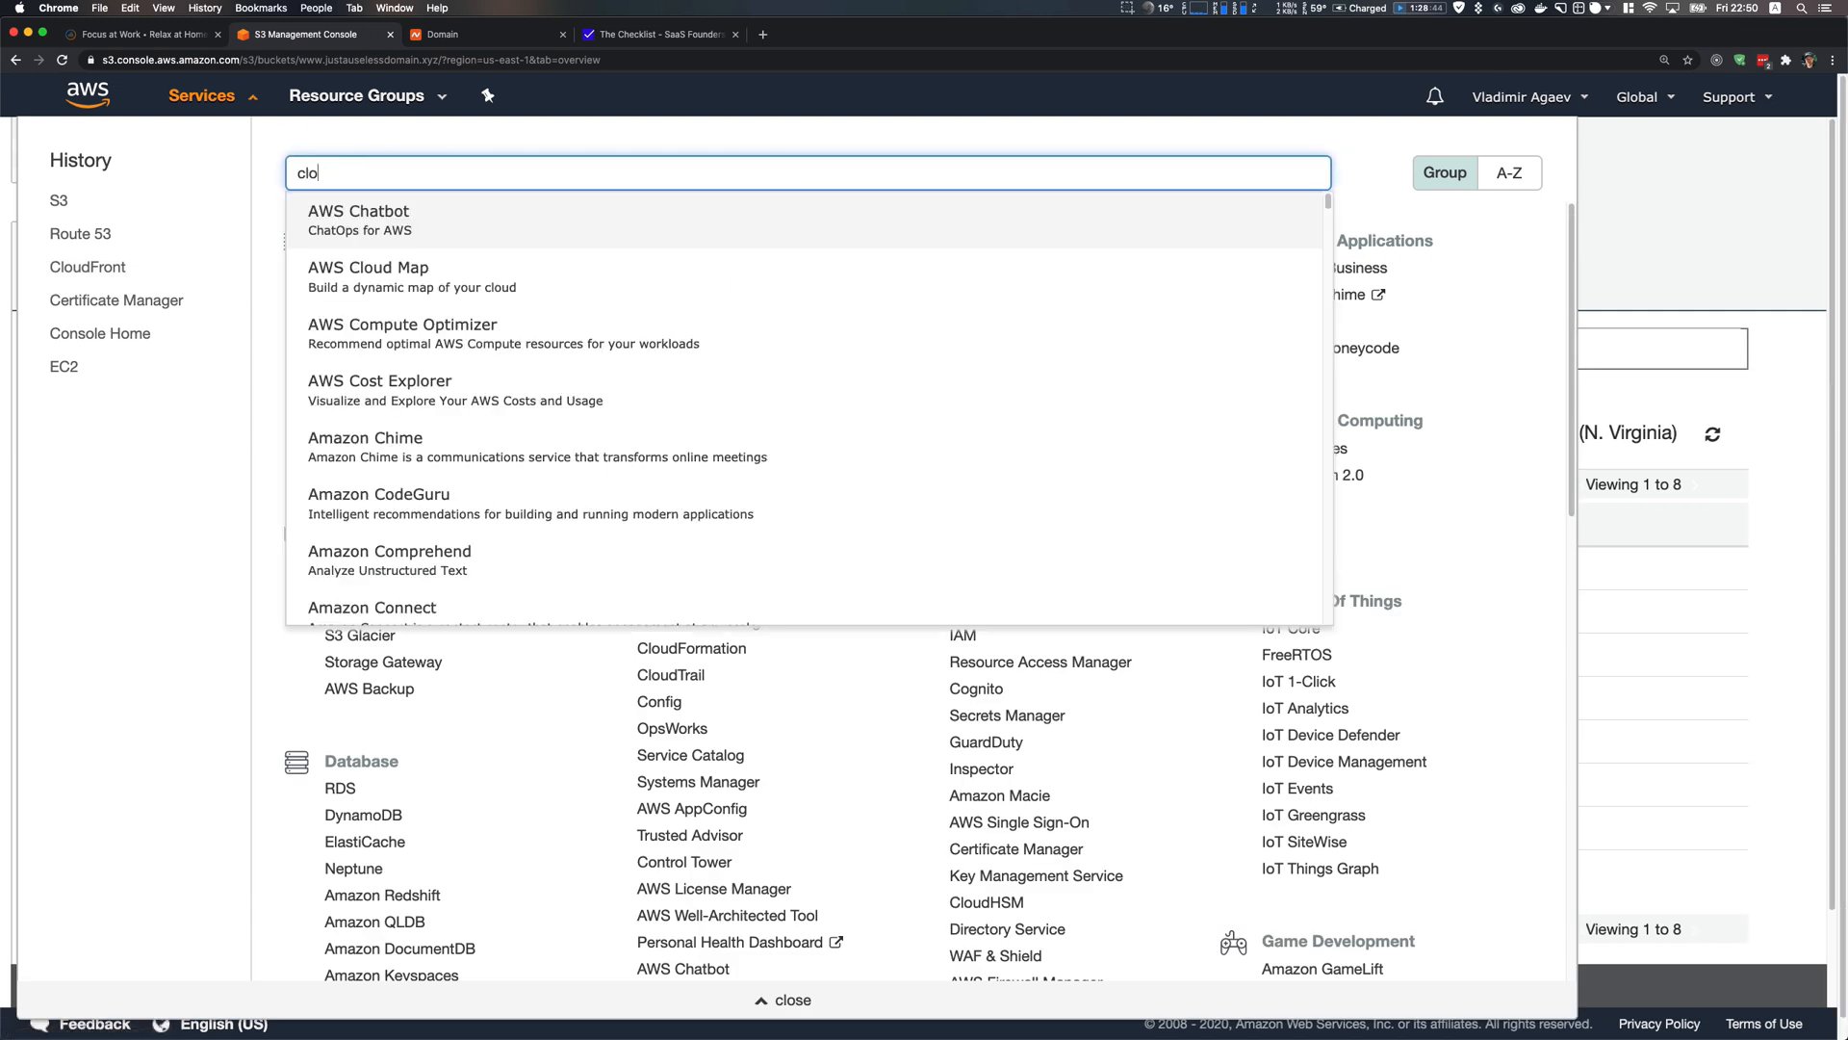
{"action": "type", "text": "udfr"}
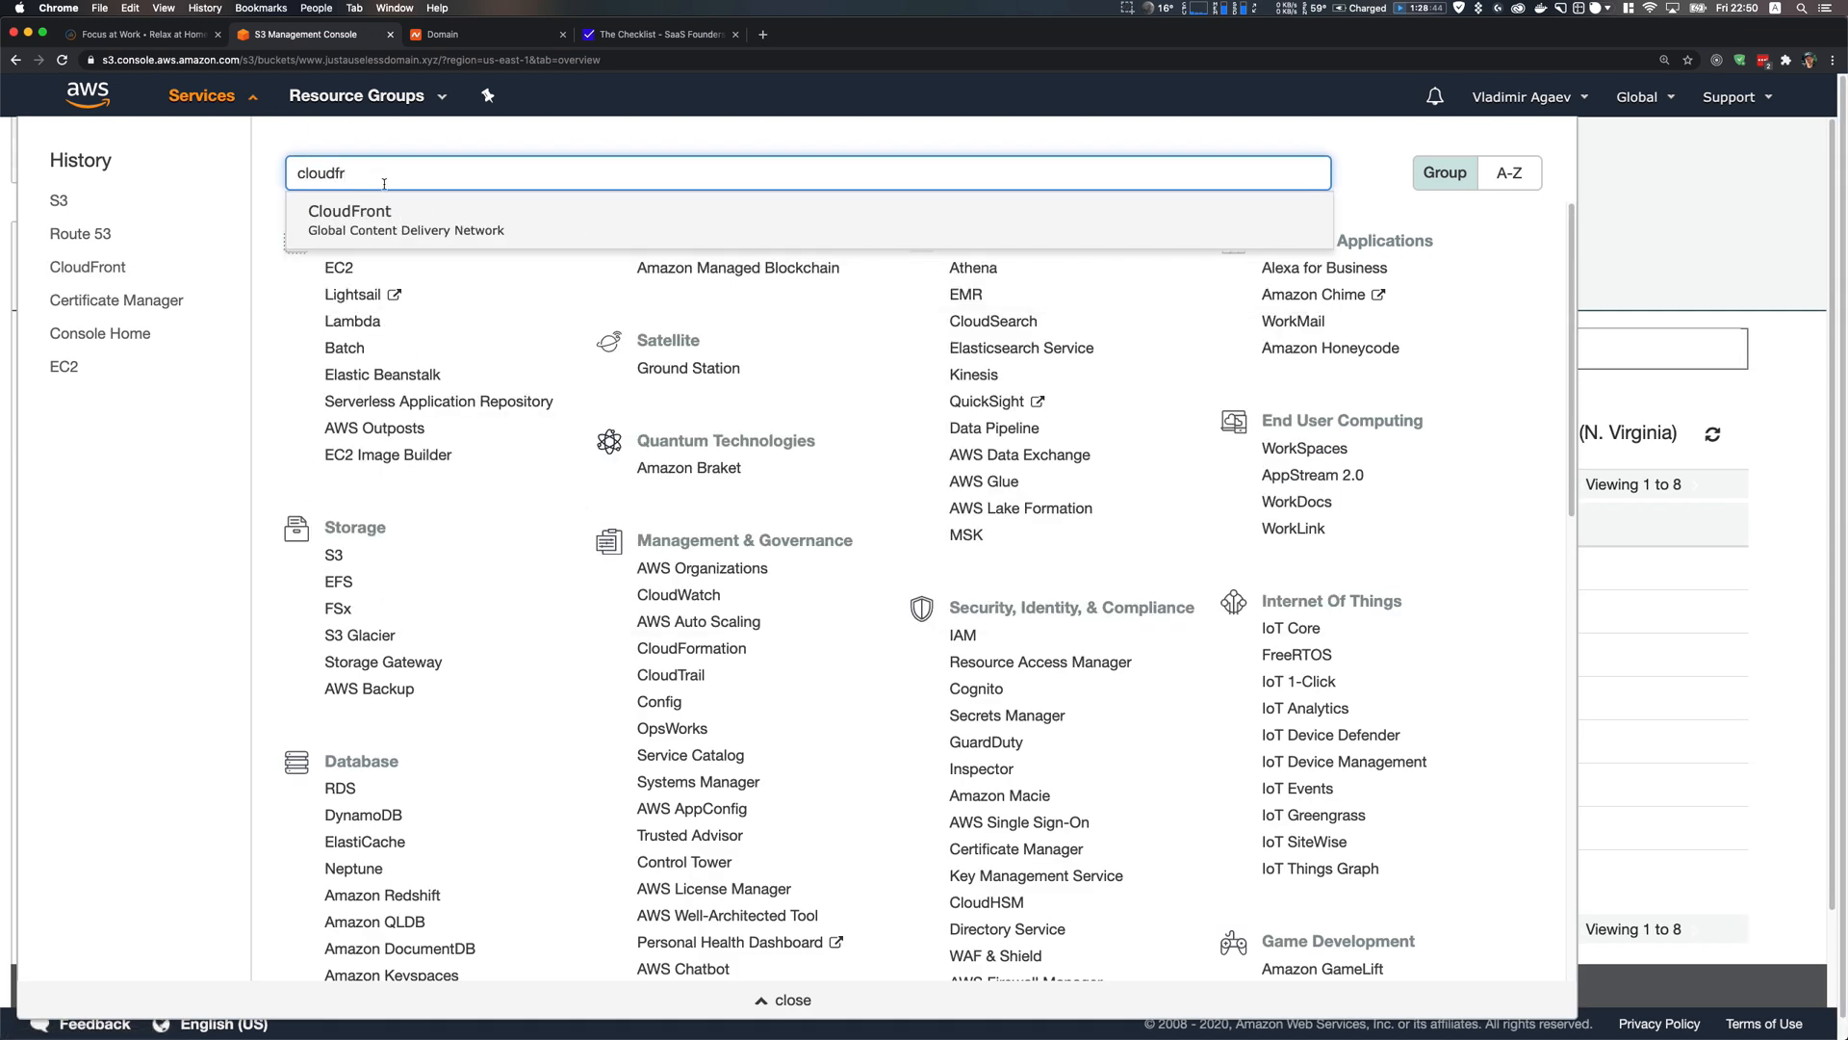
{"action": "left_click", "coordinate": [385, 209]}
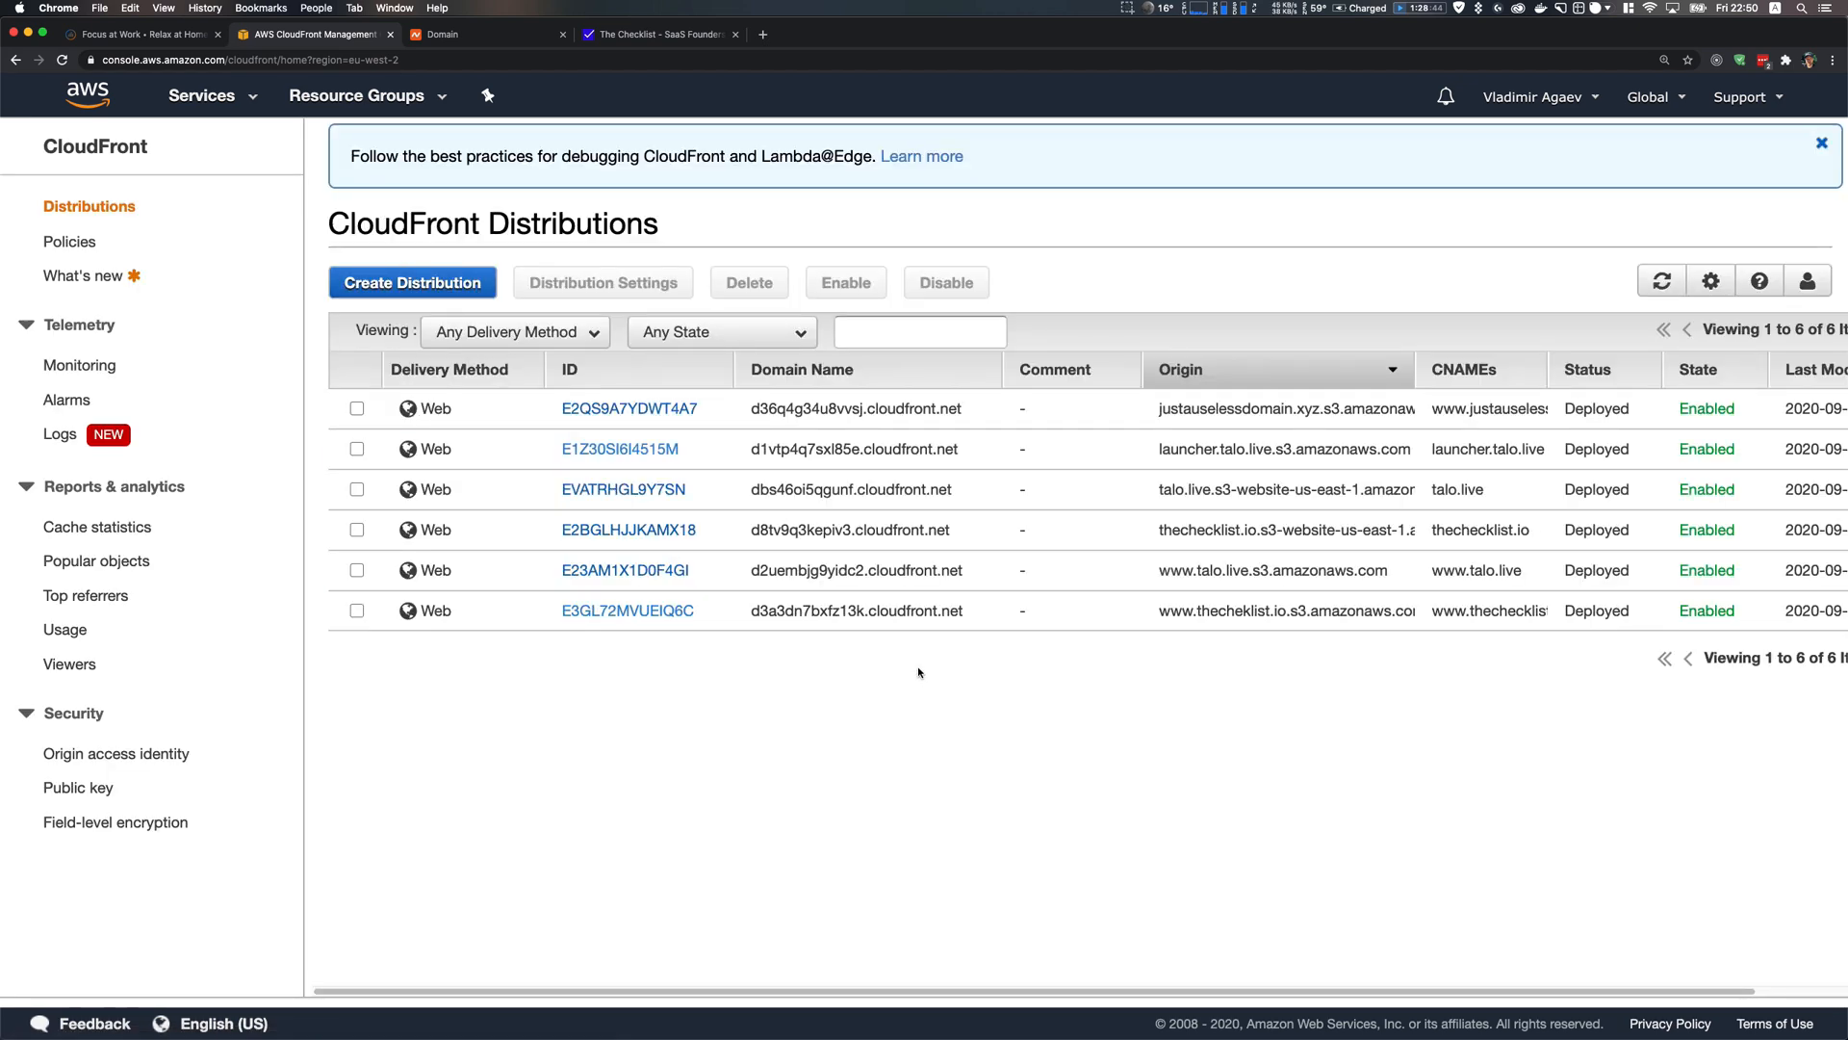
{"action": "left_click", "coordinate": [590, 408]}
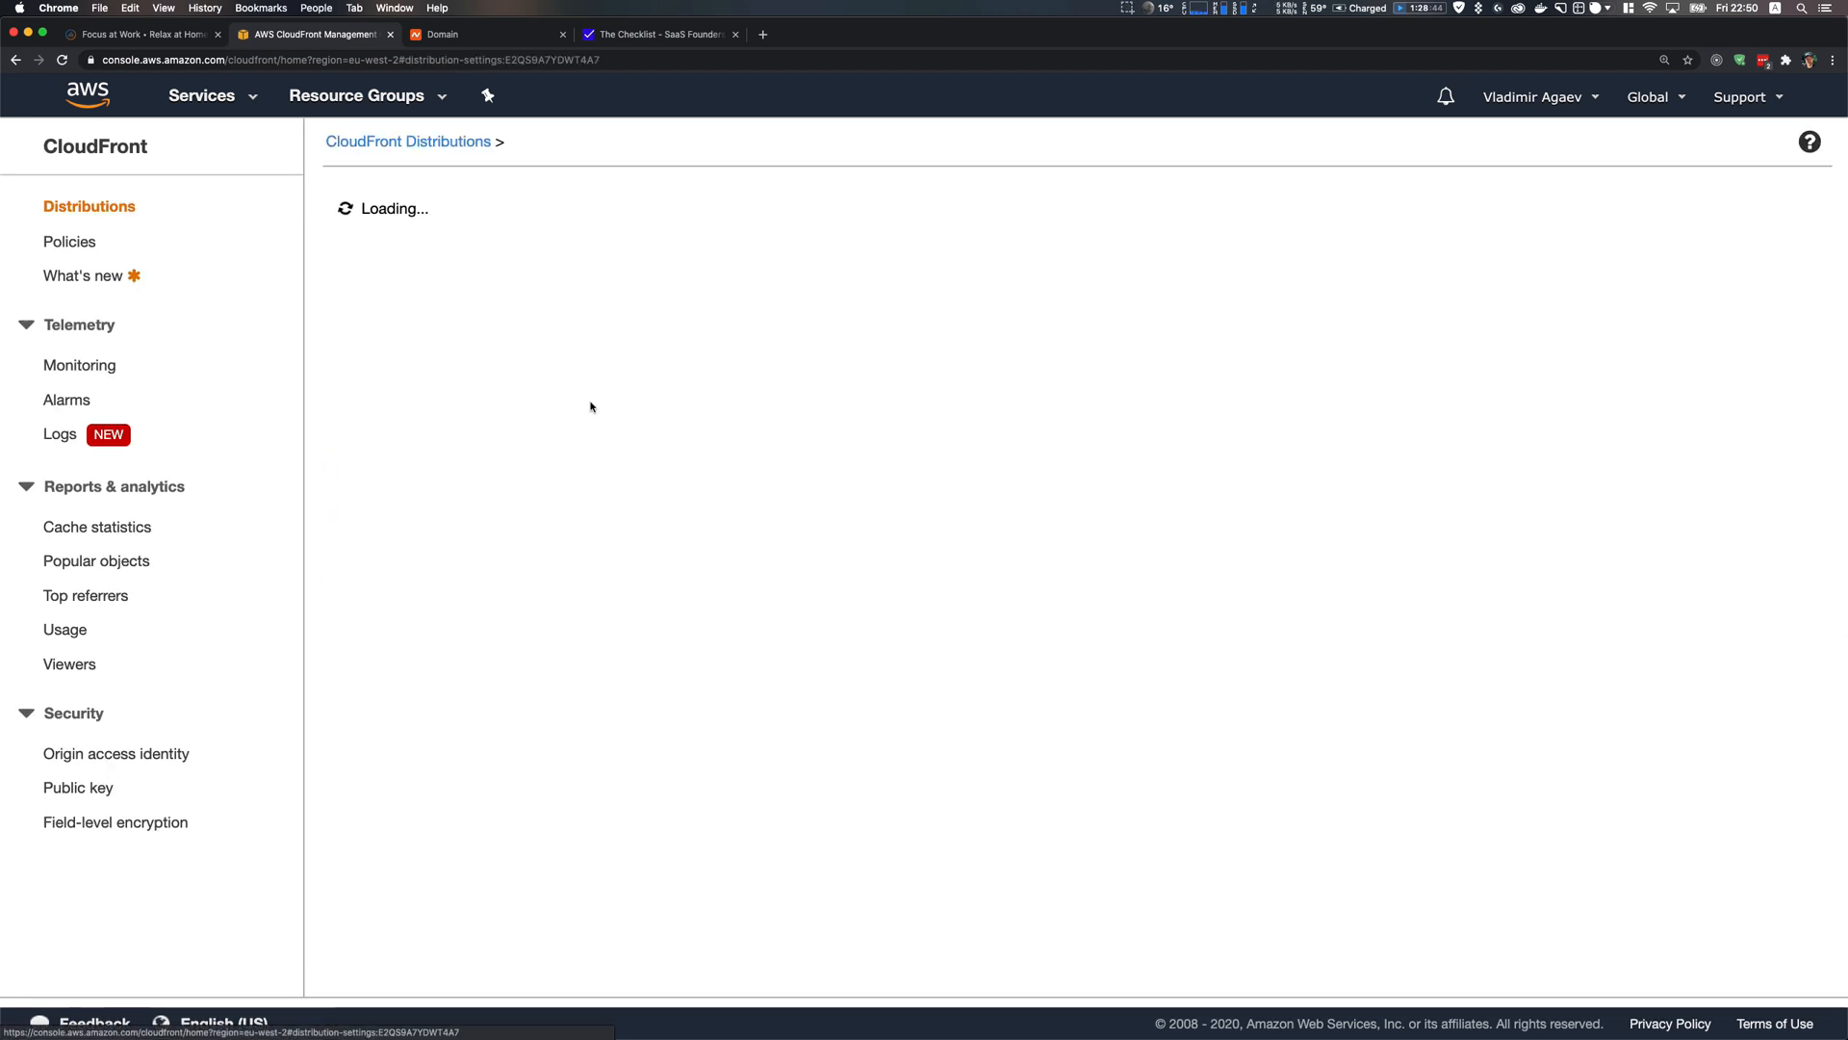
{"action": "left_click", "coordinate": [356, 242]}
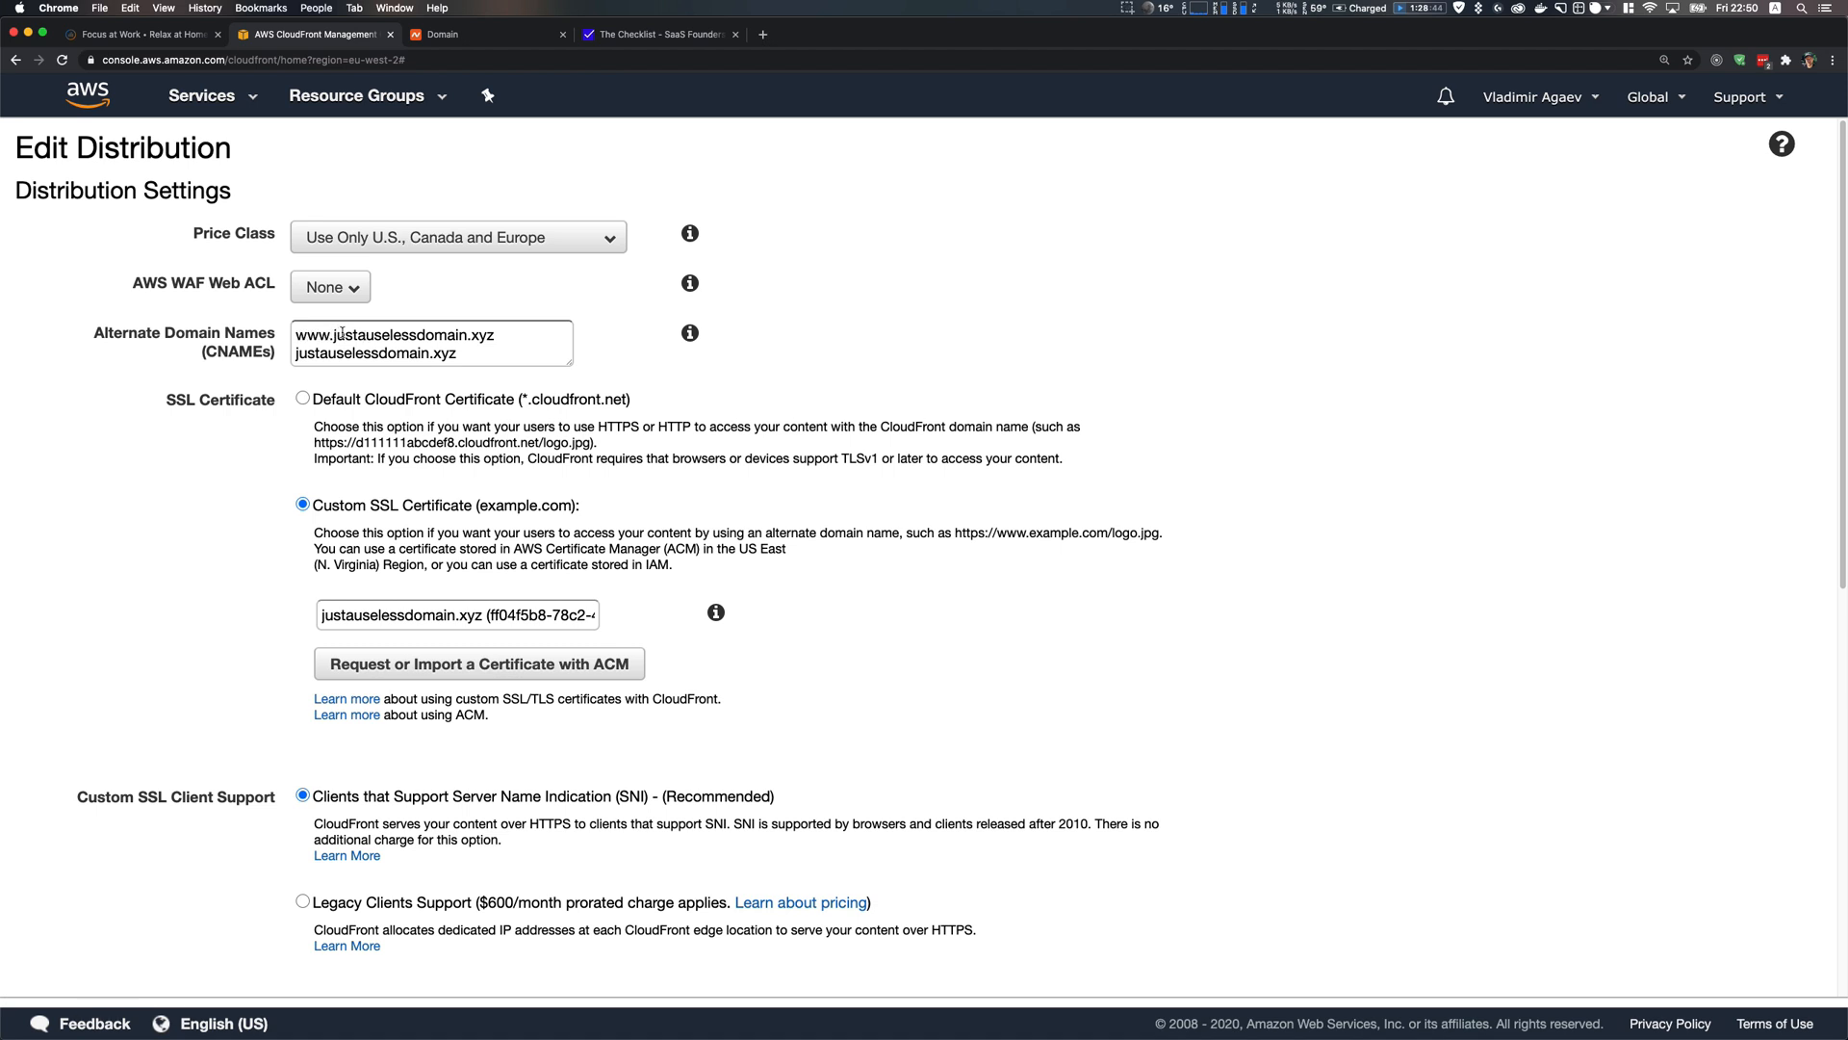
{"action": "left_click_drag", "start_coordinate": [486, 356], "coordinate": [282, 356]}
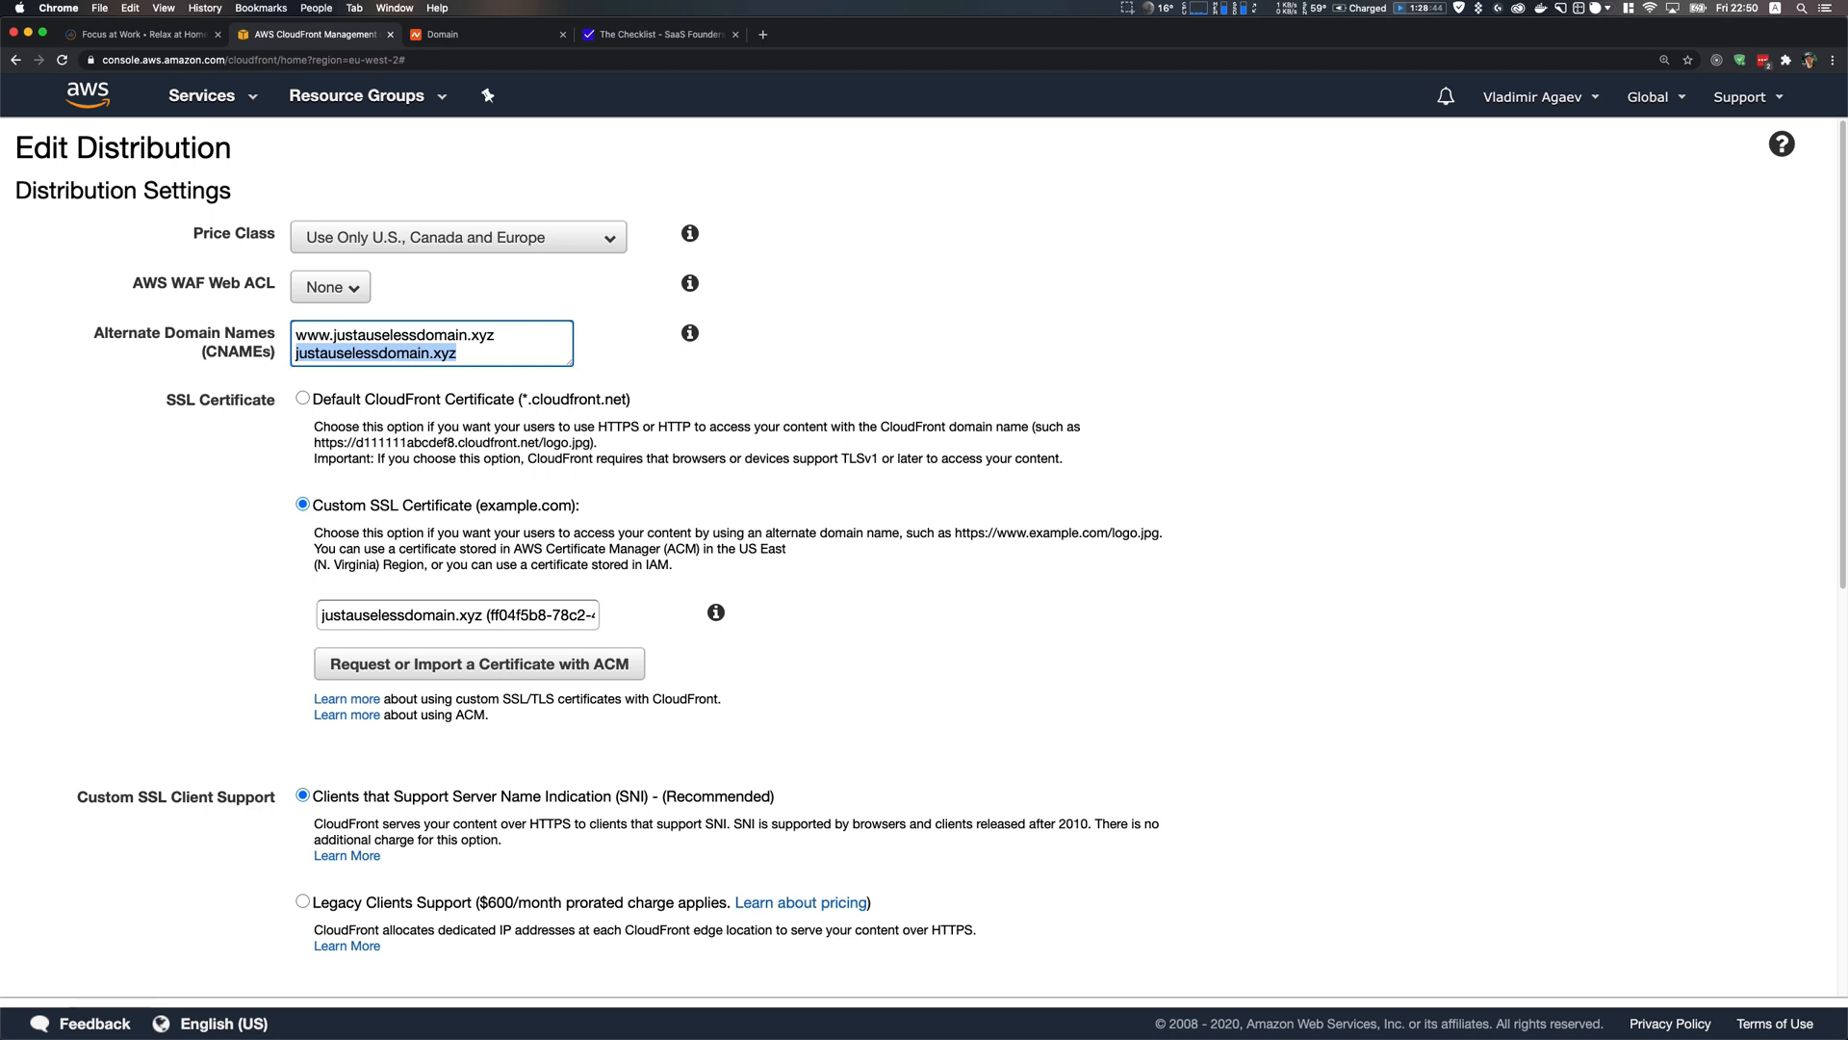
{"action": "key", "text": "BackSpace"}
{"action": "key", "text": "BackSpace"}
{"action": "scroll", "coordinate": [109, 494], "scroll_direction": "down", "scroll_amount": 5}
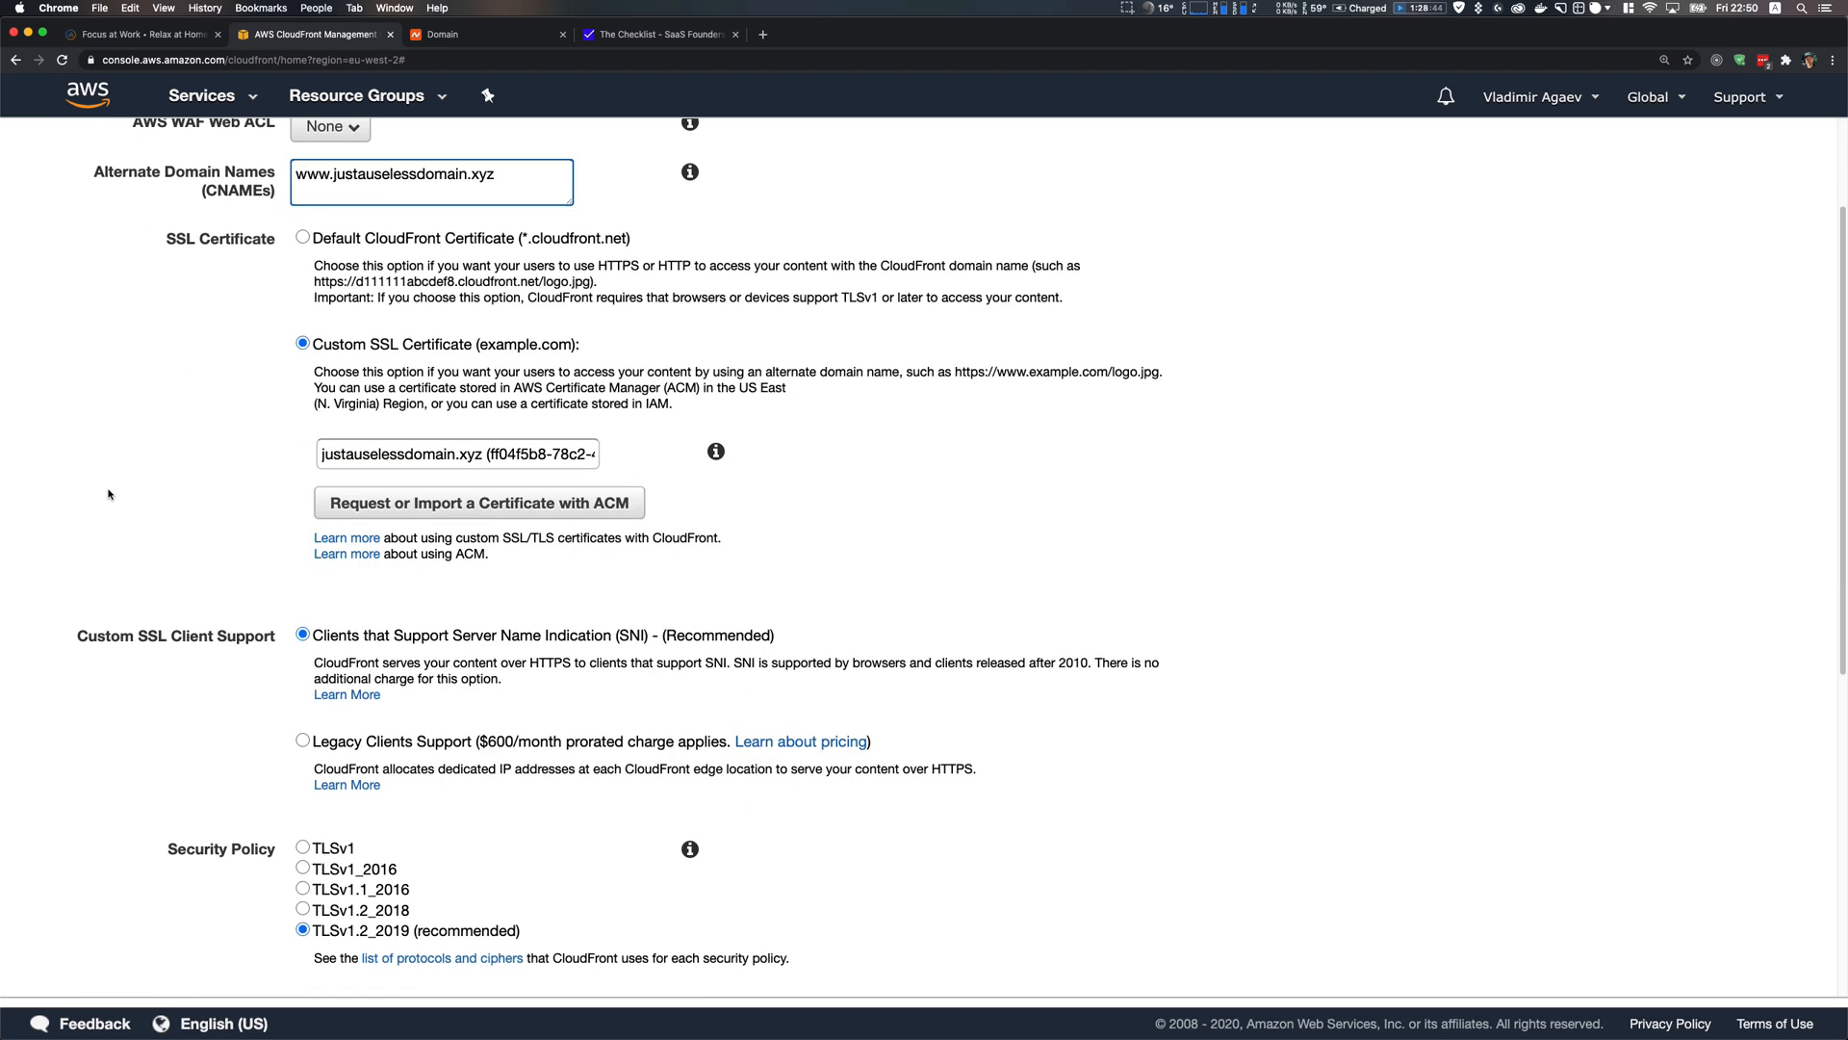
{"action": "scroll", "coordinate": [108, 494], "scroll_direction": "down", "scroll_amount": 2}
{"action": "scroll", "coordinate": [109, 494], "scroll_direction": "up", "scroll_amount": 7}
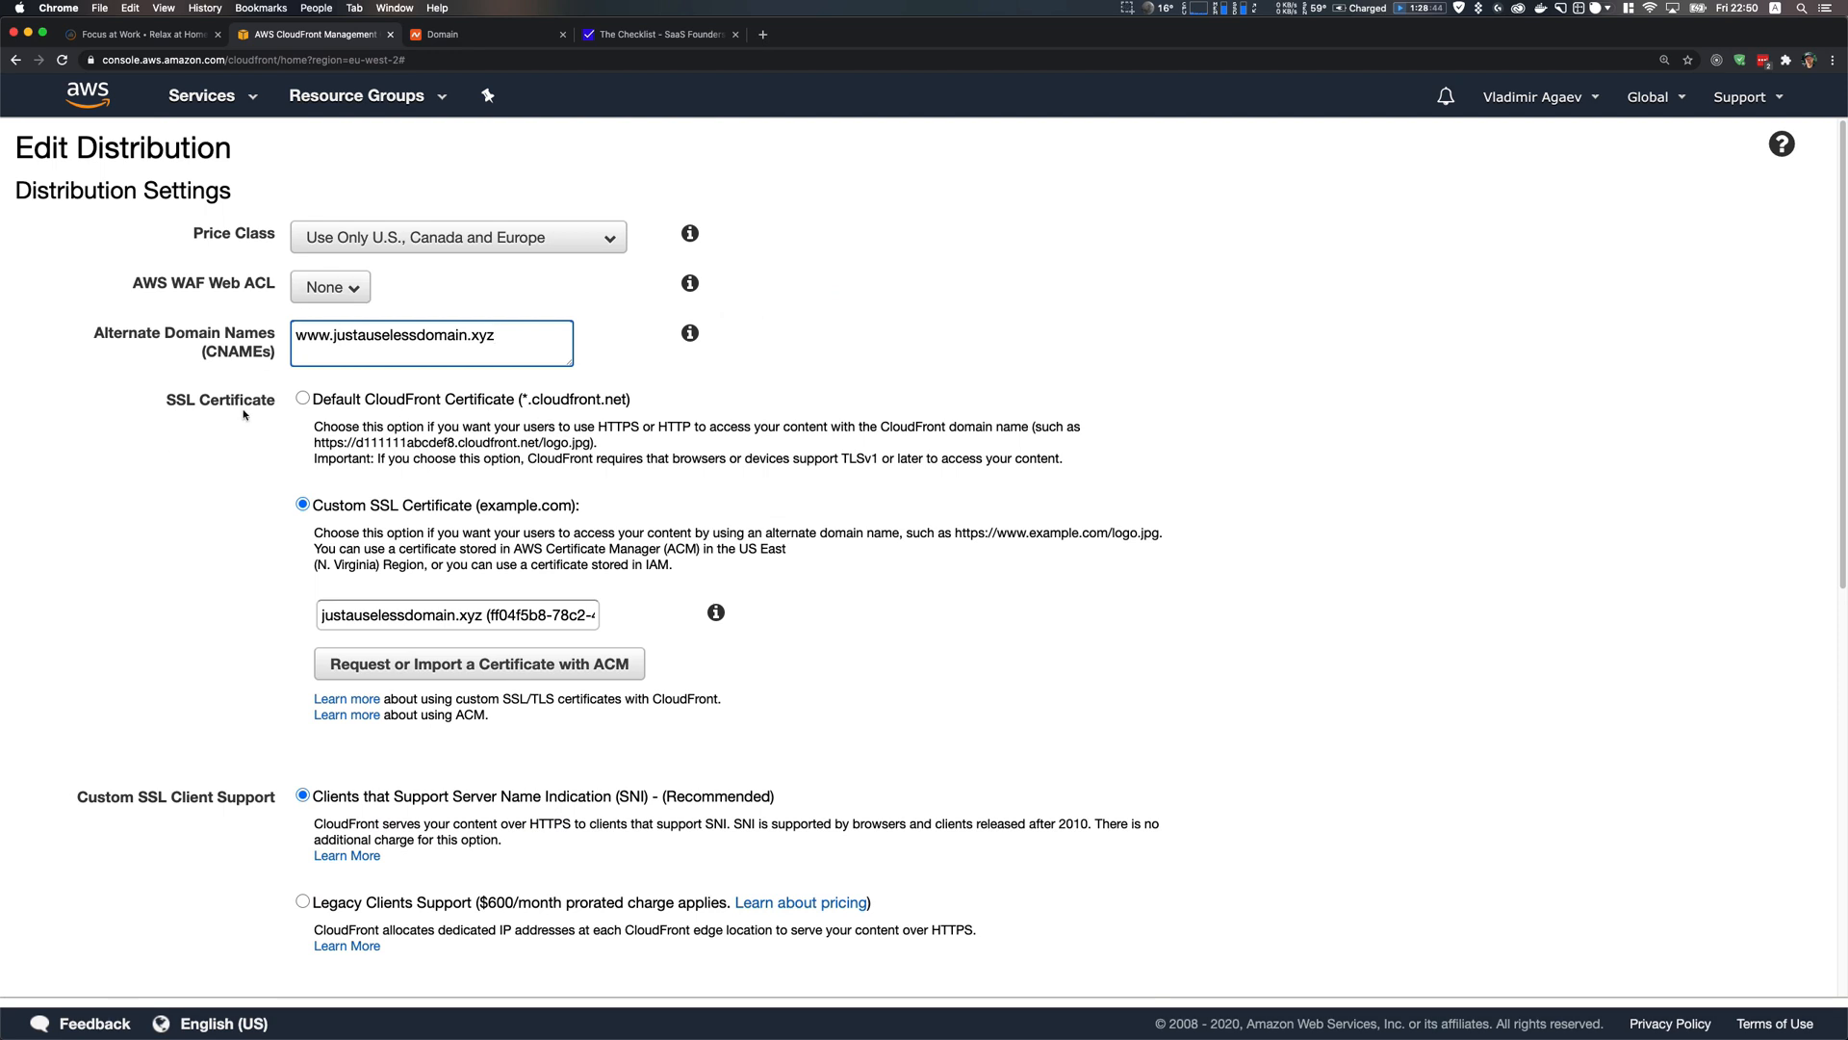
{"action": "scroll", "coordinate": [243, 415], "scroll_direction": "down", "scroll_amount": 3}
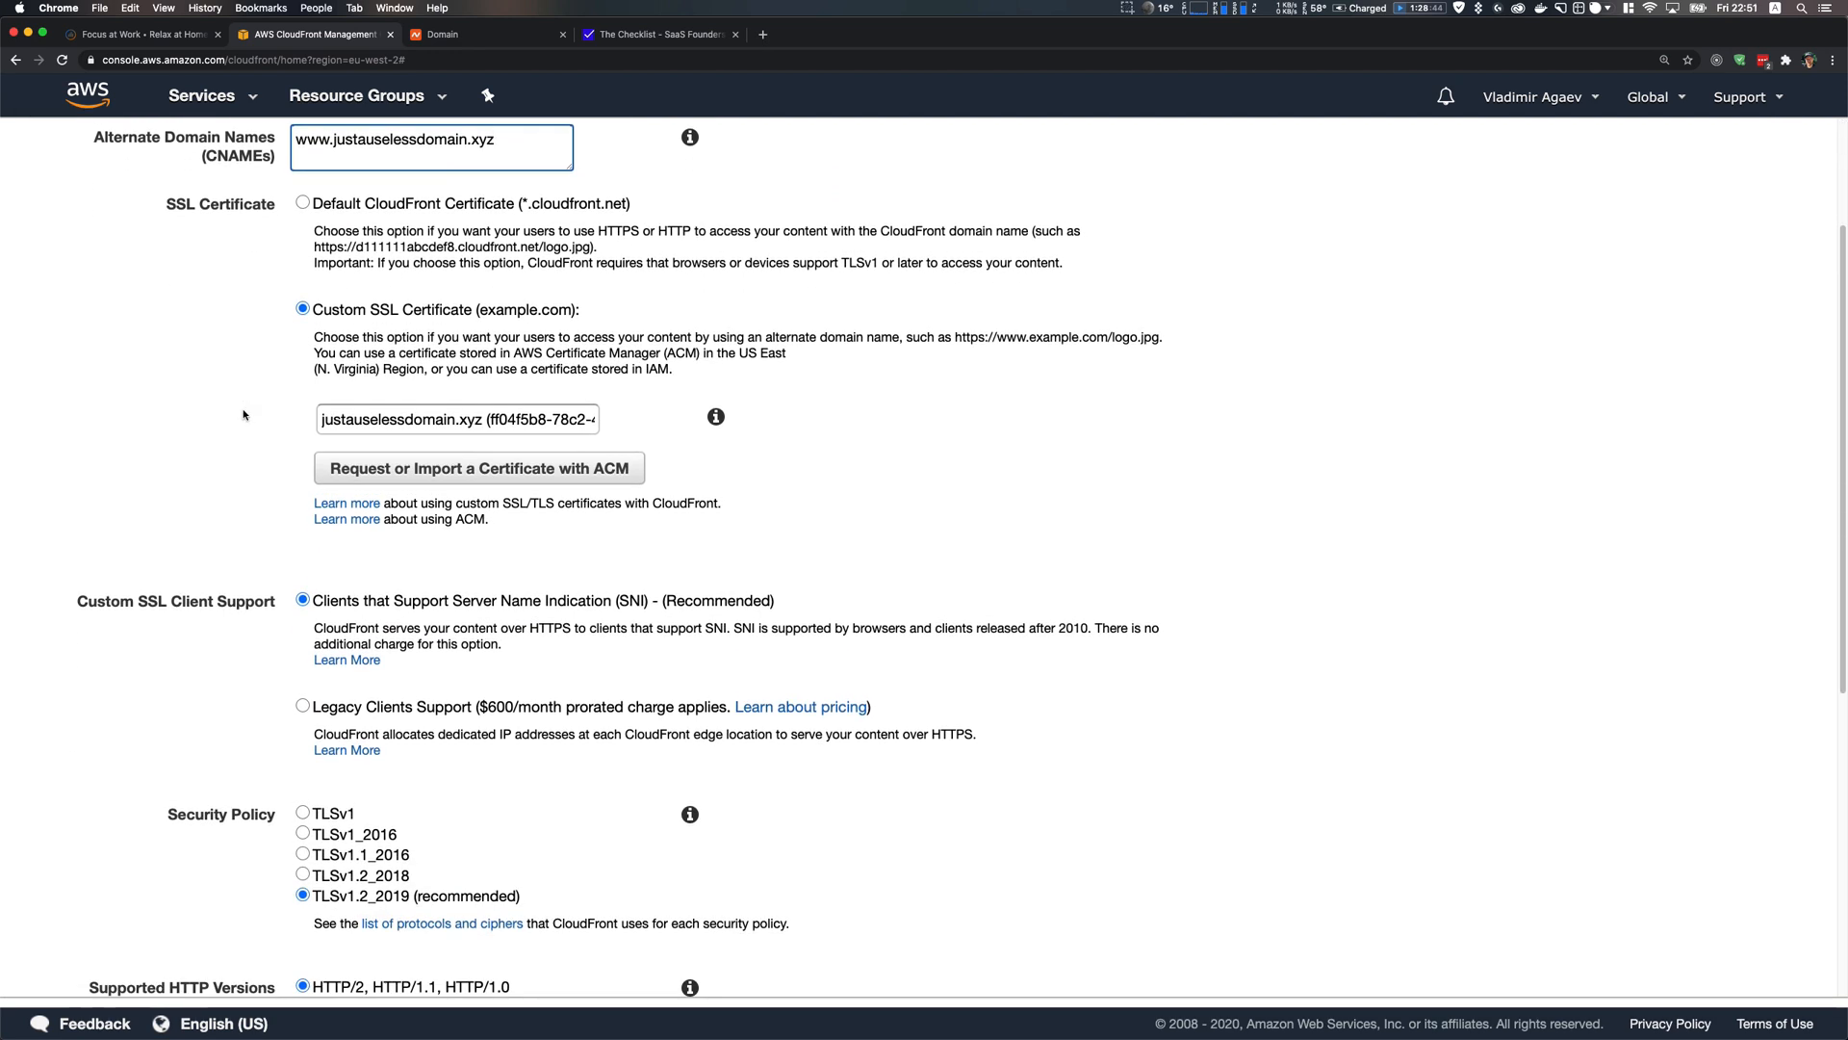
{"action": "scroll", "coordinate": [244, 415], "scroll_direction": "down", "scroll_amount": 5}
{"action": "scroll", "coordinate": [244, 414], "scroll_direction": "down", "scroll_amount": 2}
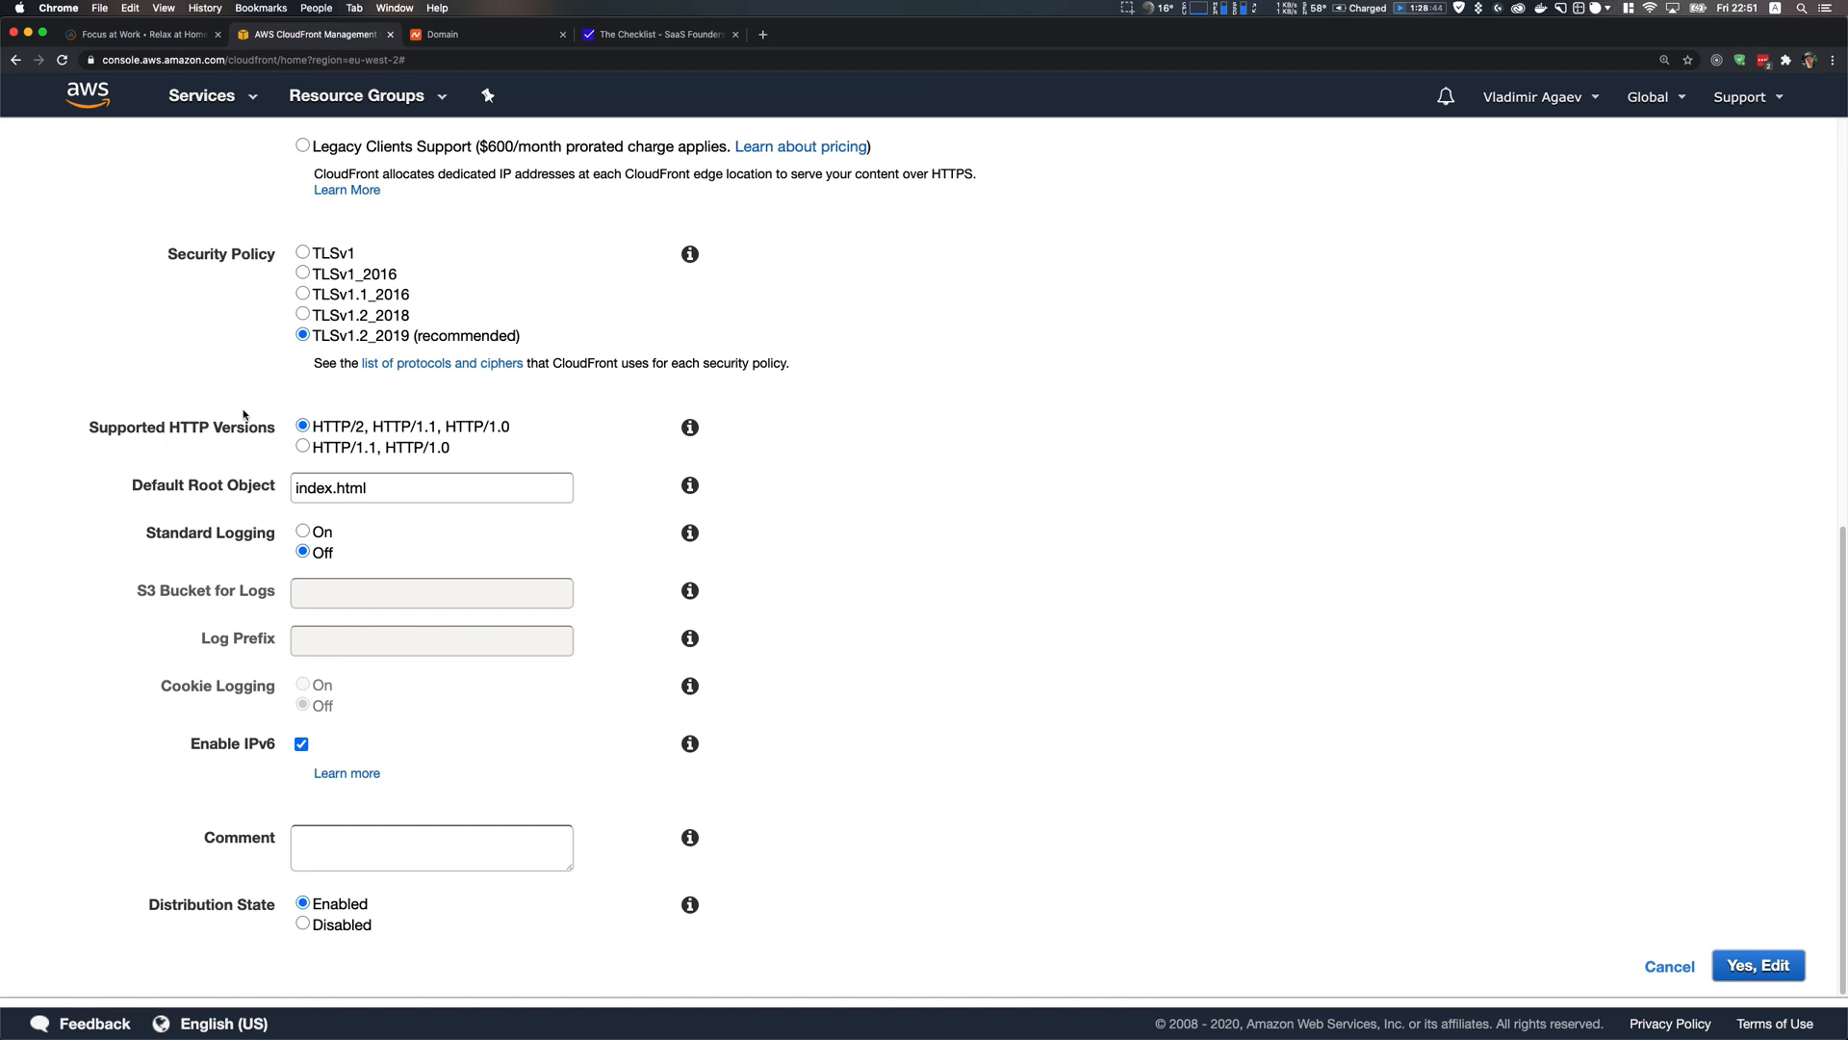
{"action": "scroll", "coordinate": [243, 415], "scroll_direction": "up", "scroll_amount": 10}
{"action": "scroll", "coordinate": [1766, 942], "scroll_direction": "down", "scroll_amount": 10}
{"action": "left_click", "coordinate": [1770, 969]}
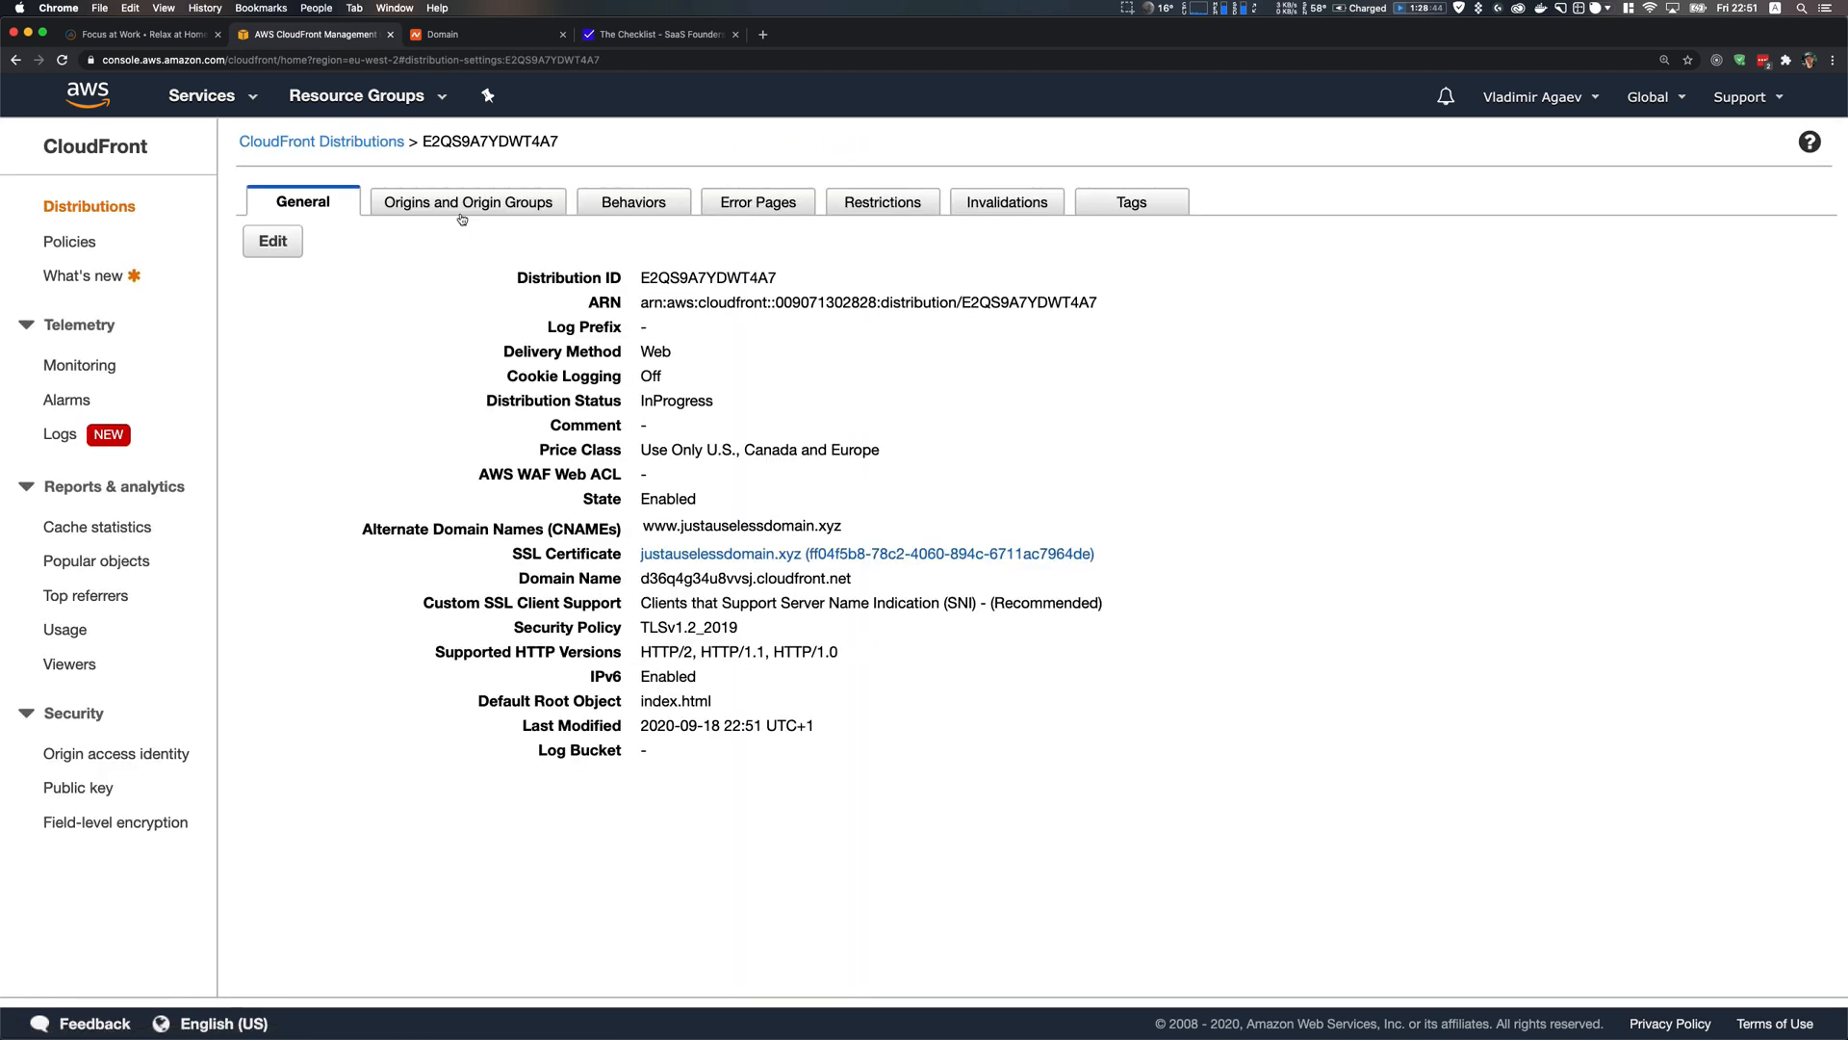
{"action": "left_click", "coordinate": [460, 211]}
{"action": "left_click", "coordinate": [271, 427]}
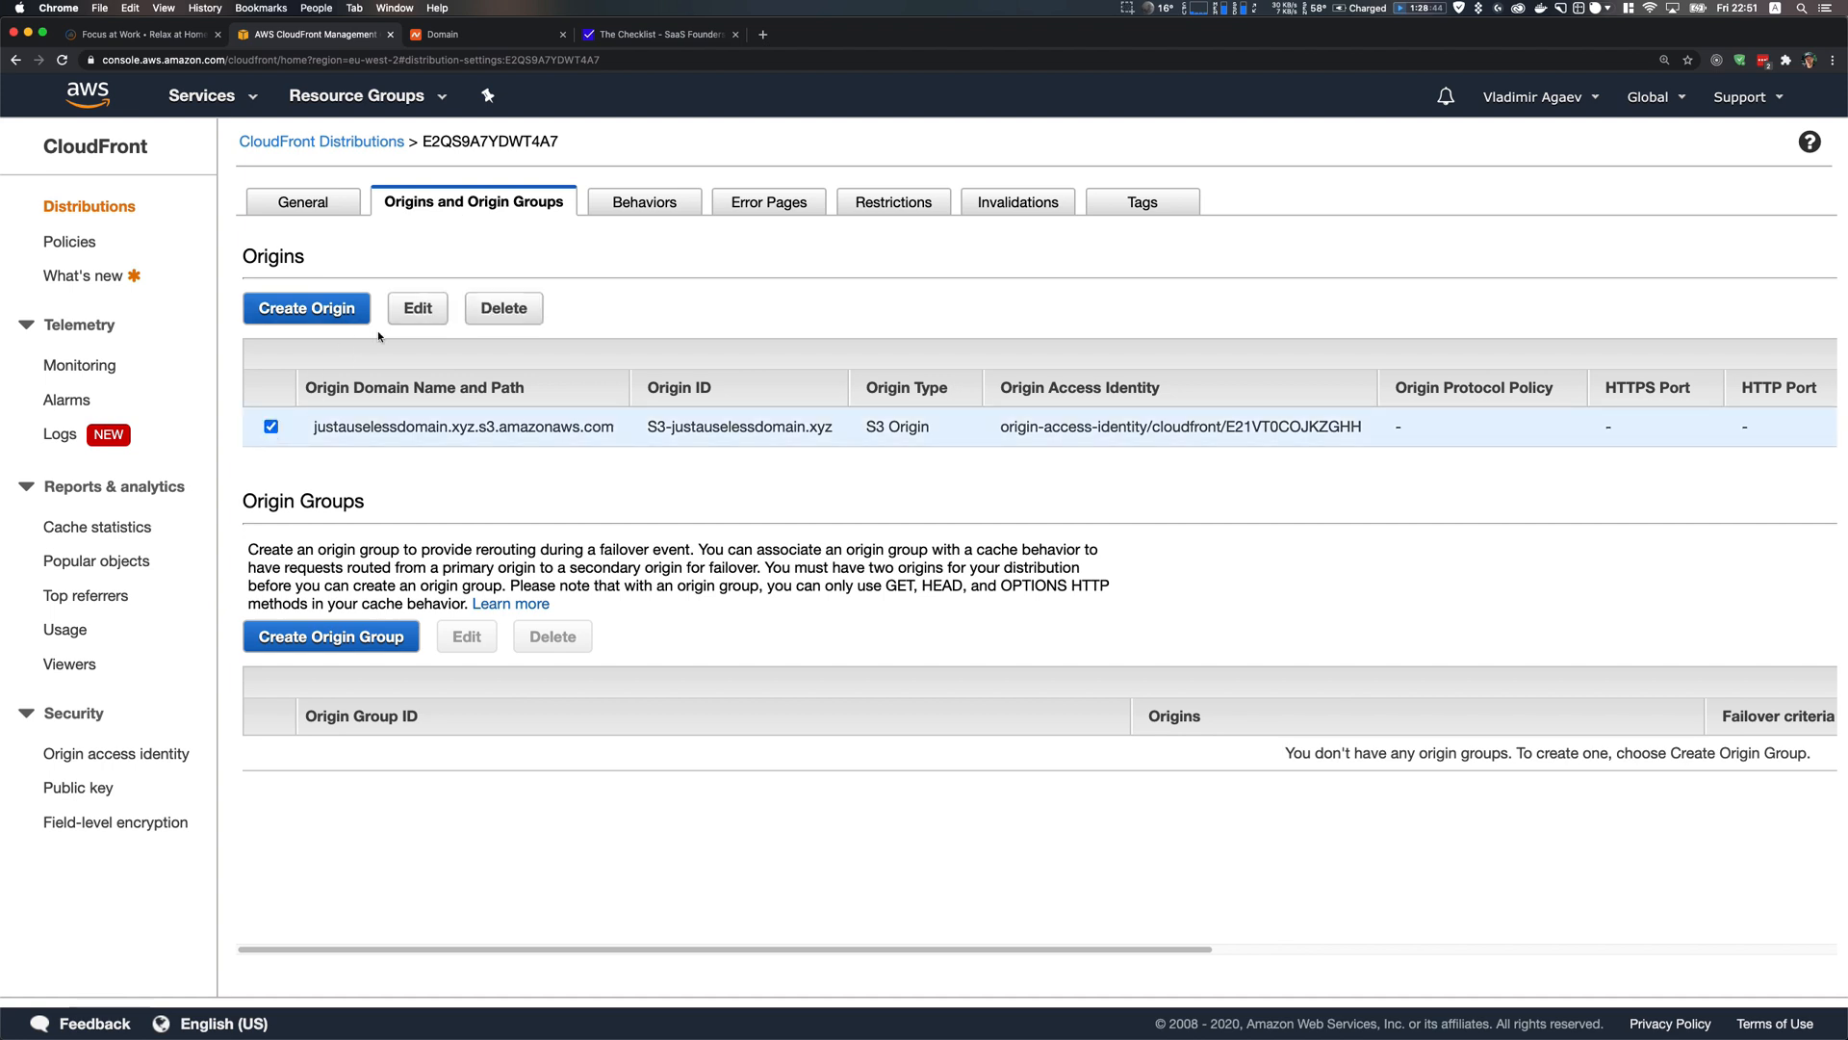
{"action": "left_click", "coordinate": [418, 308]}
{"action": "left_click", "coordinate": [429, 248]}
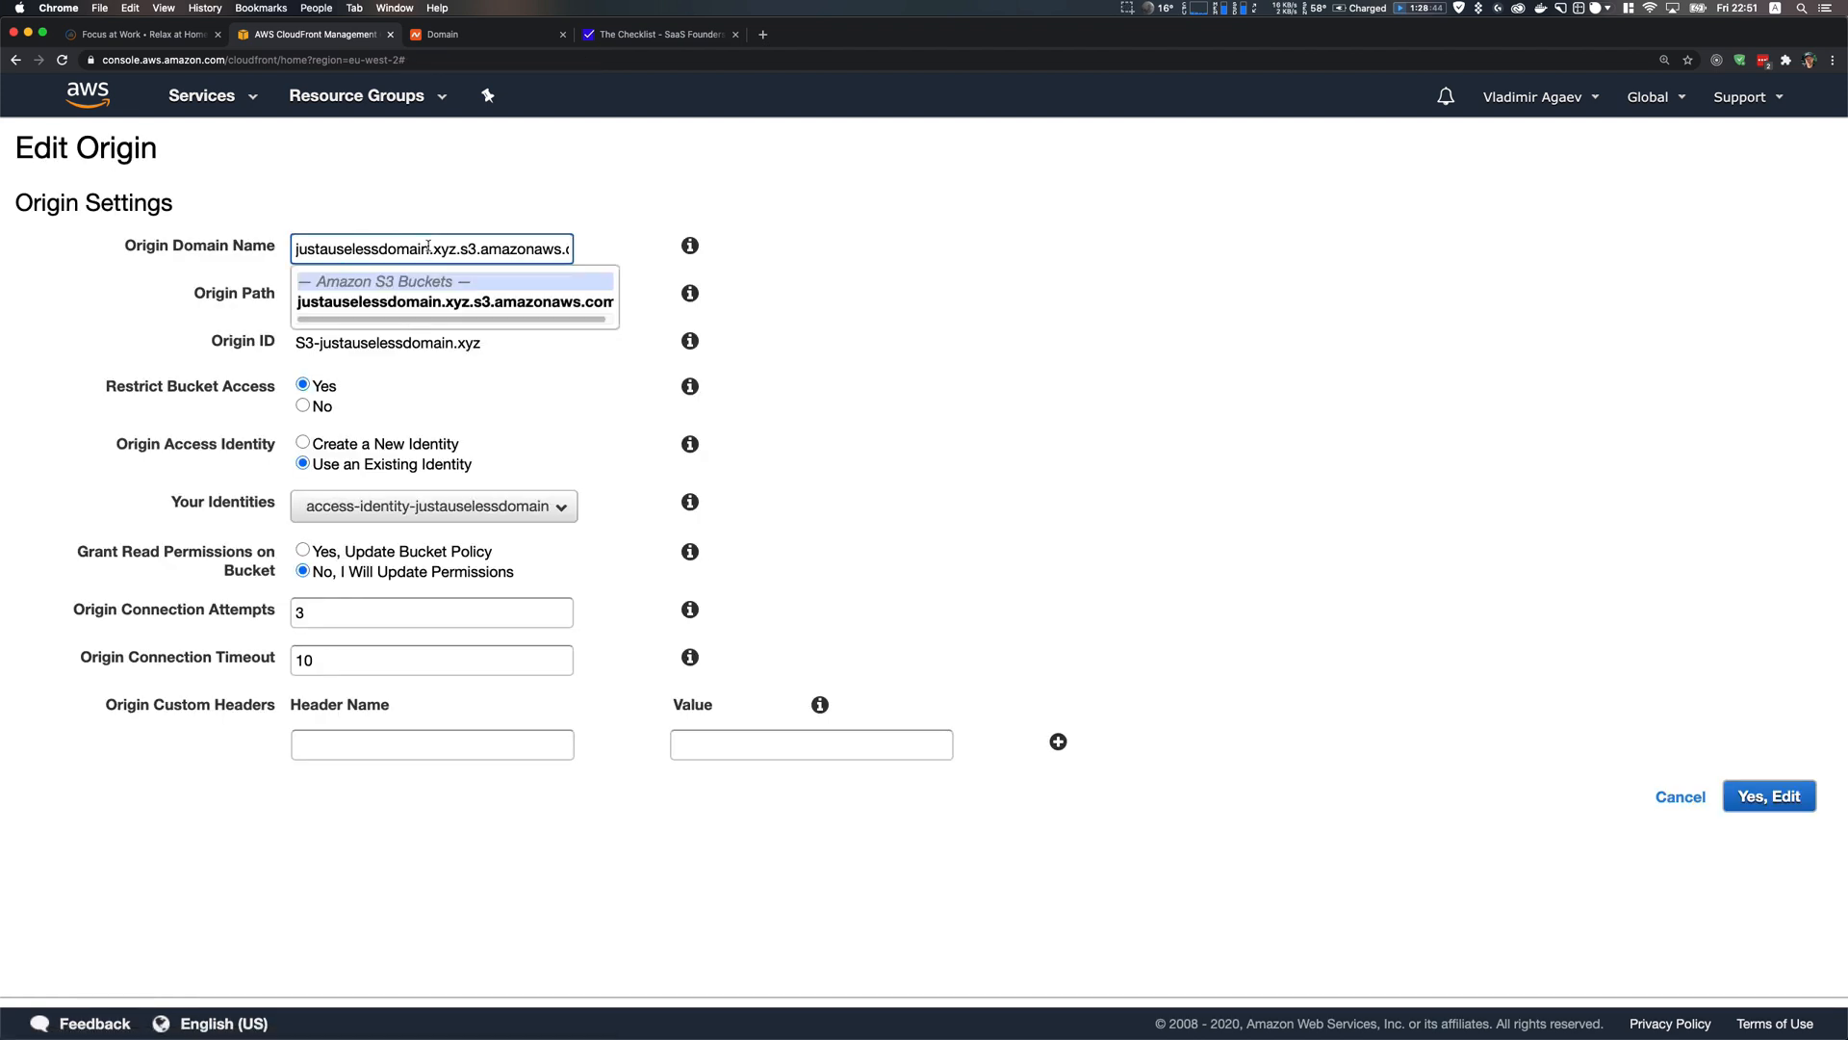
{"action": "key", "text": "super+a"}
{"action": "key", "text": "BackSpace"}
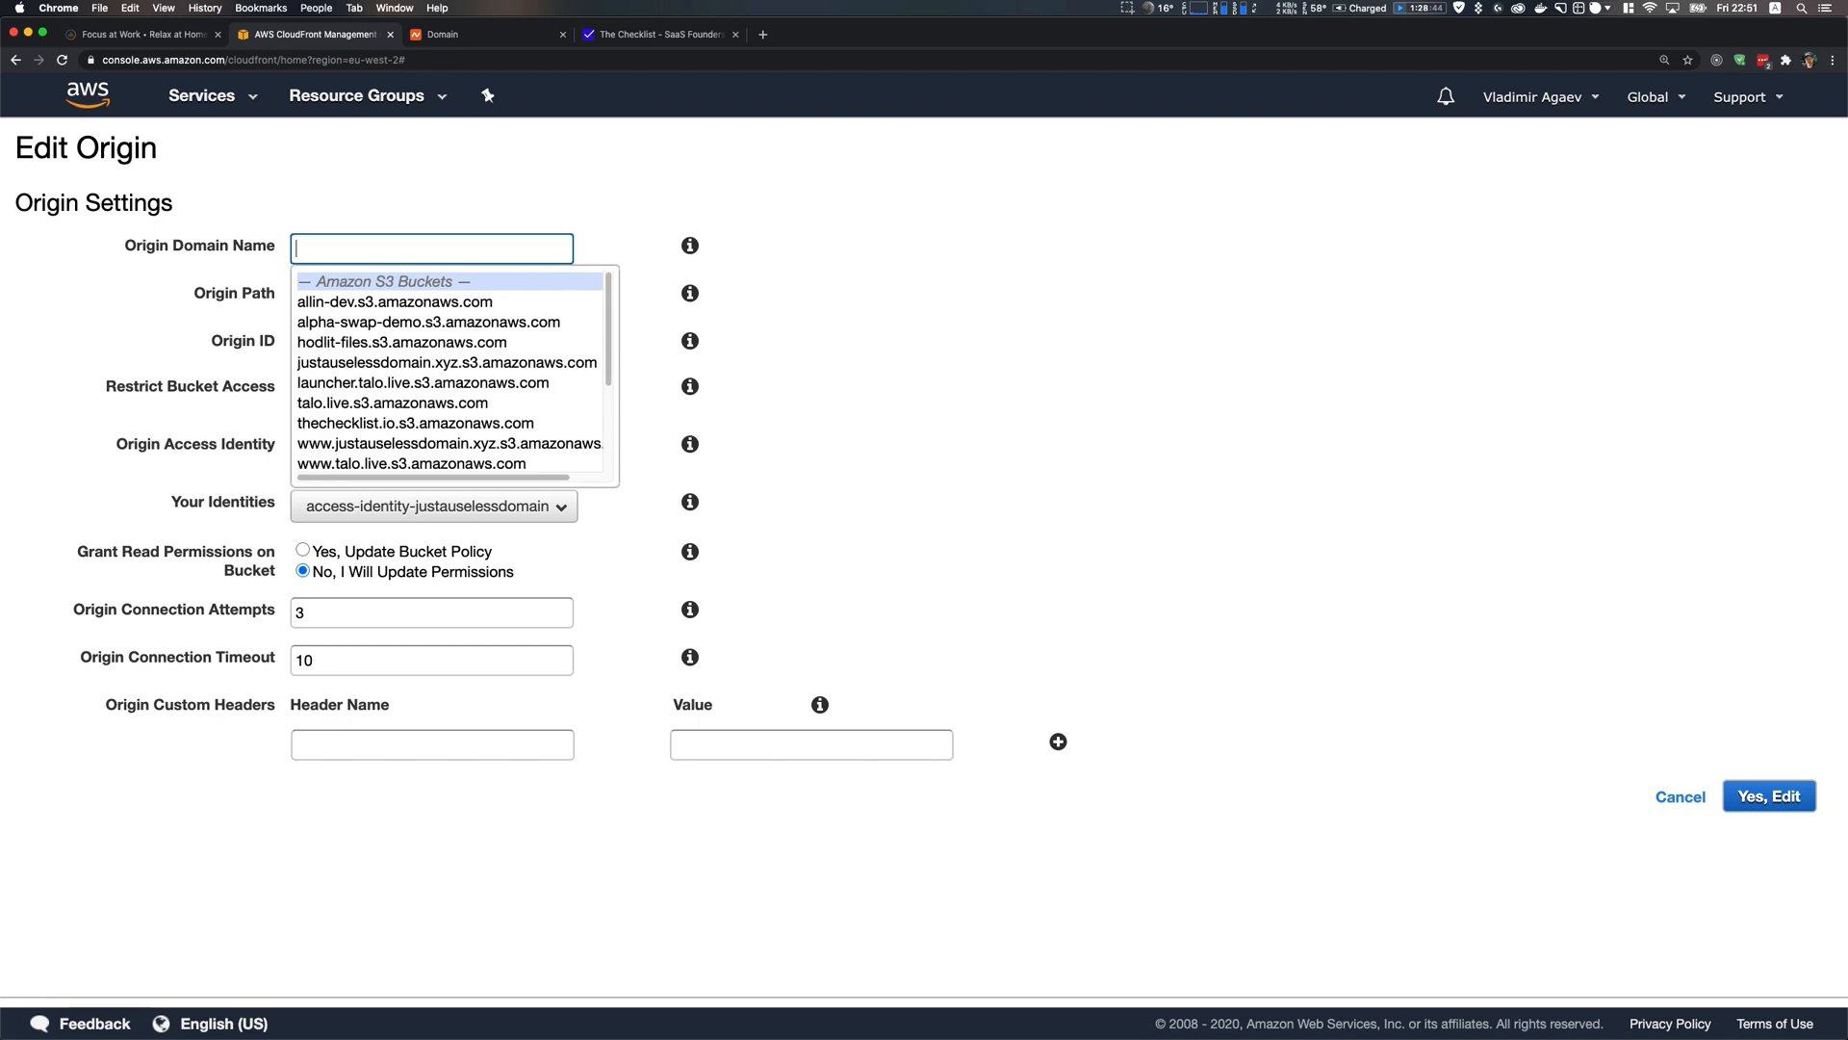
{"action": "scroll", "coordinate": [404, 332], "scroll_direction": "down", "scroll_amount": 2}
{"action": "scroll", "coordinate": [405, 385], "scroll_direction": "up", "scroll_amount": 2}
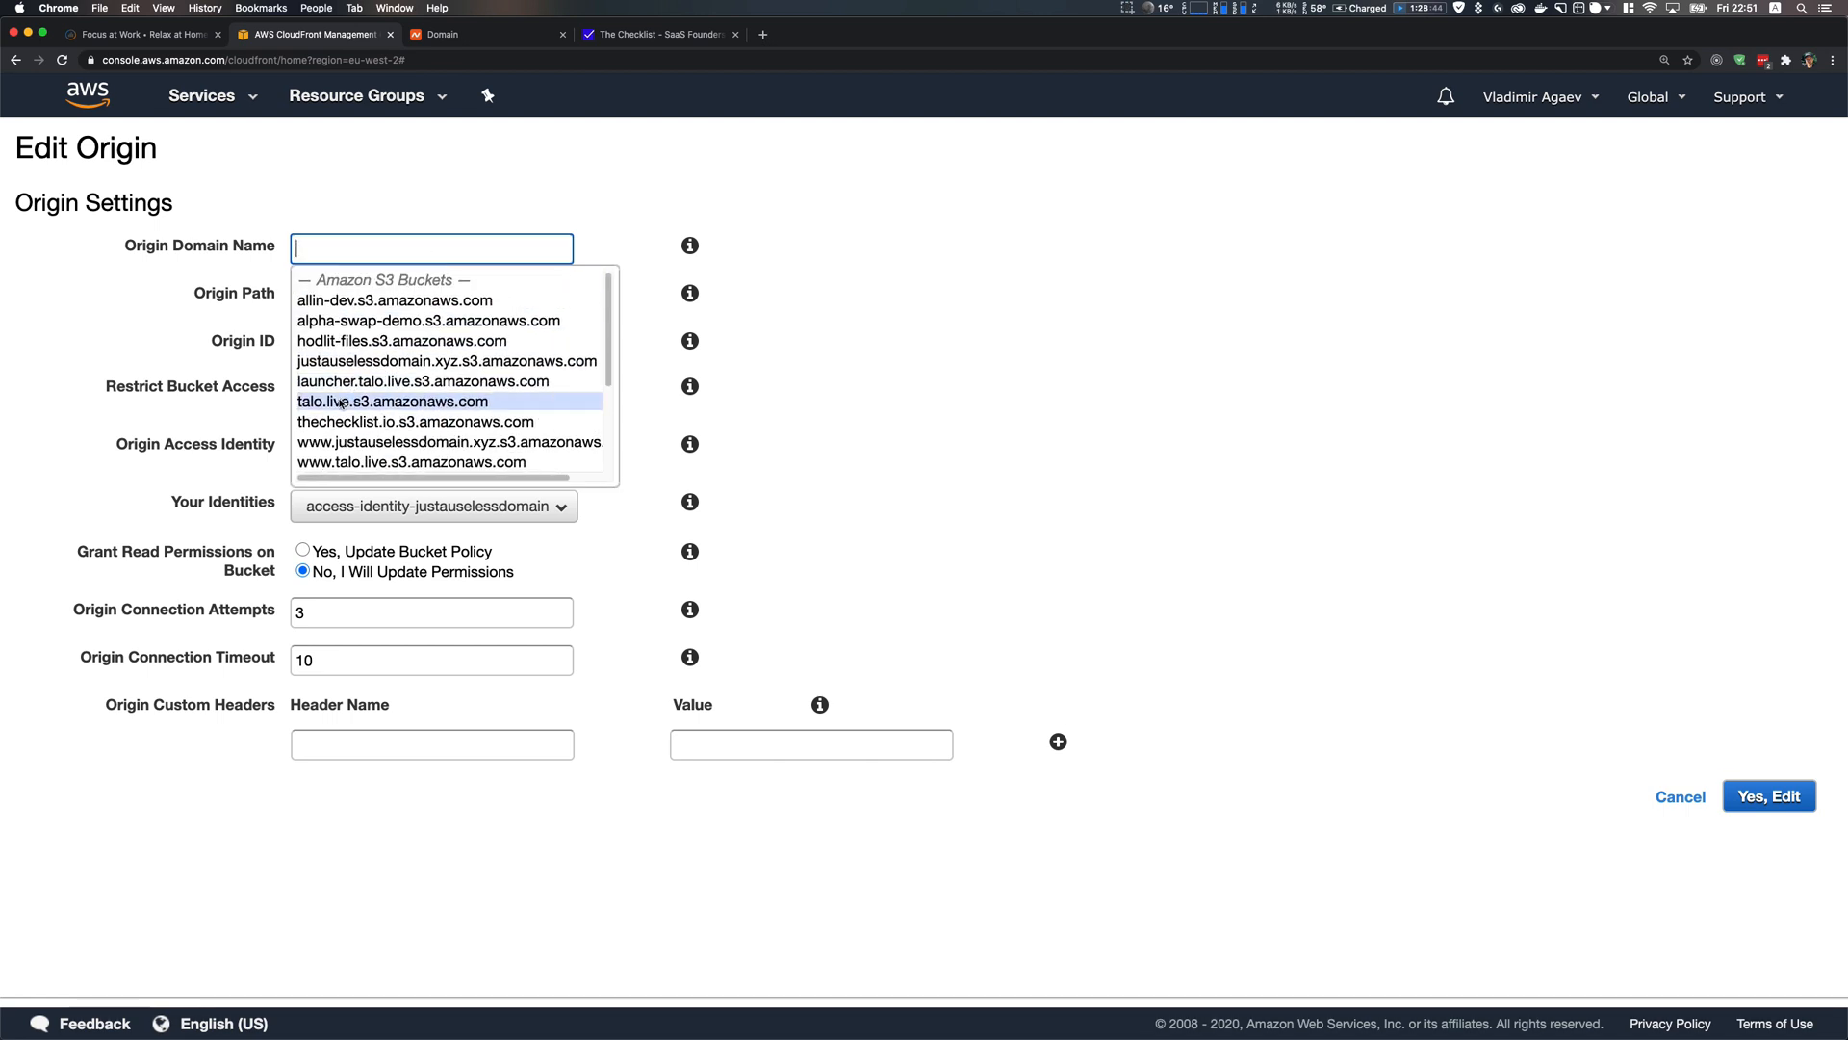
{"action": "scroll", "coordinate": [394, 446], "scroll_direction": "down", "scroll_amount": 3}
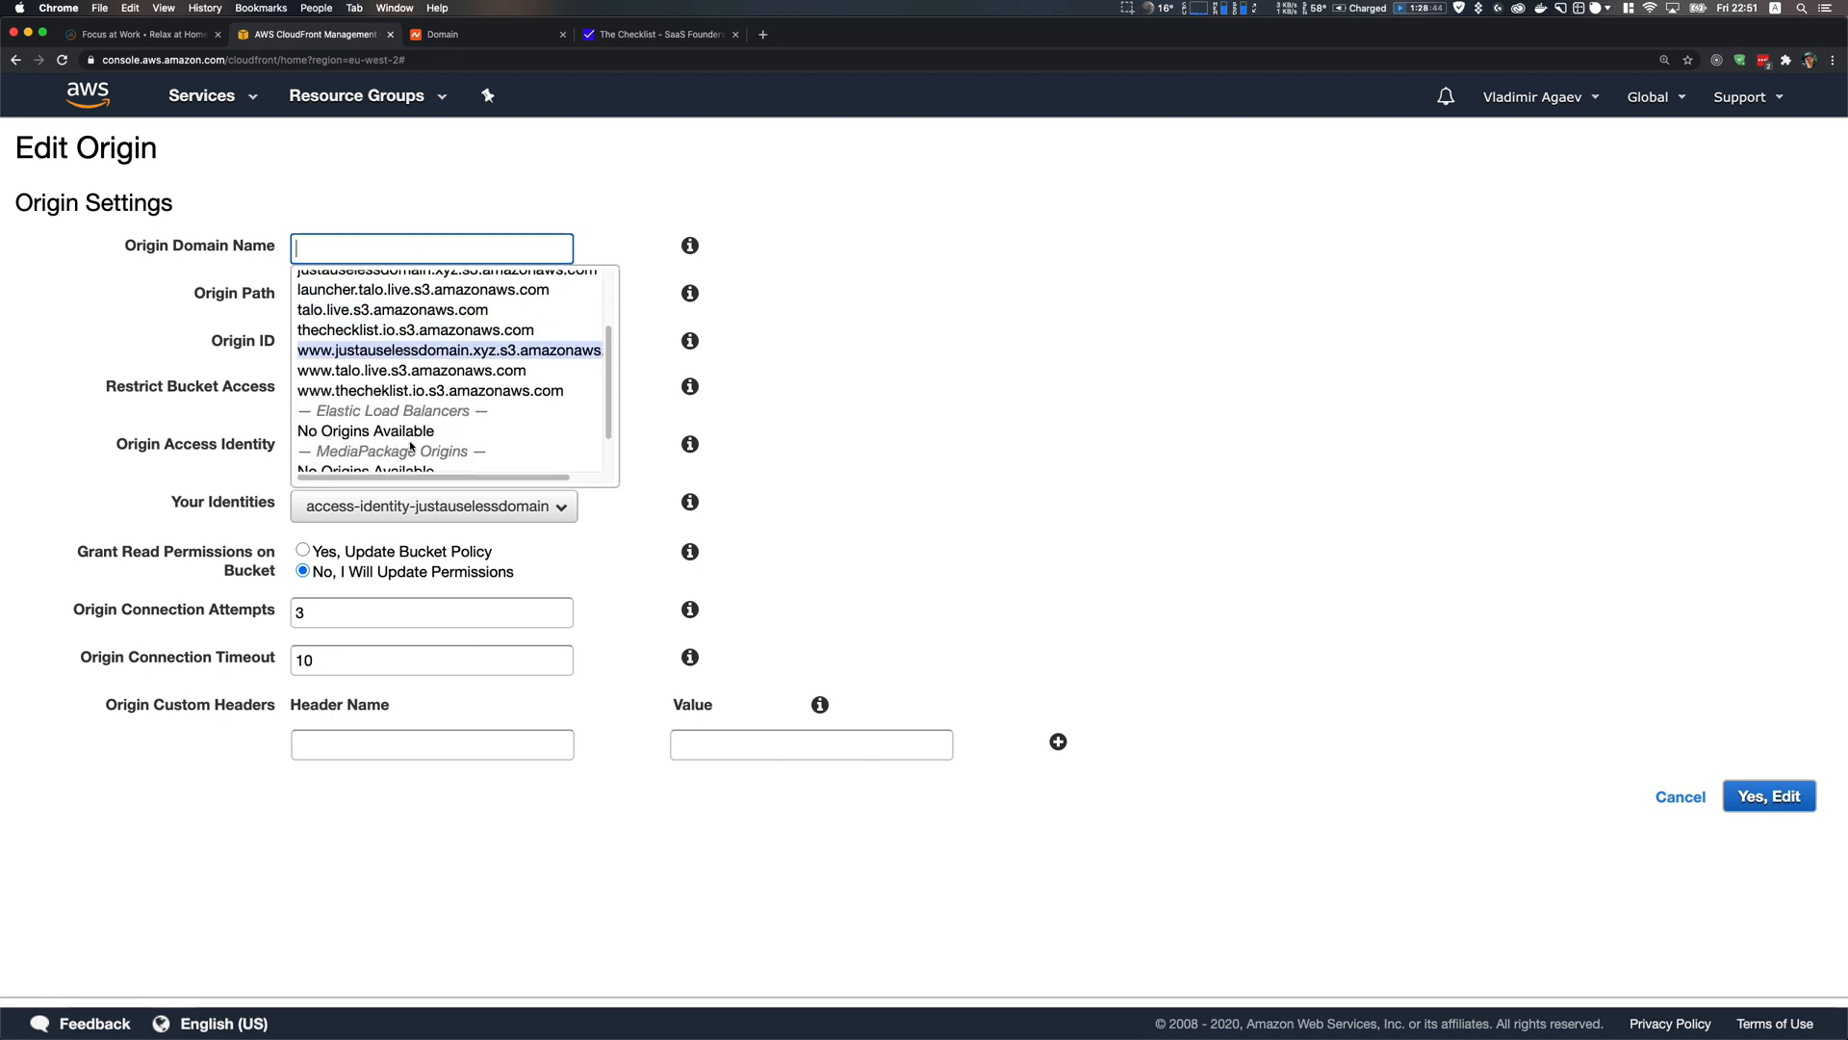
{"action": "scroll", "coordinate": [411, 446], "scroll_direction": "up", "scroll_amount": 1}
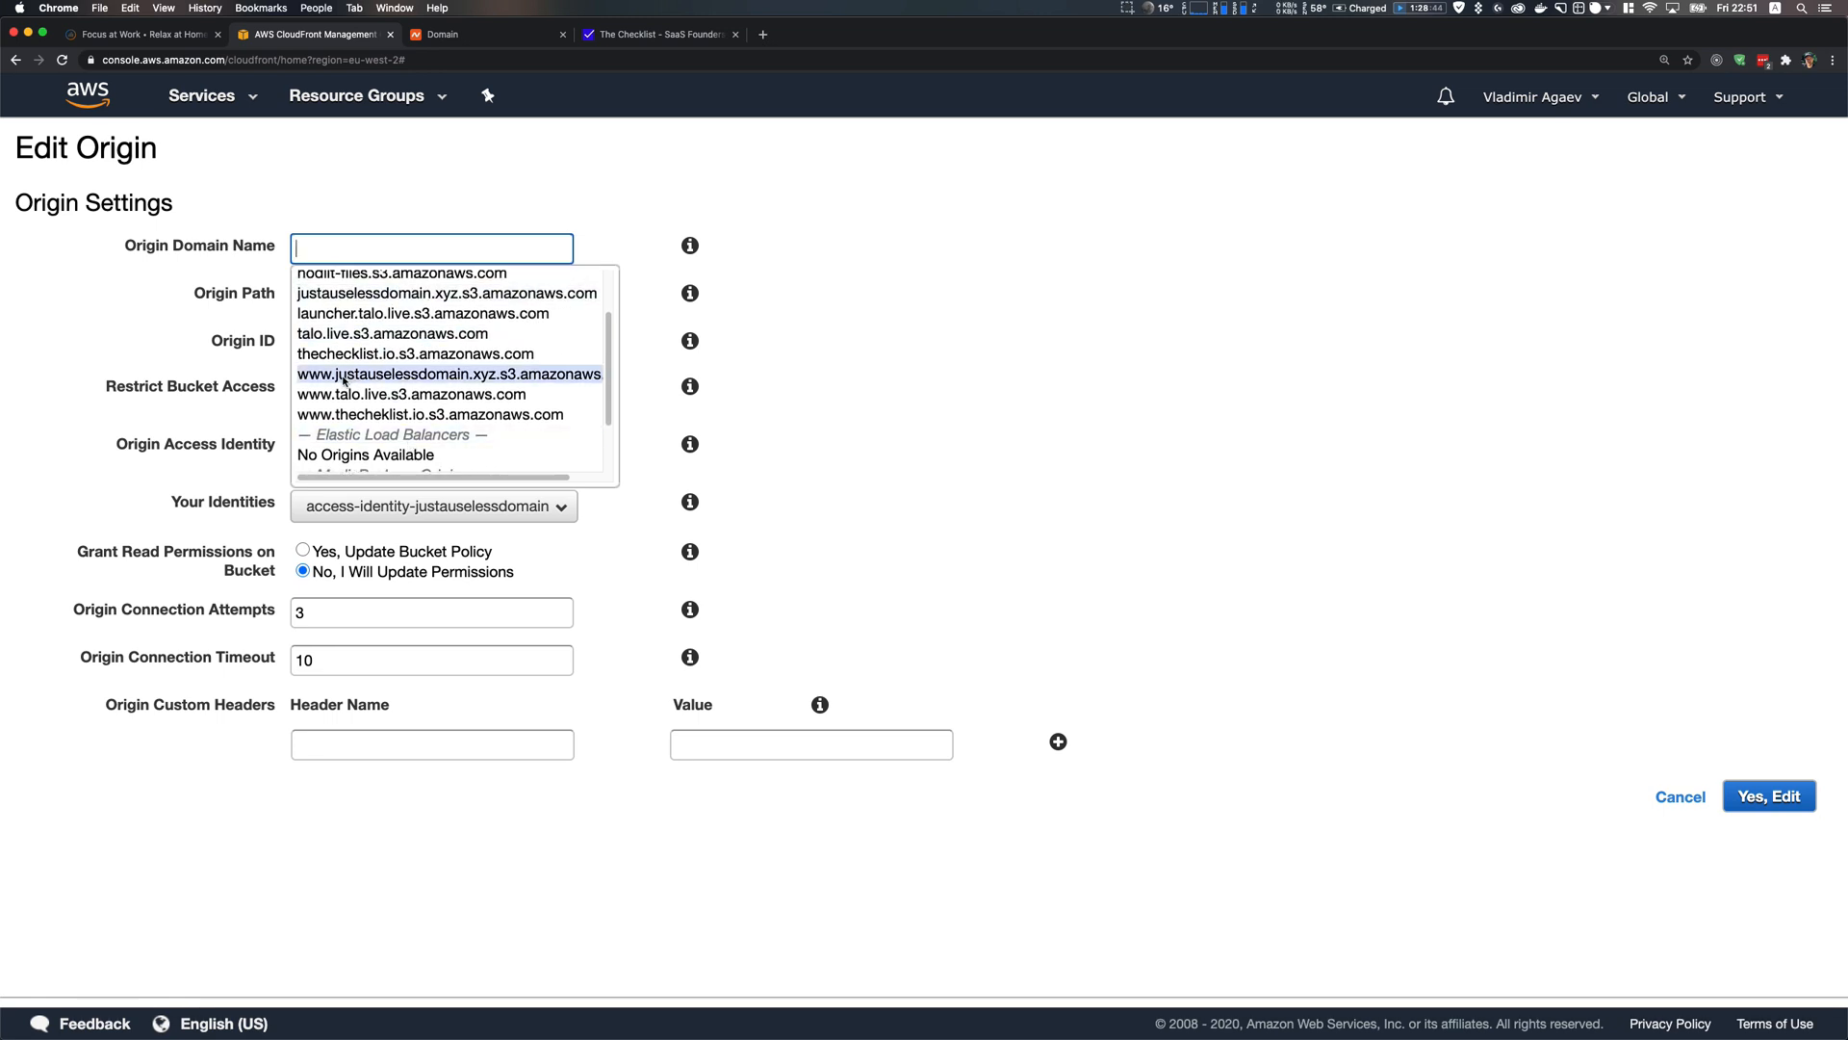
{"action": "left_click", "coordinate": [430, 377]}
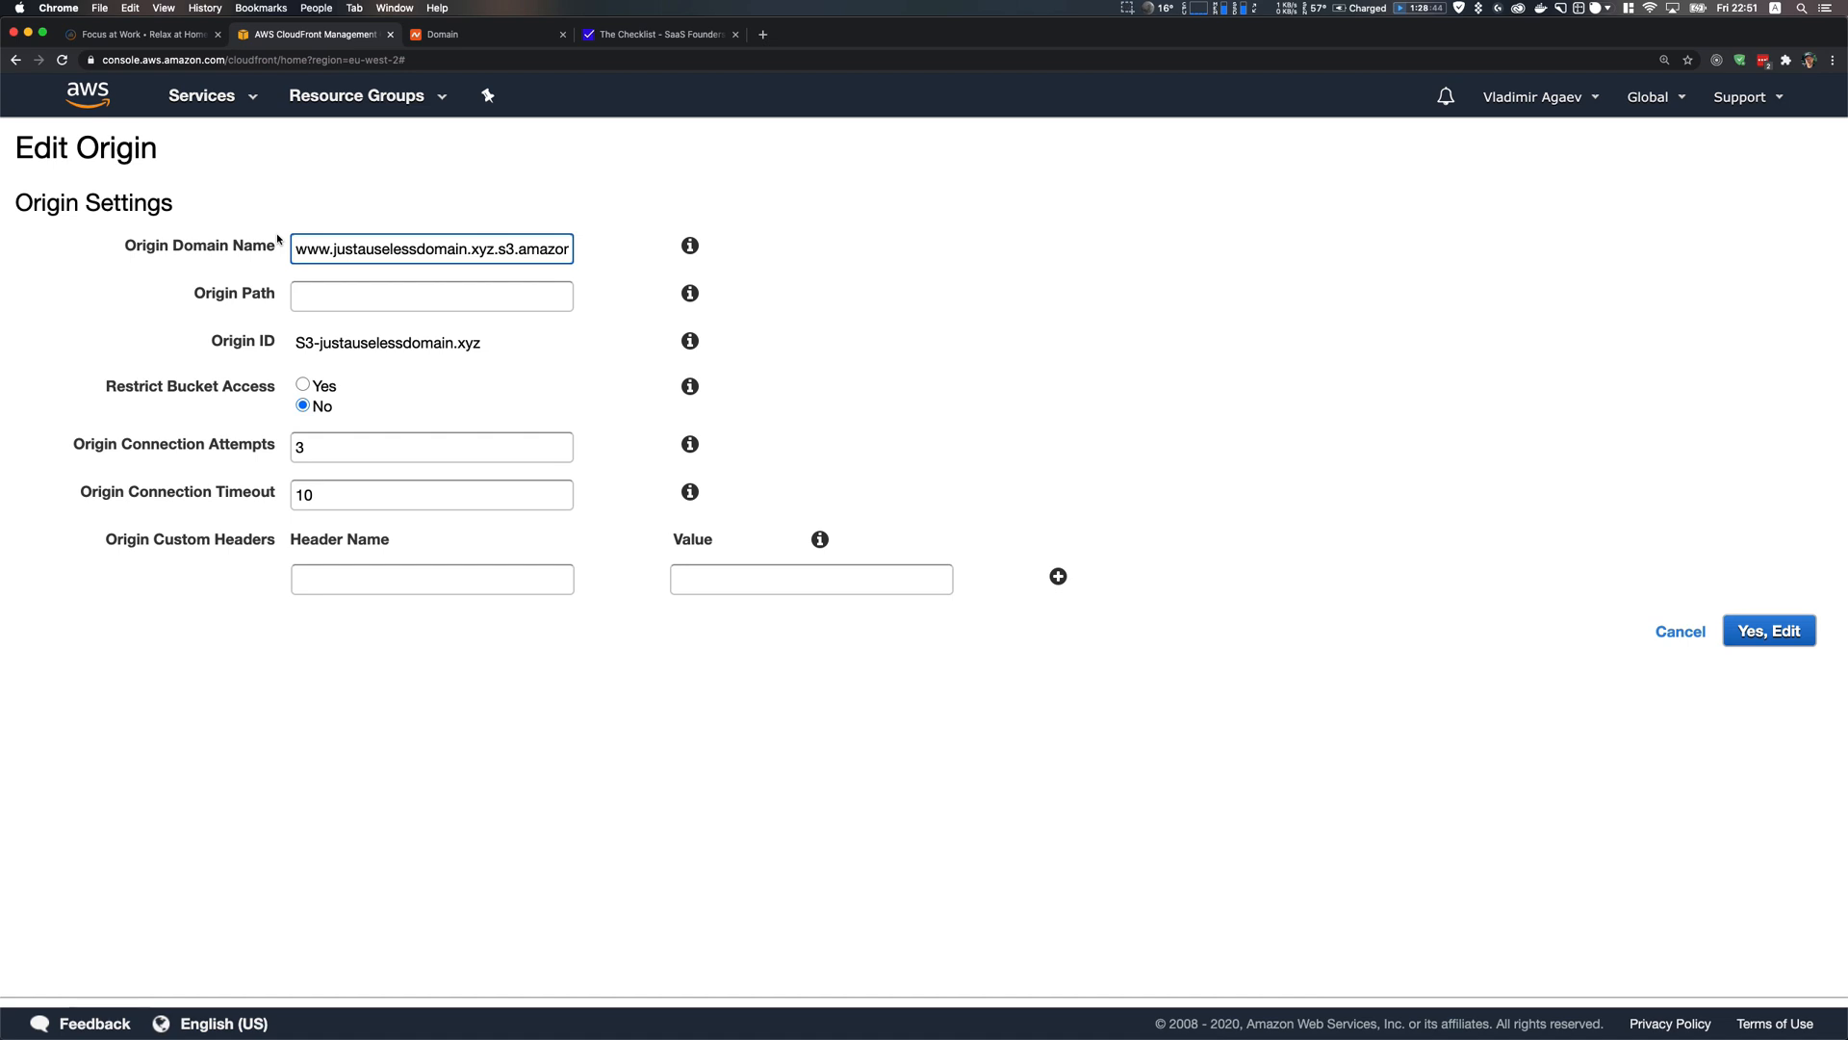
Read the help text for the Origin Path setting and close it again
{"action": "left_click", "coordinate": [329, 283]}
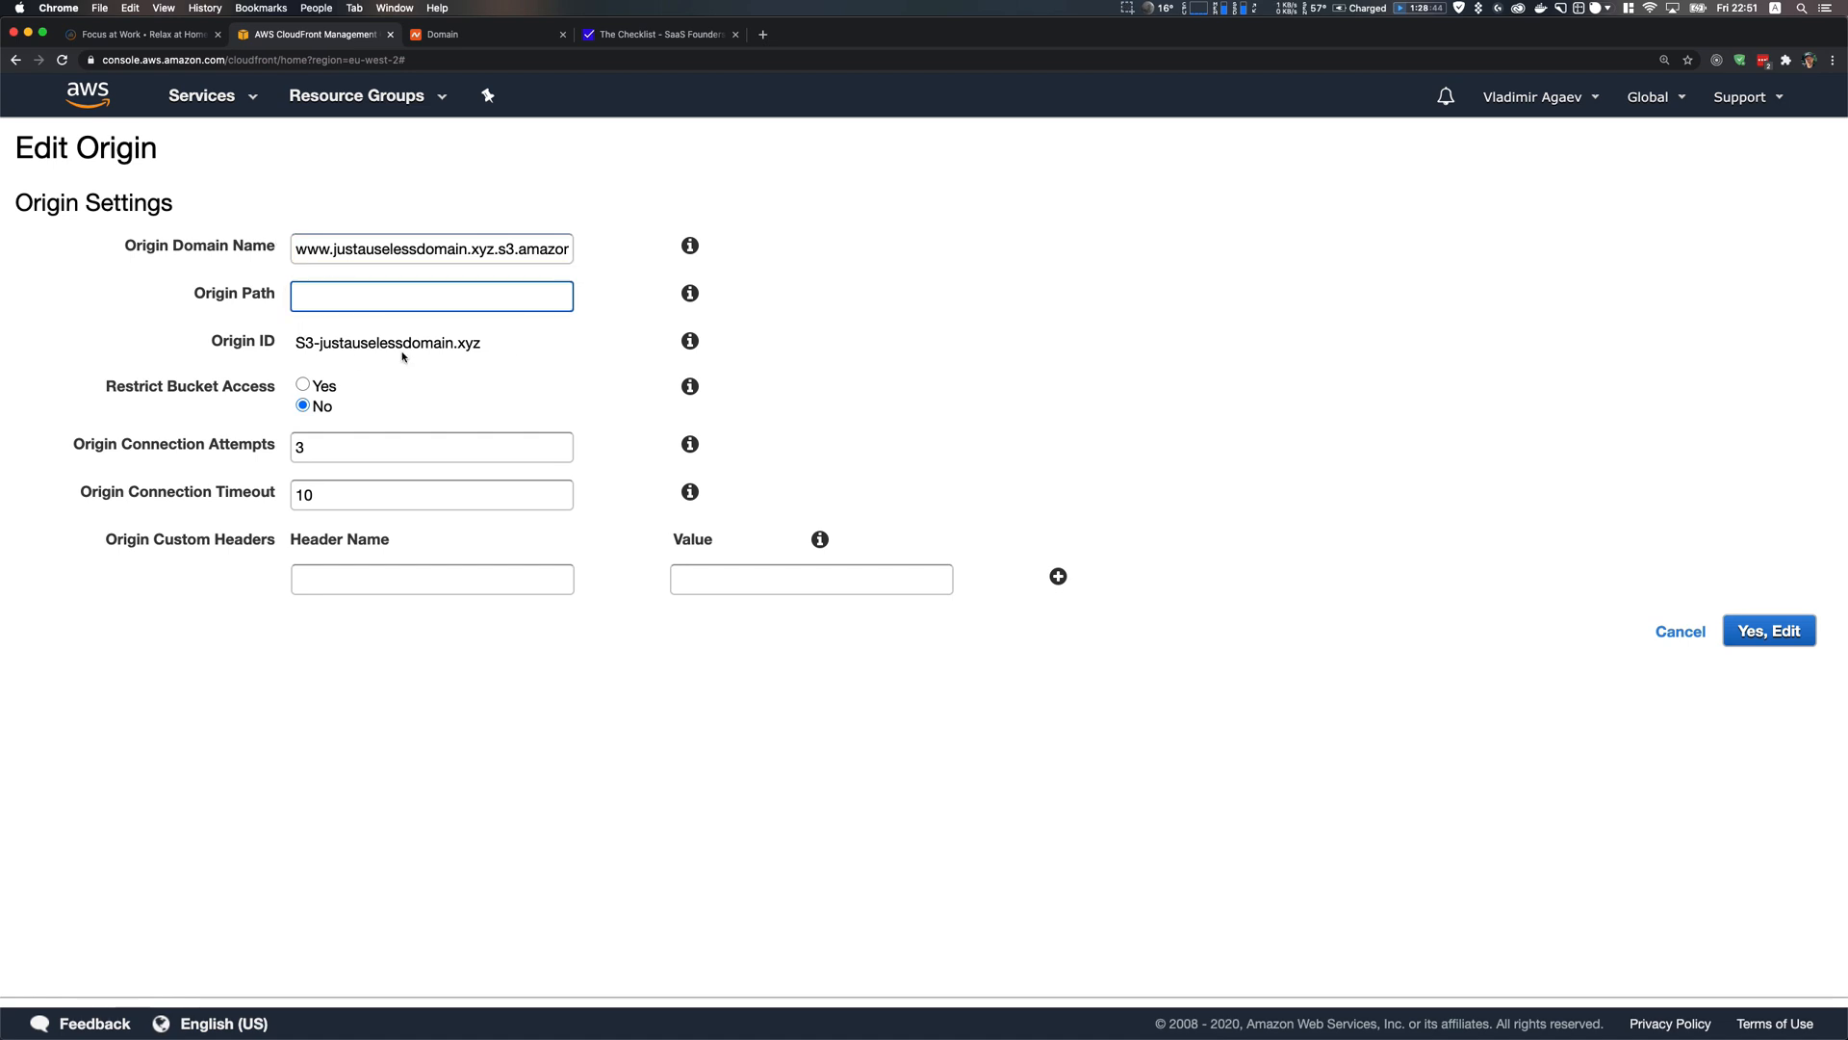
{"action": "left_click", "coordinate": [691, 294]}
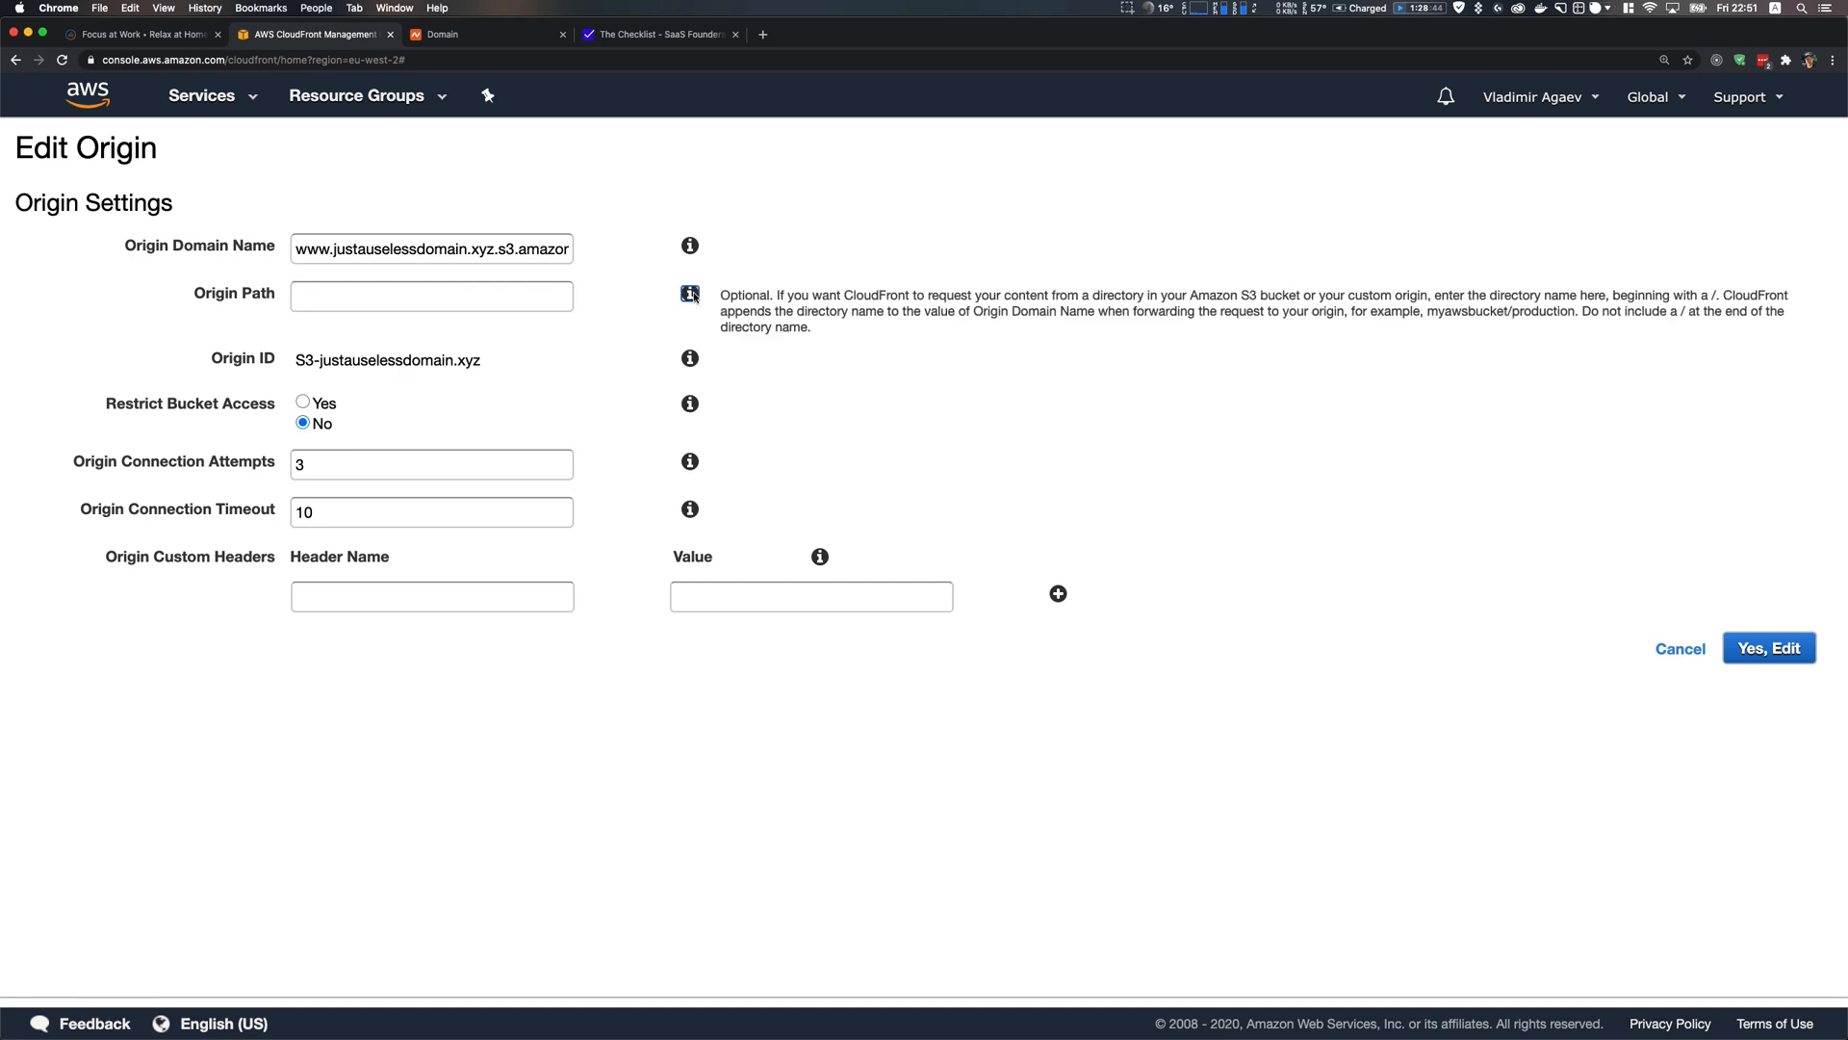
{"action": "left_click", "coordinate": [690, 294]}
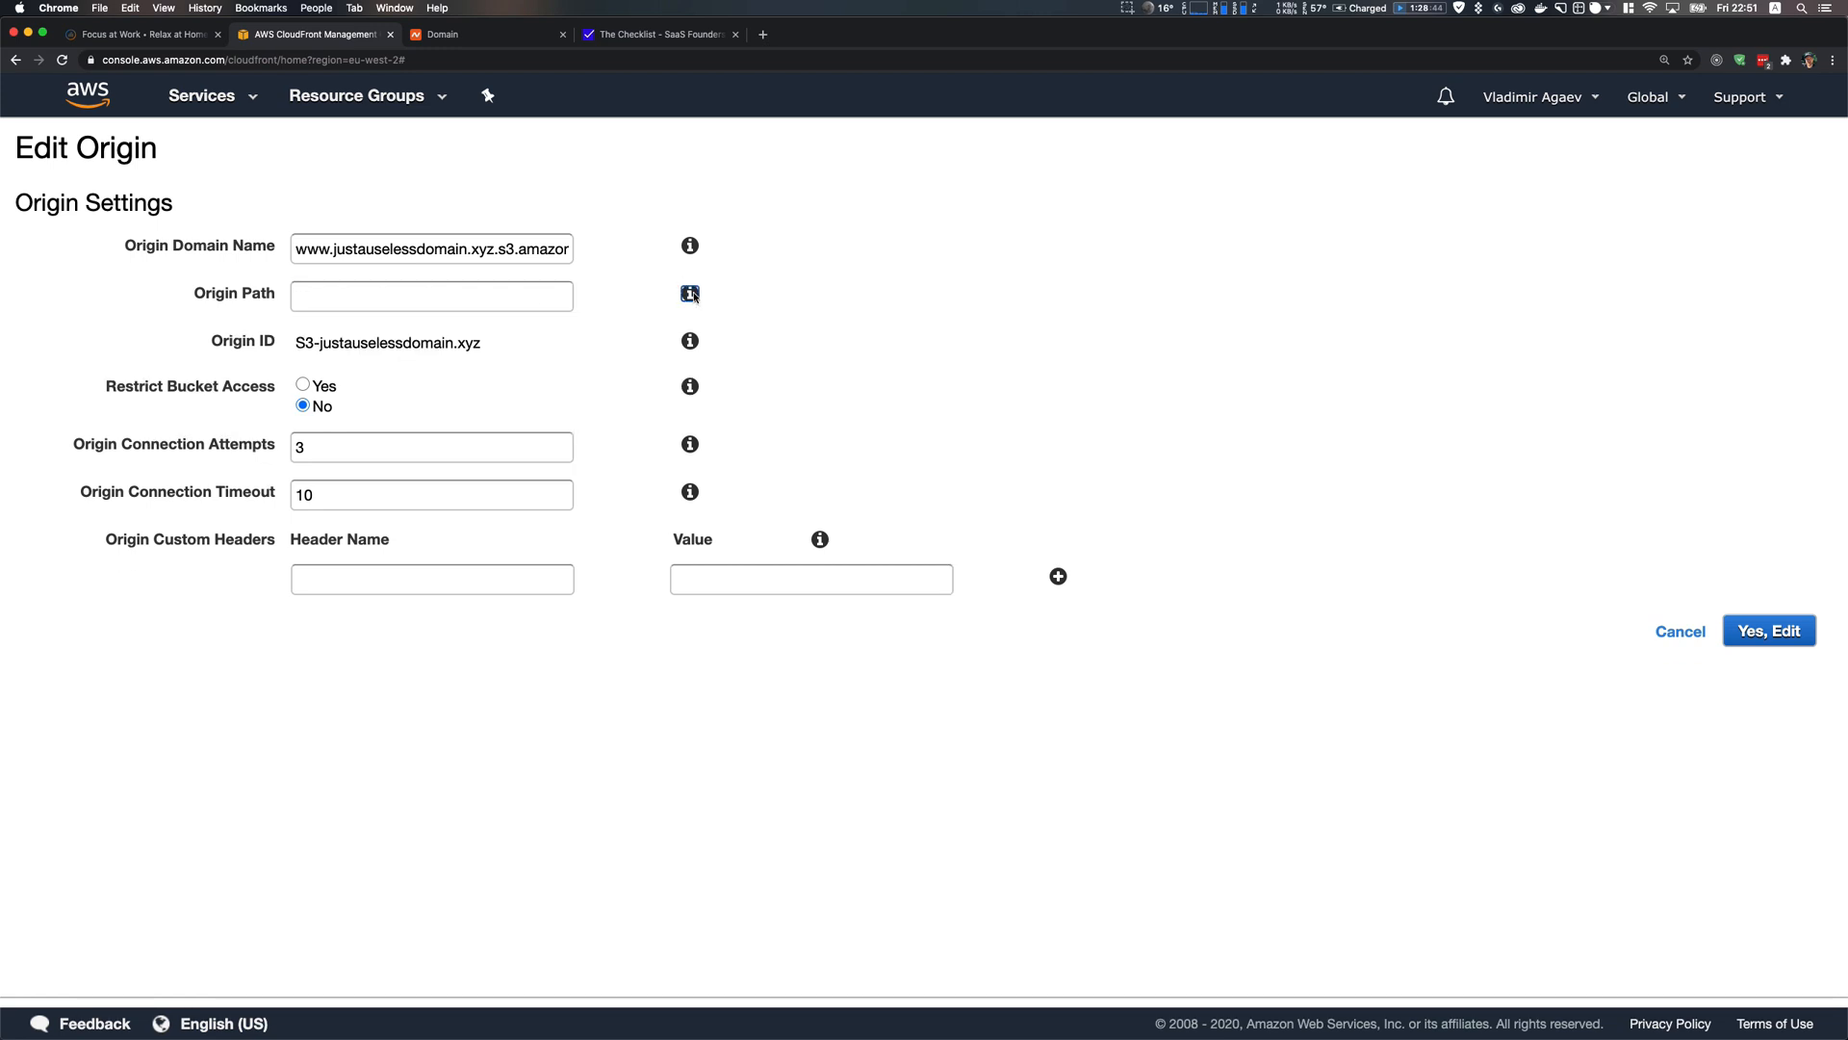
Restrict bucket access with the existing identity access-identity-justauselessdomain.xyz.s3.amazonaws.com, let CloudFront update the bucket policy, and save the origin
{"action": "left_click", "coordinate": [304, 384]}
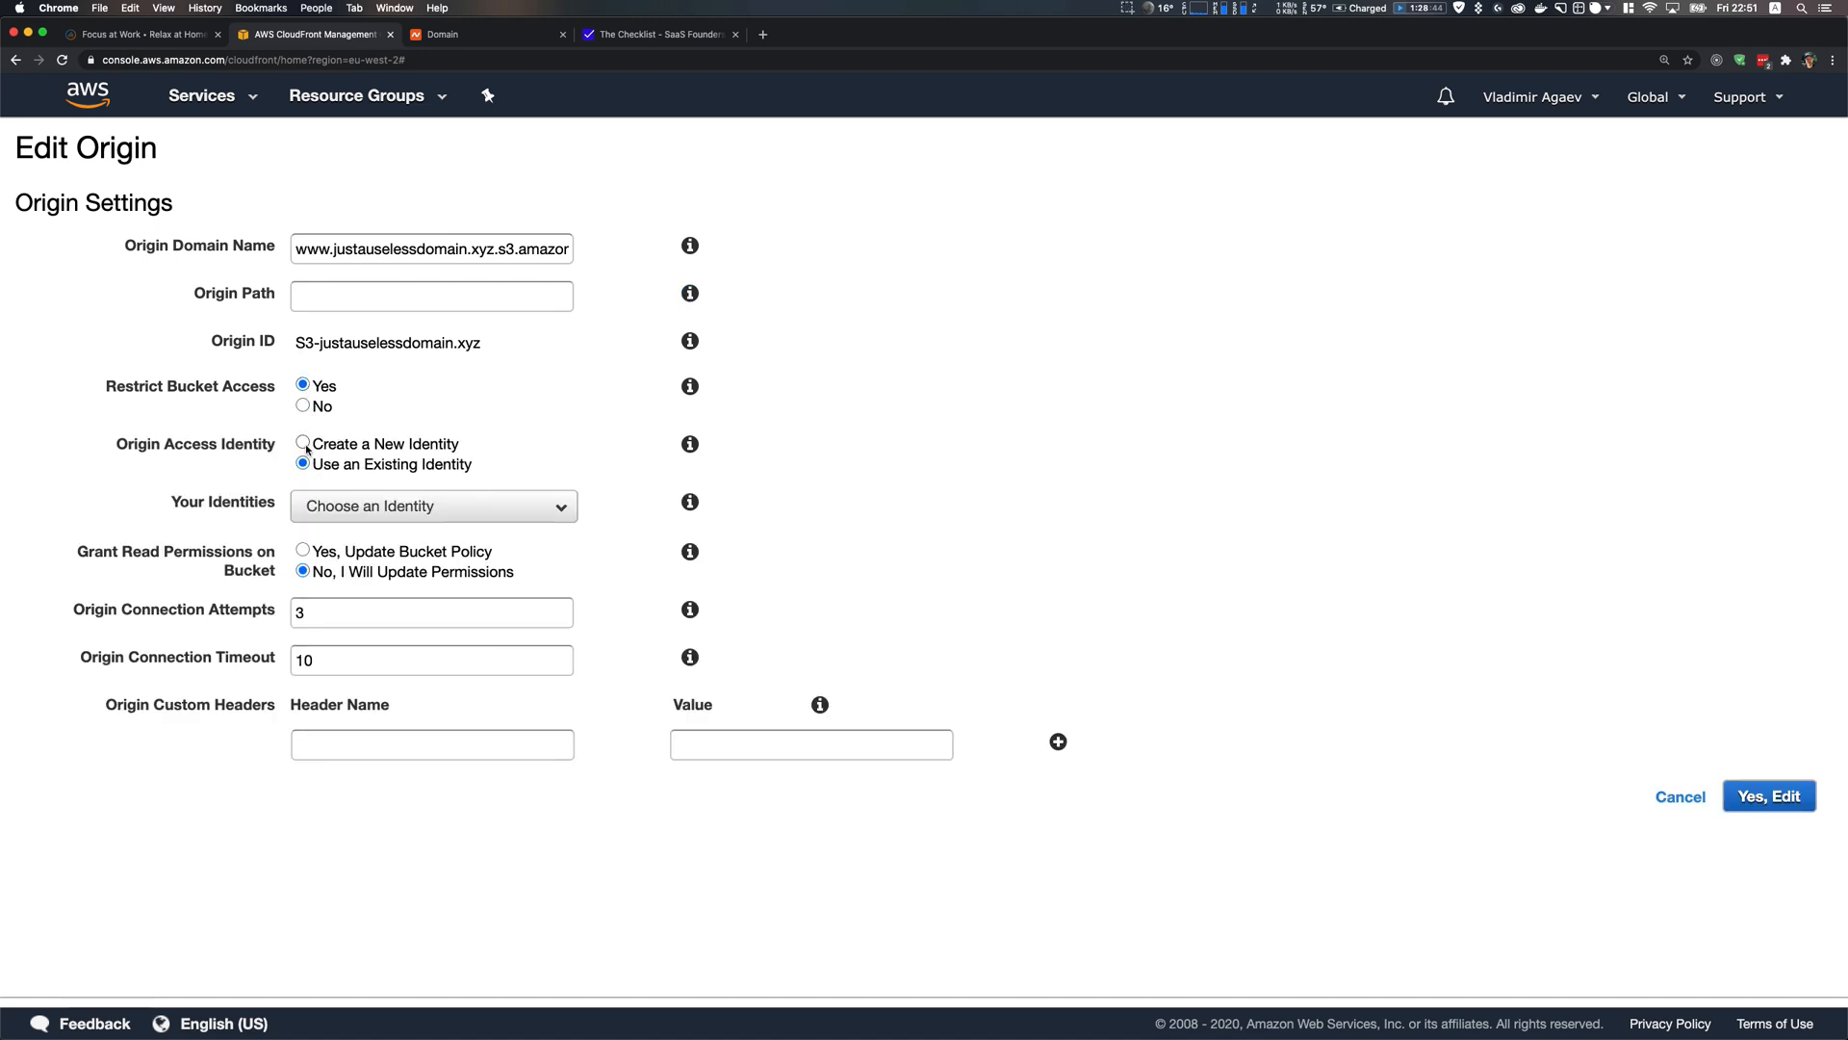
{"action": "left_click", "coordinate": [464, 506]}
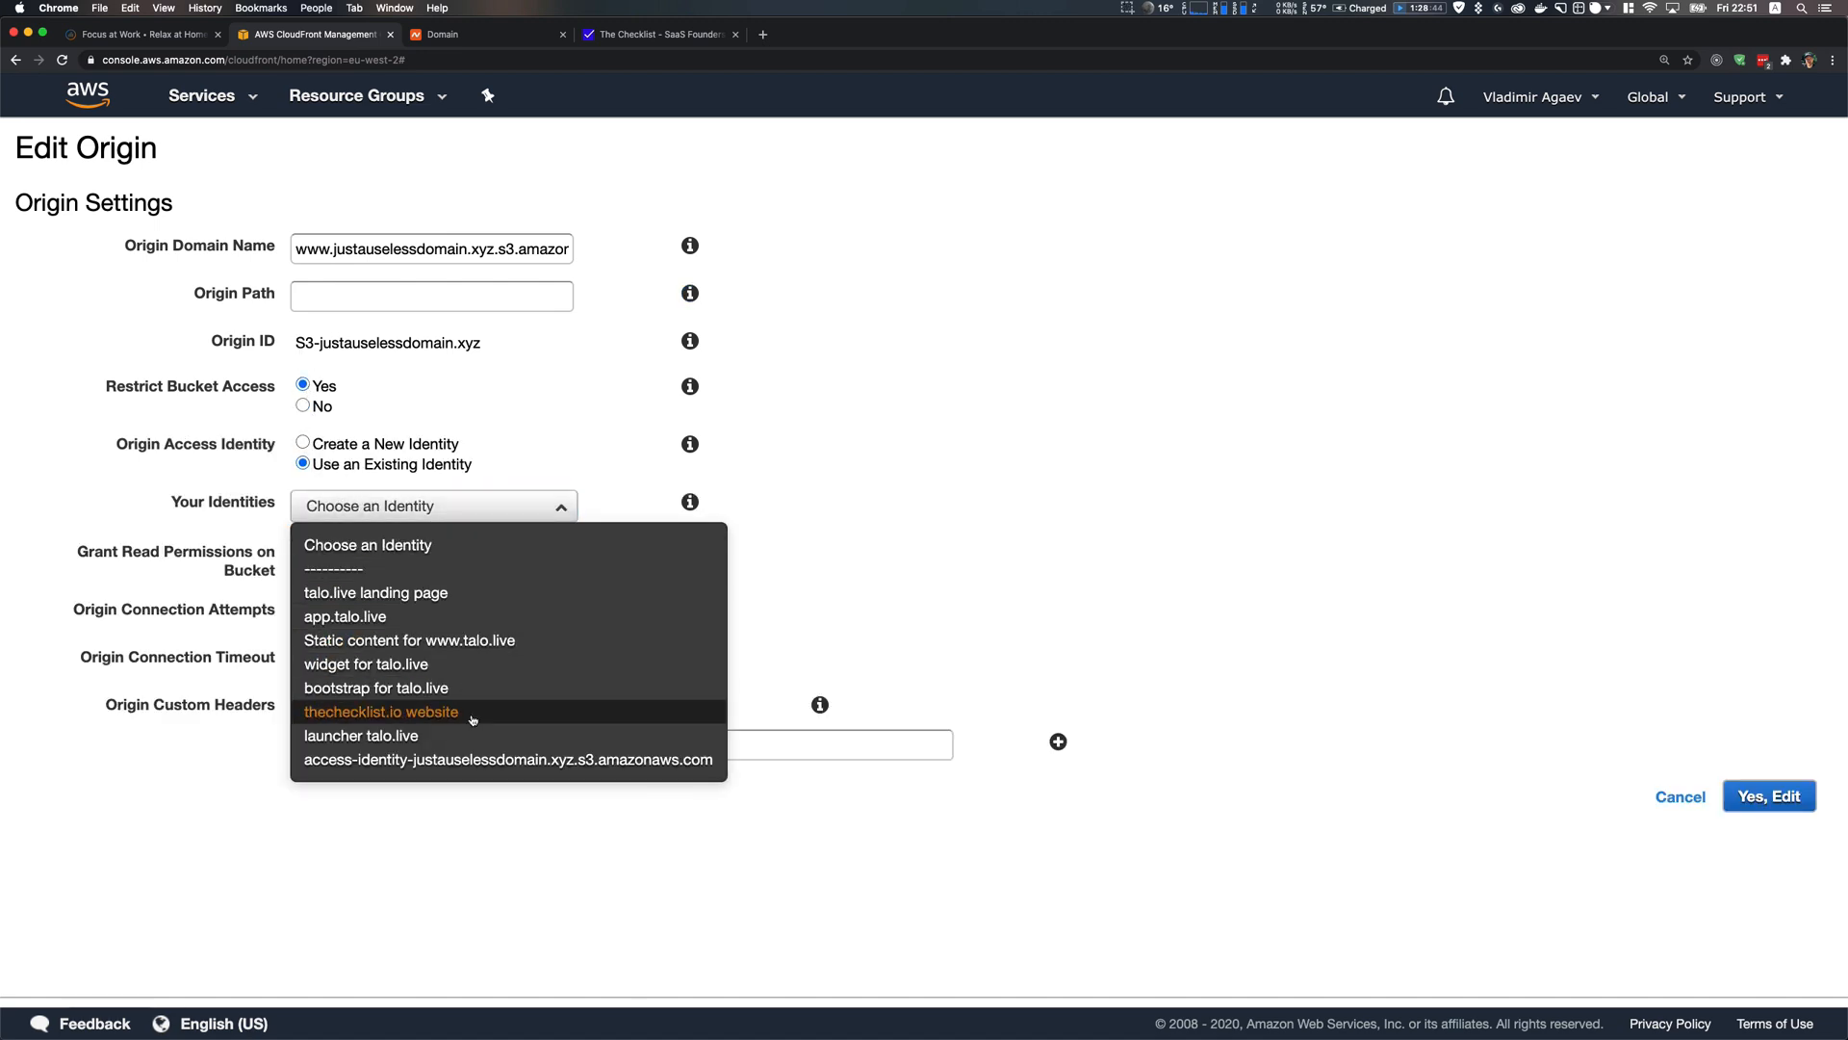
{"action": "left_click", "coordinate": [457, 759]}
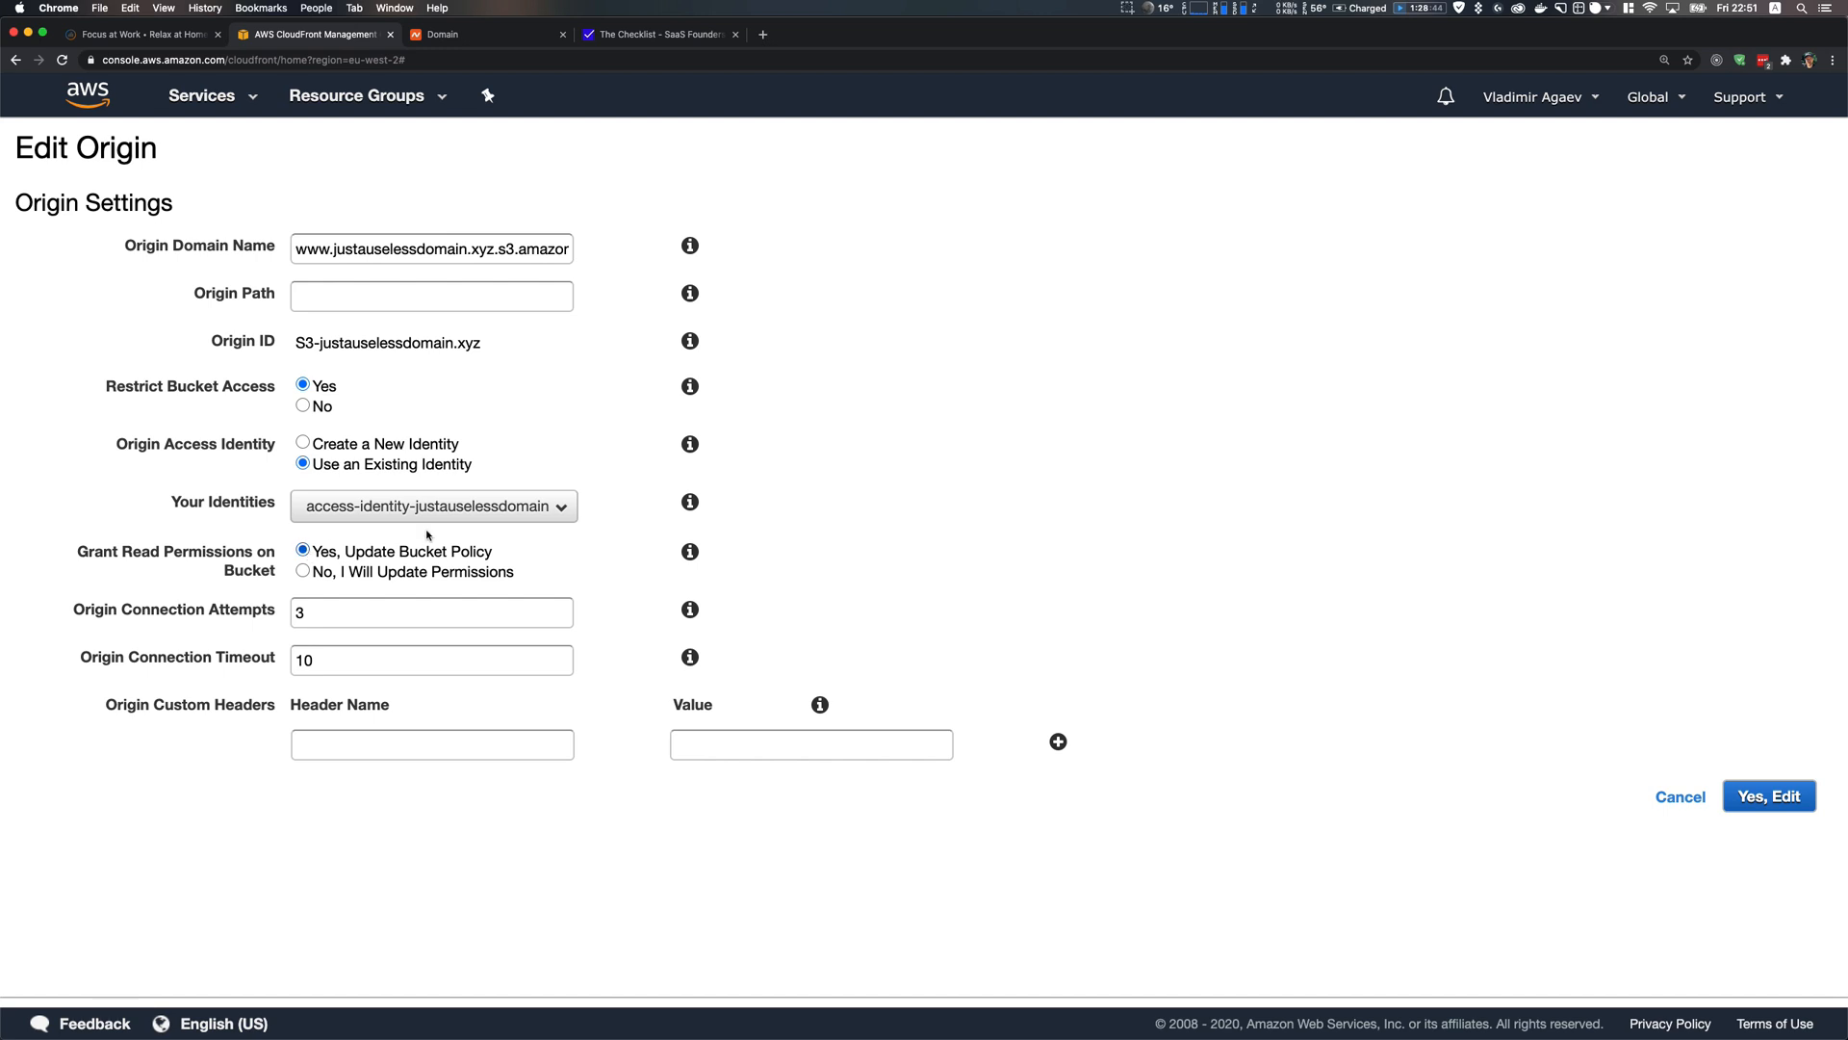
{"action": "left_click", "coordinate": [1738, 794]}
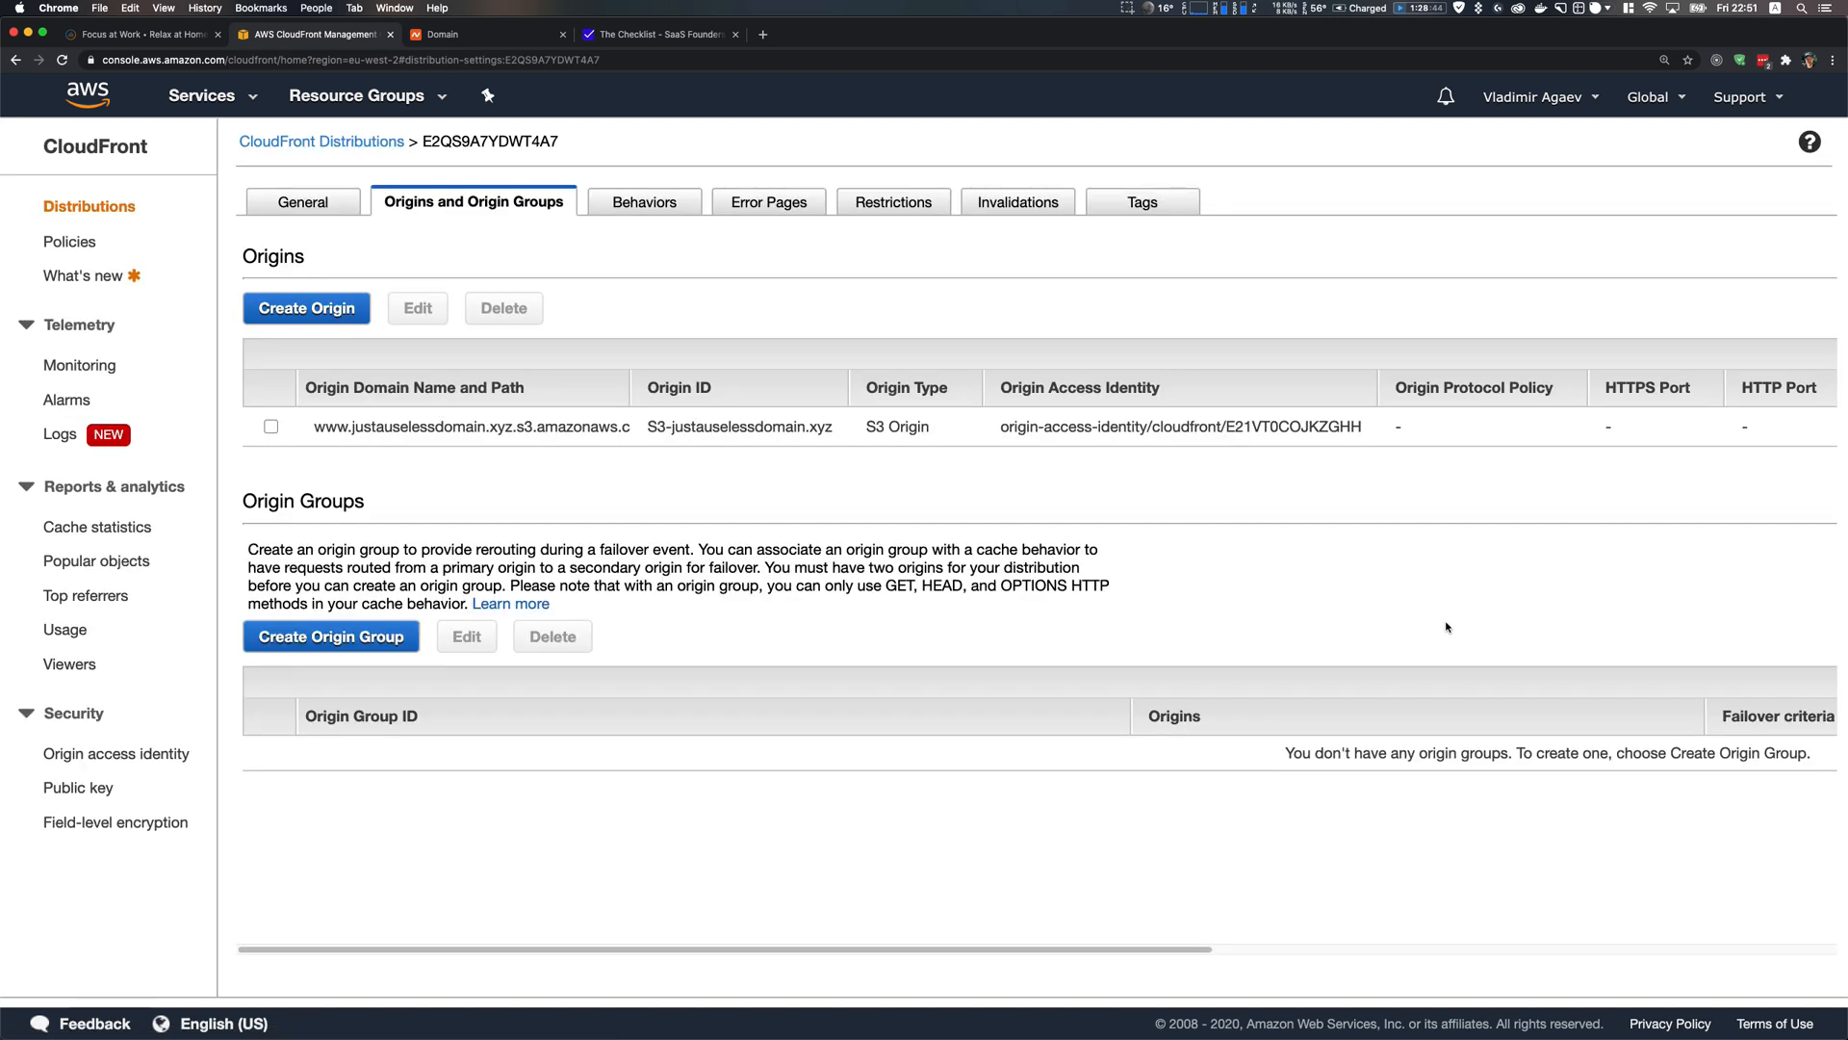
Return to the CloudFront distributions list to check the deployment status, and open the S3 console
{"action": "left_click", "coordinate": [114, 207]}
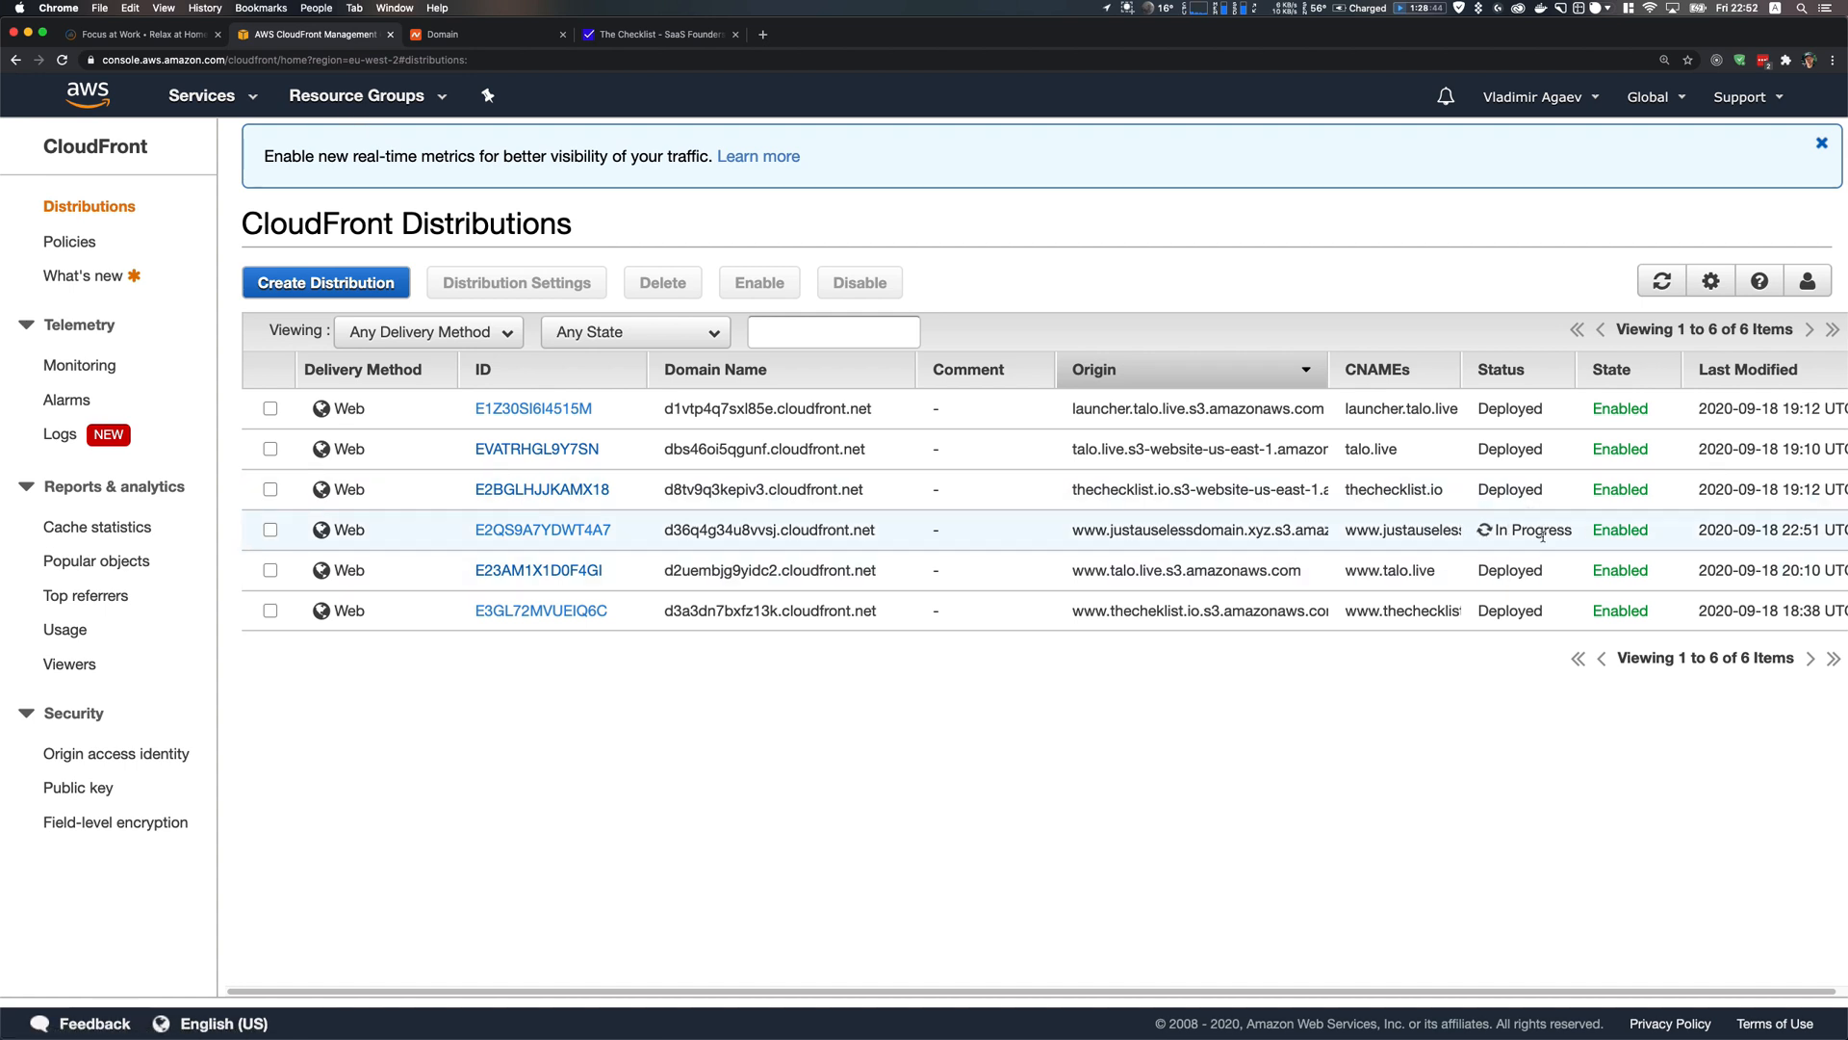
{"action": "left_click", "coordinate": [187, 101]}
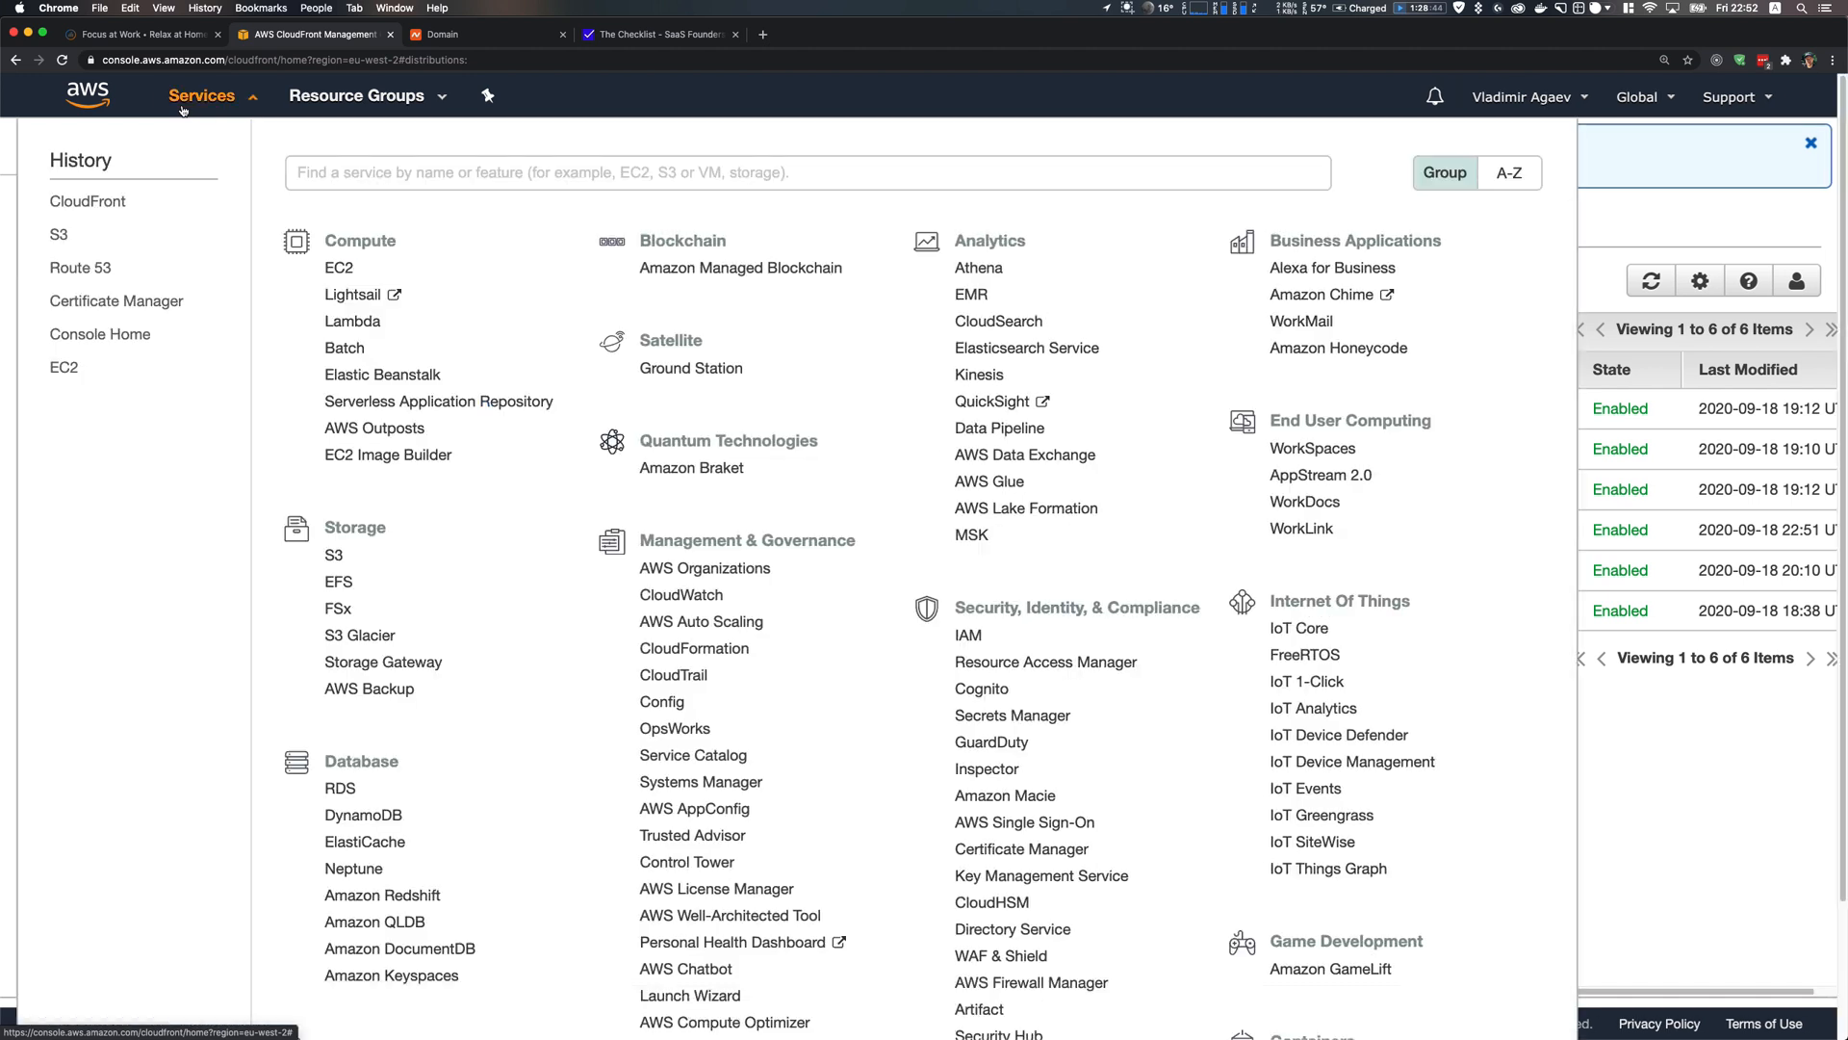
{"action": "type", "text": "s3"}
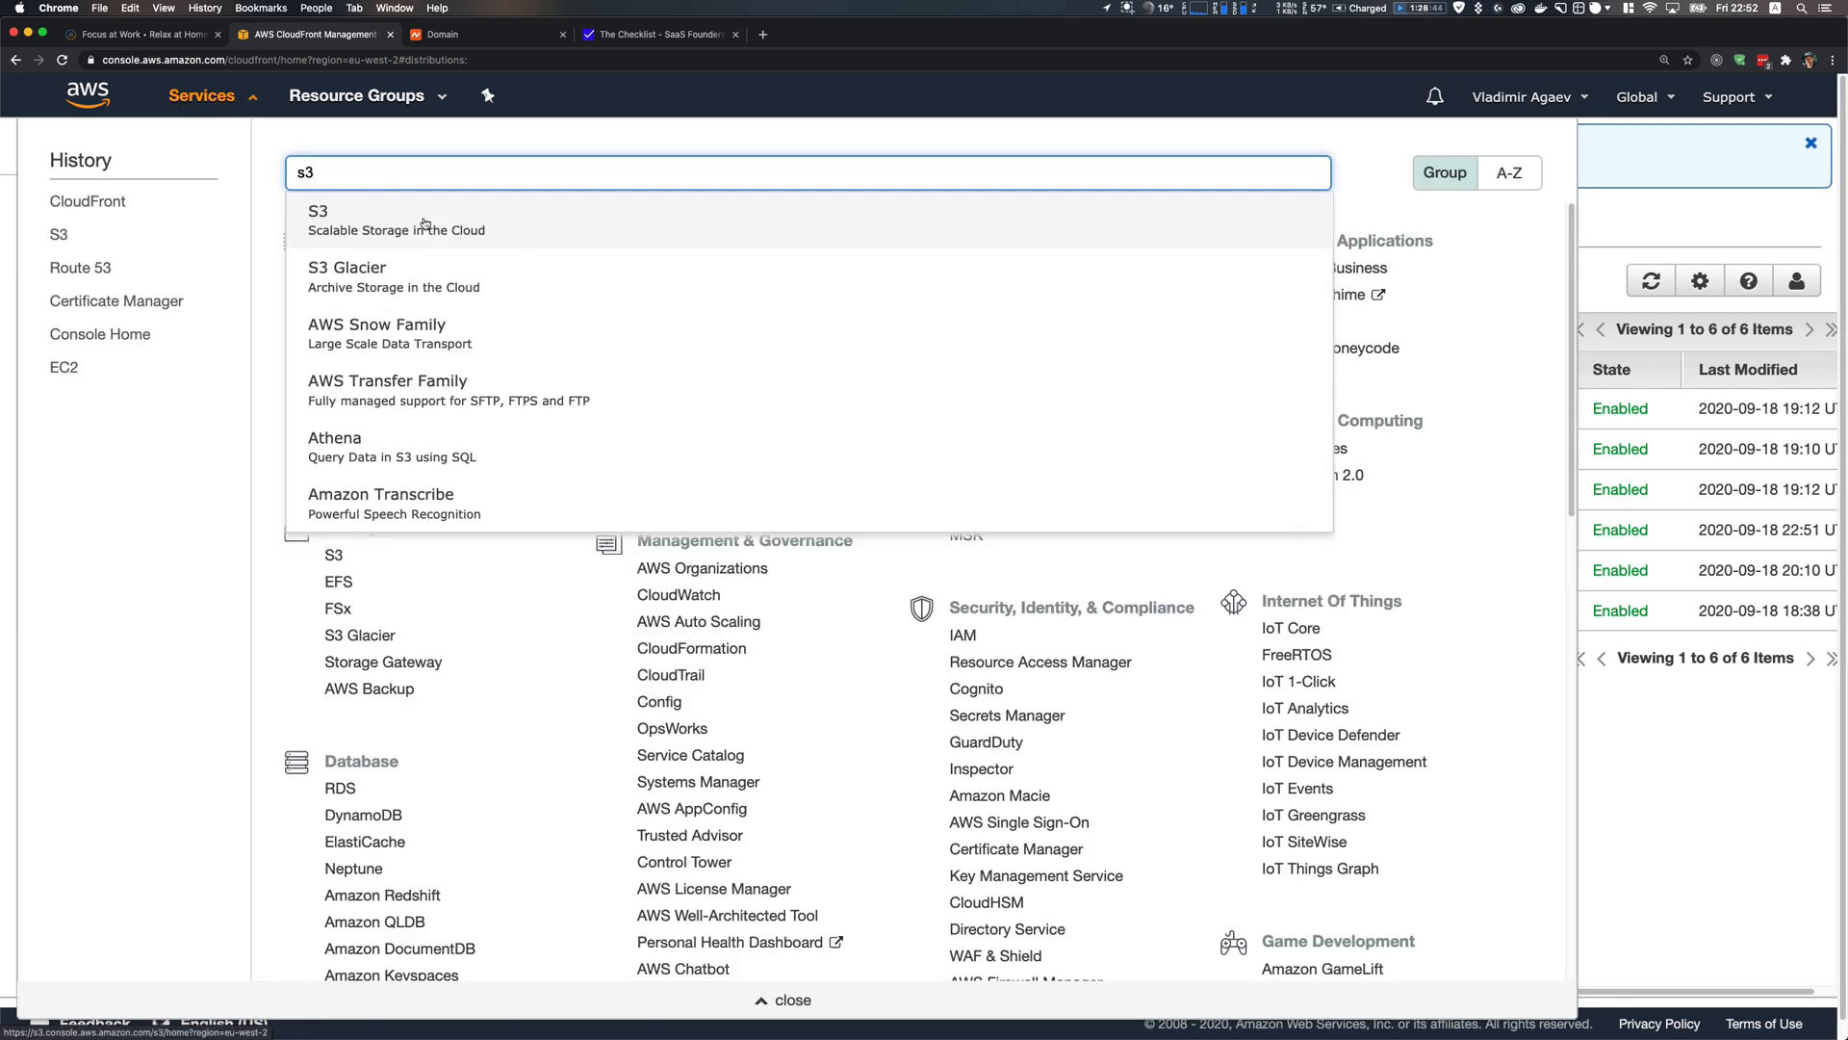
{"action": "left_click", "coordinate": [423, 223]}
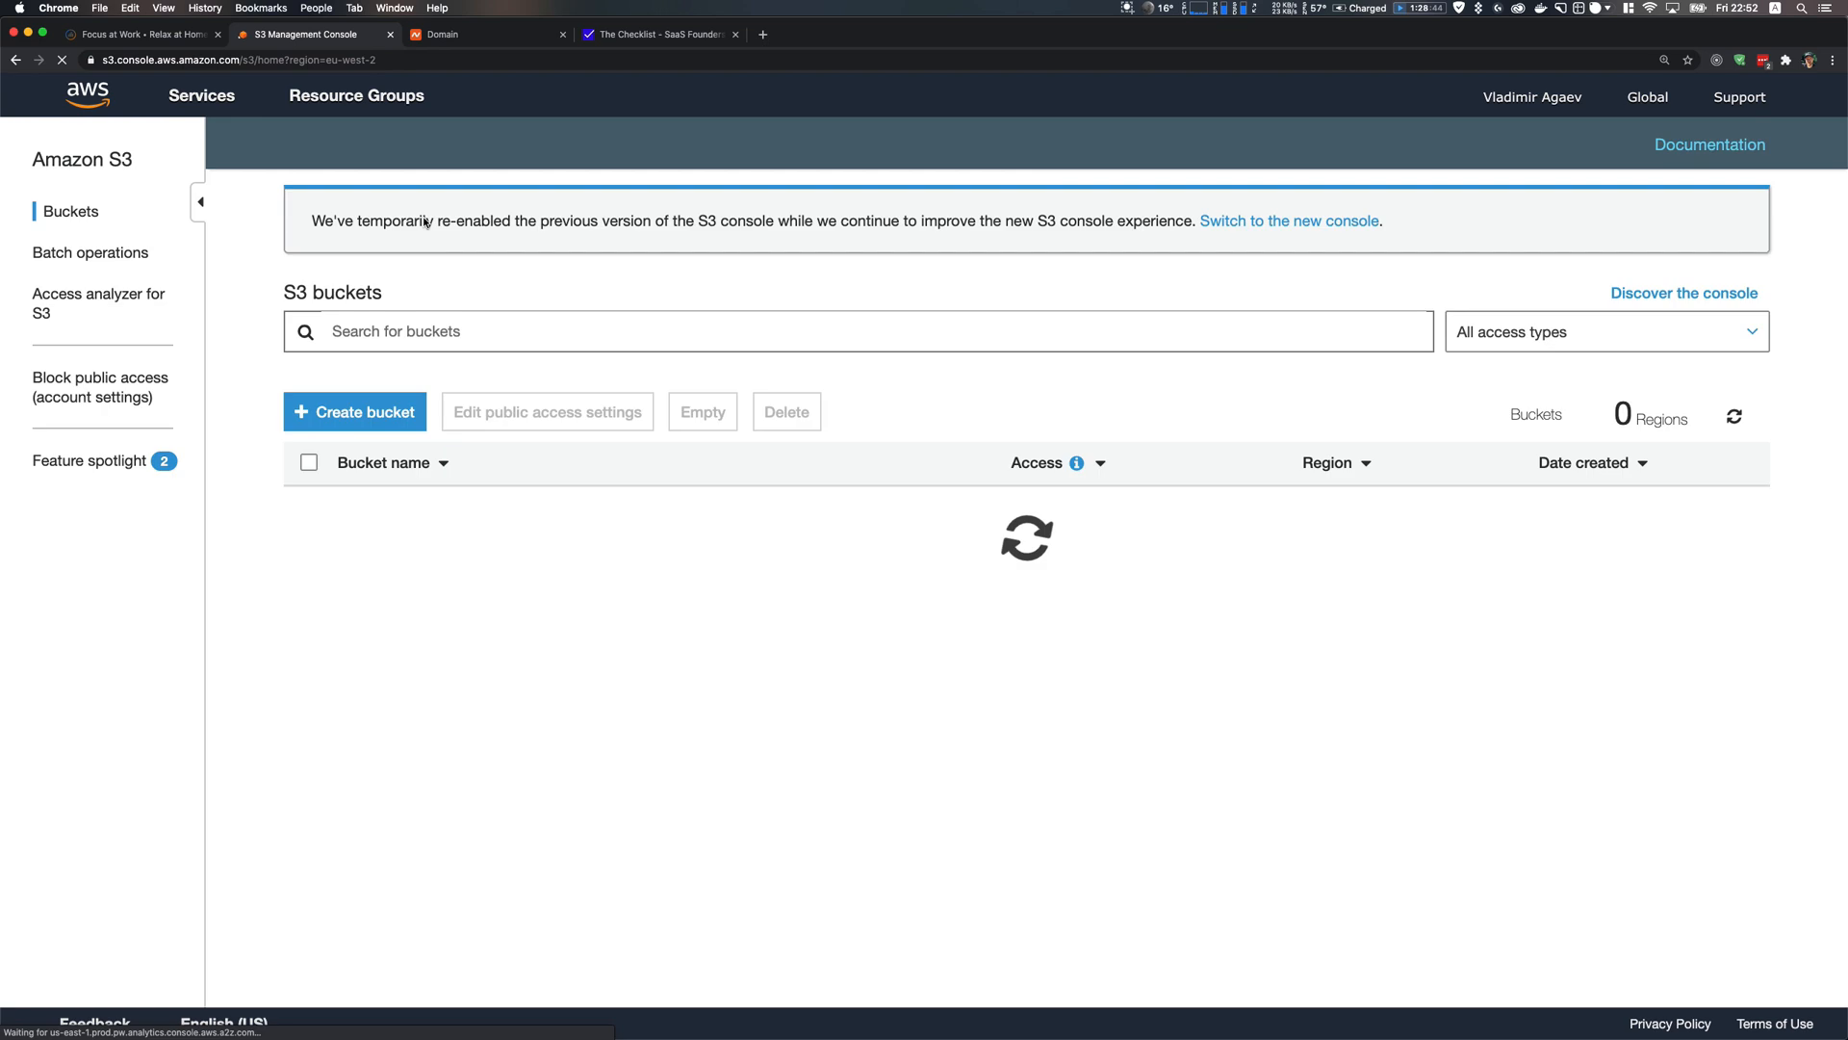
Delete all files and folders from the justauselessdomain.xyz bucket
{"action": "scroll", "coordinate": [369, 476], "scroll_direction": "down", "scroll_amount": 1}
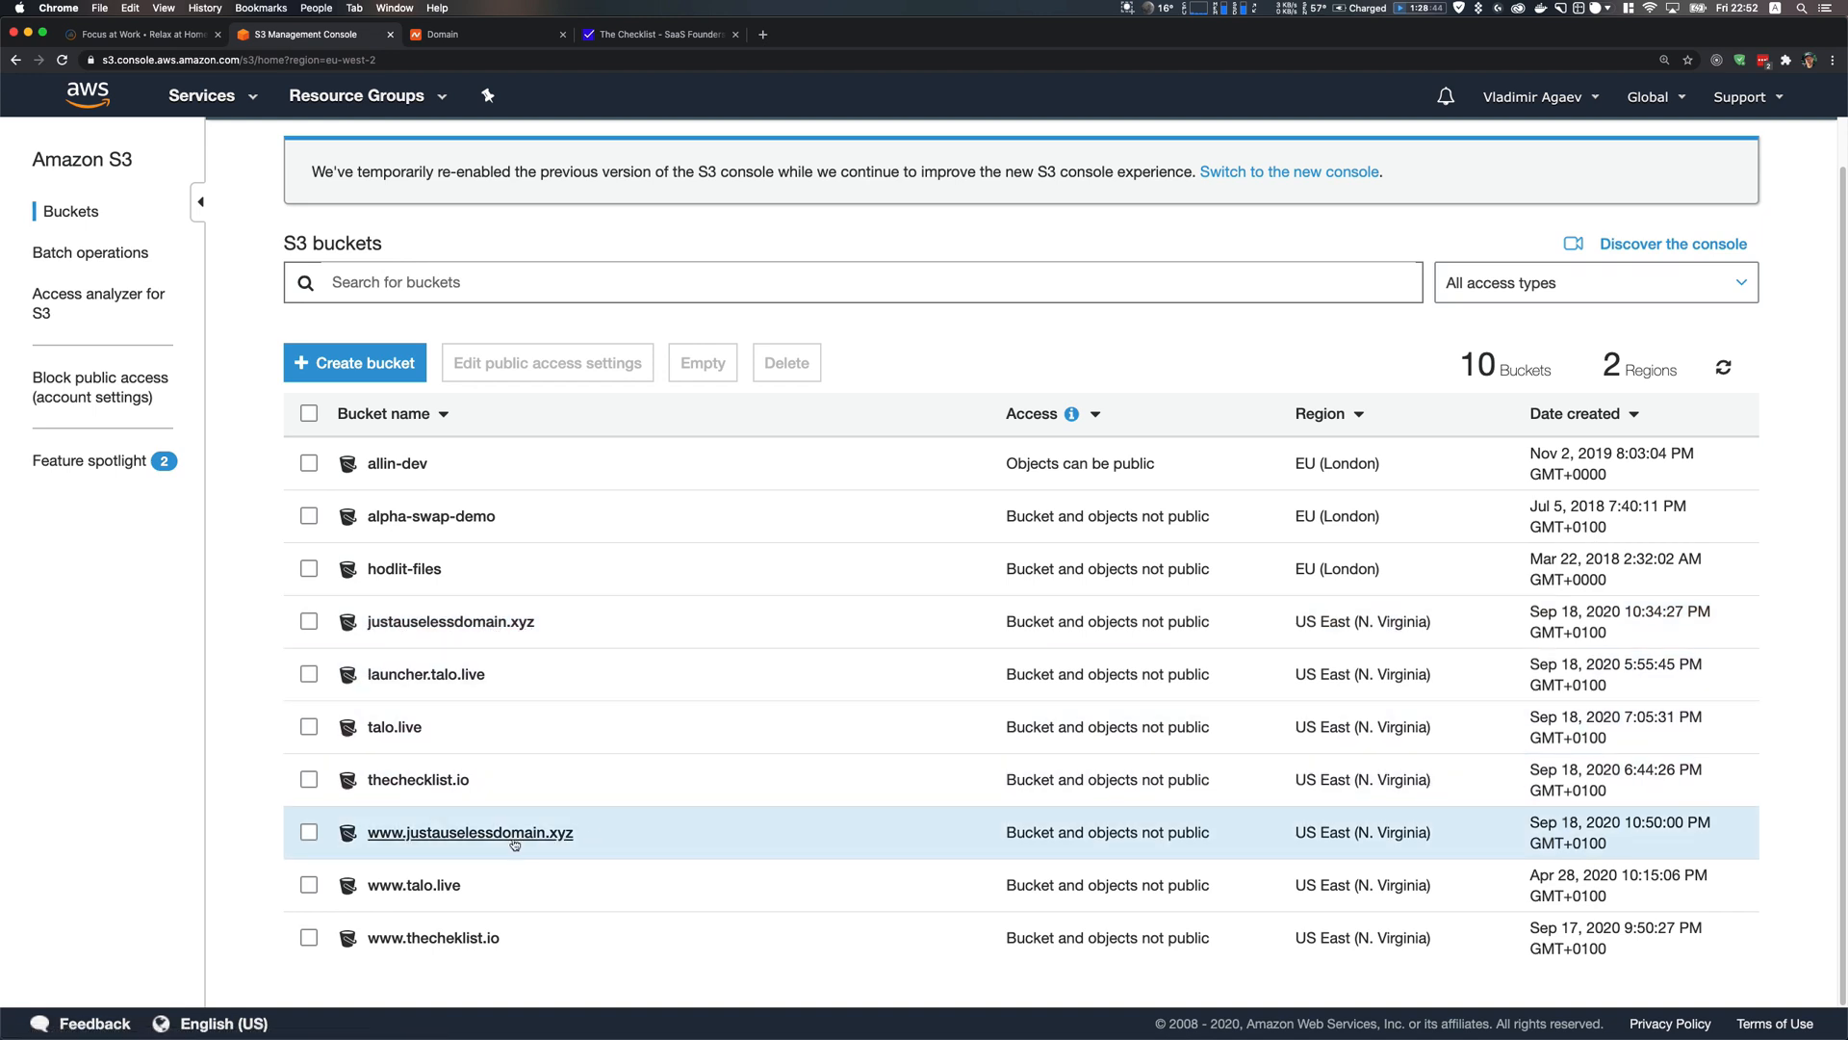
{"action": "left_click", "coordinate": [502, 630]}
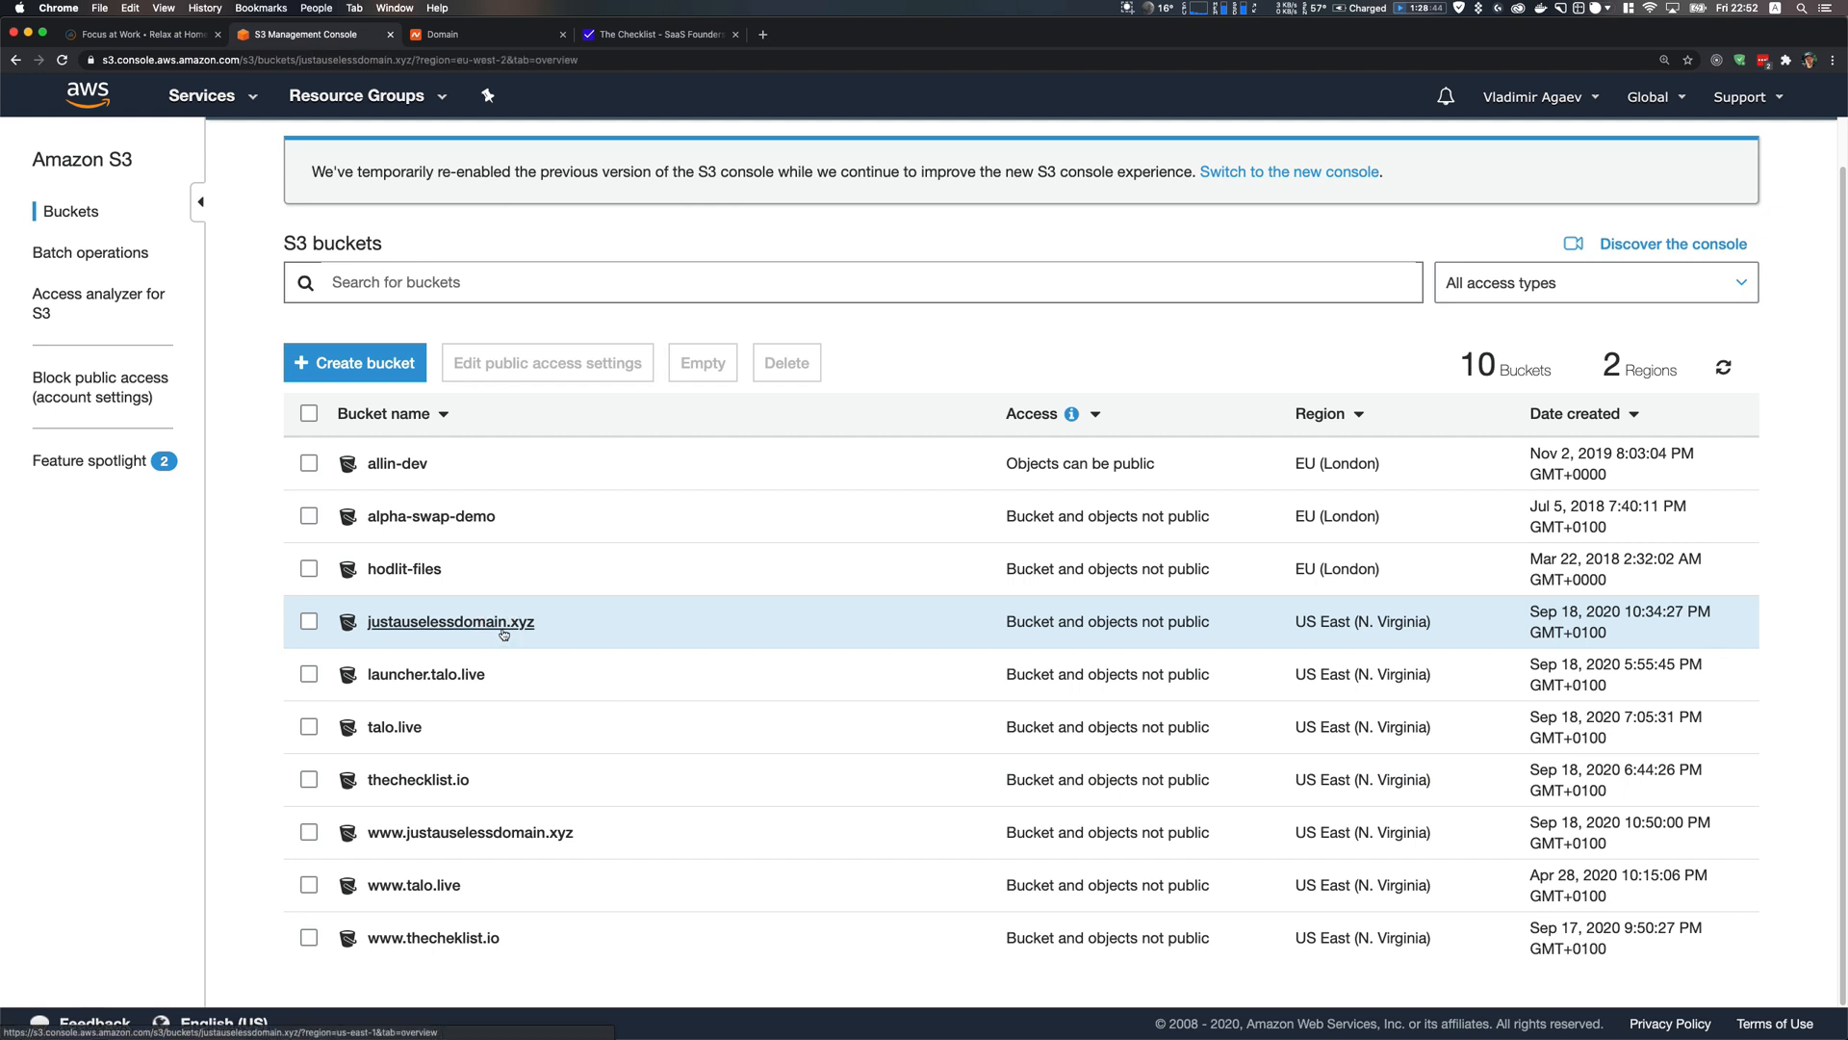
{"action": "left_click", "coordinate": [115, 527]}
{"action": "left_click", "coordinate": [527, 443]}
{"action": "left_click", "coordinate": [561, 844]}
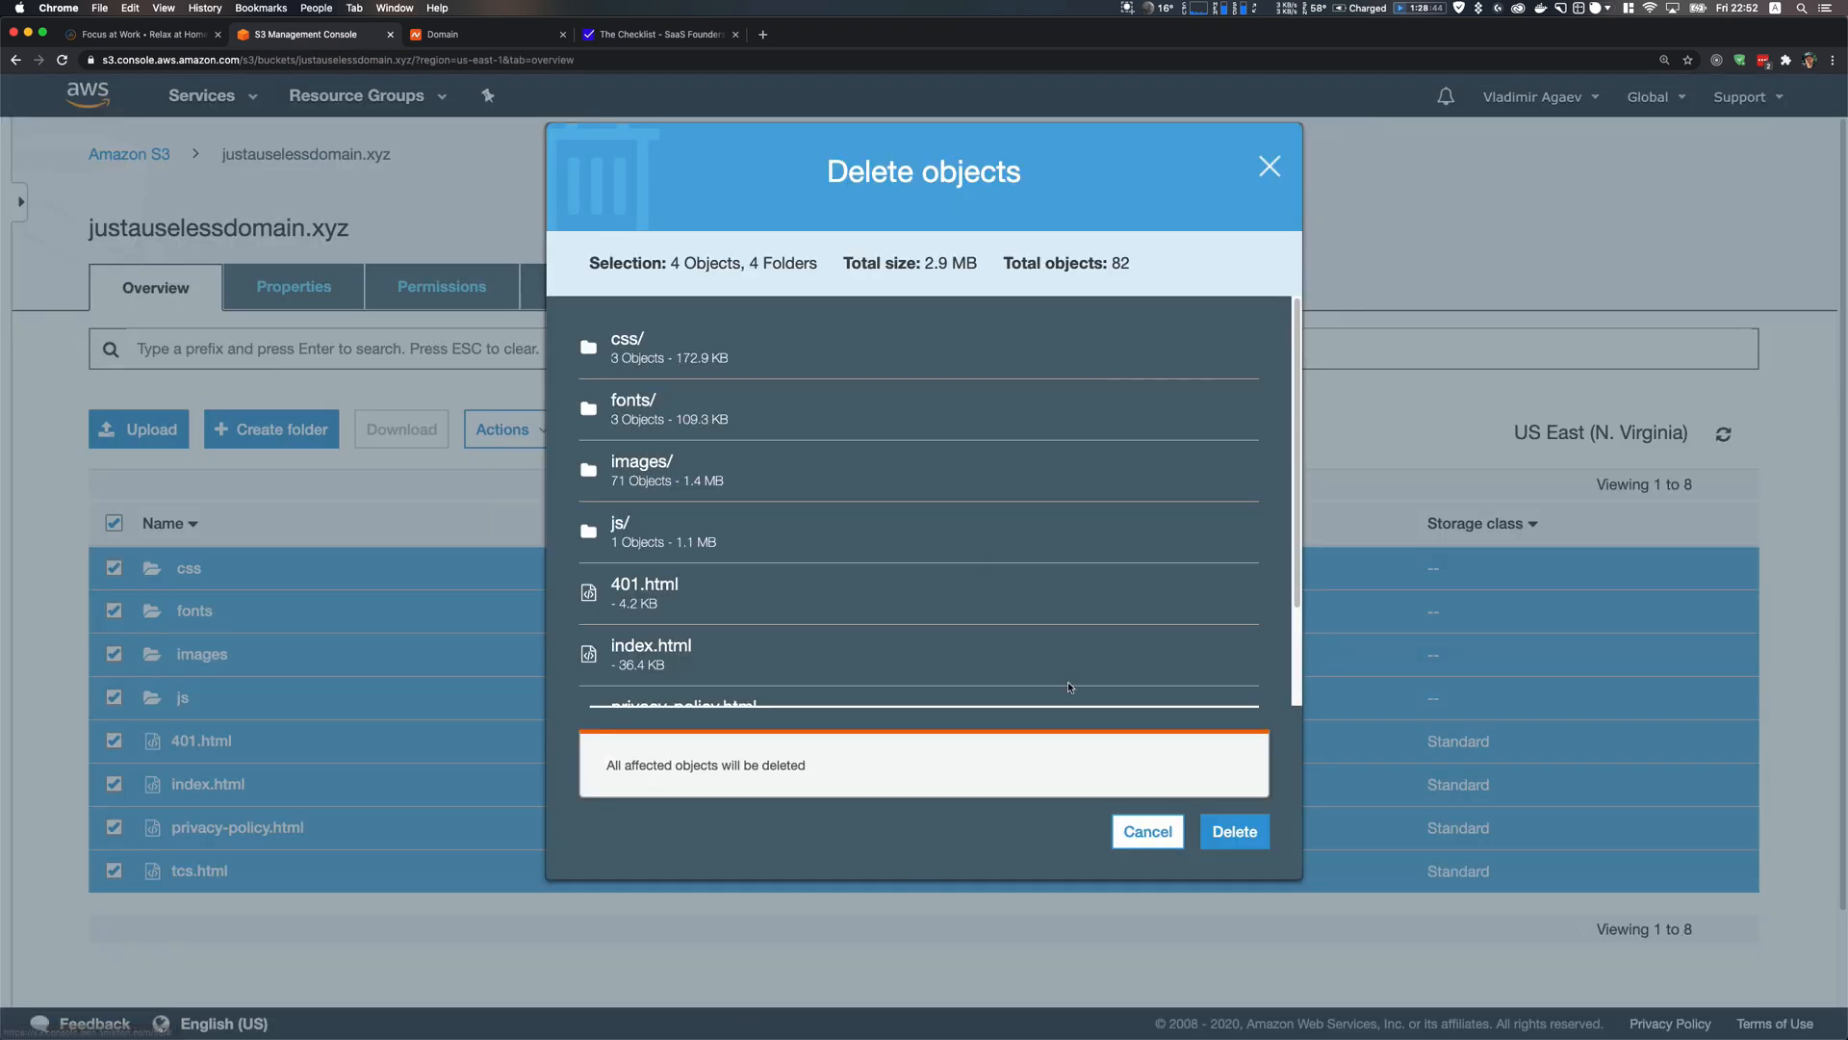
{"action": "left_click", "coordinate": [1236, 830]}
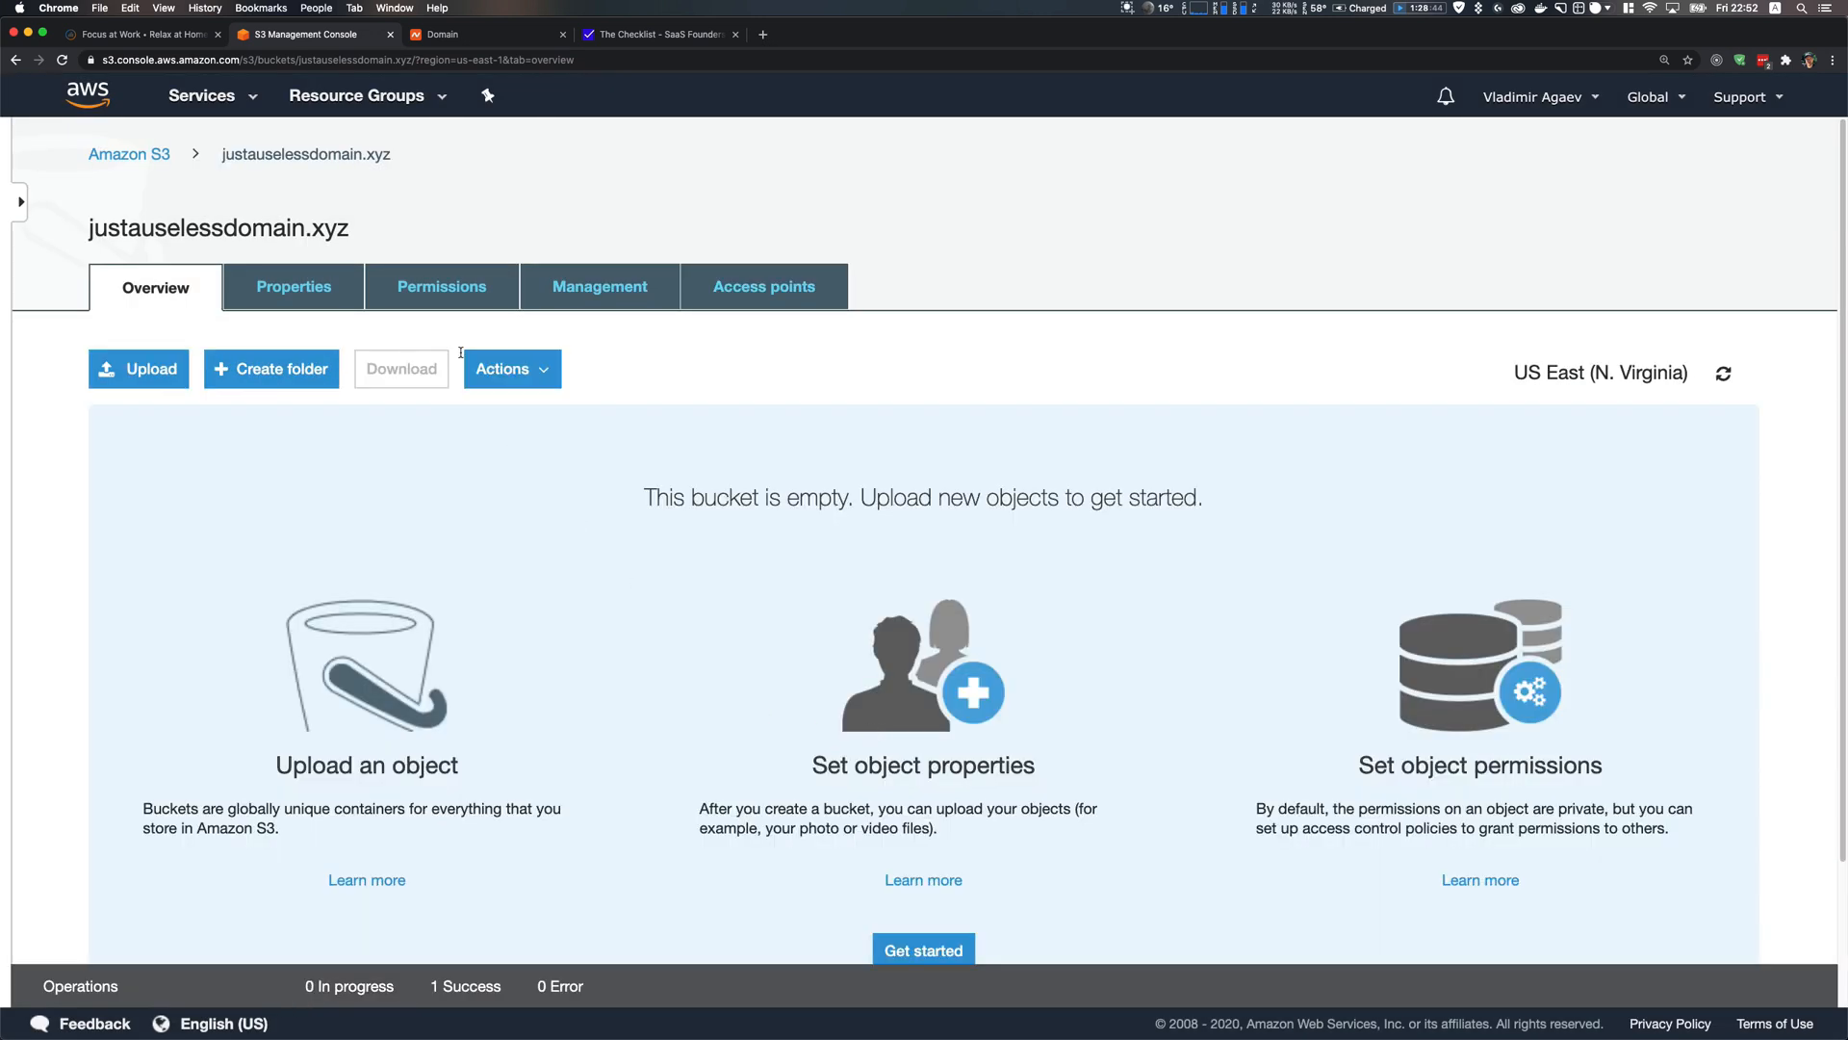
Open the static website hosting settings of the justauselessdomain.xyz bucket and choose to redirect requests
{"action": "left_click", "coordinate": [443, 306]}
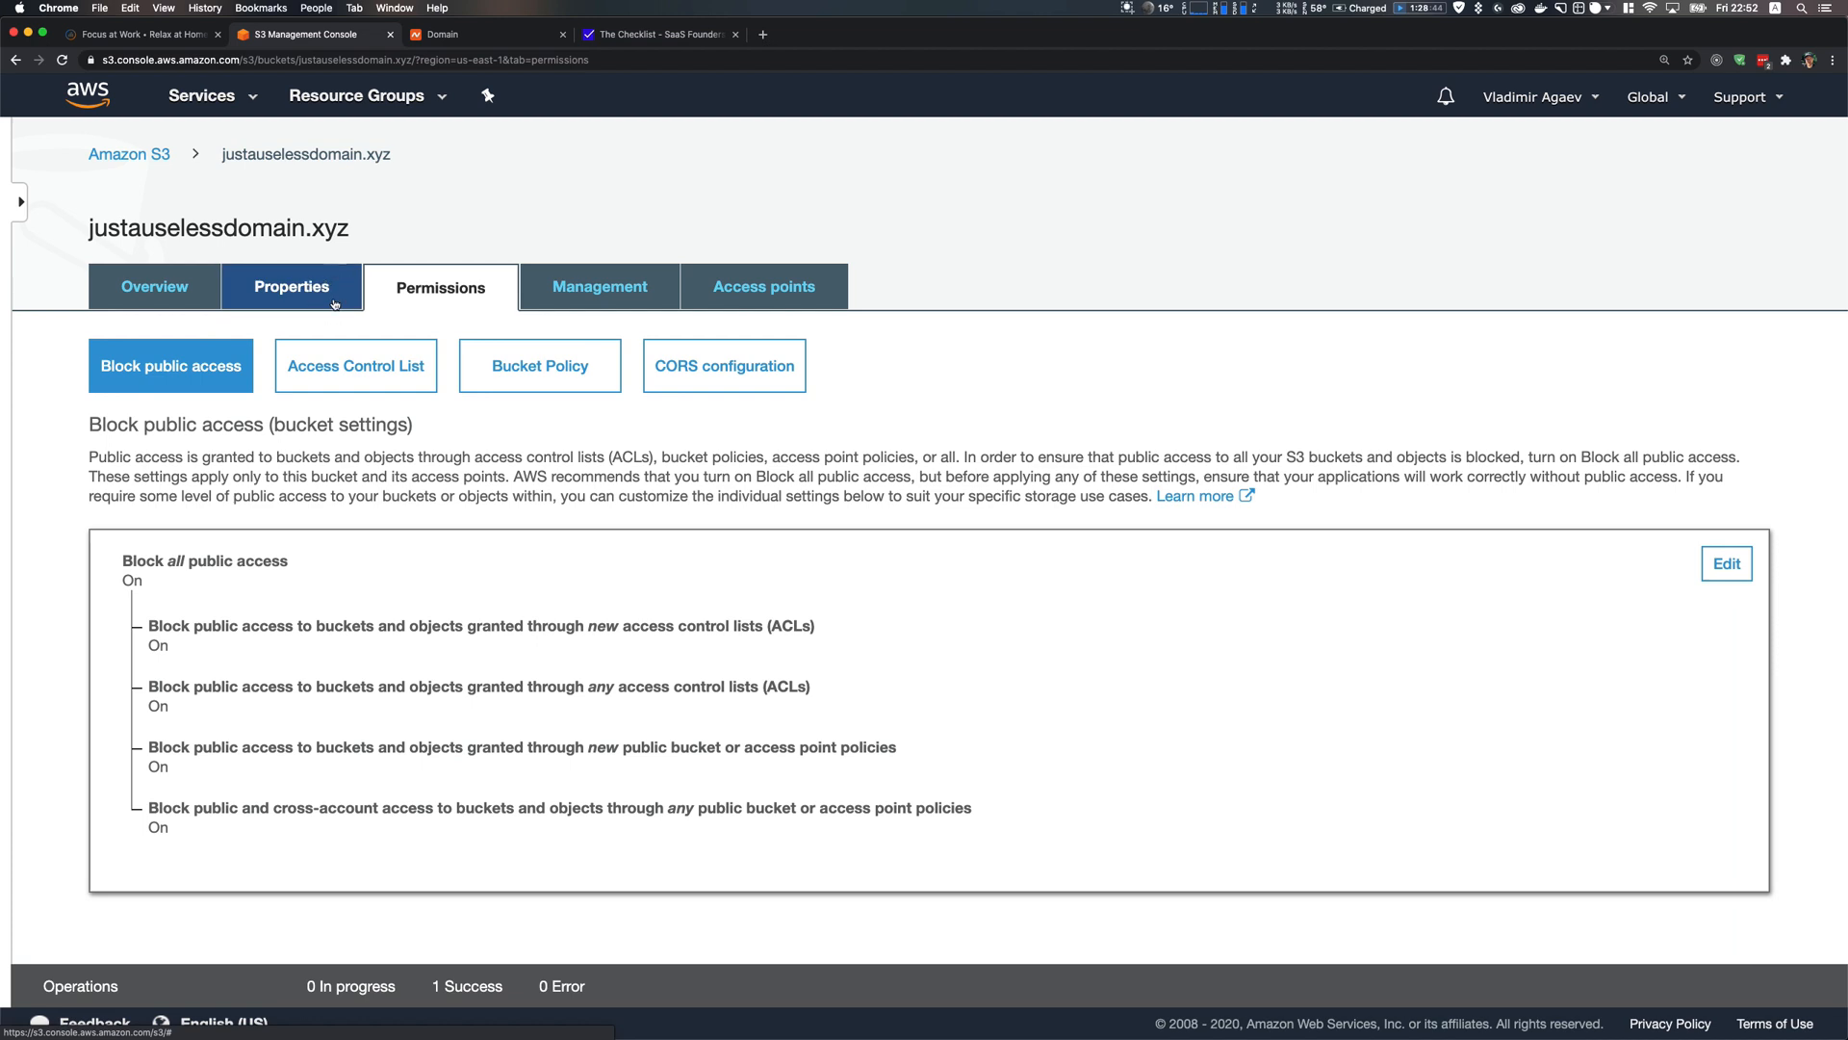
{"action": "left_click", "coordinate": [334, 303]}
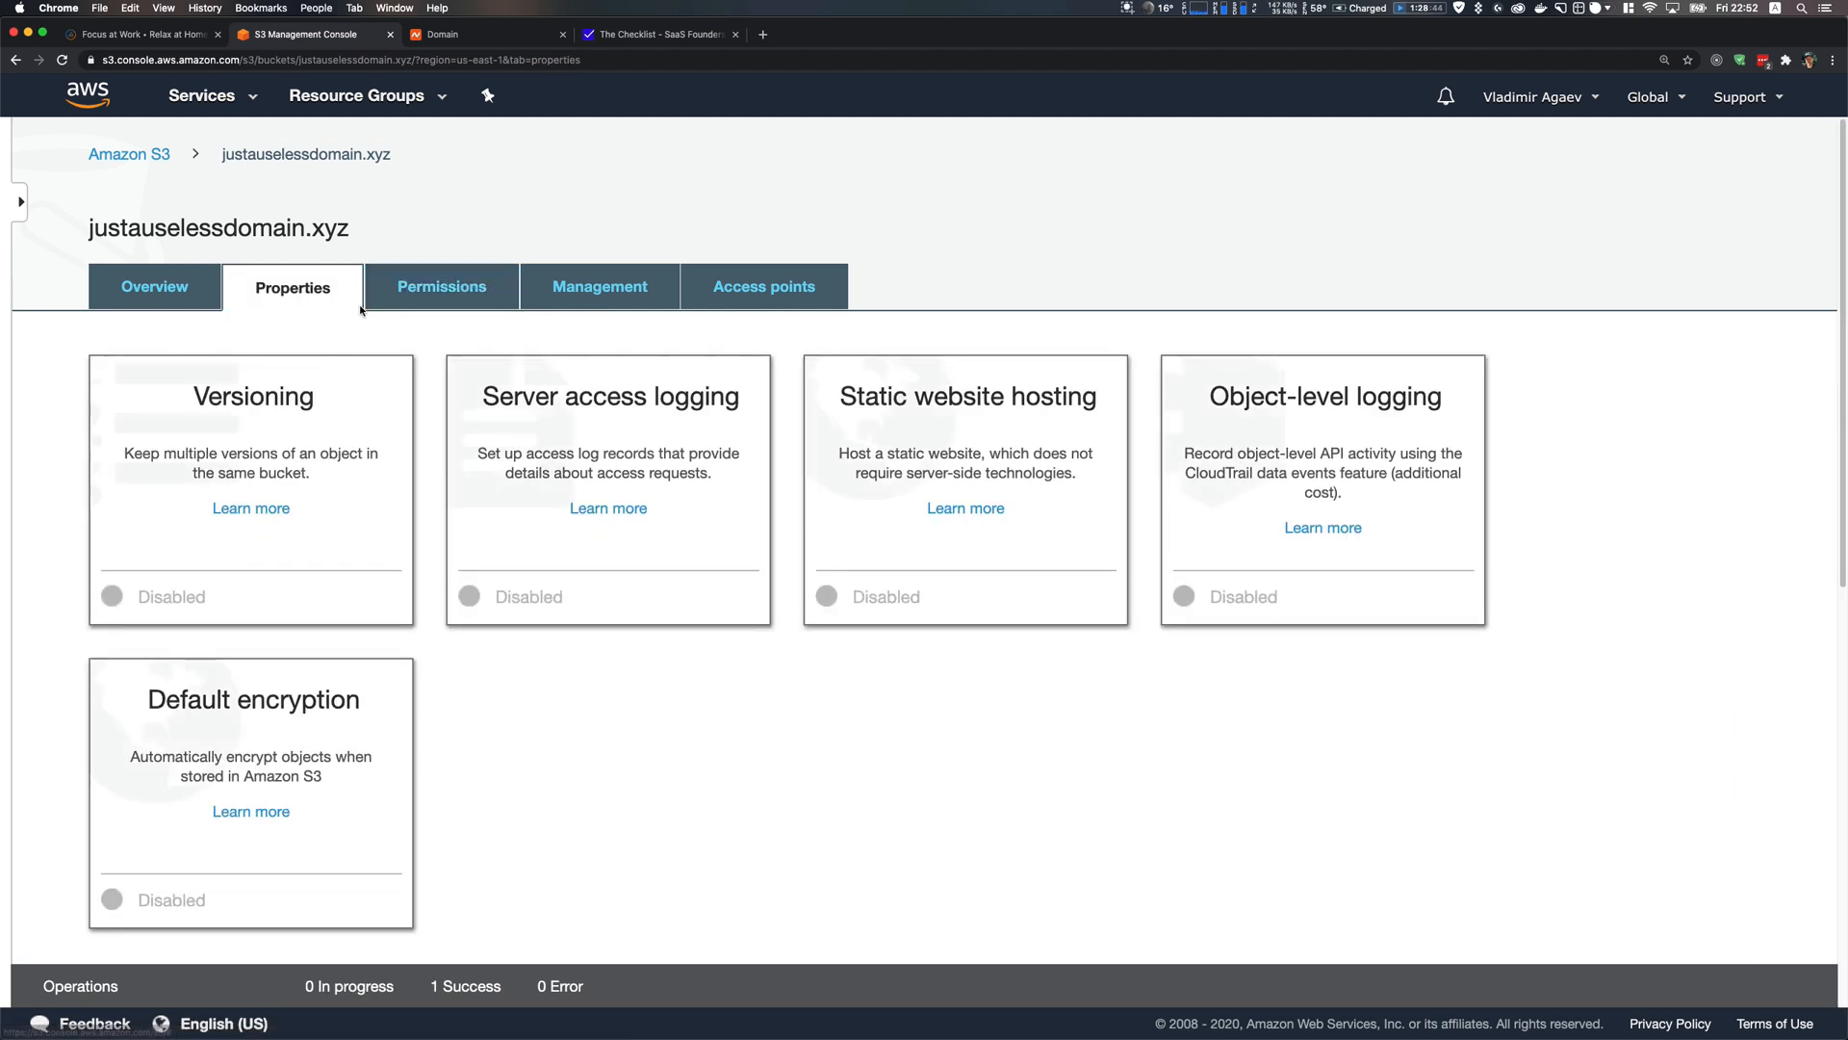
{"action": "left_click", "coordinate": [992, 409]}
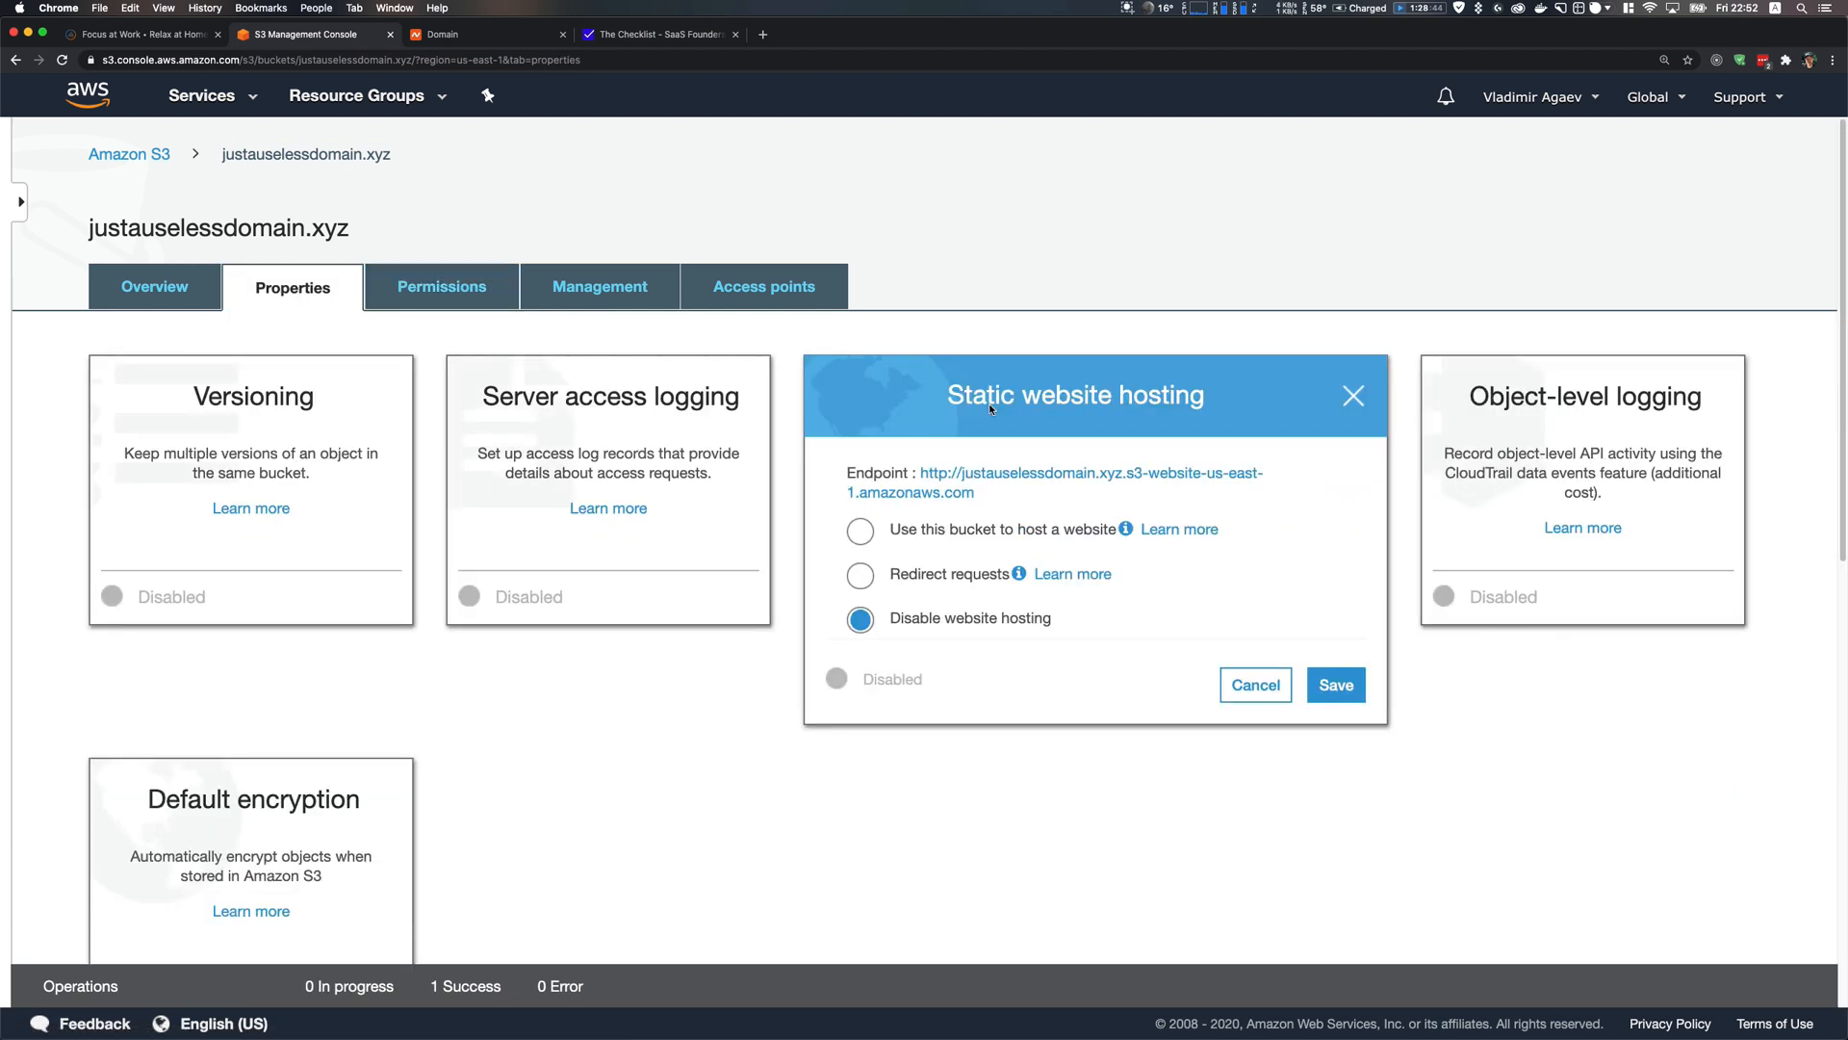
{"action": "left_click", "coordinate": [860, 576]}
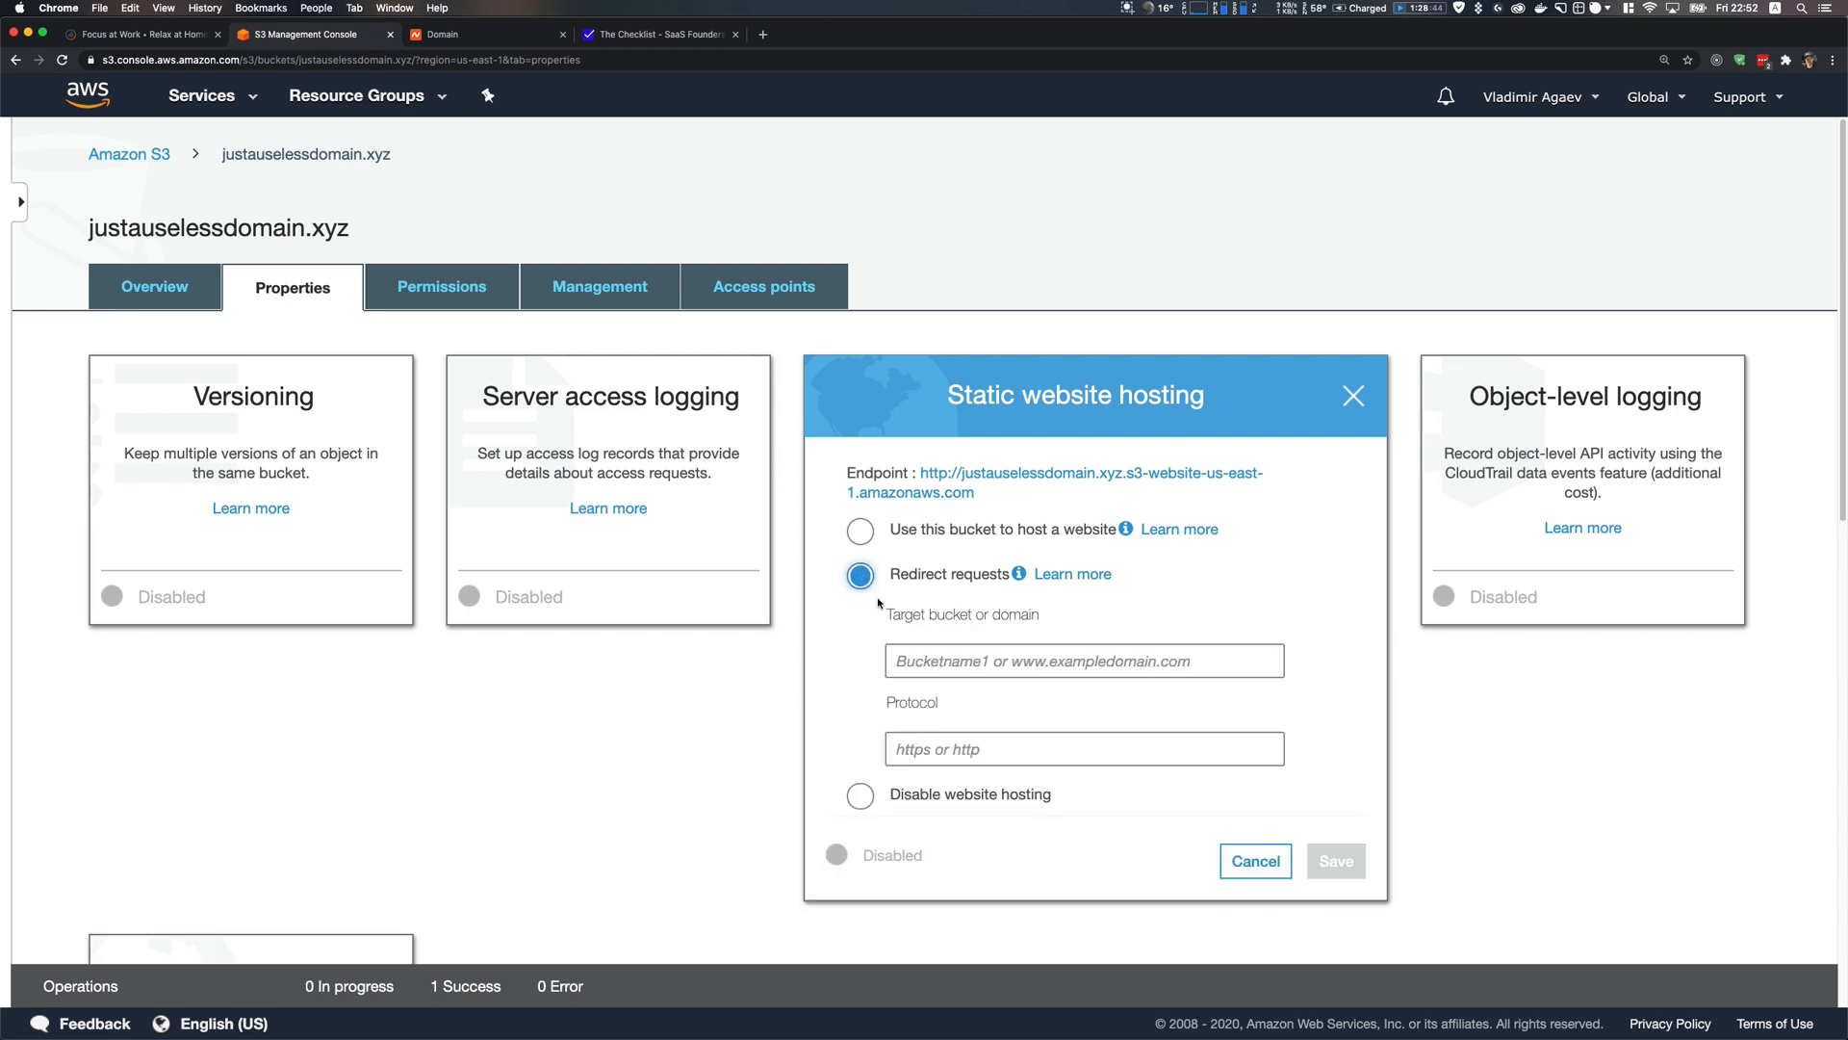
{"action": "left_click", "coordinate": [474, 35]}
{"action": "left_click_drag", "start_coordinate": [771, 343], "coordinate": [471, 343]}
{"action": "key", "text": "super+c"}
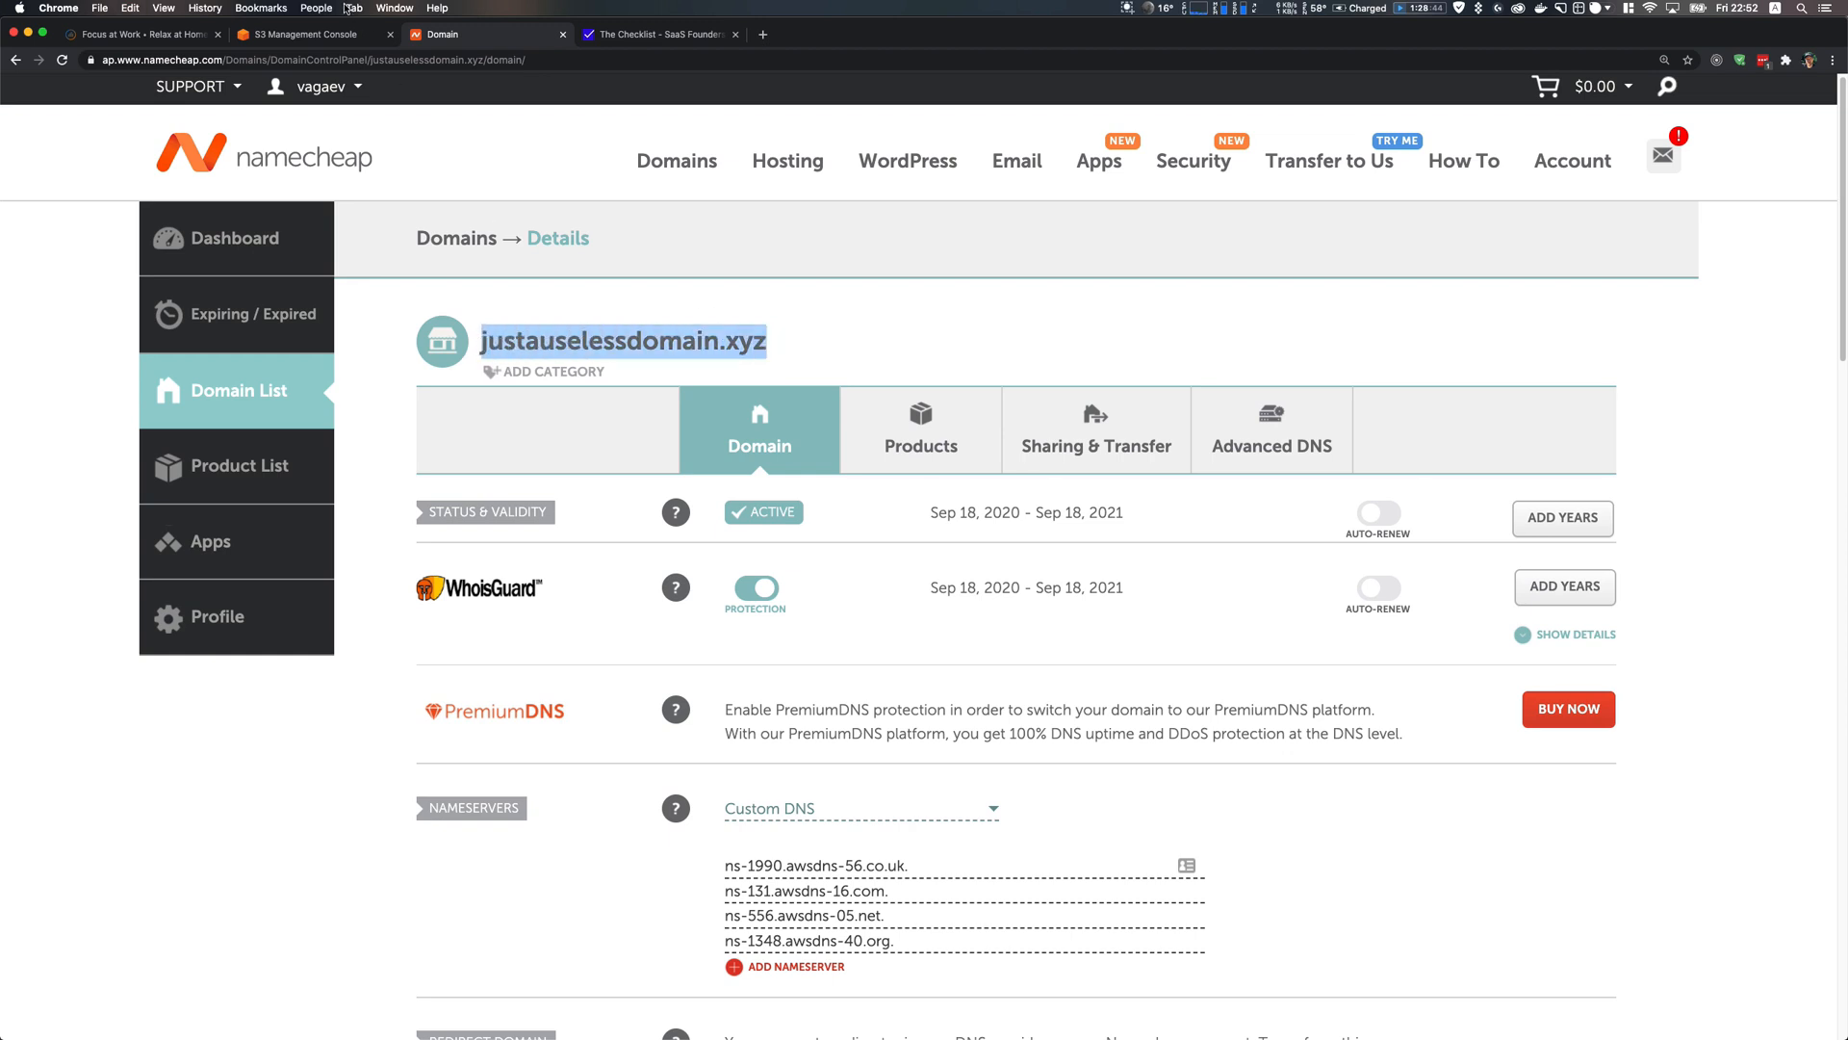
{"action": "left_click", "coordinate": [317, 35]}
{"action": "left_click", "coordinate": [1056, 662]}
{"action": "key", "text": "super+v"}
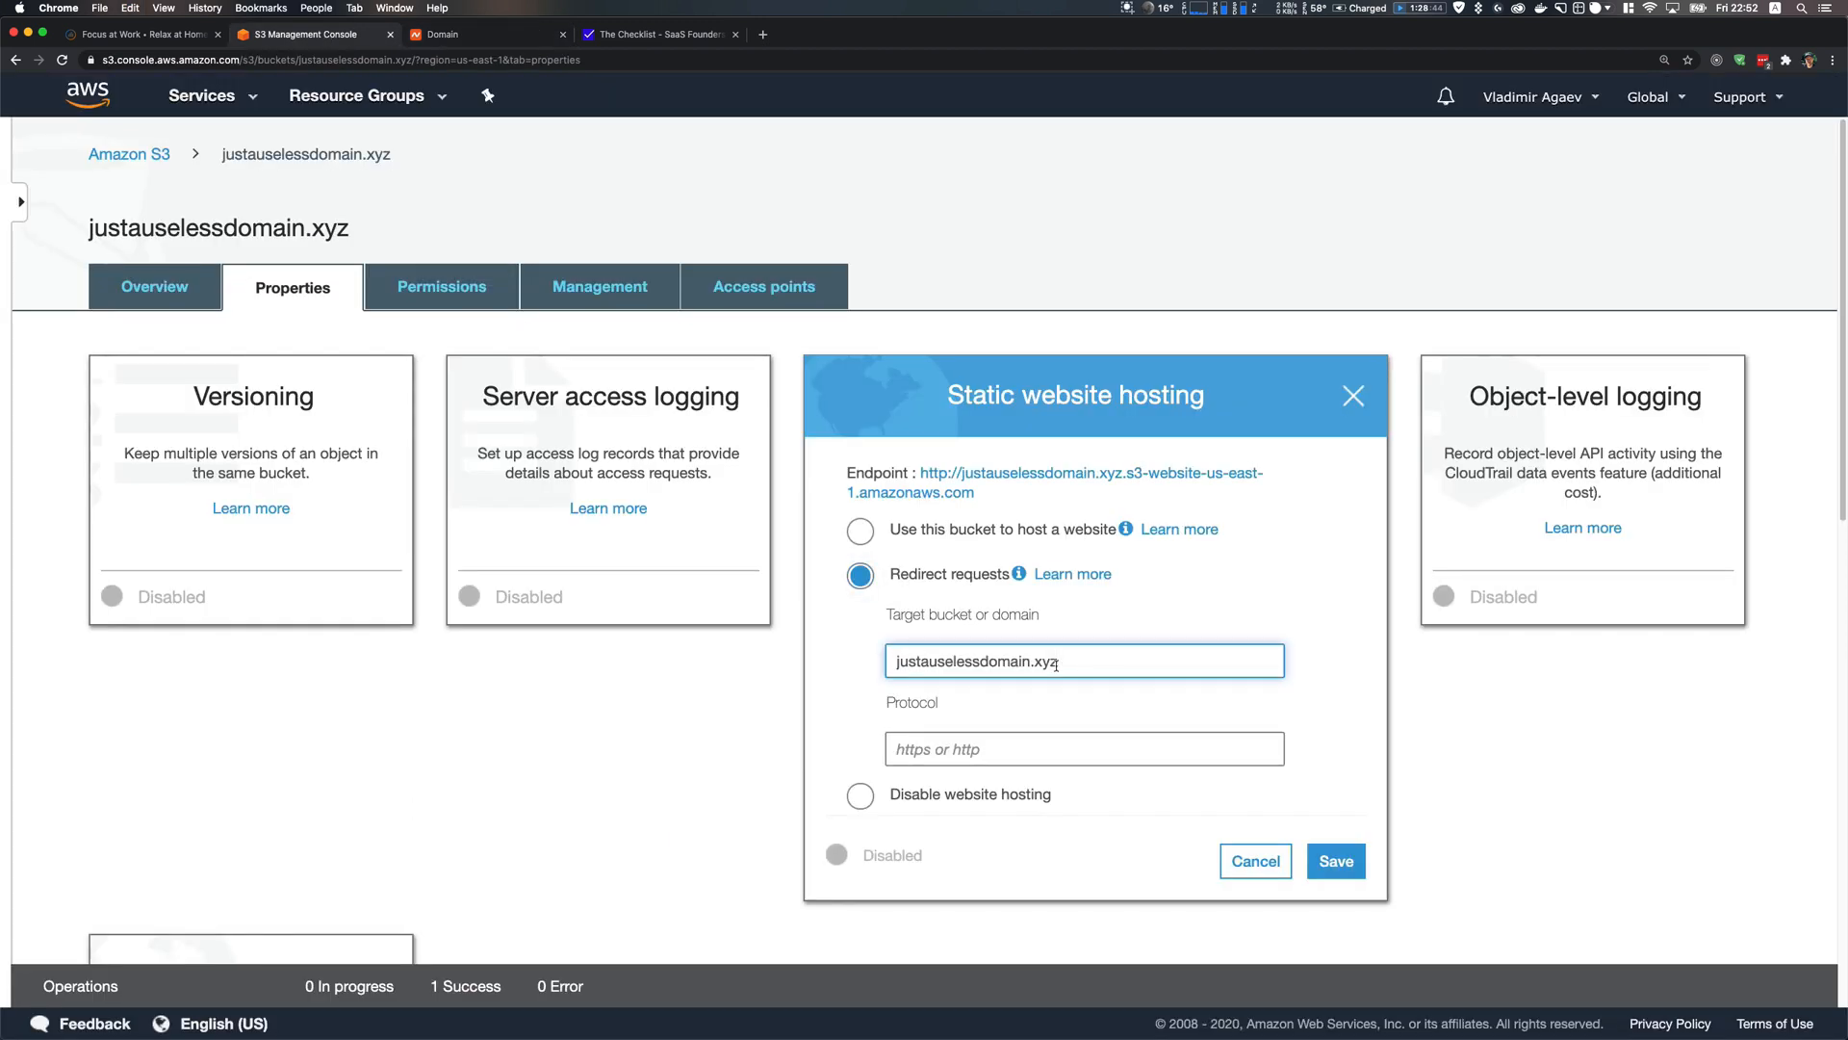
{"action": "type", "text": "www."}
Set the redirect protocol to https and save the static website hosting settings
{"action": "left_click", "coordinate": [954, 750]}
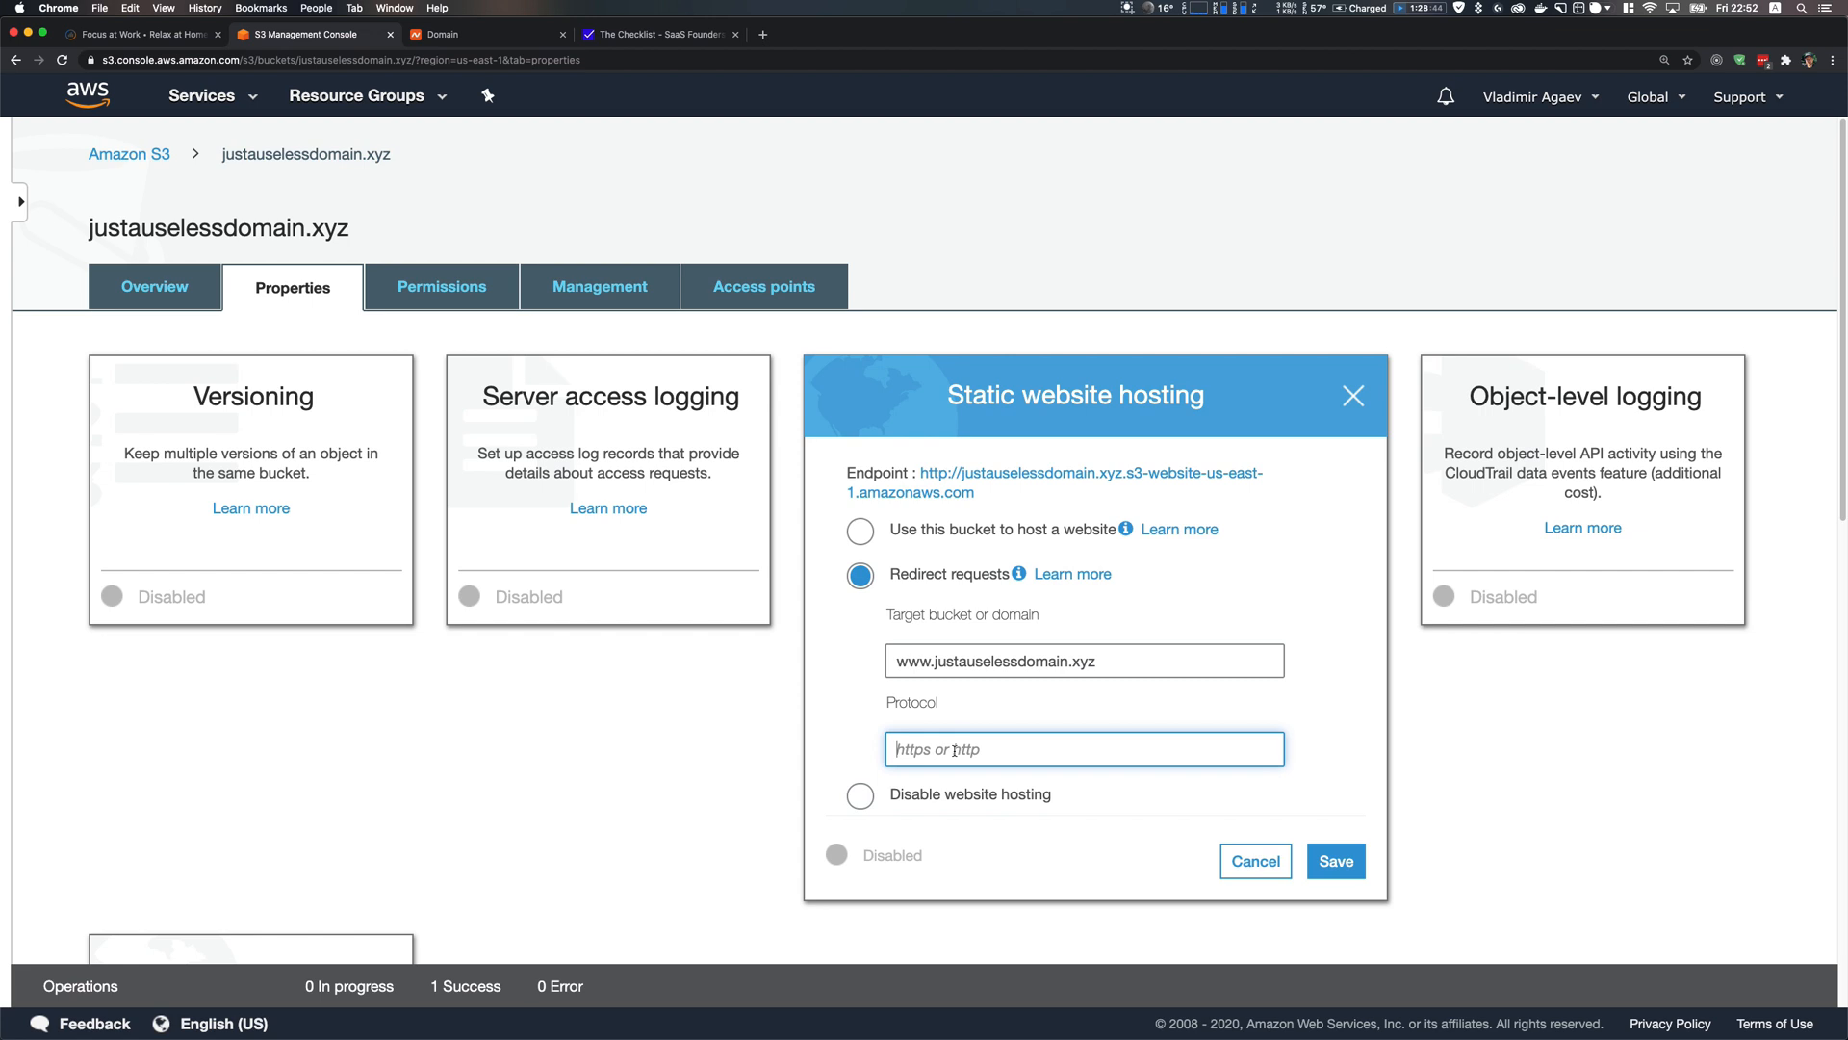
{"action": "type", "text": "https"}
{"action": "left_click", "coordinate": [1334, 859]}
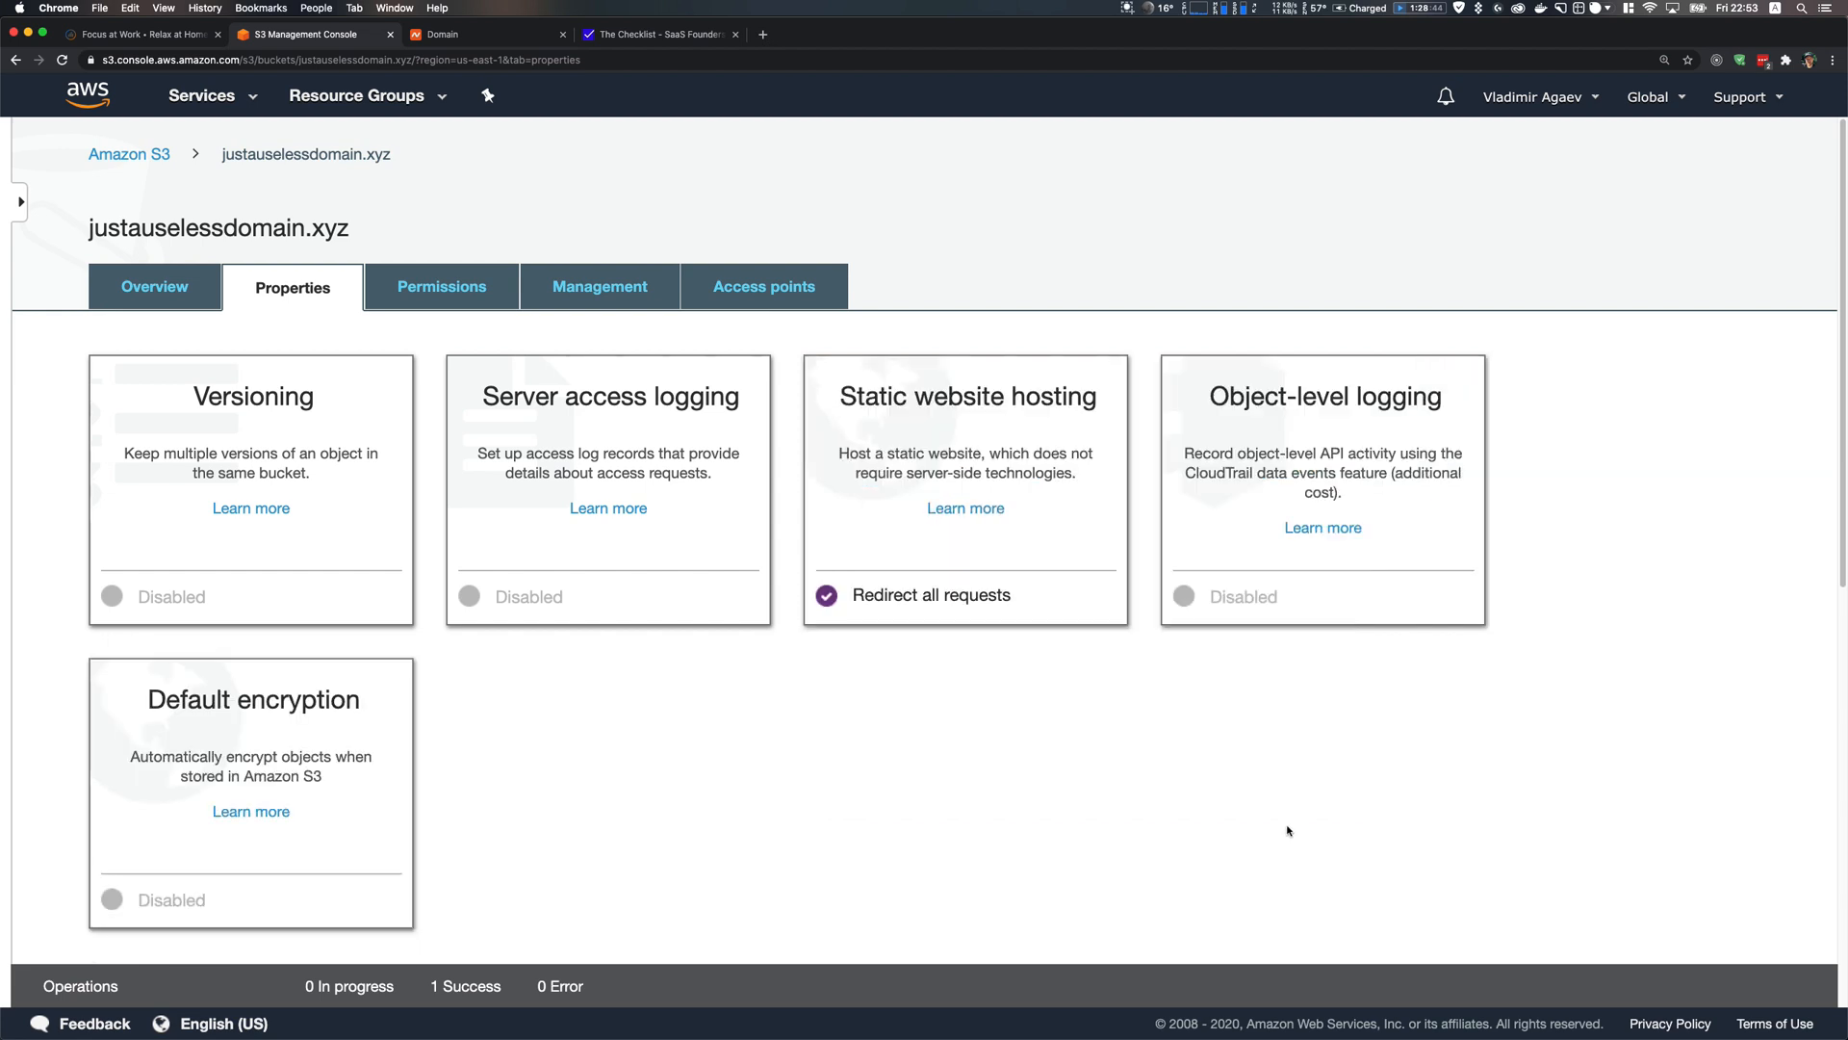
Test the redirect by opening the bucket's website endpoint from its static website hosting settings, and close the test page
{"action": "left_click", "coordinate": [973, 404]}
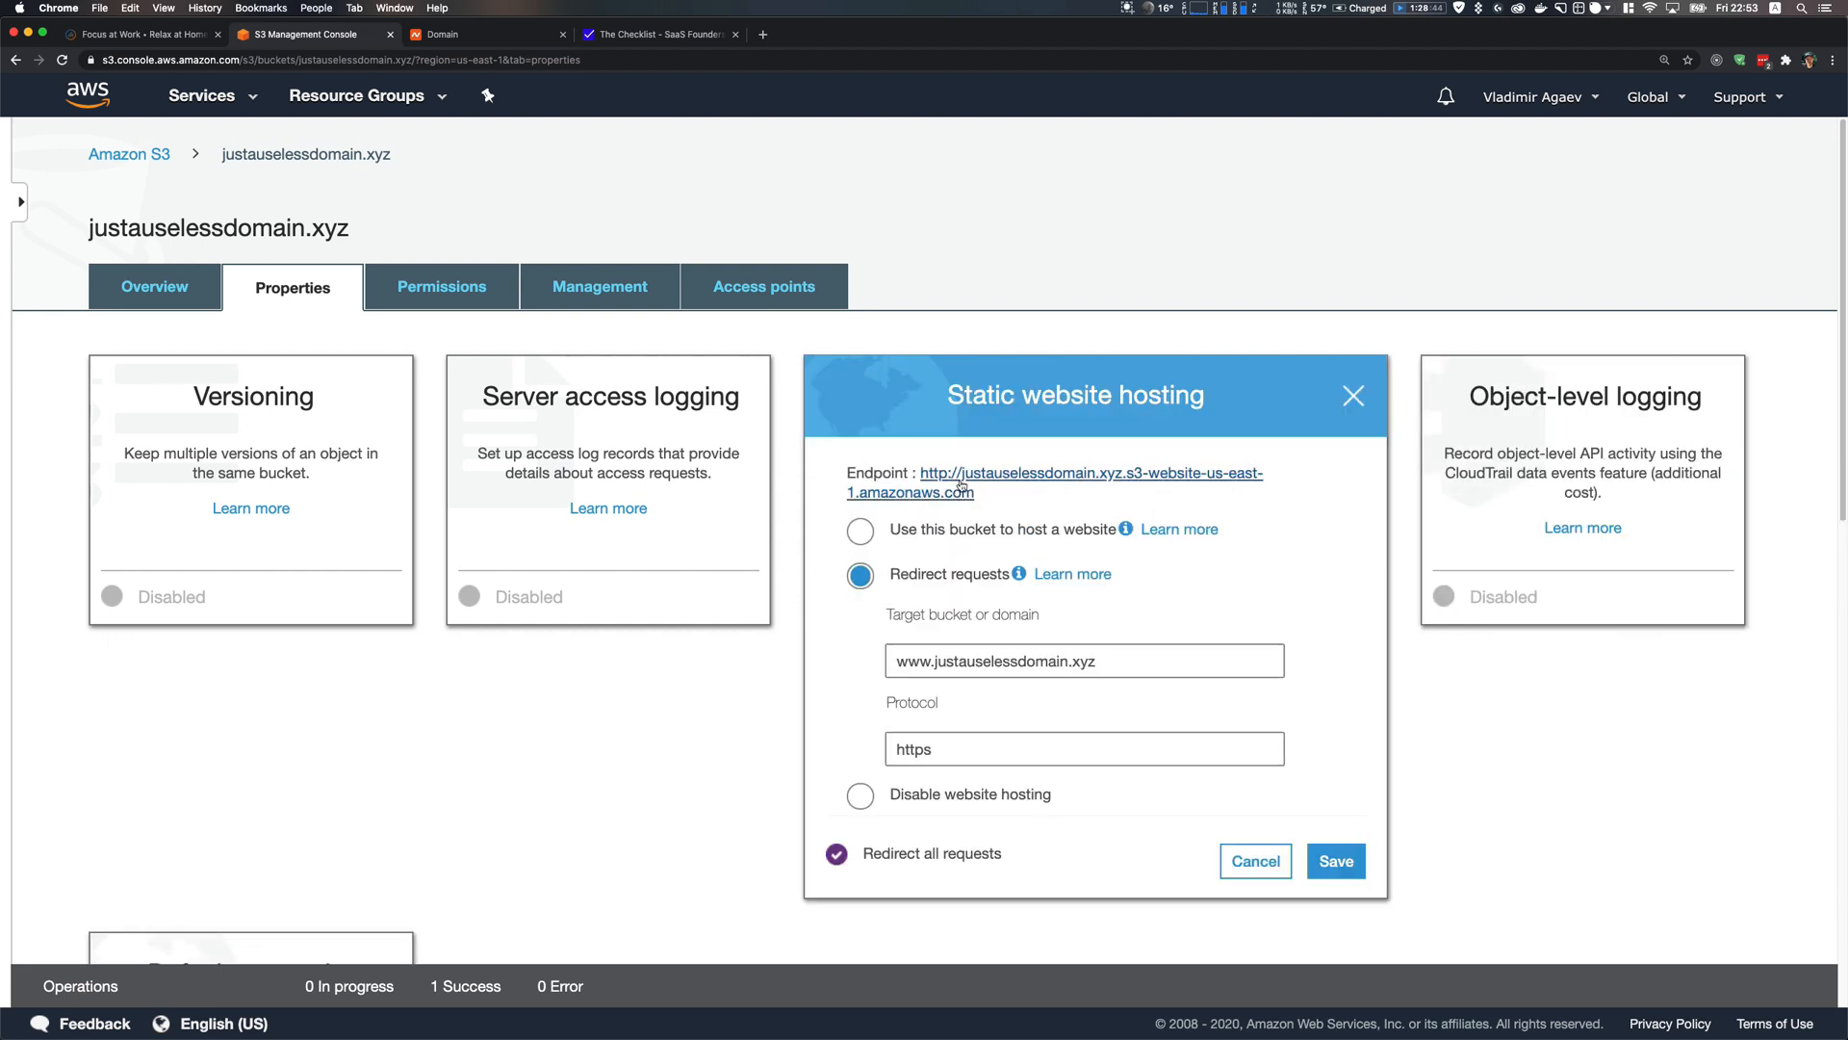
{"action": "left_click_drag", "start_coordinate": [995, 502], "coordinate": [923, 482]}
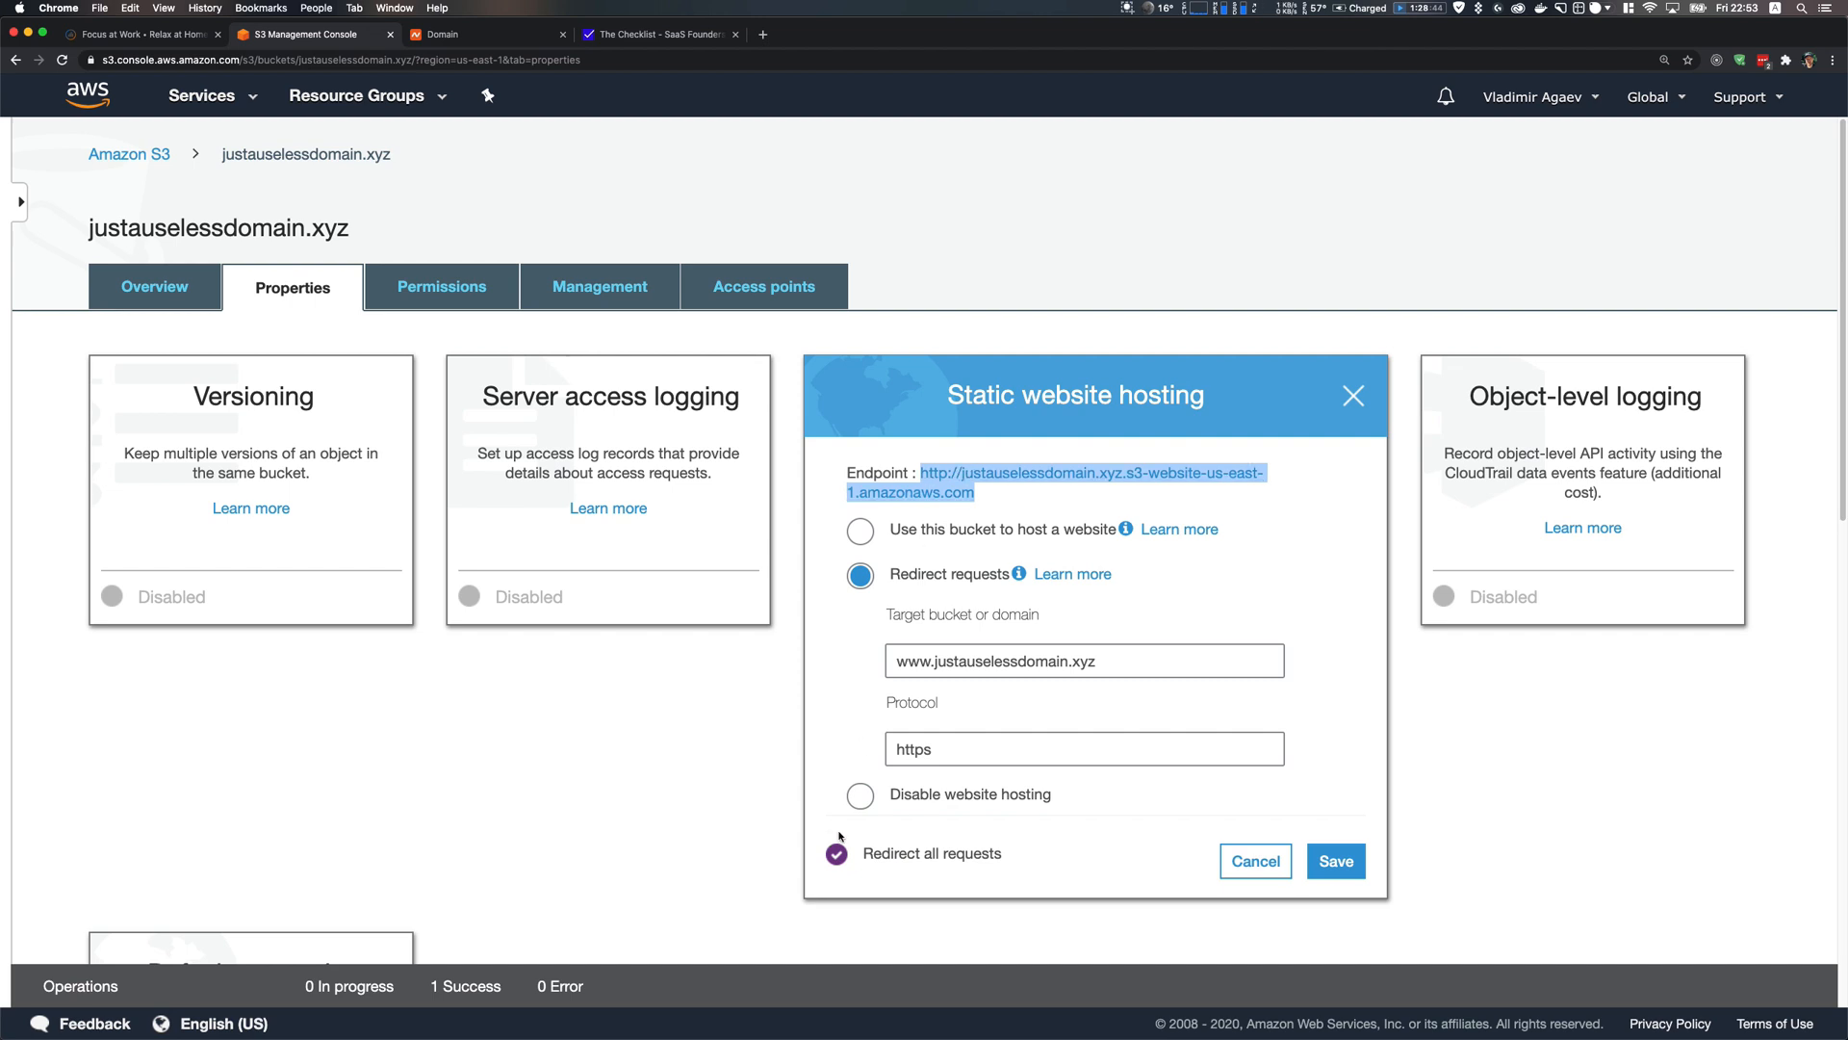
{"action": "left_click", "coordinate": [947, 478]}
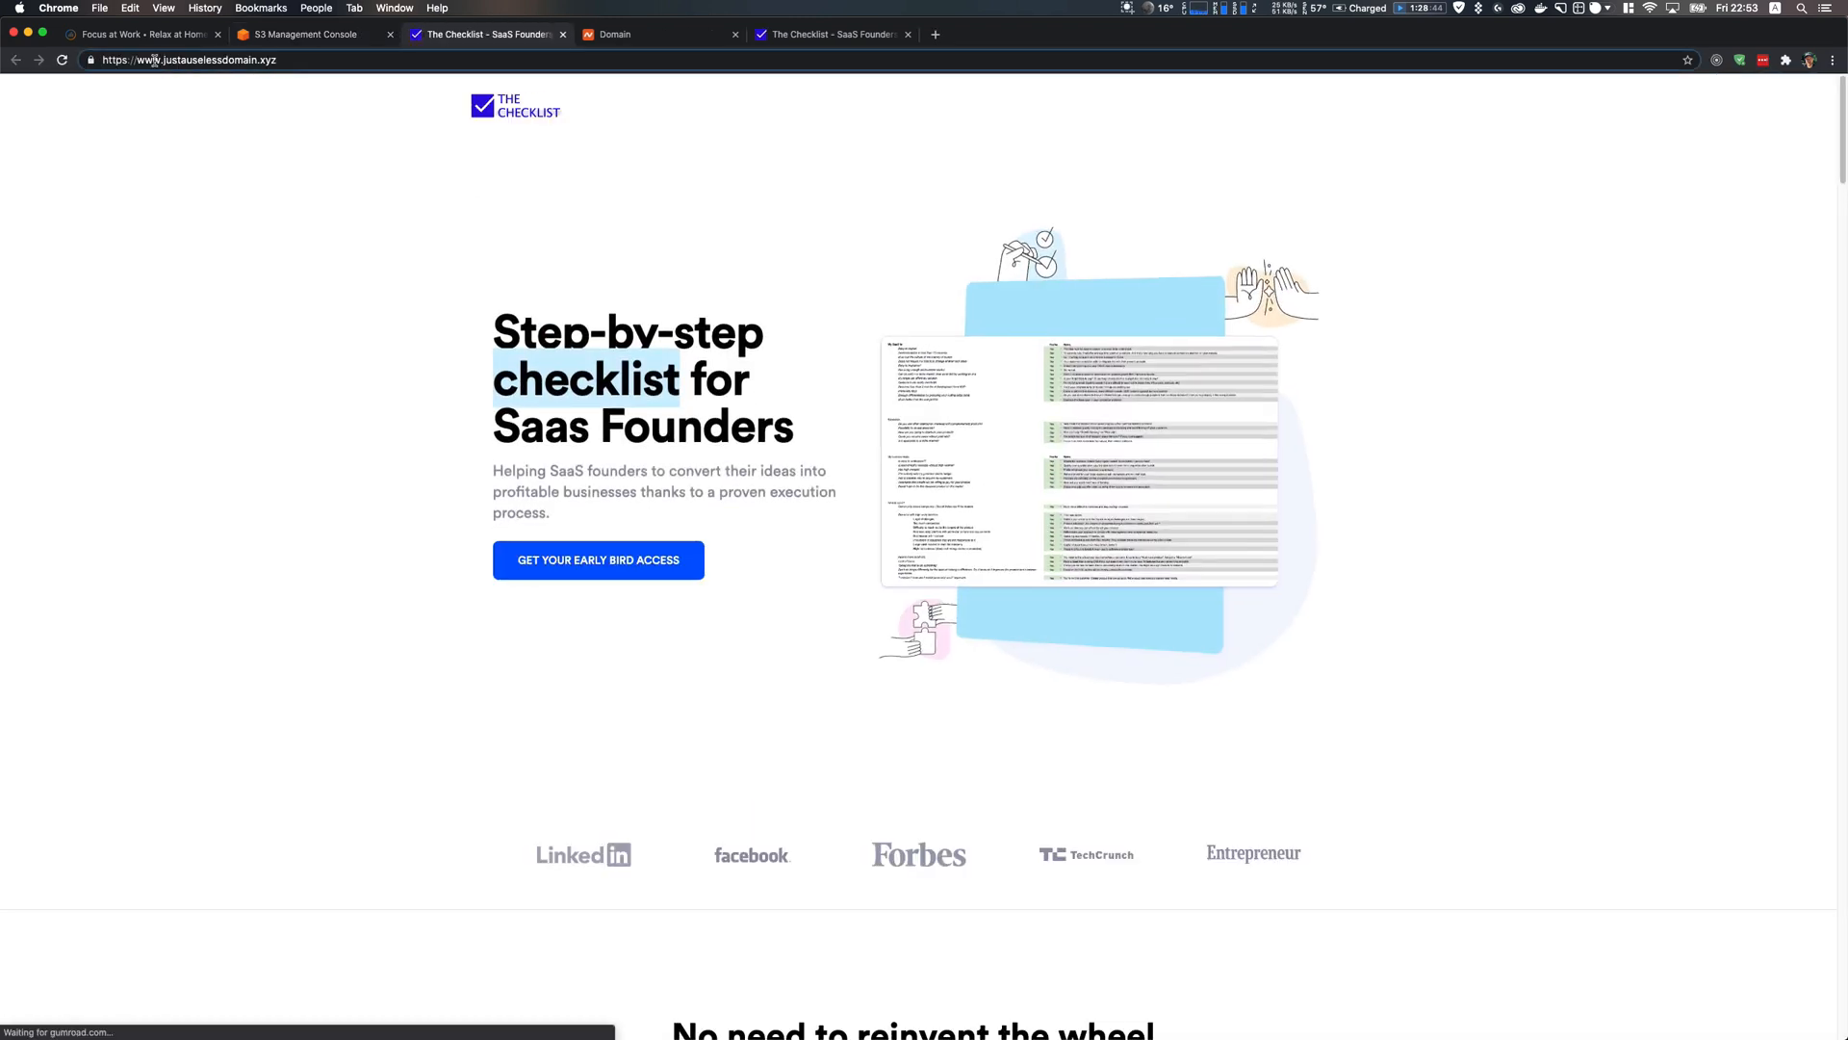
{"action": "left_click", "coordinate": [564, 34]}
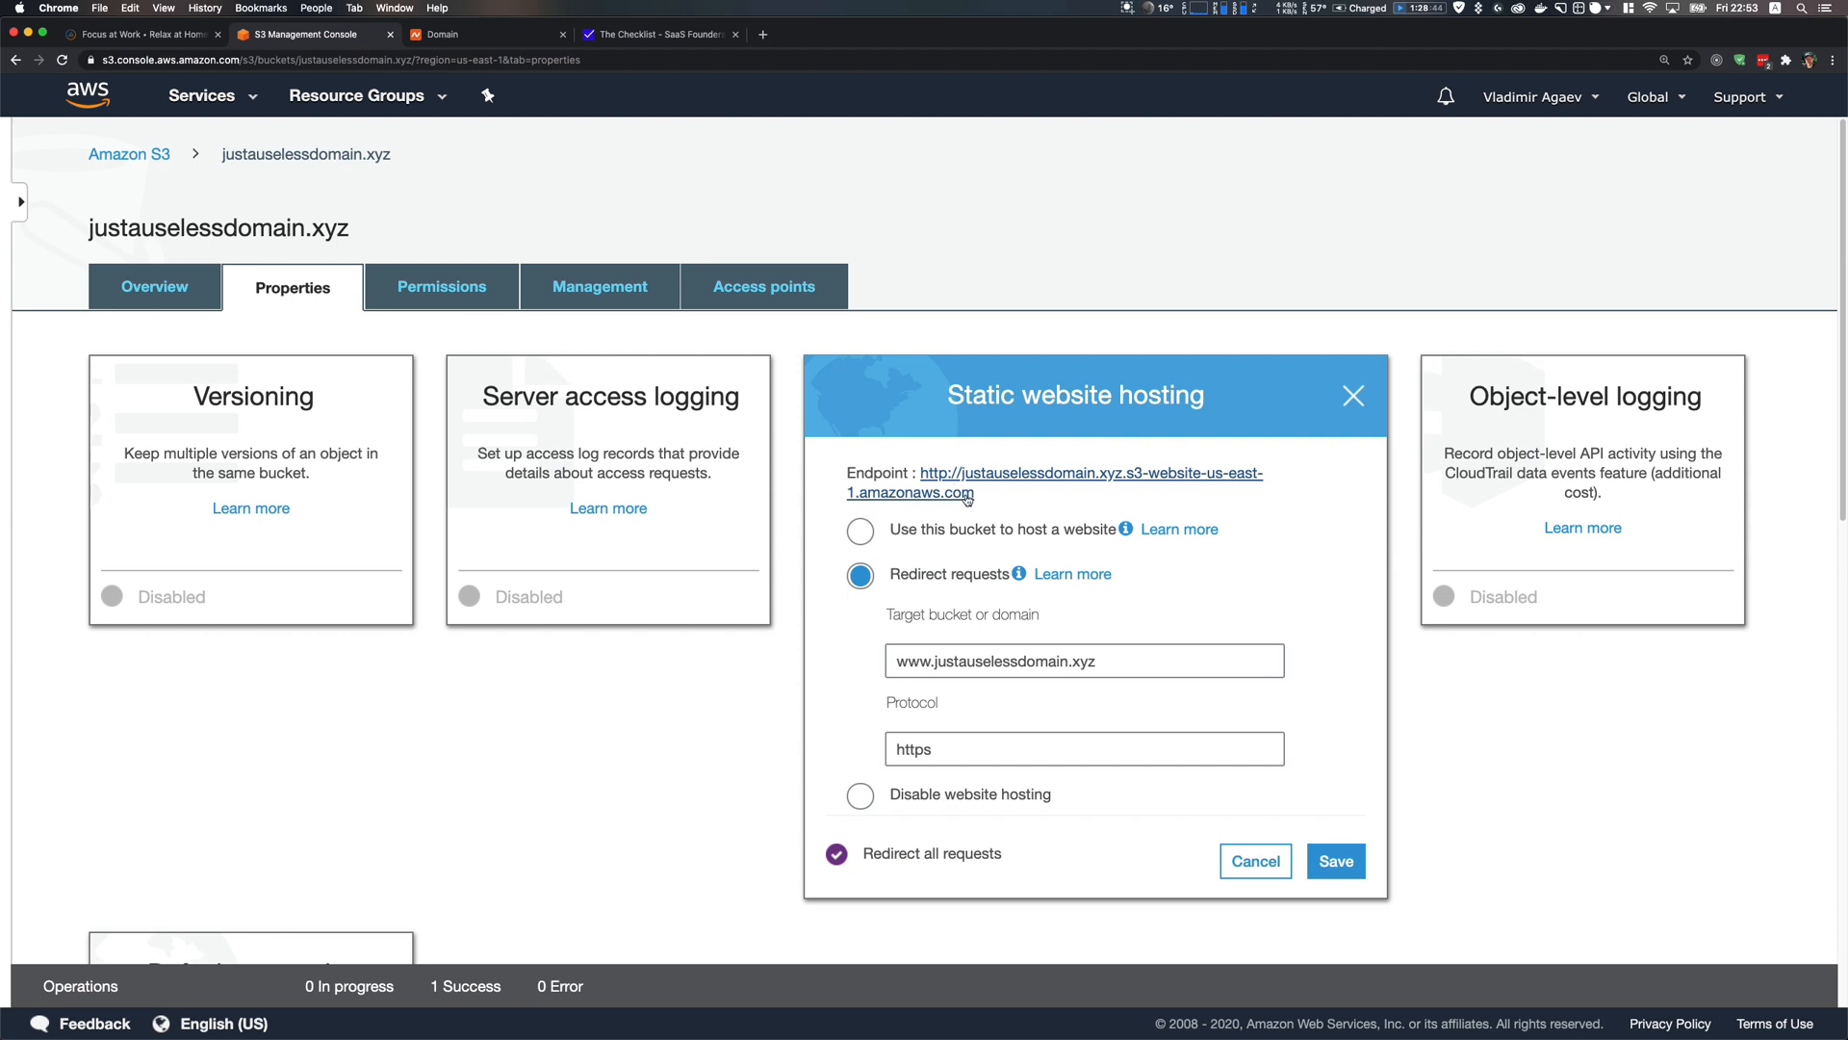
Copy the bucket's website endpoint URL, save the redirect settings, and review them once more before closing them
{"action": "left_click_drag", "start_coordinate": [1002, 506], "coordinate": [919, 472]}
{"action": "key", "text": "super+c"}
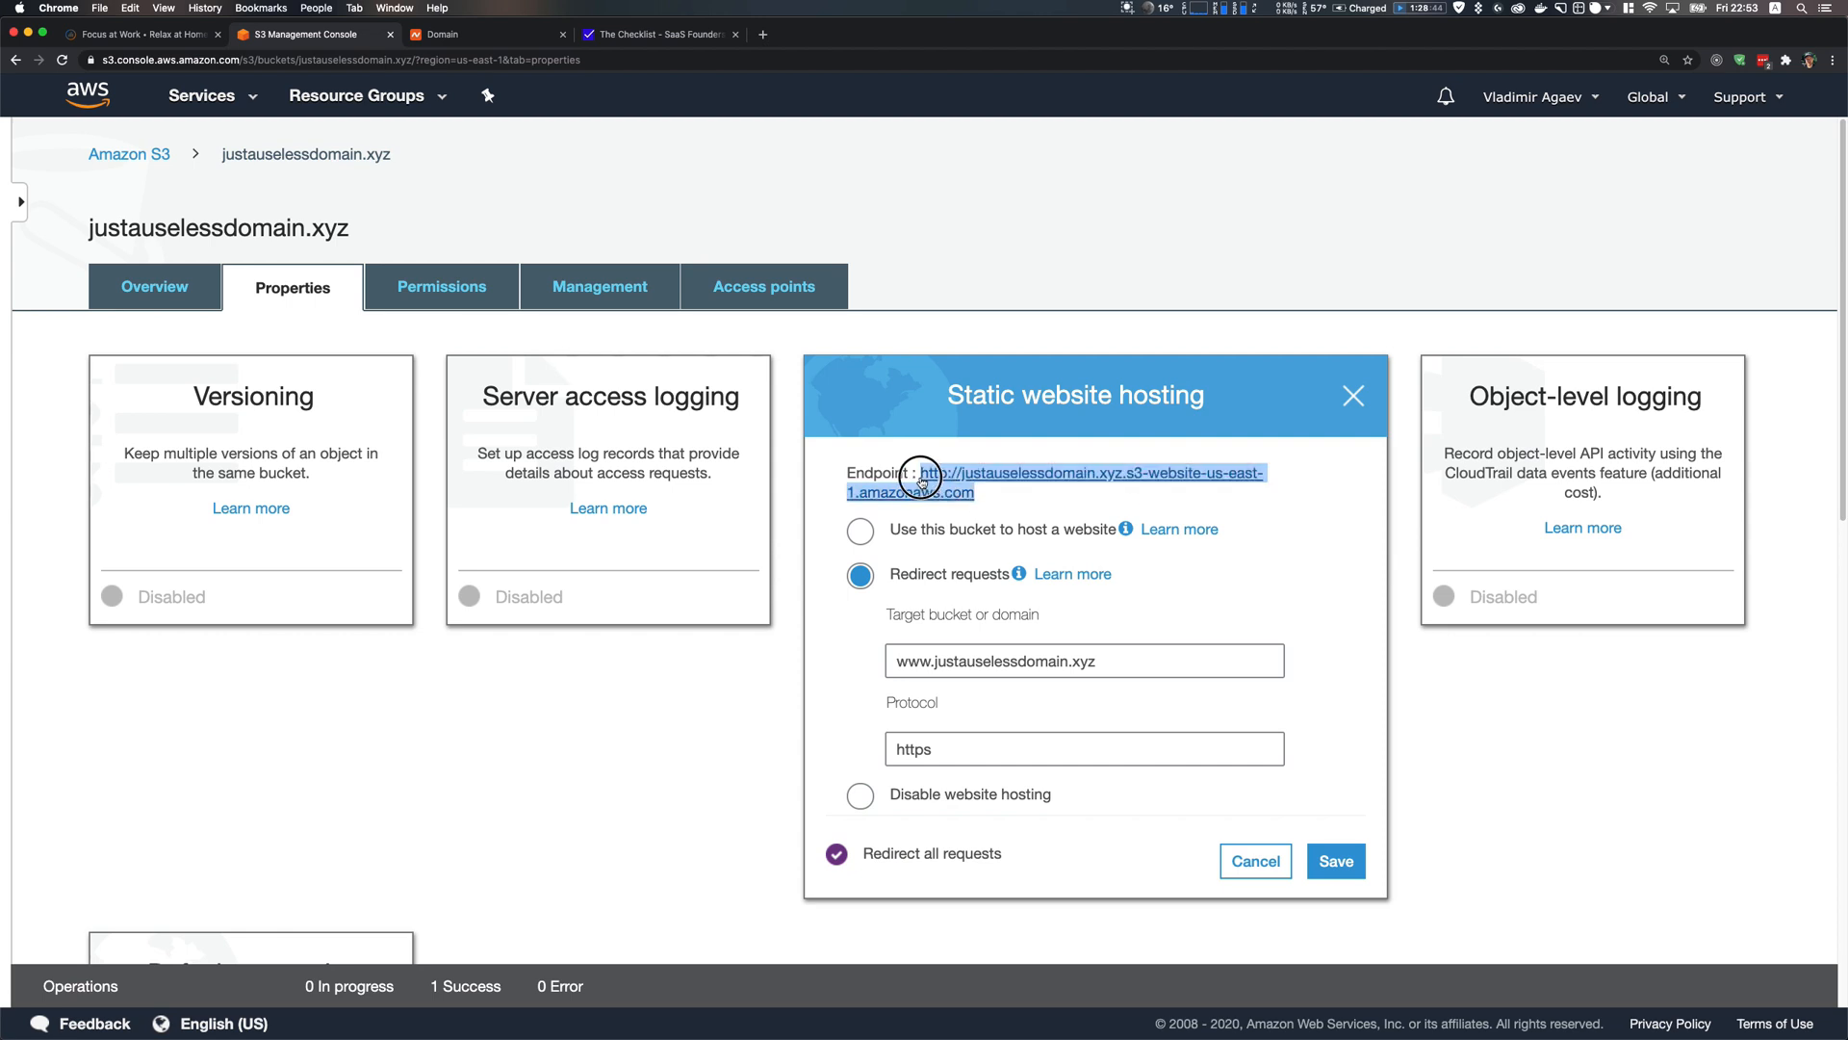
{"action": "left_click", "coordinate": [1329, 860]}
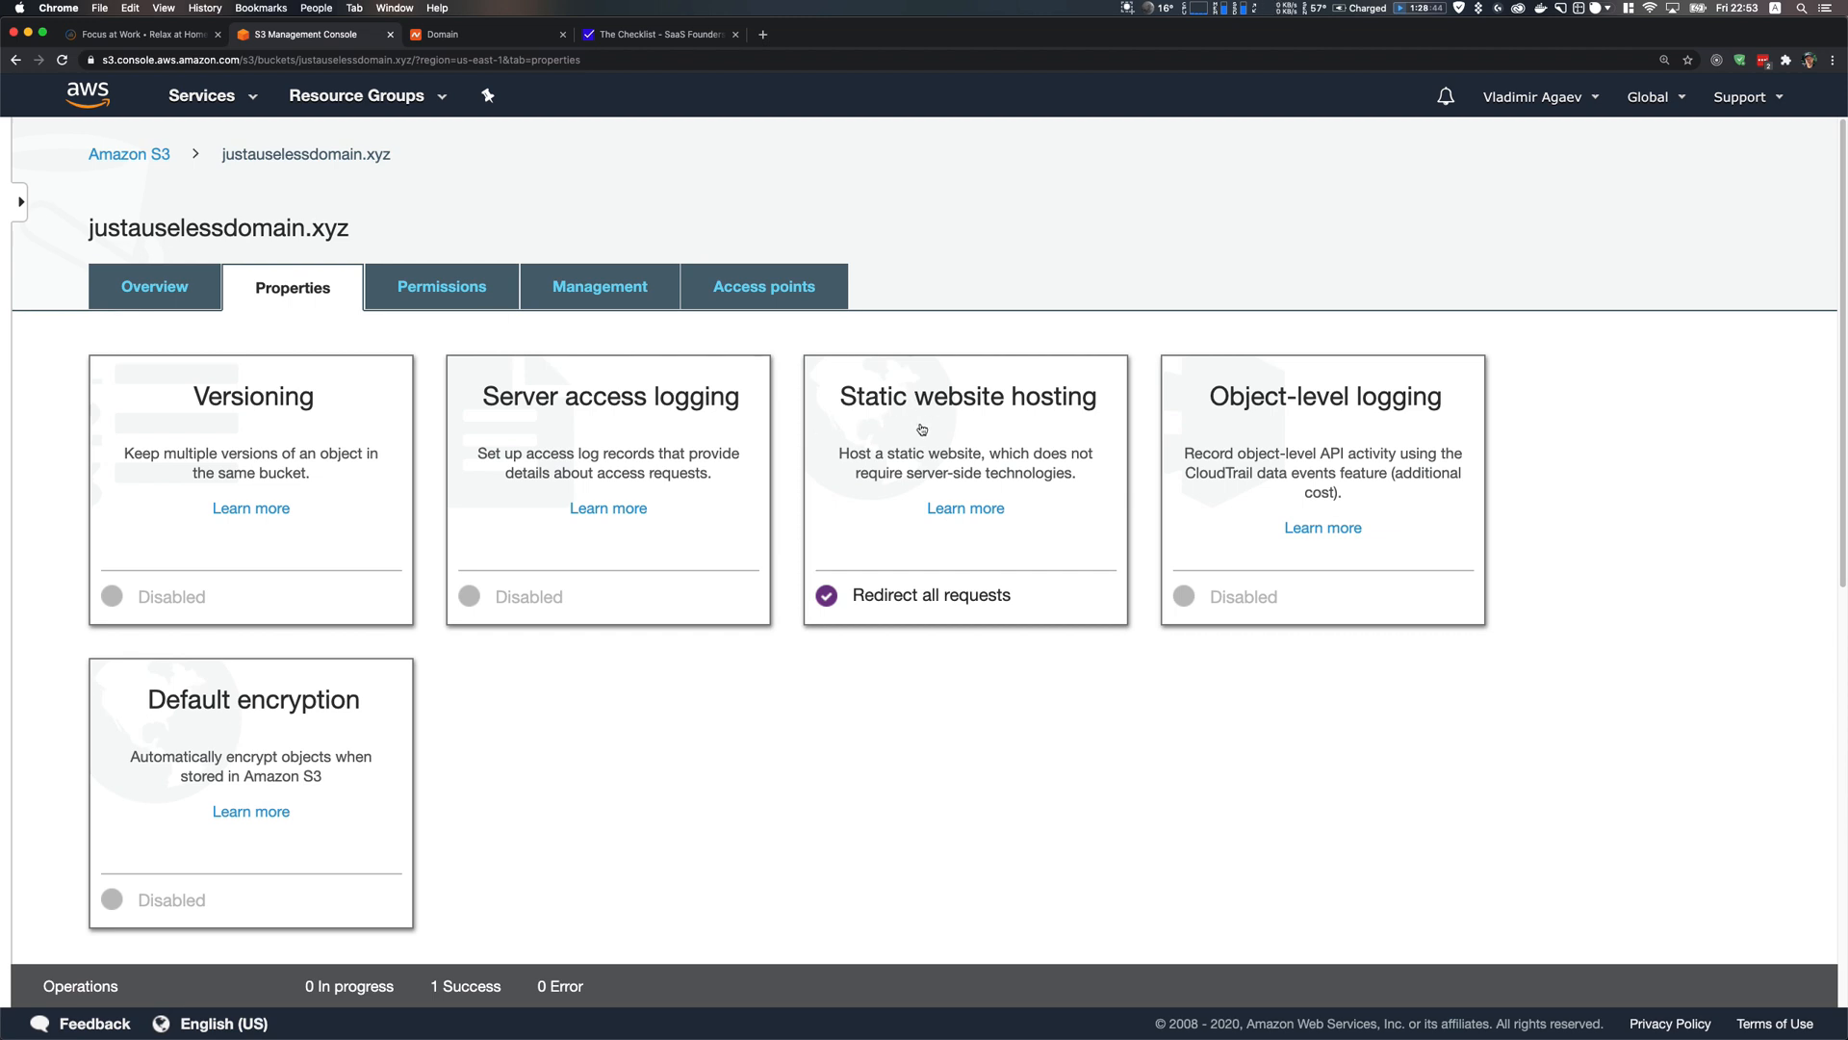
{"action": "left_click", "coordinate": [960, 414]}
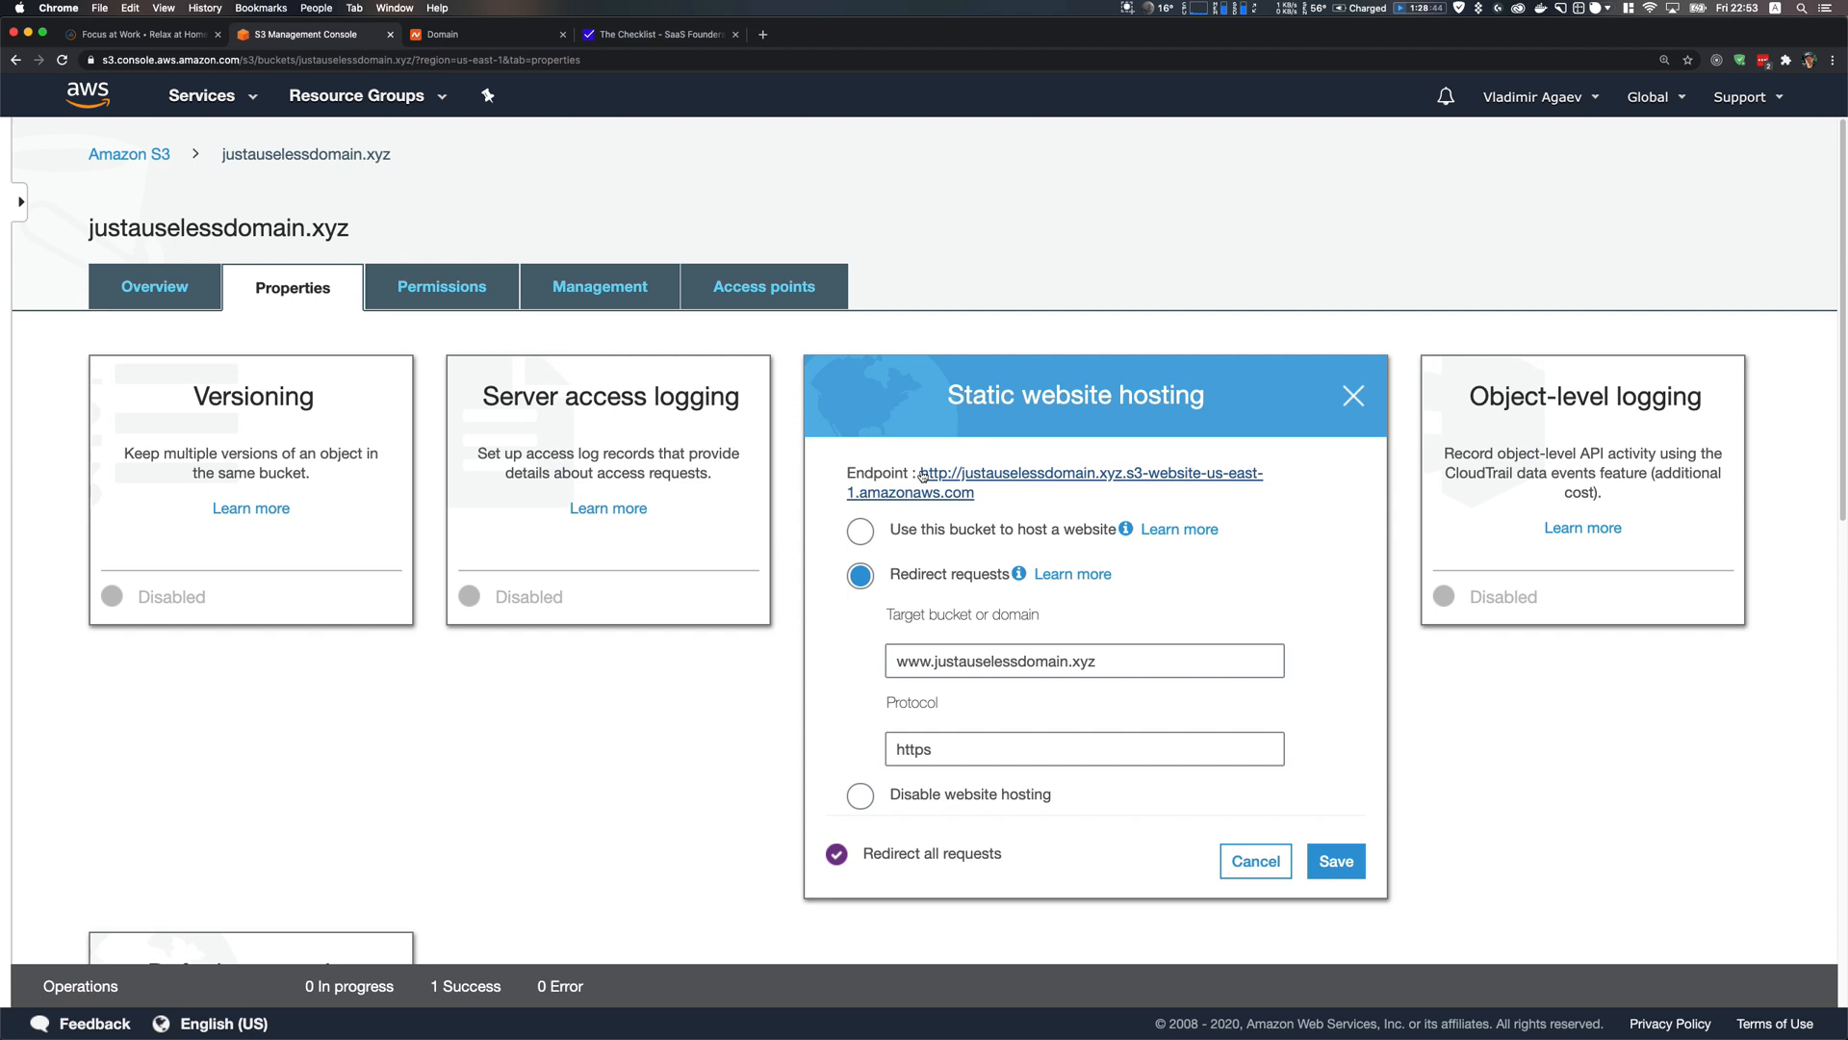
{"action": "scroll", "coordinate": [1323, 687], "scroll_direction": "down", "scroll_amount": 1}
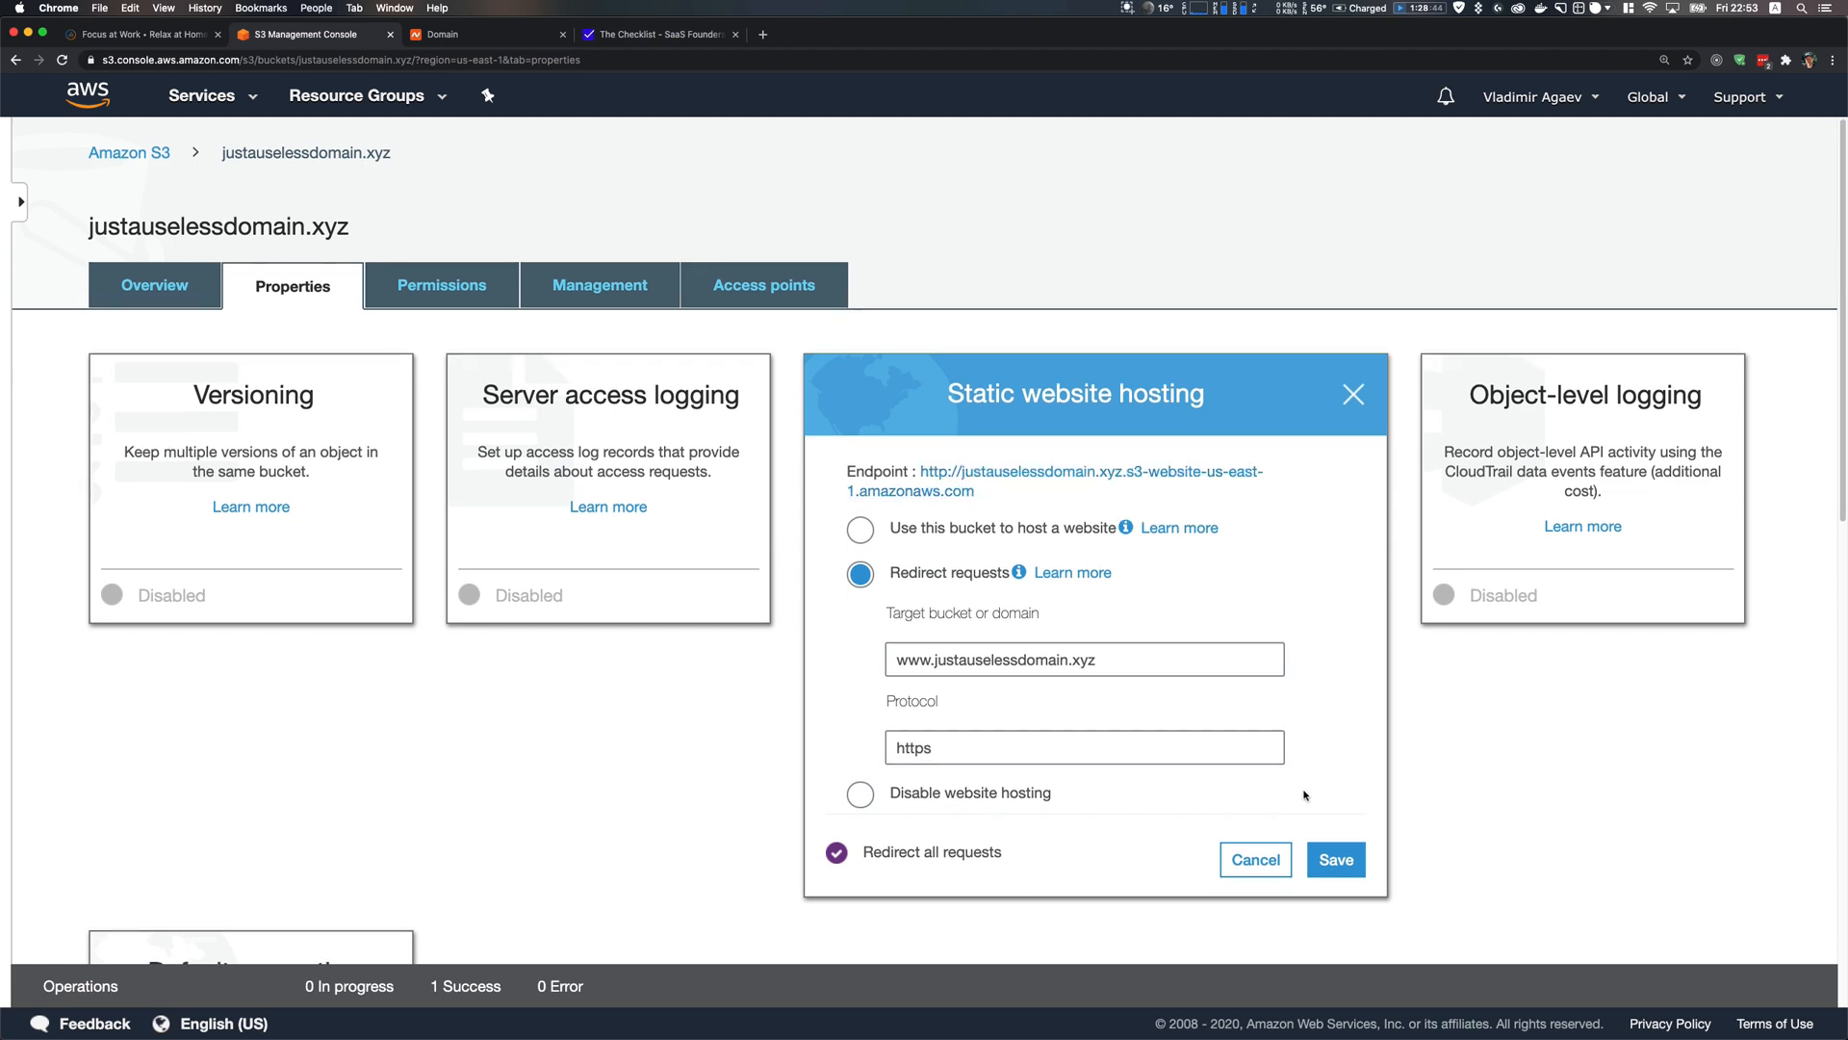
{"action": "left_click", "coordinate": [1354, 394]}
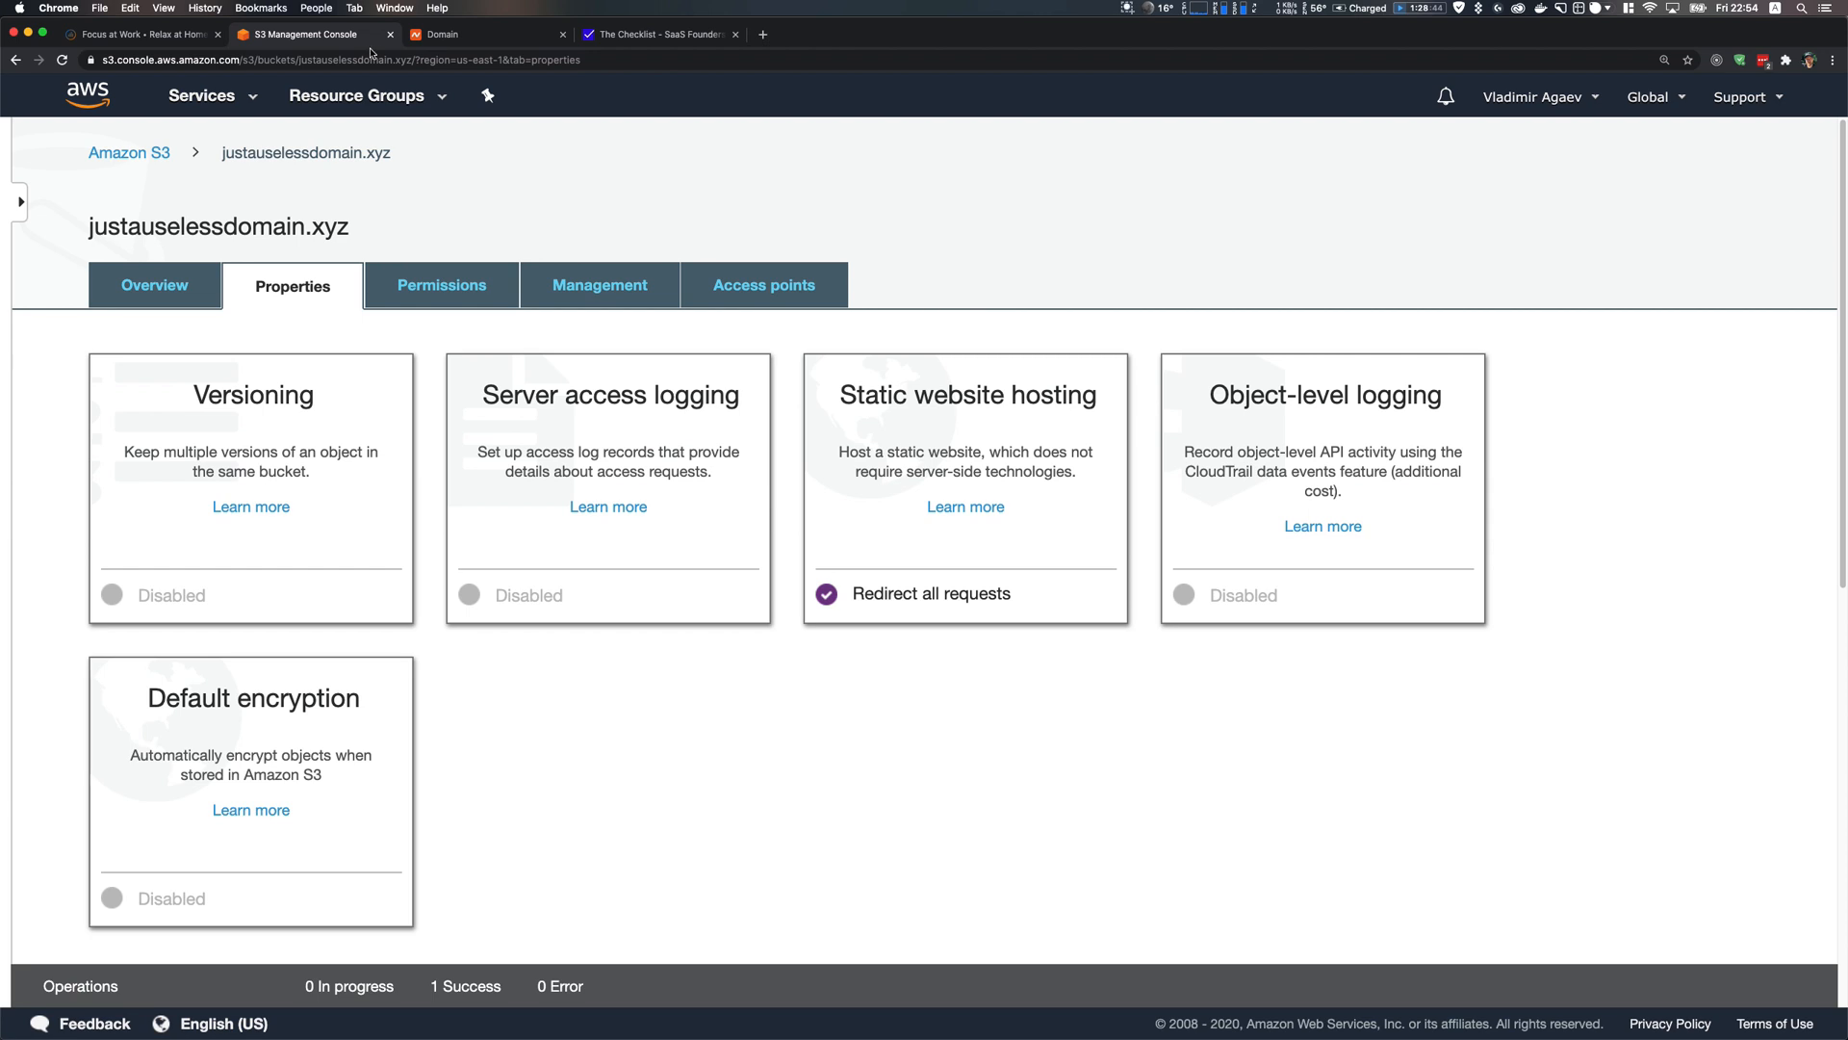
Switch to the CloudFront console and start creating a new web distribution
{"action": "left_click", "coordinate": [204, 96]}
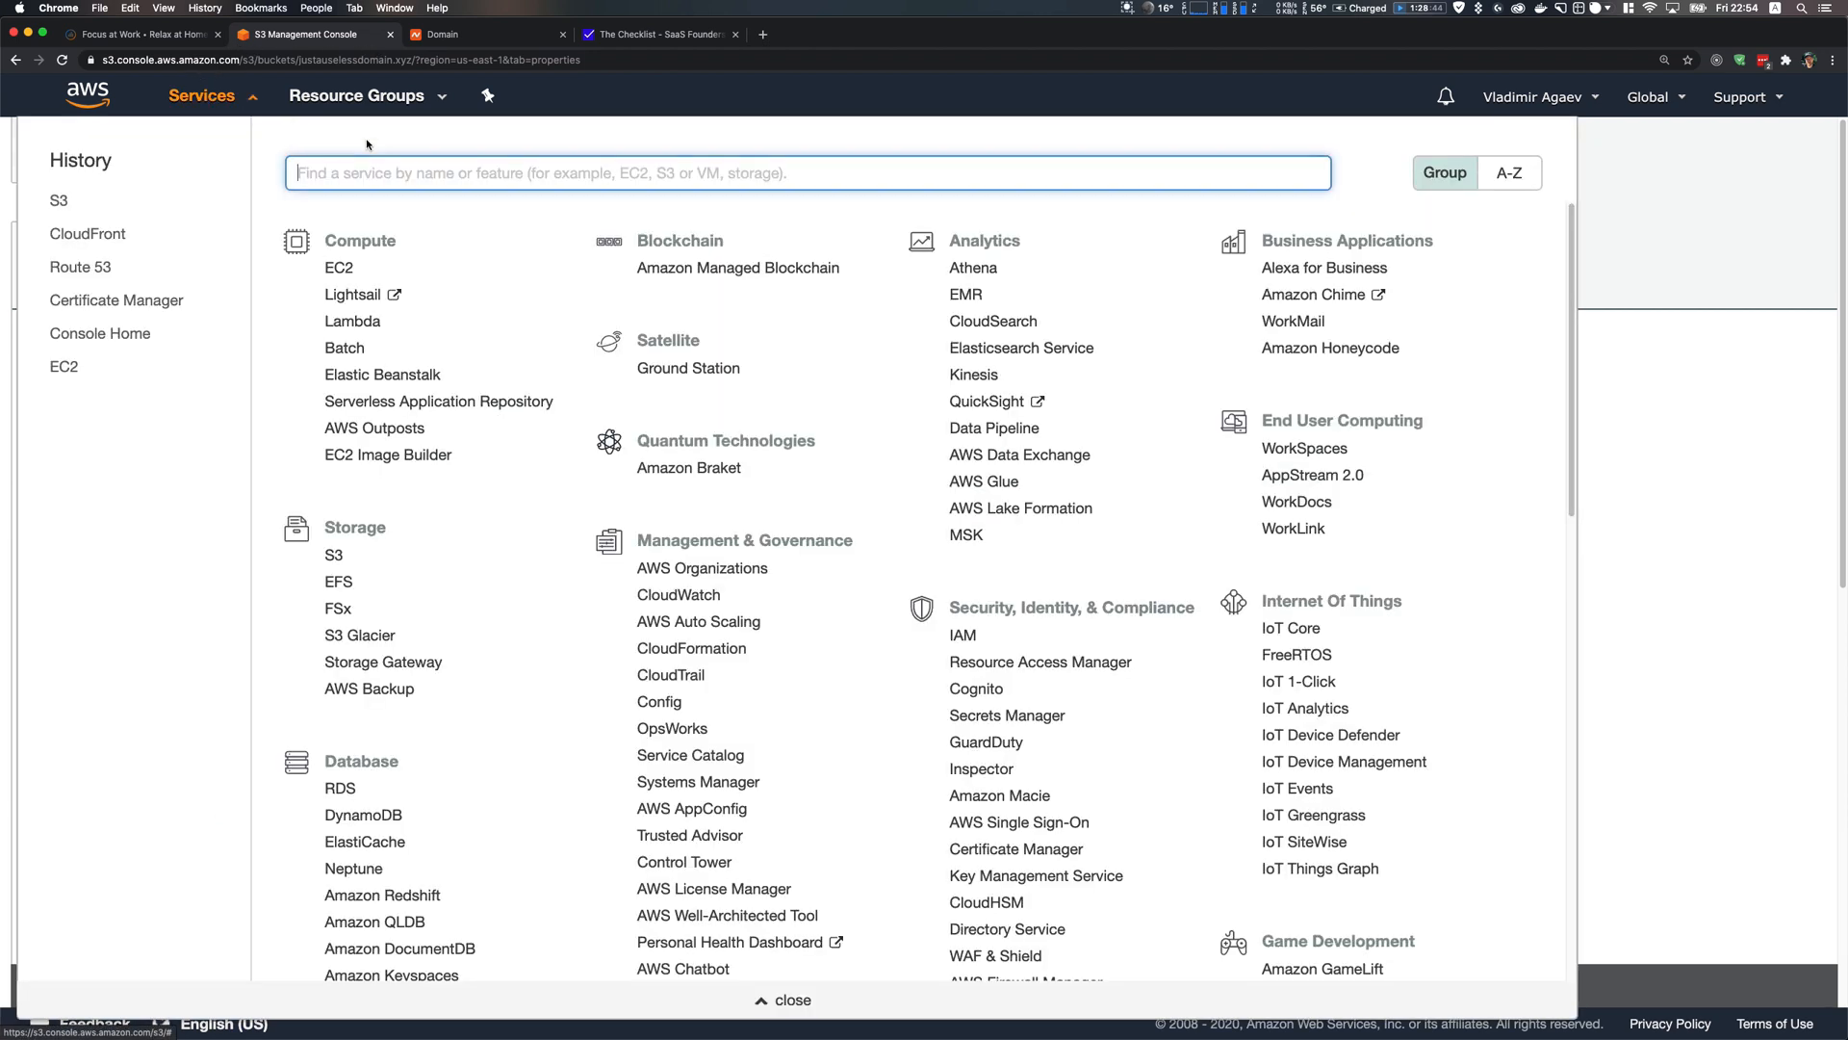
{"action": "type", "text": "cloudfro"}
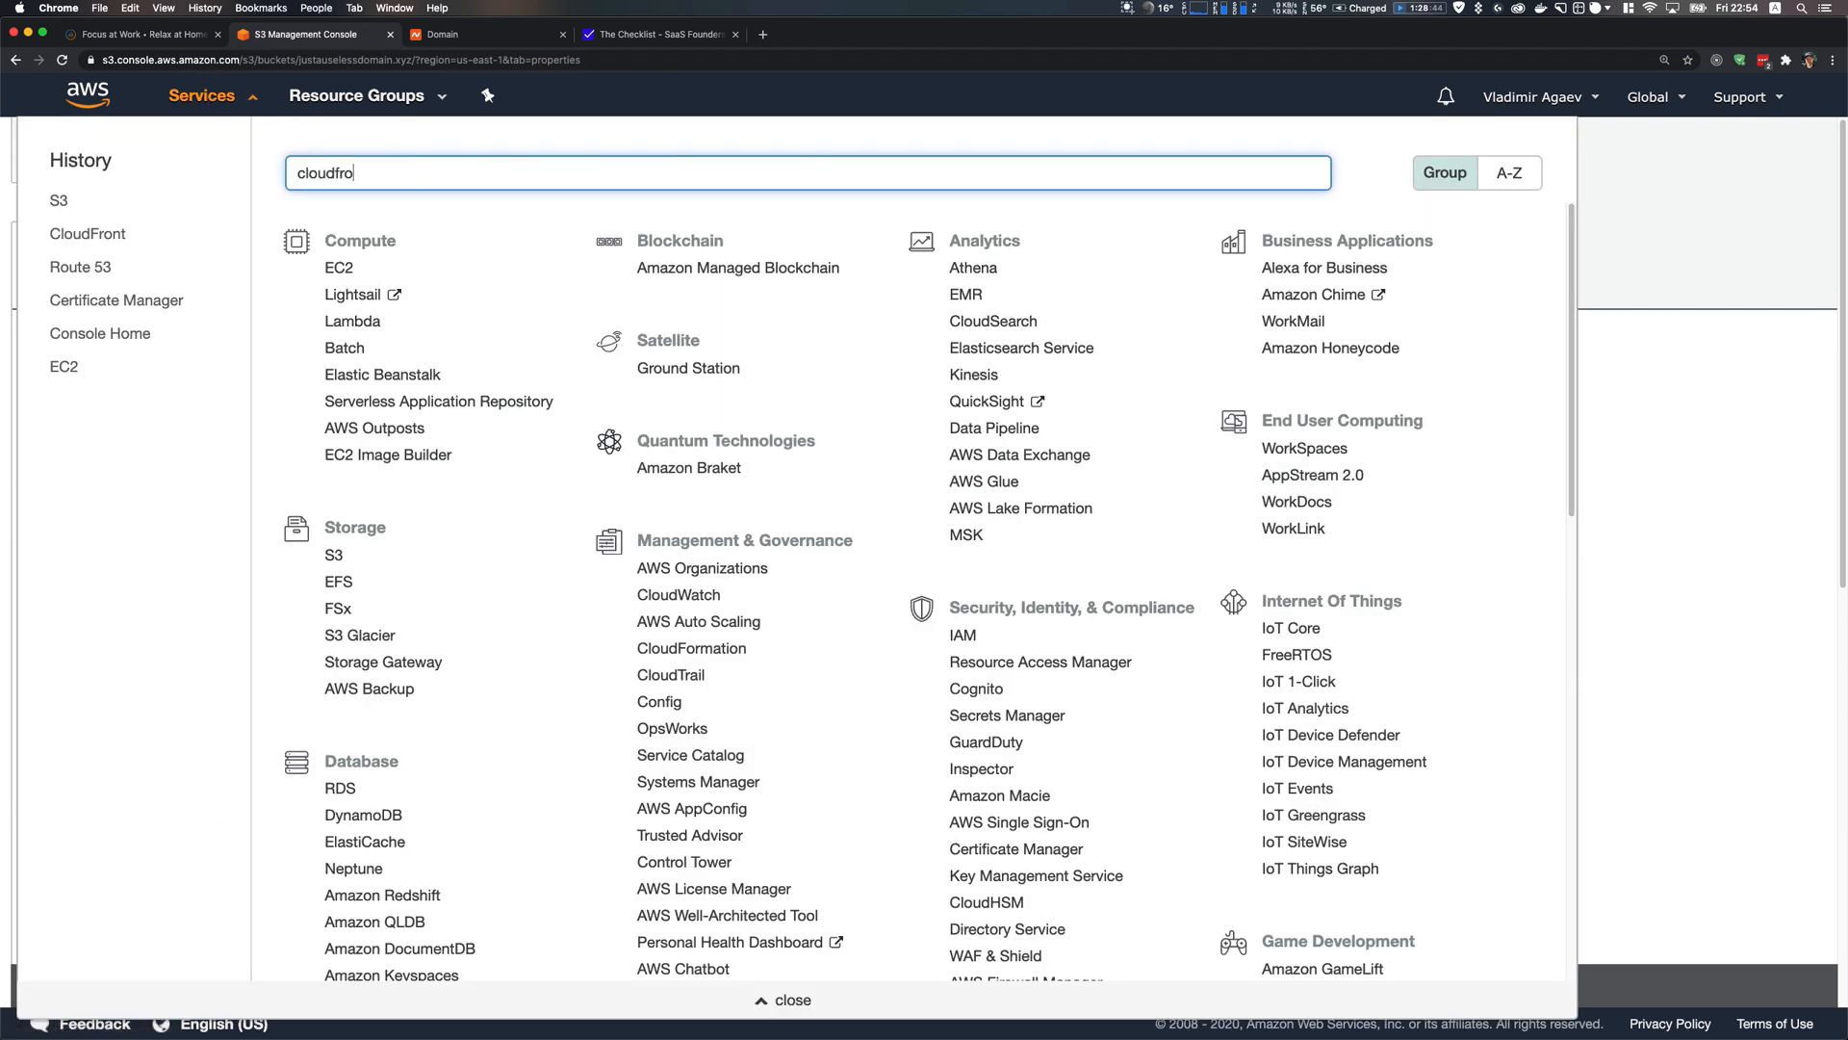
{"action": "type", "text": "nt"}
{"action": "left_click", "coordinate": [433, 239]}
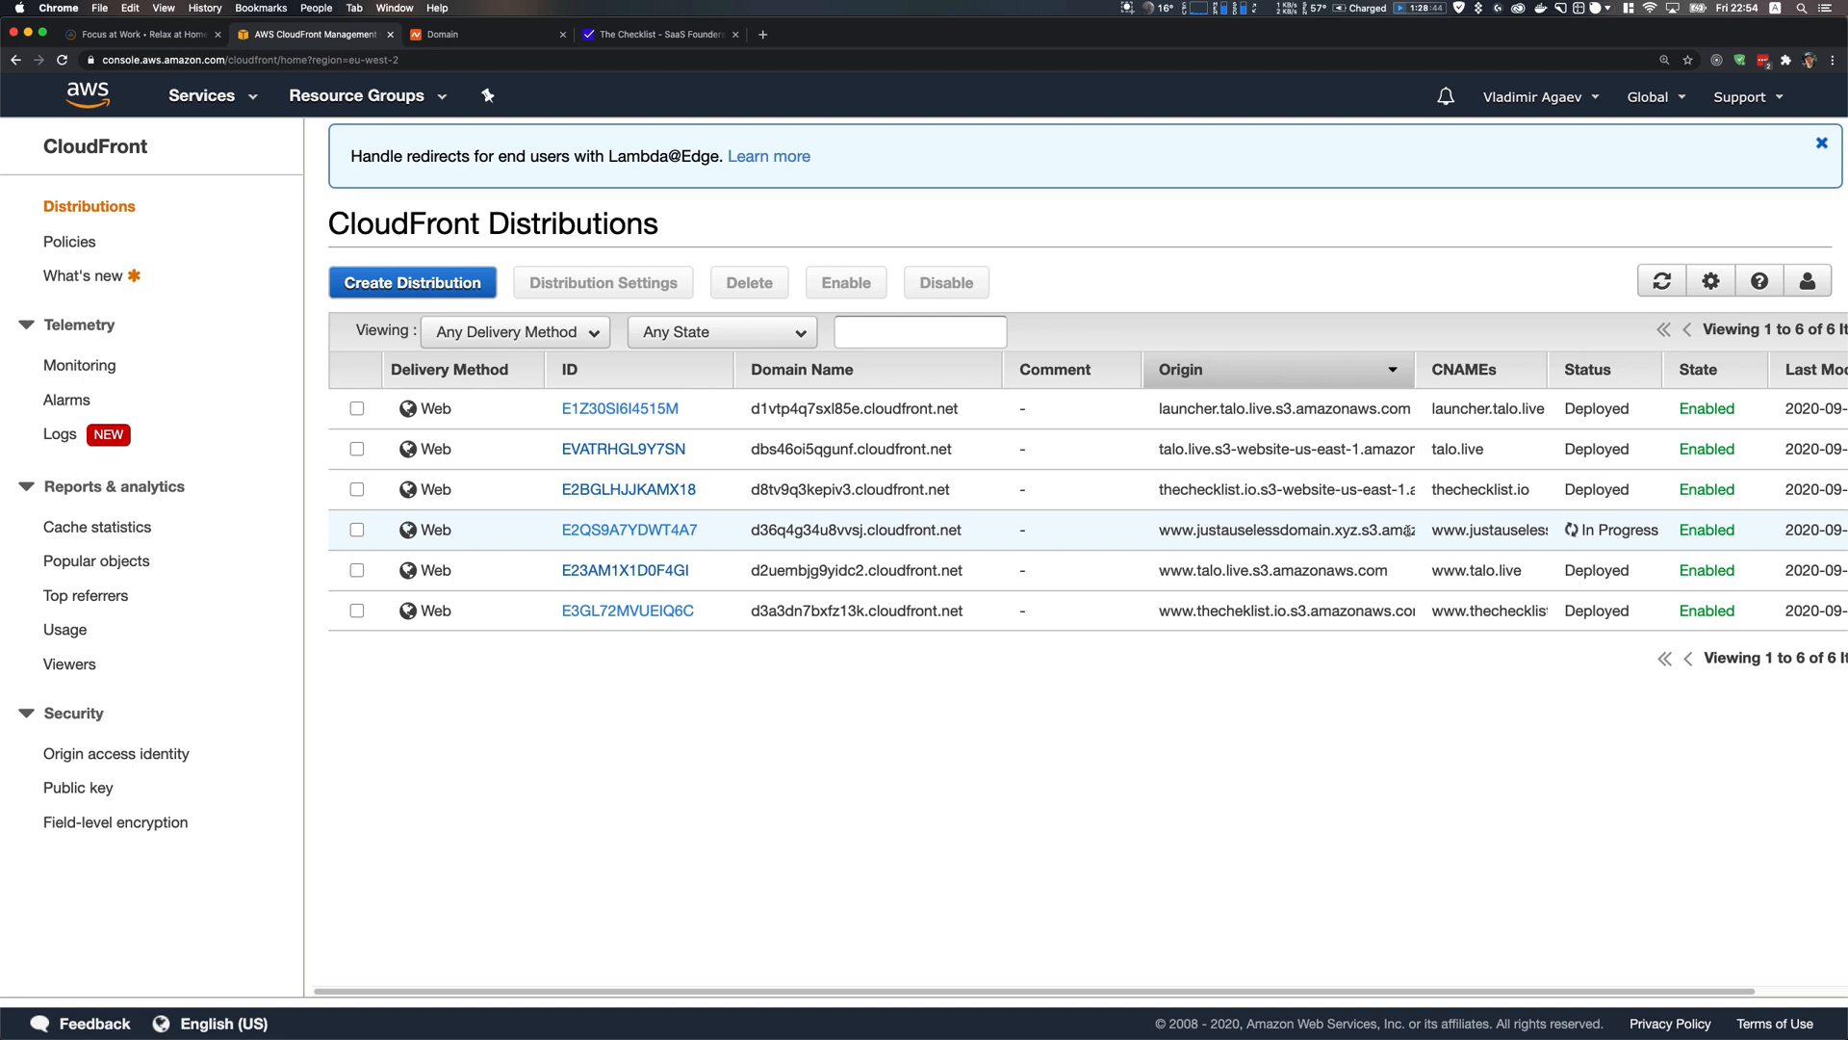
{"action": "left_click", "coordinate": [406, 281]}
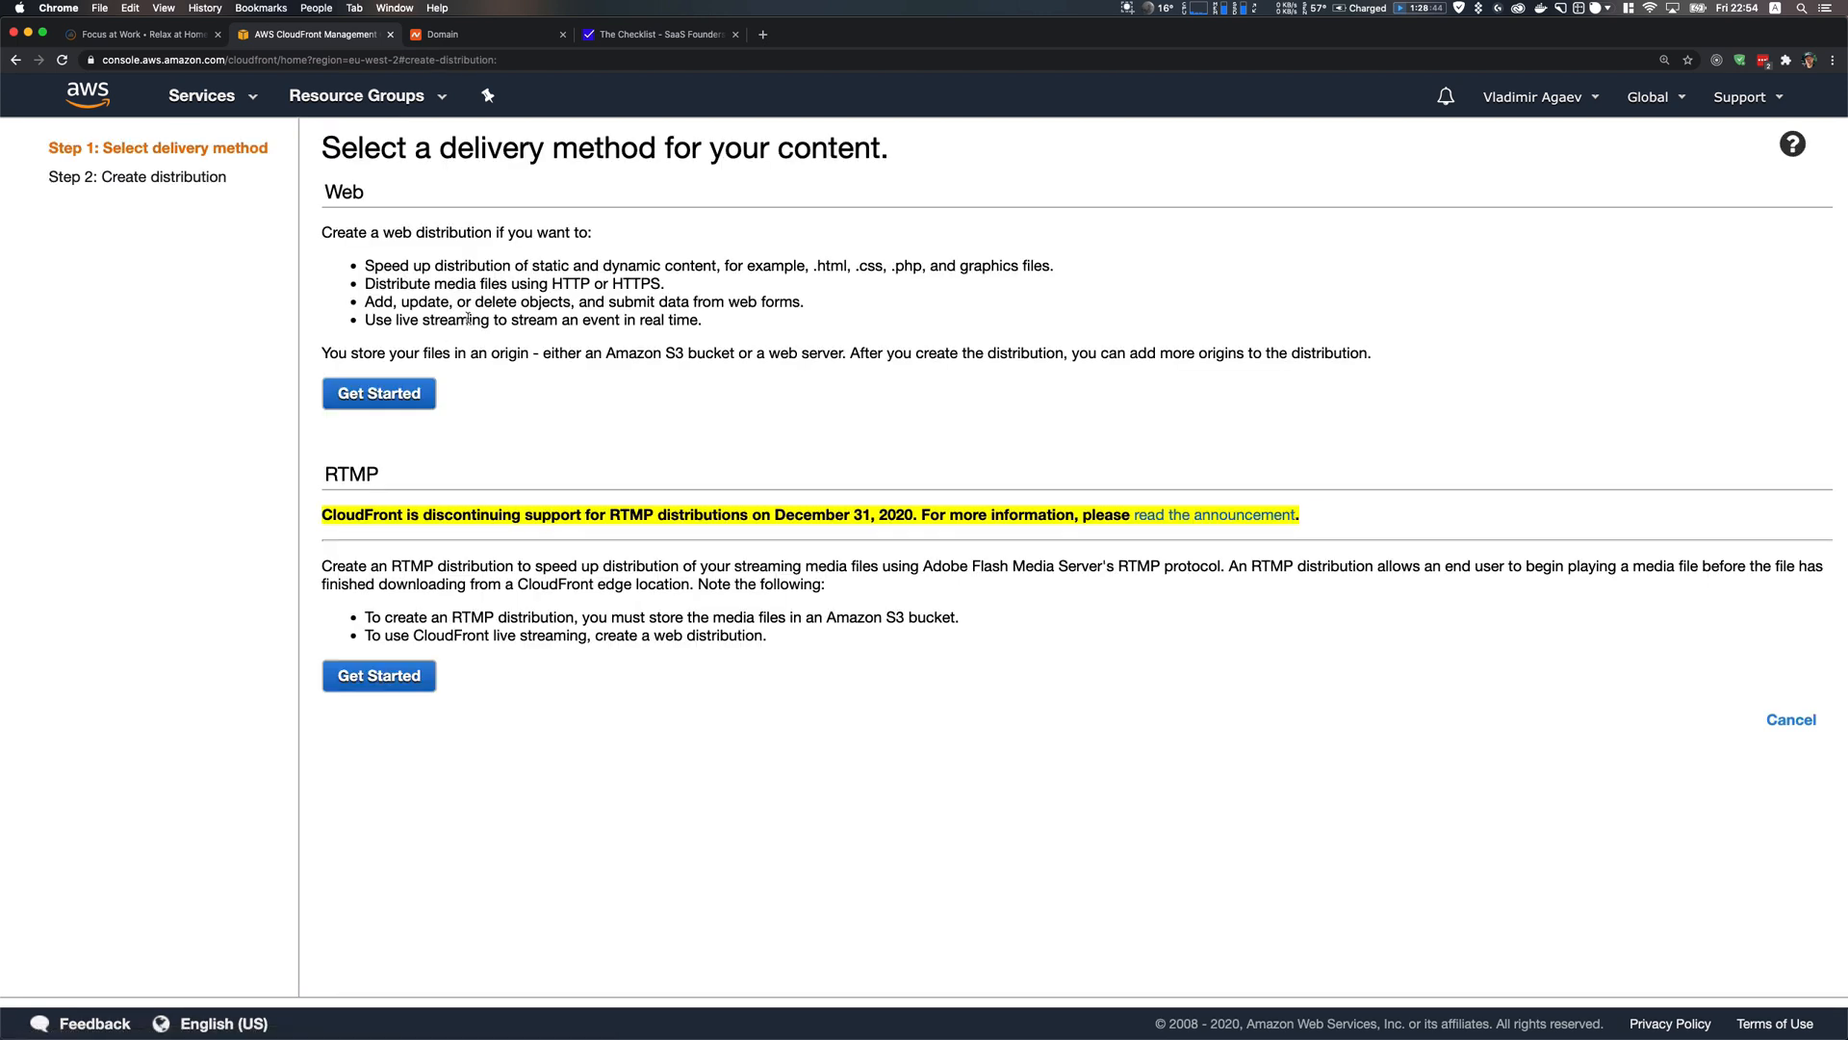
{"action": "left_click", "coordinate": [420, 391]}
Try the copied endpoint justauselessdomain.xyz.s3-website-us-east-1.amazonaws.com as the new distribution's origin domain name
{"action": "left_click", "coordinate": [687, 234]}
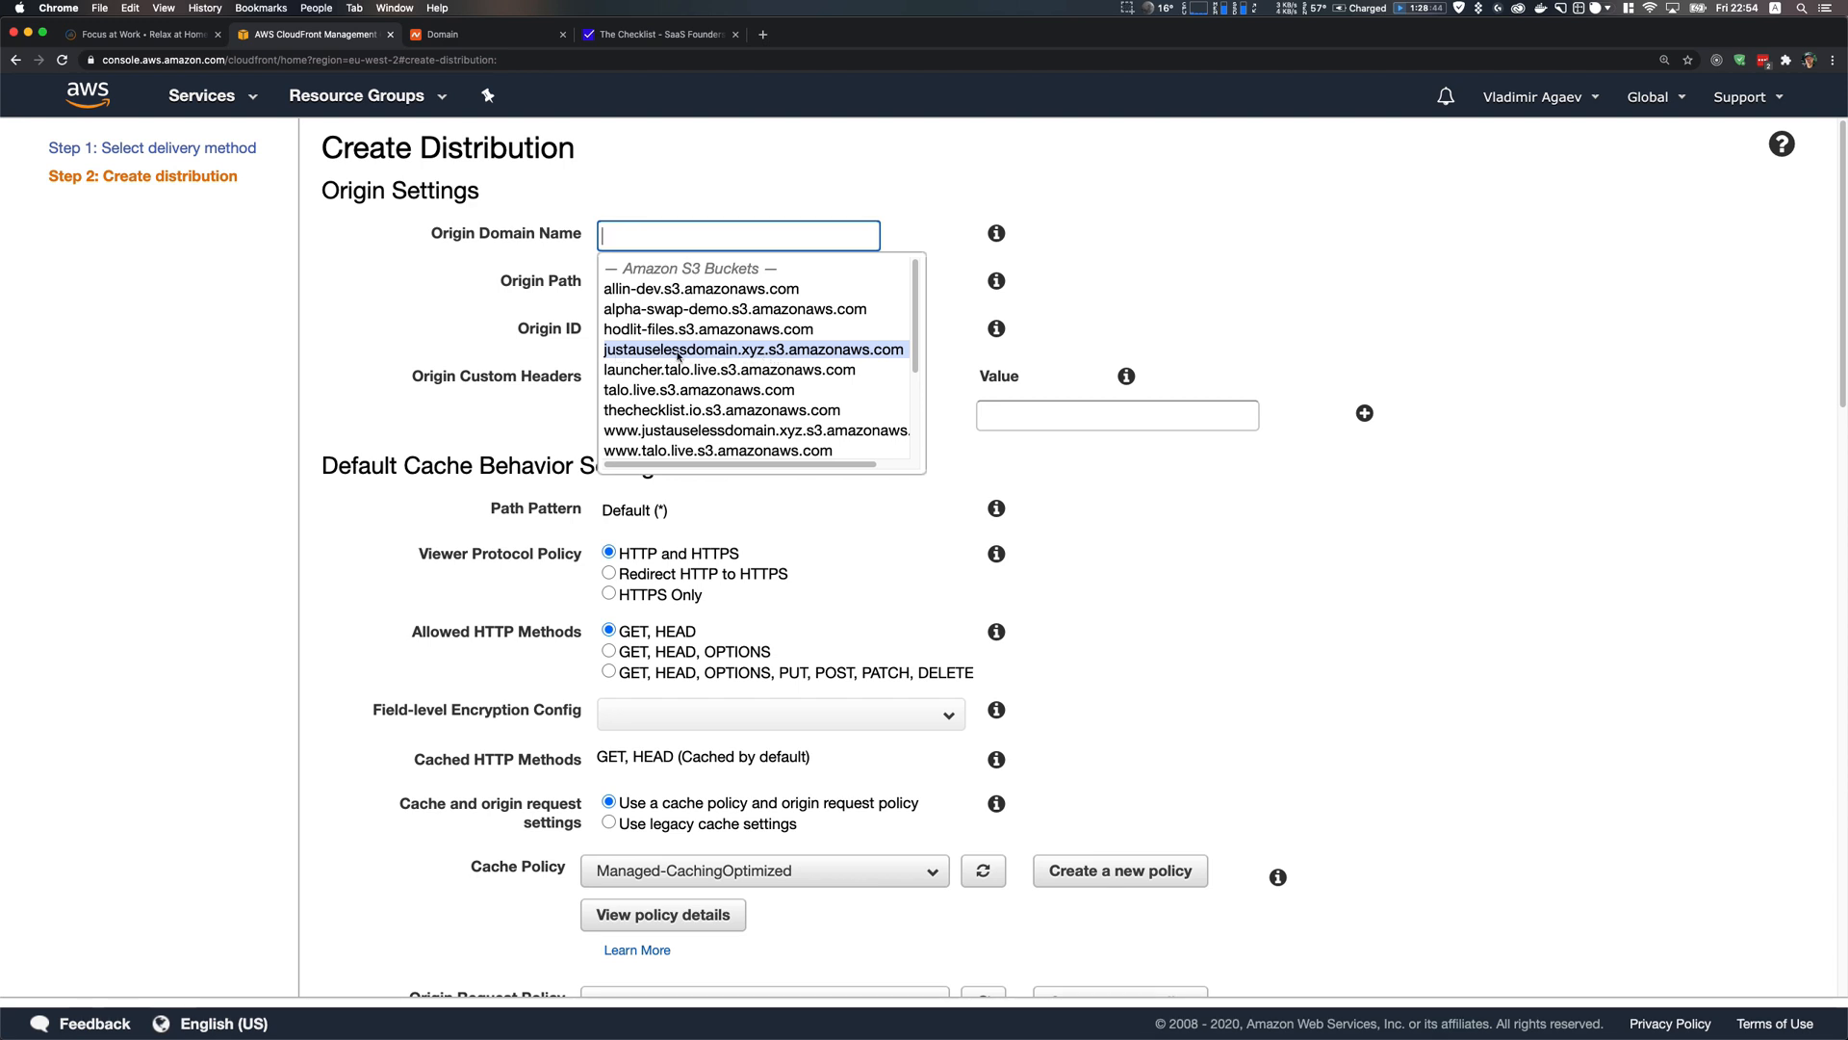
{"action": "left_click", "coordinate": [482, 285]}
{"action": "left_click", "coordinate": [639, 243]}
{"action": "key", "text": "super+v"}
{"action": "left_click", "coordinate": [714, 199]}
{"action": "left_click_drag", "start_coordinate": [729, 234], "coordinate": [413, 228]}
{"action": "left_click", "coordinate": [642, 237]}
{"action": "left_click_drag", "start_coordinate": [643, 238], "coordinate": [966, 229]}
{"action": "left_click_drag", "start_coordinate": [847, 237], "coordinate": [359, 240]}
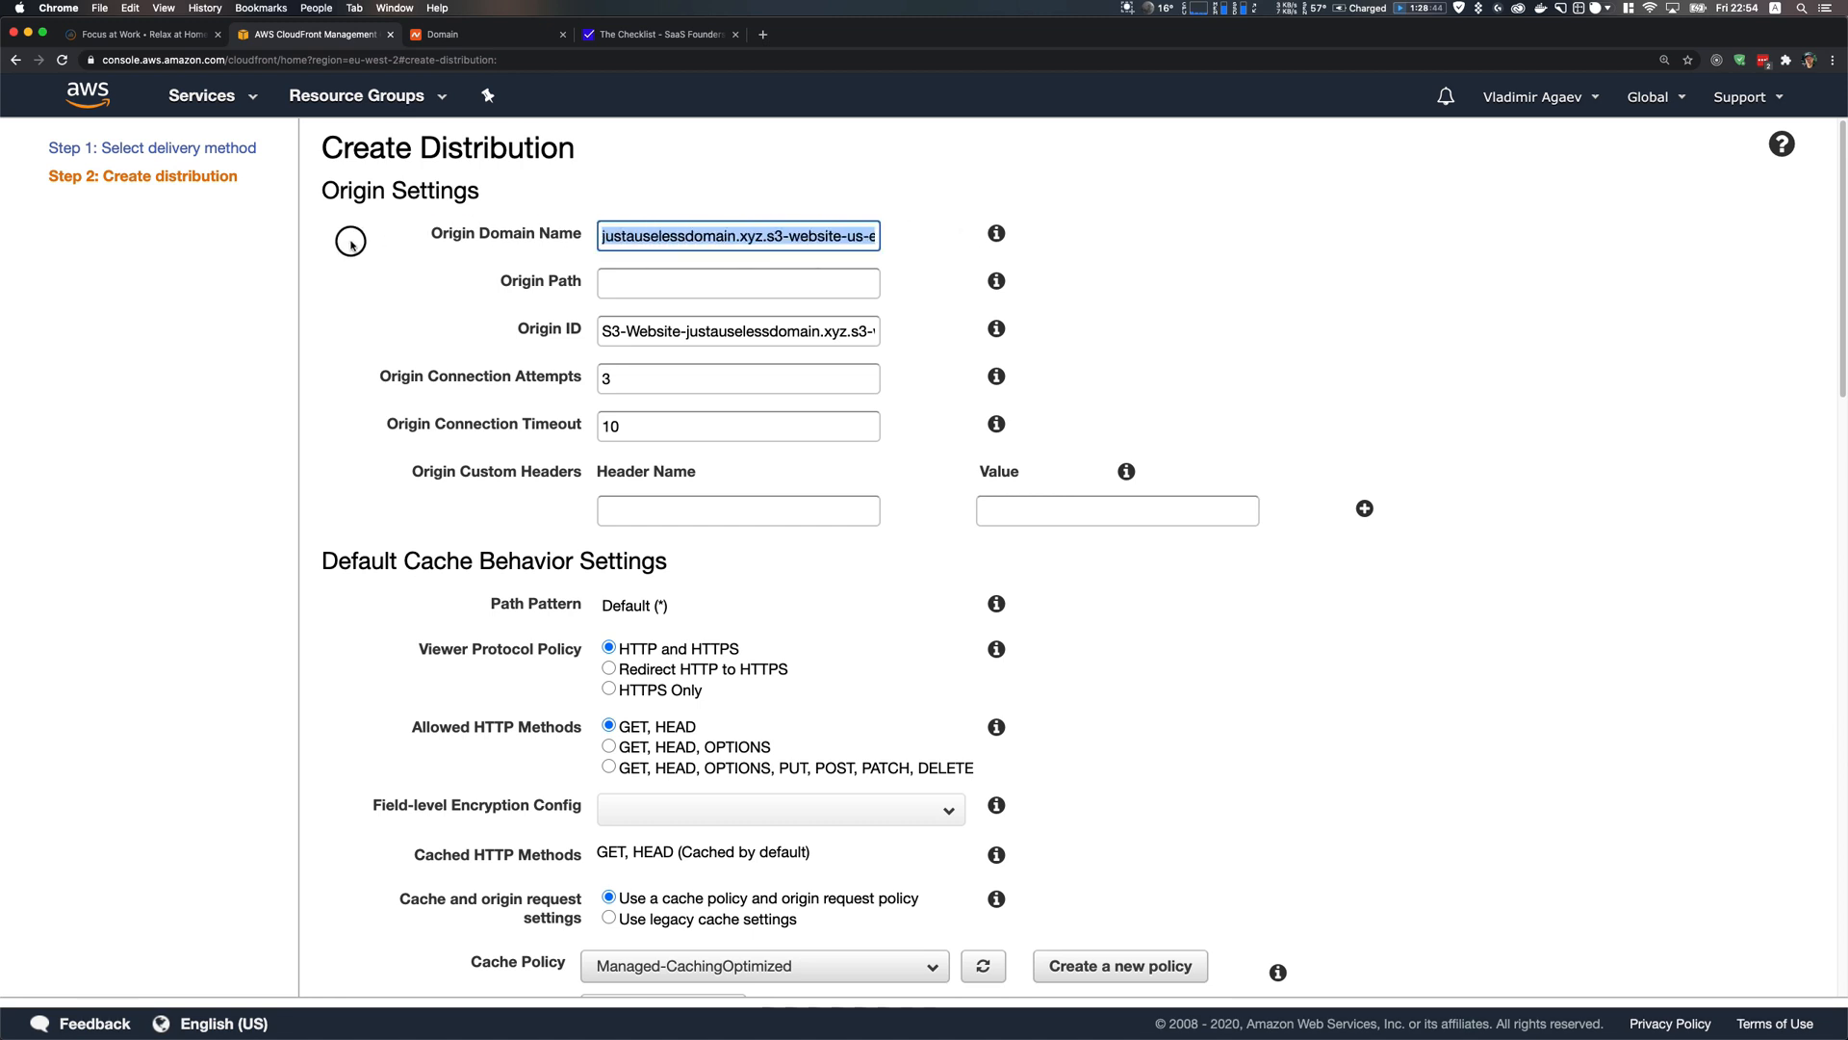
Copy the endpoint from the Origin Domain Name setting and clear the setting
{"action": "left_click", "coordinate": [566, 220]}
{"action": "triple_click", "coordinate": [666, 236]}
{"action": "key", "text": "super+c"}
{"action": "key", "text": "BackSpace"}
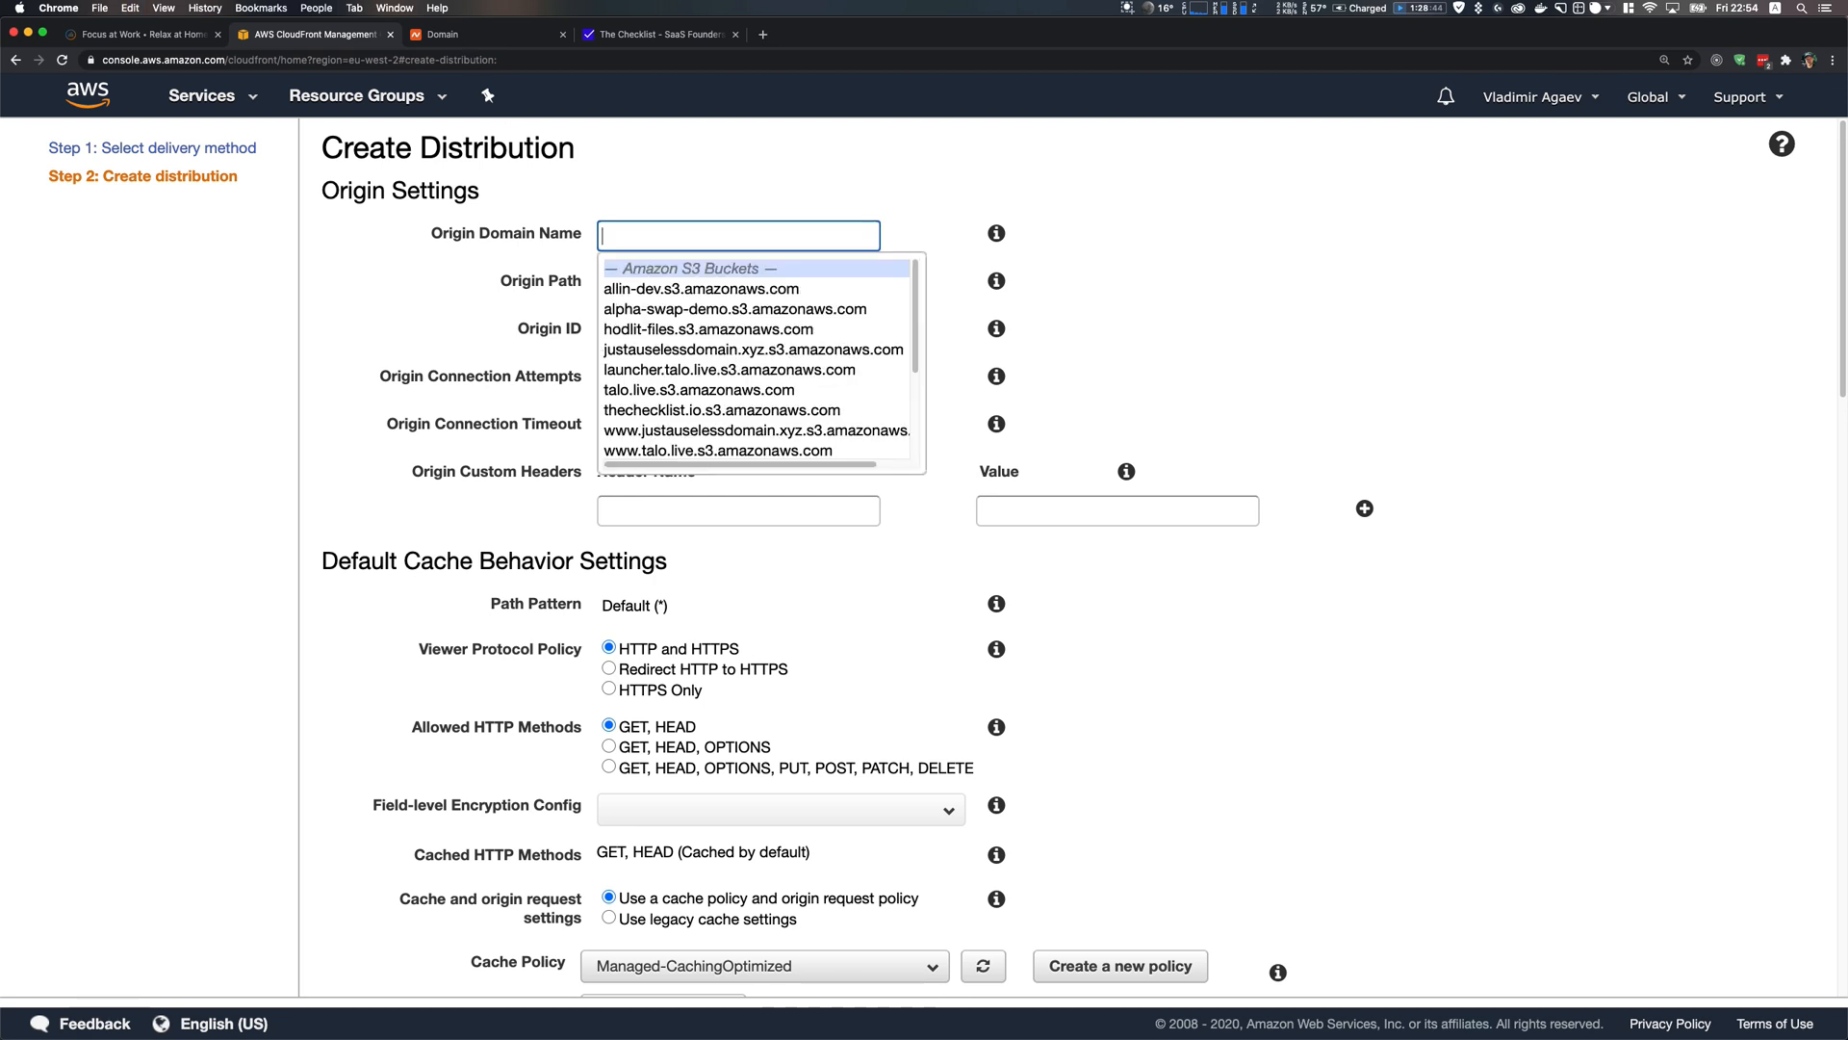
Open the S3 bucket list in a separate browser tab, keeping the distribution form open
{"action": "left_click", "coordinate": [200, 94], "text": "super"}
{"action": "left_click", "coordinate": [497, 35]}
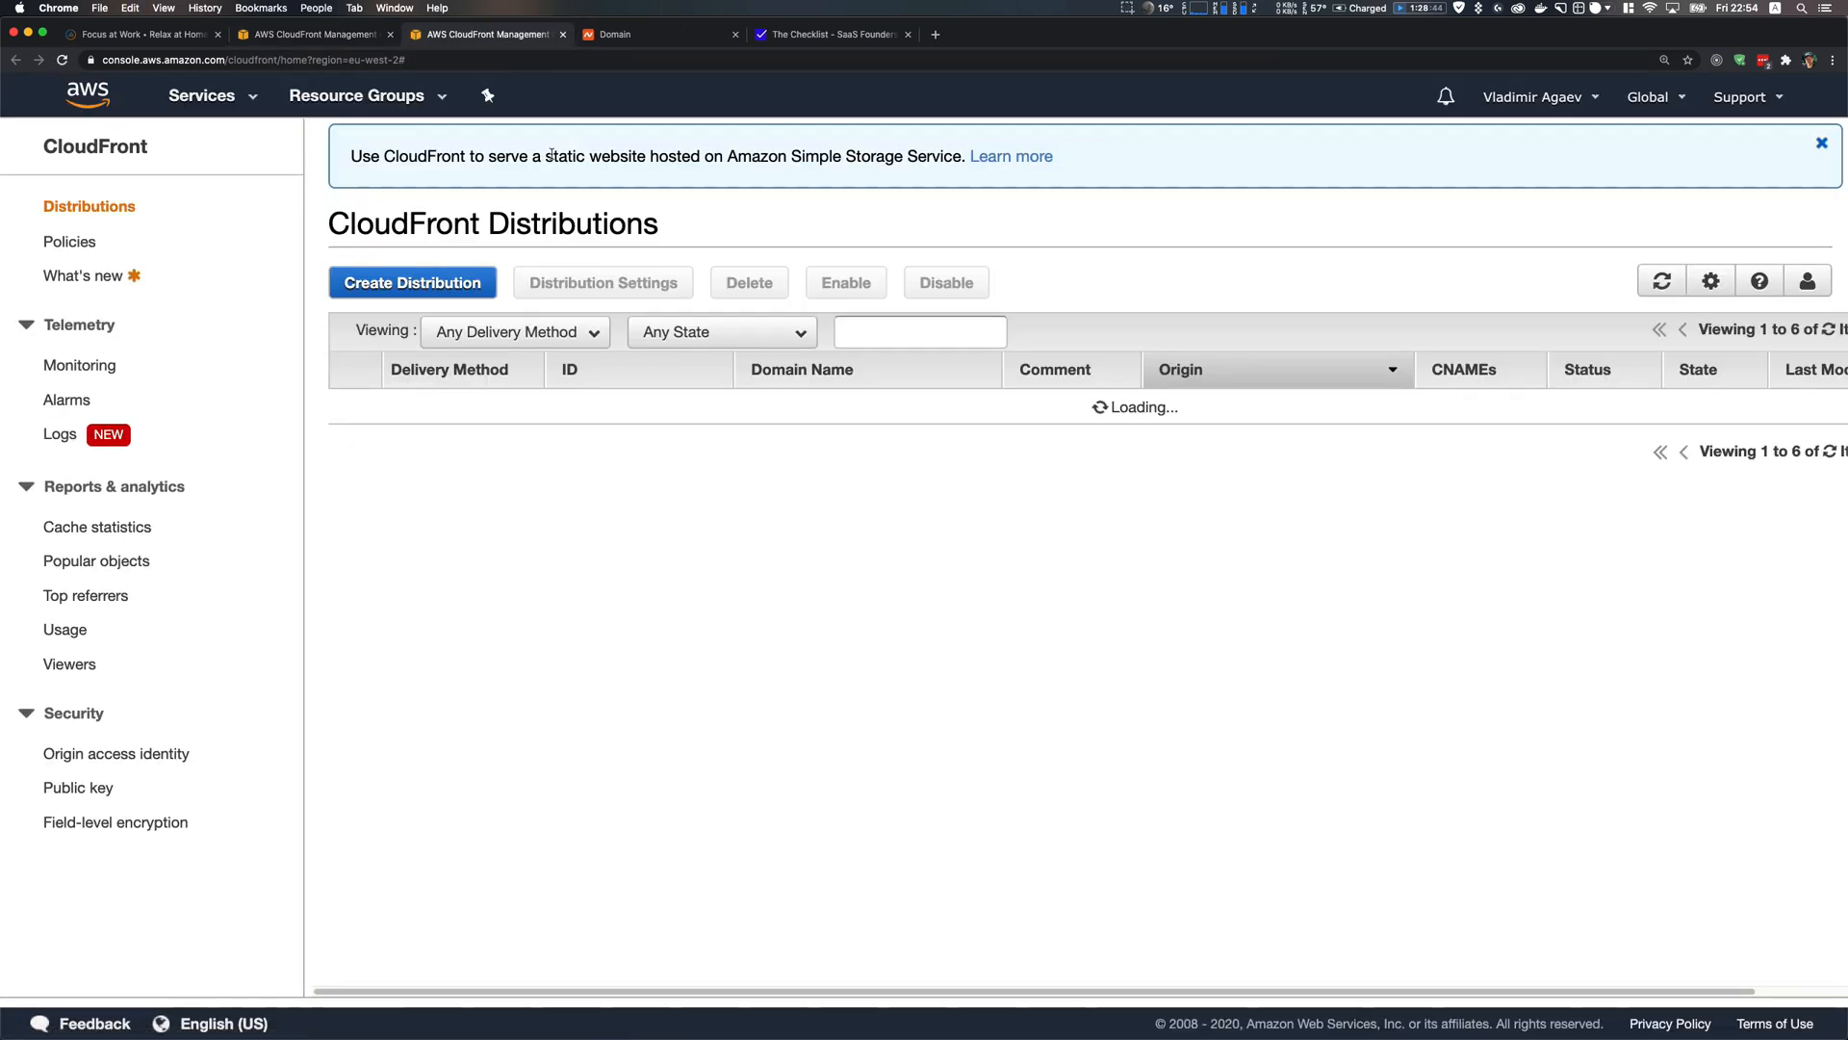
{"action": "left_click", "coordinate": [206, 97]}
{"action": "type", "text": "s"}
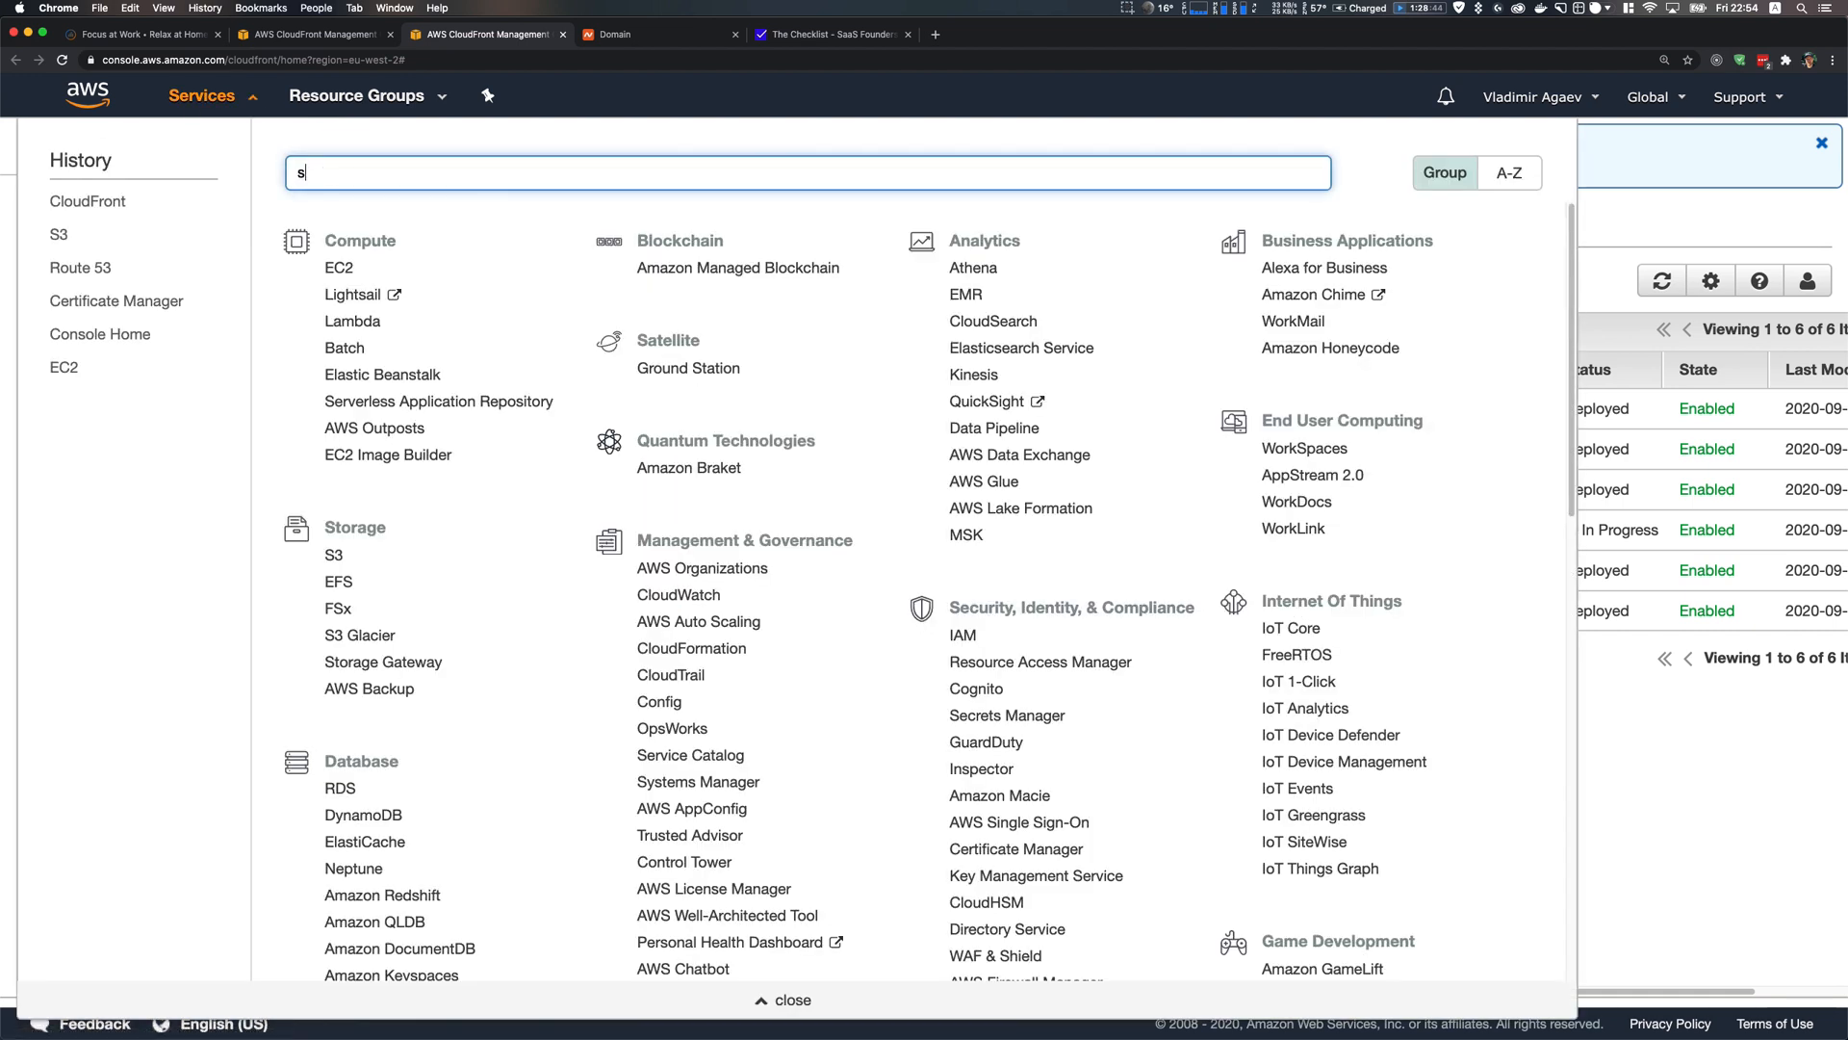
{"action": "type", "text": "3"}
{"action": "left_click", "coordinate": [471, 200]}
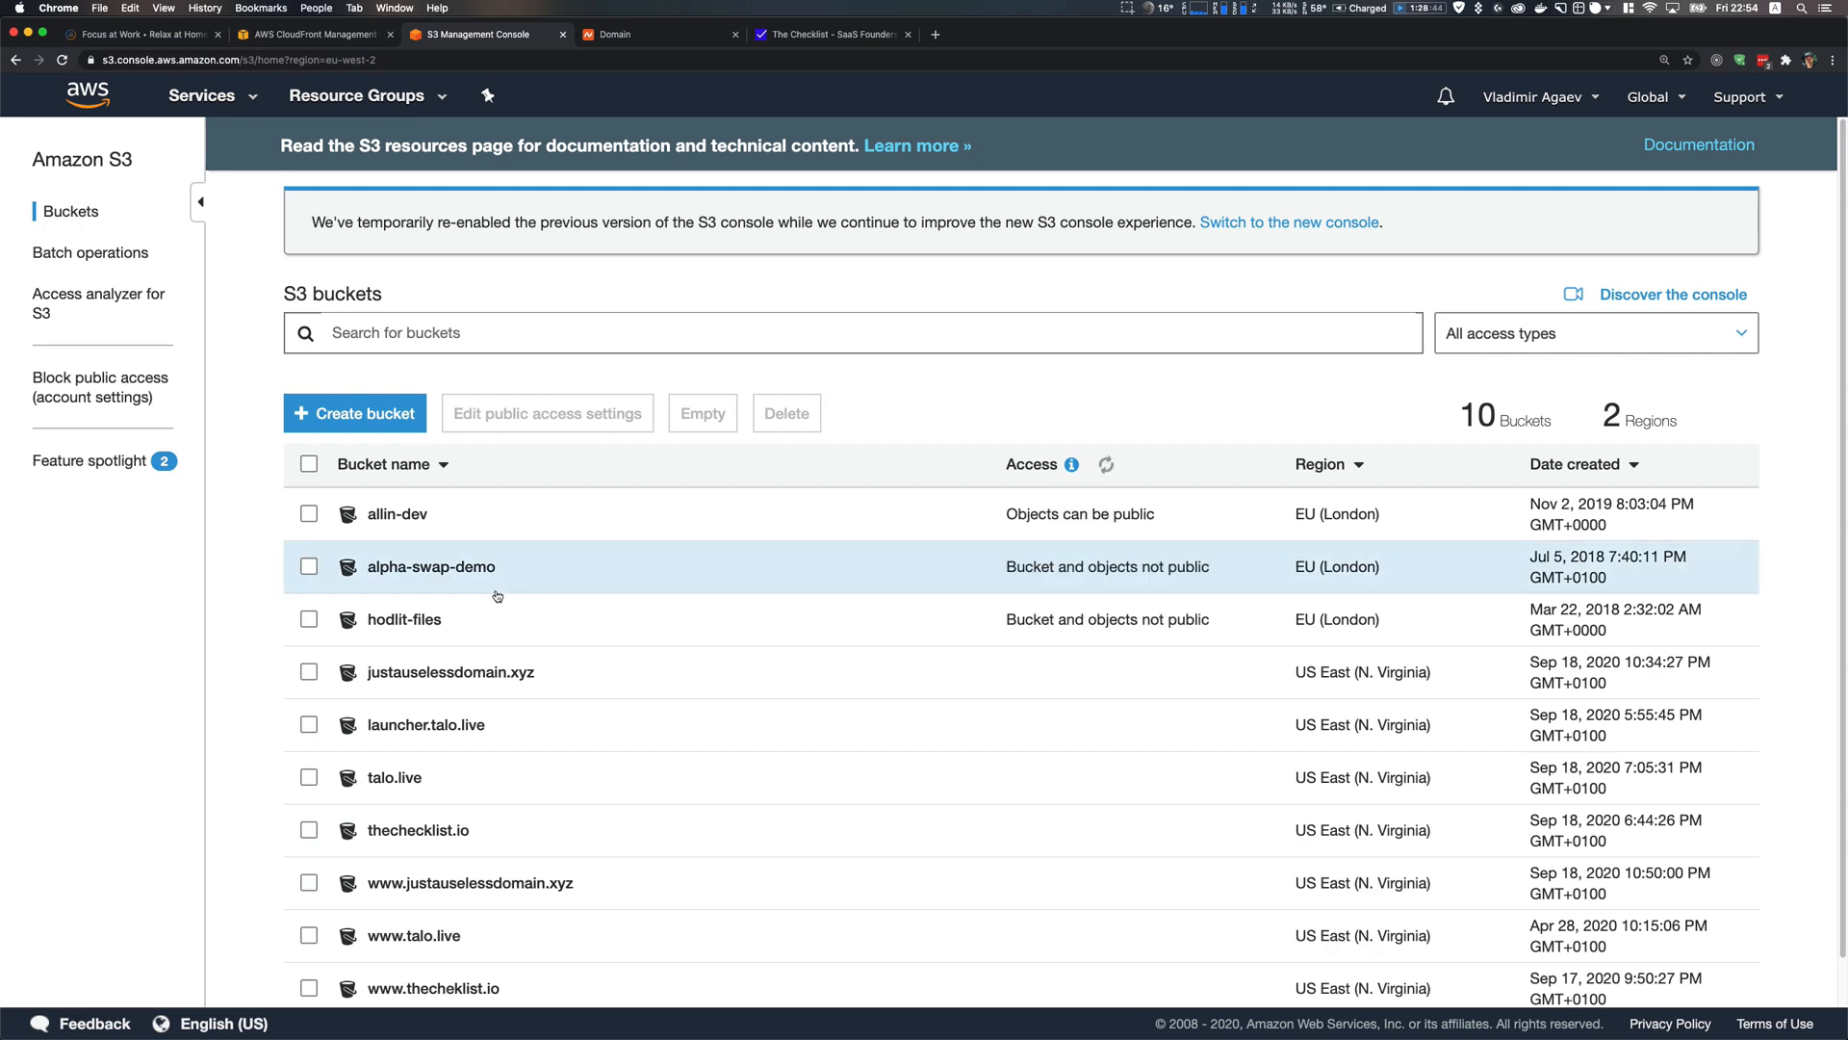
Open the static website hosting settings of the justauselessdomain.xyz bucket and copy its full endpoint URL
{"action": "left_click", "coordinate": [489, 674]}
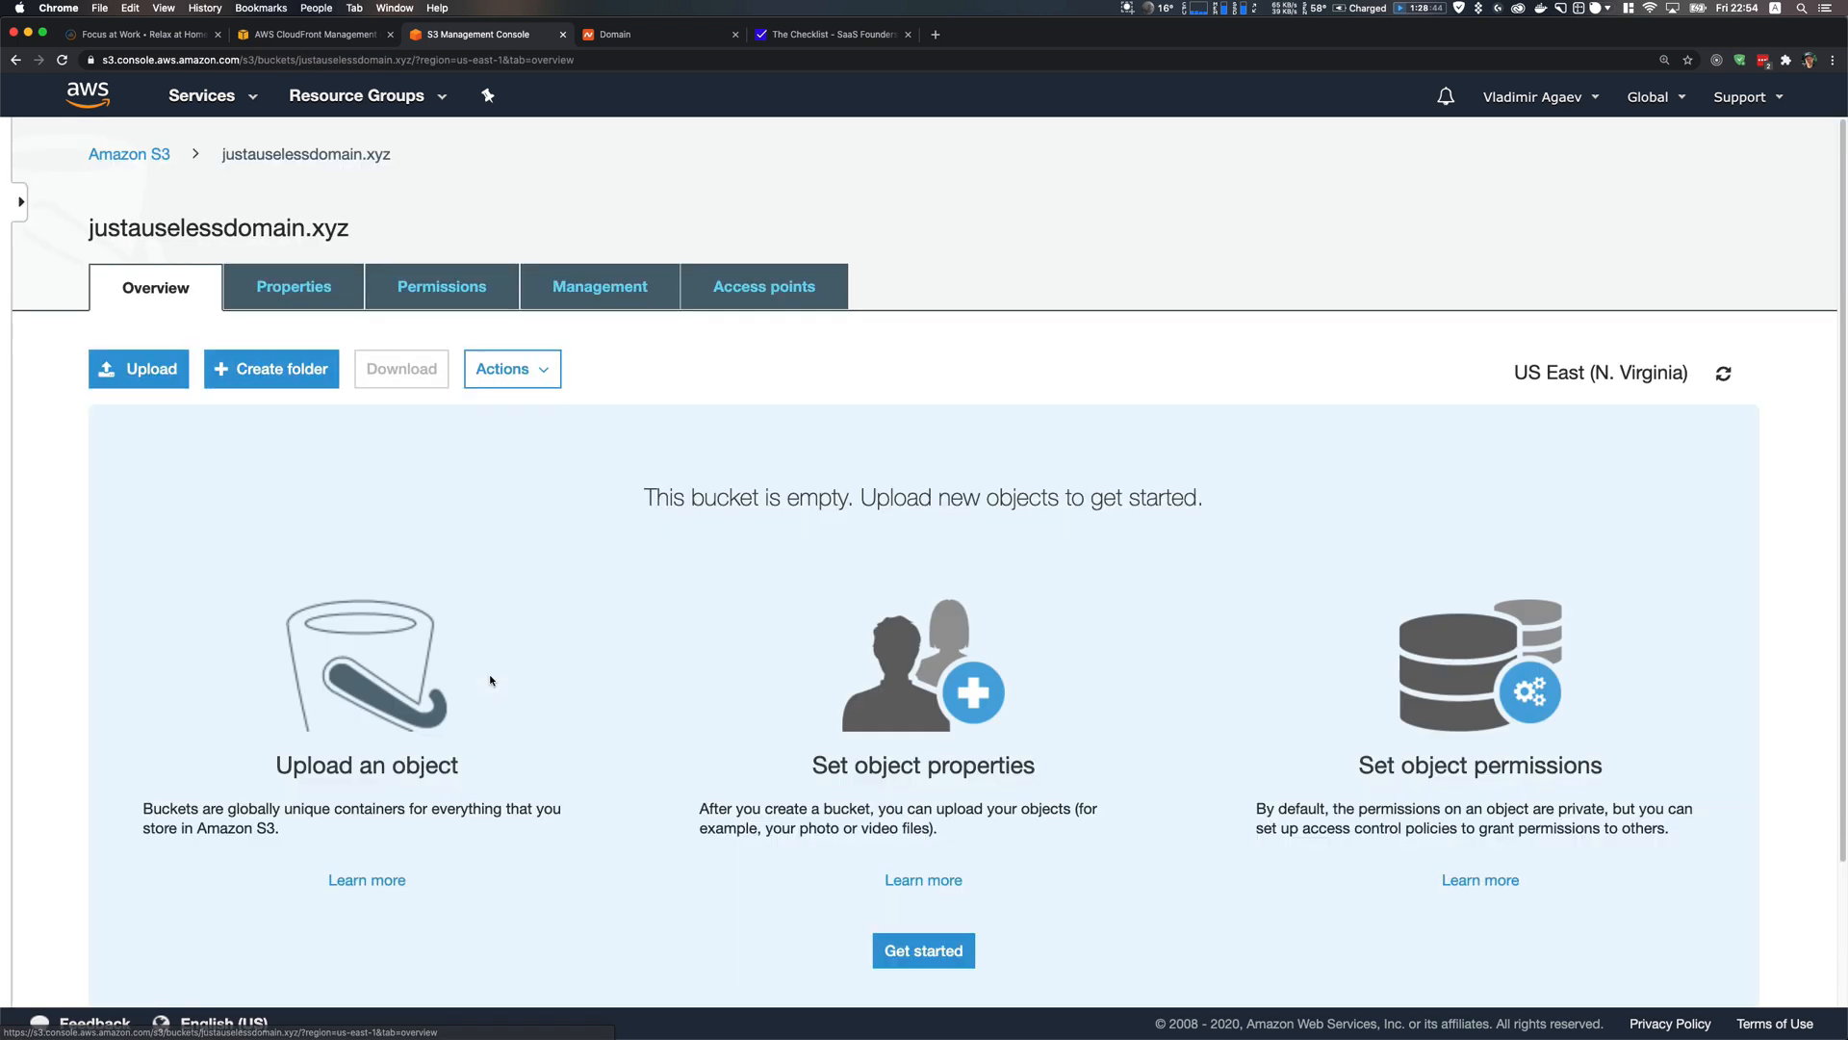
{"action": "left_click", "coordinate": [430, 293]}
{"action": "left_click", "coordinate": [291, 286]}
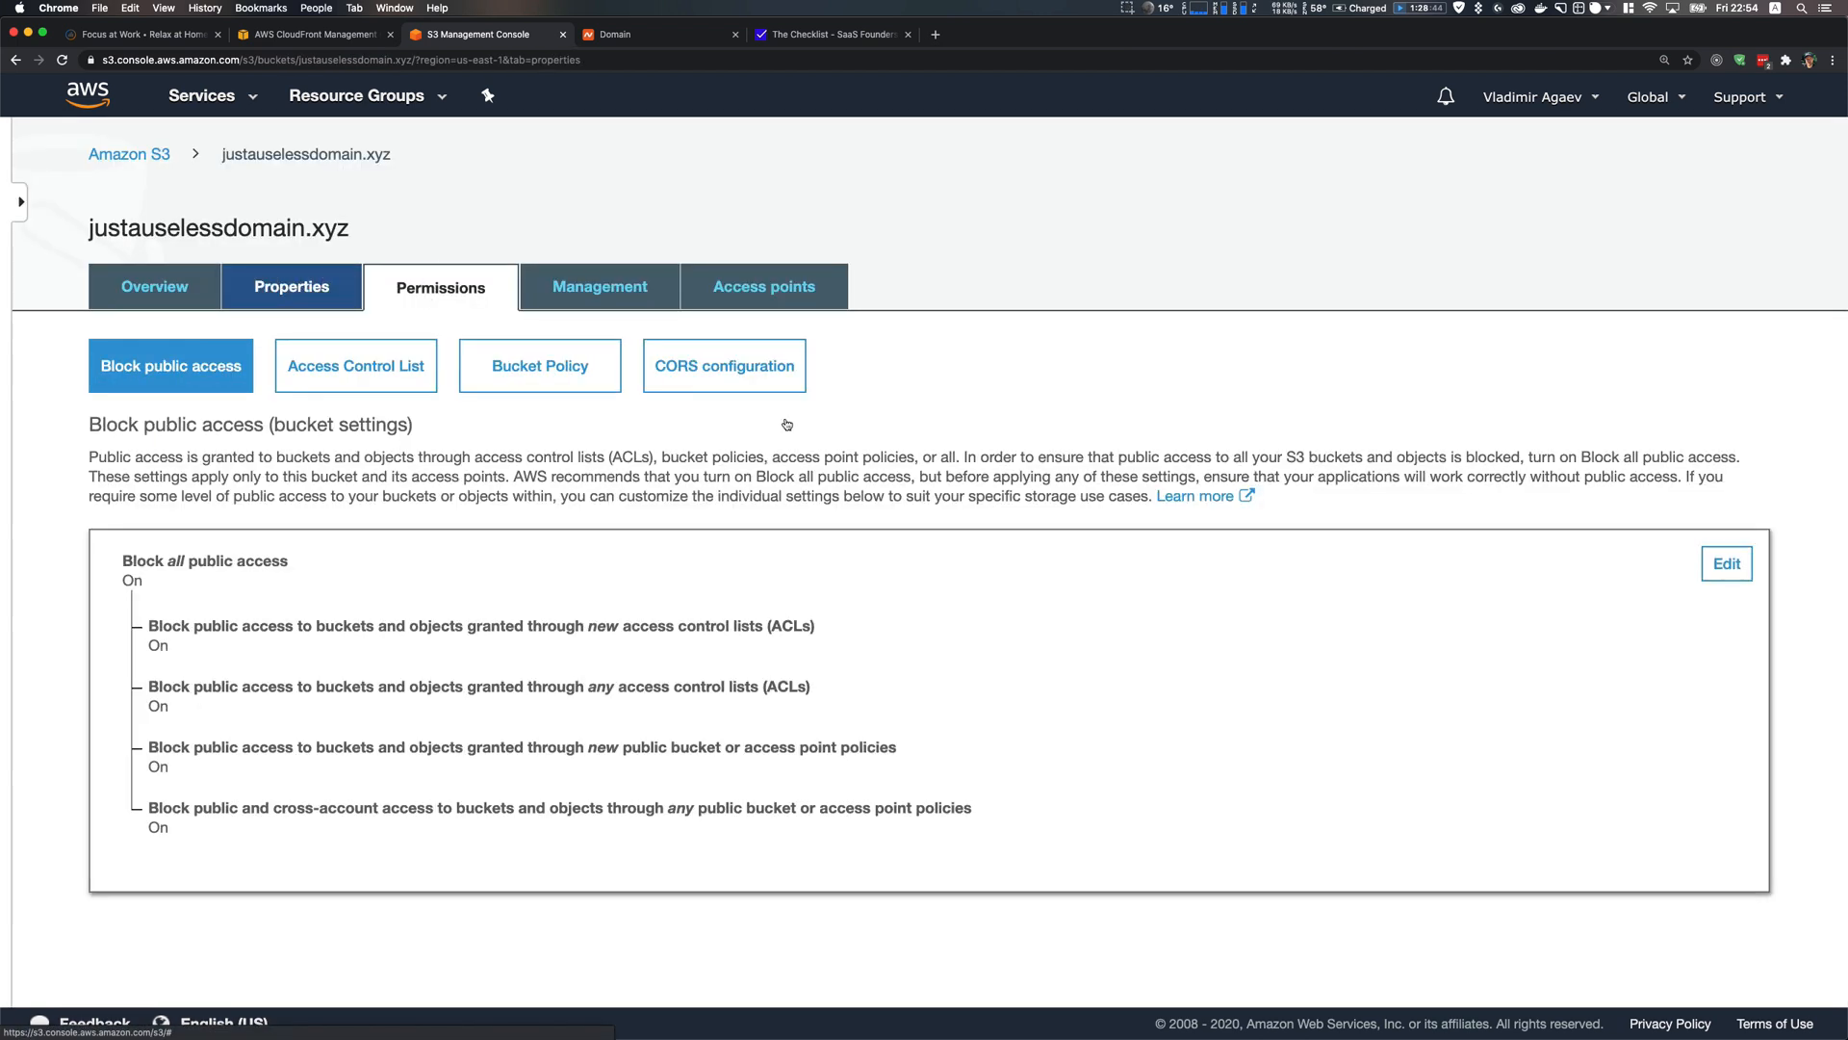
{"action": "left_click", "coordinate": [1040, 414]}
{"action": "right_click", "coordinate": [1020, 478]}
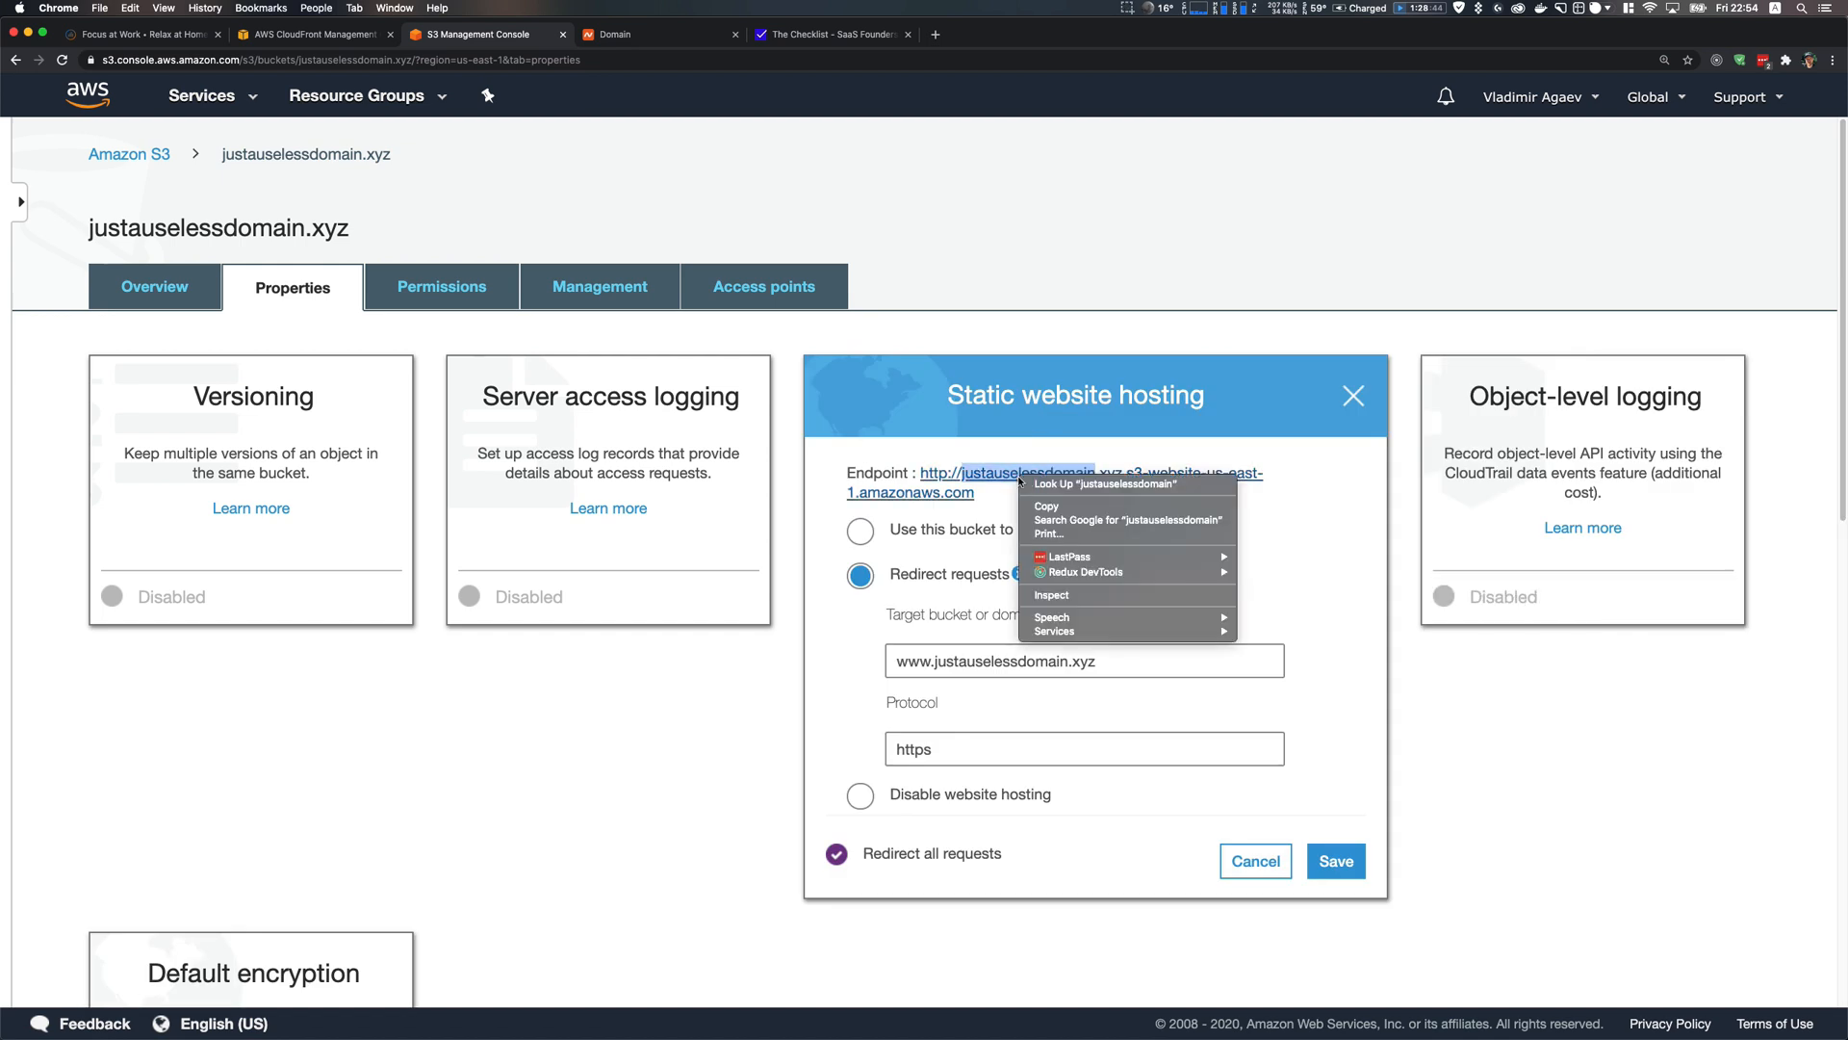
{"action": "left_click", "coordinate": [967, 479]}
{"action": "left_click_drag", "start_coordinate": [991, 495], "coordinate": [930, 476]}
{"action": "key", "text": "super+c"}
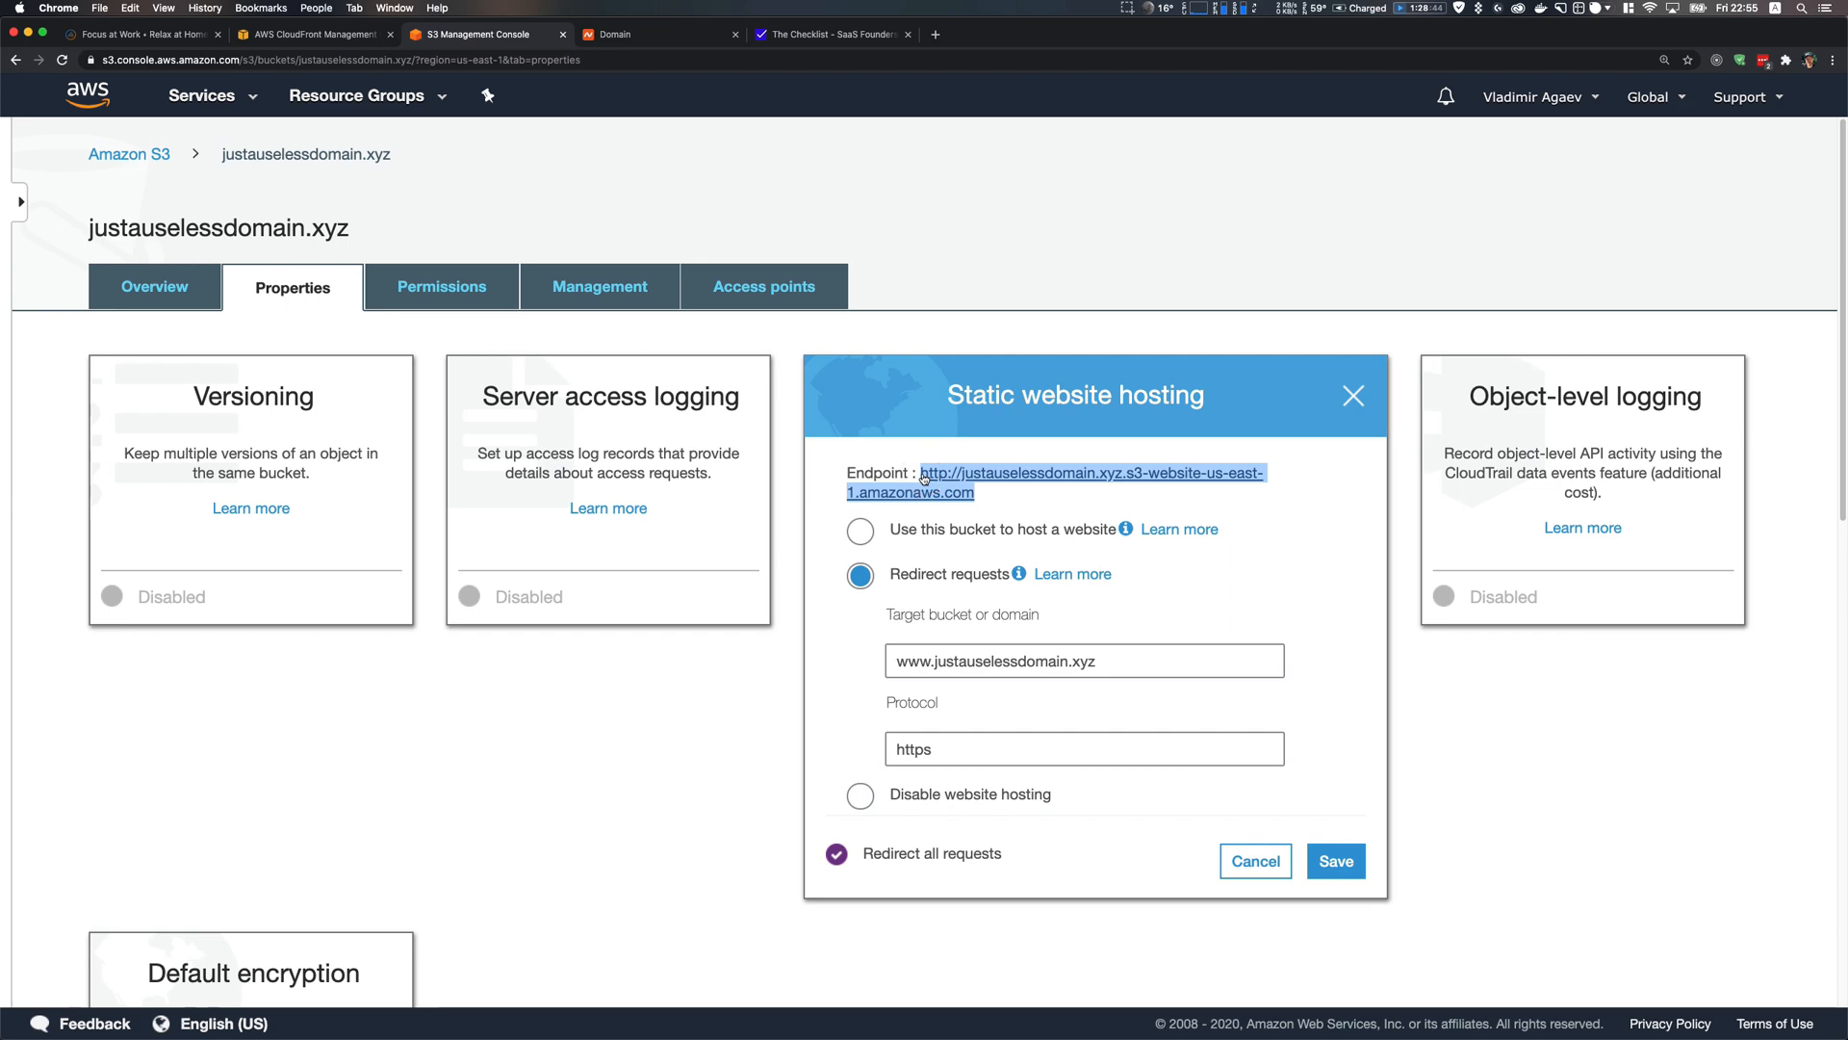
{"action": "left_click", "coordinate": [935, 34]}
{"action": "key", "text": "super+v"}
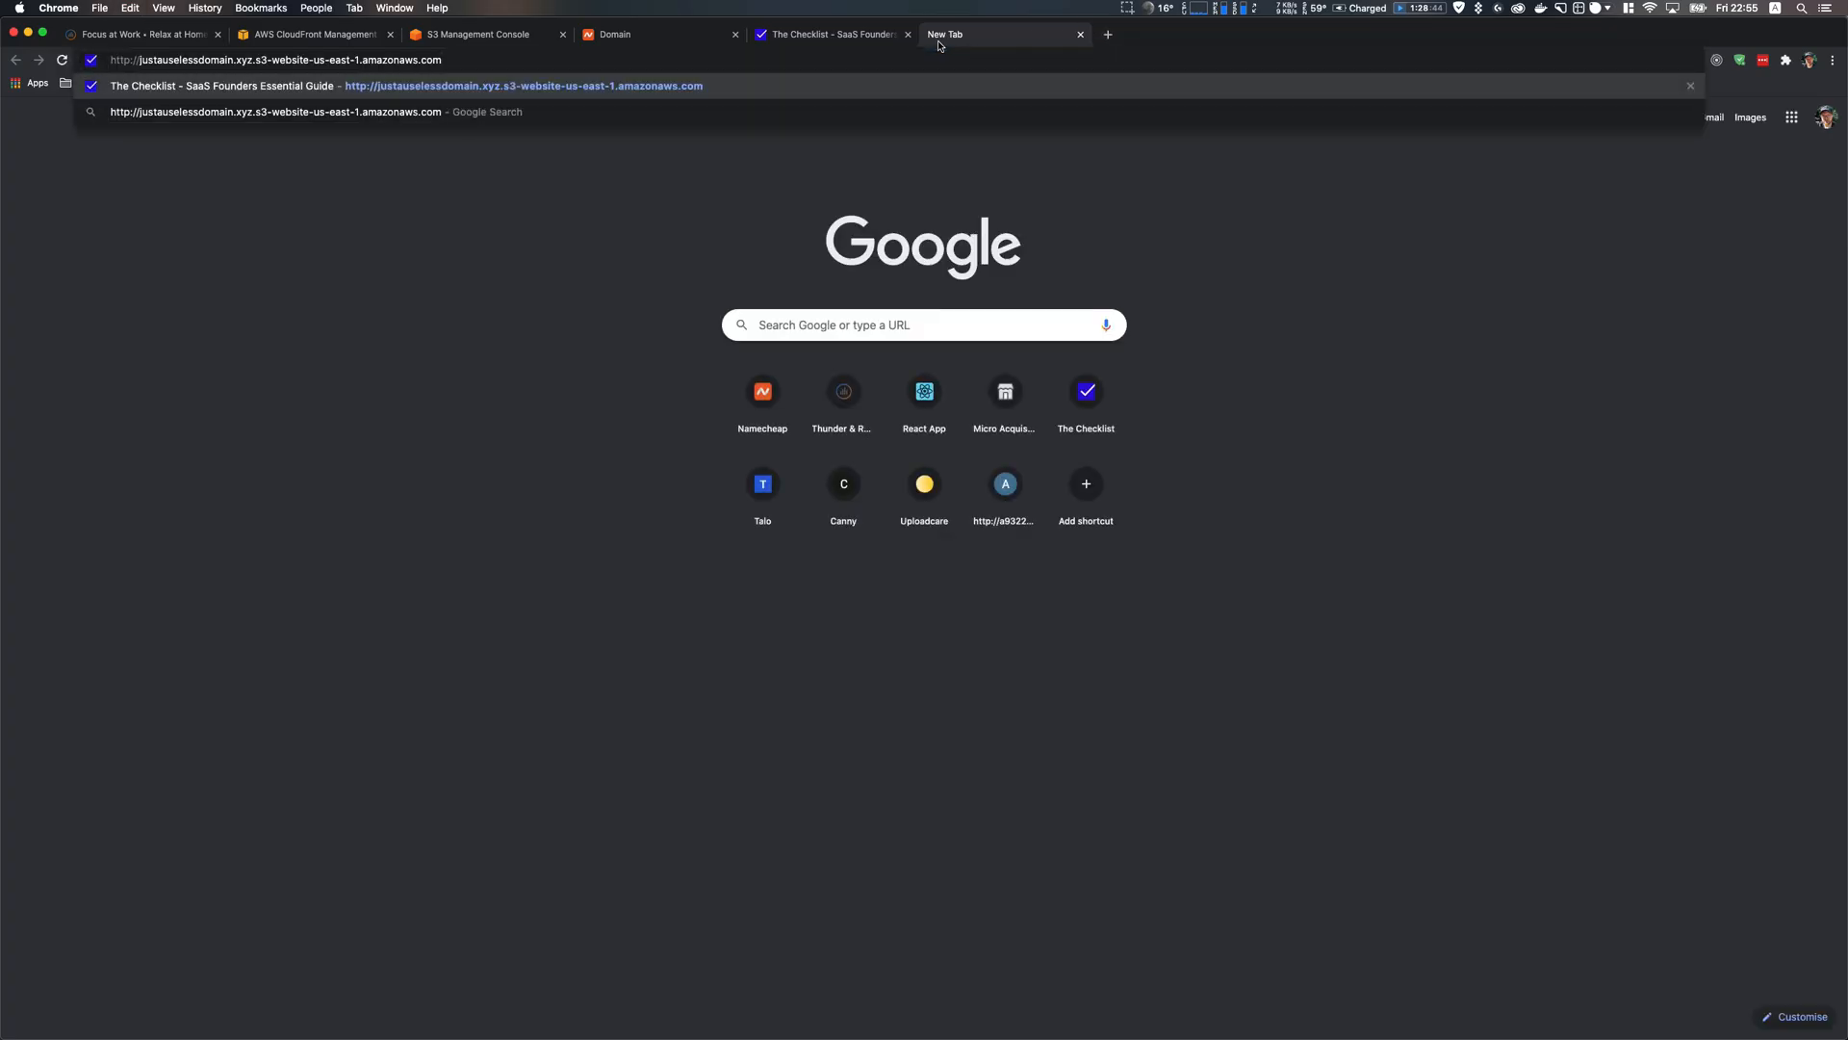
{"action": "key", "text": "Escape"}
{"action": "left_click", "coordinate": [318, 45]}
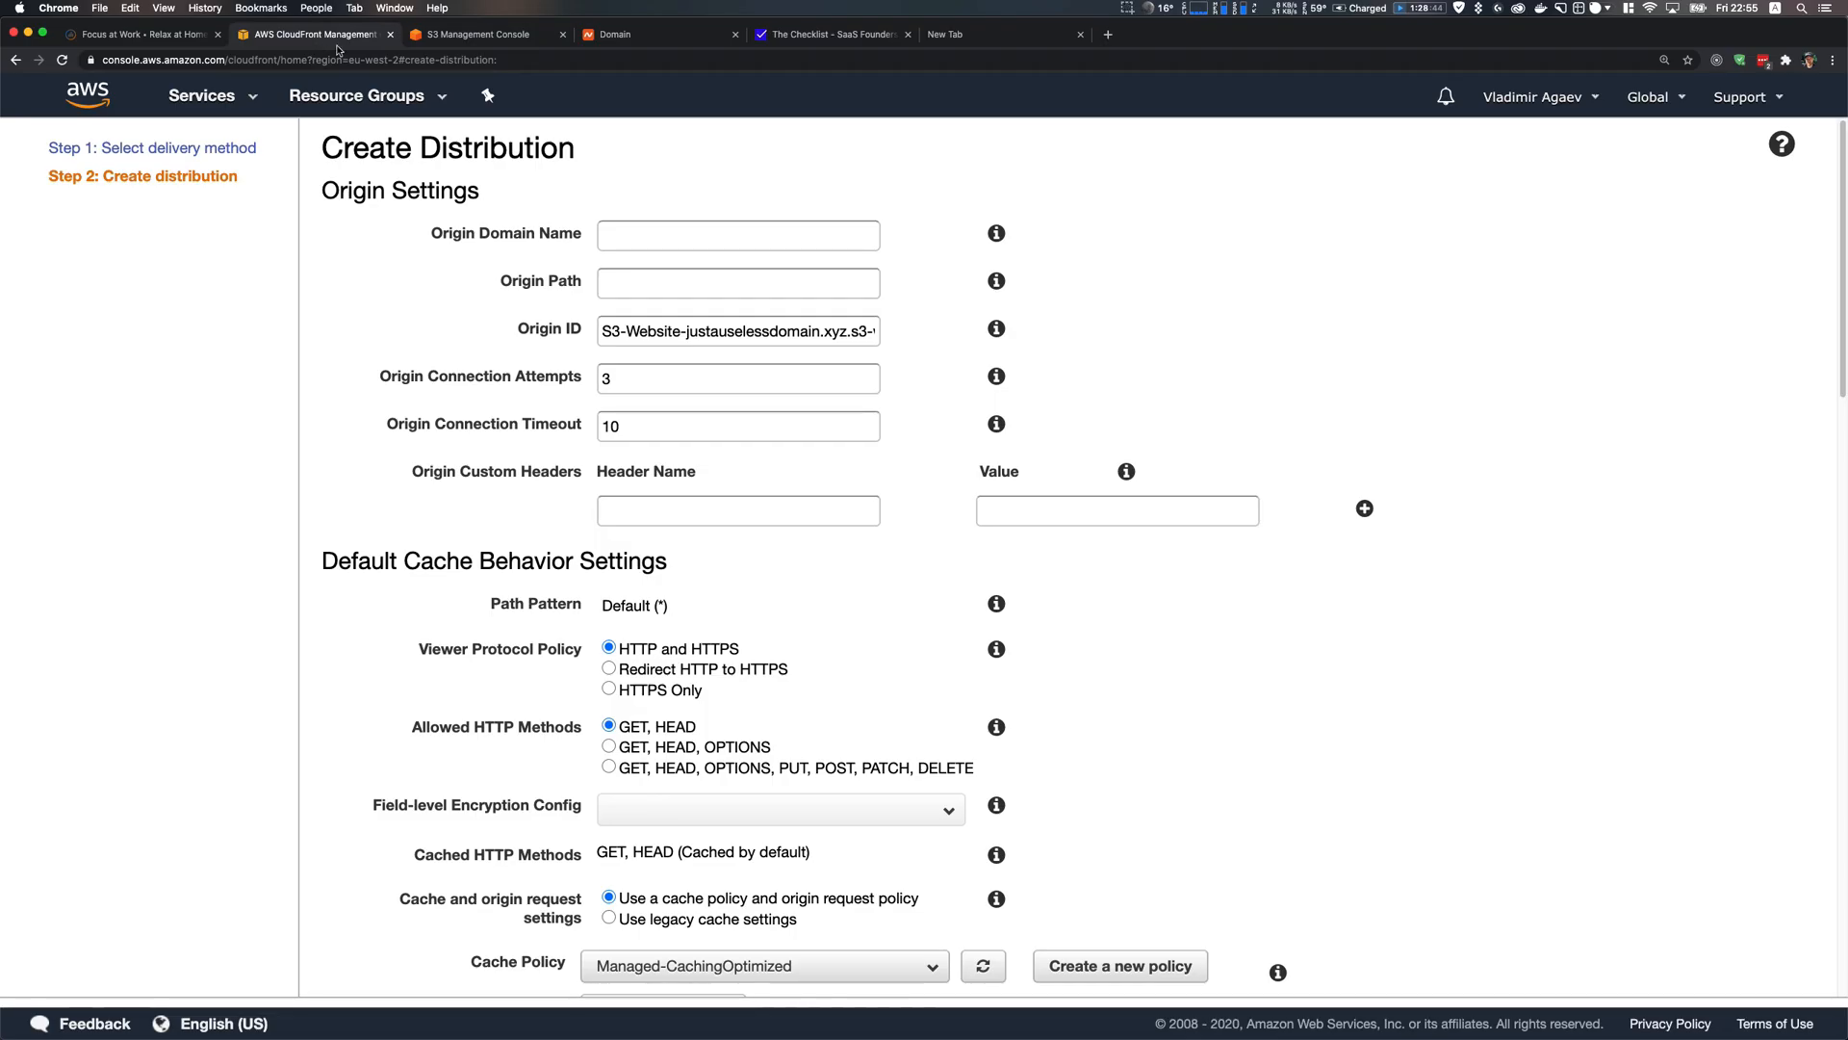
{"action": "left_click", "coordinate": [642, 231]}
{"action": "key", "text": "cmd+v"}
{"action": "left_click_drag", "start_coordinate": [685, 236], "coordinate": [511, 235]}
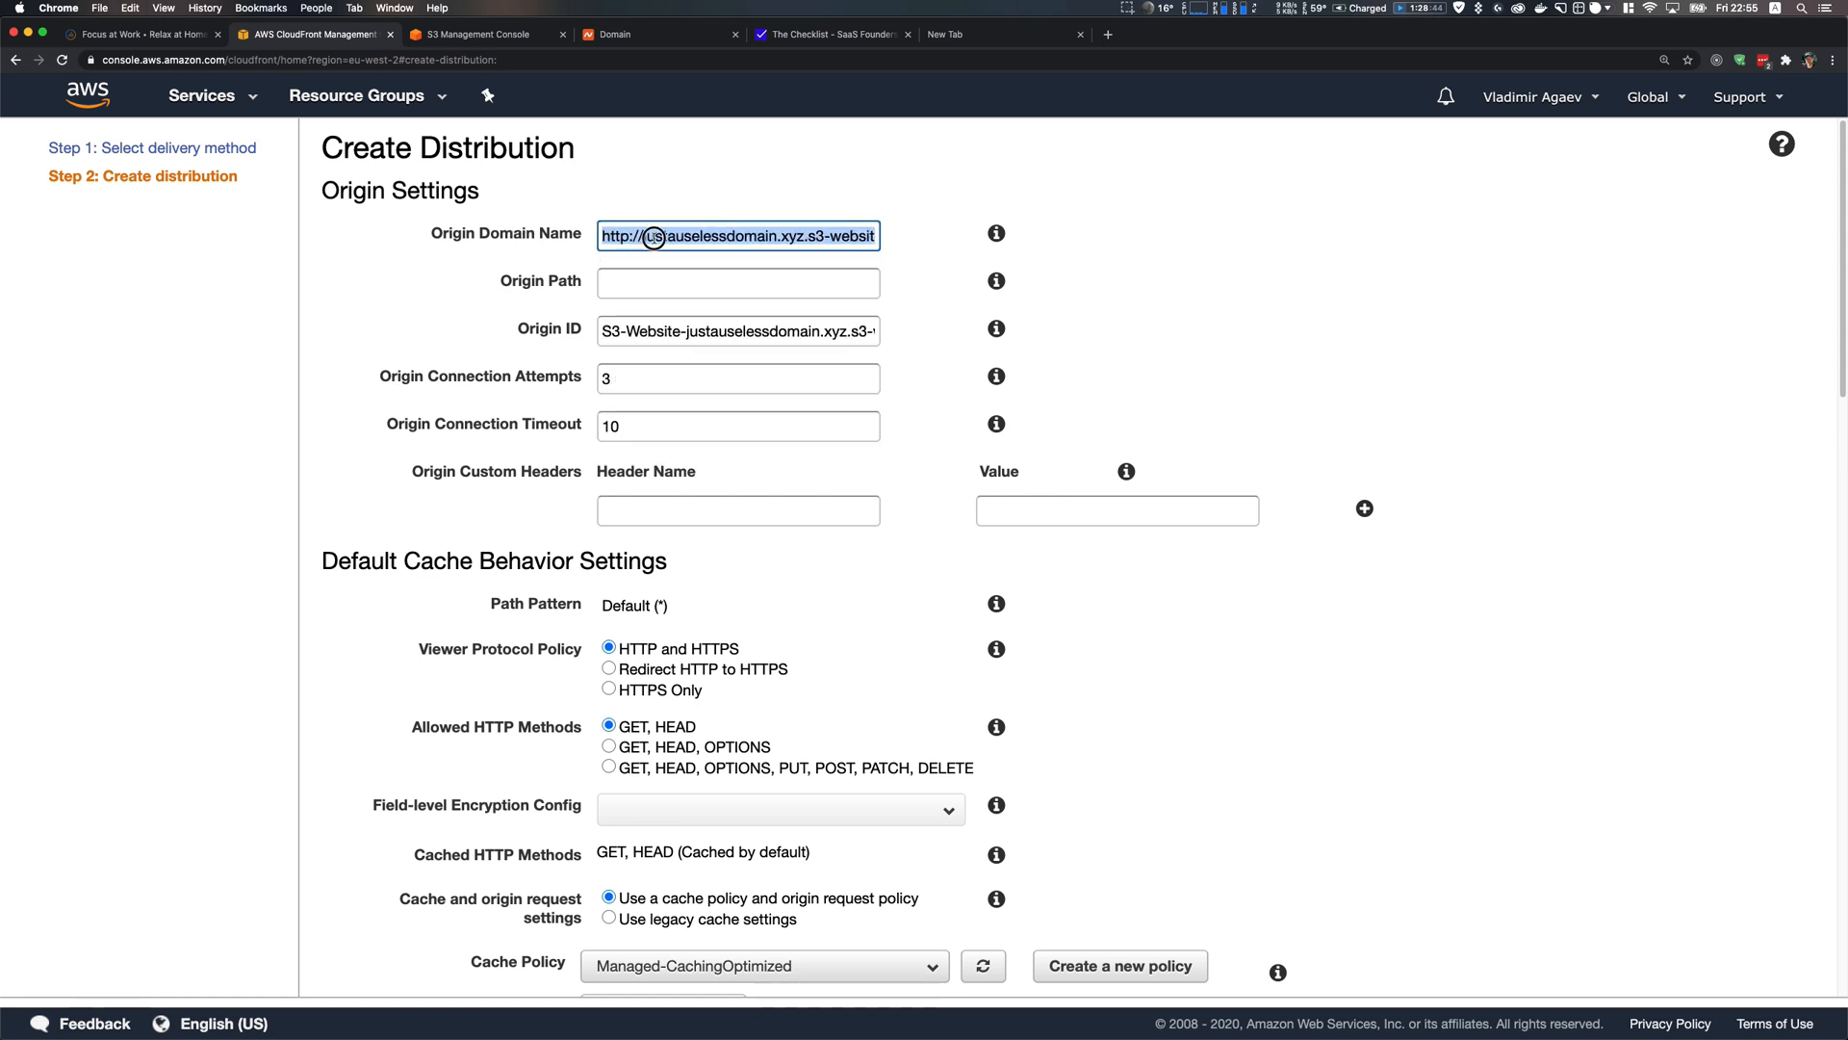
{"action": "left_click", "coordinate": [642, 236]}
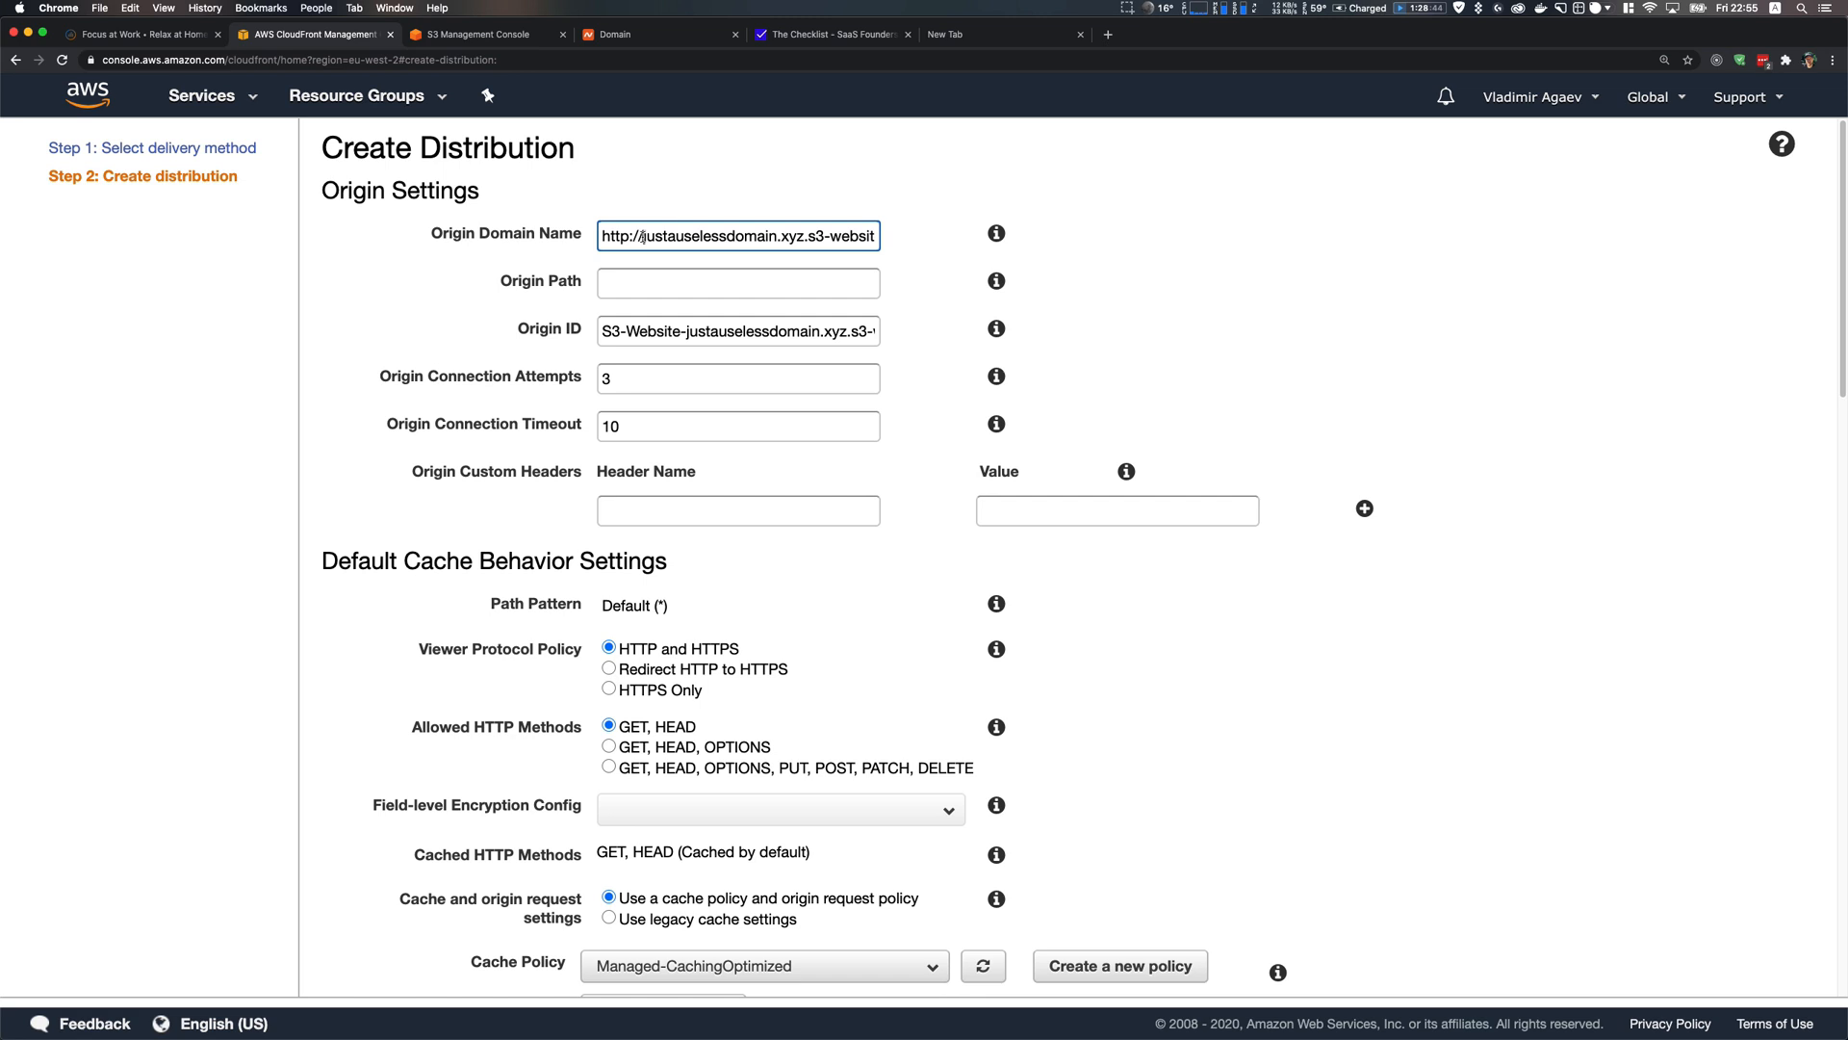
{"action": "key", "text": "BackSpace"}
{"action": "key", "text": "BackSpace"}
{"action": "key", "text": "BackSpace"}
{"action": "key", "text": "BackSpace"}
{"action": "key", "text": "BackSpace"}
{"action": "key", "text": "BackSpace"}
{"action": "key", "text": "BackSpace"}
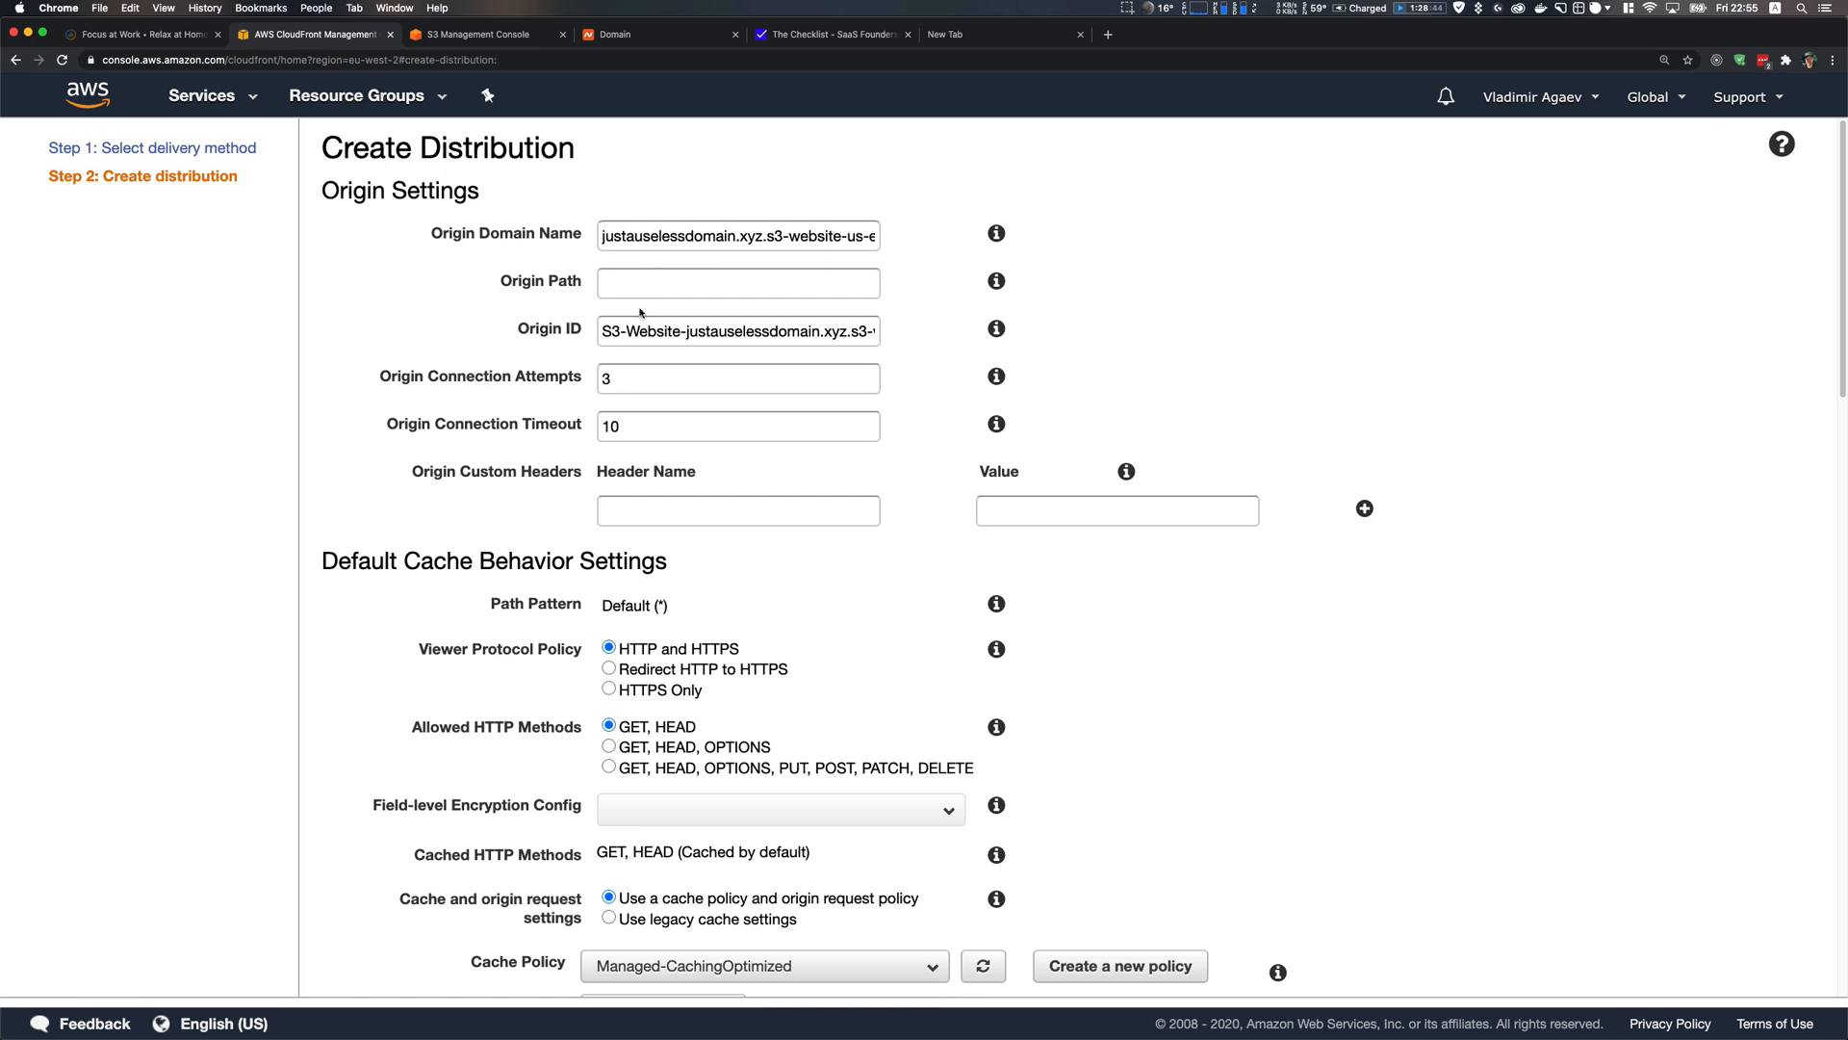
Set the viewer protocol policy to Redirect HTTP to HTTPS and the cache policy to Managed-CachingDisabled
{"action": "scroll", "coordinate": [547, 429], "scroll_direction": "down", "scroll_amount": 2}
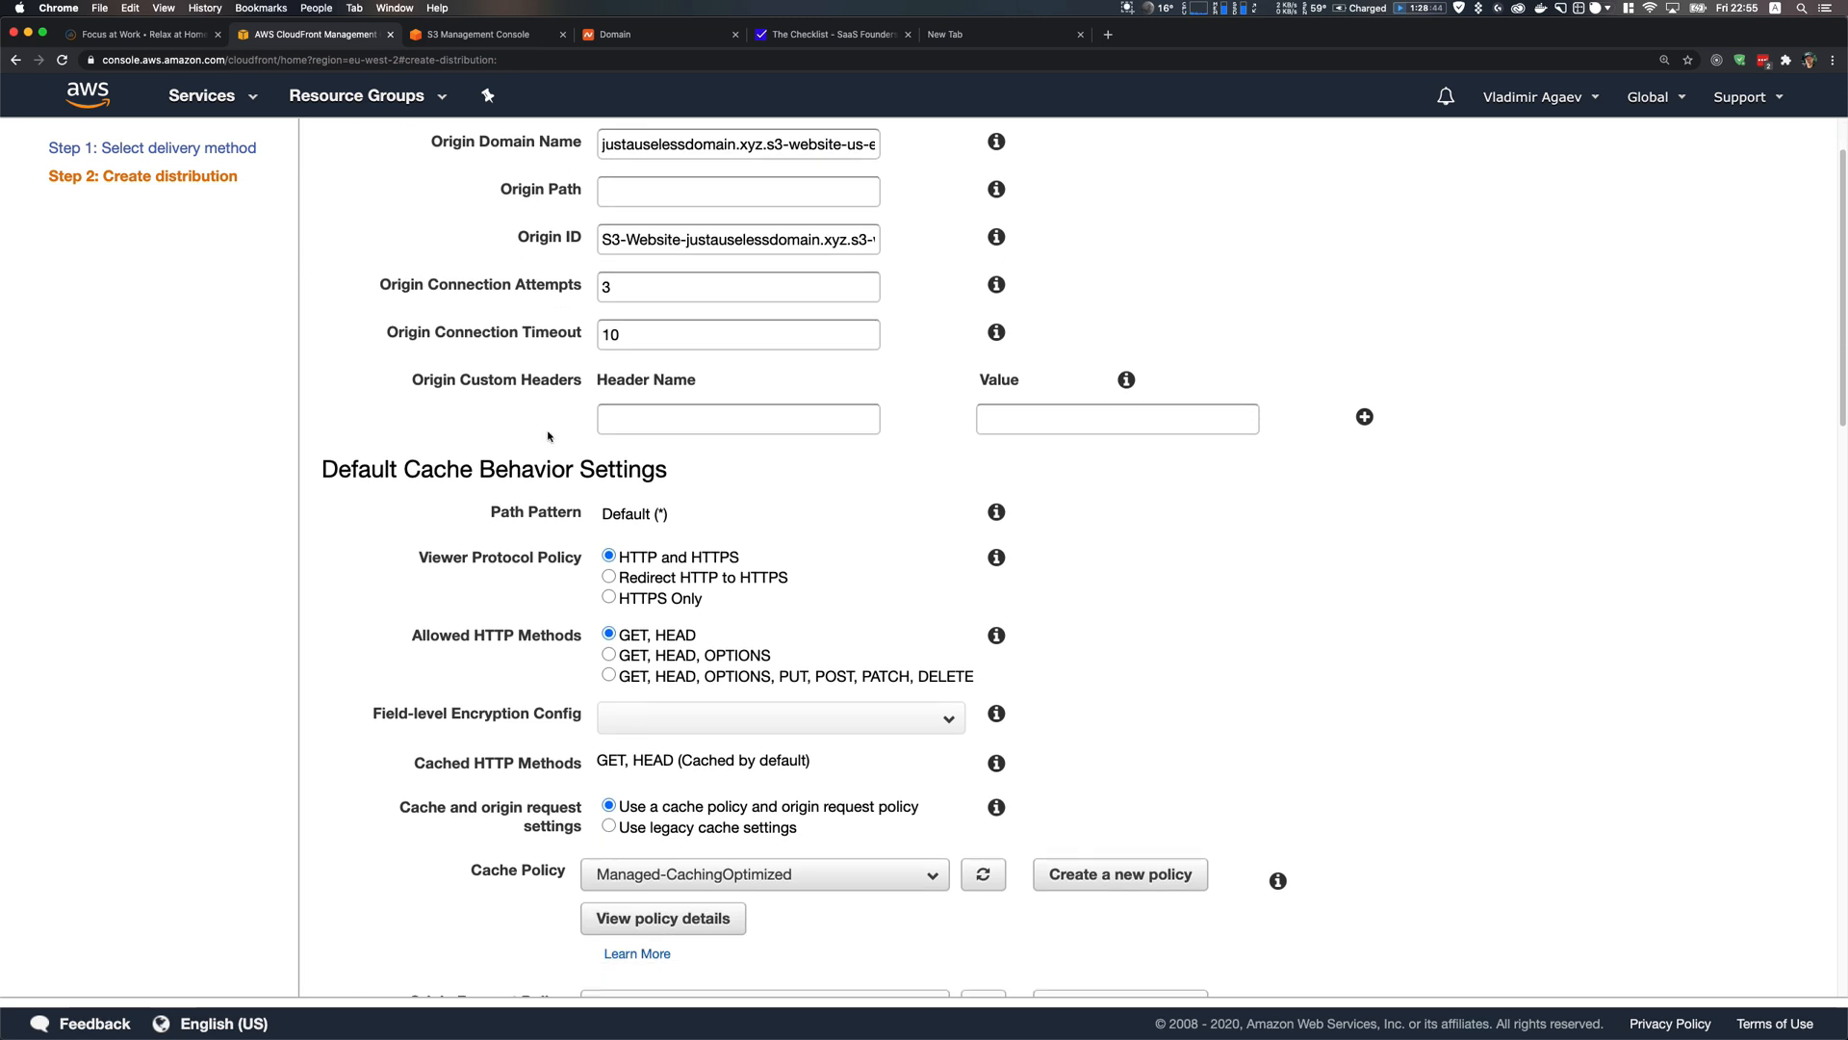
{"action": "left_click", "coordinate": [610, 579]}
{"action": "scroll", "coordinate": [610, 584], "scroll_direction": "down", "scroll_amount": 3}
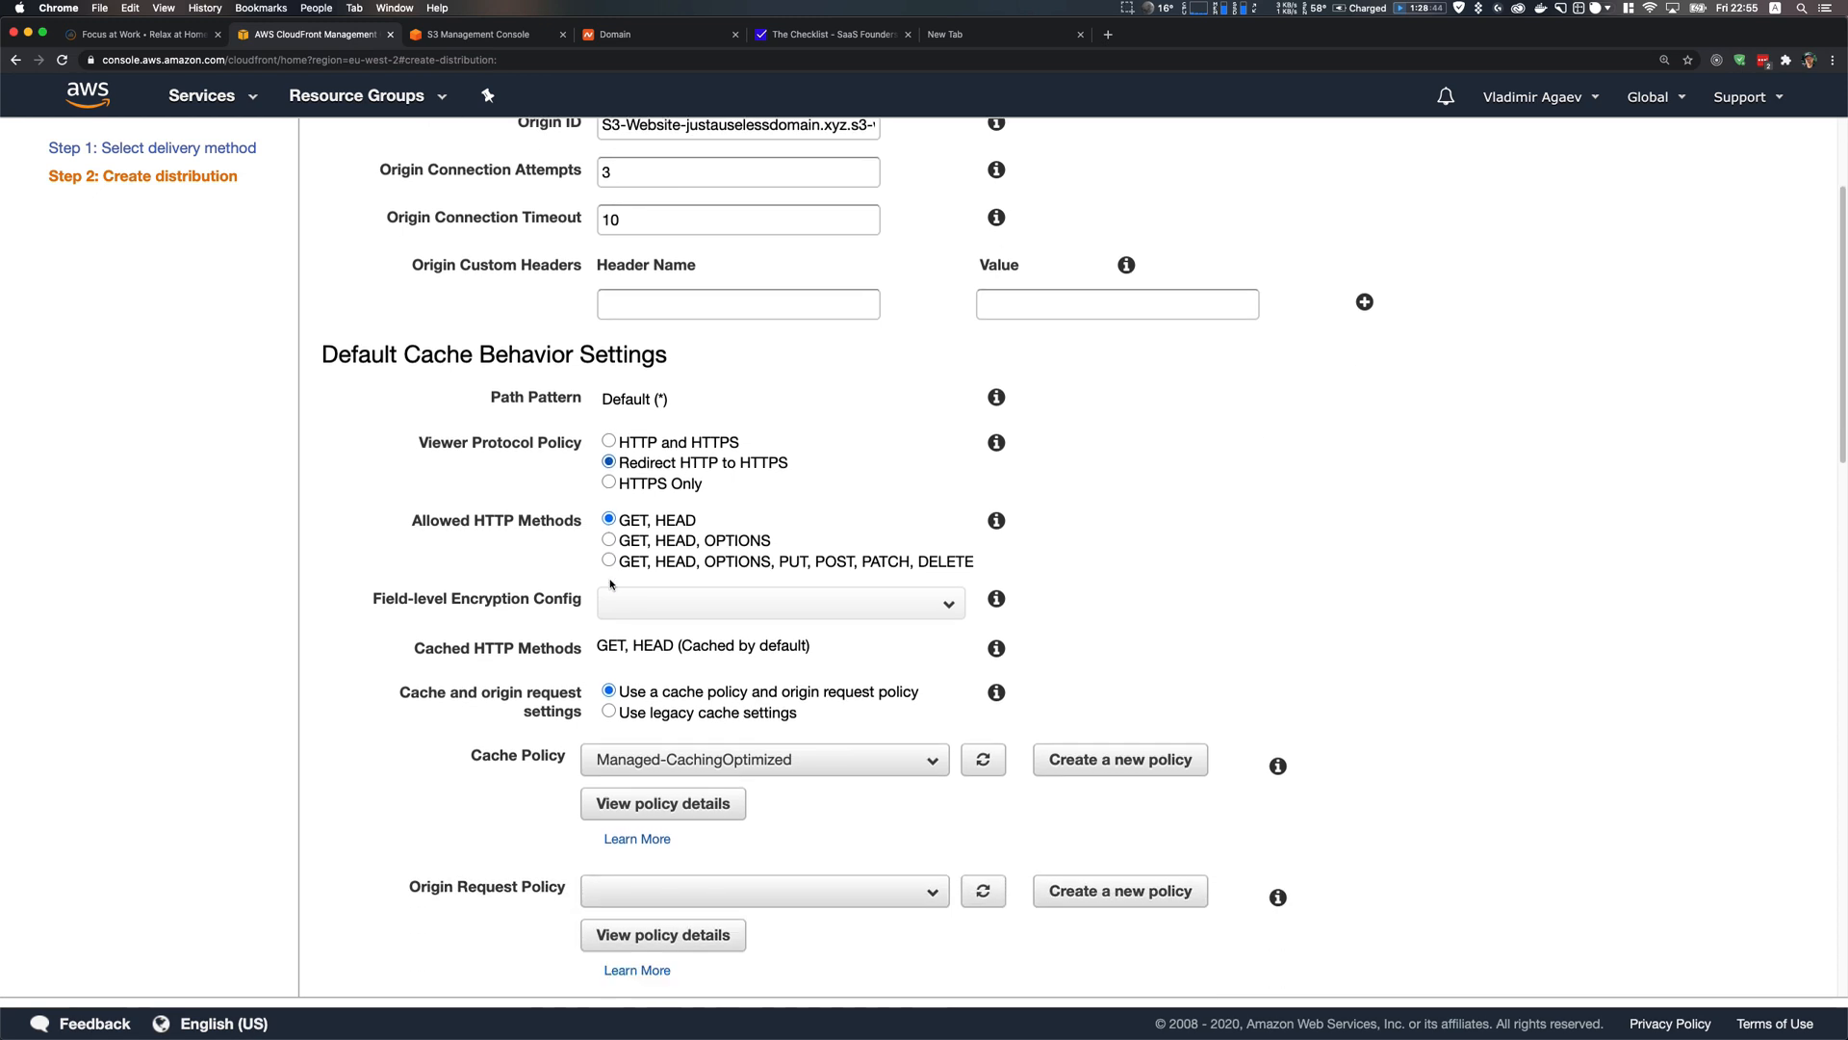
{"action": "left_click", "coordinate": [895, 760]}
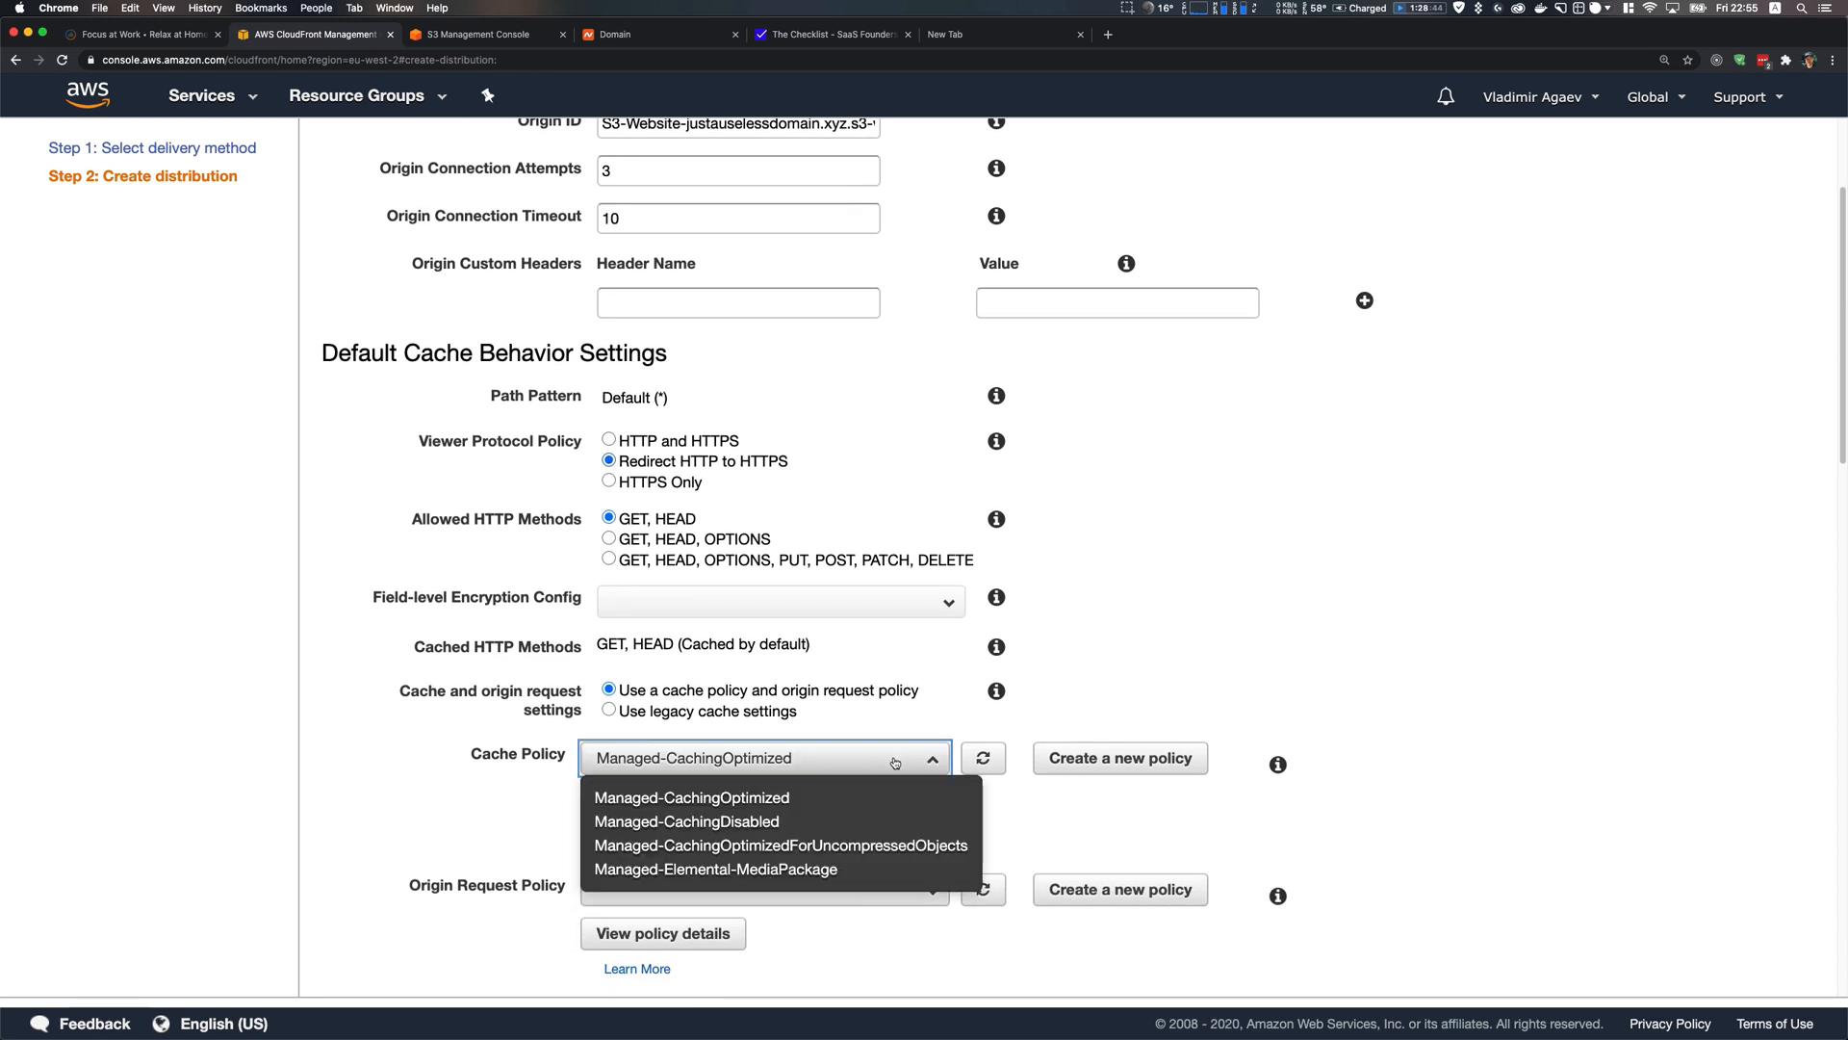
{"action": "left_click", "coordinate": [797, 823]}
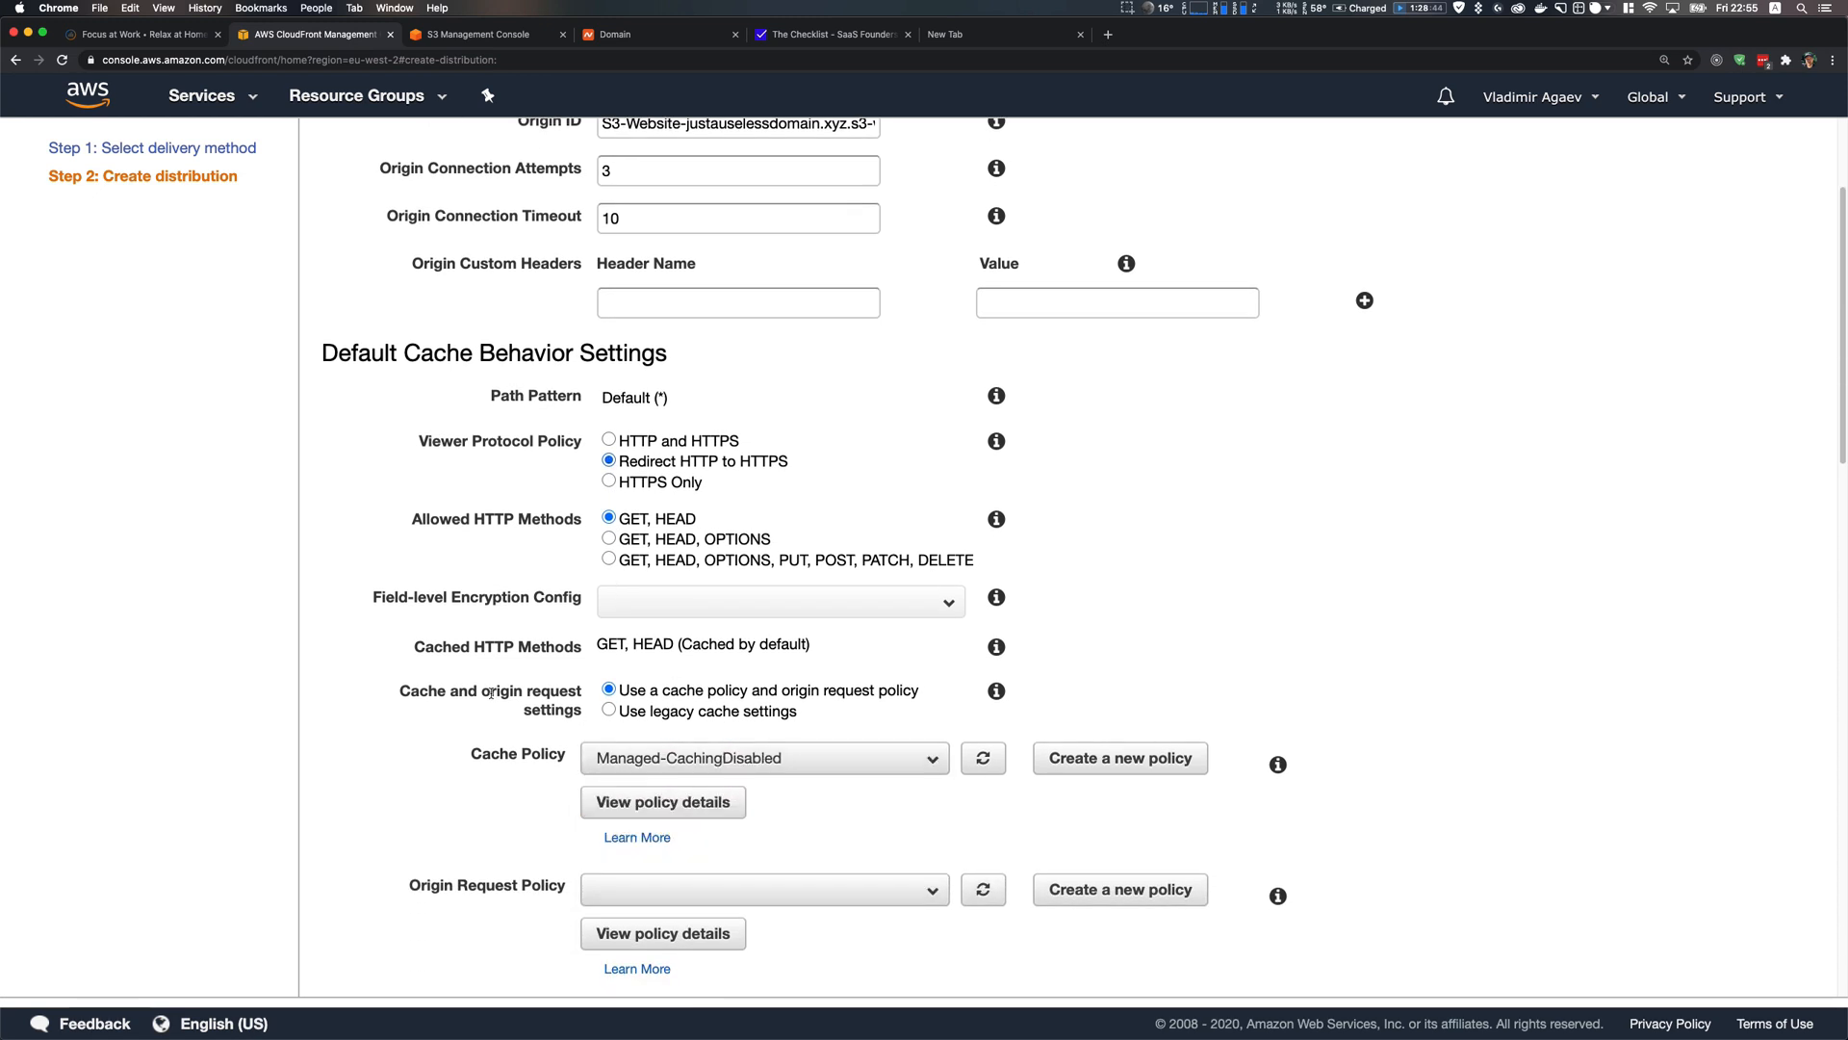
Copy justauselessdomain.xyz from the Namecheap domain page and enter it as the distribution's alternate domain name (CNAME)
{"action": "scroll", "coordinate": [462, 694], "scroll_direction": "up", "scroll_amount": 5}
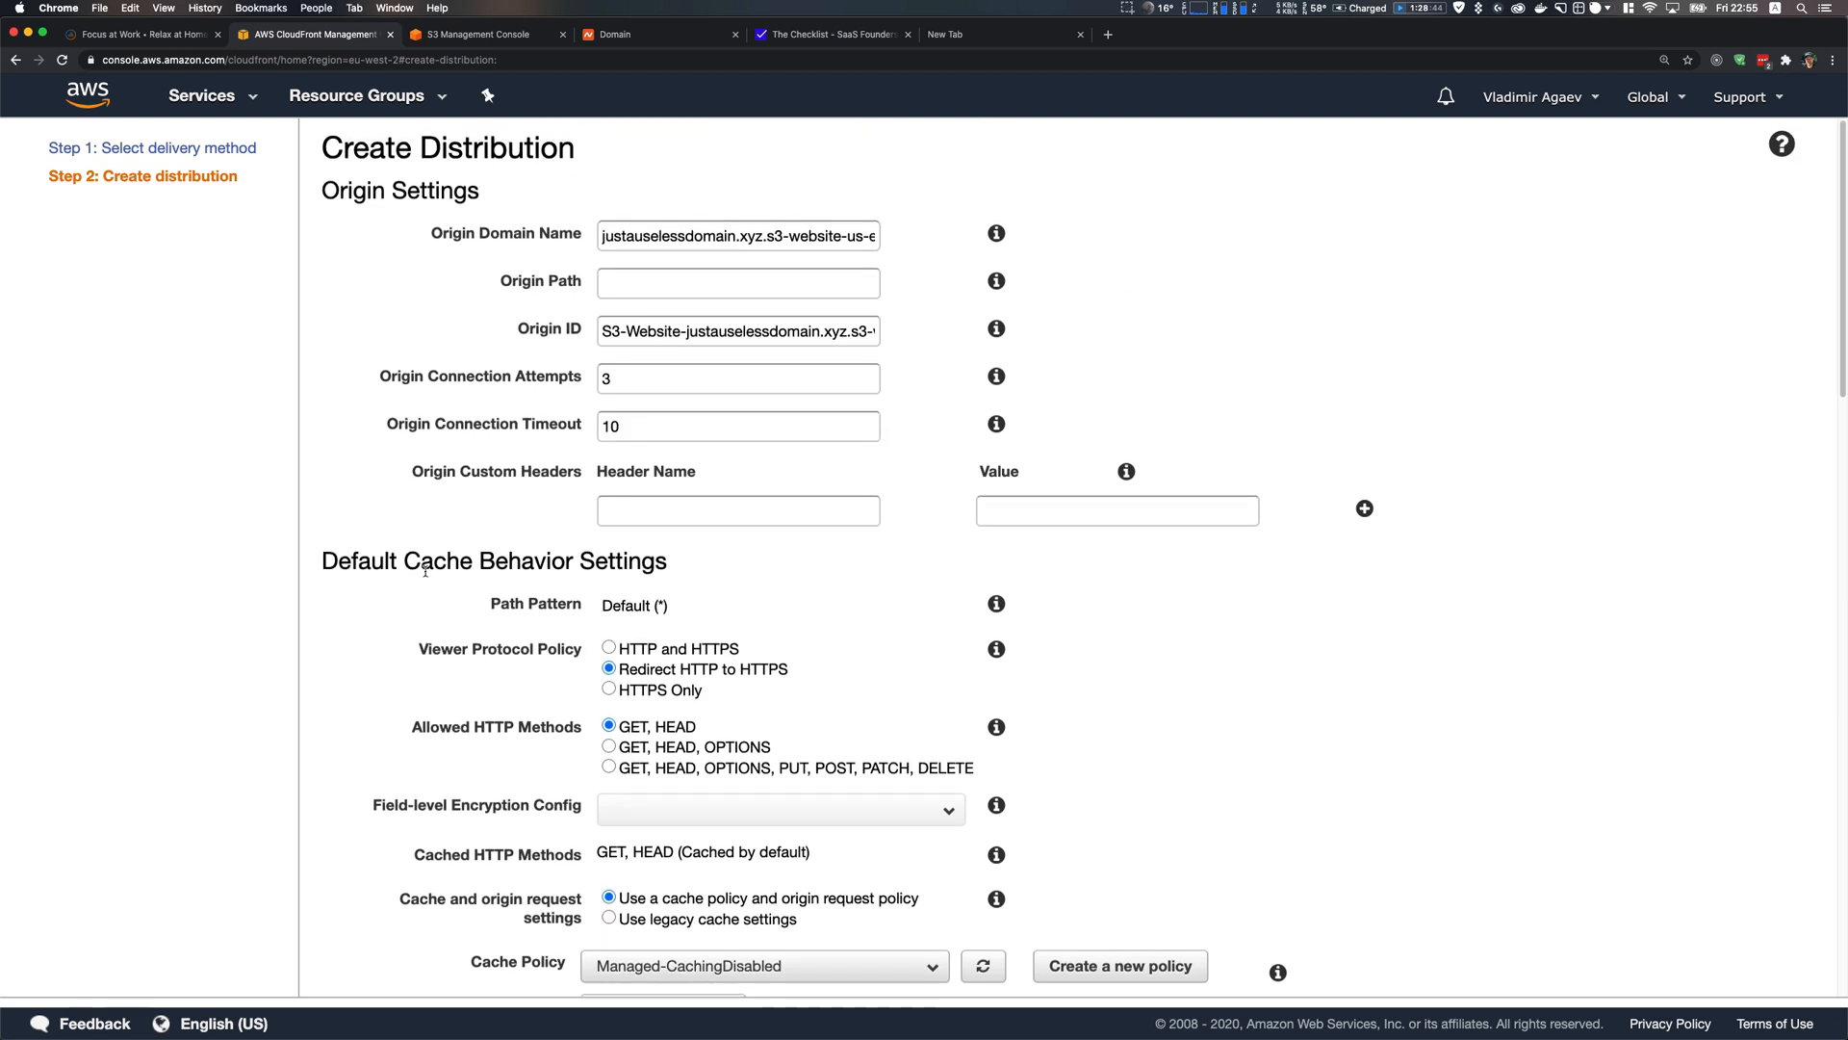
{"action": "scroll", "coordinate": [425, 571], "scroll_direction": "down", "scroll_amount": 1}
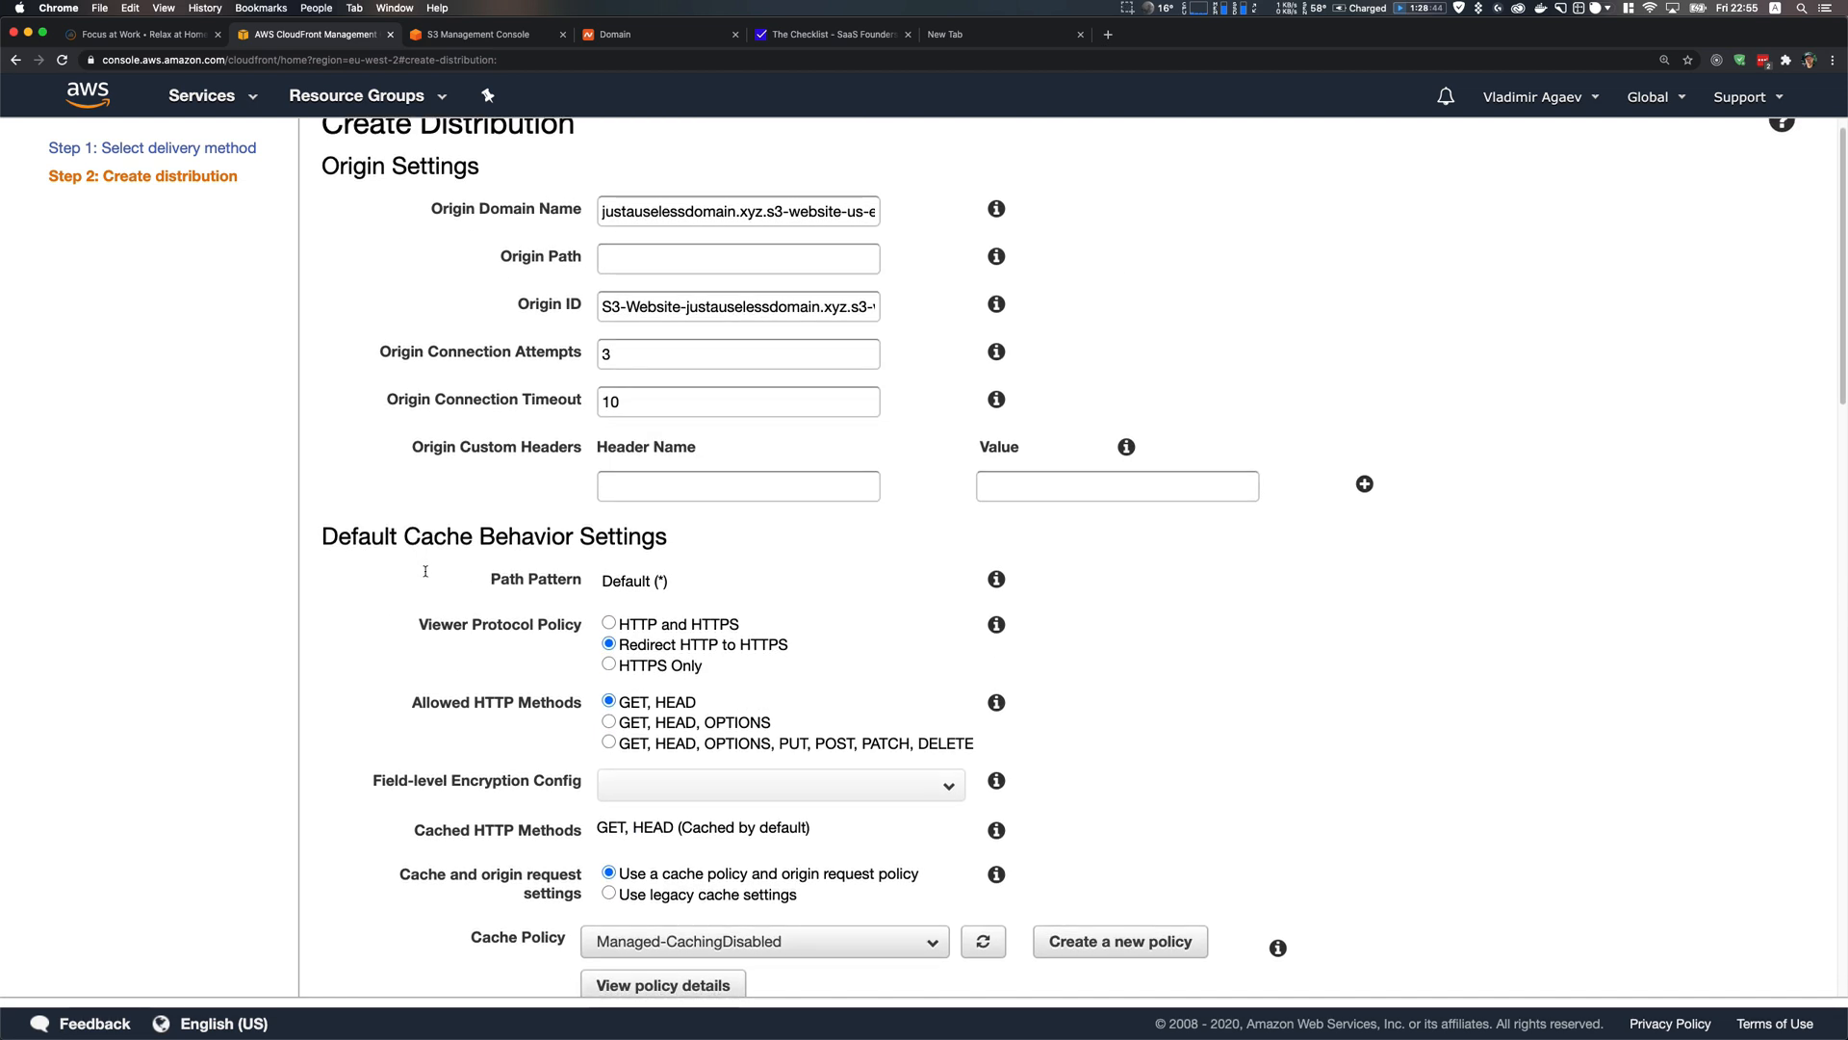
{"action": "scroll", "coordinate": [425, 572], "scroll_direction": "down", "scroll_amount": 8}
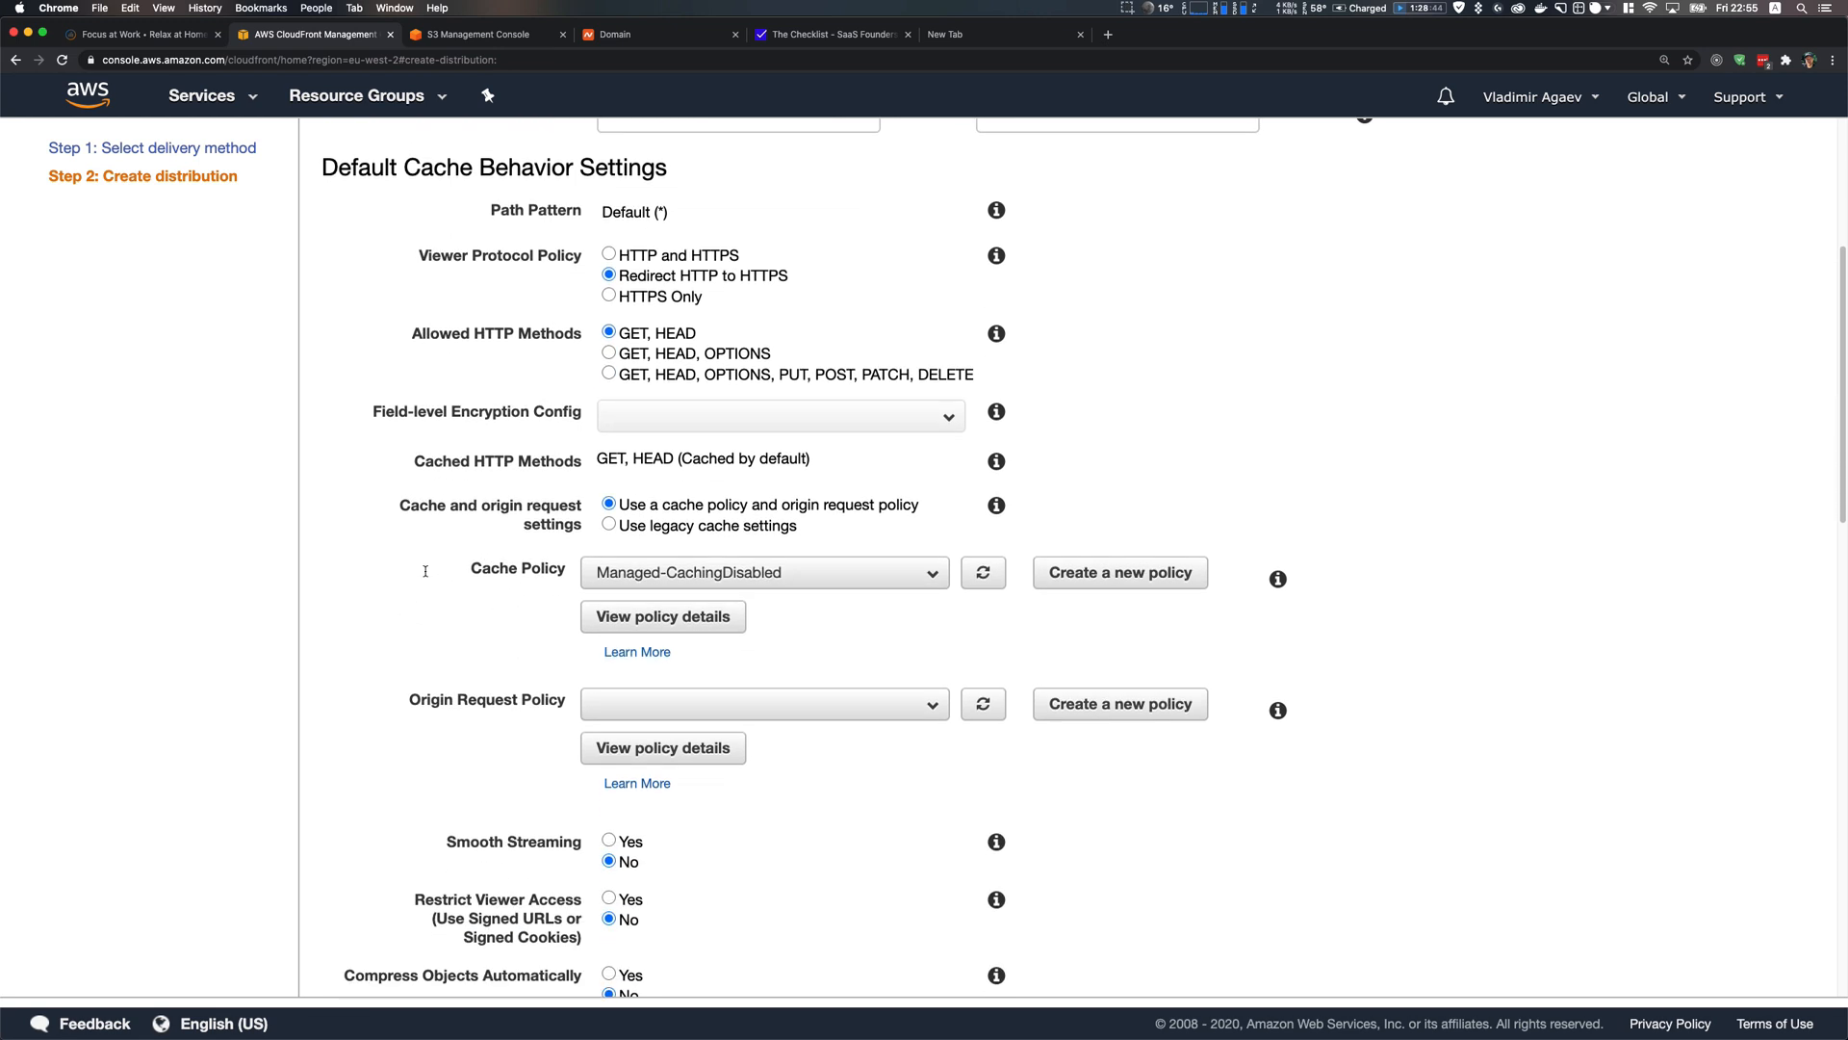
{"action": "scroll", "coordinate": [425, 572], "scroll_direction": "down", "scroll_amount": 5}
{"action": "scroll", "coordinate": [511, 633], "scroll_direction": "down", "scroll_amount": 5}
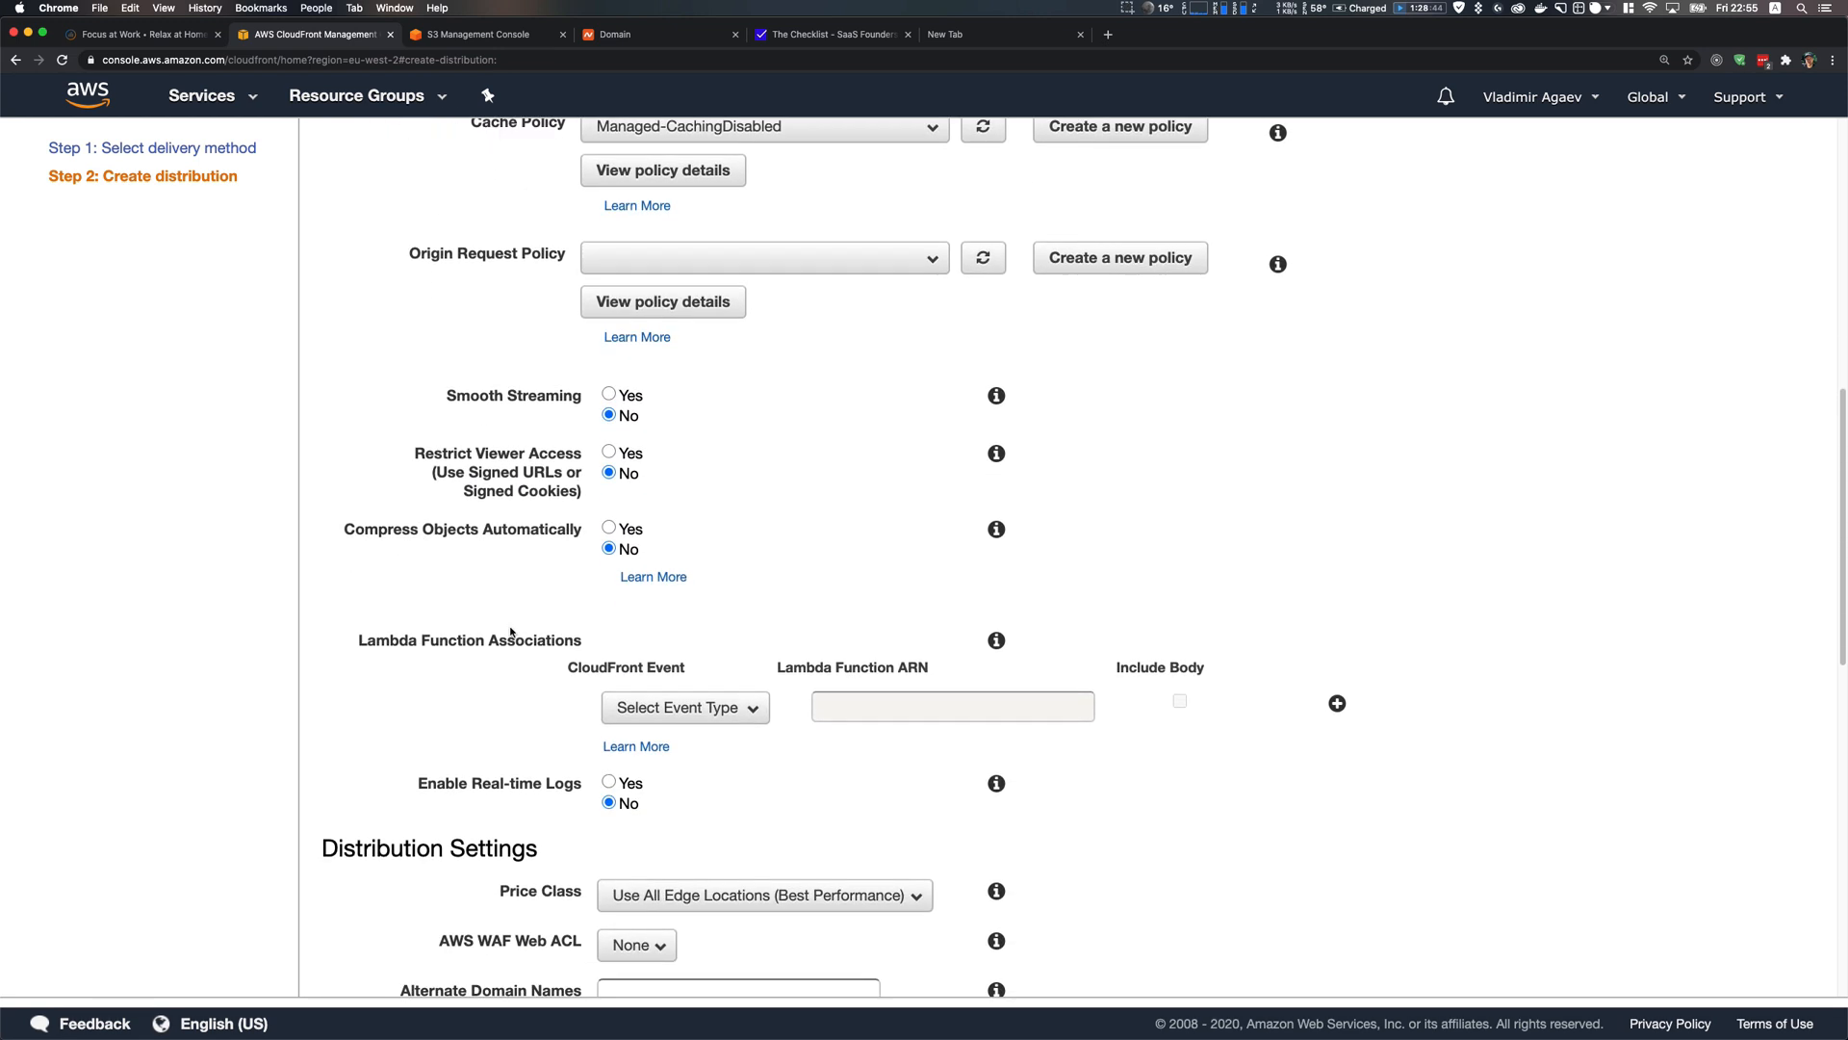
{"action": "scroll", "coordinate": [528, 563], "scroll_direction": "down", "scroll_amount": 4}
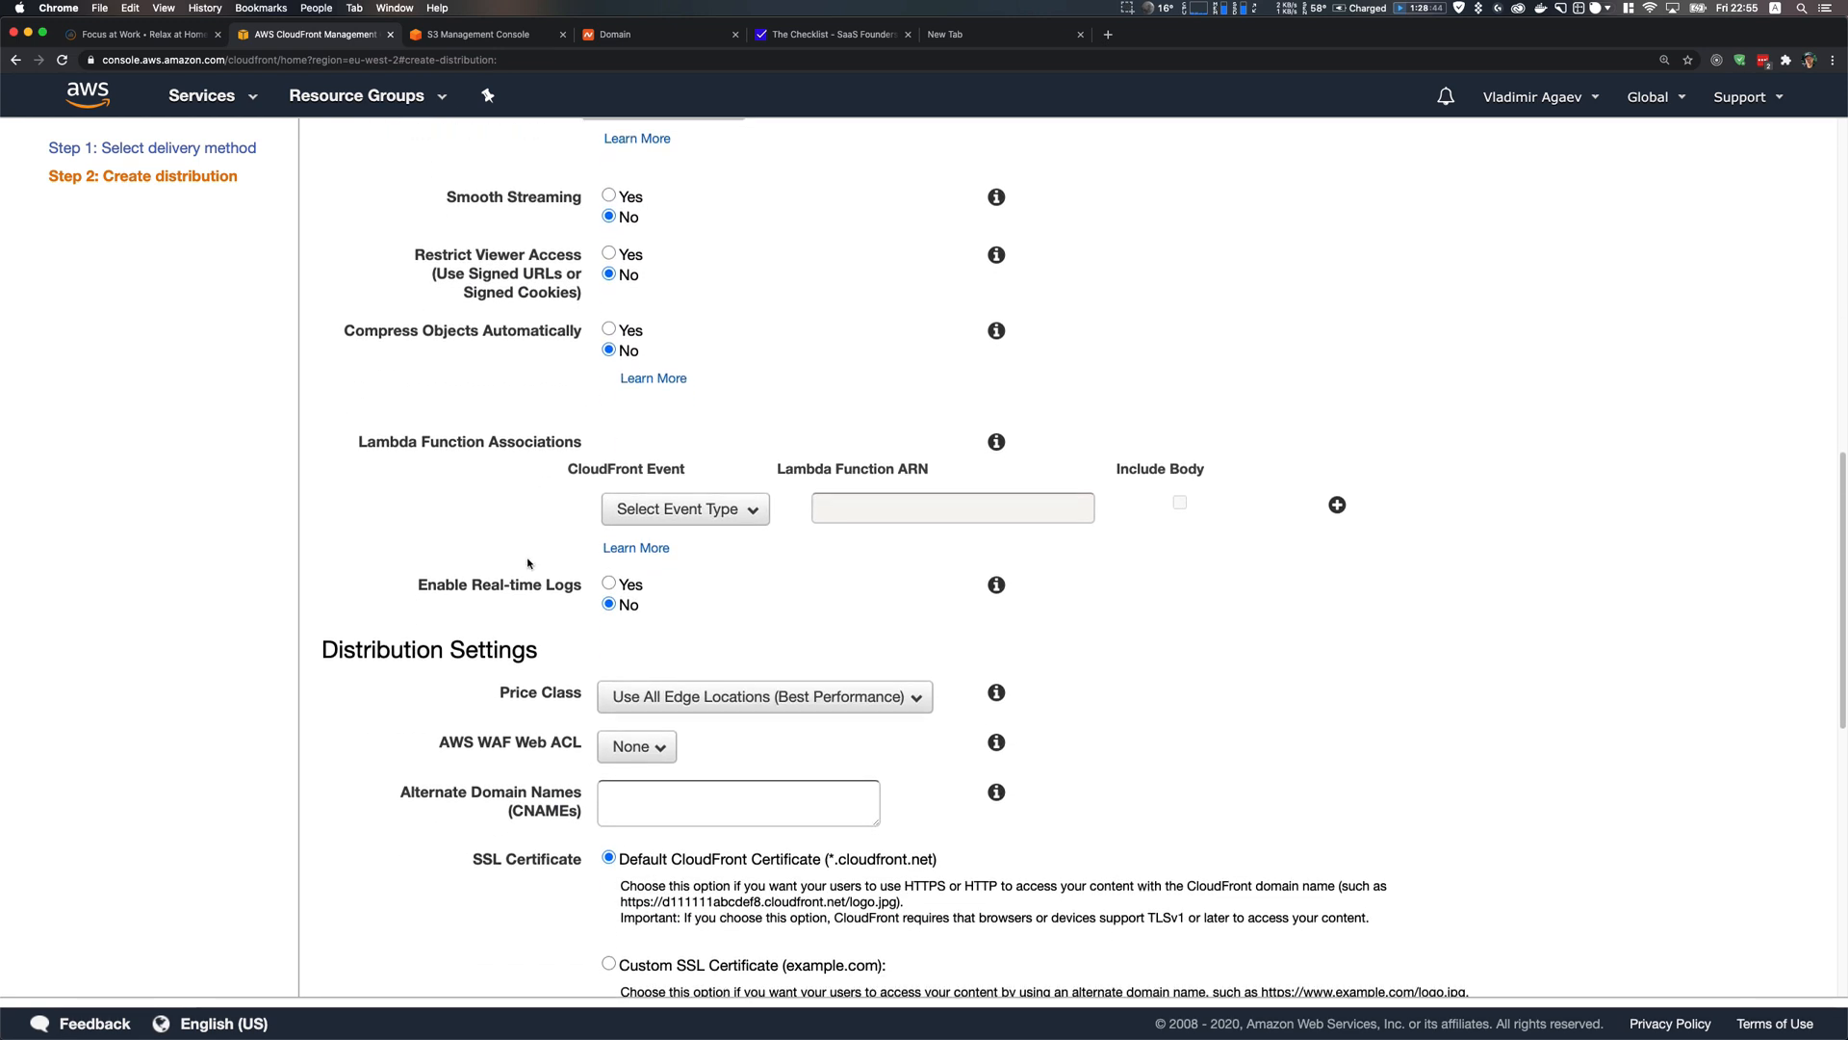
{"action": "scroll", "coordinate": [527, 564], "scroll_direction": "down", "scroll_amount": 2}
{"action": "left_click", "coordinate": [653, 35]}
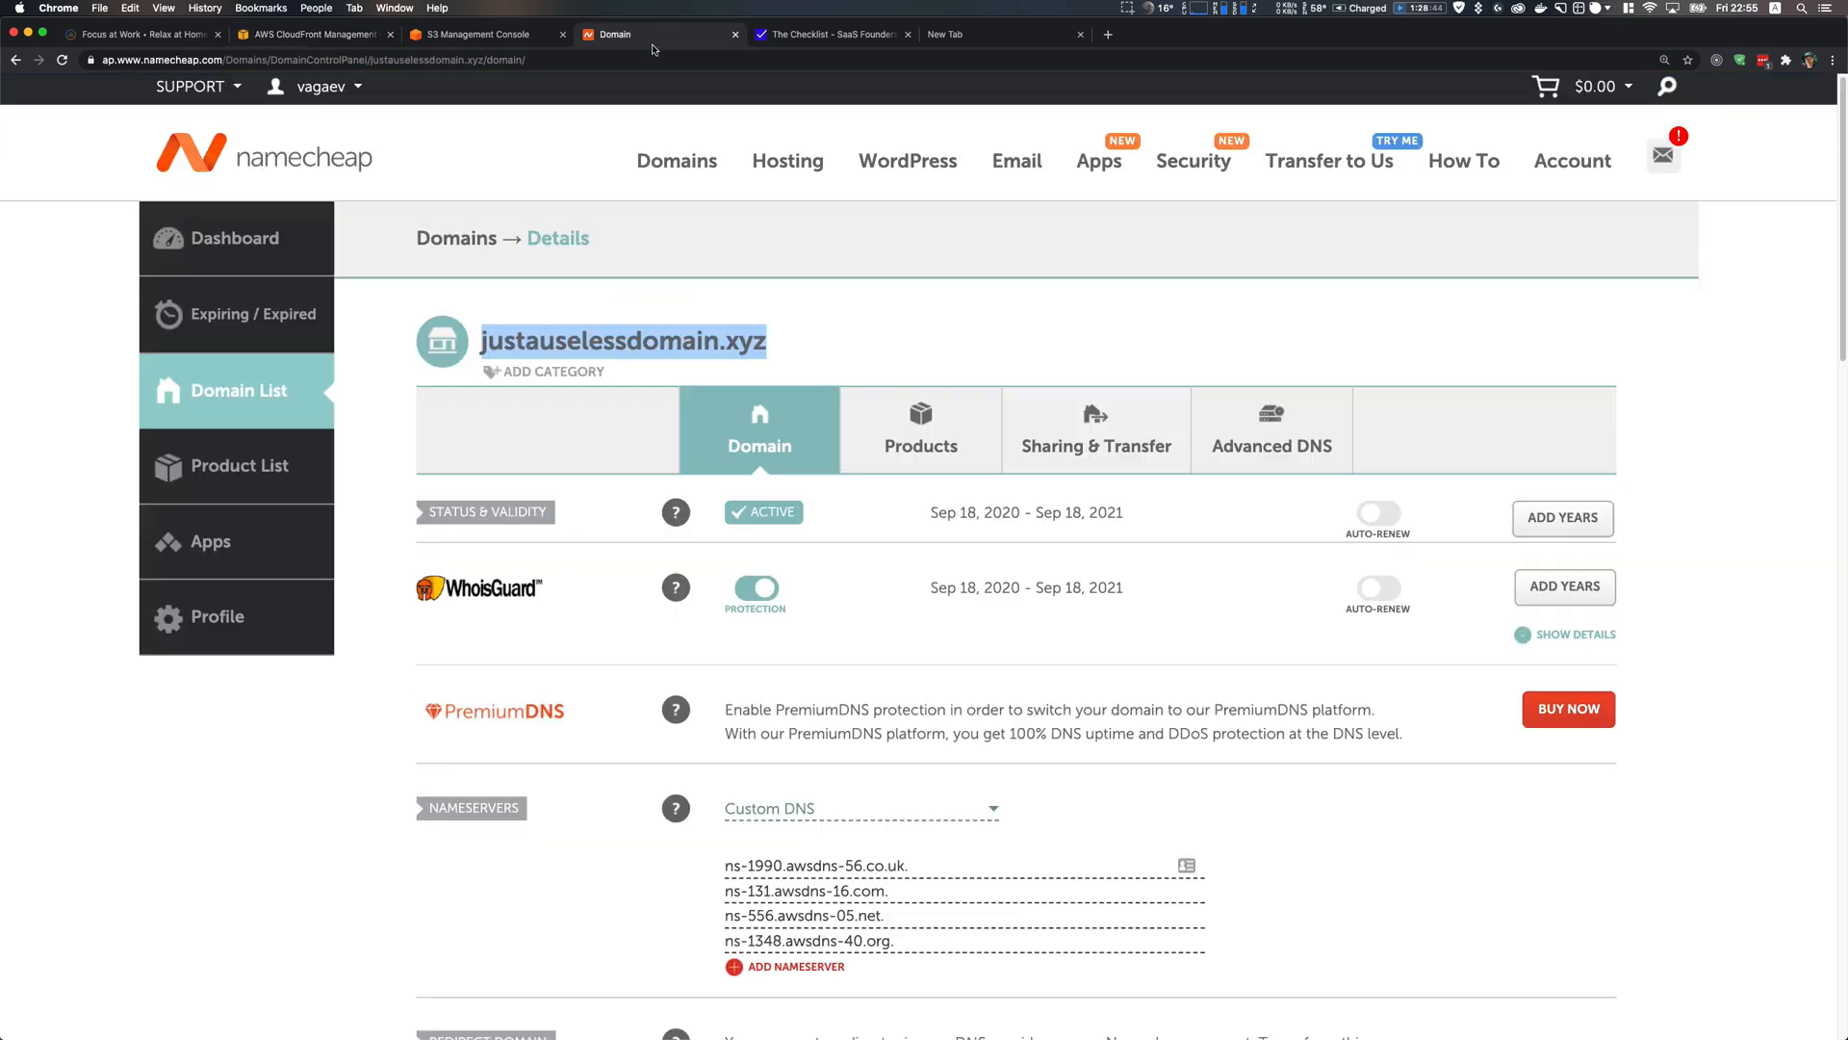
{"action": "left_click_drag", "start_coordinate": [775, 342], "coordinate": [477, 342]}
{"action": "key", "text": "super+c"}
{"action": "left_click", "coordinate": [356, 35]}
{"action": "left_click", "coordinate": [737, 706]}
{"action": "key", "text": "super+v"}
Use a custom SSL certificate for the distribution and pick the justauselessdomain.xyz certificate
{"action": "scroll", "coordinate": [737, 705], "scroll_direction": "down", "scroll_amount": 3}
{"action": "left_click", "coordinate": [606, 606]}
{"action": "left_click", "coordinate": [705, 717]}
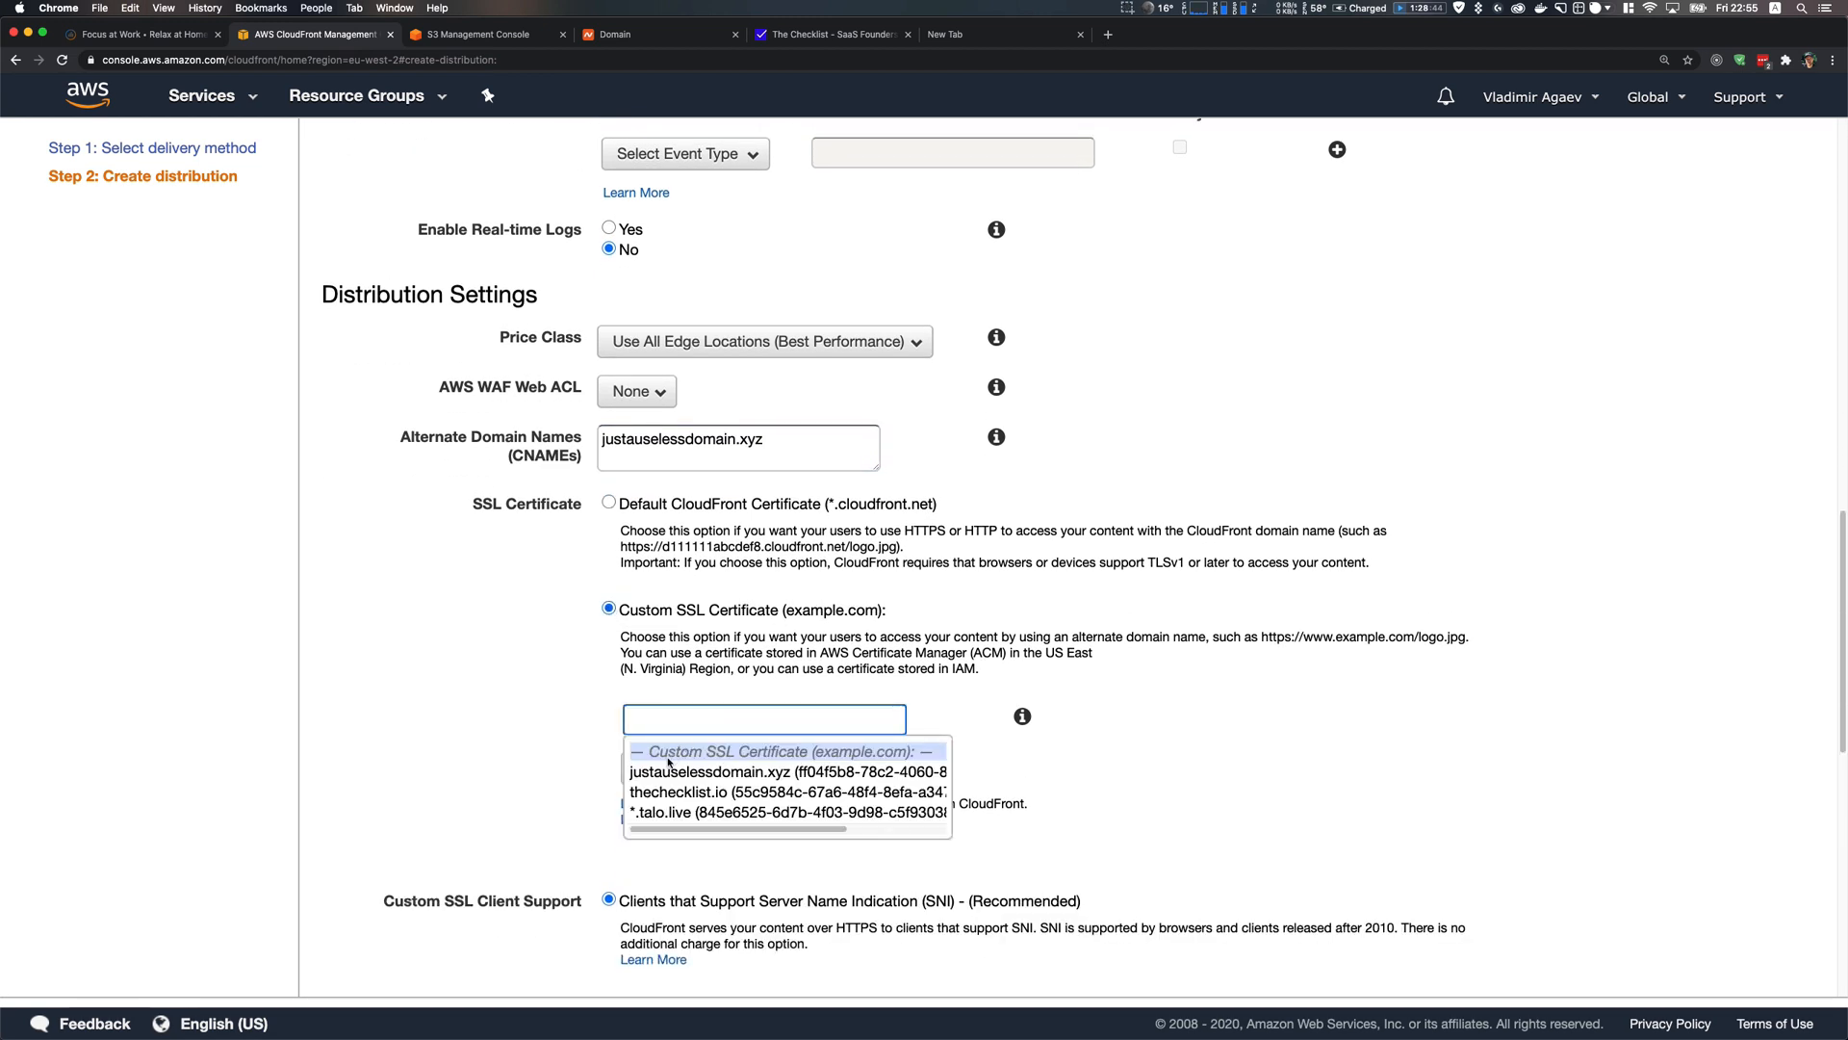
{"action": "left_click", "coordinate": [715, 778]}
Keep the remaining distribution settings at their defaults and create the distribution
{"action": "scroll", "coordinate": [547, 709], "scroll_direction": "down", "scroll_amount": 3}
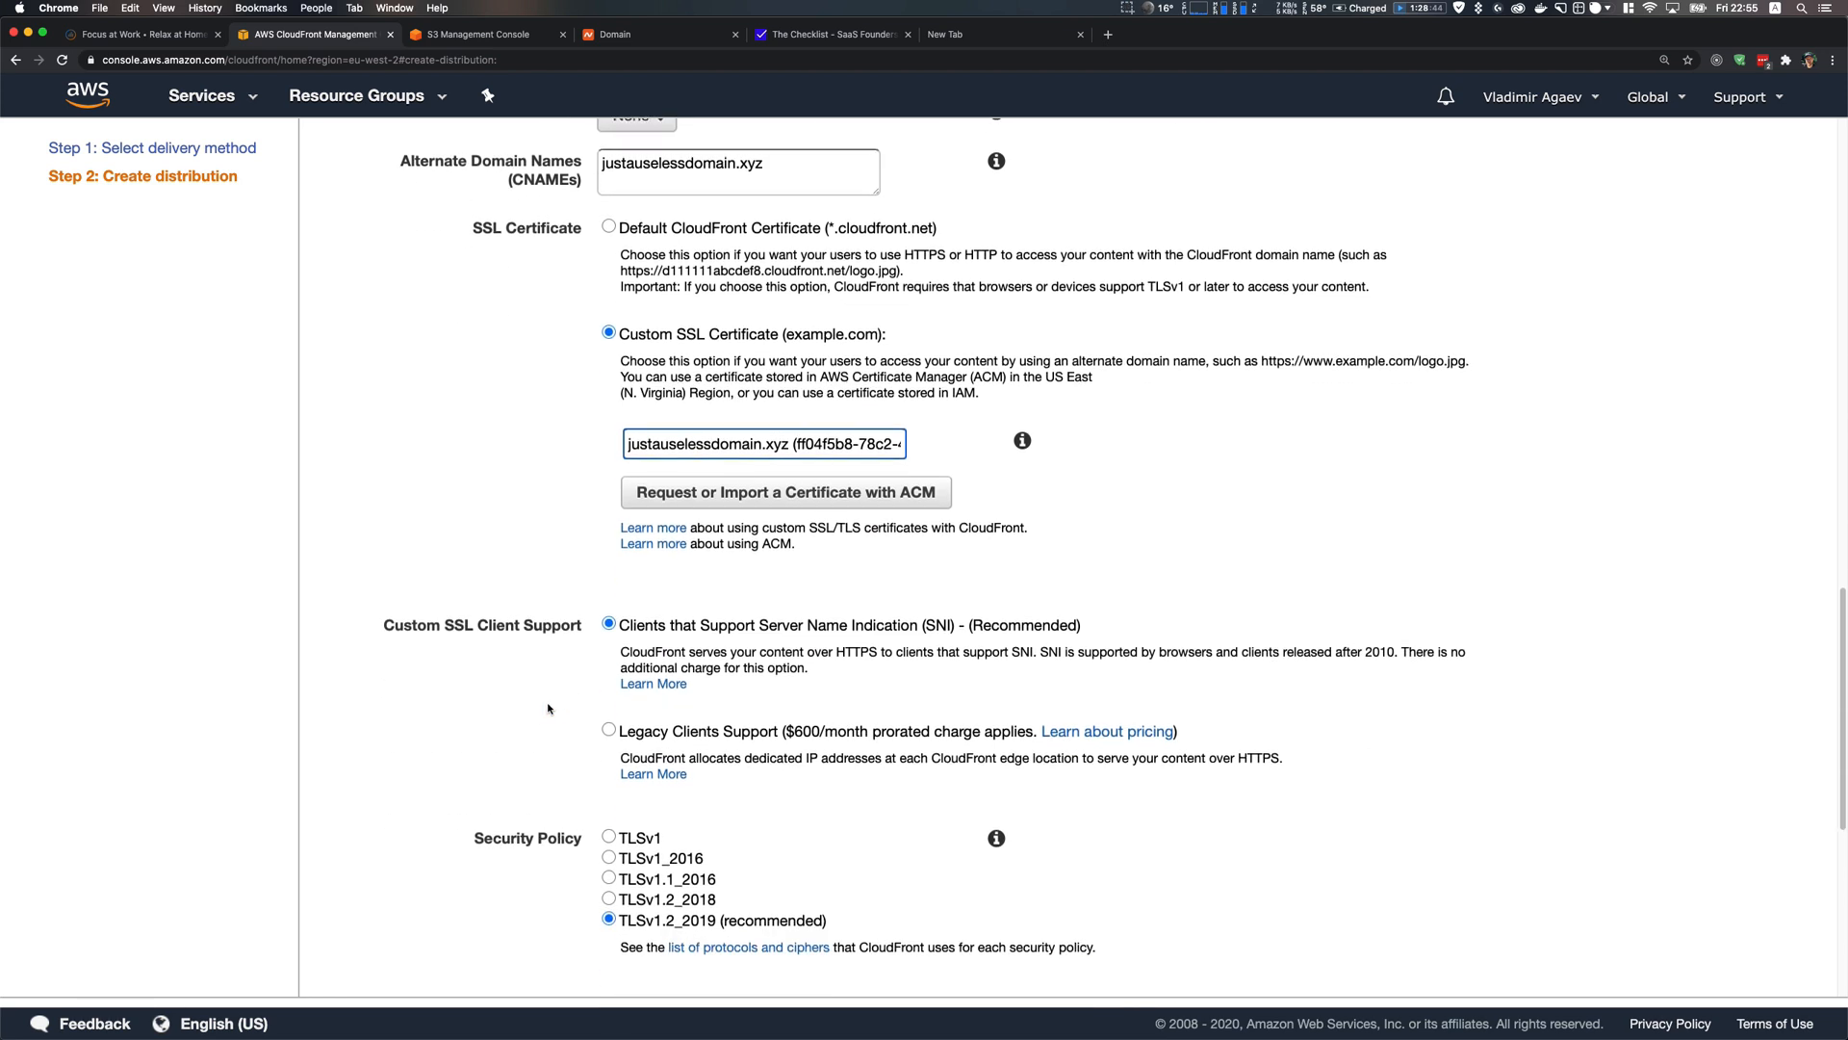
{"action": "scroll", "coordinate": [548, 709], "scroll_direction": "down", "scroll_amount": 5}
{"action": "scroll", "coordinate": [576, 664], "scroll_direction": "down", "scroll_amount": 1}
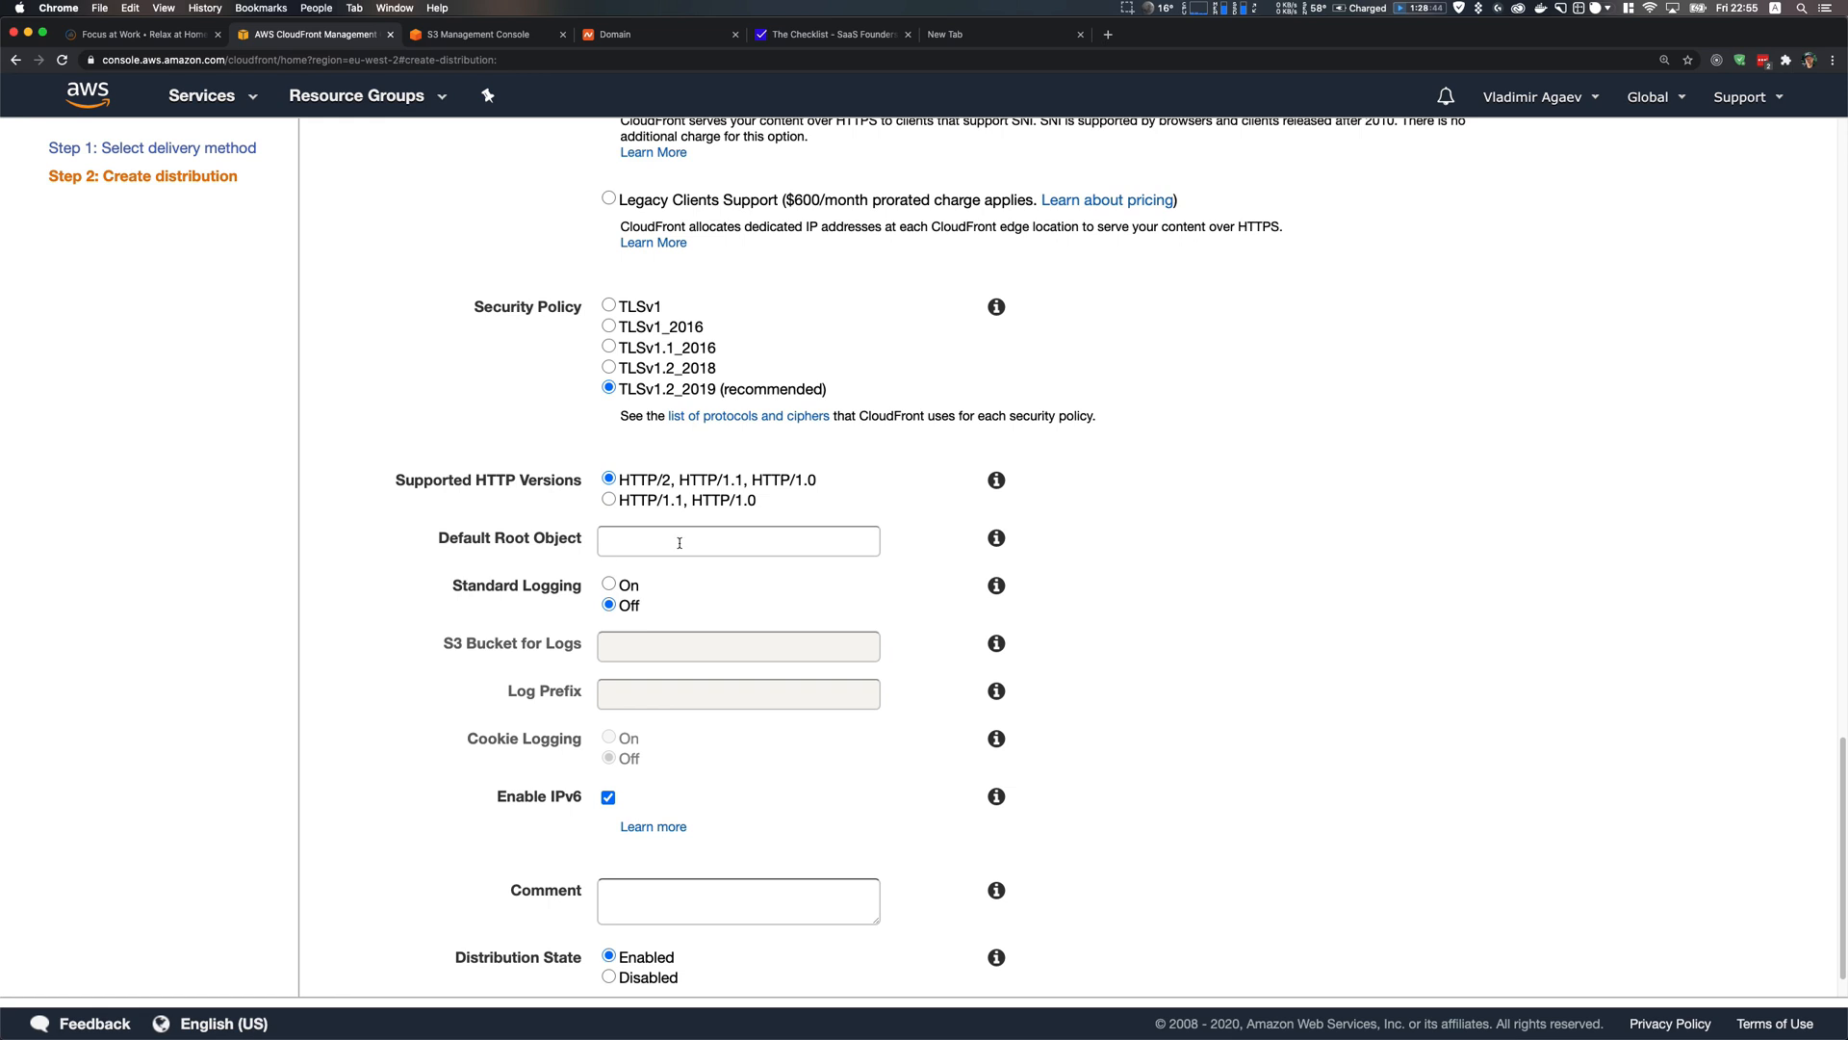
{"action": "scroll", "coordinate": [583, 553], "scroll_direction": "down", "scroll_amount": 1}
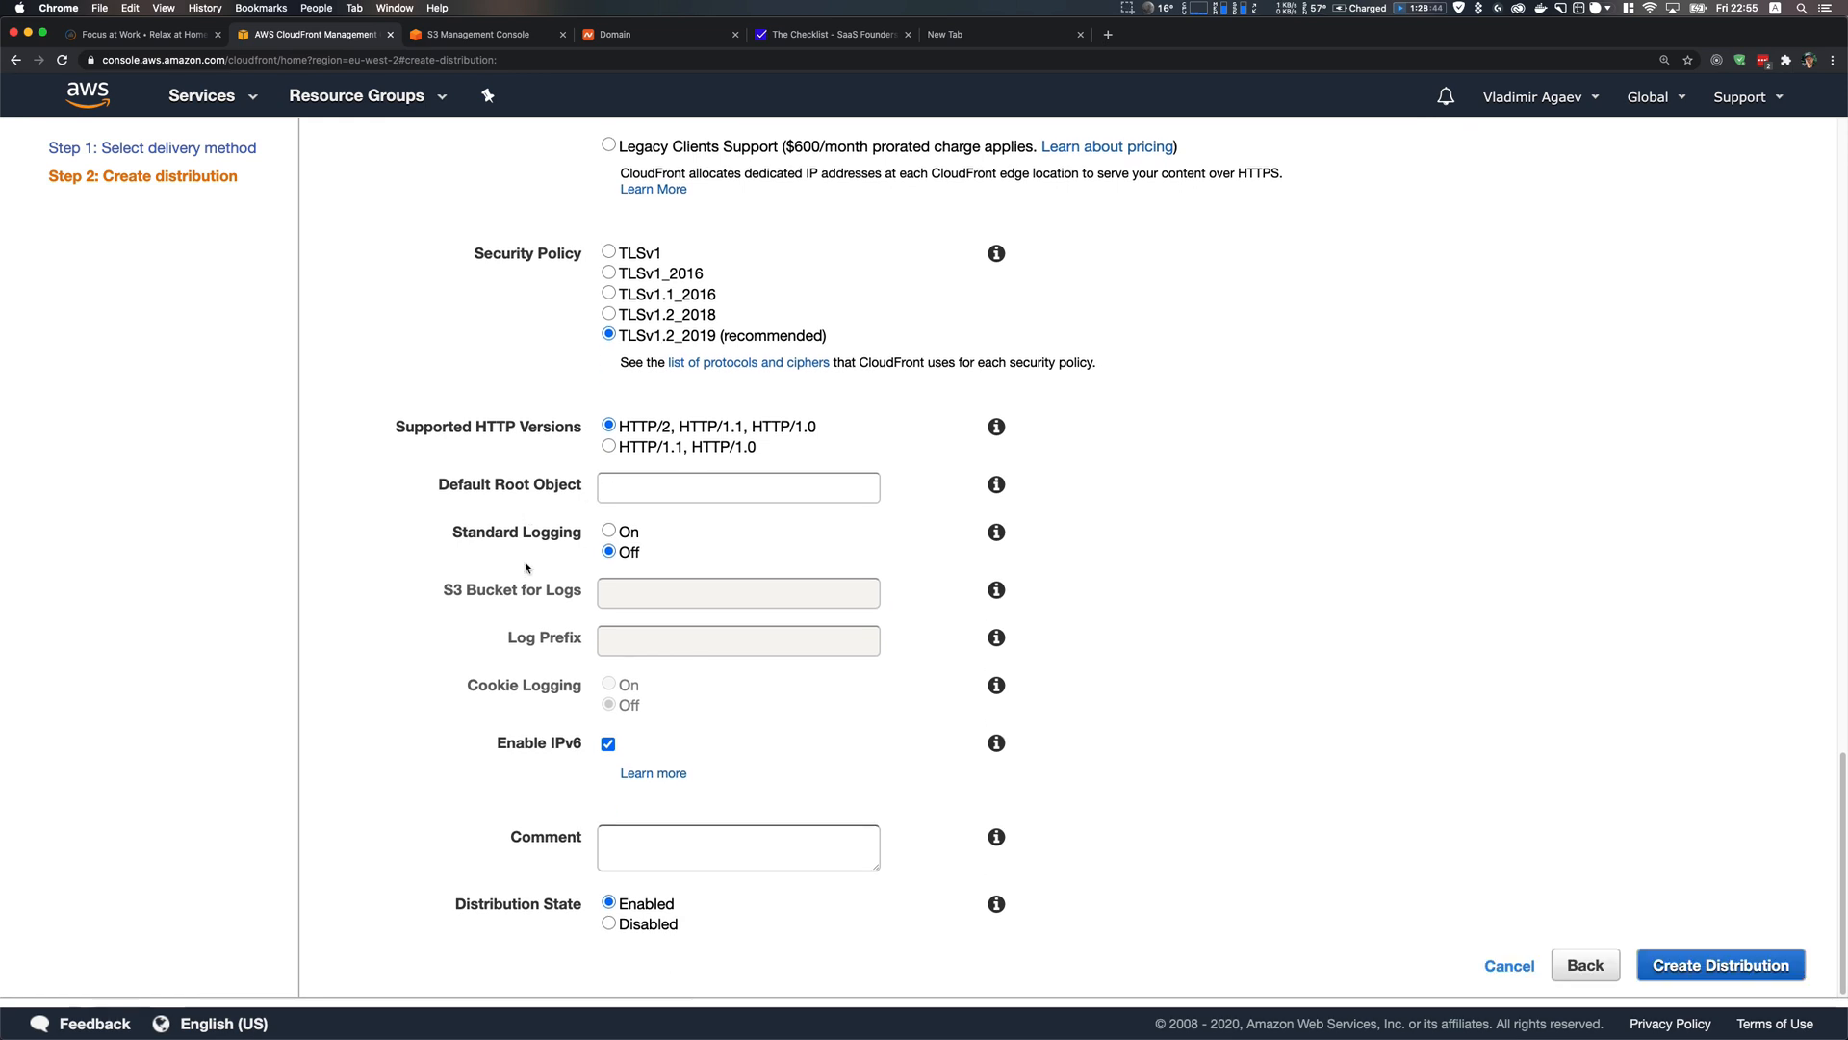
{"action": "left_click", "coordinate": [1694, 971]}
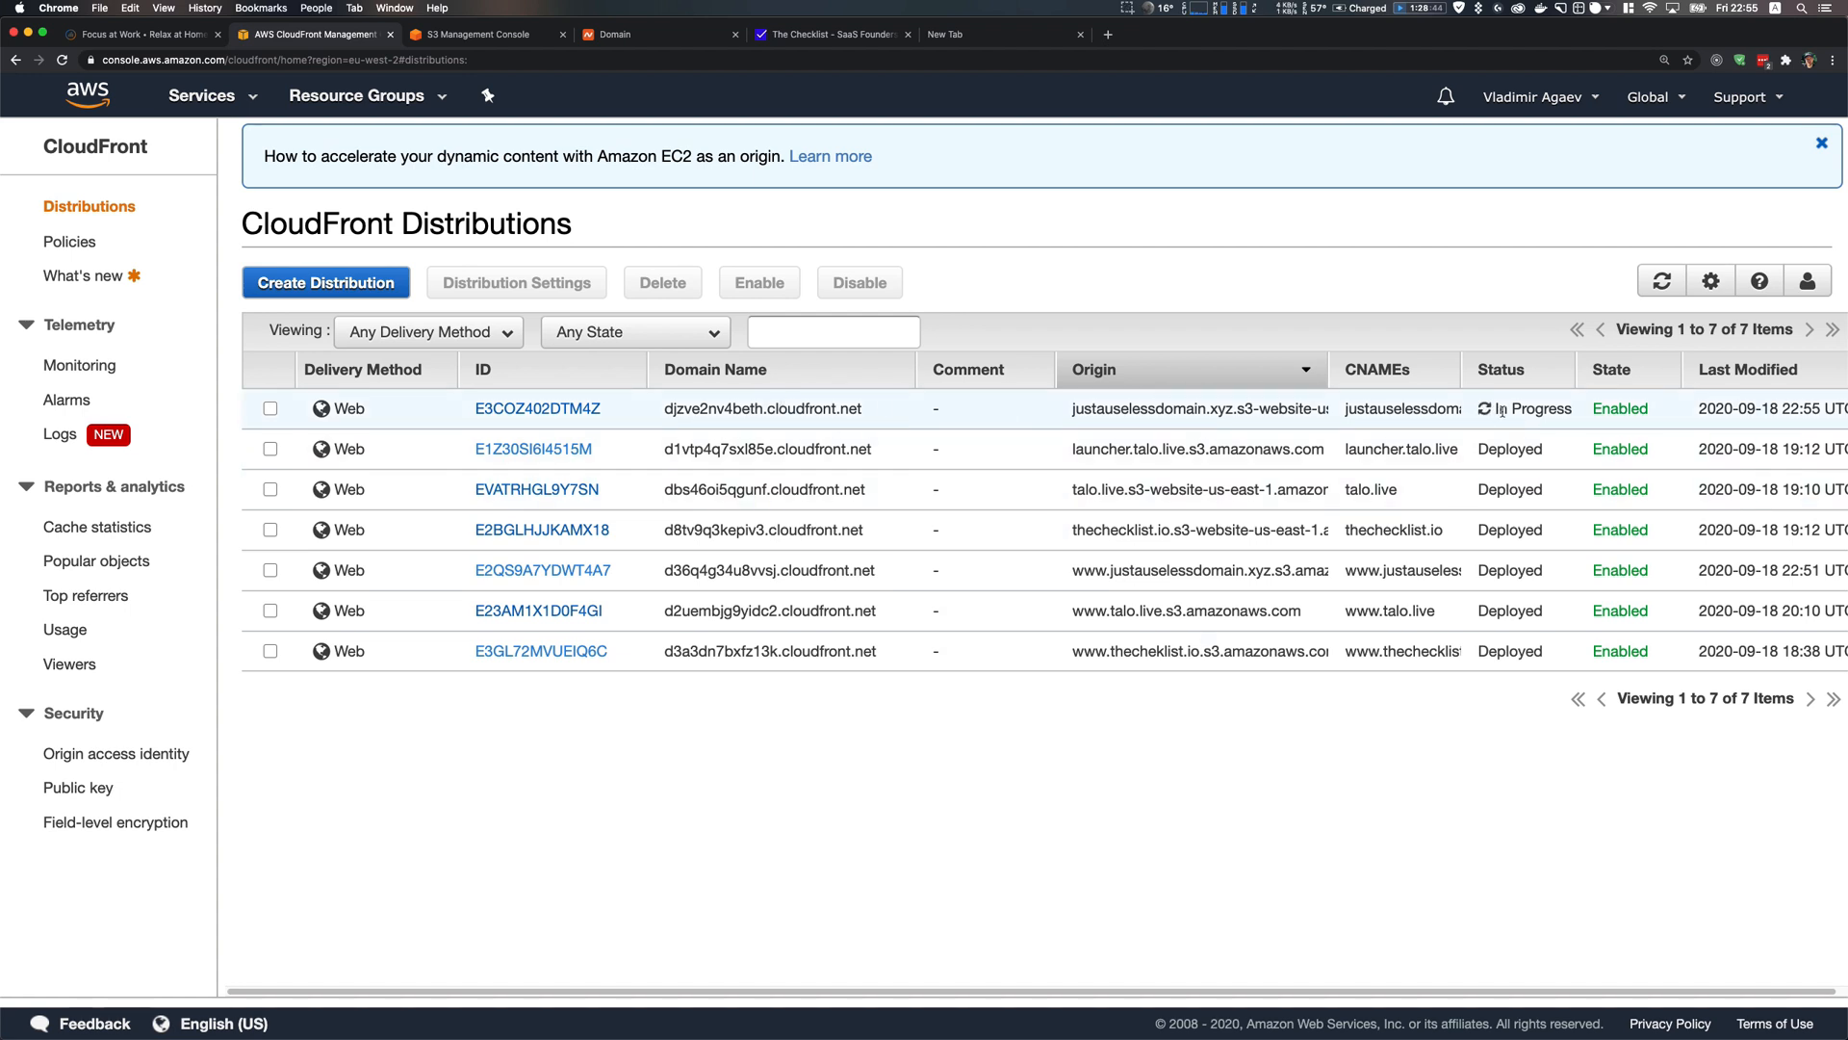
Widen the CNAMEs column of the distributions list so the full domain names fit
{"action": "left_click", "coordinate": [1464, 376]}
{"action": "left_click", "coordinate": [1459, 375]}
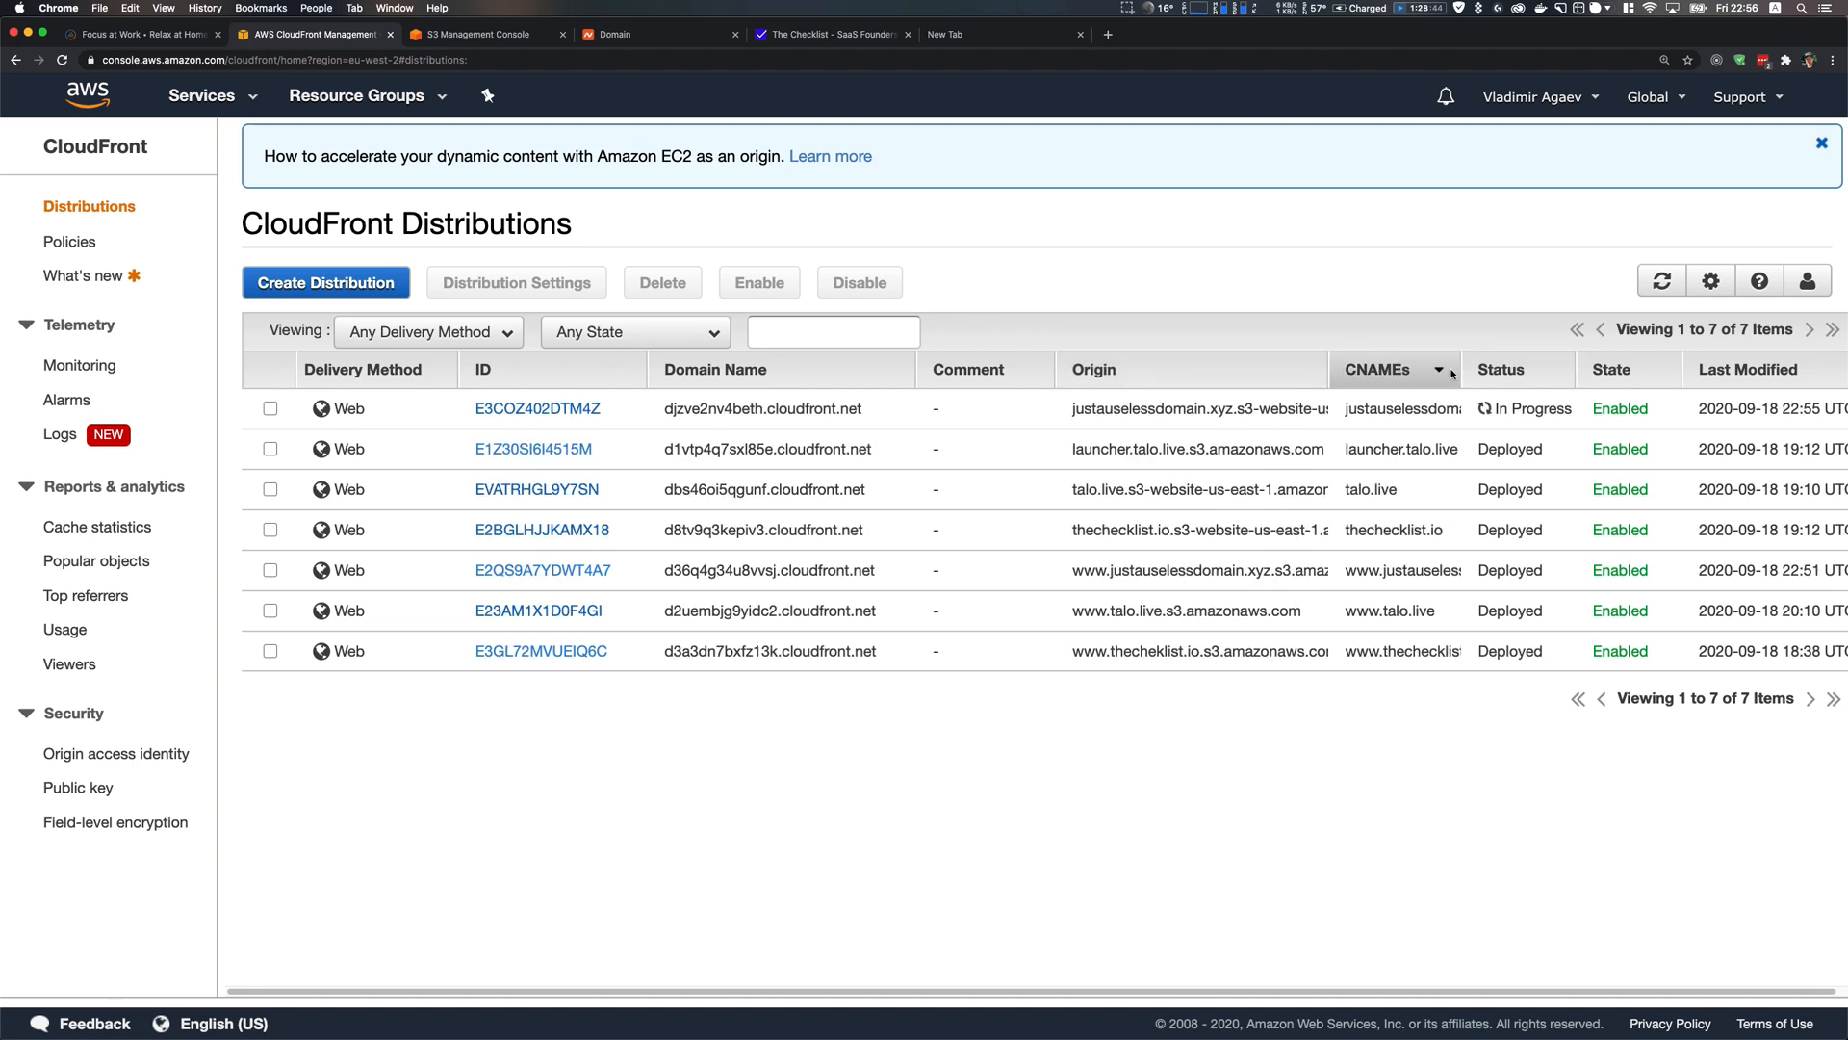
{"action": "left_click_drag", "start_coordinate": [1458, 374], "coordinate": [1534, 375]}
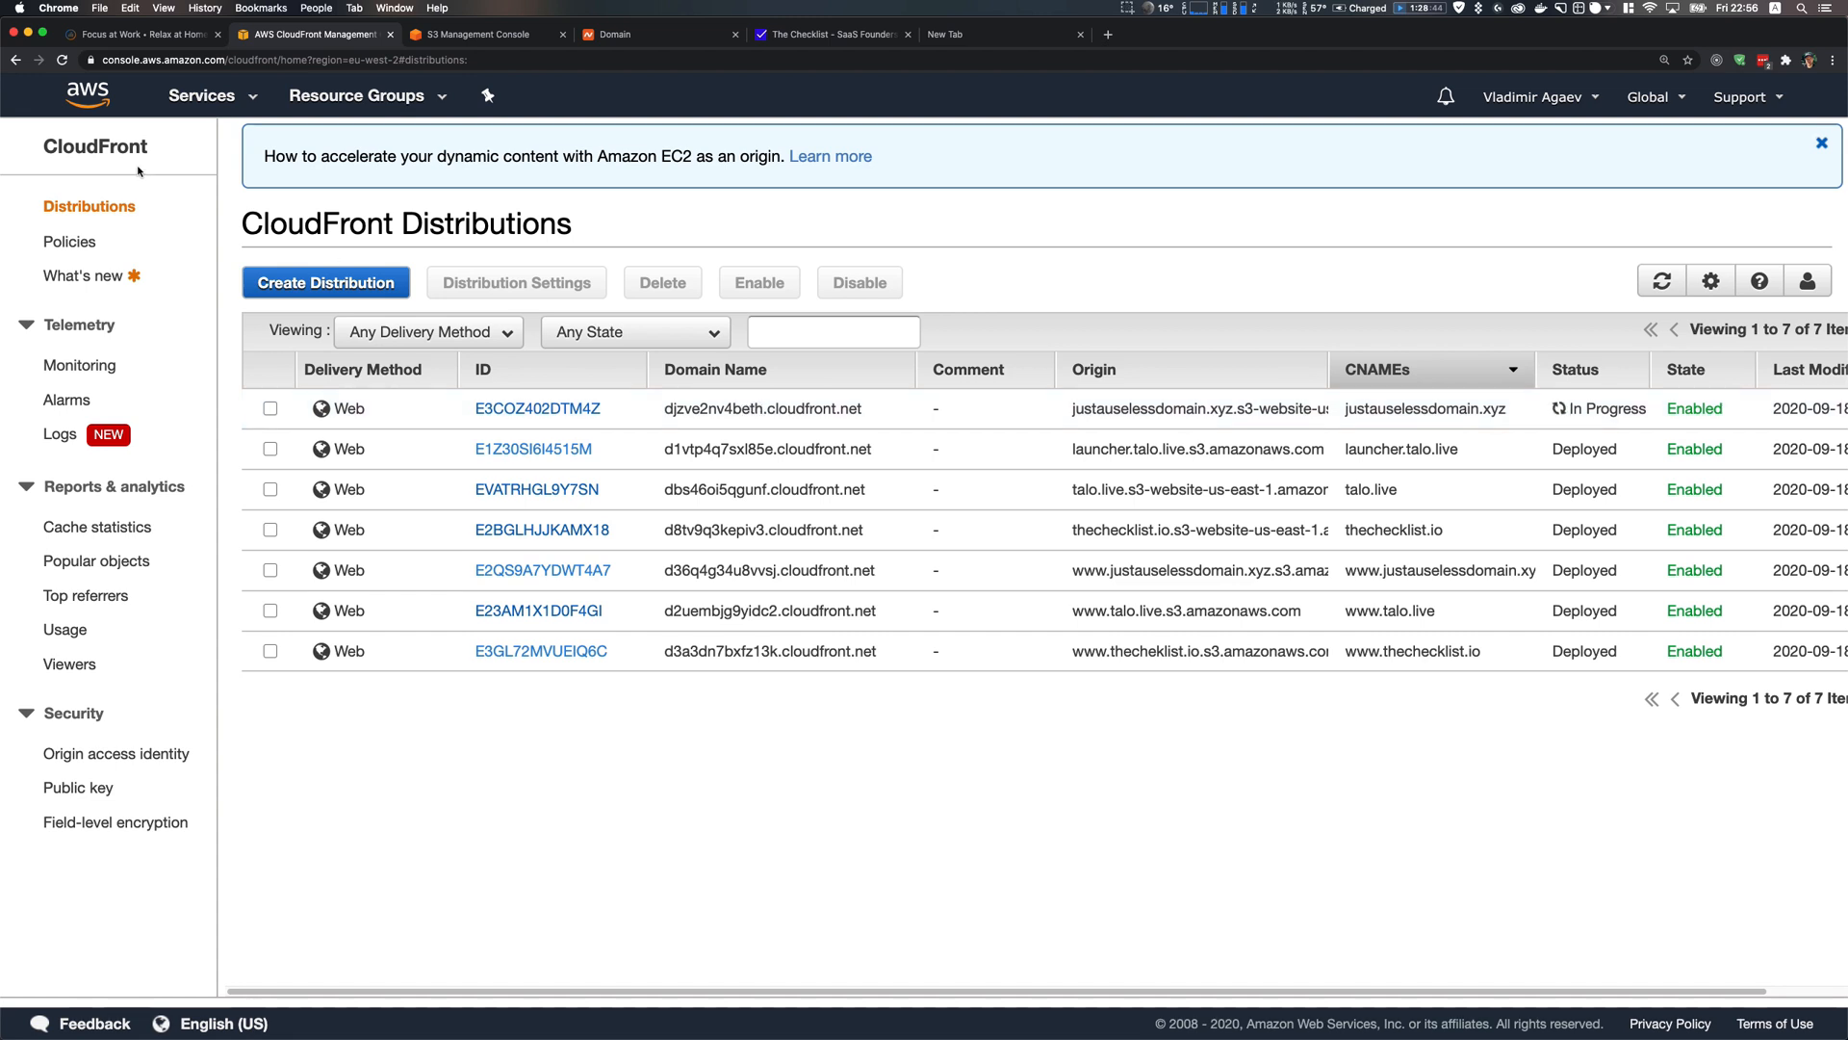
Switch to the Route 53 console and open the justauselessdomain.xyz hosted zone
{"action": "left_click", "coordinate": [204, 95]}
{"action": "type", "text": "route 5"}
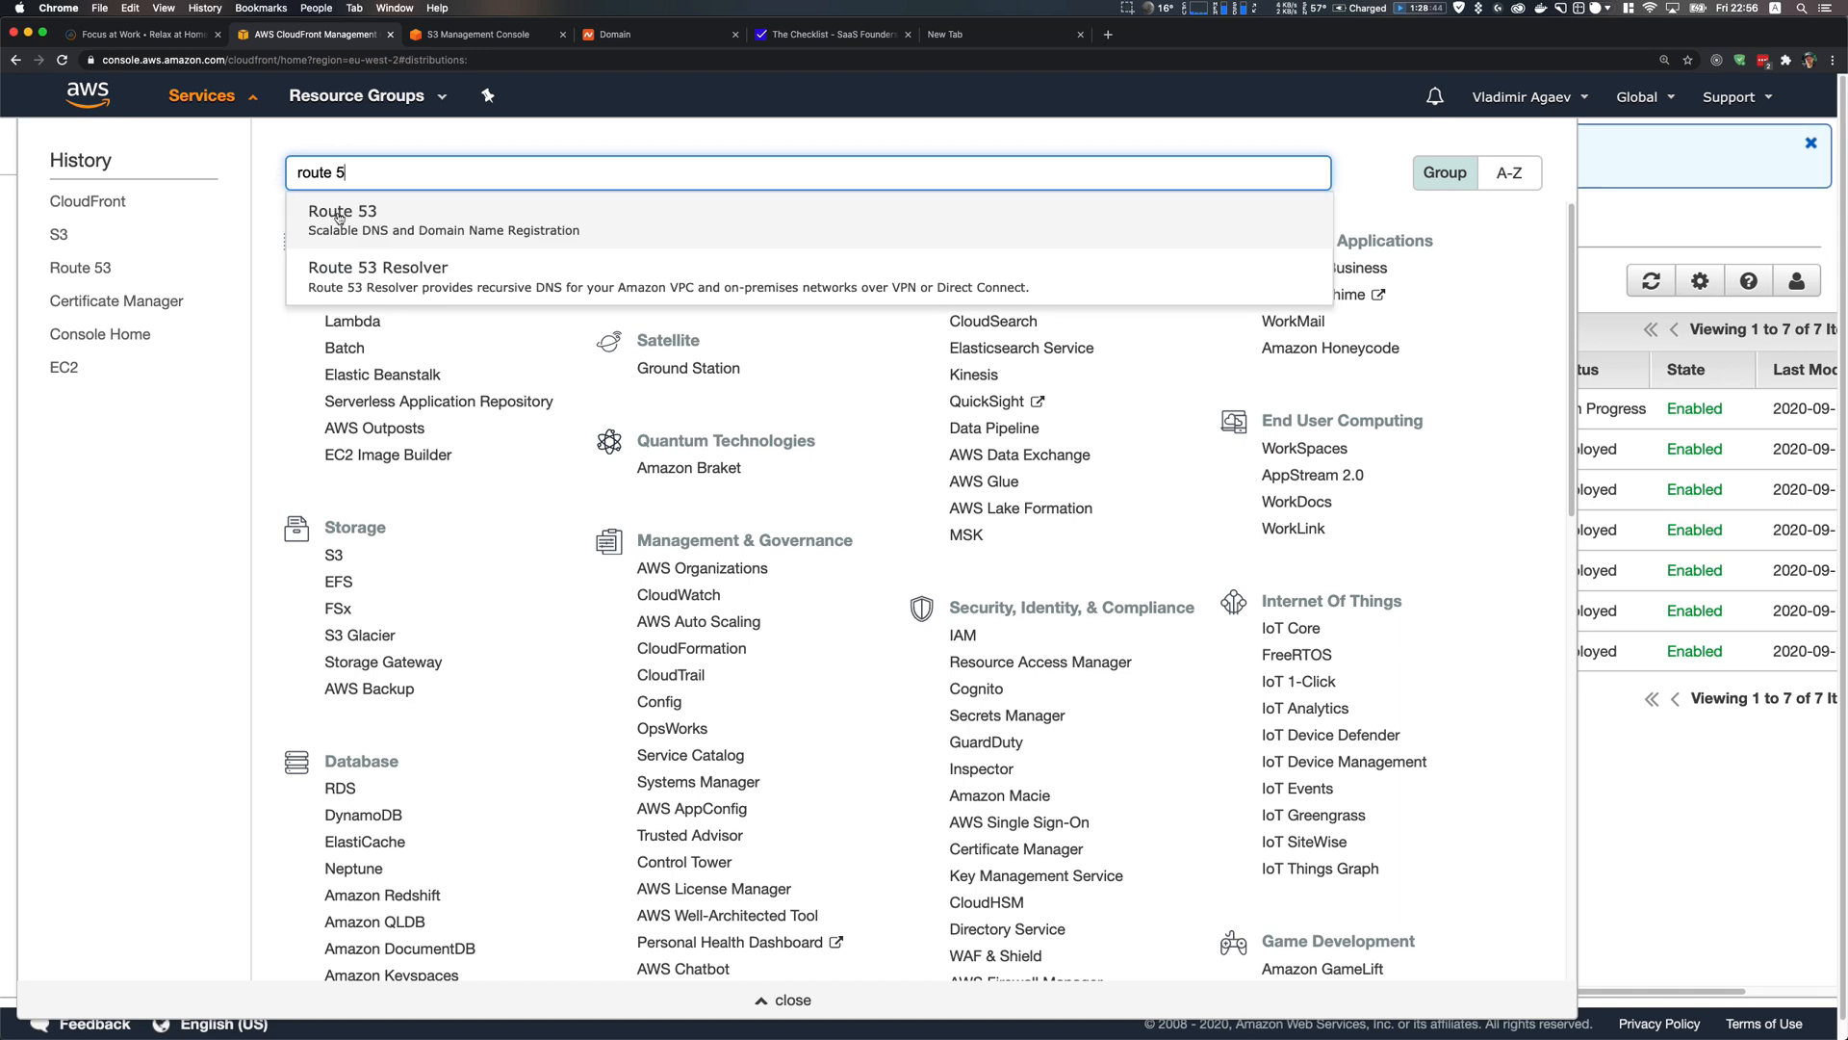
{"action": "left_click", "coordinate": [339, 218]}
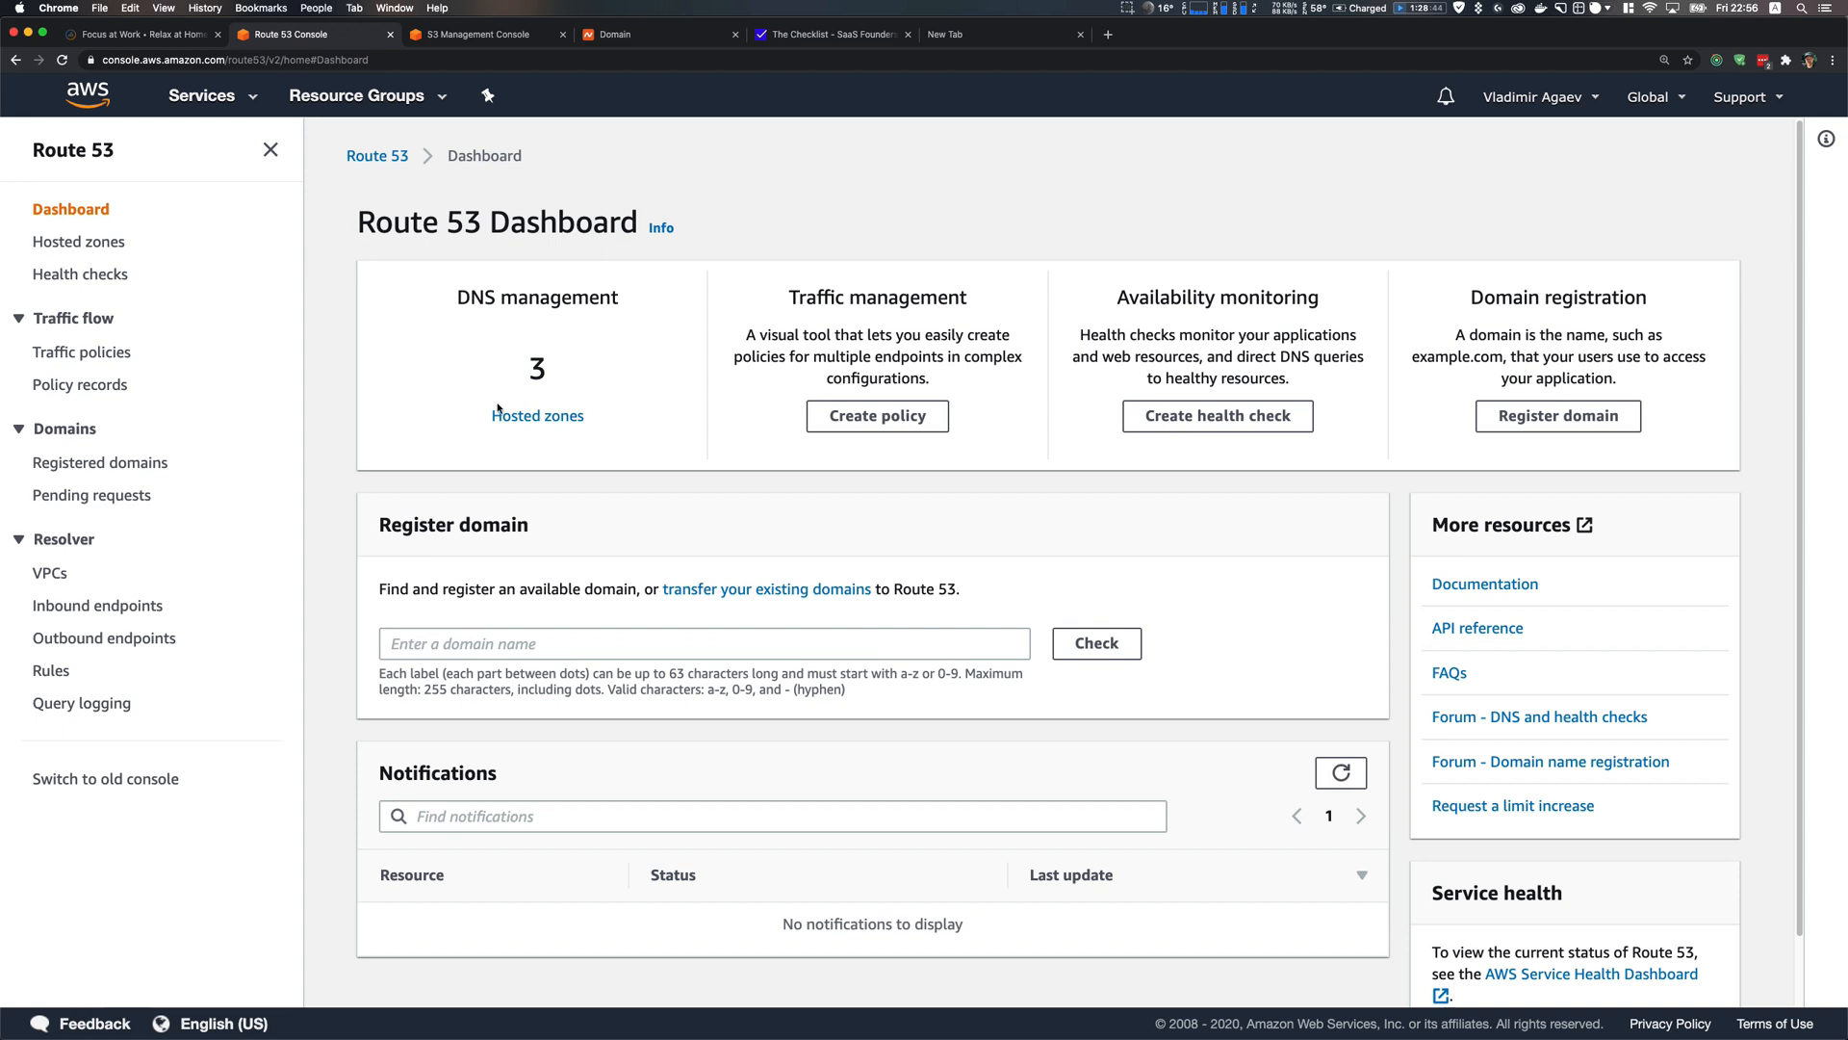
{"action": "left_click", "coordinate": [530, 418]}
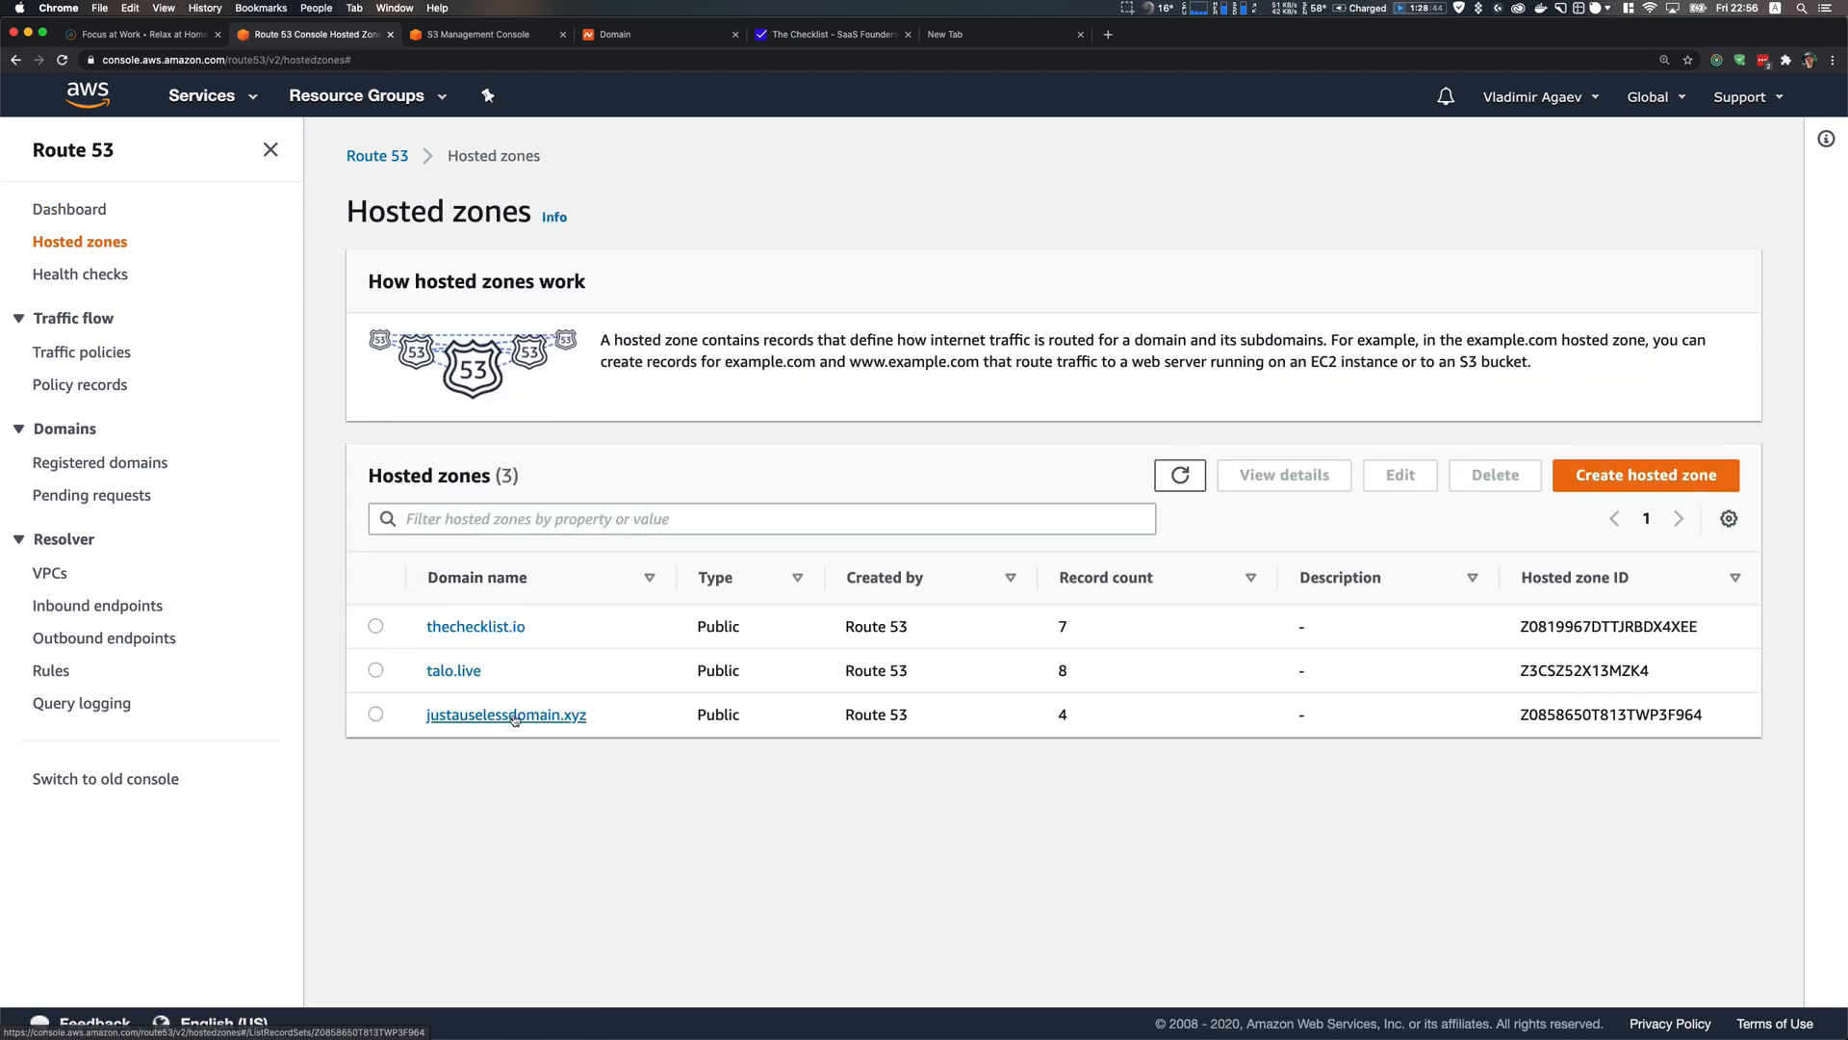
{"action": "left_click", "coordinate": [505, 716]}
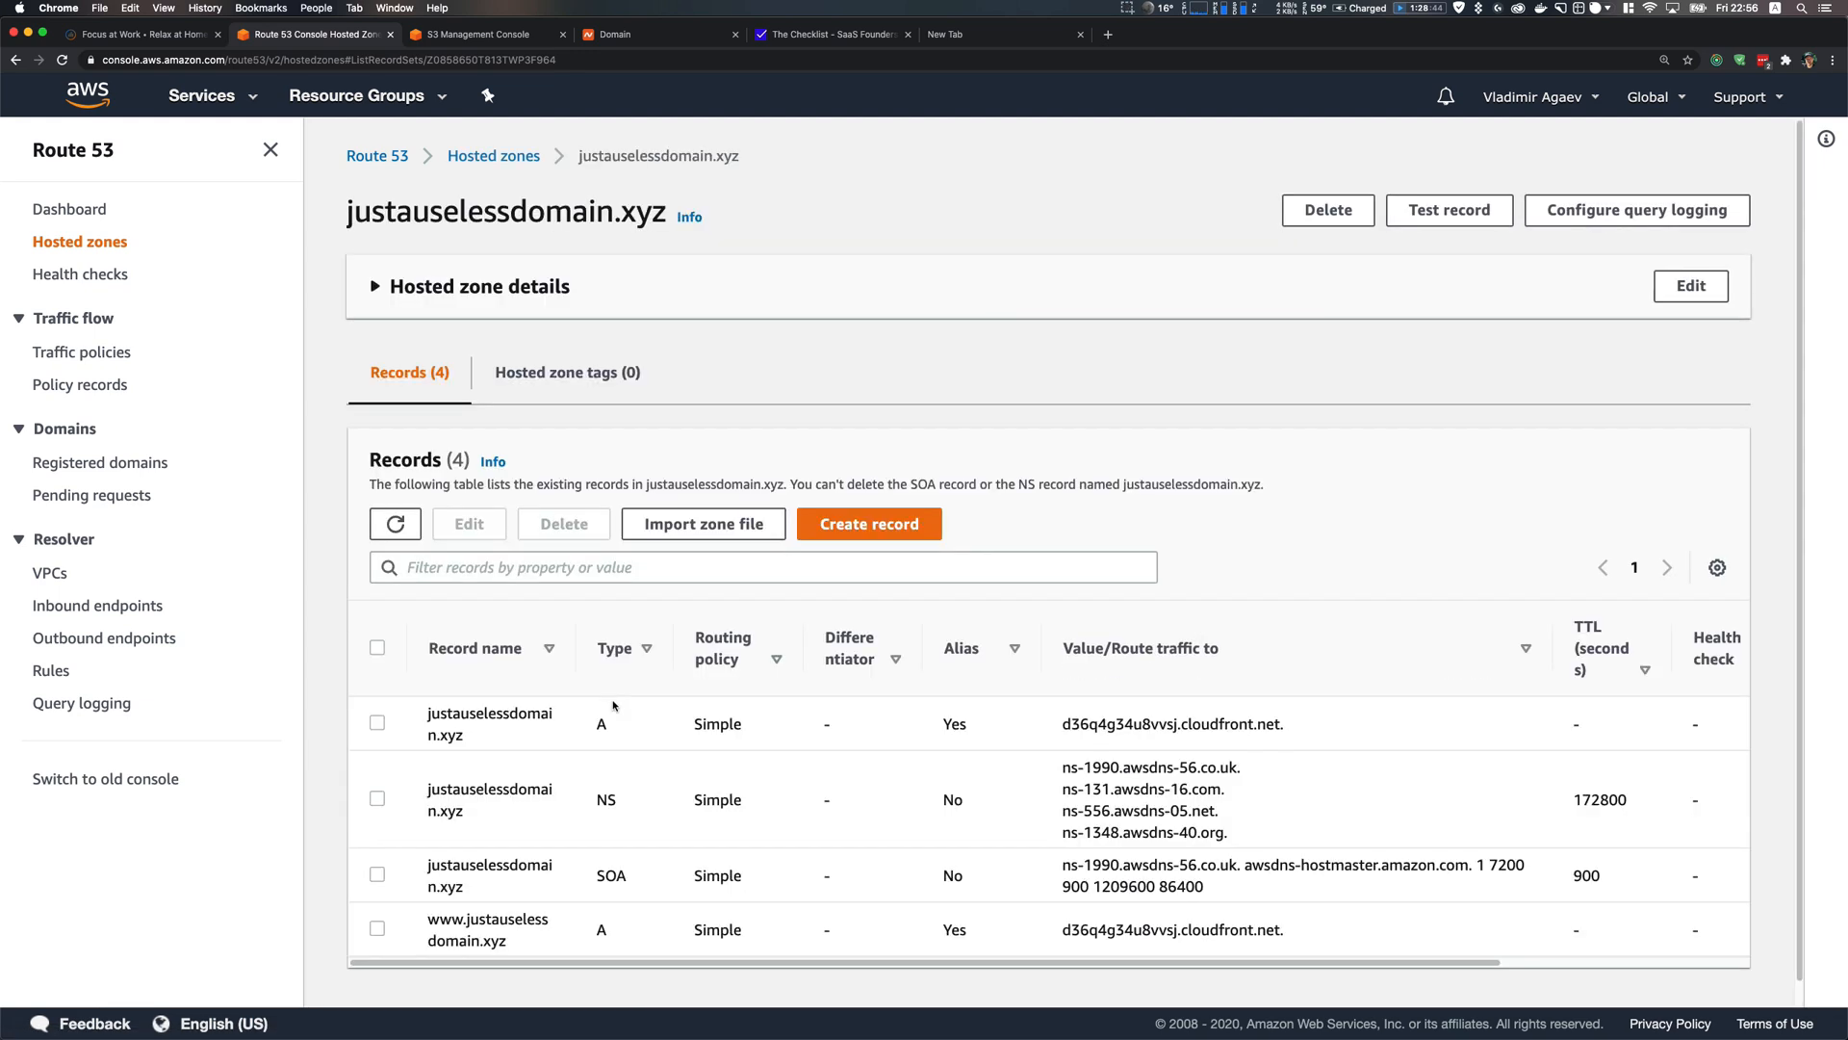
Open the root justauselessdomain.xyz A record of the hosted zone for editing
{"action": "scroll", "coordinate": [614, 708], "scroll_direction": "down", "scroll_amount": 1}
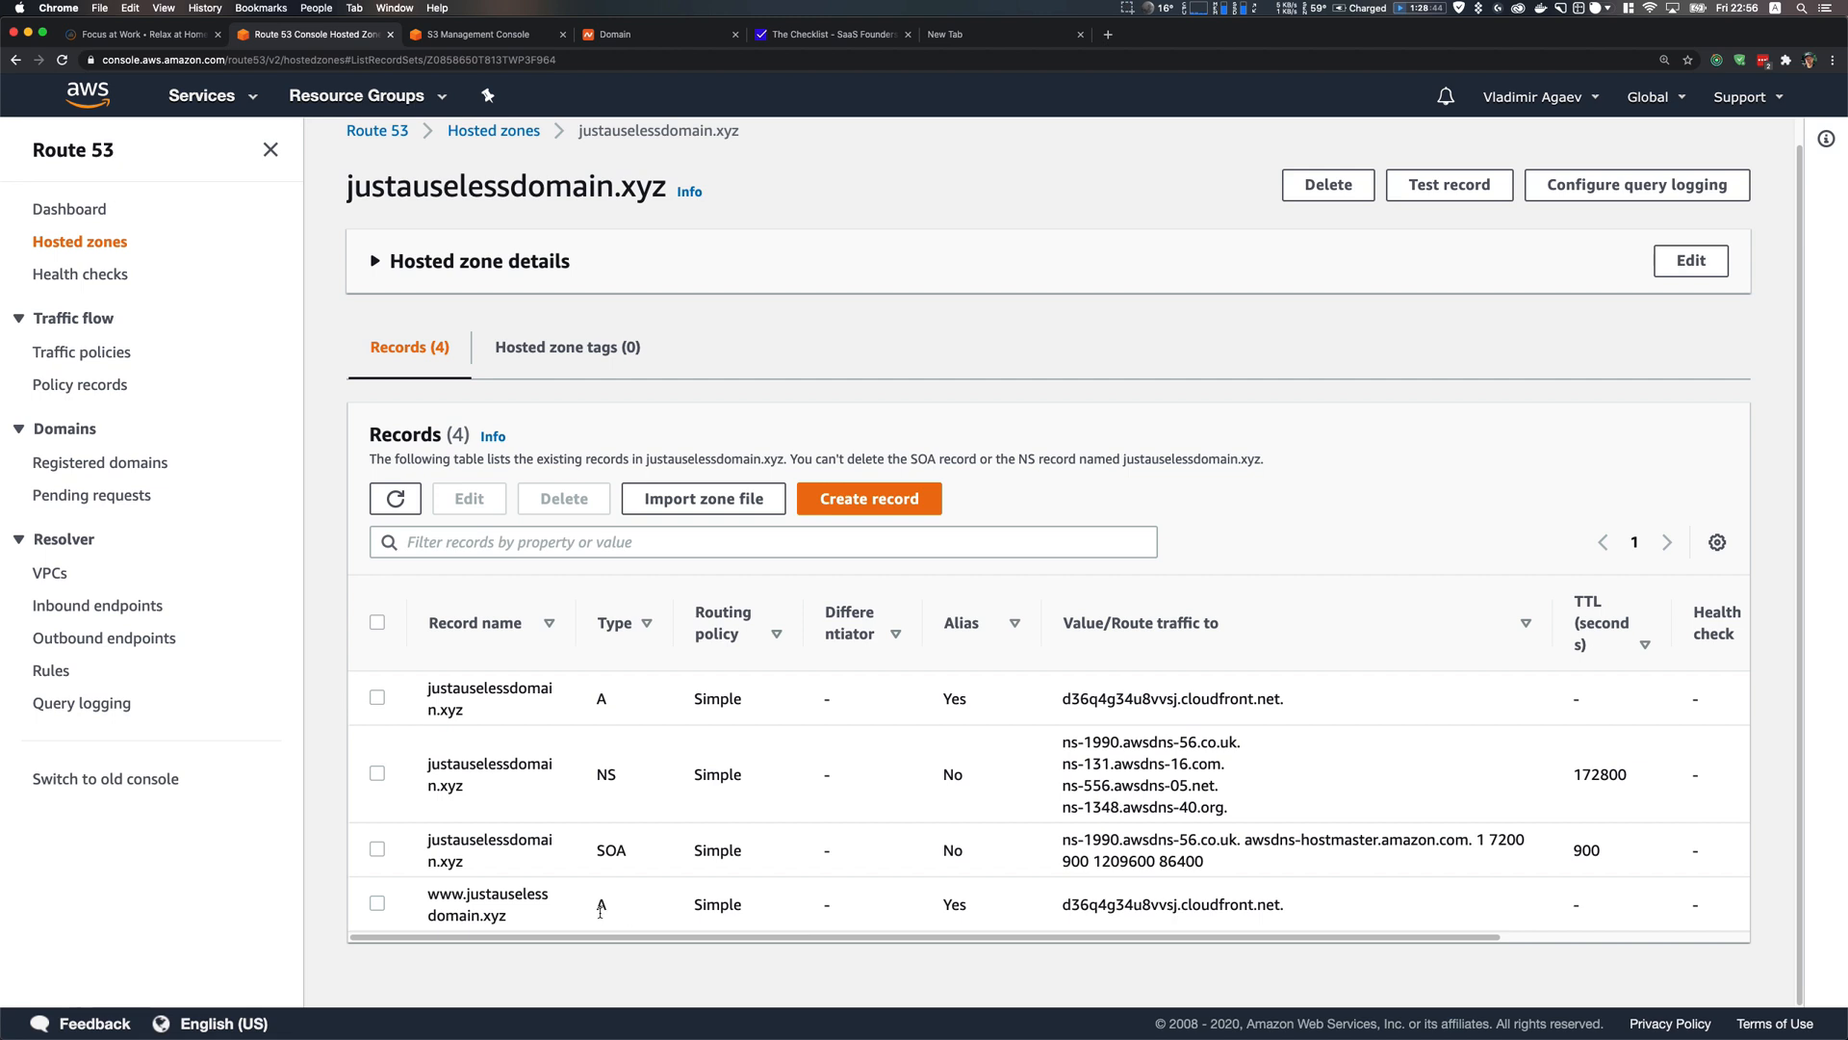
{"action": "left_click_drag", "start_coordinate": [430, 894], "coordinate": [509, 917]}
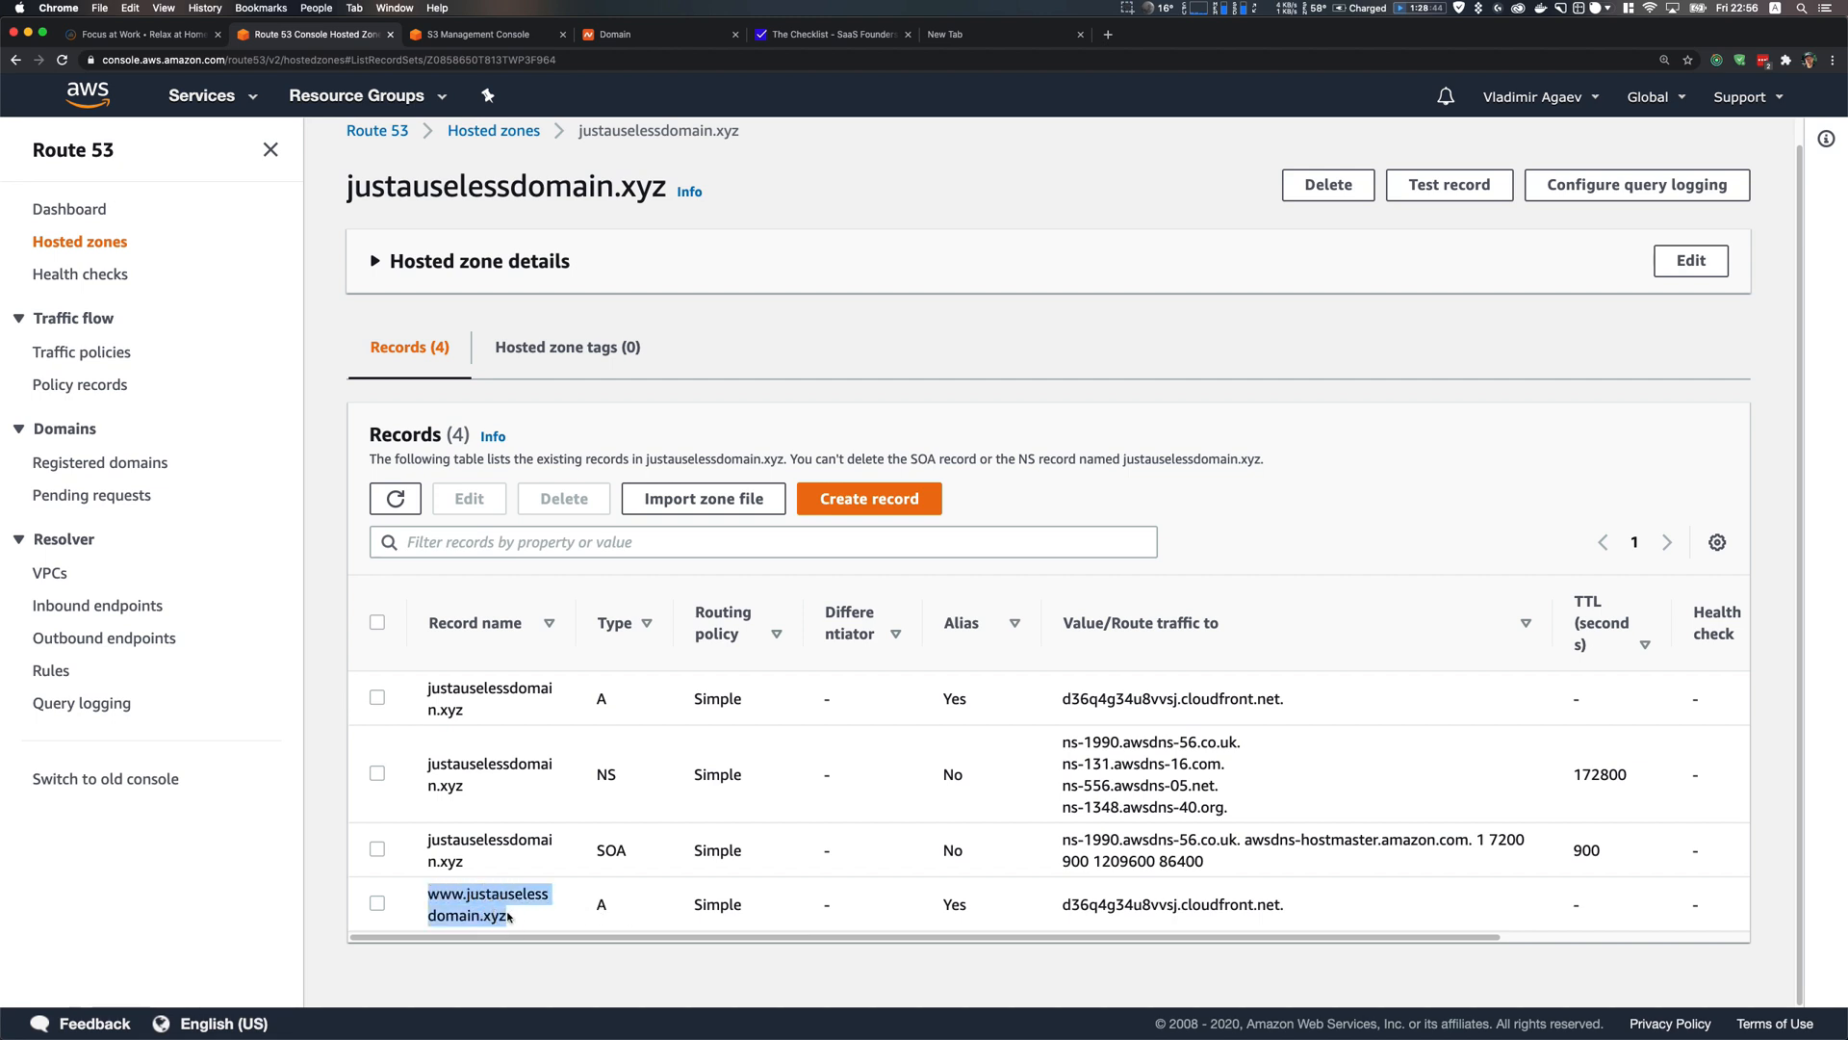
{"action": "left_click_drag", "start_coordinate": [431, 687], "coordinate": [477, 712]}
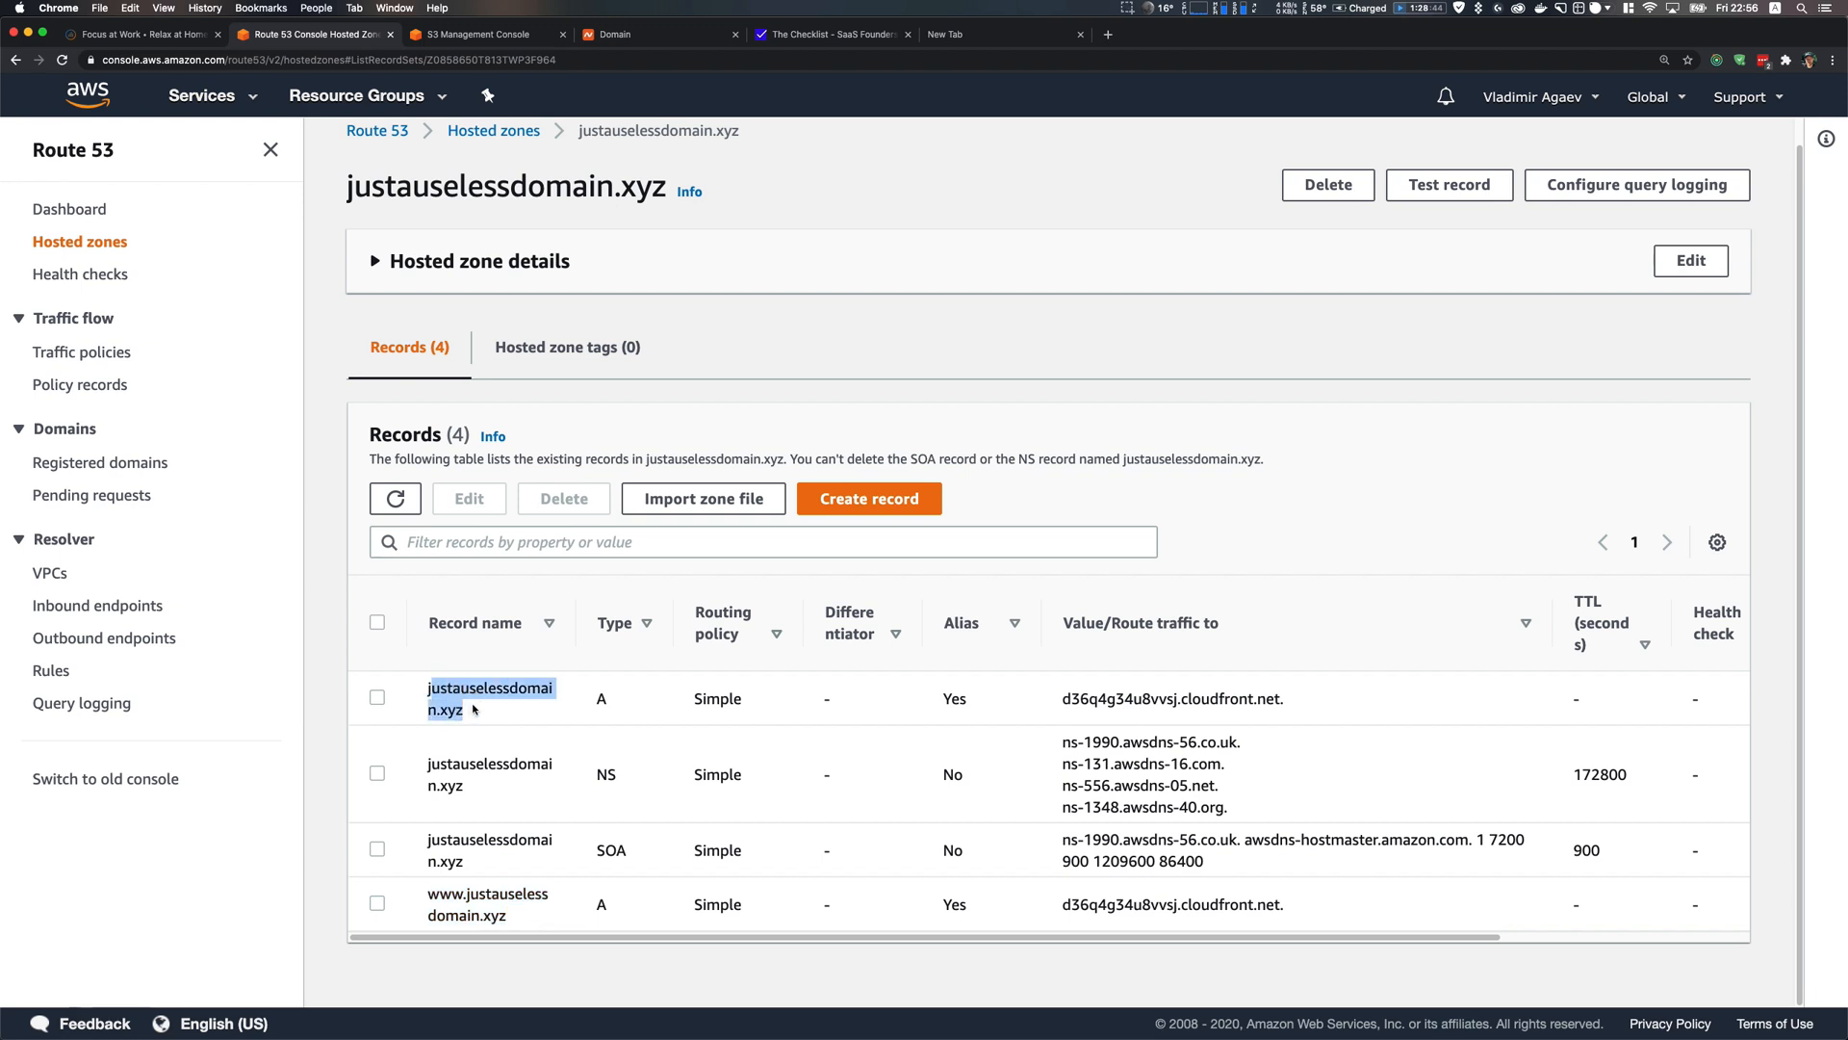
{"action": "left_click", "coordinate": [377, 697]}
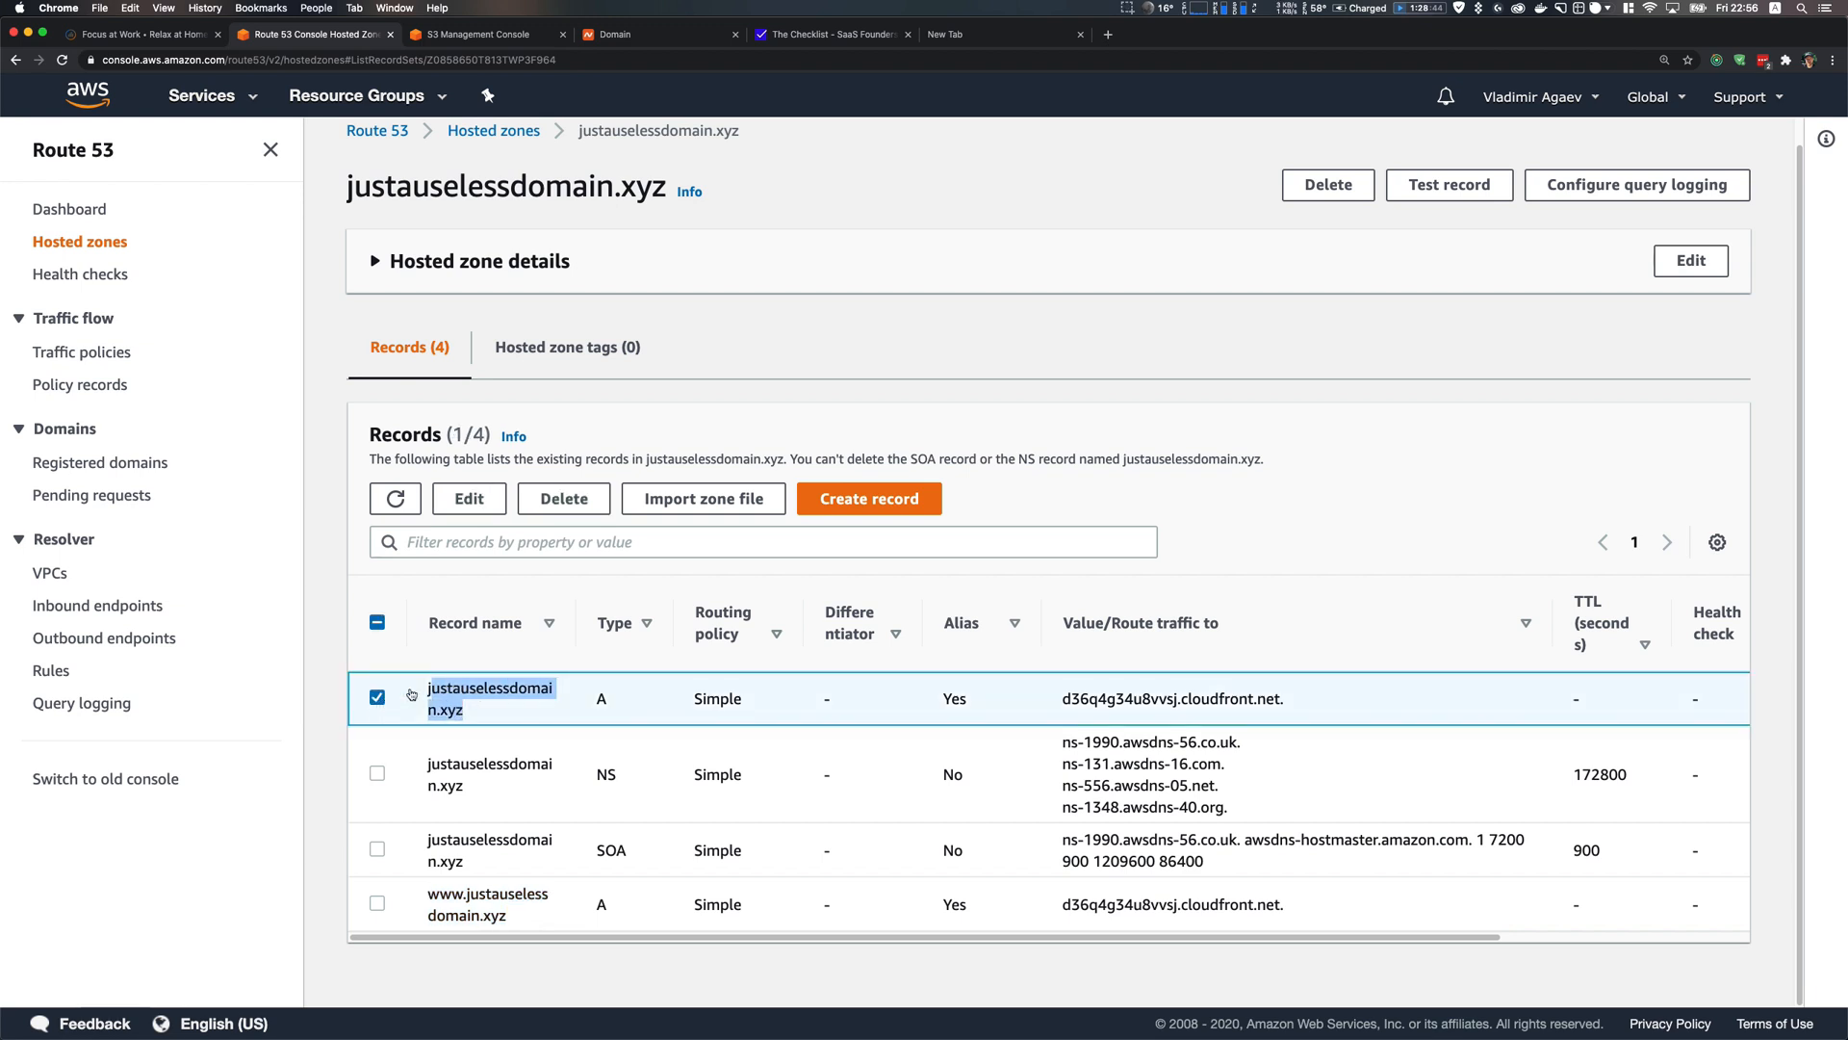
{"action": "left_click", "coordinate": [495, 507]}
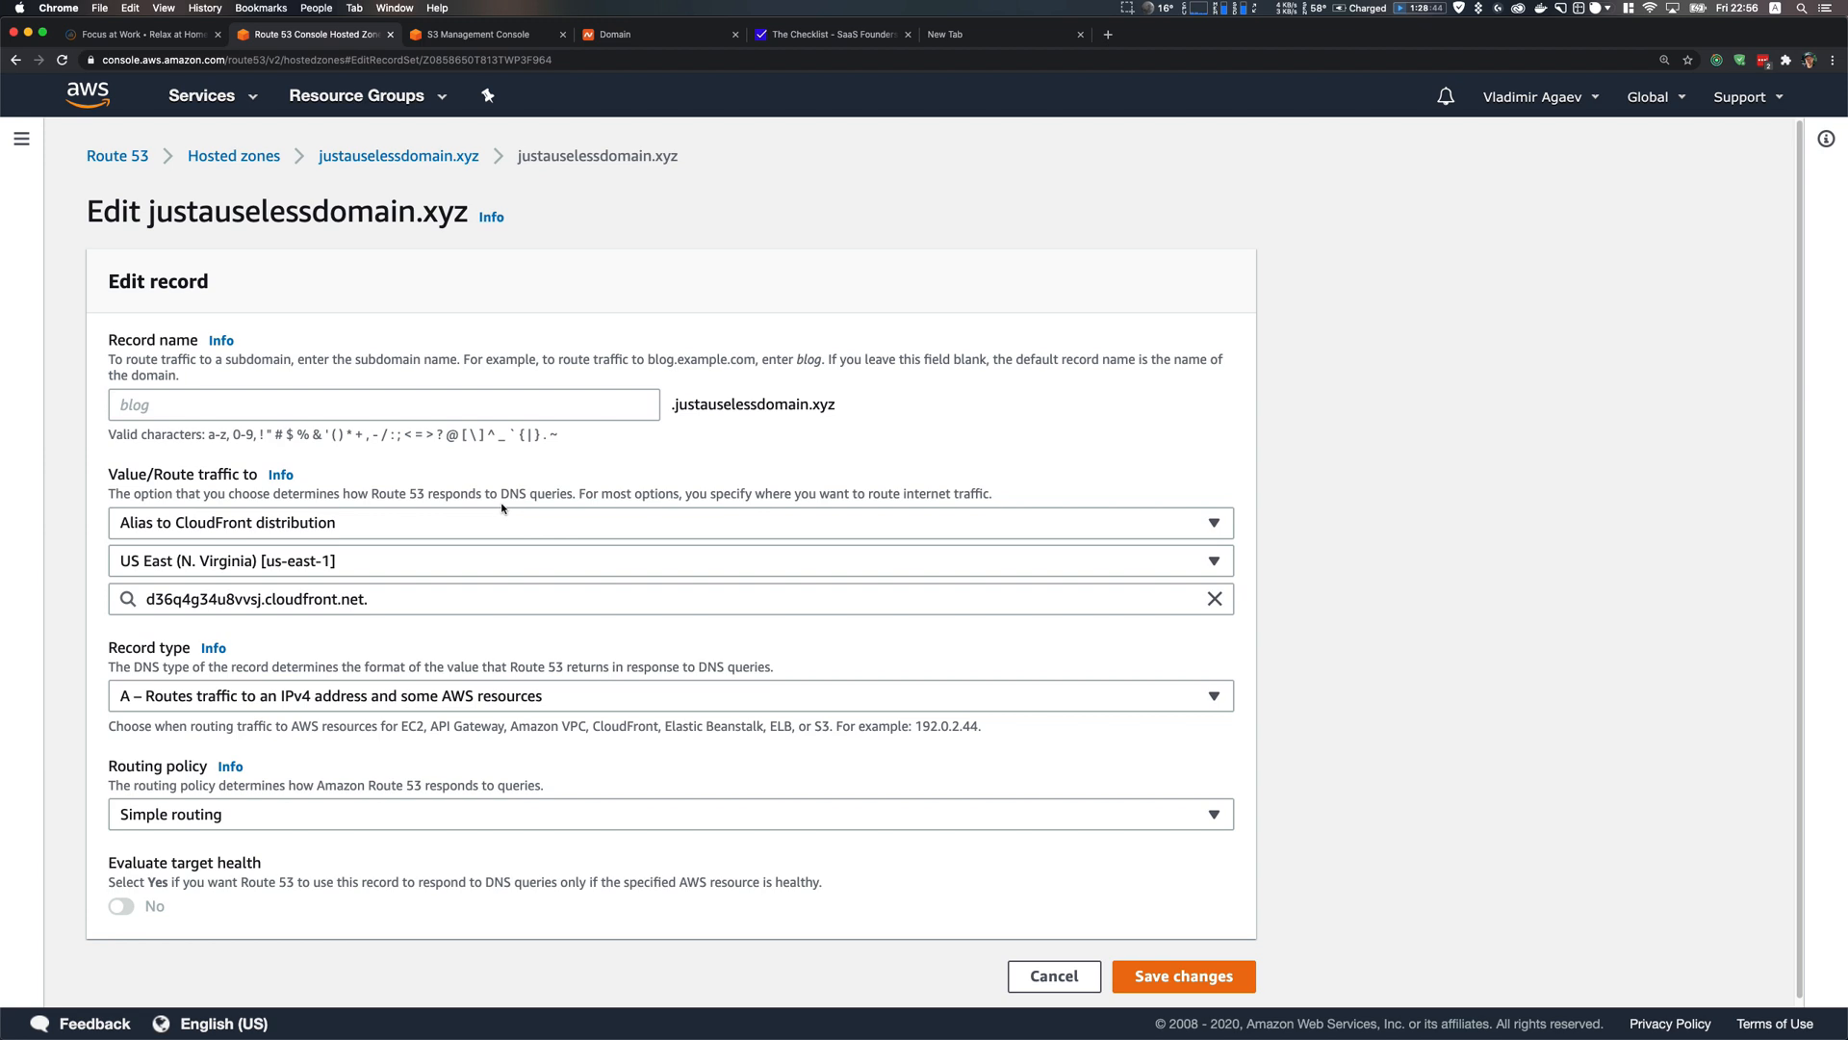
Point the root A record's alias to the djzve2nv4beth.cloudfront.net distribution and save the changes
{"action": "left_click", "coordinate": [1215, 598]}
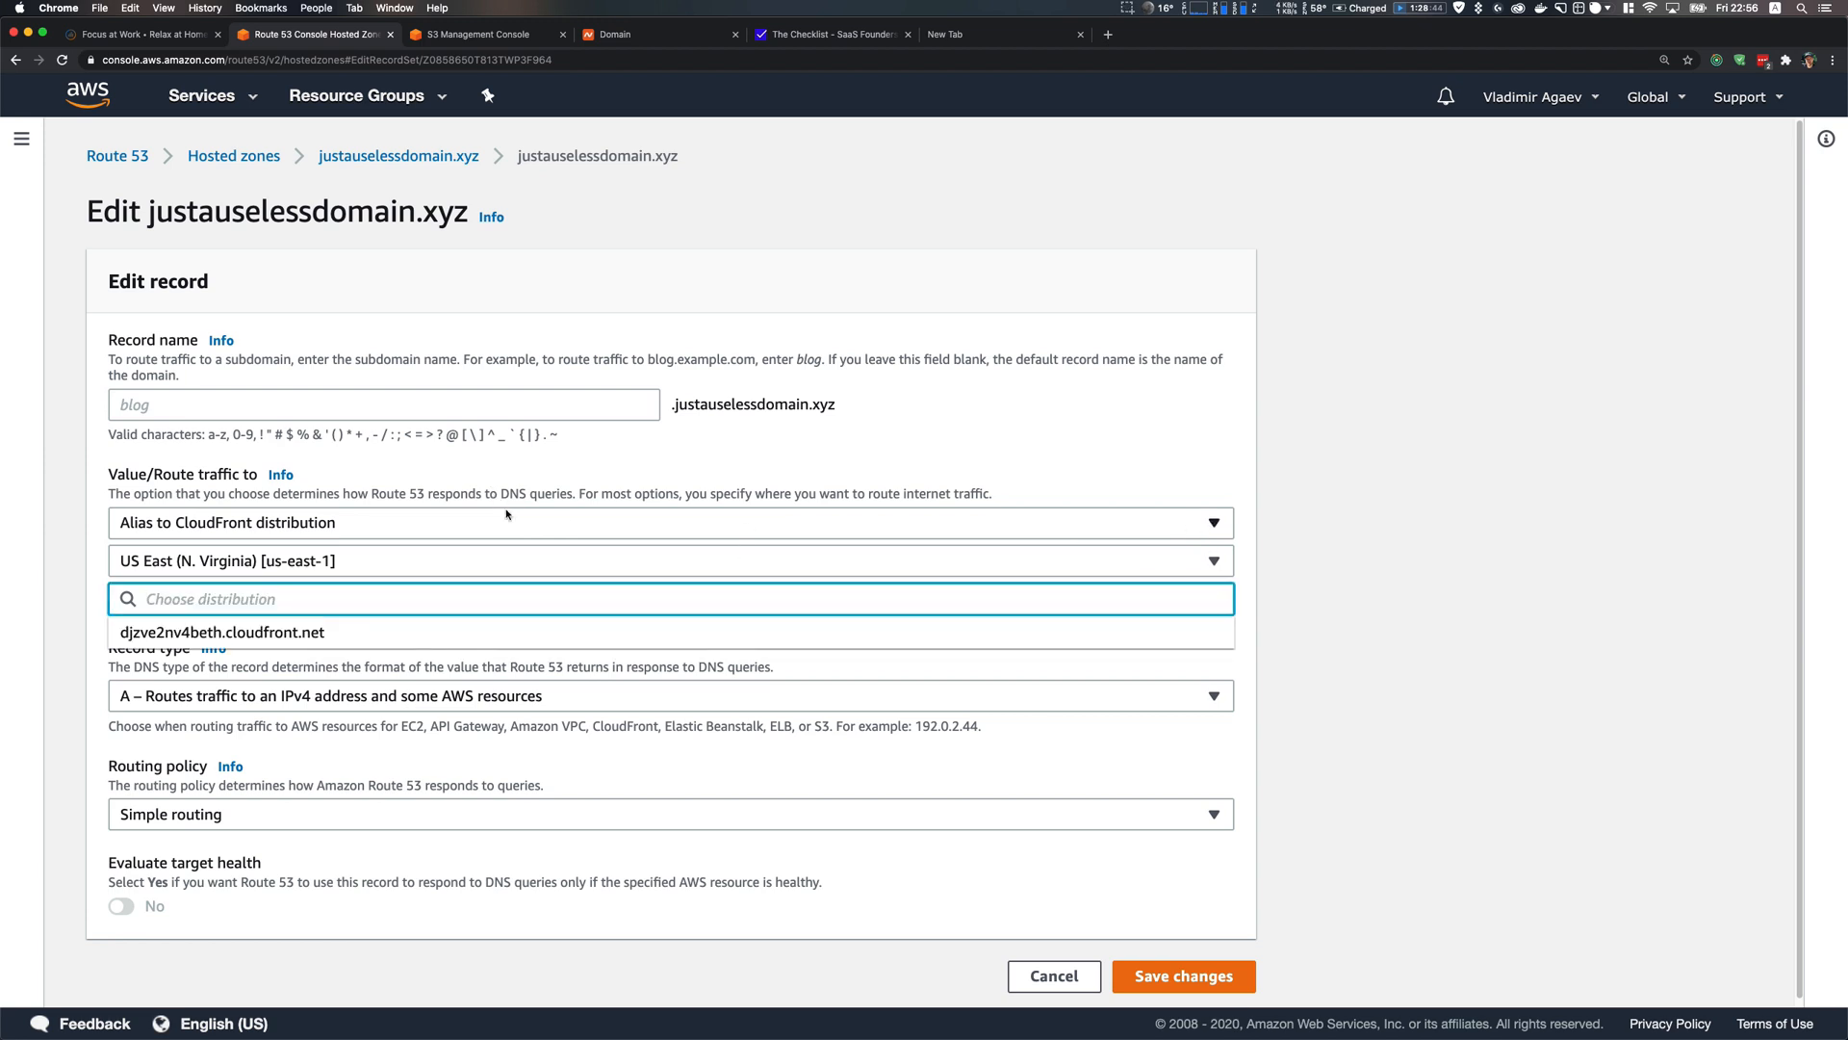
{"action": "scroll", "coordinate": [424, 516], "scroll_direction": "down", "scroll_amount": 1}
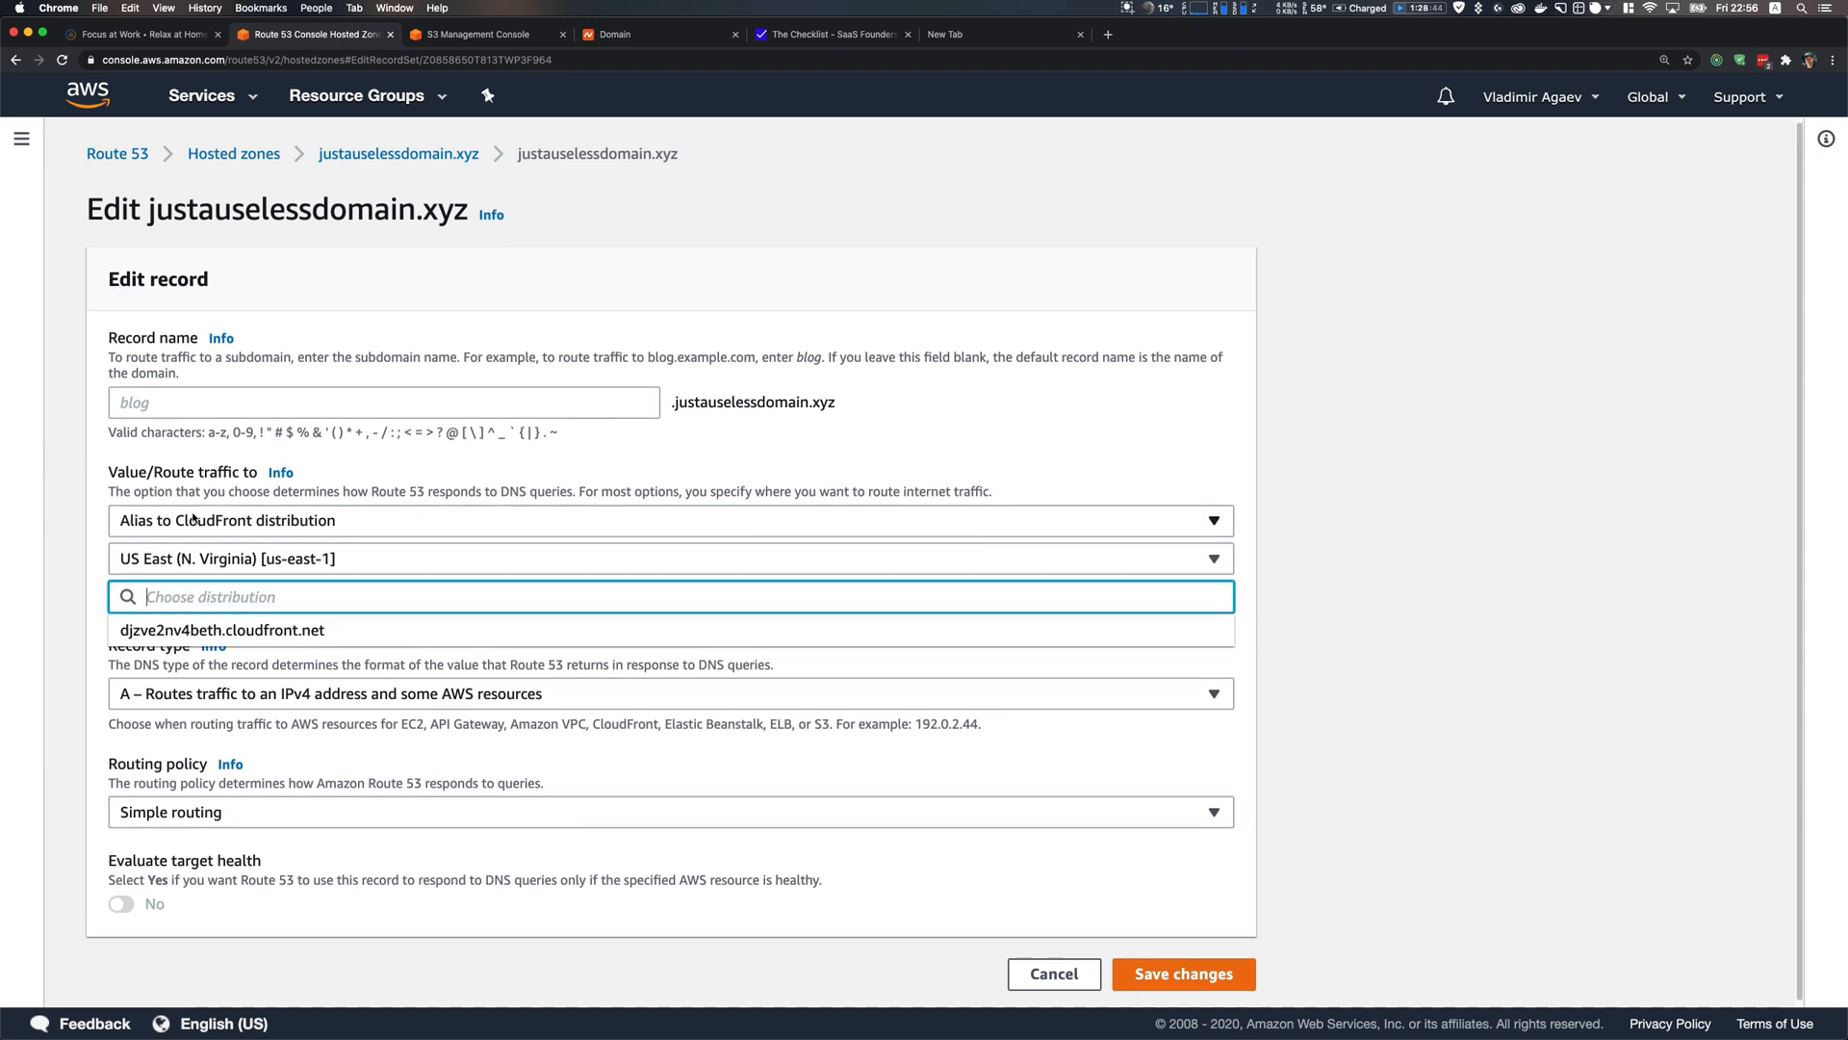
{"action": "left_click", "coordinate": [240, 636]}
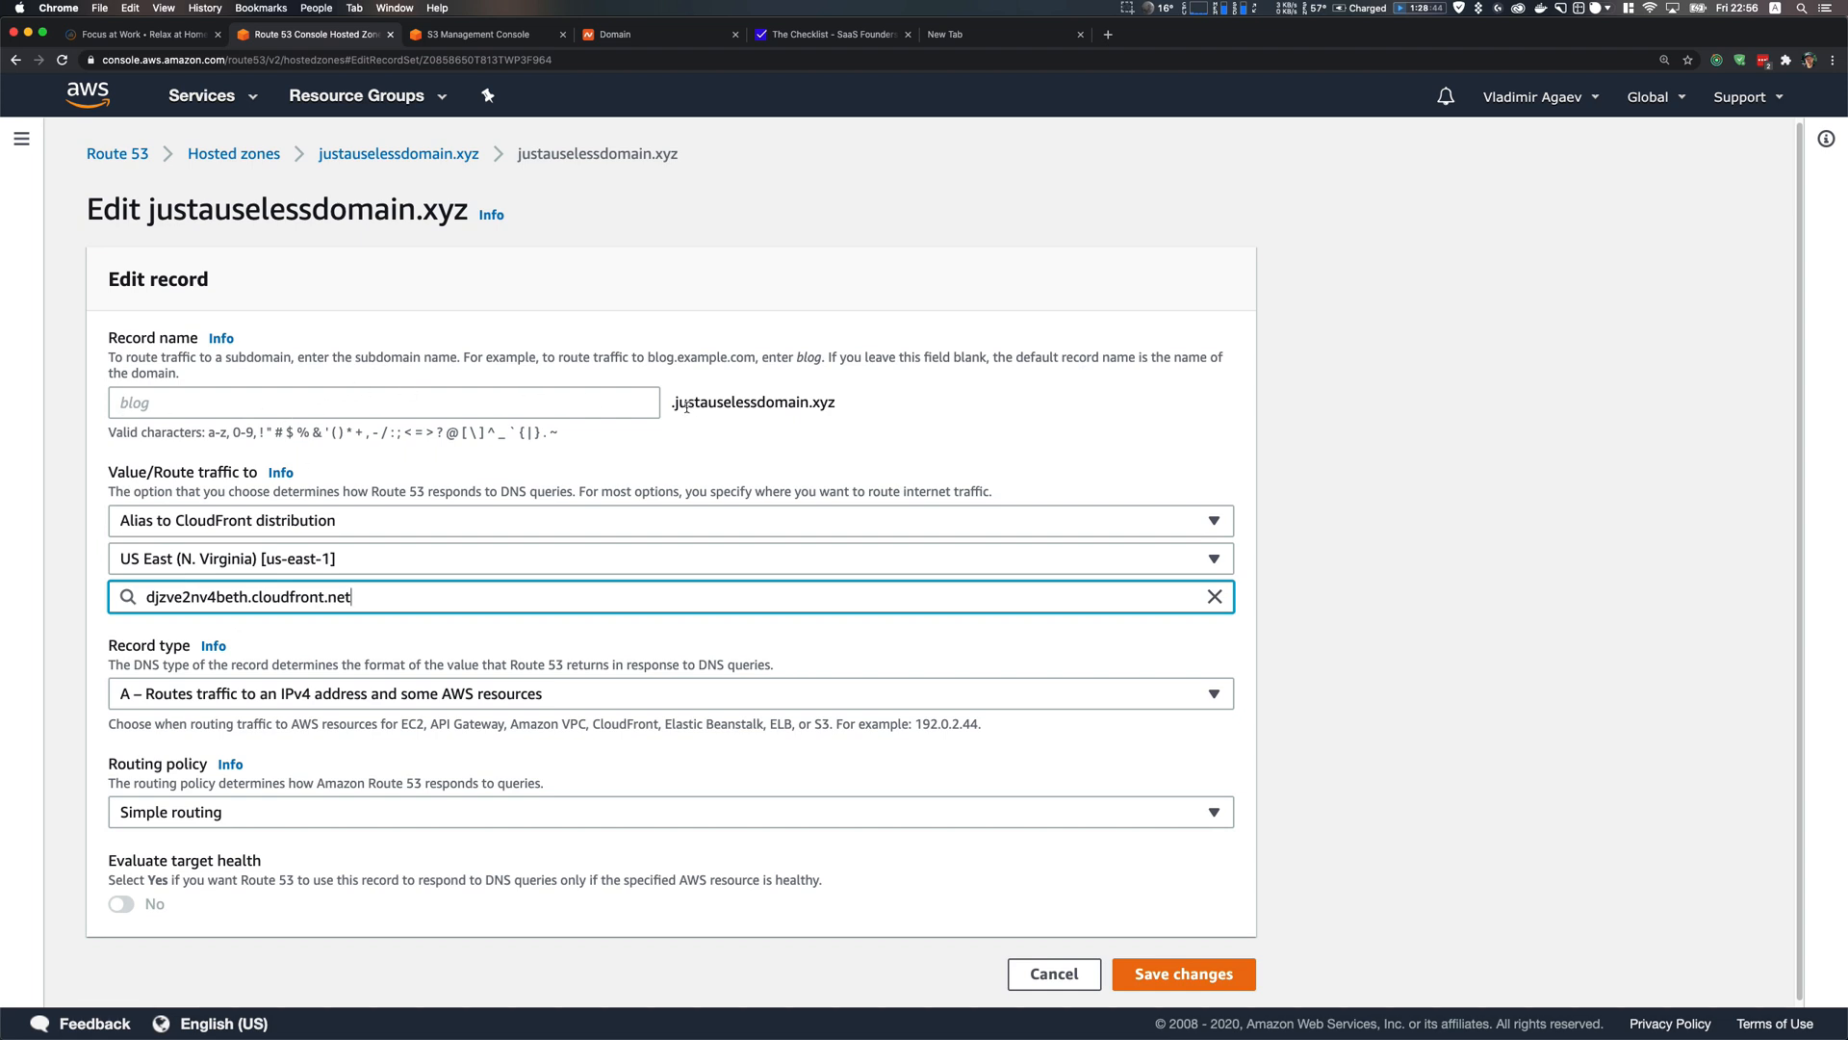
{"action": "left_click_drag", "start_coordinate": [675, 404], "coordinate": [870, 401]}
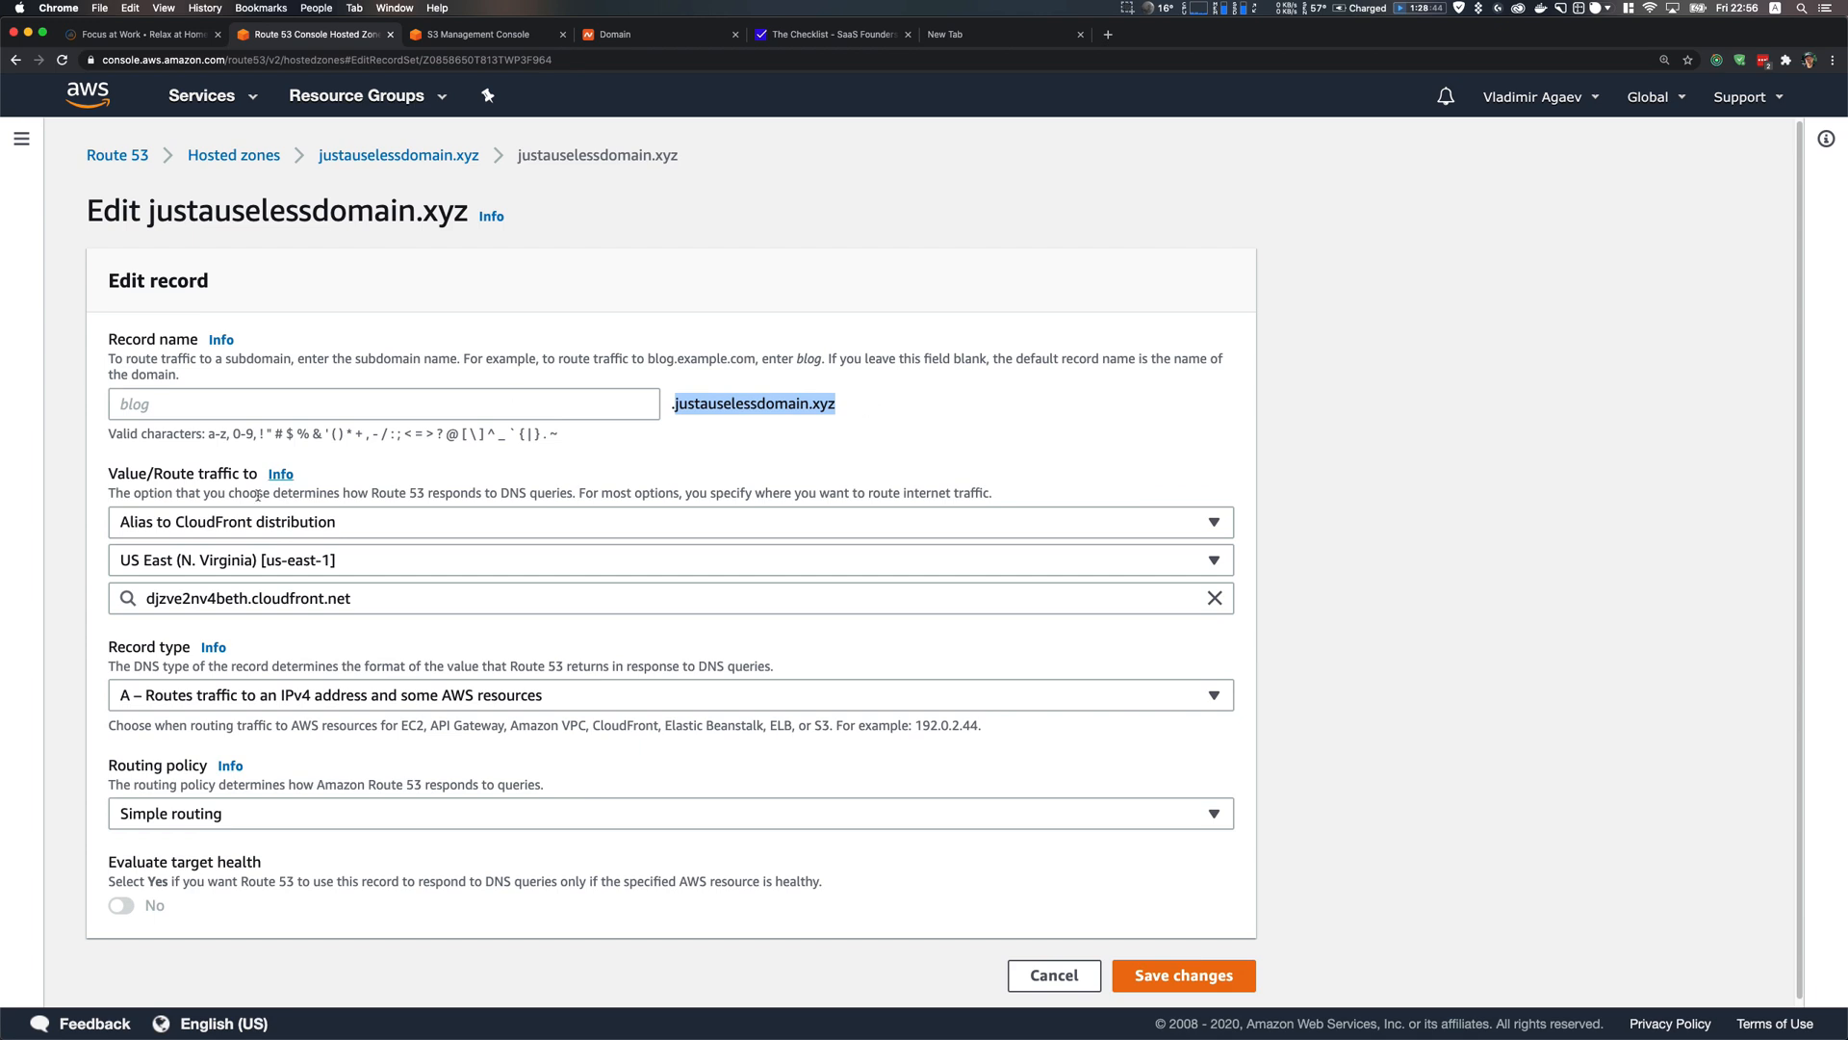
{"action": "left_click", "coordinate": [1199, 975]}
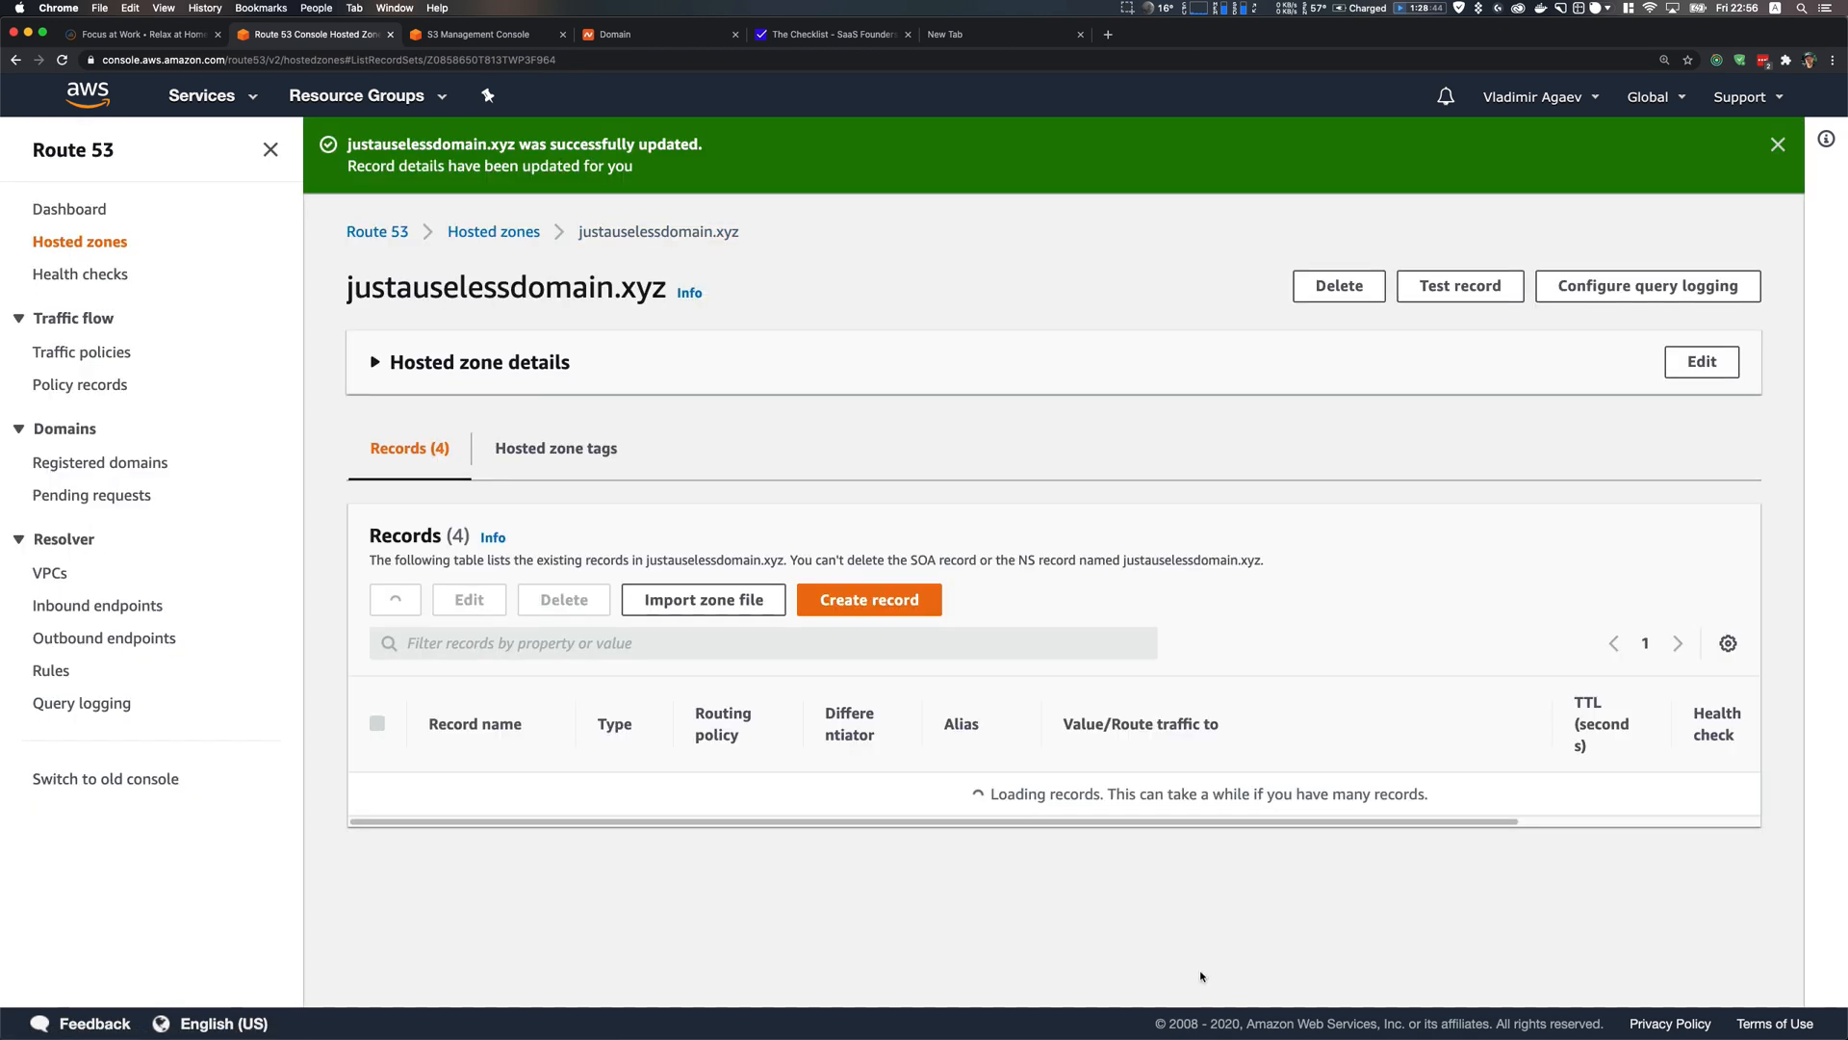
{"action": "scroll", "coordinate": [957, 826], "scroll_direction": "down", "scroll_amount": 1}
{"action": "scroll", "coordinate": [957, 826], "scroll_direction": "down", "scroll_amount": 1}
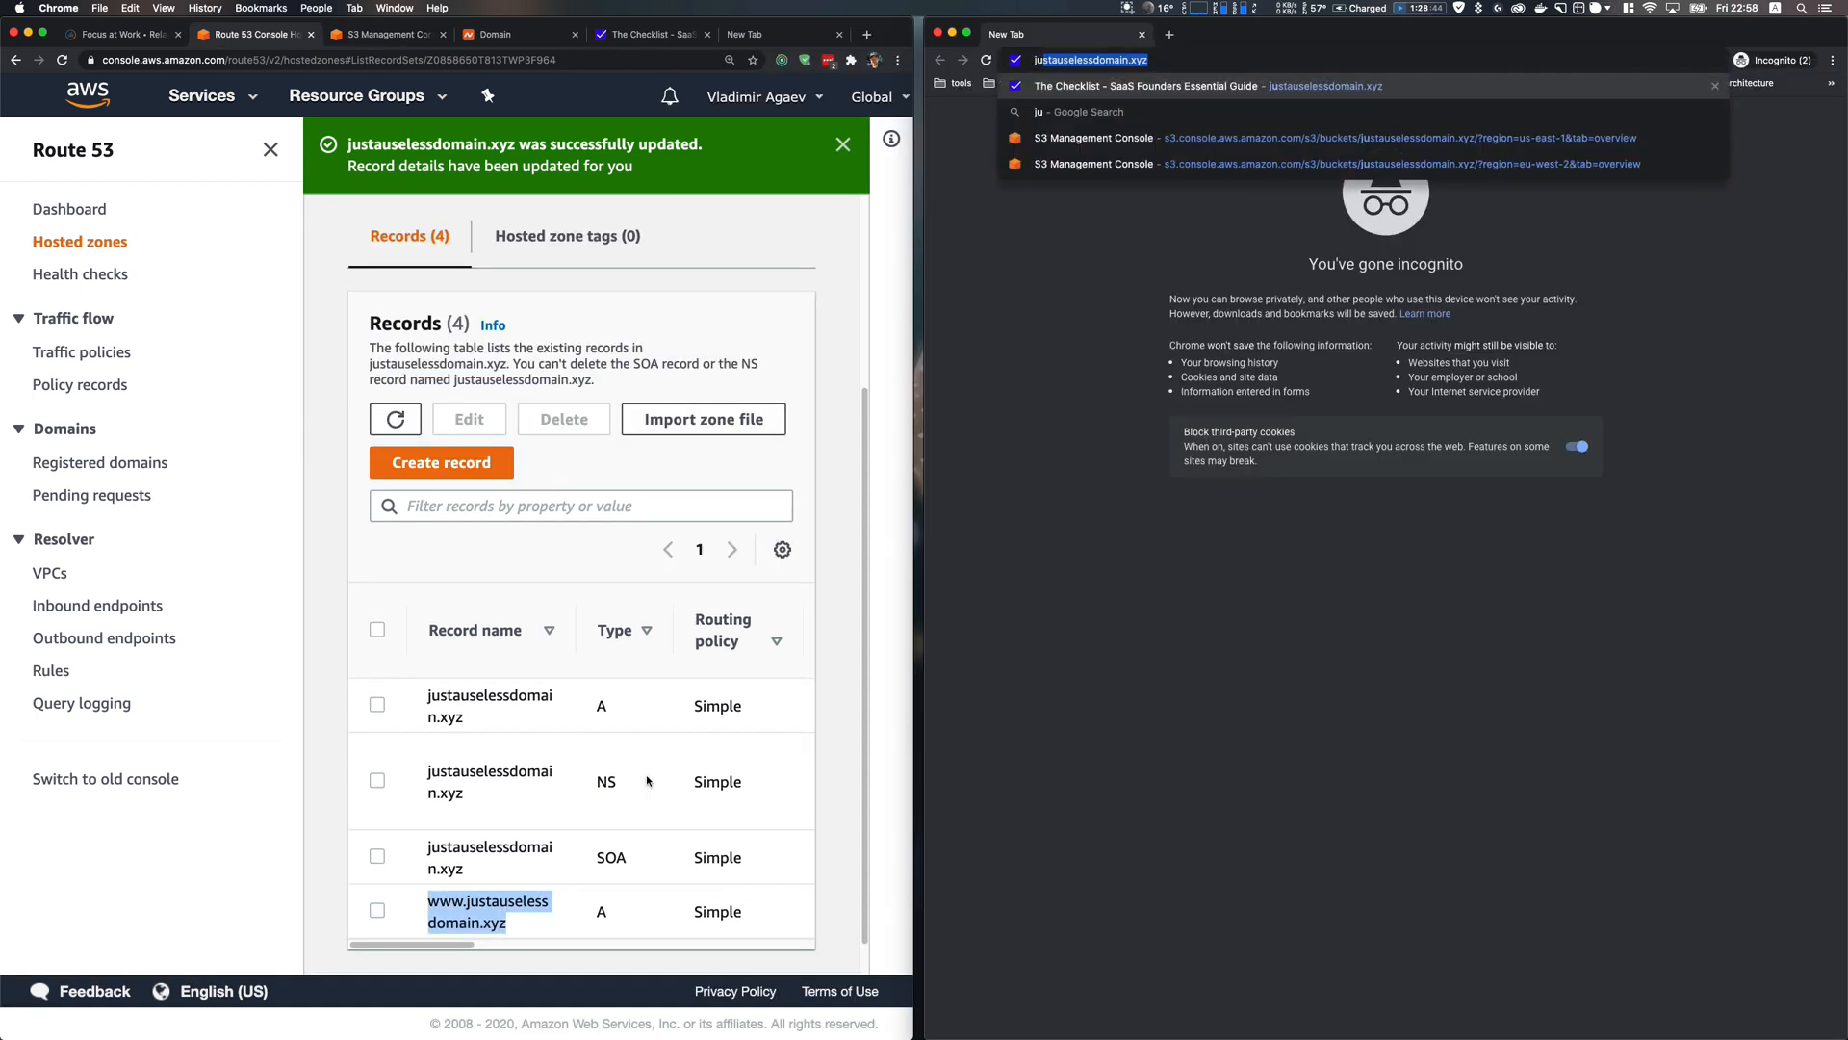
{"action": "key", "text": "Right"}
{"action": "key", "text": "Return"}
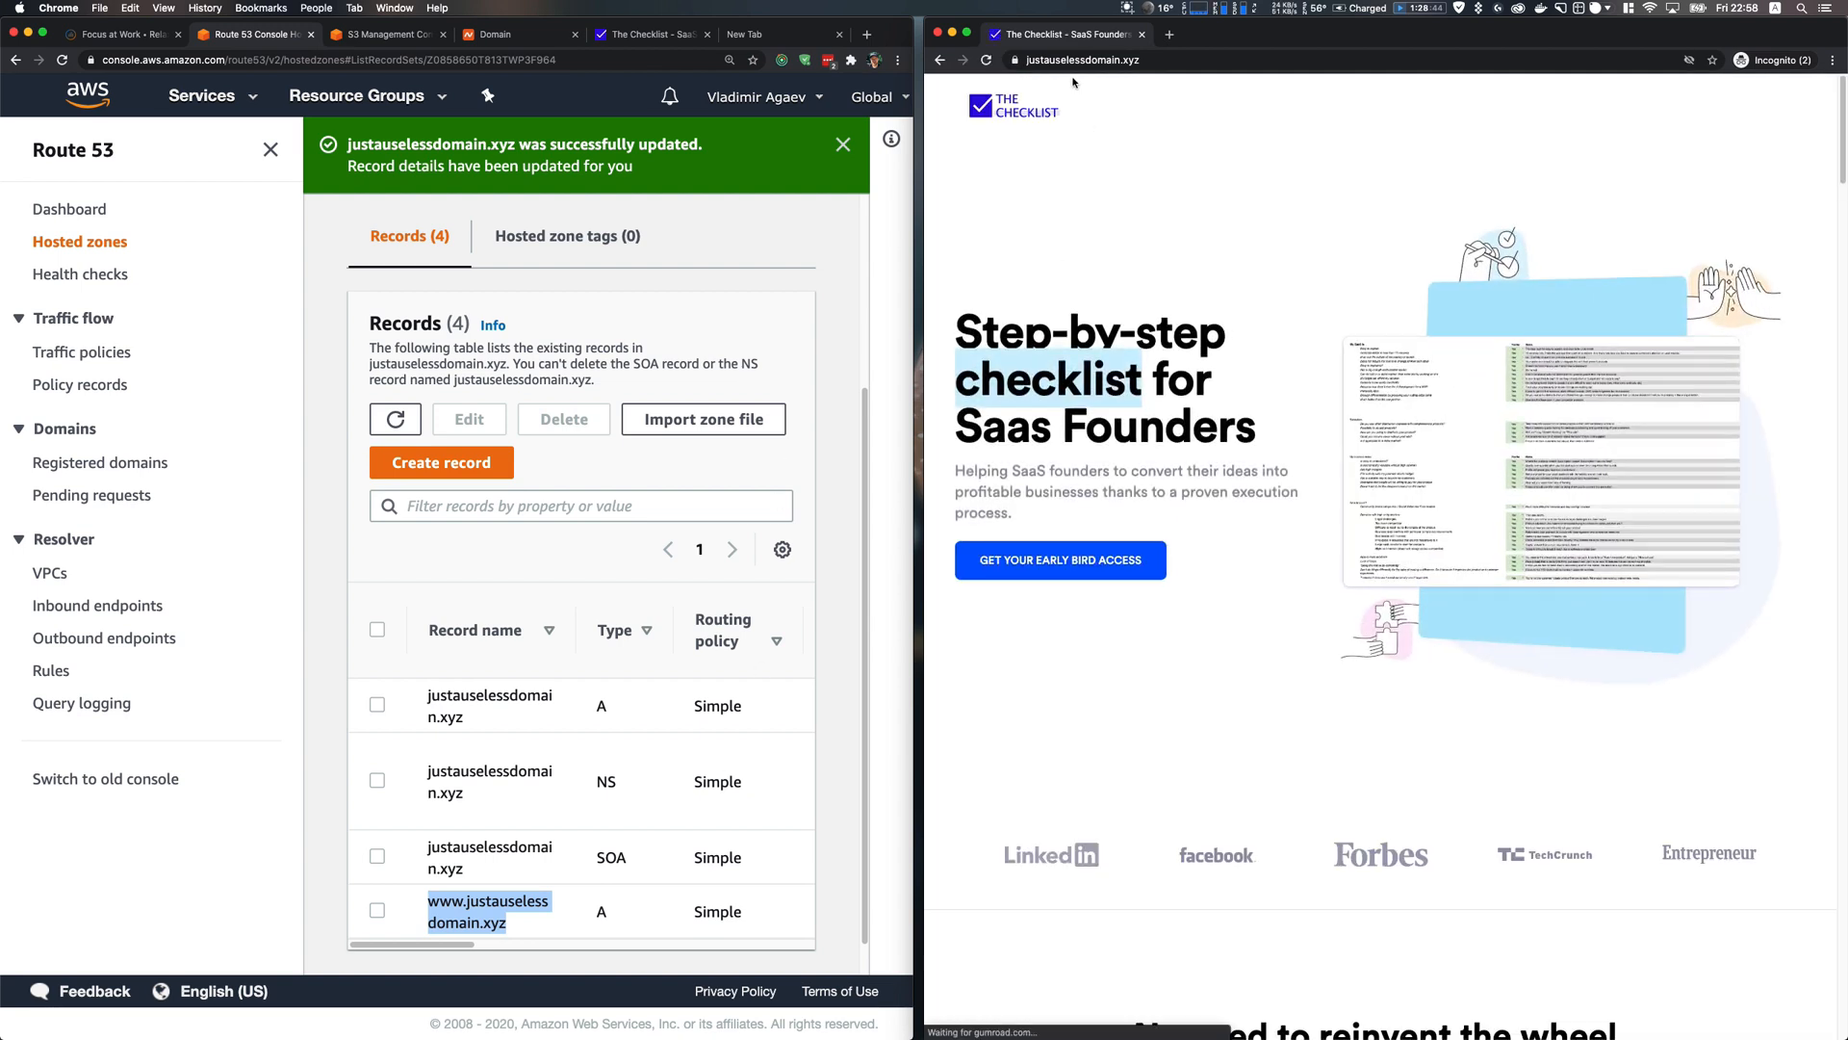
{"action": "left_click", "coordinate": [1078, 62]}
{"action": "left_click", "coordinate": [1091, 62]}
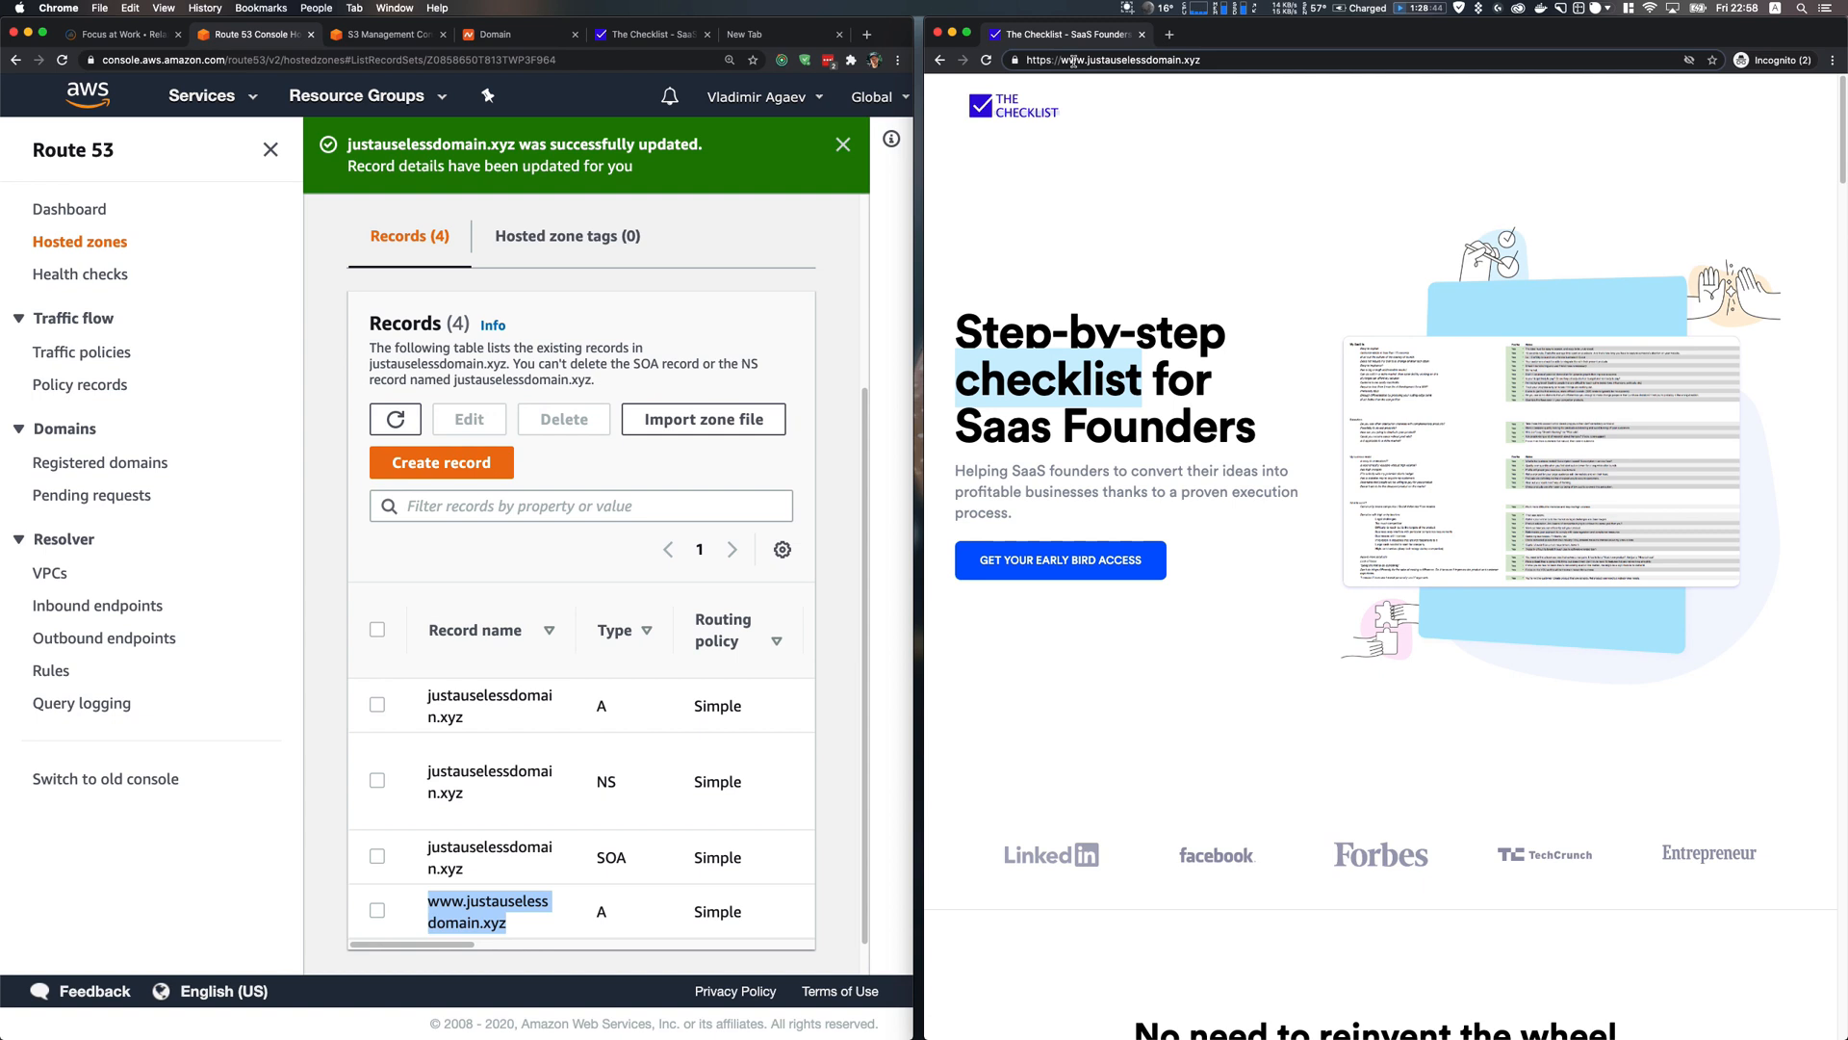
Open the developer tools beside the records list, reload the site and turn off mobile device emulation
{"action": "key", "text": "ctrl+alt+i"}
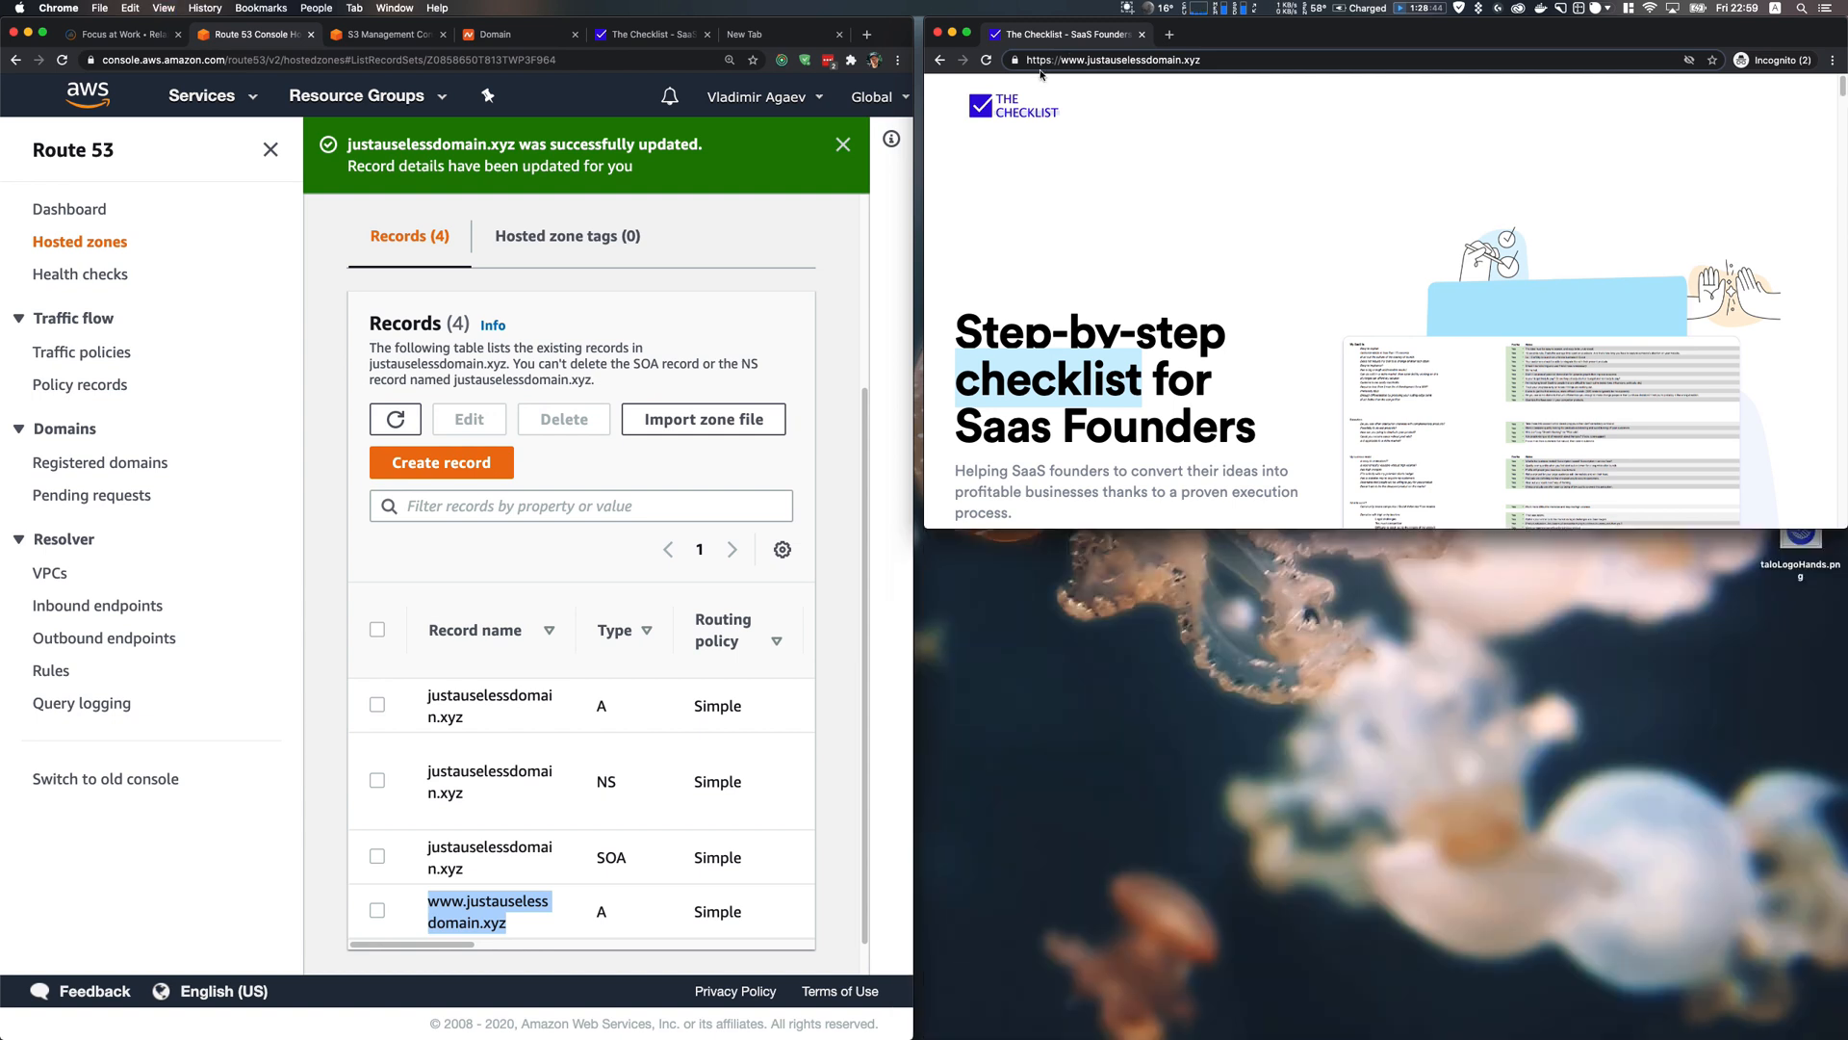
{"action": "key", "text": "super+alt+i"}
{"action": "key", "text": "ctrl+alt+Left"}
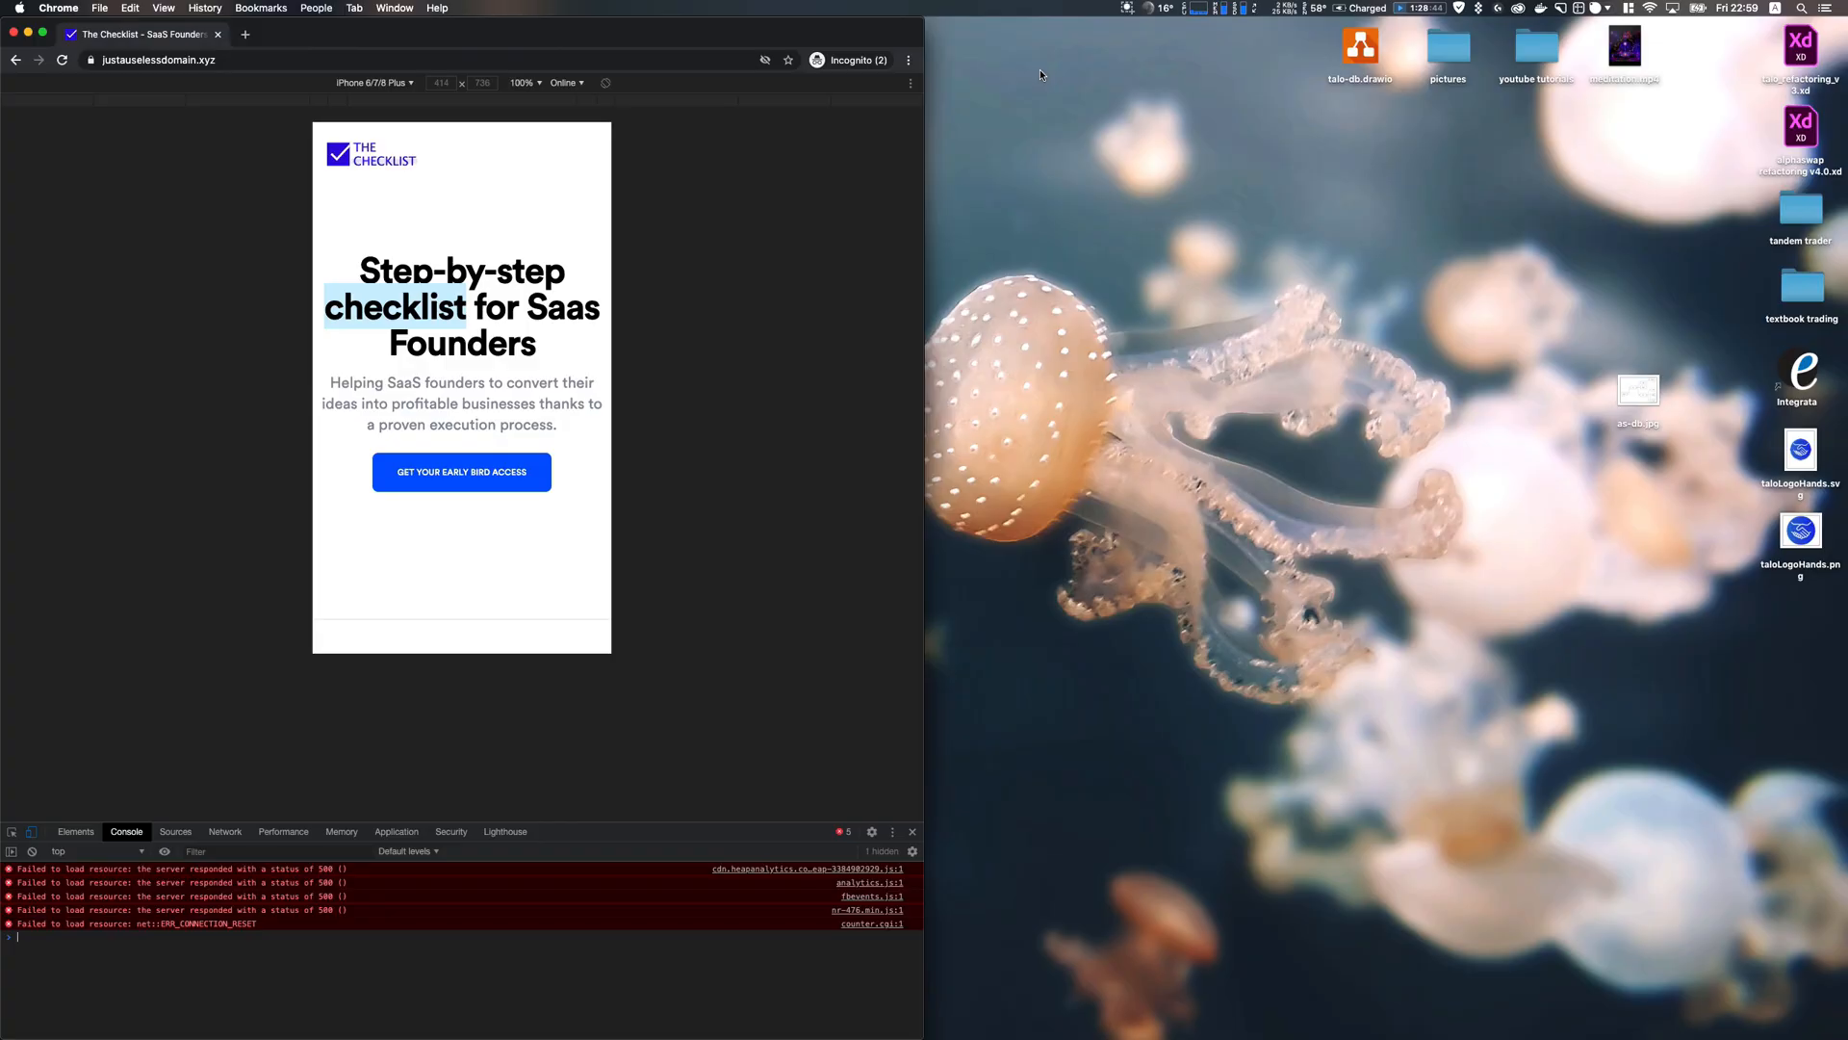
{"action": "key", "text": "ctrl+alt+Right"}
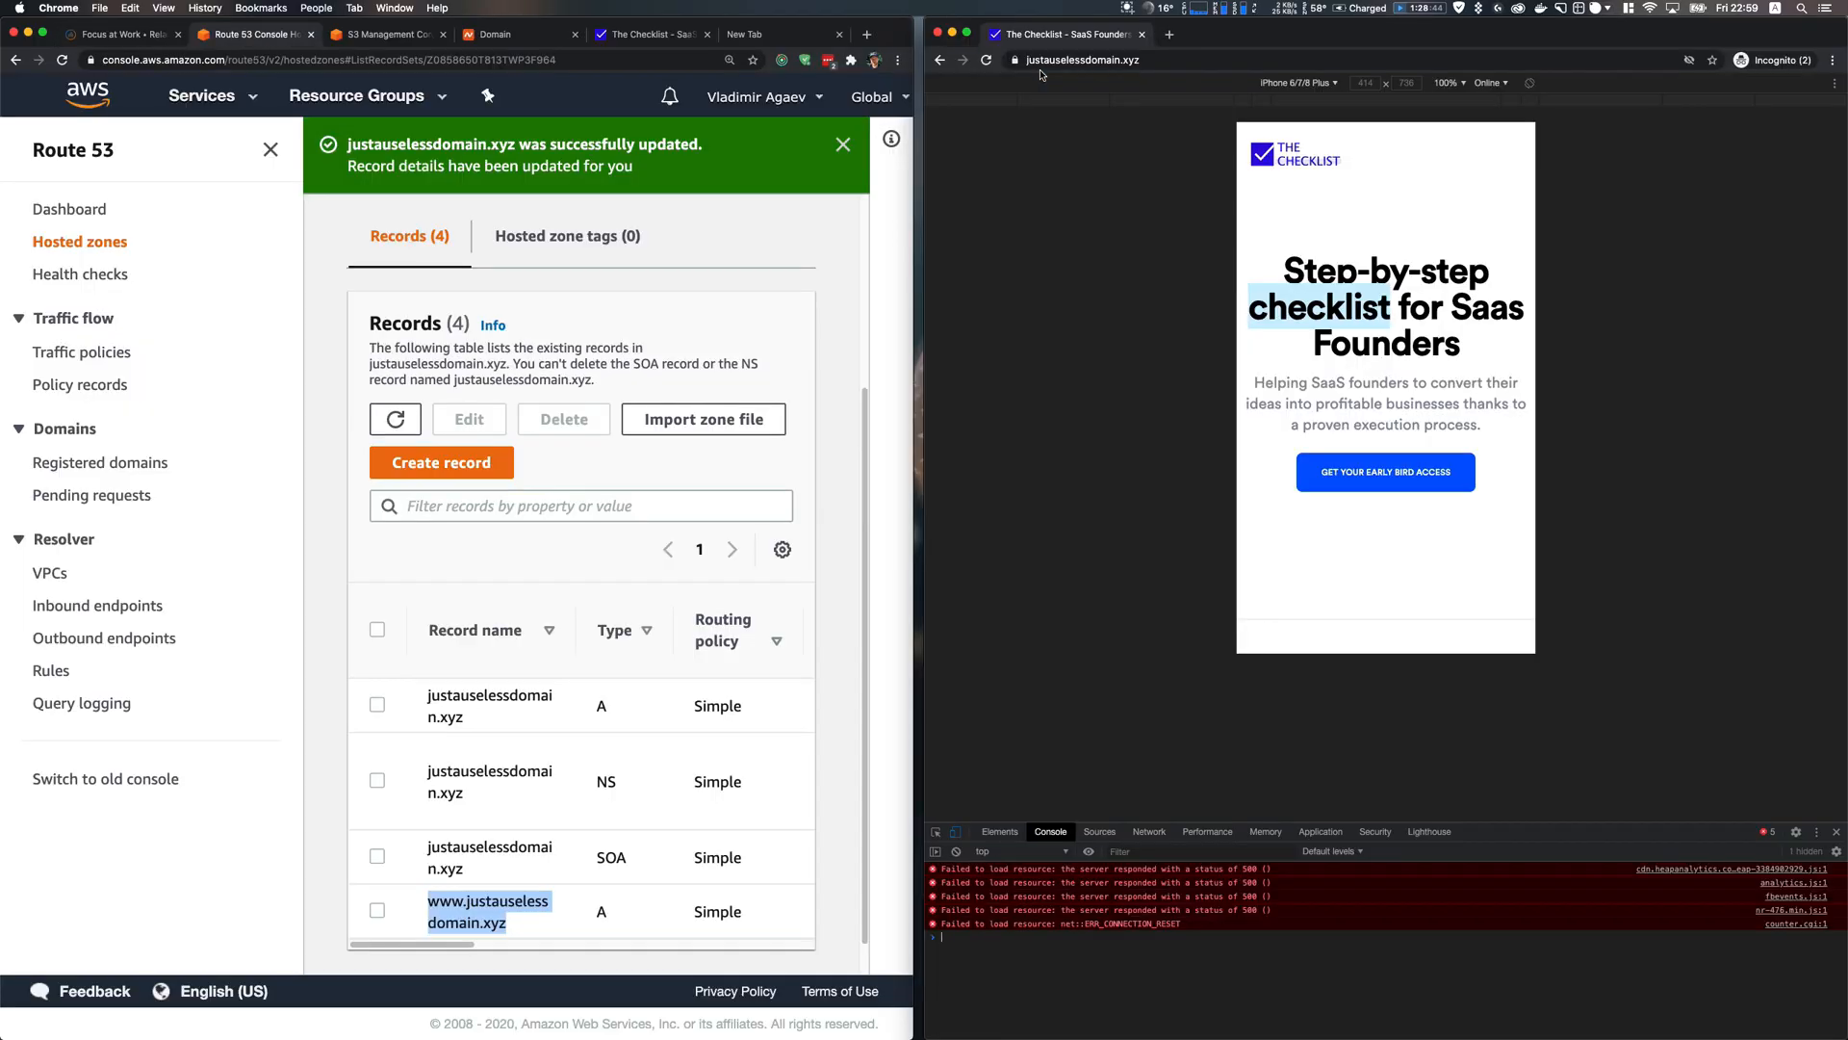
{"action": "left_click", "coordinate": [988, 62]}
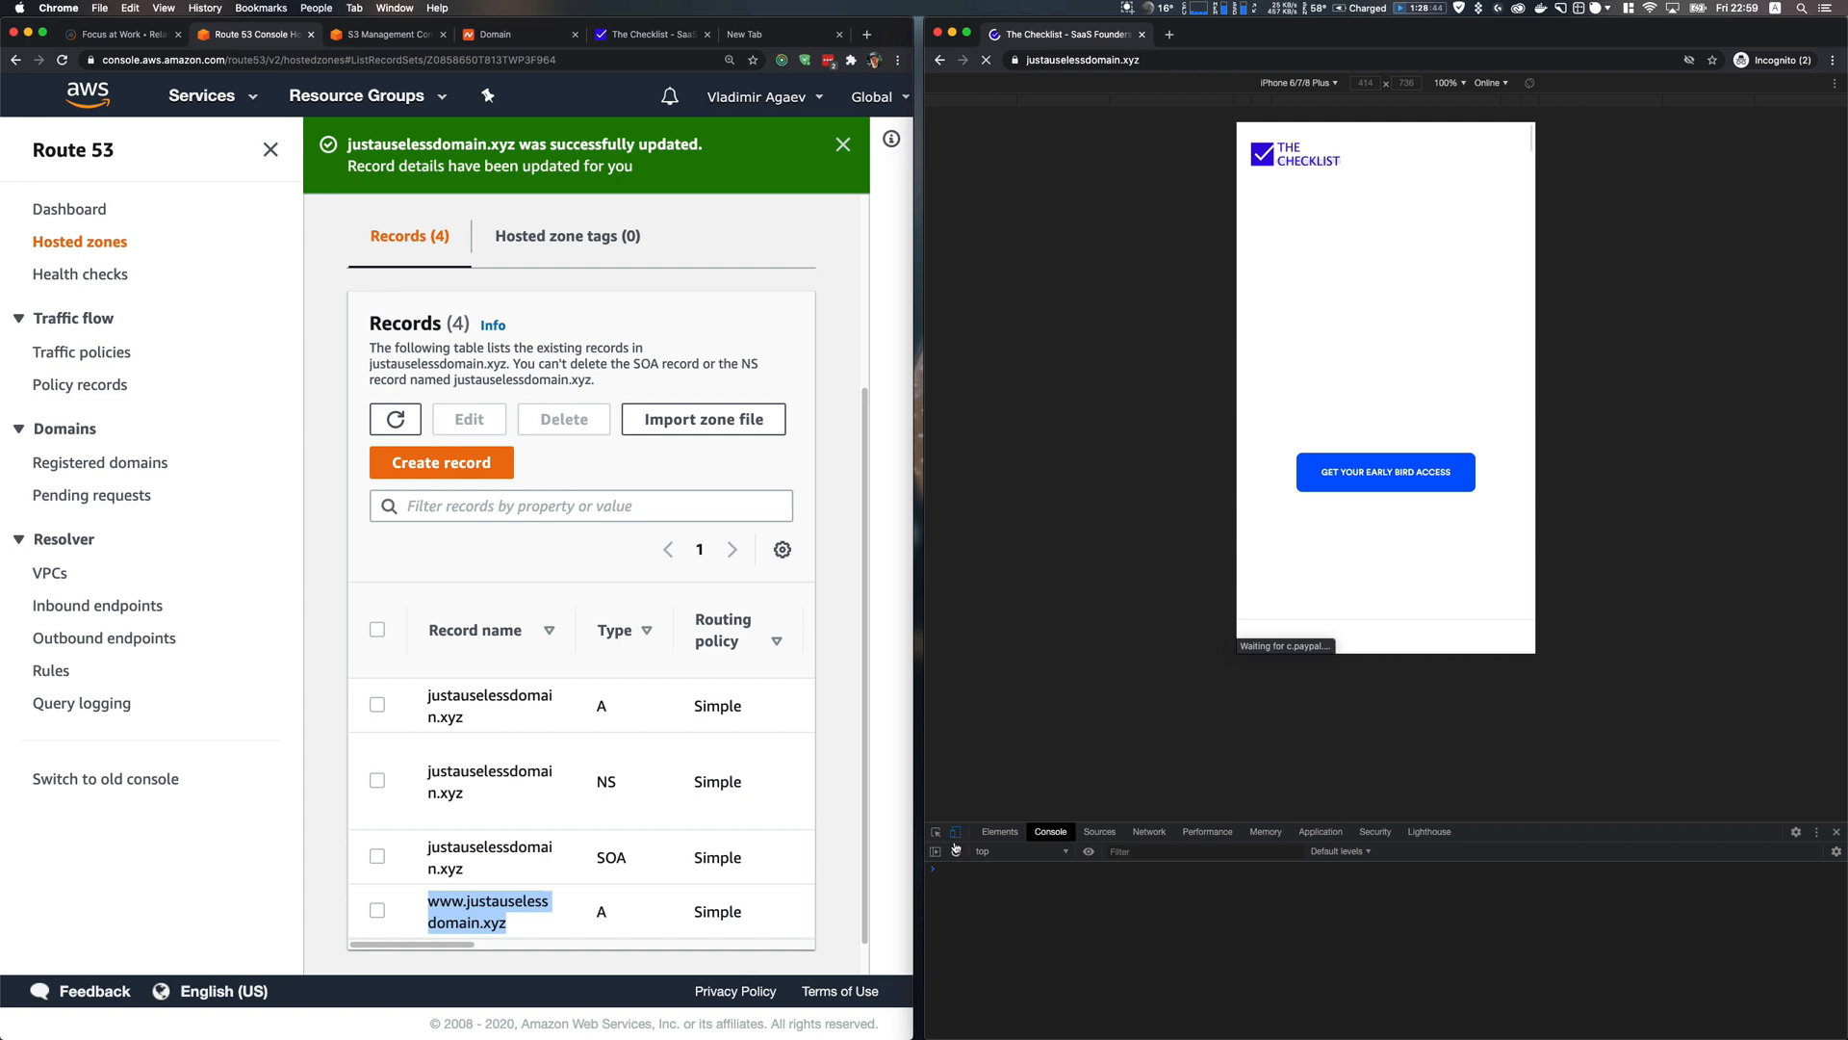
{"action": "left_click", "coordinate": [955, 832]}
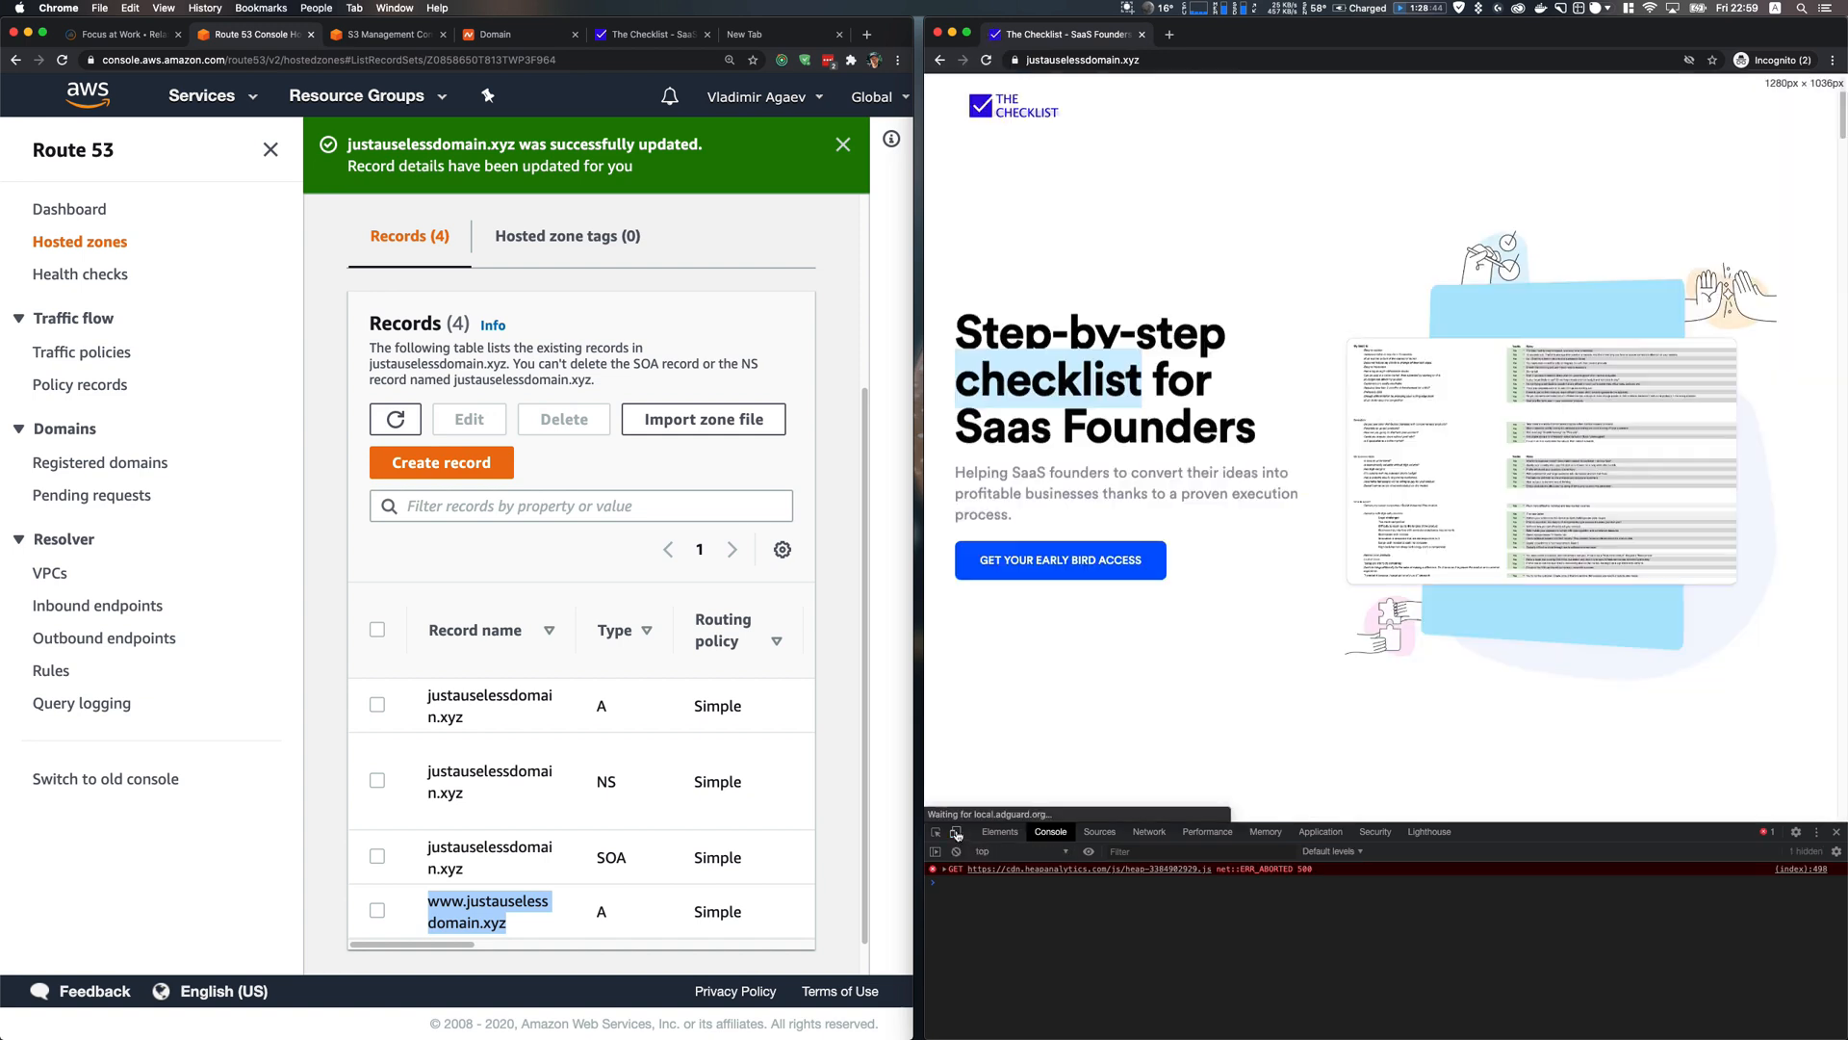
Retype the www prefix in the address, load the site again to check its full URL, and close the developer tools
{"action": "left_click", "coordinate": [1136, 60]}
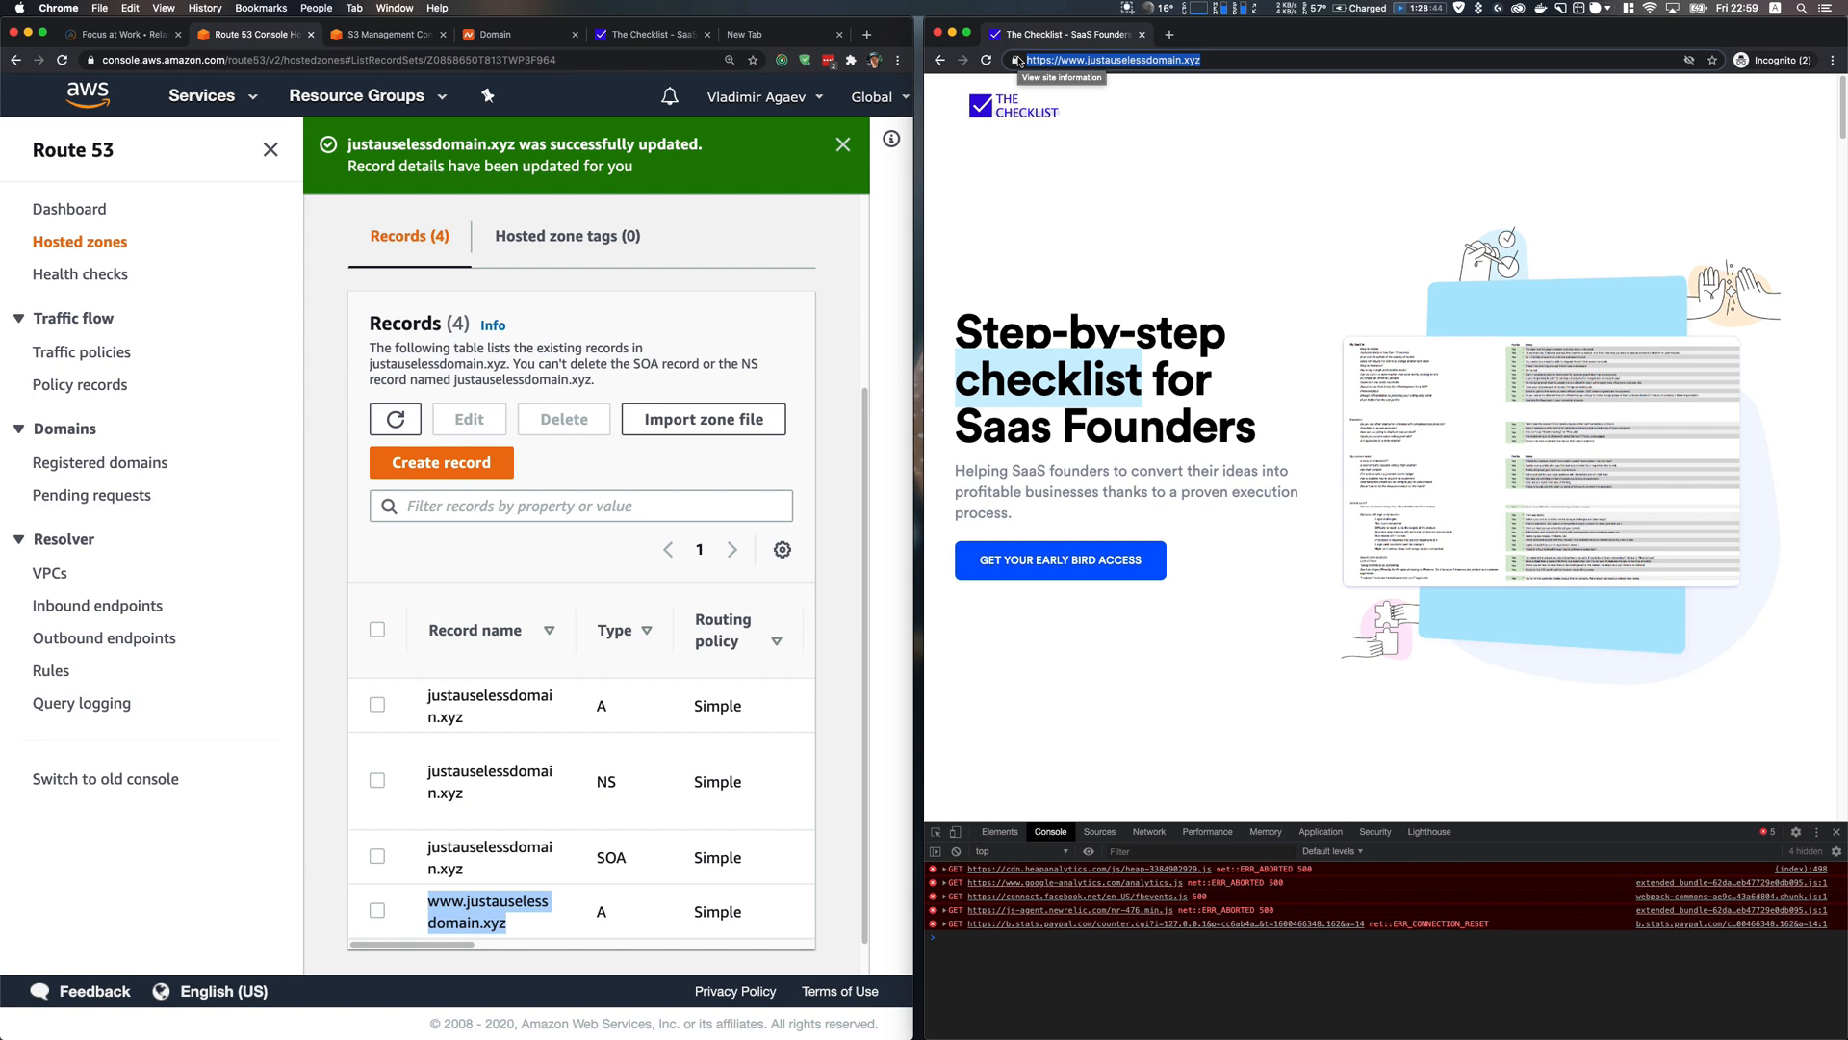
{"action": "left_click", "coordinate": [1076, 61]}
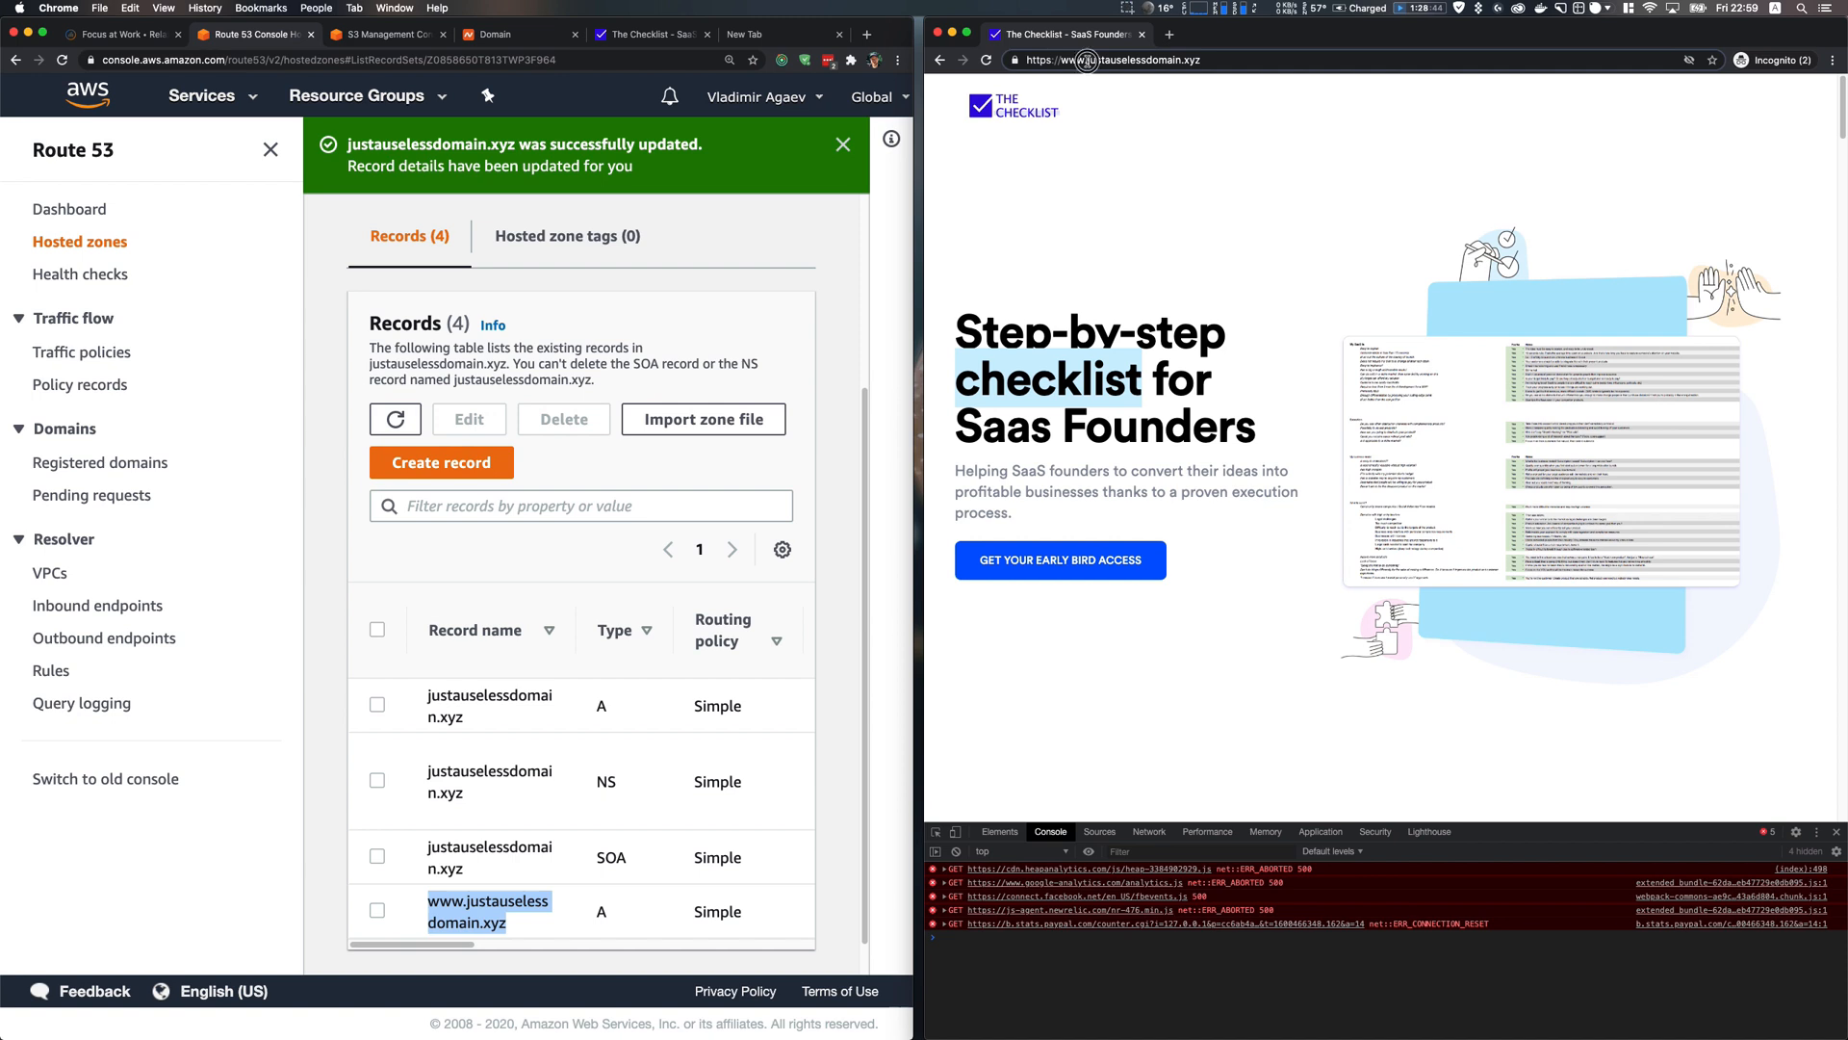
{"action": "key", "text": "BackSpace"}
{"action": "key", "text": "BackSpace"}
{"action": "key", "text": "BackSpace"}
{"action": "type", "text": "ww."}
{"action": "key", "text": "Return"}
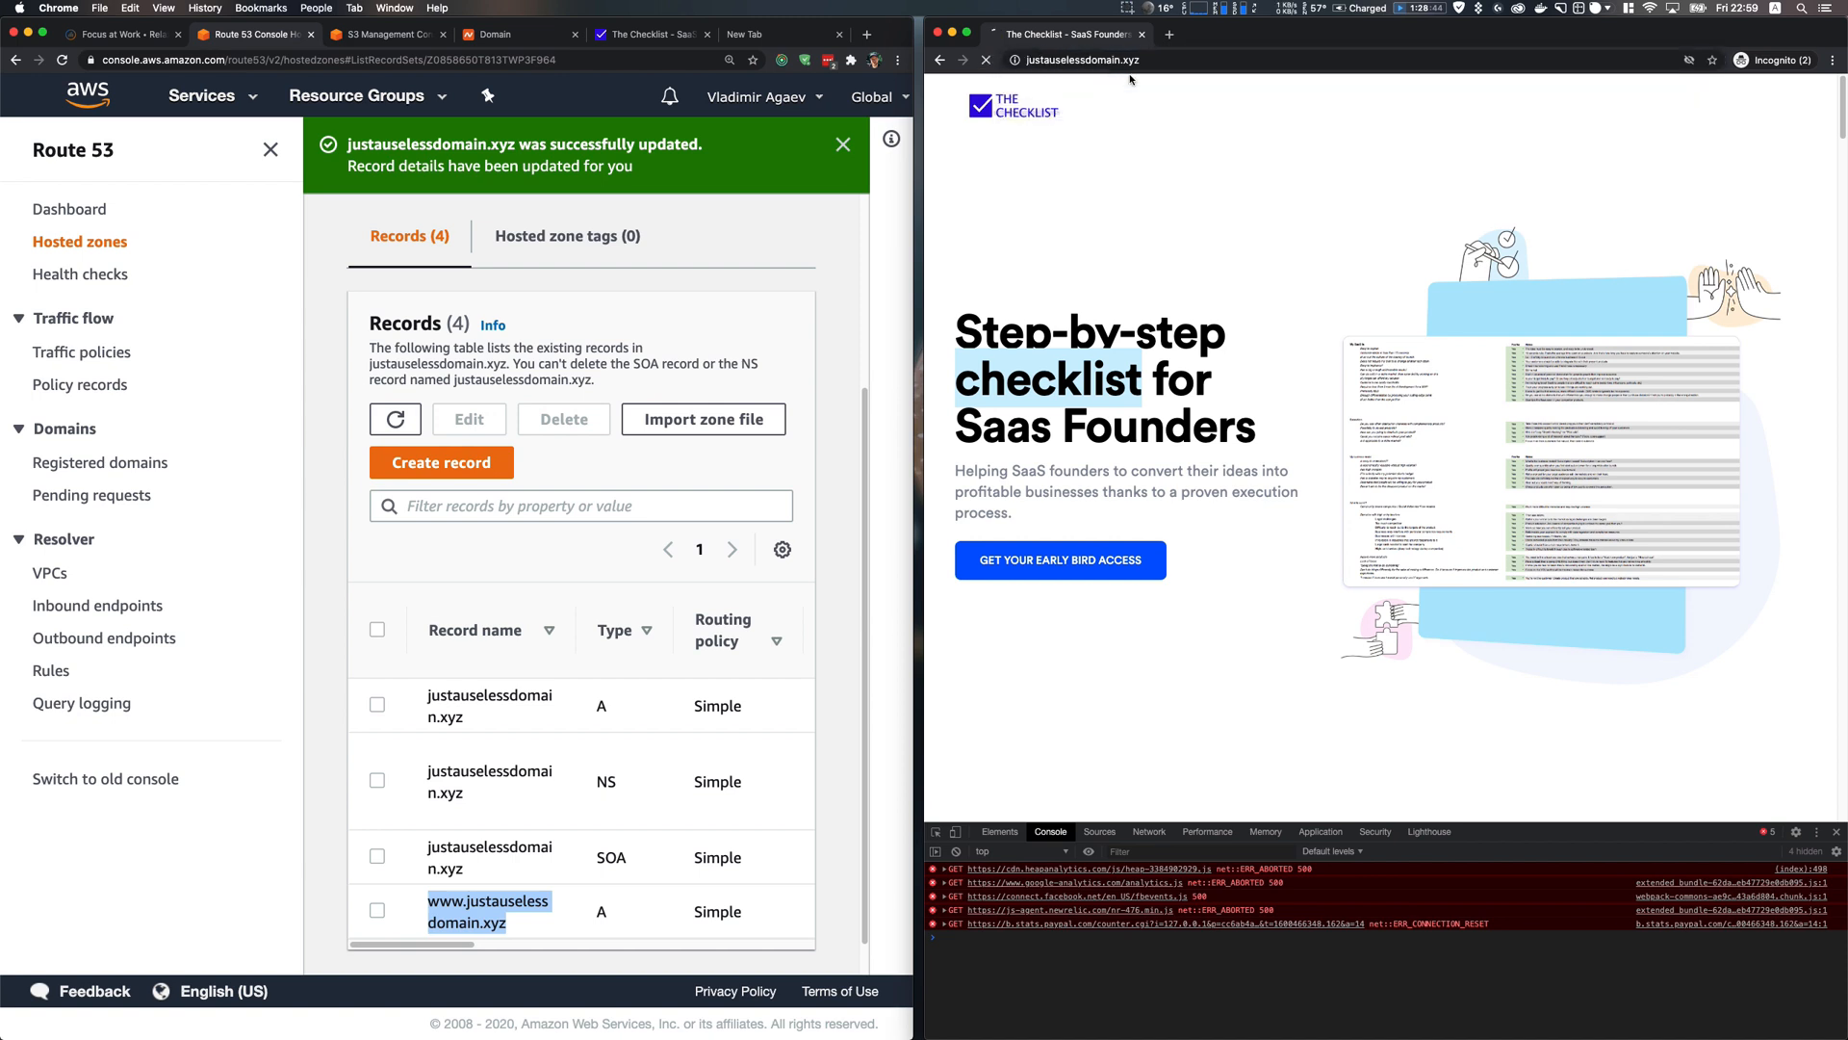
{"action": "left_click_drag", "start_coordinate": [1182, 62], "coordinate": [1060, 59]}
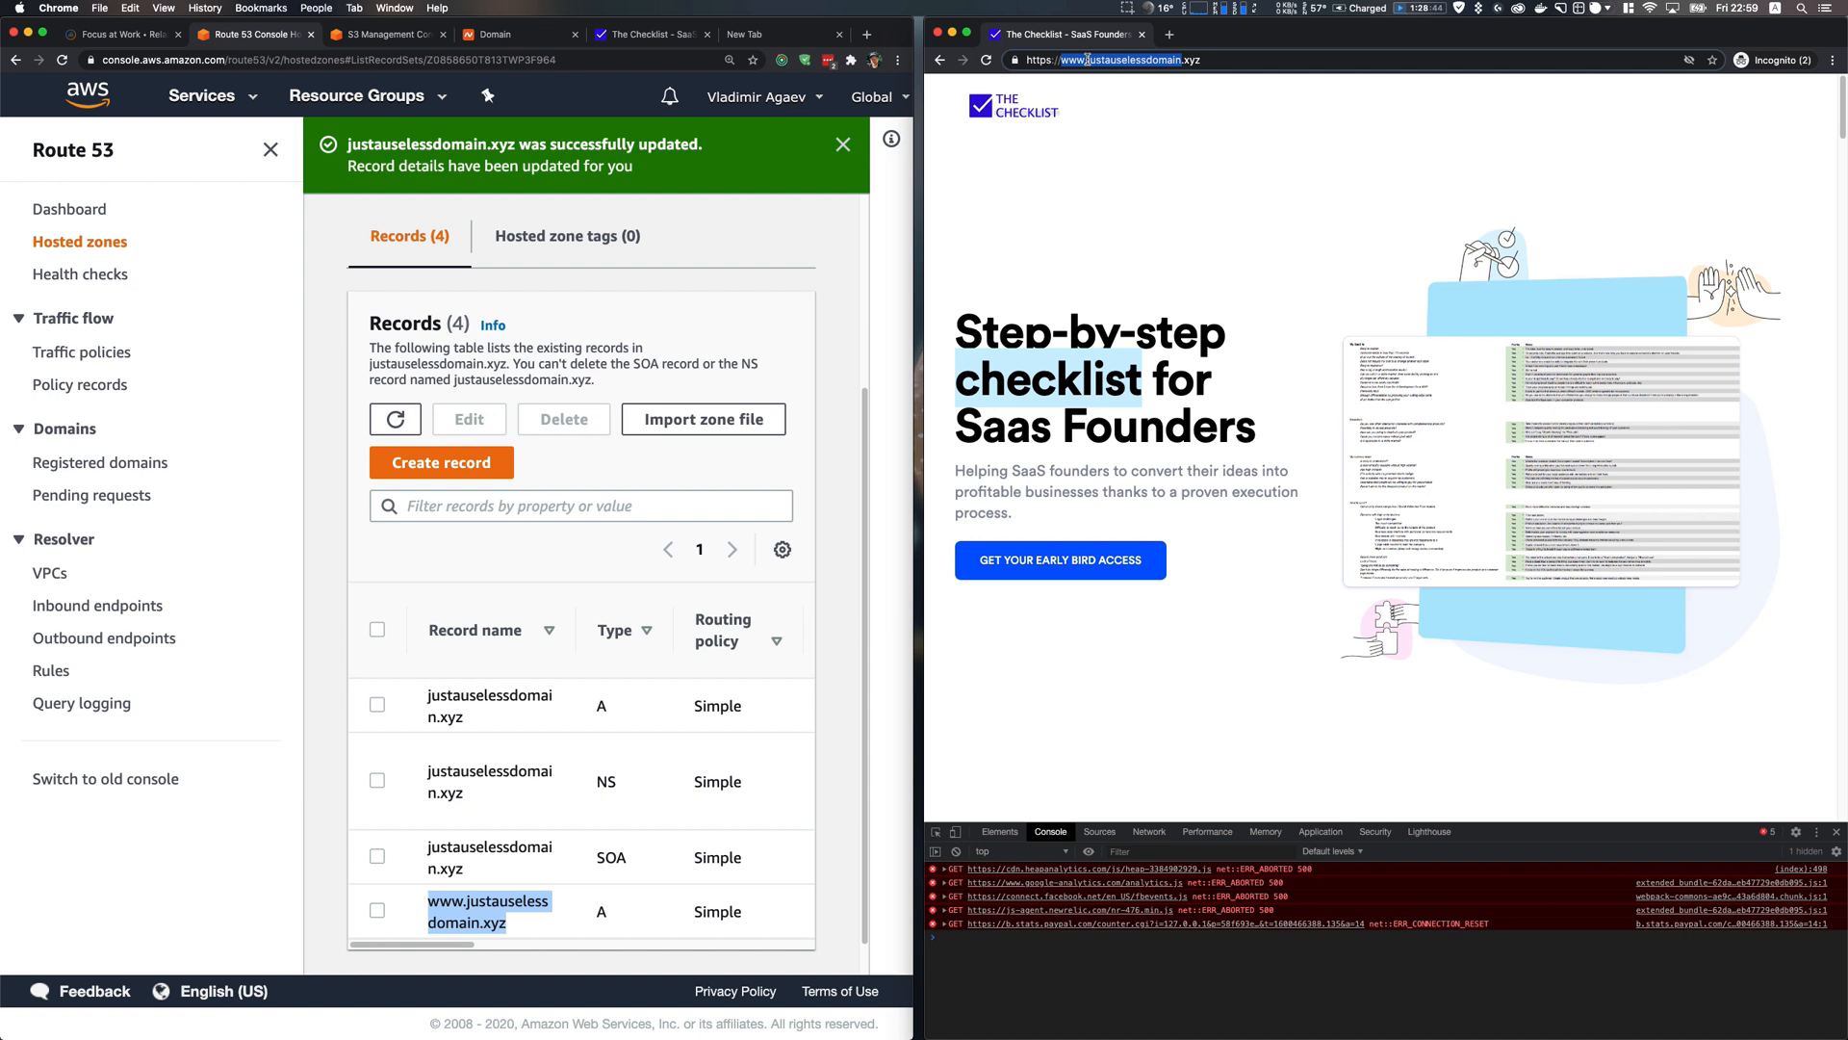
{"action": "left_click", "coordinate": [1836, 831]}
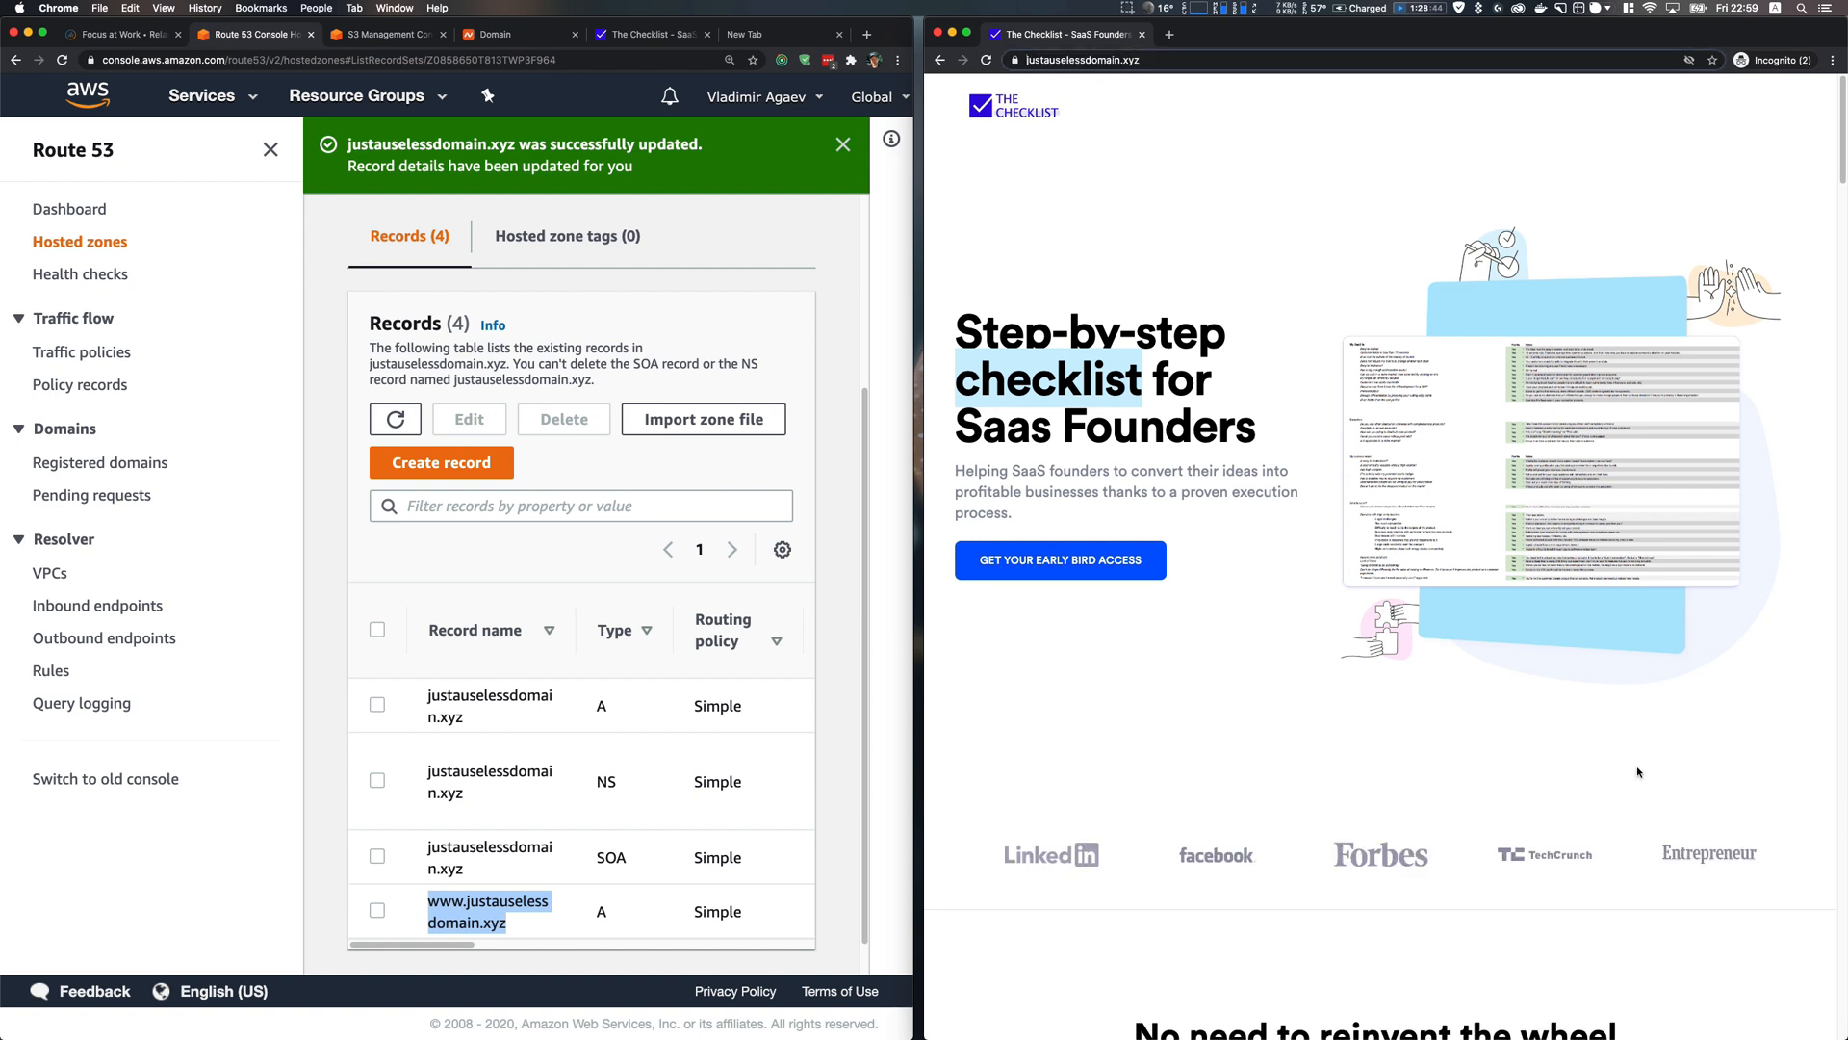